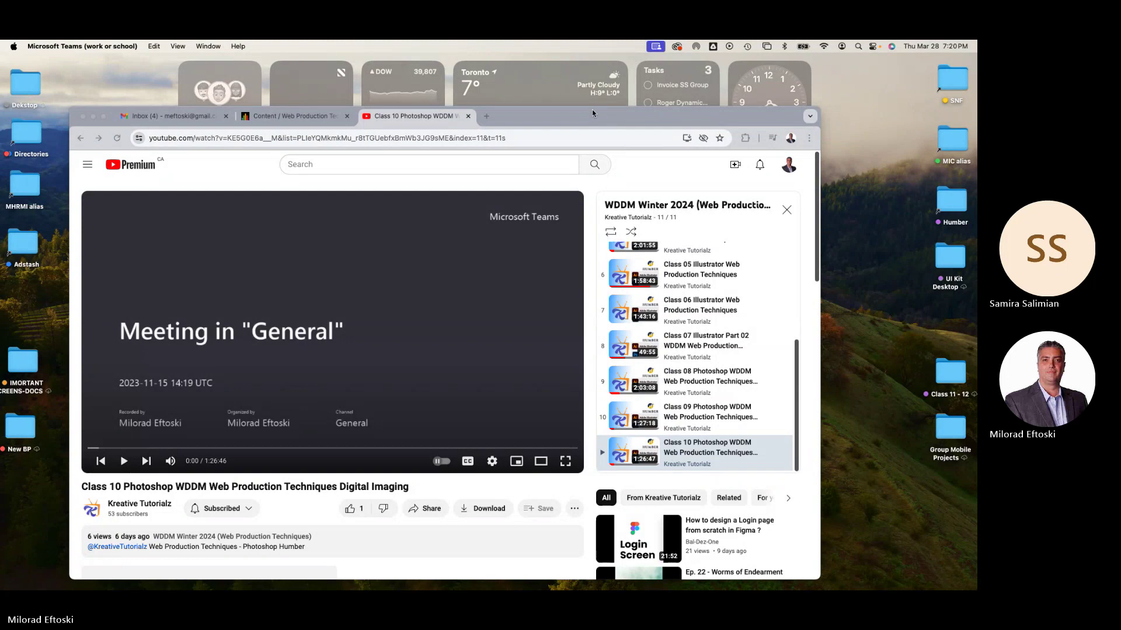
Minimize the Teams meeting window and enlarge the Chrome window showing the Class 10 lecture
drag(586, 113, 585, 101)
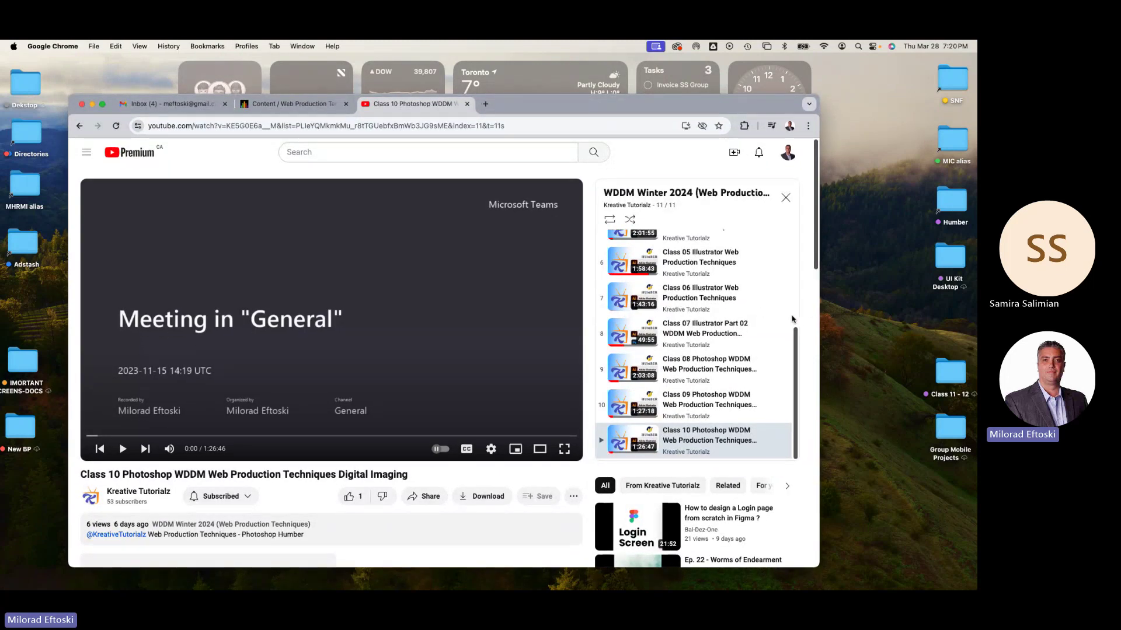
key(super+Tab)
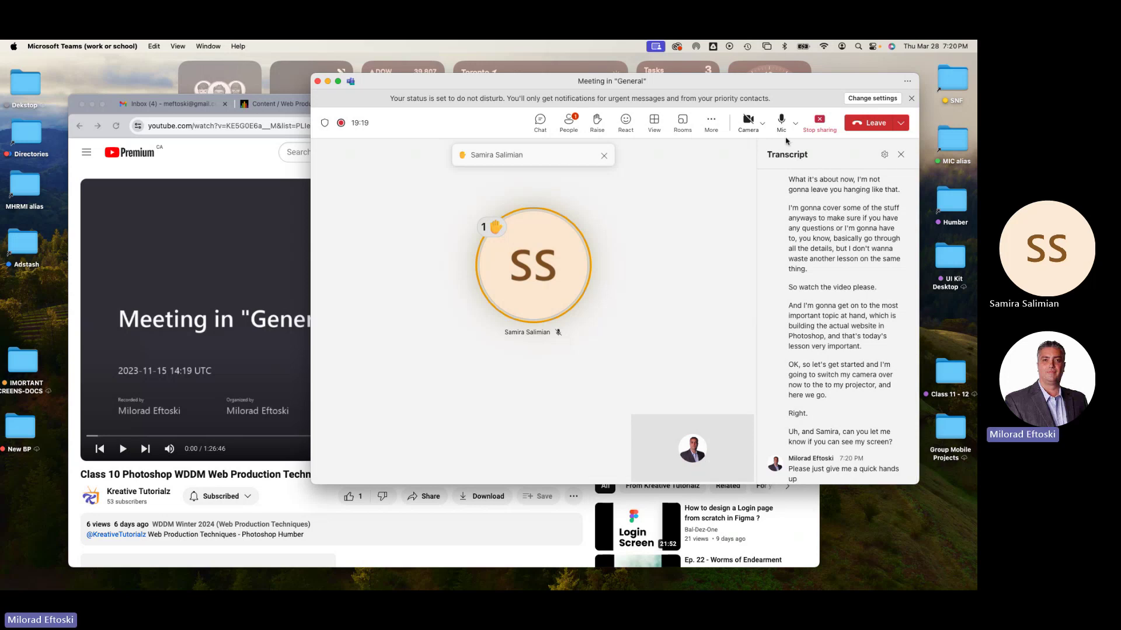
drag(388, 97, 362, 112)
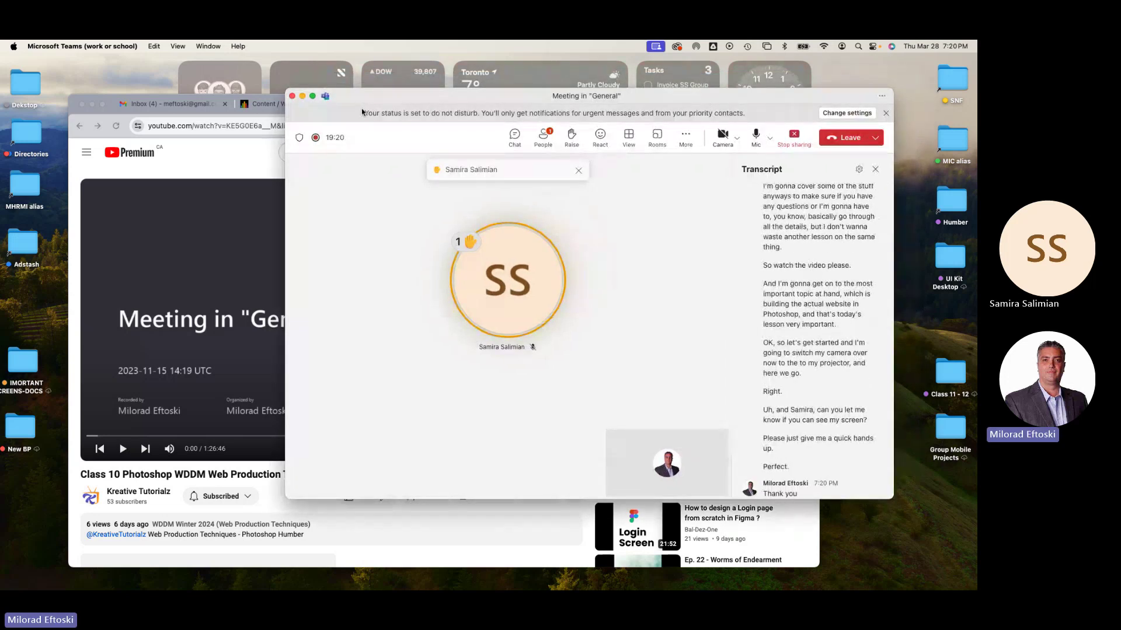
click(303, 97)
drag(564, 107, 564, 88)
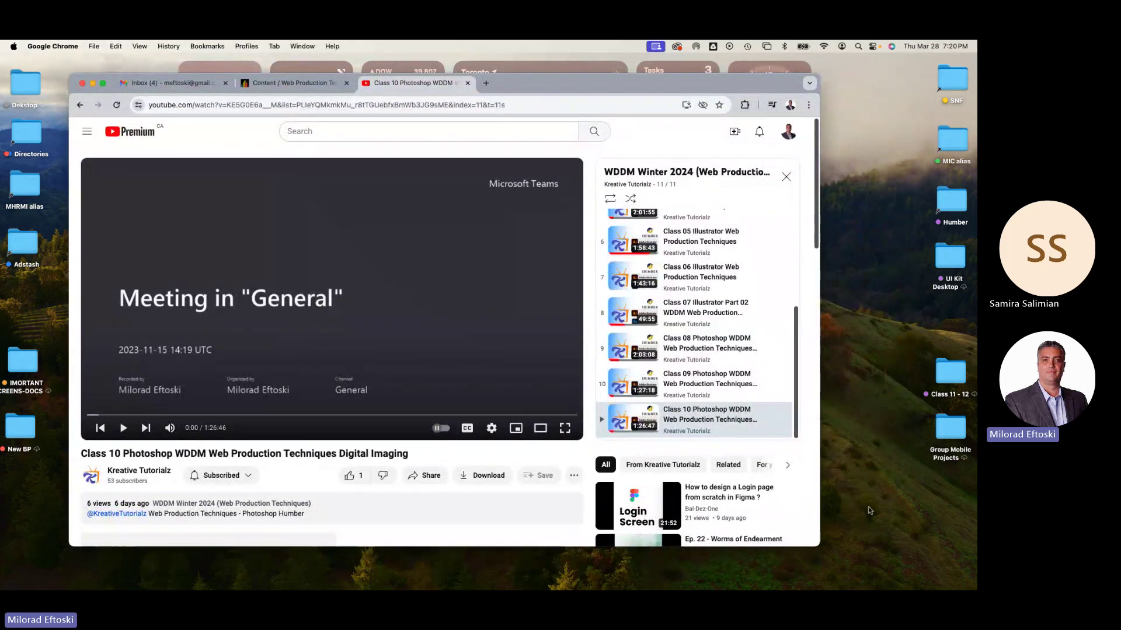
drag(820, 546, 939, 577)
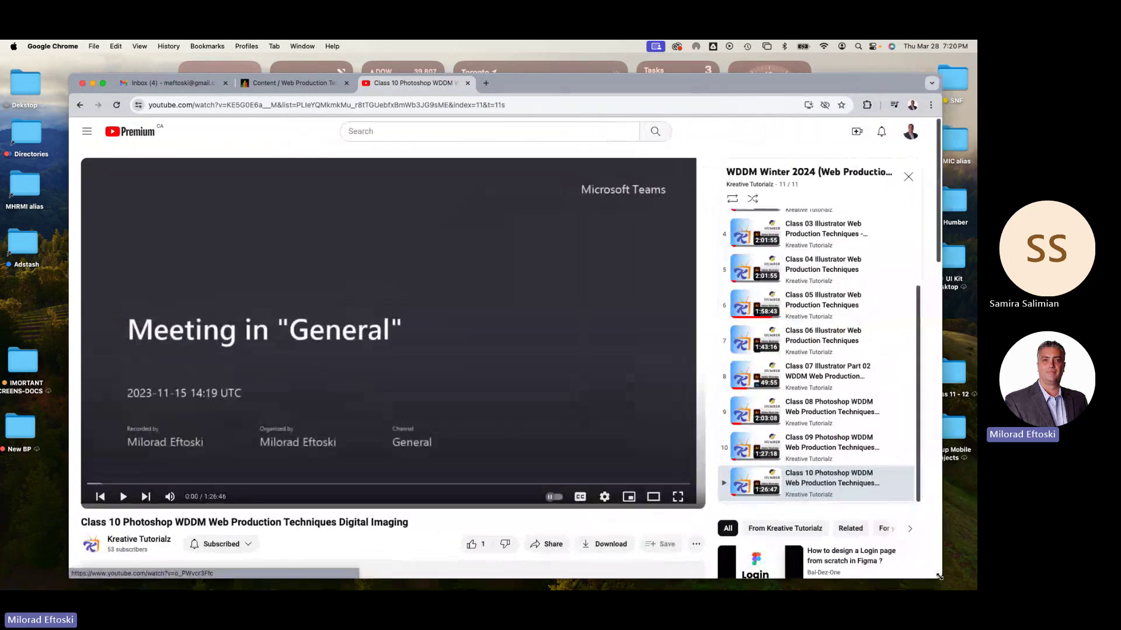
Open the WDDM Winter 2024 playlist from Blackboard's YouTube channel link, then return to the Class 10 video
click(305, 85)
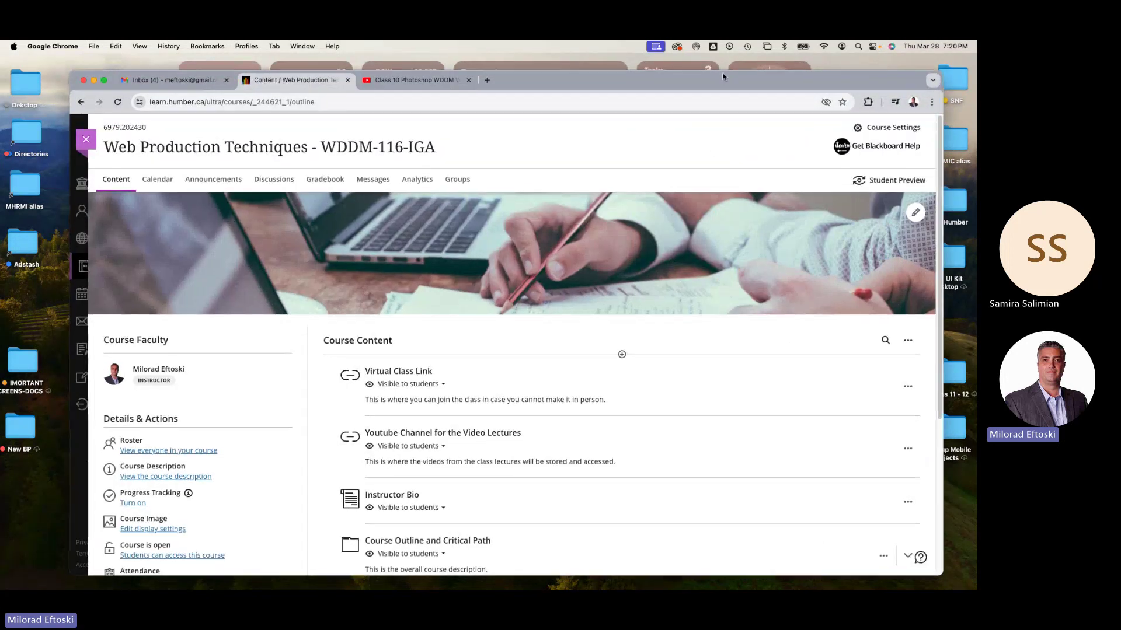
scroll(739, 359, down, 3)
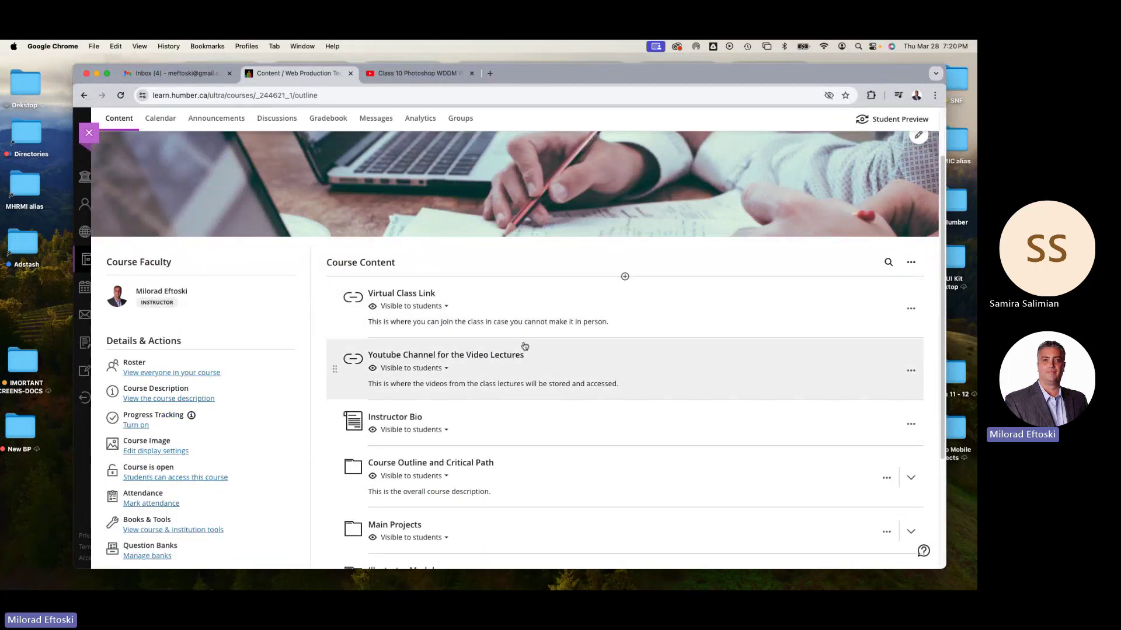
click(542, 358)
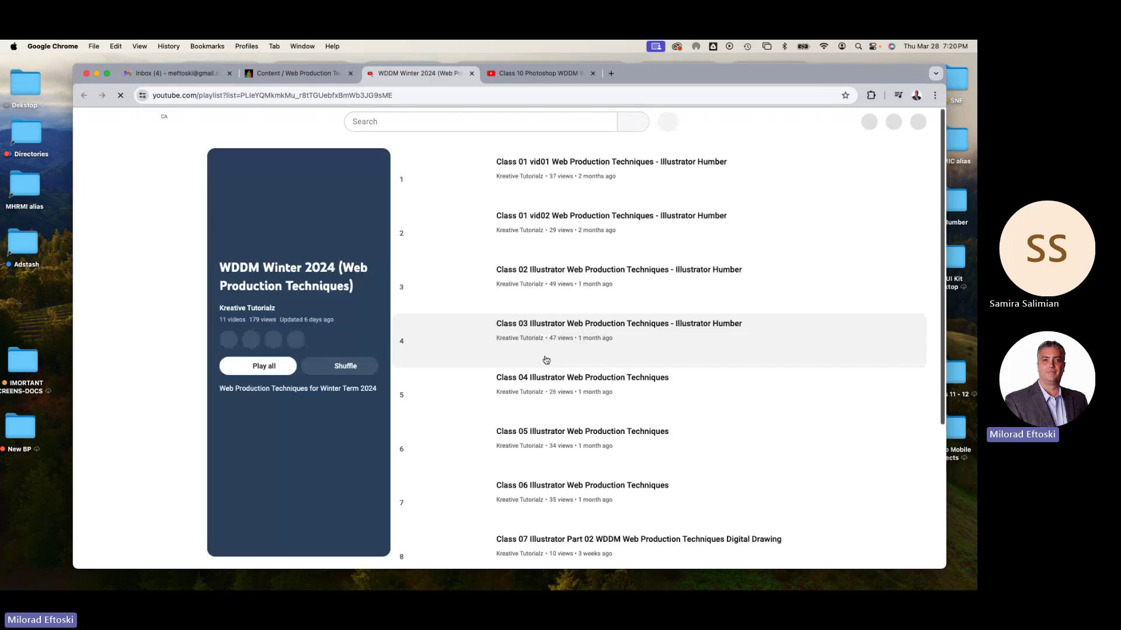
scroll(680, 347, down, 2)
scroll(685, 349, down, 3)
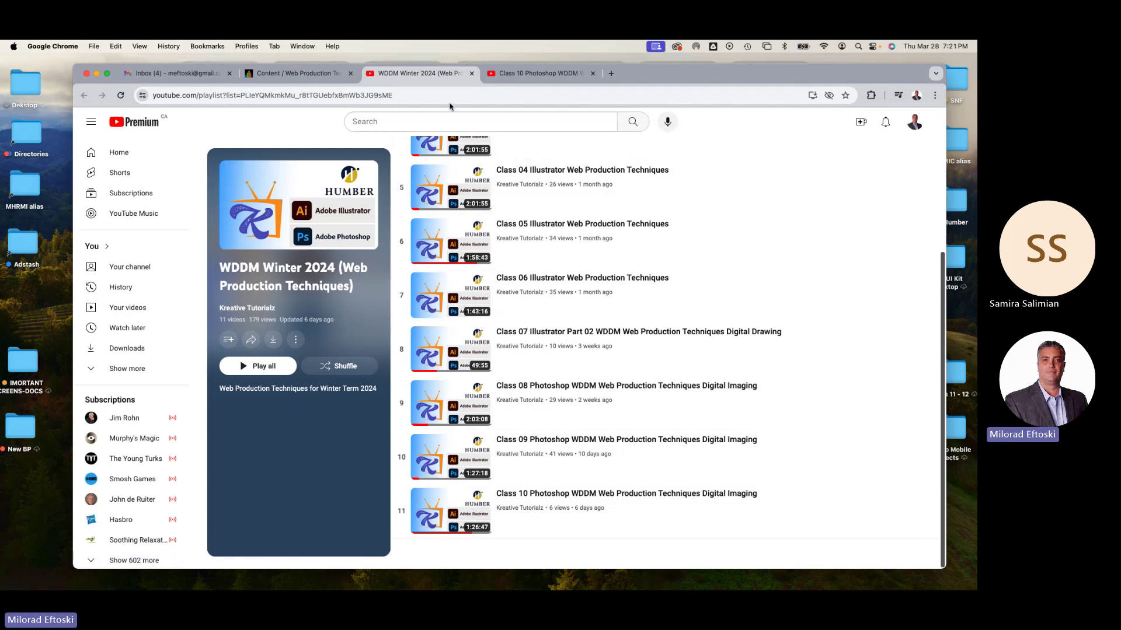
drag(675, 81, 671, 96)
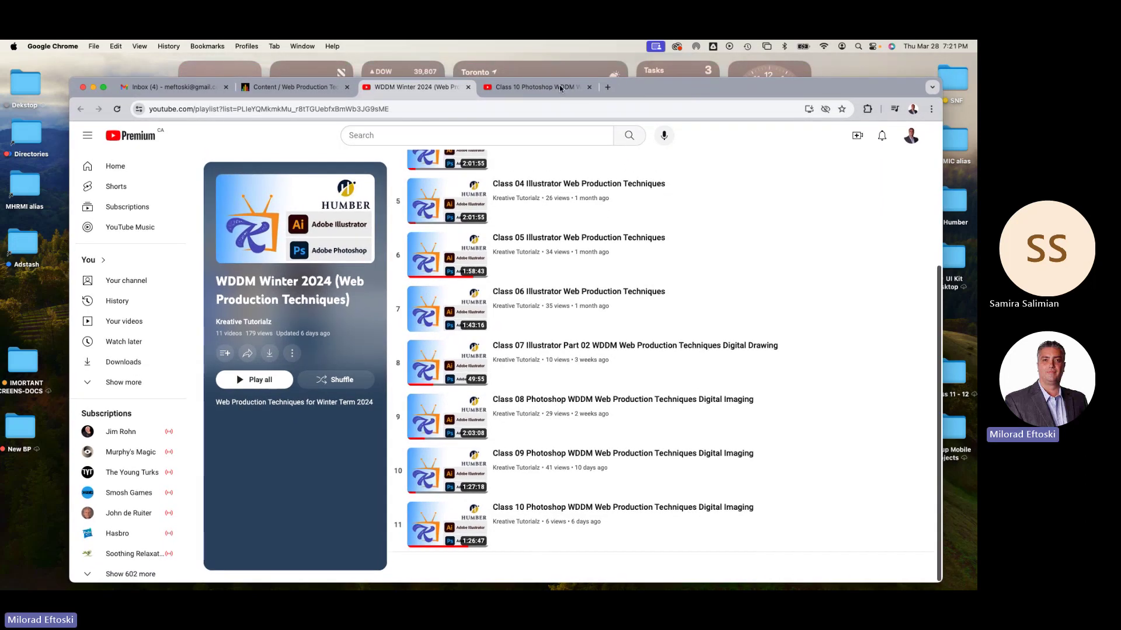
click(540, 87)
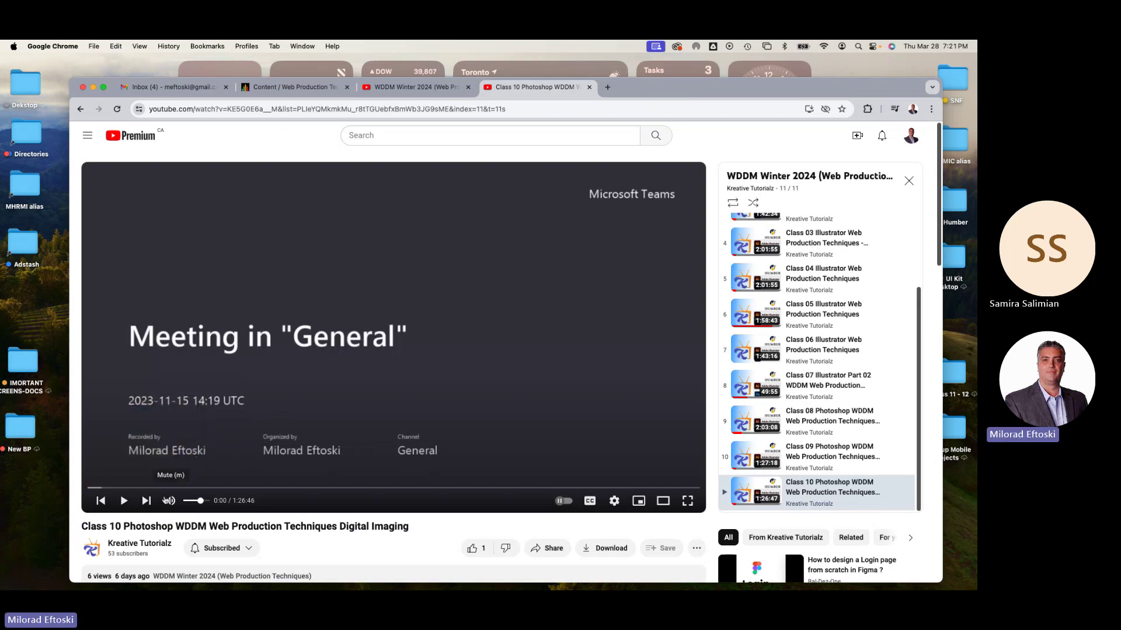
Play the Class 10 lecture and jump through it from 21:51 to about 1:19:29
click(124, 502)
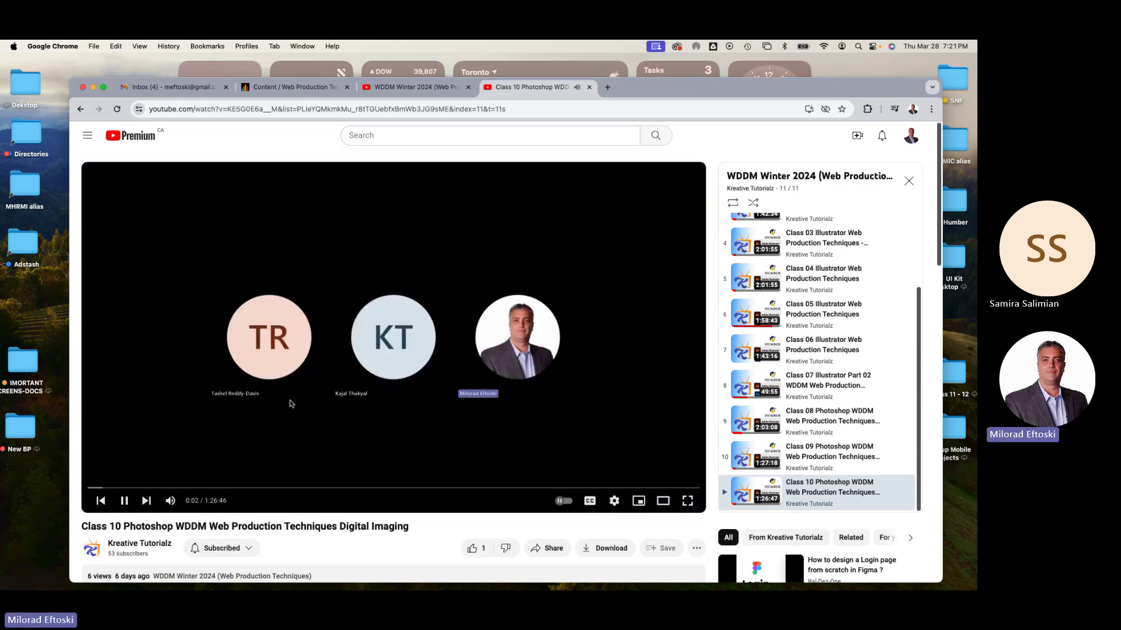
click(241, 487)
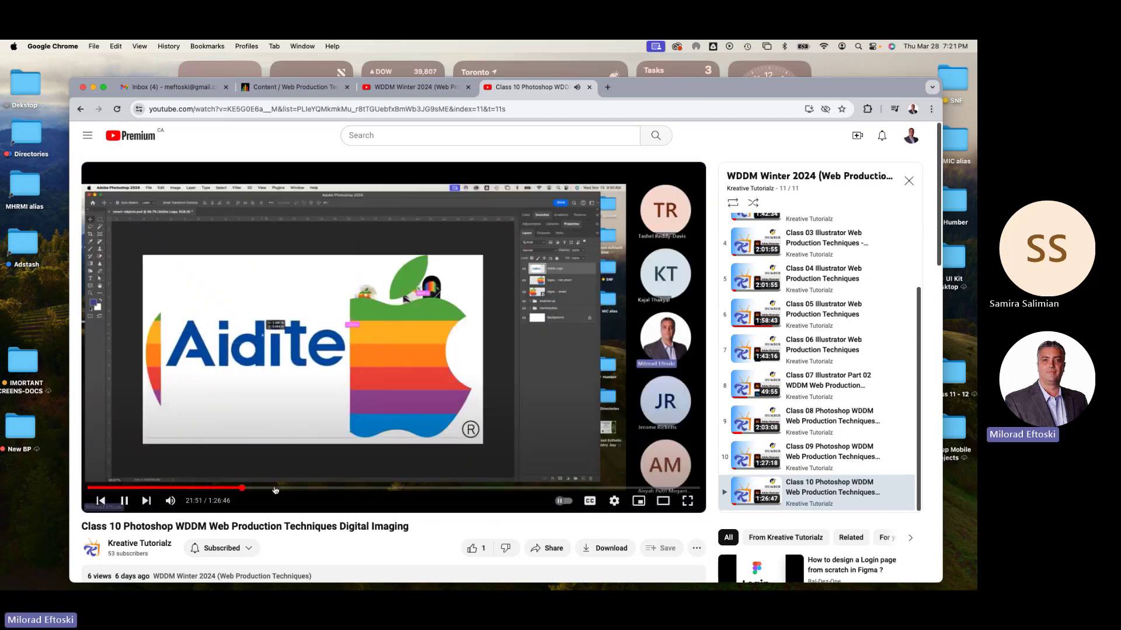
click(276, 488)
click(313, 488)
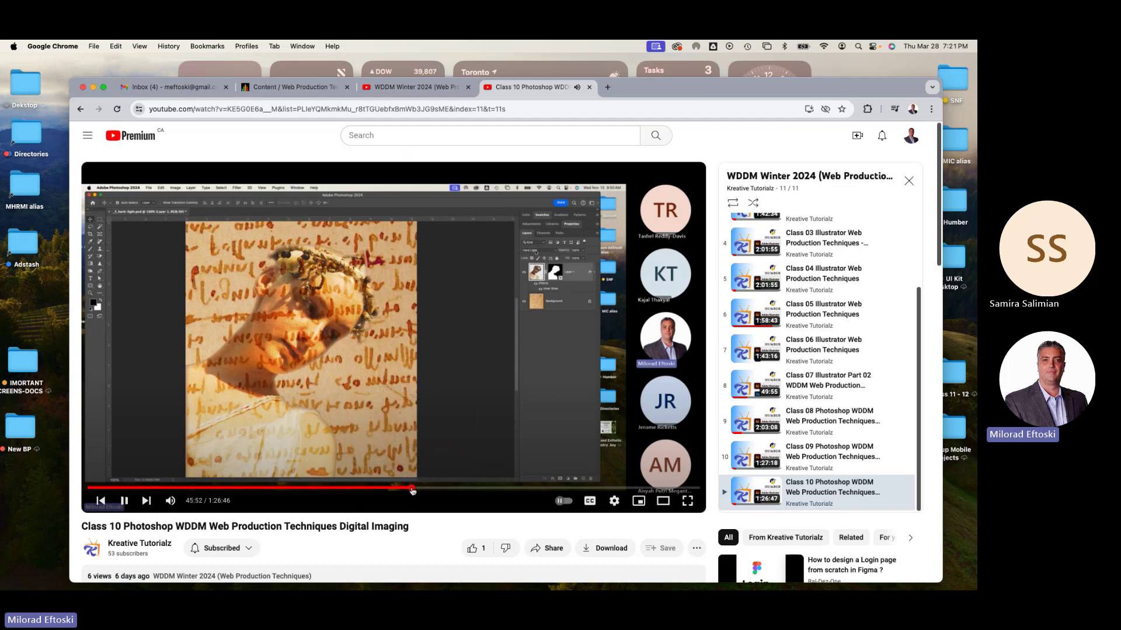
click(442, 488)
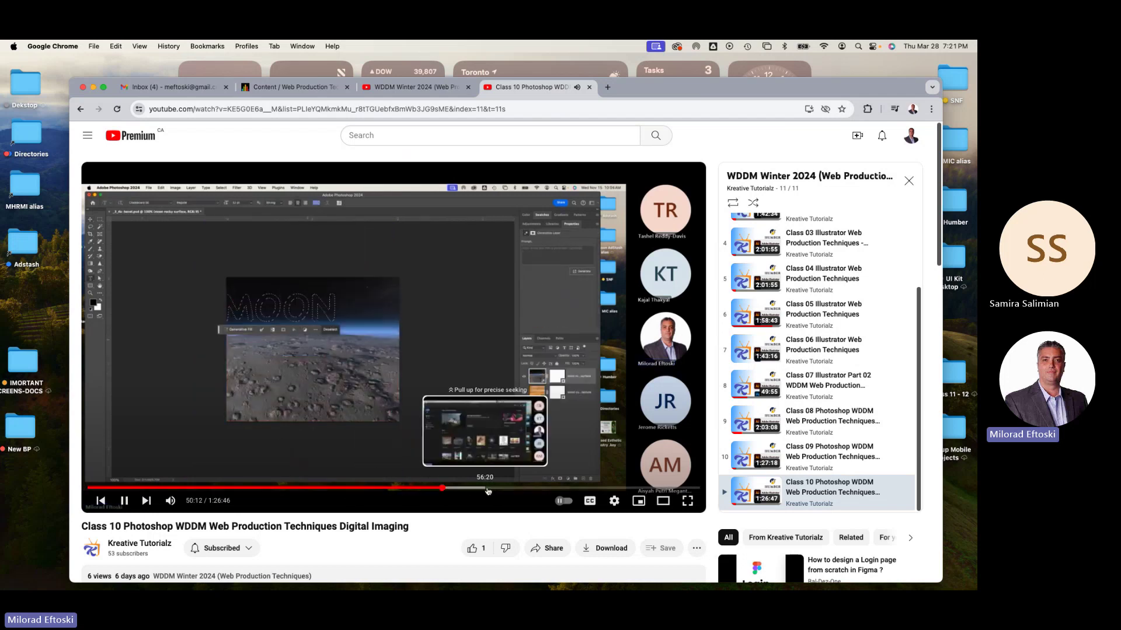
click(528, 488)
click(543, 488)
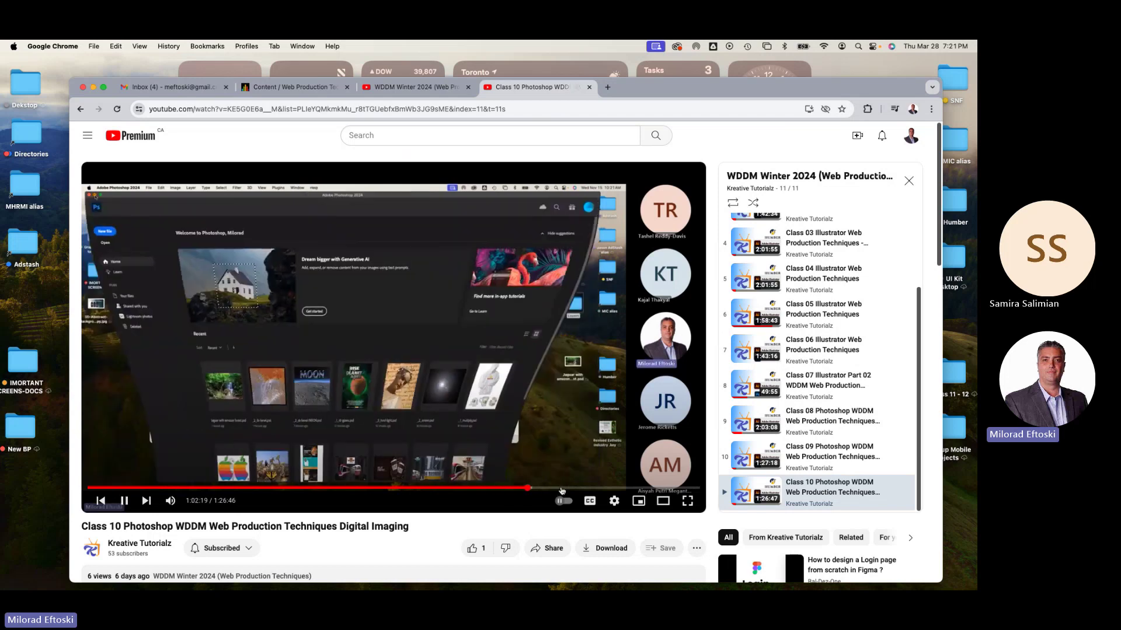
click(560, 488)
click(595, 488)
click(647, 488)
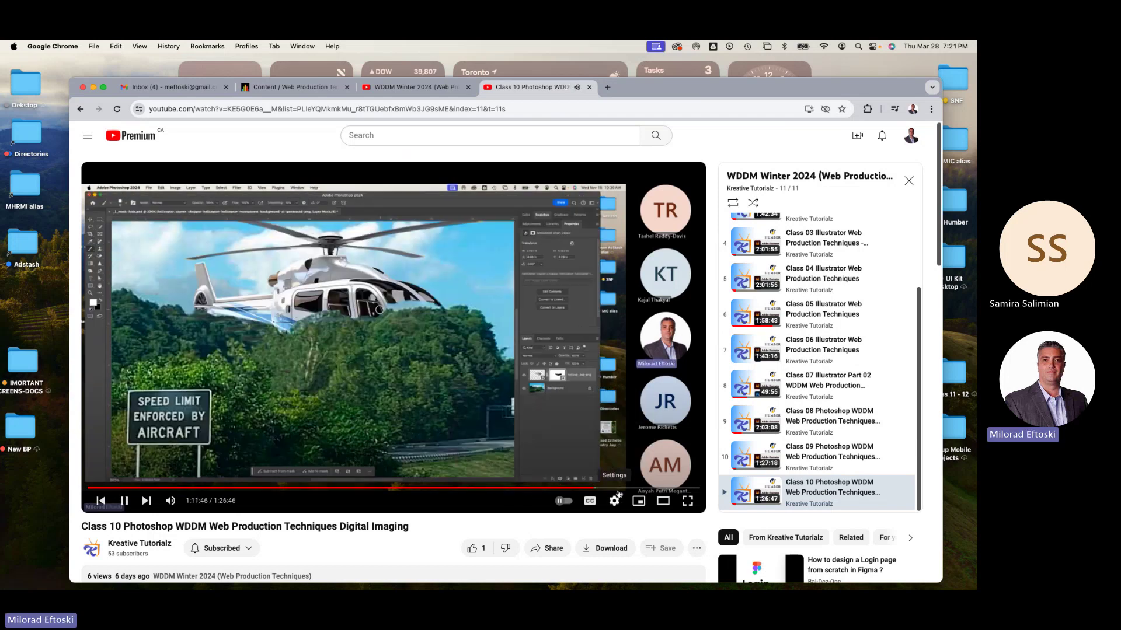
Pause the lecture and close the Class 10 video tab
click(614, 501)
click(614, 501)
click(395, 388)
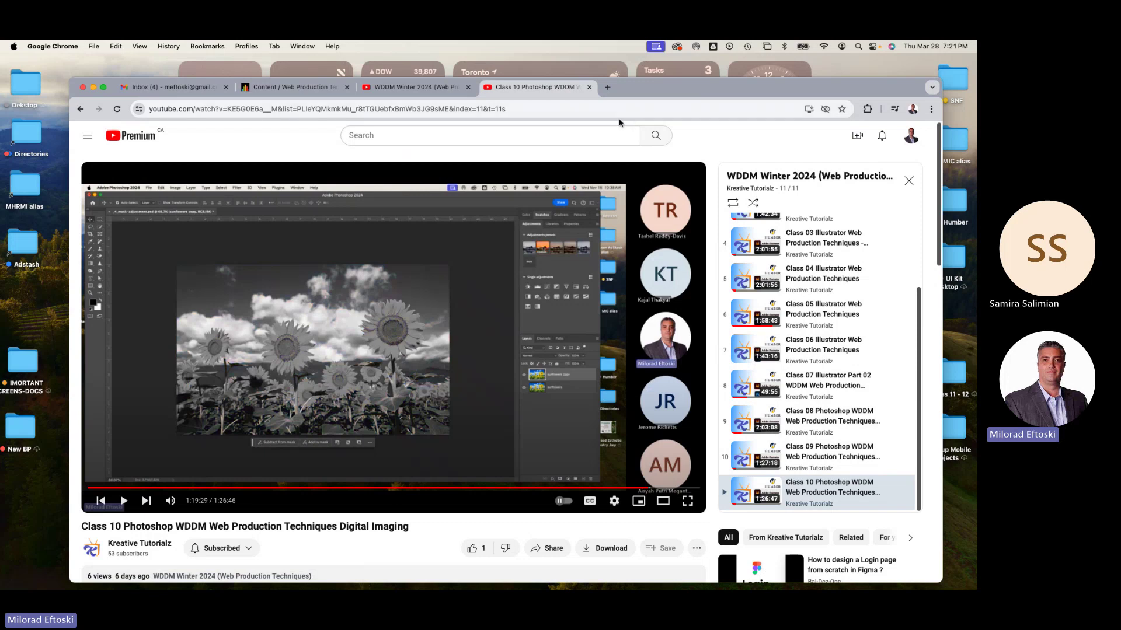
click(589, 87)
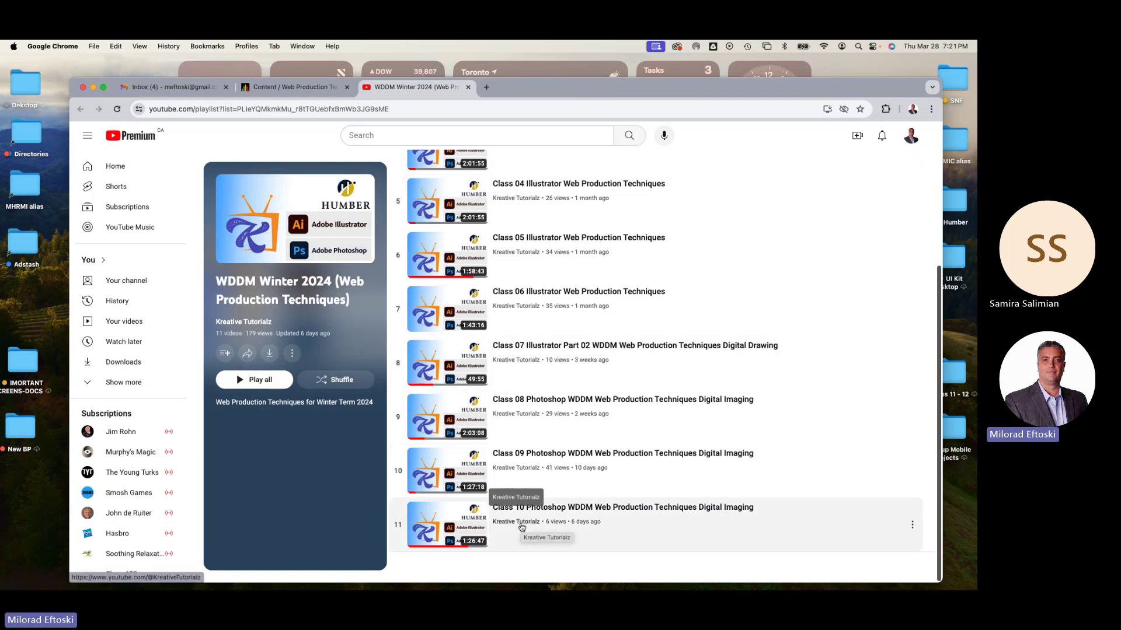
On the Blackboard Content page, expand Photoshop Module and its Class 10 - 11 Photoshop Website folder
drag(706, 96, 704, 93)
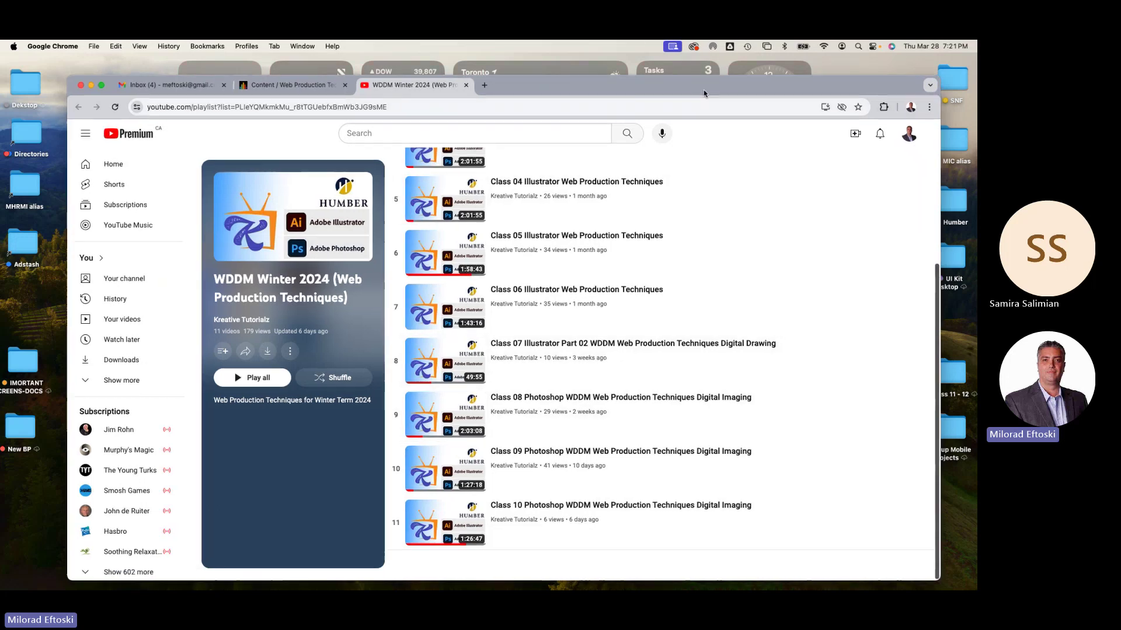
click(292, 85)
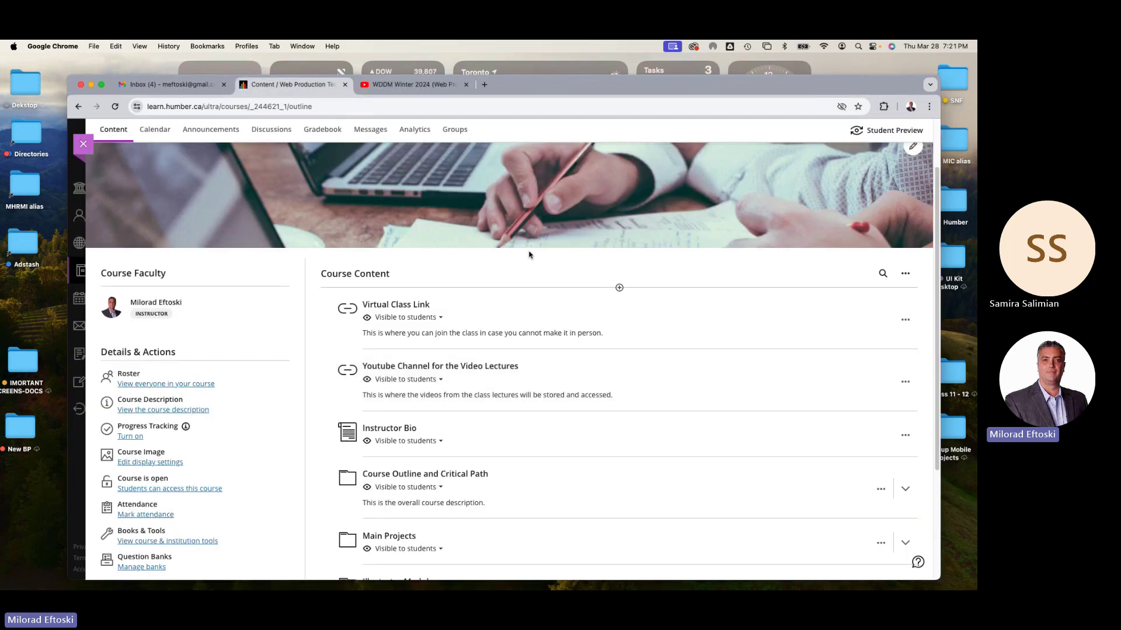
scroll(594, 347, down, 5)
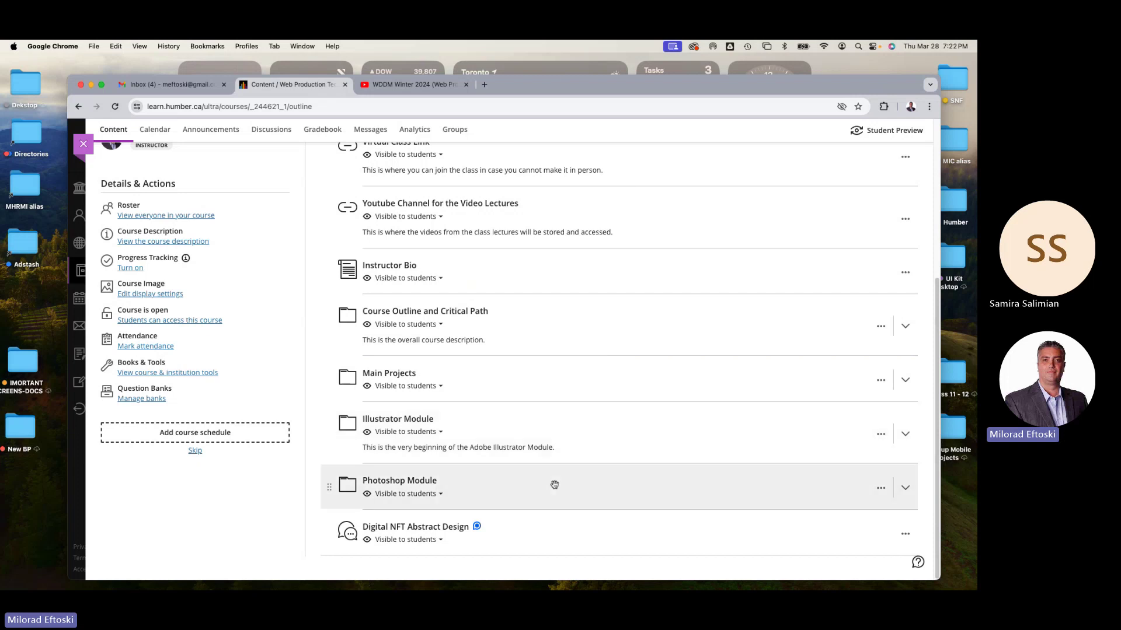
click(554, 485)
scroll(622, 465, down, 10)
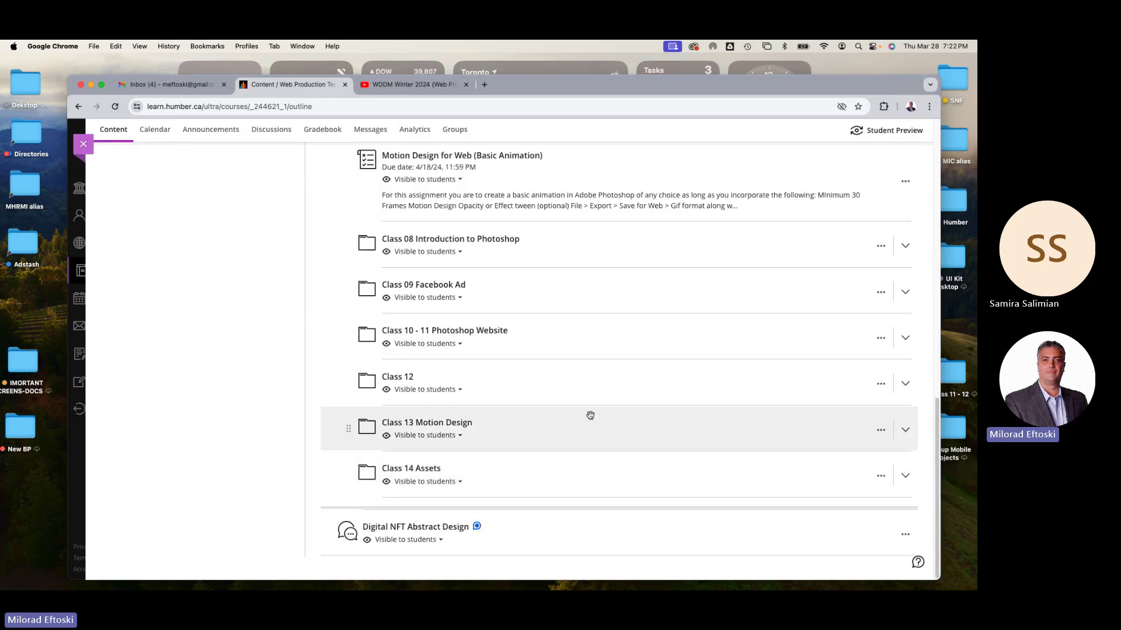
click(563, 336)
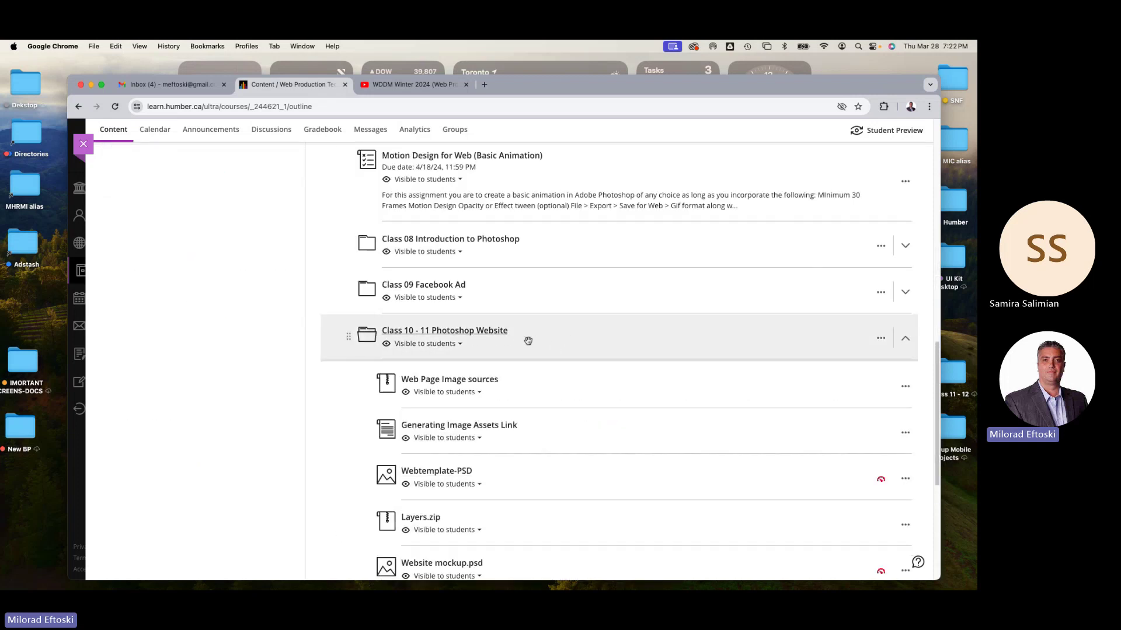
scroll(571, 358, down, 2)
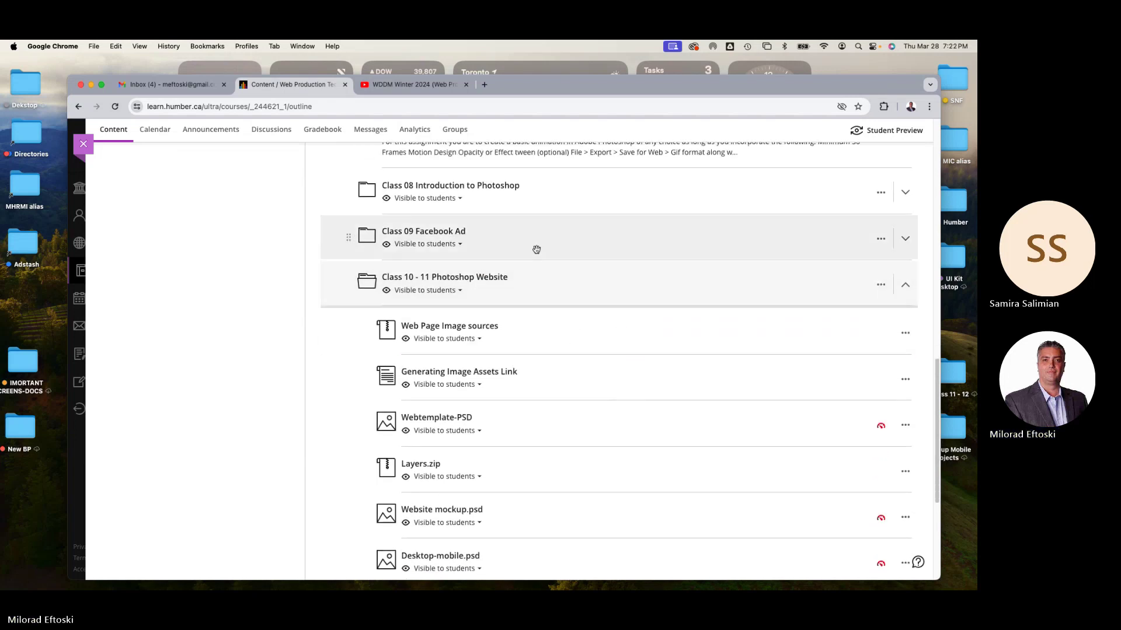
click(536, 248)
click(534, 245)
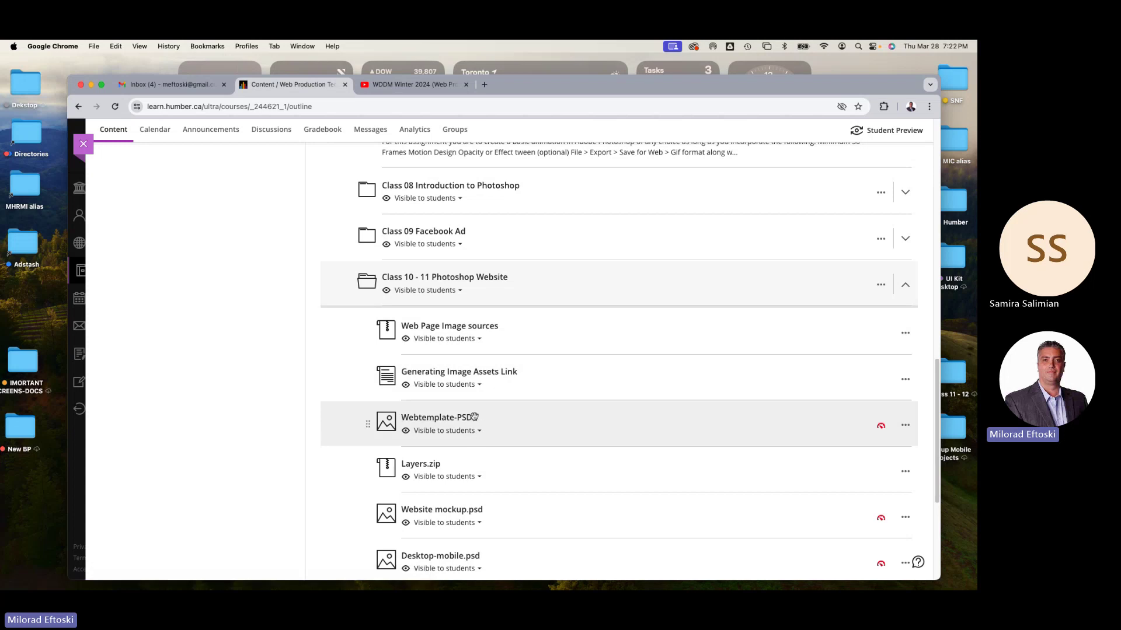
scroll(510, 420, down, 3)
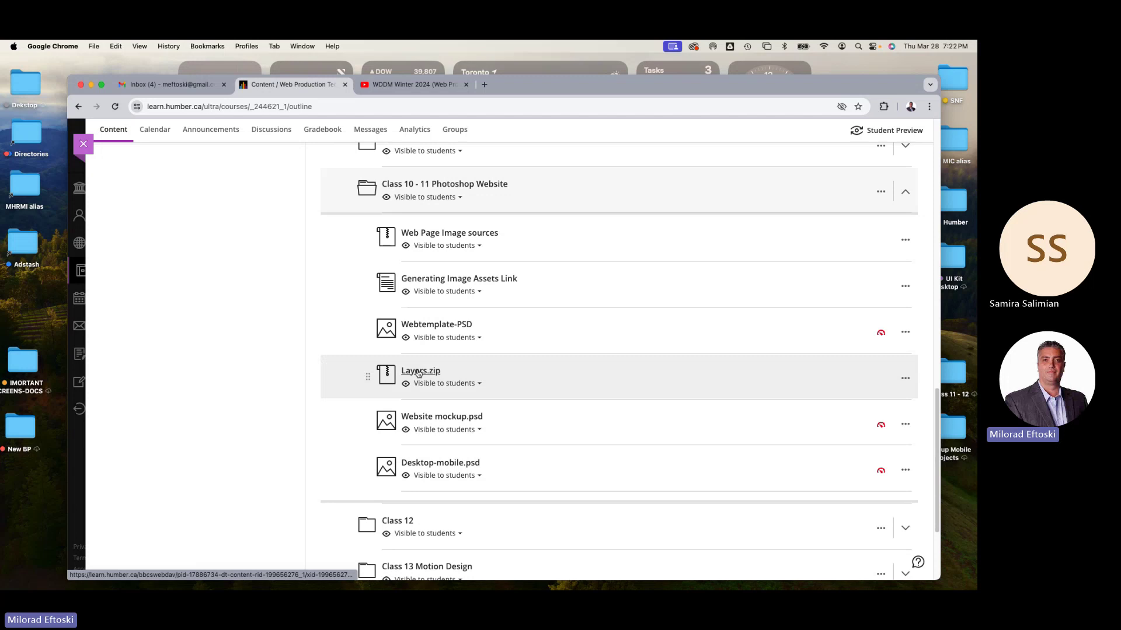
Download Layers.zip to the Desktop and move the YouTube playlist window aside to reveal it
click(418, 373)
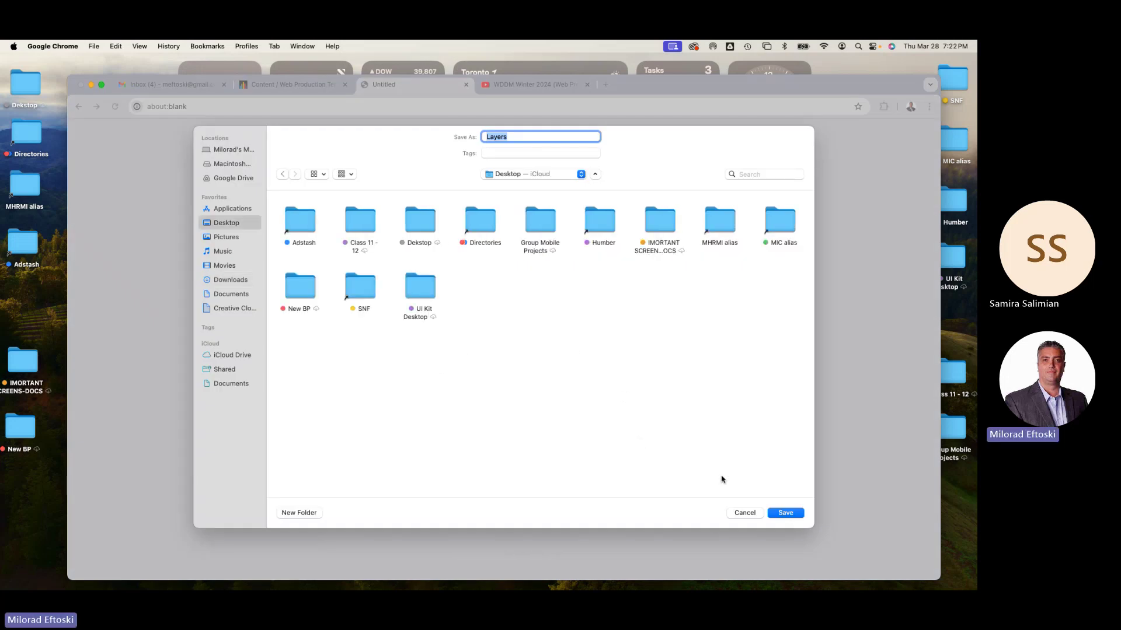
click(777, 516)
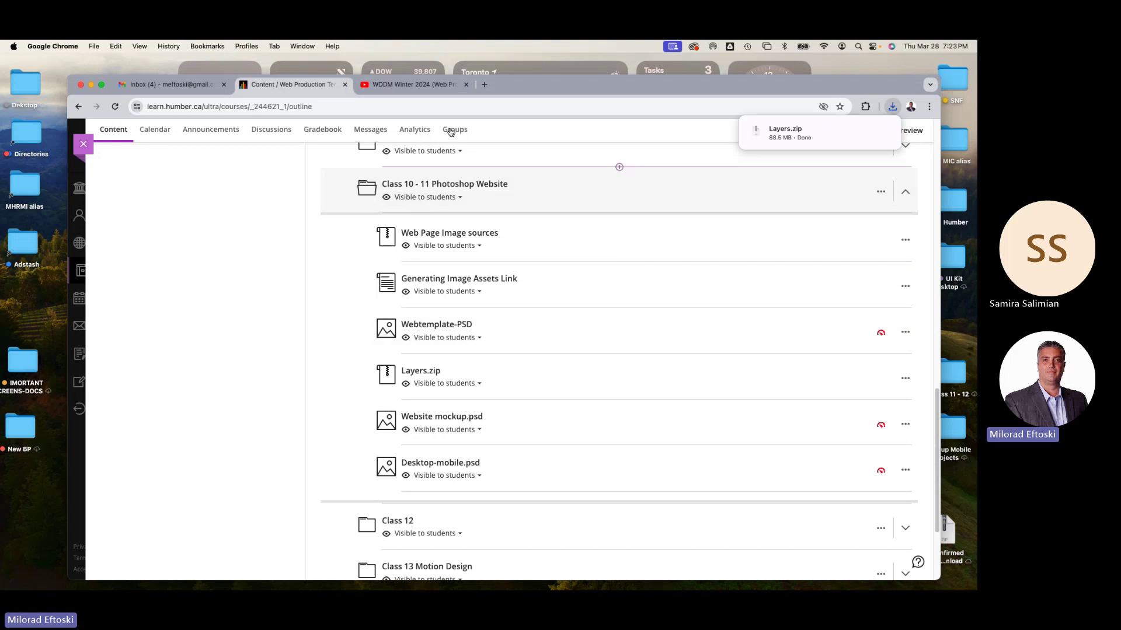
click(415, 86)
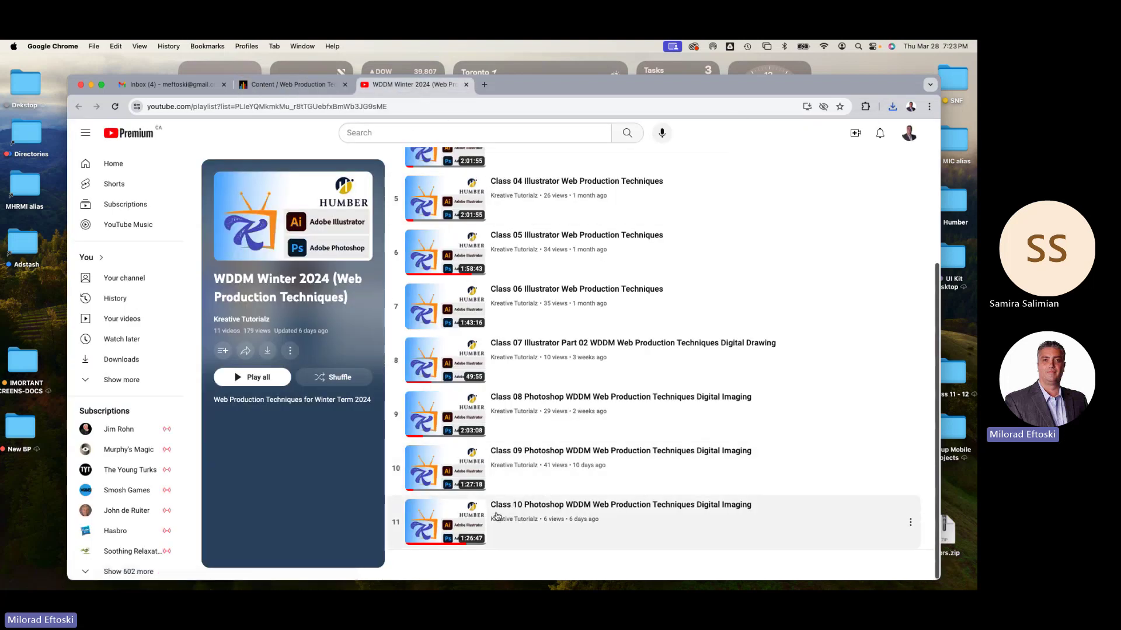
drag(820, 98, 780, 93)
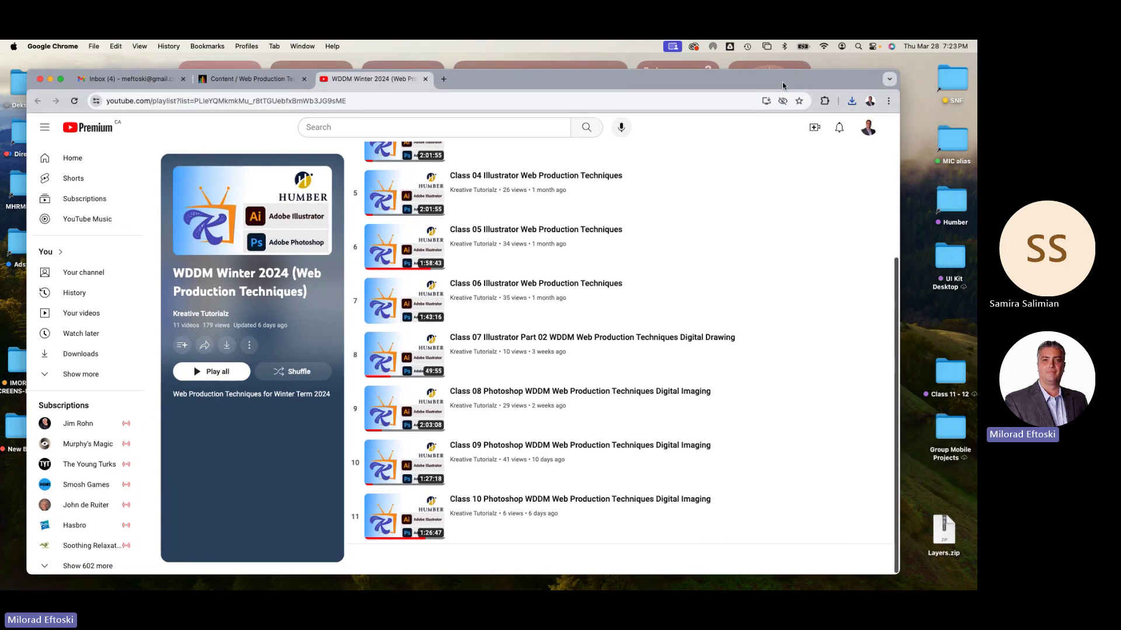
drag(943, 530, 948, 485)
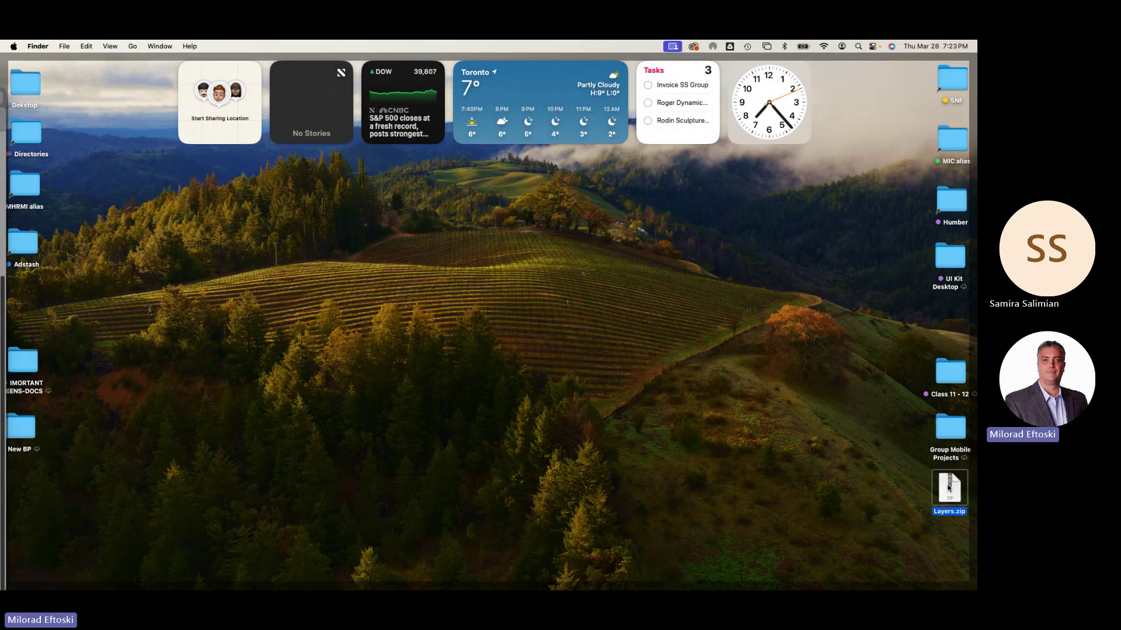
Unzip Layers.zip on the Desktop and open the resulting Layers folder in an enlarged window
double_click(949, 488)
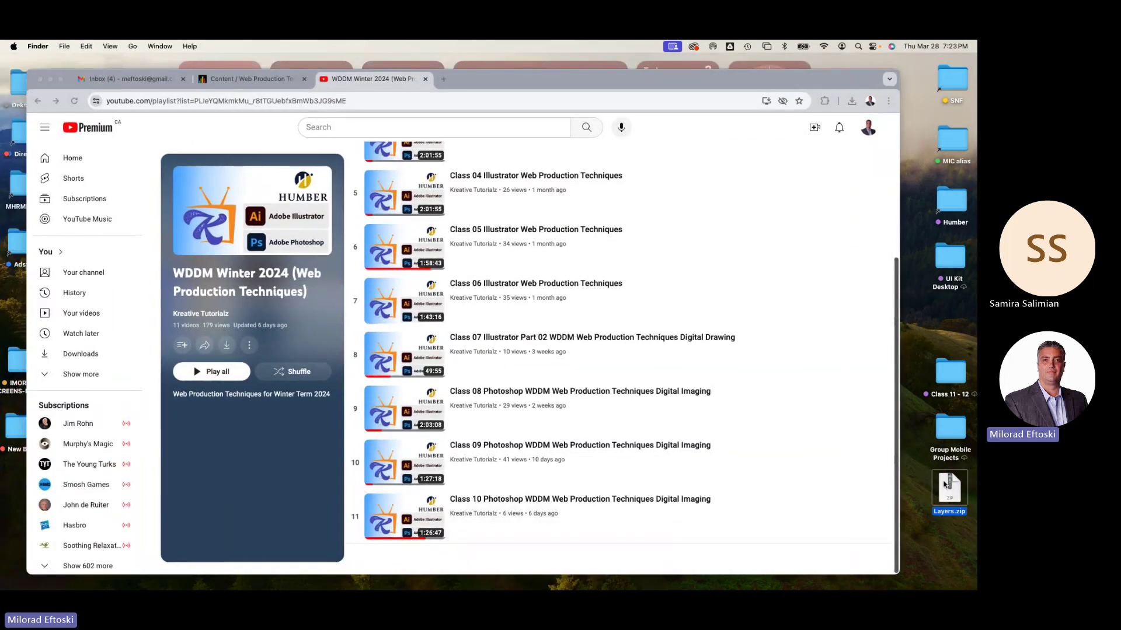
click(51, 80)
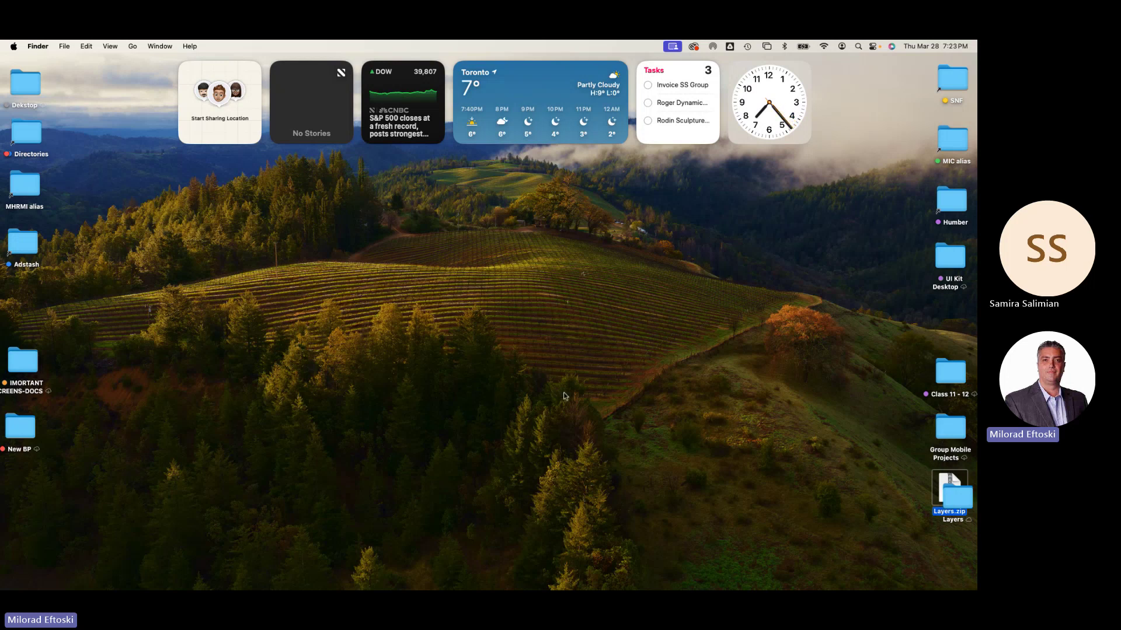
click(847, 509)
drag(955, 497, 903, 473)
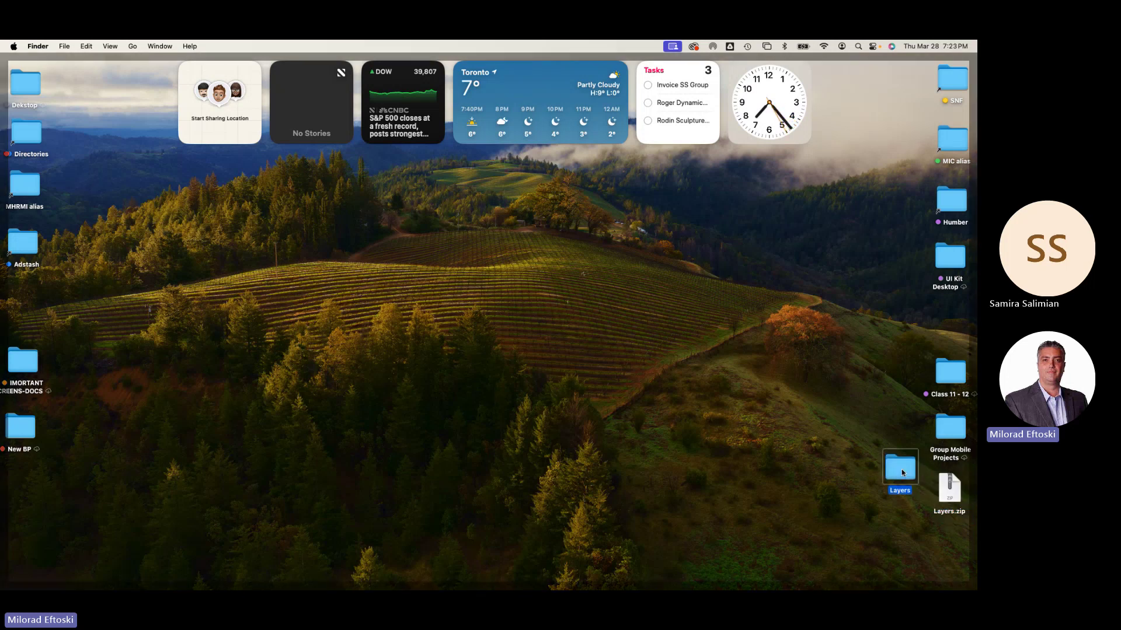
double_click(903, 473)
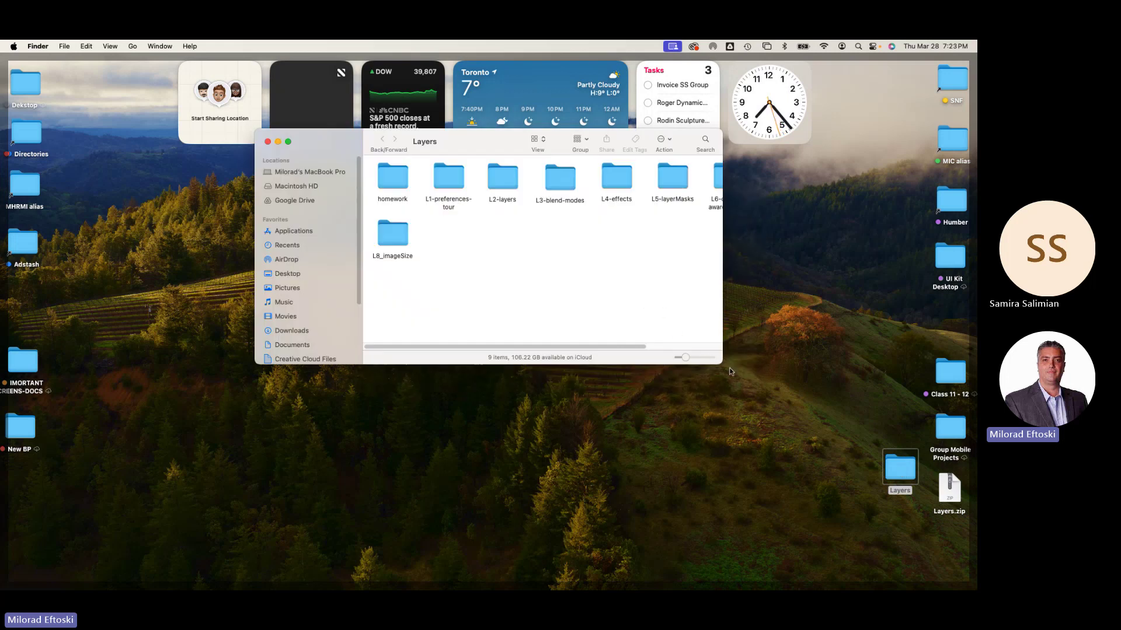
drag(718, 363, 832, 412)
drag(549, 142, 488, 192)
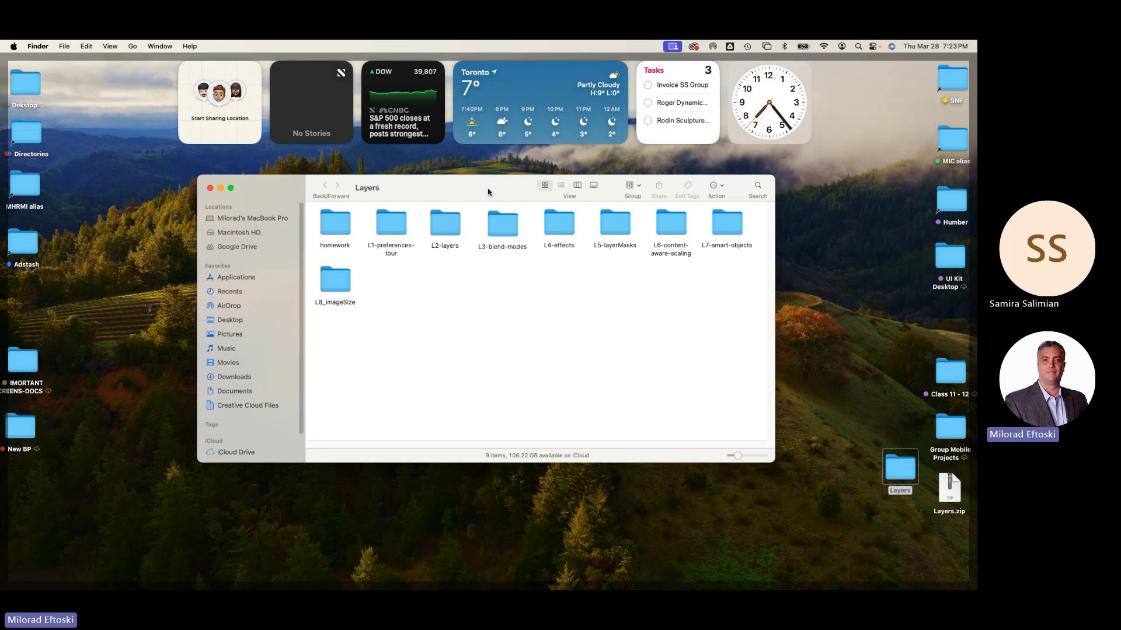
Navigate Humber > Winter 2024 > WDDM W24 and select the Class 9 week 10 folder
double_click(949, 210)
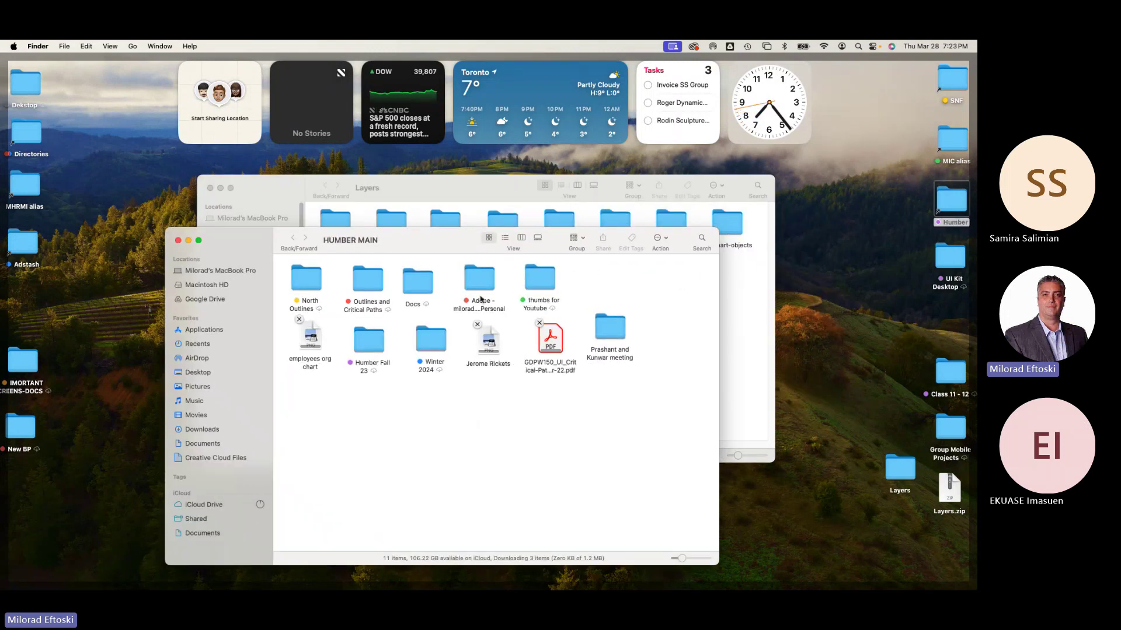
double_click(429, 340)
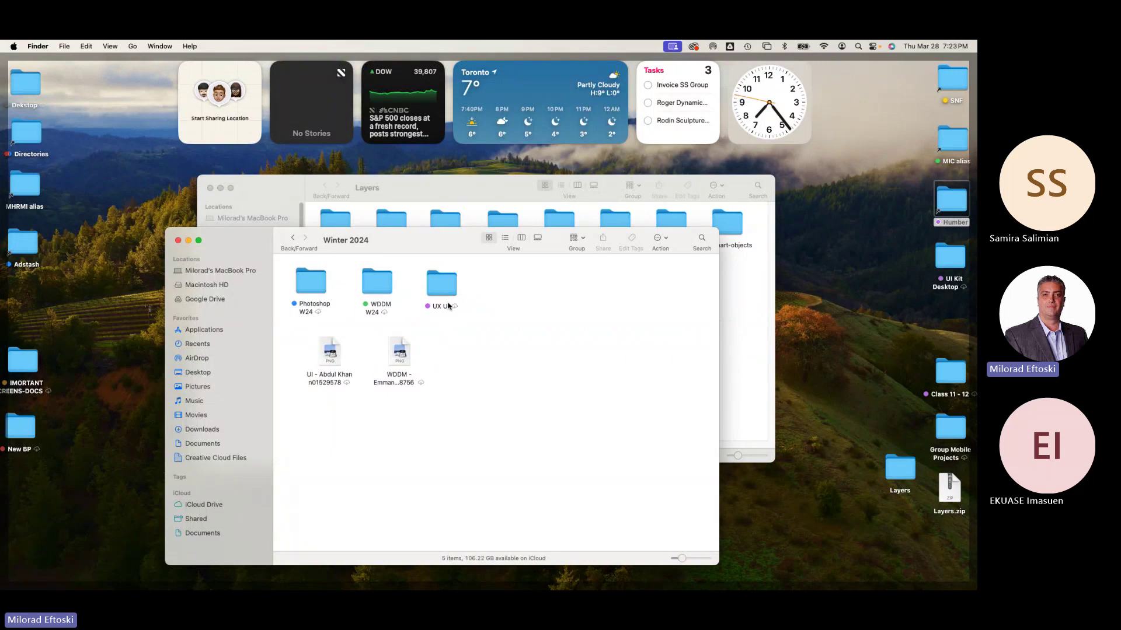
drag(397, 242, 528, 237)
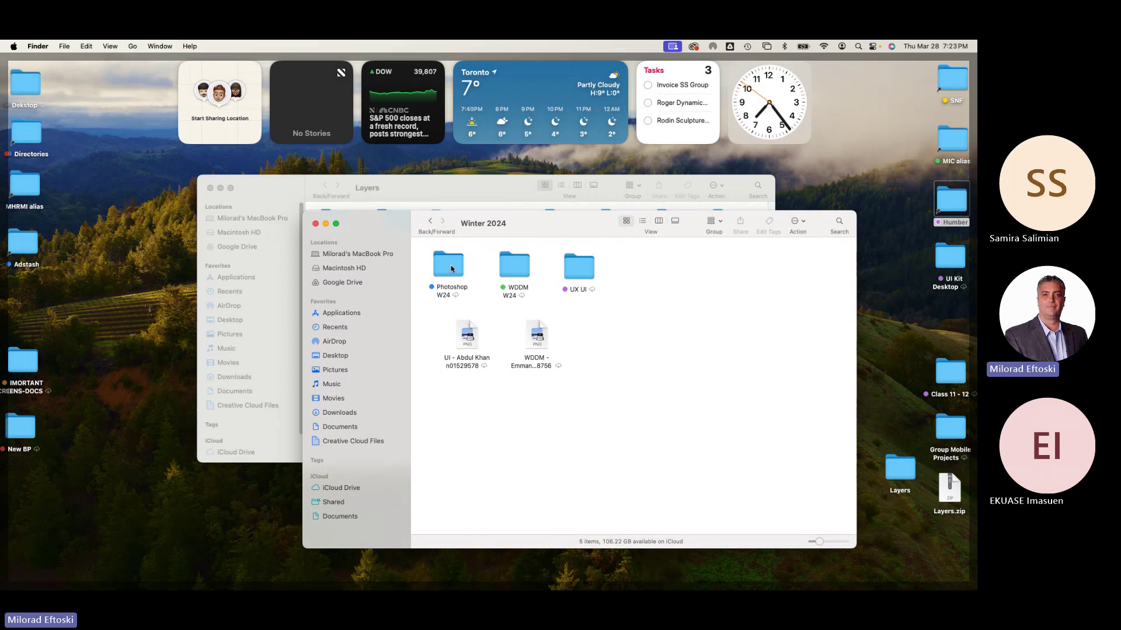
double_click(449, 266)
click(430, 221)
double_click(505, 264)
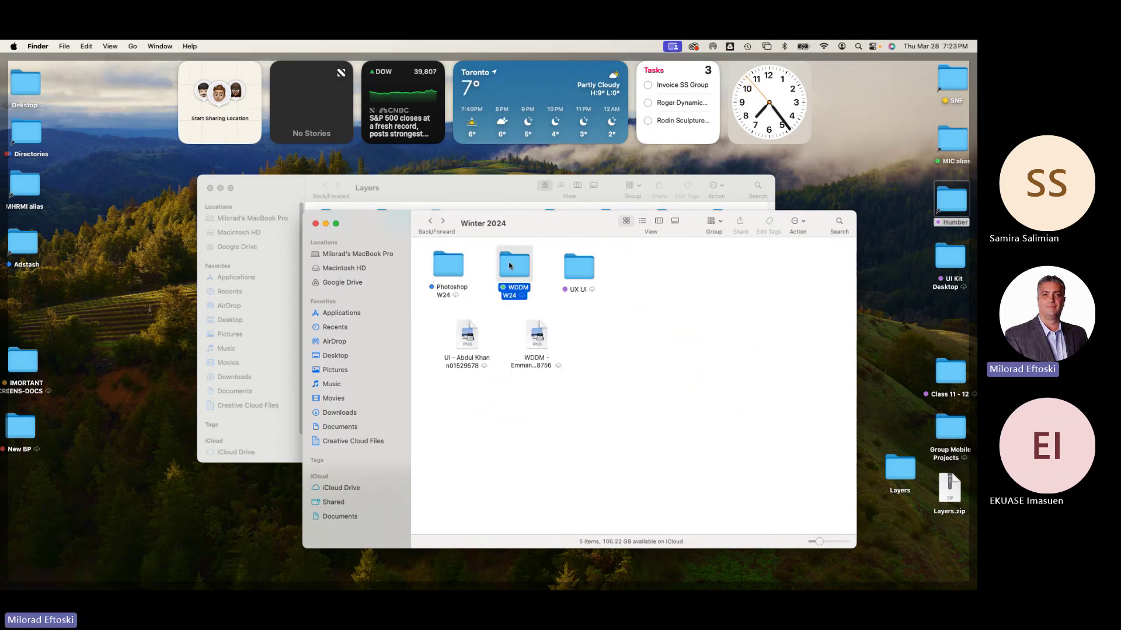
click(583, 395)
Quick Look Macbook pro m3 advert.psd and download2.png in Class 9 week 10, then close that window
double_click(583, 395)
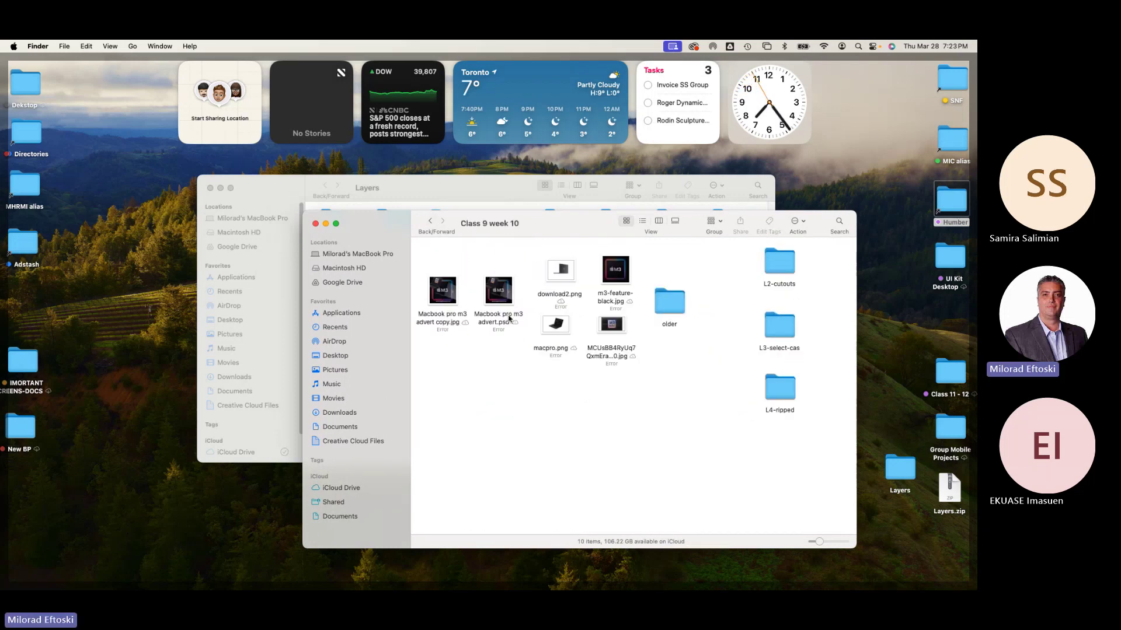
click(500, 290)
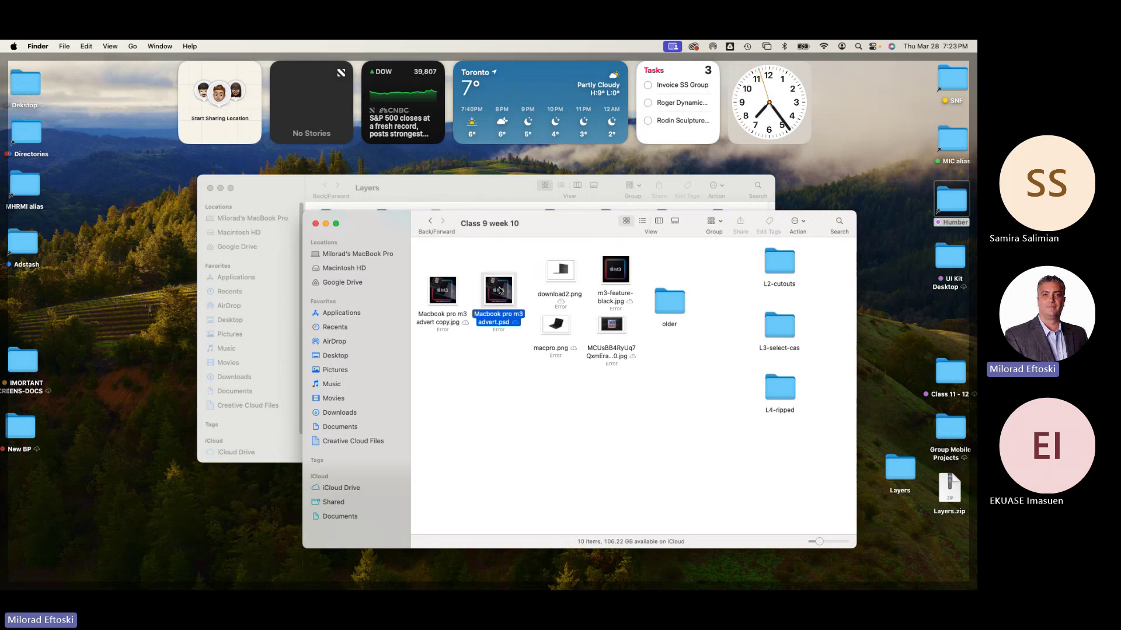
key(space)
key(space)
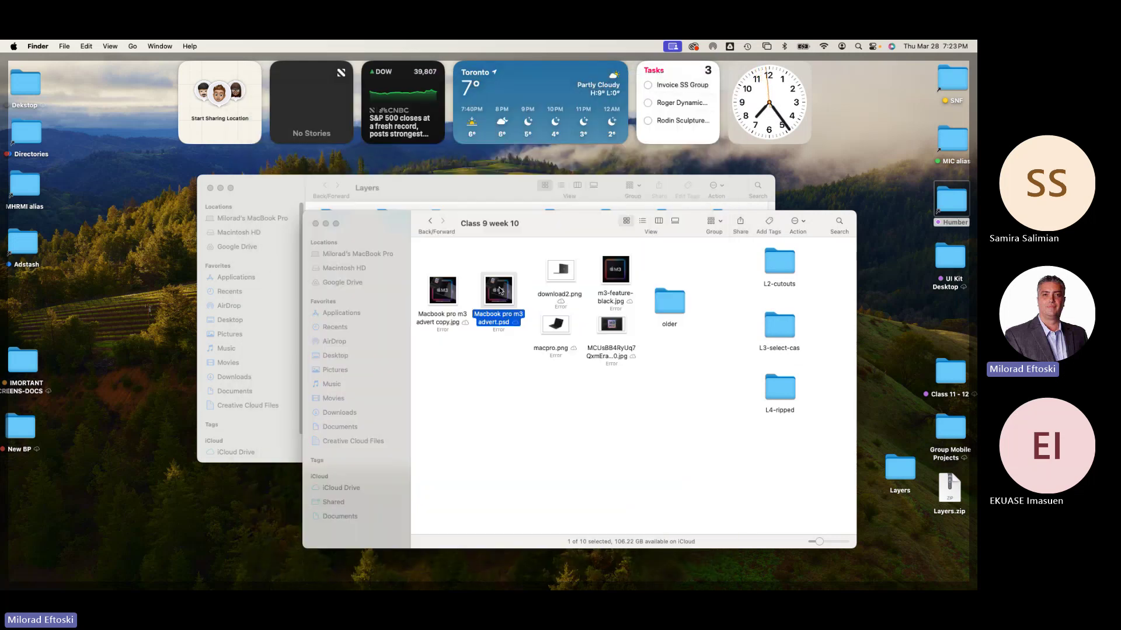
click(568, 272)
key(space)
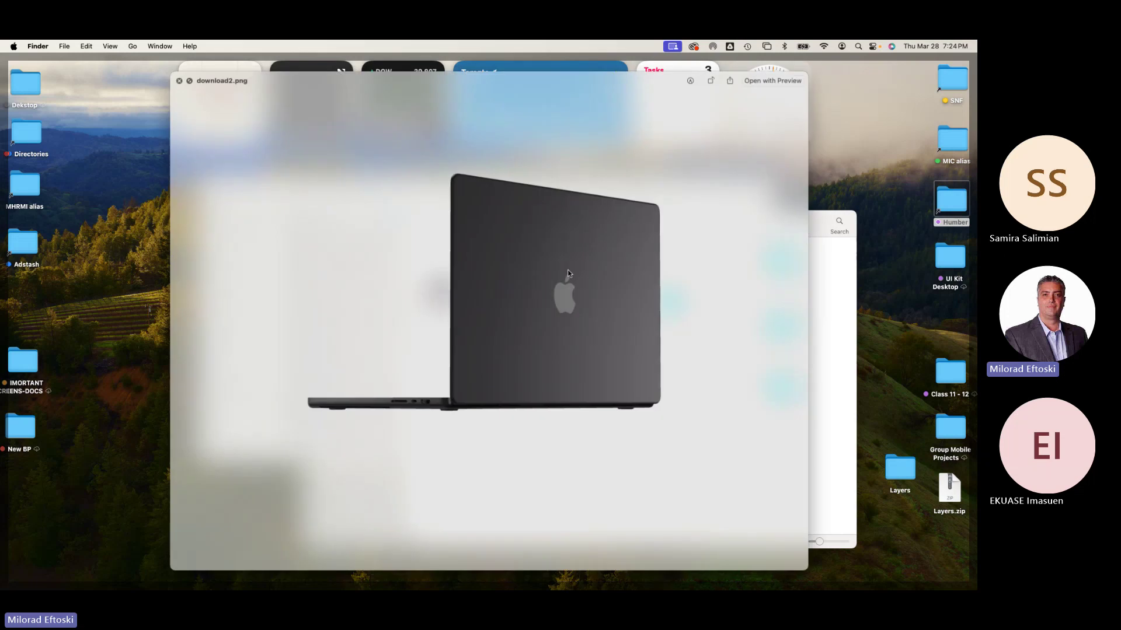
key(space)
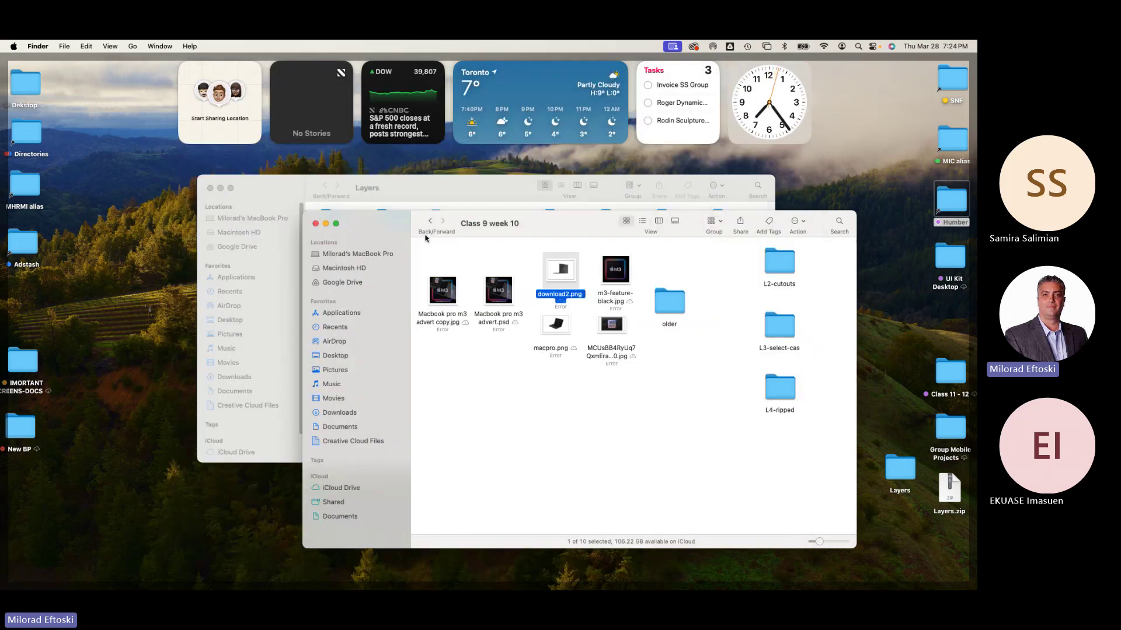
click(316, 224)
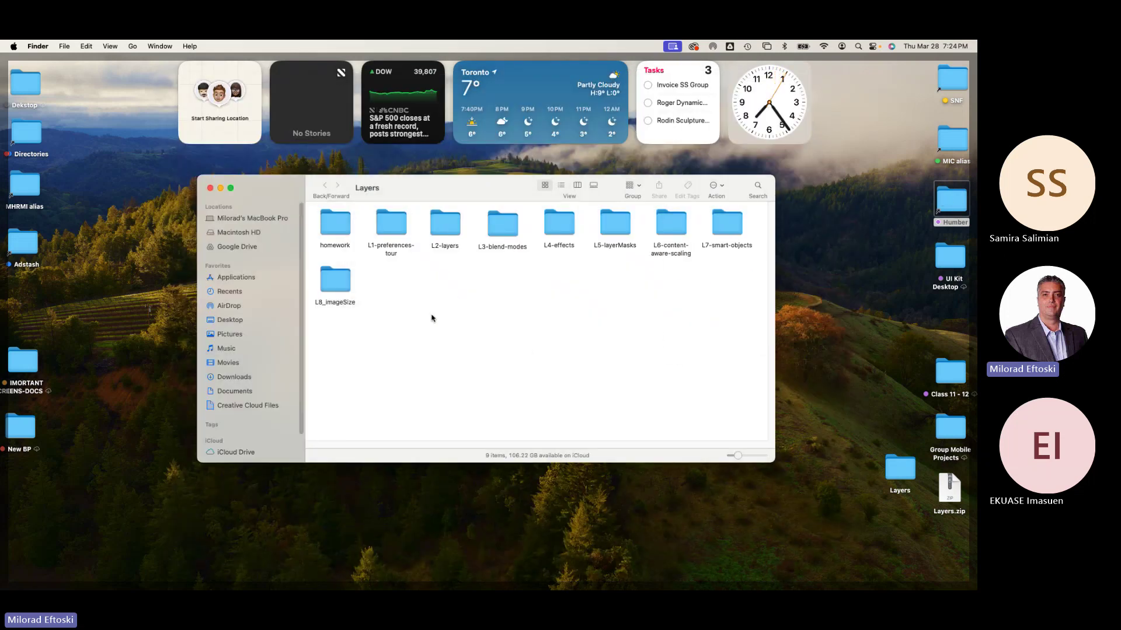
In the homework folder, Quick Look homework-layers-create-scene.psd twice, then open the file
mouse_move(426, 186)
mouse_down()
mouse_move(428, 196)
mouse_move(413, 192)
mouse_up()
double_click(327, 233)
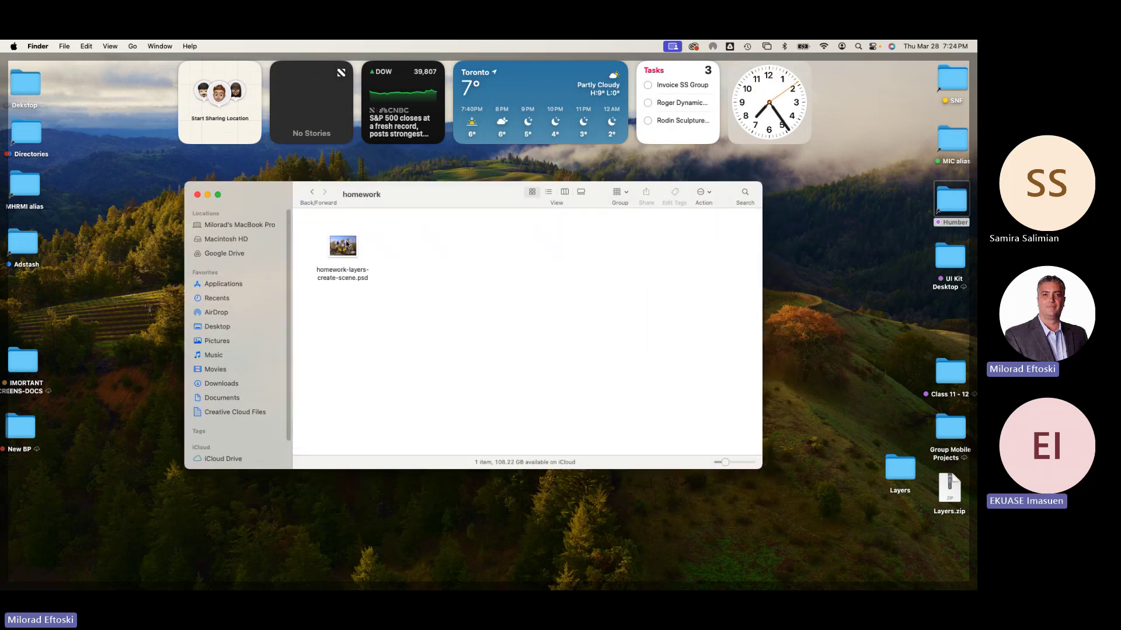
click(346, 245)
key(space)
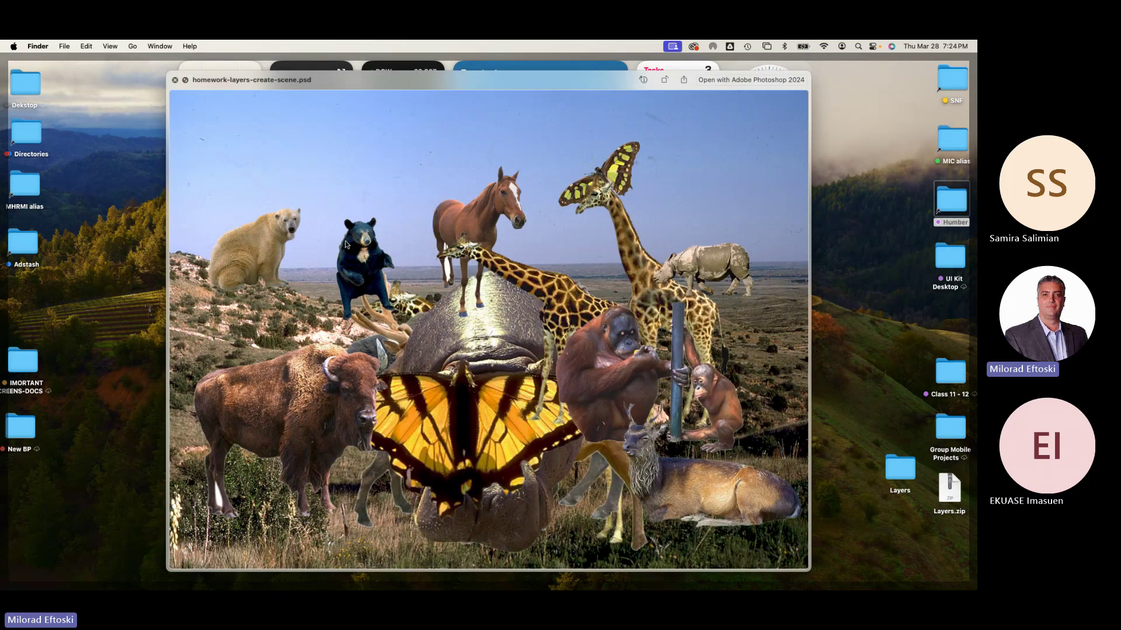
key(space)
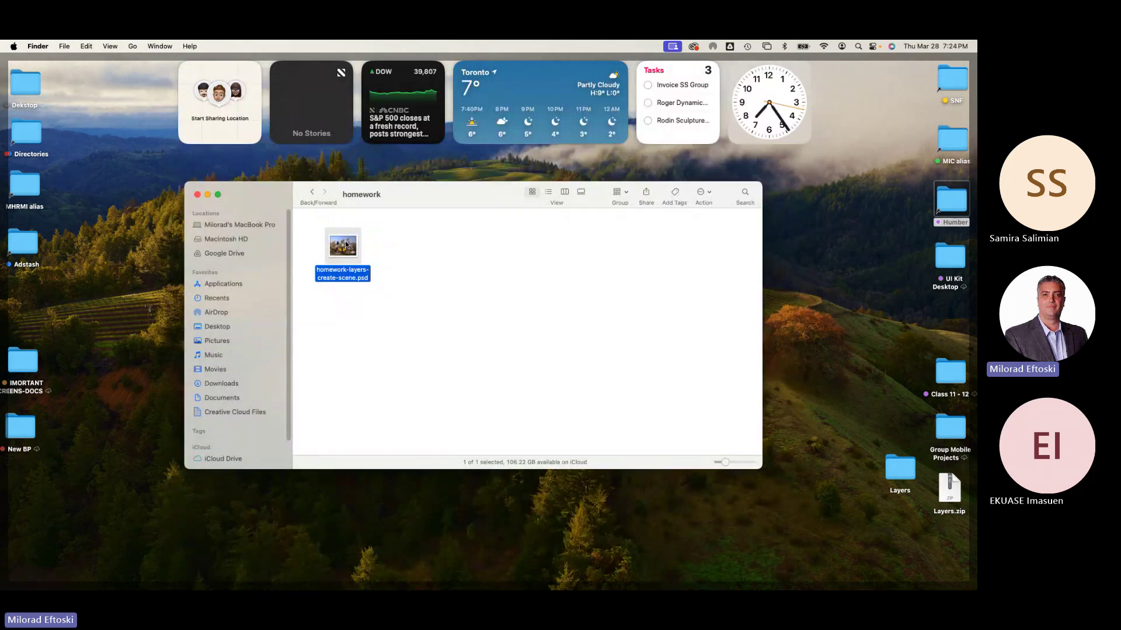
key(space)
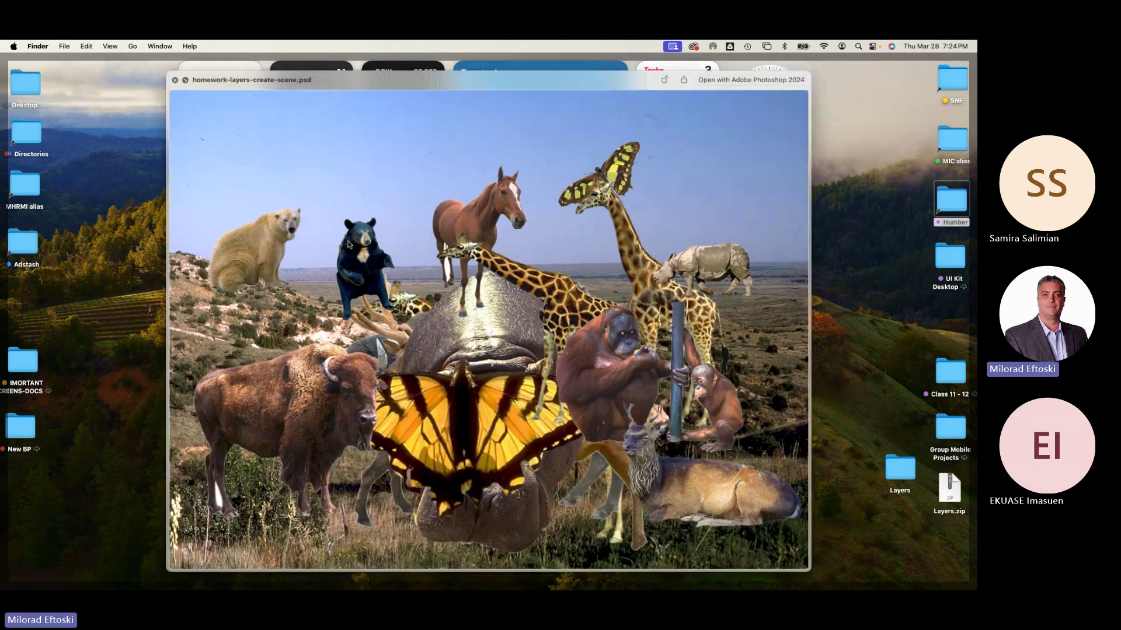
key(space)
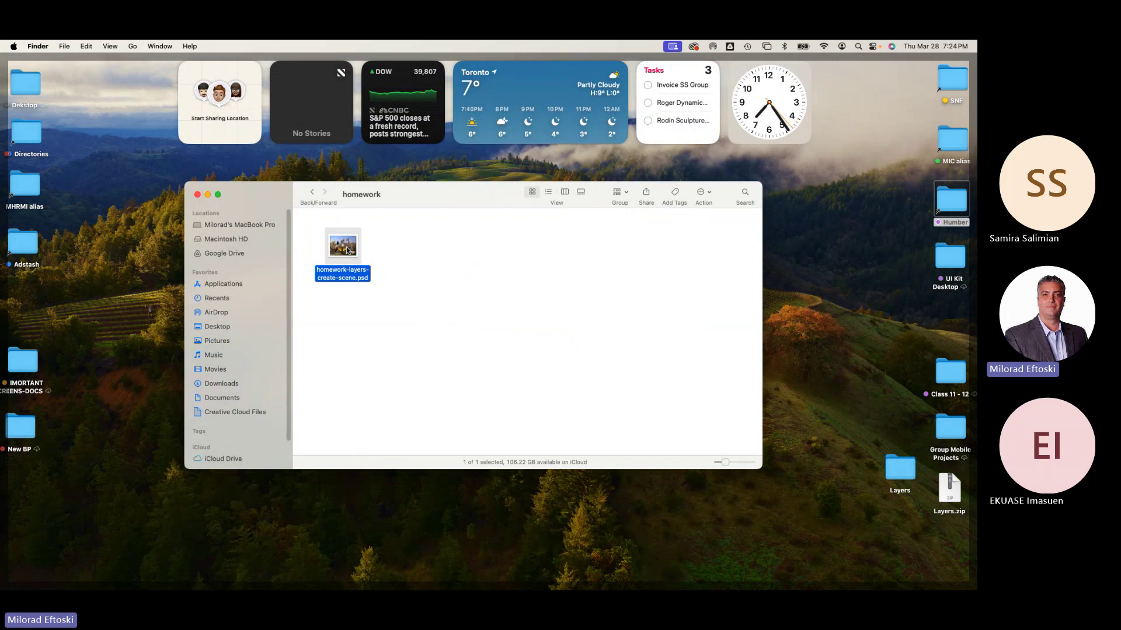
click(347, 250)
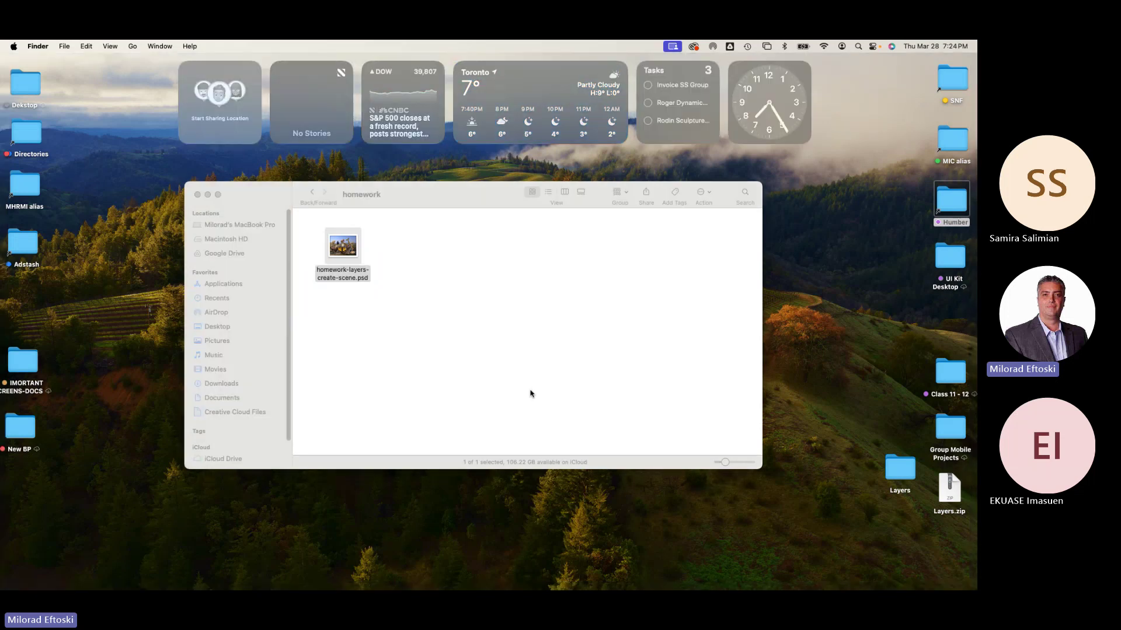
Reposition and enlarge the homework Finder window while the PSD loads in Photoshop 2024
drag(424, 200, 425, 226)
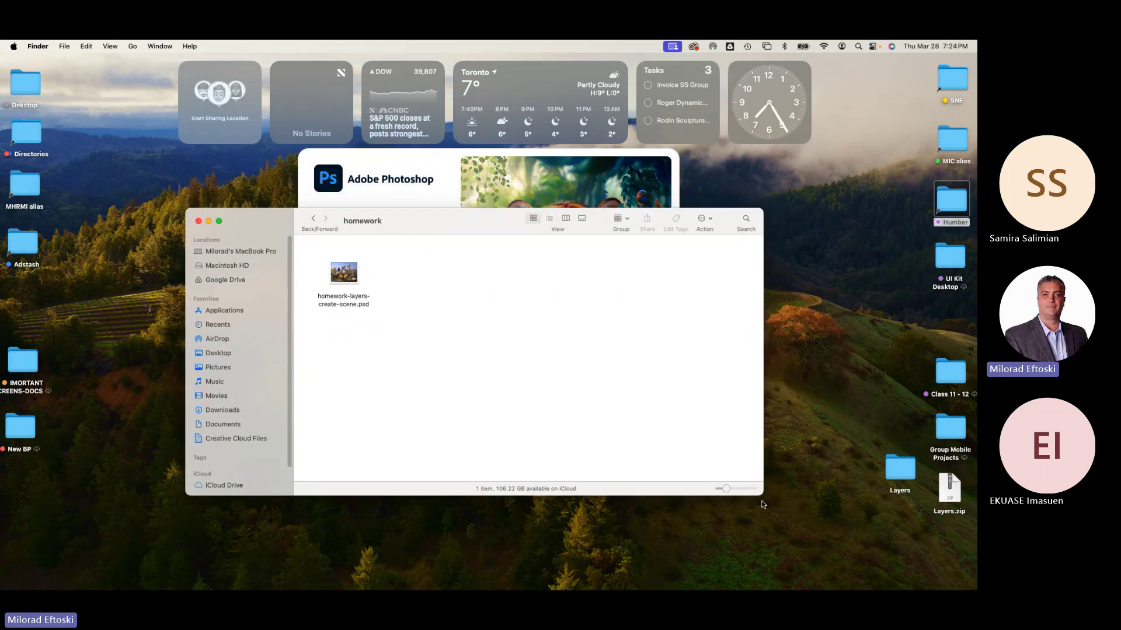
drag(762, 497, 791, 543)
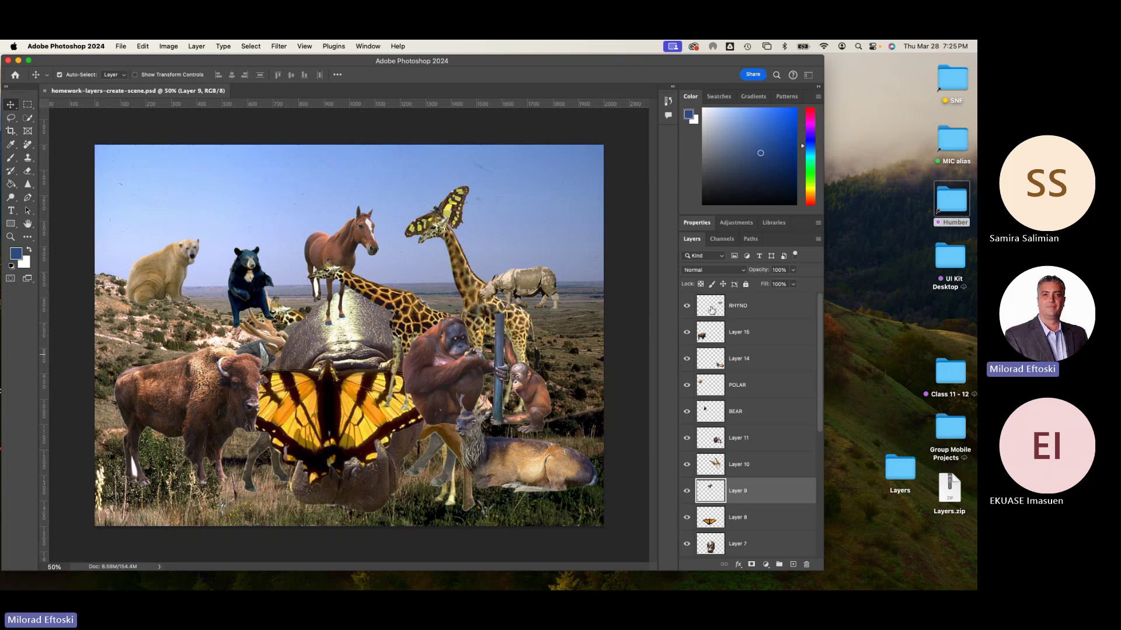
Toggle visibility of the RHYNO, Layer 14 and Layer 15 layers, then make RHYNO active
click(686, 305)
click(688, 332)
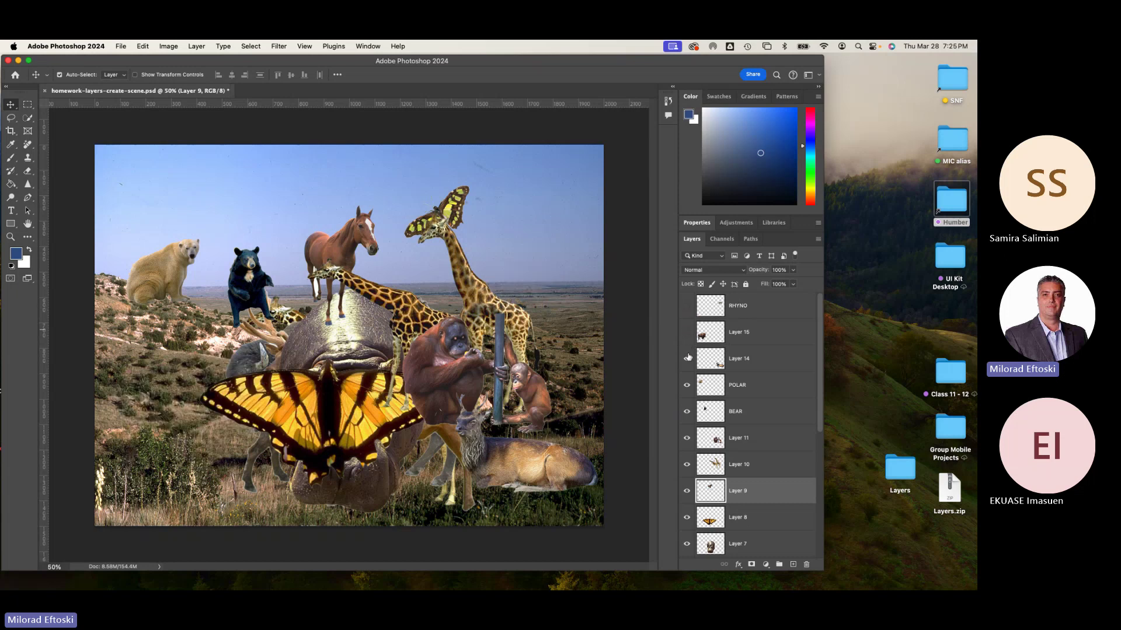
click(687, 359)
click(686, 332)
click(686, 358)
click(686, 358)
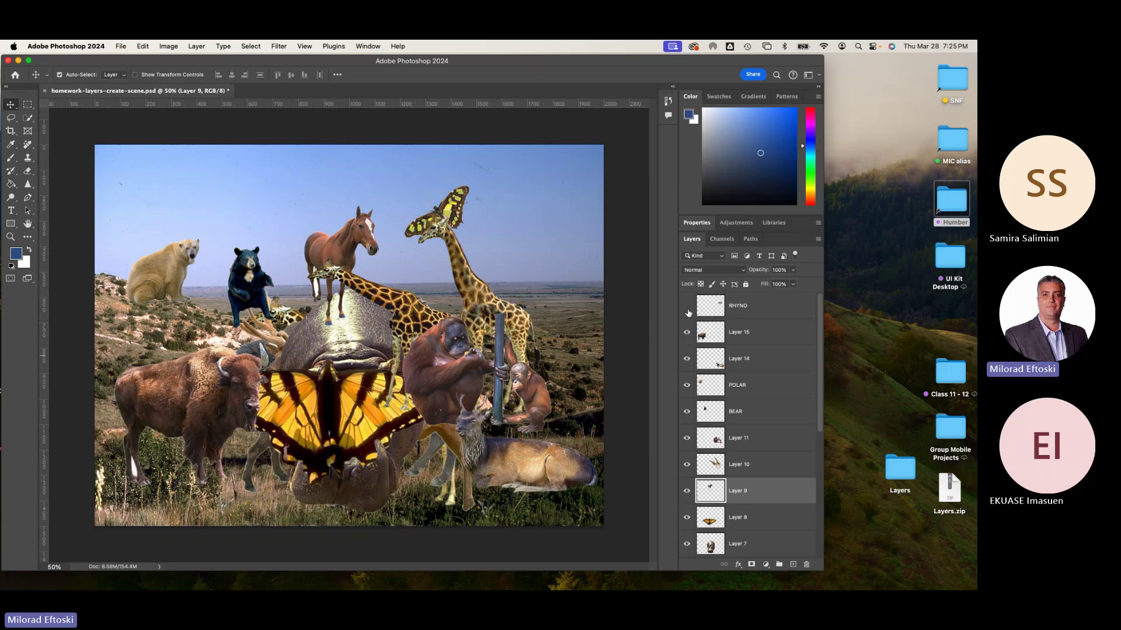
click(687, 305)
click(717, 307)
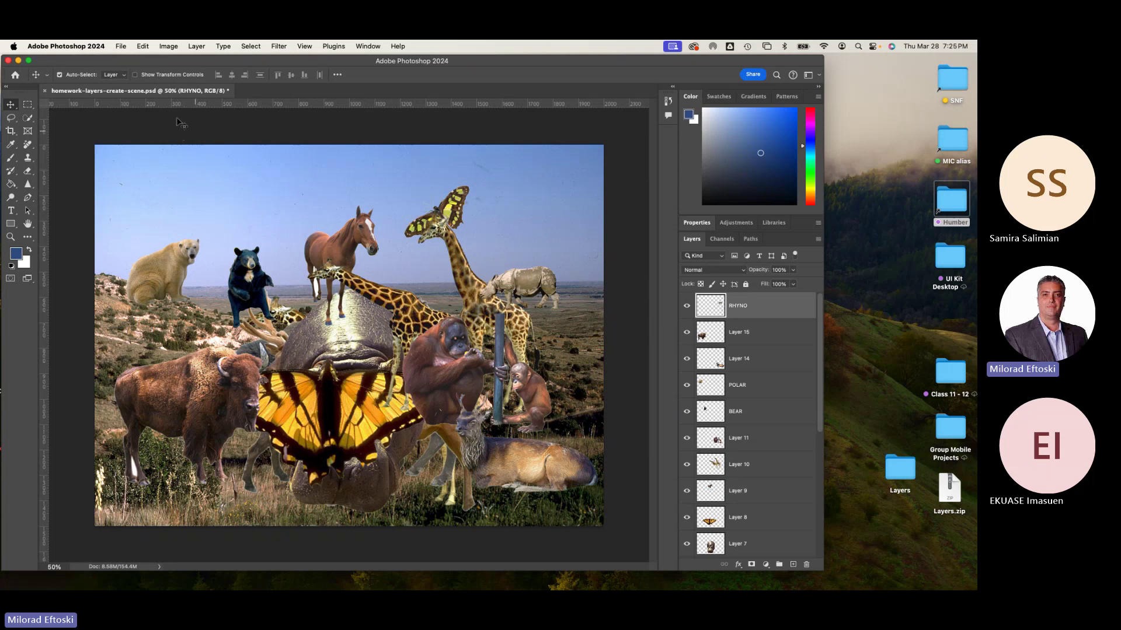
Move the rhino up onto the horizon, shift the horse left, raise the bear, and adjust the polar bear
drag(121, 75, 129, 77)
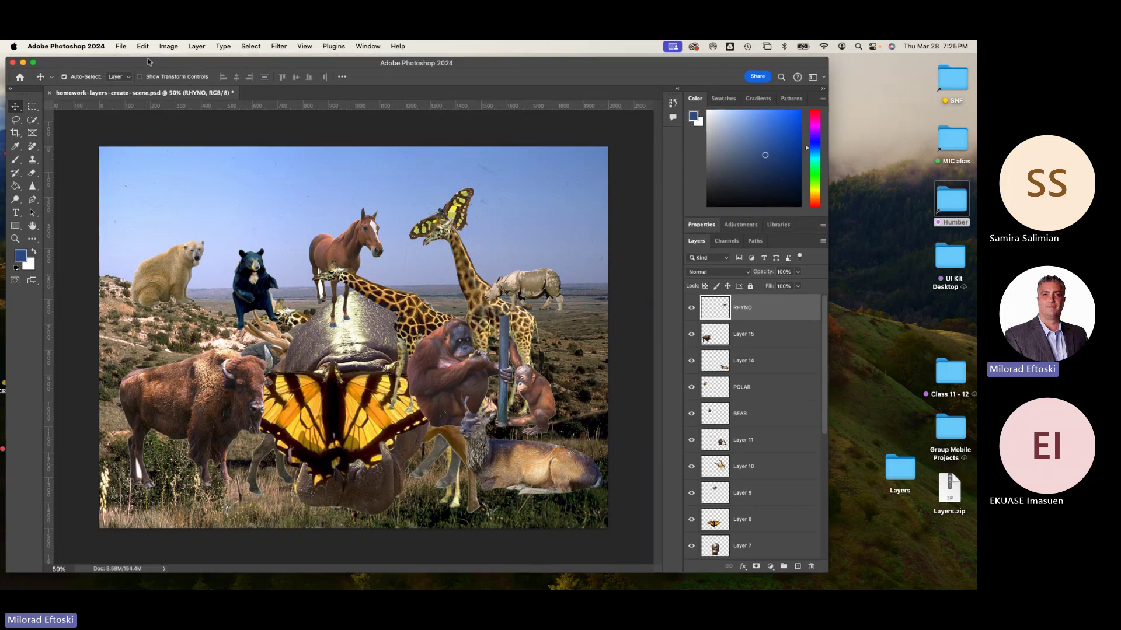
mouse_move(537, 285)
mouse_down()
mouse_move(521, 239)
mouse_move(544, 253)
mouse_move(516, 236)
mouse_move(548, 270)
mouse_up()
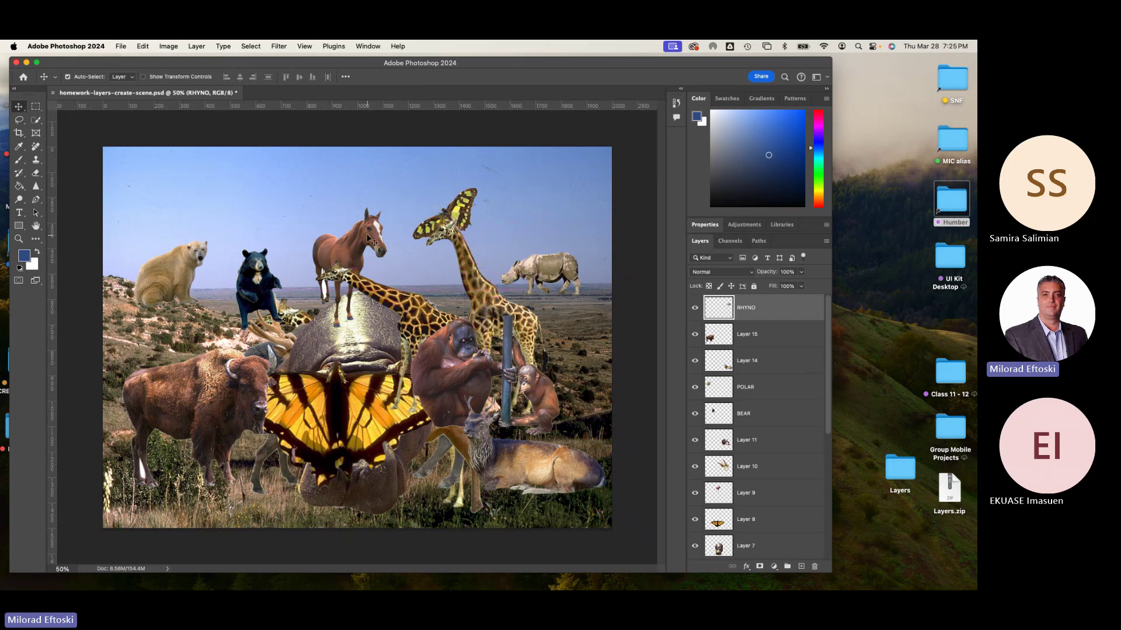
drag(372, 241, 354, 245)
drag(258, 275, 253, 257)
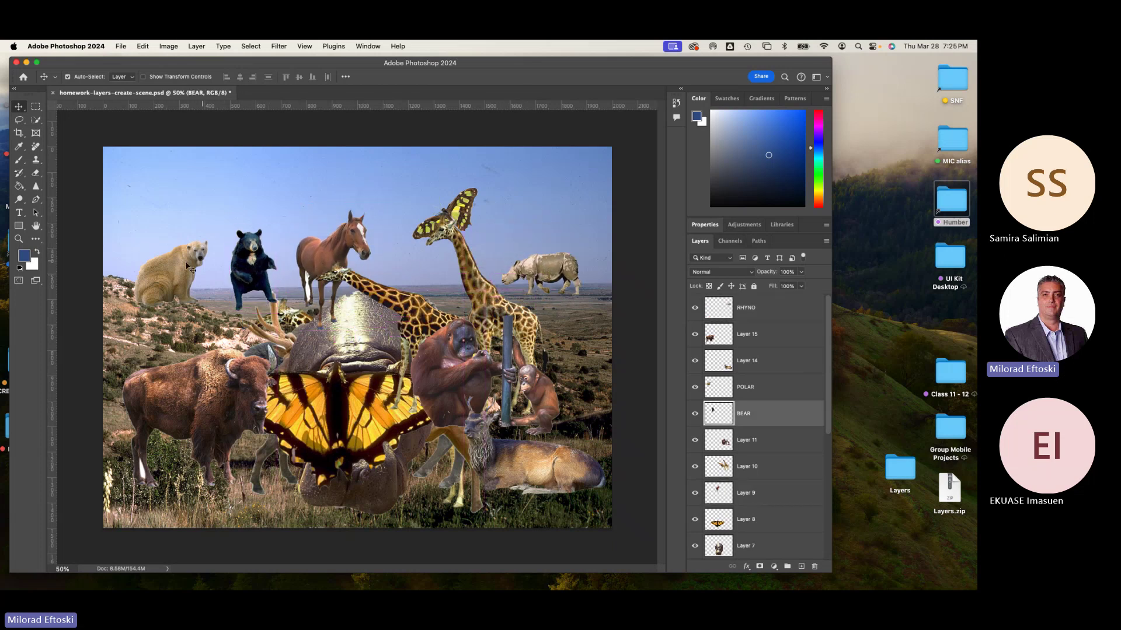
mouse_move(176, 258)
mouse_down()
mouse_move(198, 263)
mouse_move(179, 260)
mouse_up()
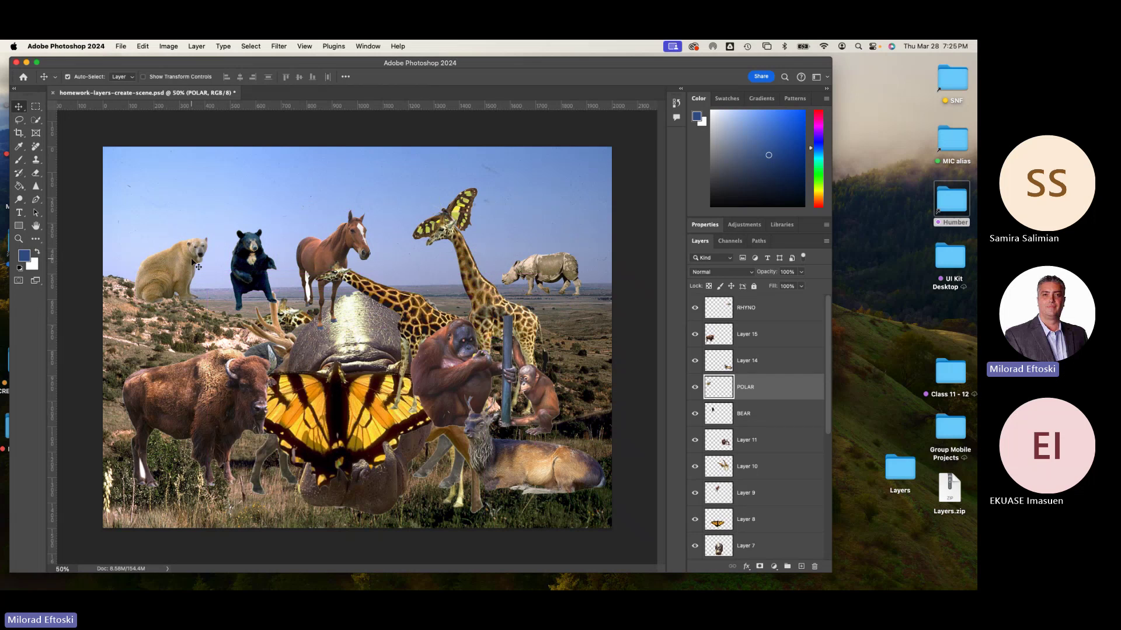
Free-transform the polar bear, scaling it to about 119% and rotating it roughly 3°
click(143, 47)
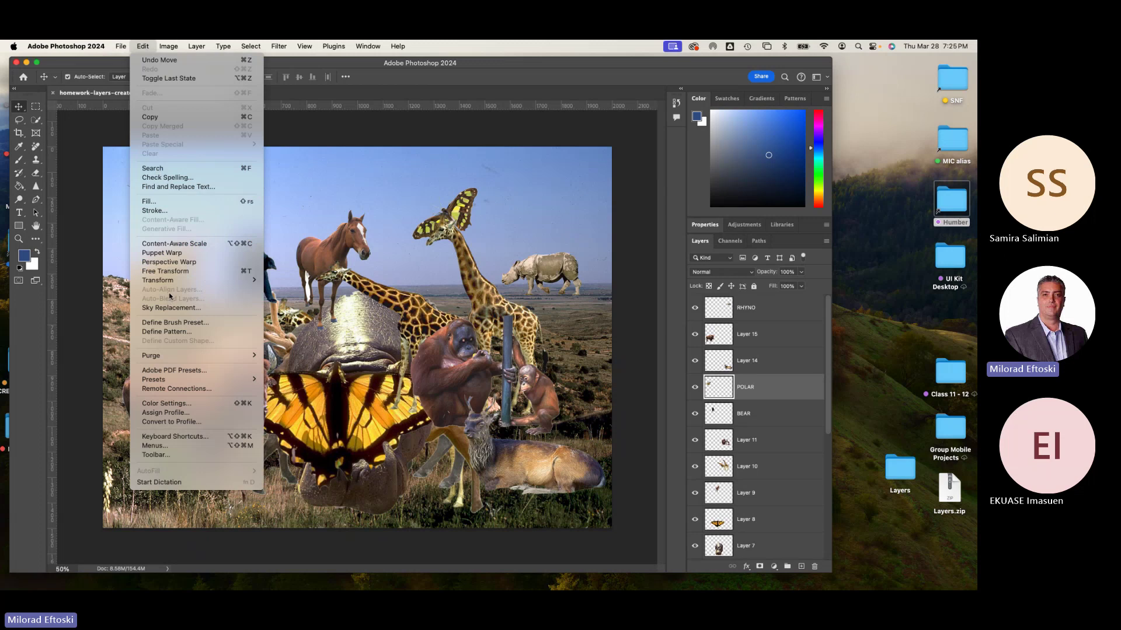
click(179, 272)
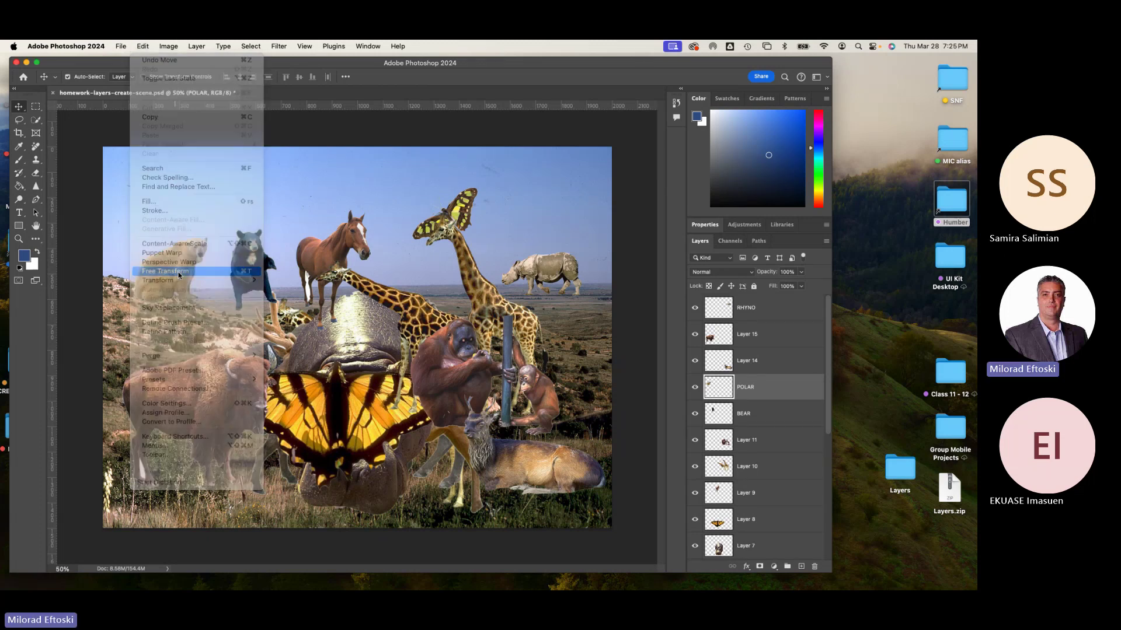
drag(206, 237, 238, 229)
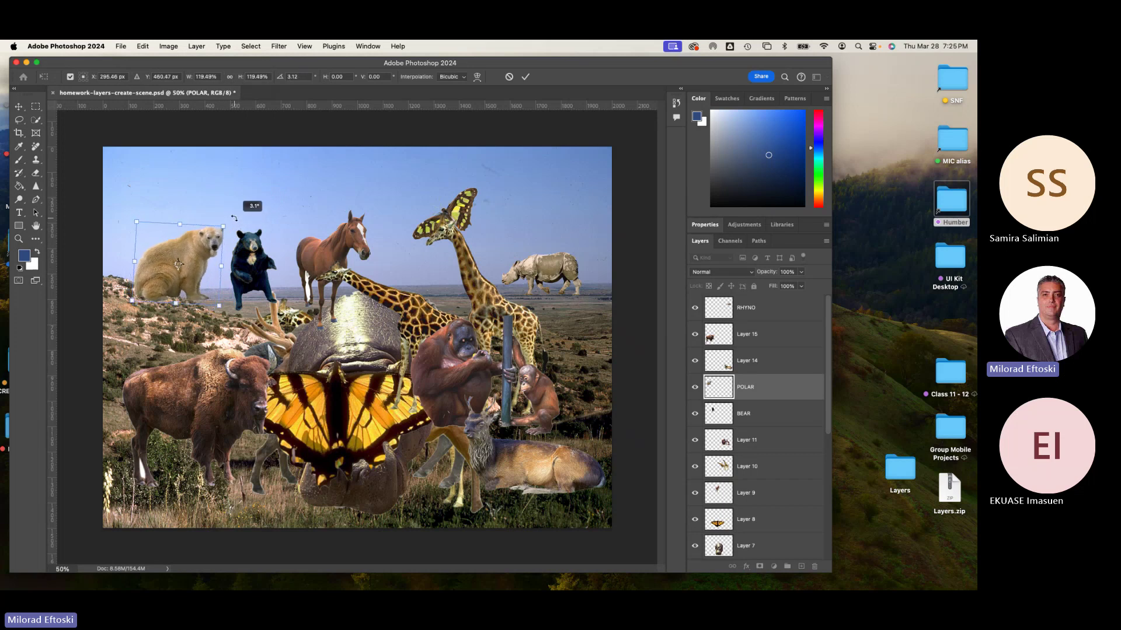
key(Return)
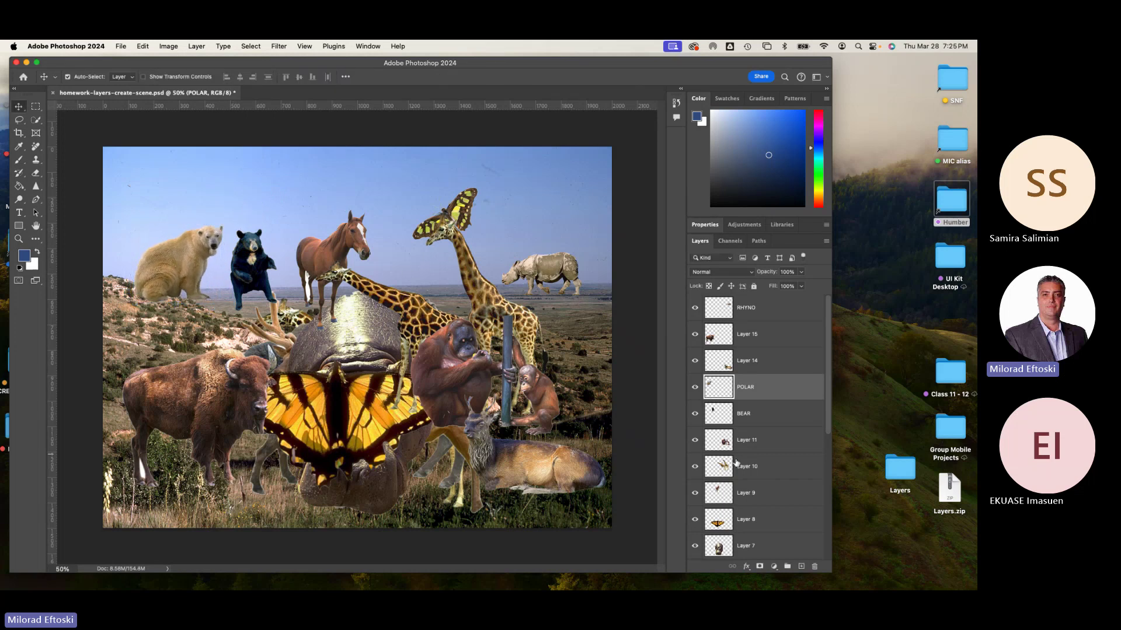
Nudge the polar bear slightly left and down onto the left hillside
double_click(751, 388)
click(184, 276)
drag(181, 261, 178, 265)
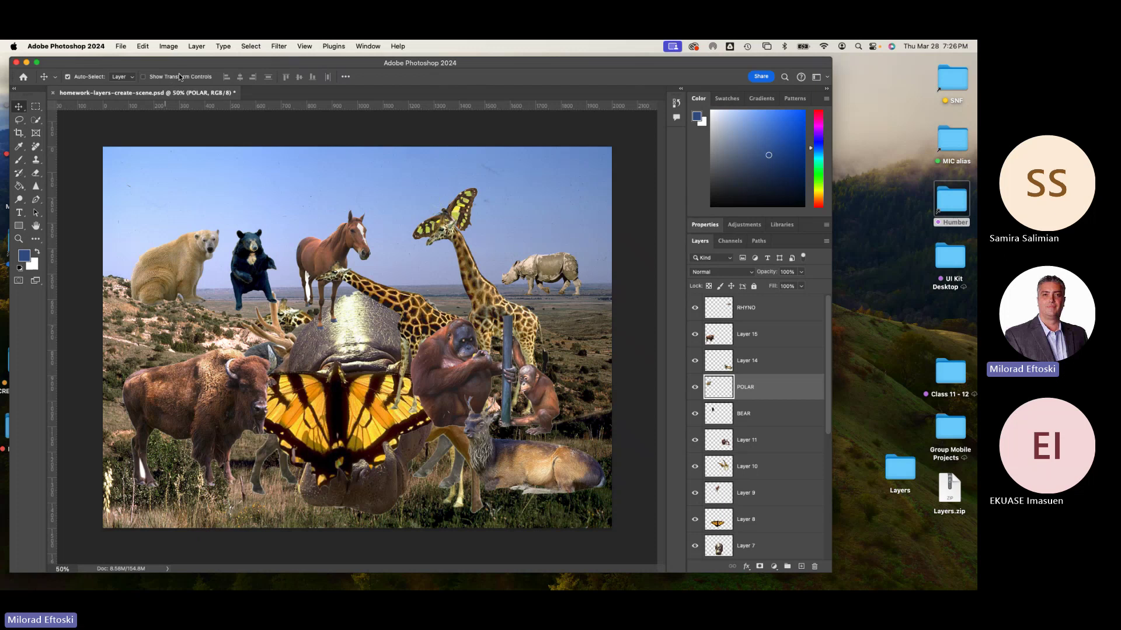
Turn on Show Transform Controls and scale the rhino up to about 132%
click(143, 77)
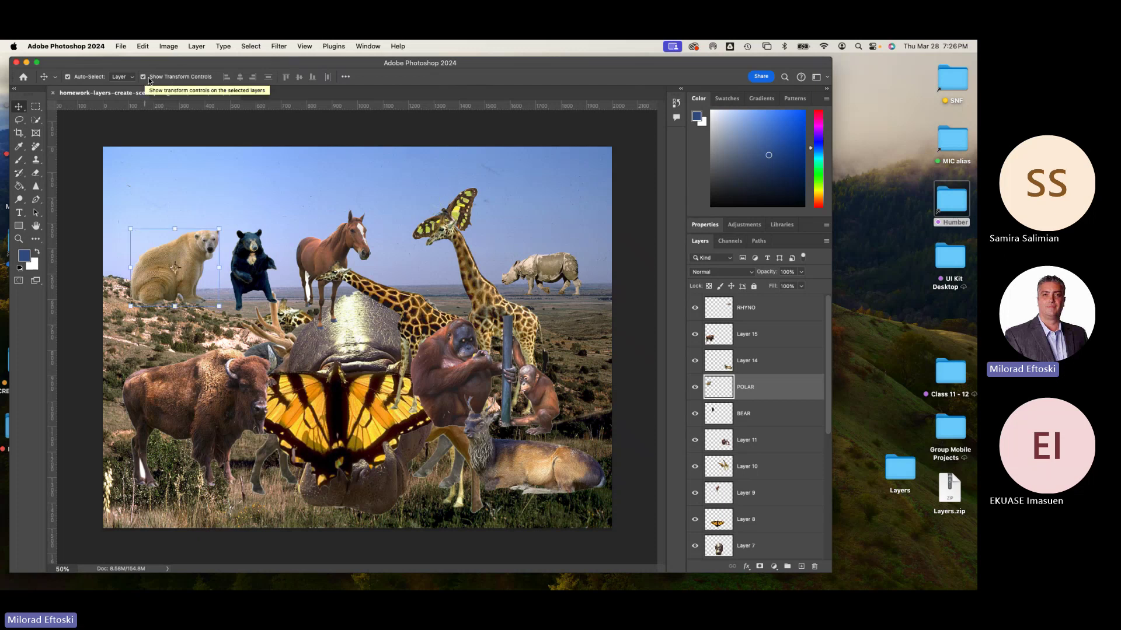
click(319, 257)
click(247, 251)
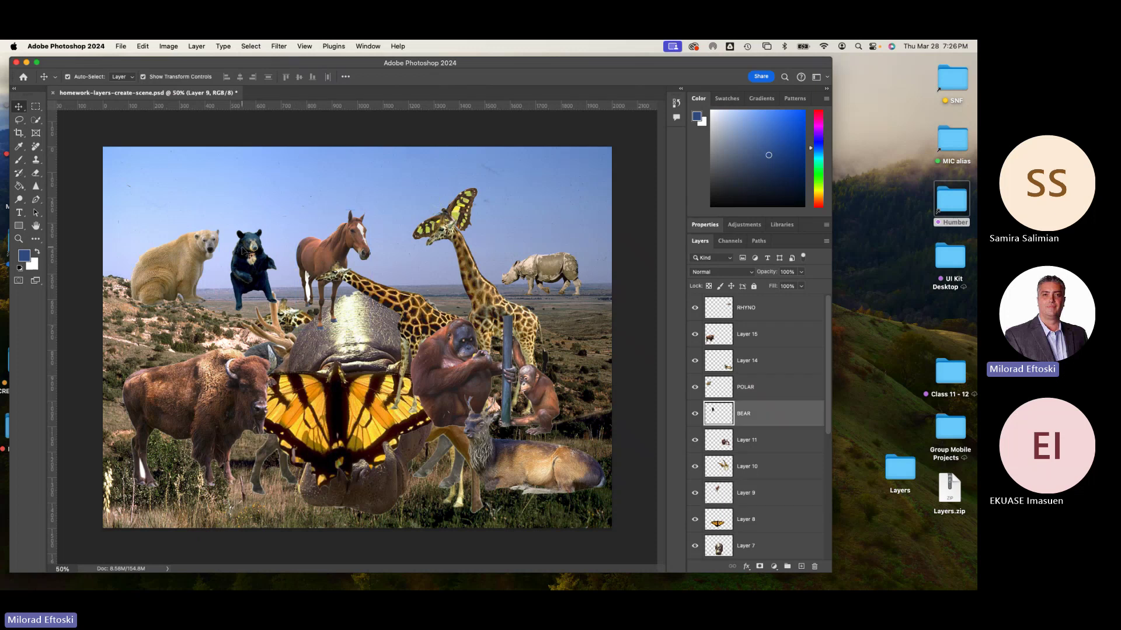
click(446, 233)
click(573, 277)
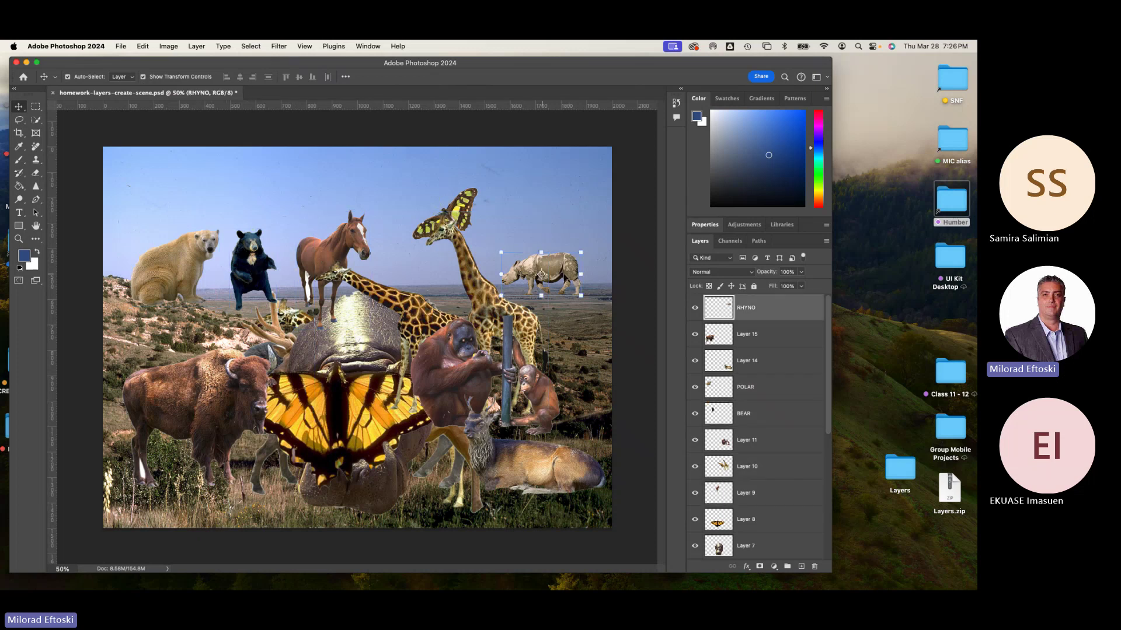
drag(502, 253, 476, 237)
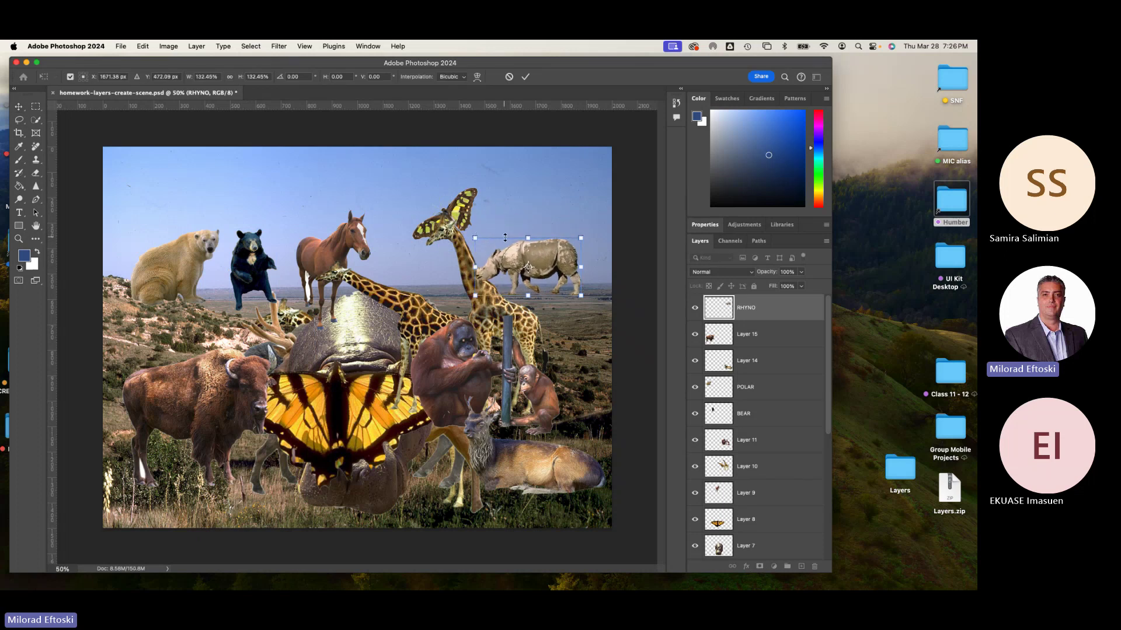
key(Return)
Enlarge the horse to about 130% and shift it slightly into place
click(302, 231)
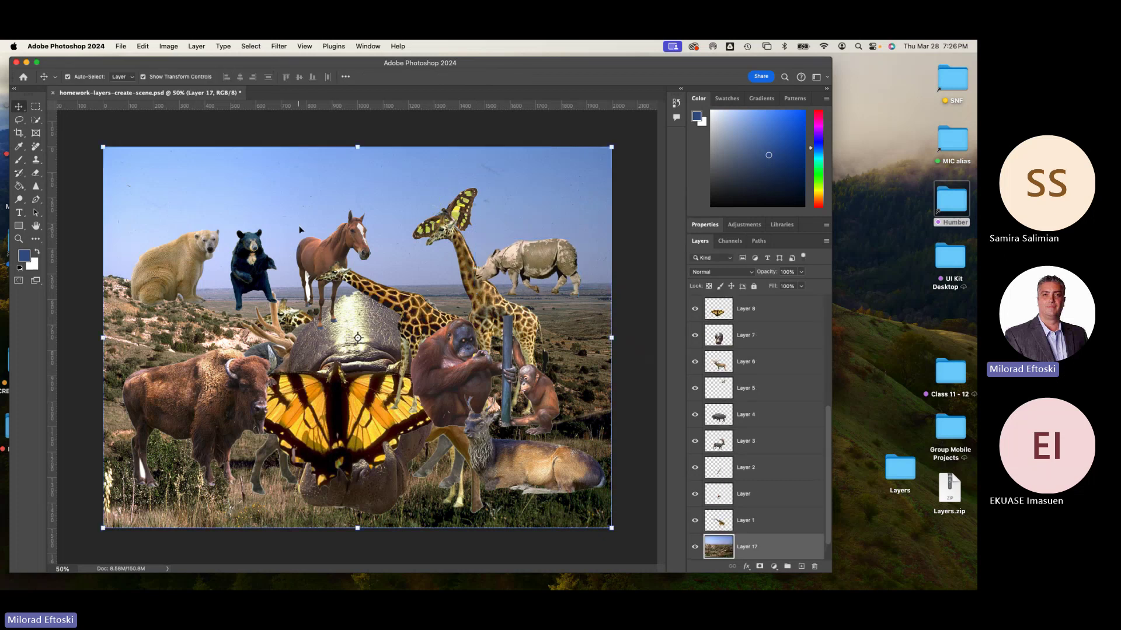
click(488, 260)
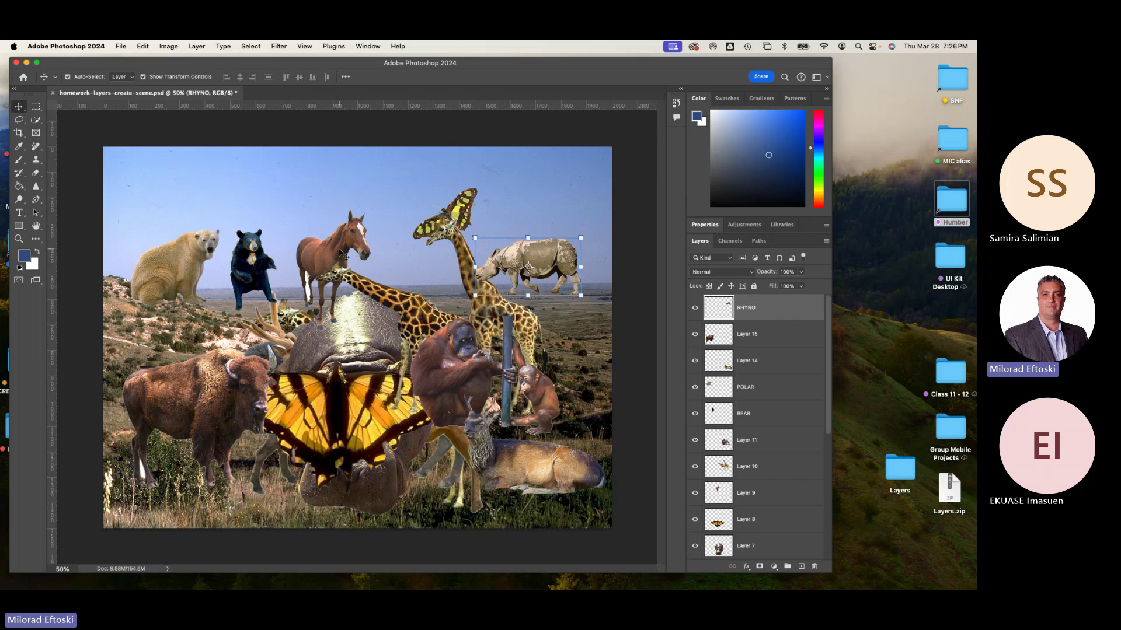
click(357, 259)
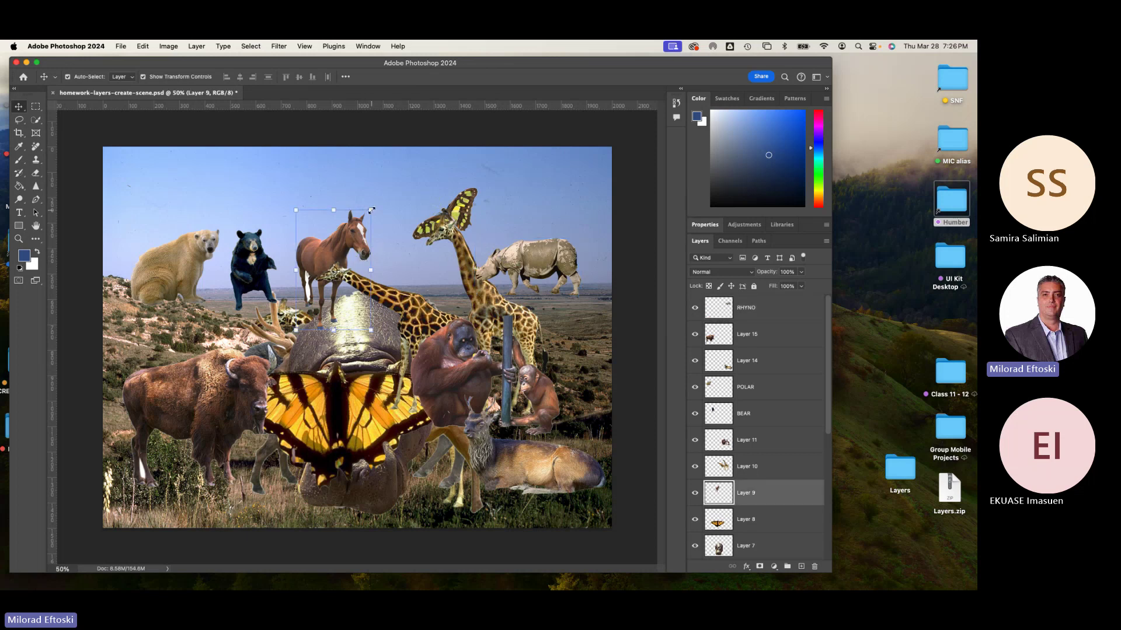
drag(371, 209, 409, 165)
drag(361, 234, 353, 240)
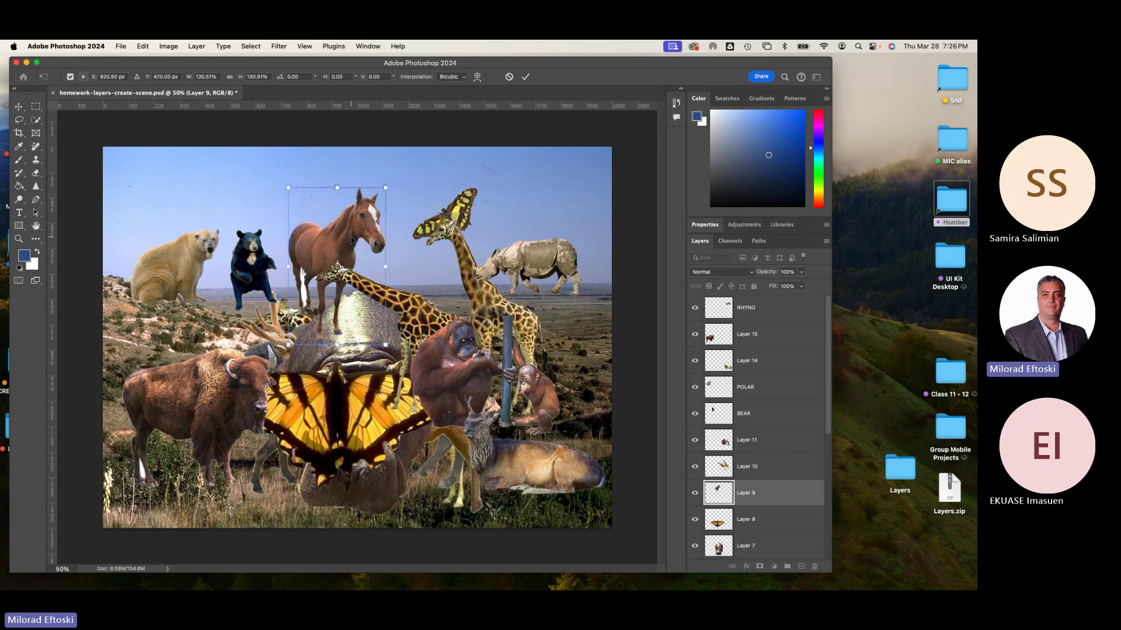
key(Return)
Enlarge the rhino a bit further, then check the horse and bear layers
click(494, 312)
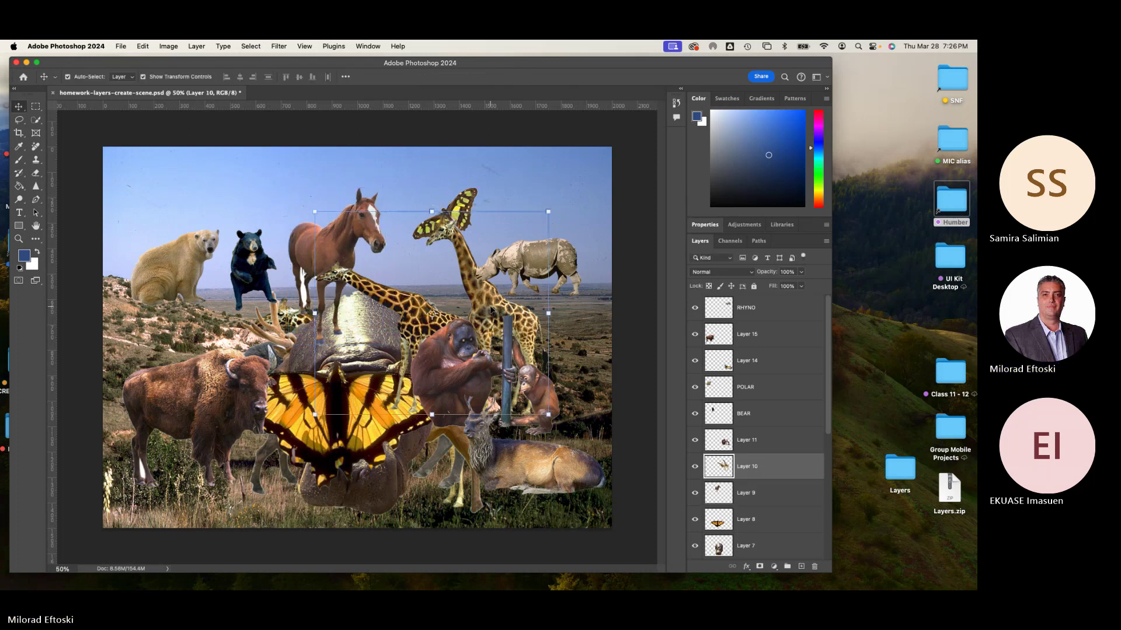
click(565, 266)
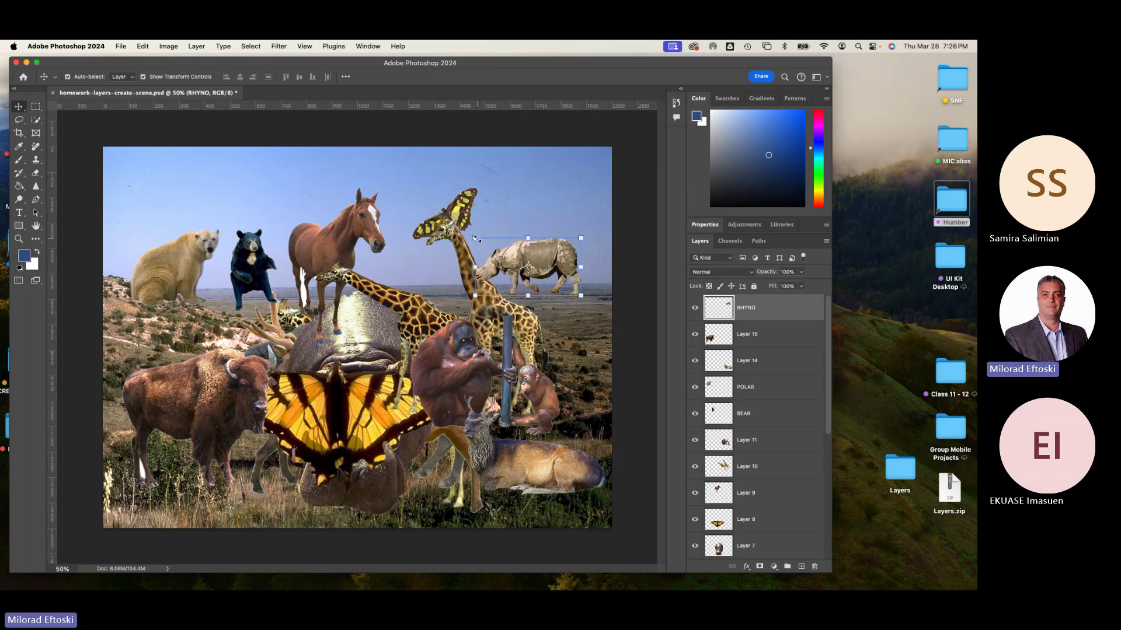
drag(477, 239, 459, 228)
key(Return)
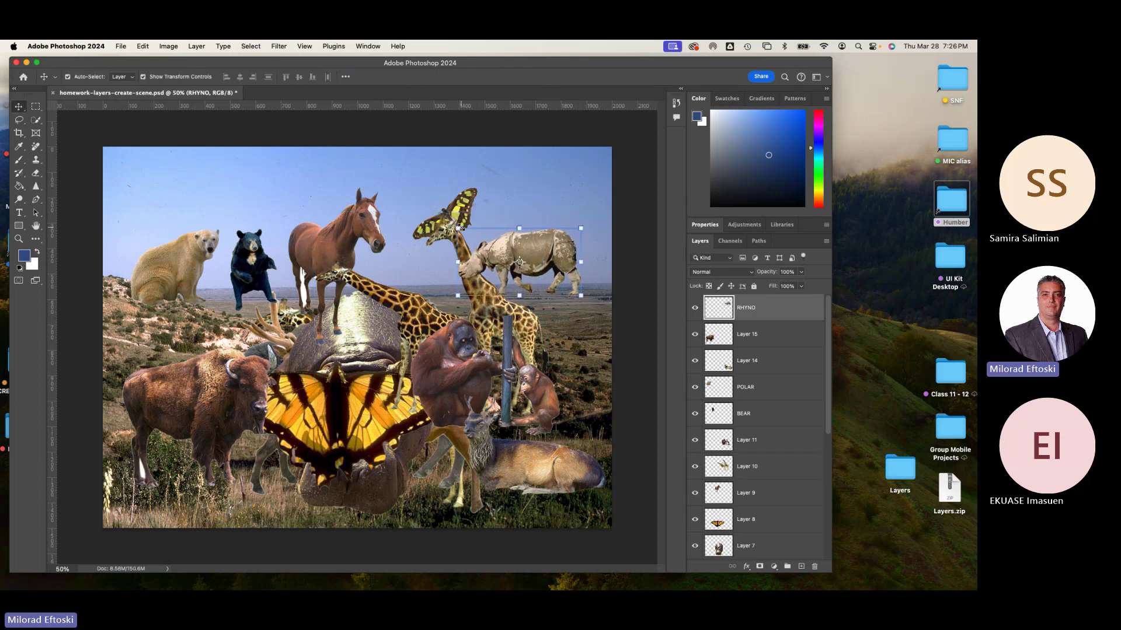
click(295, 259)
click(242, 263)
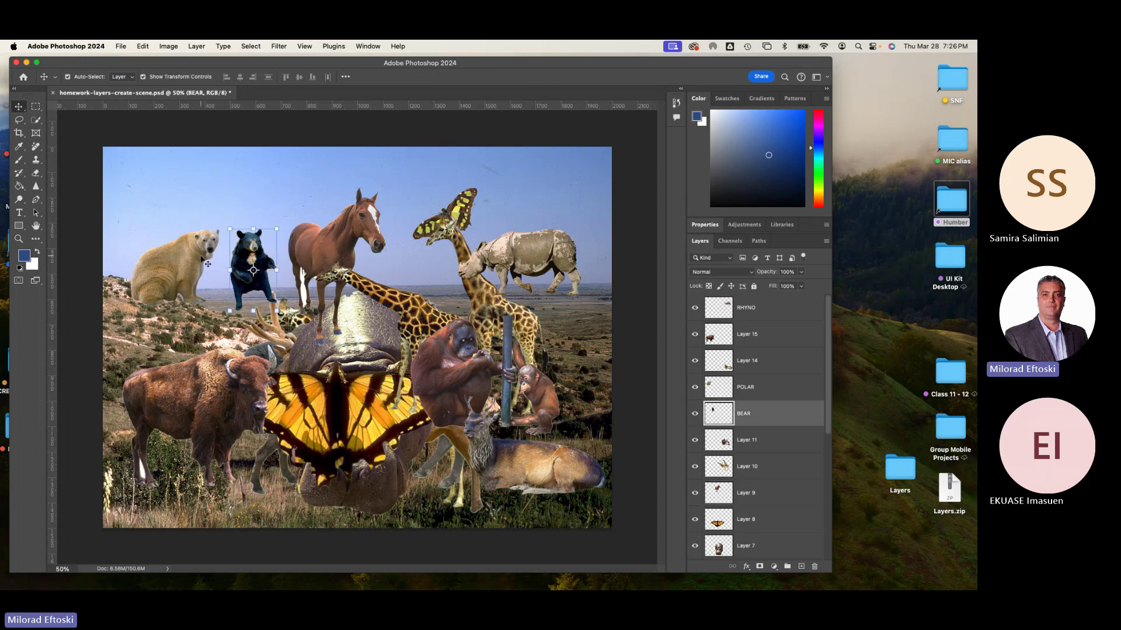
click(174, 268)
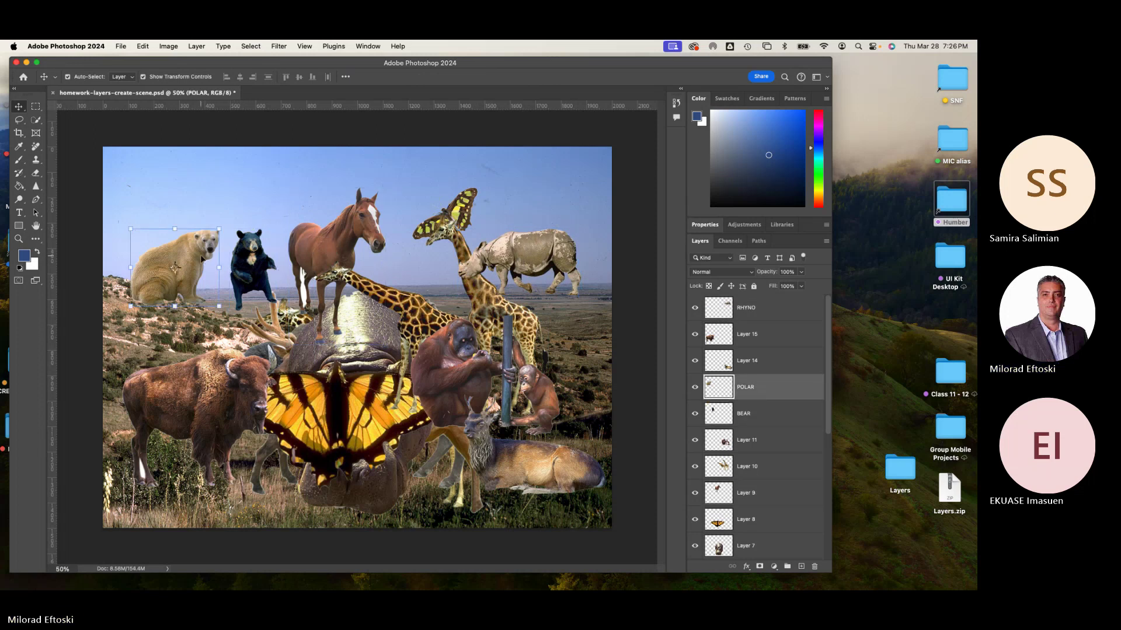
Close the collage choosing Don't Save and minimise Photoshop to the desktop
click(157, 77)
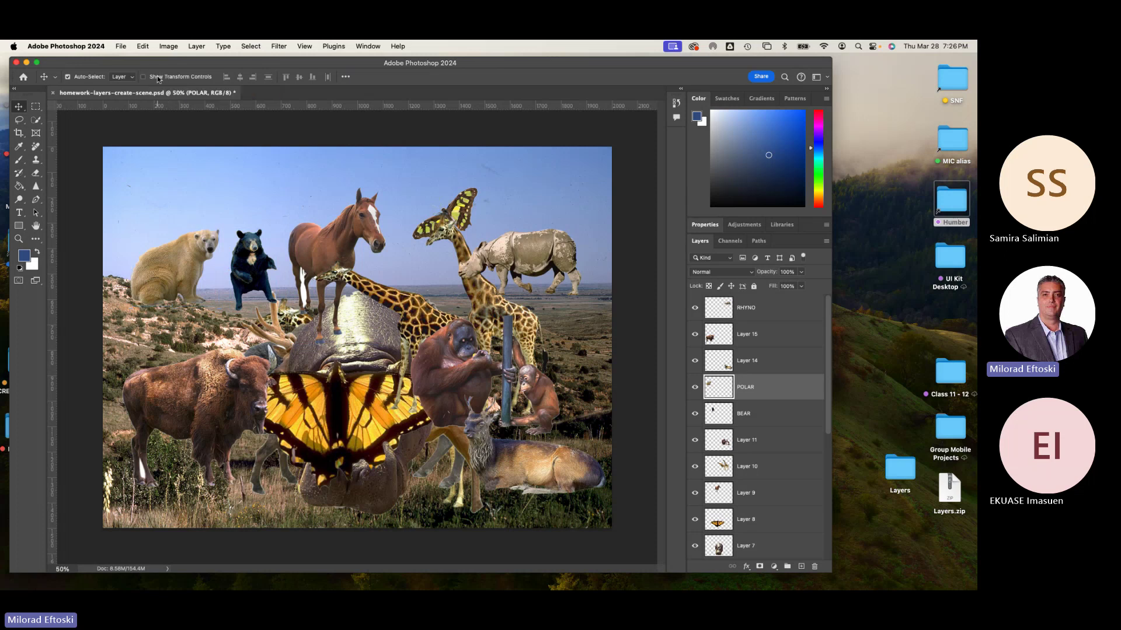
click(157, 78)
click(52, 93)
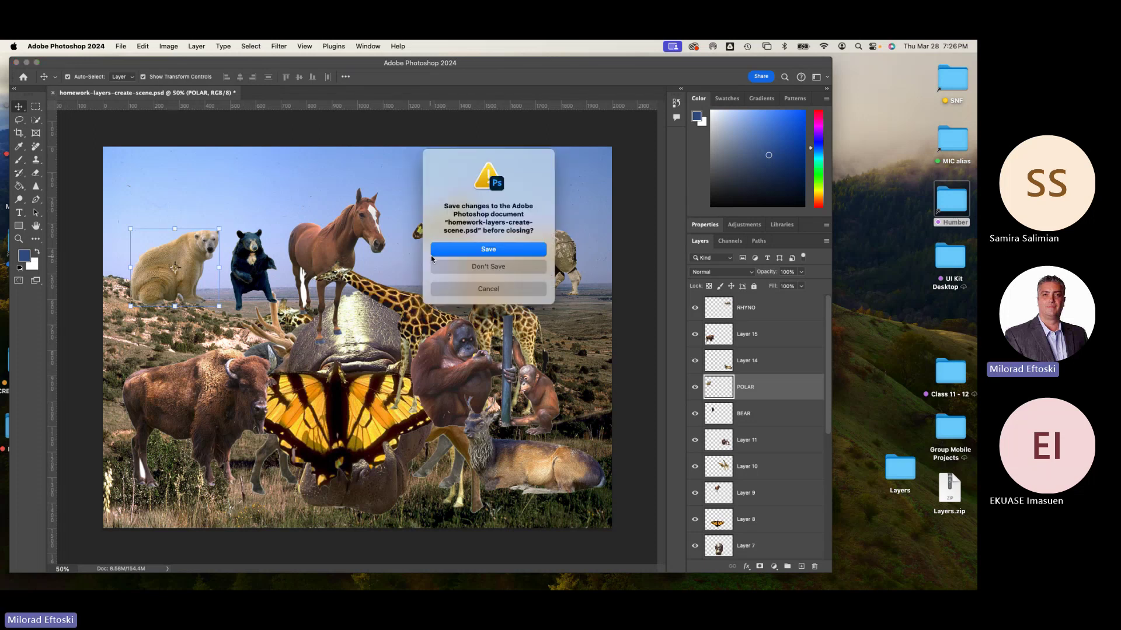
click(444, 267)
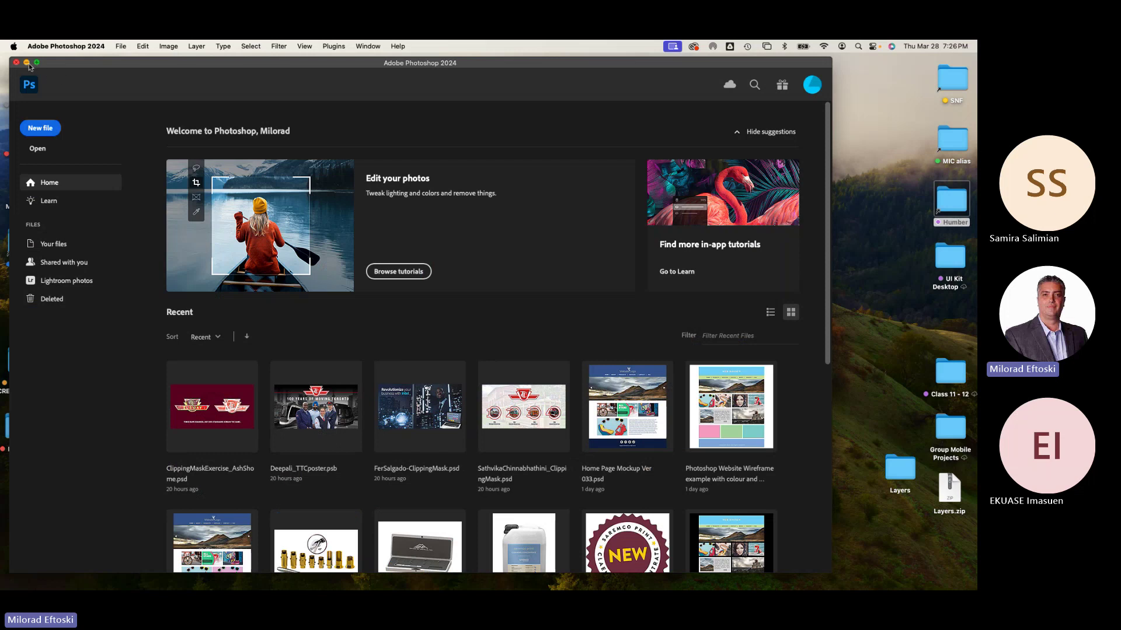
click(27, 63)
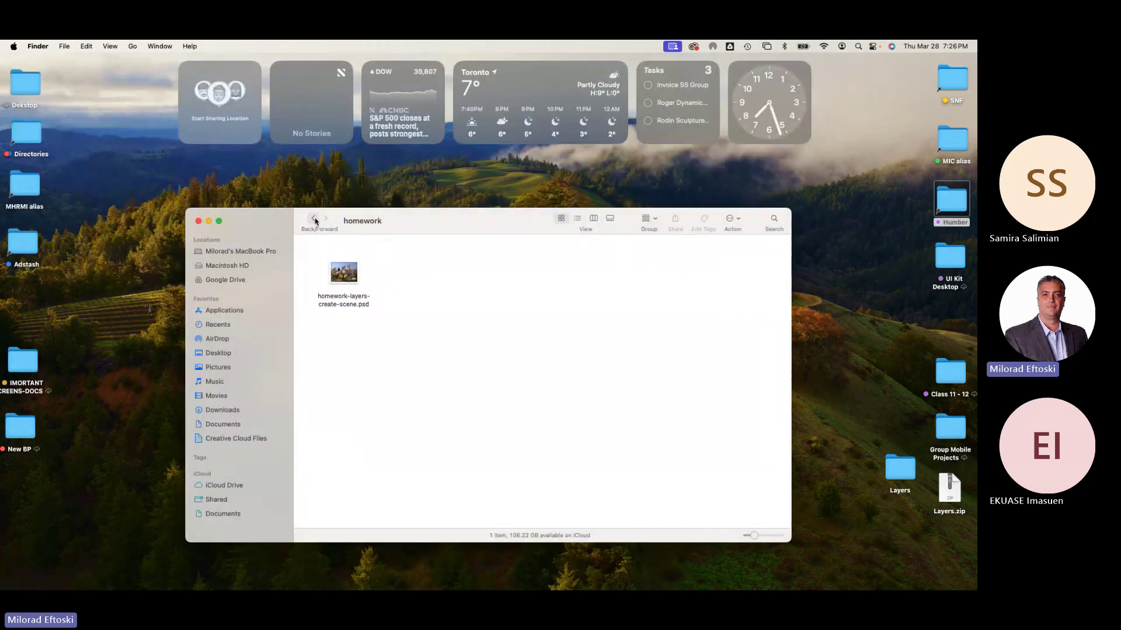
Go up to Layers and open L1-preferences-tour to look at its four jpg images
click(314, 220)
double_click(380, 254)
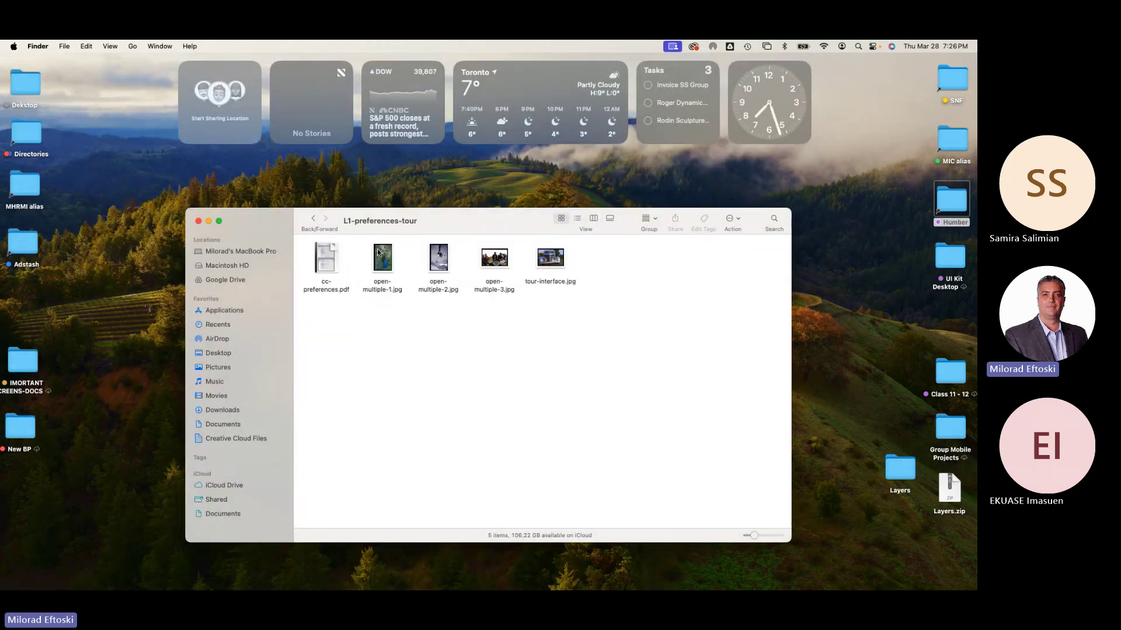
drag(548, 315, 368, 245)
click(471, 343)
Return to the Layers folder with no folder left selected
click(313, 220)
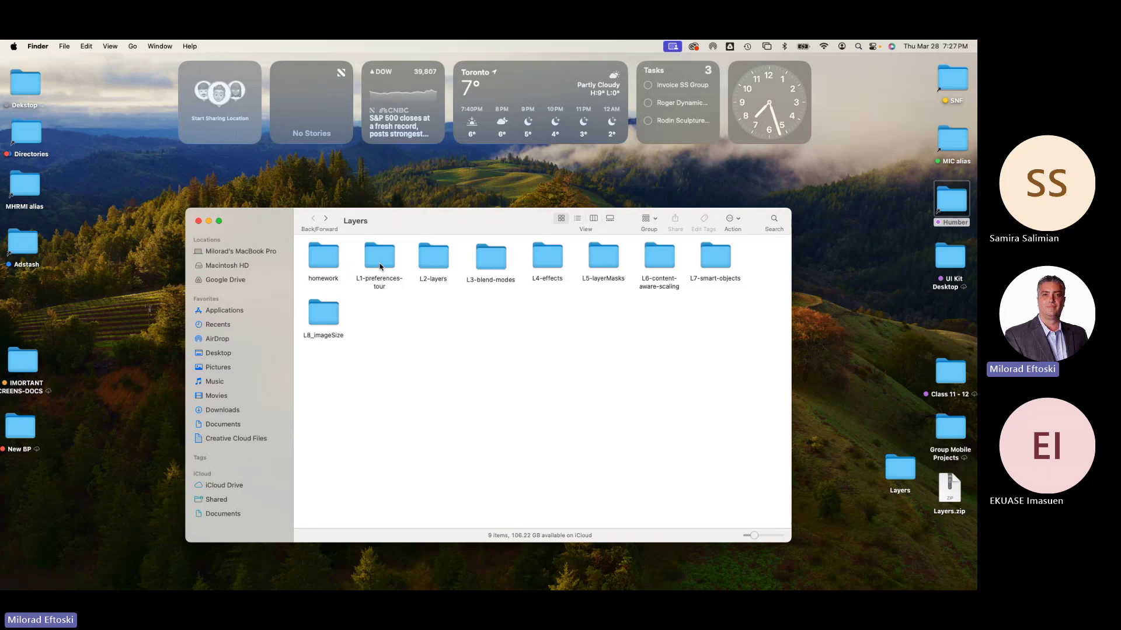
click(380, 266)
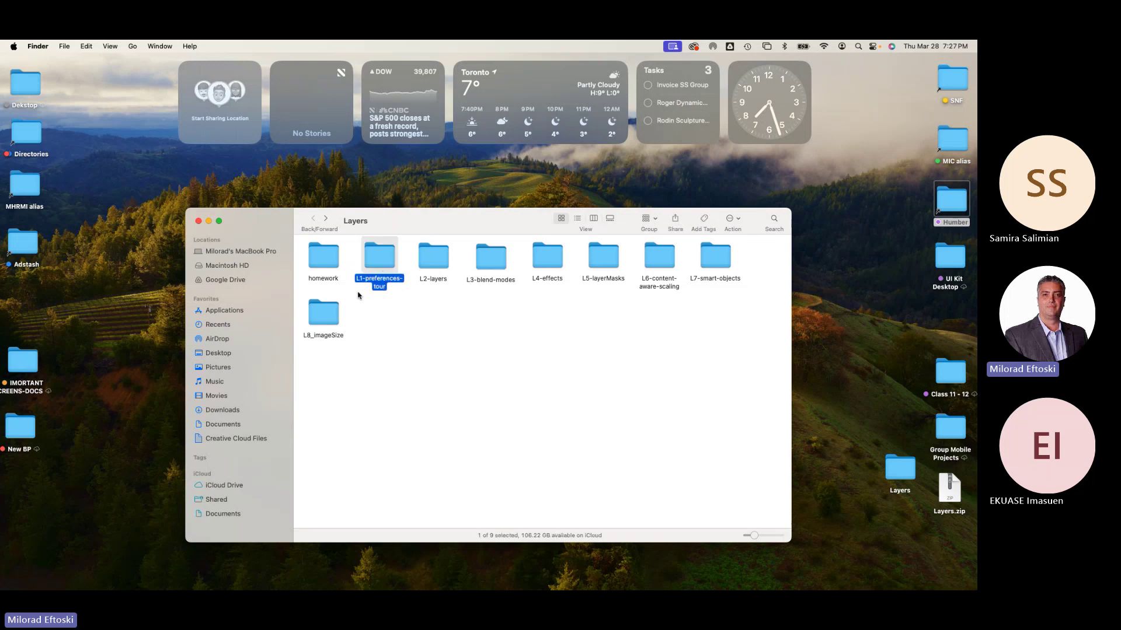
click(441, 335)
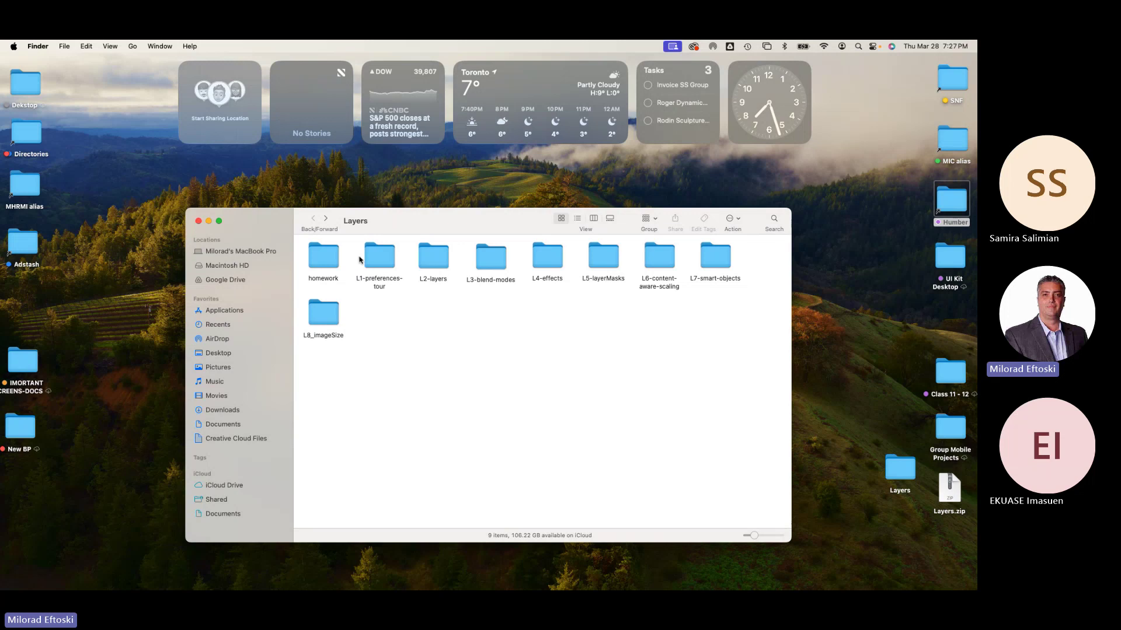
click(389, 276)
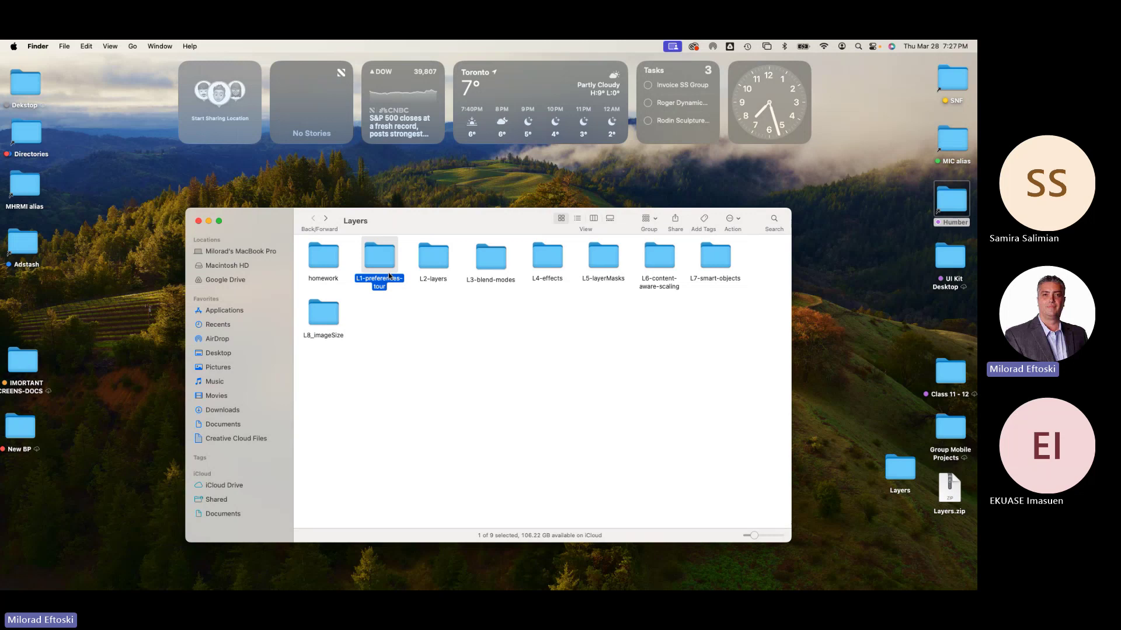
click(432, 349)
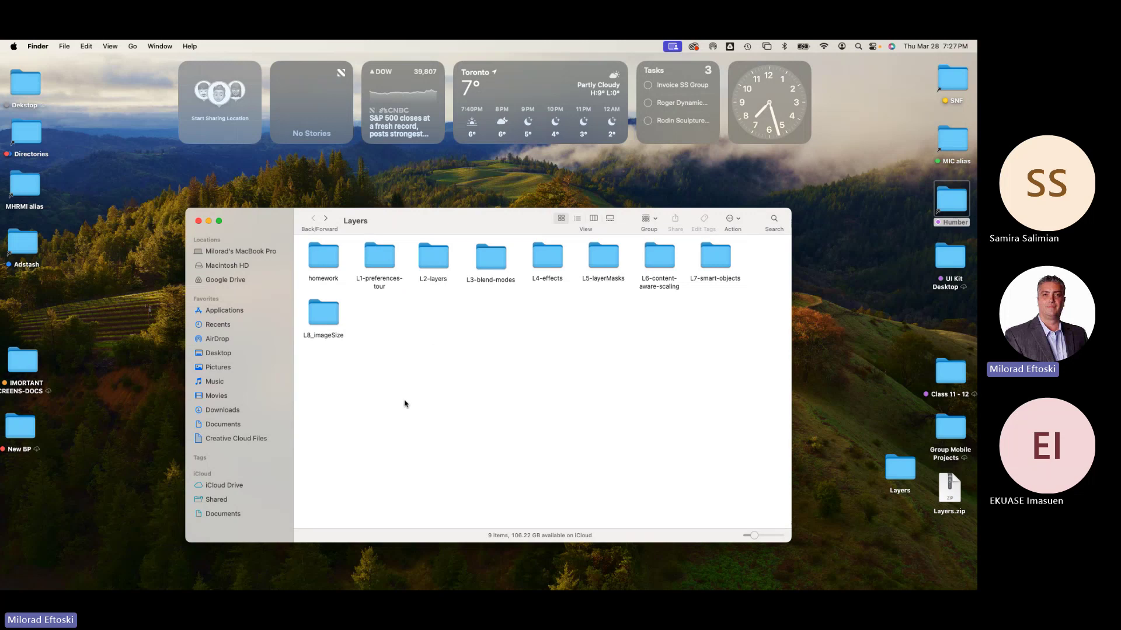
mouse_move(175, 586)
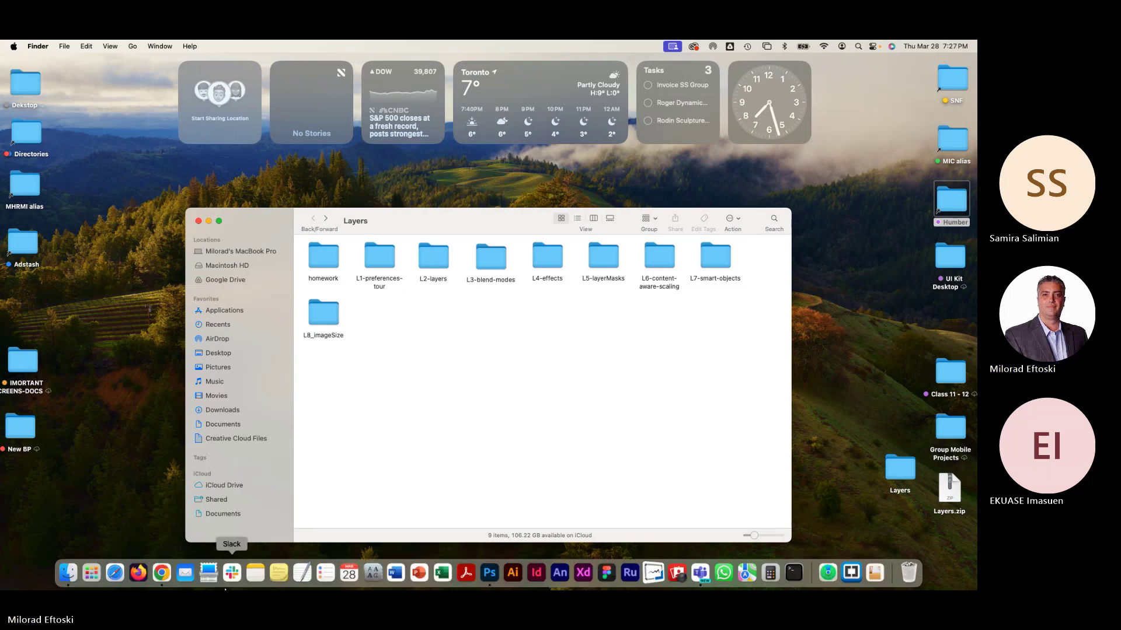
click(489, 573)
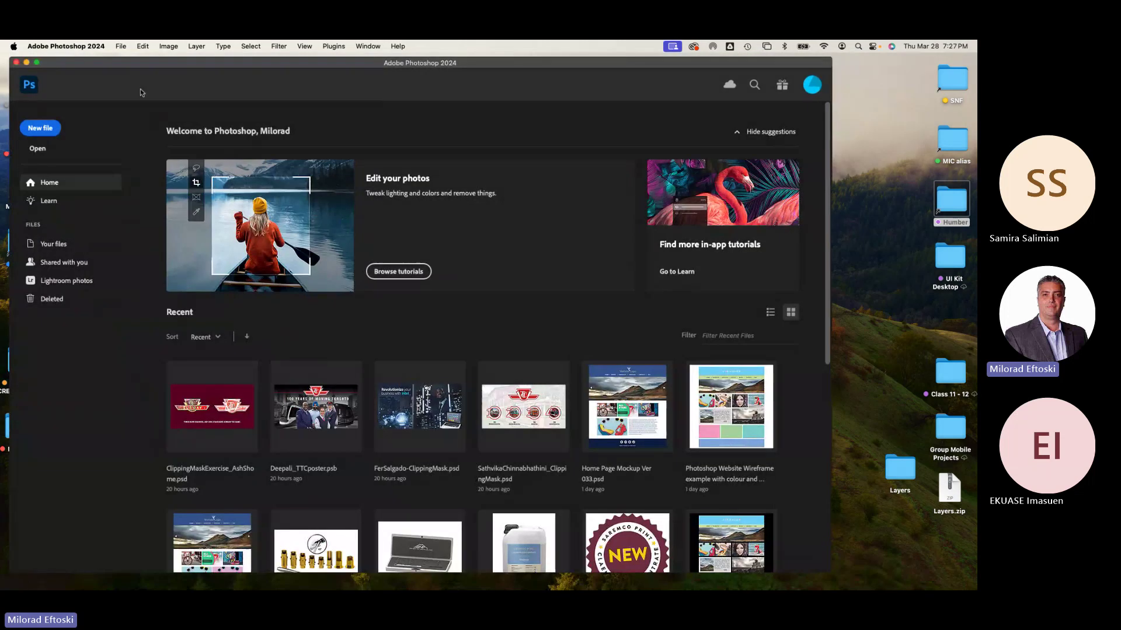
click(91, 47)
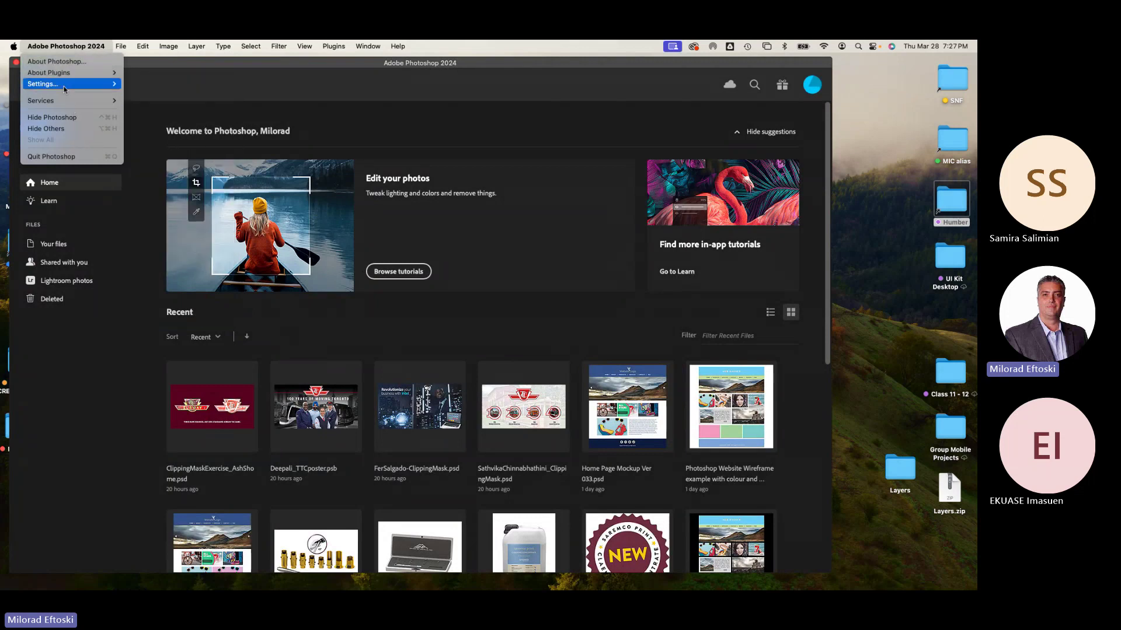
mouse_move(63, 87)
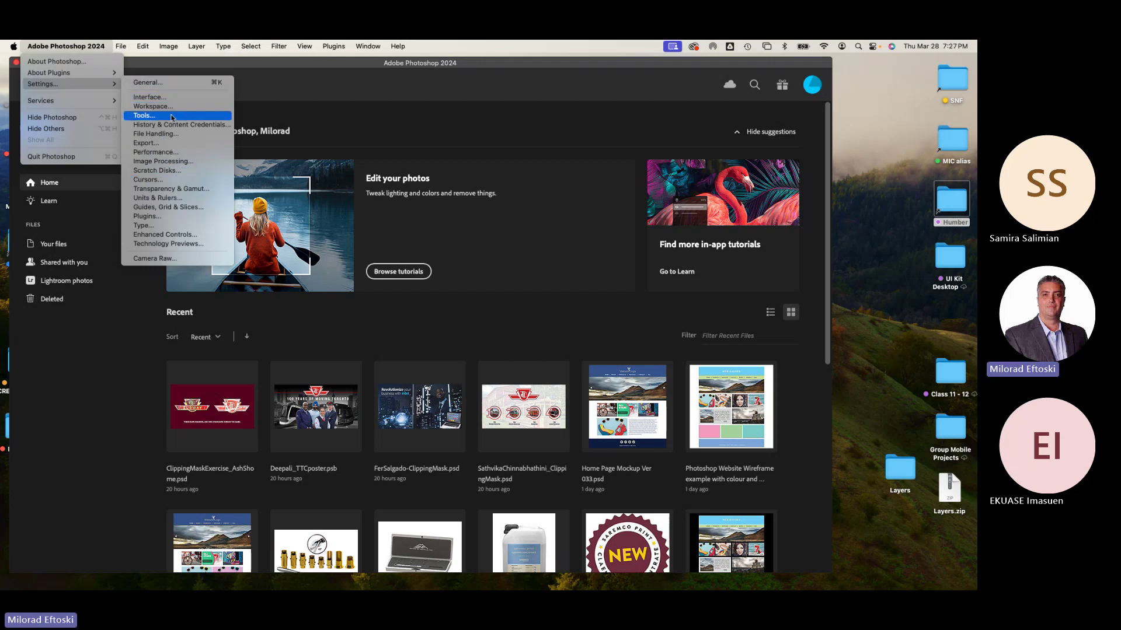
click(167, 198)
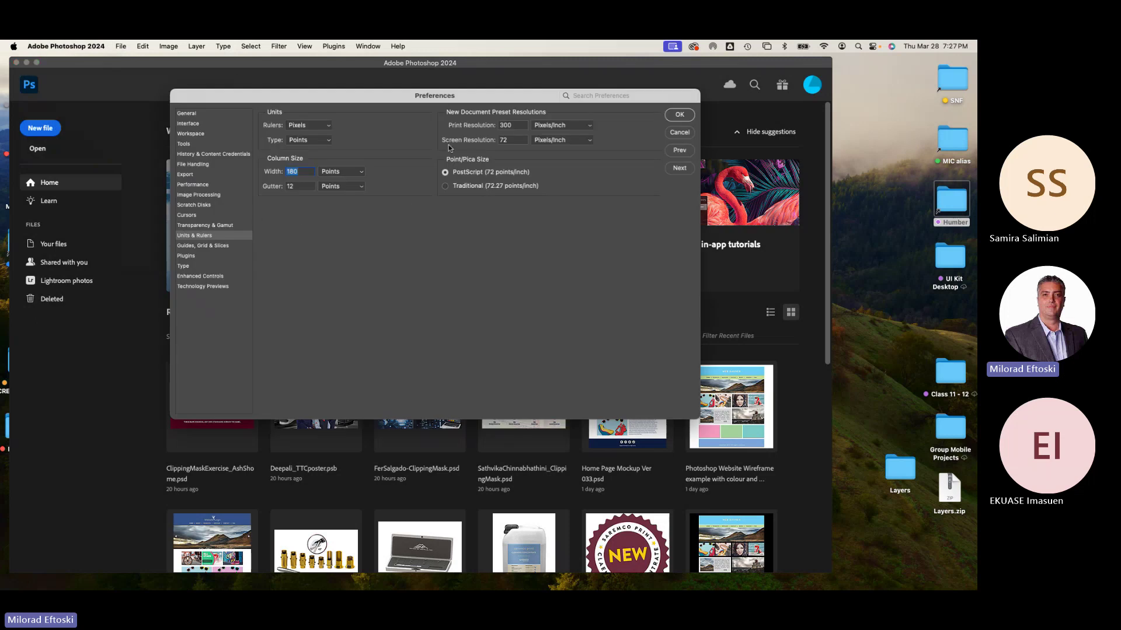
click(323, 126)
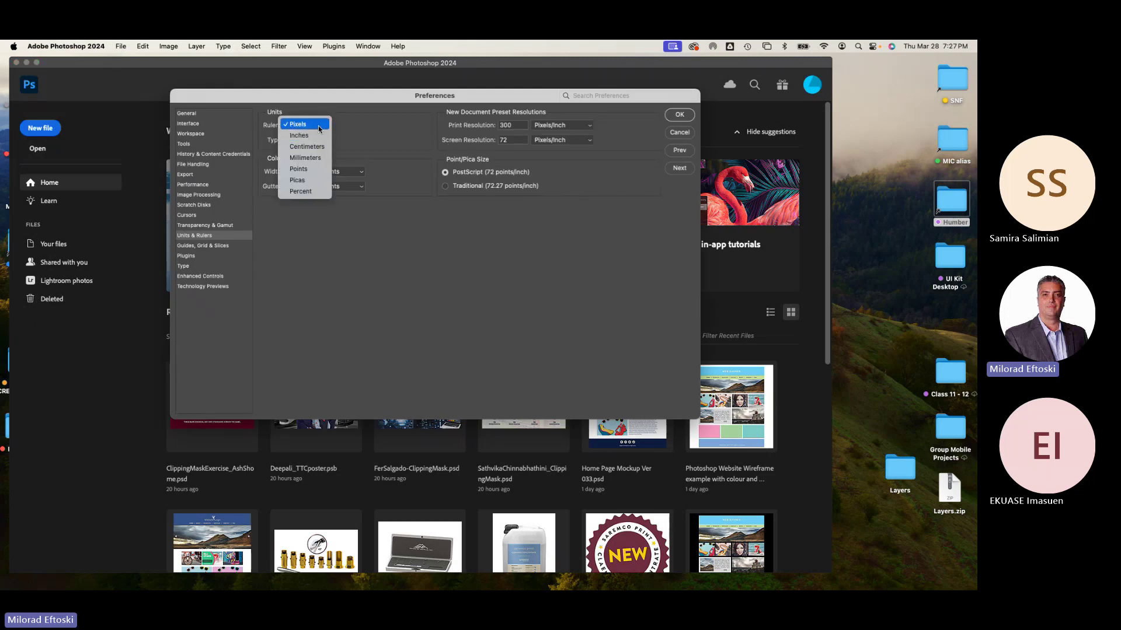
click(370, 133)
drag(345, 98, 409, 130)
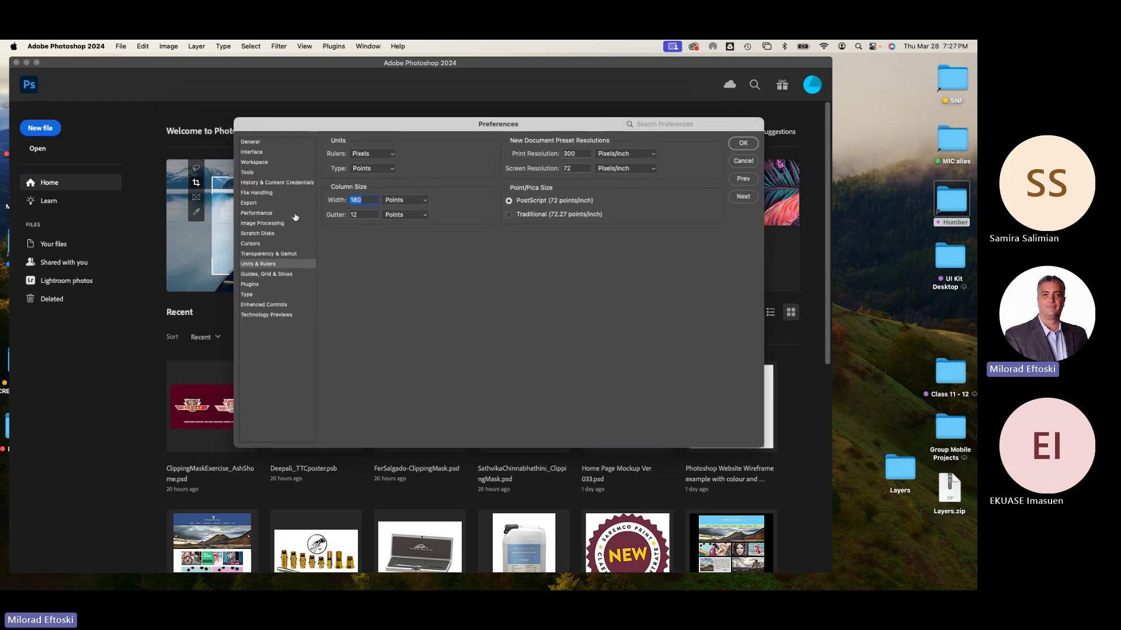
click(278, 254)
click(257, 244)
click(256, 234)
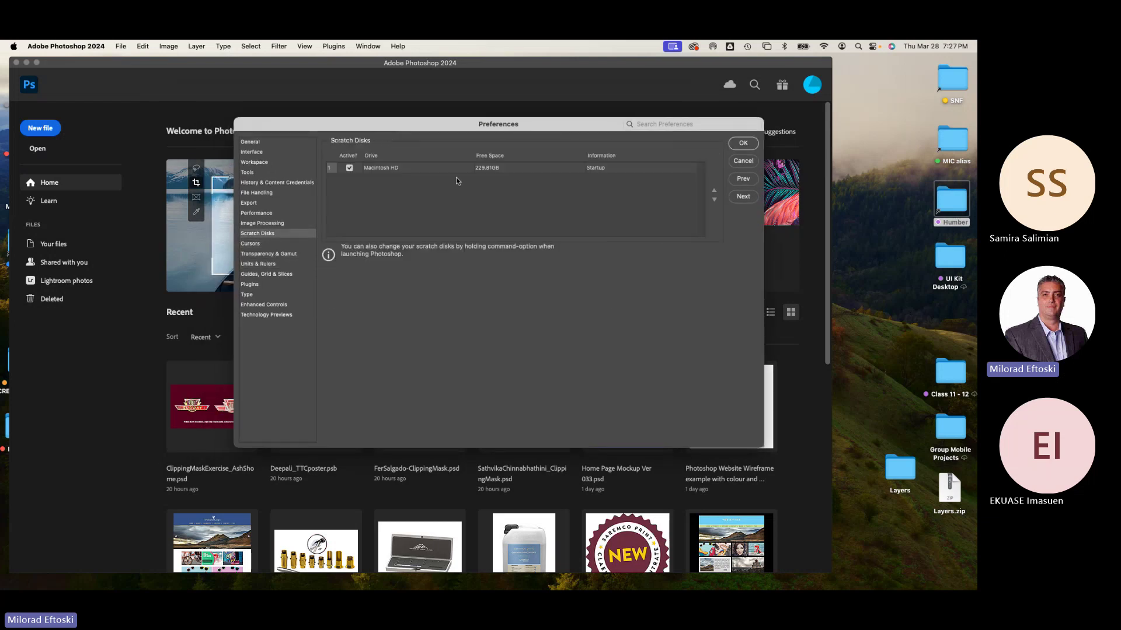
click(251, 245)
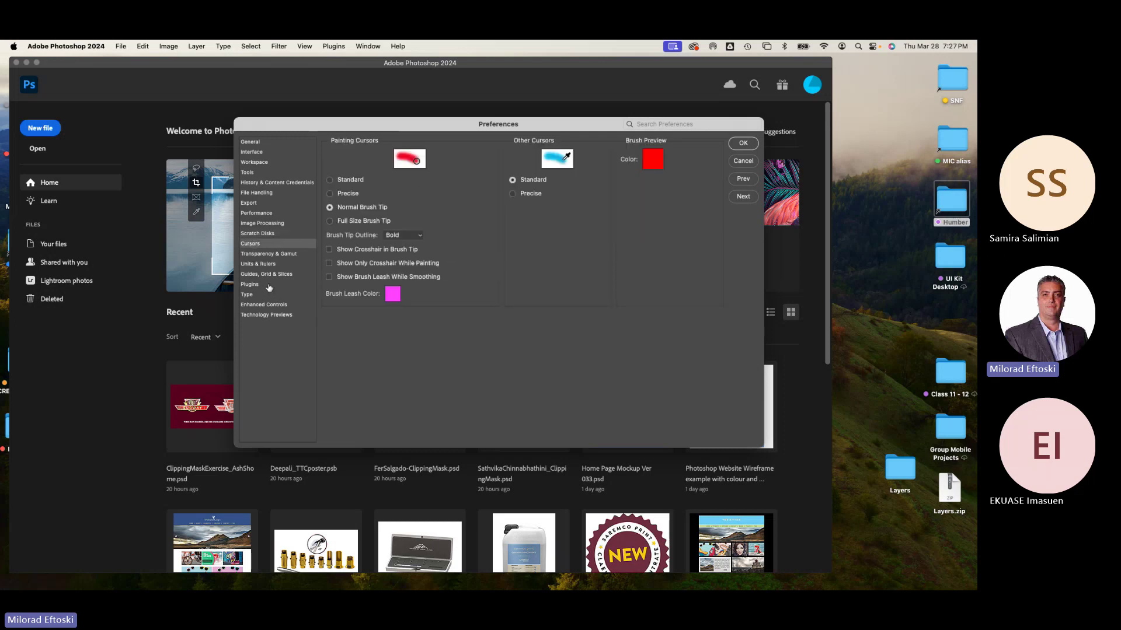
click(261, 255)
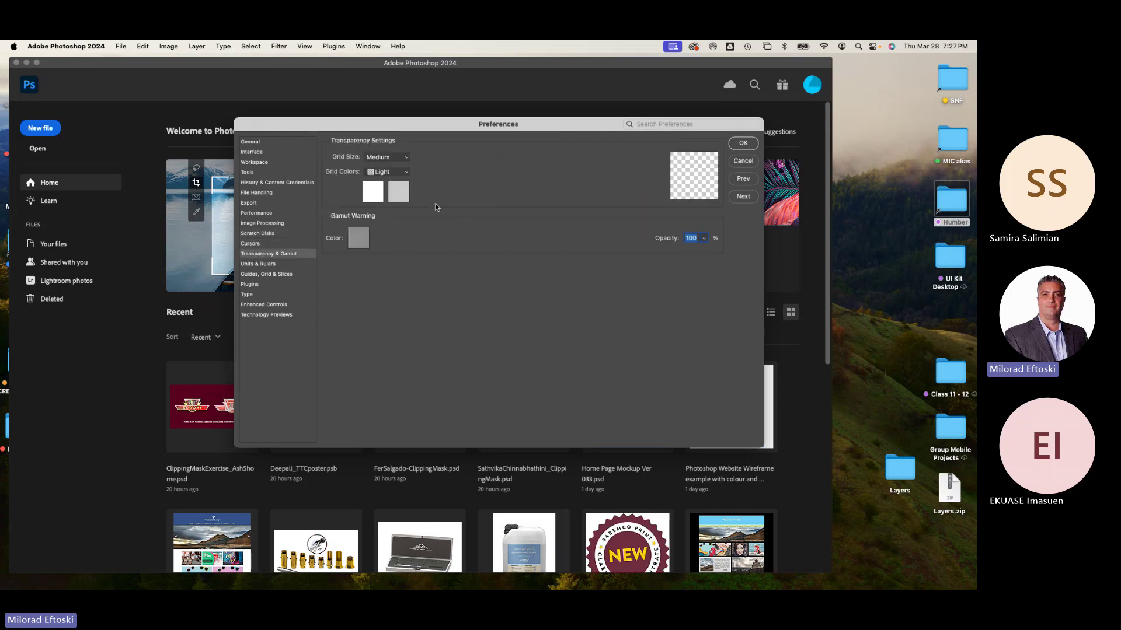
click(254, 214)
click(258, 185)
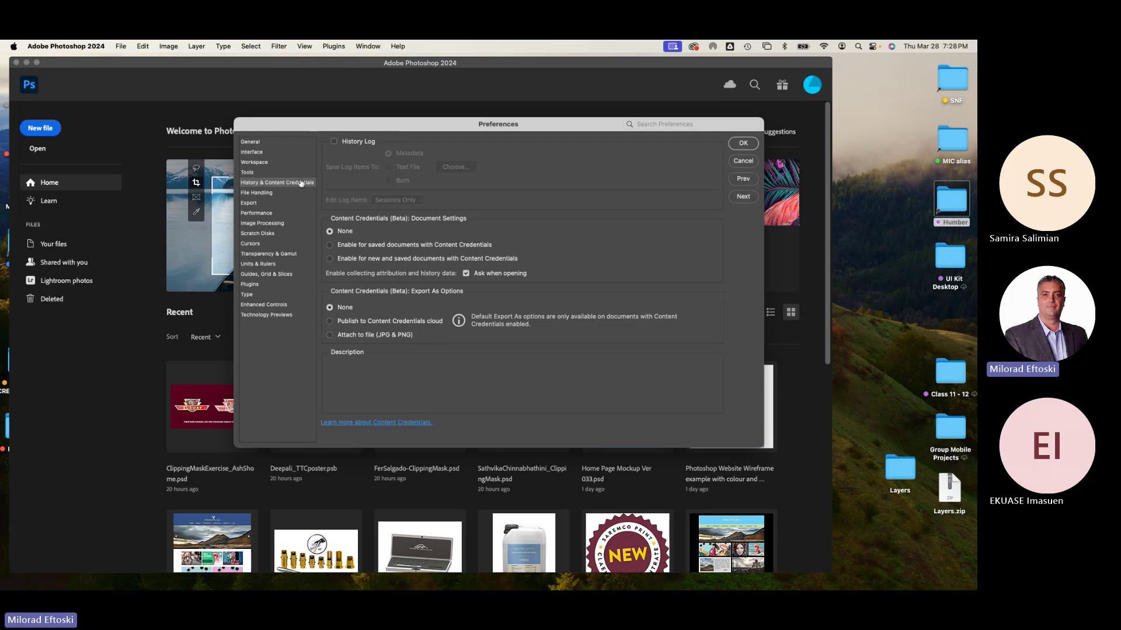
mouse_move(447, 200)
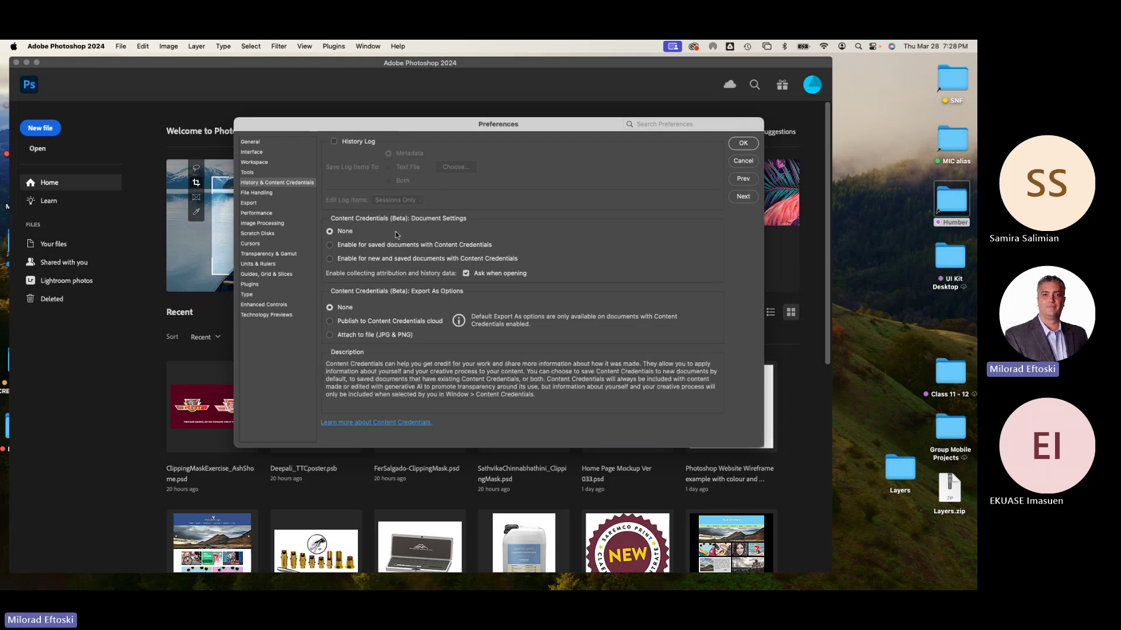
click(740, 164)
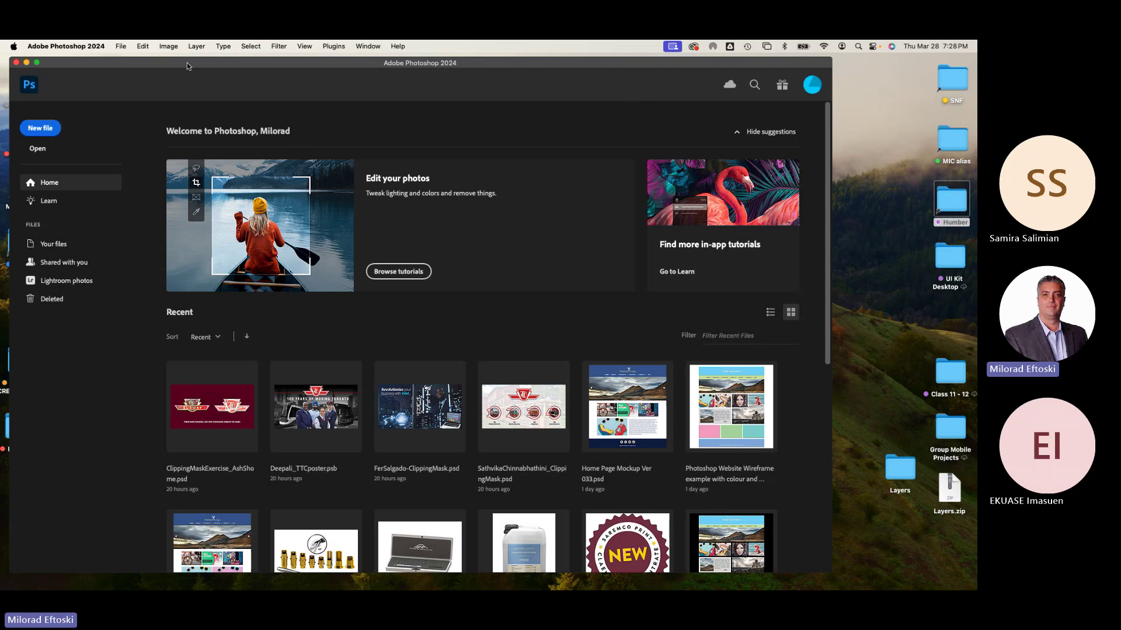
Minimise Photoshop, open L2-layers, and move the two Facebook-Ad files beside the others
drag(198, 63, 254, 67)
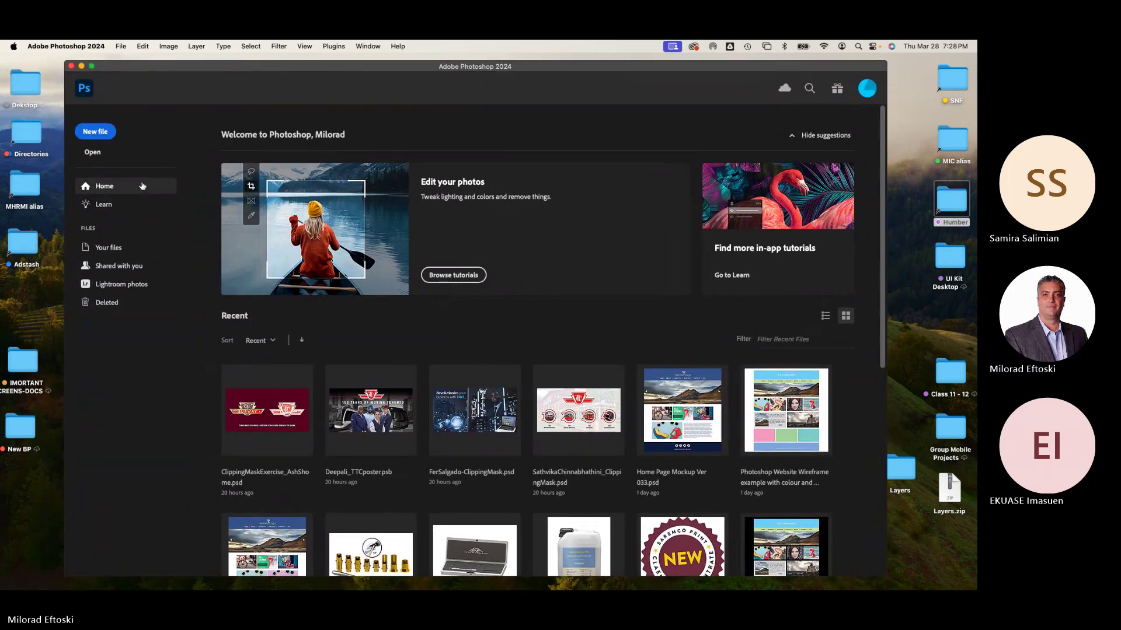
click(81, 66)
click(431, 272)
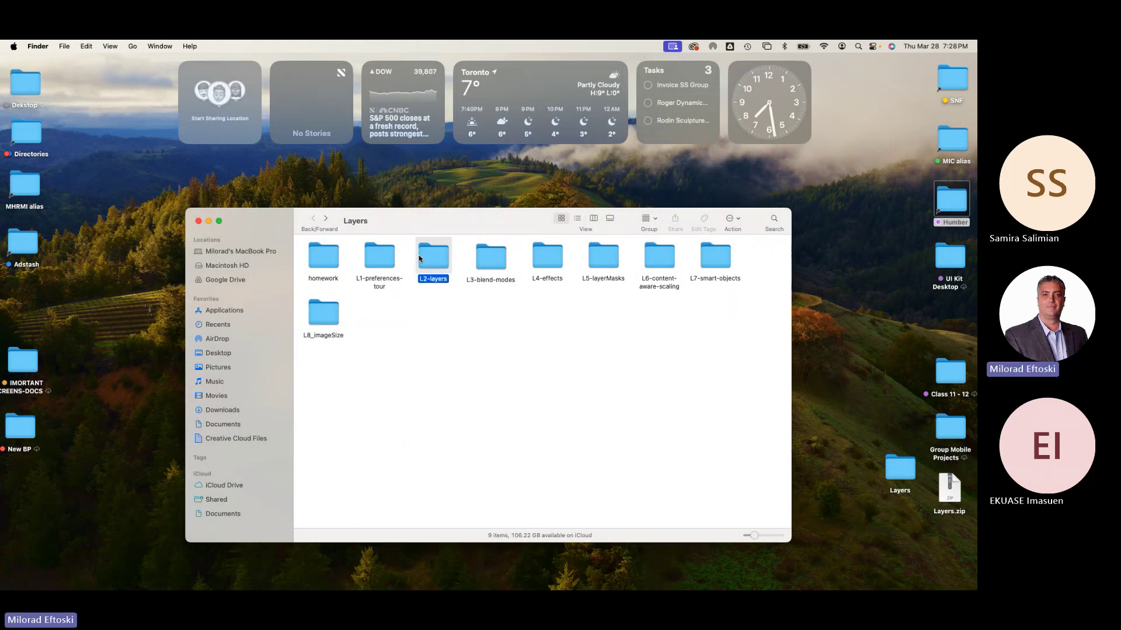
double_click(433, 253)
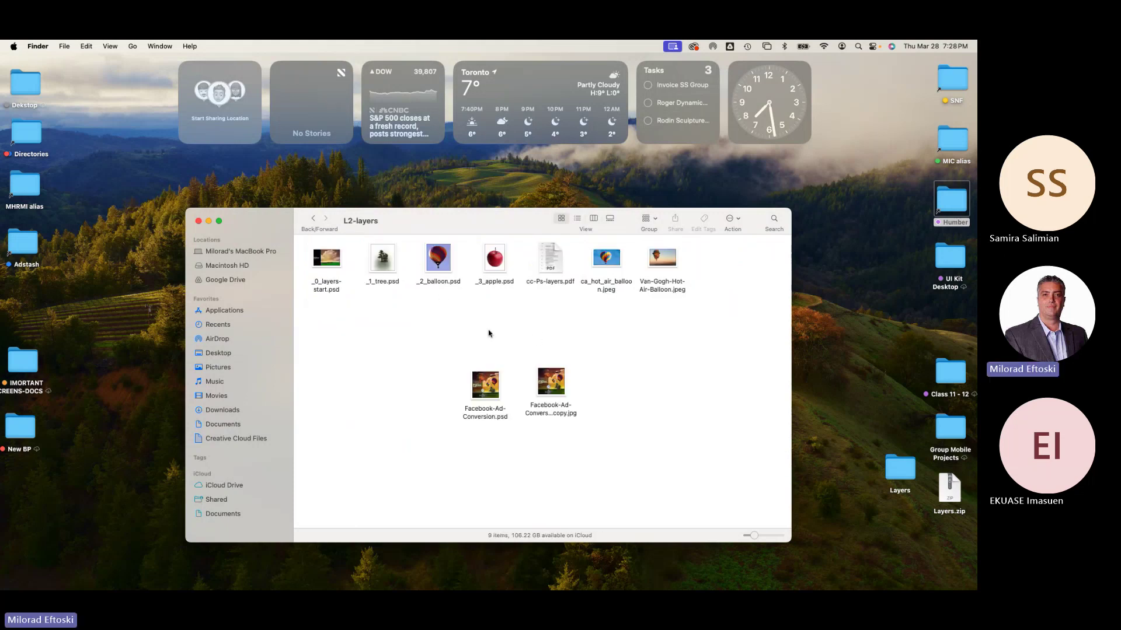
drag(446, 327, 581, 423)
drag(487, 385, 492, 326)
click(449, 336)
click(489, 397)
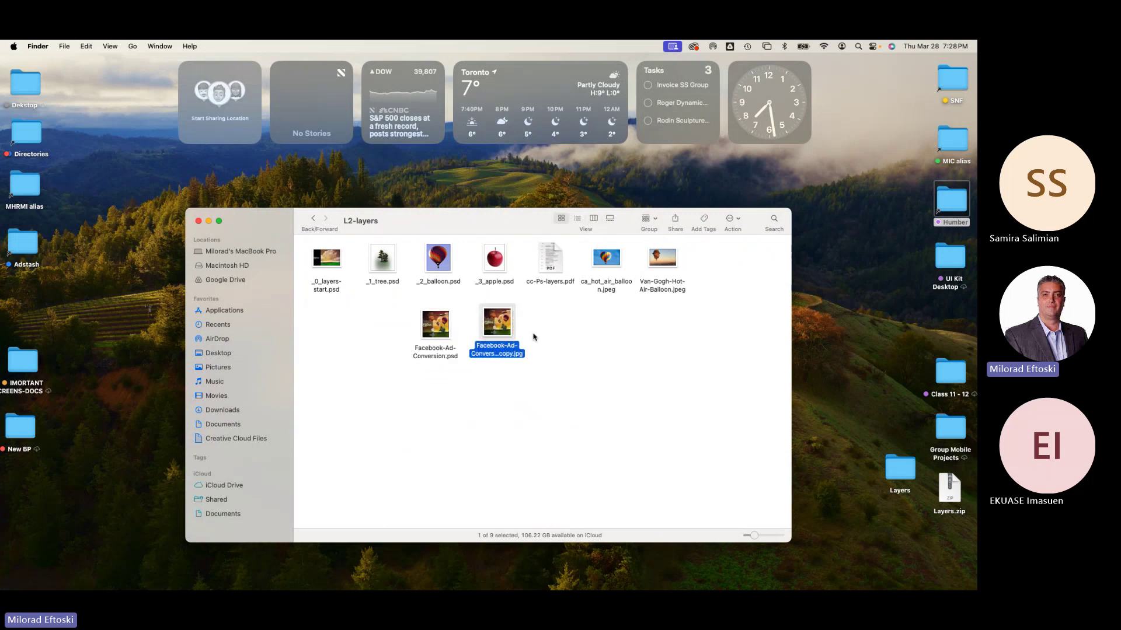
click(536, 338)
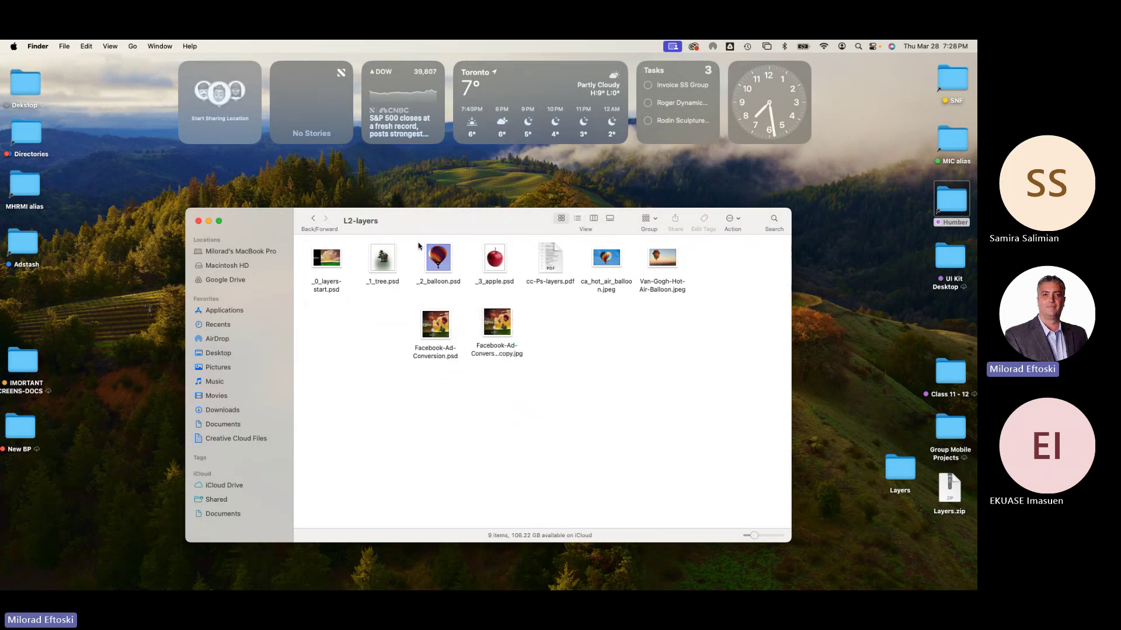
Go back to Layers and open the L3-blend-modes folder
click(313, 218)
click(430, 263)
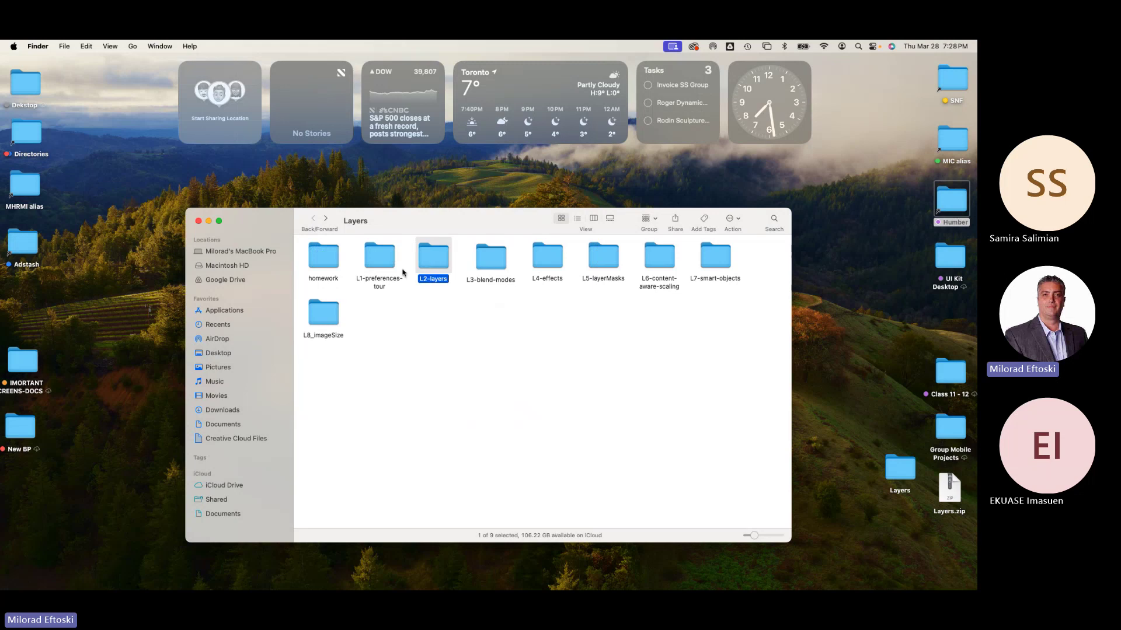
click(484, 263)
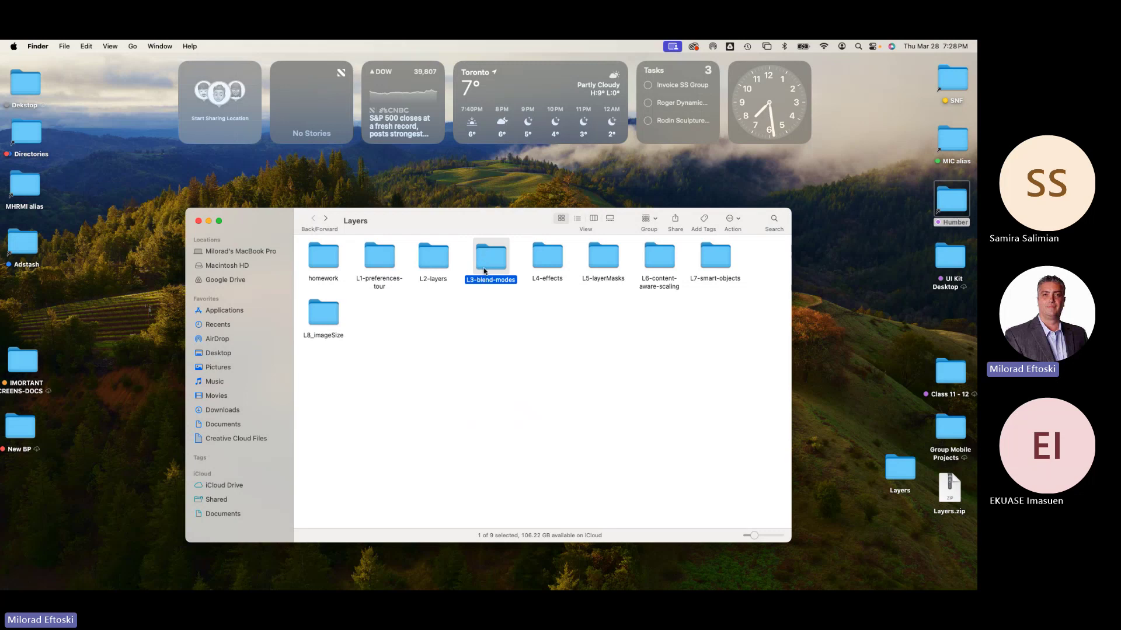
double_click(488, 265)
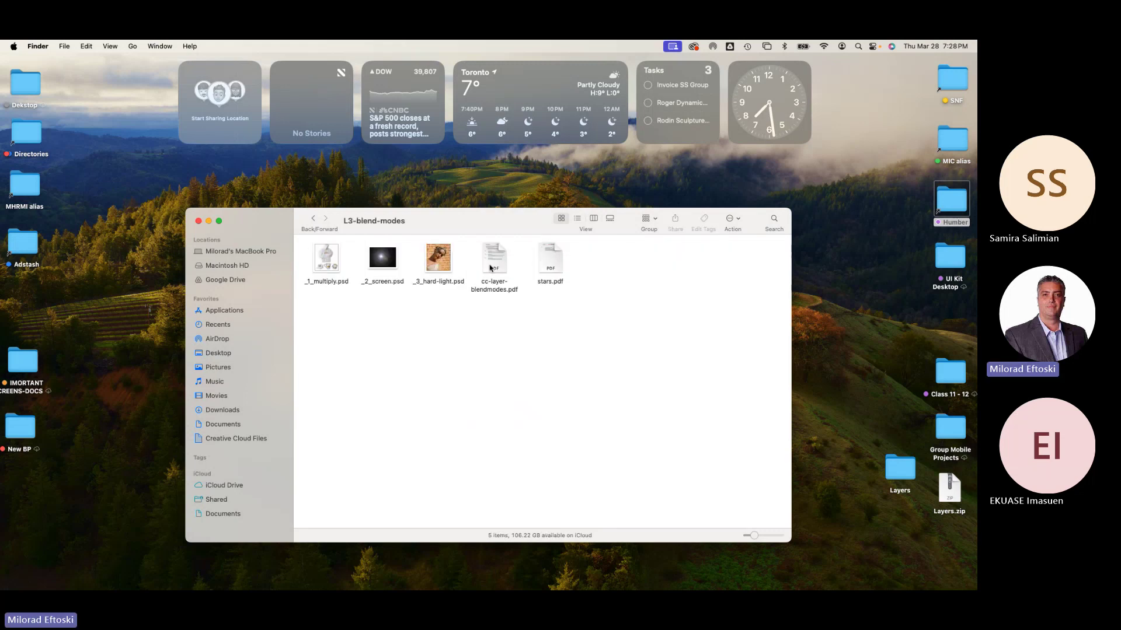
Quick Look _3_hard-light.psd and _1_multiply.psd
click(436, 264)
key(space)
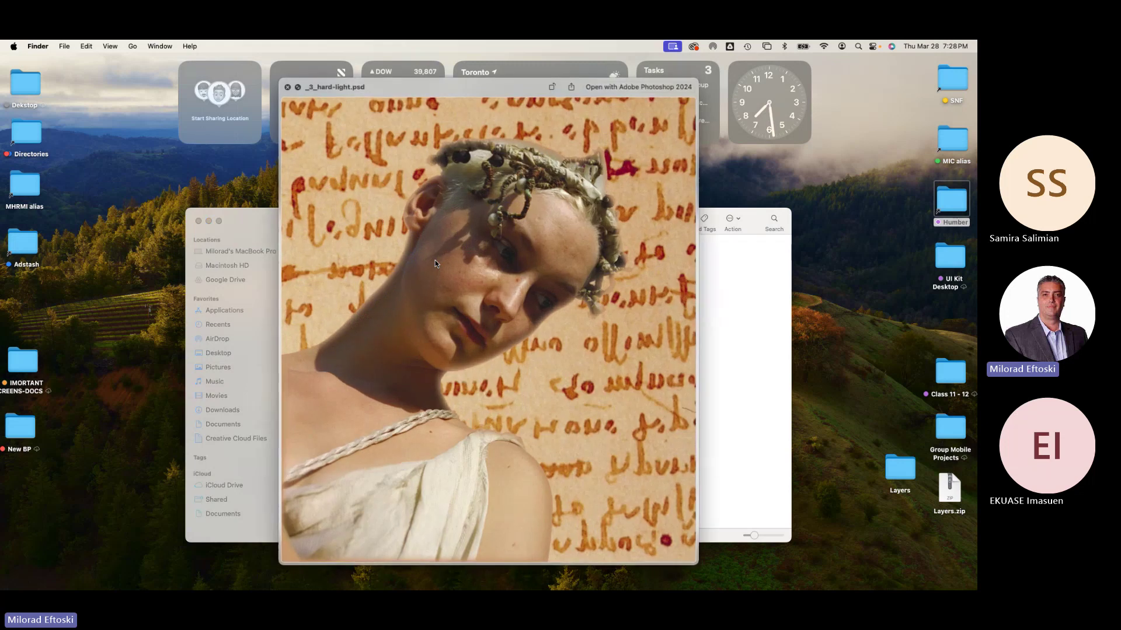
key(space)
click(334, 264)
key(space)
key(space)
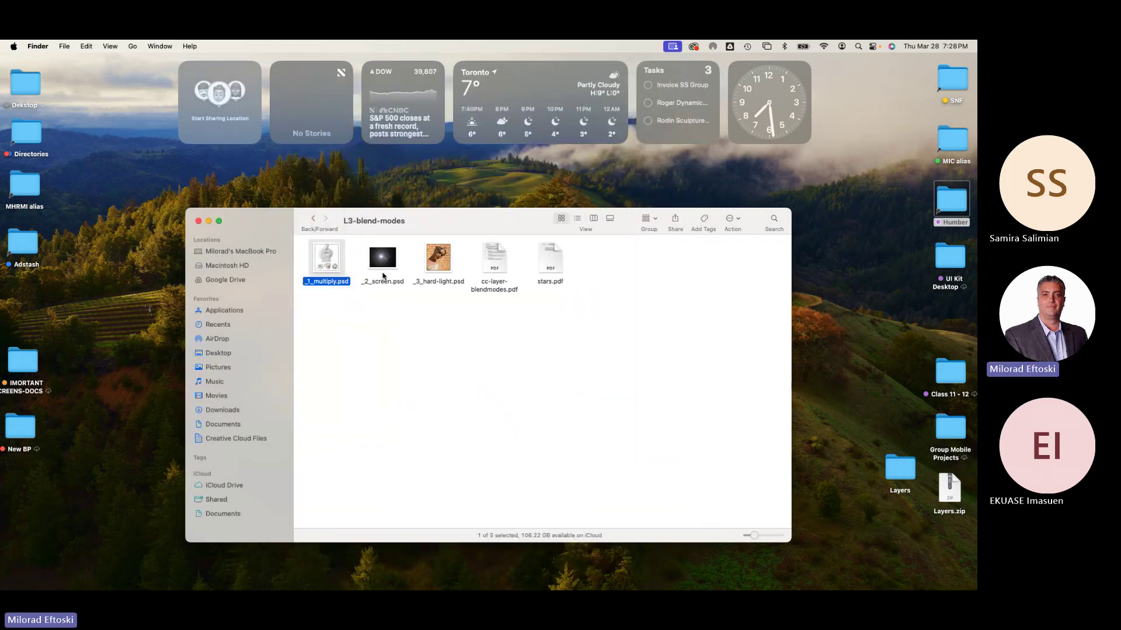
Open _1_multiply.psd, turn off transform controls, and remove the hoodie's Toblerone logo
double_click(326, 261)
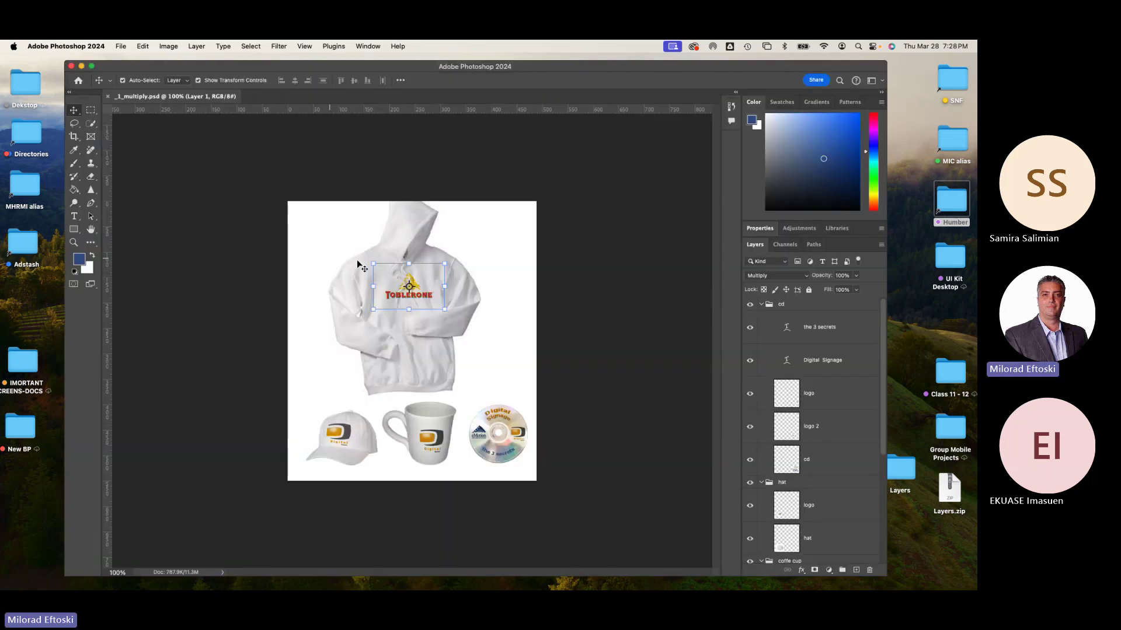
click(200, 80)
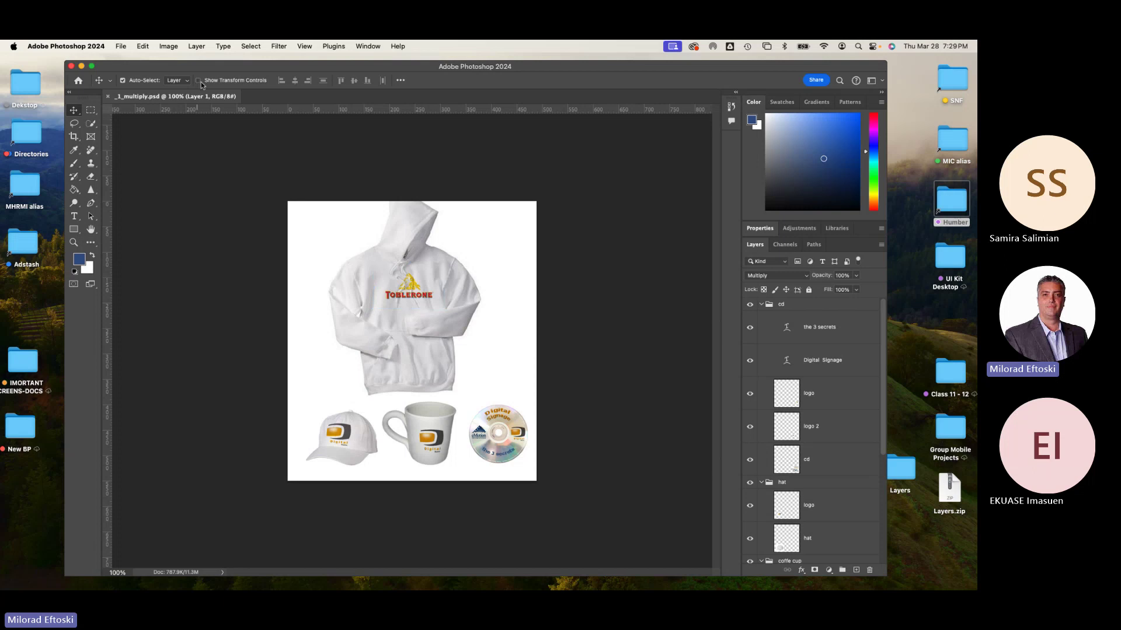
mouse_move(421, 298)
mouse_down()
mouse_move(406, 290)
mouse_move(416, 294)
mouse_up()
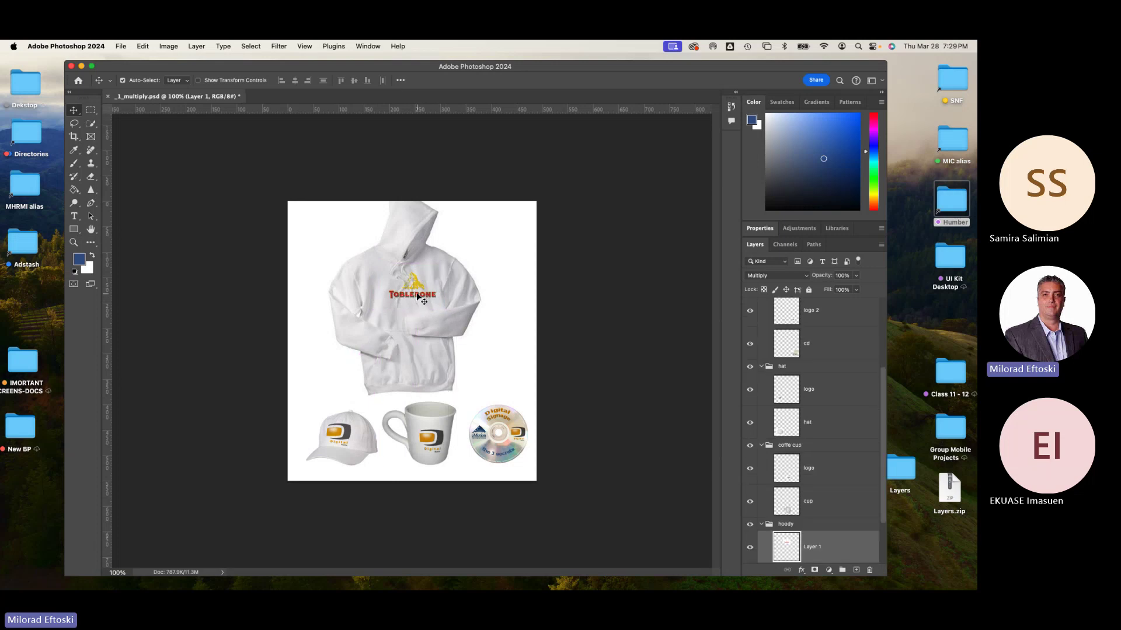
mouse_move(422, 297)
mouse_down()
mouse_move(411, 289)
mouse_move(419, 296)
mouse_up()
click(420, 296)
key(ctrl+z)
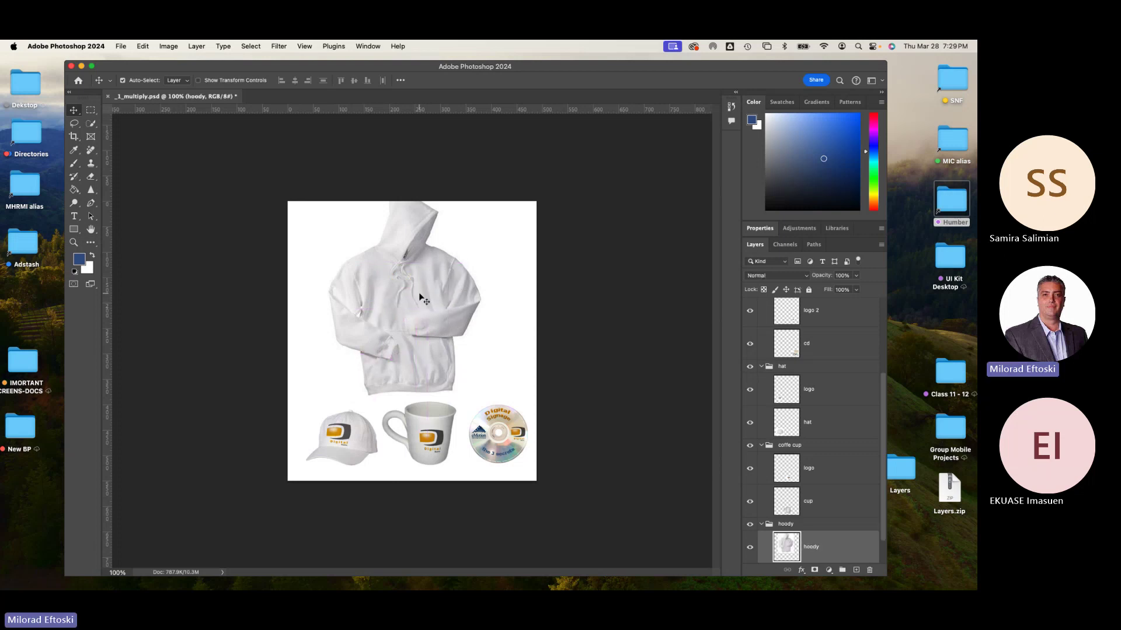
Select the hat logo, coffee cup logo and logo 2 layers together
click(347, 439)
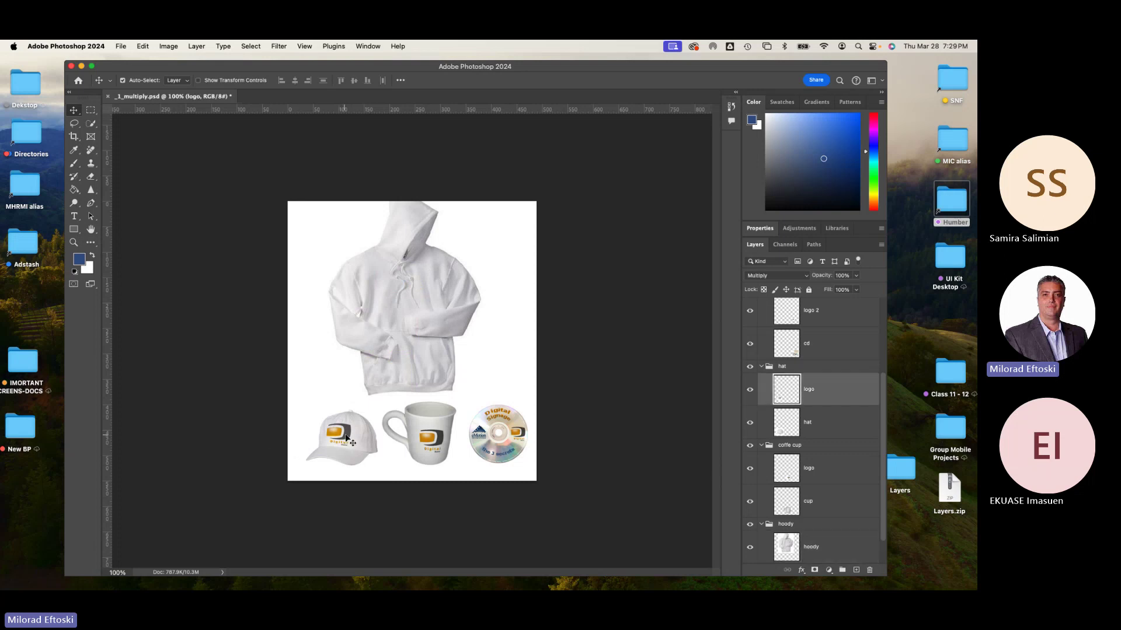
shift+click(435, 444)
shift+click(479, 433)
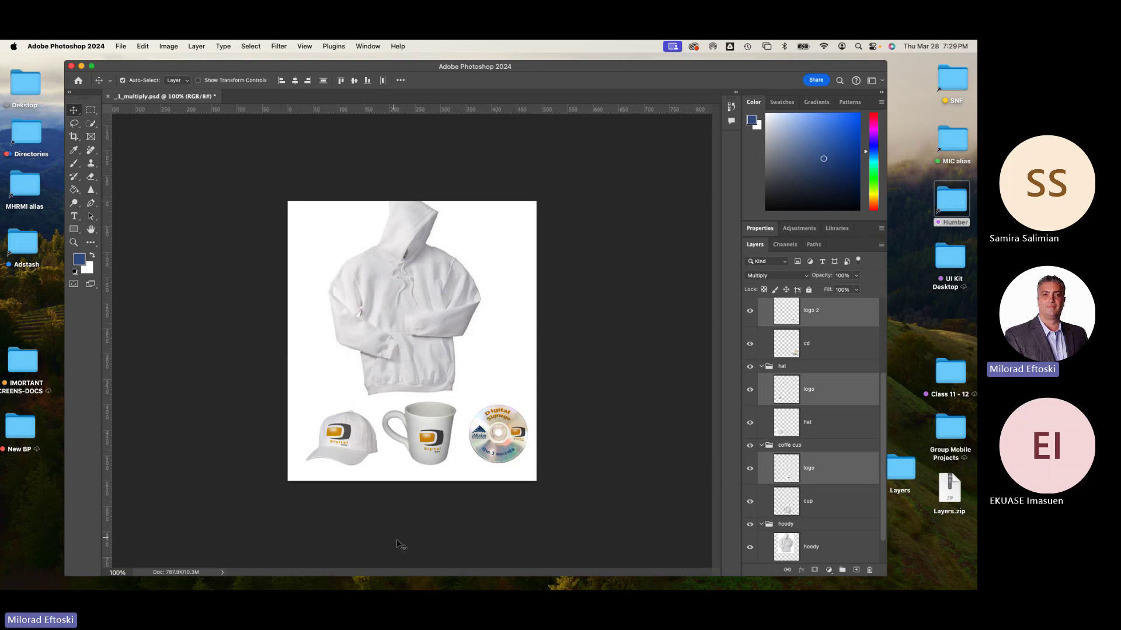
Select all four logo layers, set them to Normal blending, and shift the mug logo
shift+click(482, 435)
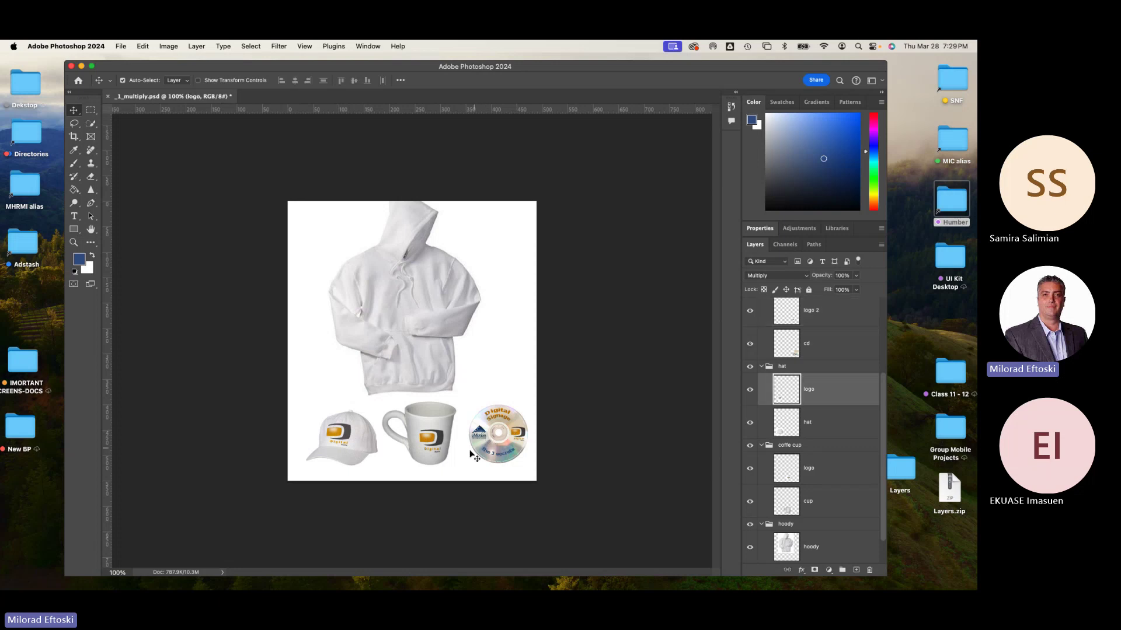
click(562, 444)
shift+click(519, 435)
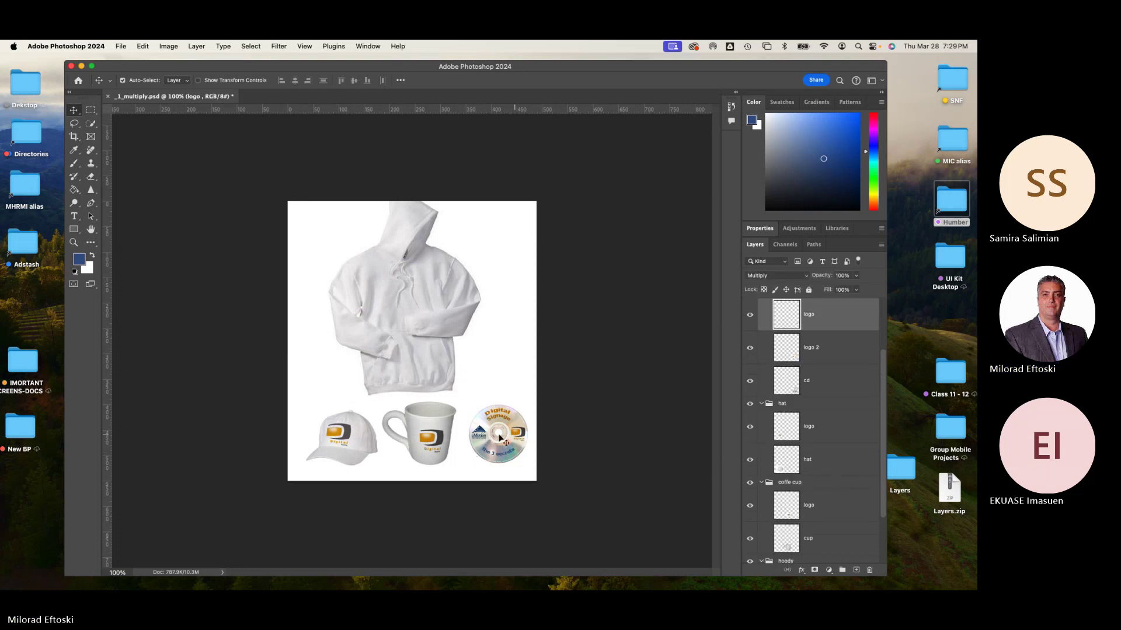
shift+click(485, 438)
shift+click(429, 442)
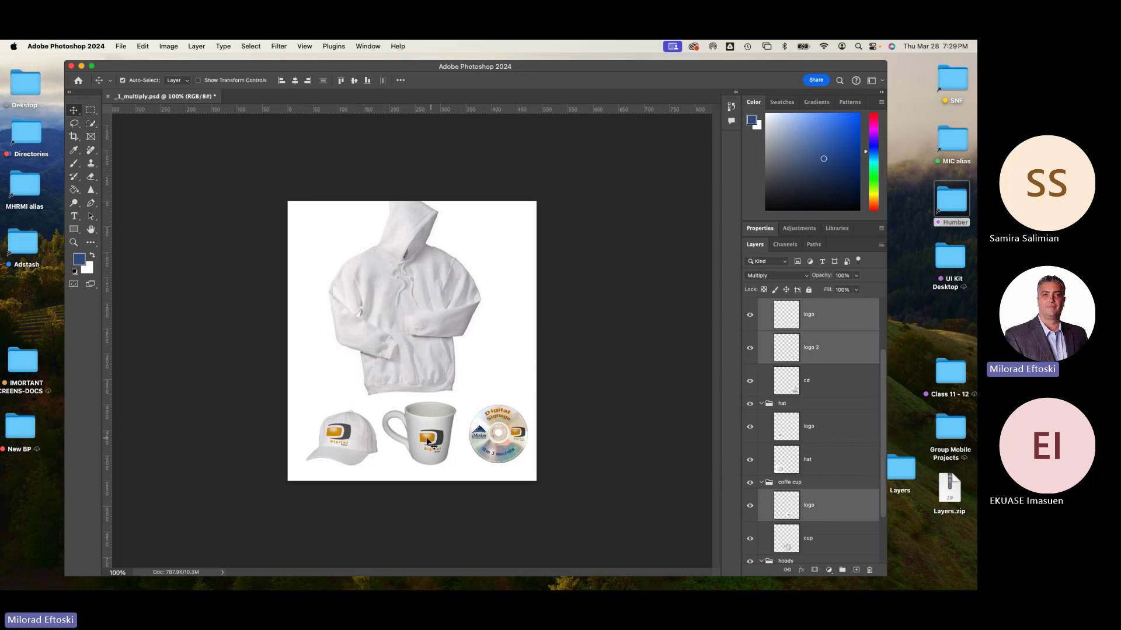
shift+click(340, 435)
click(760, 277)
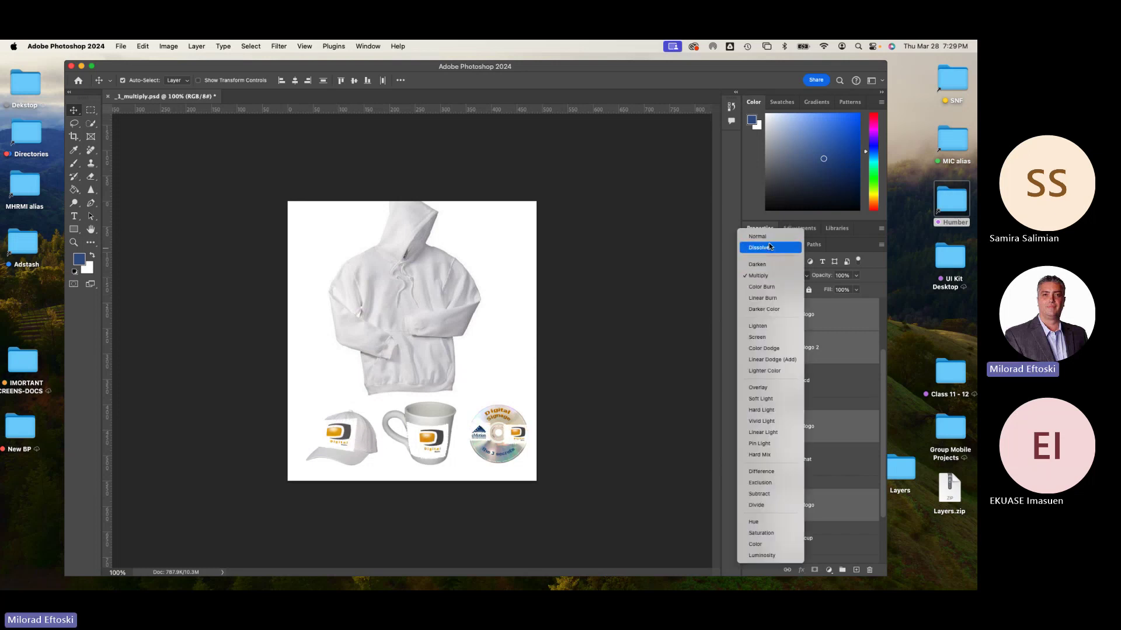
click(771, 237)
drag(431, 442, 437, 440)
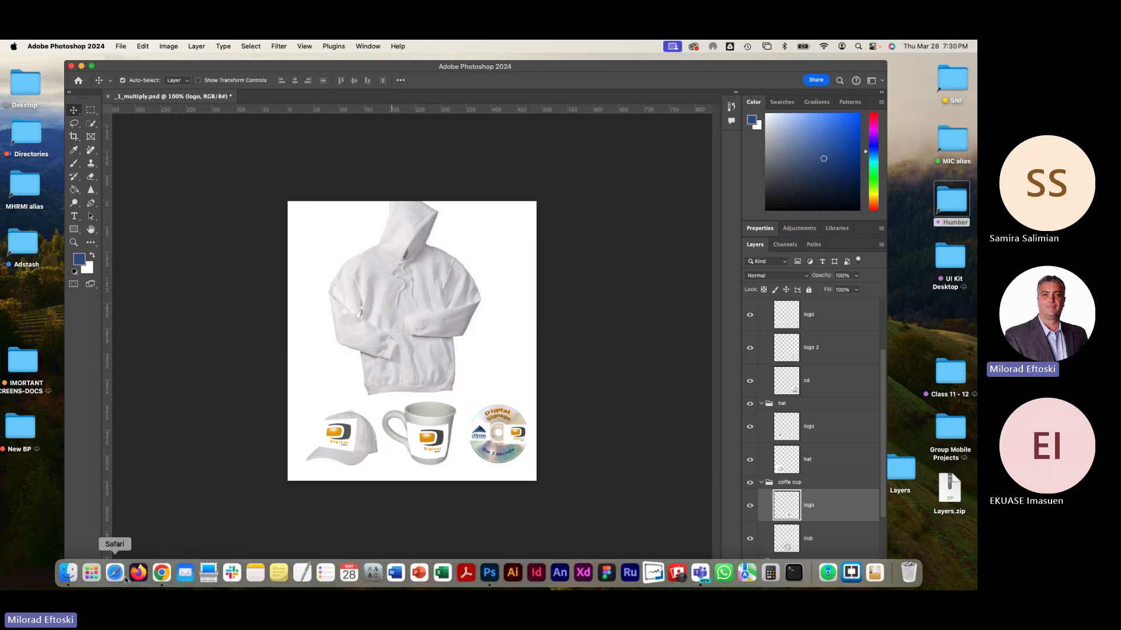
Bring Chrome in front of Photoshop and open a new Google search tab
click(162, 573)
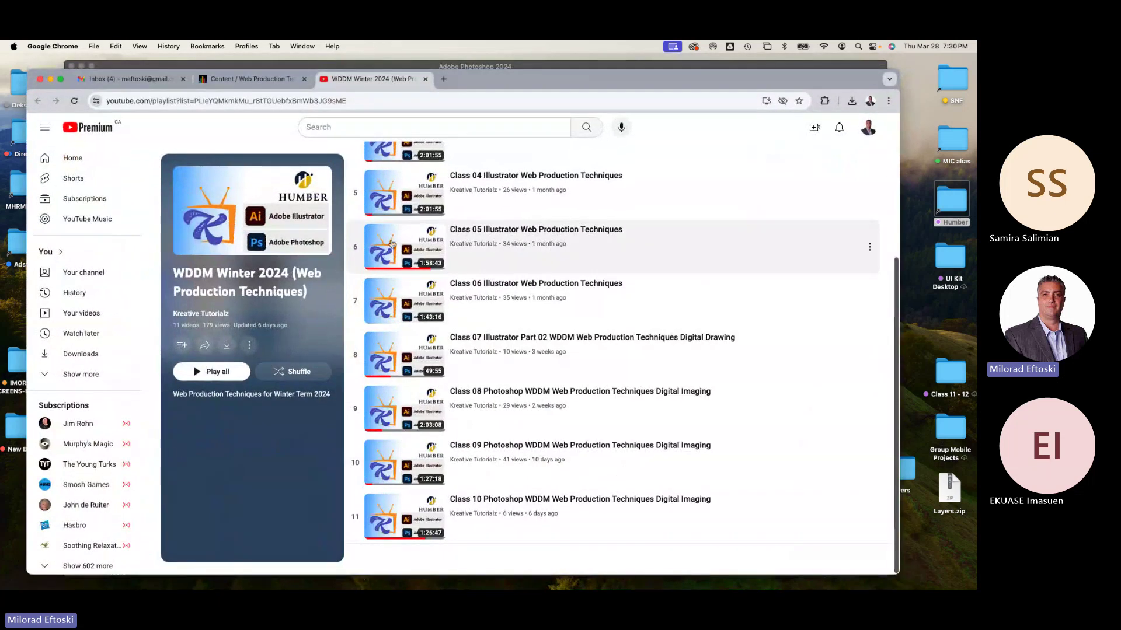
drag(528, 78, 528, 95)
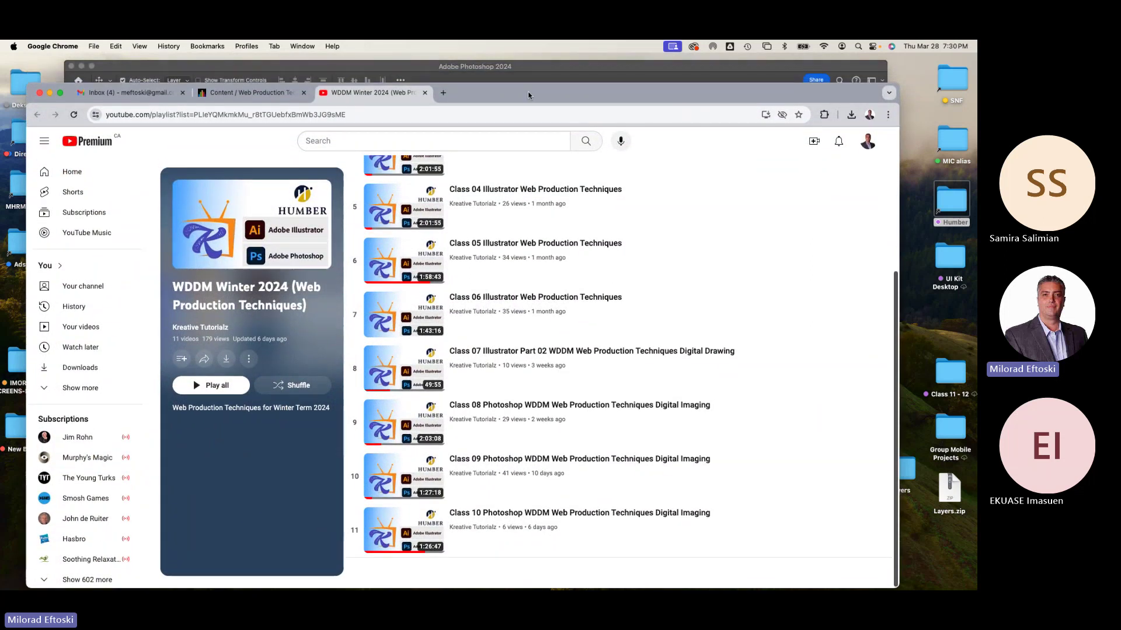
click(443, 93)
click(413, 305)
Search Google Images for 'nike' and save the black swoosh to the Desktop as swoosh-logo-black
text(n)
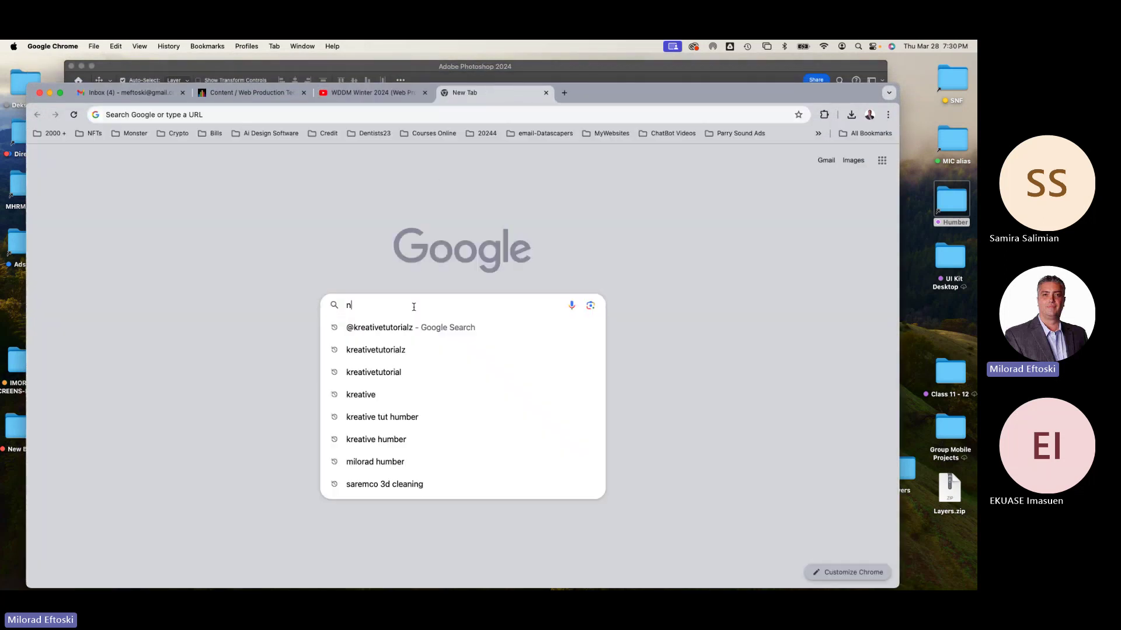
text(ike)
key(Return)
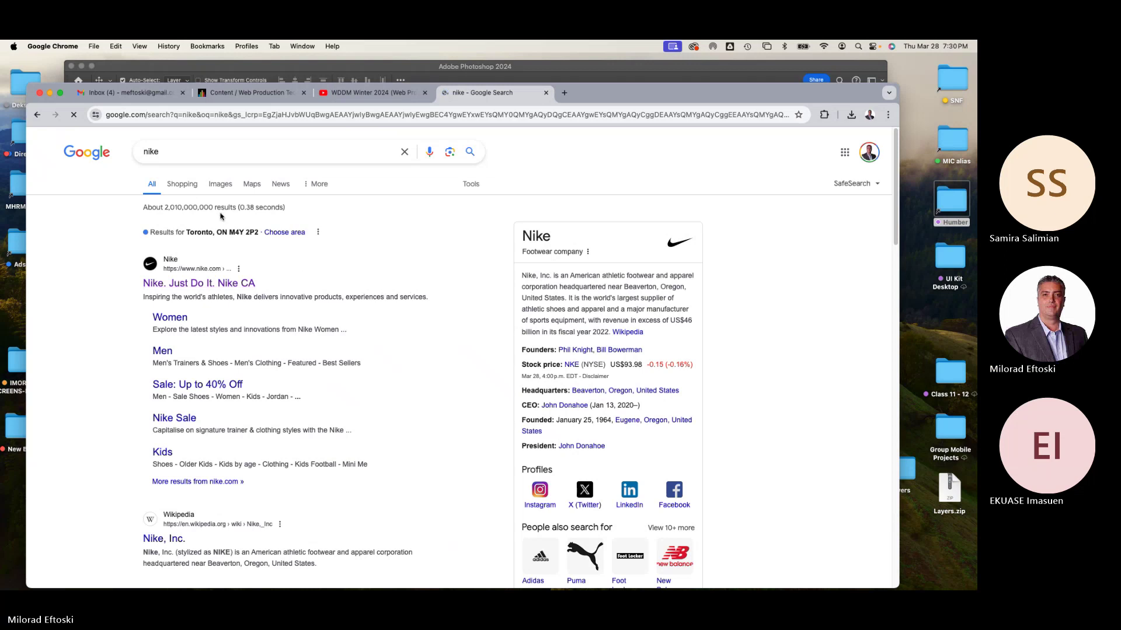
click(220, 184)
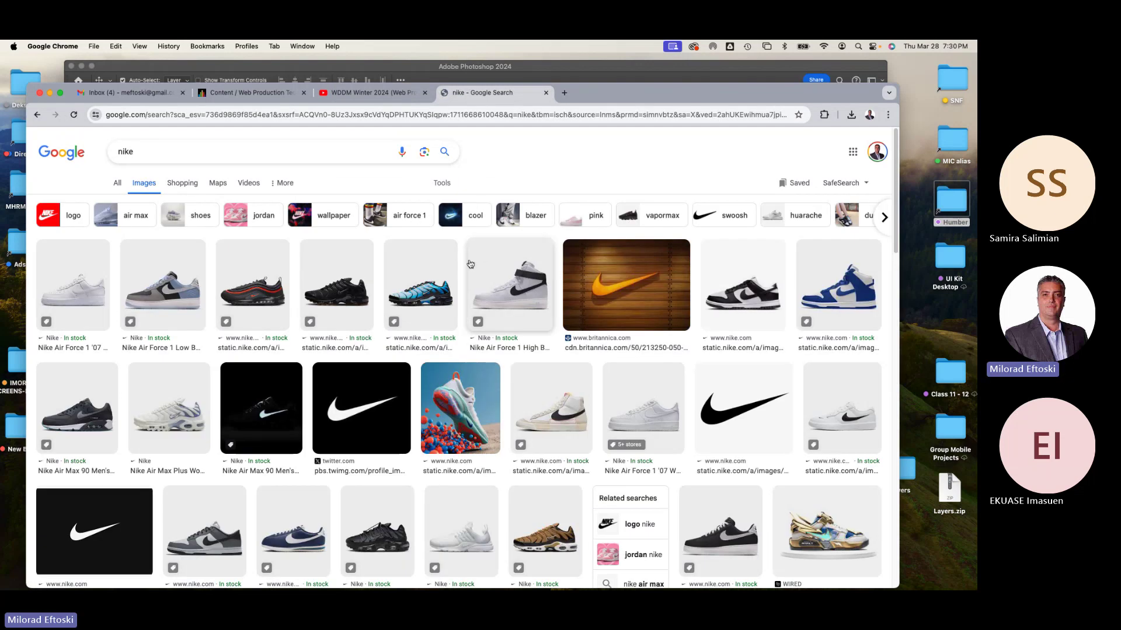
click(715, 404)
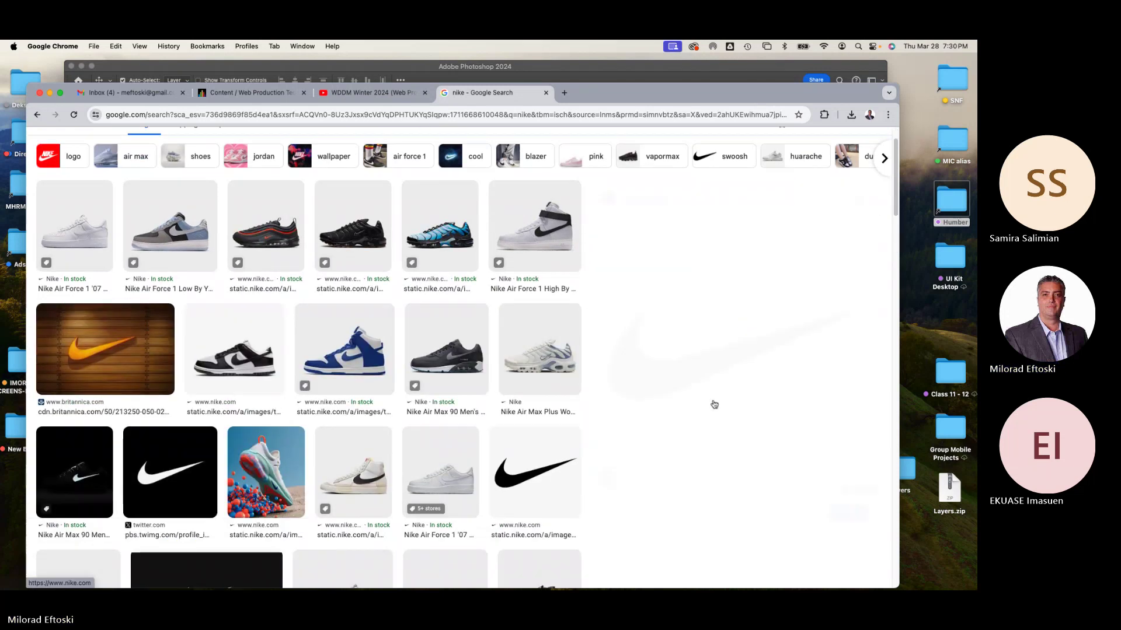
right_click(704, 325)
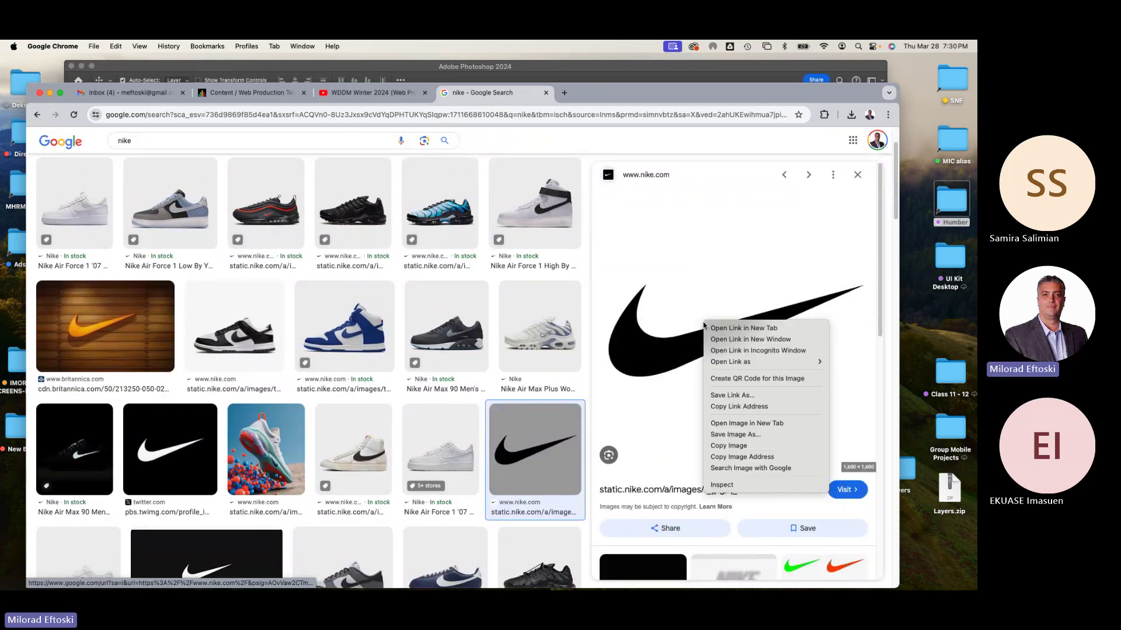
click(730, 437)
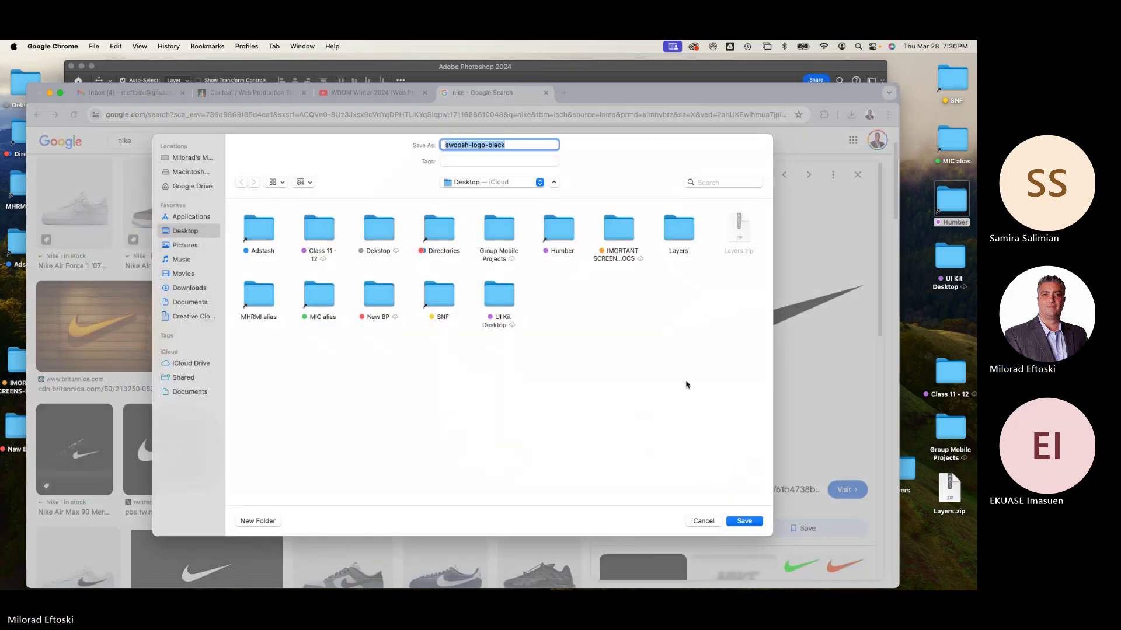
click(743, 521)
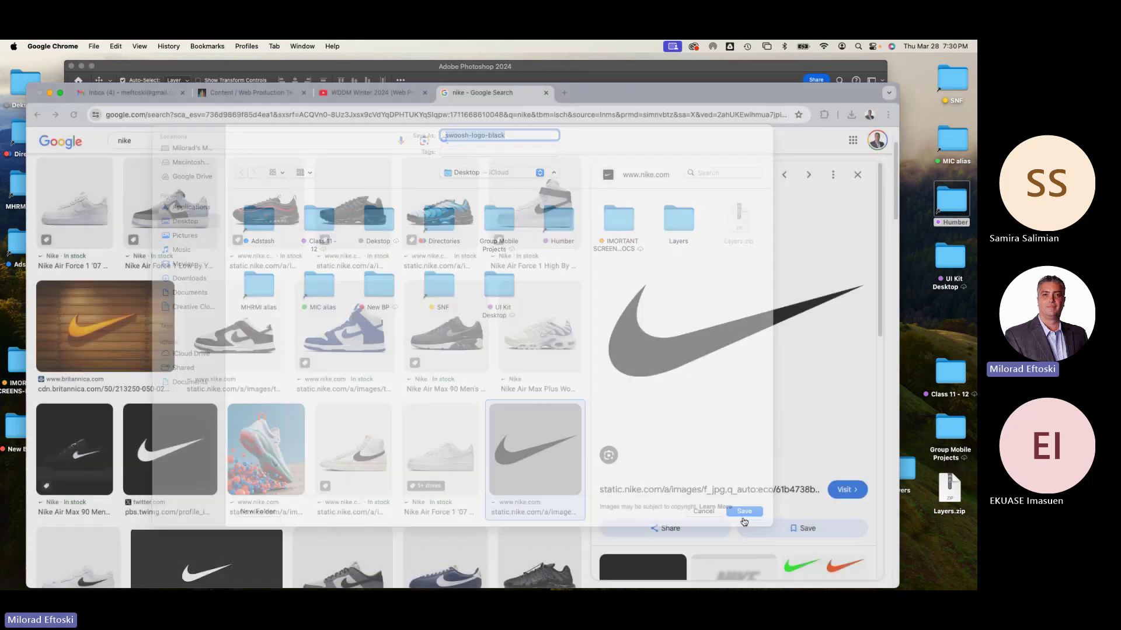
click(475, 66)
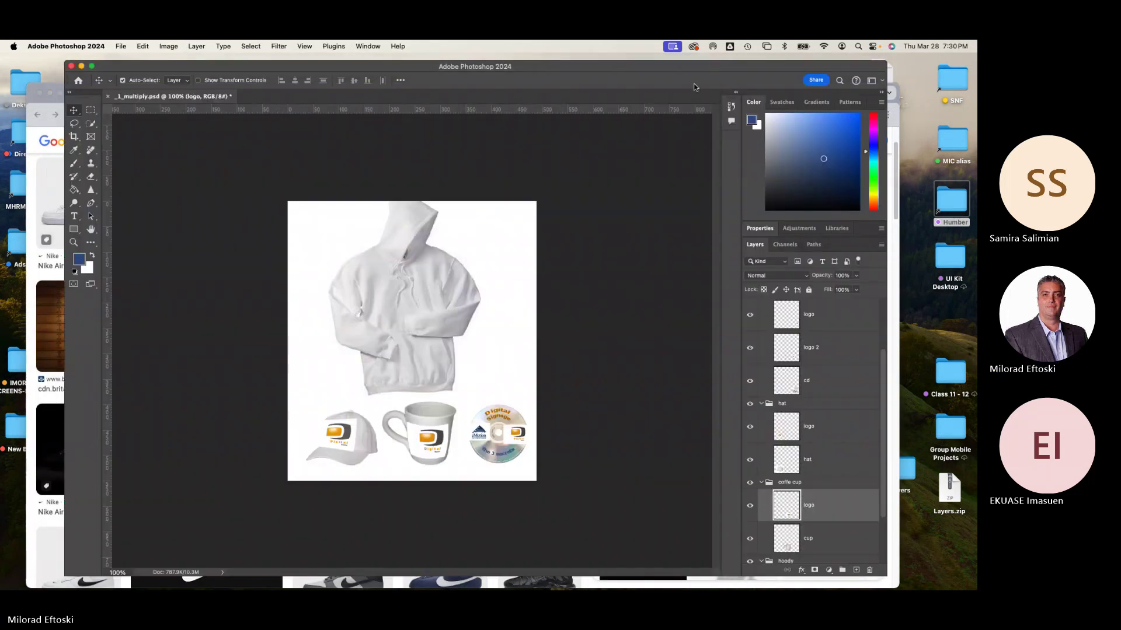
Place Embedded swoosh-logo-black, shrink it to about 10% on the hoodie's chest, and zoom in
click(122, 46)
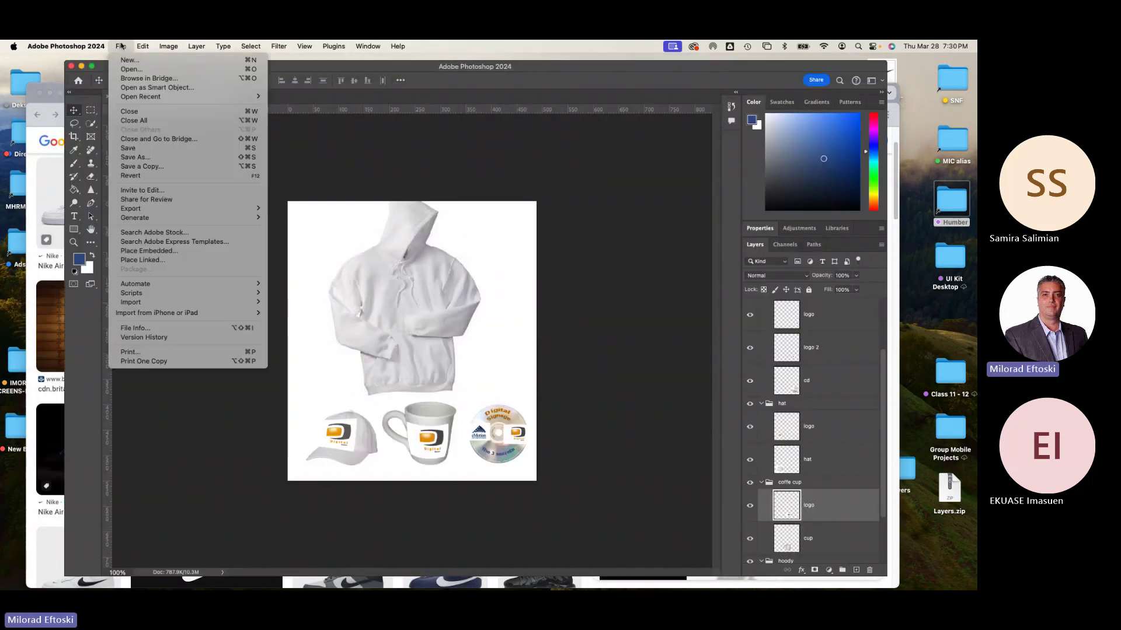
click(162, 252)
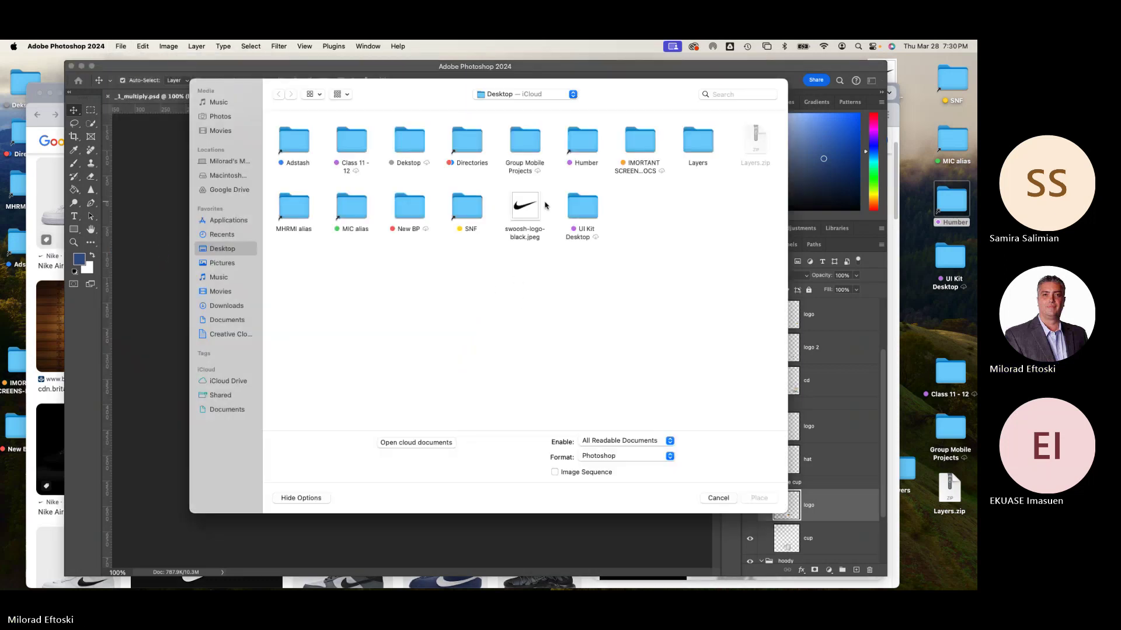
double_click(525, 211)
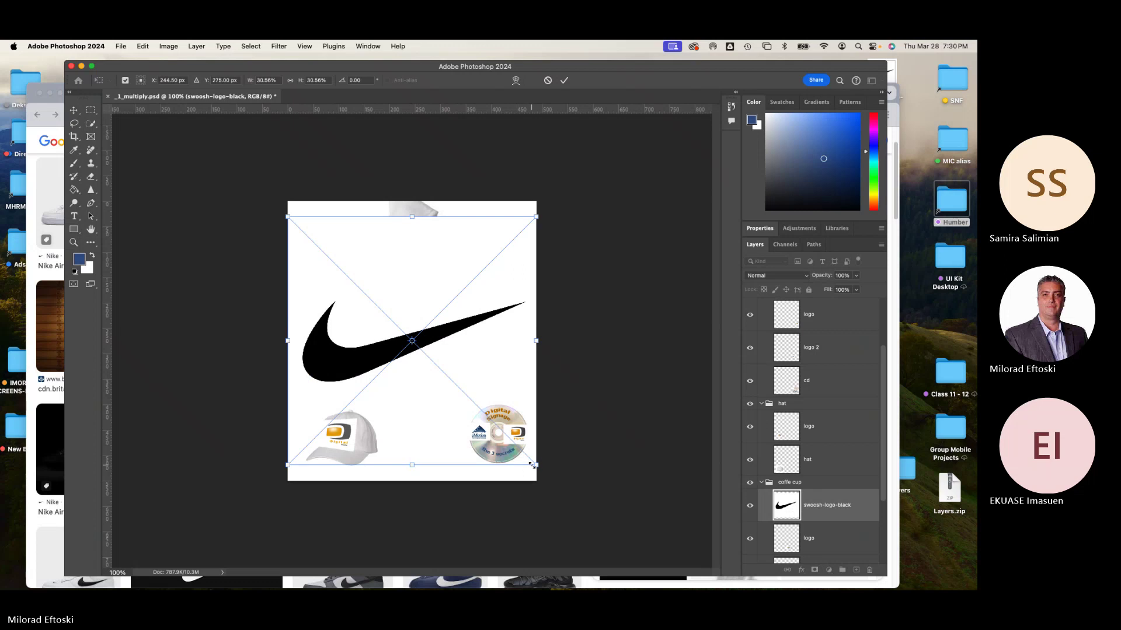
drag(533, 463, 426, 322)
key(Return)
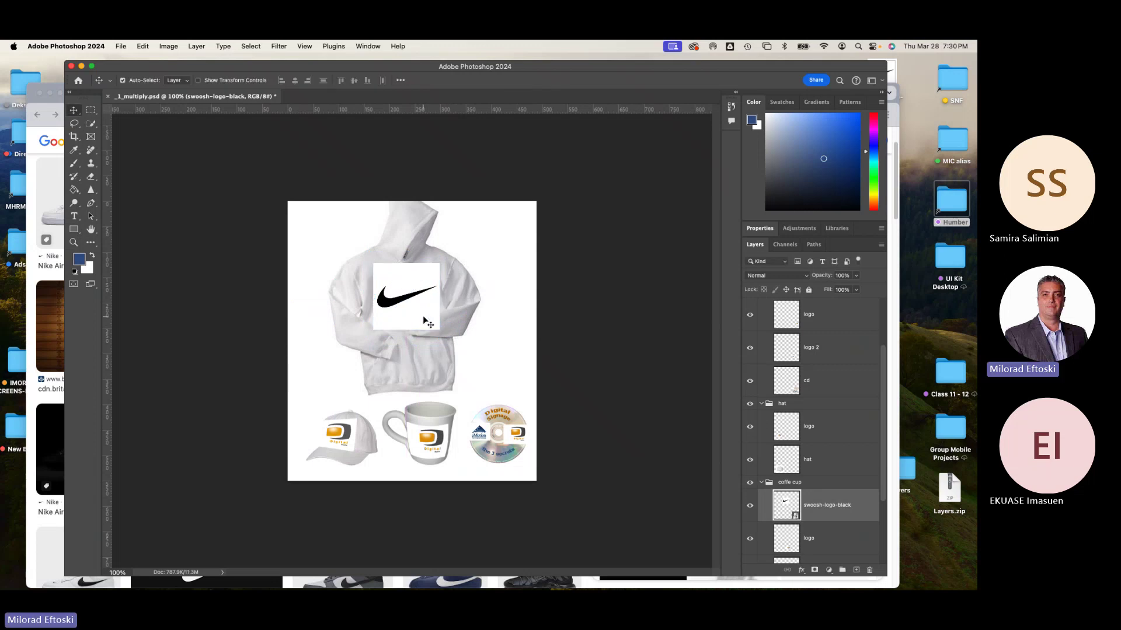
key(super+equal)
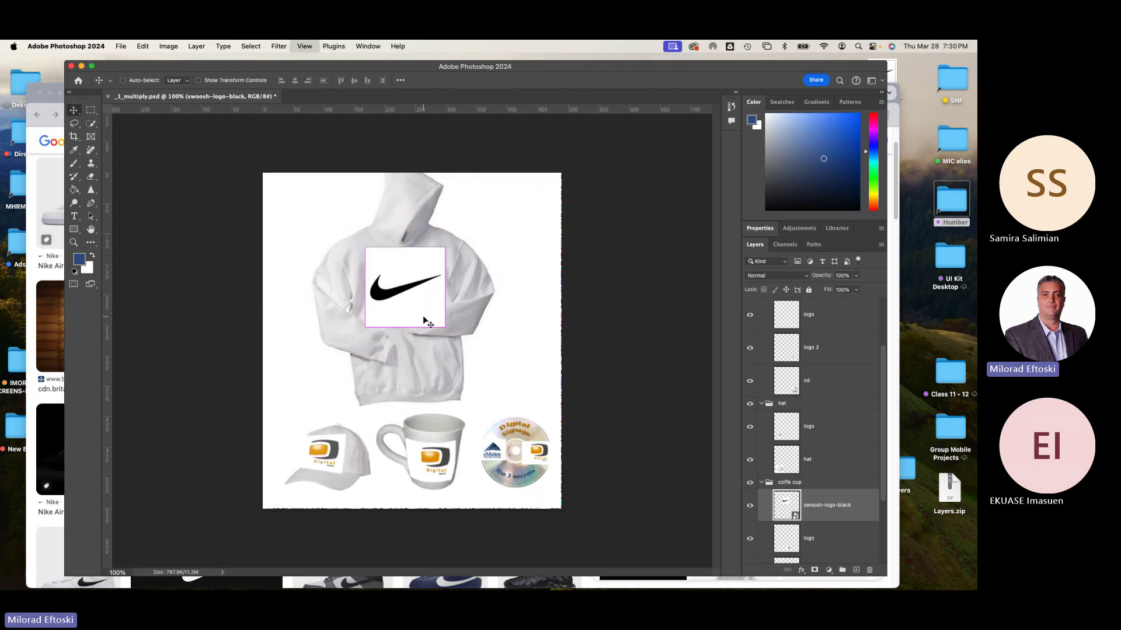
key(super+equal)
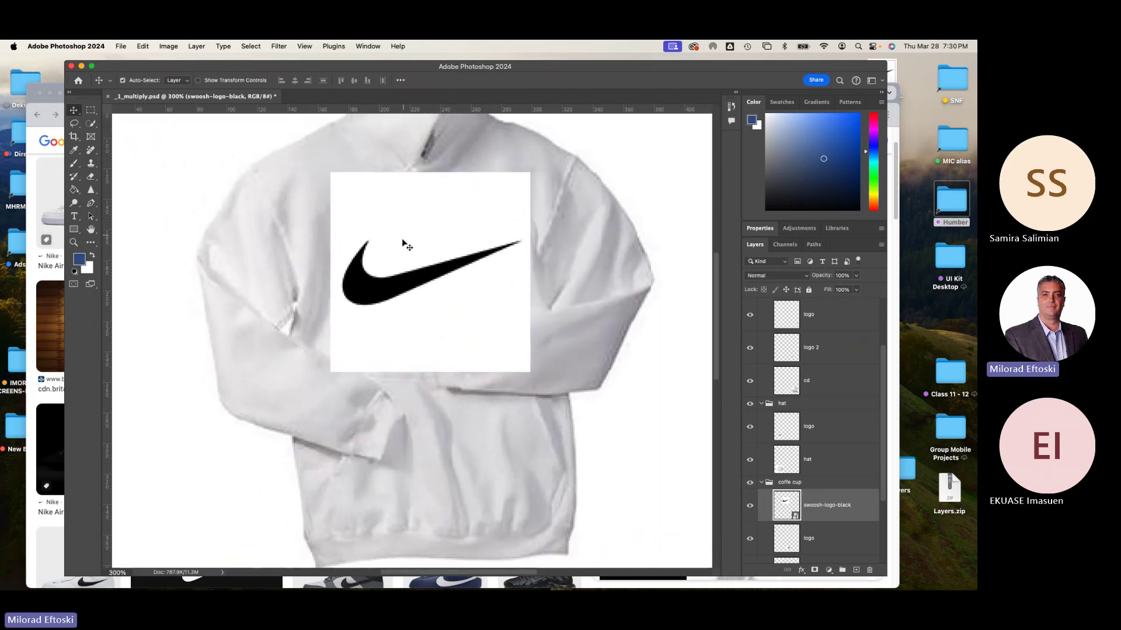
click(92, 123)
right_click(92, 121)
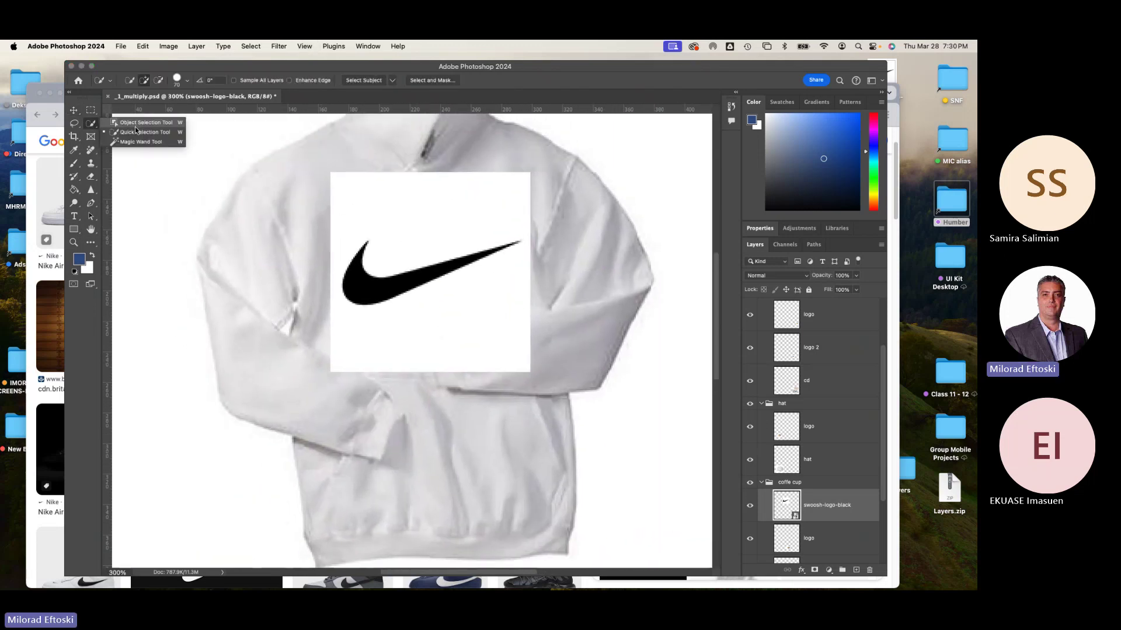
click(131, 145)
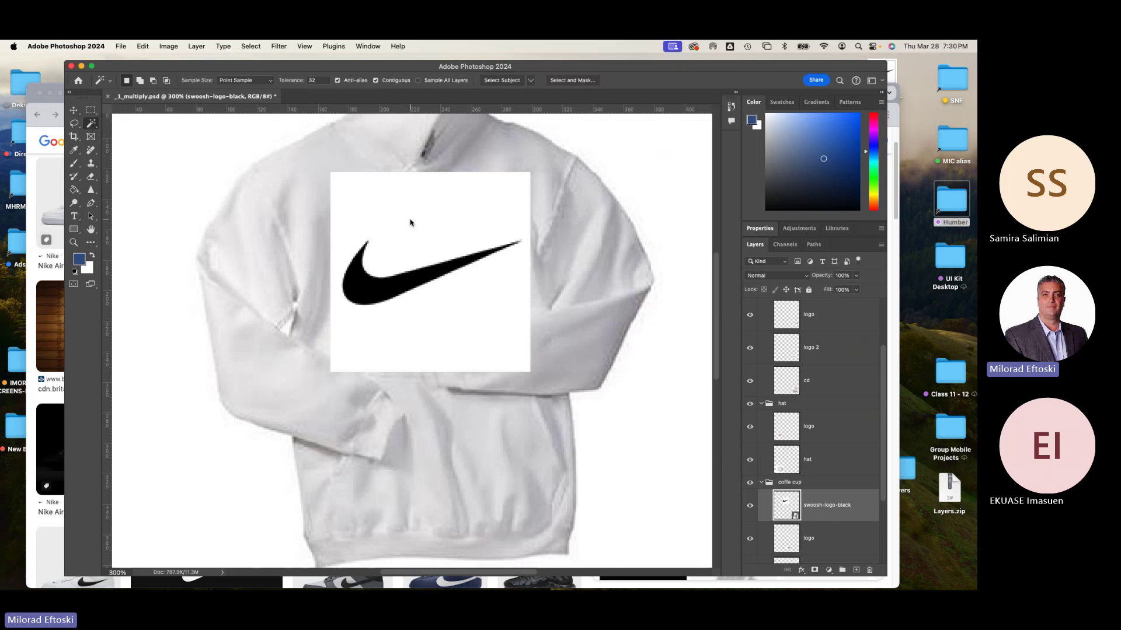
click(433, 230)
key(Delete)
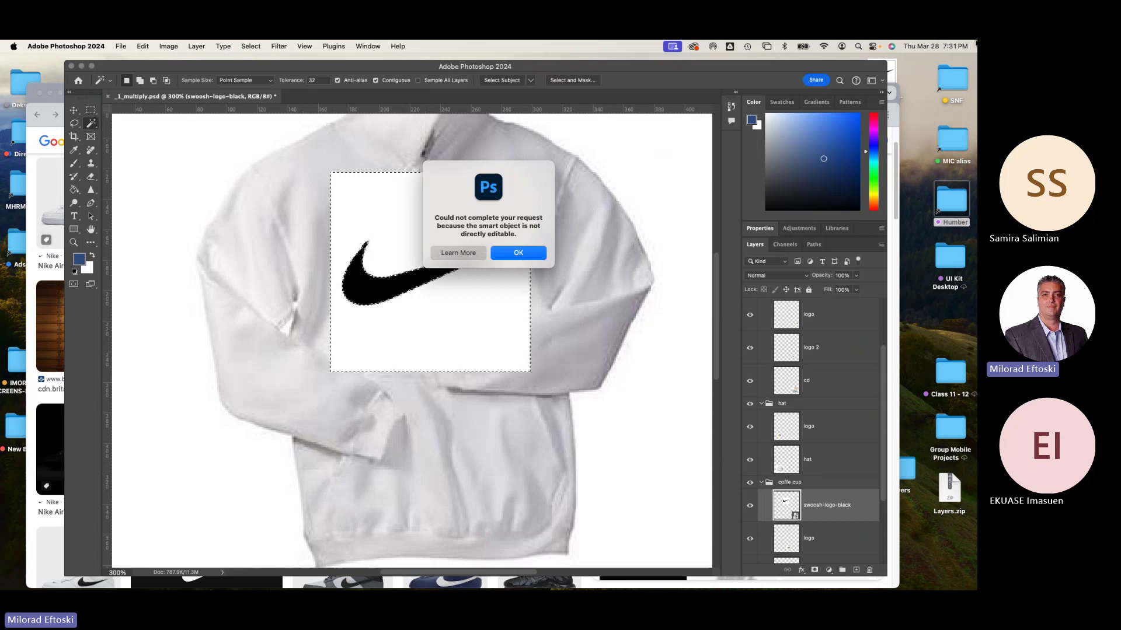
click(511, 253)
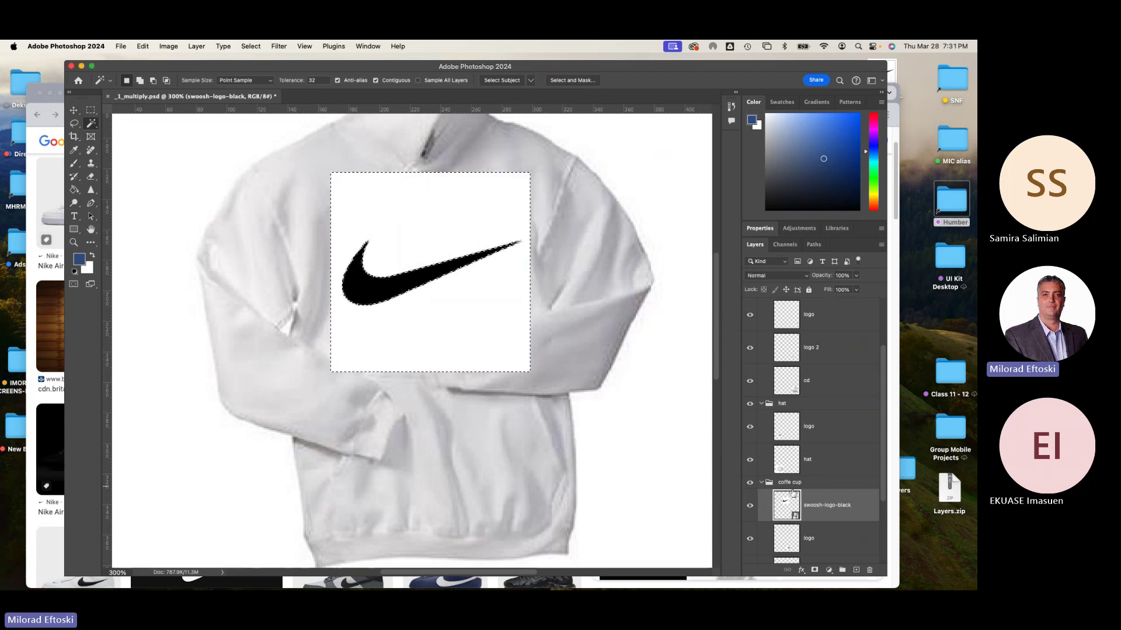
right_click(812, 500)
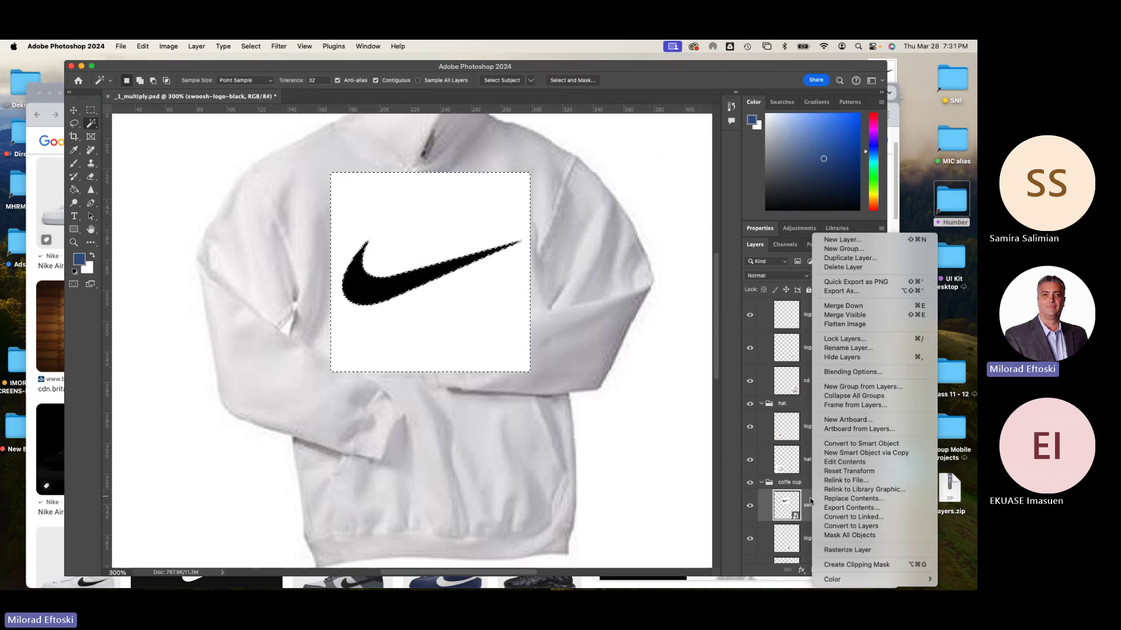
click(861, 553)
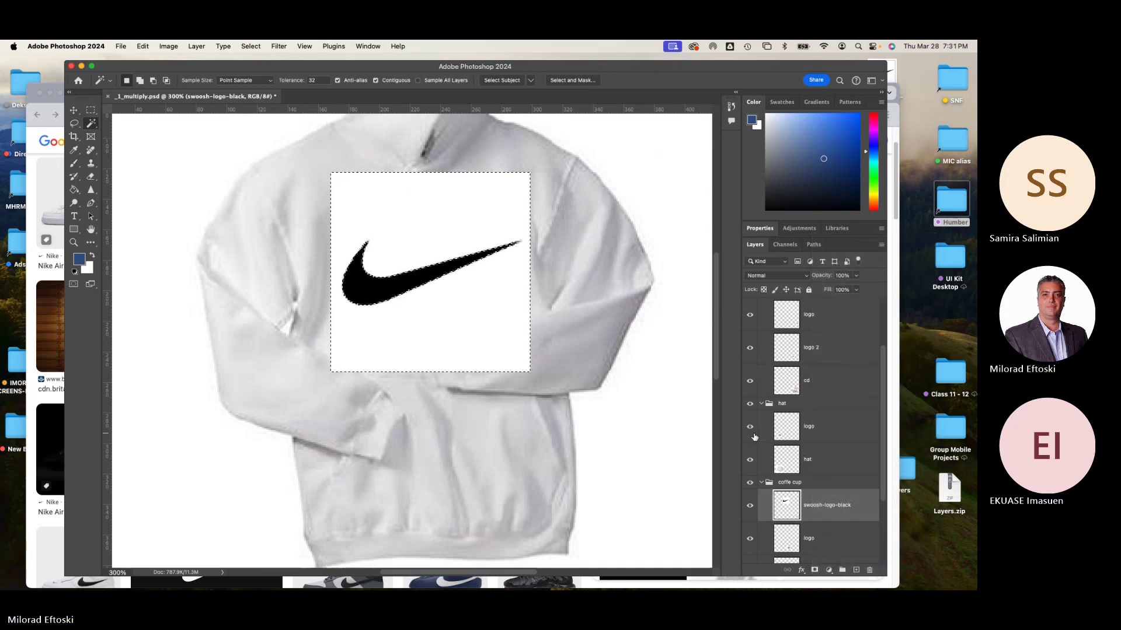
key(Delete)
key(super+d)
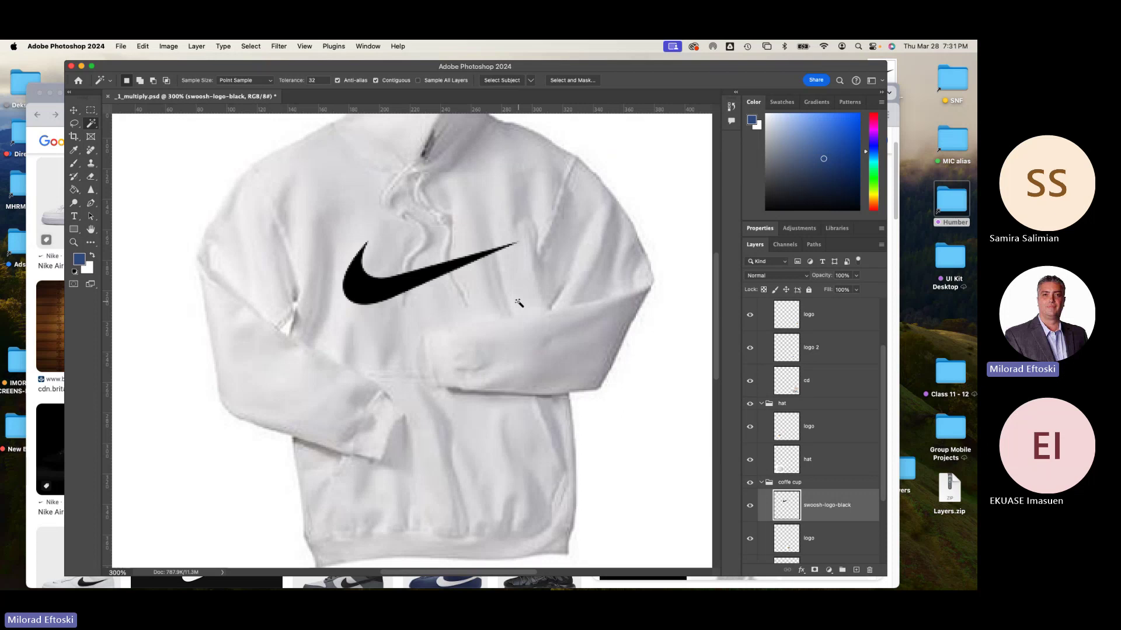
key(super+z)
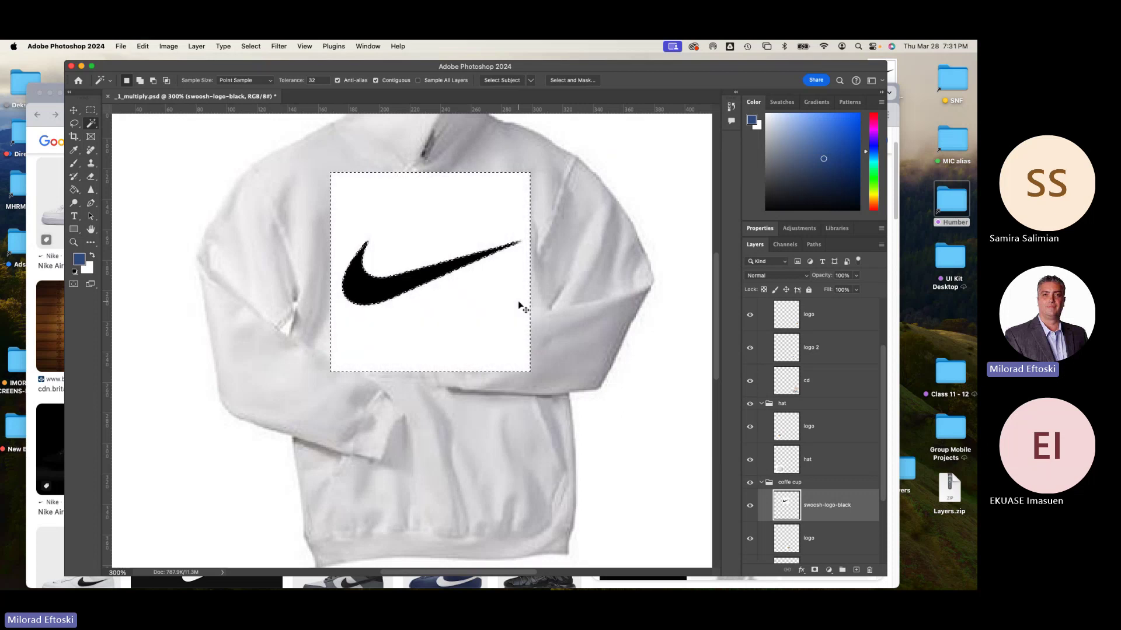
key(super+z)
key(super+d)
click(73, 110)
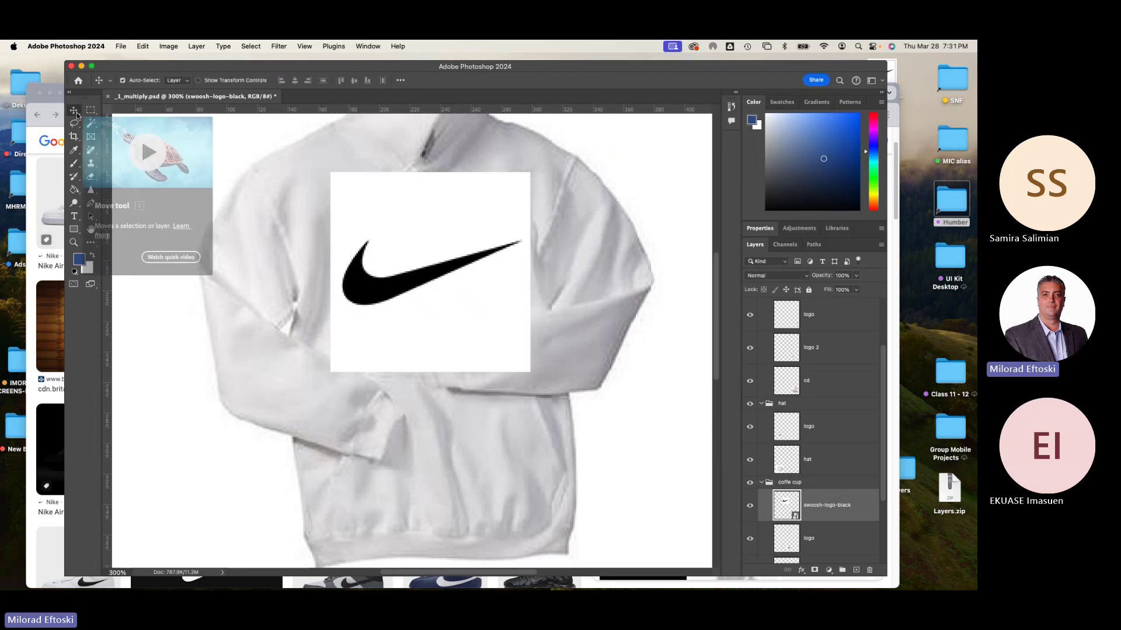
key(super+1)
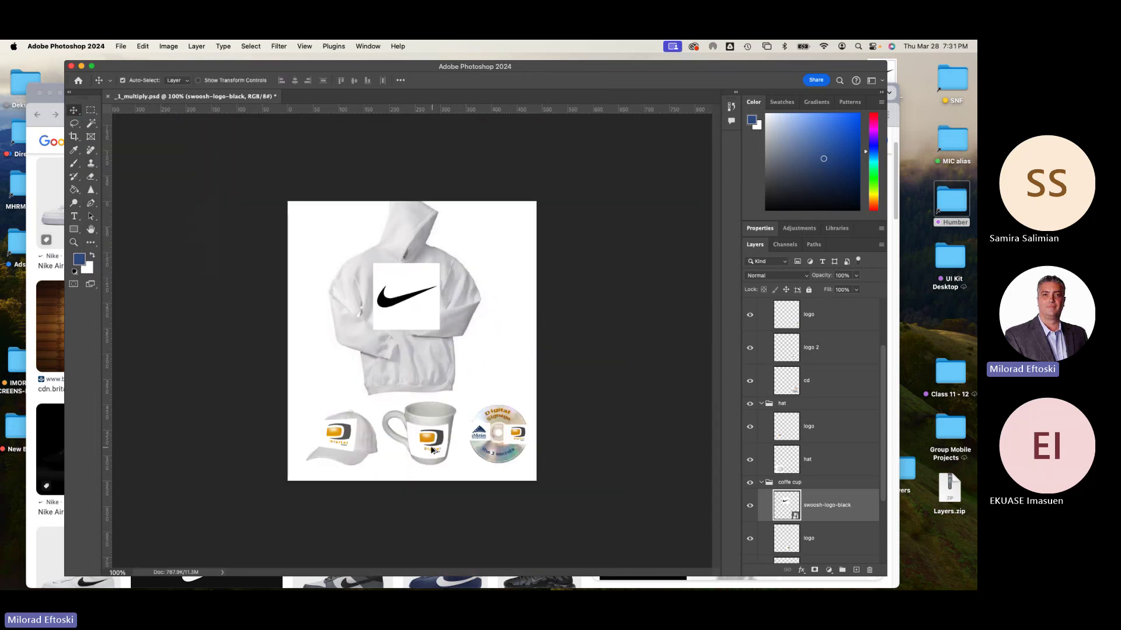
Zoom out to show the hoodie and open the swoosh-logo-black layer's blend-mode dropdown
scroll(431, 449, up, 10)
scroll(431, 450, down, 10)
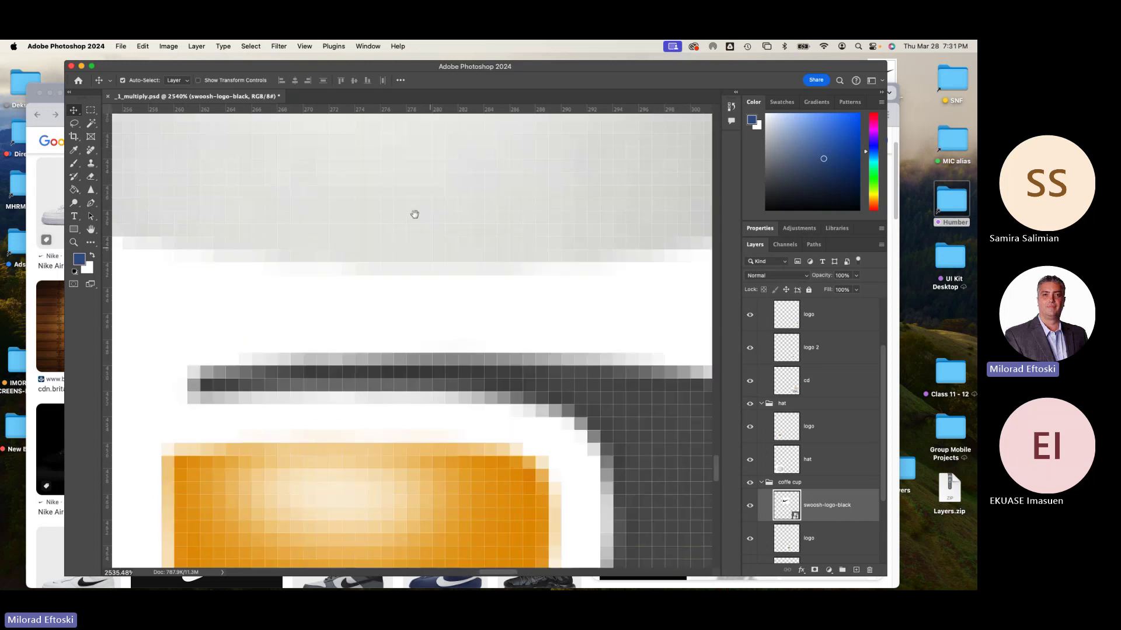
scroll(427, 291, down, 3)
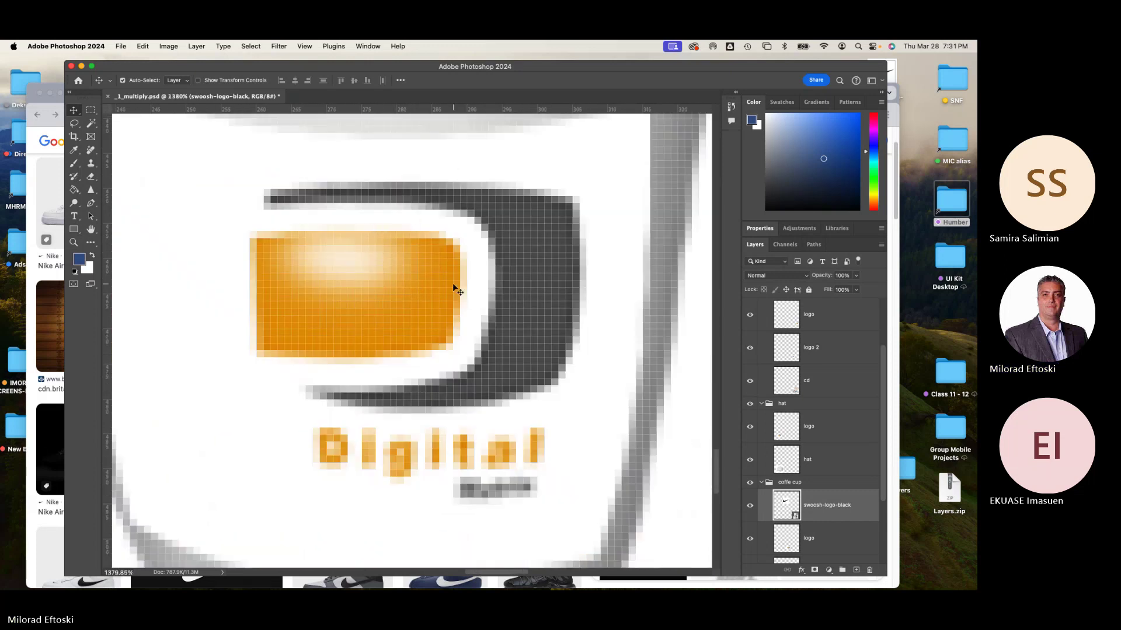
key(super+minus)
key(super+minus)
key(super+minus)
key(super+minus)
key(super+minus)
key(super+minus)
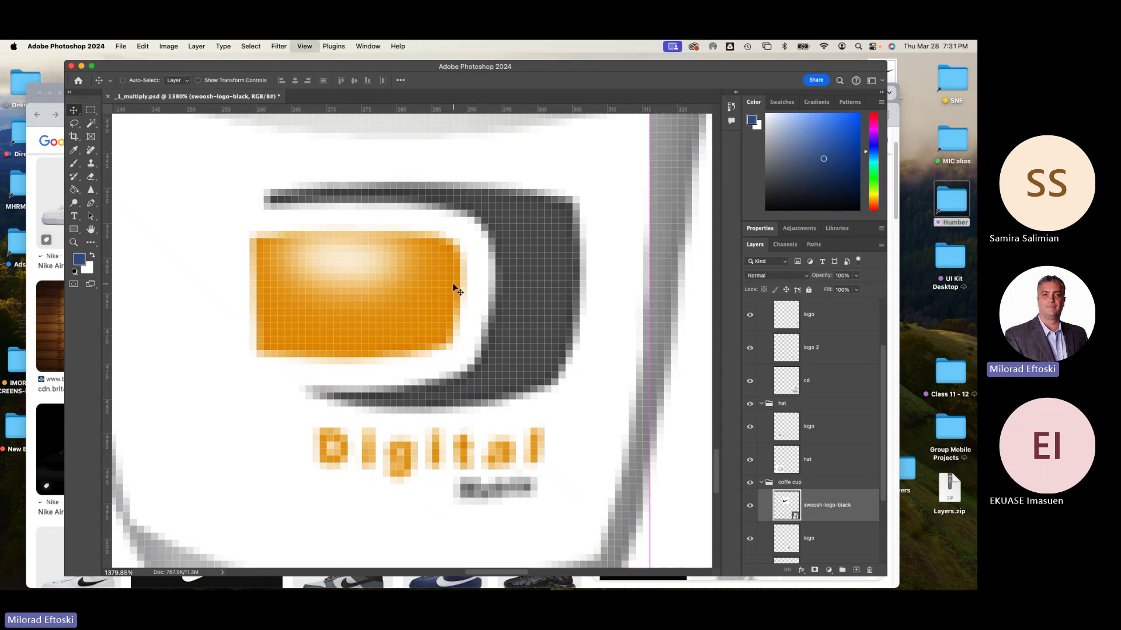
key(super+minus)
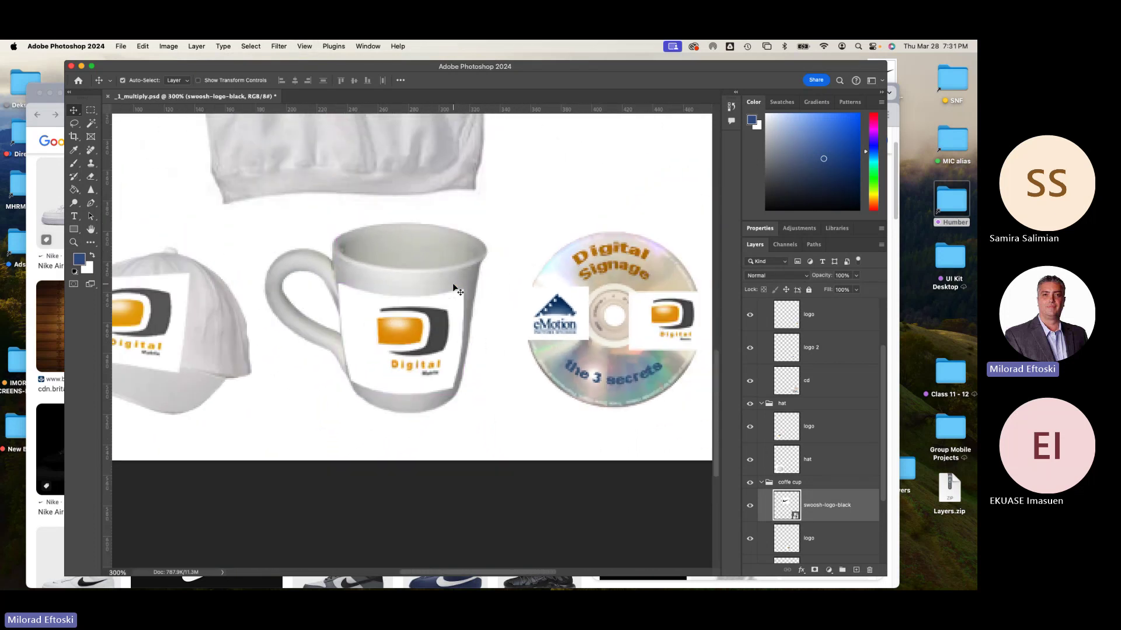
key(super+minus)
key(super+minus)
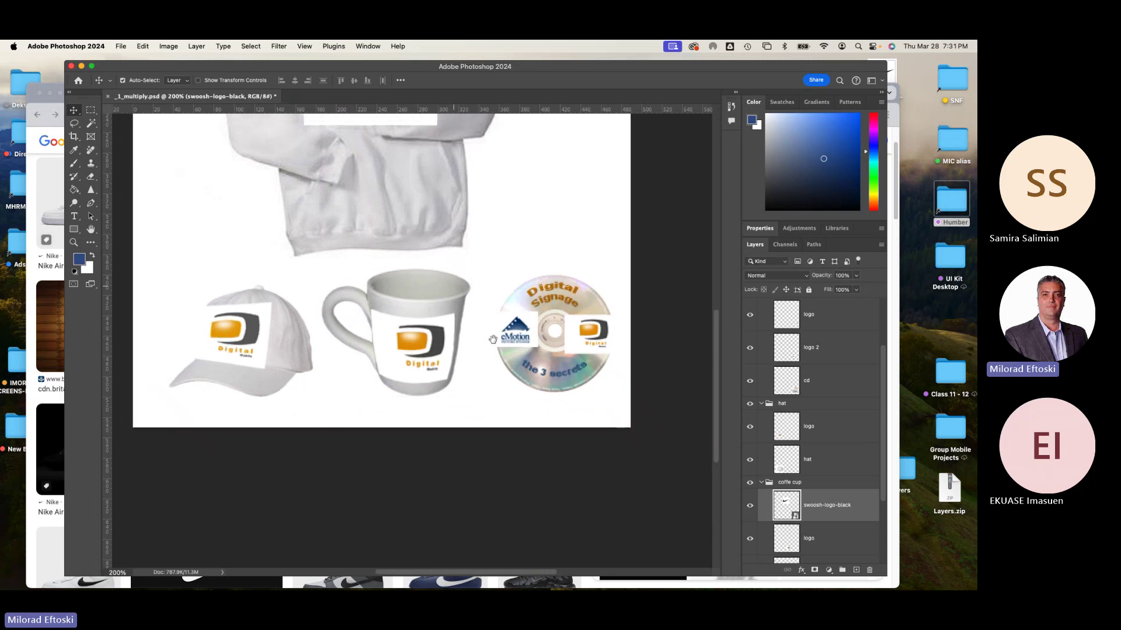
key(super+plus)
scroll(449, 201, right, 1)
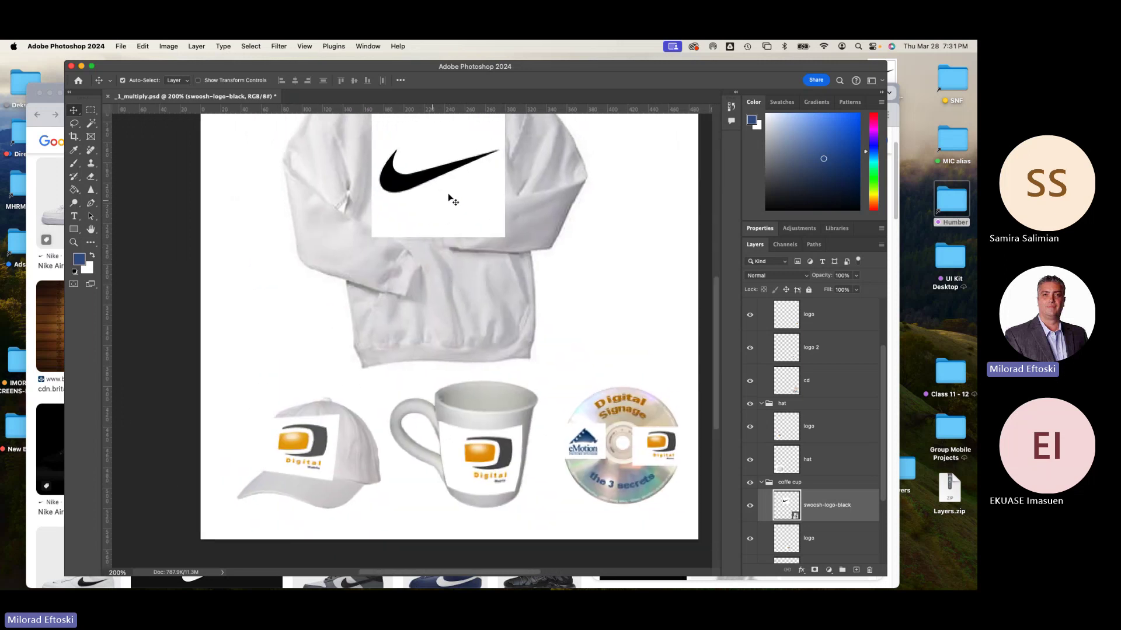
click(770, 277)
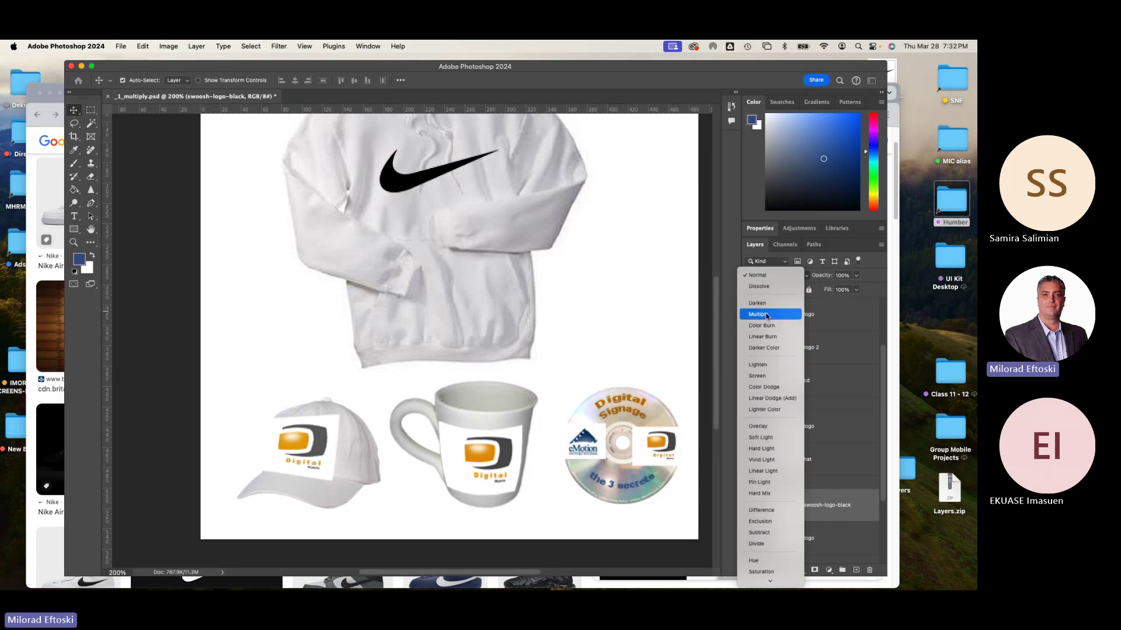
Set the swoosh-logo-black layer to Darken so its white square disappears
click(757, 302)
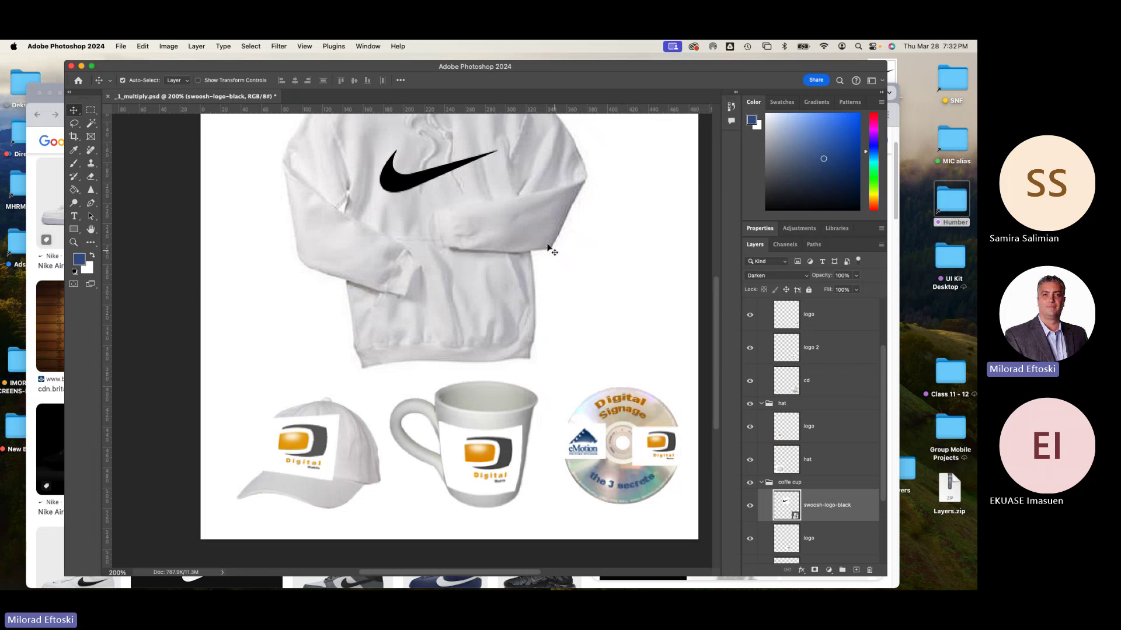
scroll(426, 155, up, 10)
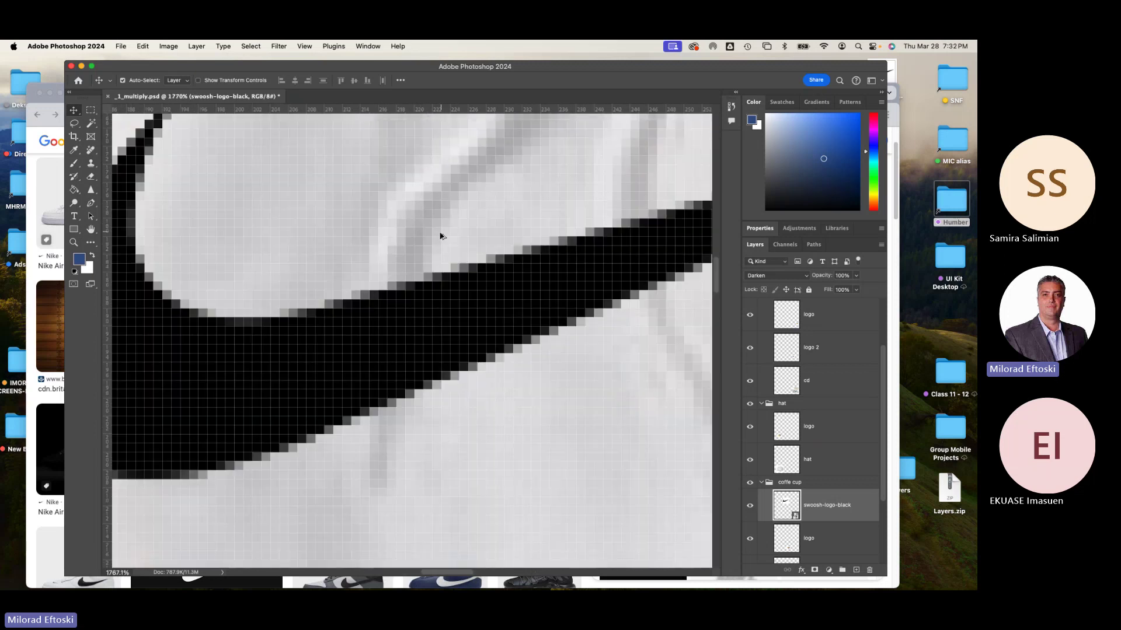
scroll(441, 236, down, 8)
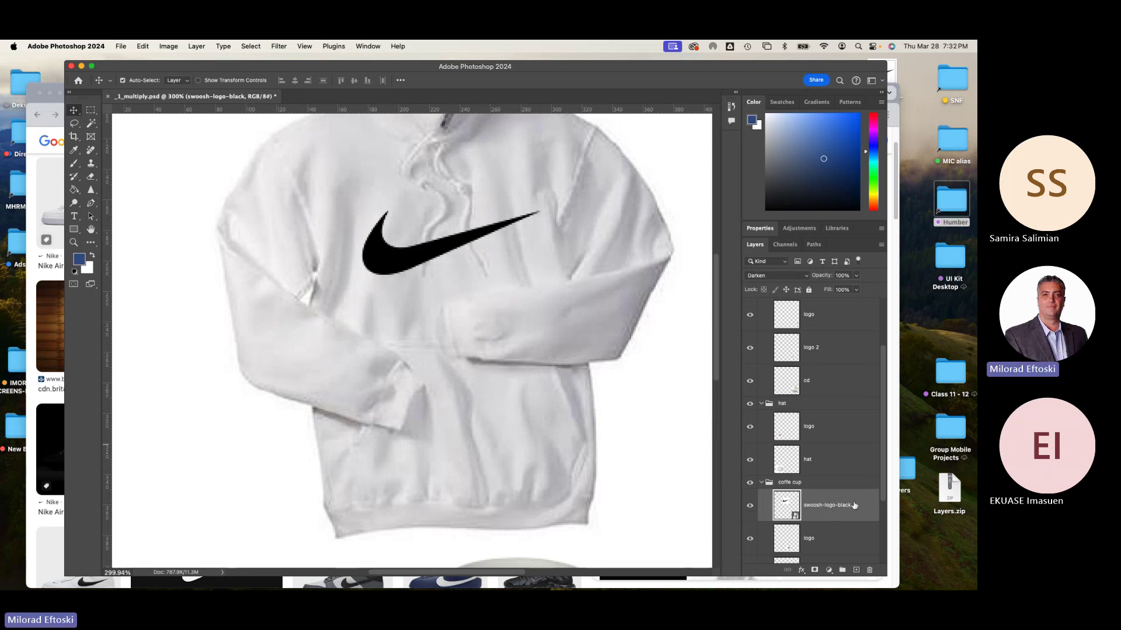
Move the swoosh-logo-black layer into the hoody group
drag(848, 507, 841, 467)
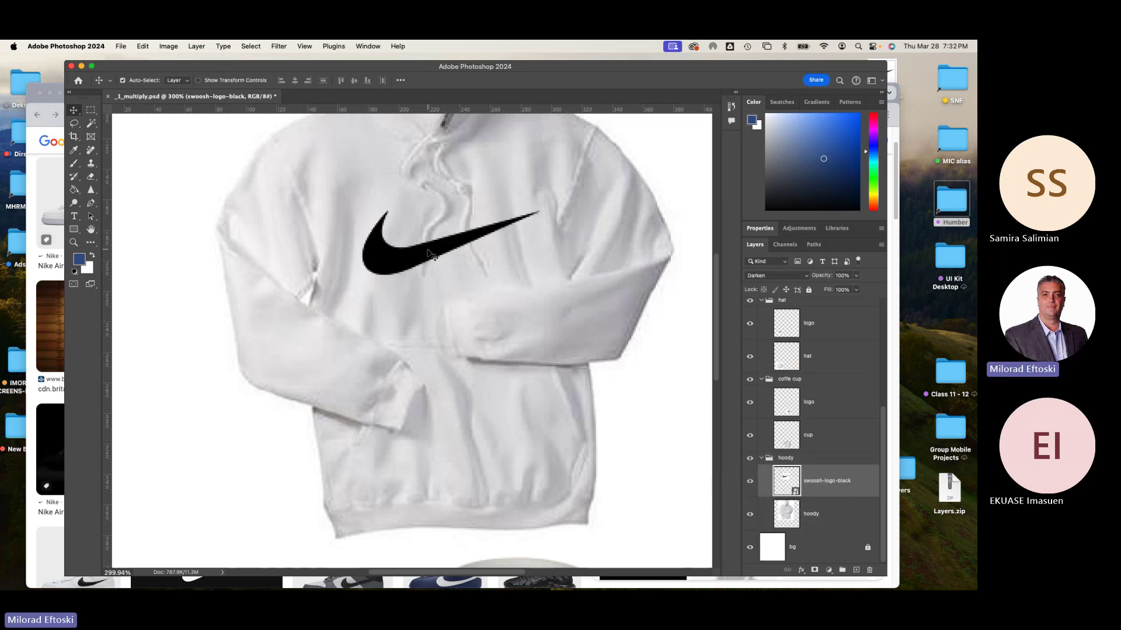
scroll(423, 251, up, 2)
scroll(423, 251, up, 5)
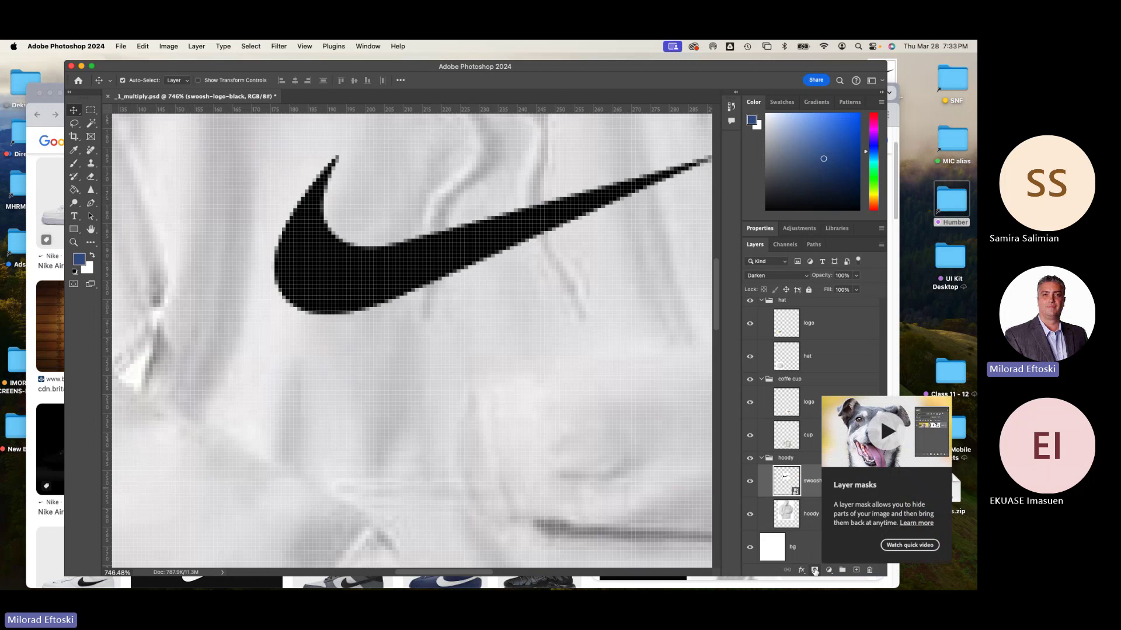
Add a layer mask to the swoosh layer and set the Brush tool to 2 px
click(815, 571)
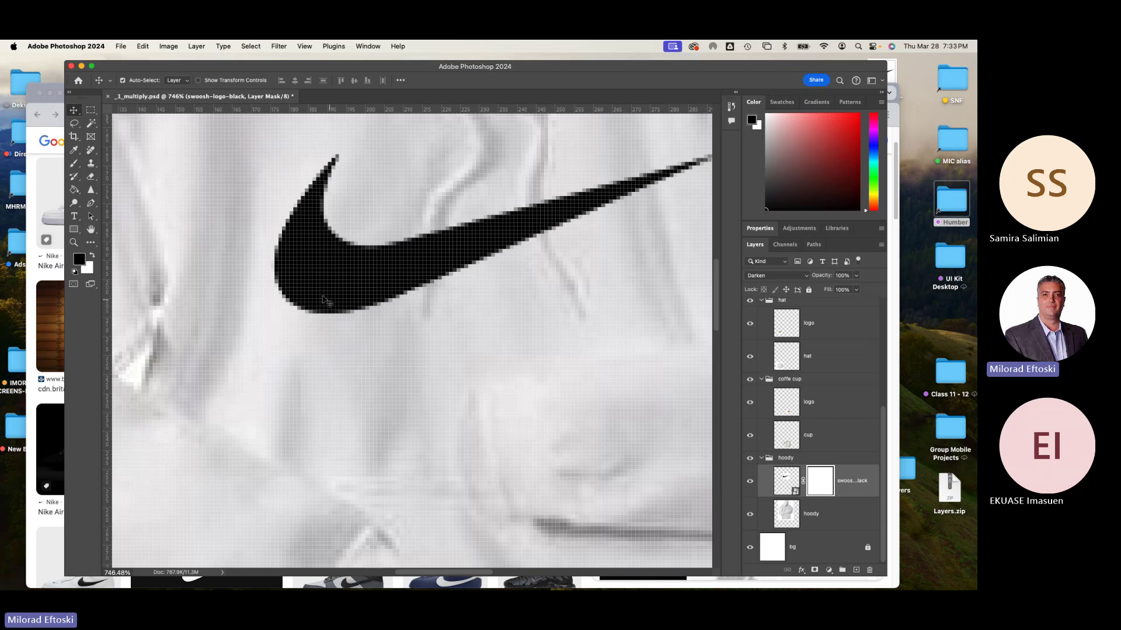
click(71, 167)
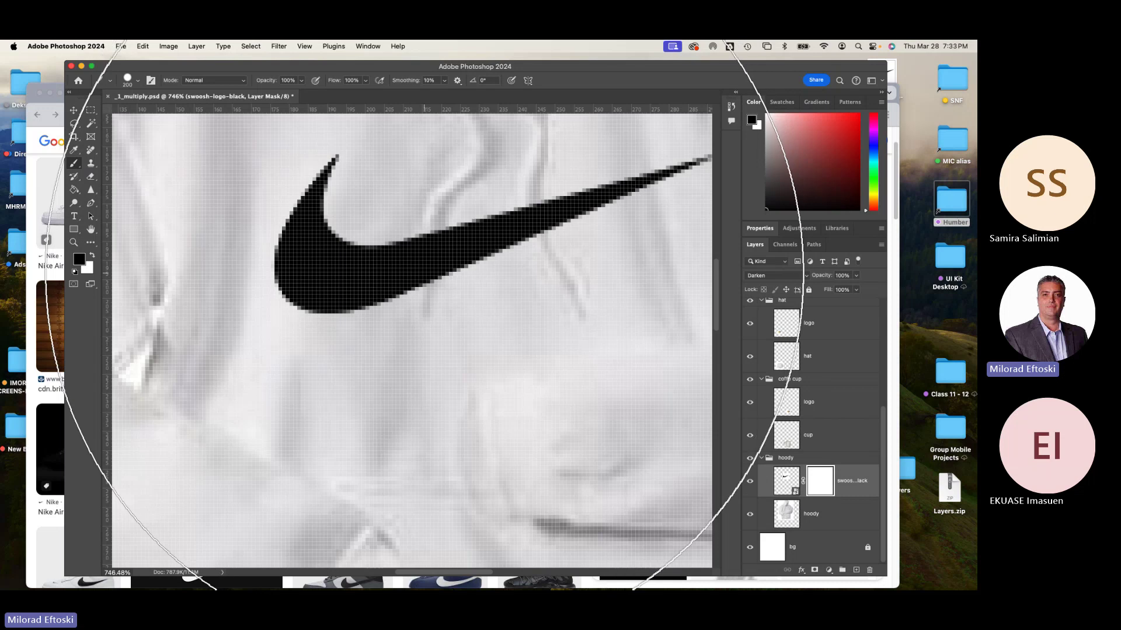
key(bracketleft)
key(bracketleft)
key(bracketleft)
key(bracketleft)
key(bracketleft)
key(bracketleft)
key(bracketleft)
key(bracketleft)
key(bracketleft)
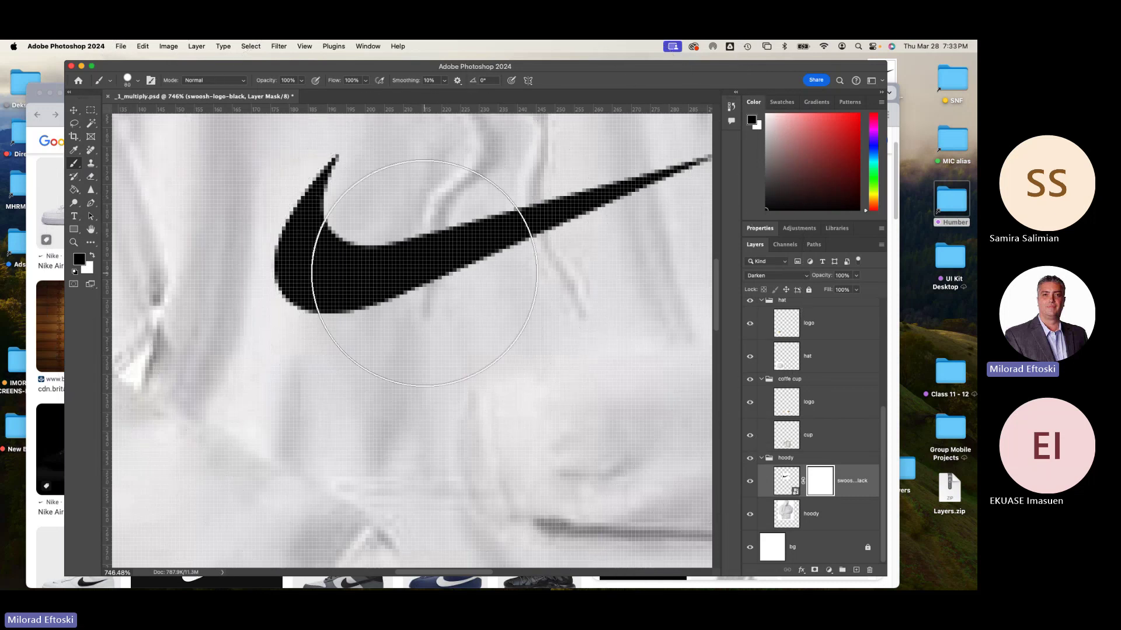
key(bracketleft)
key(bracketleft)
key(bracketleft)
key(bracketleft)
key(bracketleft)
key(bracketleft)
key(bracketleft)
key(bracketleft)
key(bracketleft)
key(bracketleft)
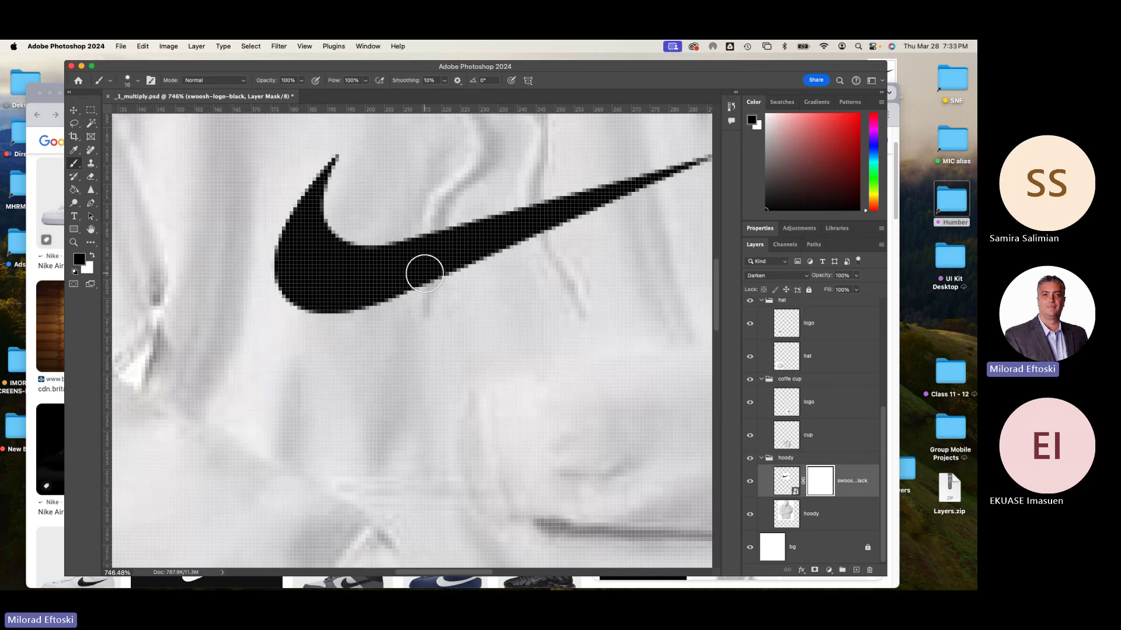
key(bracketleft)
click(136, 81)
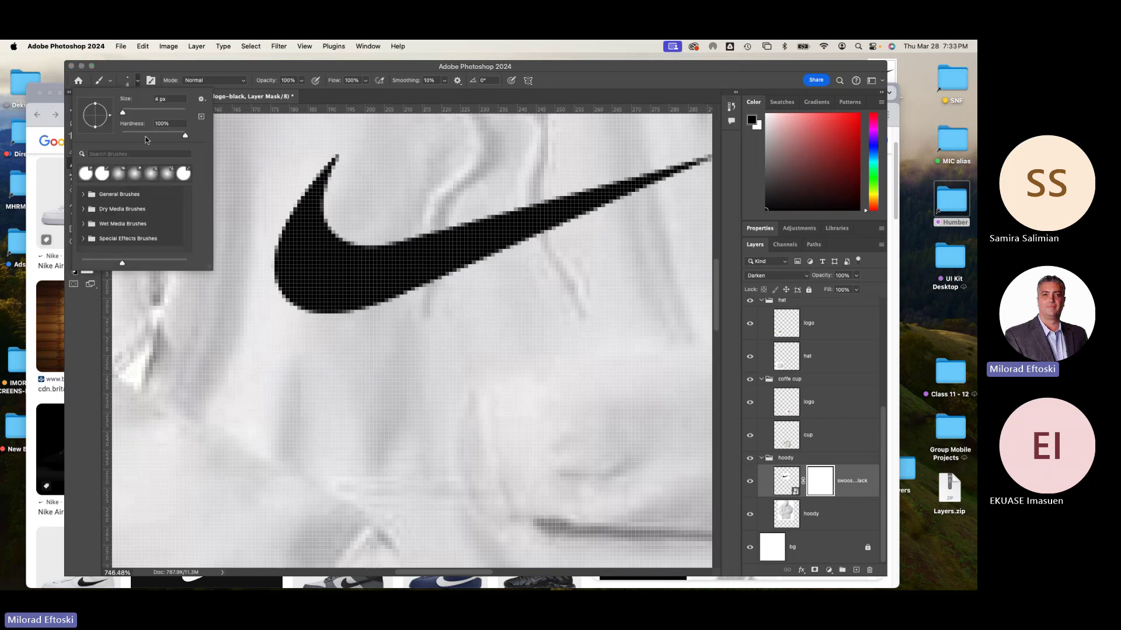
double_click(166, 98)
text(2)
key(Return)
Paint black on the mask wherever the drawstrings cross the swoosh
click(428, 229)
mouse_move(429, 229)
mouse_down()
mouse_move(427, 294)
mouse_move(428, 253)
mouse_up()
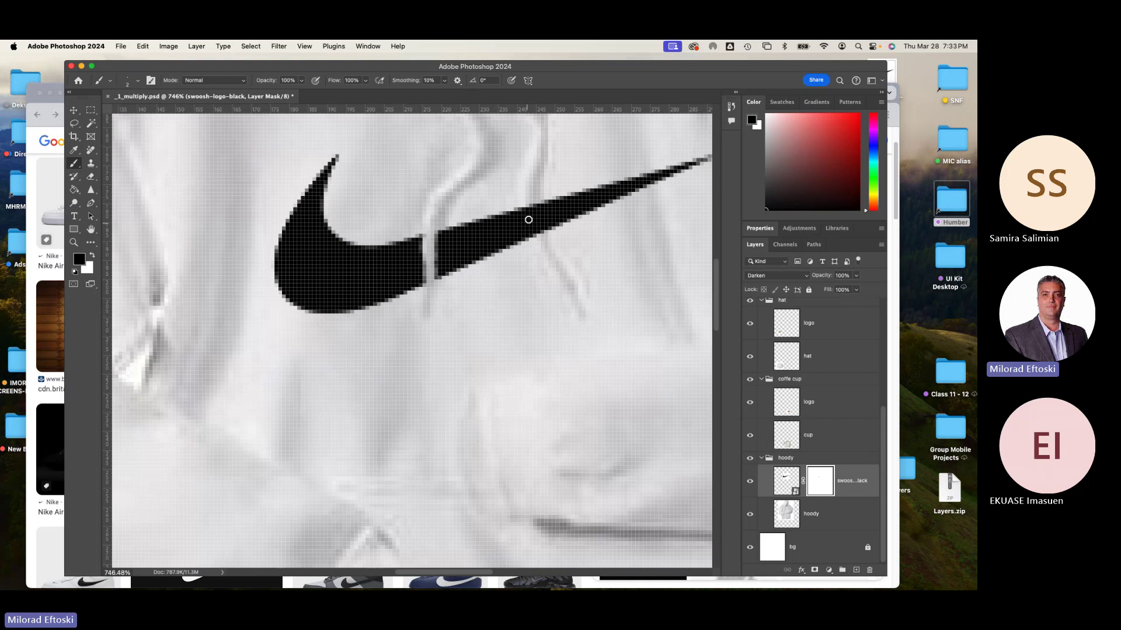
mouse_move(525, 206)
mouse_down()
mouse_move(538, 239)
mouse_move(538, 228)
mouse_up()
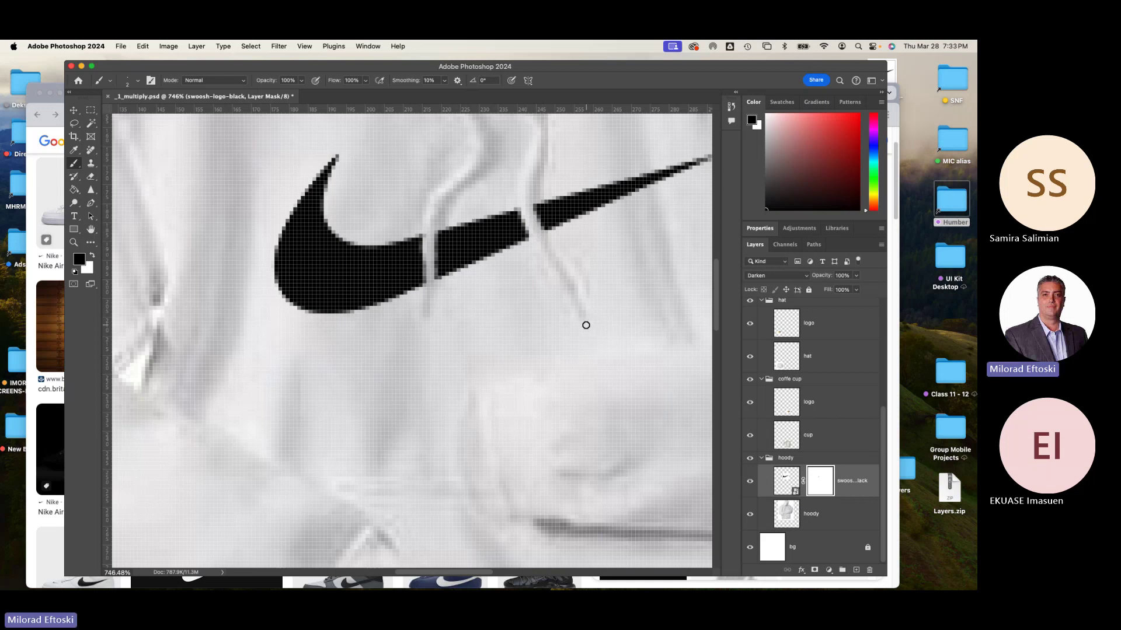
key(super+minus)
key(super+minus)
key(super+minus)
key(super+minus)
key(super+minus)
key(super+minus)
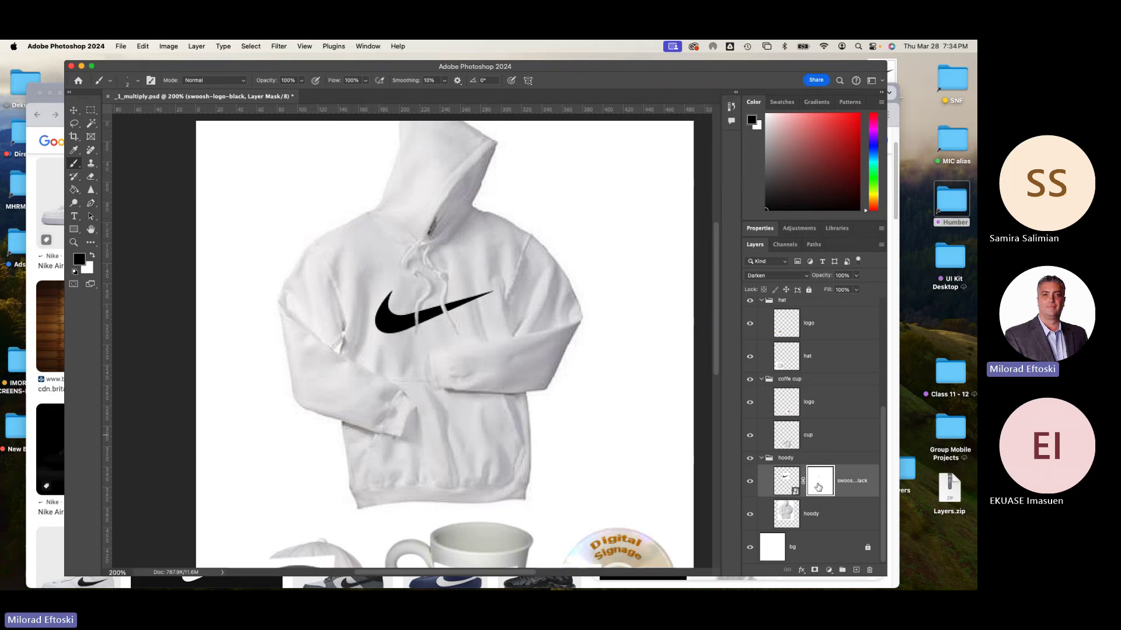
key(super+equal)
key(super+equal)
key(super+equal)
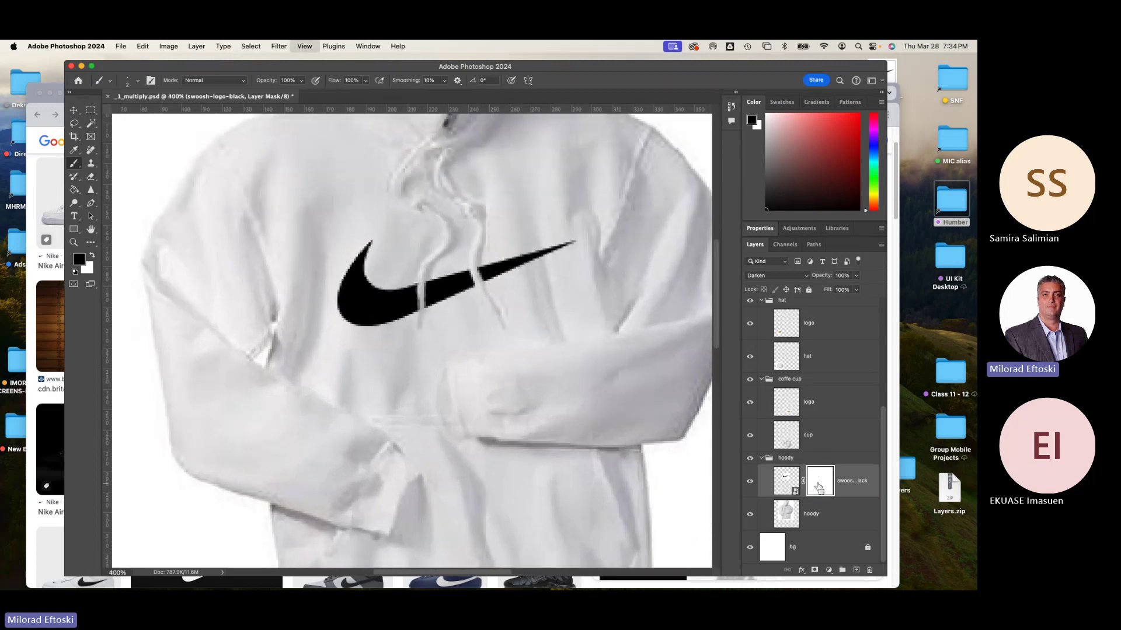
mouse_move(434, 280)
mouse_down()
mouse_move(449, 272)
mouse_move(373, 299)
mouse_move(400, 301)
mouse_up()
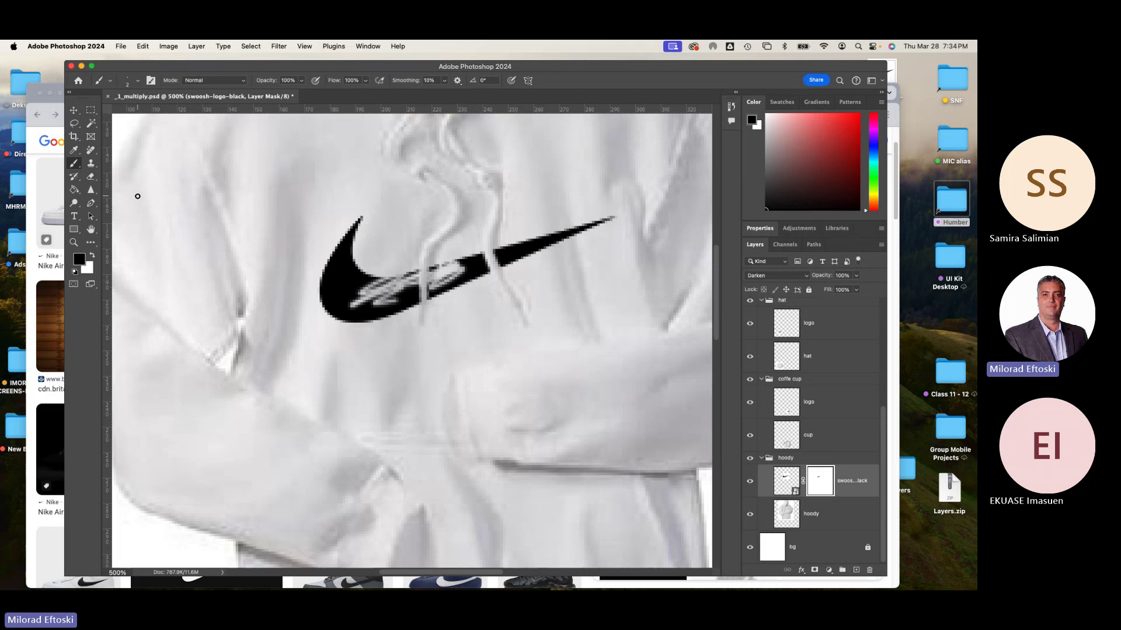
Paint white to restore the swoosh near its left end, with the brush enlarged to 5 px
key(x)
key(x)
key(x)
key(x)
key(x)
mouse_move(362, 298)
mouse_down()
mouse_move(414, 275)
mouse_move(413, 287)
mouse_move(444, 286)
mouse_move(463, 265)
mouse_move(429, 268)
mouse_move(427, 315)
mouse_up()
key(bracketright)
key(bracketright)
key(bracketright)
key(x)
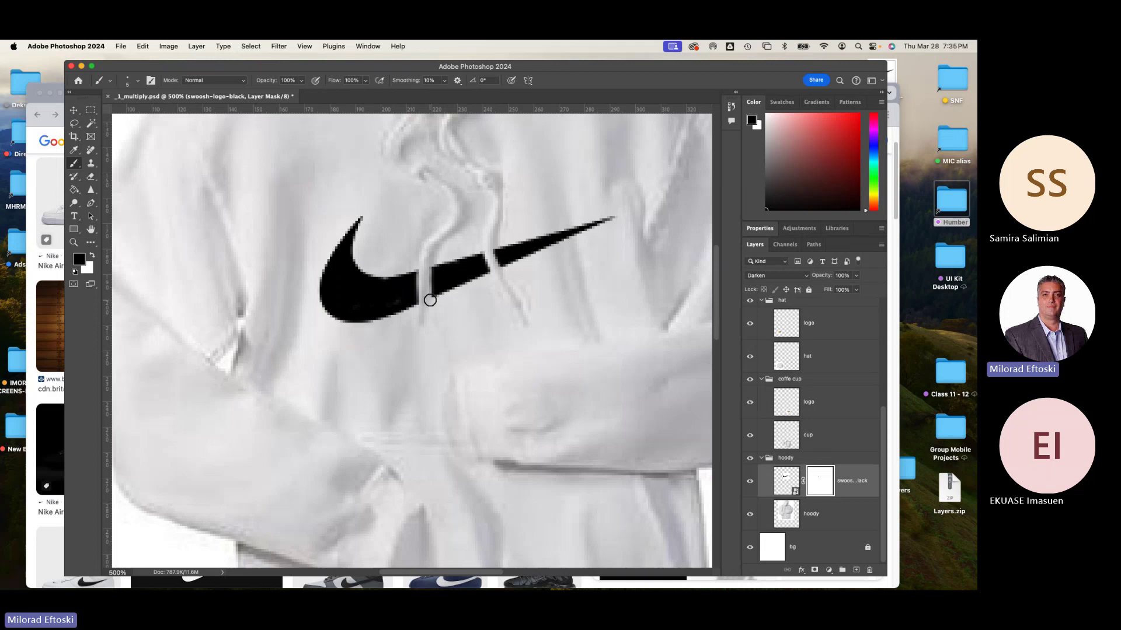
key(super+minus)
key(super+minus)
key(super+minus)
scroll(320, 221, down, 5)
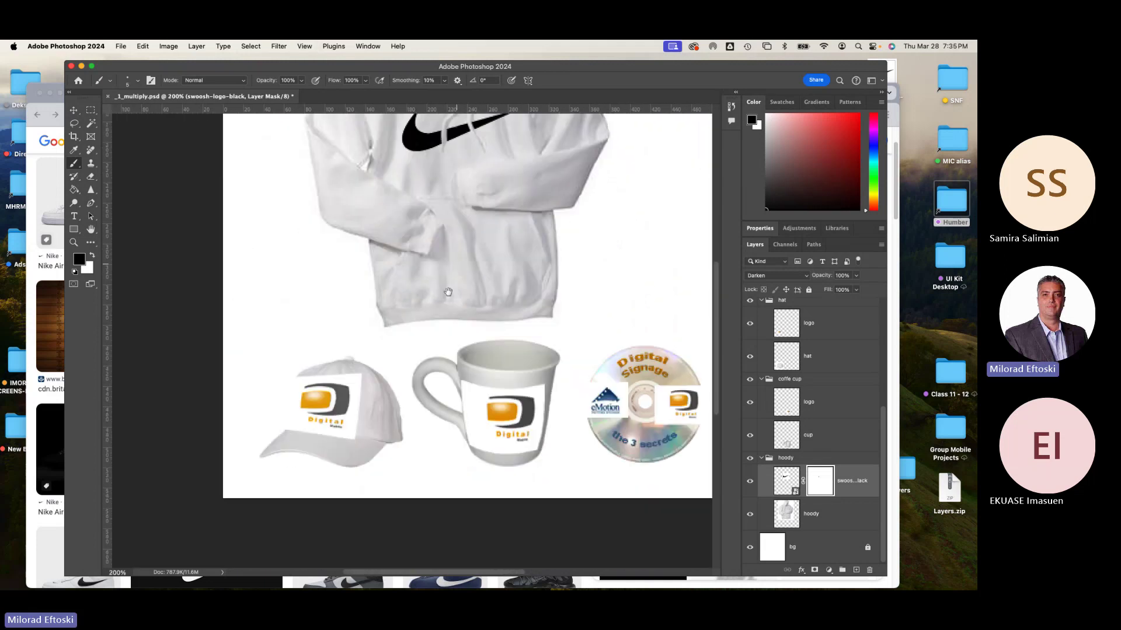
Select the hat, mug and CD logo layers and set their blend mode to Multiply
click(73, 110)
click(327, 334)
shift+click(506, 359)
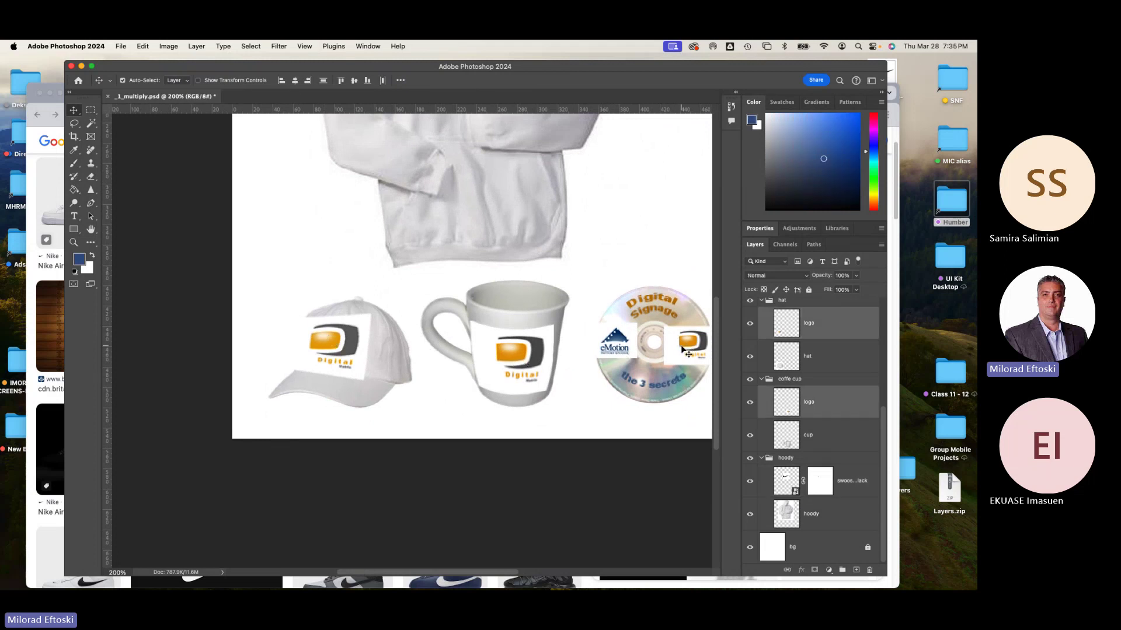
mouse_move(677, 350)
mouse_down()
mouse_move(661, 325)
mouse_move(677, 352)
mouse_up()
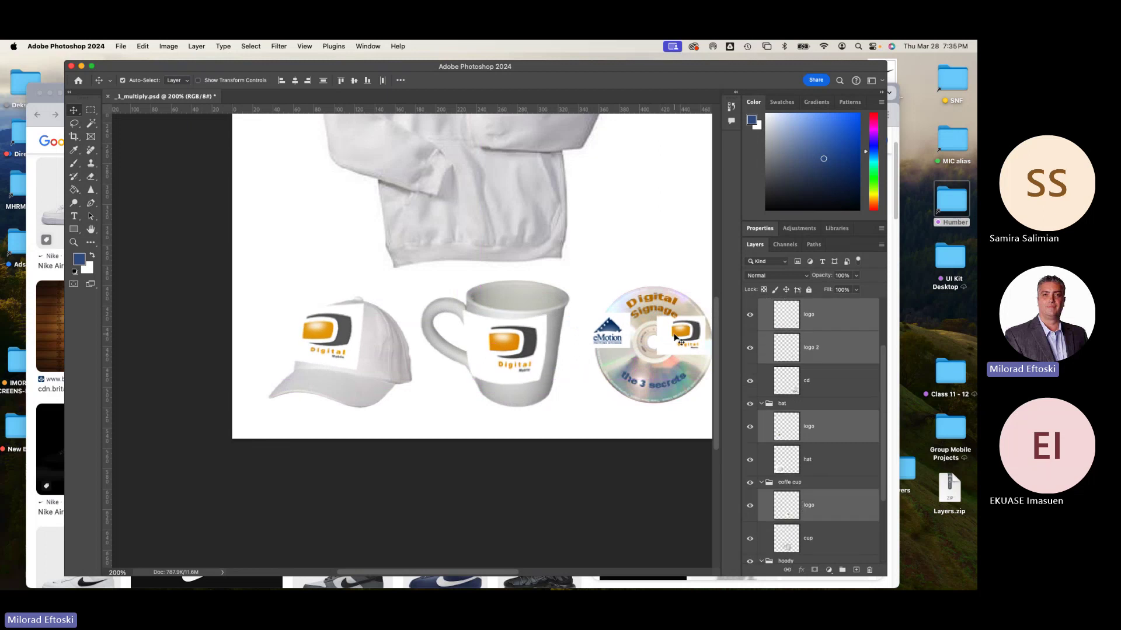
click(795, 279)
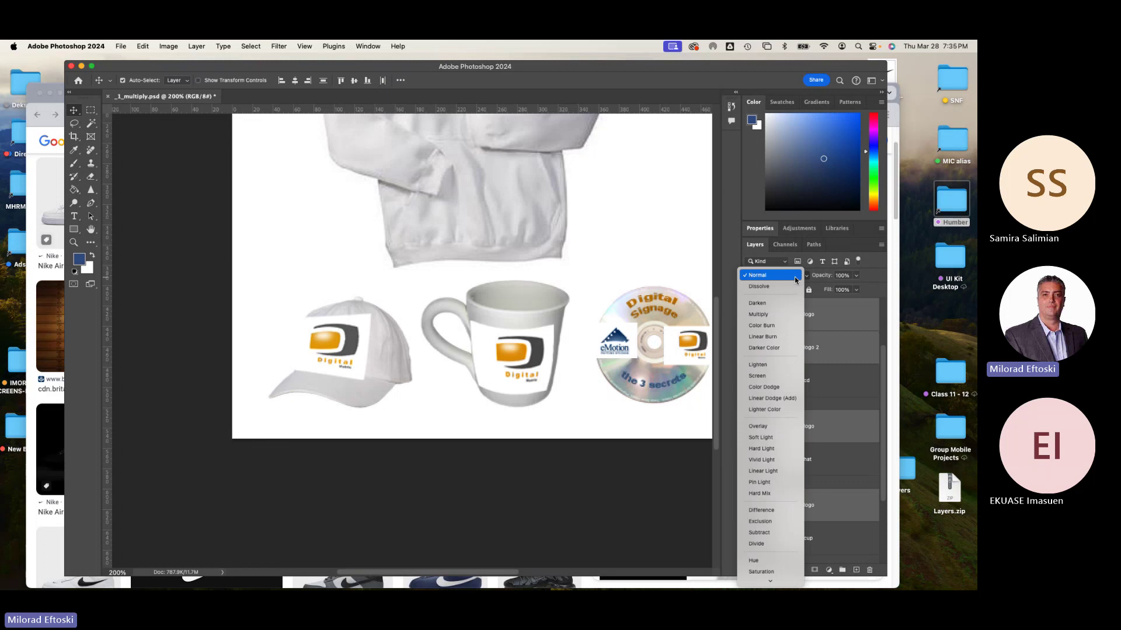
click(779, 314)
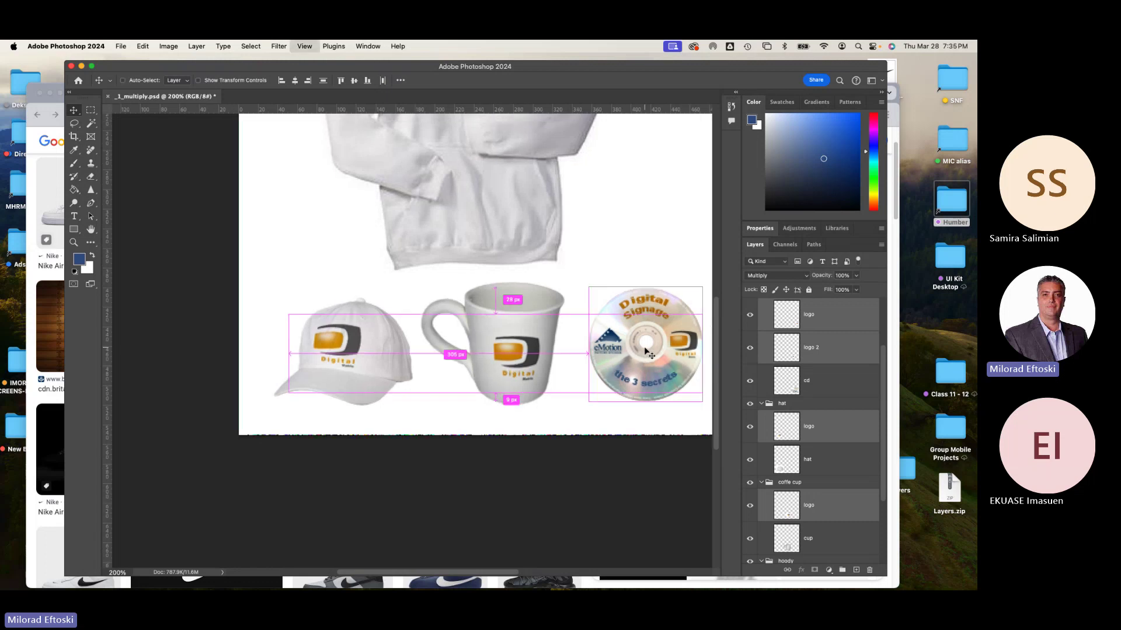
key(super+minus)
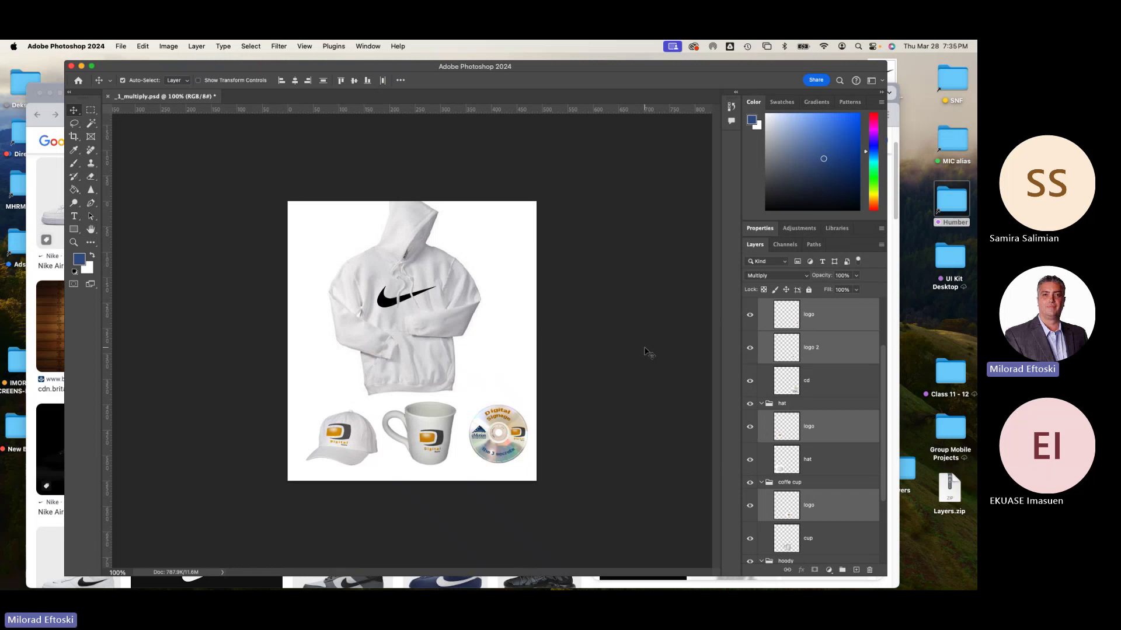
Save and close _1_multiply.psd, close the nike image tab and minimize Chrome
click(108, 97)
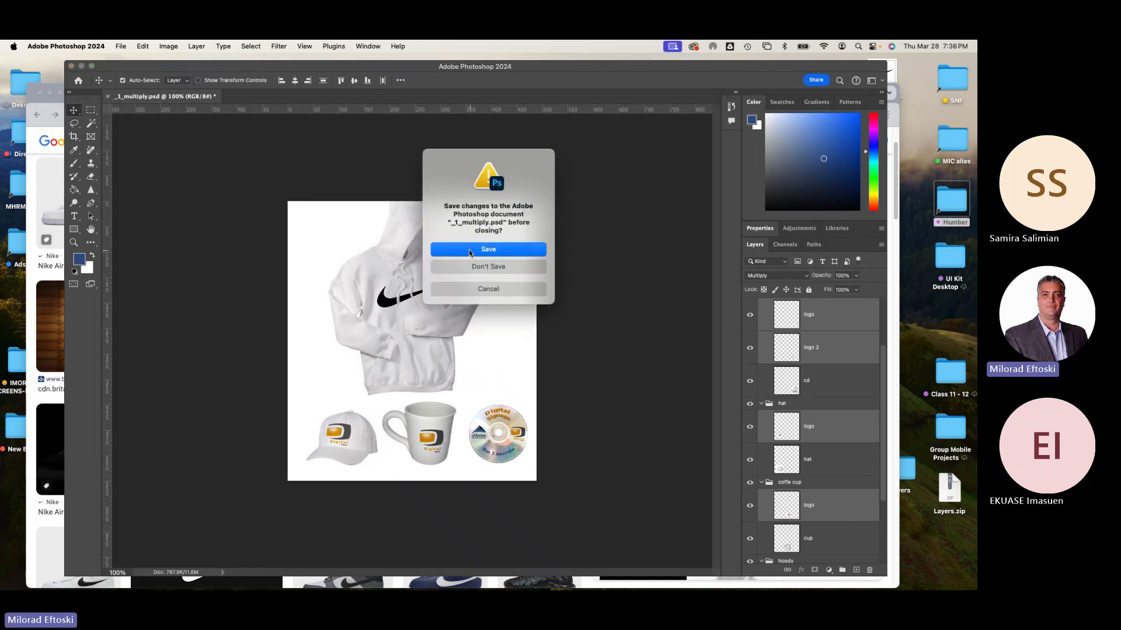
click(468, 250)
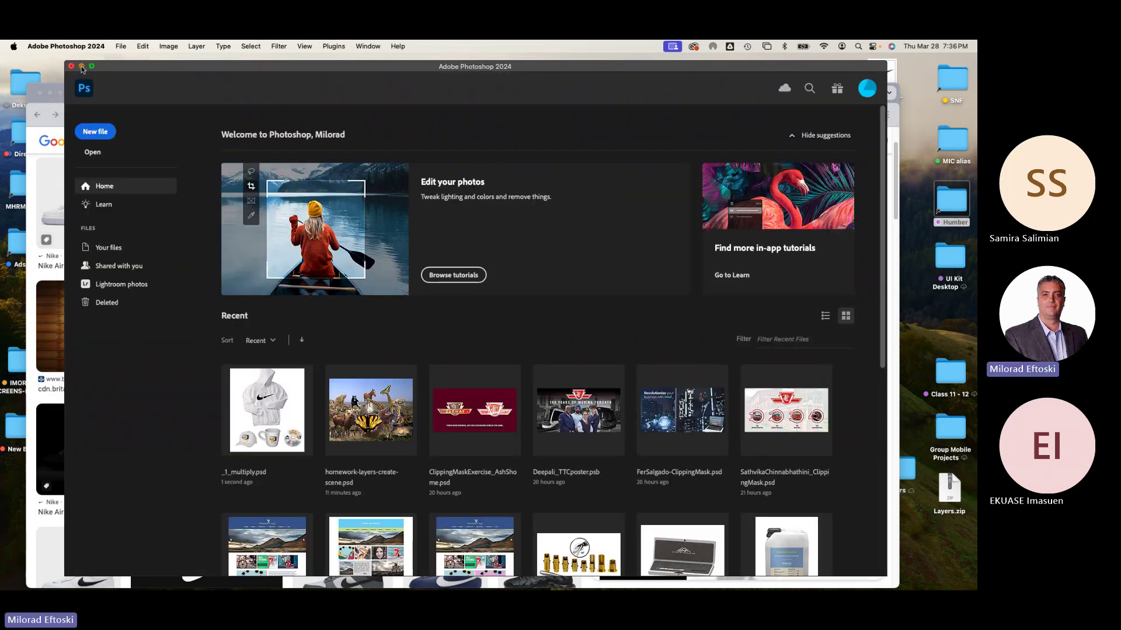
click(50, 102)
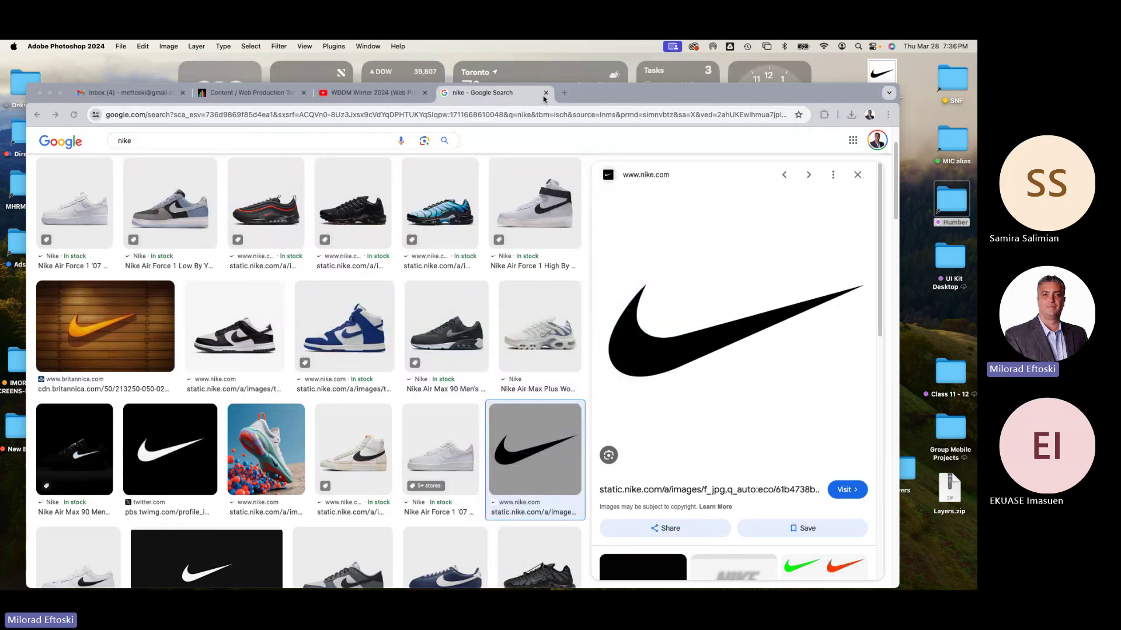
click(545, 92)
click(50, 93)
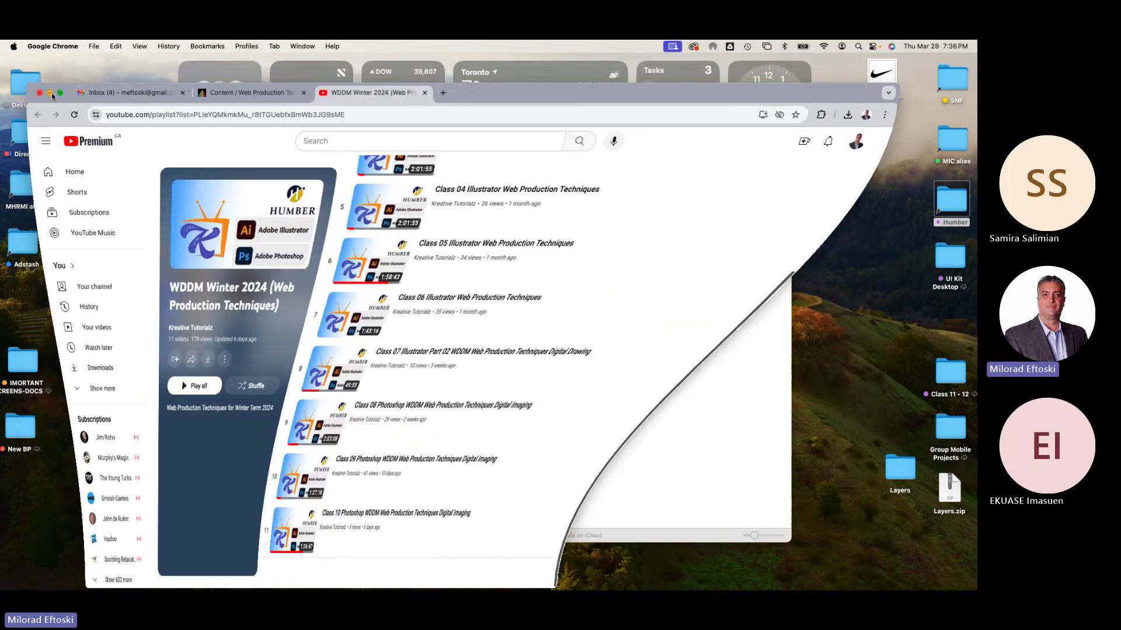
Open _2_screen.psd in Photoshop and select cc-layer-blendmodes.pdf back in Finder
click(386, 263)
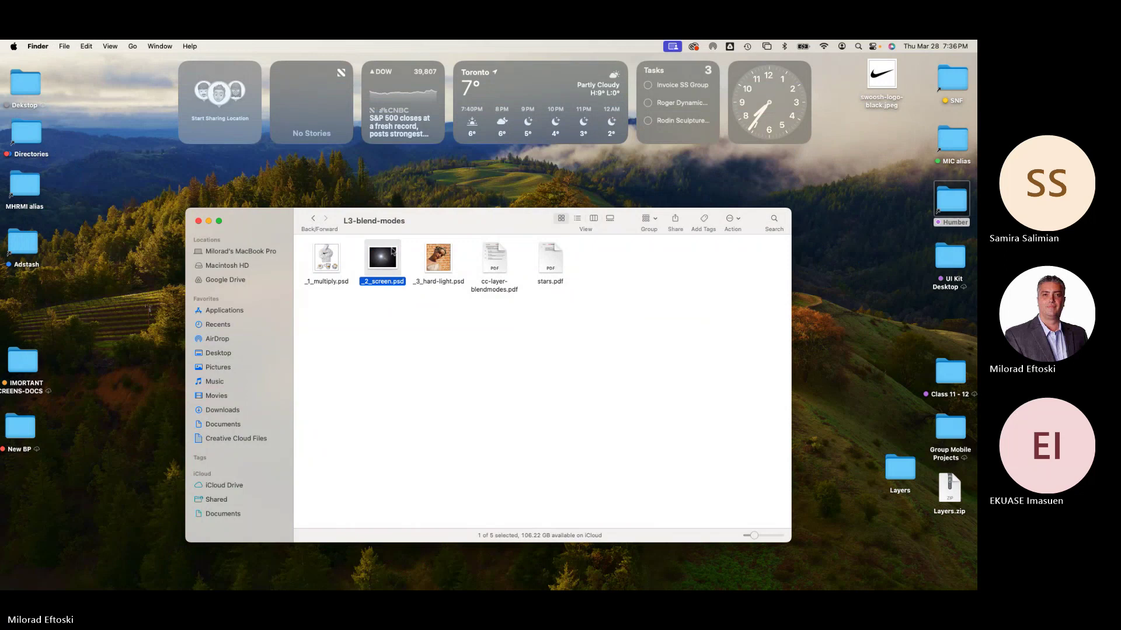
double_click(386, 263)
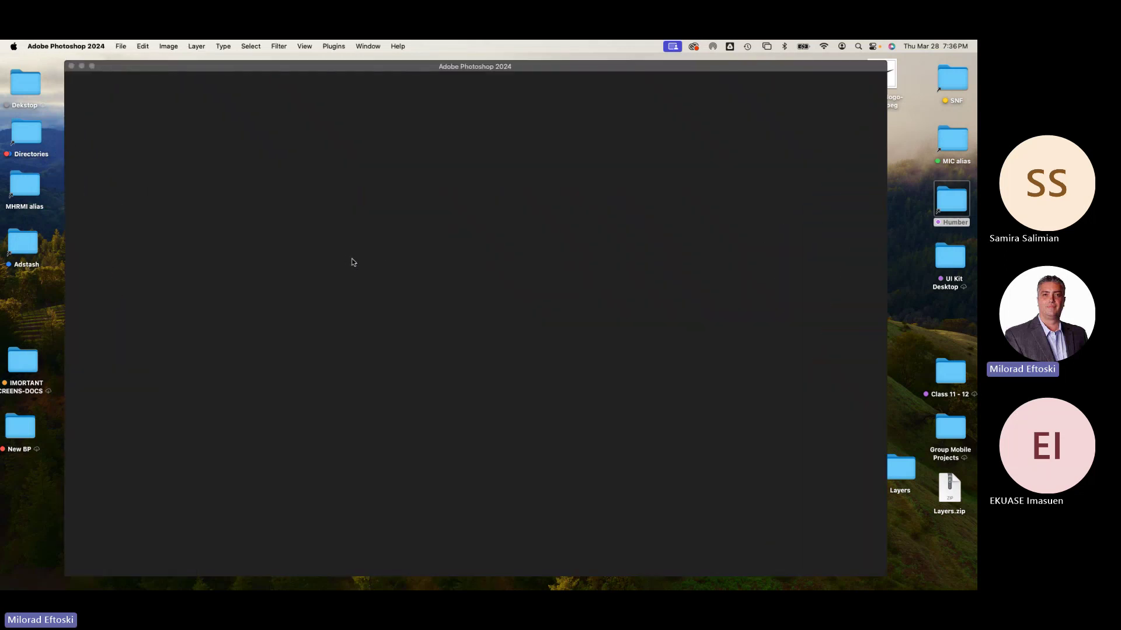
key(super+Tab)
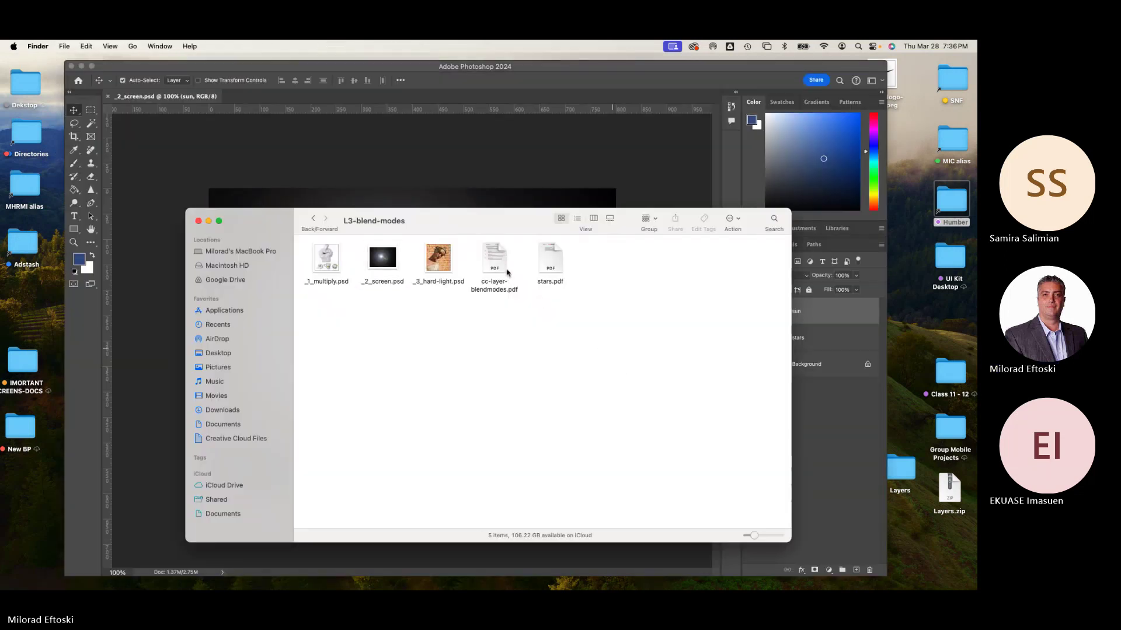
click(495, 289)
Read cc-layer-blendmodes.pdf in Quick Look, highlighting the Multiply, Screen and Hard Light steps
key(space)
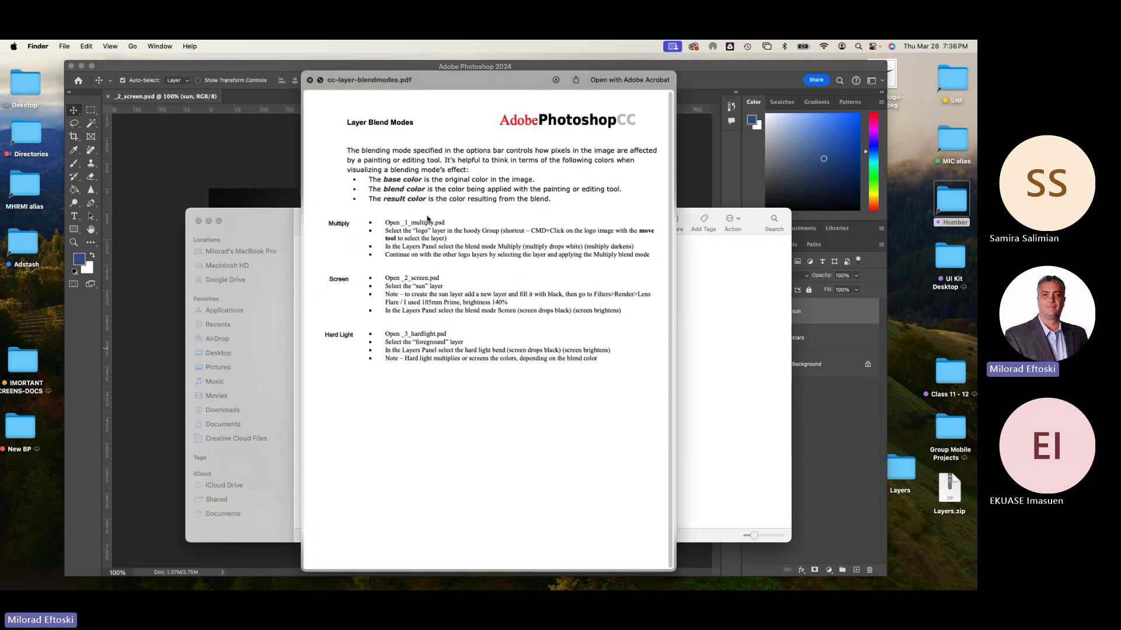
drag(387, 222, 456, 255)
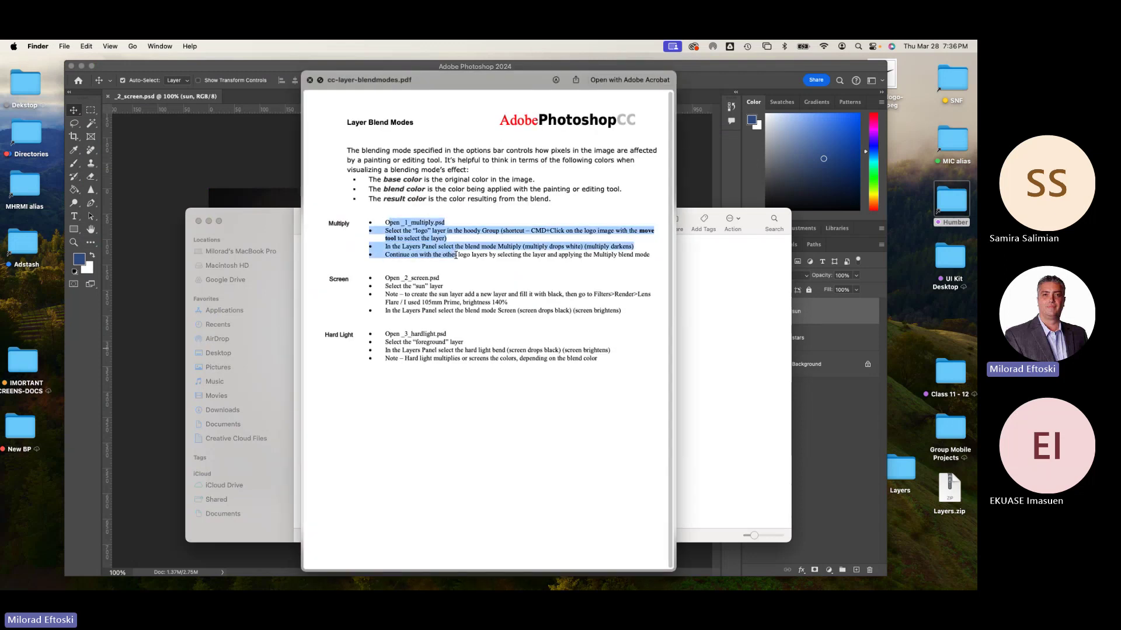
drag(386, 279, 442, 310)
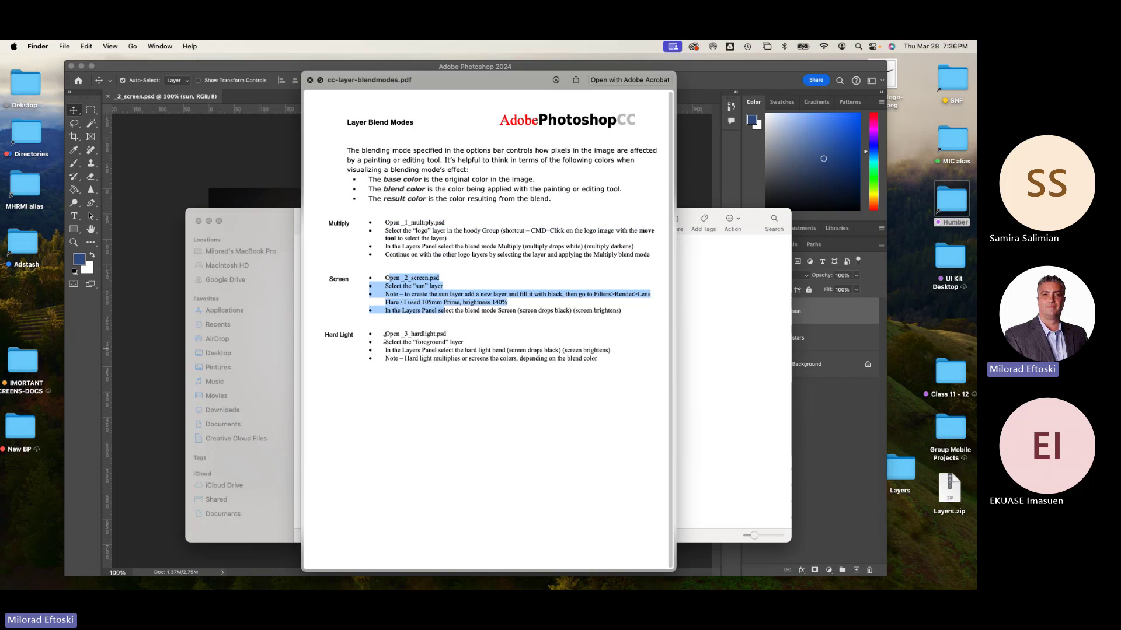
drag(390, 335, 433, 368)
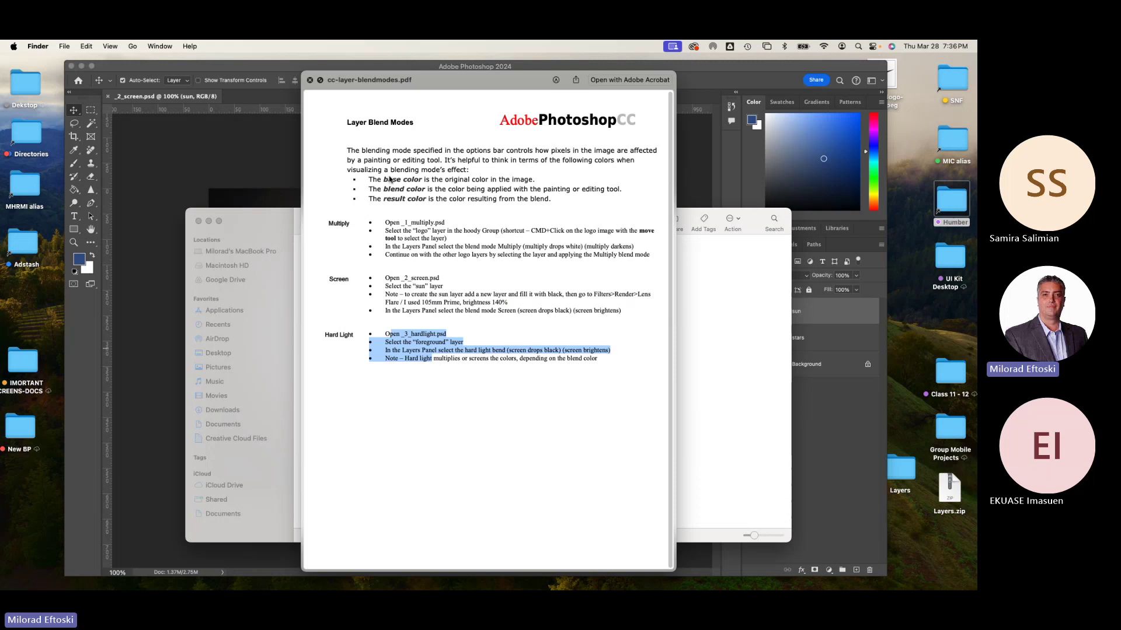
drag(388, 180, 444, 202)
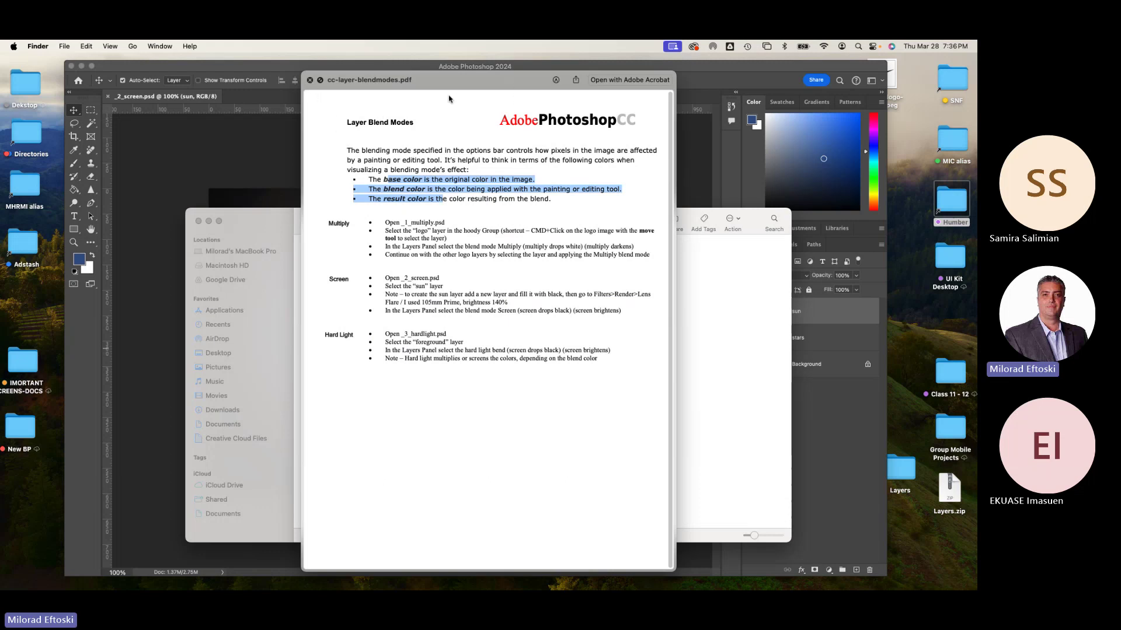
click(452, 241)
drag(412, 83, 472, 92)
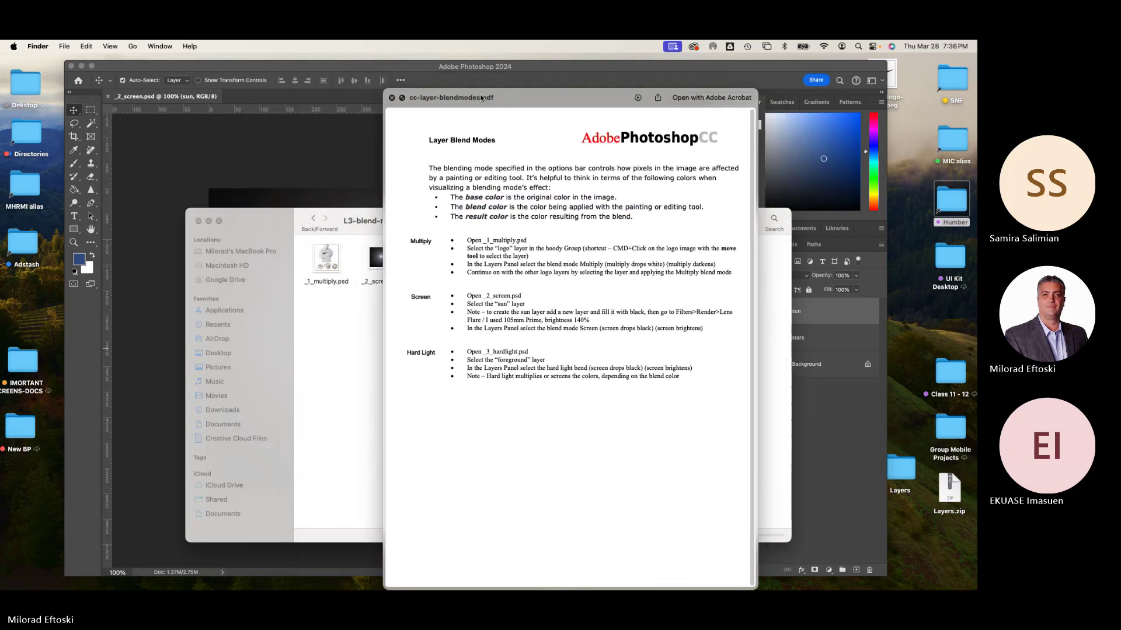
key(space)
Preview the stars.pdf notes, then select _2_screen.psd
click(518, 372)
click(549, 266)
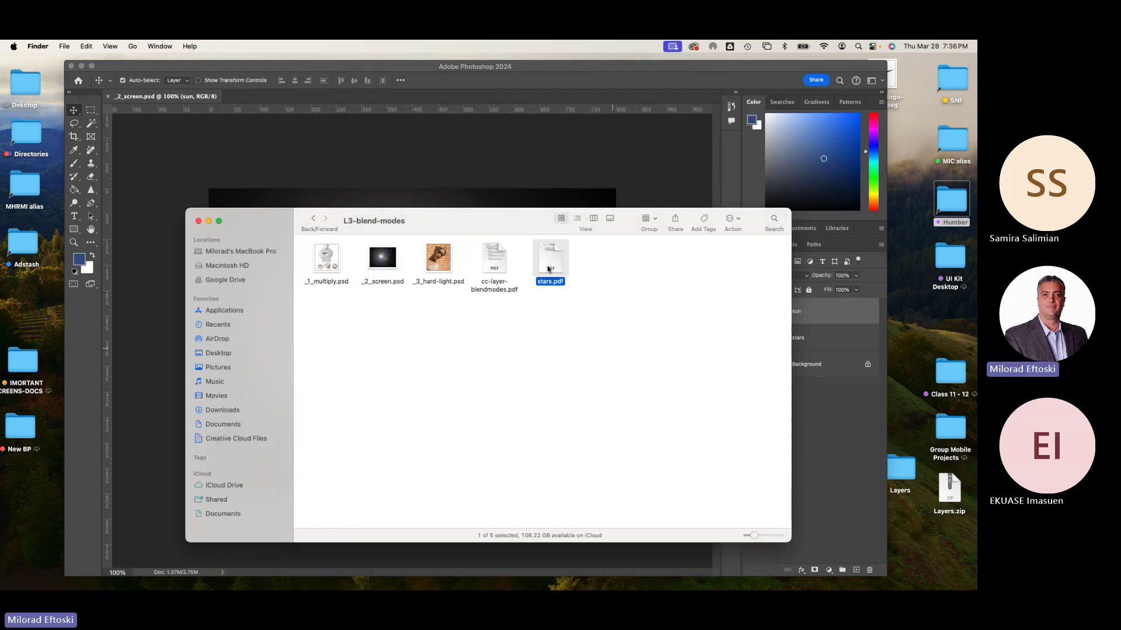
key(space)
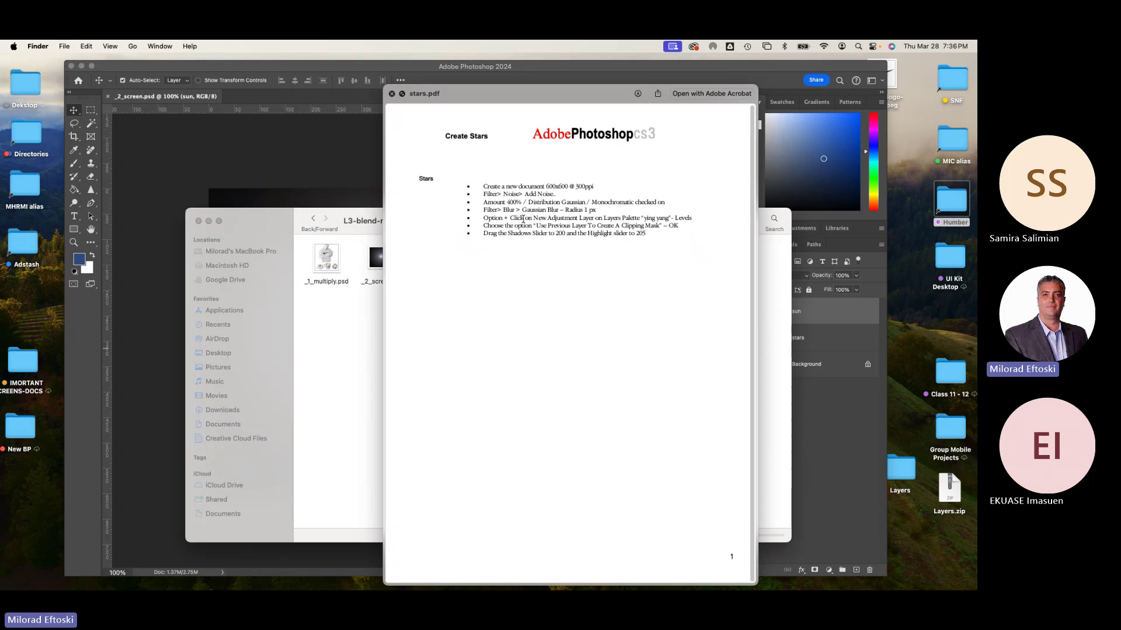
key(space)
click(510, 370)
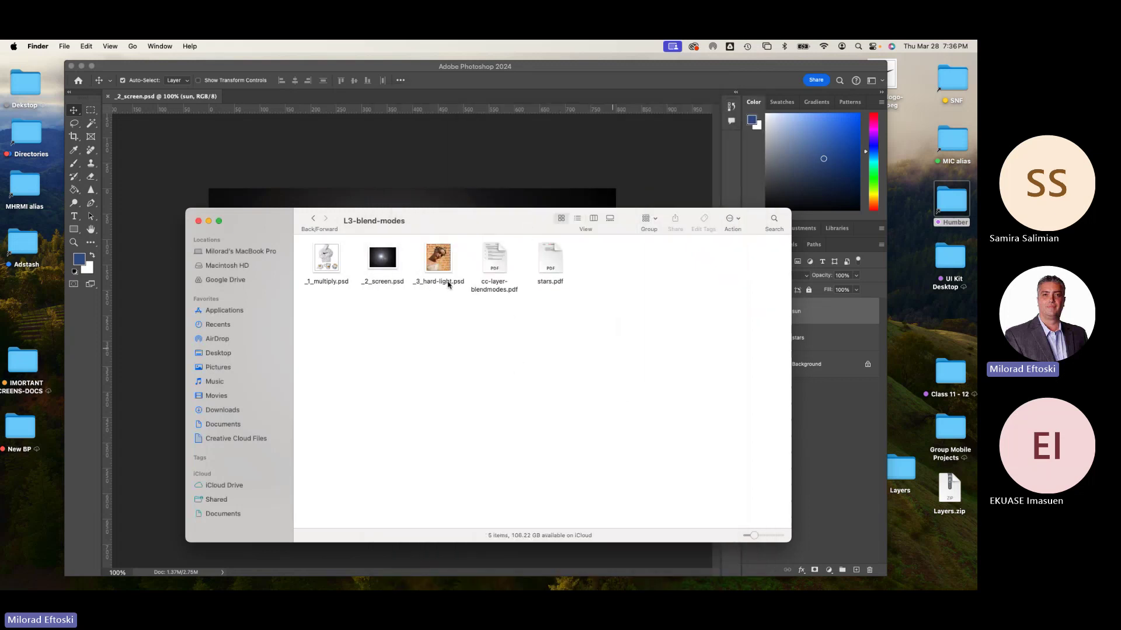
click(381, 260)
Open _2_screen.psd and toggle the sun layer on and off to compare with the stars
double_click(381, 260)
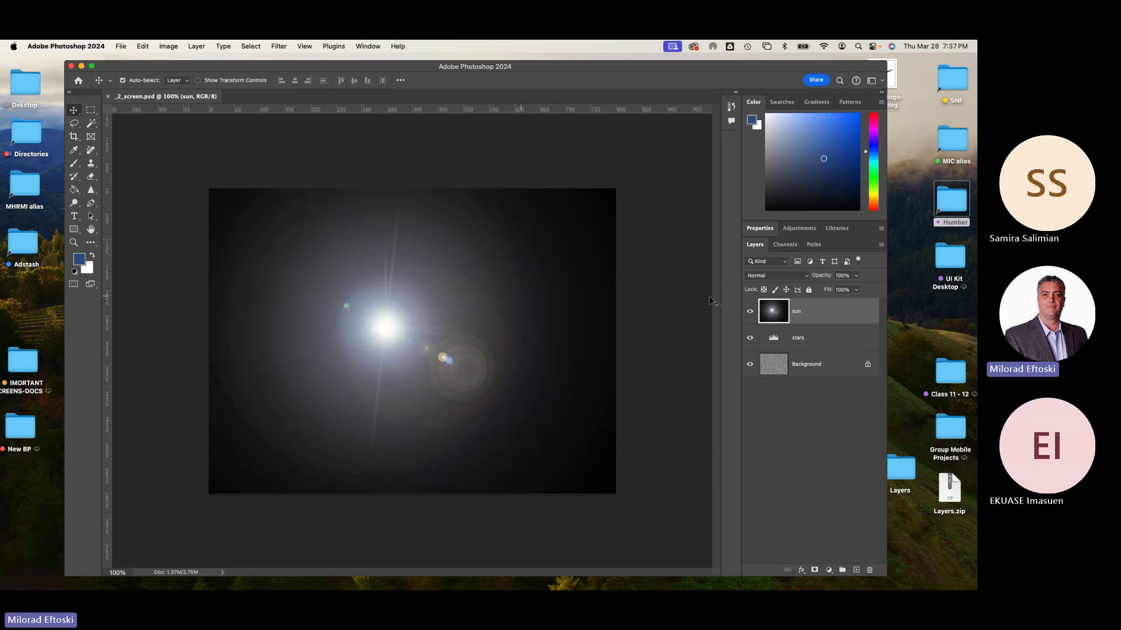
click(749, 312)
double_click(749, 312)
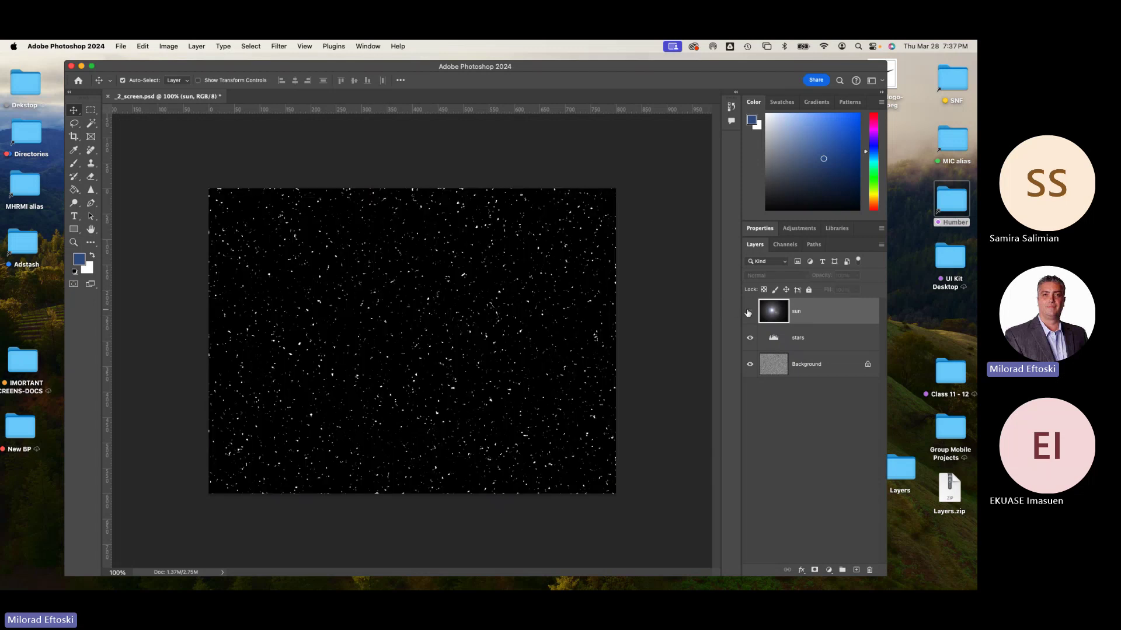
click(749, 312)
click(749, 312)
click(749, 312)
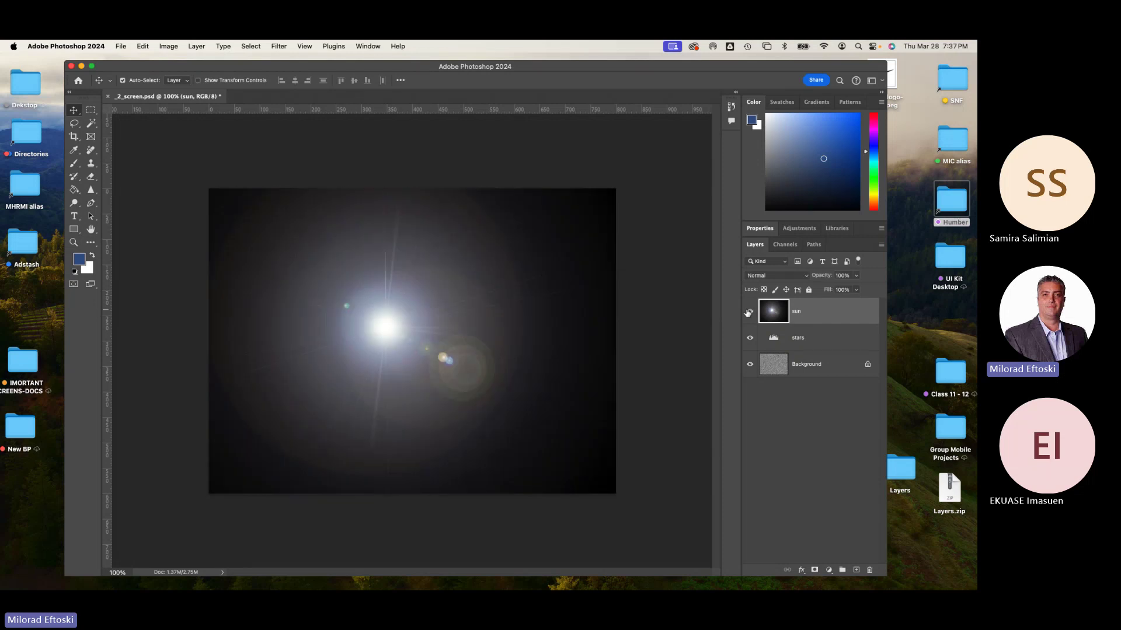
click(749, 311)
click(749, 312)
click(750, 311)
click(750, 311)
Set the sun layer's blend mode to Screen and close the document
click(781, 275)
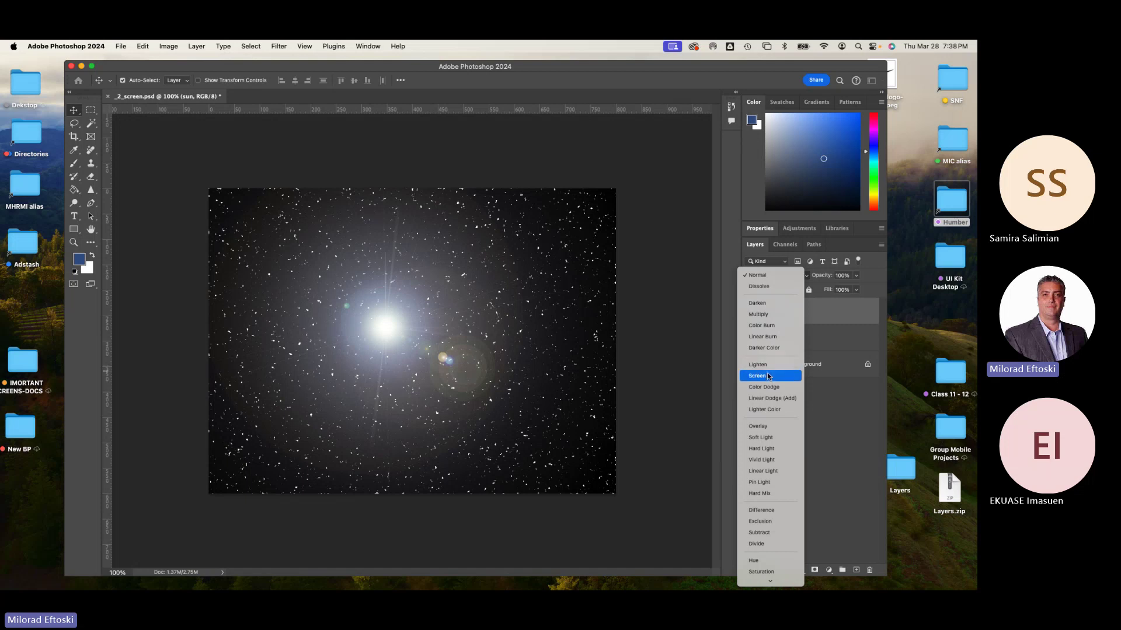
click(768, 376)
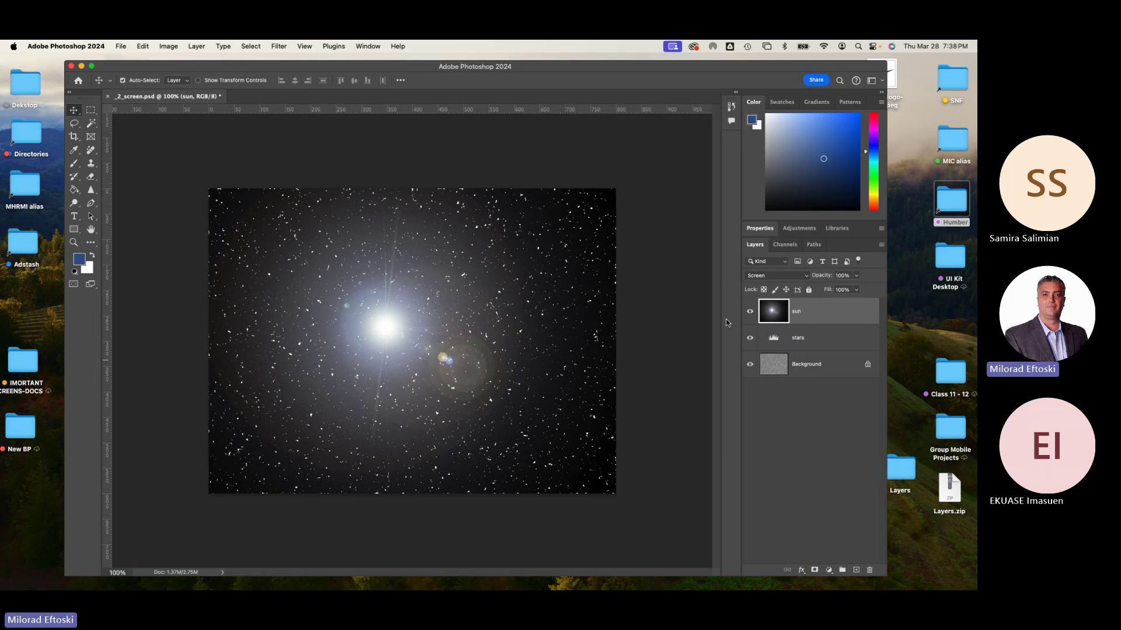
click(108, 97)
Discard changes to _2_screen.psd and open _3_hard-light.psd
click(467, 261)
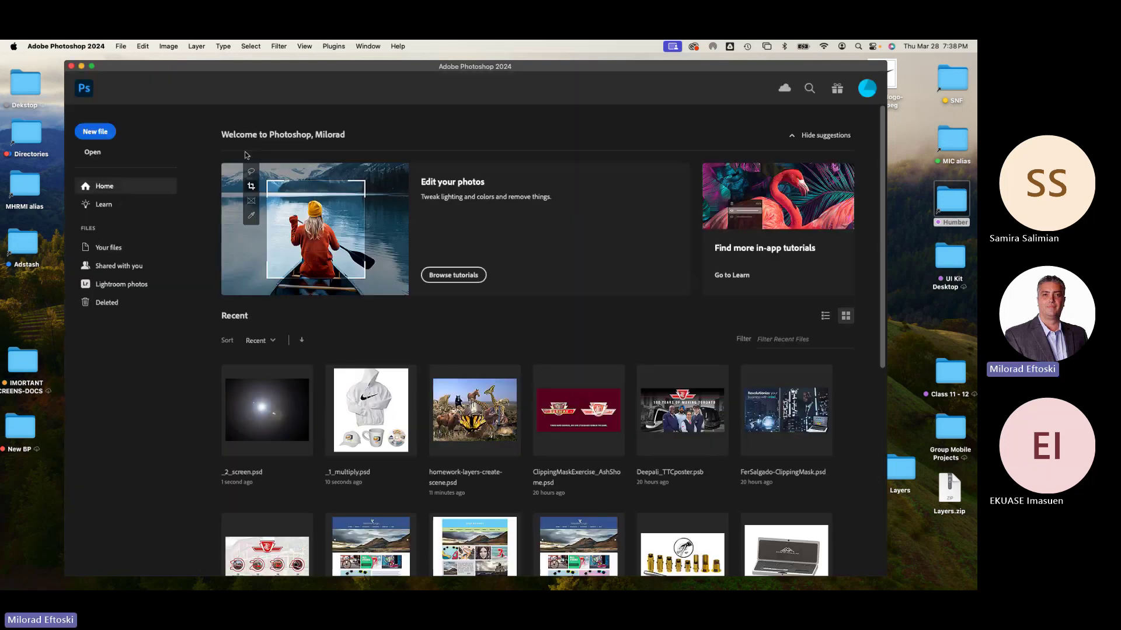
click(81, 67)
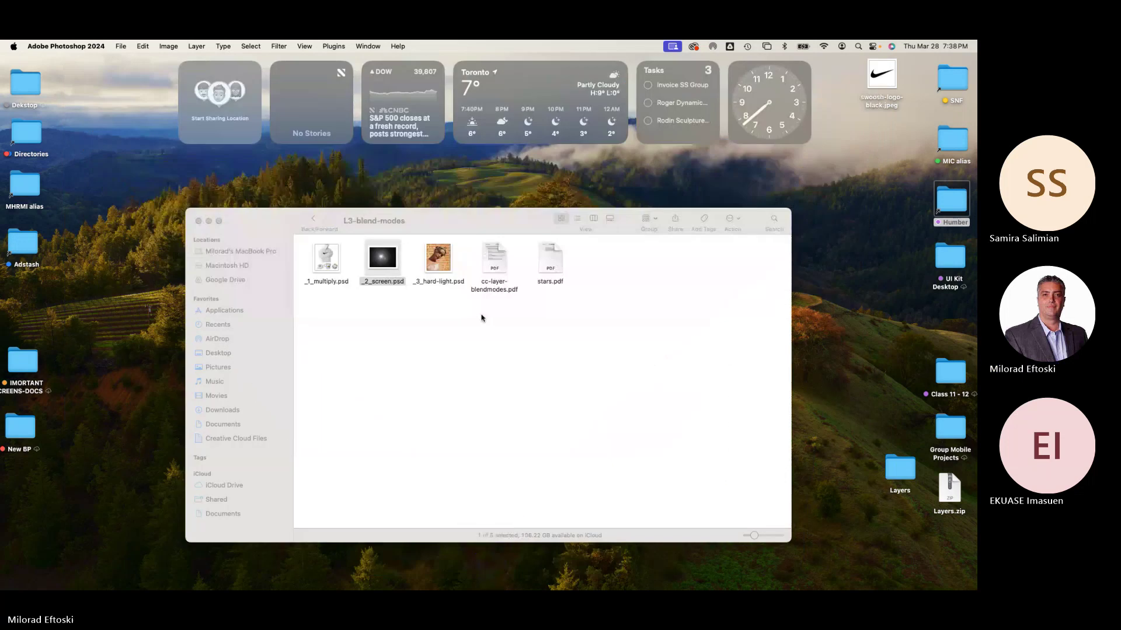
click(437, 261)
double_click(437, 259)
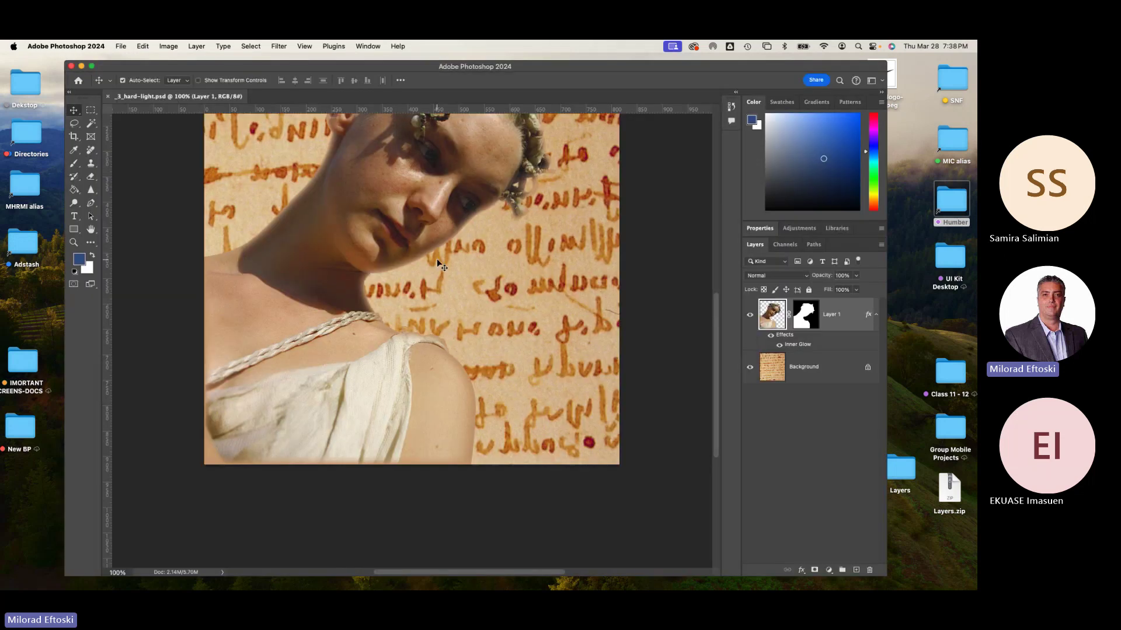
key(super+minus)
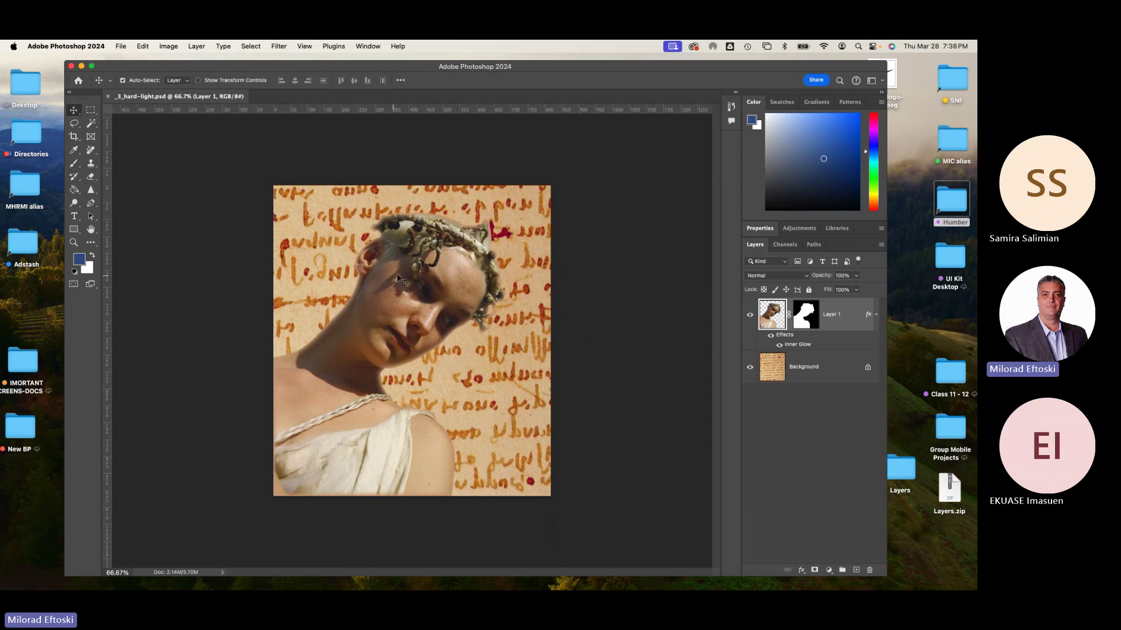
Compare with the woman layer hidden and shown, then set it to Hard Light
click(748, 316)
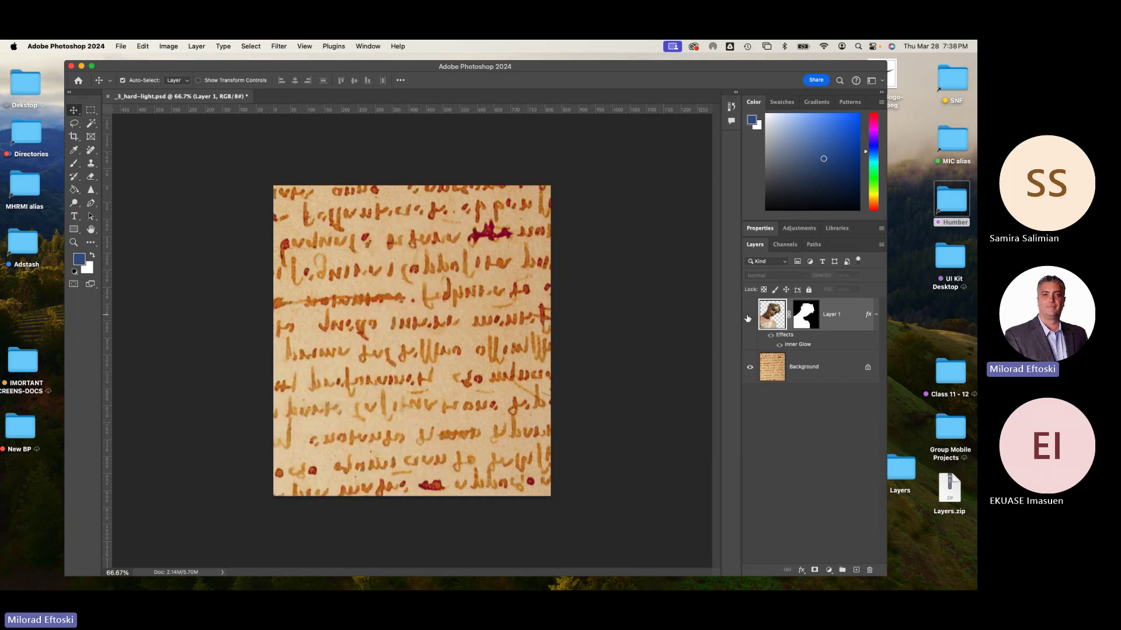
click(748, 317)
click(748, 317)
click(748, 316)
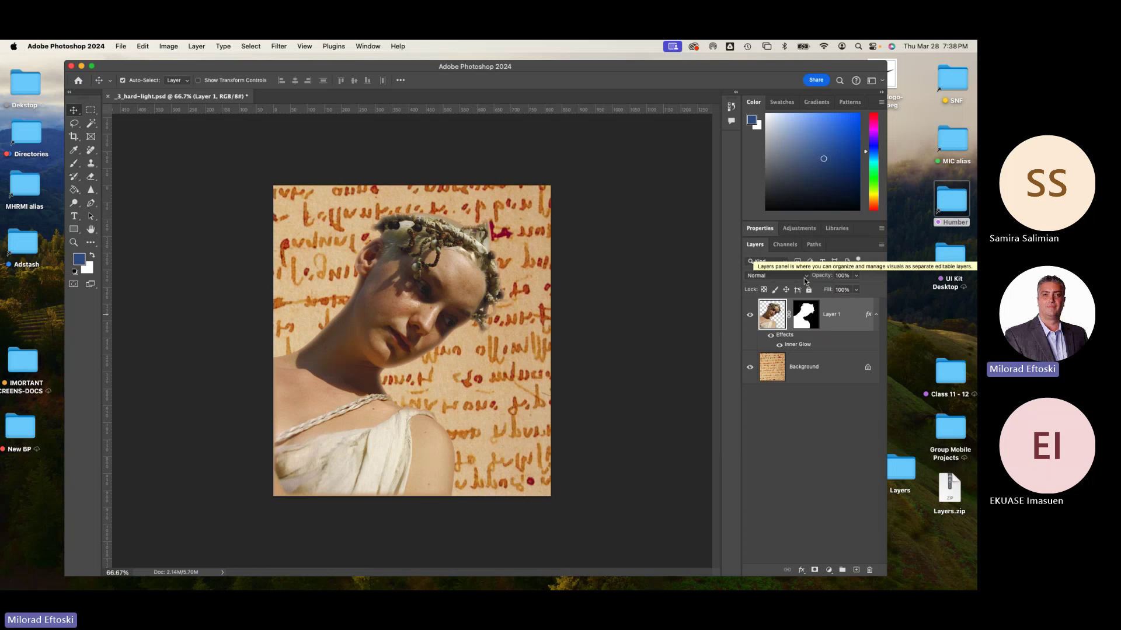
click(786, 277)
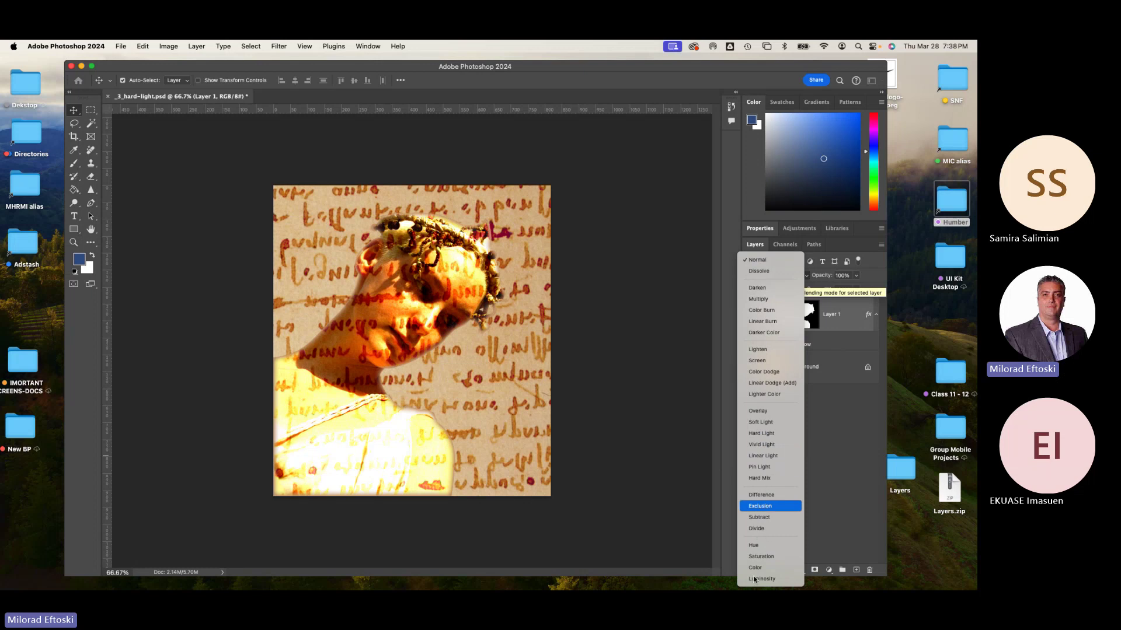
click(766, 435)
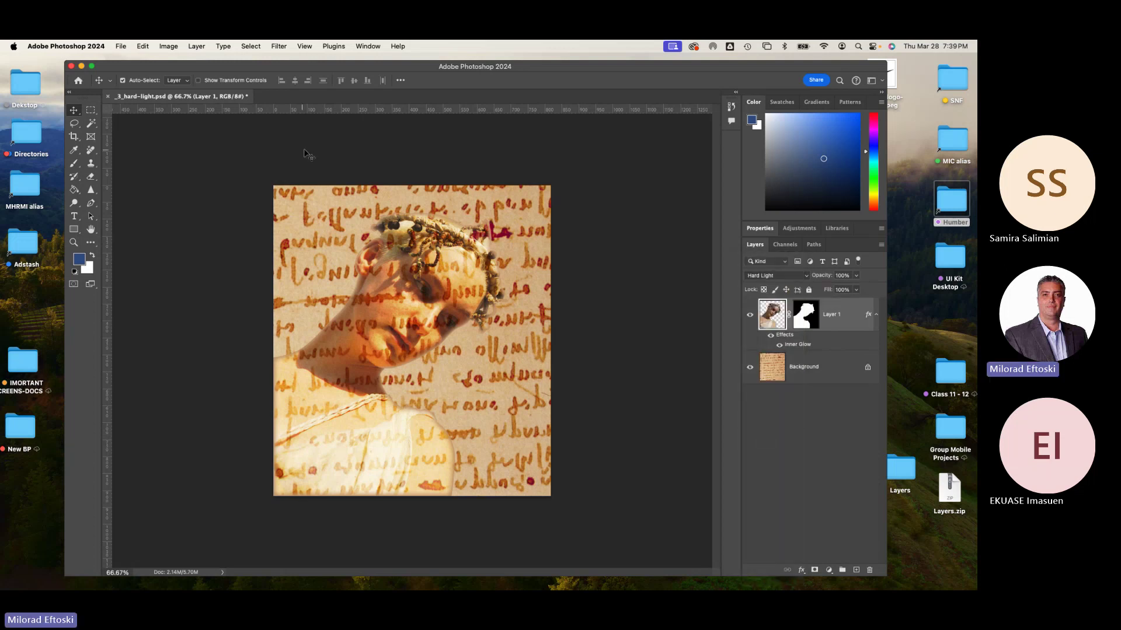
Close _3_hard-light.psd without saving and hide Photoshop
click(108, 97)
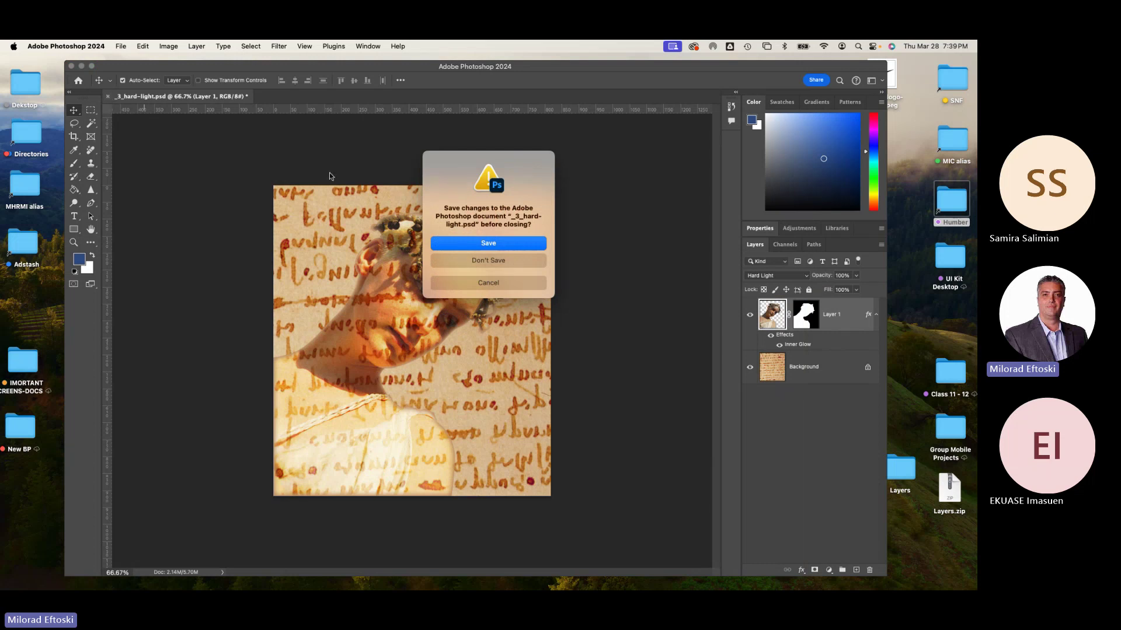
click(460, 262)
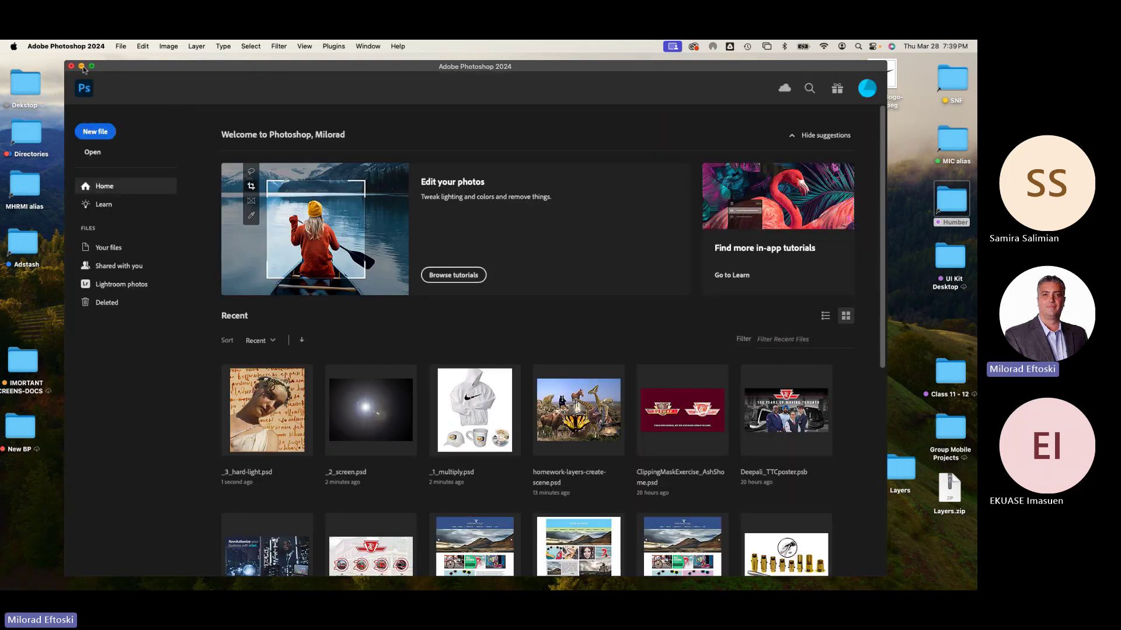
key(super+h)
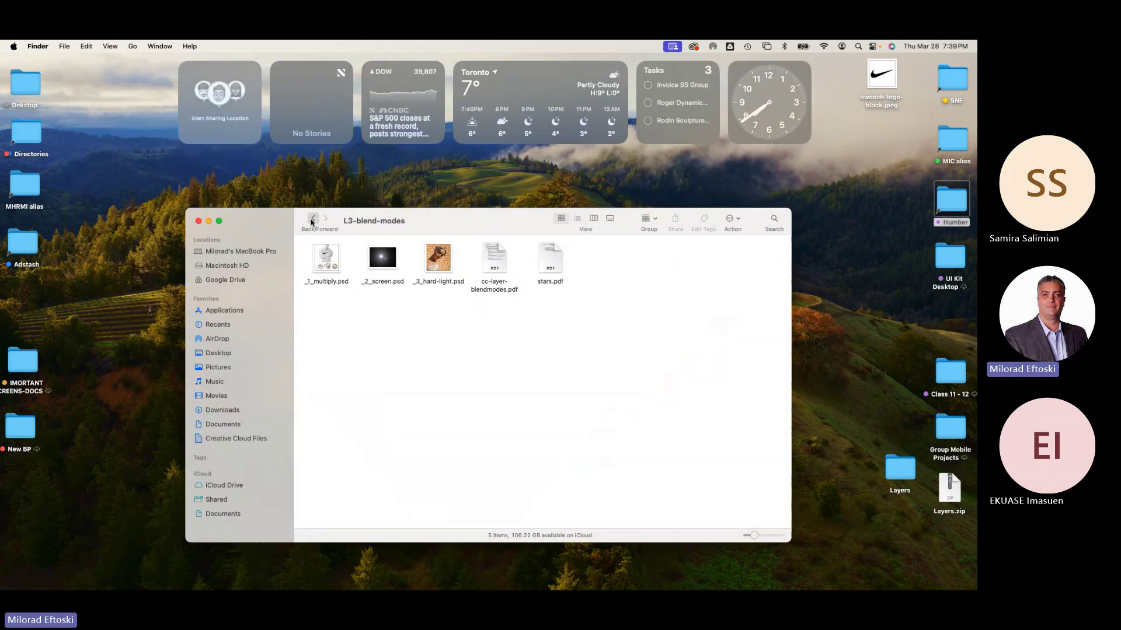
Go back to the Layers folder and open the L4-effects folder
click(313, 219)
double_click(544, 259)
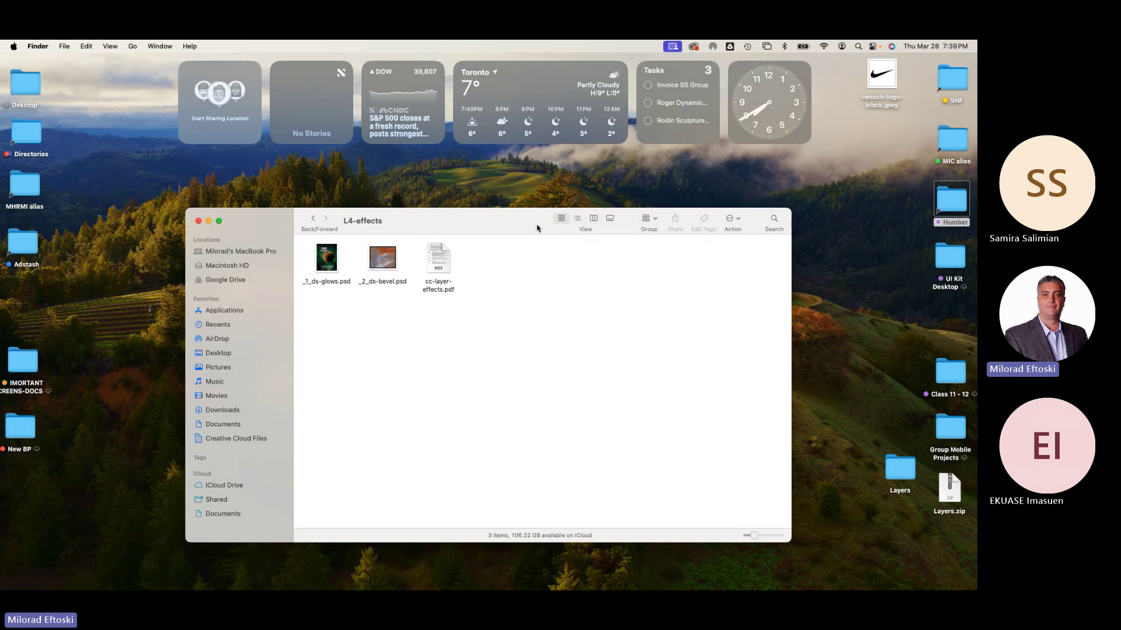
drag(514, 224, 537, 210)
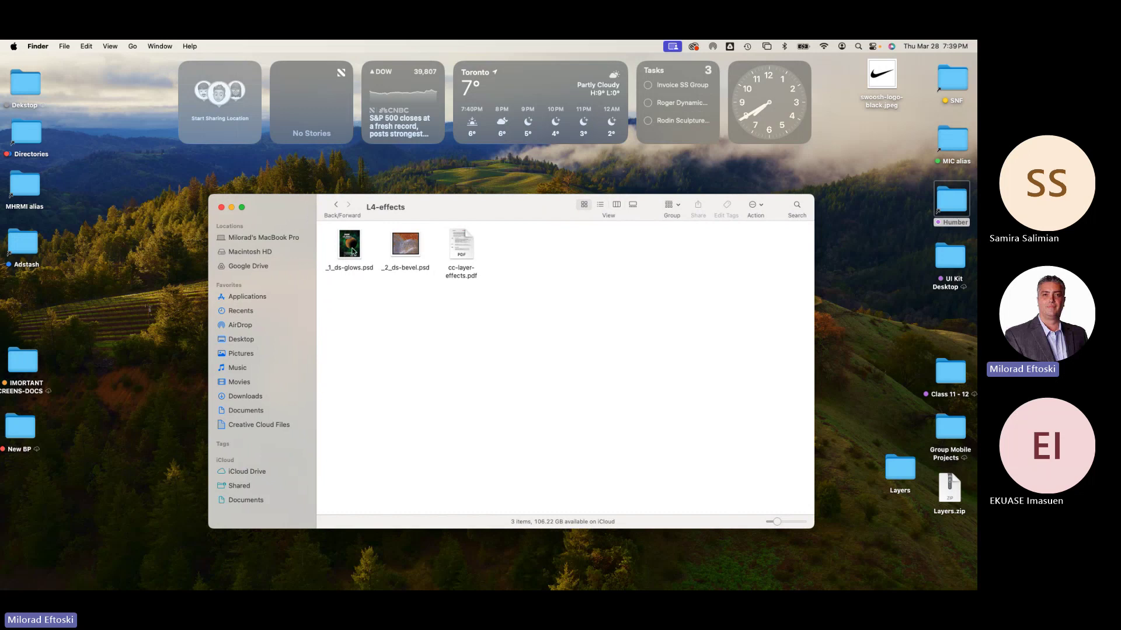
Preview the cc-layer-effects.pdf instruction sheet, then select _1_ds-glows.psd
click(465, 253)
key(space)
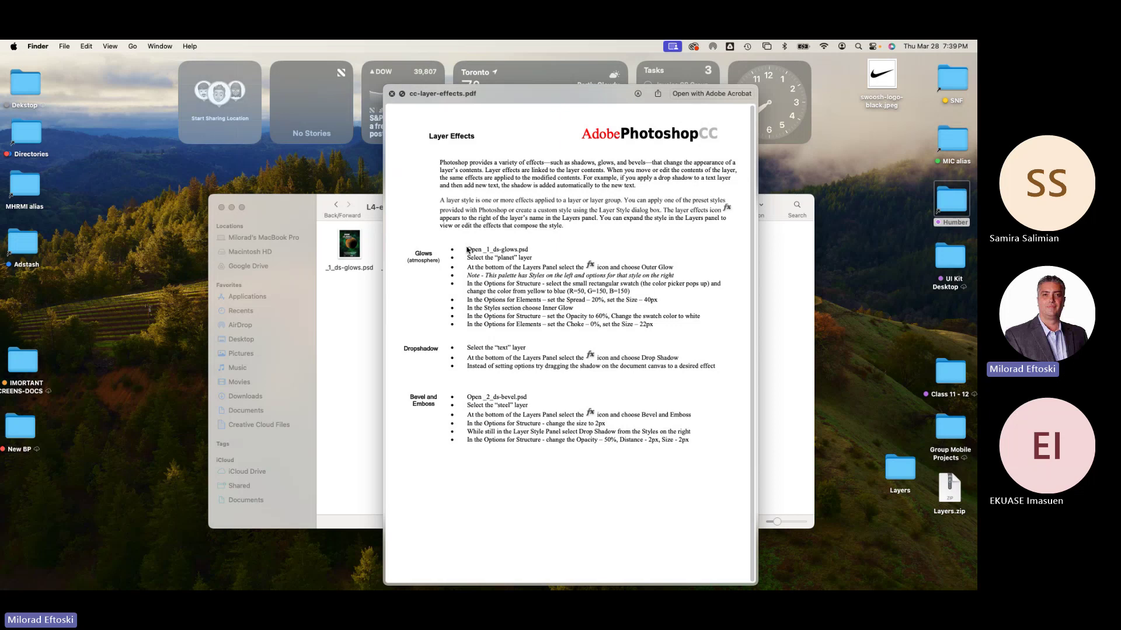
key(space)
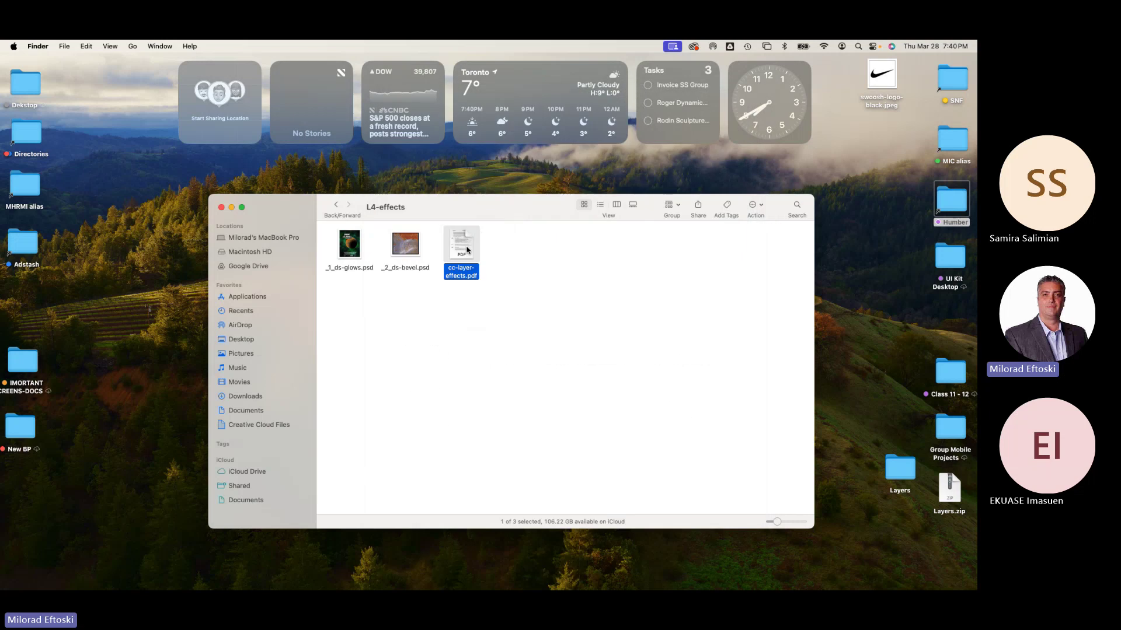
click(538, 302)
click(347, 247)
Open _1_ds-glows.psd and toggle the text DROP SHADOW layer to inspect the poster title
double_click(348, 246)
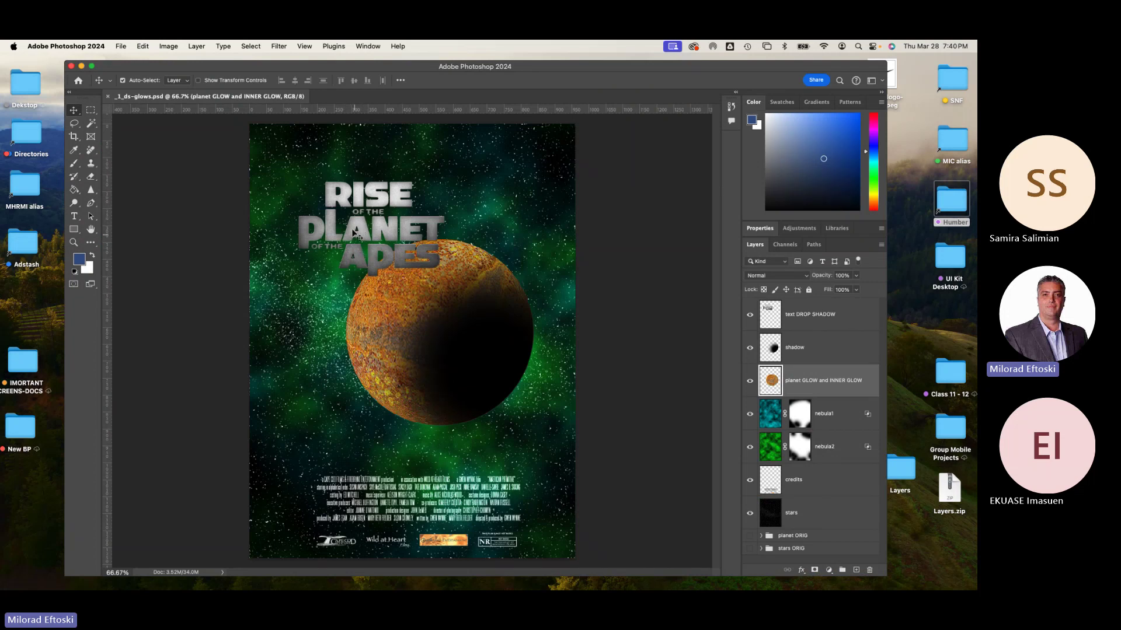
mouse_move(354, 236)
mouse_down()
mouse_move(334, 224)
mouse_move(343, 225)
mouse_up()
click(749, 315)
click(749, 315)
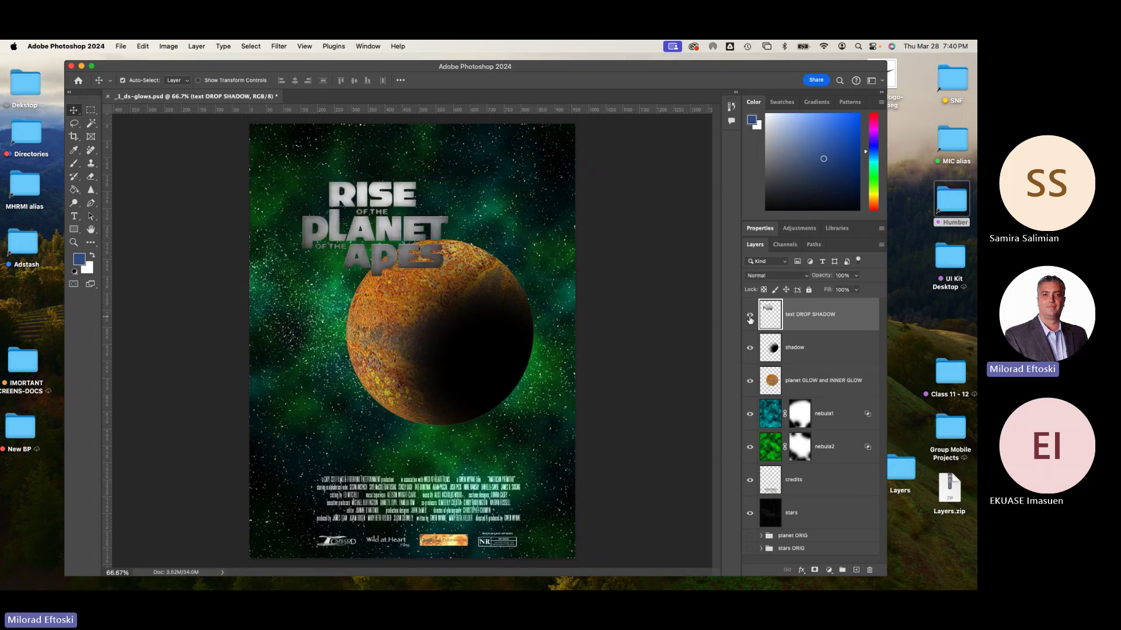
click(749, 316)
click(749, 315)
double_click(806, 315)
click(812, 328)
mouse_move(887, 315)
mouse_down()
mouse_move(908, 313)
mouse_move(884, 312)
mouse_up()
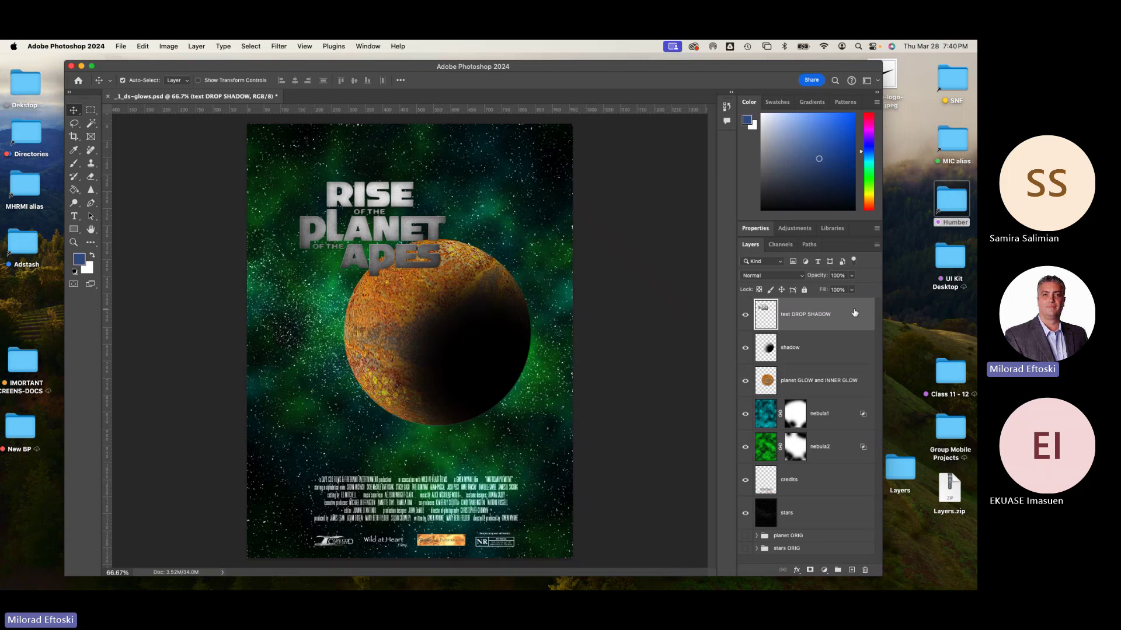
Open Layer Style for the text DROP SHADOW layer and try, then remove, an Inner Glow
double_click(854, 313)
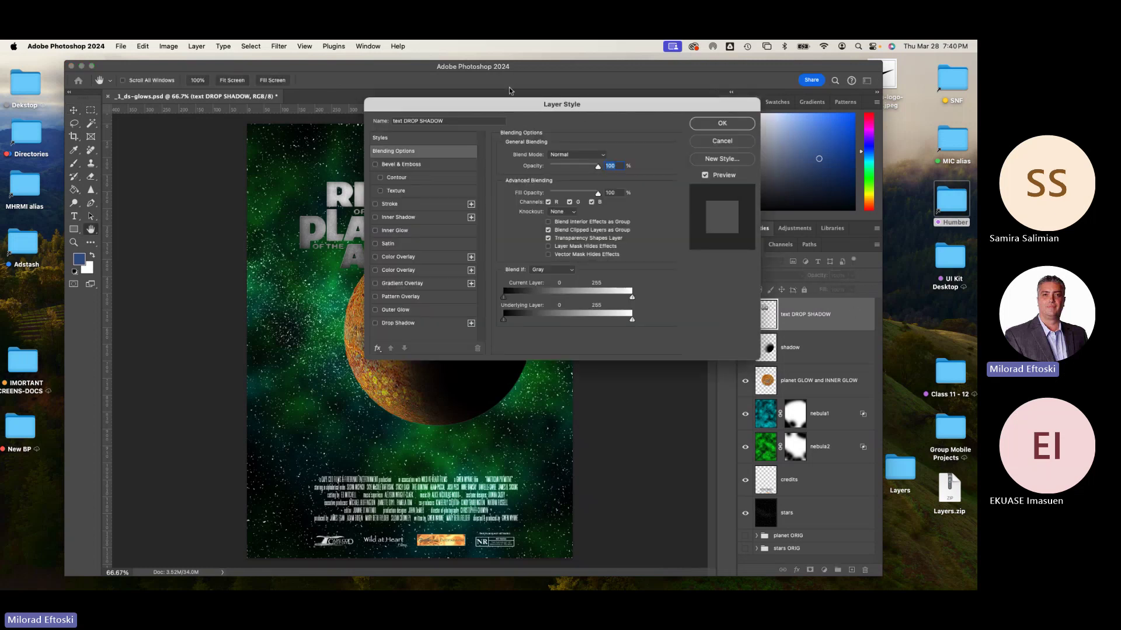
drag(515, 106, 610, 172)
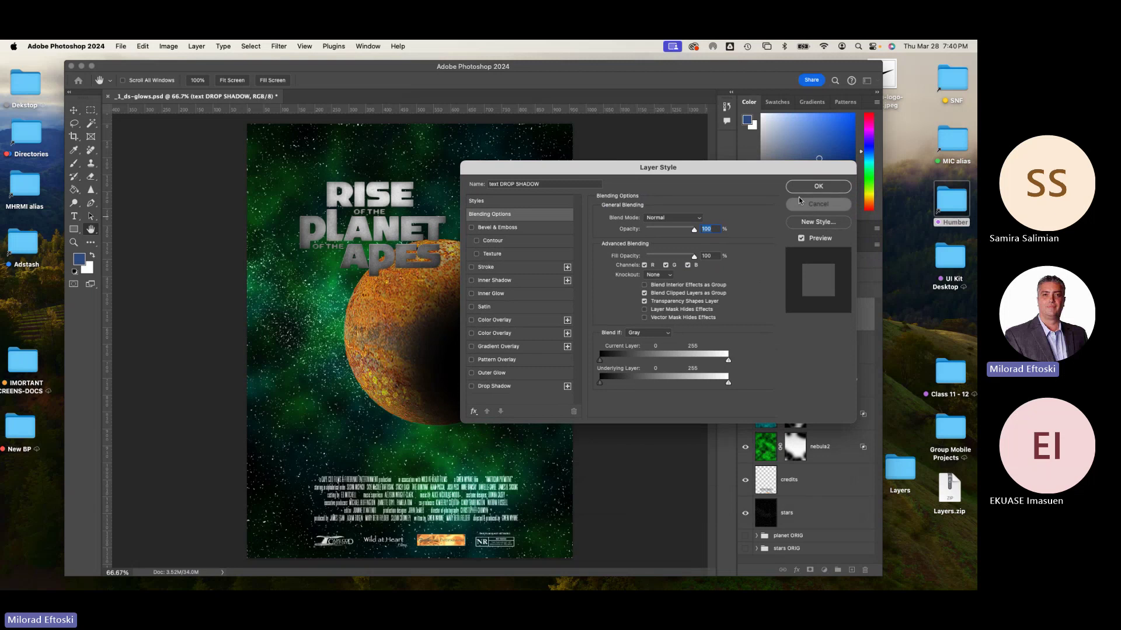
click(800, 201)
double_click(852, 319)
drag(600, 172, 657, 174)
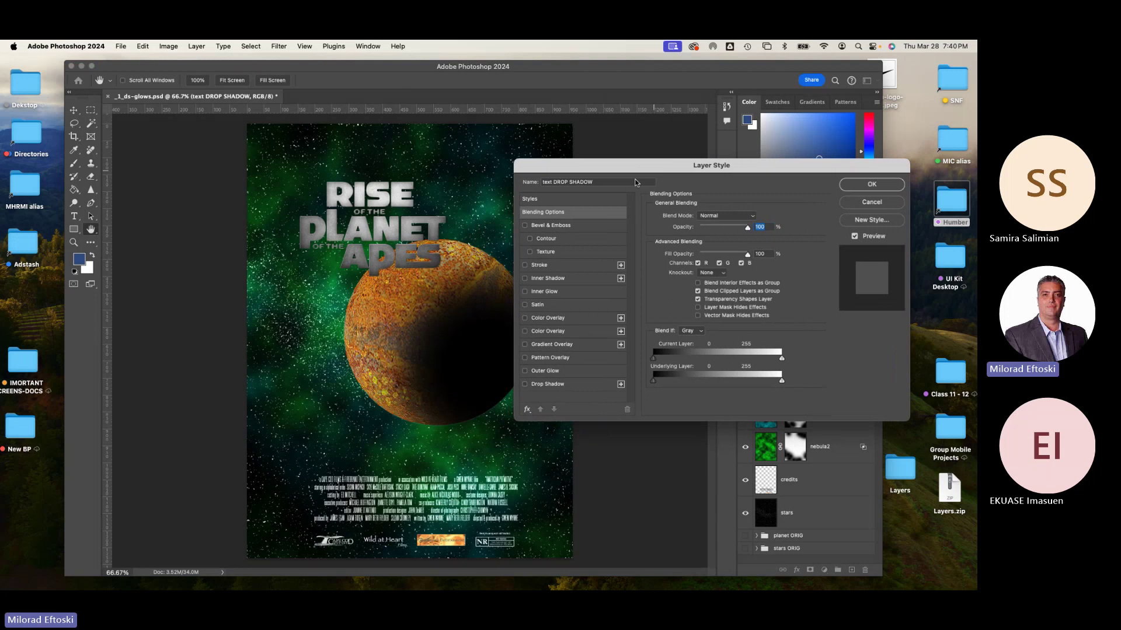
click(524, 291)
click(525, 292)
click(524, 292)
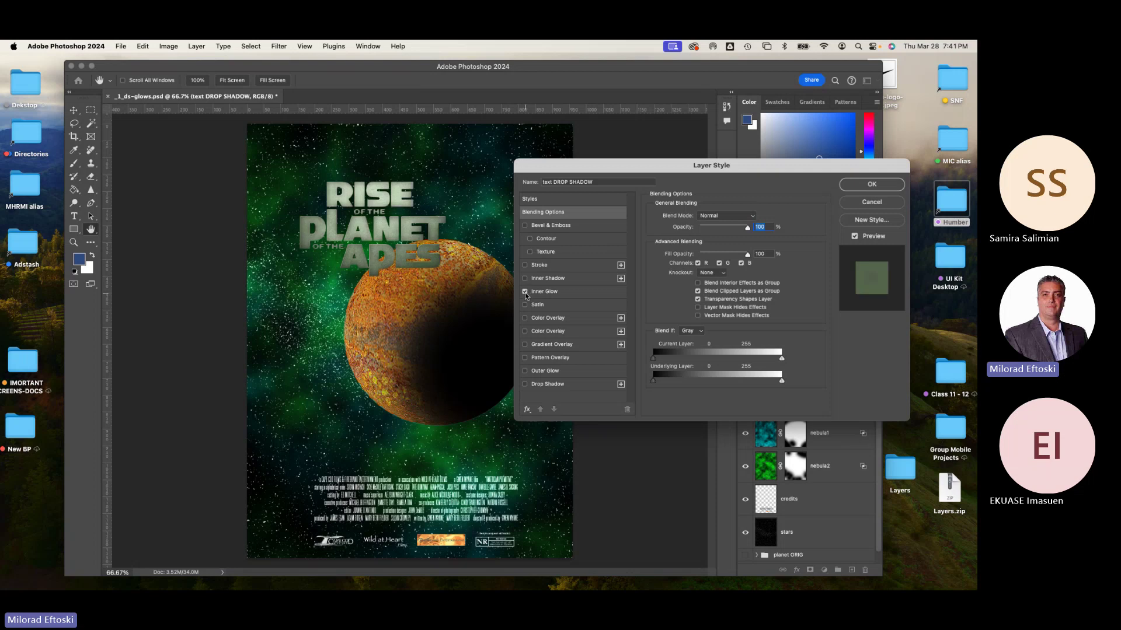
click(547, 292)
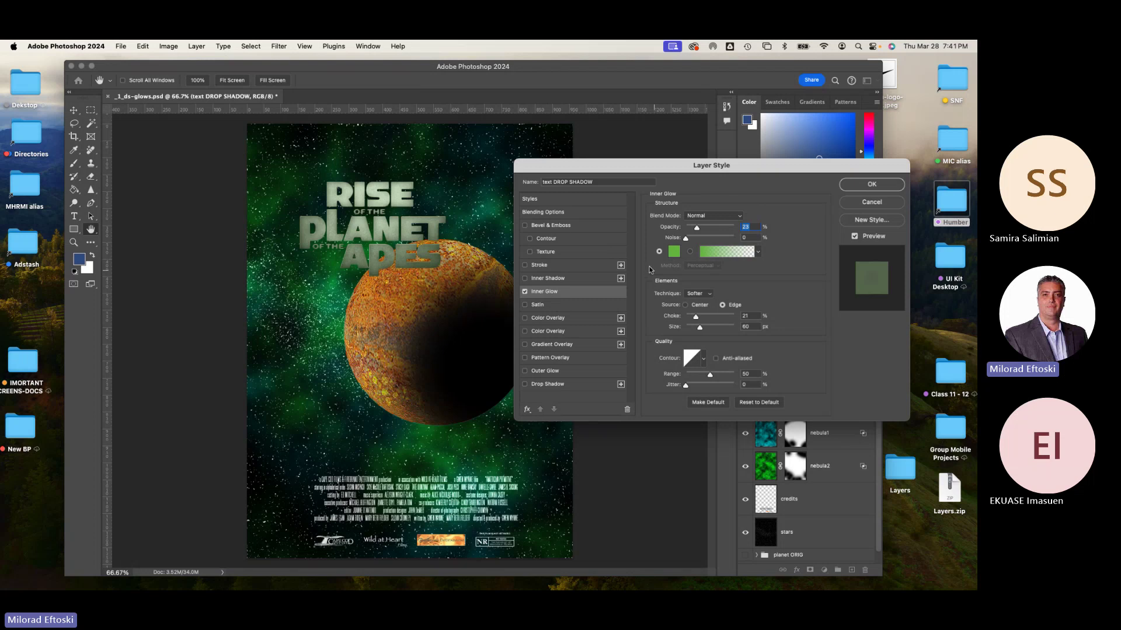
click(526, 292)
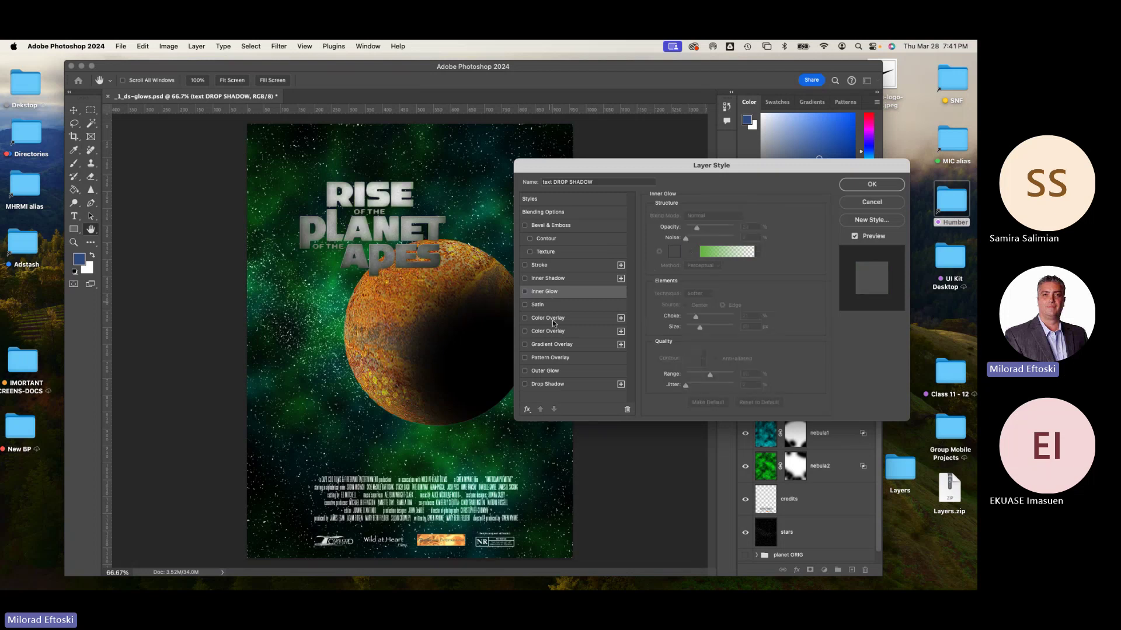
Apply a Drop Shadow with larger distance, 74% opacity and 5 px size
click(525, 384)
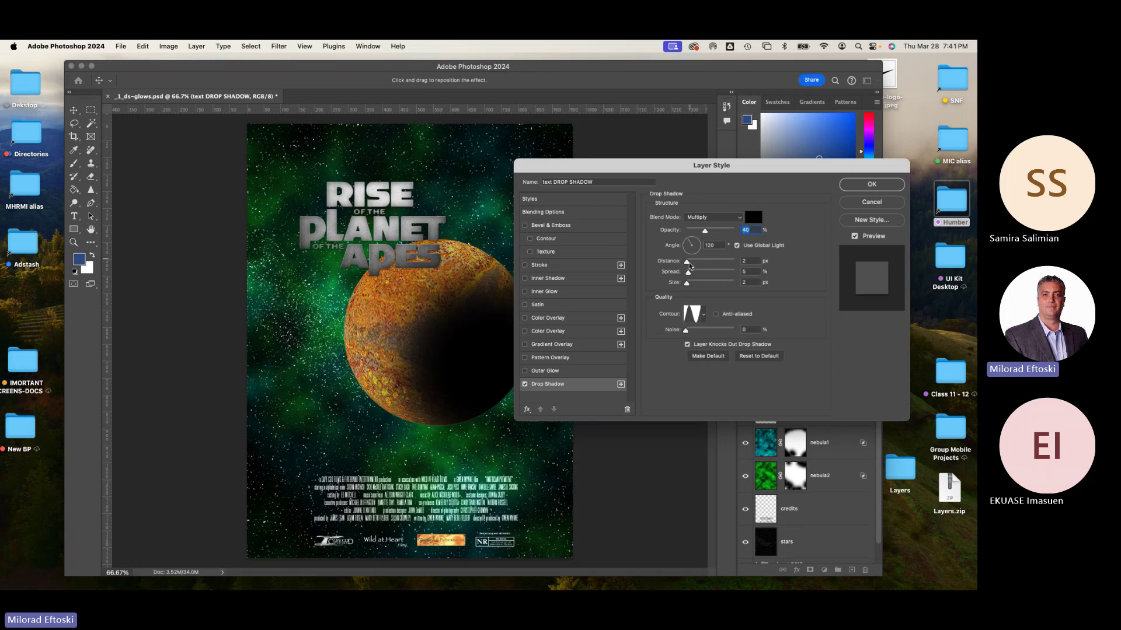
drag(687, 262, 690, 284)
drag(705, 232, 722, 236)
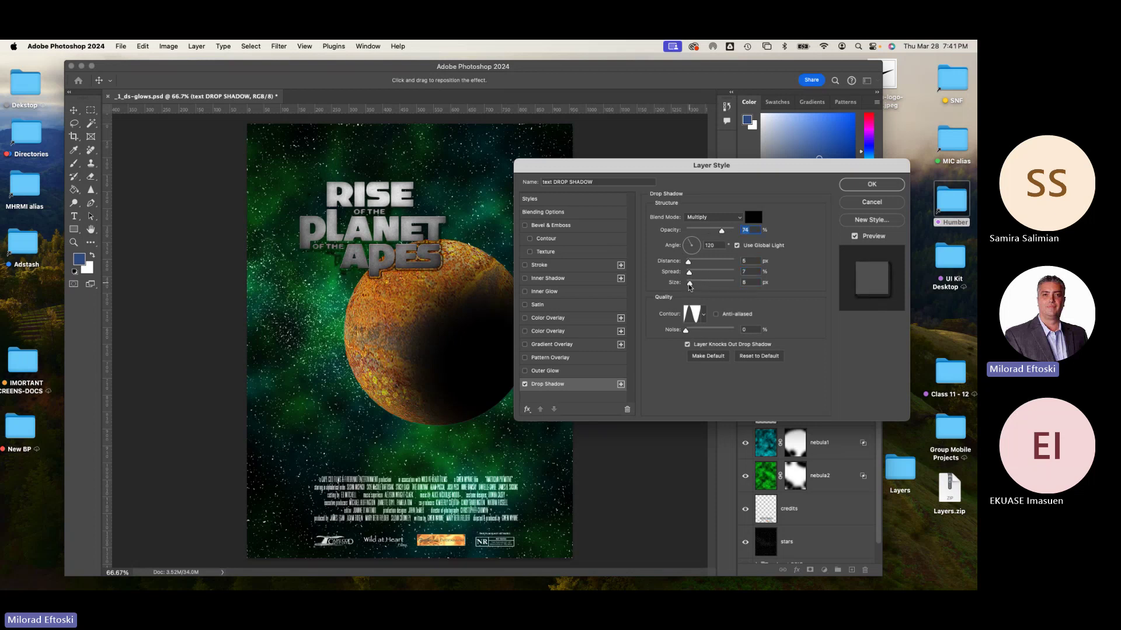
mouse_move(690, 285)
mouse_down()
mouse_move(708, 285)
mouse_move(687, 282)
mouse_move(689, 262)
mouse_up()
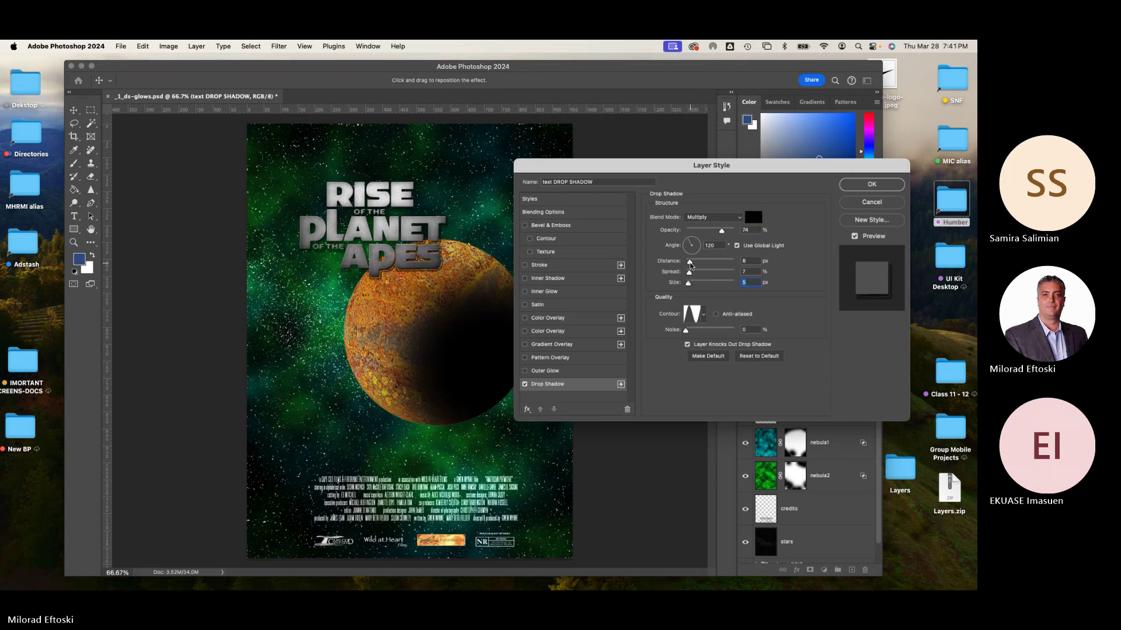
click(849, 188)
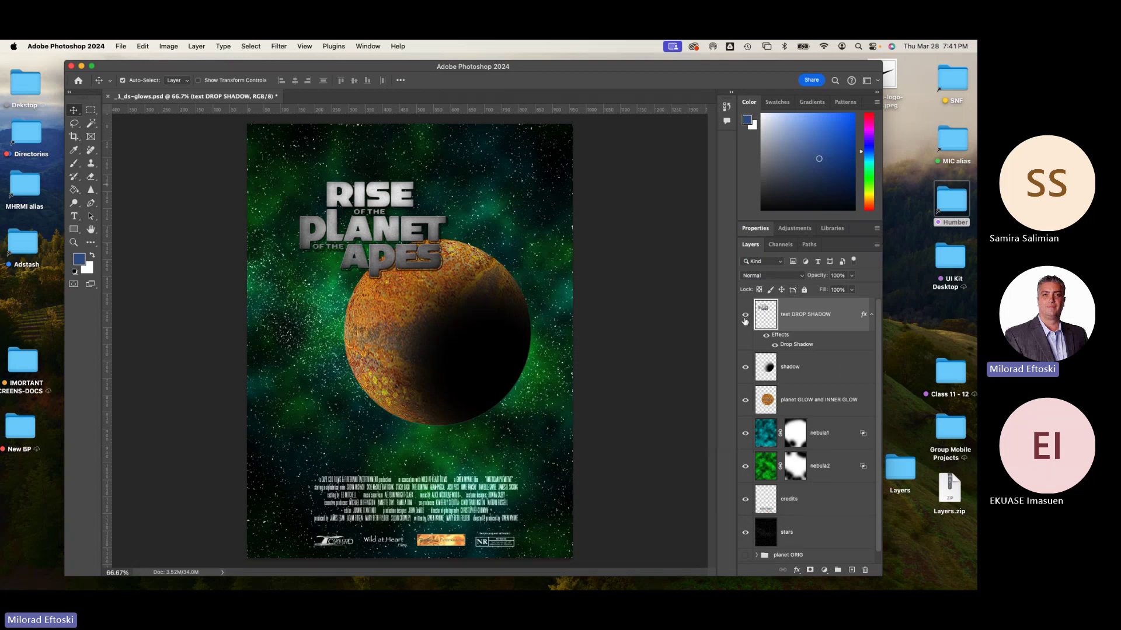
Compare the title with and without its drop shadow, and the planet with and without its shadow layer
click(765, 337)
click(766, 337)
click(766, 336)
click(765, 336)
click(766, 337)
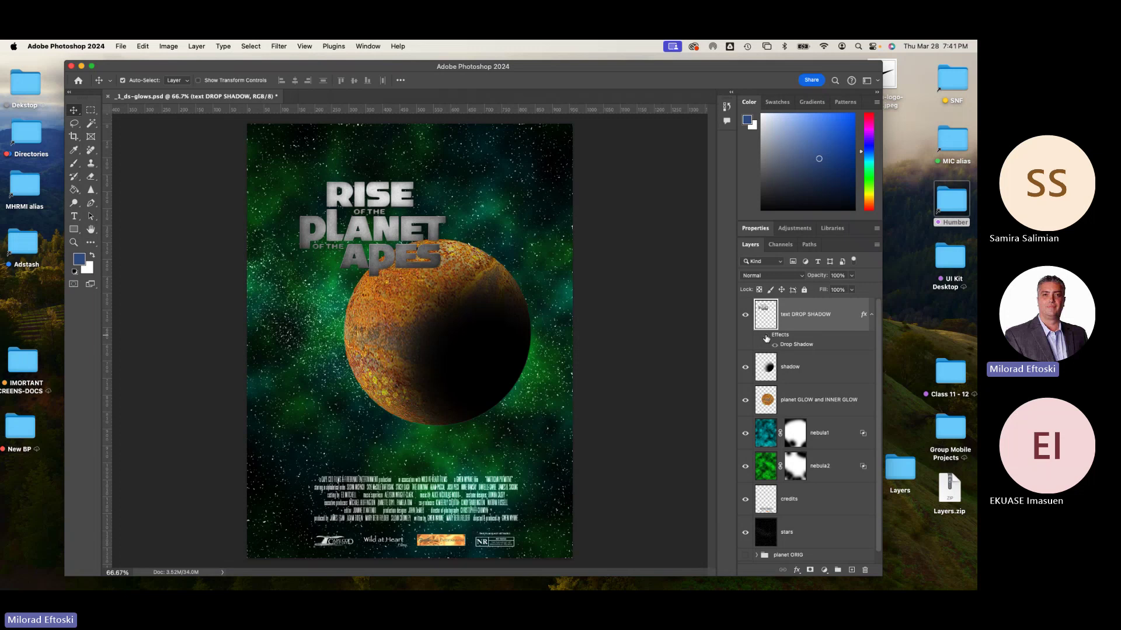
click(766, 337)
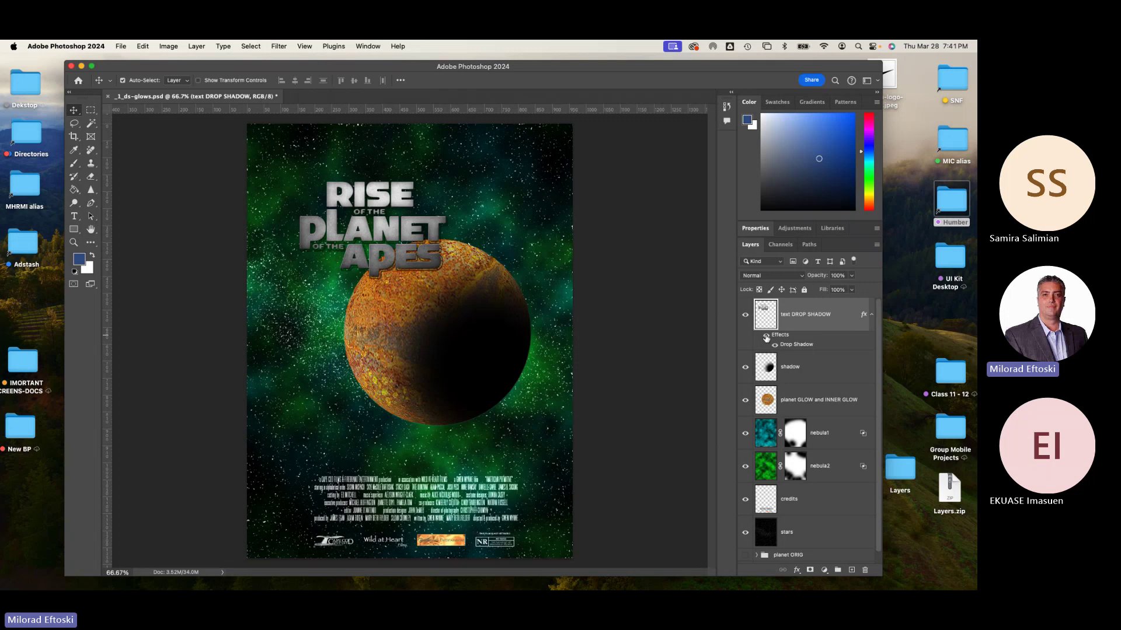
click(746, 369)
click(746, 368)
click(745, 369)
click(746, 369)
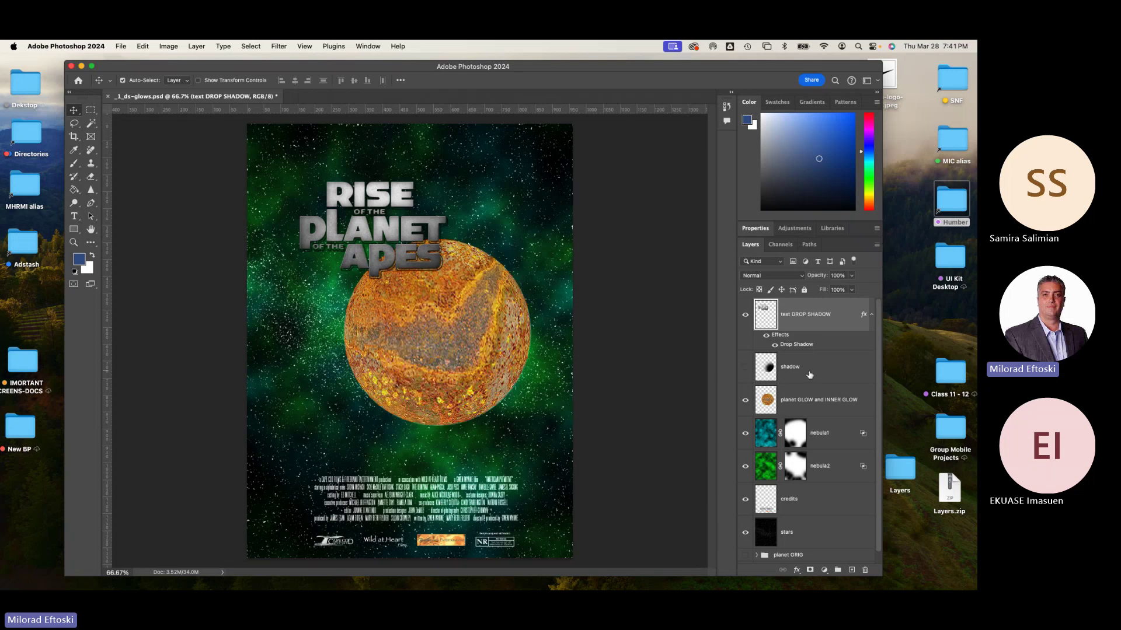
click(746, 368)
Lower the shadow layer's opacity to 64%
click(807, 369)
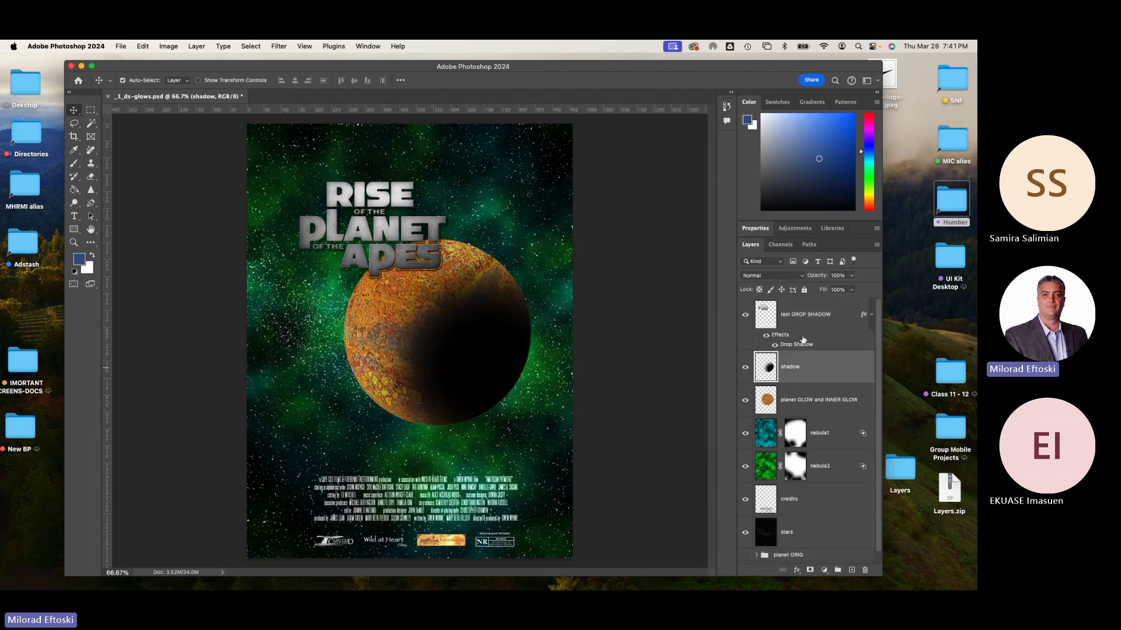
click(852, 275)
mouse_move(838, 290)
mouse_down()
mouse_move(806, 288)
mouse_move(835, 289)
mouse_up()
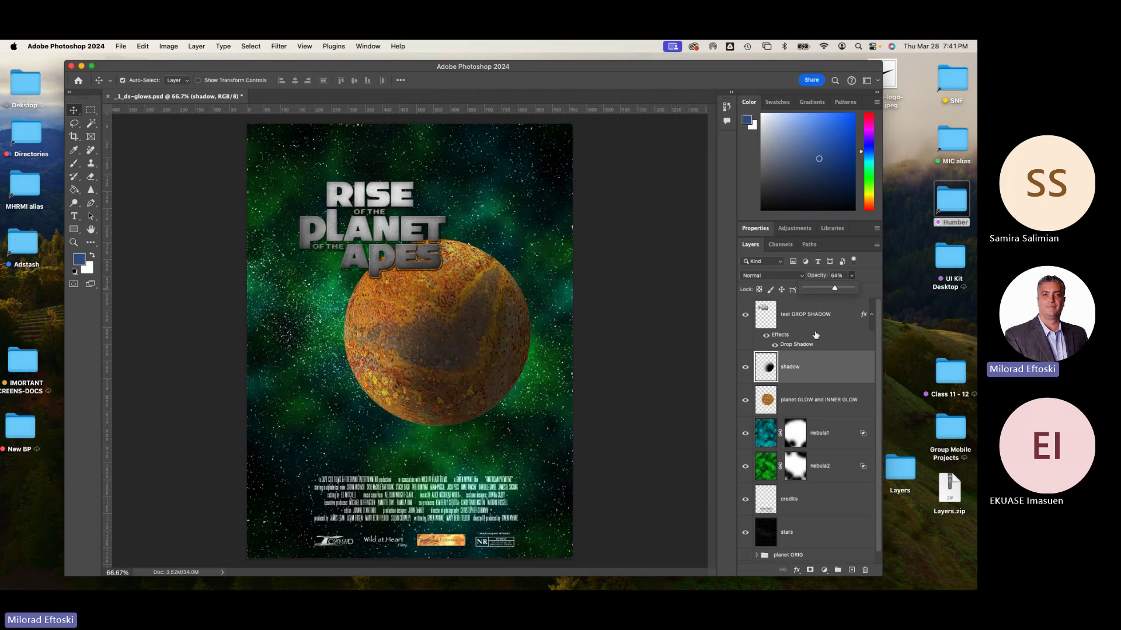
click(823, 402)
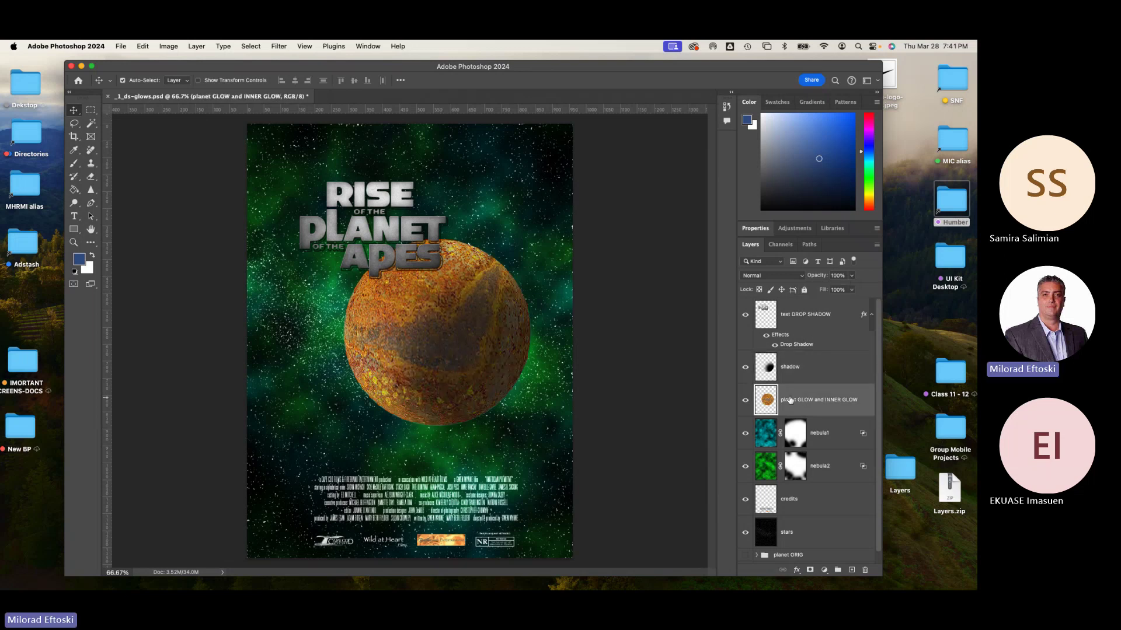
Add a 45% opacity Inner Glow to the planet GLOW and INNER GLOW layer and show its 6dbe45 glow colour
double_click(868, 404)
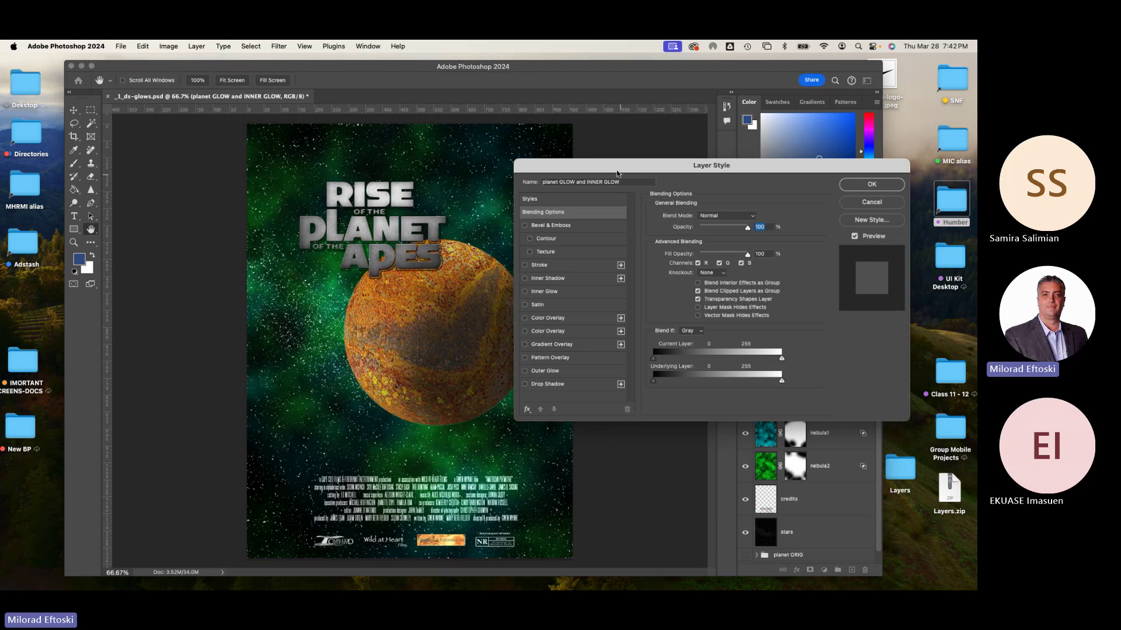
drag(618, 173, 672, 193)
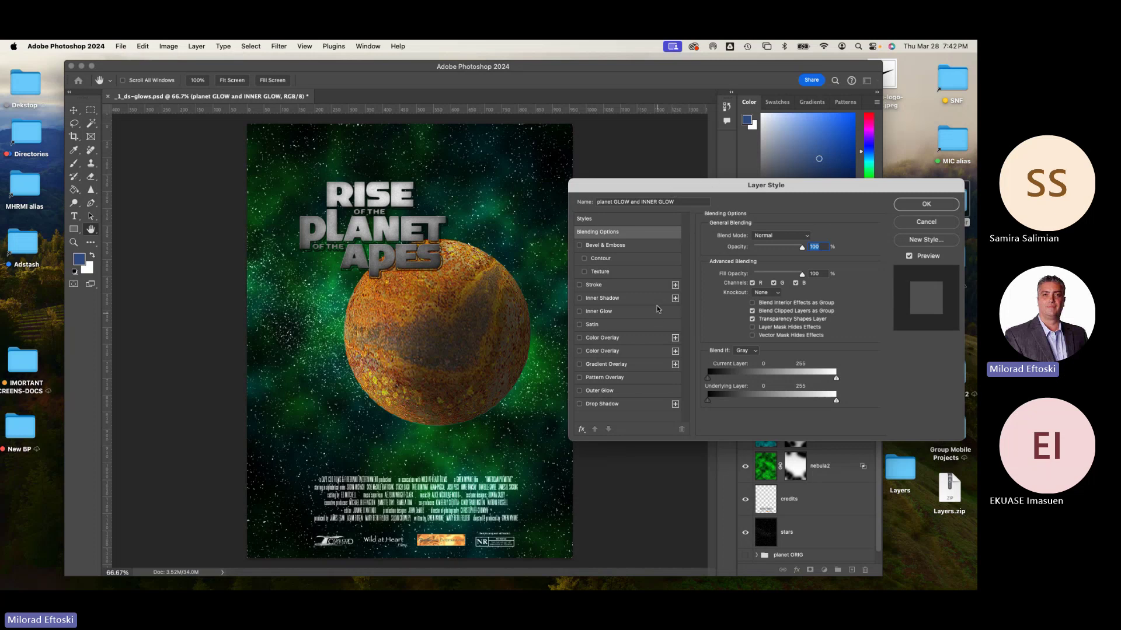
click(618, 312)
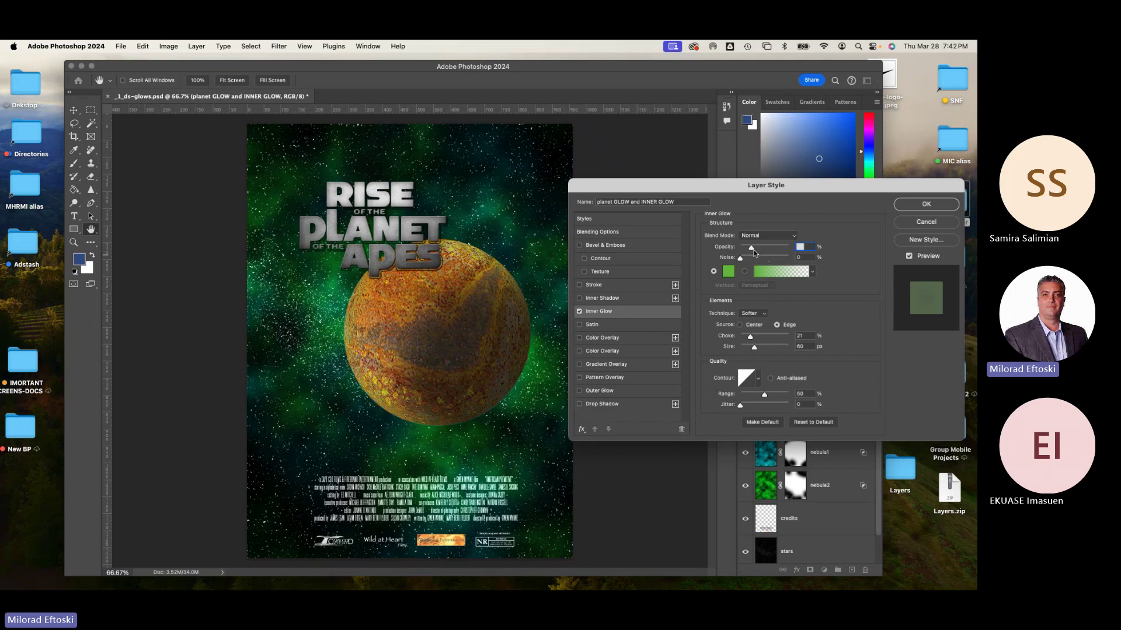
drag(752, 248, 763, 250)
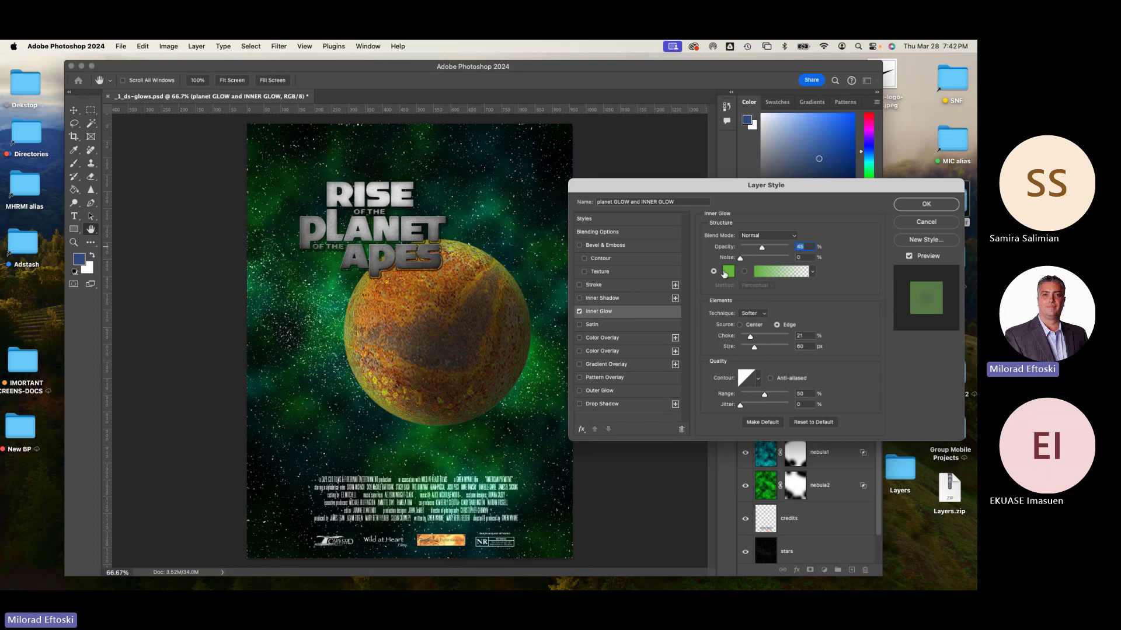
click(730, 274)
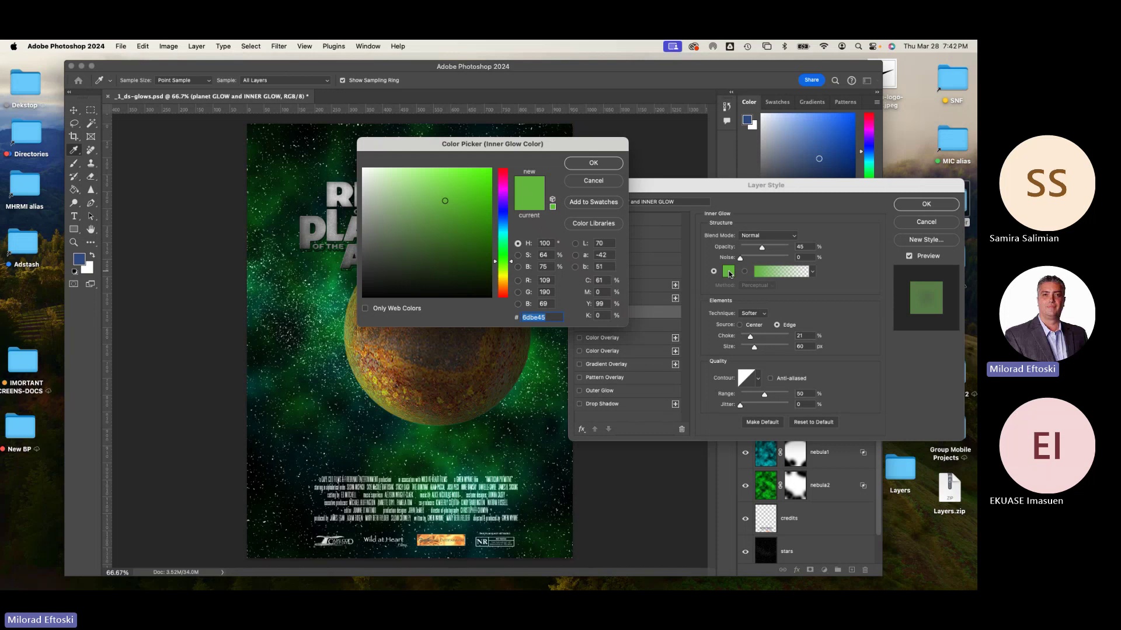
Change the planet's Inner Glow colour from green to golden yellow ffdf04
click(592, 182)
click(728, 270)
drag(505, 253, 503, 277)
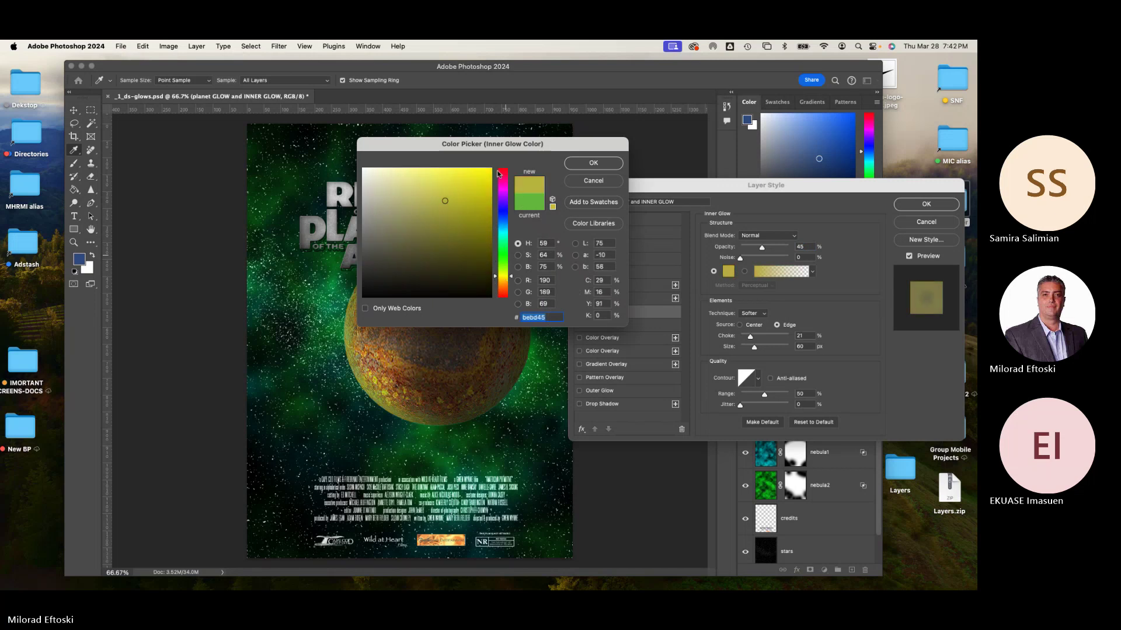
drag(467, 144, 579, 162)
mouse_move(567, 207)
mouse_down()
mouse_move(504, 301)
mouse_move(537, 217)
mouse_up()
drag(610, 294, 622, 322)
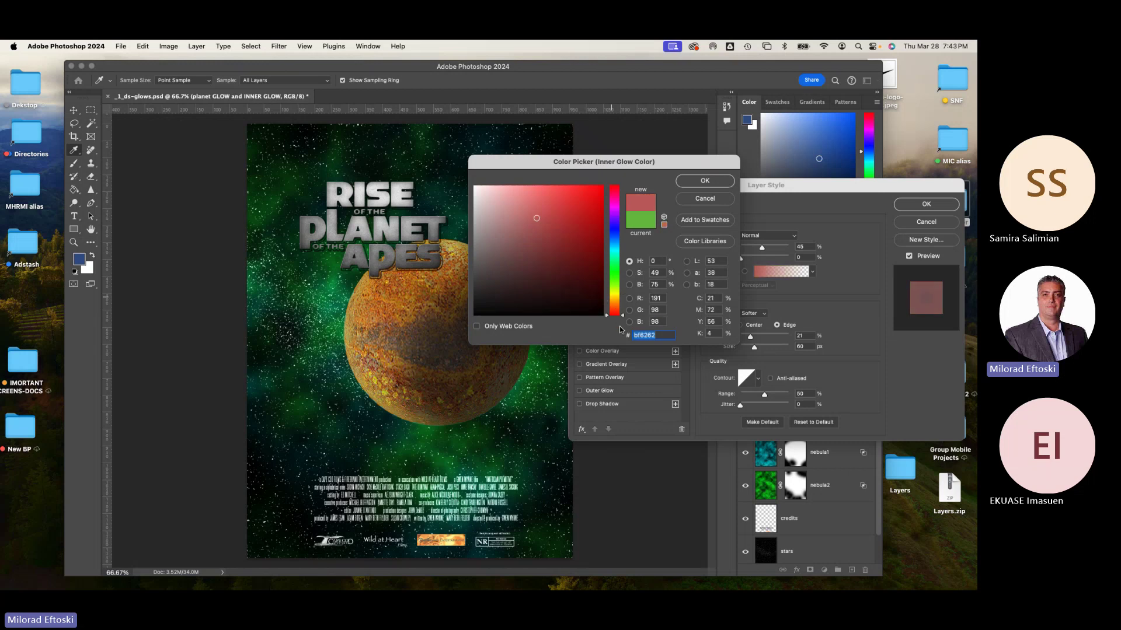
click(604, 195)
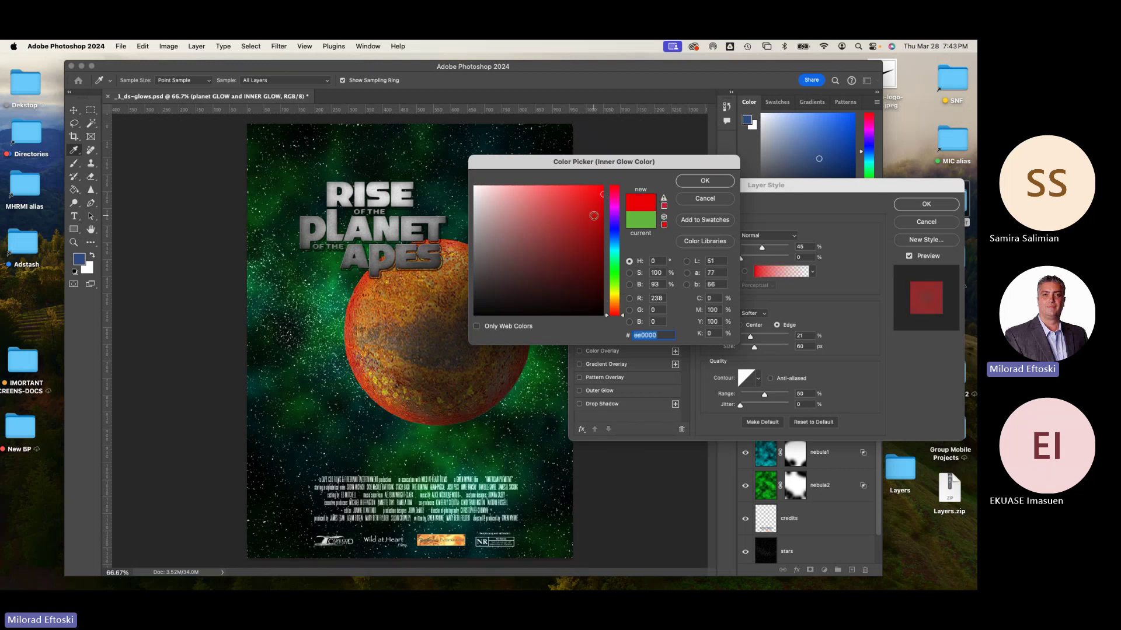
drag(616, 314, 616, 297)
click(607, 228)
click(601, 186)
click(617, 294)
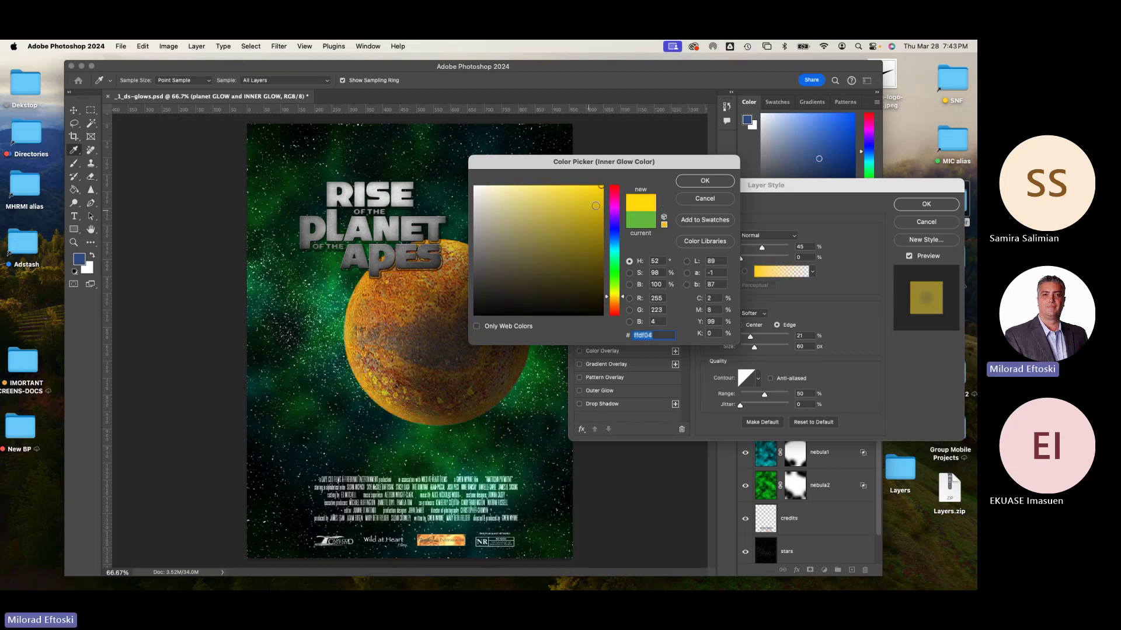
click(704, 180)
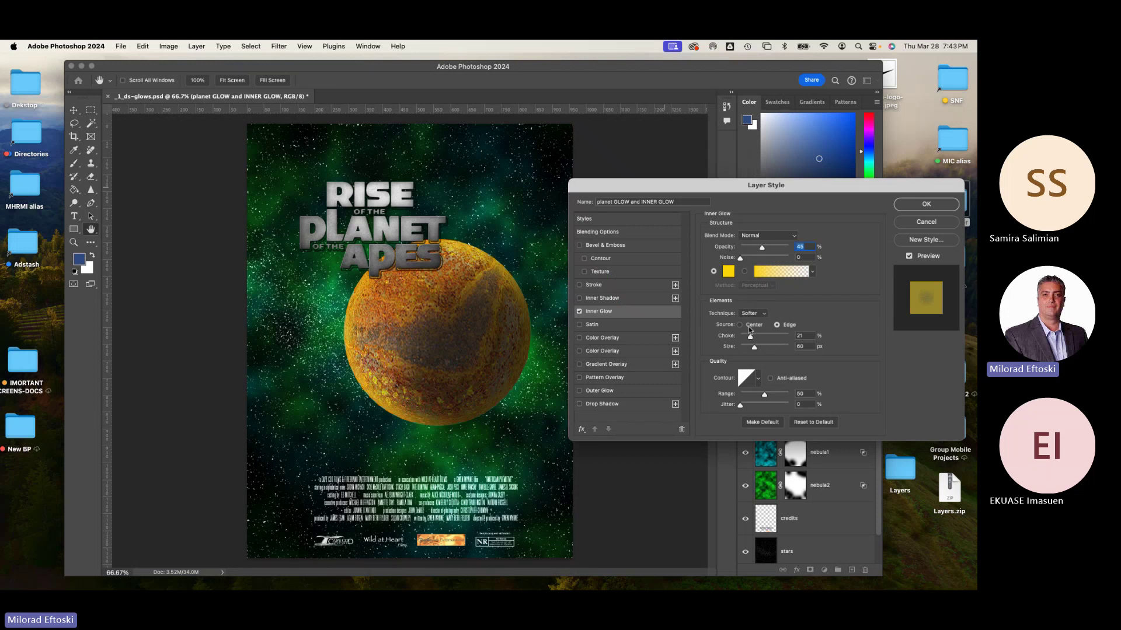
Raise the Inner Glow choke slightly and add a blue Outer Glow with 22% spread to the planet
mouse_move(752, 338)
mouse_down()
mouse_move(790, 352)
mouse_move(756, 350)
mouse_move(743, 320)
mouse_up()
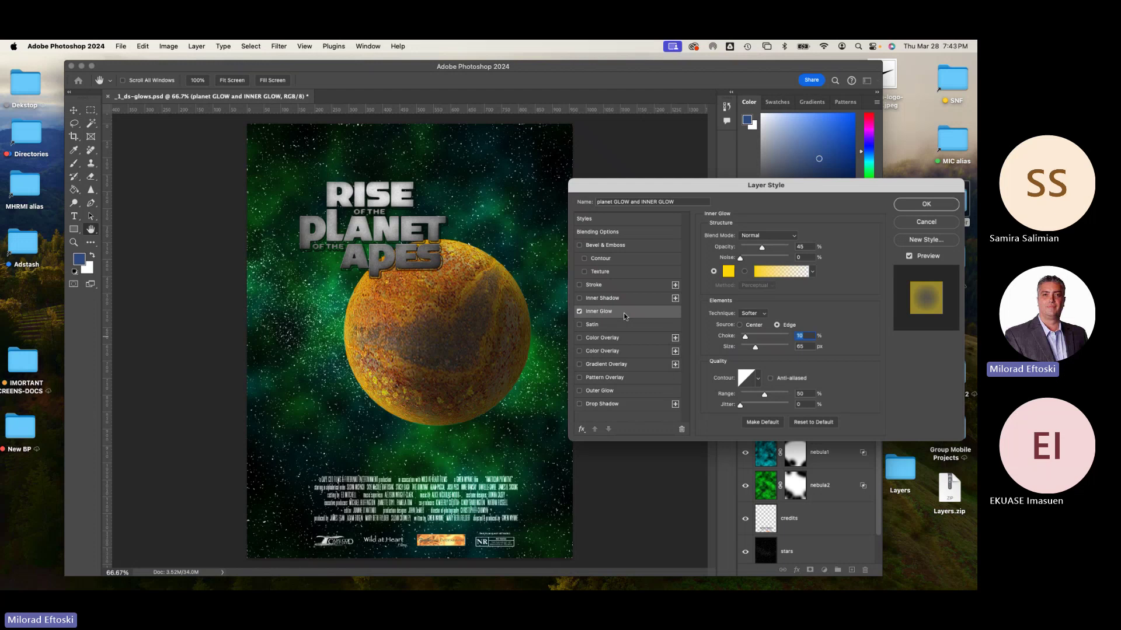
click(624, 389)
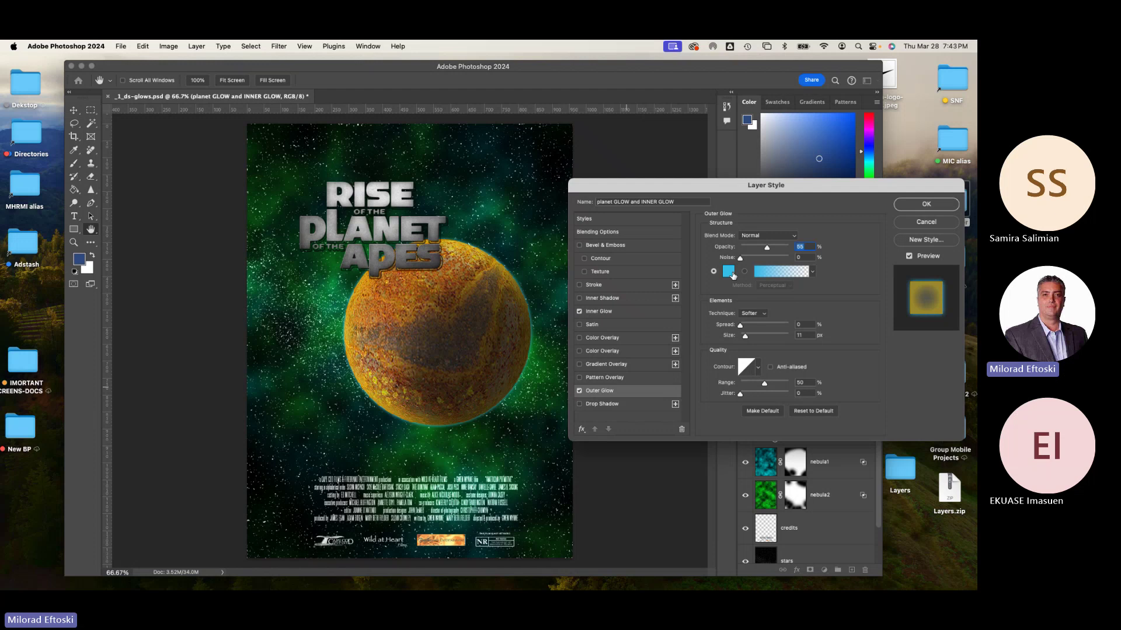
drag(740, 326, 761, 339)
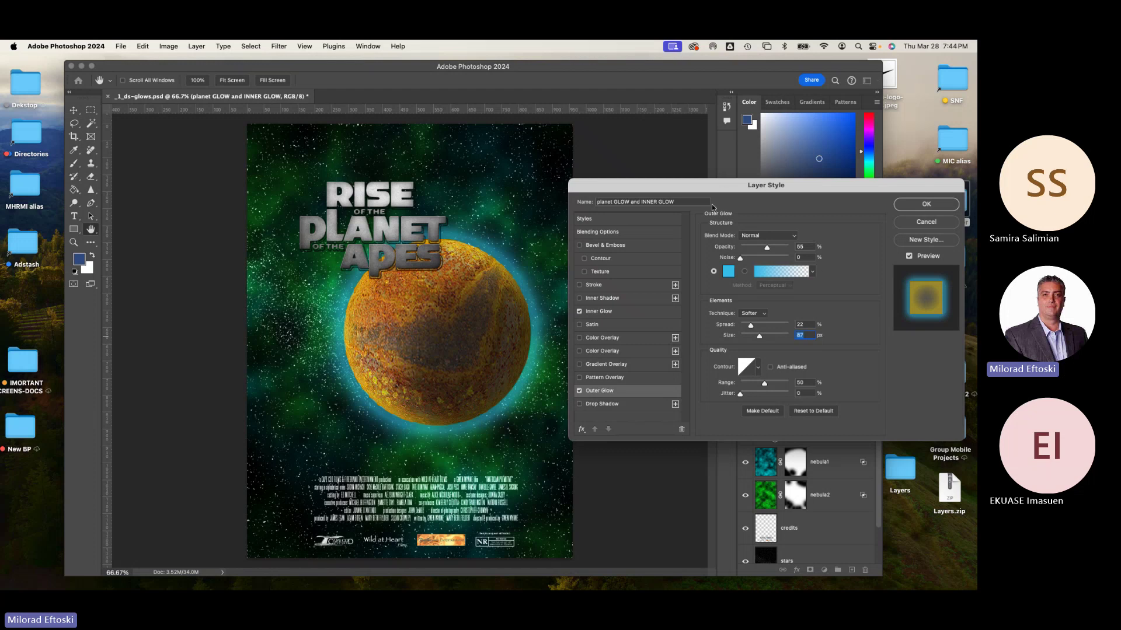
Accept the planet layer's inner and outer glow, then close _1_ds-glows.psd without saving
drag(695, 190, 686, 167)
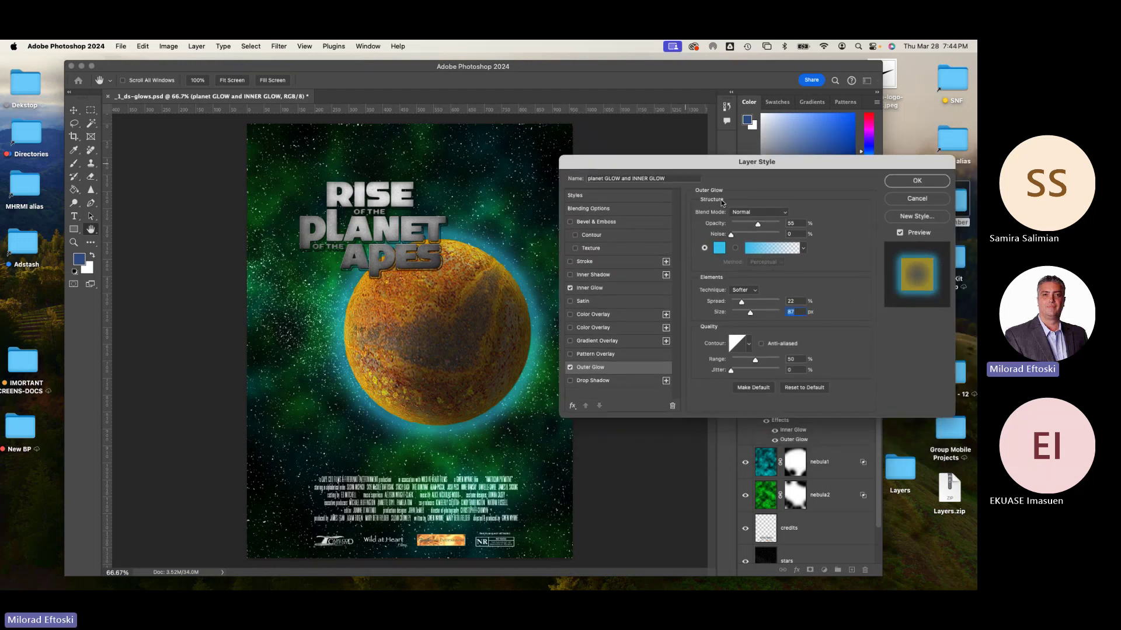
click(907, 187)
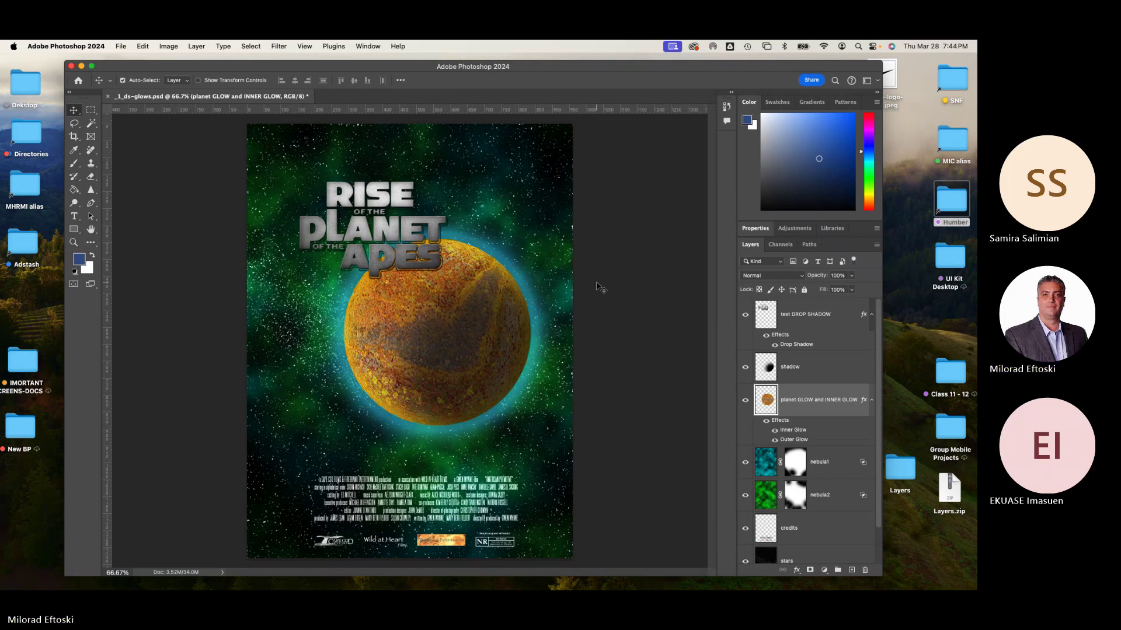
click(108, 96)
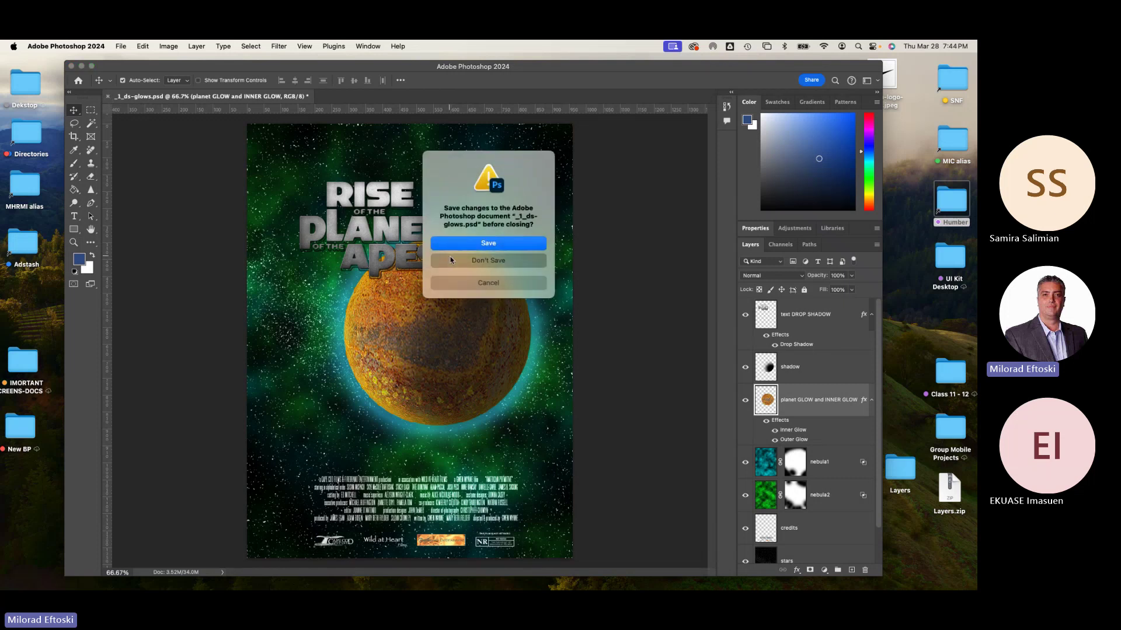
click(450, 258)
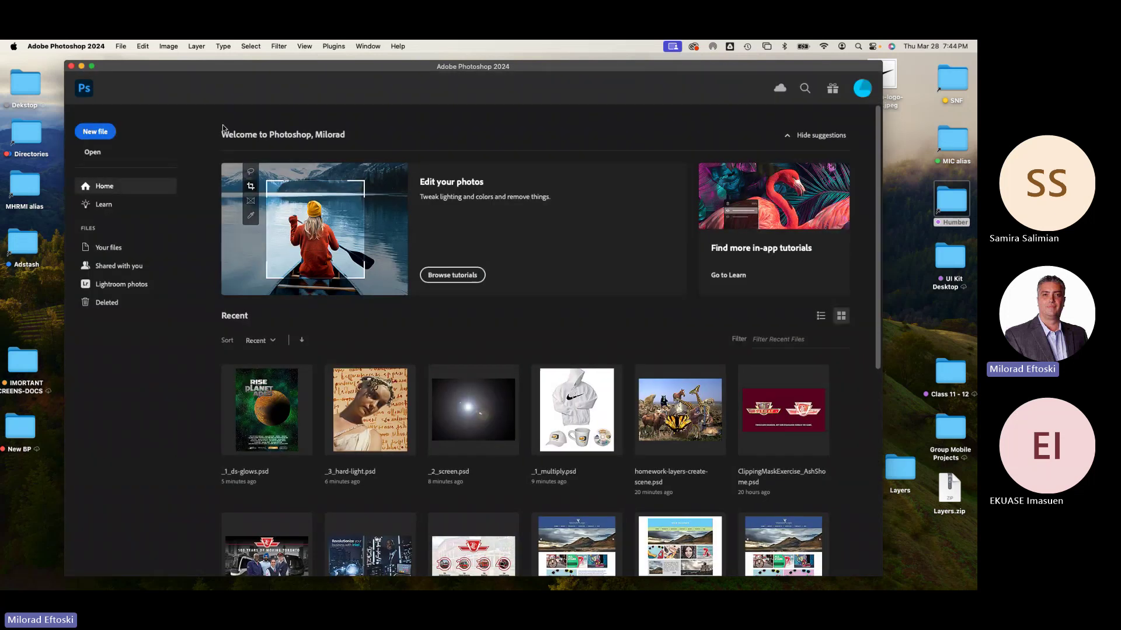
Minimize Photoshop and open _2_ds-bevel.psd from Finder's Layers > L4-effects folder
click(80, 67)
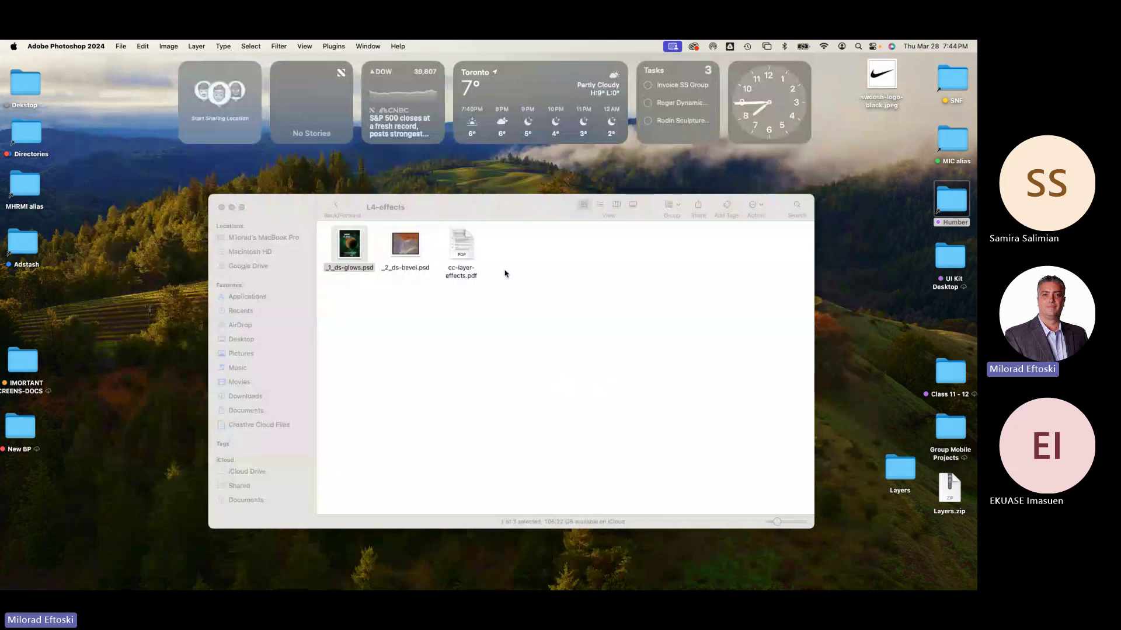
click(337, 204)
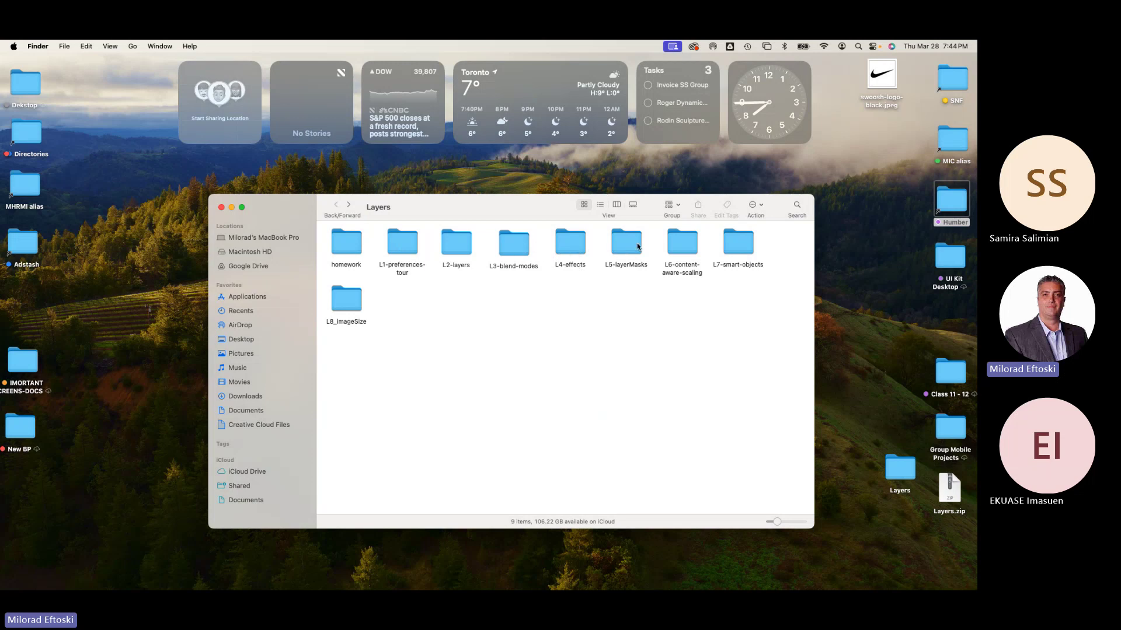
double_click(567, 250)
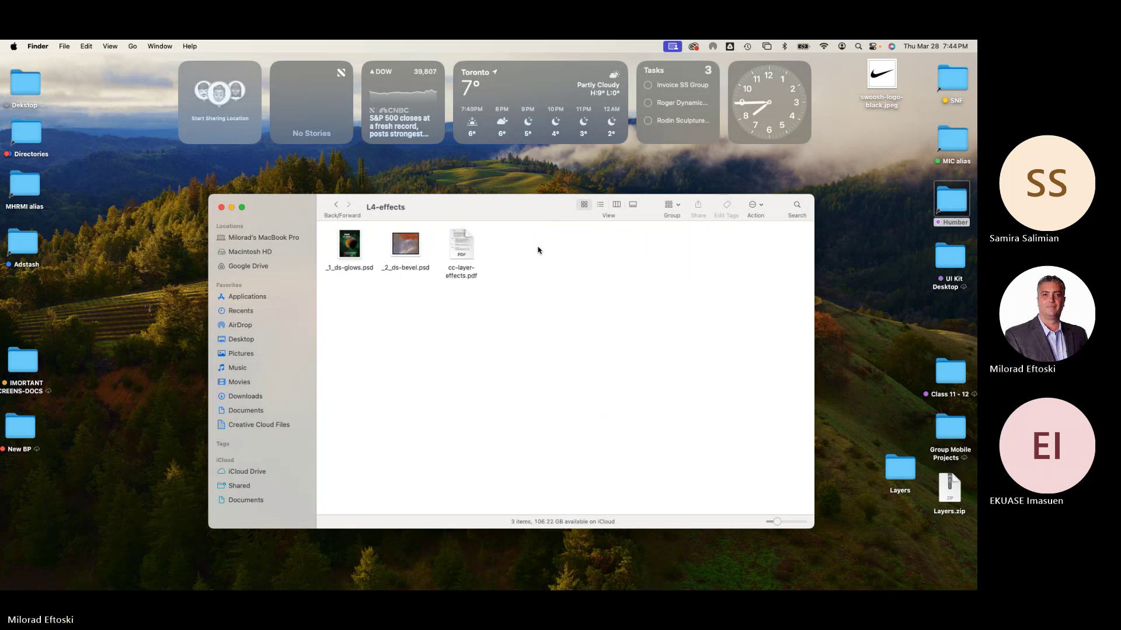
double_click(405, 244)
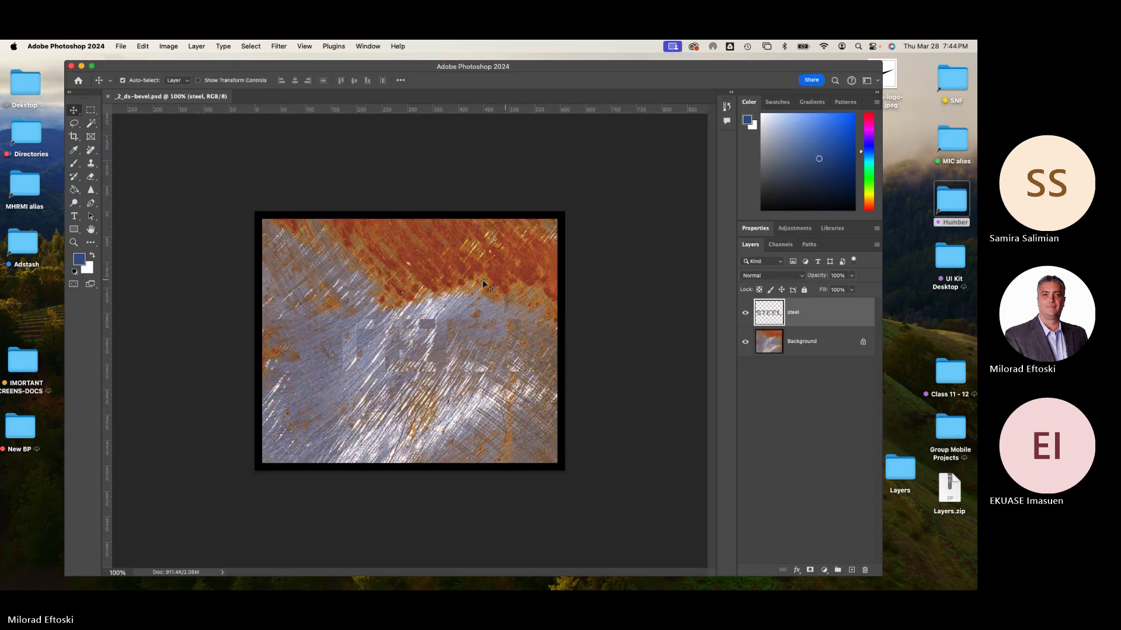
Toggle the Background layer's visibility several times to view the STEEL text alone, leaving it visible
click(745, 343)
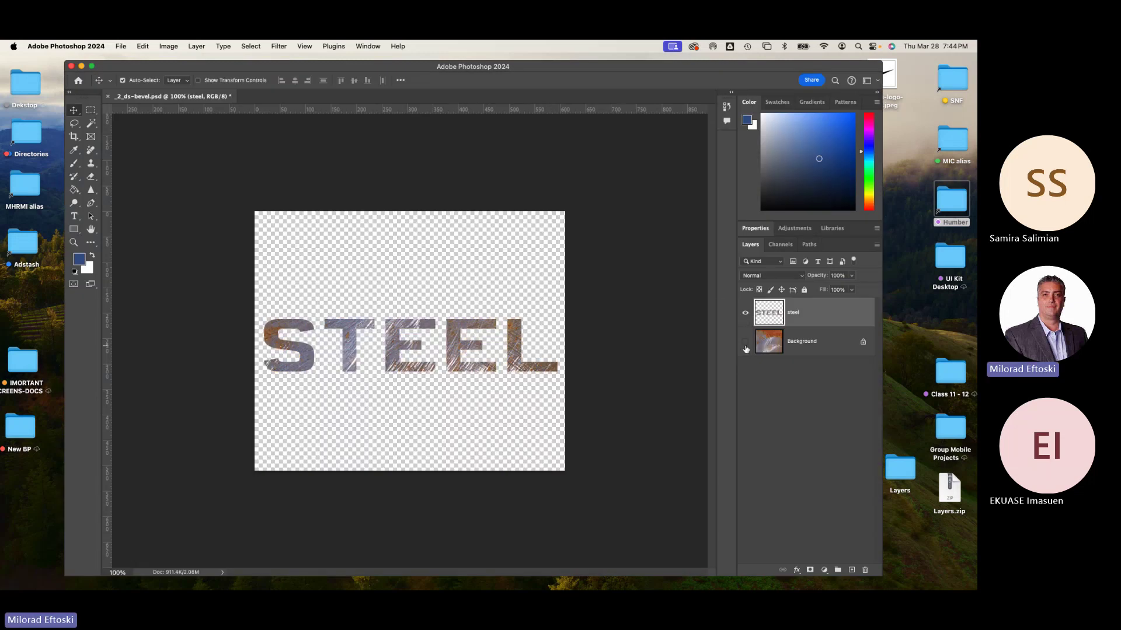
click(745, 343)
click(744, 343)
click(745, 344)
click(745, 345)
click(744, 343)
click(745, 343)
click(744, 343)
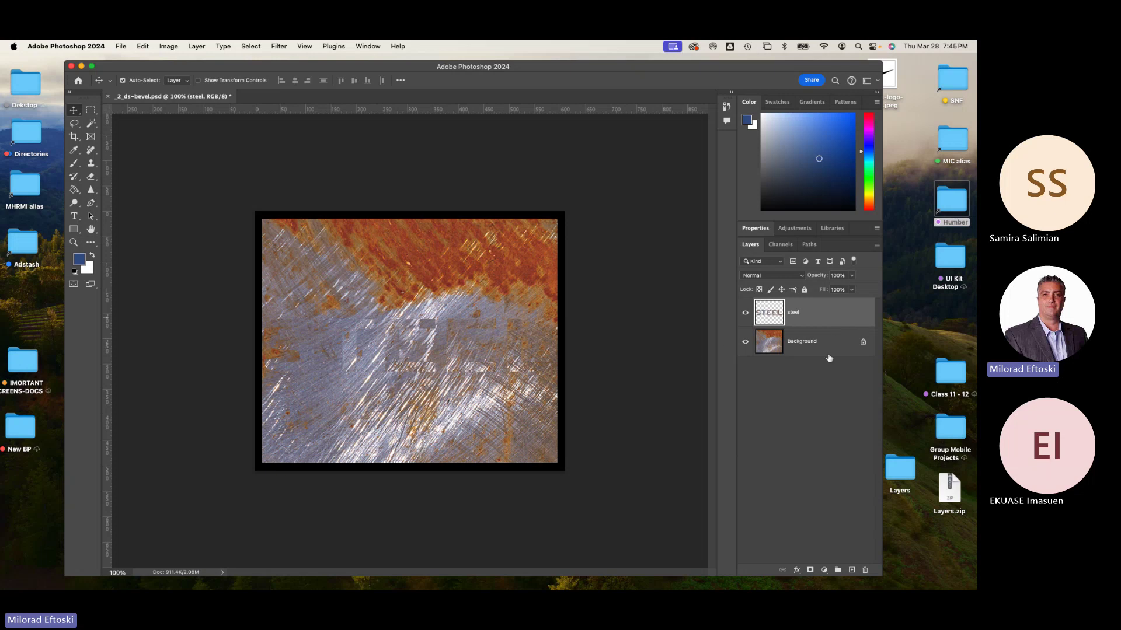
Try Bevel & Emboss on the steel layer, cancel it, and close _2_ds-bevel.psd without saving
double_click(826, 313)
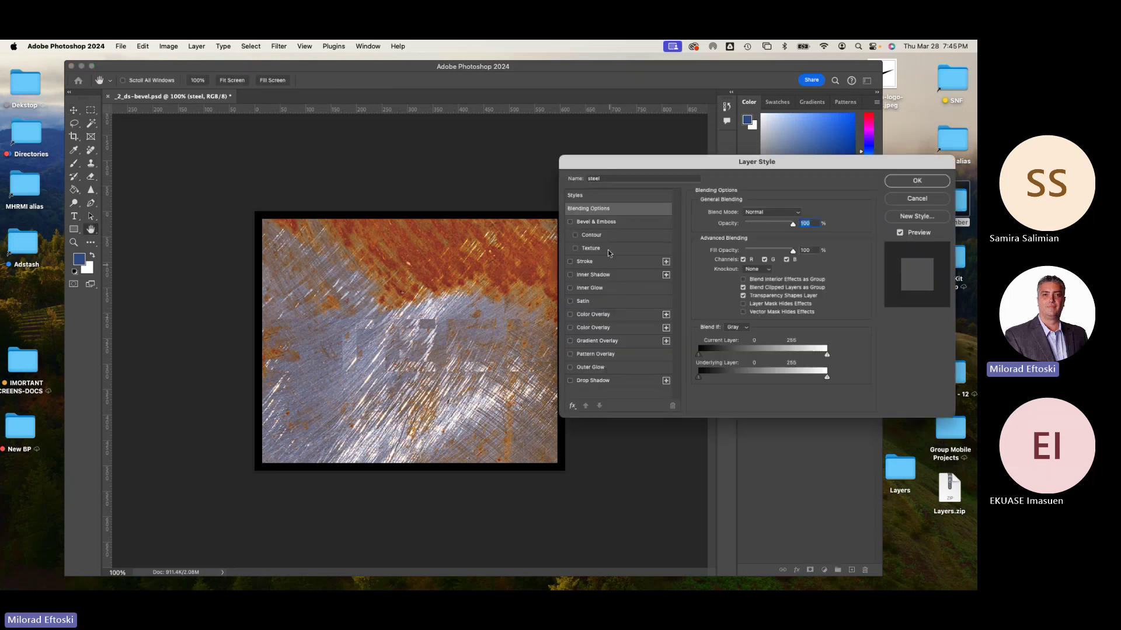
click(607, 227)
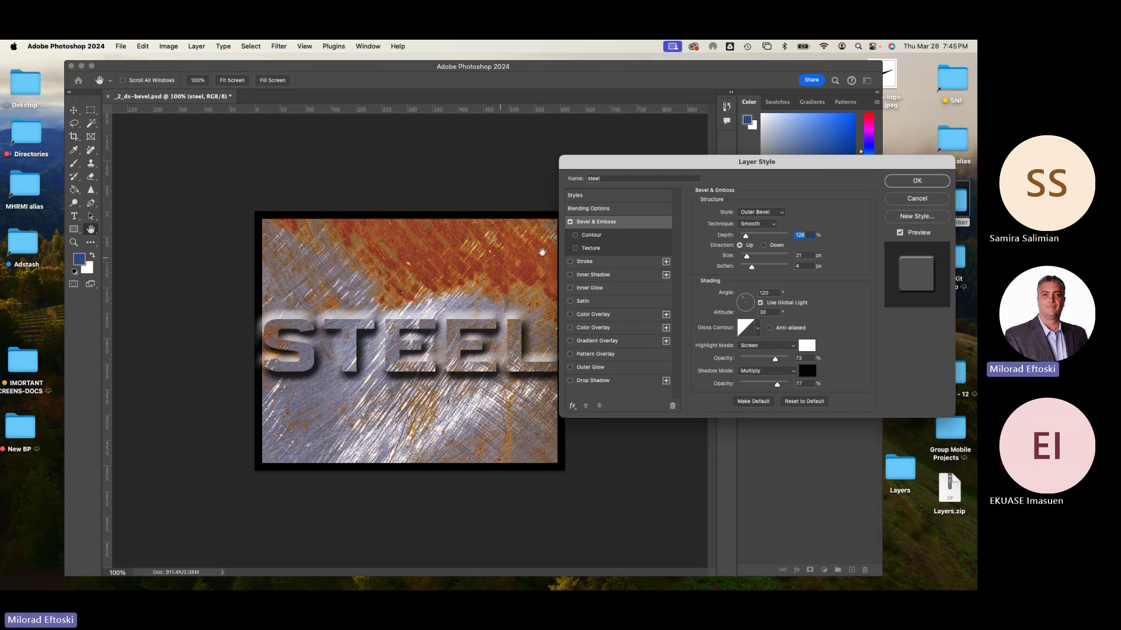
double_click(570, 222)
click(570, 222)
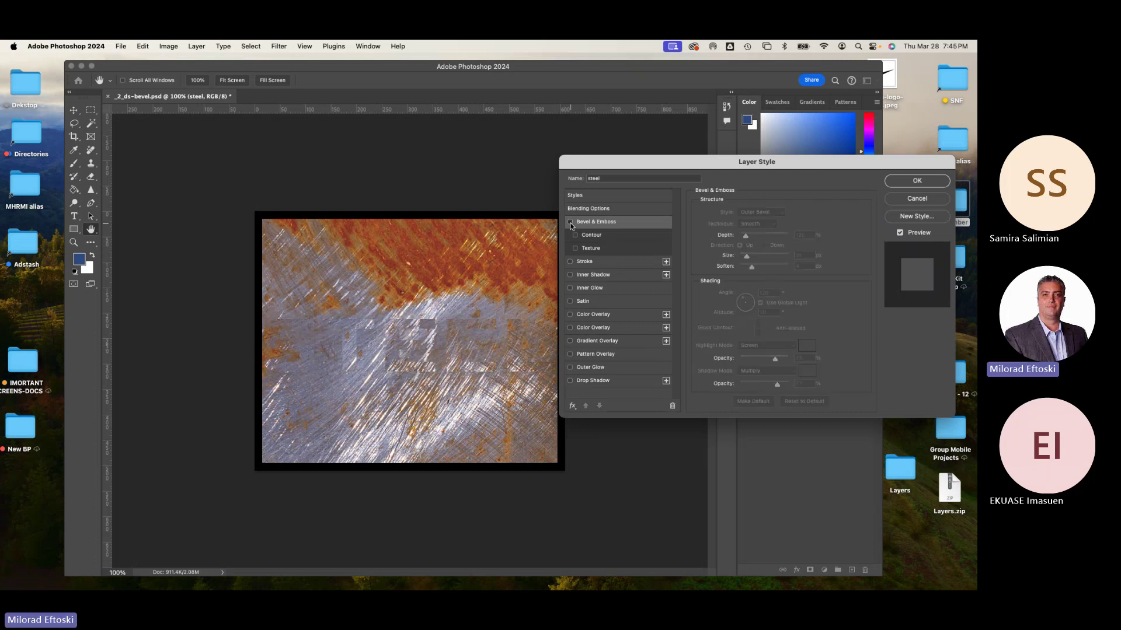
click(570, 222)
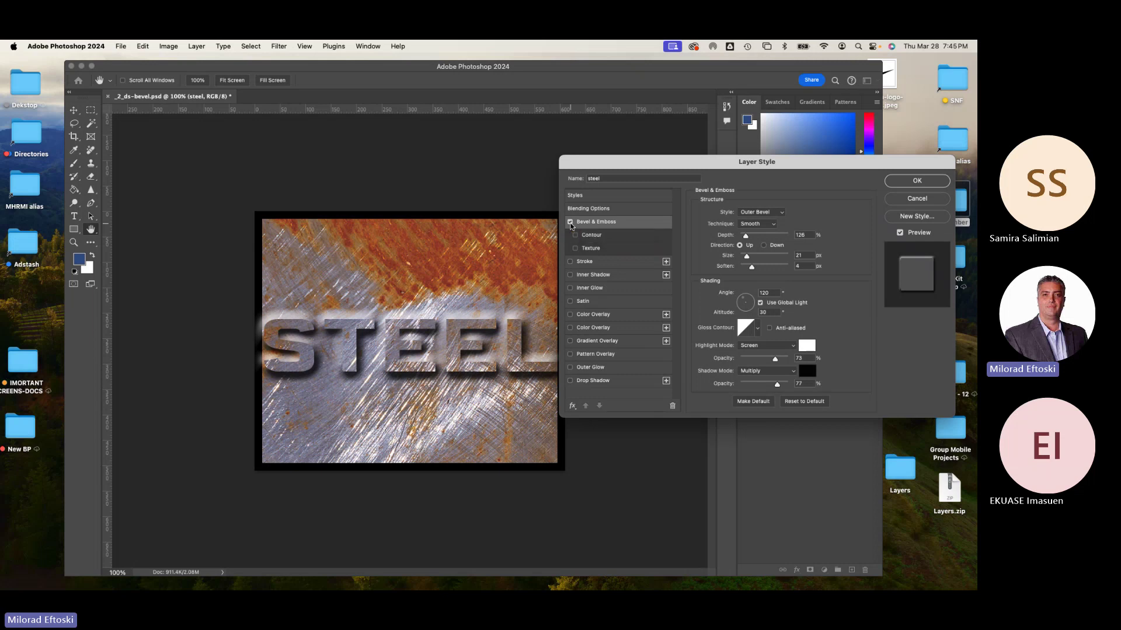
key(Escape)
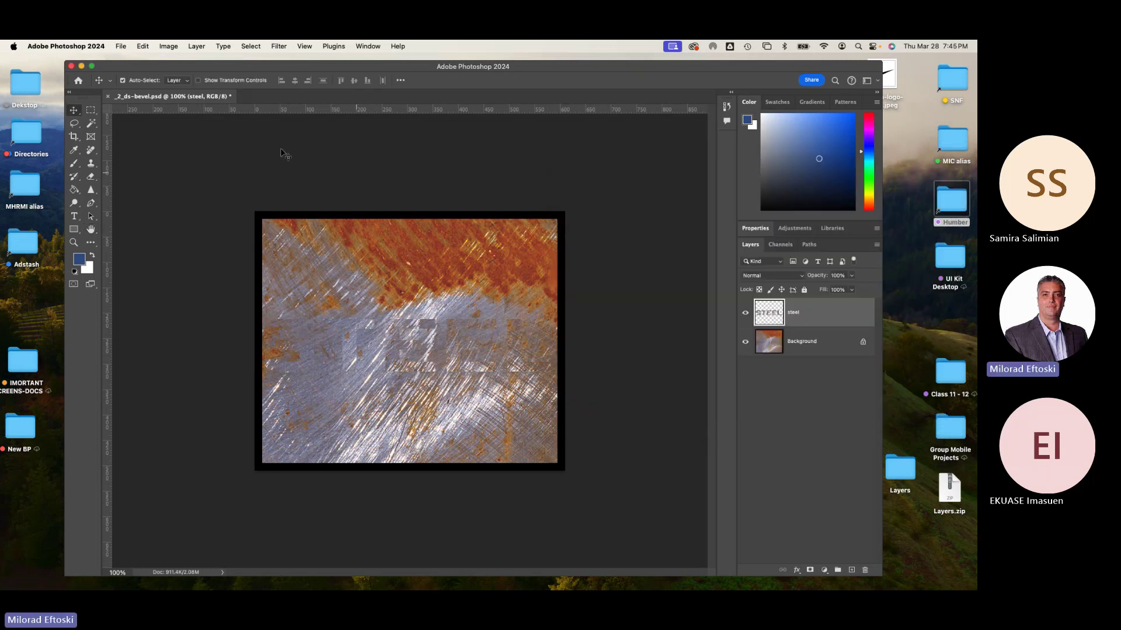
click(108, 96)
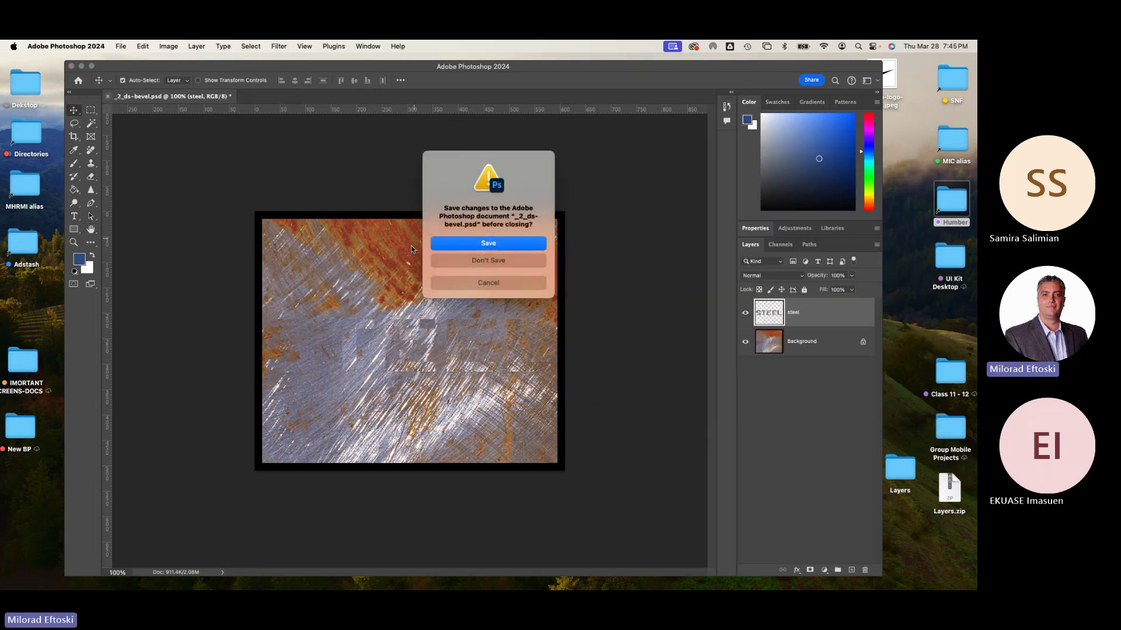
click(488, 261)
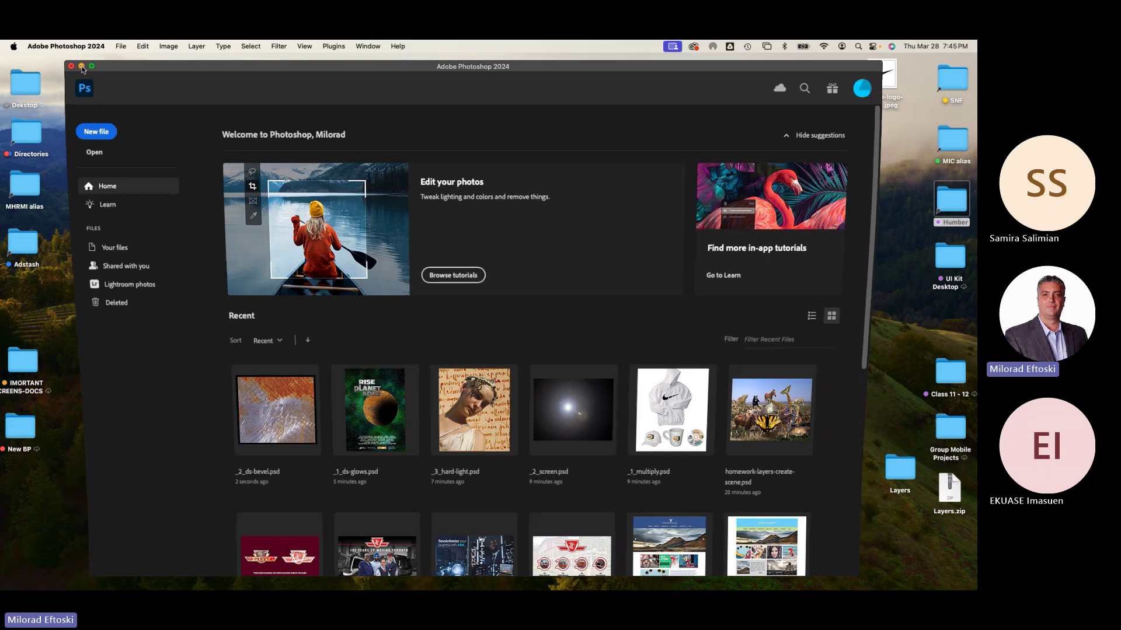
Minimize Photoshop and Quick Look the cc-layer-effects.pdf instructions in Finder
click(82, 66)
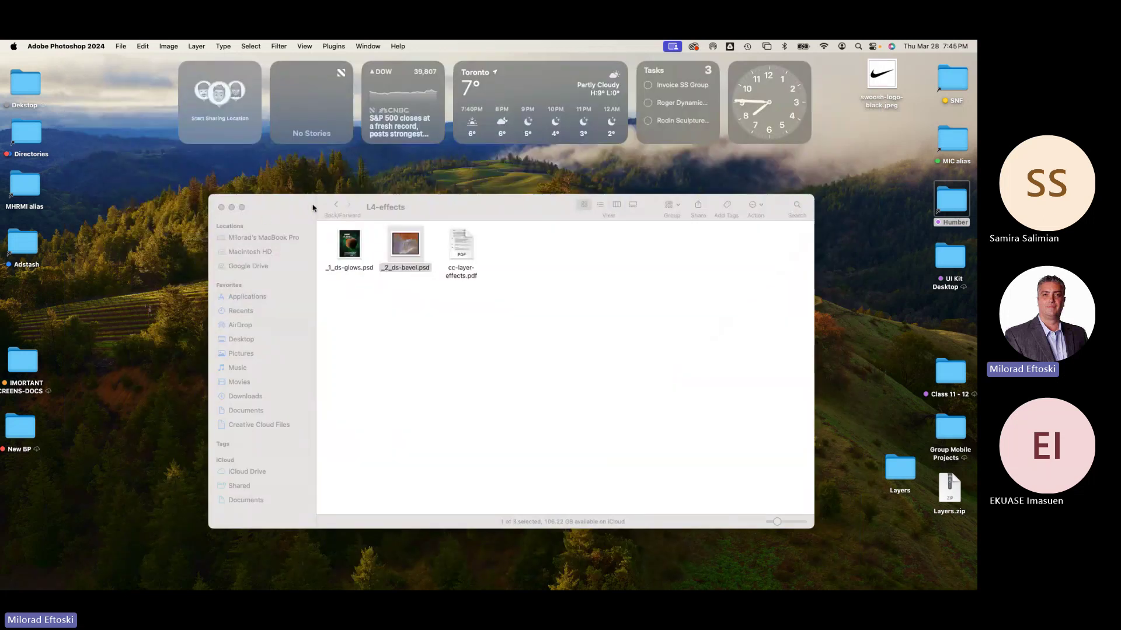
click(461, 257)
key(space)
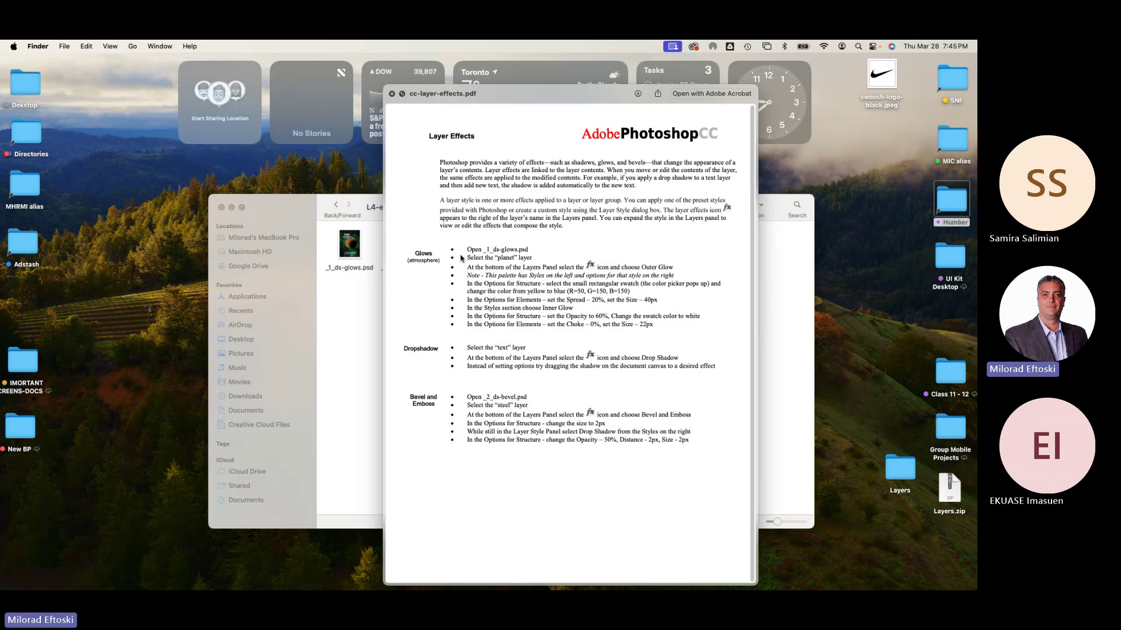
key(space)
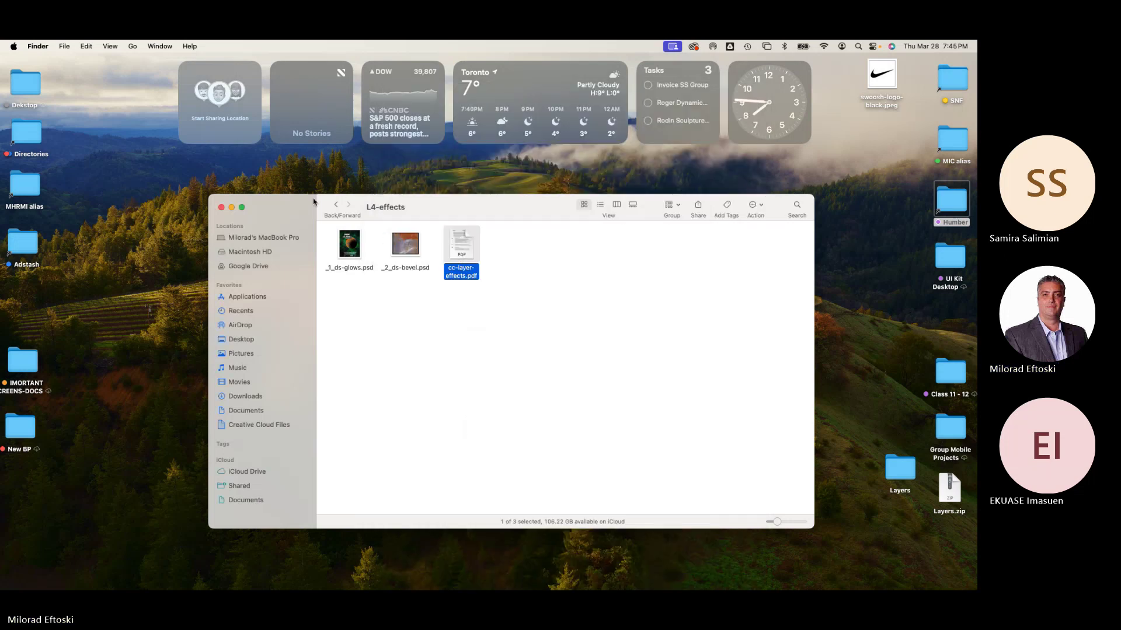
Go back to the Layers folder and open the L5-layerMasks folder
click(336, 204)
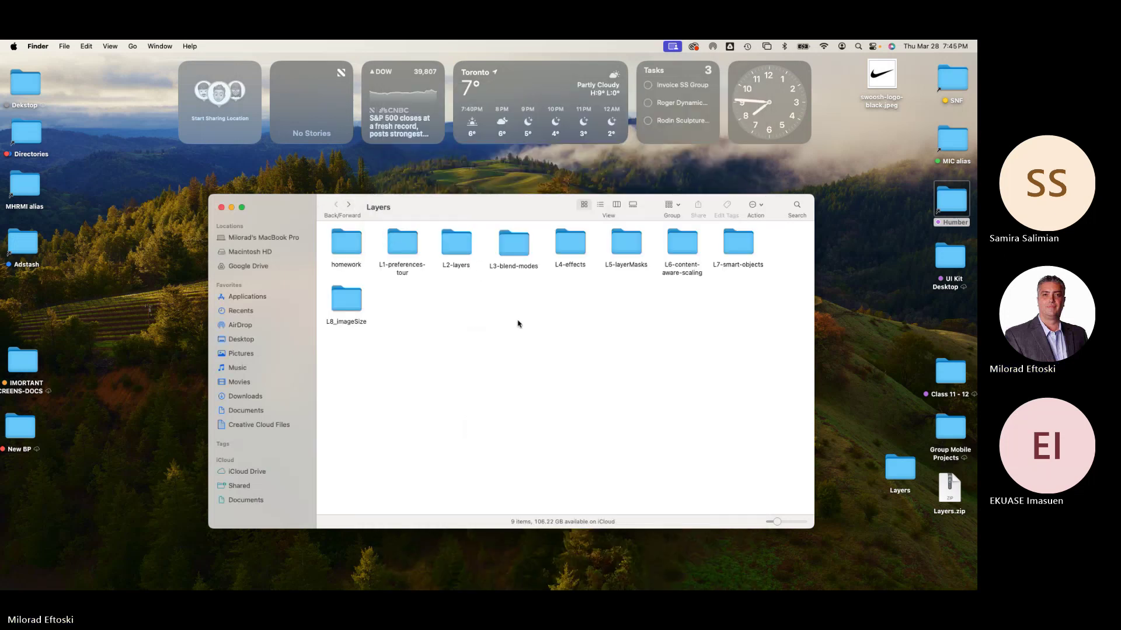
click(622, 250)
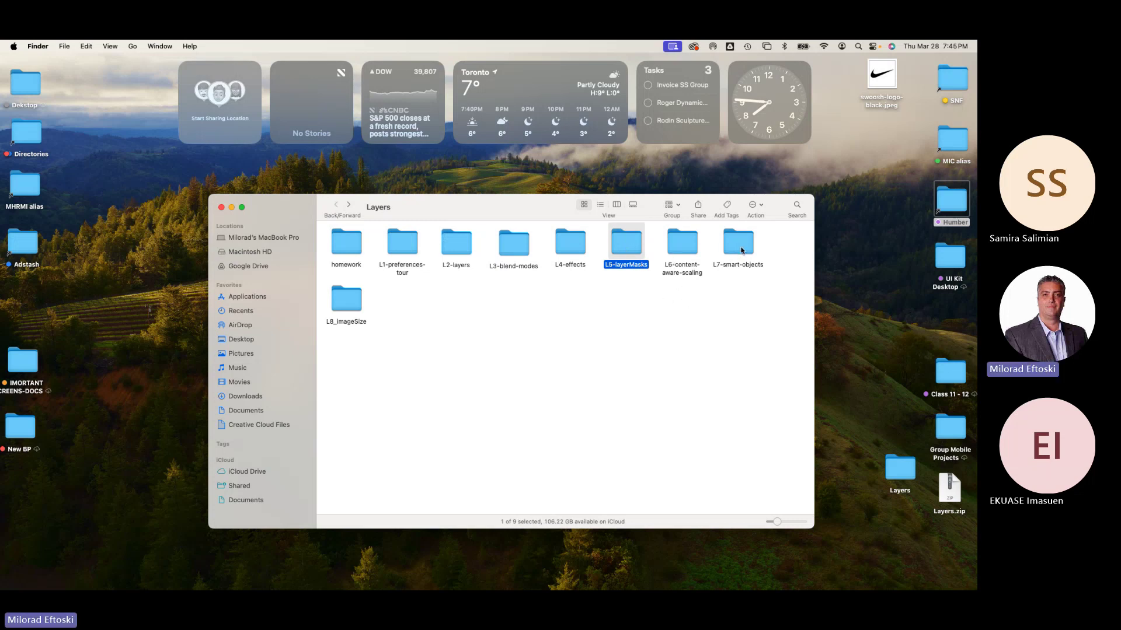
click(686, 248)
drag(748, 361, 340, 219)
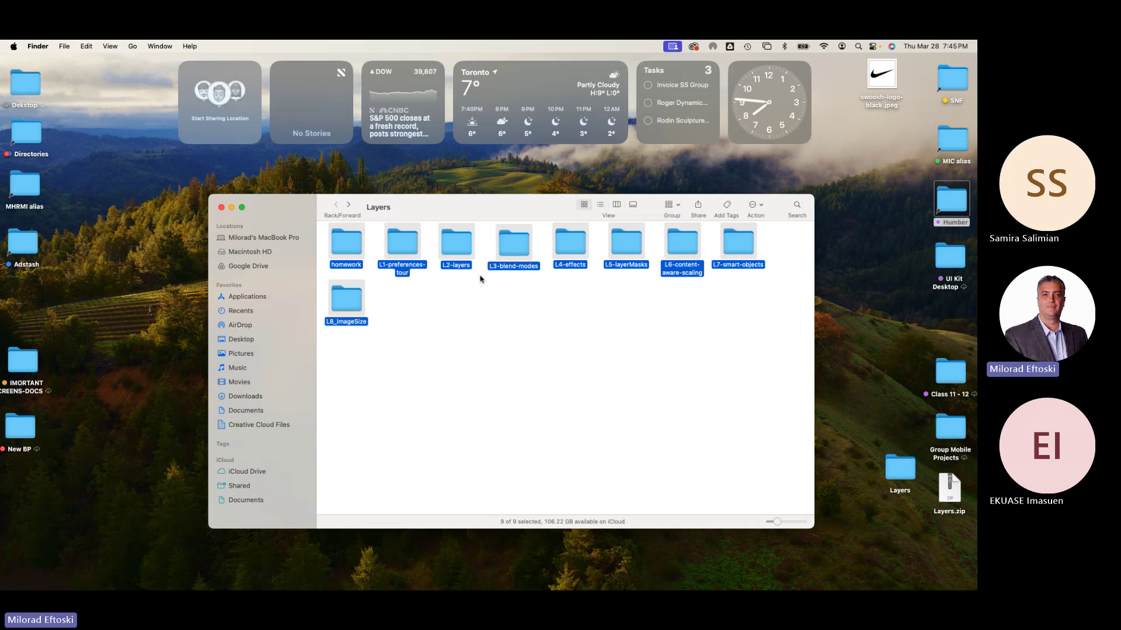
click(491, 292)
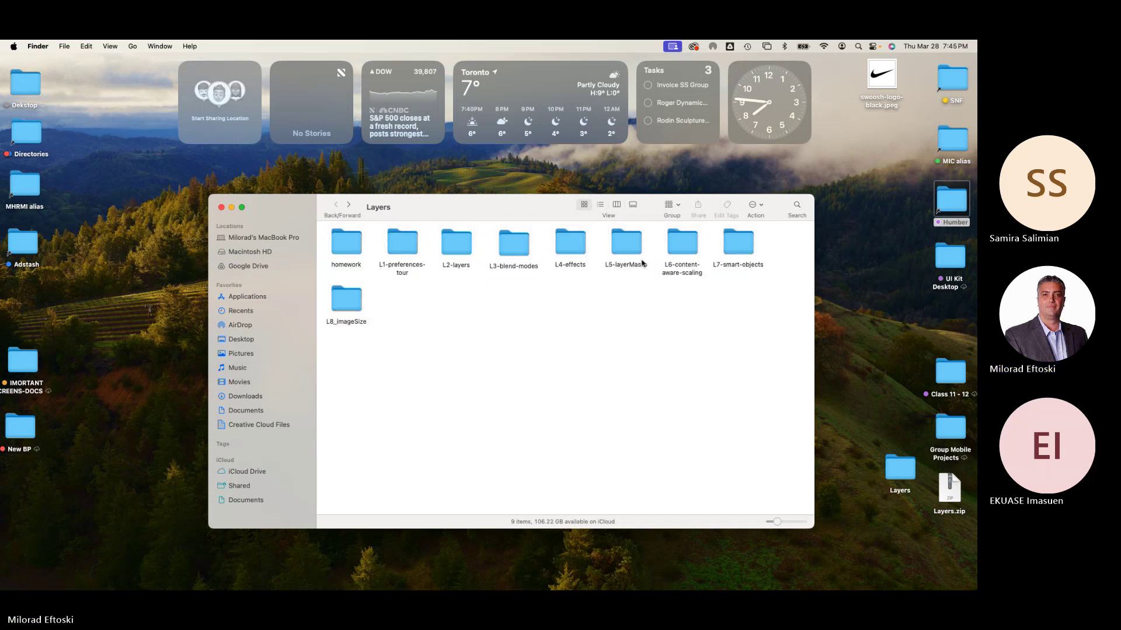
click(630, 253)
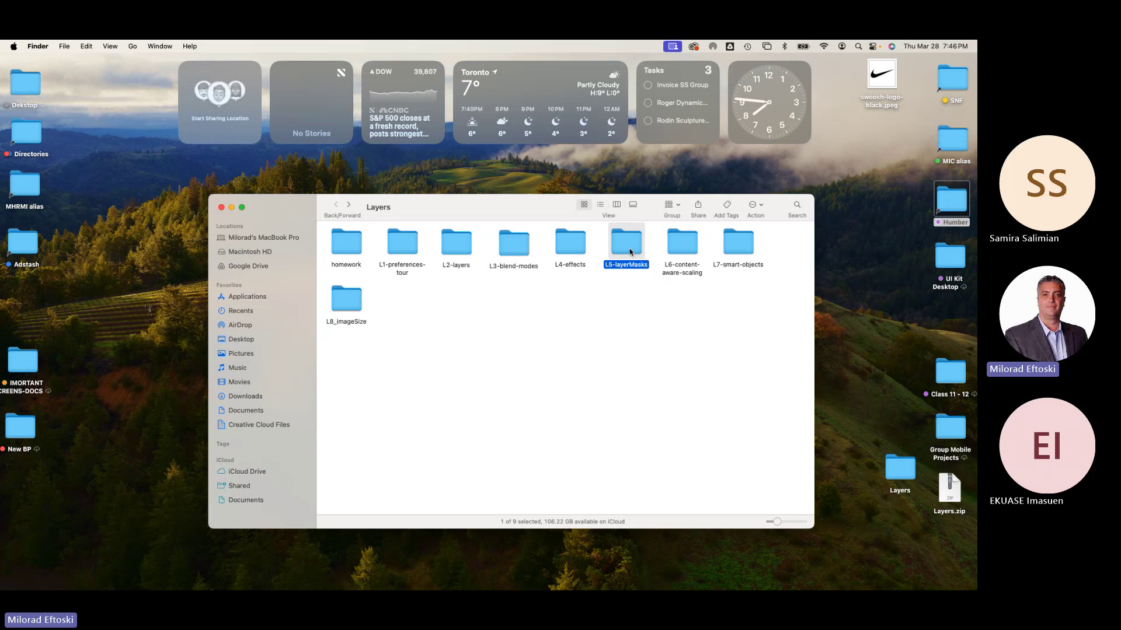
double_click(631, 253)
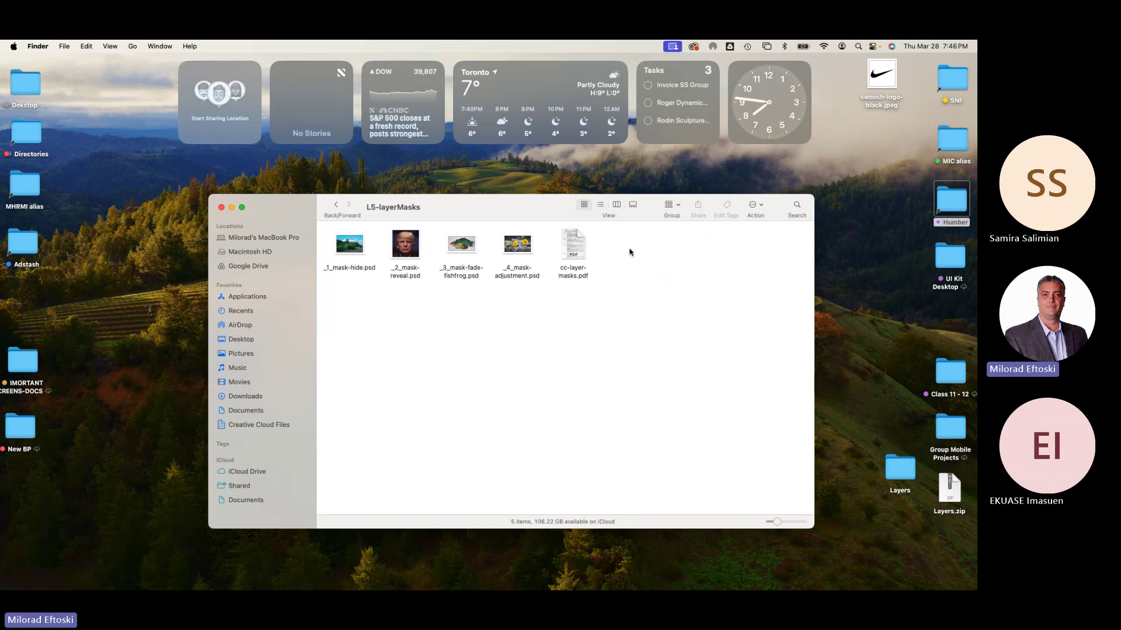
Open _1_mask-hide.psd and delete the helicopter layer's mask
double_click(352, 250)
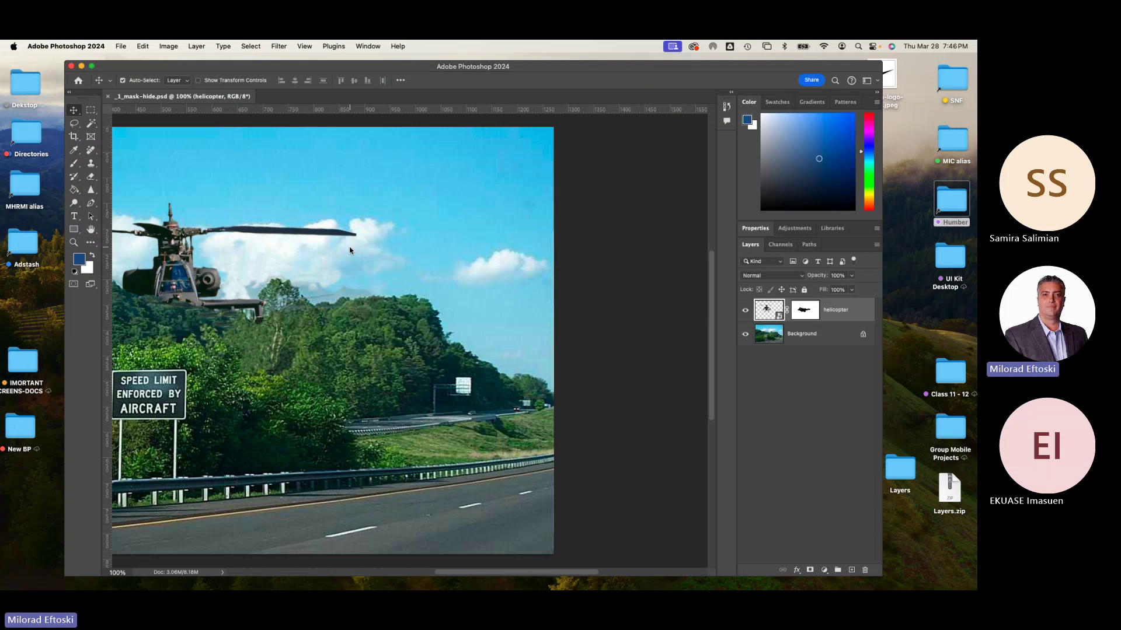
drag(809, 314, 866, 575)
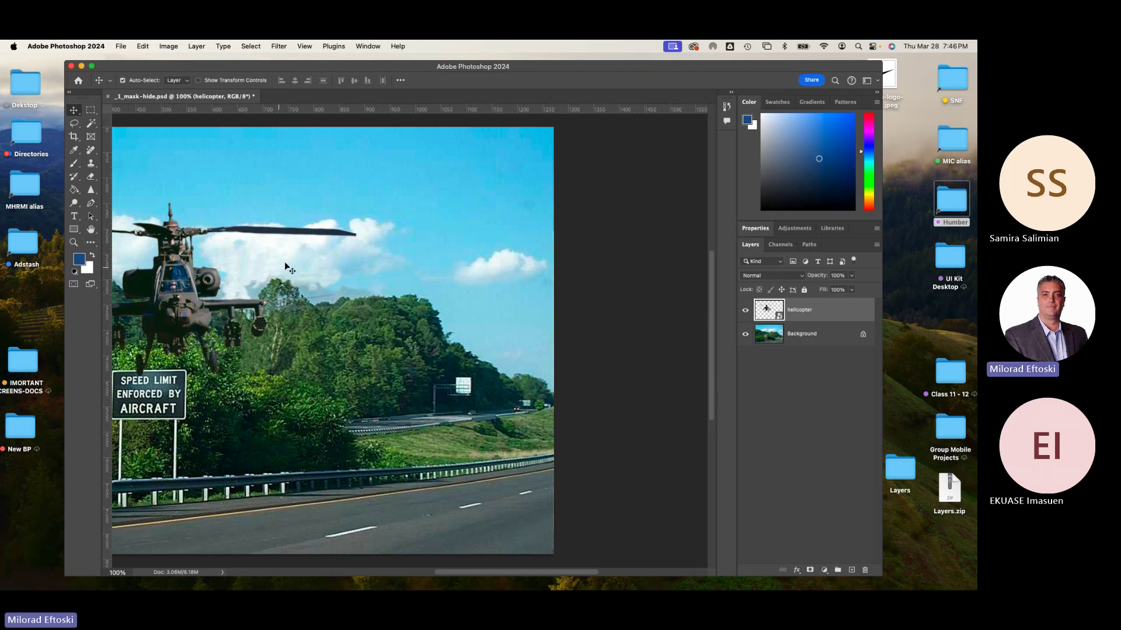
drag(220, 295, 419, 299)
Position the helicopter just above the speed-limit sign, nudging it slightly right and down
mouse_move(454, 337)
mouse_down()
mouse_move(461, 321)
mouse_move(428, 290)
mouse_move(444, 291)
mouse_move(438, 312)
mouse_move(460, 324)
mouse_move(476, 311)
mouse_move(470, 326)
mouse_up()
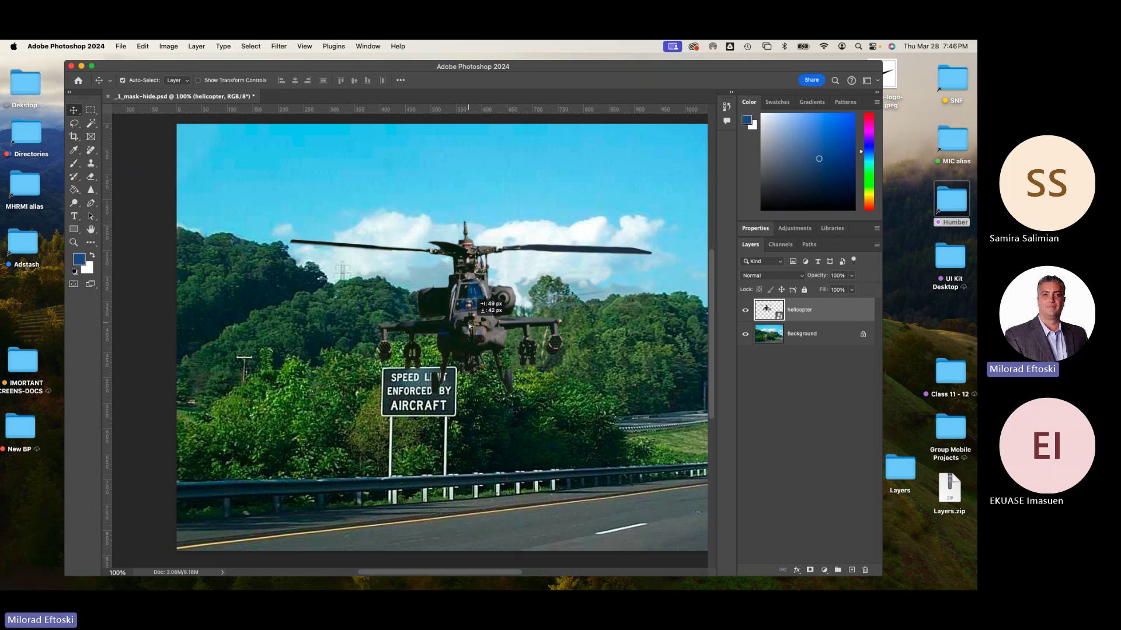
drag(470, 326, 456, 298)
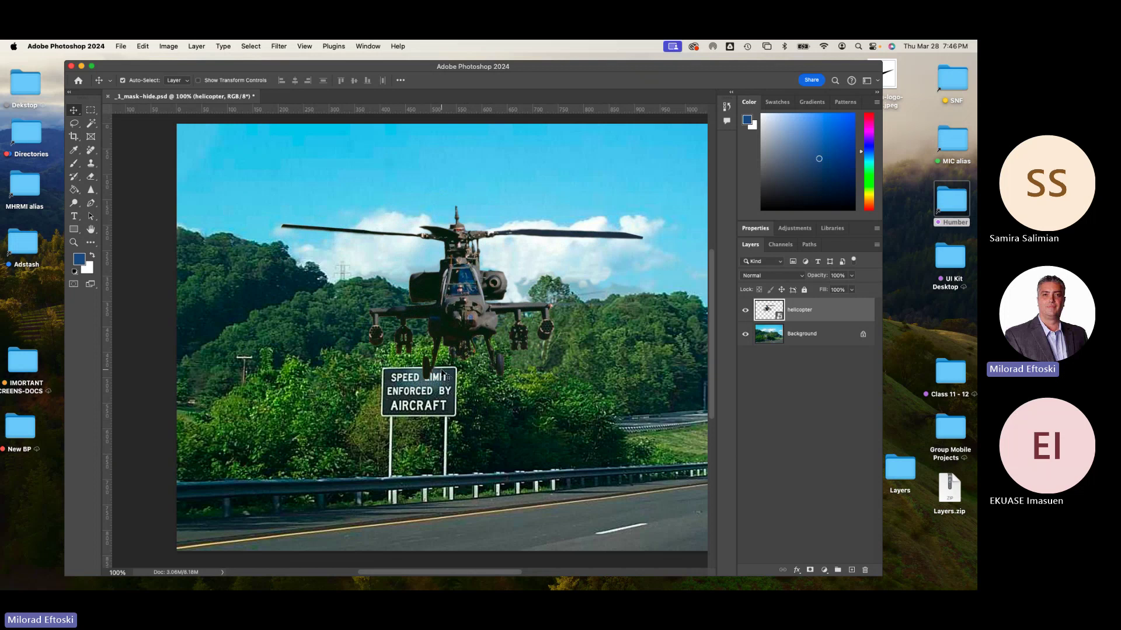
key(super+z)
key(super+shift+z)
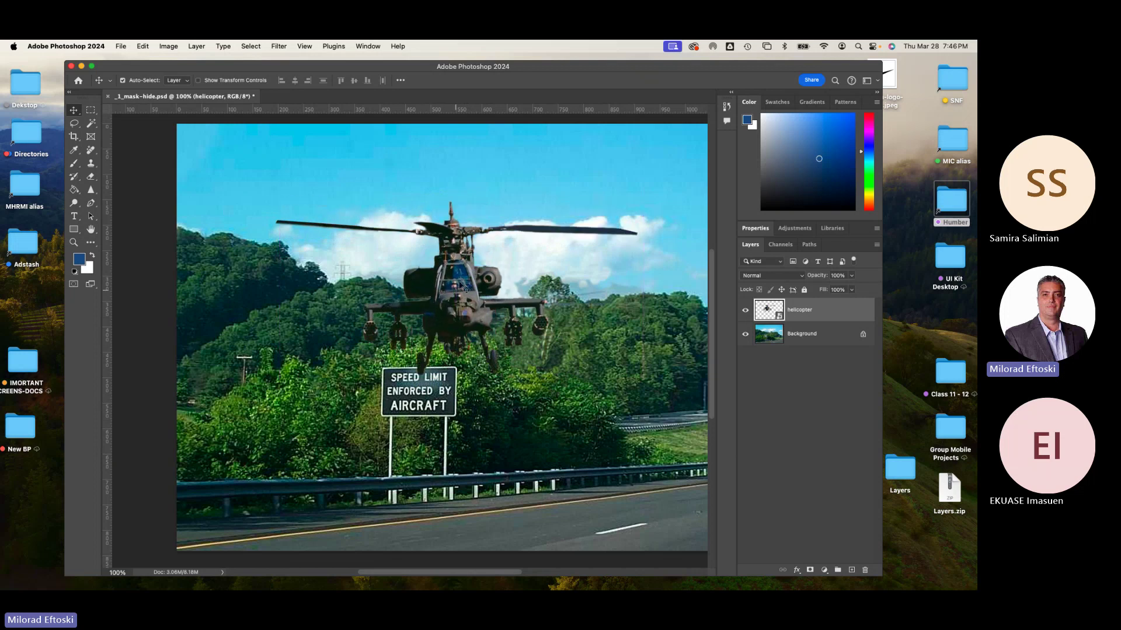
mouse_move(460, 279)
mouse_down()
mouse_move(461, 293)
mouse_move(473, 287)
mouse_move(473, 228)
mouse_move(473, 287)
mouse_up()
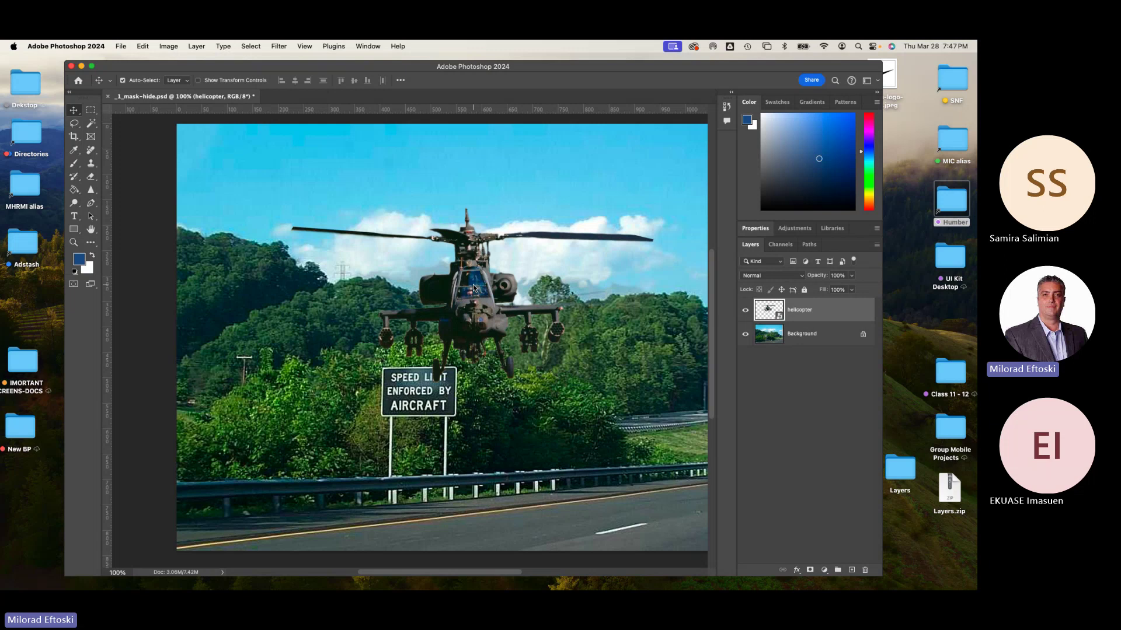
Add a Reveal All layer mask to the helicopter layer
click(196, 46)
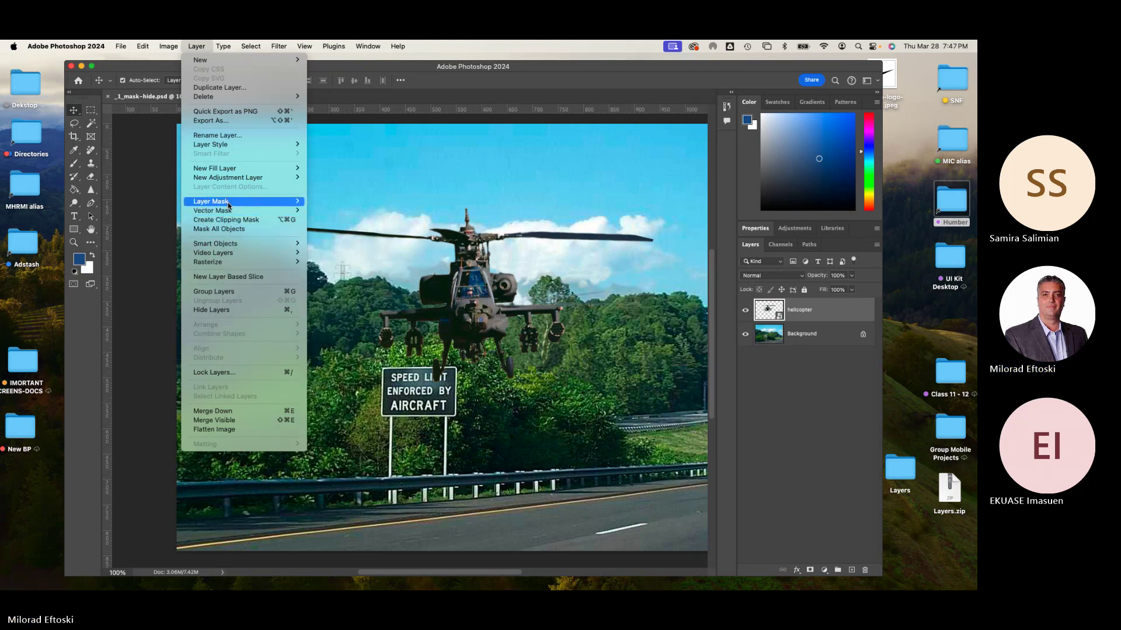
mouse_move(280, 202)
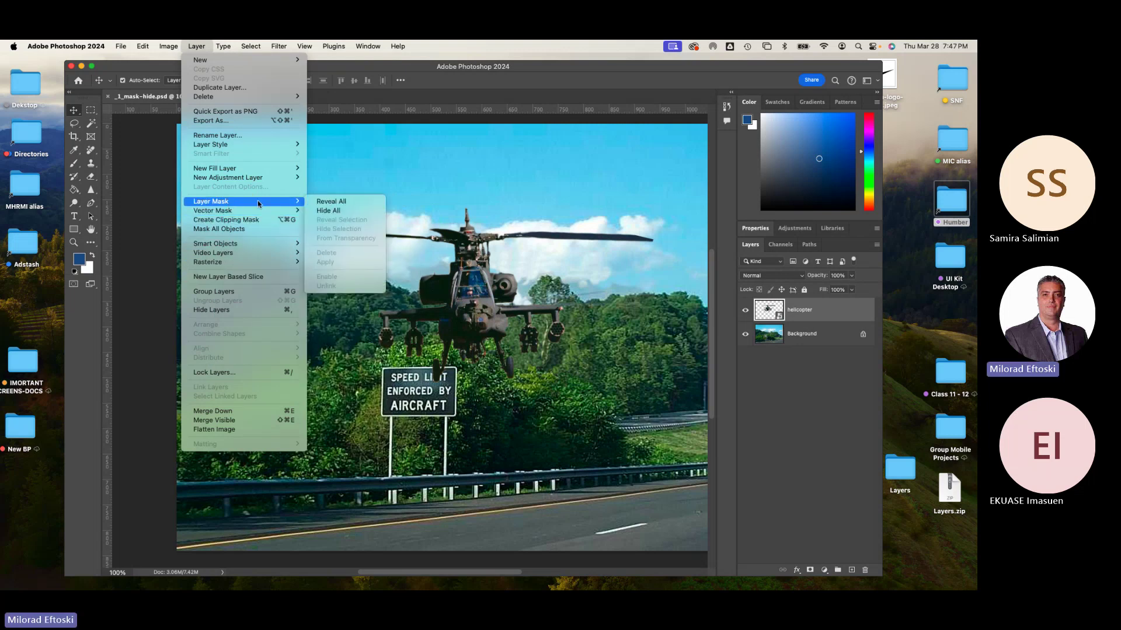
click(325, 202)
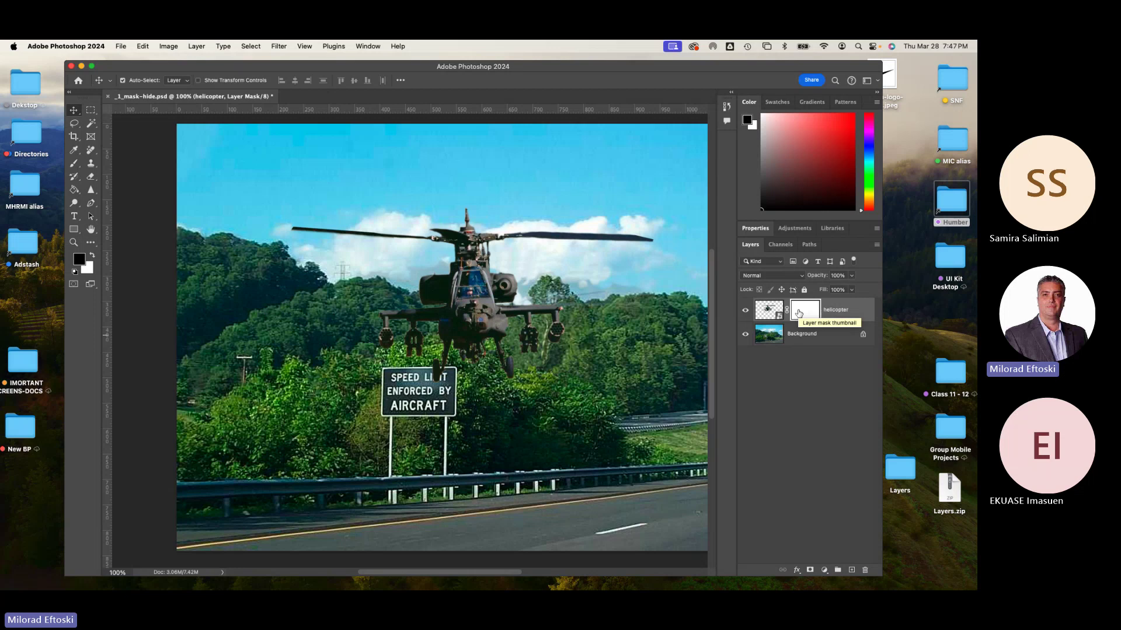
Paint on the mask with a 35 px brush to hide the left wing stub and pods
click(73, 166)
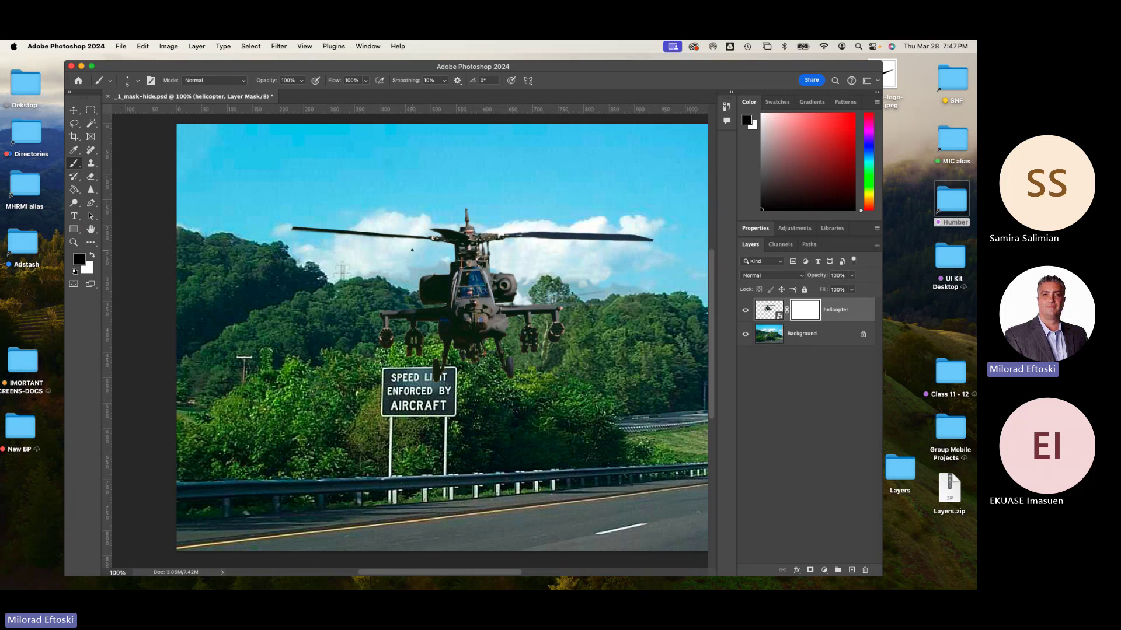
key(bracketright)
key(bracketright)
key(bracketright)
key(bracketright)
key(bracketright)
key(bracketright)
key(bracketright)
mouse_move(369, 324)
mouse_down()
mouse_move(411, 333)
mouse_move(402, 328)
mouse_move(402, 339)
mouse_move(424, 320)
mouse_move(381, 337)
mouse_up()
key(x)
key(x)
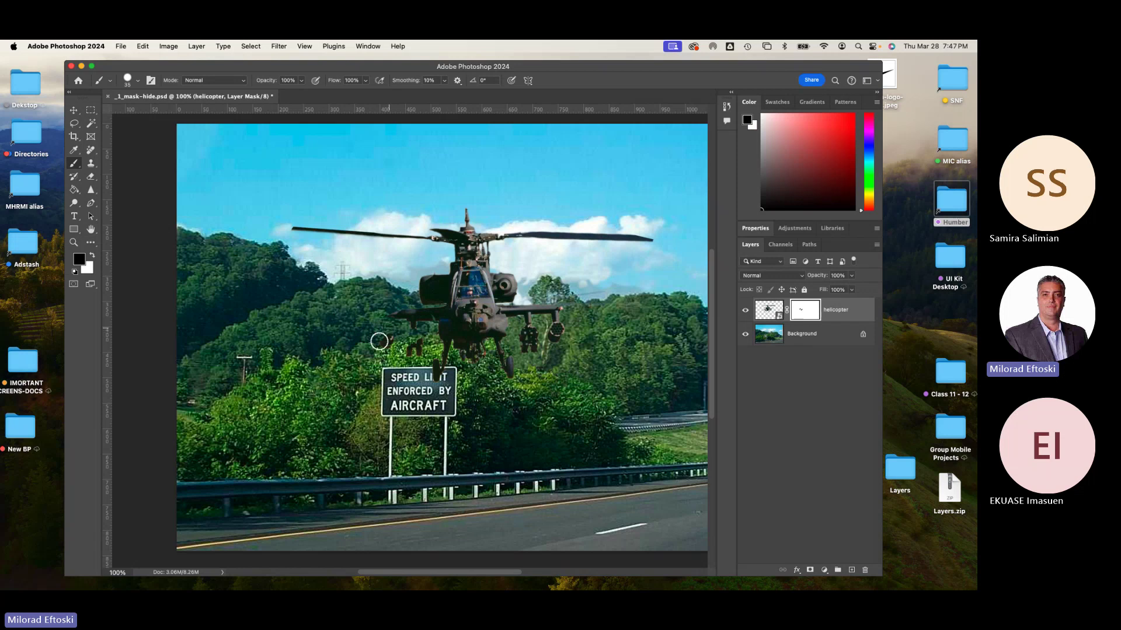
mouse_move(380, 334)
mouse_down()
mouse_move(407, 321)
mouse_move(407, 345)
mouse_move(452, 374)
mouse_move(439, 387)
mouse_move(460, 368)
mouse_move(513, 371)
mouse_move(516, 353)
mouse_move(569, 339)
mouse_move(543, 342)
mouse_move(559, 325)
mouse_move(548, 321)
mouse_move(459, 353)
mouse_move(434, 339)
mouse_move(443, 305)
mouse_move(495, 317)
mouse_move(445, 303)
mouse_move(573, 313)
mouse_up()
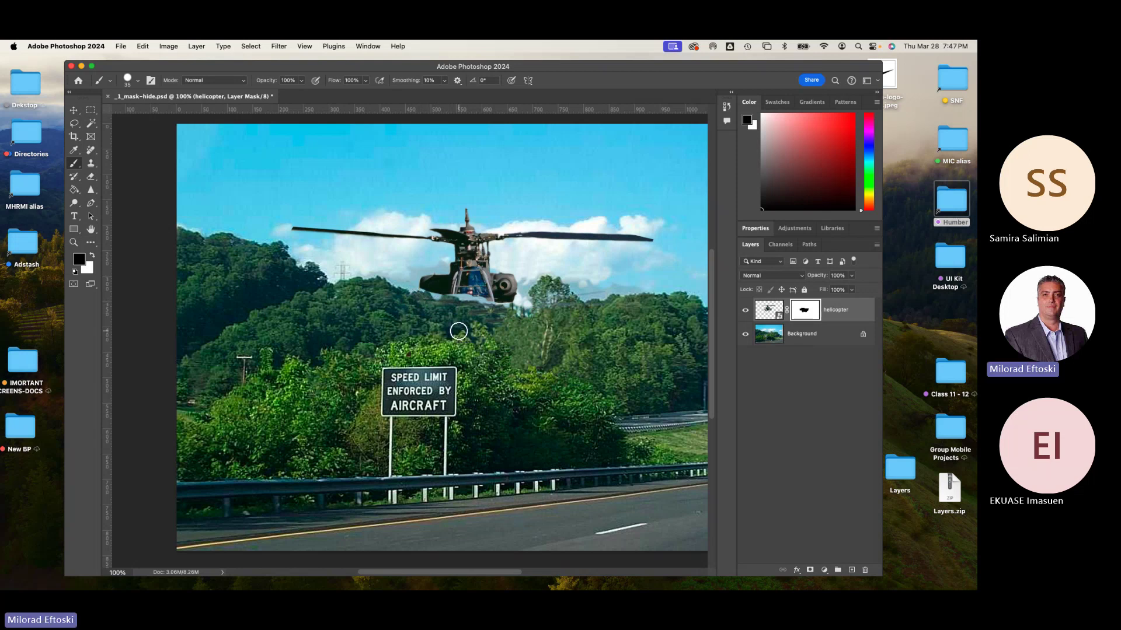
At 300% zoom, paint white with a 15 px, 30% hardness brush to restore the lower fuselage edge
key(super+equal)
key(super+equal)
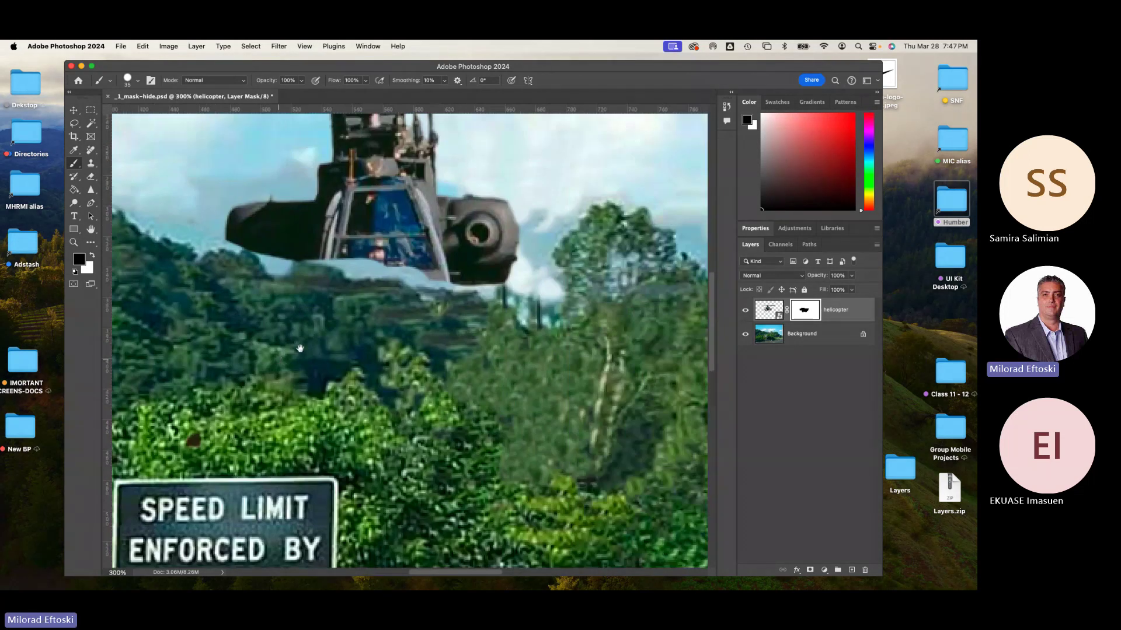
drag(300, 348, 312, 371)
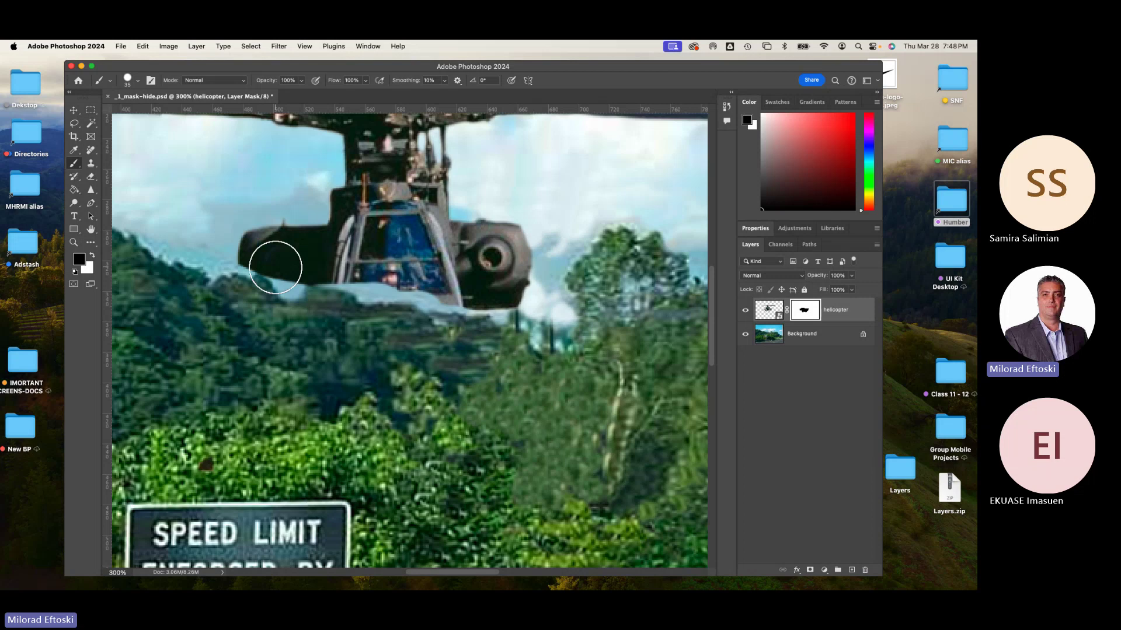
key(x)
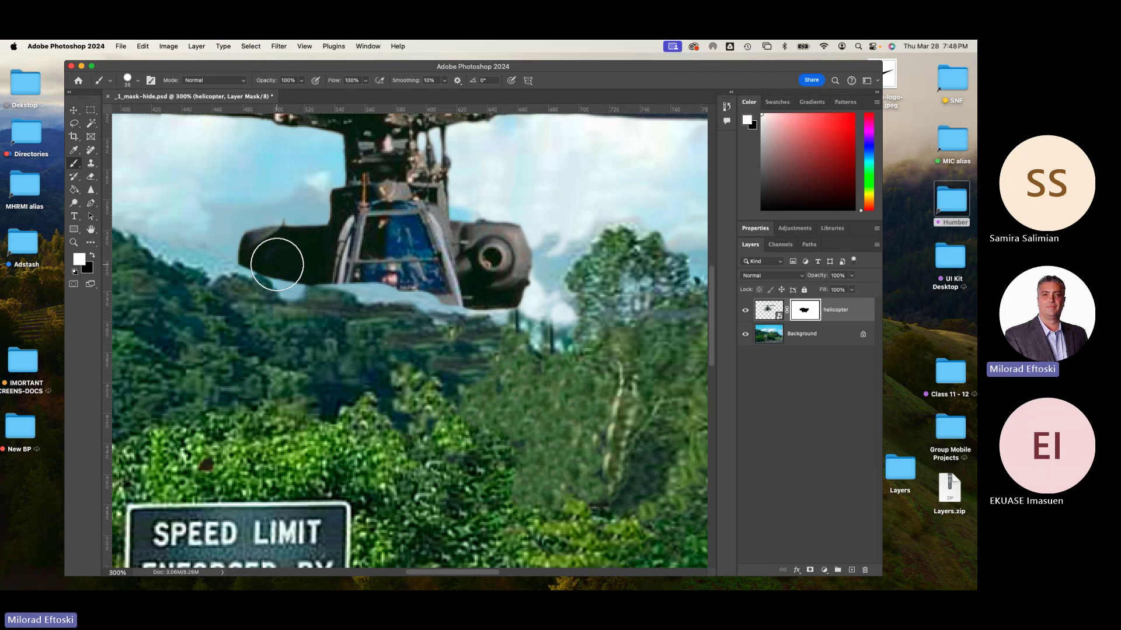
key(bracketleft)
key(bracketleft)
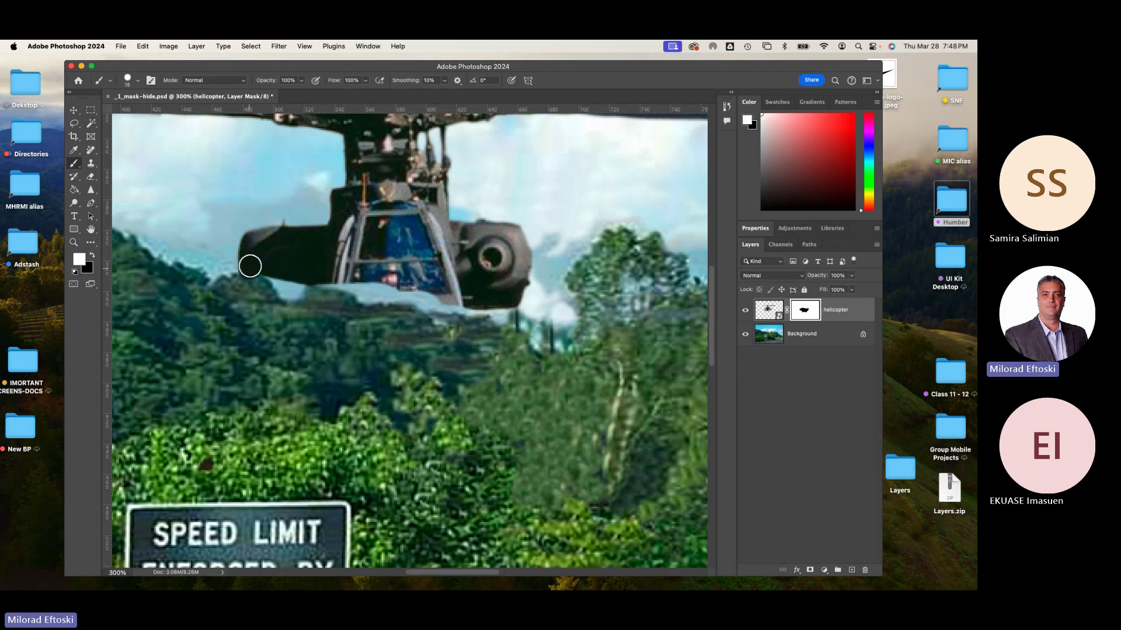
click(139, 82)
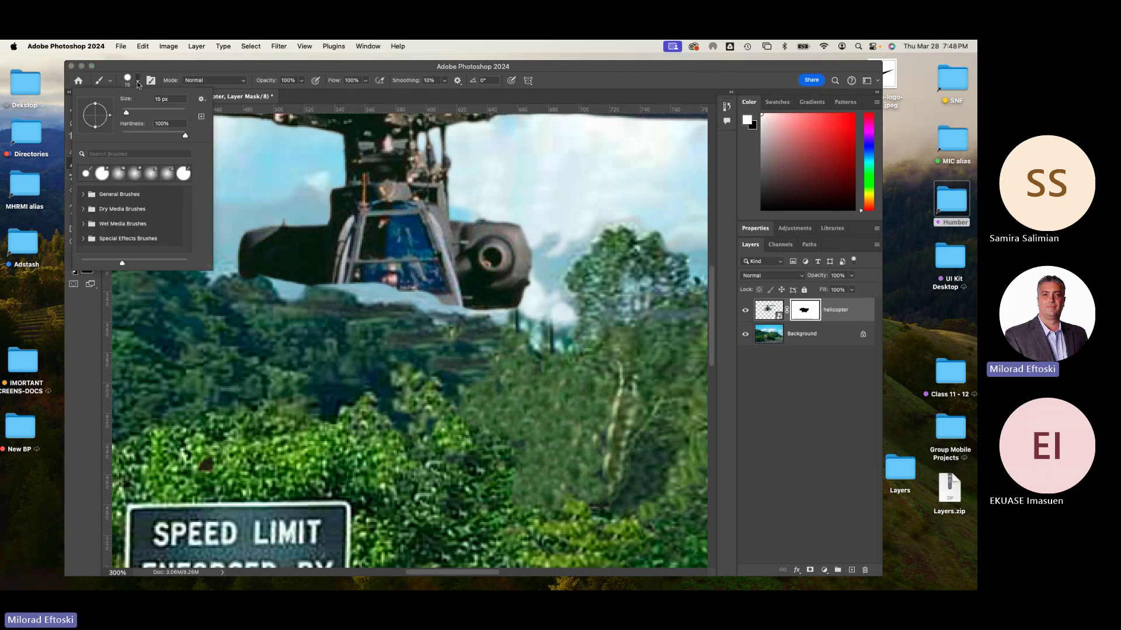
drag(151, 138, 141, 137)
click(260, 263)
mouse_move(283, 287)
mouse_down()
mouse_move(303, 273)
mouse_move(369, 301)
mouse_move(375, 288)
mouse_move(374, 299)
mouse_move(461, 314)
mouse_move(449, 303)
mouse_move(506, 314)
mouse_move(537, 277)
mouse_move(539, 290)
mouse_move(563, 280)
mouse_move(565, 304)
mouse_move(546, 315)
mouse_move(505, 312)
mouse_move(586, 321)
mouse_up()
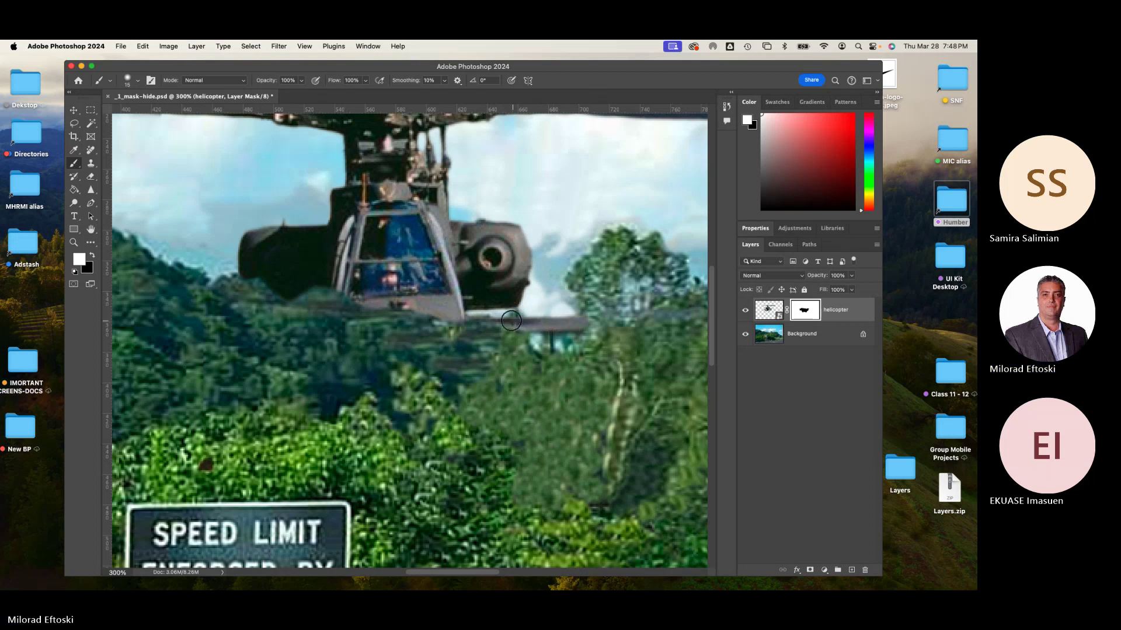
scroll(468, 301, down, 5)
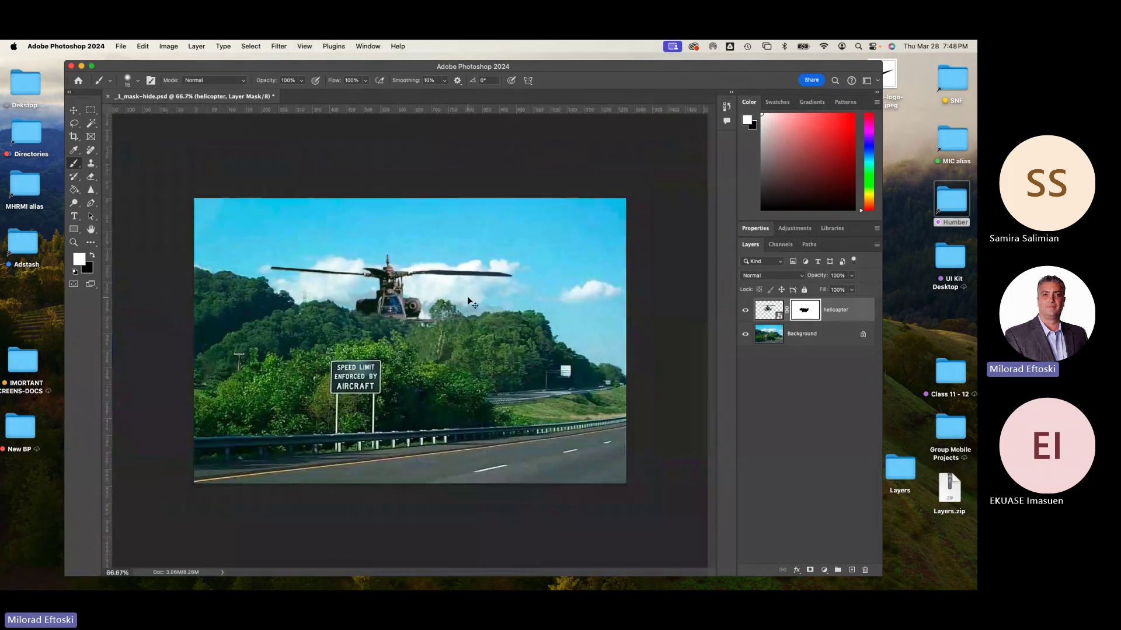
Hide the Background layer to inspect the helicopter mask's edges
scroll(467, 298, up, 2)
scroll(468, 297, down, 1)
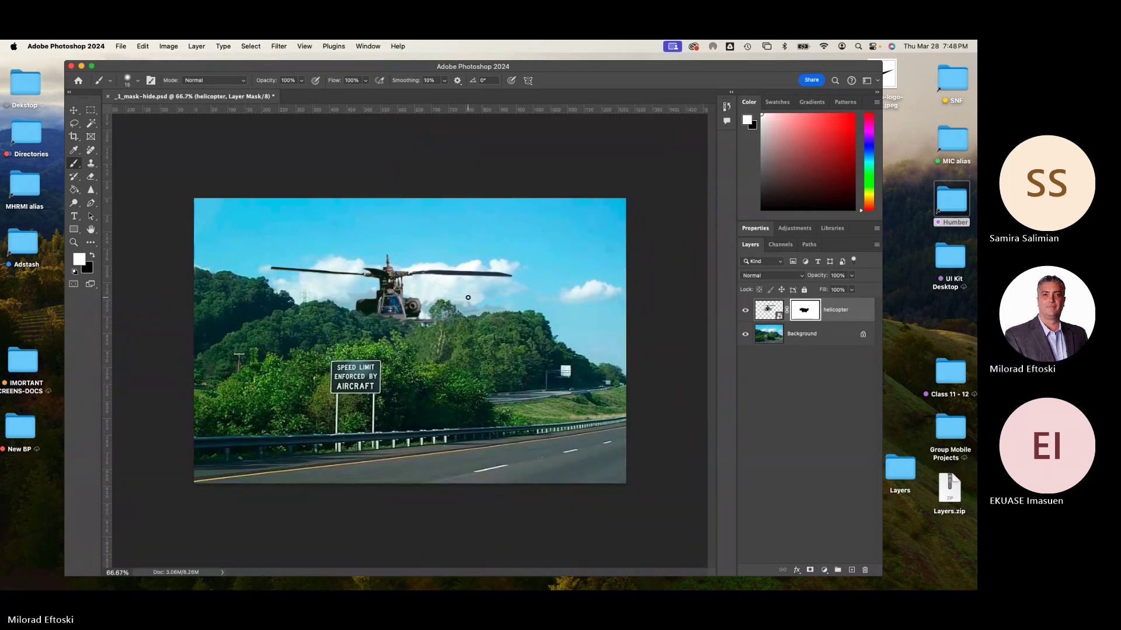
click(745, 335)
click(745, 335)
click(745, 335)
click(746, 334)
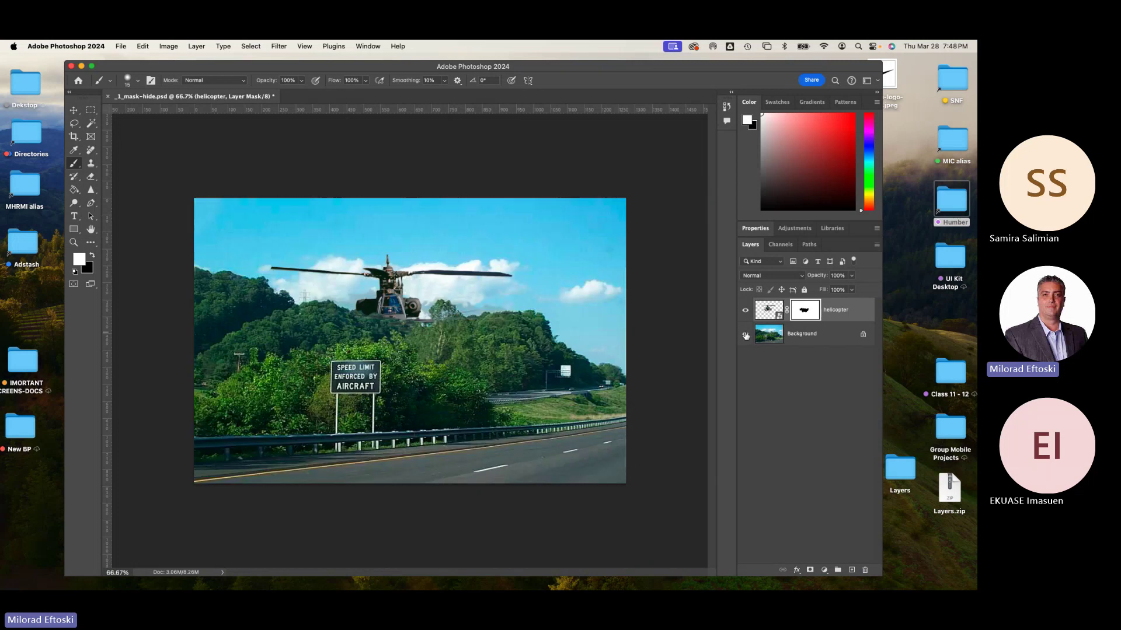
click(746, 334)
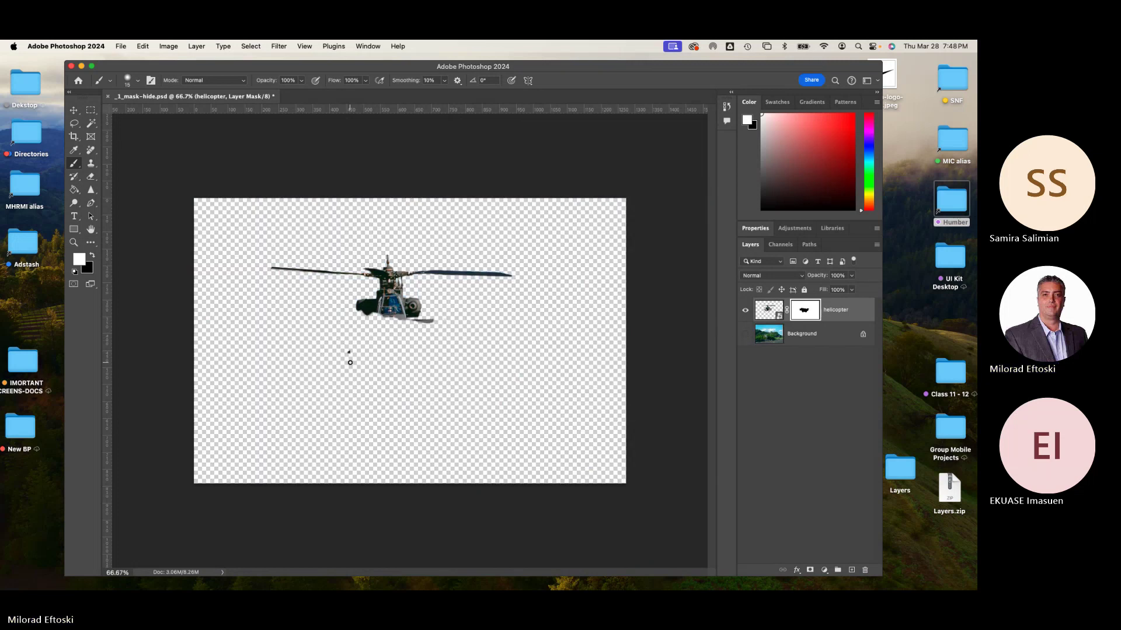
Paint out the stray spot below the helicopter, show Background, and close without saving
key(bracketright)
drag(350, 362, 352, 357)
key(x)
click(347, 349)
click(743, 335)
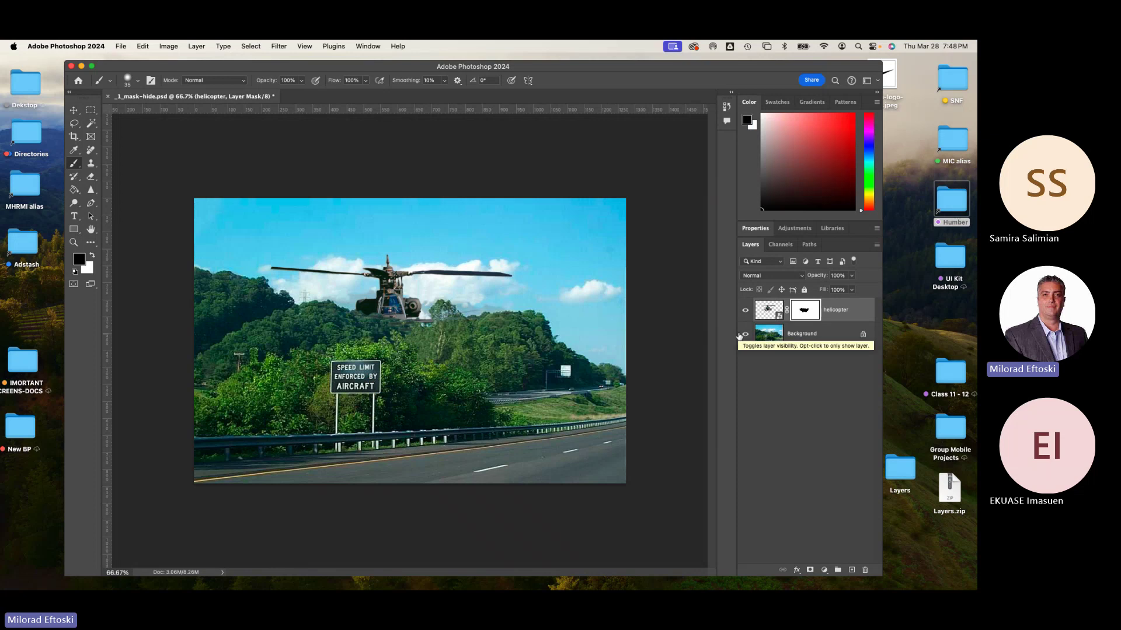
key(super+w)
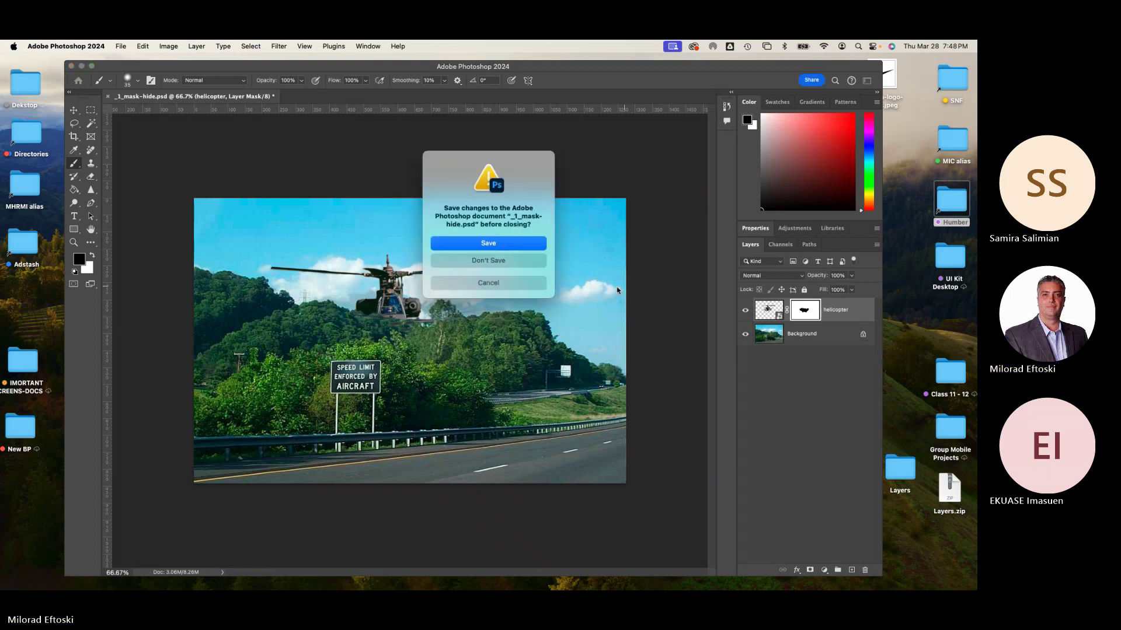
click(521, 262)
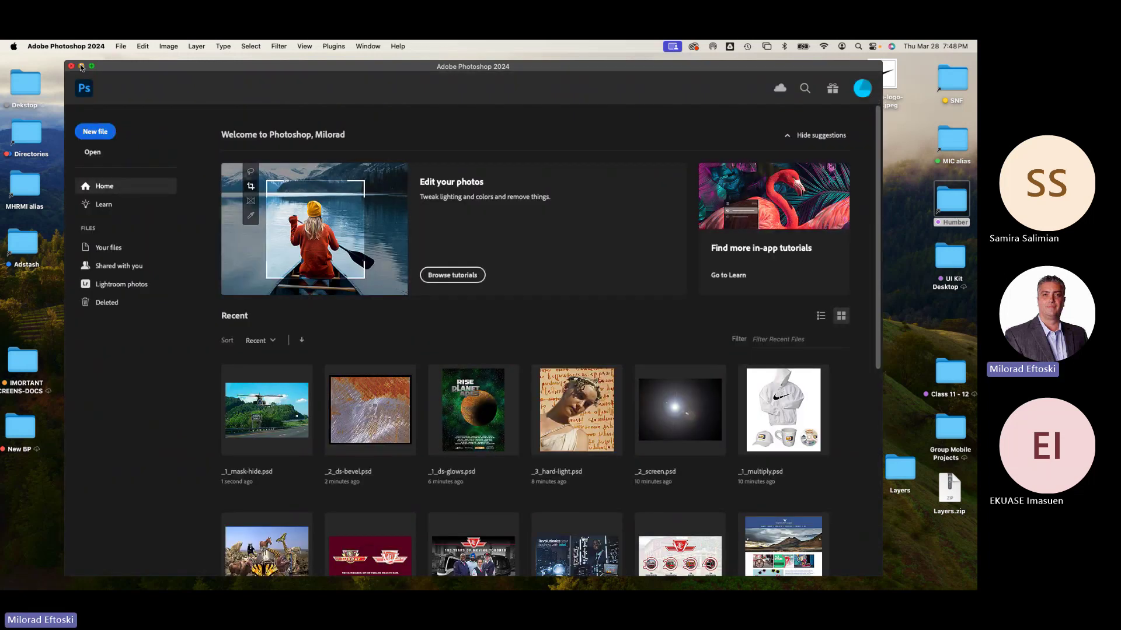
Minimize Photoshop and Quick Look _2_mask-reveal.psd in the L5-layerMasks folder
click(82, 66)
click(391, 271)
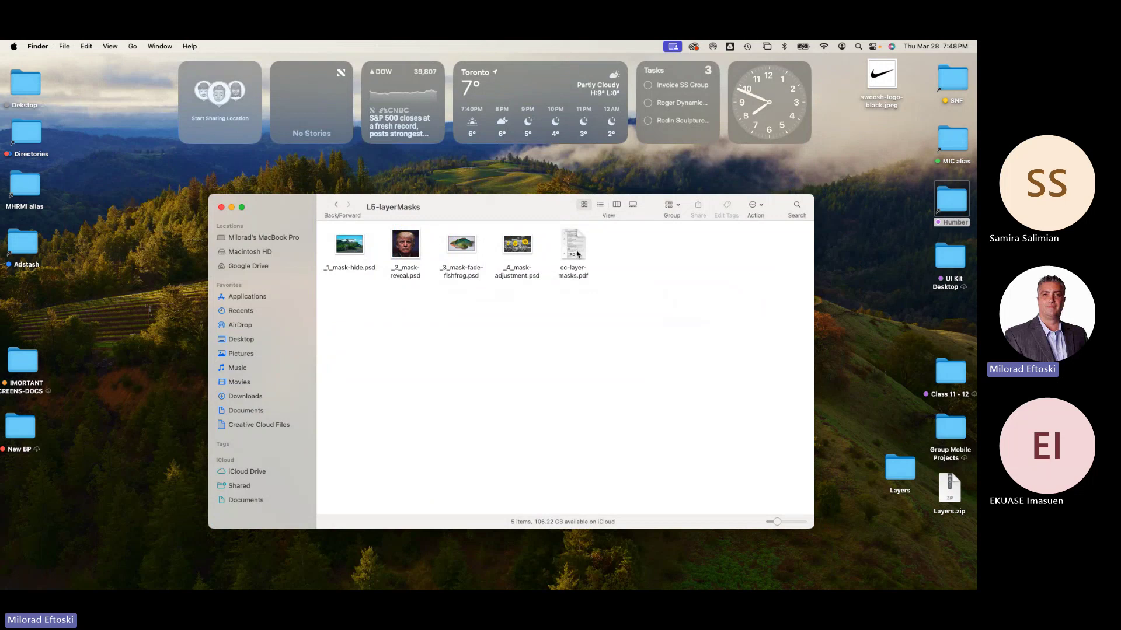
click(403, 251)
key(space)
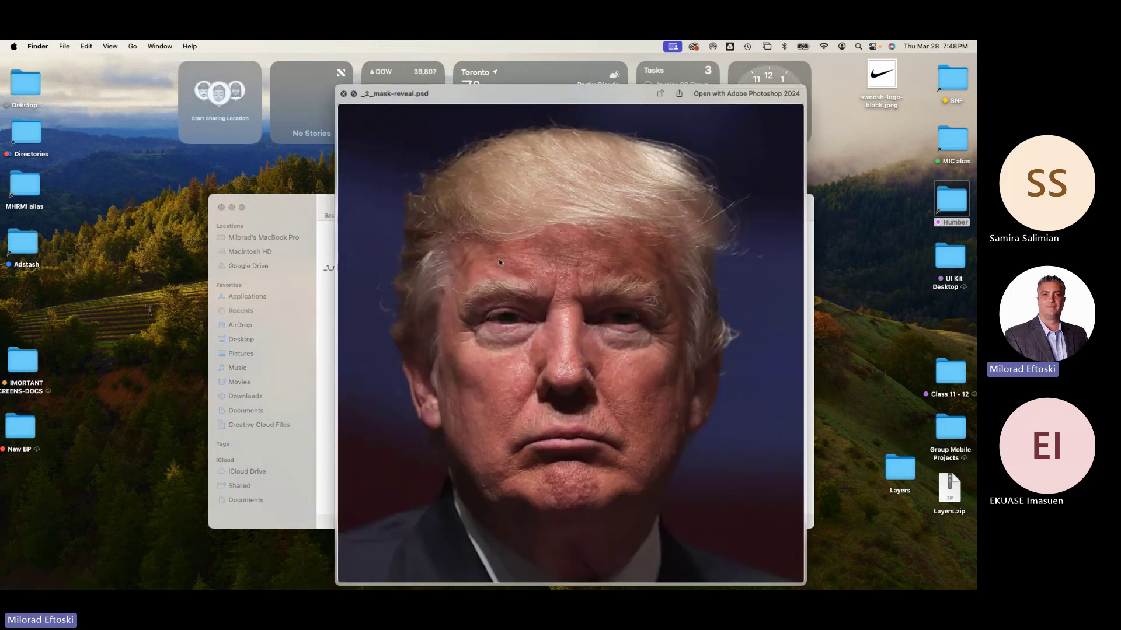
key(space)
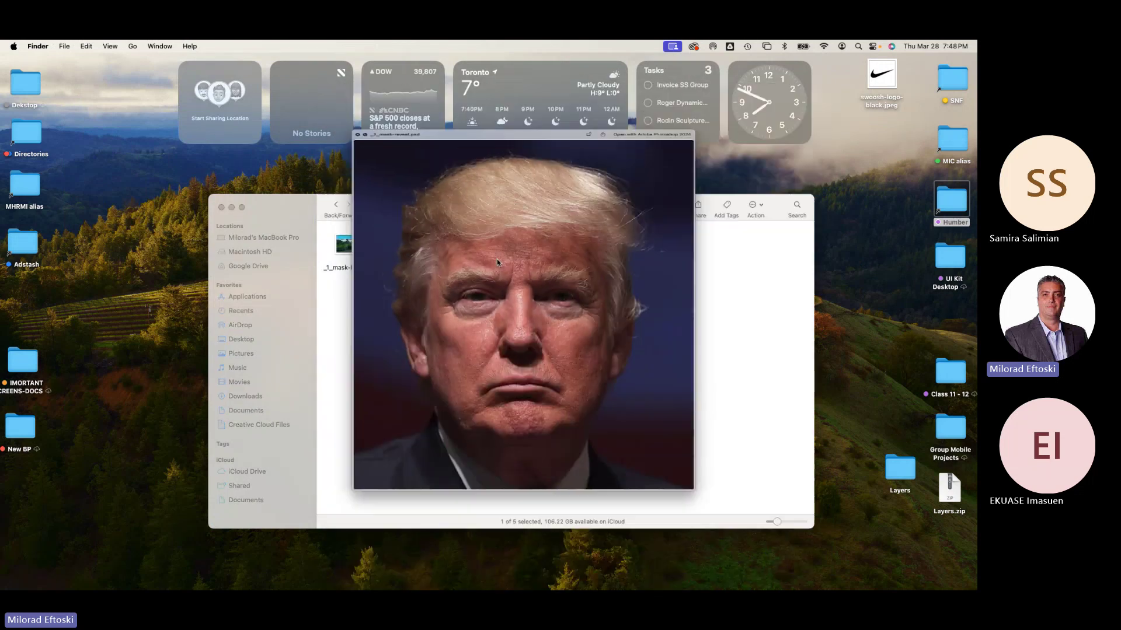
Preview _3_mask-fade-fishfrog.psd and _4_mask-adjustment.psd, then open the L2-layers folder
click(461, 243)
key(space)
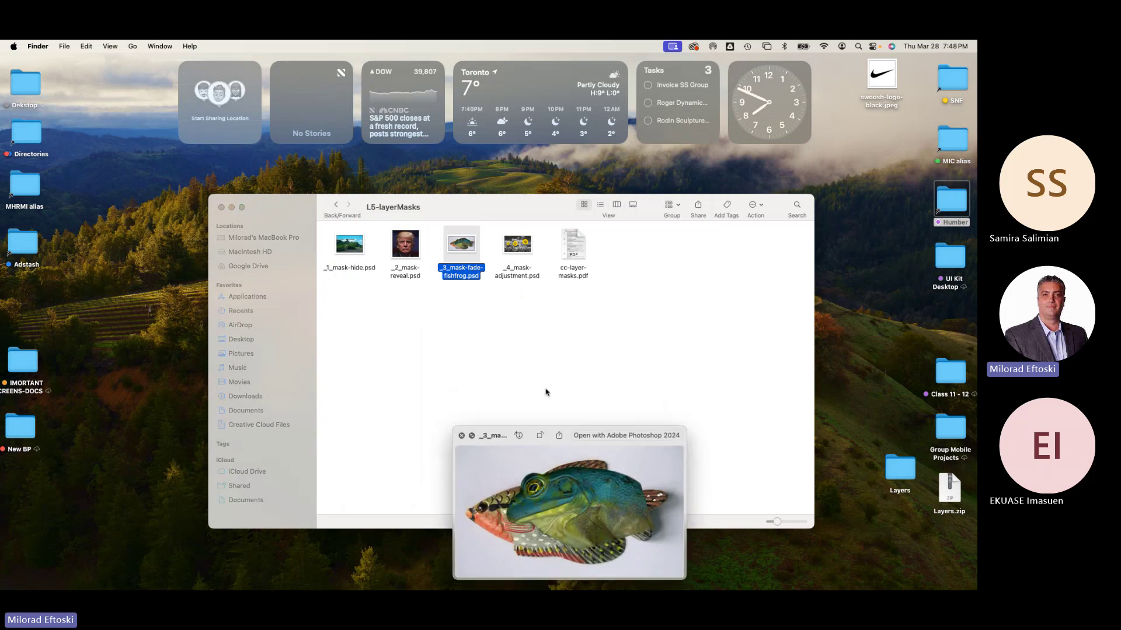
key(space)
click(527, 248)
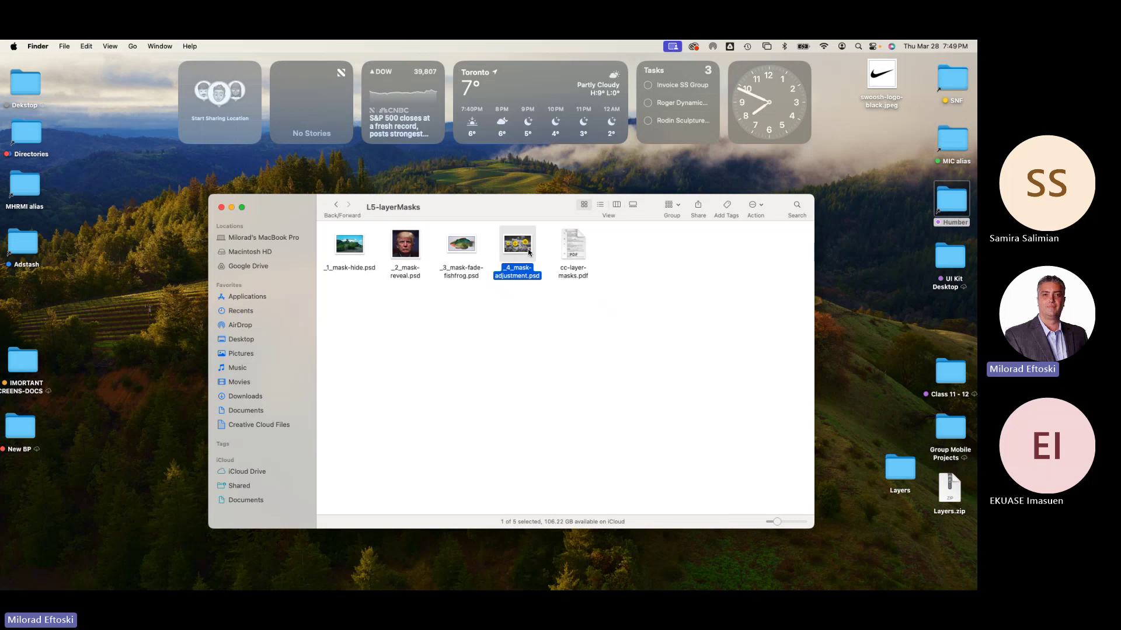
key(space)
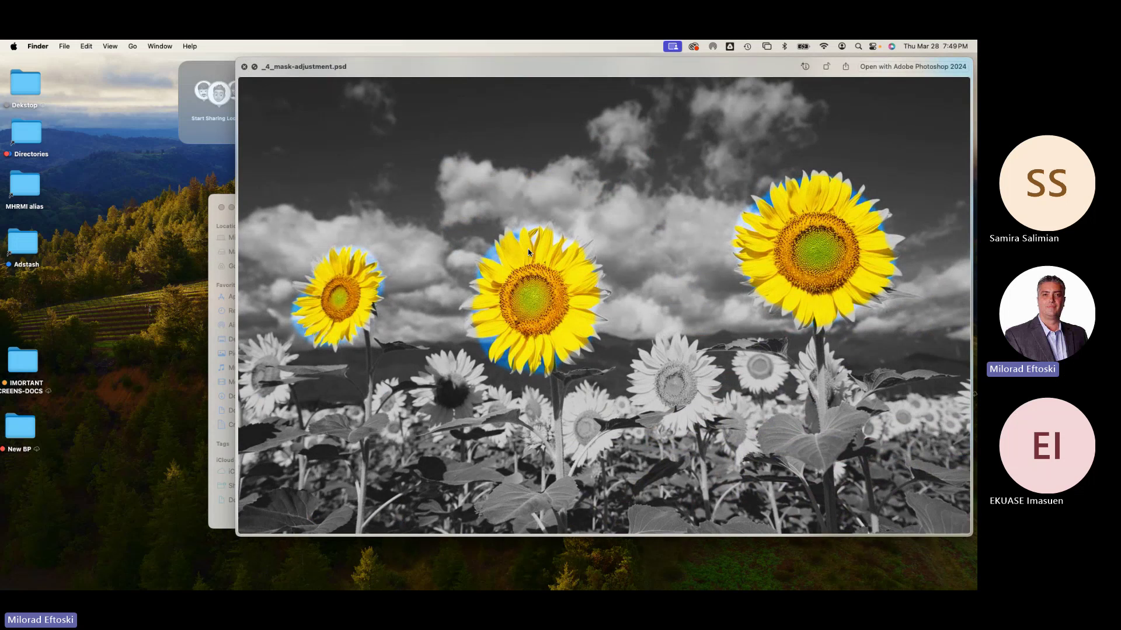
key(space)
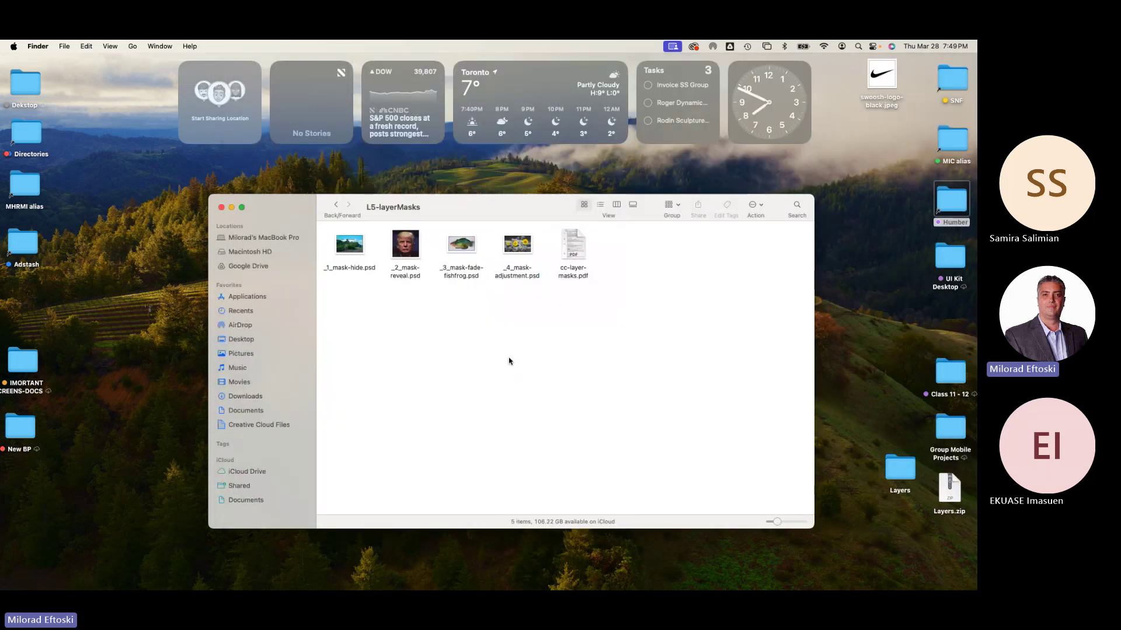
click(335, 206)
double_click(466, 252)
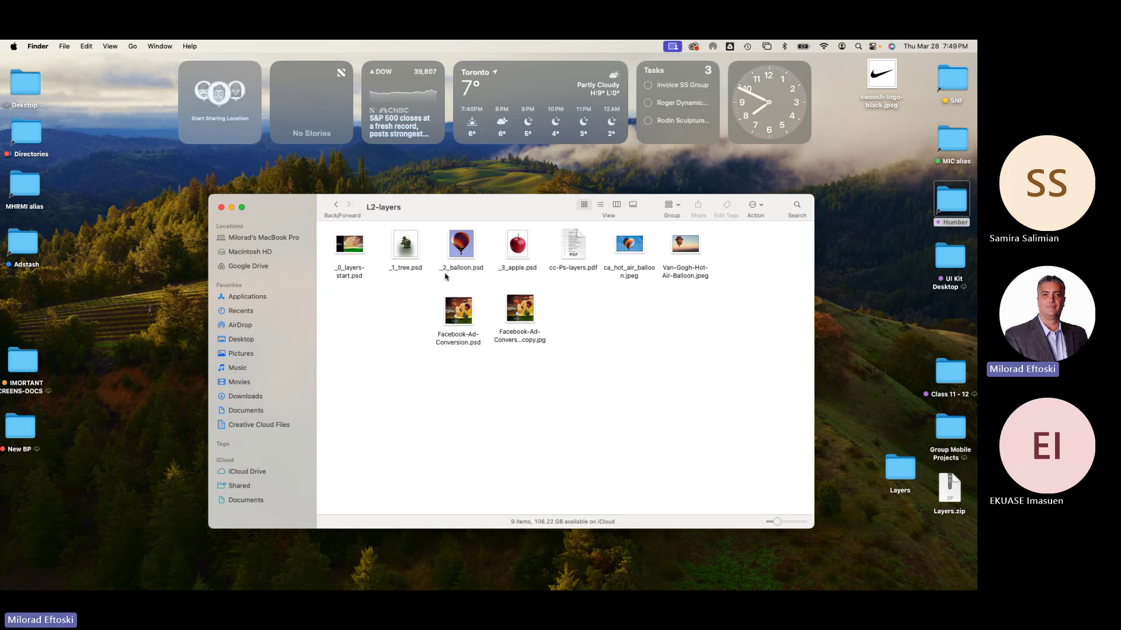
click(575, 255)
key(space)
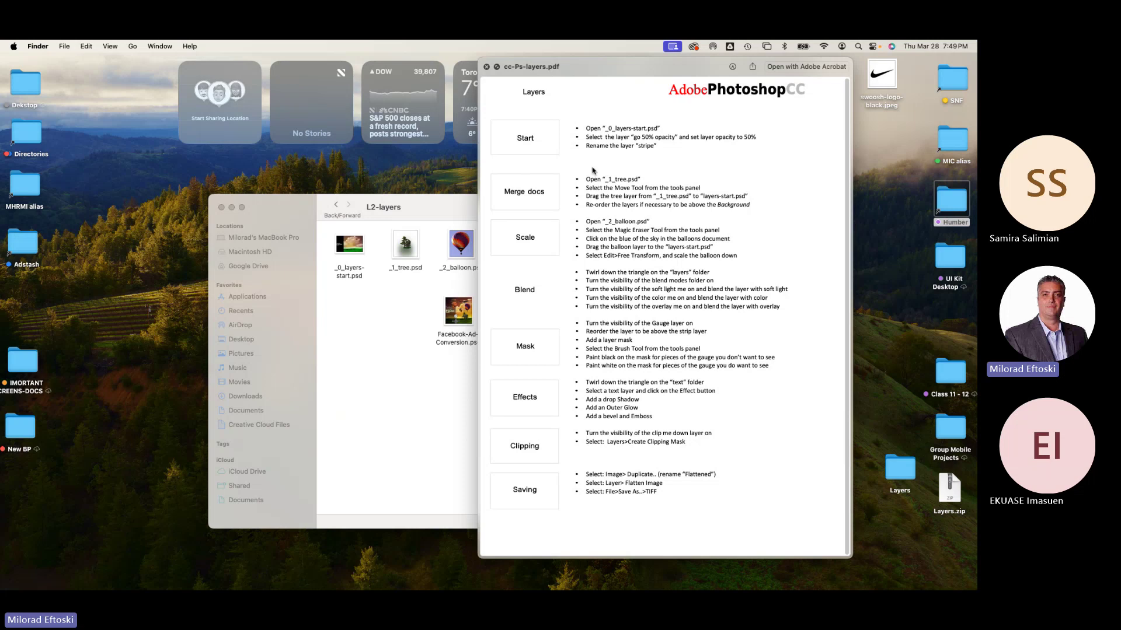
drag(595, 129, 635, 433)
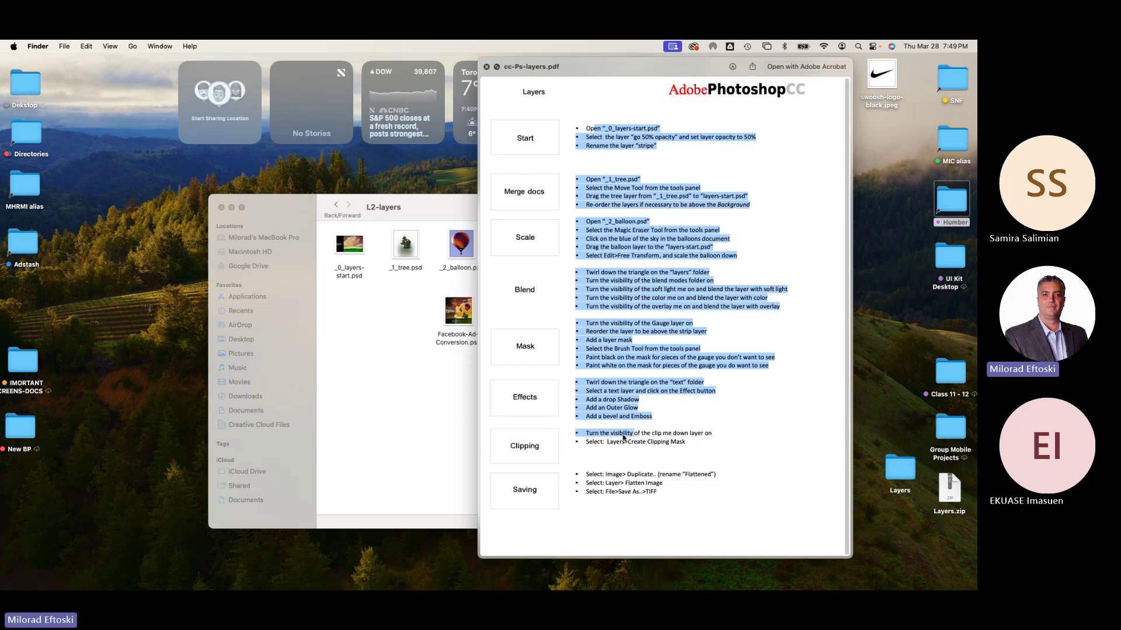
key(space)
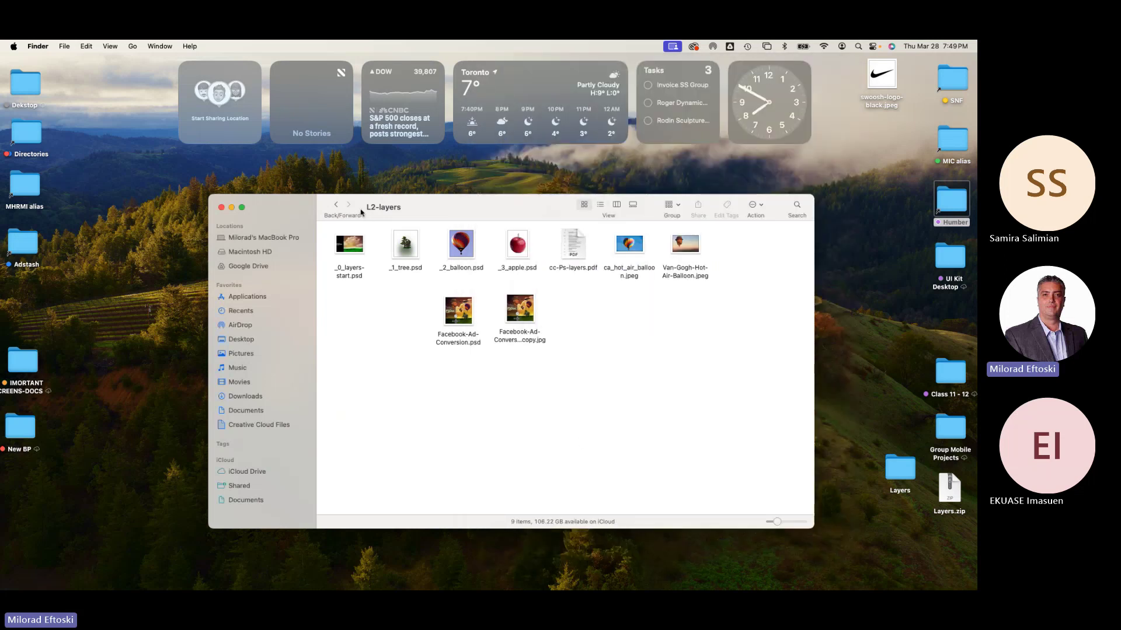
Quick Look _0_layers-start.psd, Facebook-Ad-Conversion.psd and Facebook-Ad-Conversion copy.jpg
click(351, 255)
key(space)
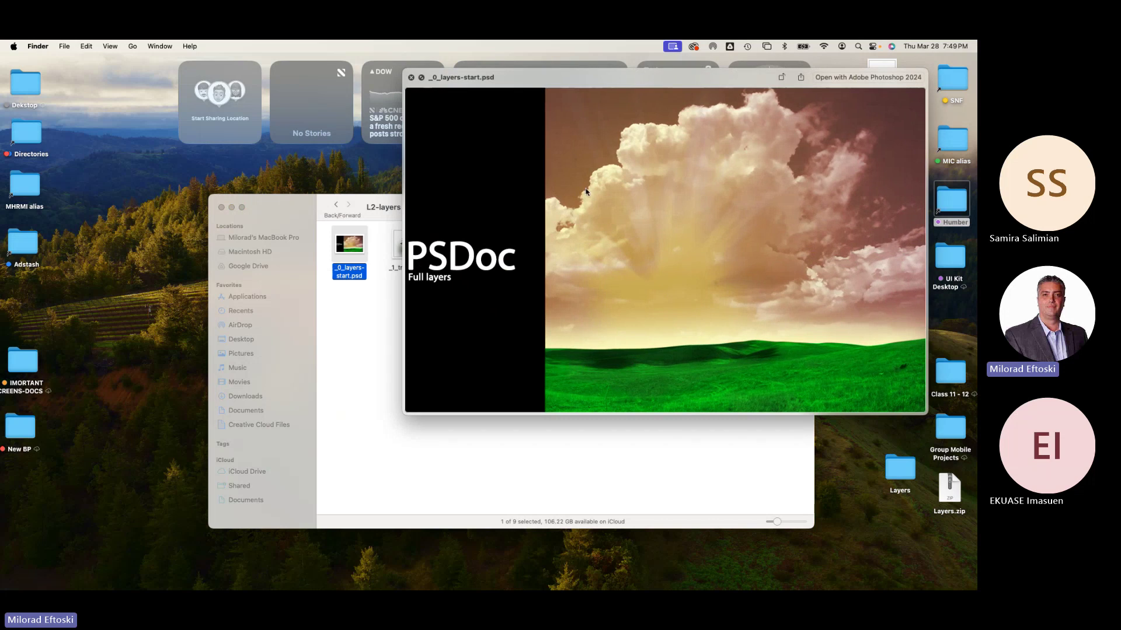
key(space)
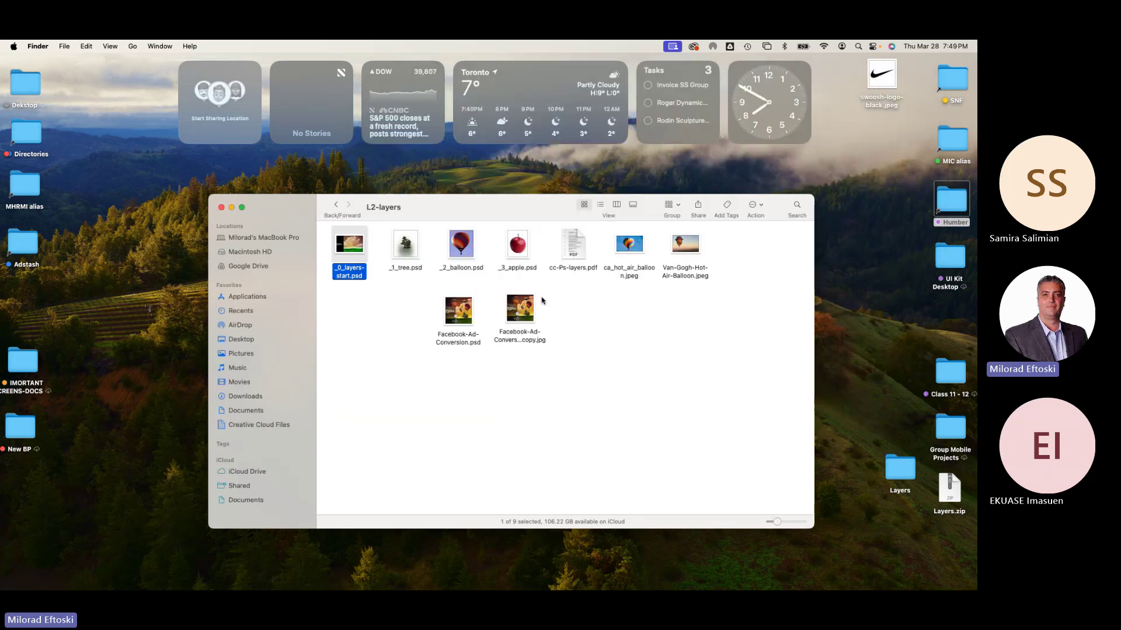
click(456, 314)
key(space)
key(space)
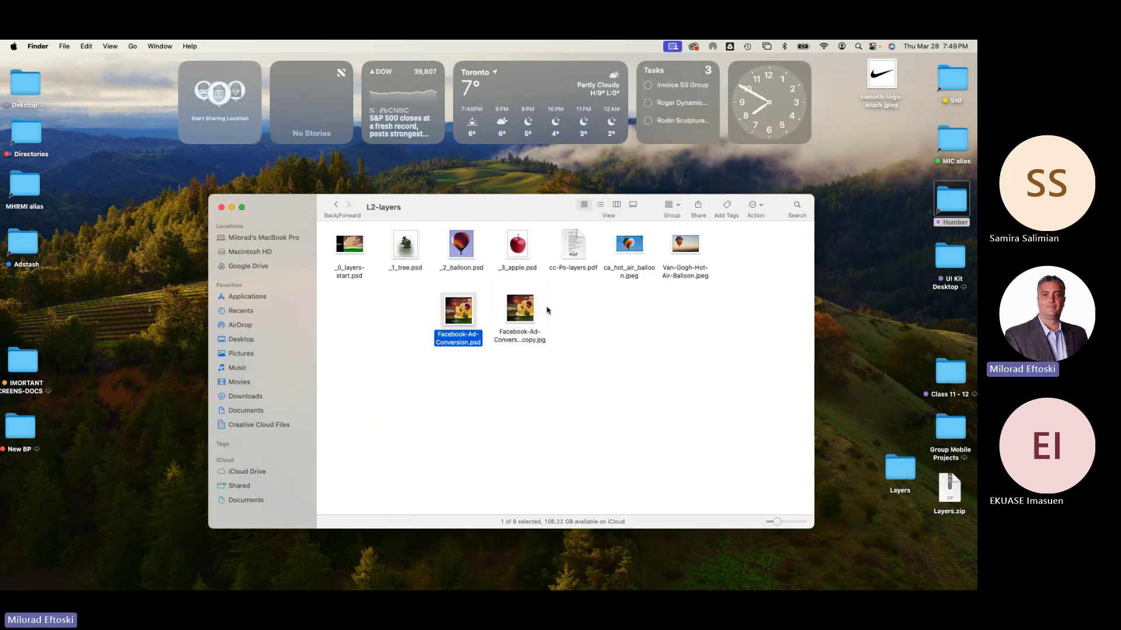
click(522, 310)
key(space)
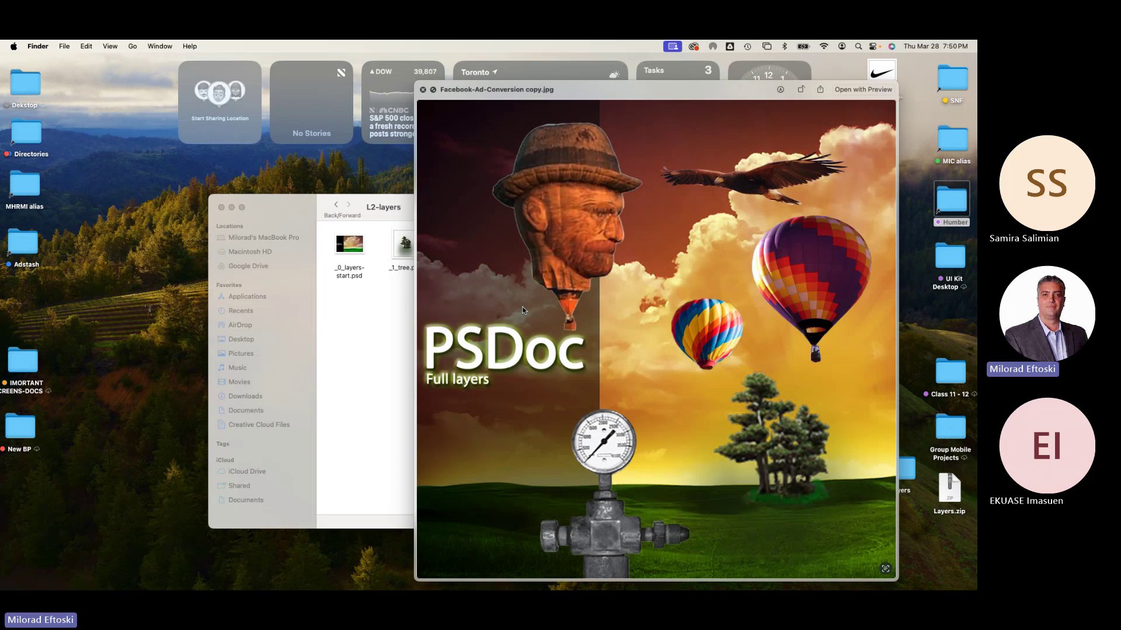
key(space)
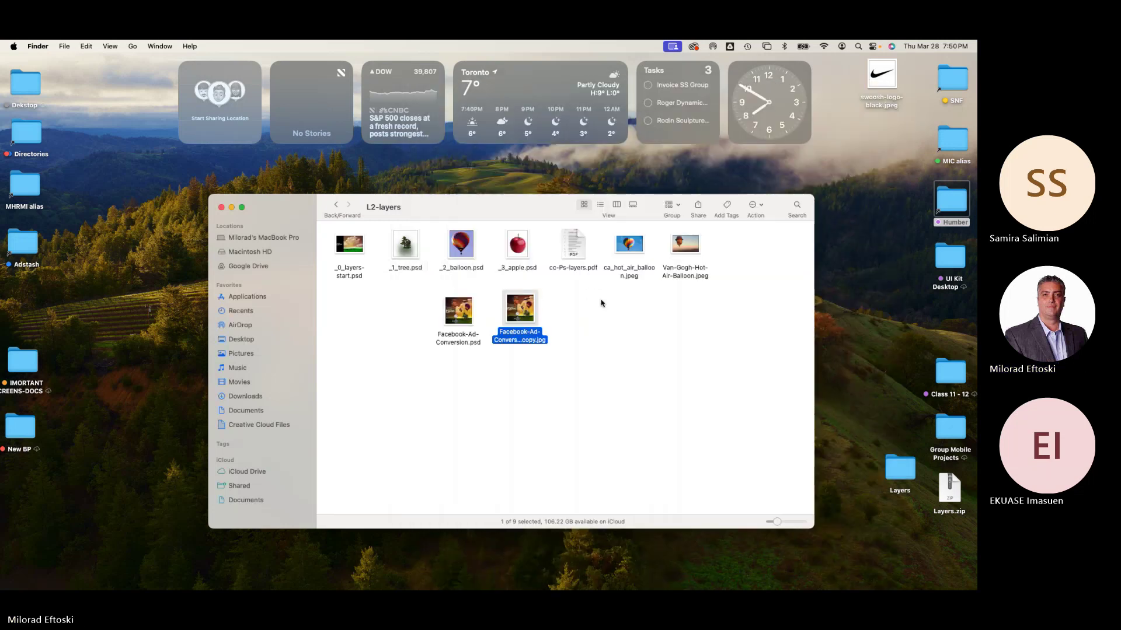
click(595, 302)
Close the Layers folder window and move Layers.zip from the desktop to the Trash
click(336, 205)
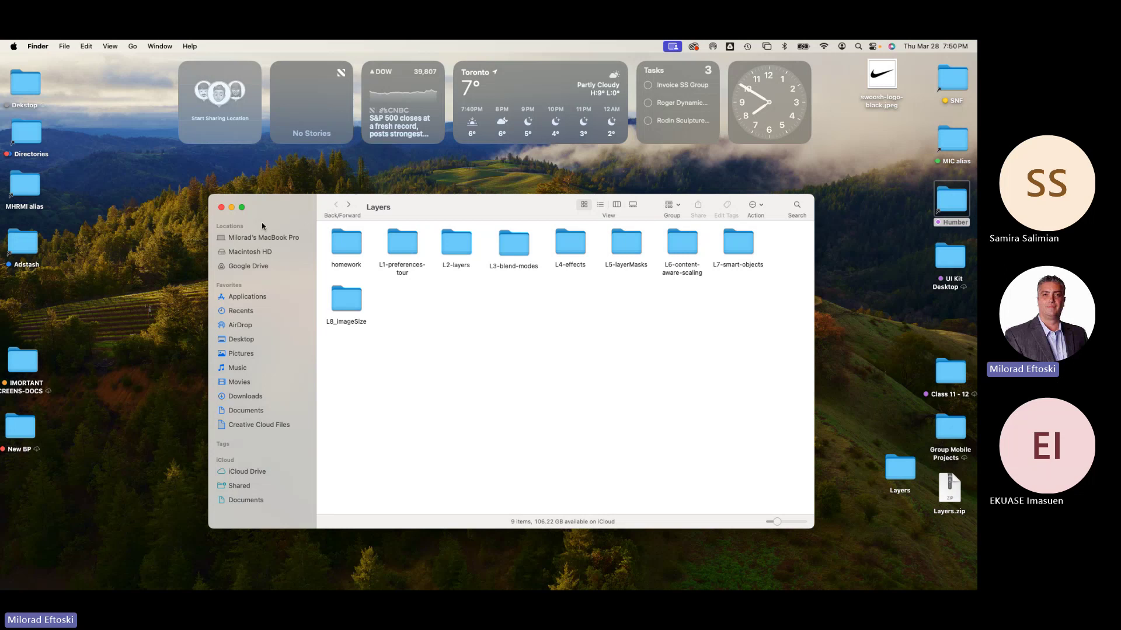
click(221, 207)
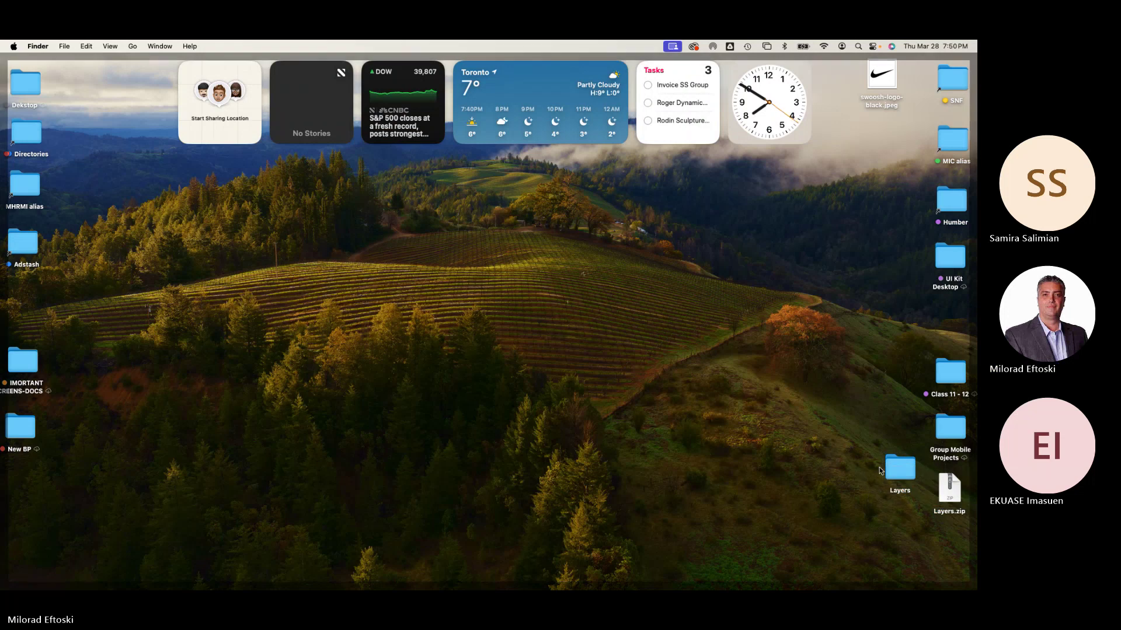
click(946, 487)
key(super+BackSpace)
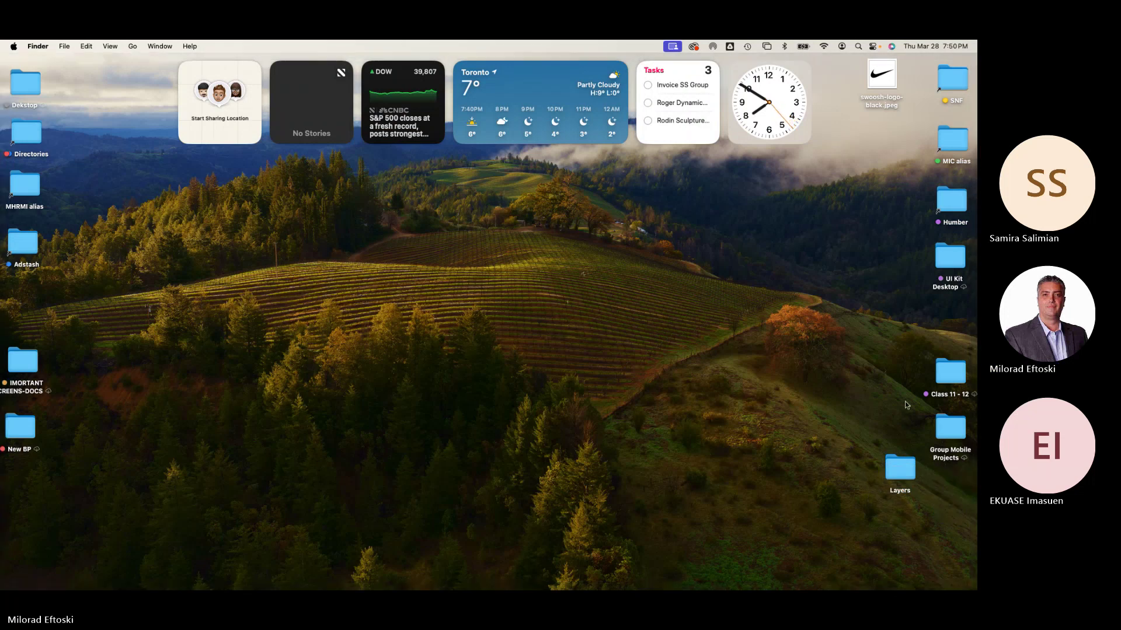
Move swoosh-logo-black.jpeg into the Layers folder on the desktop
drag(906, 470, 884, 141)
click(885, 88)
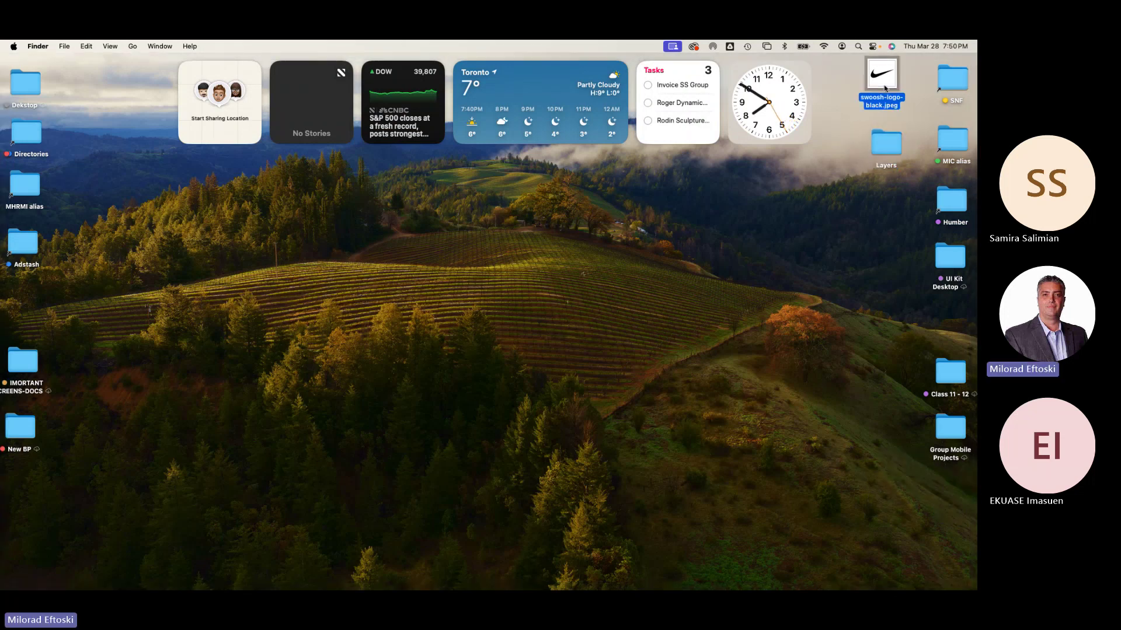
drag(885, 88, 886, 144)
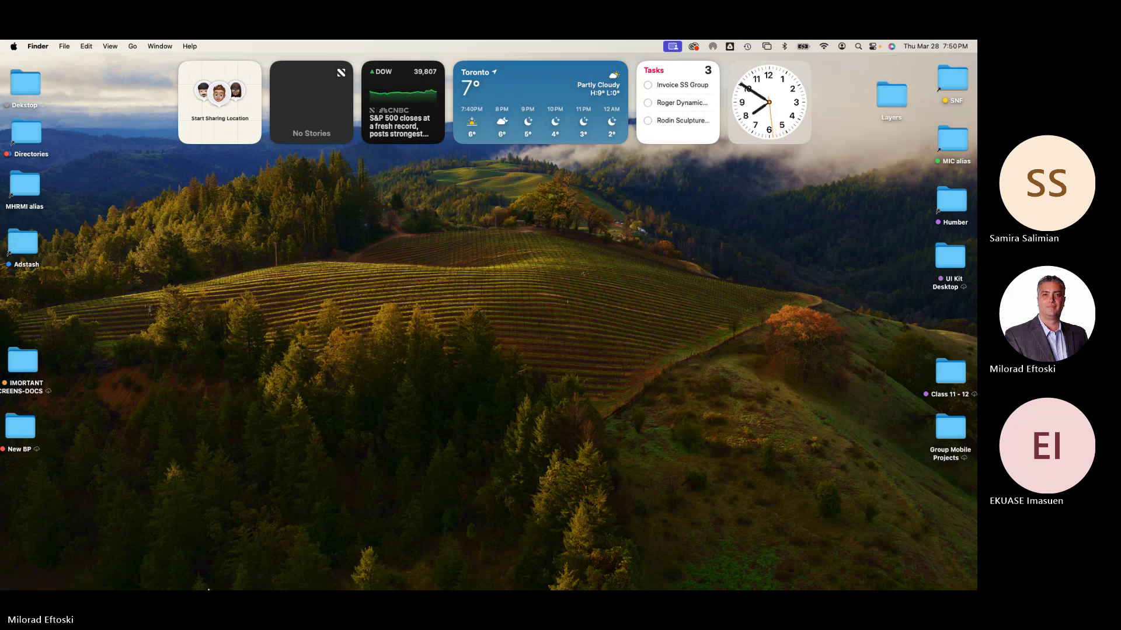
From the course Content page in Chrome, download Web Page Image sources to the desktop
click(161, 574)
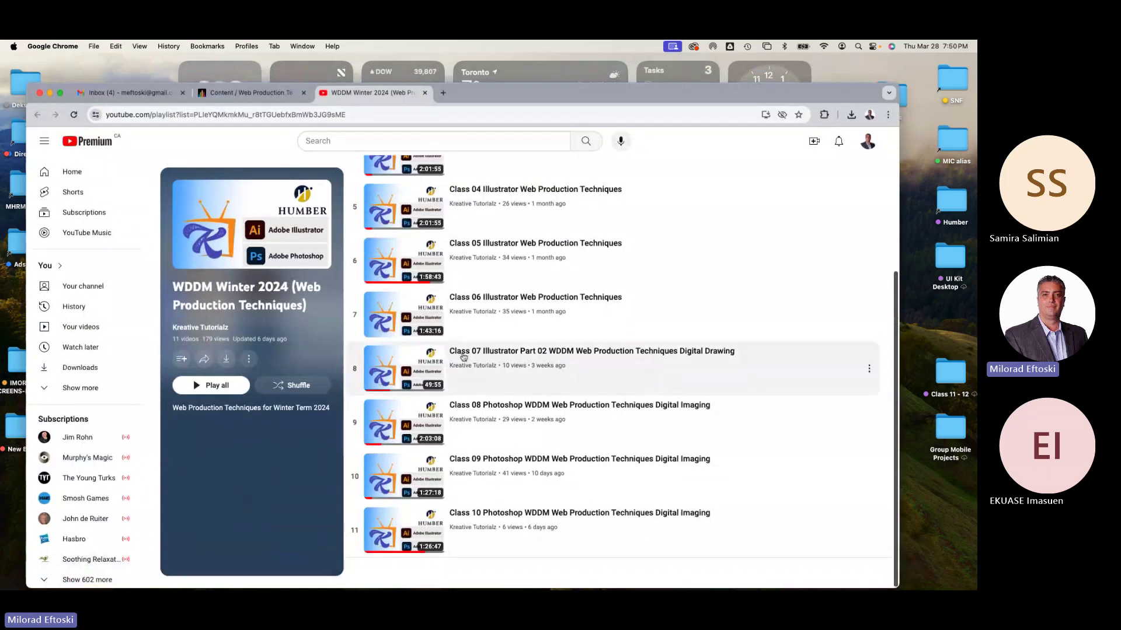
click(285, 99)
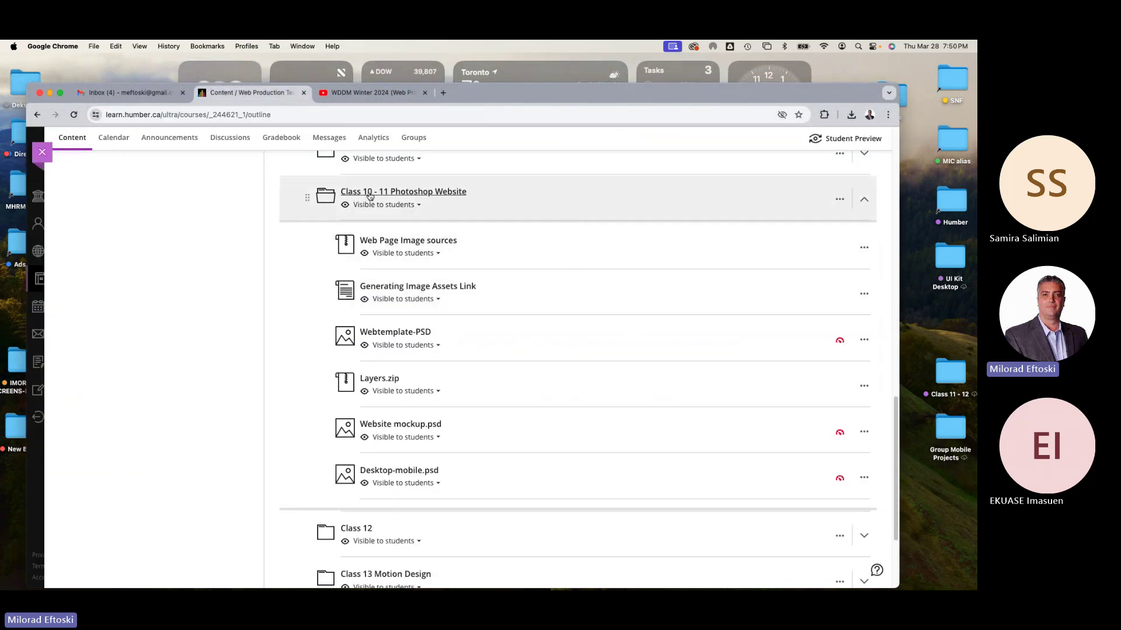
scroll(577, 220, up, 5)
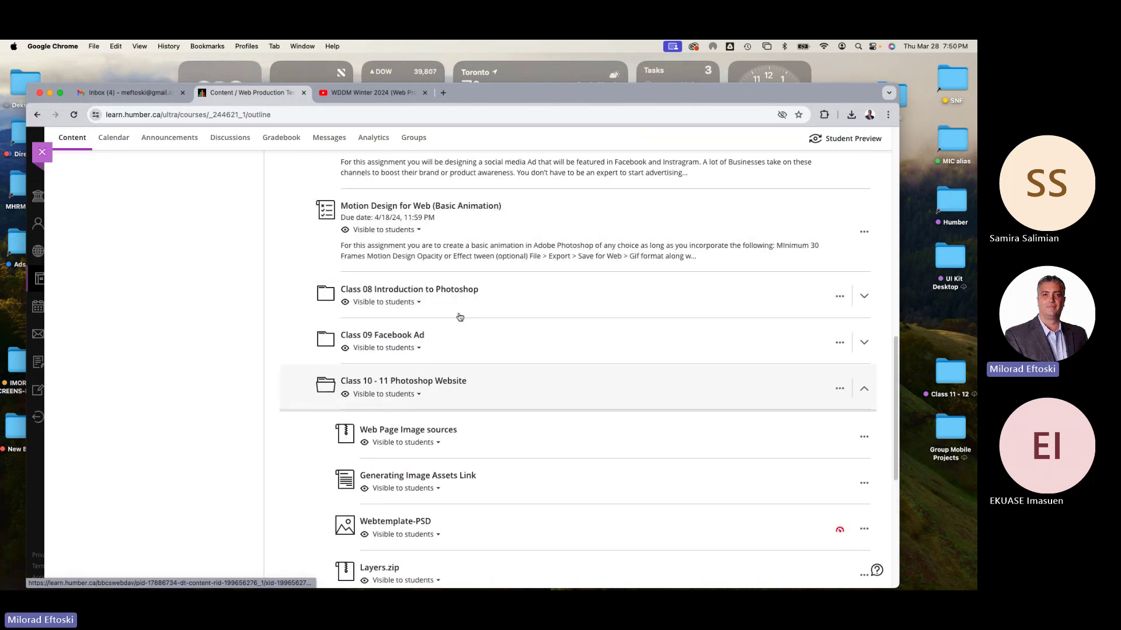
scroll(444, 356, down, 2)
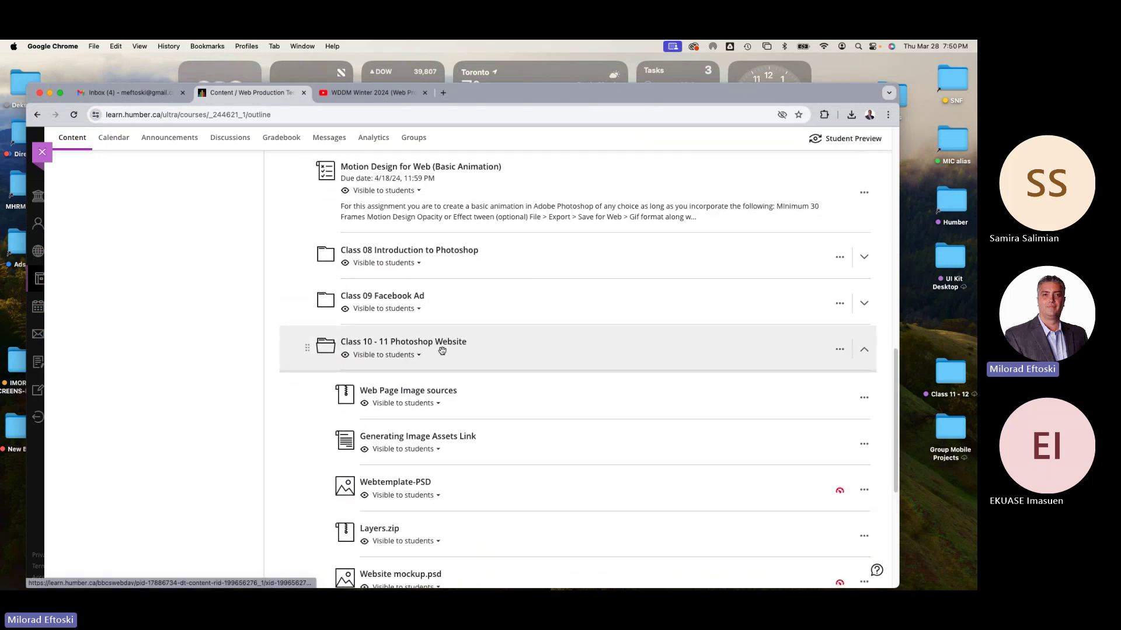
scroll(441, 350, down, 4)
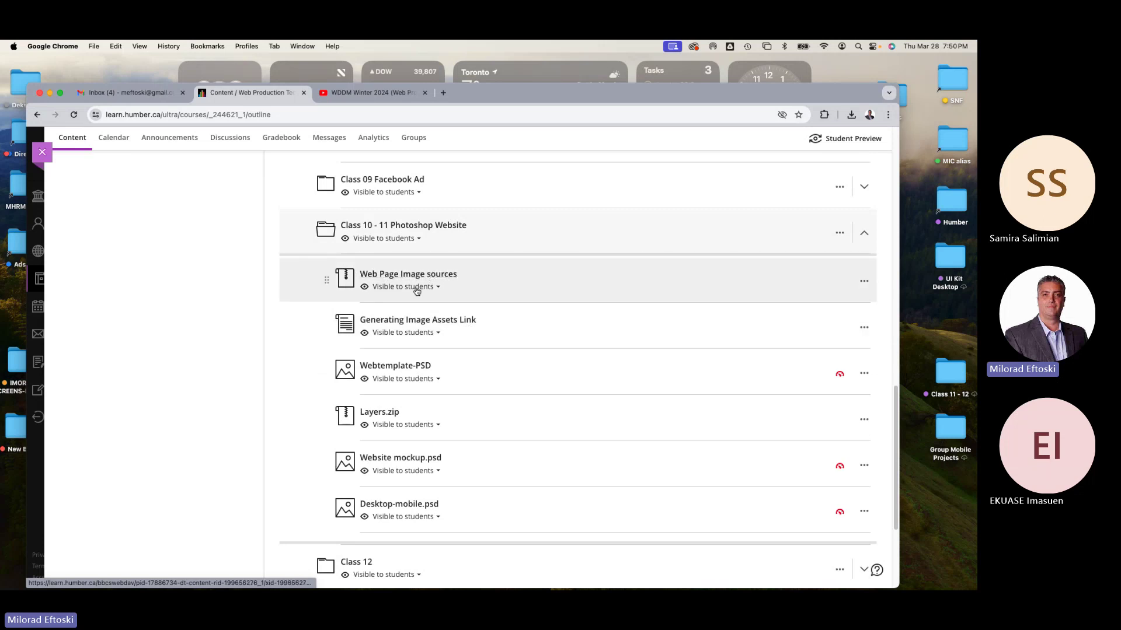
click(410, 276)
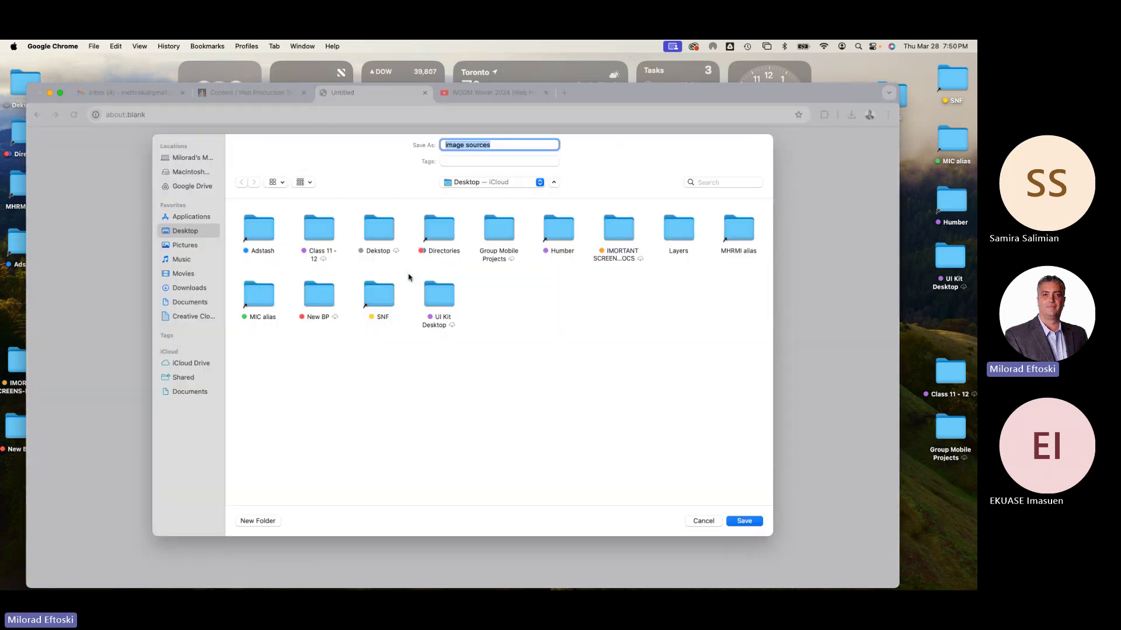
click(742, 520)
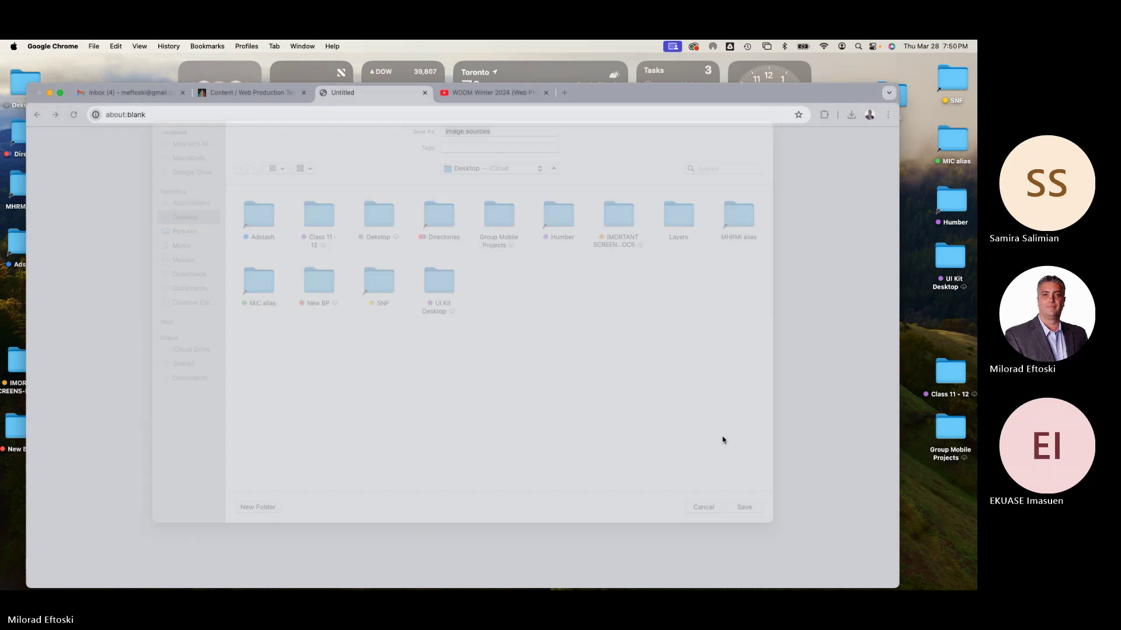
drag(600, 91, 627, 71)
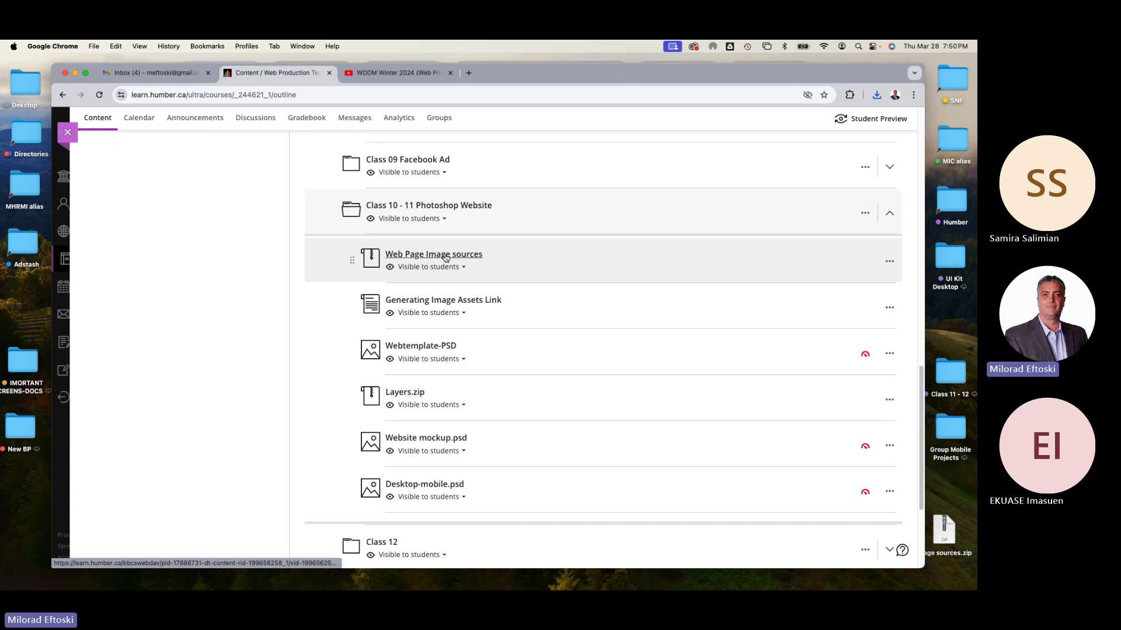
Open the Generating Image Assets Link item and its Adobe help page, scrolling to the steps
click(431, 301)
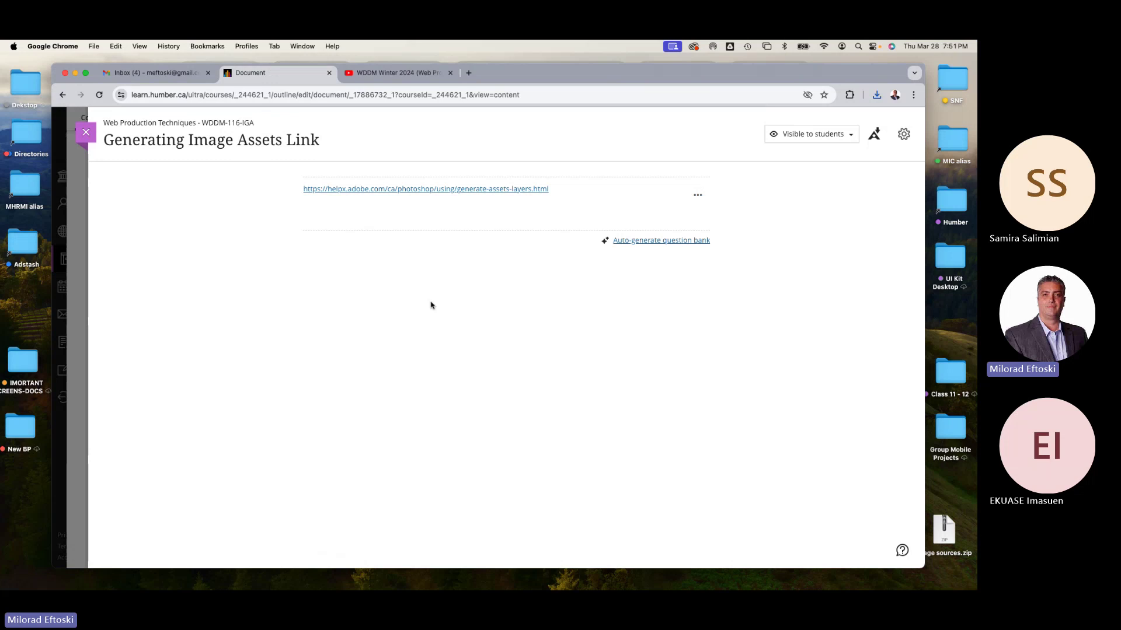
click(446, 194)
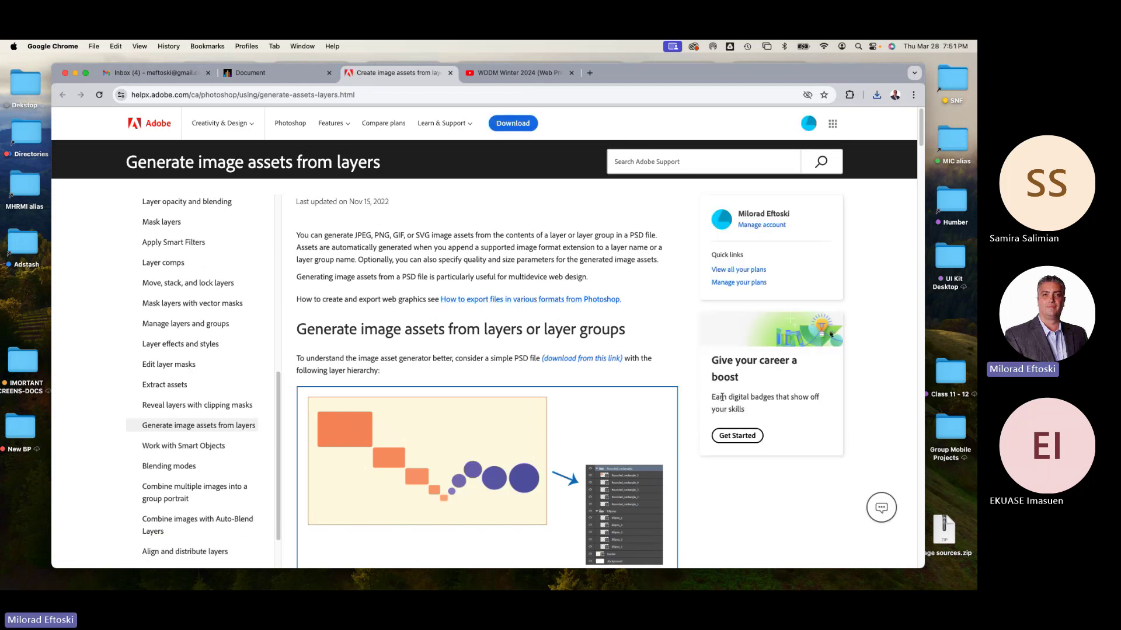
scroll(873, 356, down, 1)
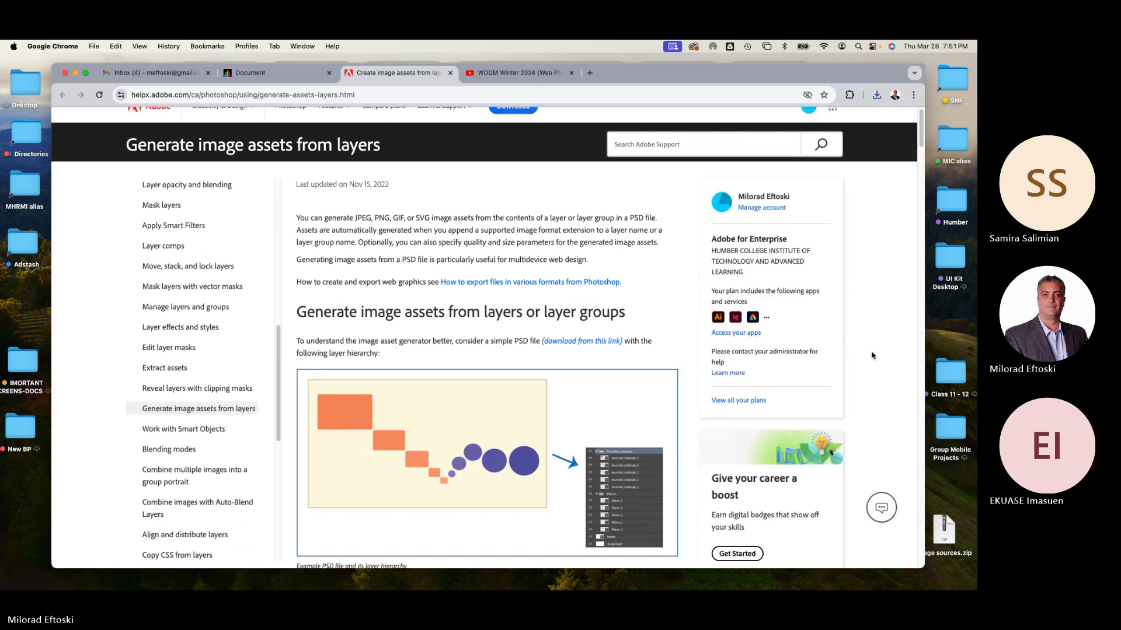
scroll(872, 355, down, 1)
scroll(759, 347, up, 2)
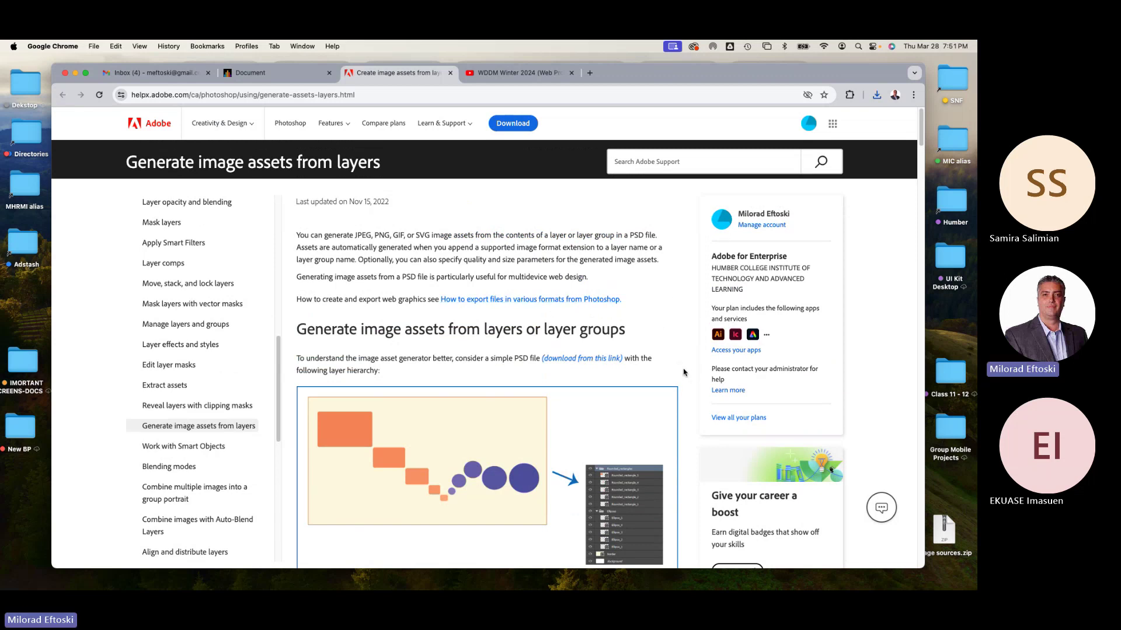
scroll(683, 373, down, 3)
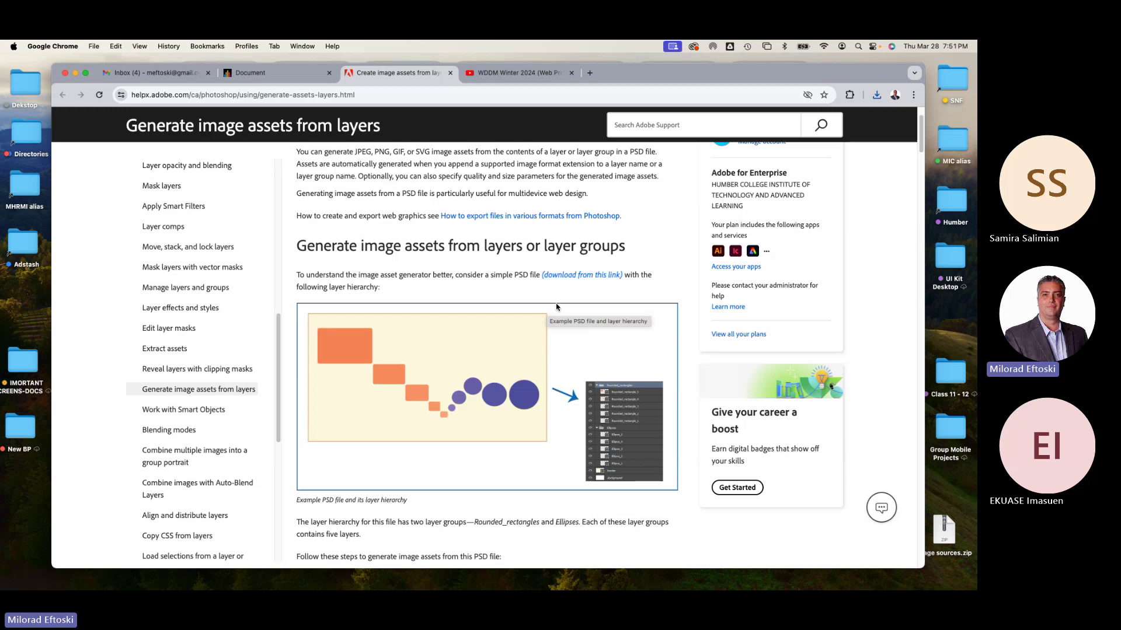
scroll(553, 305, down, 4)
scroll(552, 305, down, 5)
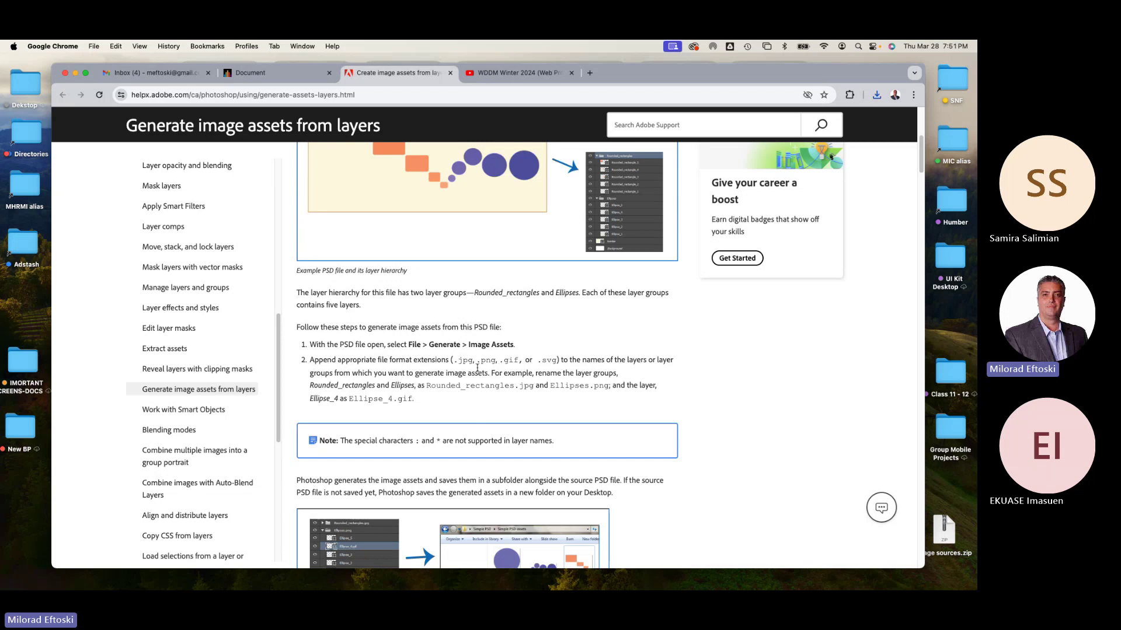
Highlight the .jpg, .png and .gif file extensions listed in step 2
drag(458, 362, 526, 363)
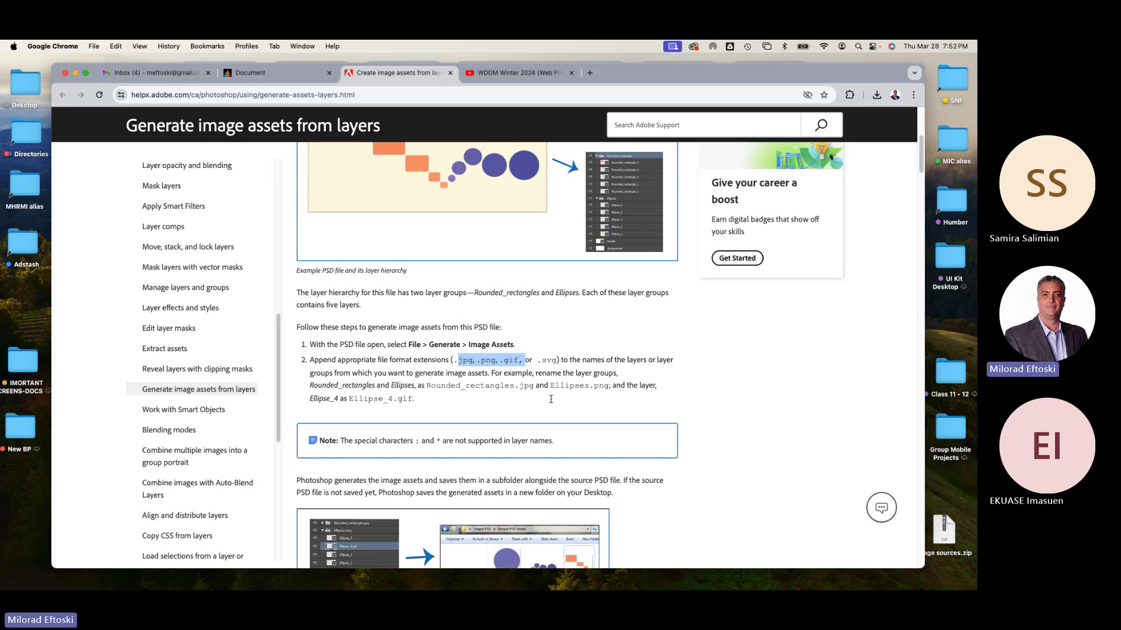
scroll(552, 400, down, 5)
scroll(553, 402, up, 4)
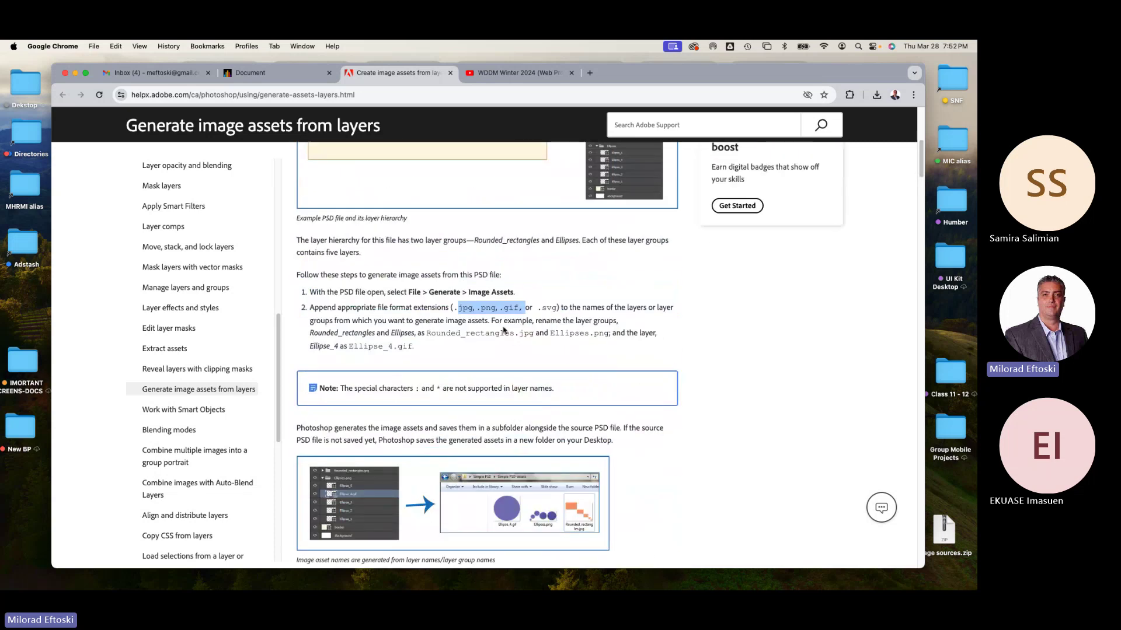
click(503, 331)
drag(459, 308, 537, 307)
click(533, 321)
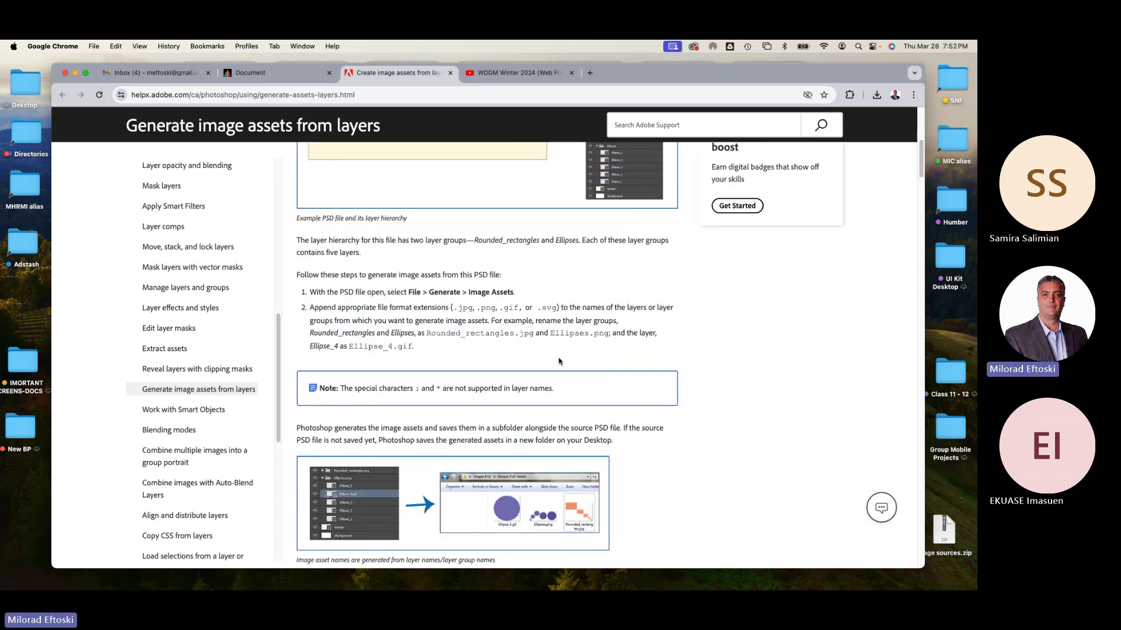
scroll(560, 362, down, 1)
scroll(563, 368, up, 10)
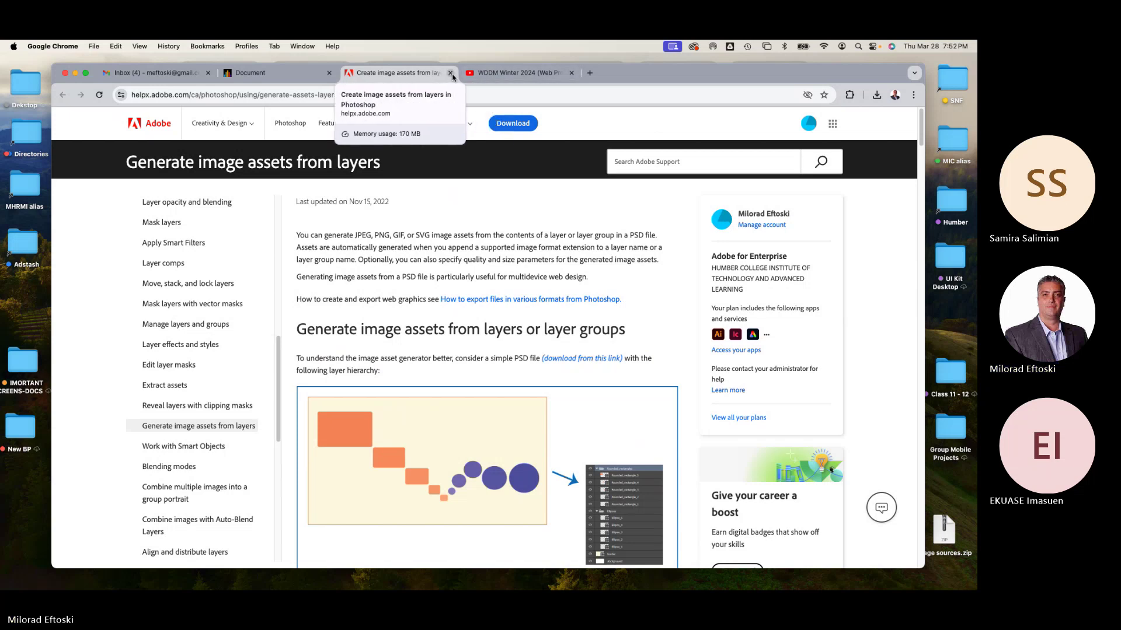
Close the help page and download the Website Desktop Wireframe file to the Desktop
key(super+w)
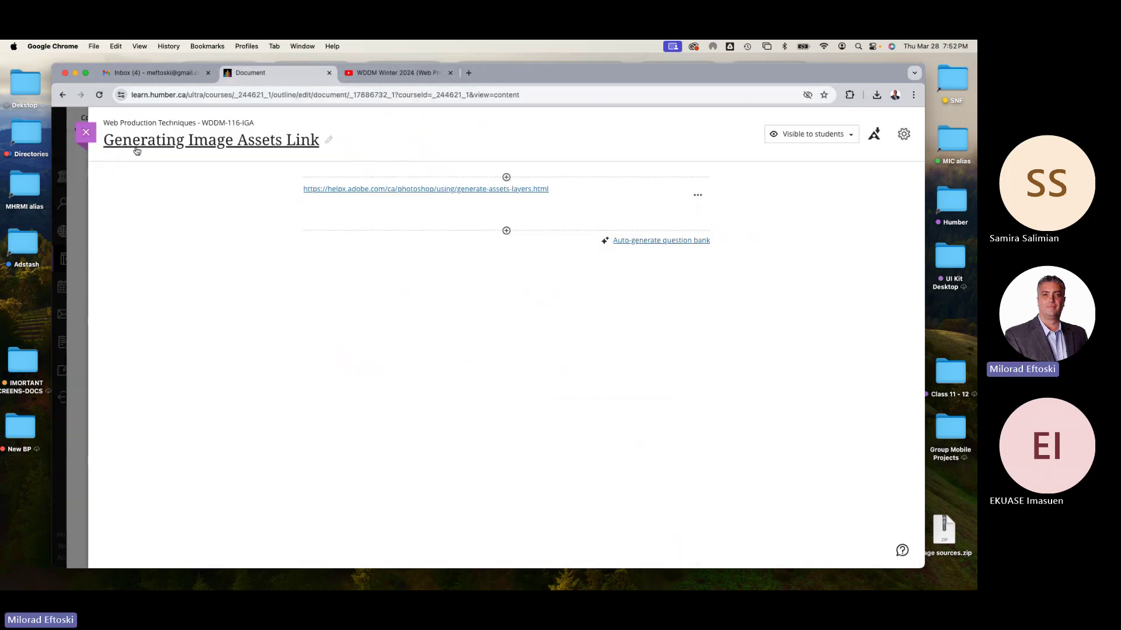
click(88, 134)
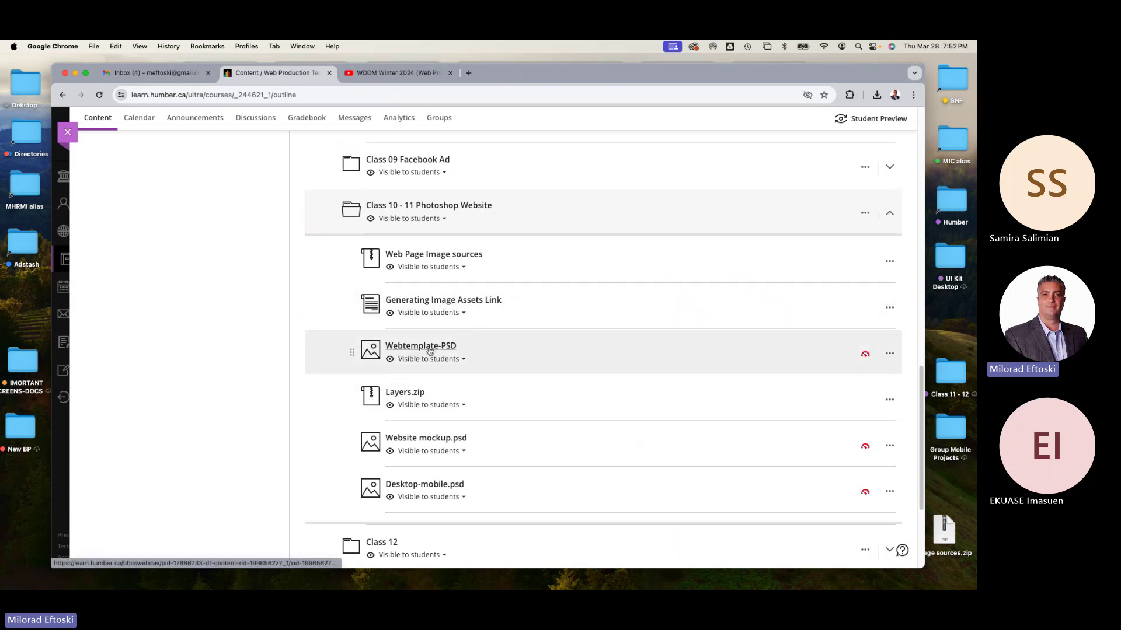
click(429, 349)
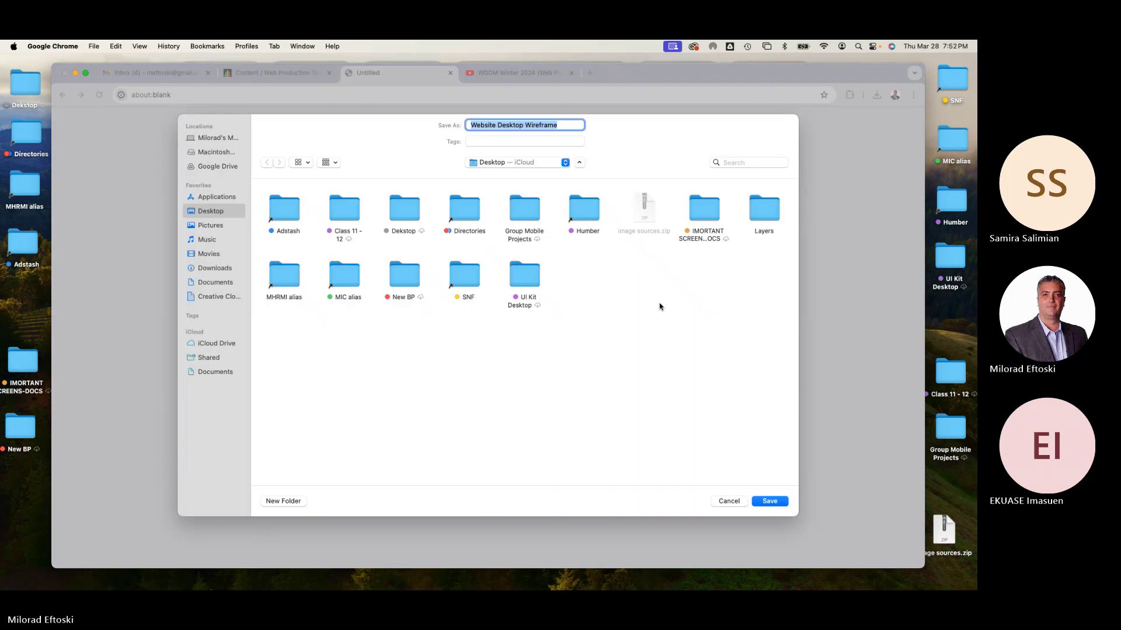
click(769, 501)
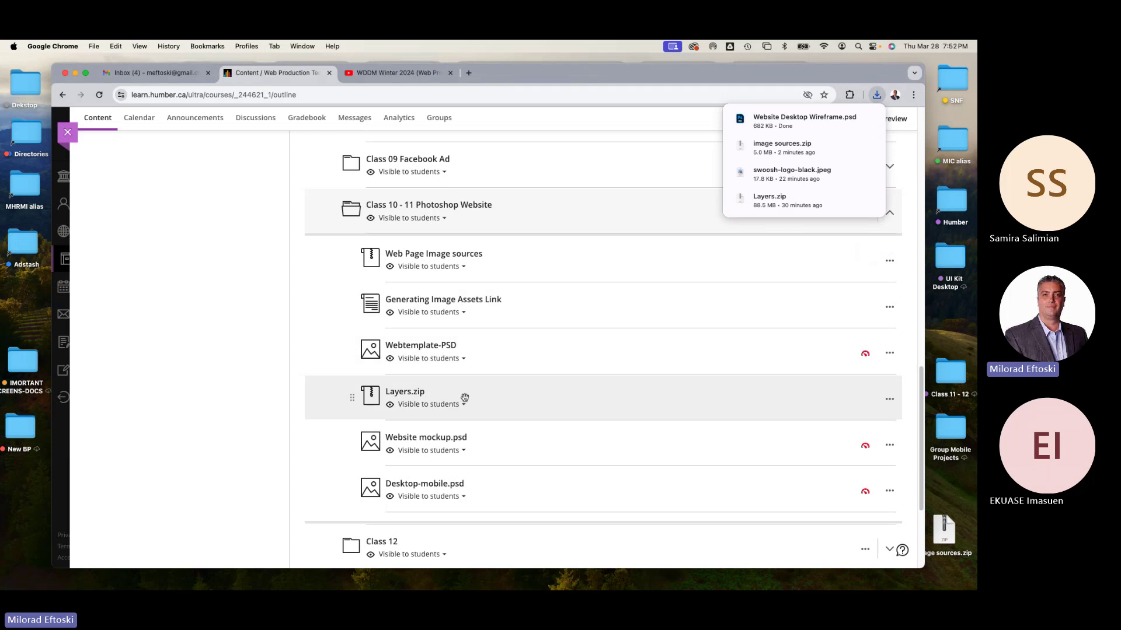
Move Layers.zip up and Generating Image Assets Link to the folder's end, then download Website mockup.psd
drag(468, 400, 438, 268)
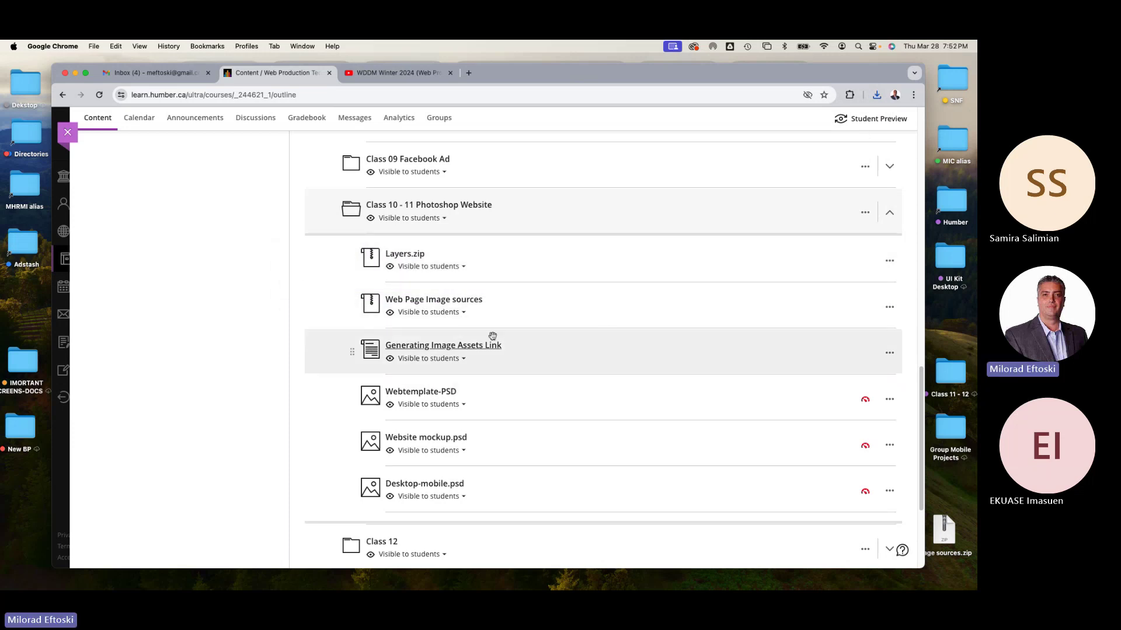
drag(533, 353, 535, 455)
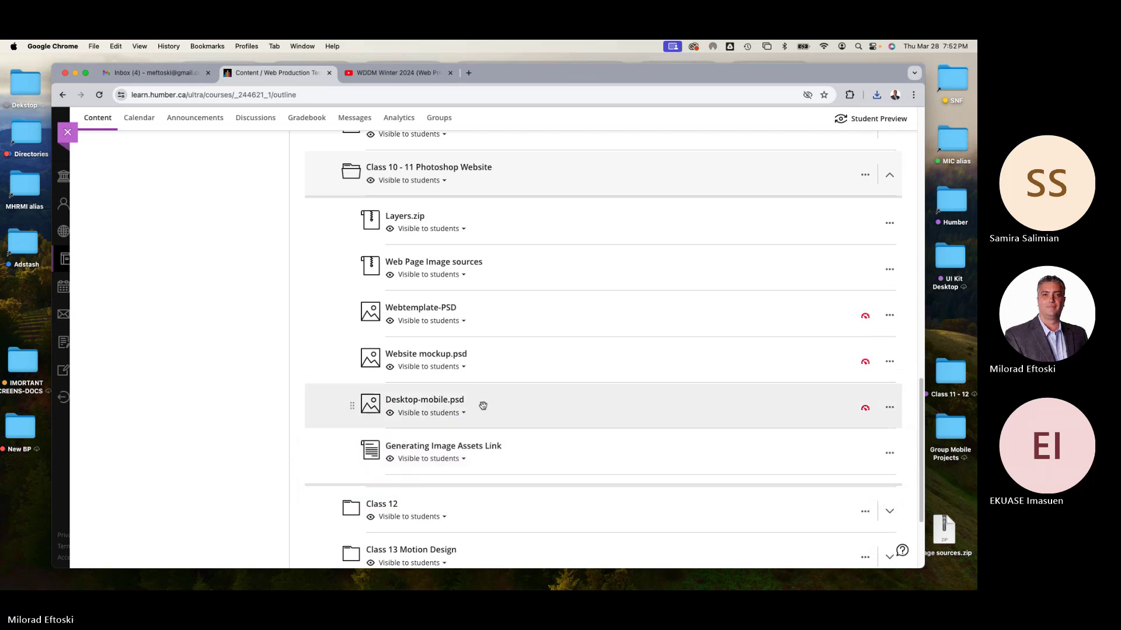
click(434, 358)
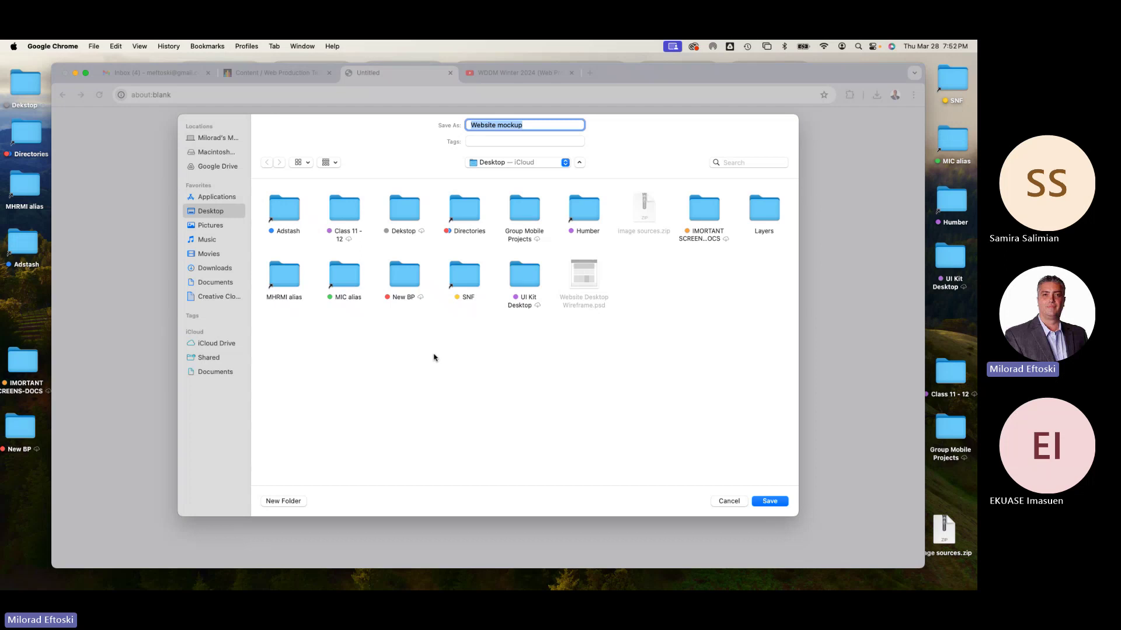
click(769, 501)
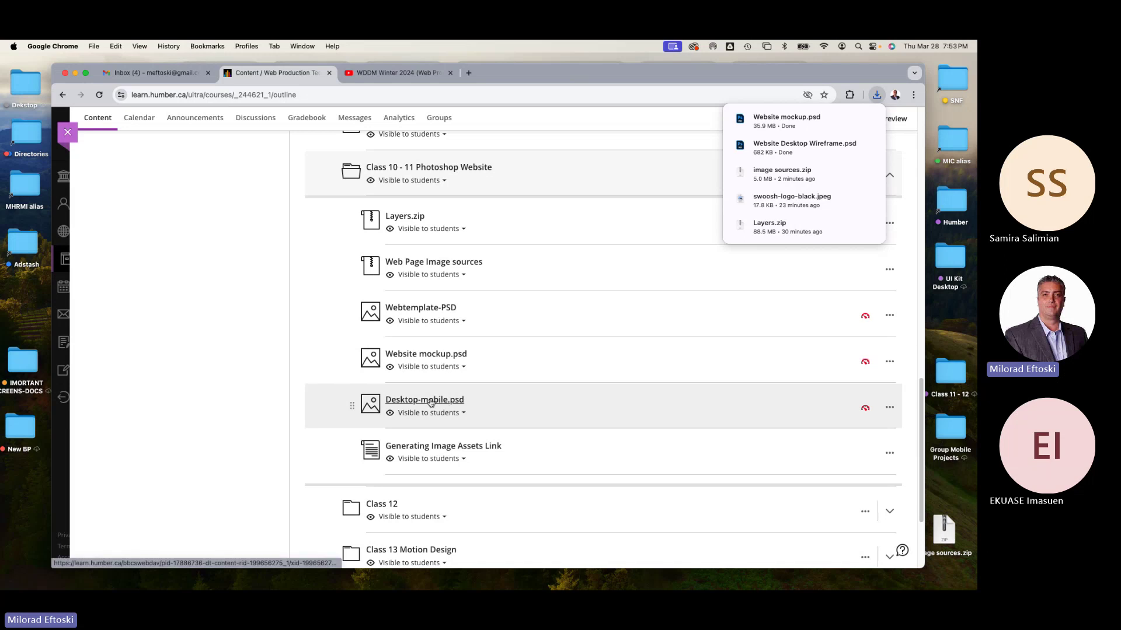
Download Desktop-mobile.psd from the Class 10 - 11 module to the Desktop
click(431, 402)
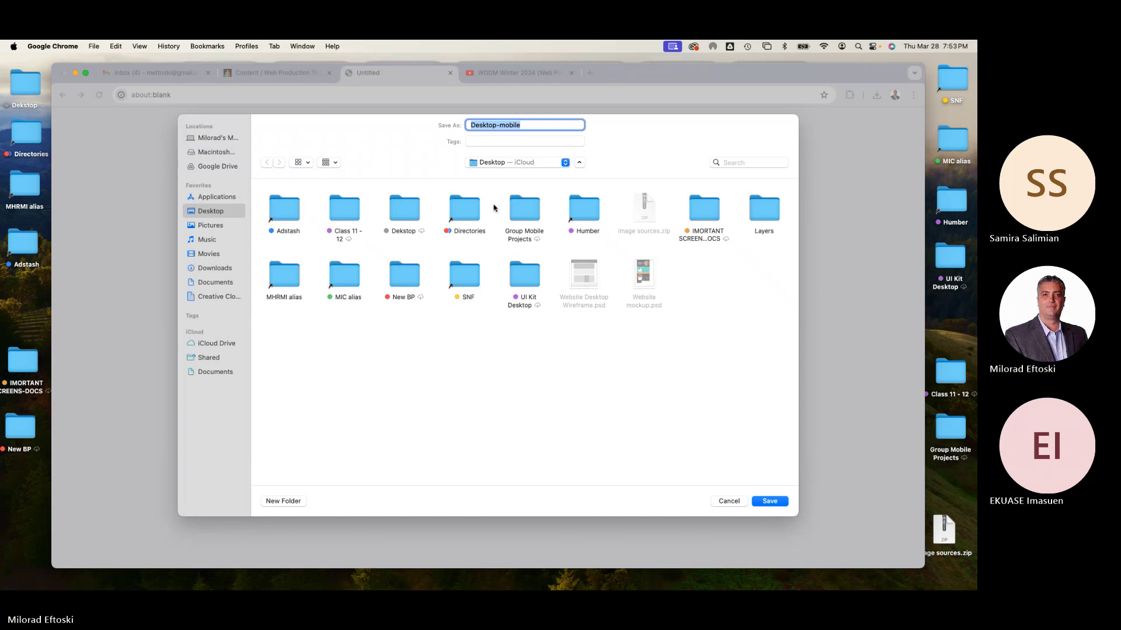
click(769, 500)
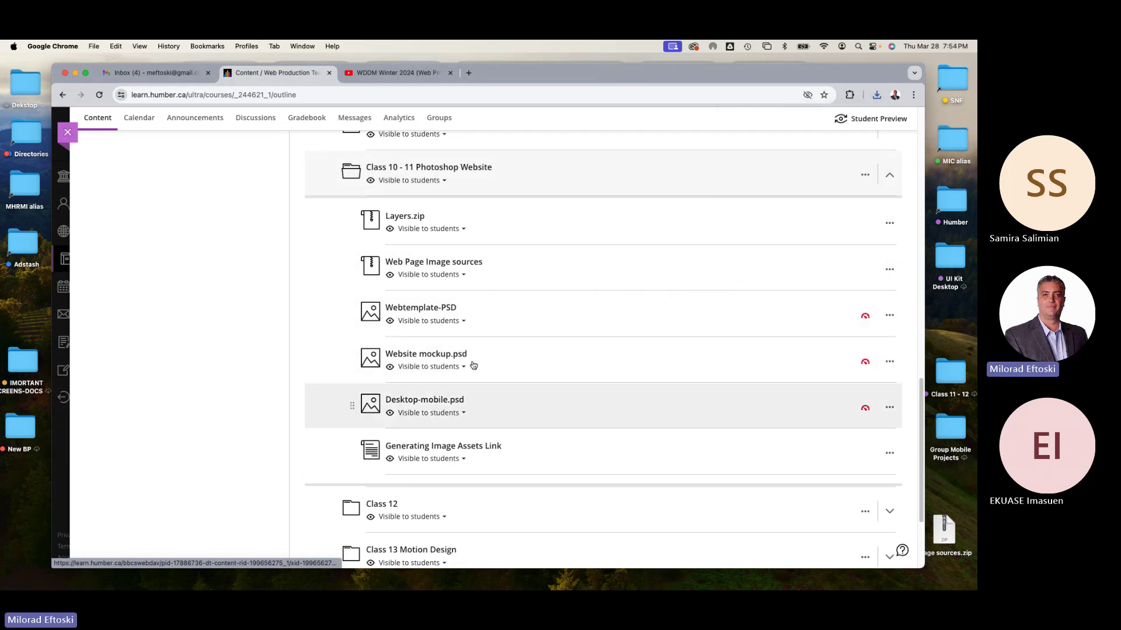
click(75, 73)
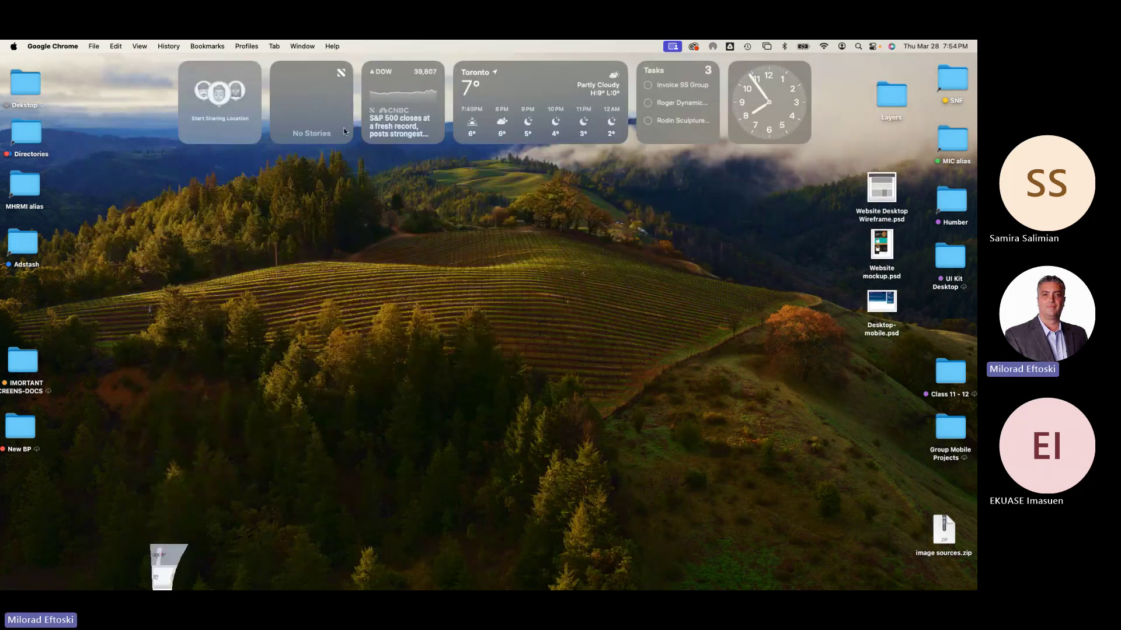
click(892, 314)
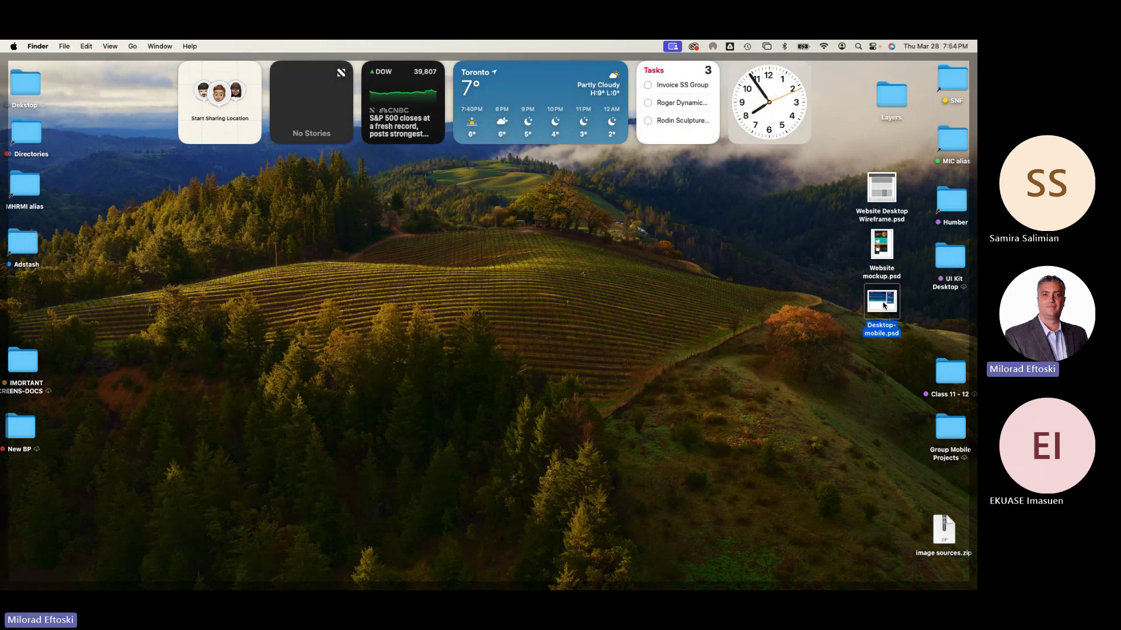
key(space)
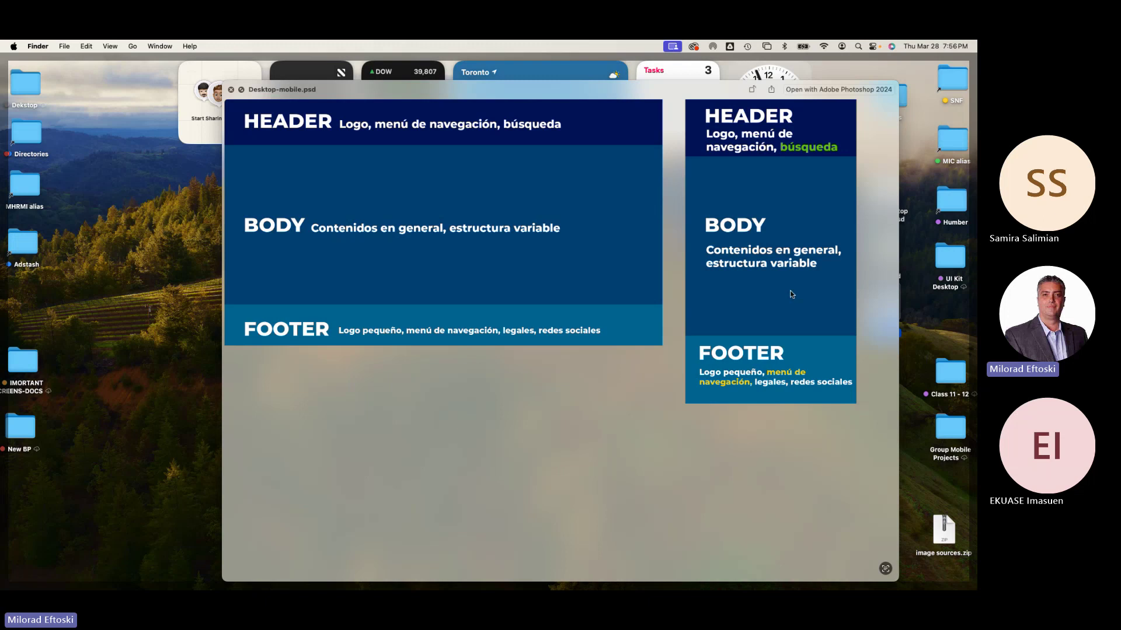
key(space)
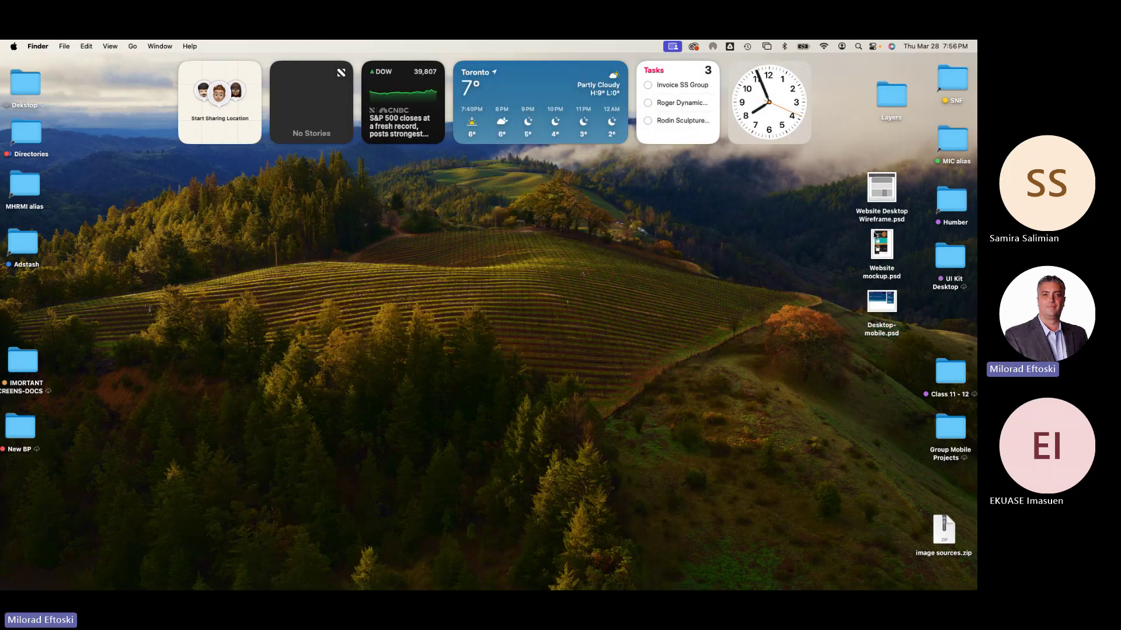
click(885, 188)
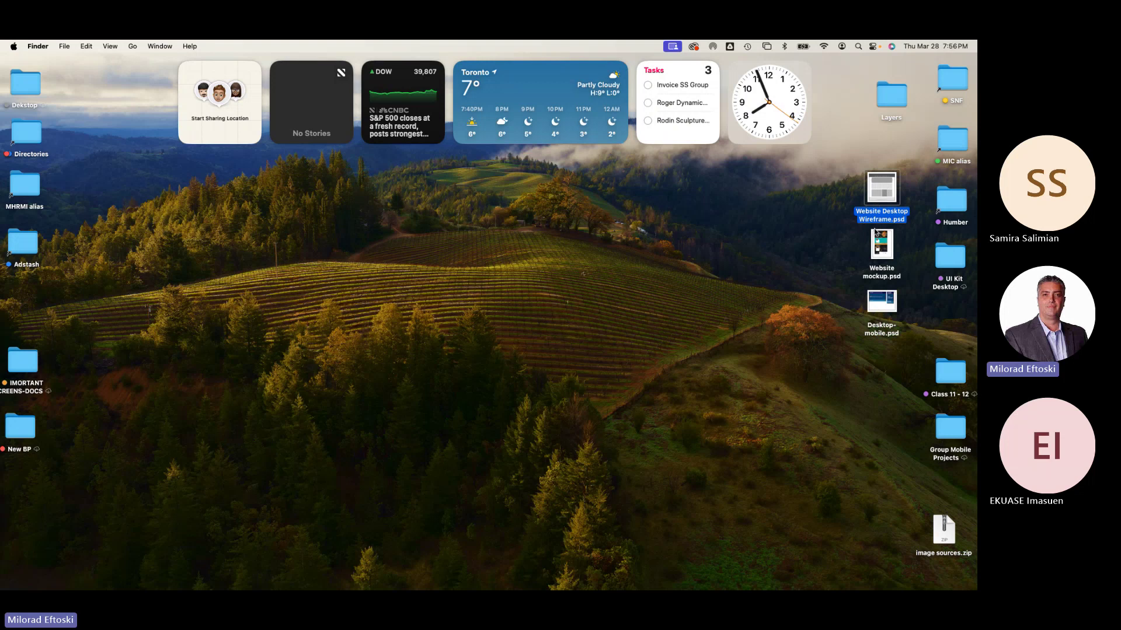
key(space)
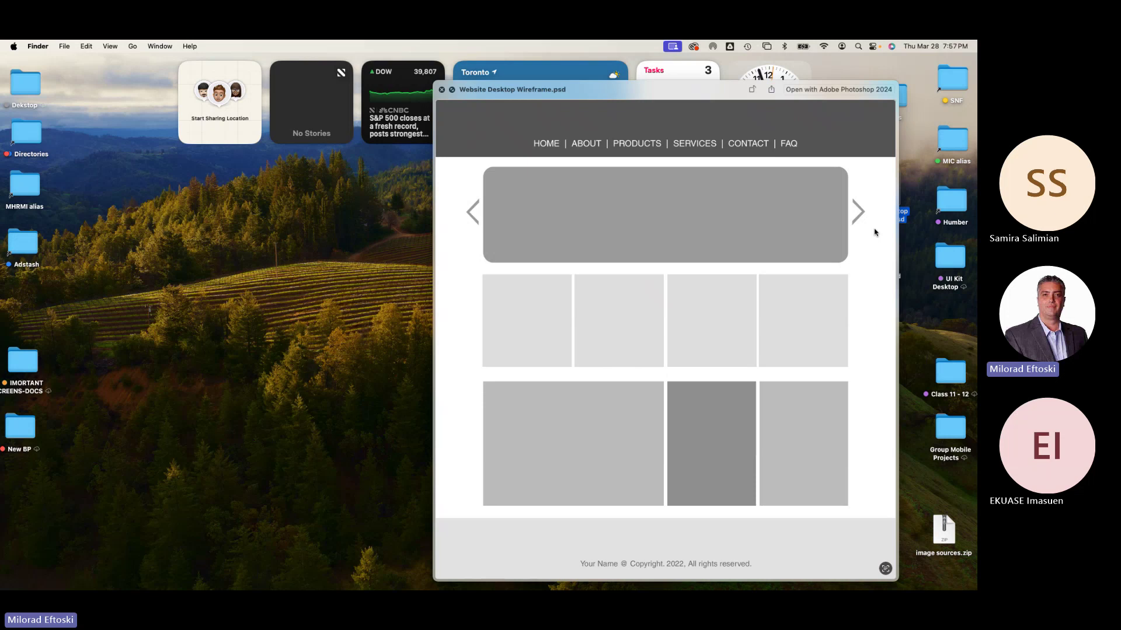
key(space)
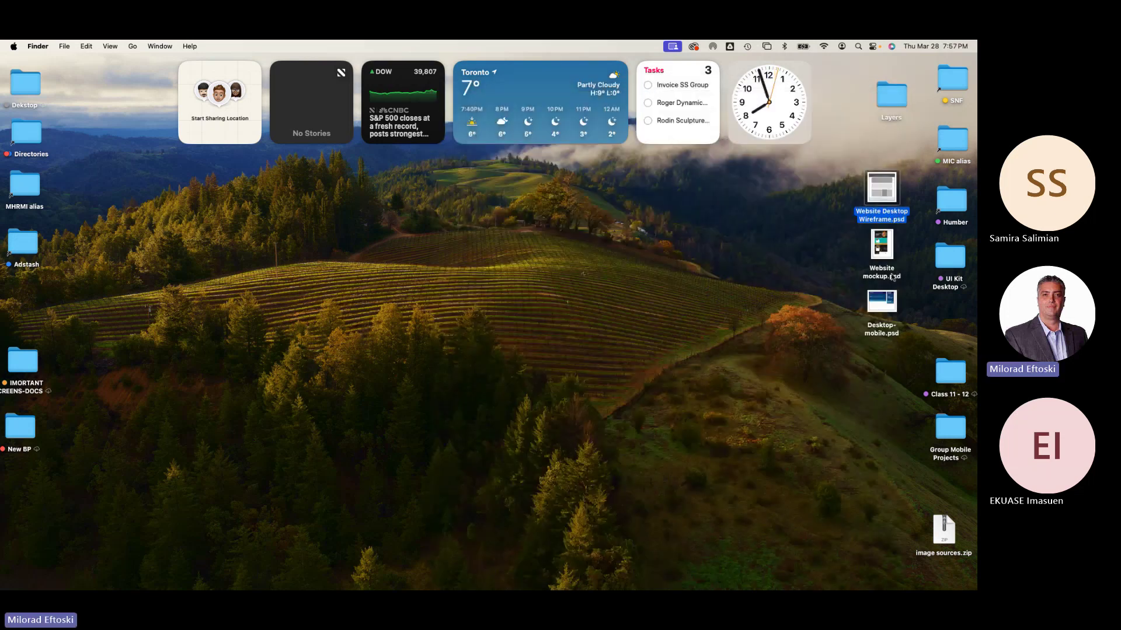
Preview Website mockup.psd with Quick Look, then open it in Photoshop 2024
click(877, 248)
key(space)
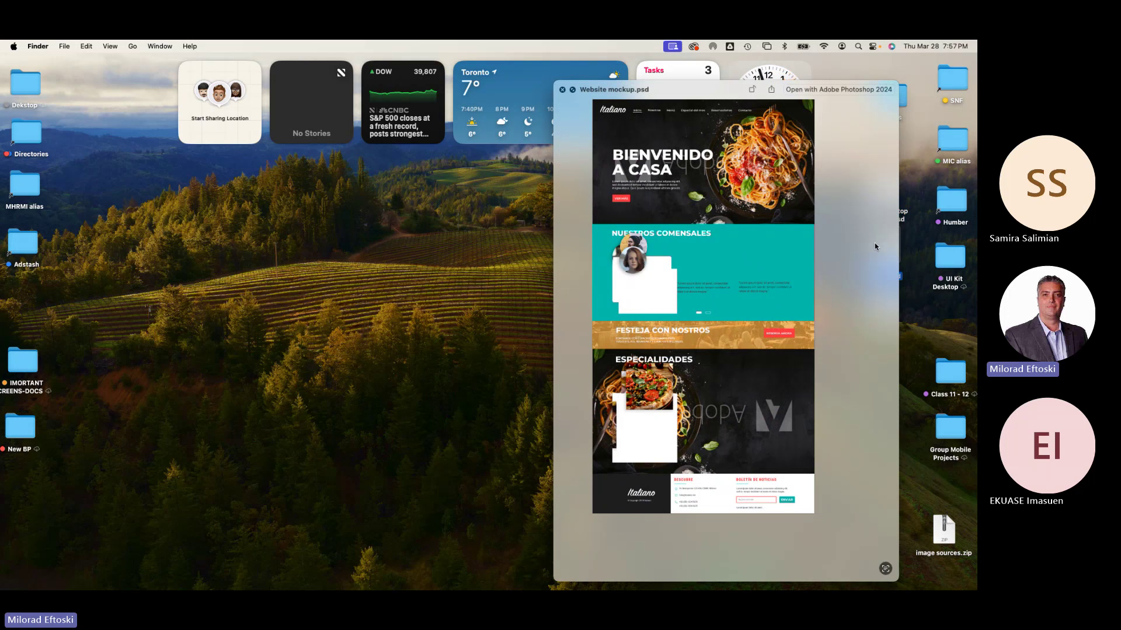
key(space)
key(space)
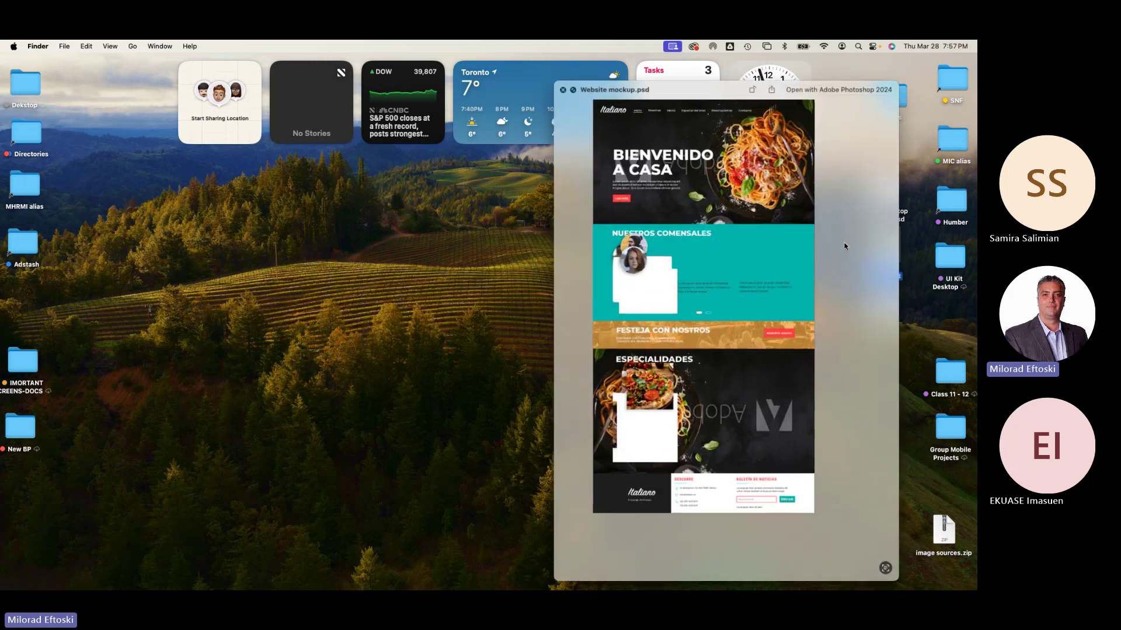
key(space)
key(space)
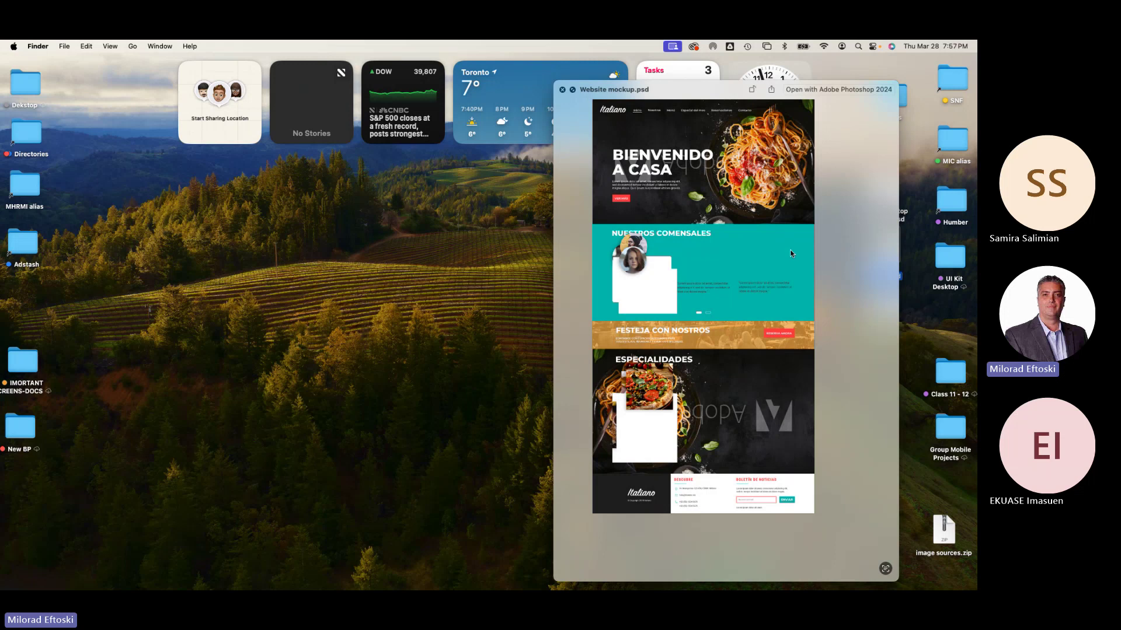
key(space)
double_click(881, 243)
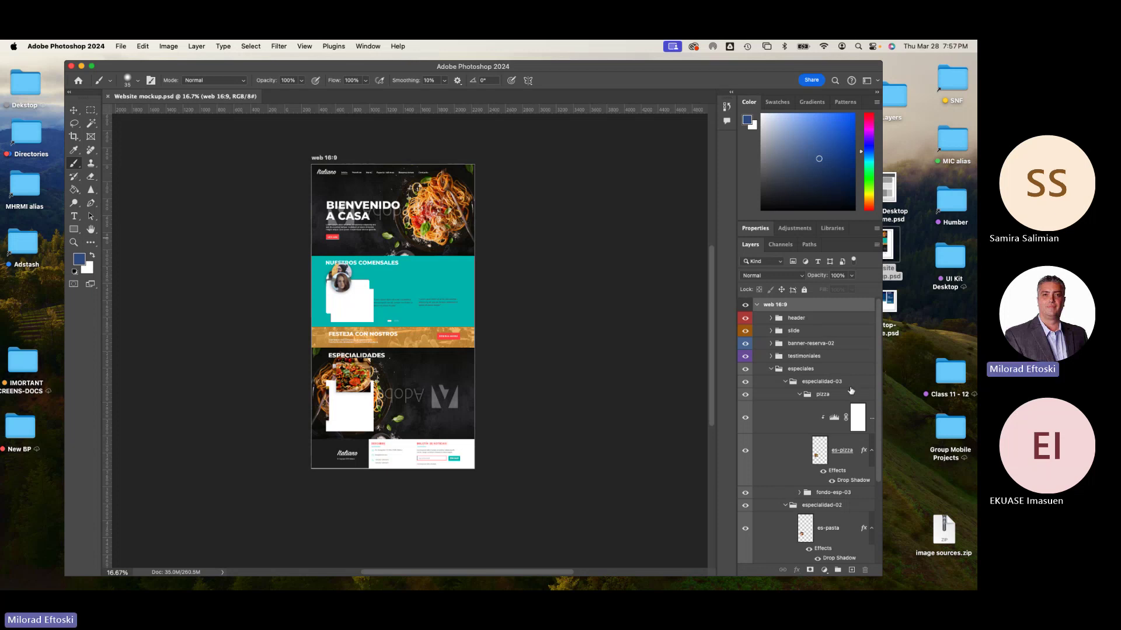
Collapse the especiales group, refresh the web 16:9 group, and toggle the header group's visibility
click(770, 370)
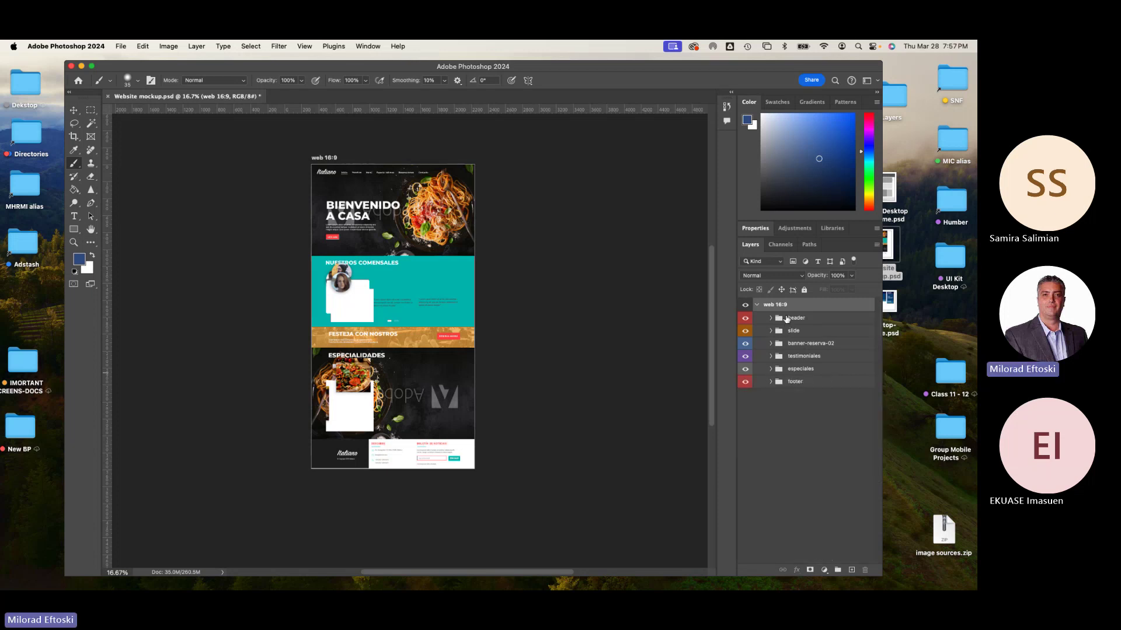
click(758, 305)
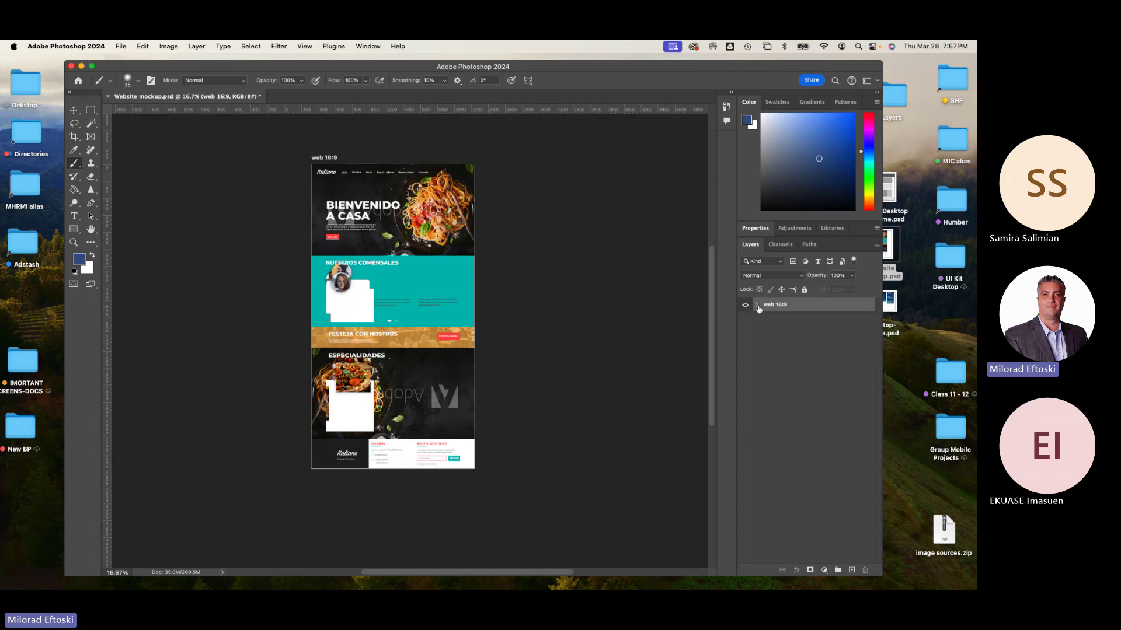
click(758, 306)
click(790, 319)
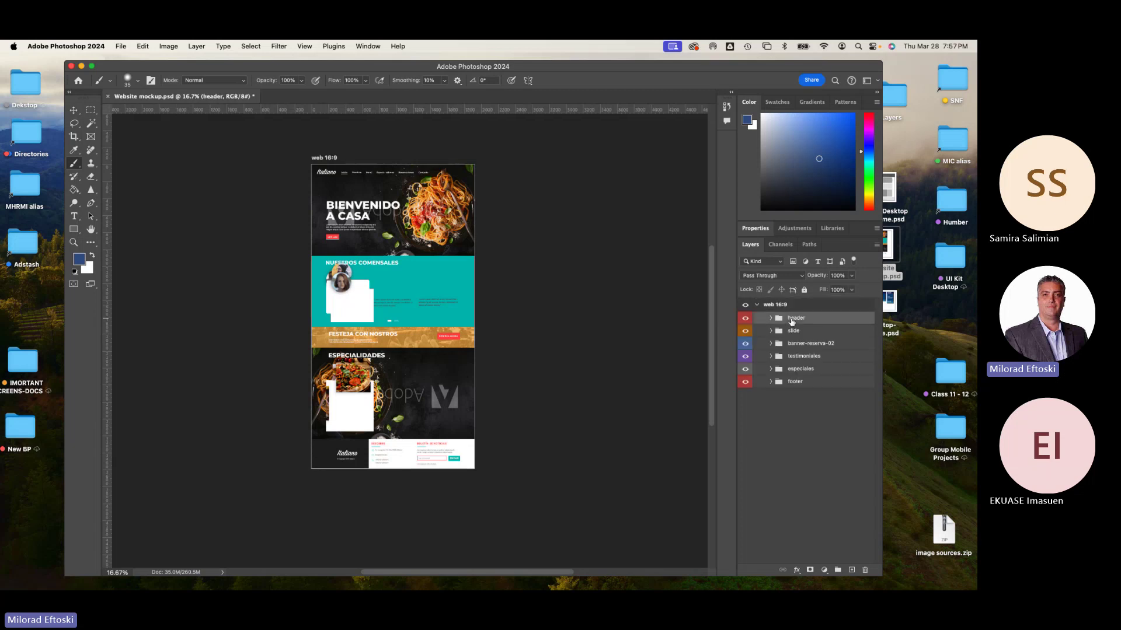
click(745, 319)
click(746, 319)
click(745, 318)
Toggle the slide, banner-reserva-02, testimoniales, especiales and footer groups off and on to see each section
click(745, 331)
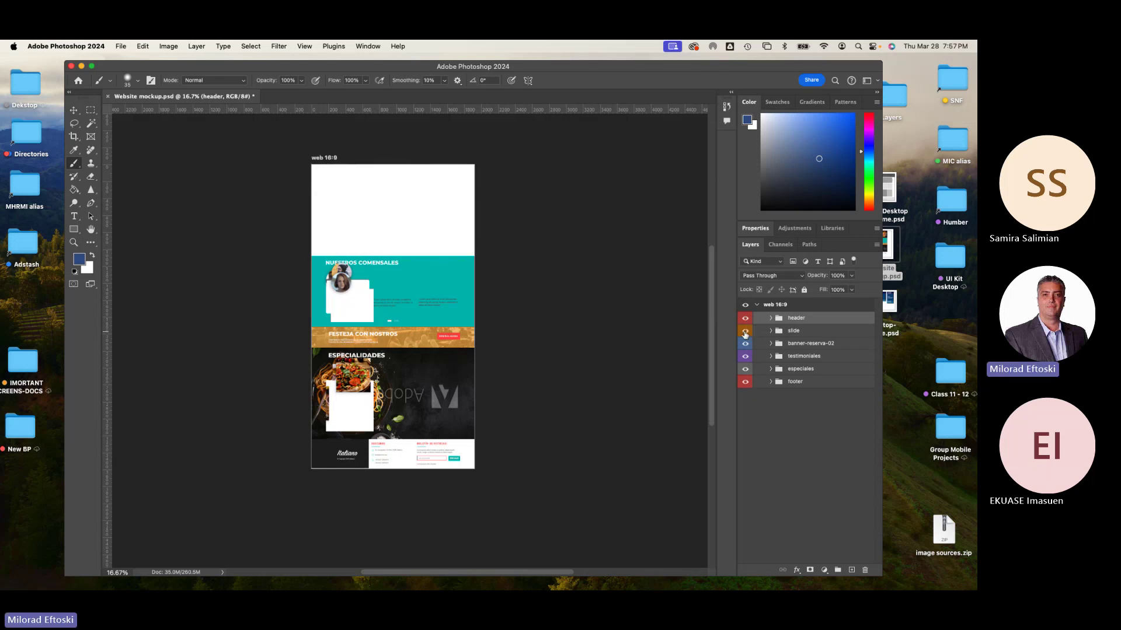
click(745, 333)
click(745, 344)
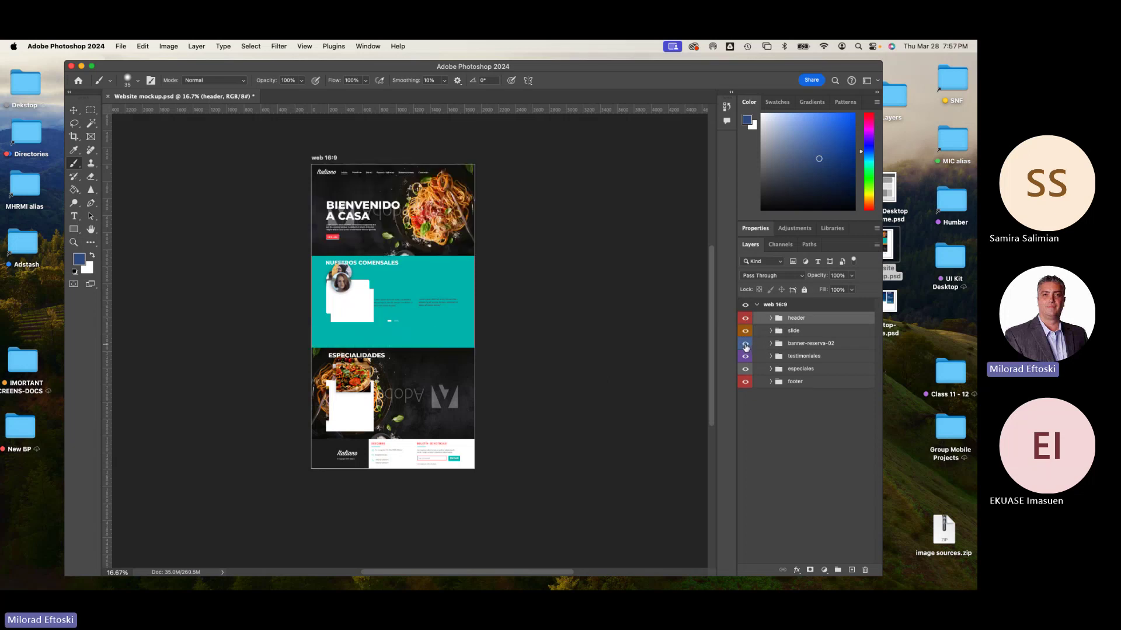
click(745, 344)
click(745, 344)
click(745, 345)
click(745, 357)
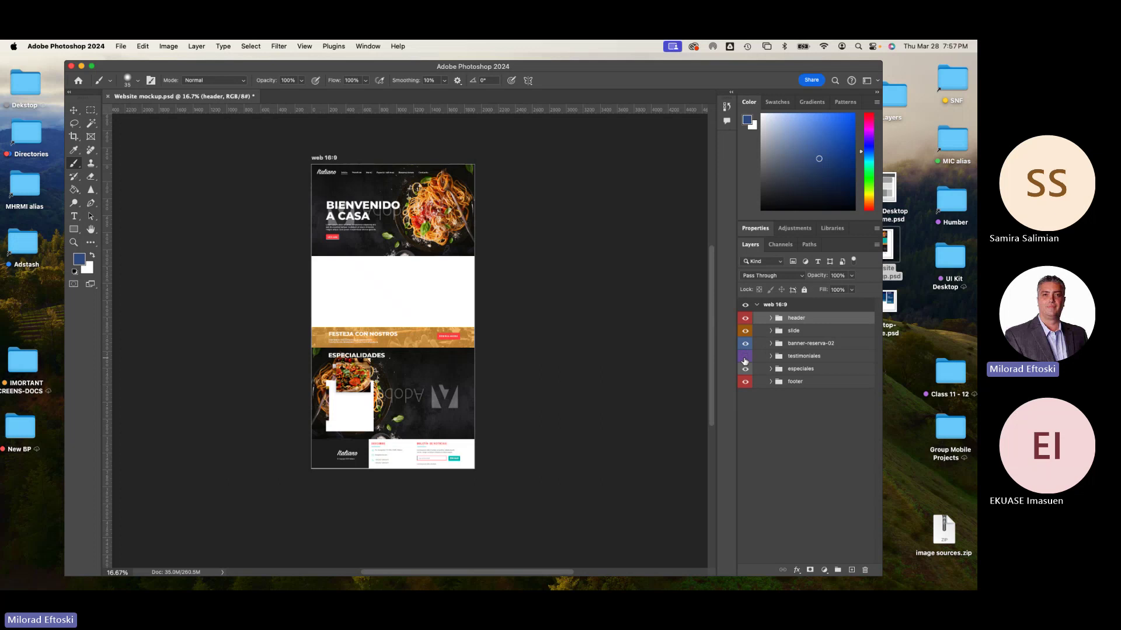
click(745, 359)
click(744, 358)
click(745, 358)
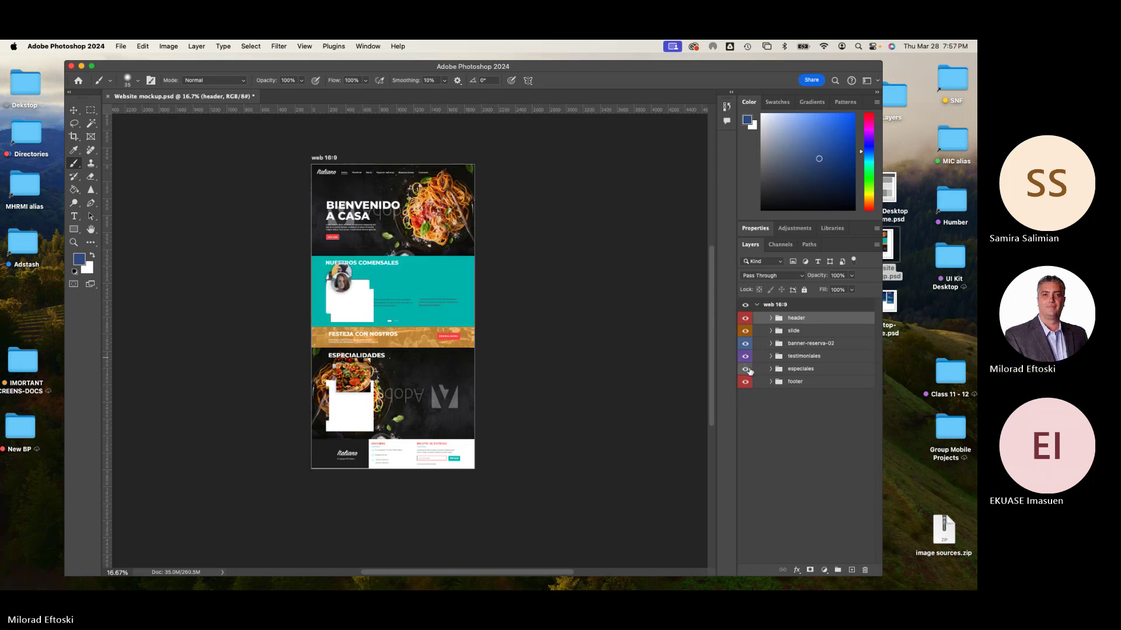
click(745, 369)
click(746, 369)
click(746, 369)
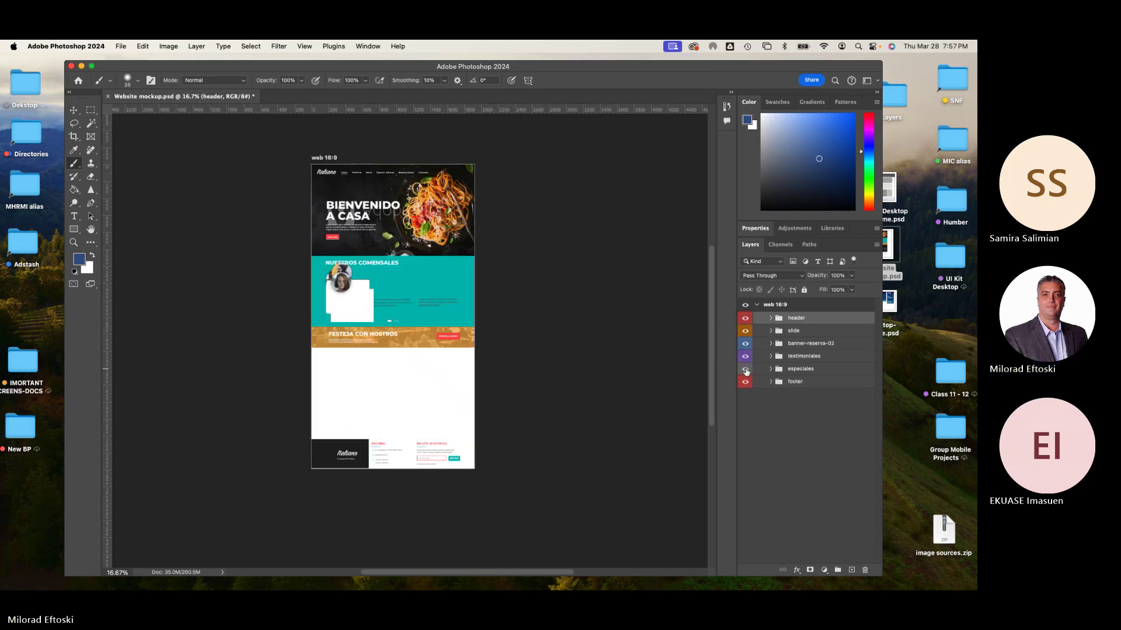
click(746, 369)
click(745, 382)
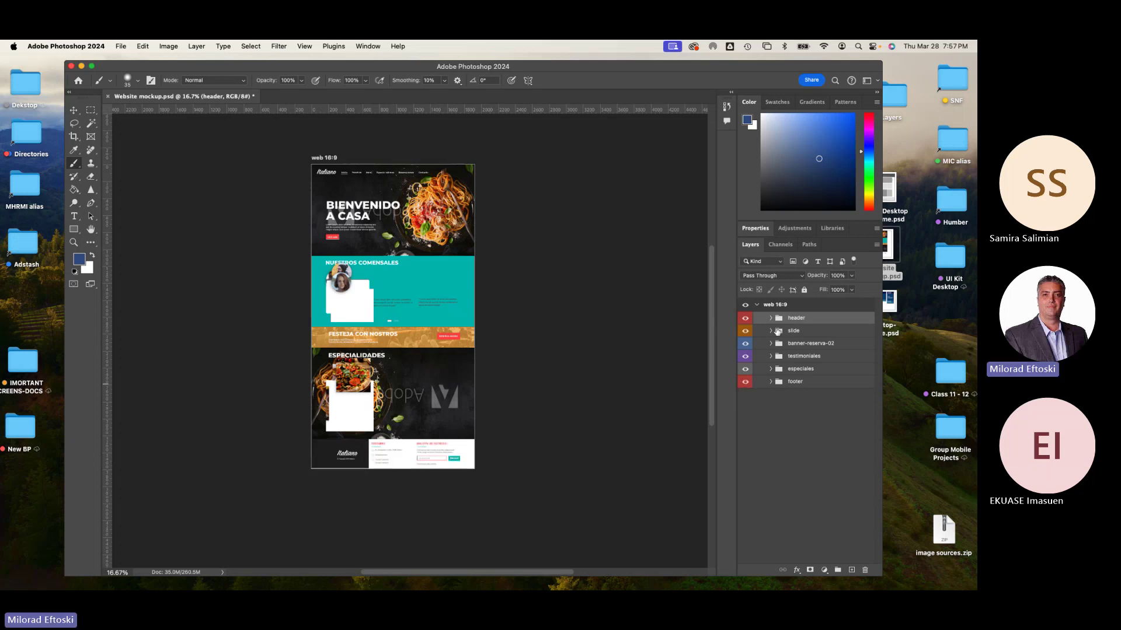
Expand the header, slide, banner-reserva-02 and testimoniales groups to inspect them, then collapse them
click(770, 318)
click(771, 377)
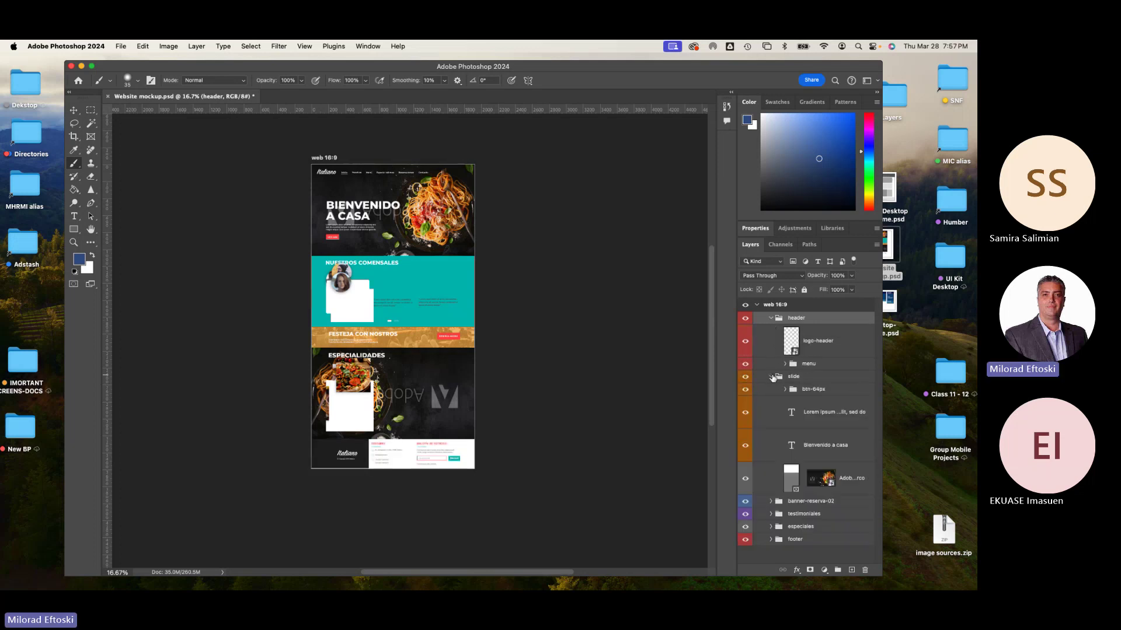
click(770, 501)
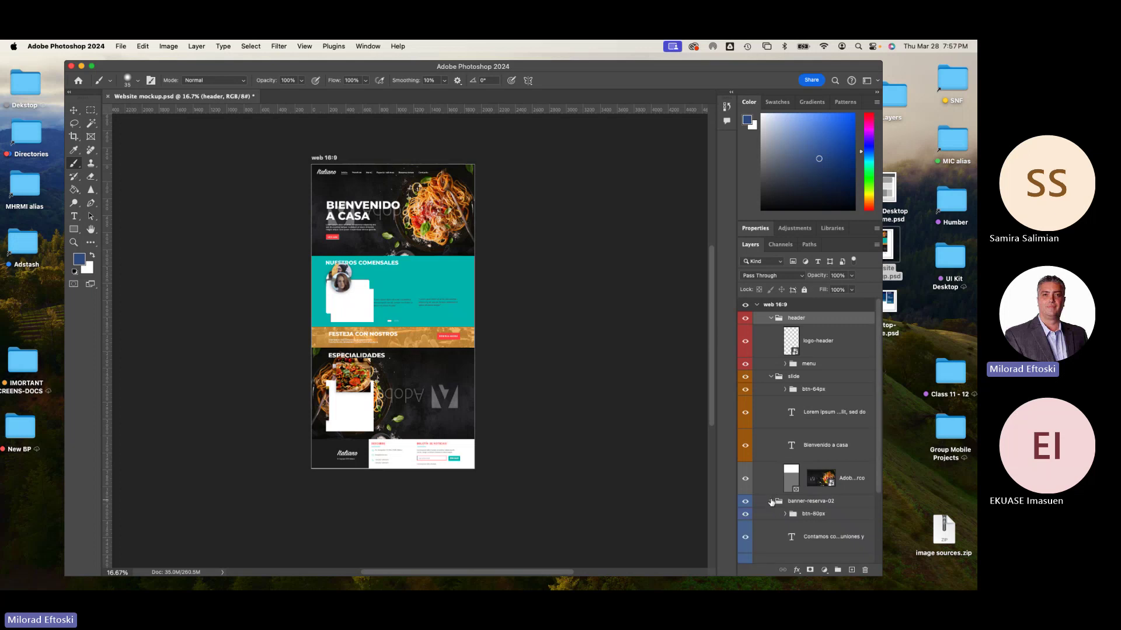
scroll(792, 506, down, 4)
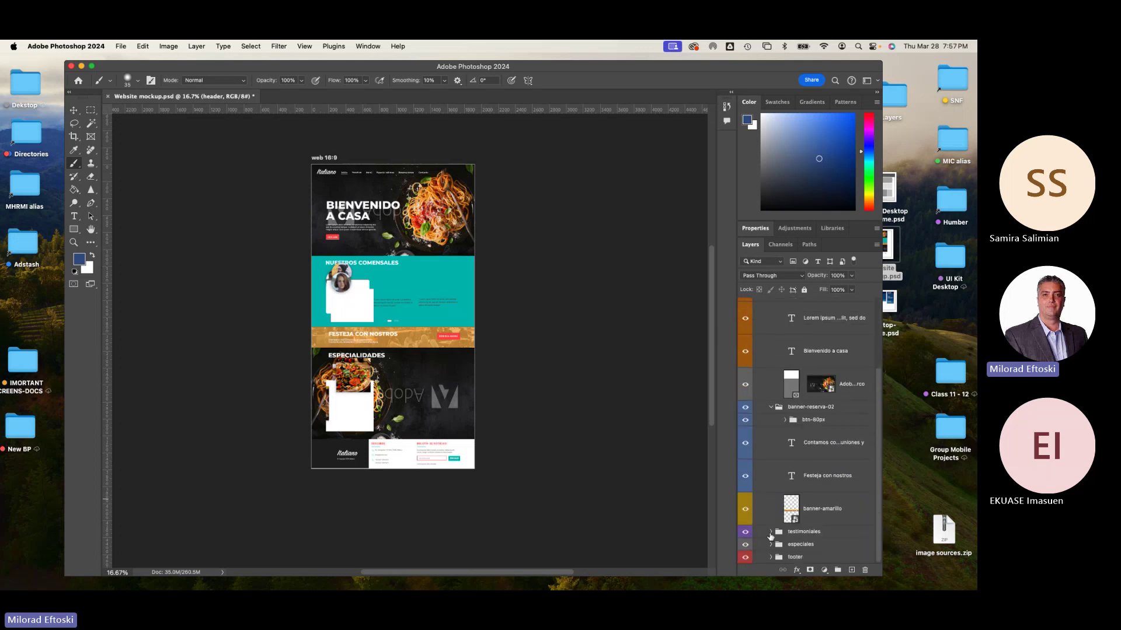
click(770, 532)
scroll(777, 531, down, 2)
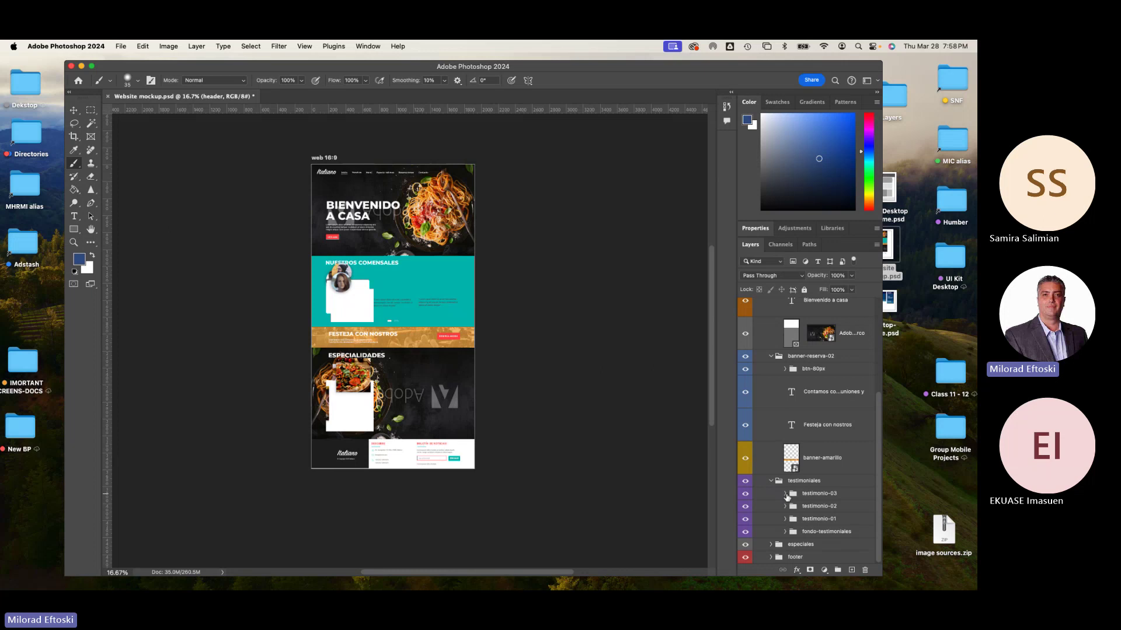
click(771, 356)
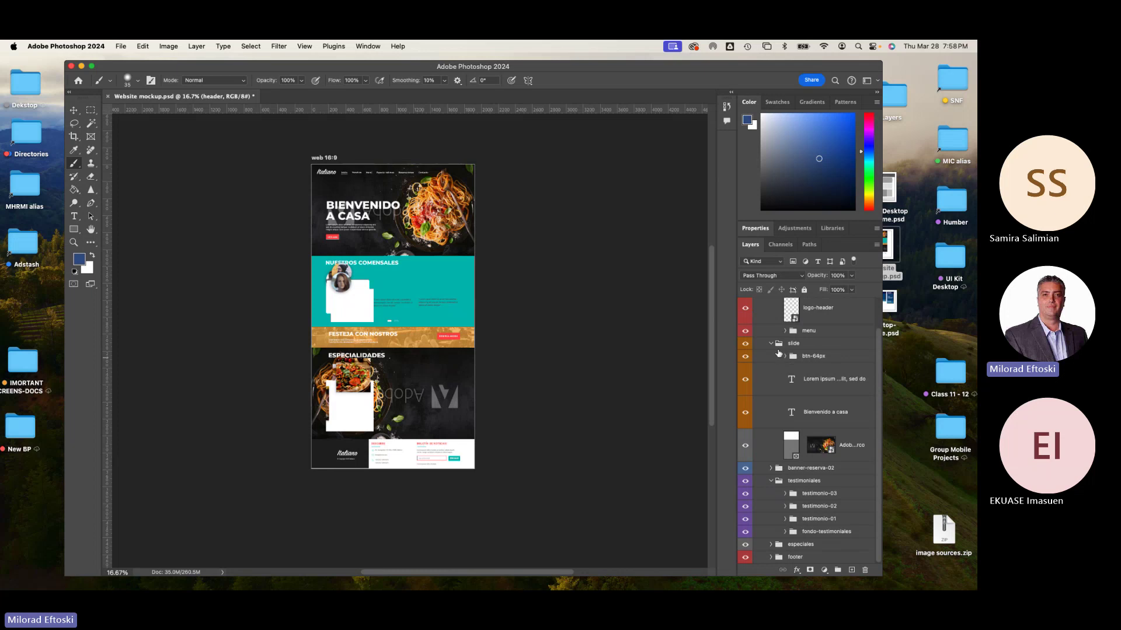
scroll(778, 362, up, 1)
click(771, 370)
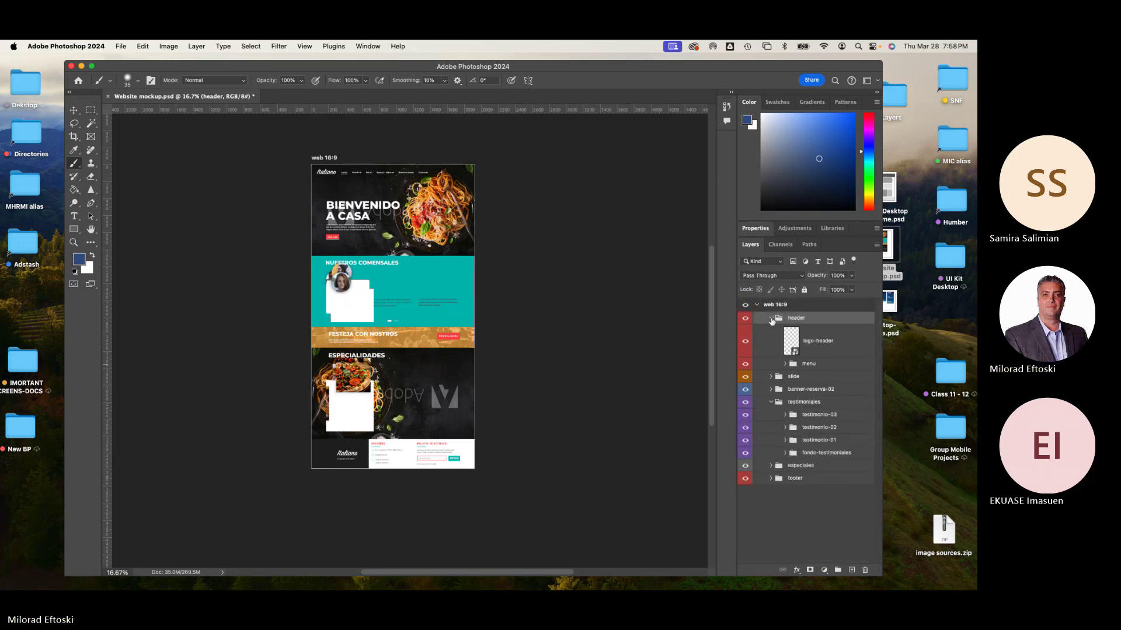
click(771, 319)
Zoom in to 50% and pan to the top of the mockup page
key(super+plus)
key(super+plus)
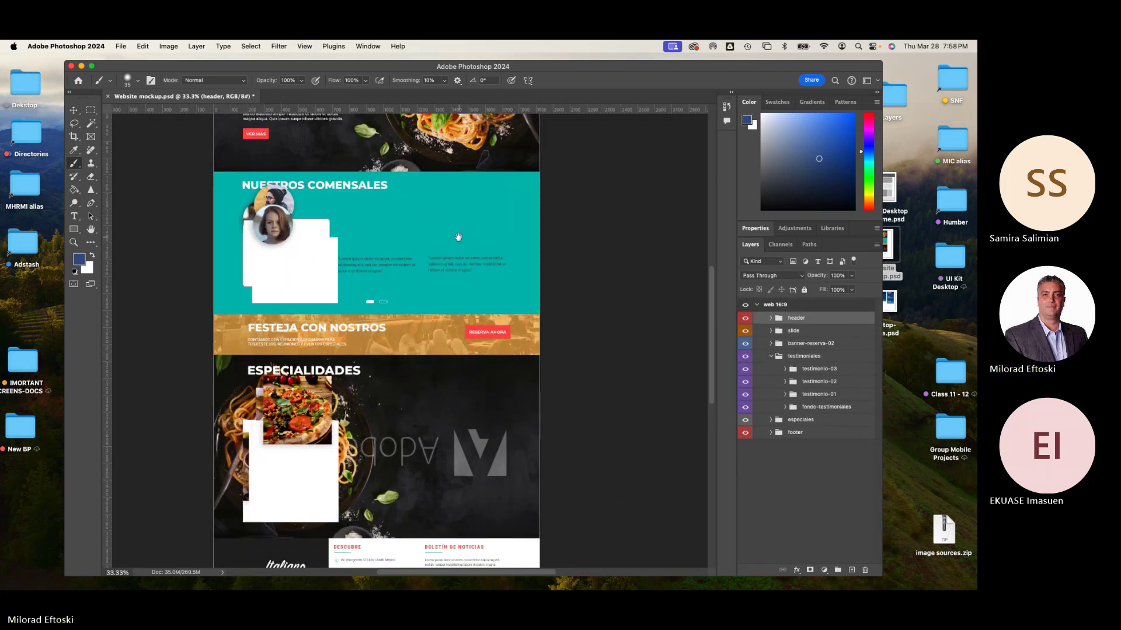
drag(458, 237, 419, 447)
key(super+plus)
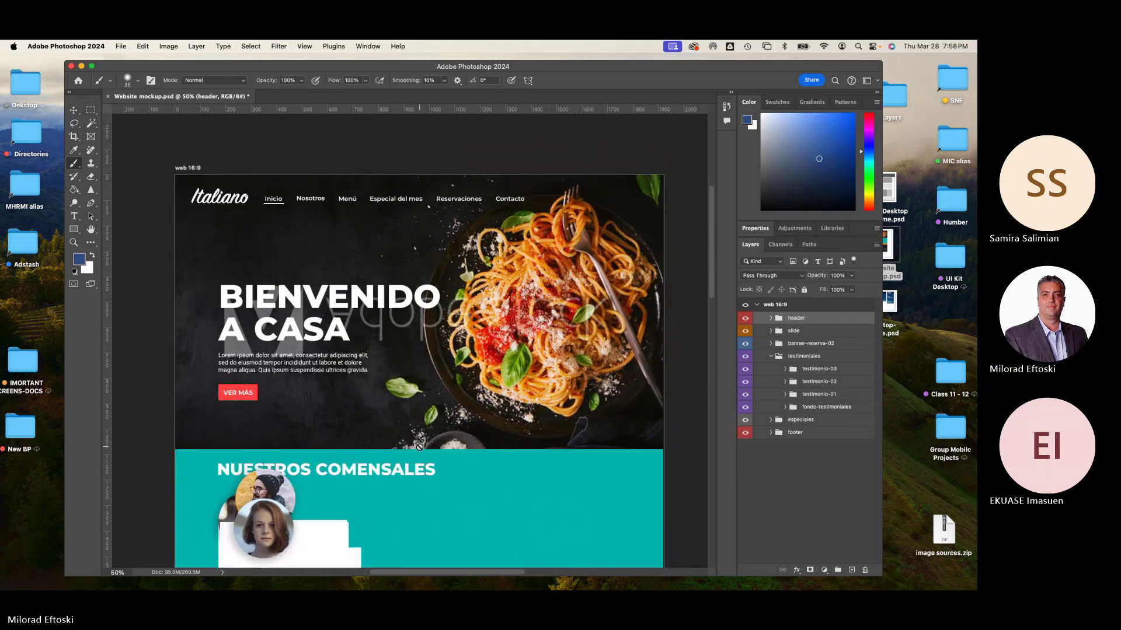
scroll(419, 446, down, 5)
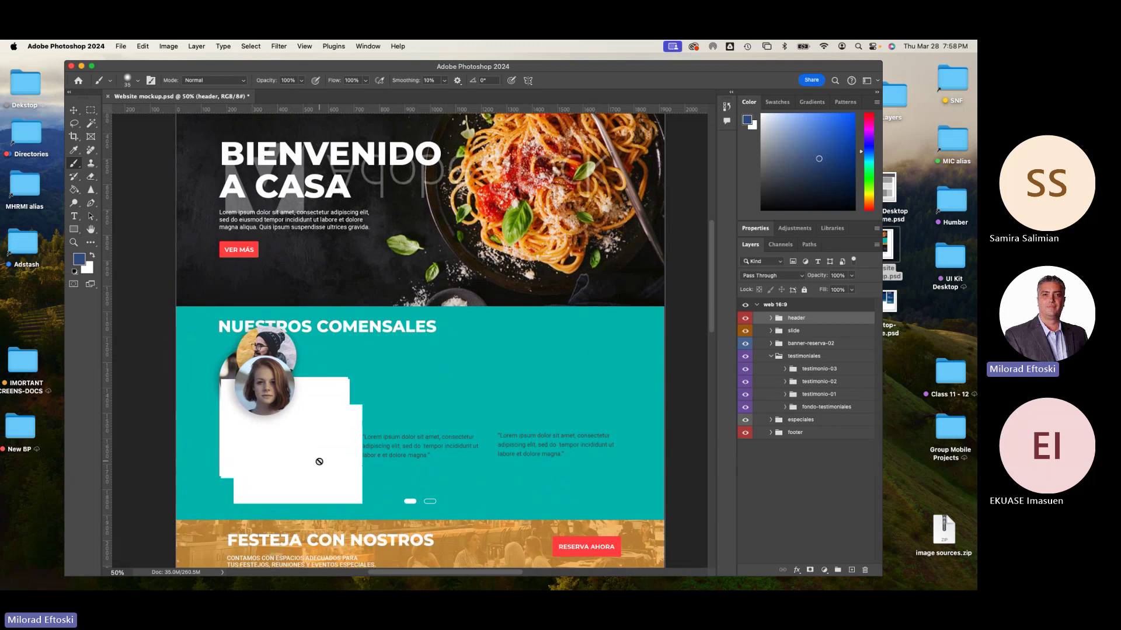
Use the Move tool to shift the right, middle and left testimonial cards into new positions
click(73, 111)
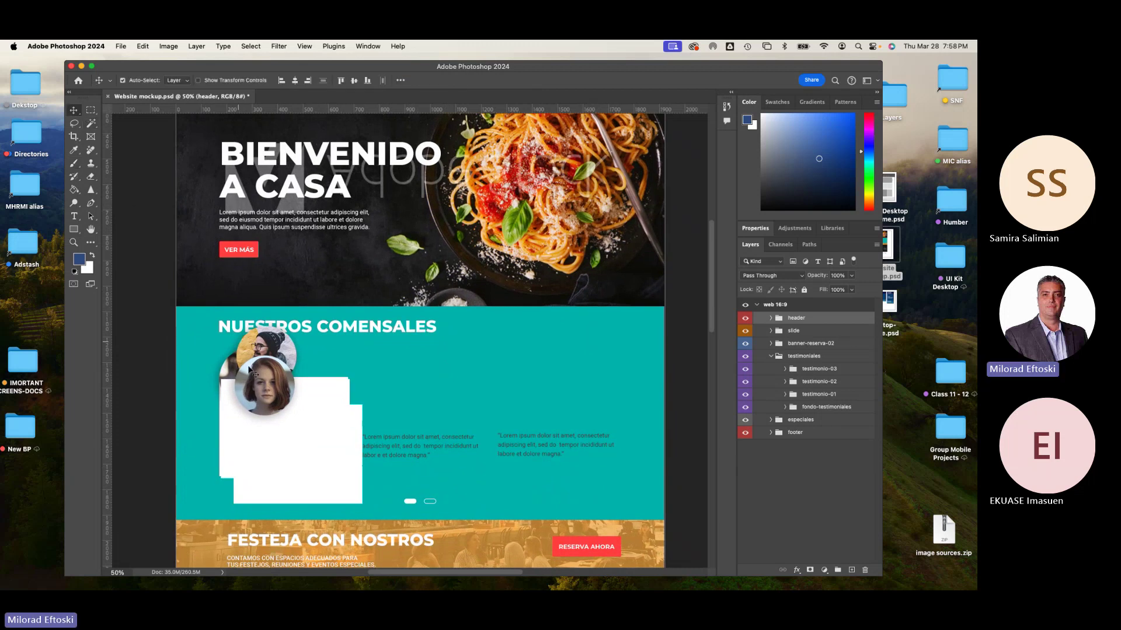
click(305, 438)
drag(315, 457, 573, 491)
drag(344, 483, 424, 463)
drag(327, 423, 332, 414)
Place the girl's, bearded man's and smiling woman's portrait photos onto their cards
drag(248, 390, 503, 386)
drag(289, 368, 412, 388)
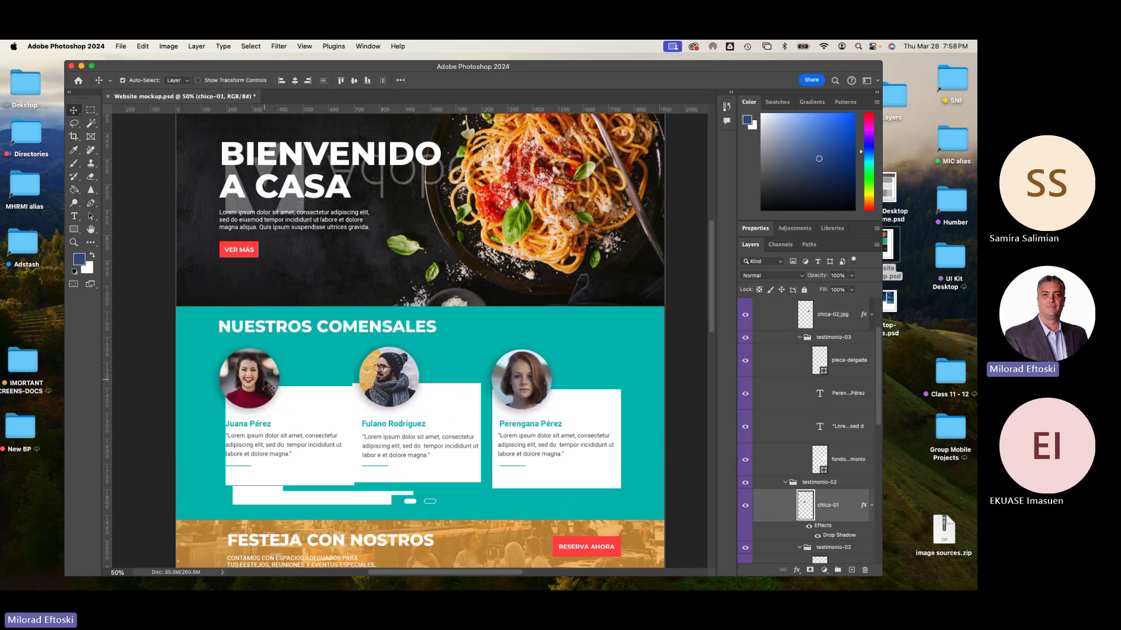
drag(268, 385, 294, 385)
drag(393, 378, 403, 382)
mouse_move(312, 423)
mouse_down()
mouse_move(305, 342)
mouse_move(309, 407)
mouse_up()
Line up the left and middle card backgrounds with the others, checking at 50% zoom
mouse_move(457, 407)
mouse_down()
mouse_move(456, 390)
mouse_move(455, 400)
mouse_up()
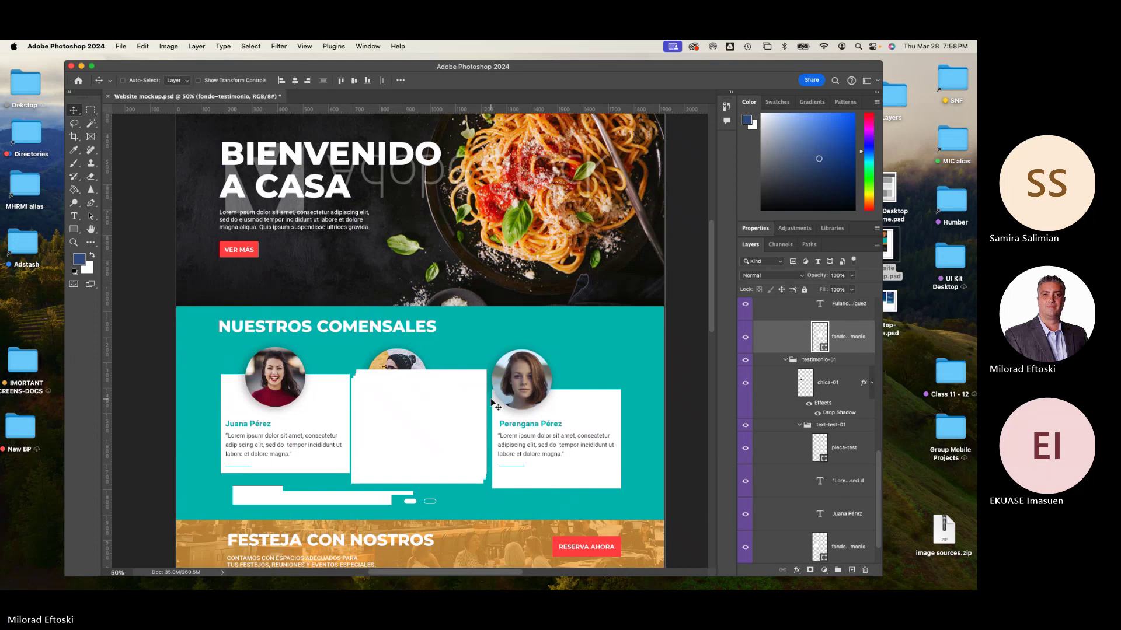
key(super+minus)
key(super+plus)
key(super+plus)
key(super+minus)
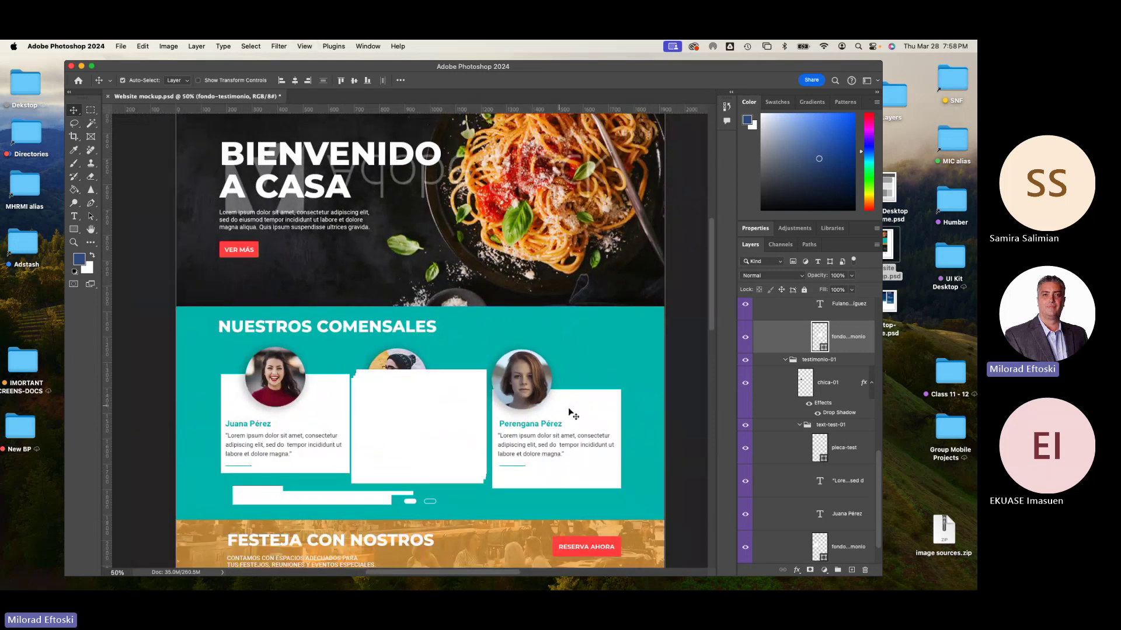
drag(570, 415, 374, 493)
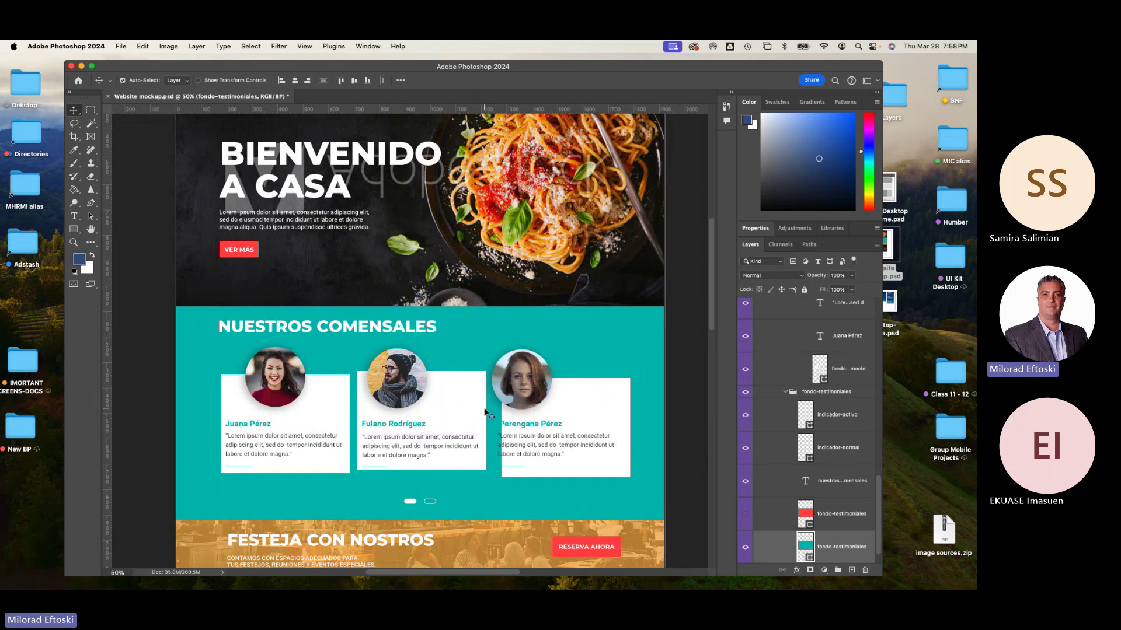
Hide the grid with Cmd+' so only the blue column guides remain
key(super+apostrophe)
key(super+apostrophe)
key(super+apostrophe)
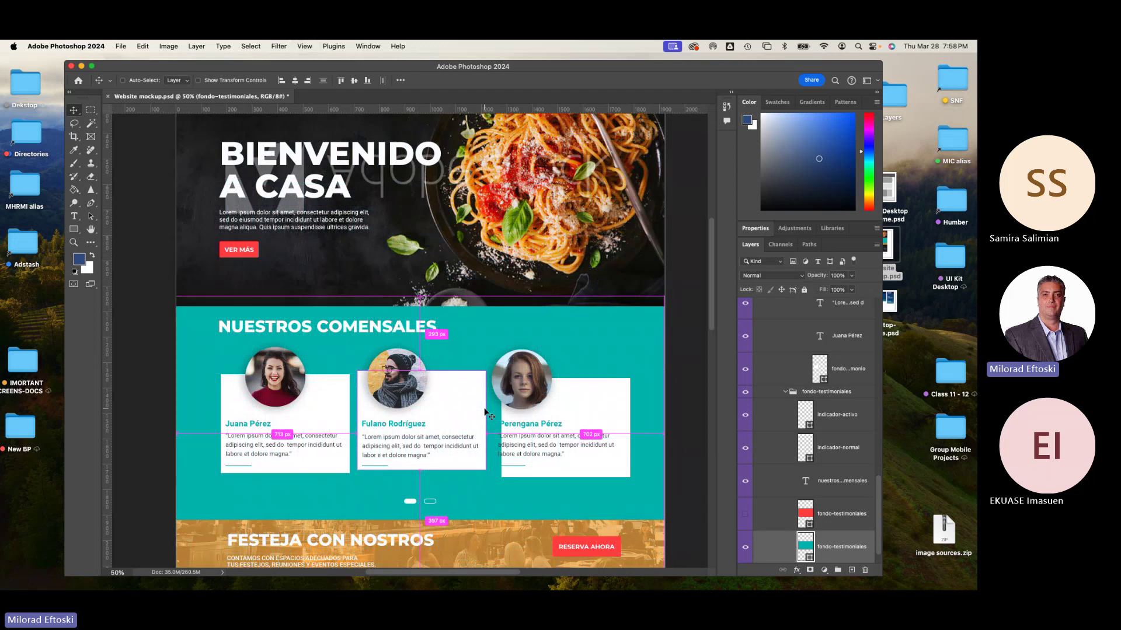
key(super+apostrophe)
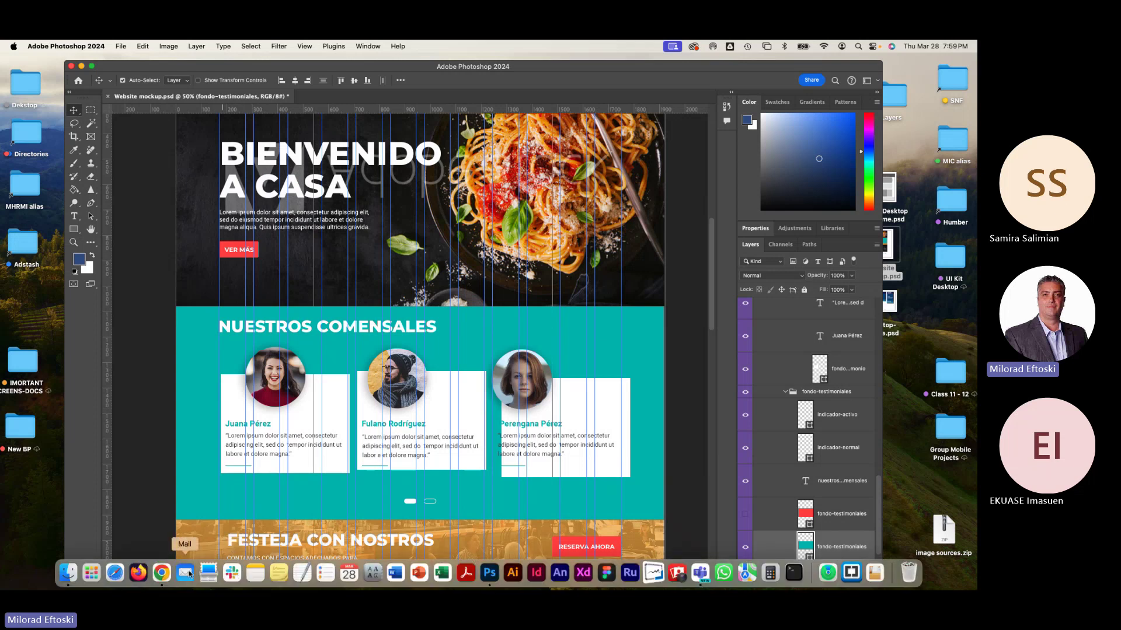
Bring Chrome forward and go to the Amazon.ca home page in a new tab
click(163, 575)
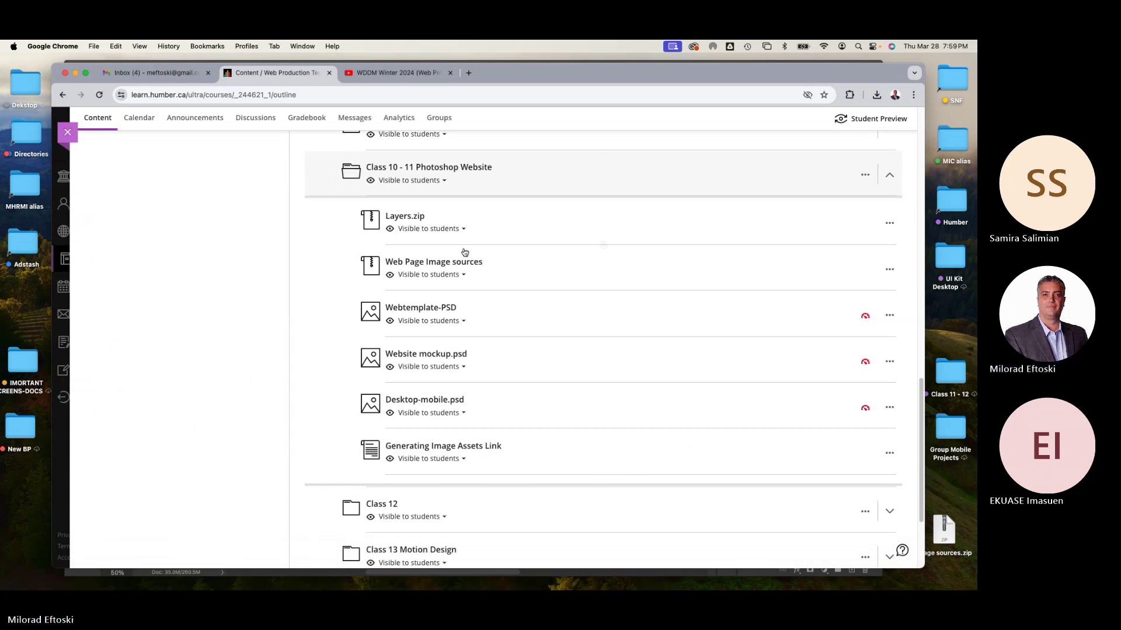
click(468, 74)
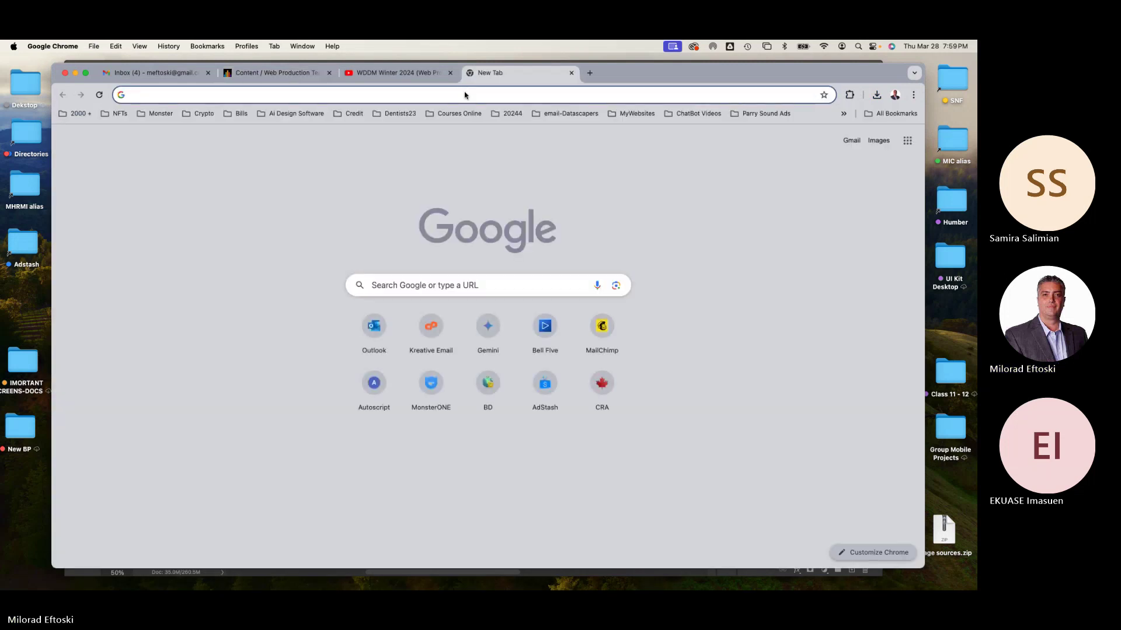
text(amazon.ca)
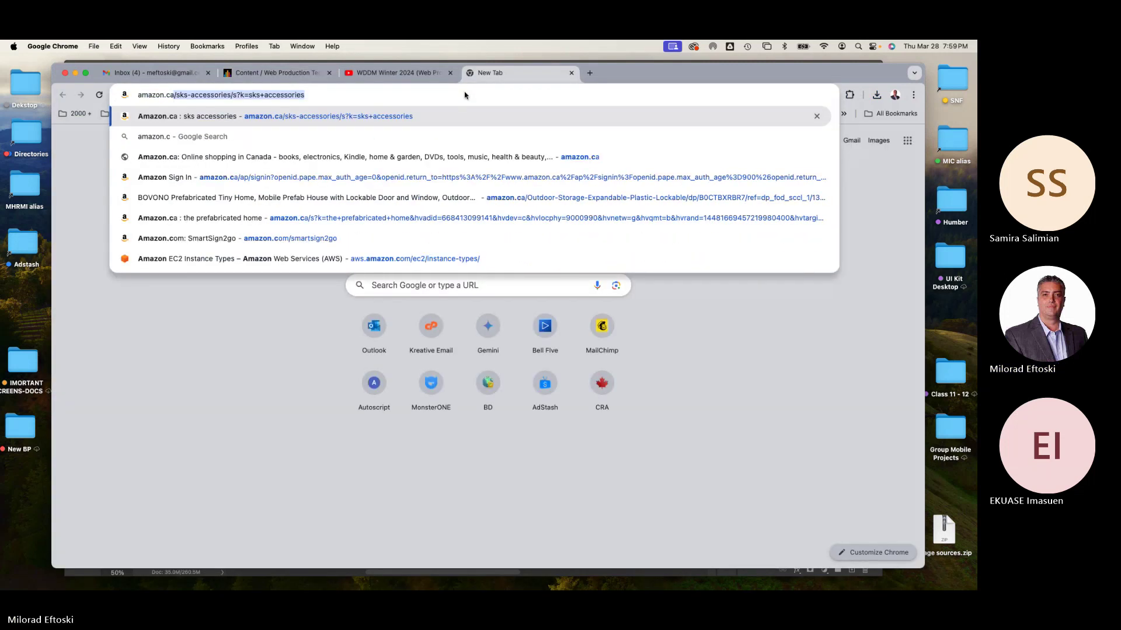
key(Return)
click(91, 121)
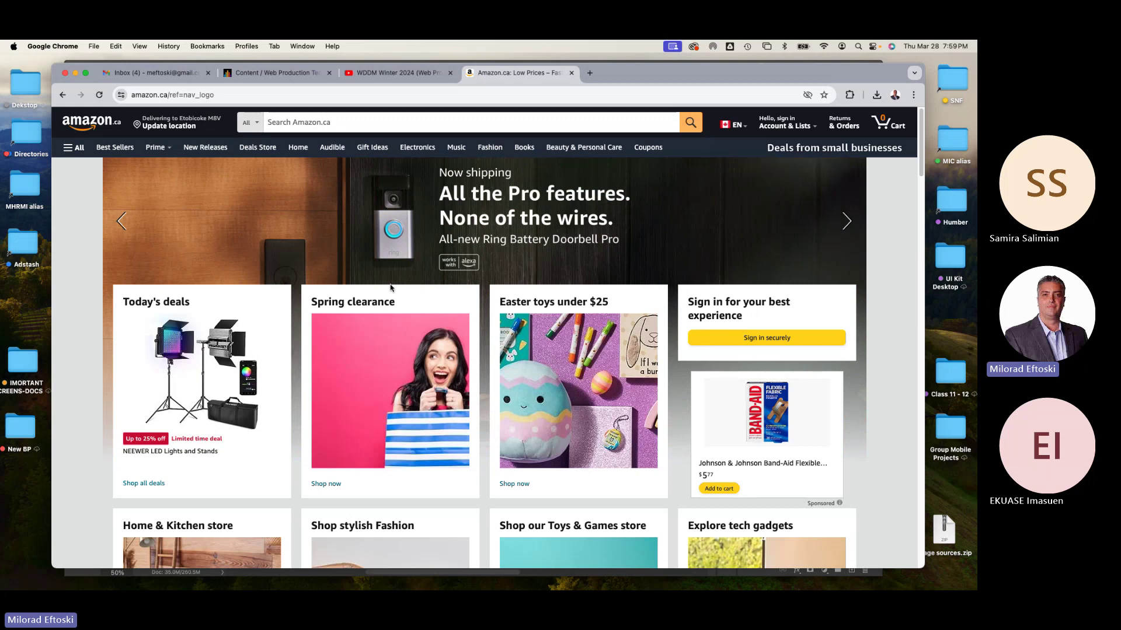
Reposition and widen the Chrome window, then start a region screenshot over the Amazon hero banner
scroll(465, 396, down, 5)
scroll(465, 397, down, 10)
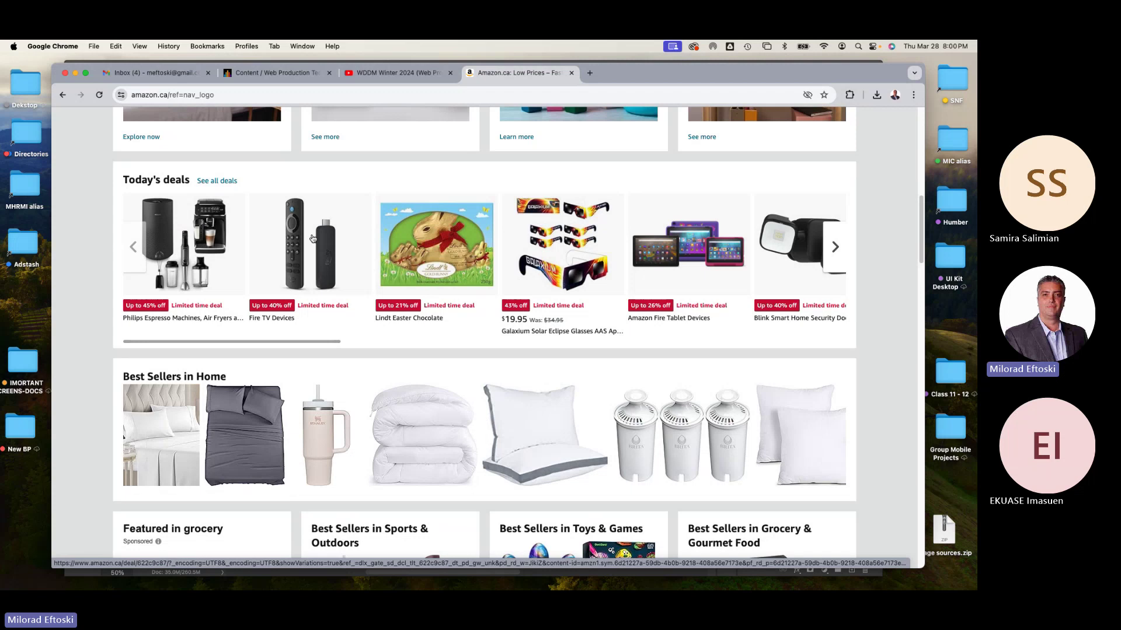
scroll(577, 327, down, 5)
scroll(575, 333, up, 10)
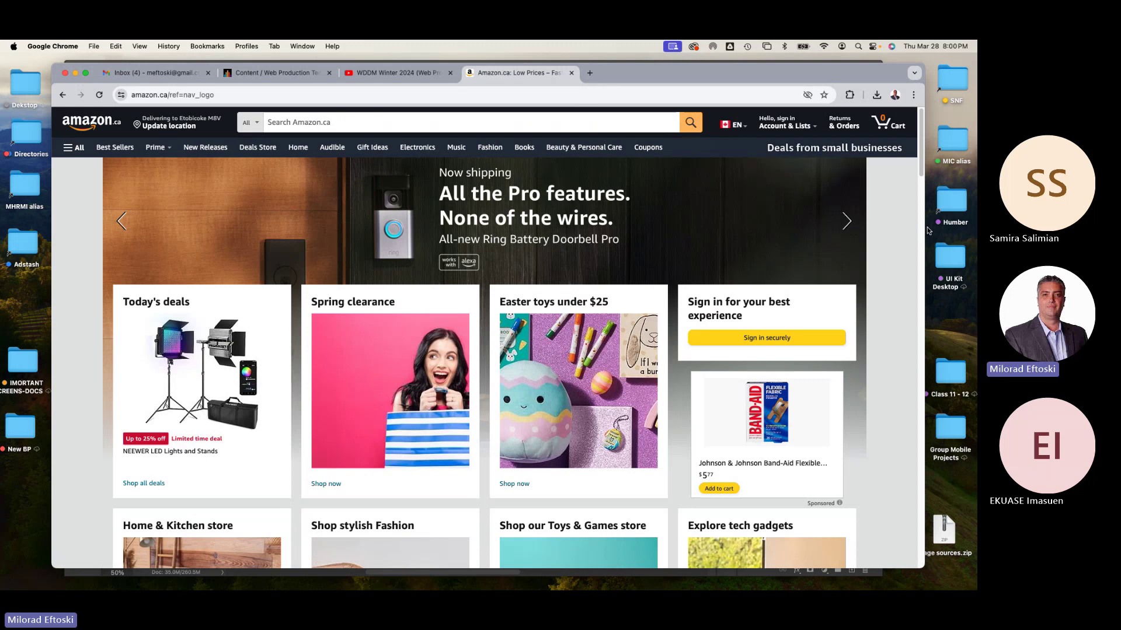
drag(778, 74, 738, 65)
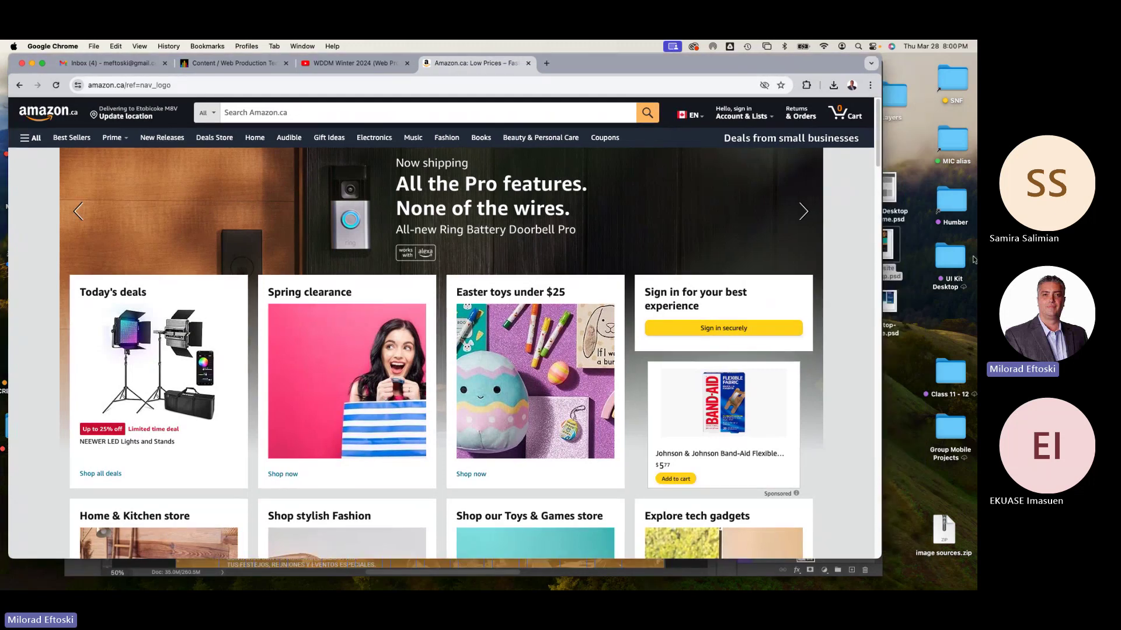
drag(883, 274, 977, 274)
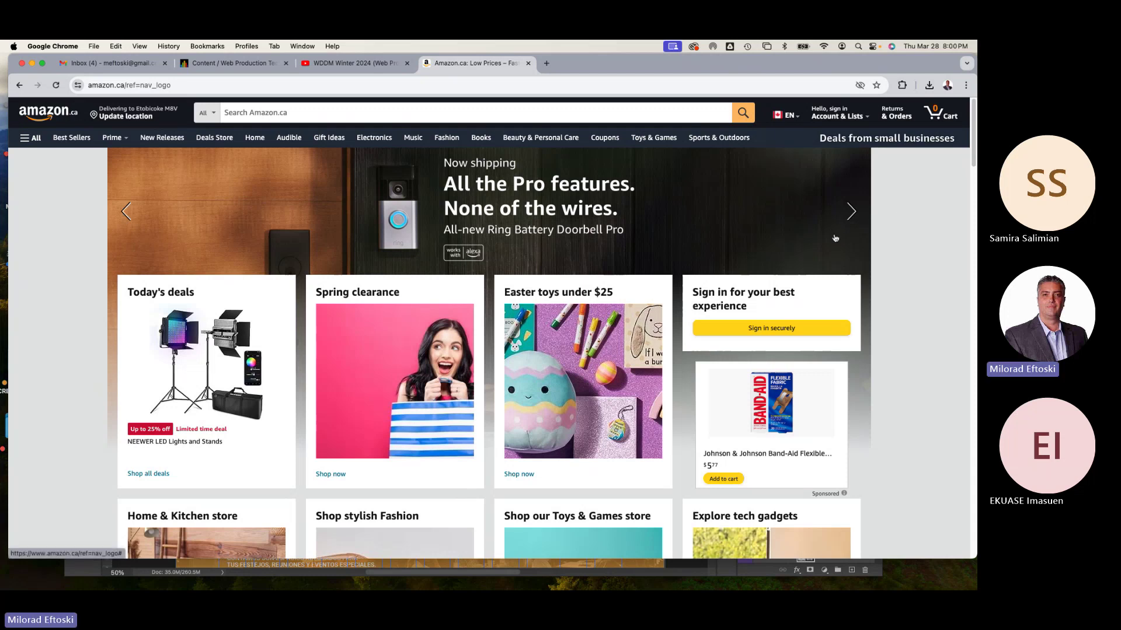
key(super+shift+4)
drag(106, 167, 871, 236)
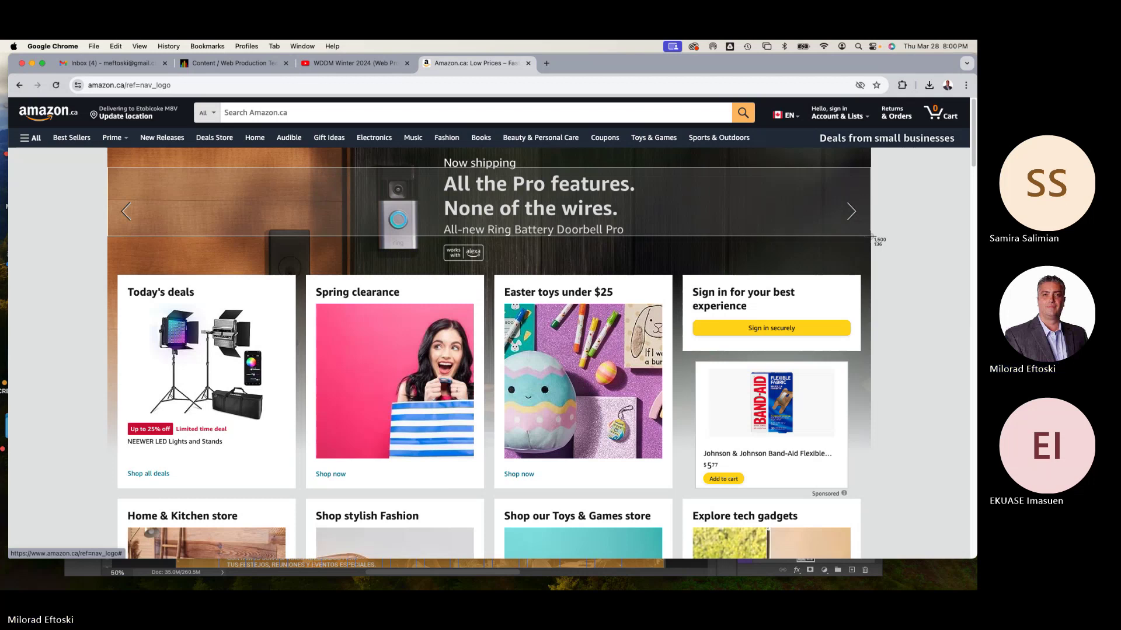
Screenshot the Amazon hero banner, then narrow Chrome so the Photoshop mockup shows behind
drag(870, 235, 925, 240)
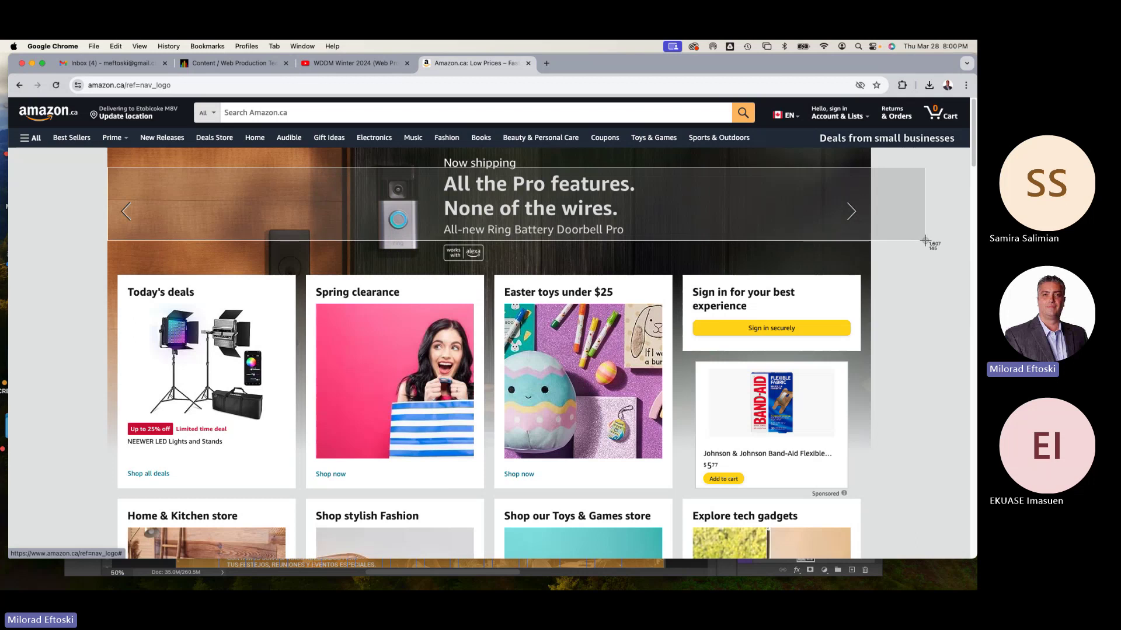
drag(925, 240, 925, 242)
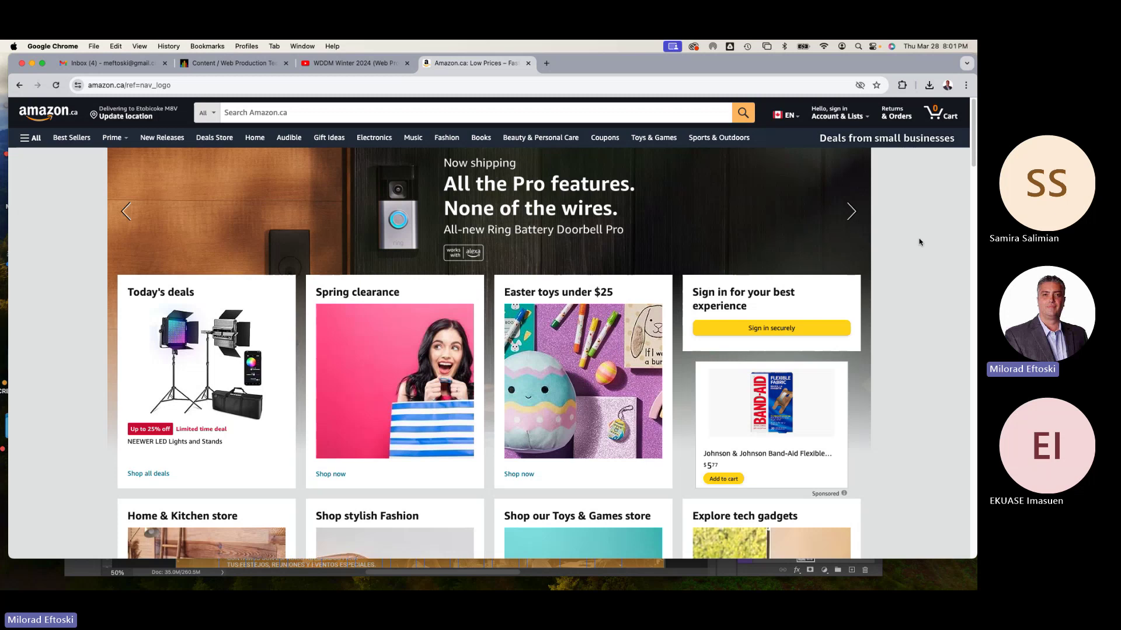
drag(922, 234, 262, 210)
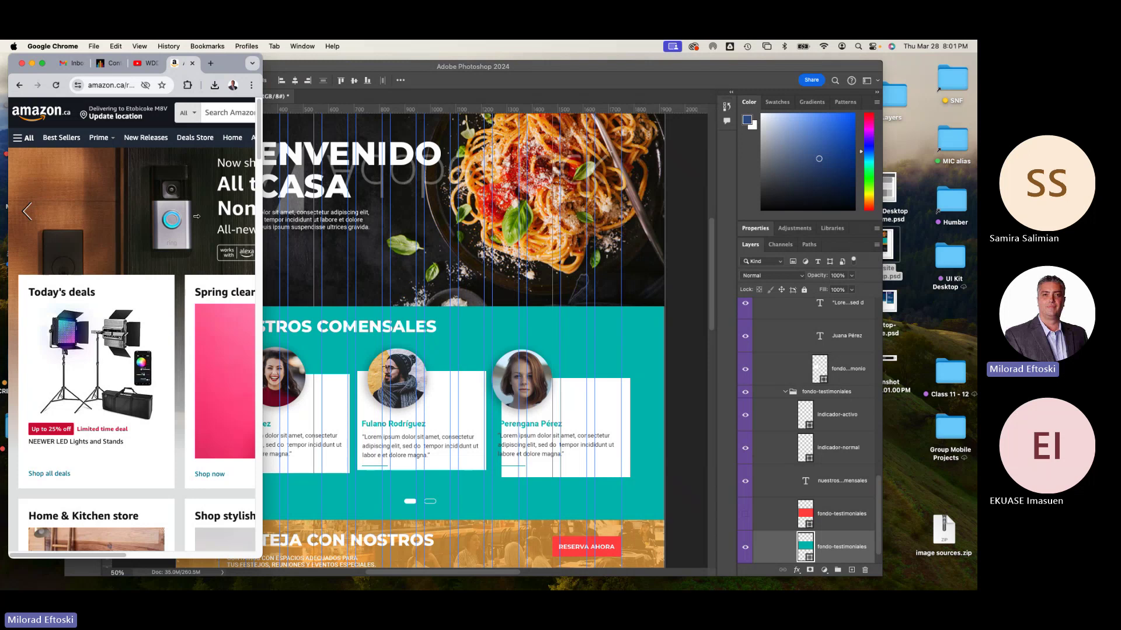
Widen Chrome in stages until Amazon.ca reflows to its full desktop layout, then scroll it
drag(260, 219, 354, 239)
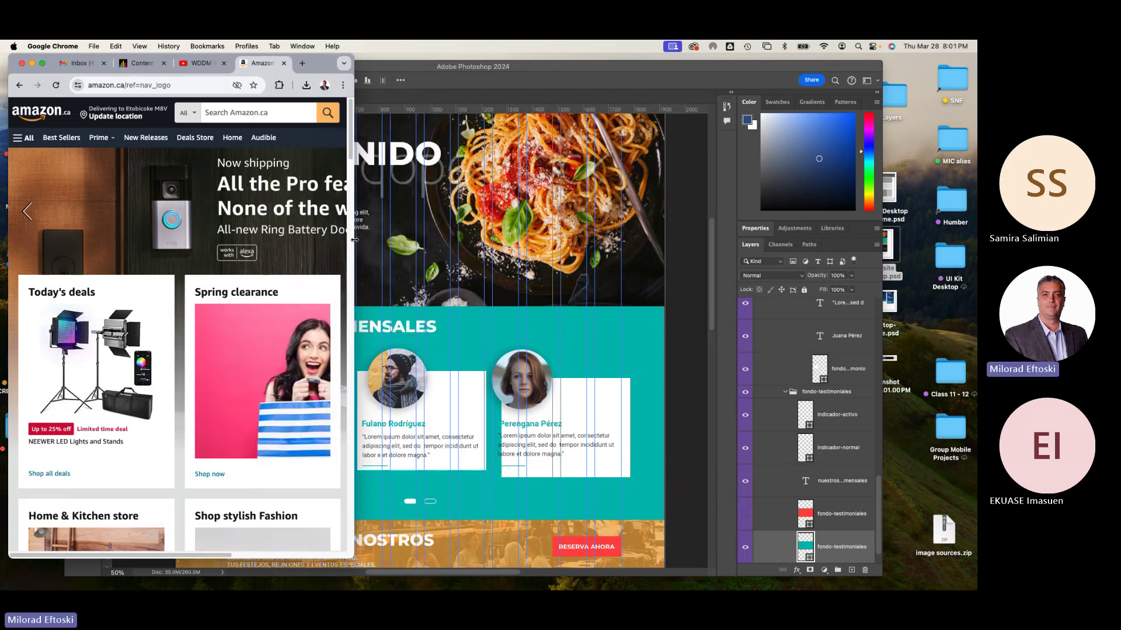
drag(354, 240, 426, 234)
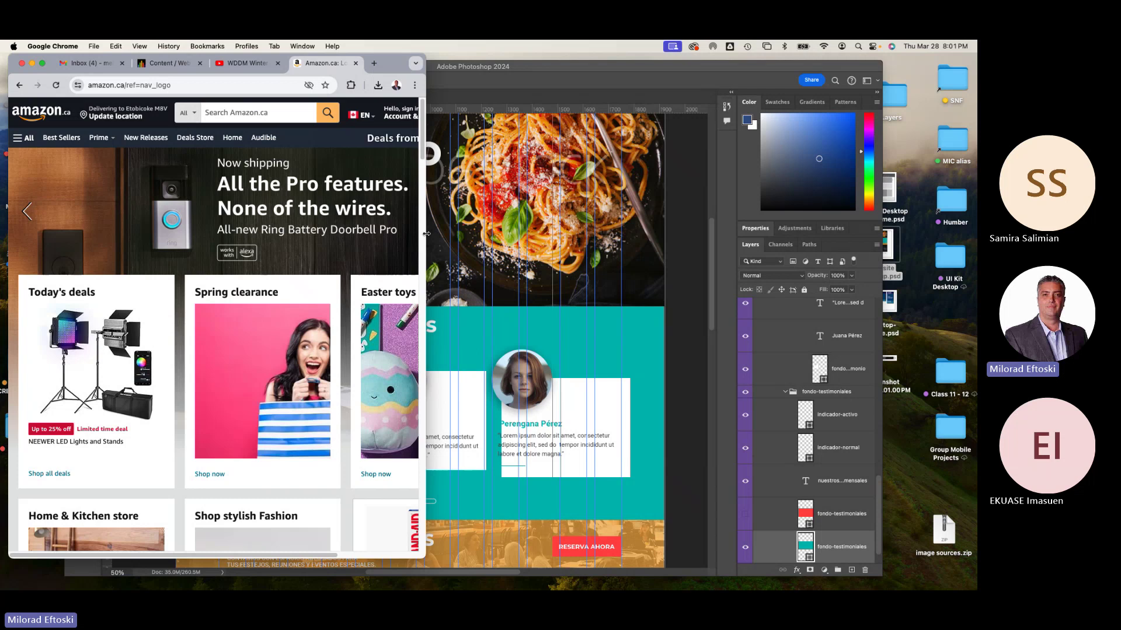
drag(426, 234, 962, 271)
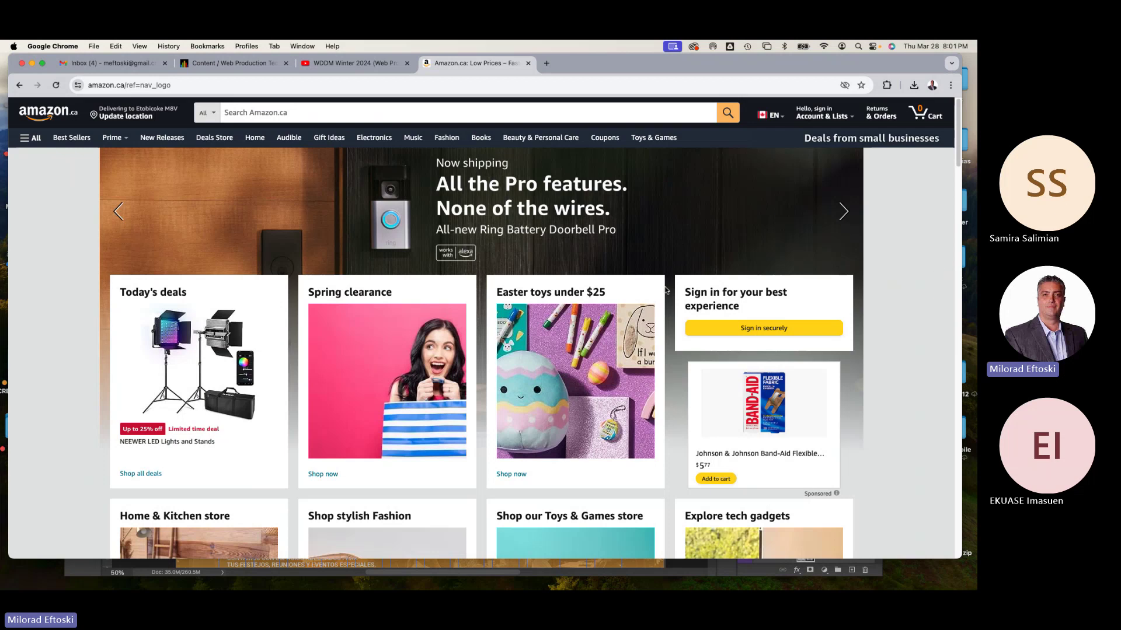
scroll(413, 309, down, 5)
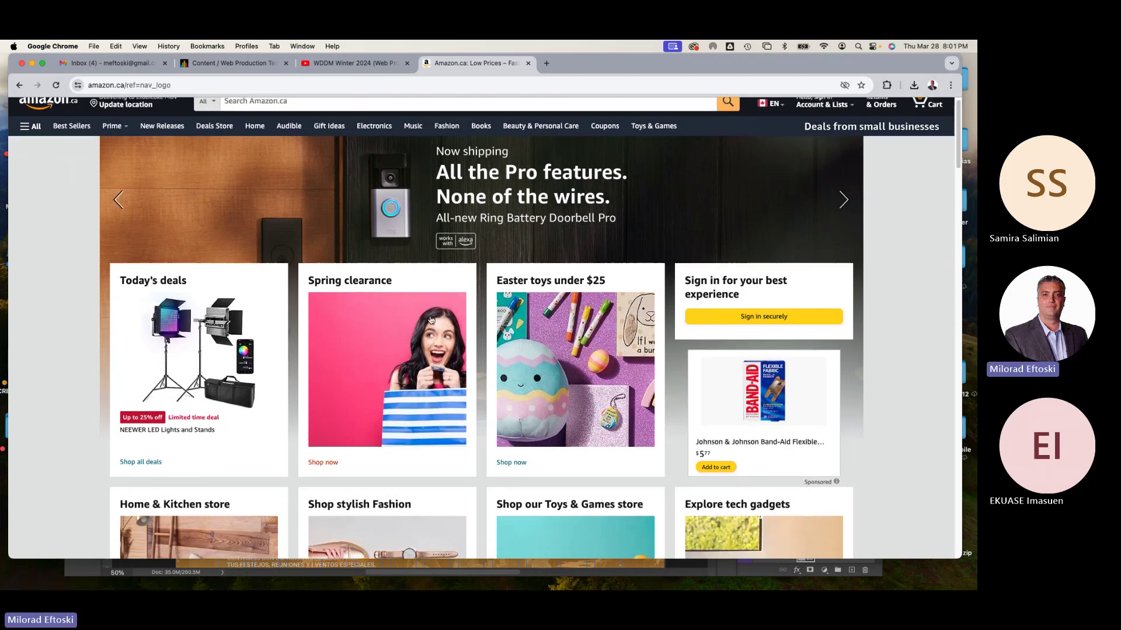
scroll(422, 320, down, 3)
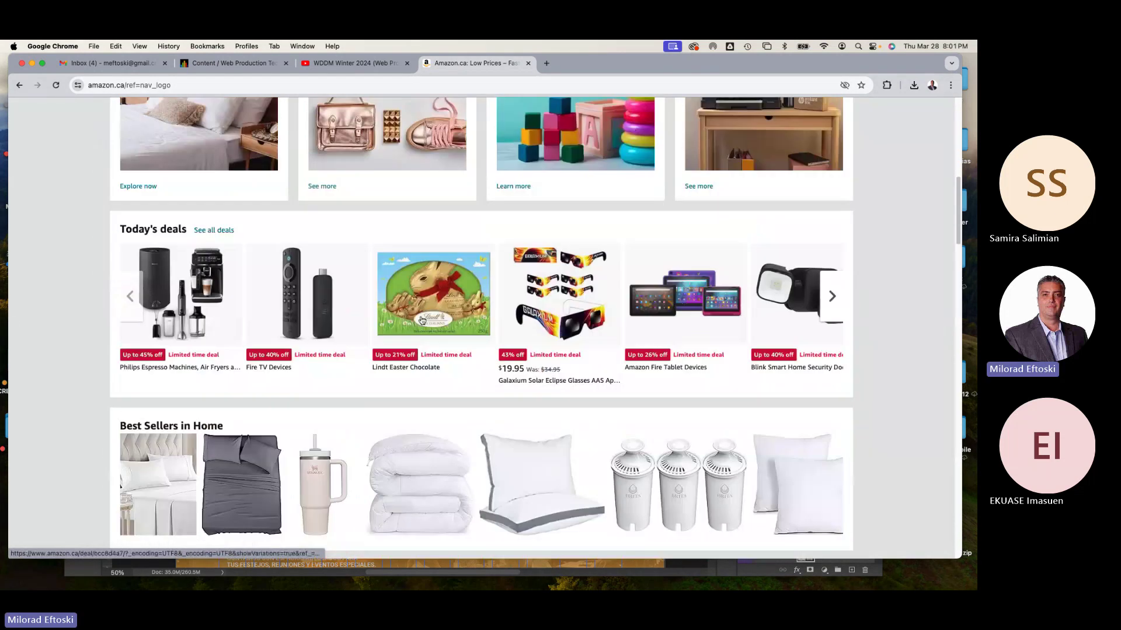
scroll(415, 324, up, 15)
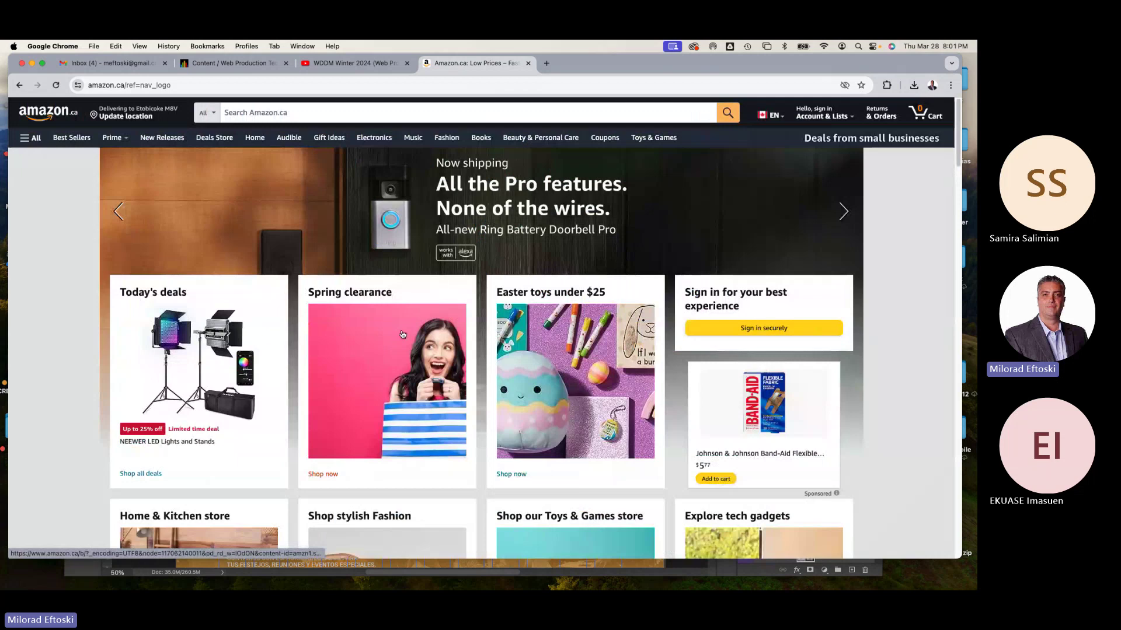
Open the Amazon page's HTML source and scroll through it
right_click(902, 221)
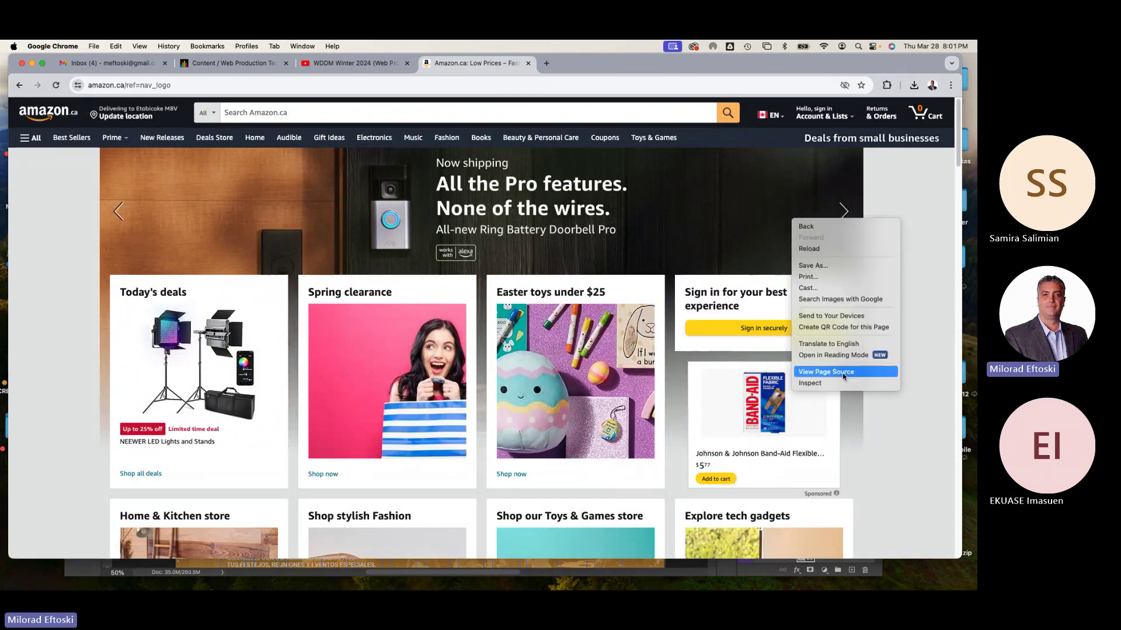
click(842, 373)
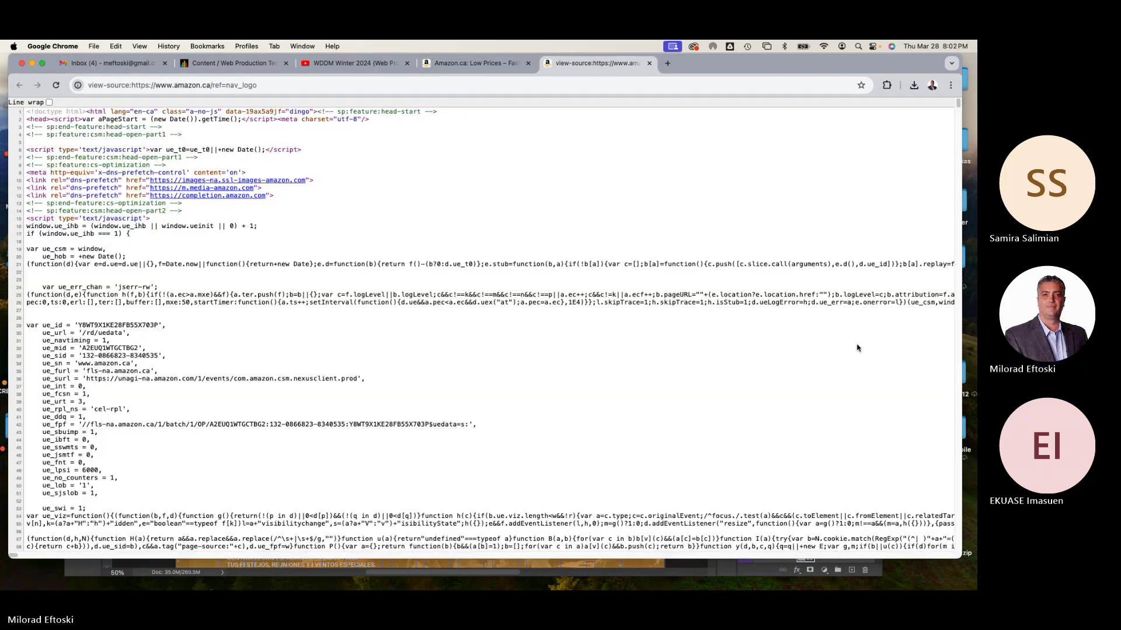
scroll(727, 312, down, 20)
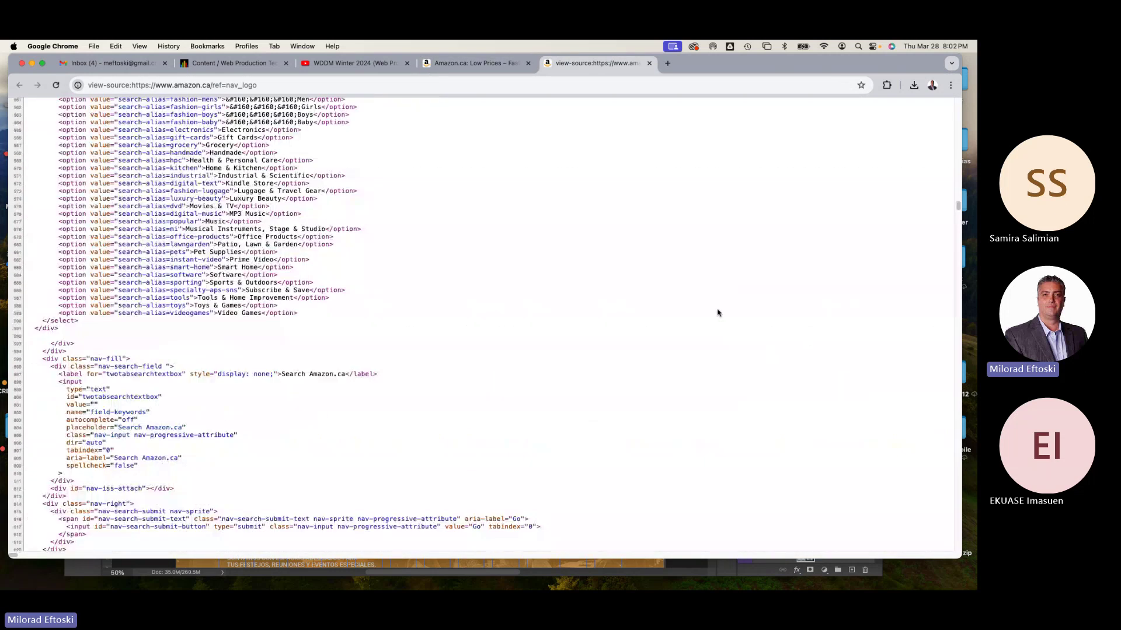
scroll(717, 312, down, 20)
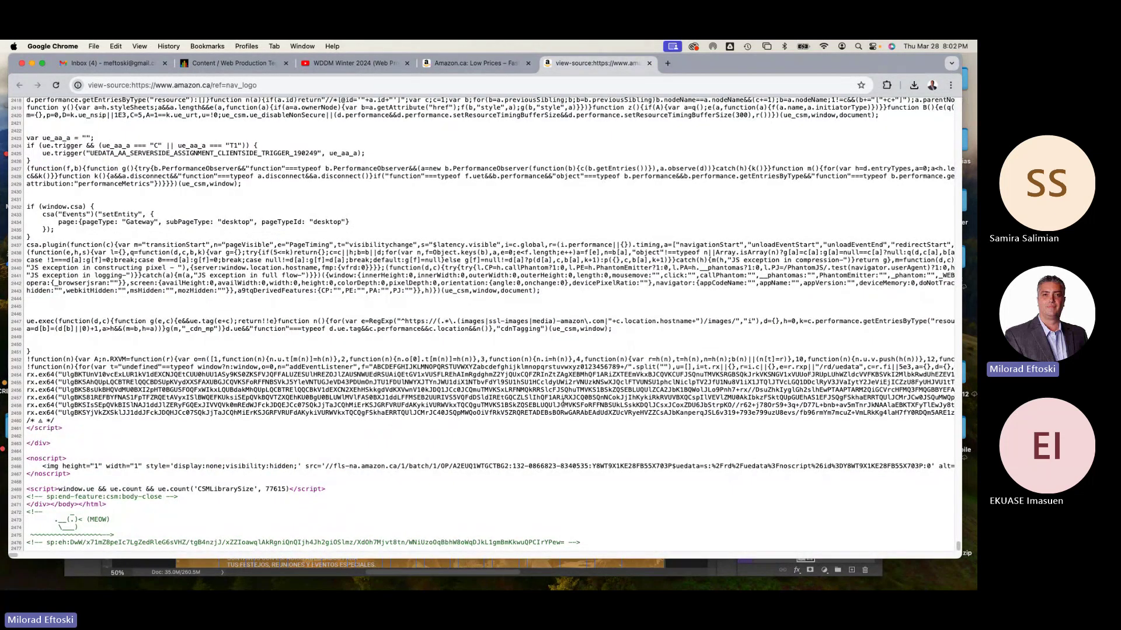
Zoom in to inspect the MEOW ASCII-art comment, reset zoom to 100%, and close the source tab
key(super+equal)
key(super+equal)
key(super+equal)
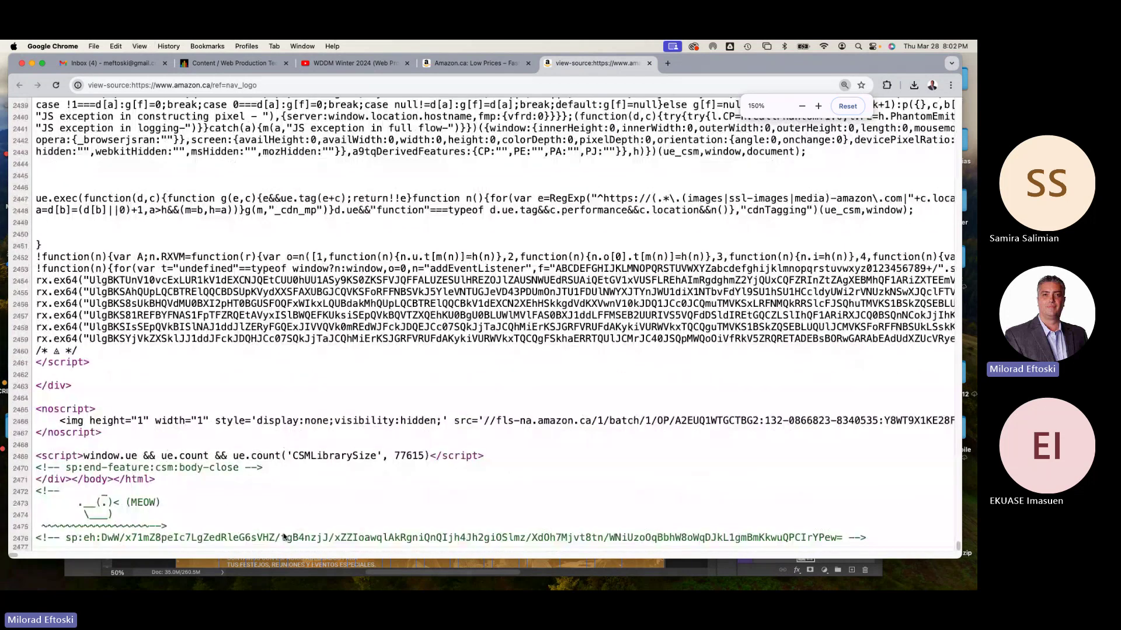
drag(125, 526, 73, 497)
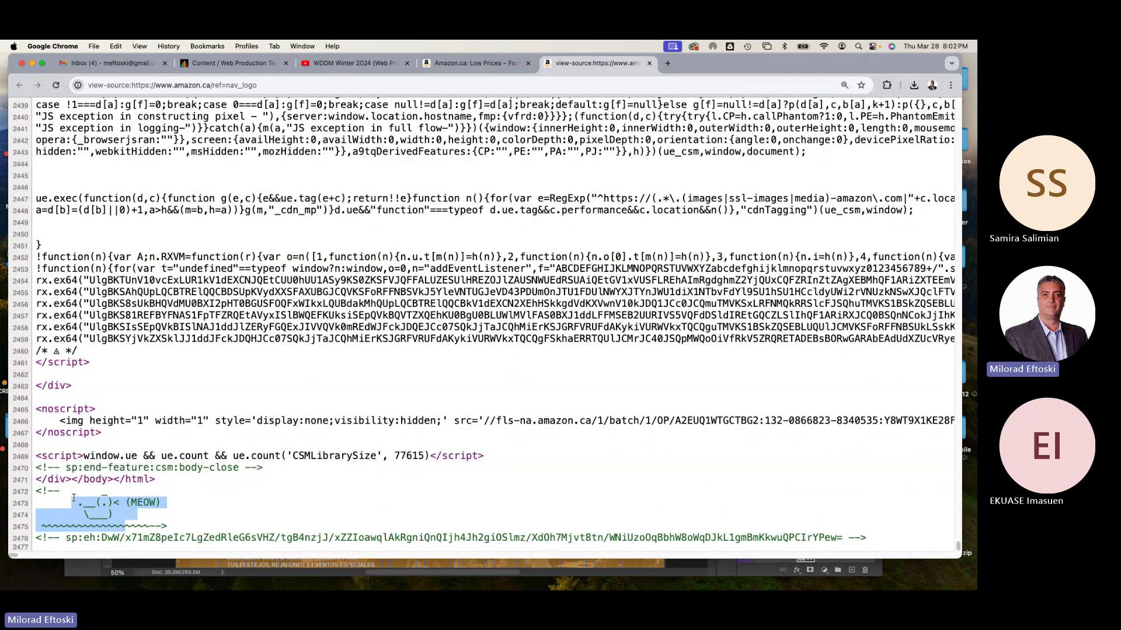
click(194, 499)
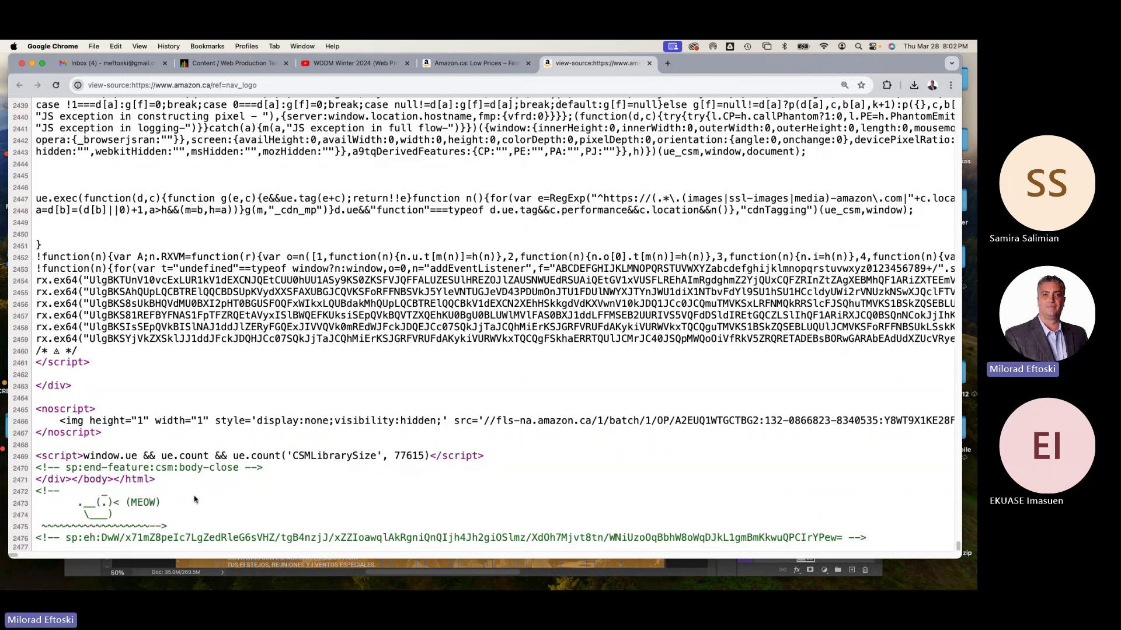
key(super+0)
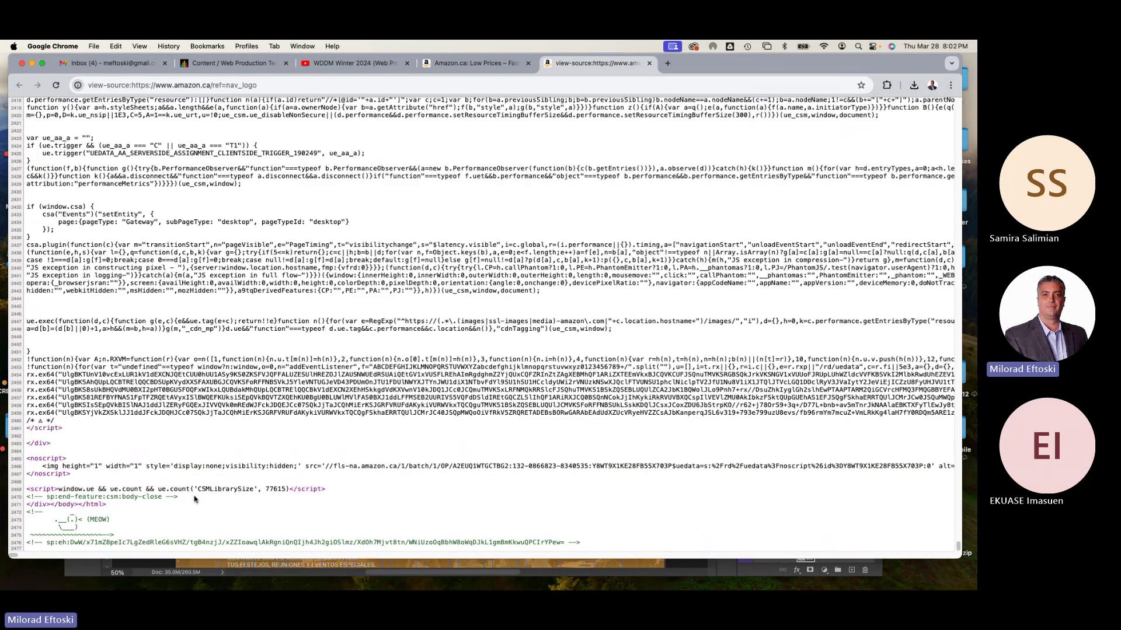
click(649, 63)
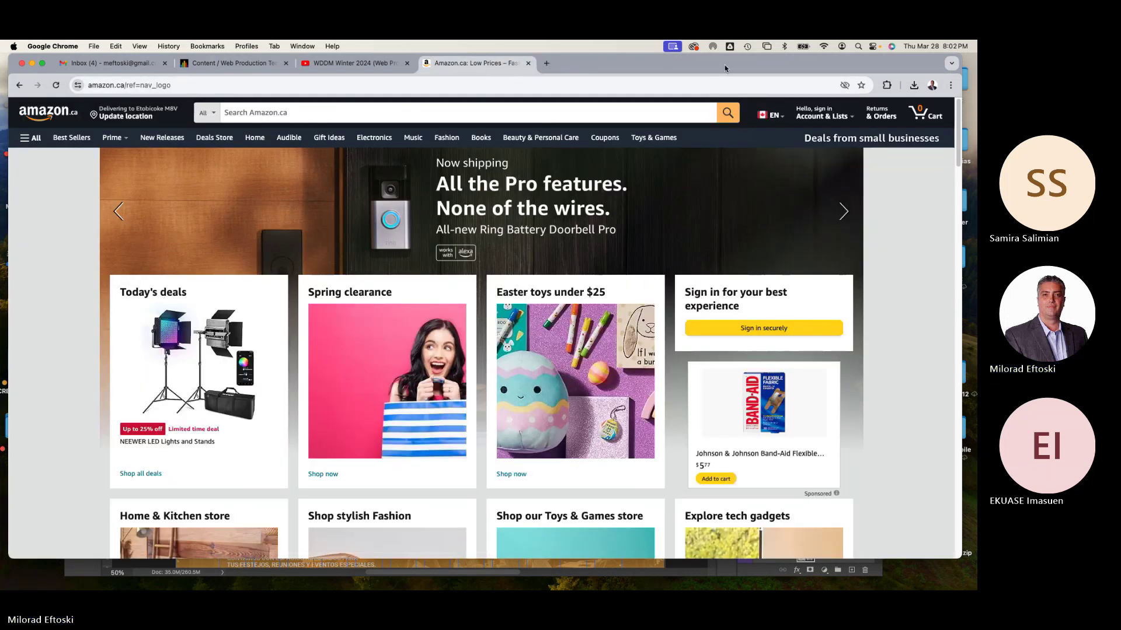
Close the Amazon tab and minimize Chrome to bring Website mockup.psd back in front
drag(717, 71, 722, 113)
click(534, 110)
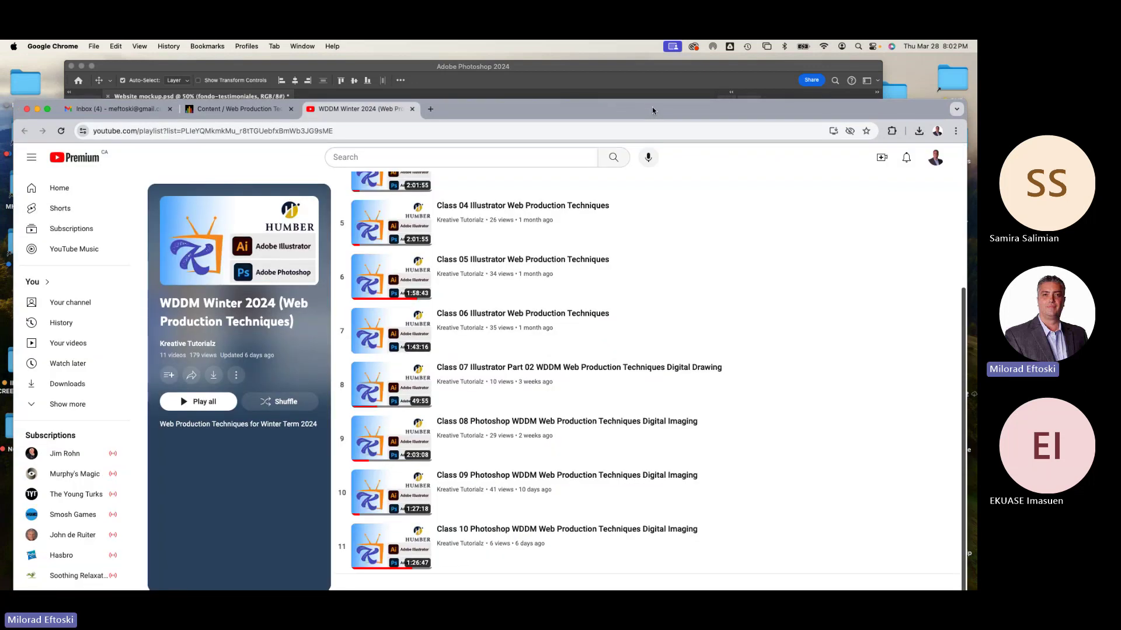
drag(634, 115, 627, 74)
click(30, 69)
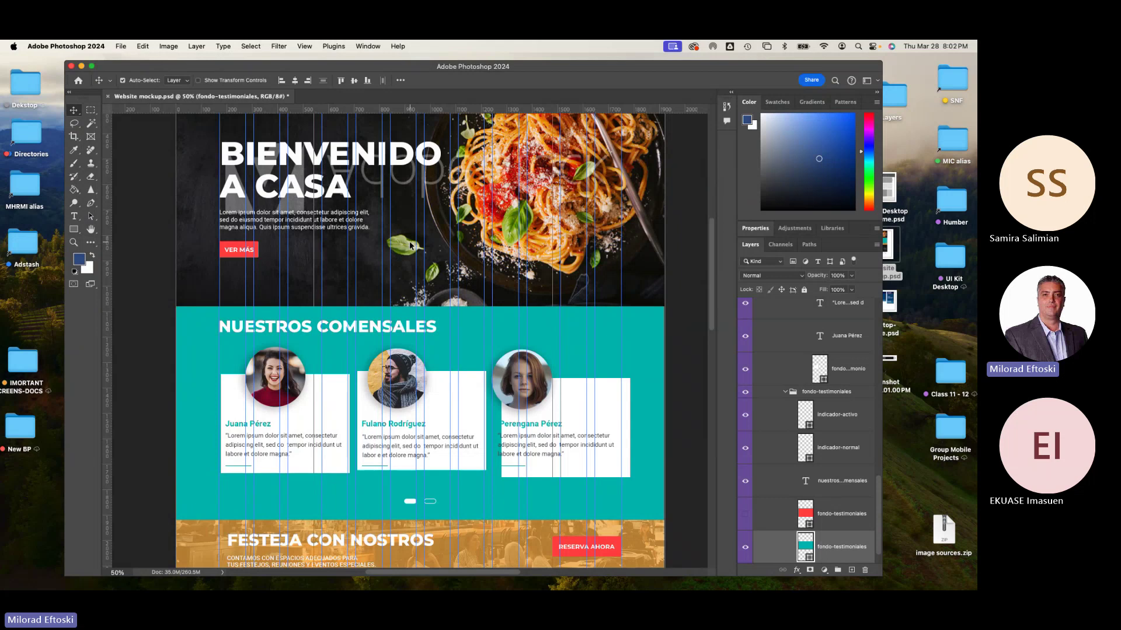
scroll(474, 347, down, 15)
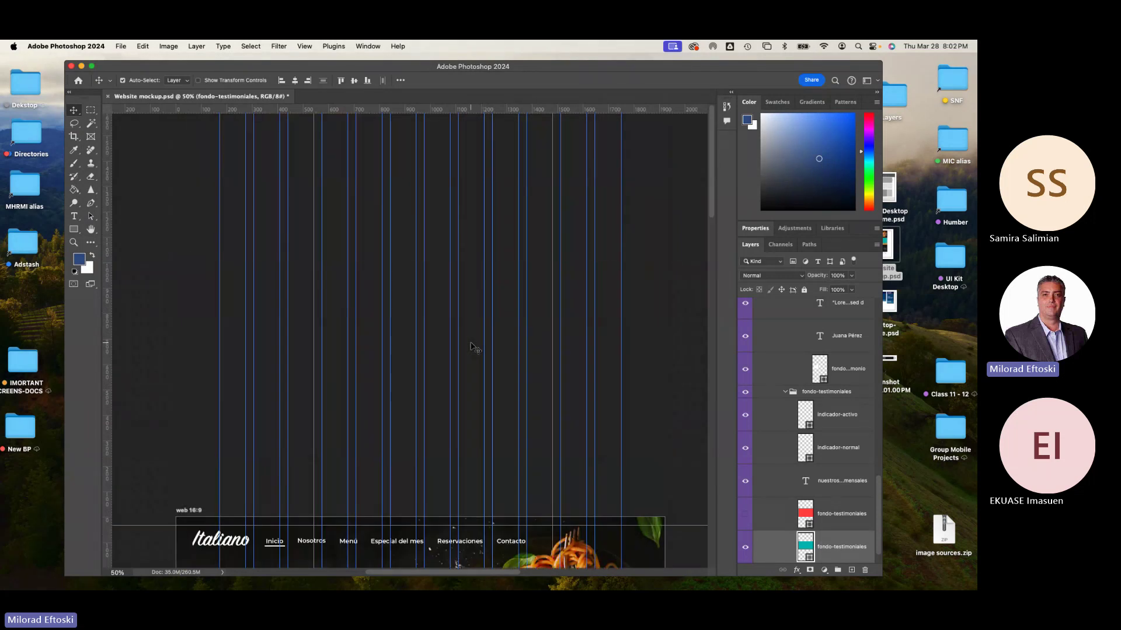
Close Website mockup.psd, choosing Don't Save
scroll(474, 348, up, 15)
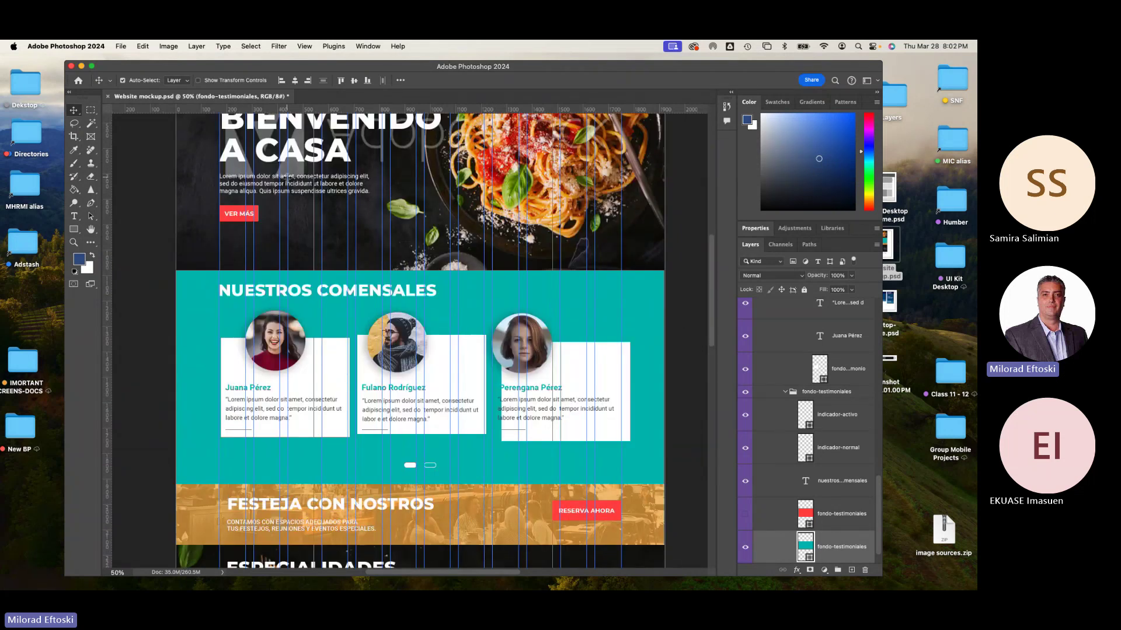
click(108, 97)
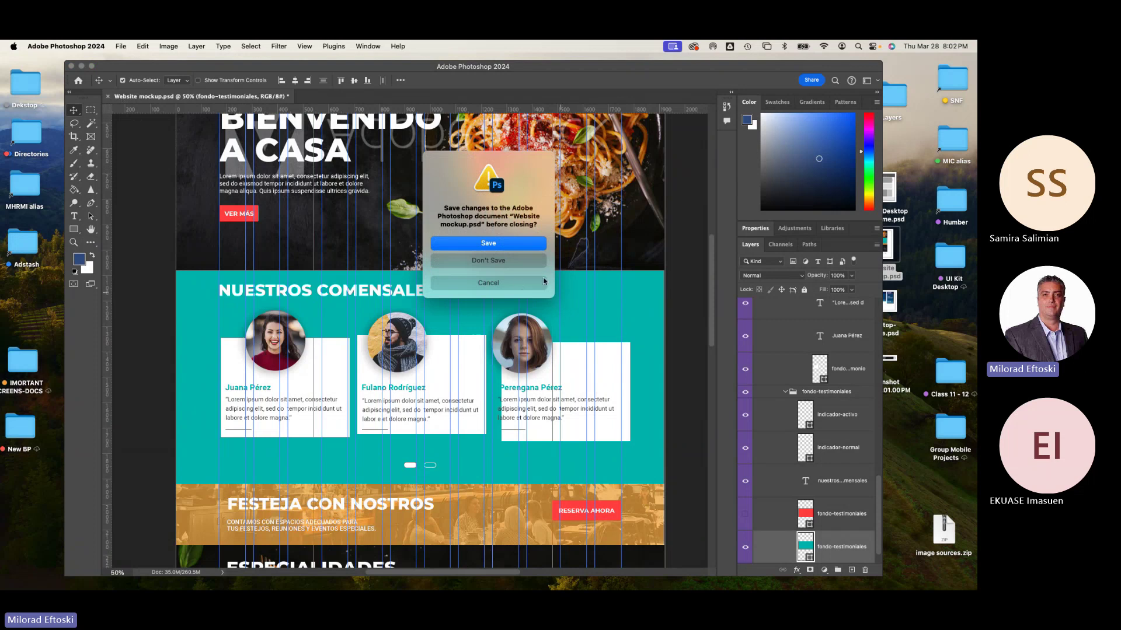
click(492, 263)
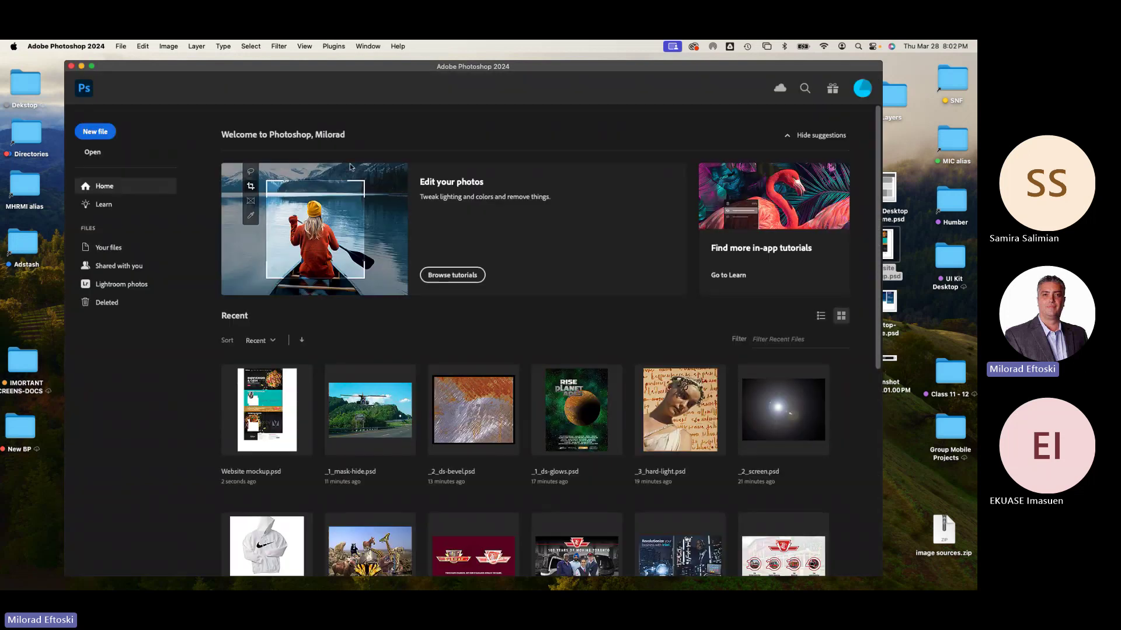
Preview and open Website Desktop Wireframe.psd from the desktop, then bring back Chrome's WDDM playlist
click(82, 66)
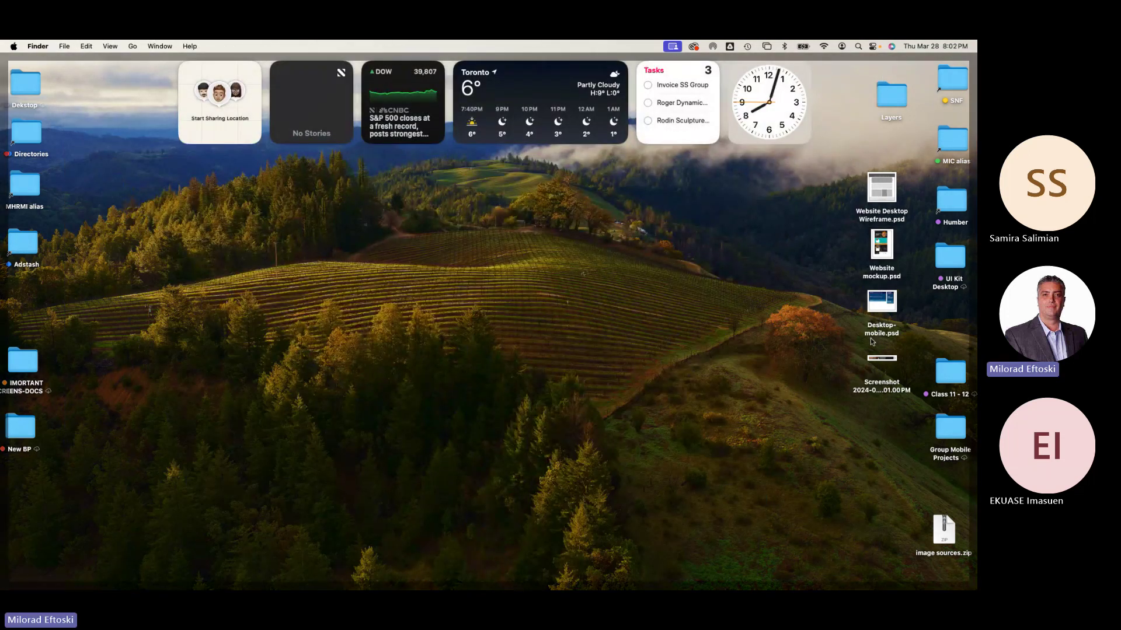
click(887, 359)
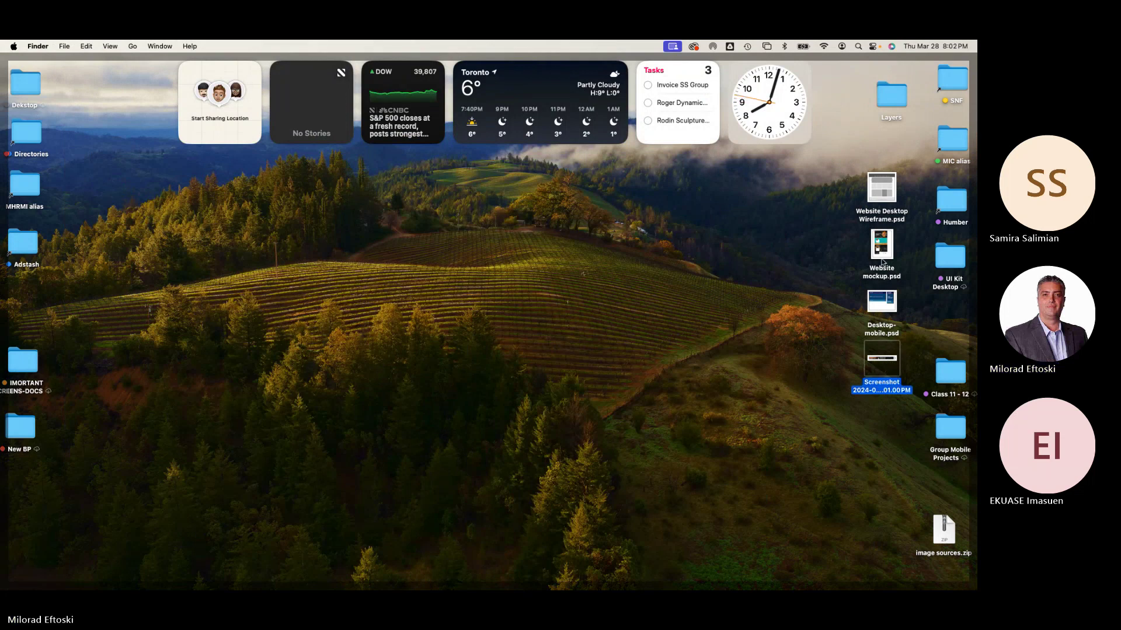
click(883, 303)
click(880, 195)
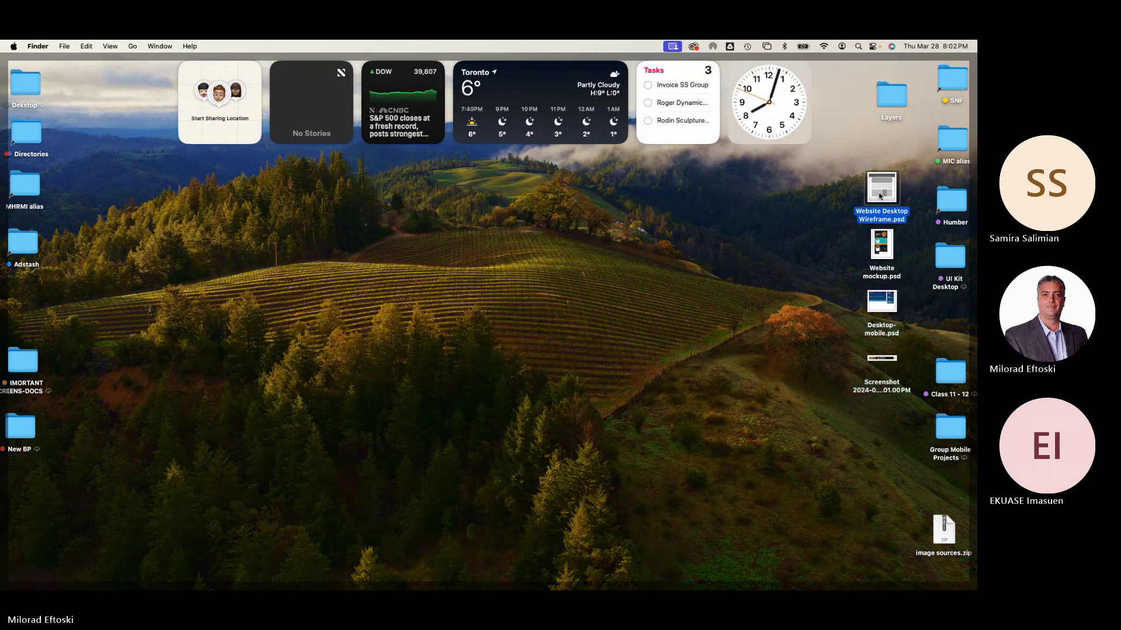
key(space)
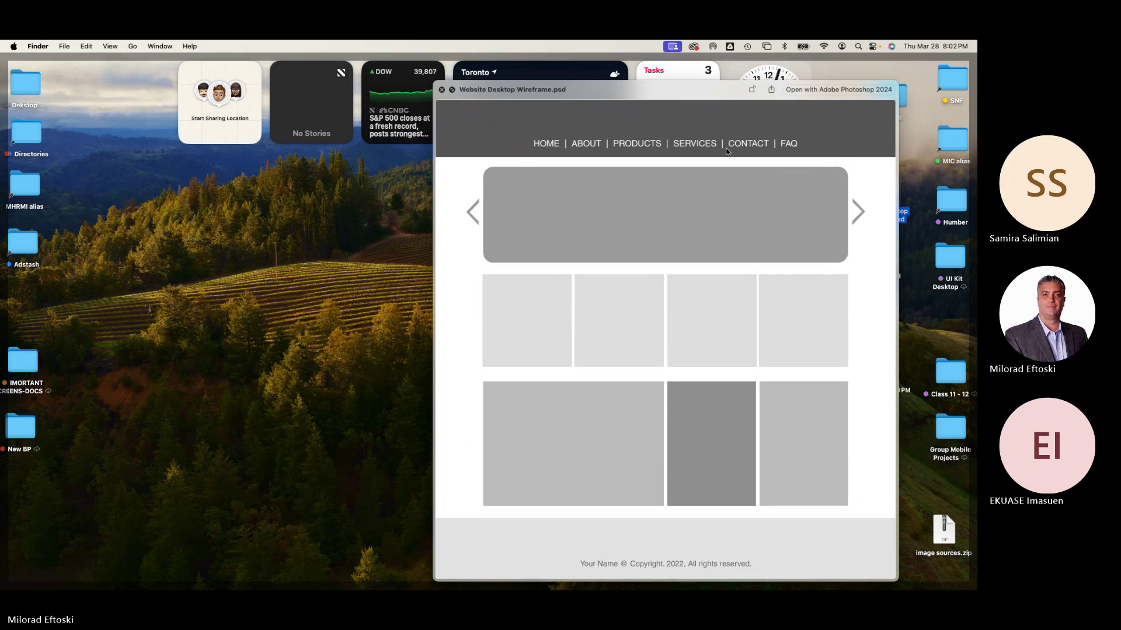
key(space)
double_click(883, 188)
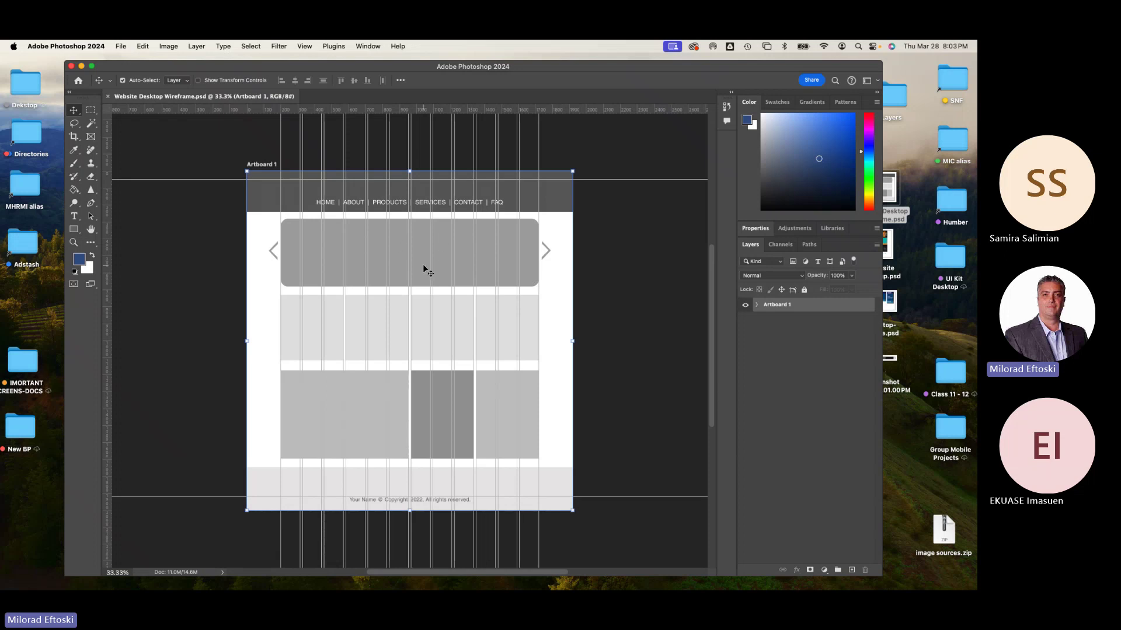
mouse_move(93, 586)
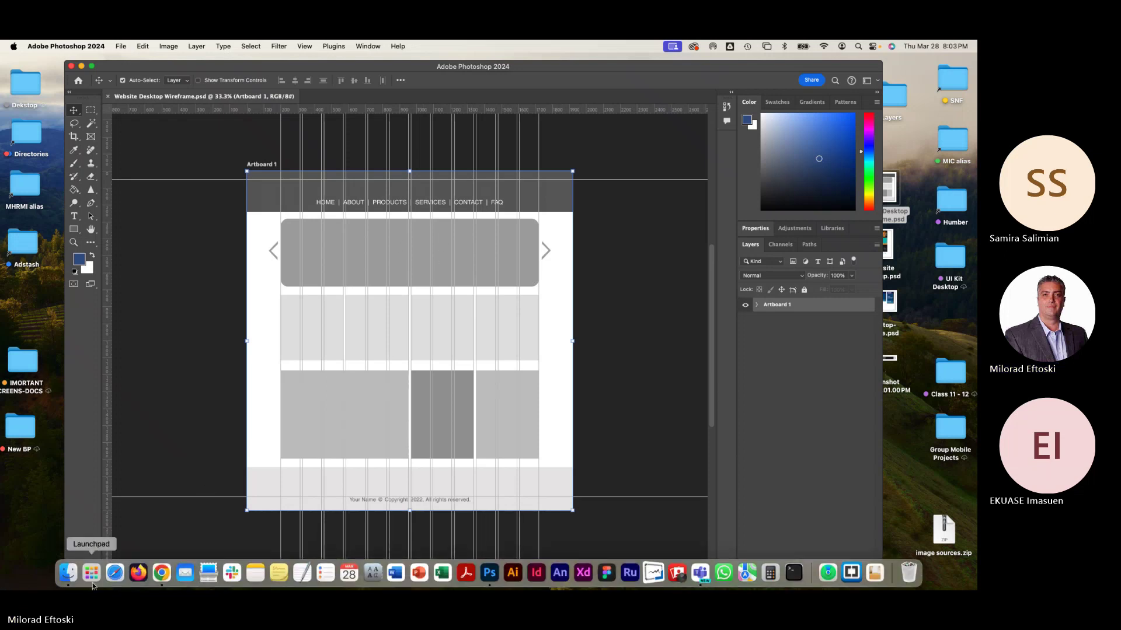
click(167, 577)
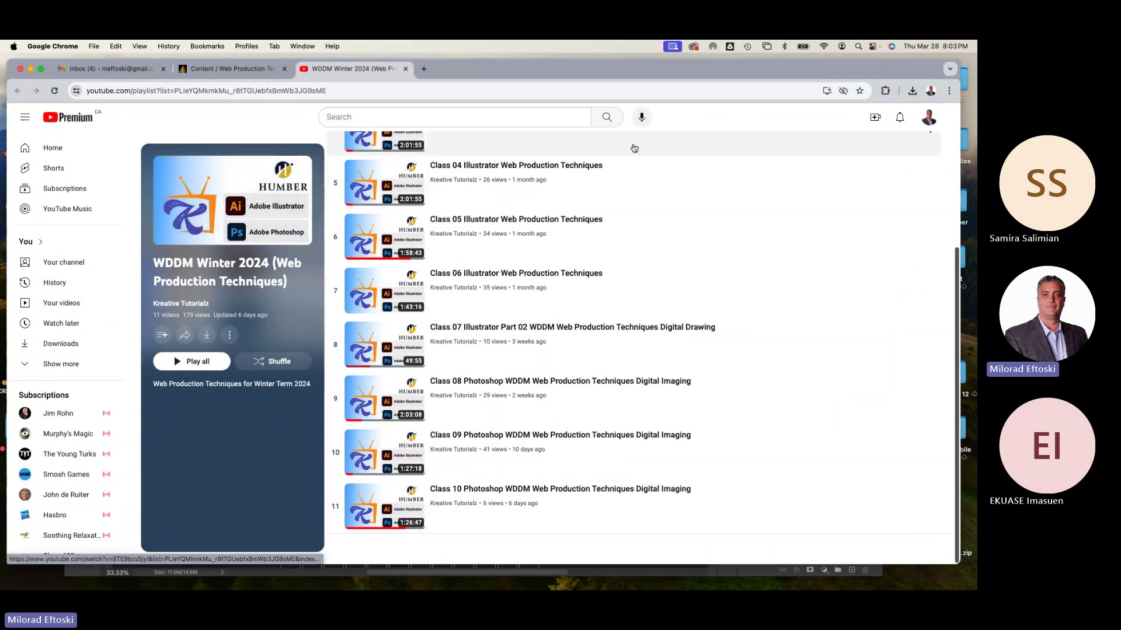
Load canadianmadeproducts.ca in a new Chrome tab
drag(429, 74, 429, 83)
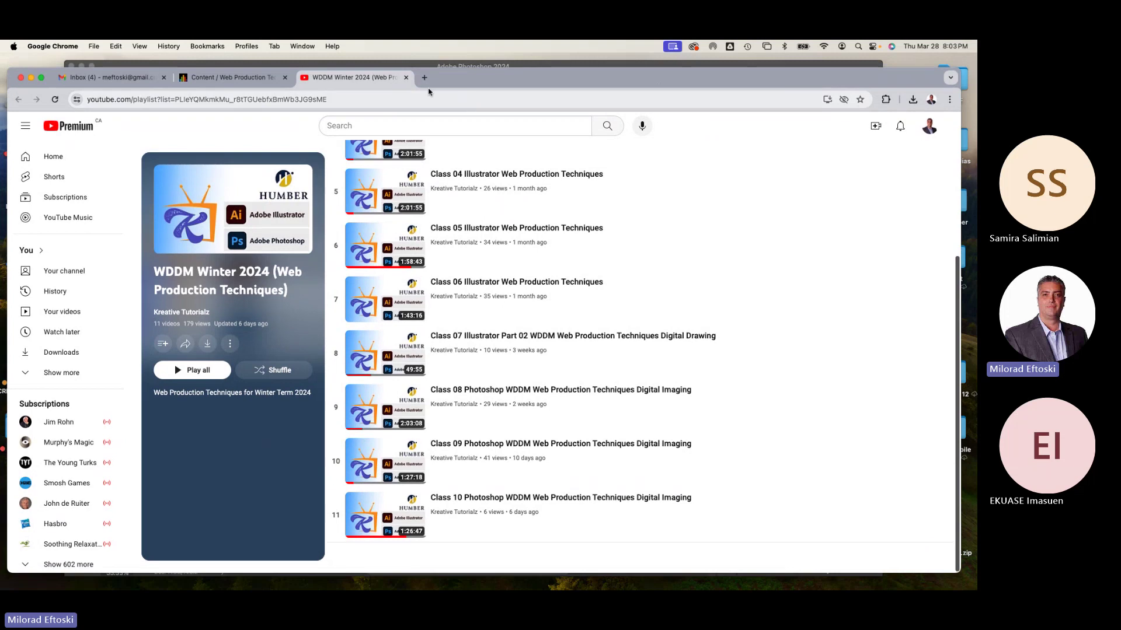
click(425, 78)
click(406, 100)
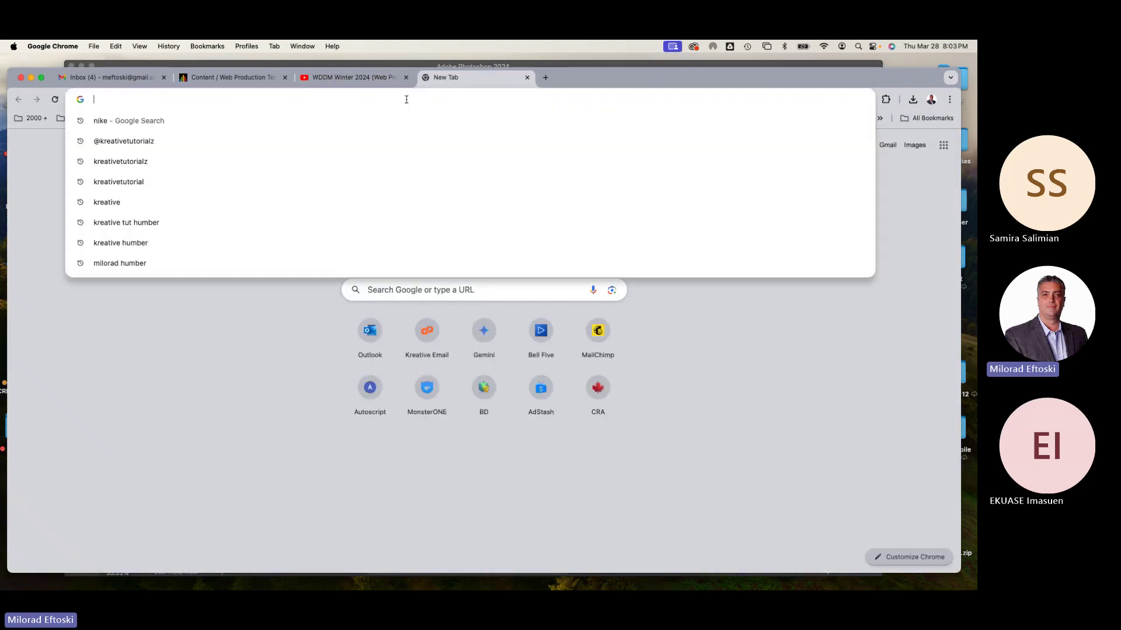
text(canadianmadeproducts.ca)
key(Return)
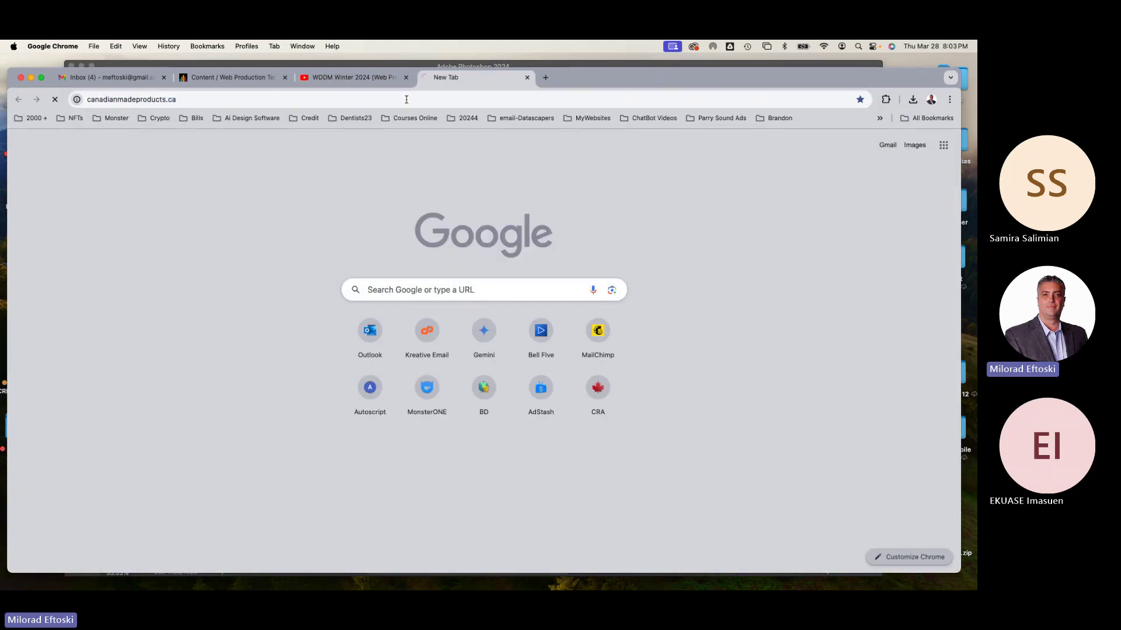
drag(651, 74, 660, 62)
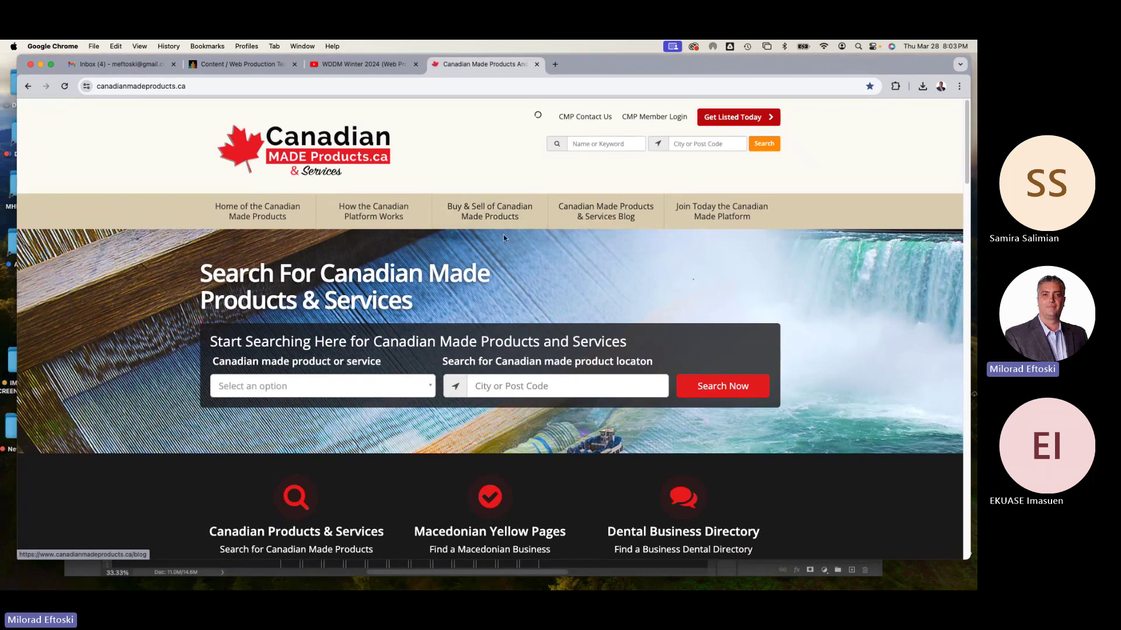
Search 'tires' on Canadian Made Products and open the Canada Tire Pro listing
drag(969, 288, 272, 280)
drag(357, 270, 938, 287)
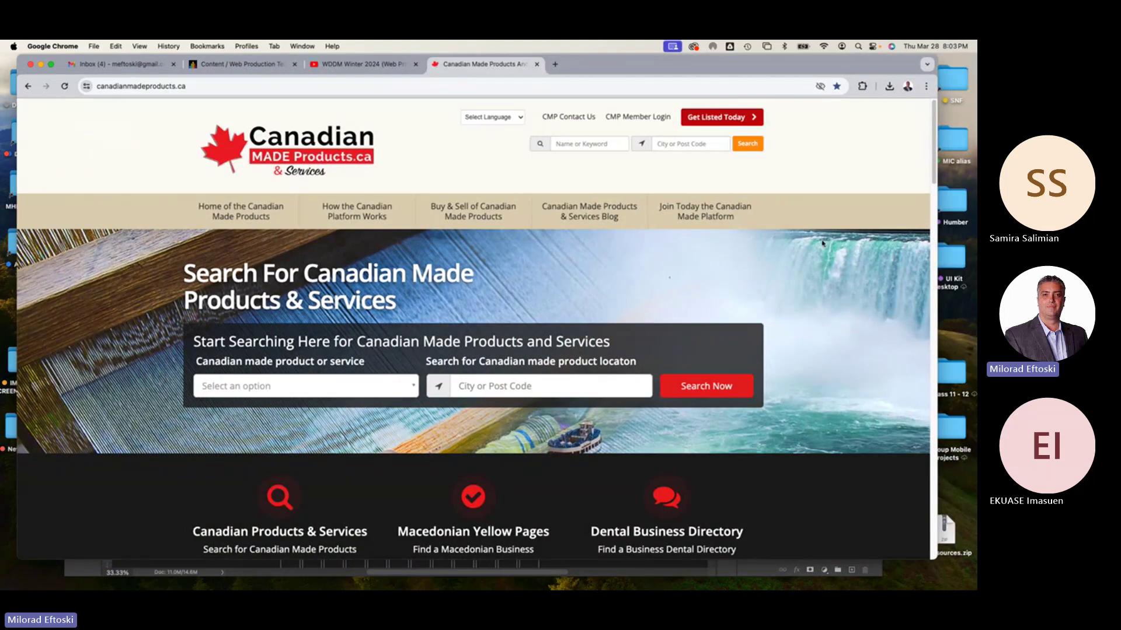
scroll(811, 240, down, 10)
scroll(812, 239, down, 5)
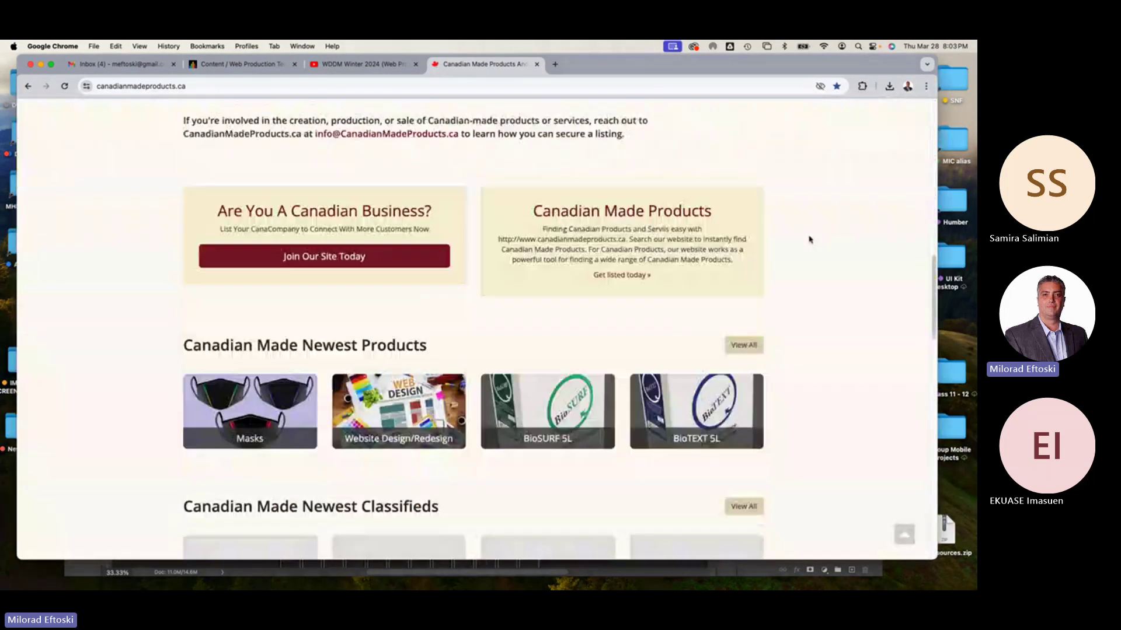
scroll(809, 240, up, 15)
click(587, 144)
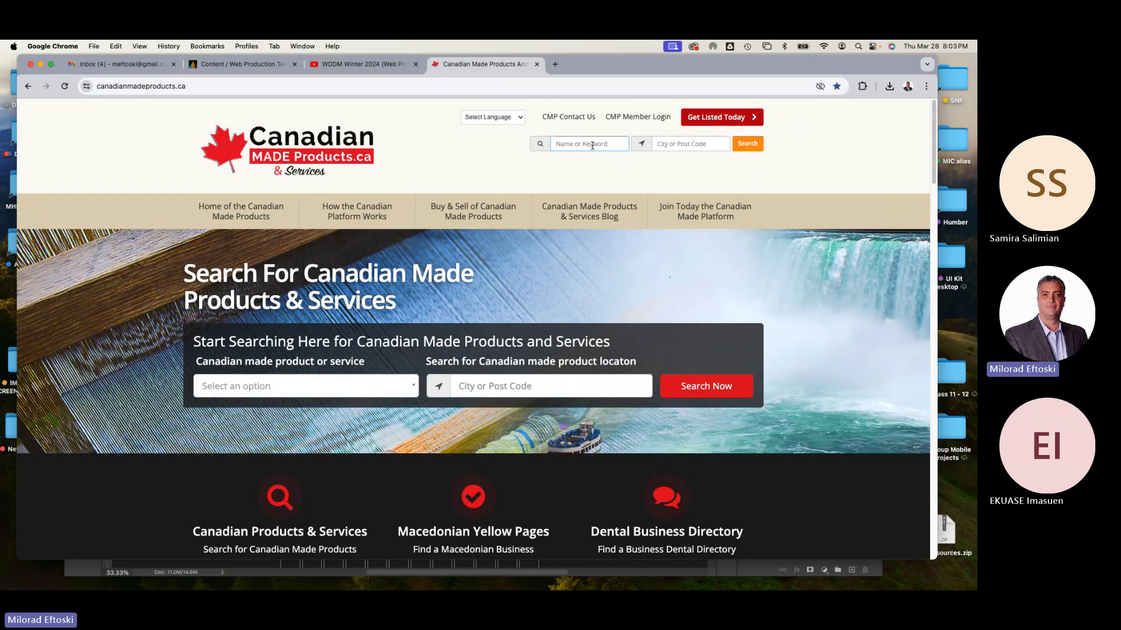
text(tires)
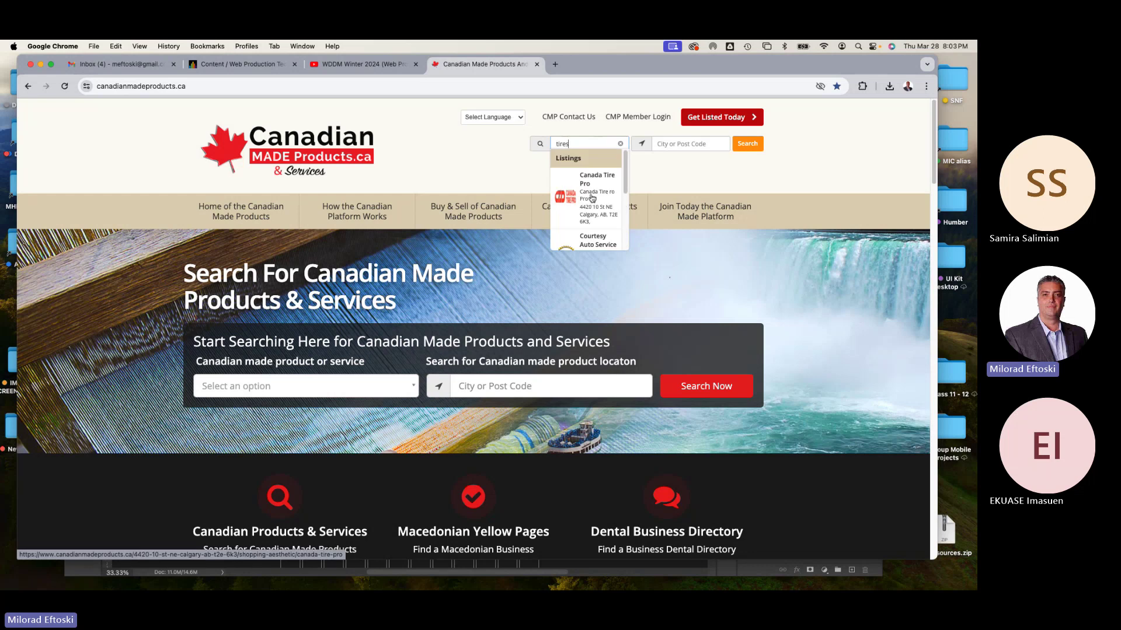
click(590, 193)
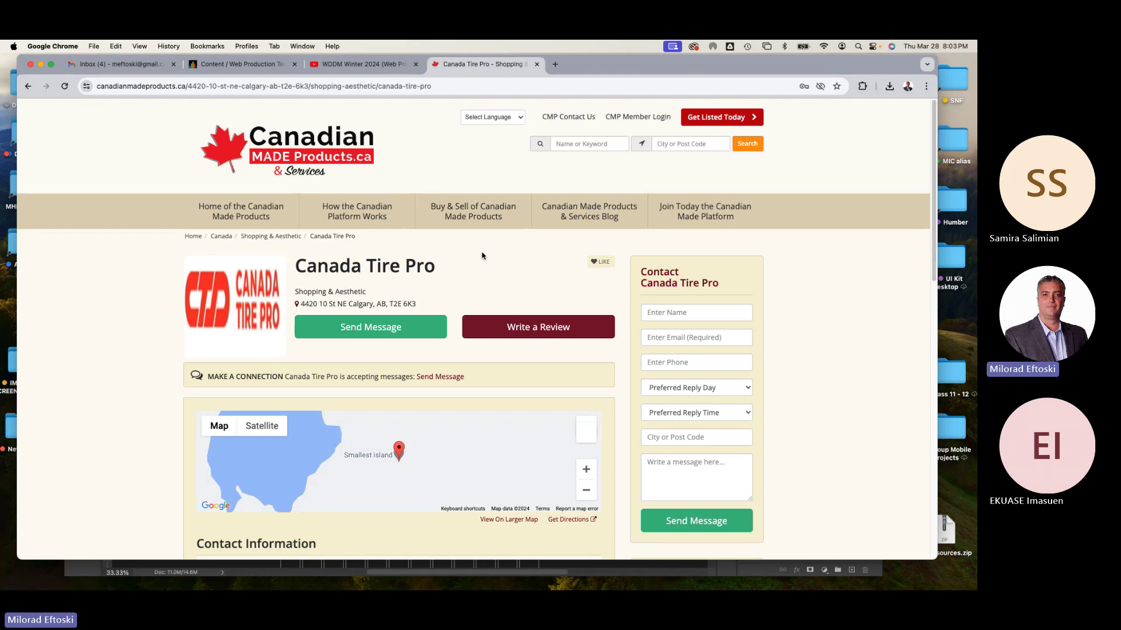
Return to the Canadian Made Products home page and close its tab
scroll(805, 315, down, 5)
scroll(800, 317, up, 5)
click(315, 165)
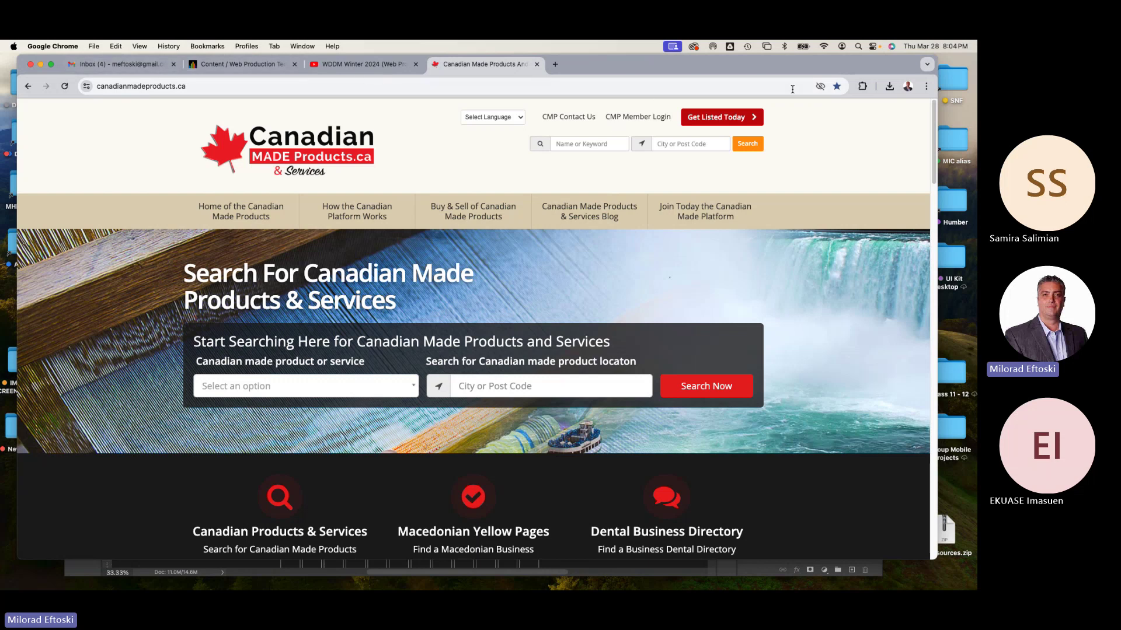
mouse_move(741, 69)
mouse_down()
mouse_move(757, 106)
mouse_move(753, 73)
mouse_up()
mouse_move(582, 73)
mouse_down()
mouse_move(583, 89)
mouse_move(599, 68)
mouse_up()
click(549, 79)
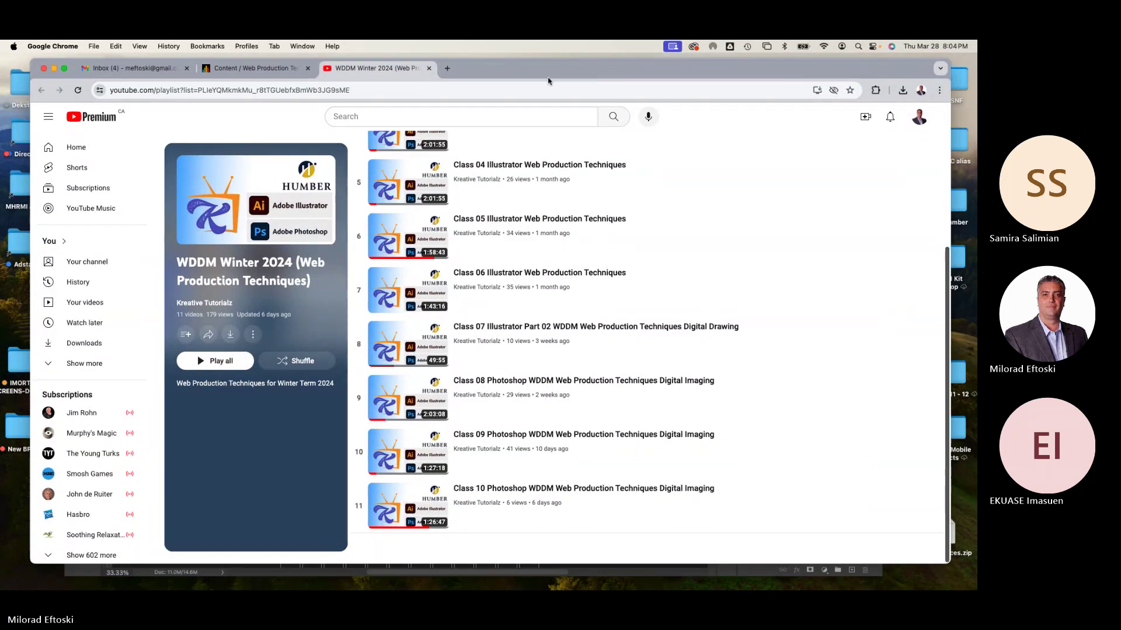
Minimize the YouTube playlist window to reveal the wireframe in Photoshop
click(53, 69)
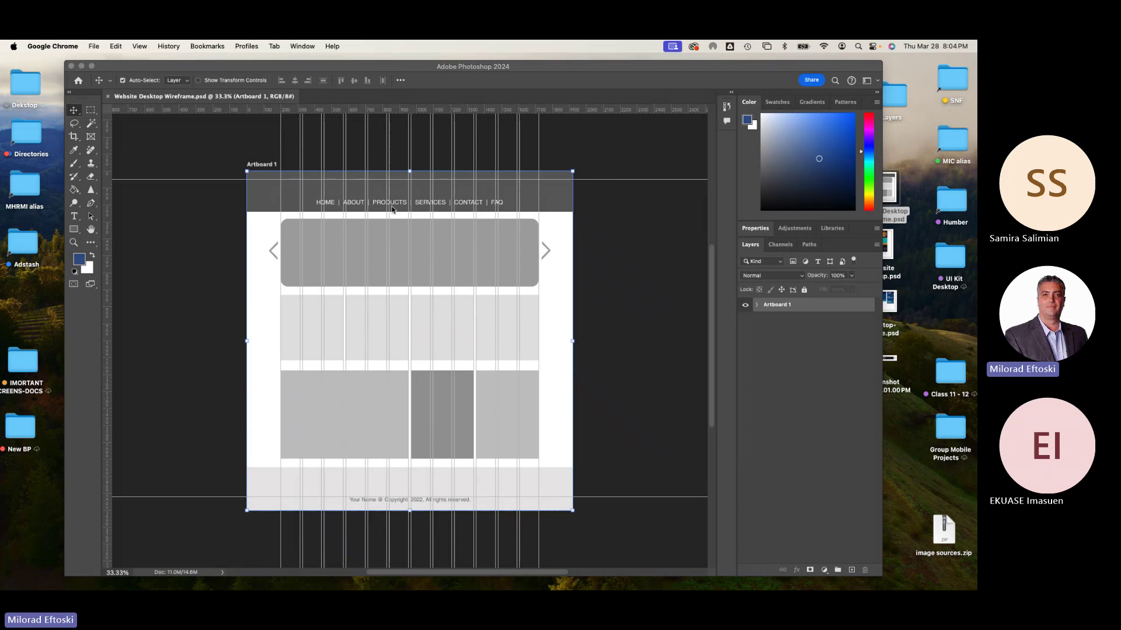
Bring Photoshop forward and close Website Desktop Wireframe.psd, leaving the Home screen
click(108, 96)
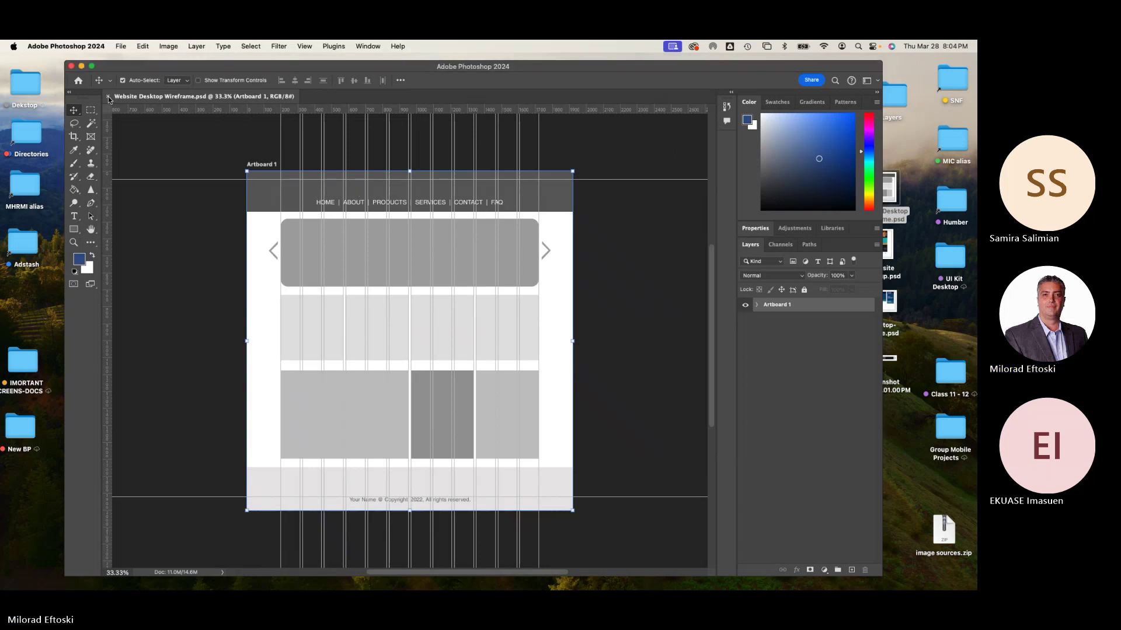
click(107, 96)
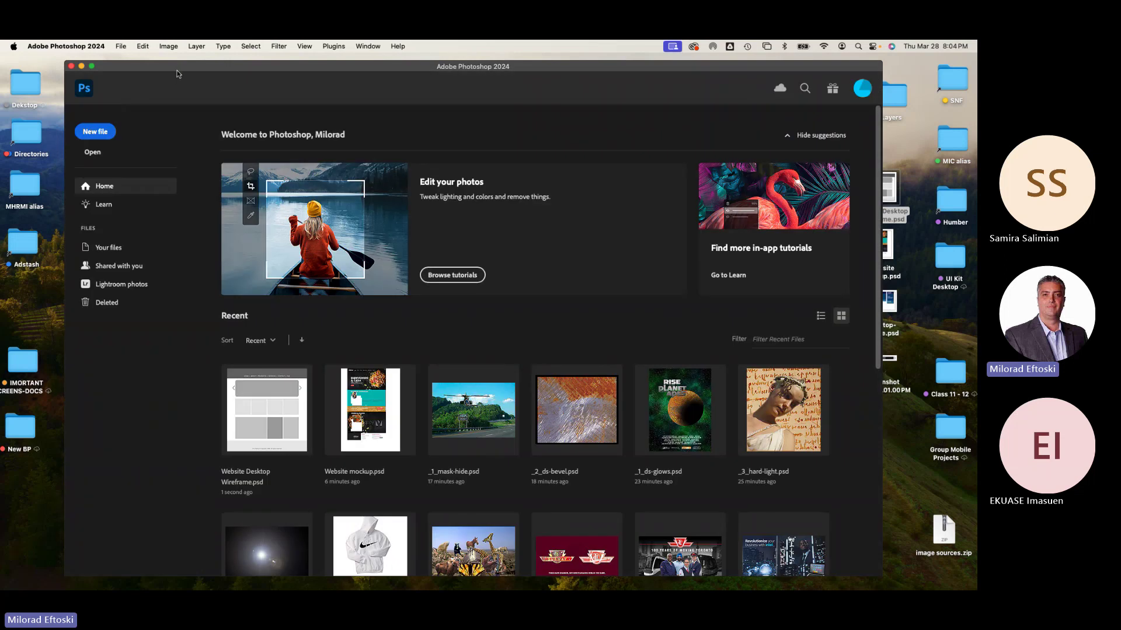
drag(178, 73, 171, 71)
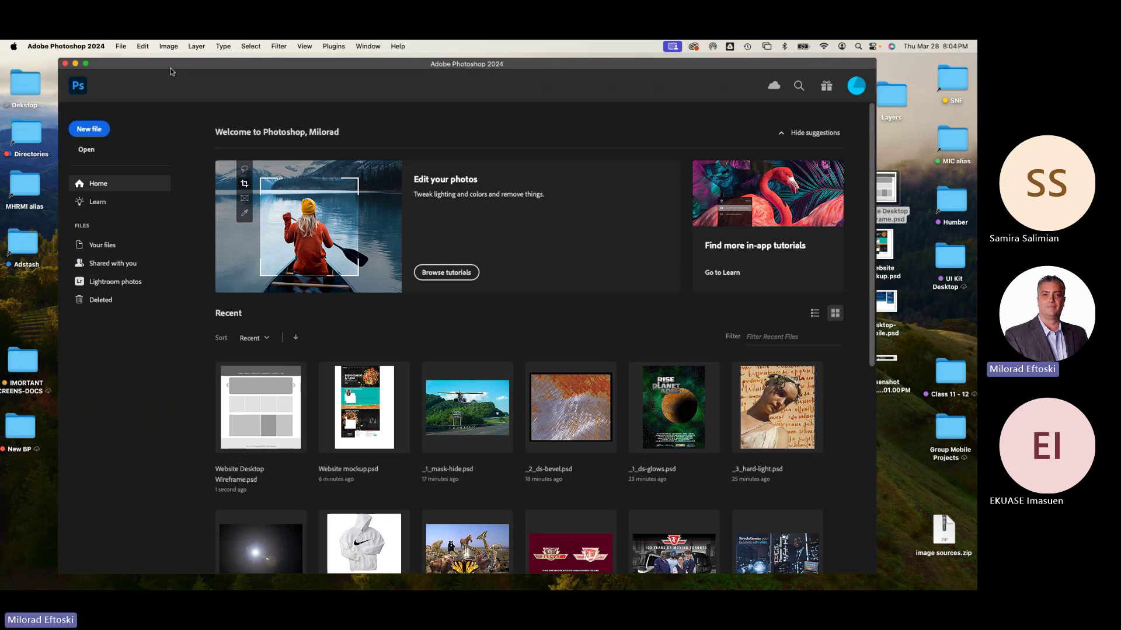
Start a new blank document from the Home screen's New file button
click(90, 129)
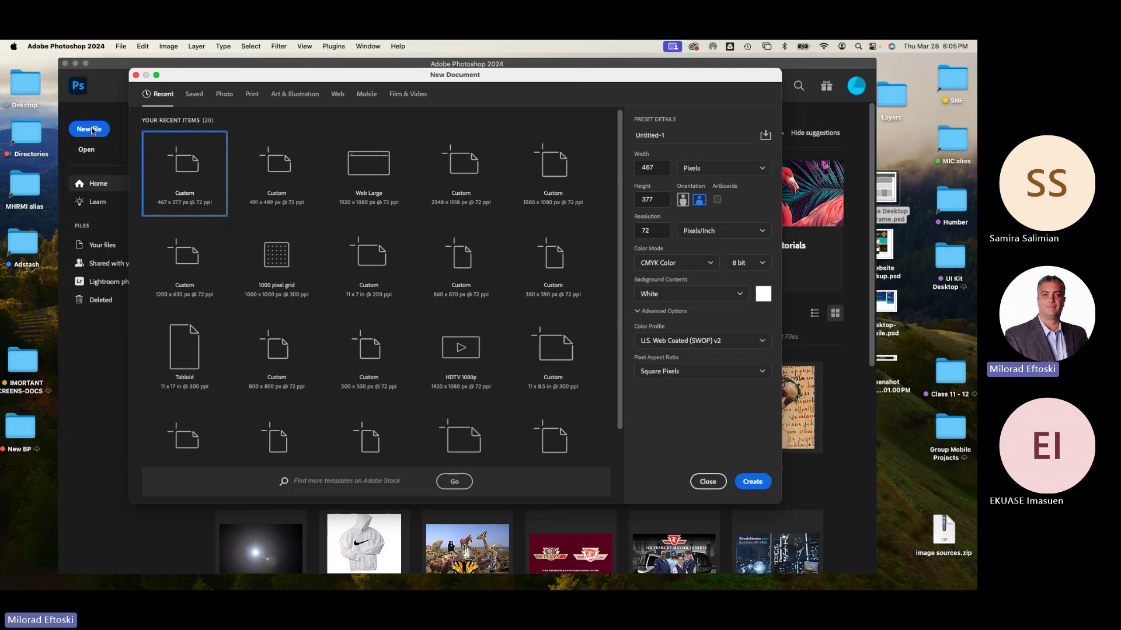
Compare the Web Medium (1440 × 900) and Web Large presets, settling on Web Large 1920 × 1080
click(338, 95)
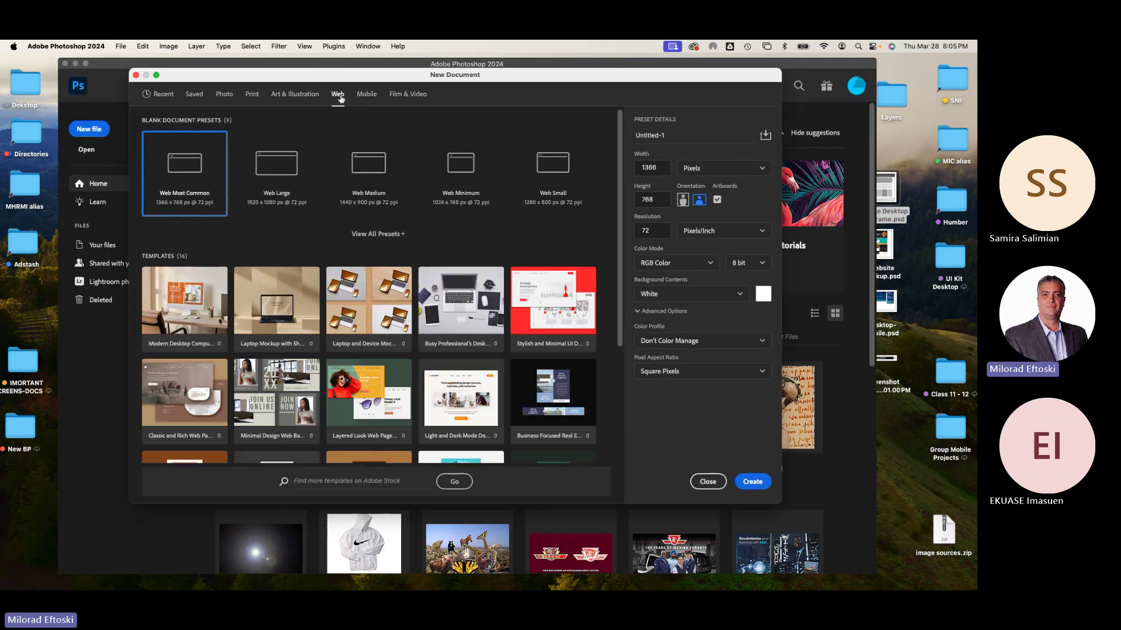
mouse_move(362, 84)
mouse_down()
mouse_move(350, 84)
mouse_move(371, 88)
mouse_up()
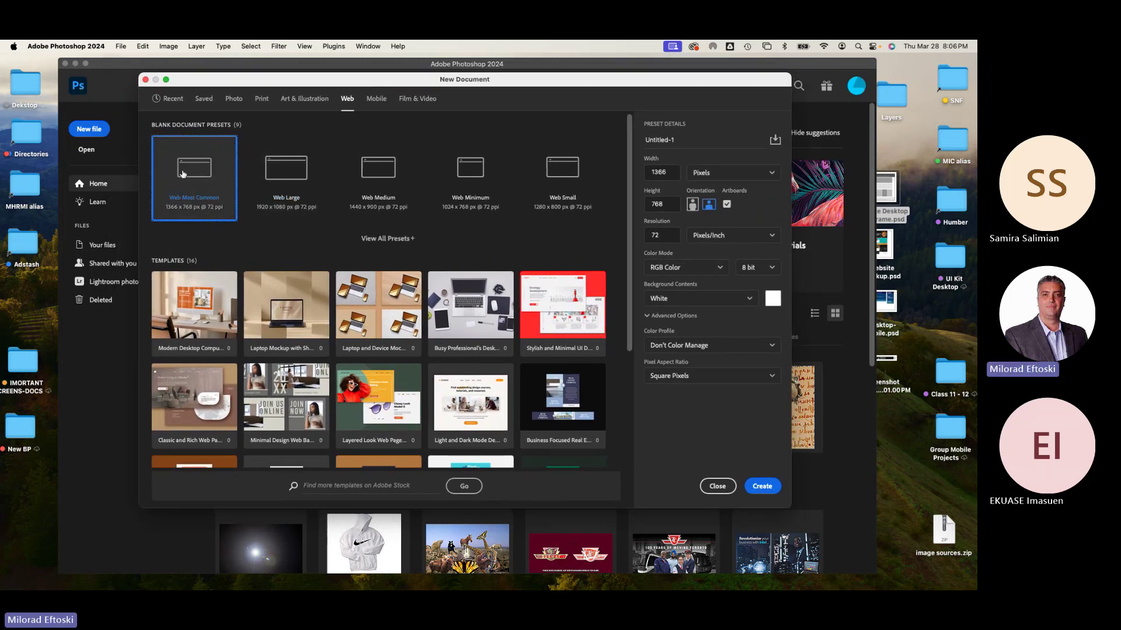
click(294, 178)
click(348, 178)
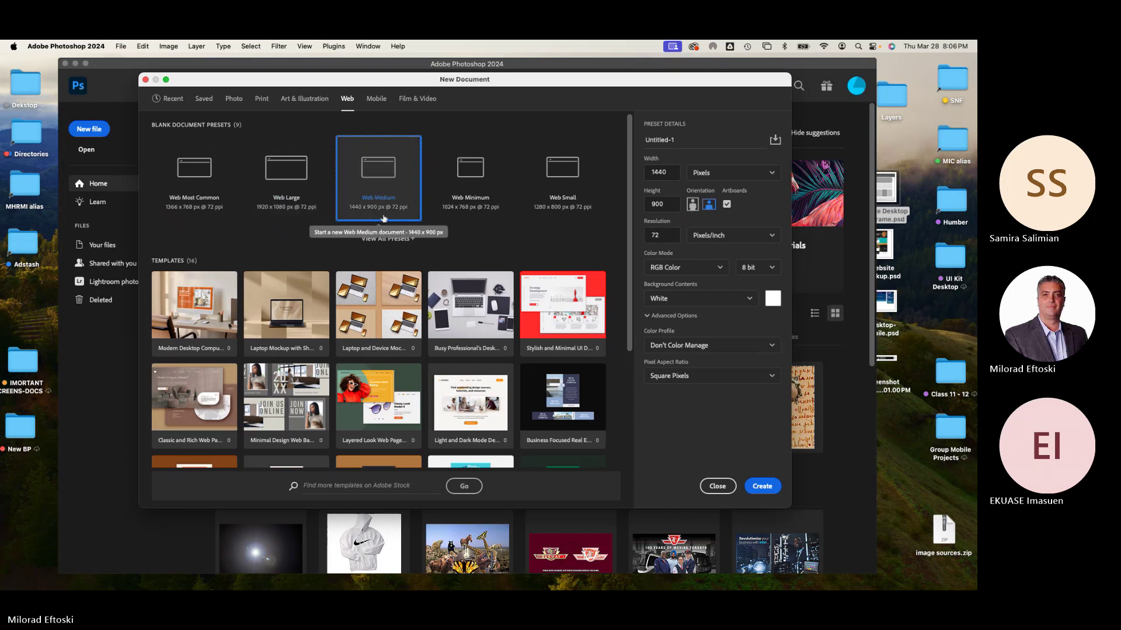
click(294, 191)
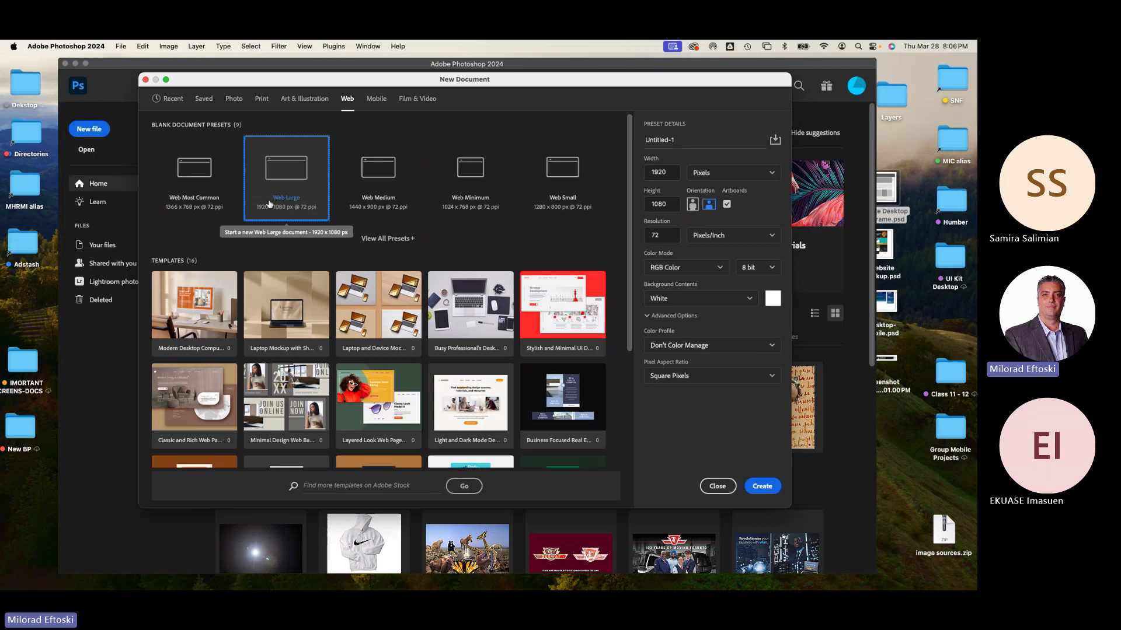
click(390, 191)
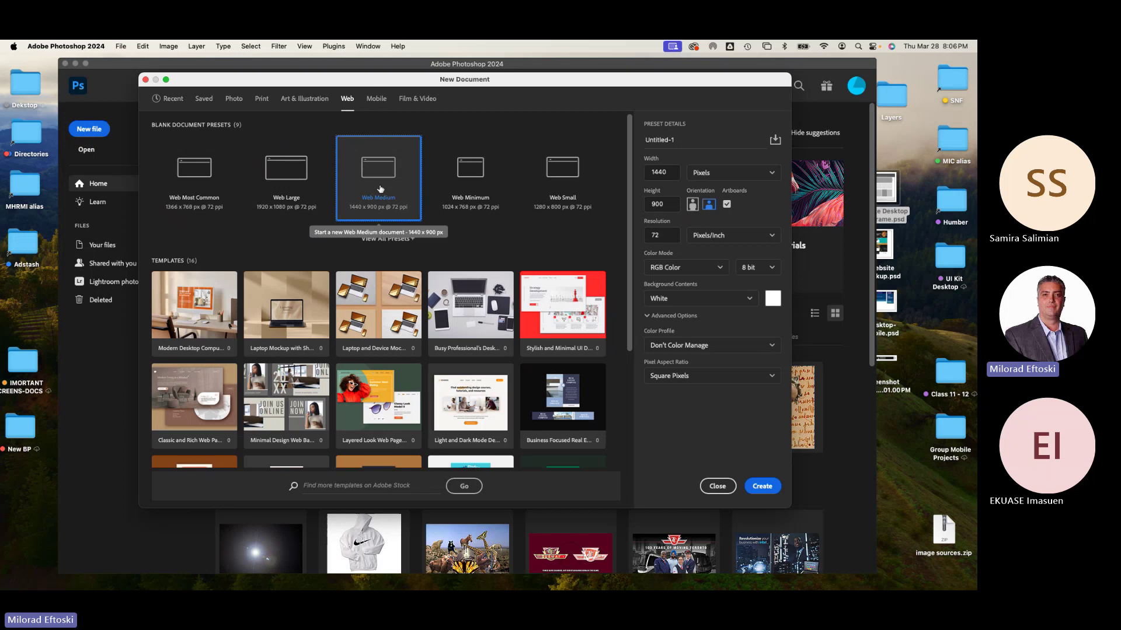
click(299, 181)
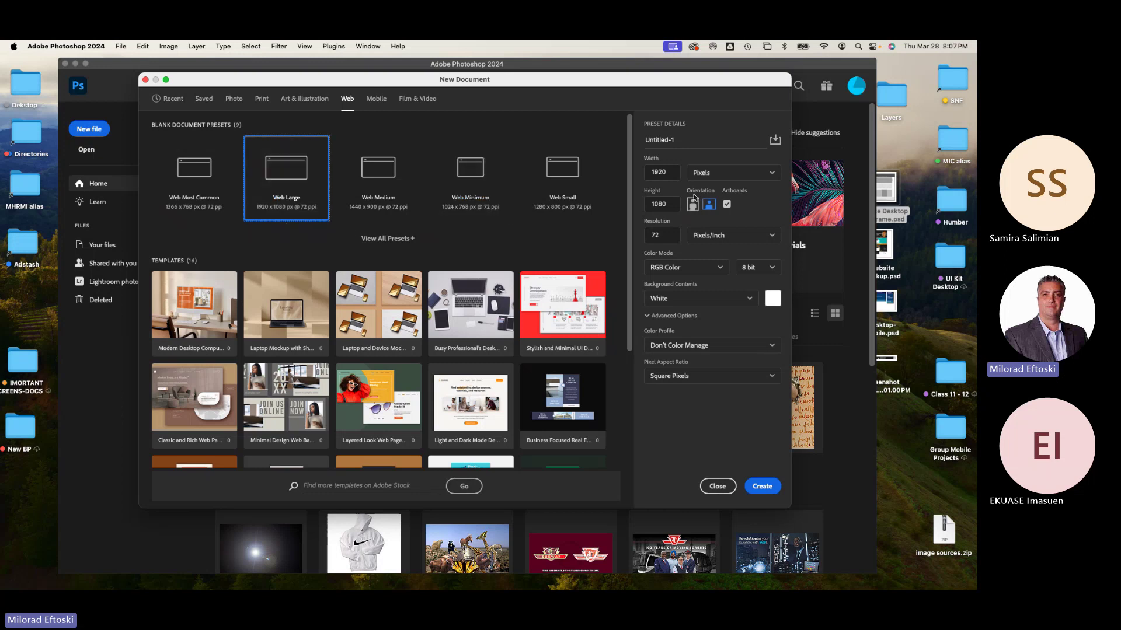
Turn off Artboards, keep 72 ppi and RGB Color, and create the 1920 × 1080 document
click(672, 173)
click(671, 204)
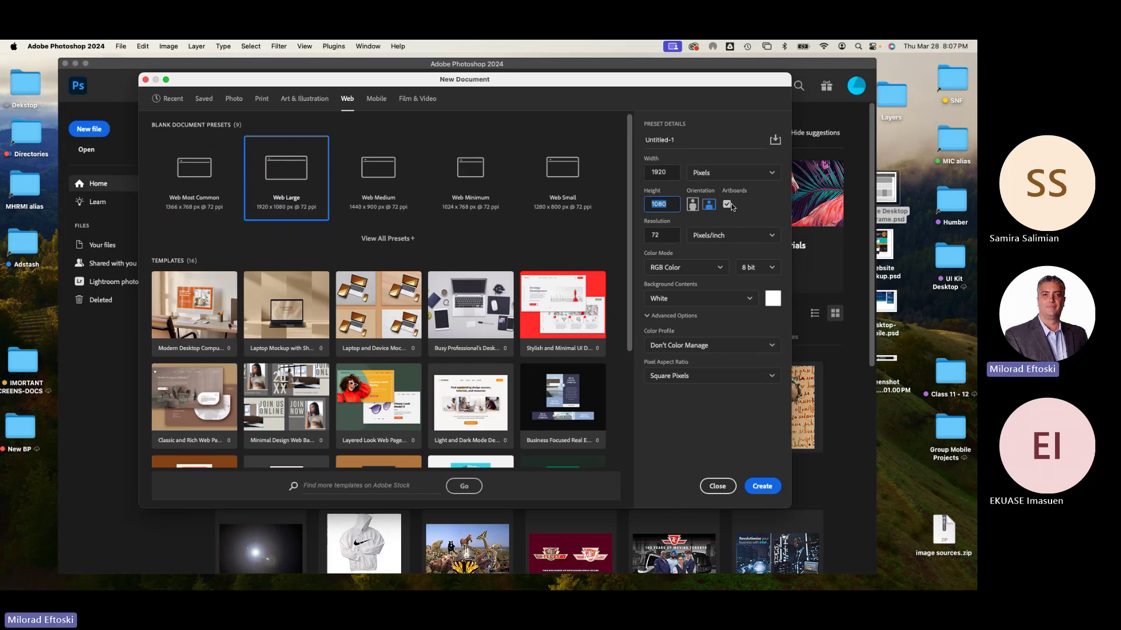
click(730, 209)
click(644, 235)
click(686, 269)
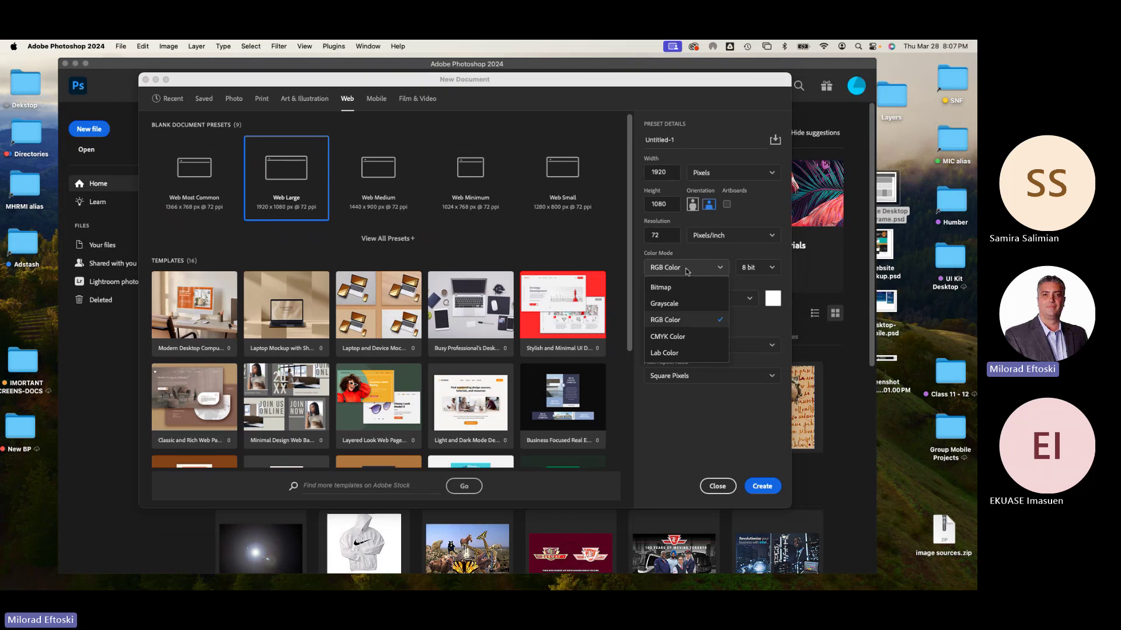
click(701, 320)
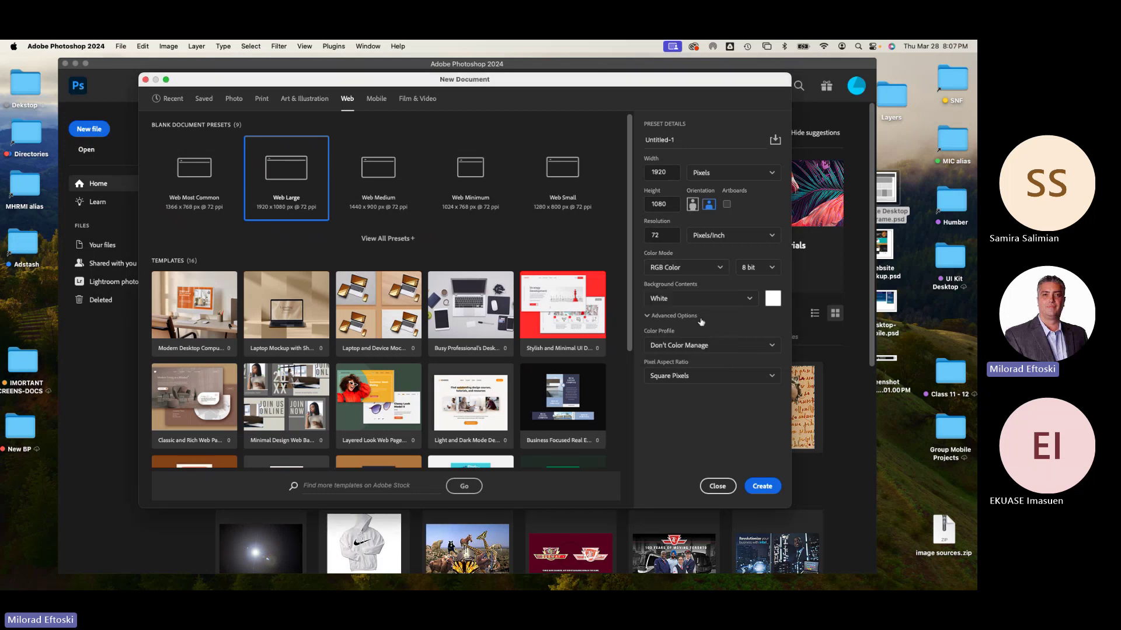
click(761, 487)
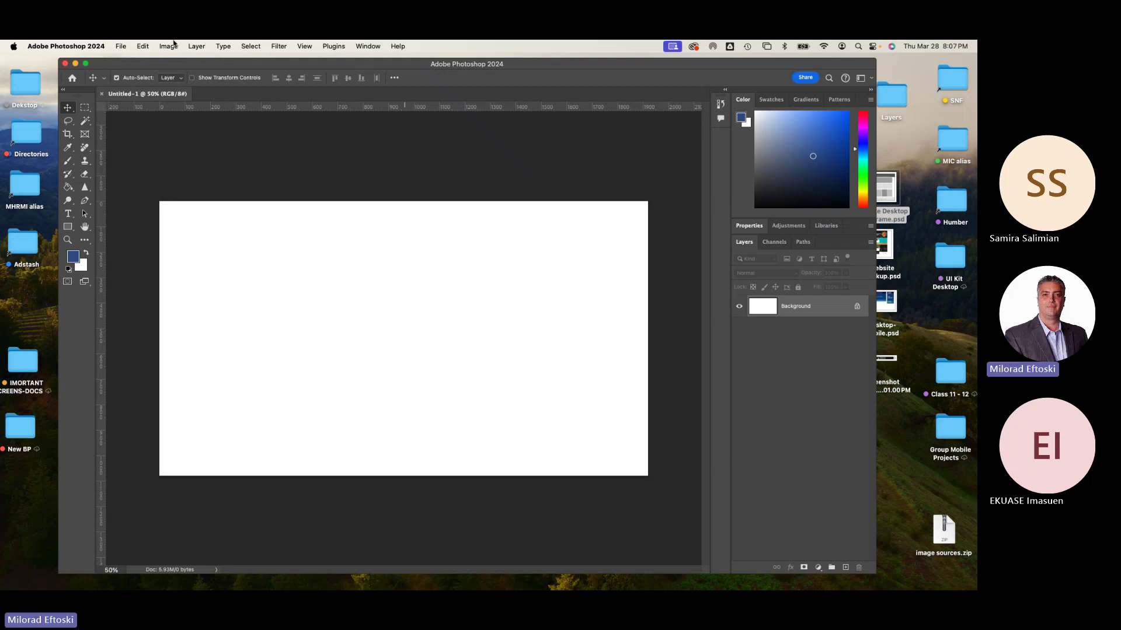
click(169, 47)
click(182, 123)
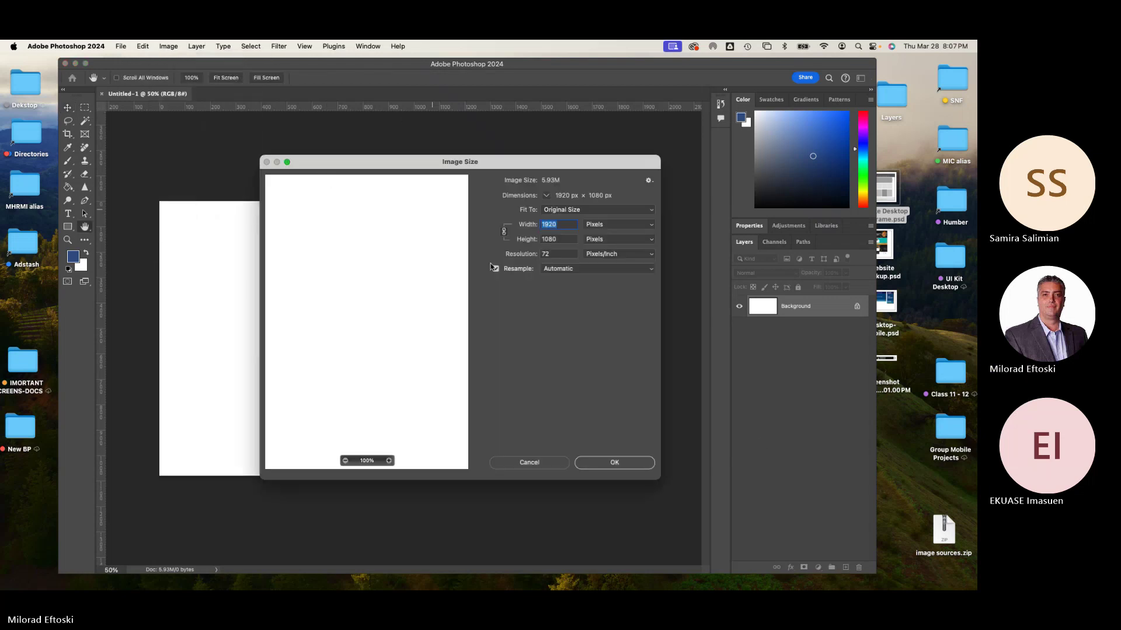
drag(456, 169, 636, 149)
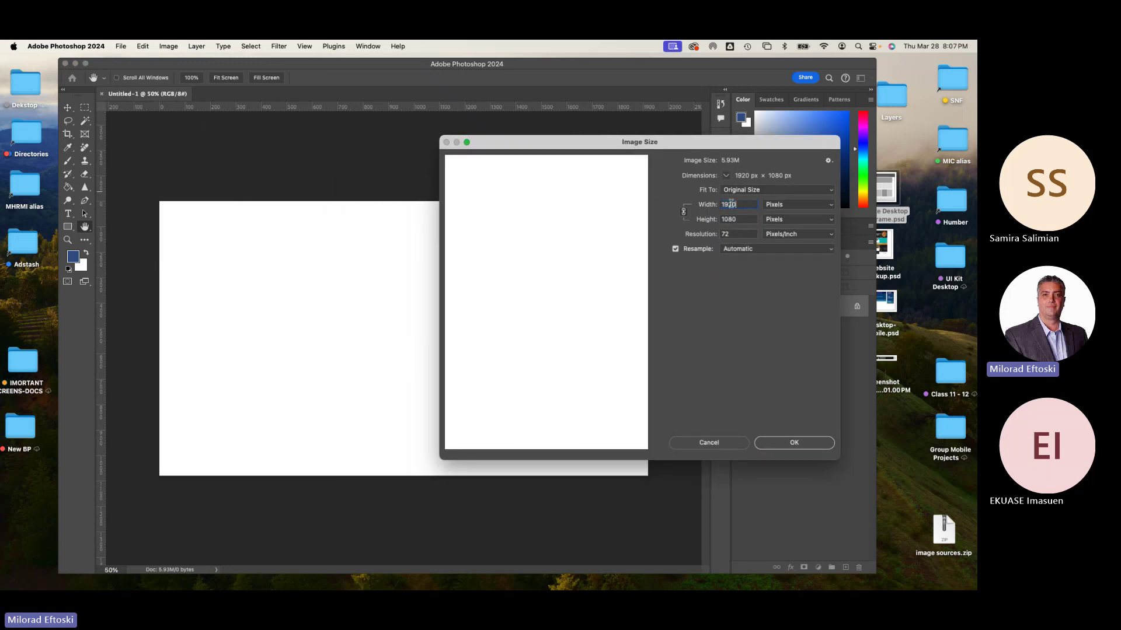
key(Tab)
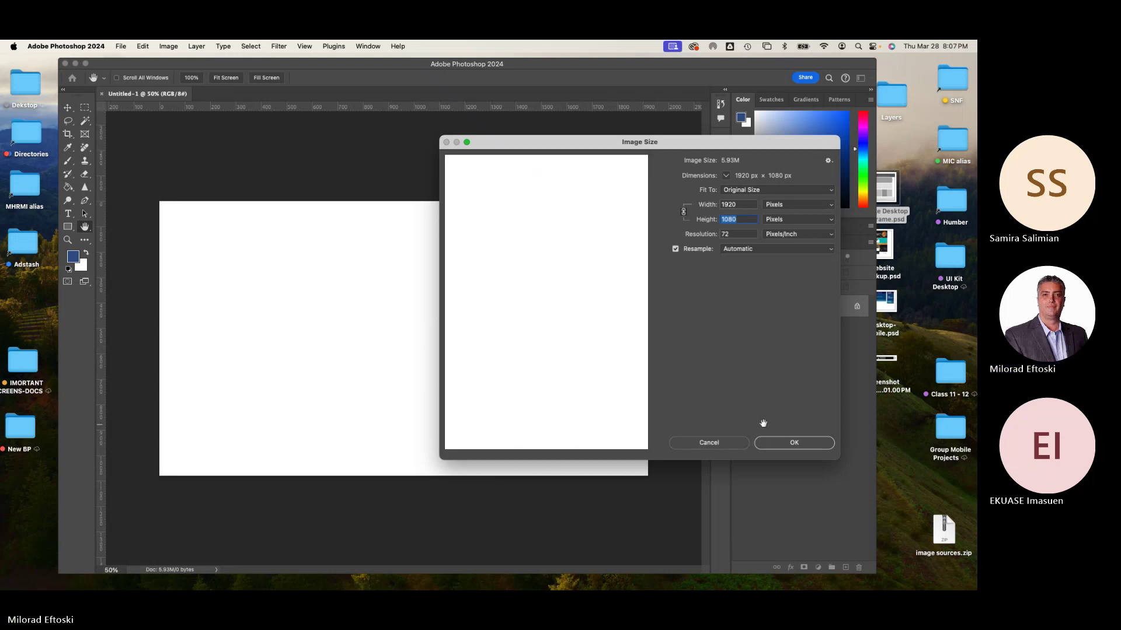
click(709, 442)
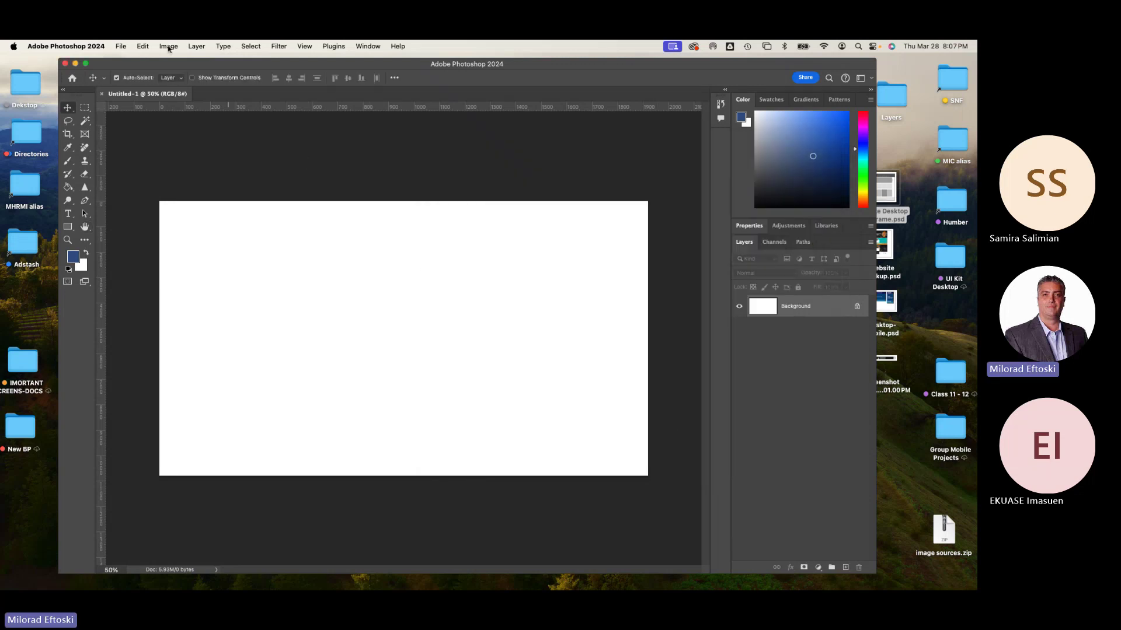
click(169, 46)
click(184, 122)
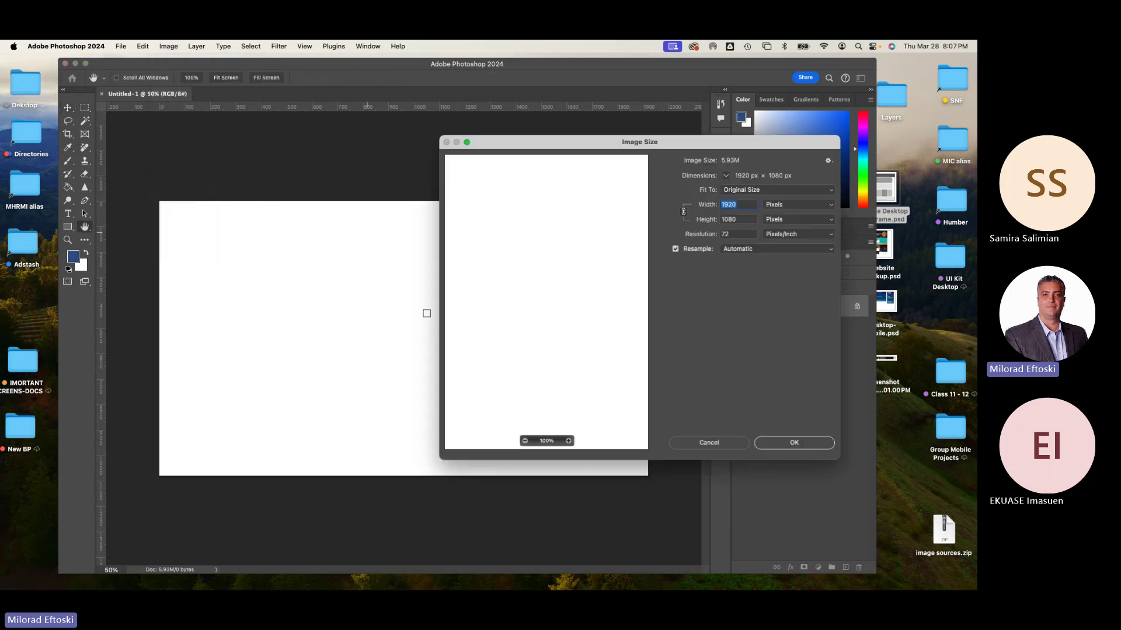
drag(533, 147, 521, 108)
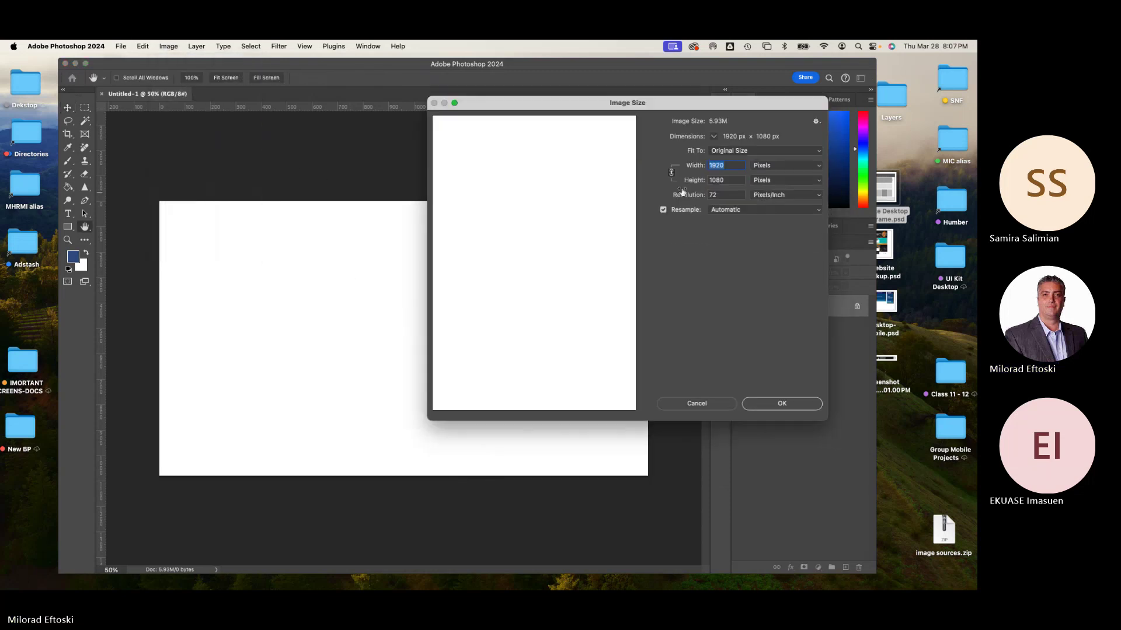
double_click(728, 183)
text(2000)
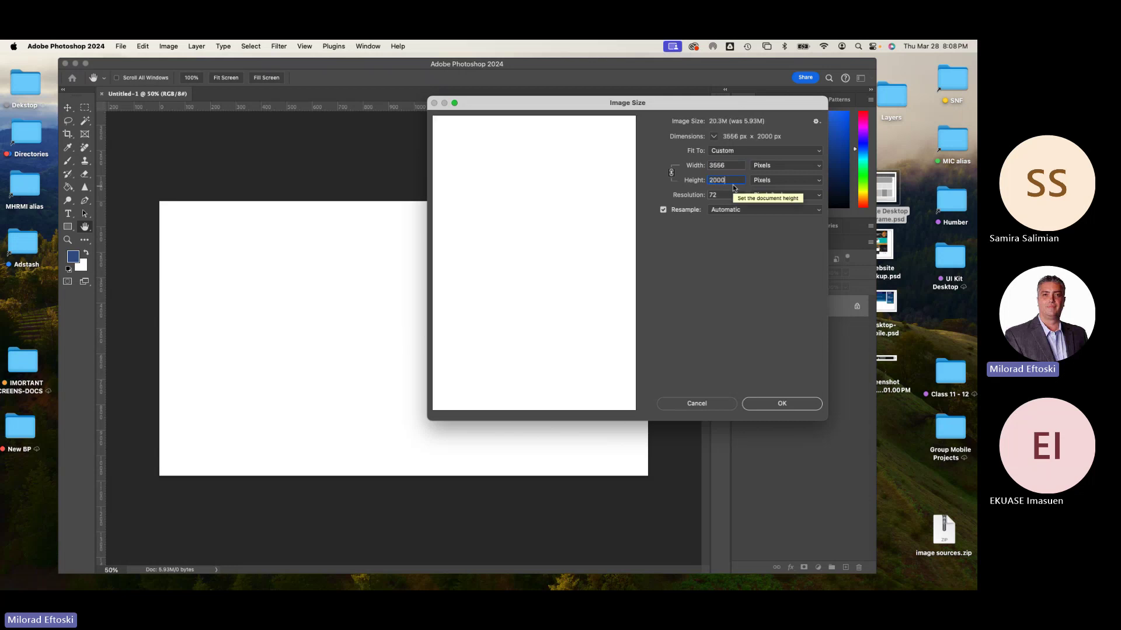
double_click(737, 165)
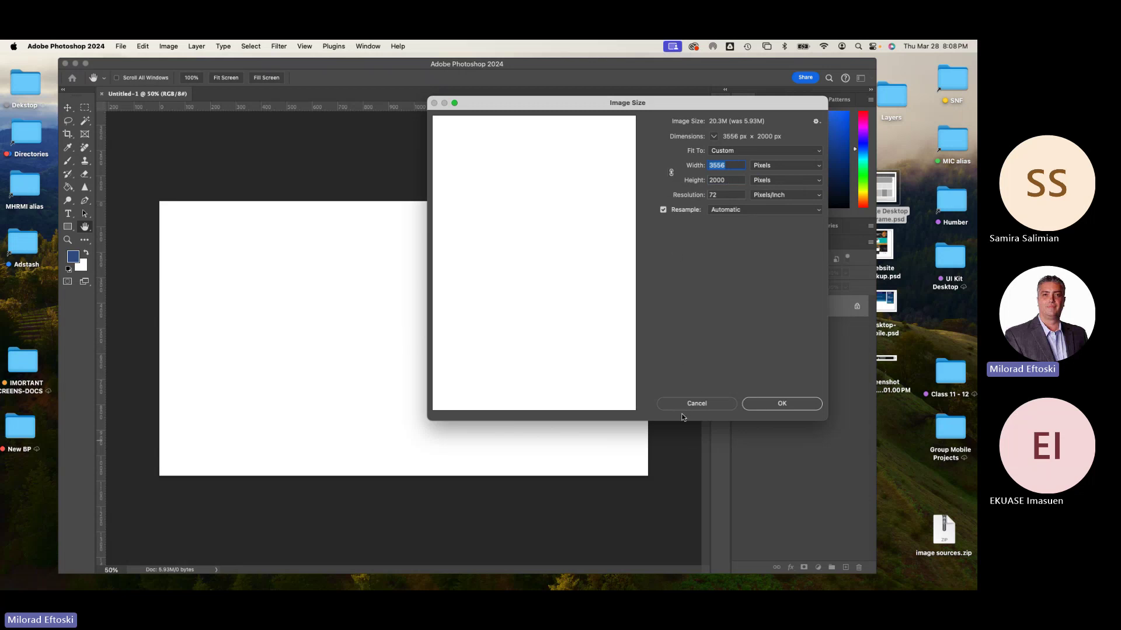
click(697, 404)
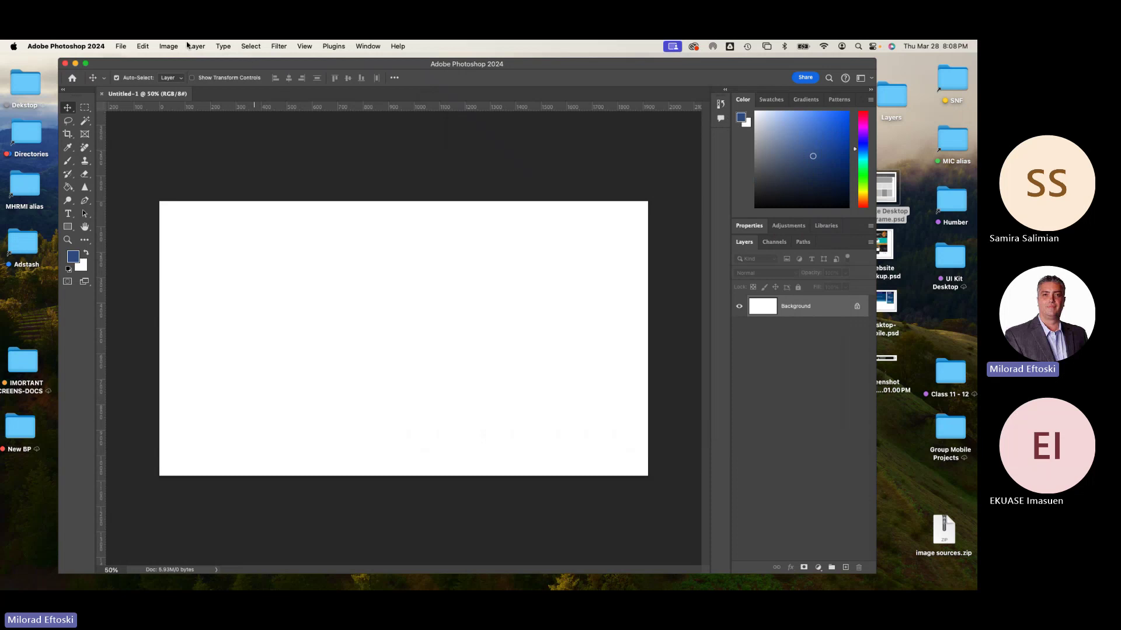
Set the canvas Height to 1600 pixels in Image > Canvas Size
click(168, 46)
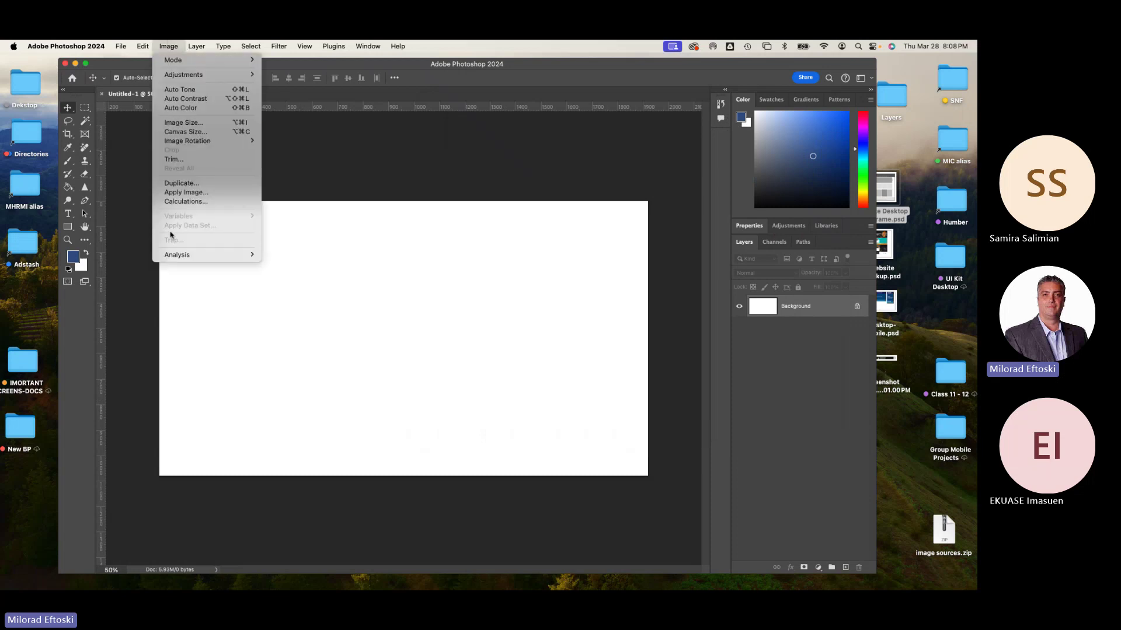
click(188, 133)
key(Tab)
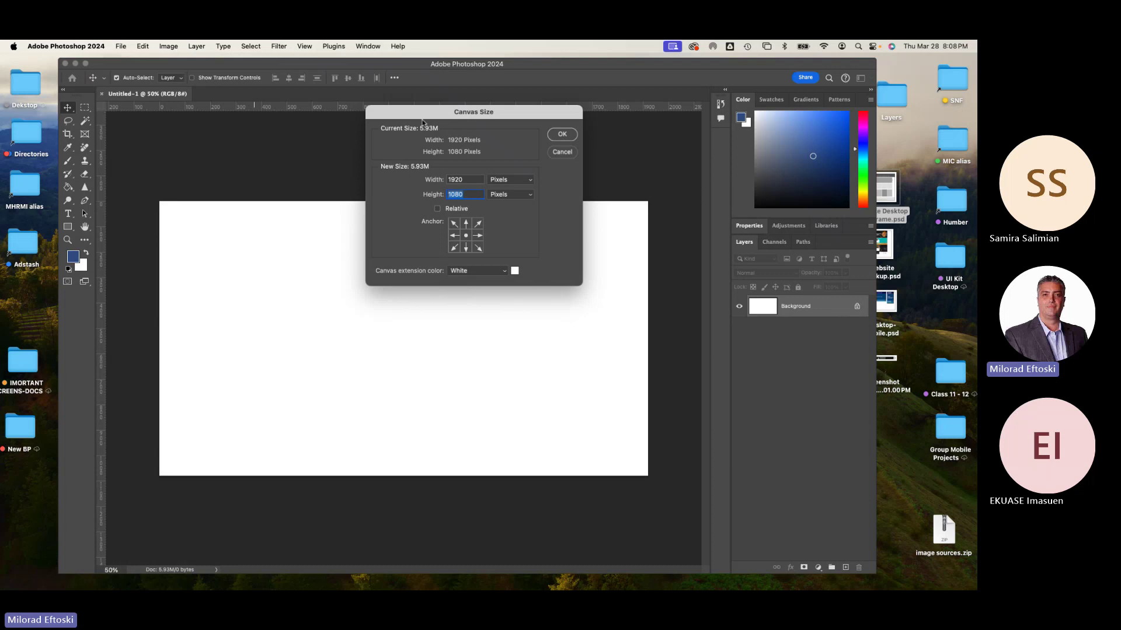
drag(422, 118, 589, 140)
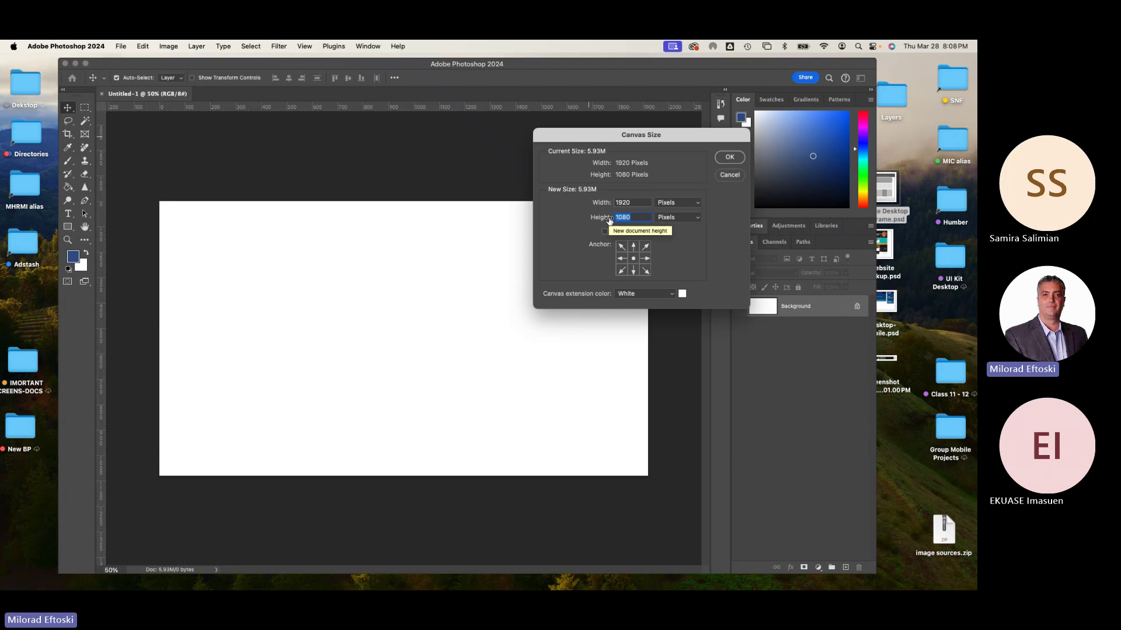
text(1600)
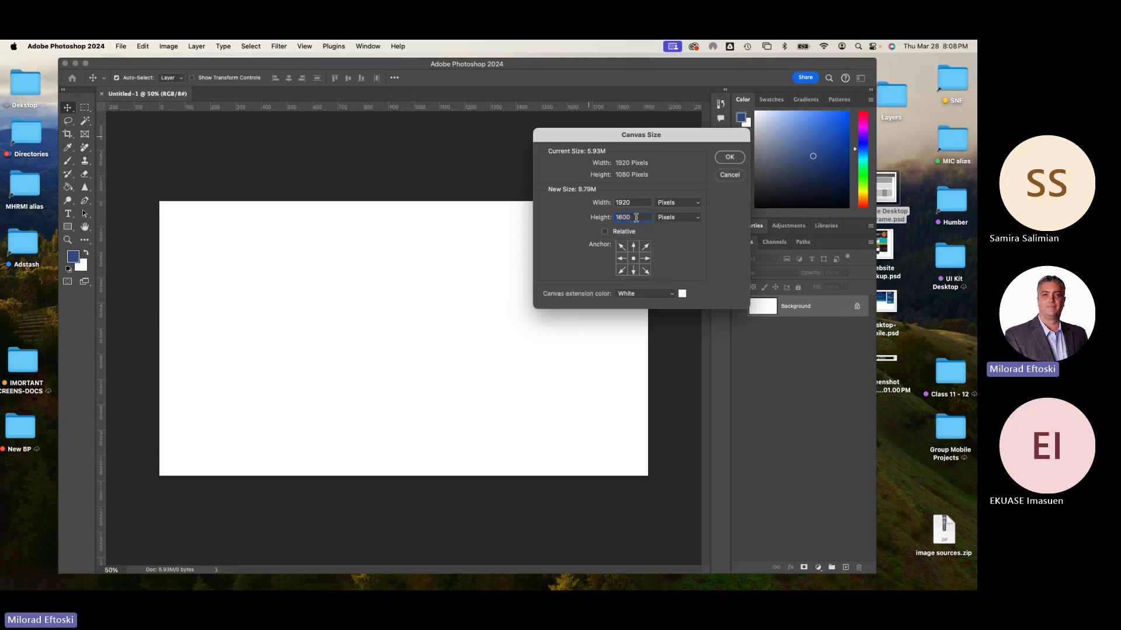
double_click(635, 217)
click(729, 157)
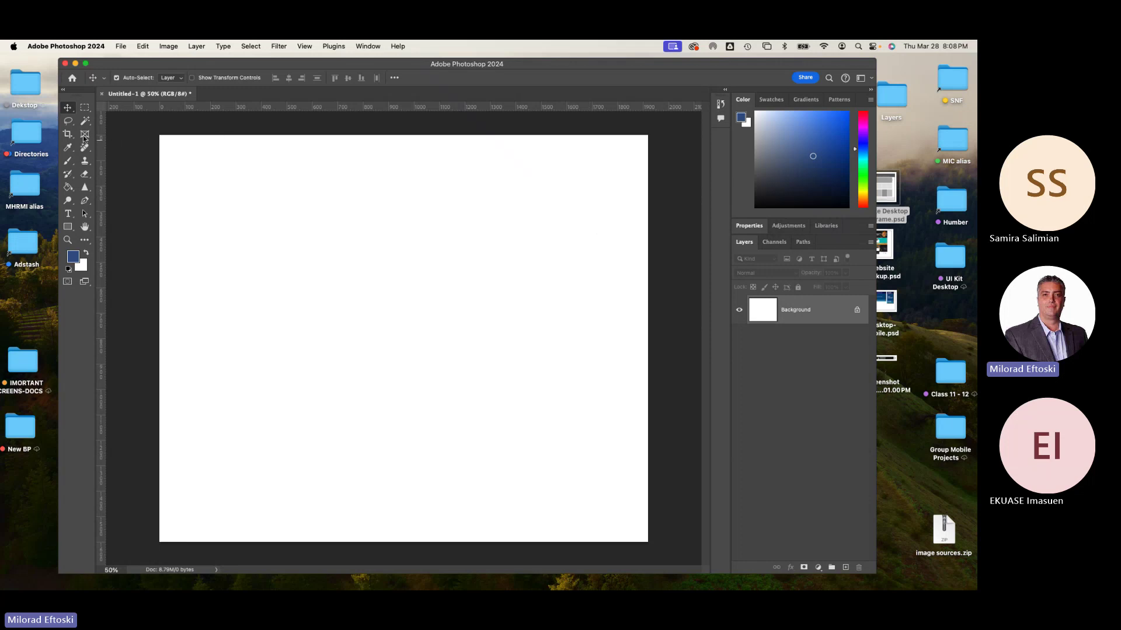
click(69, 134)
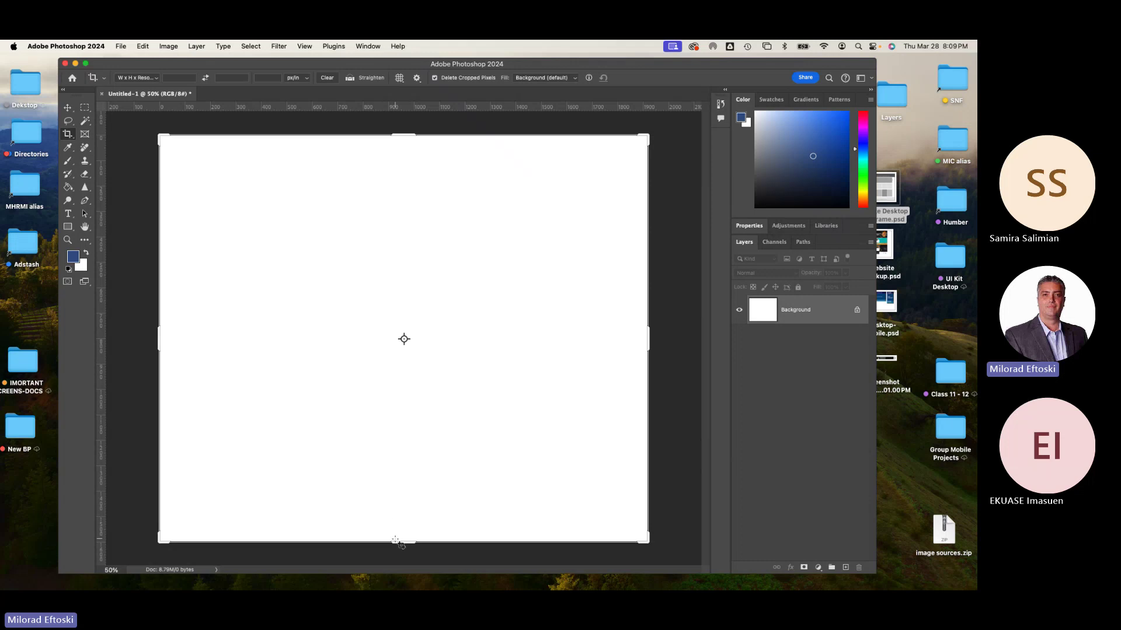
Crop the canvas from its bottom edge, first shortening and then extending it
drag(402, 543, 418, 492)
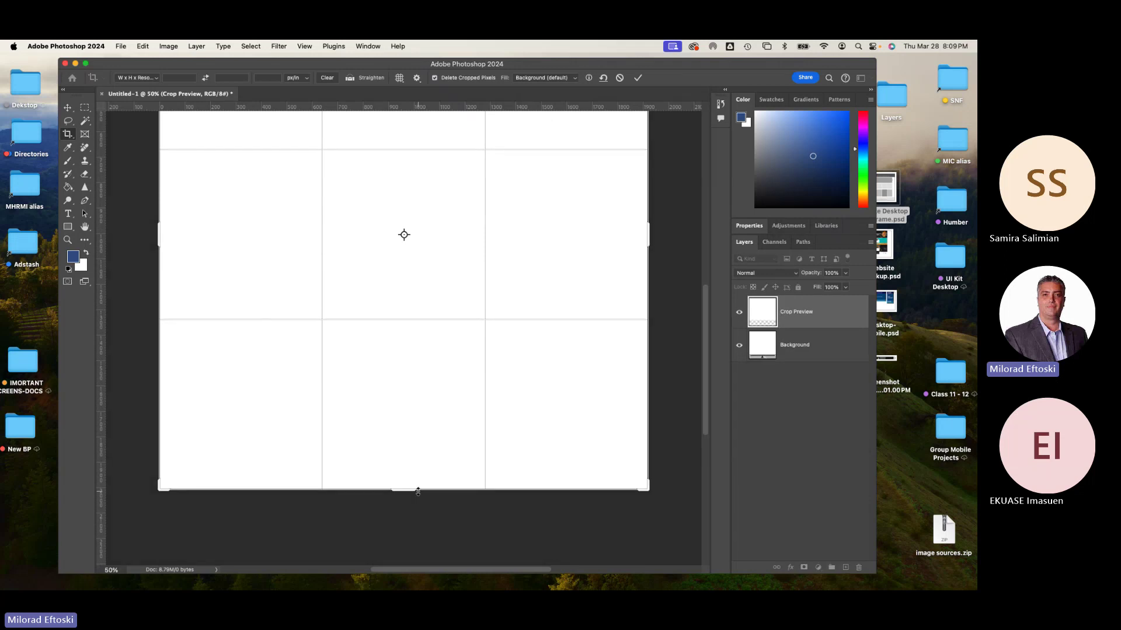
key(Return)
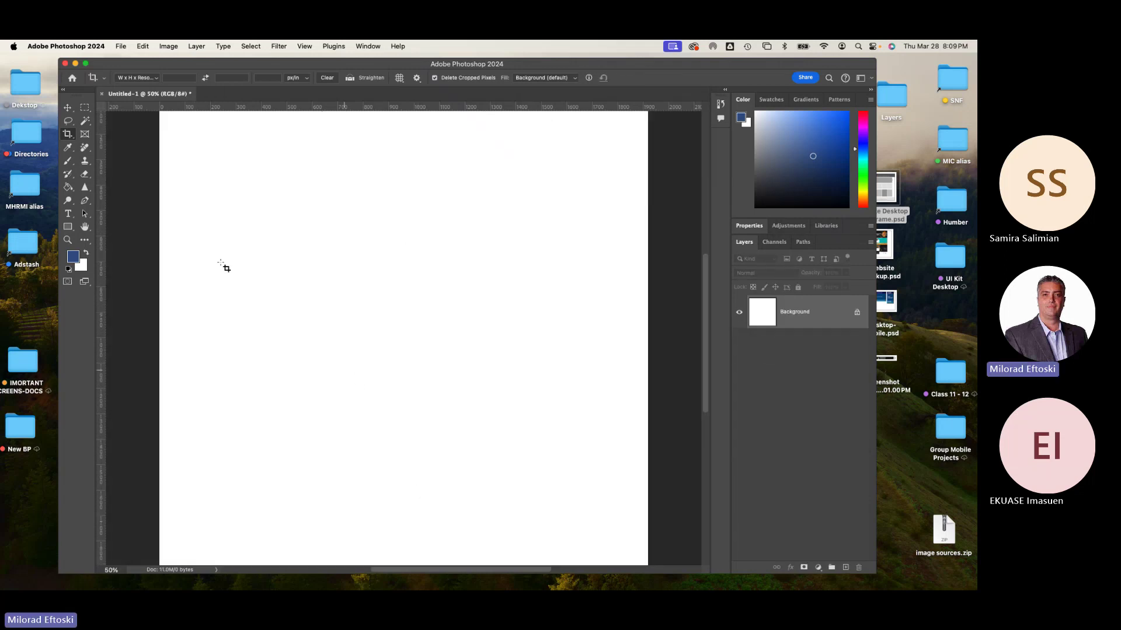
click(68, 135)
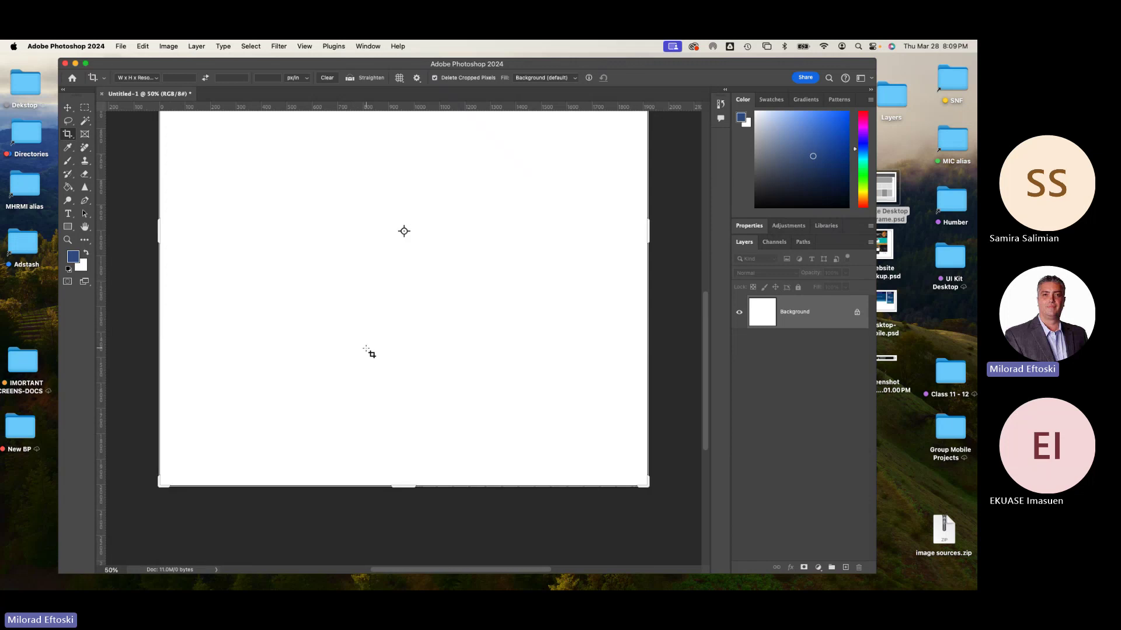
drag(404, 486, 488, 405)
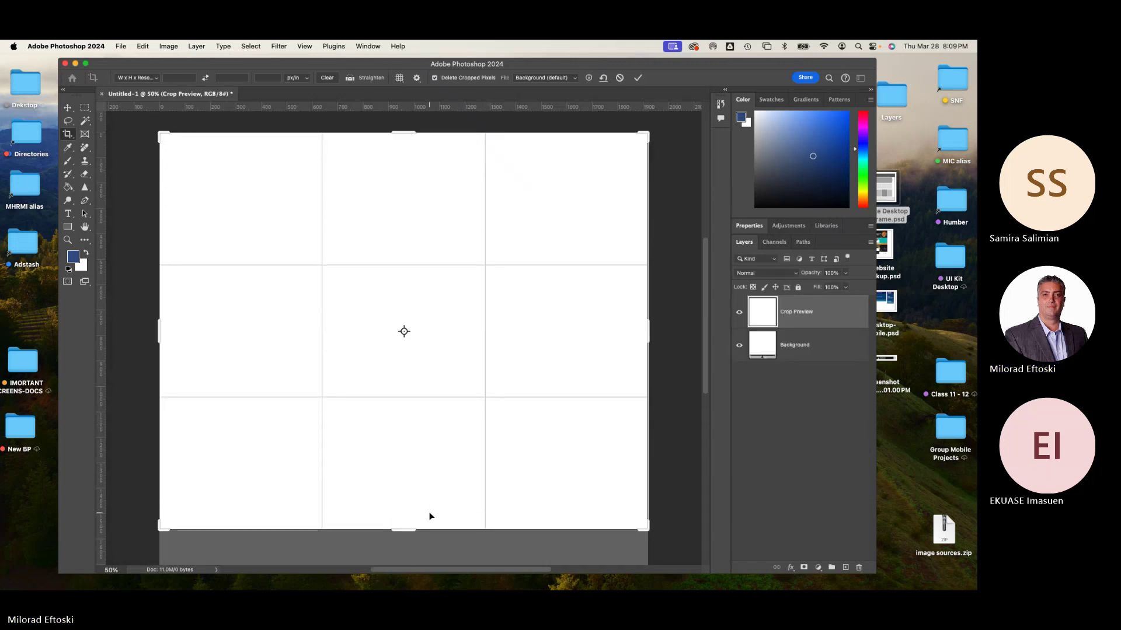
key(Return)
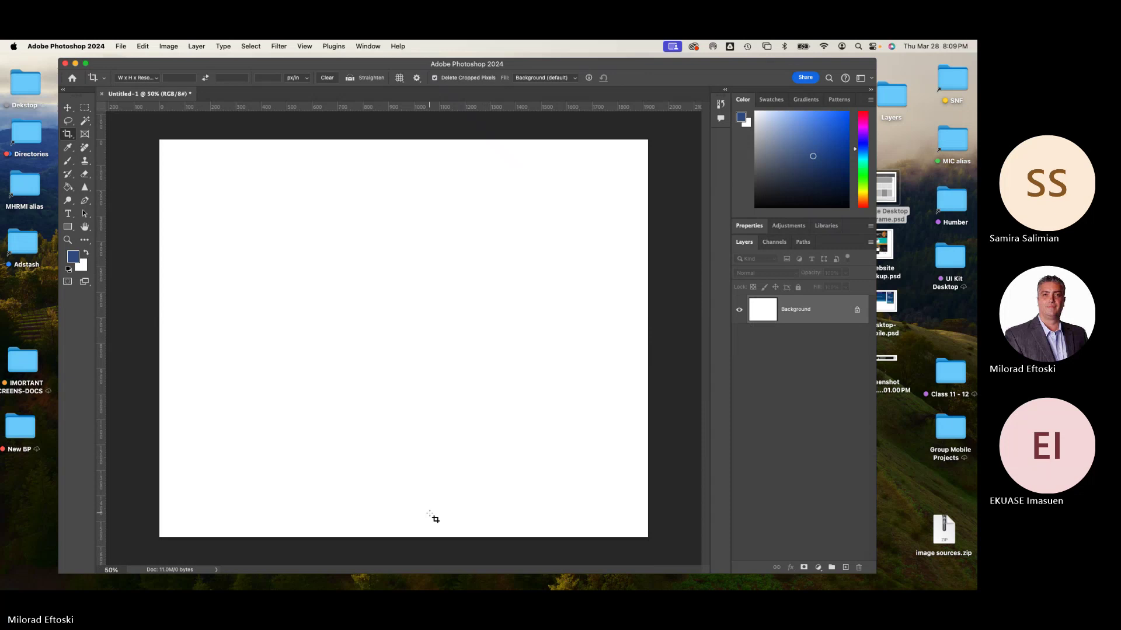
Reapply a 1600 px canvas height through Canvas Size and toggle the rulers
click(160, 45)
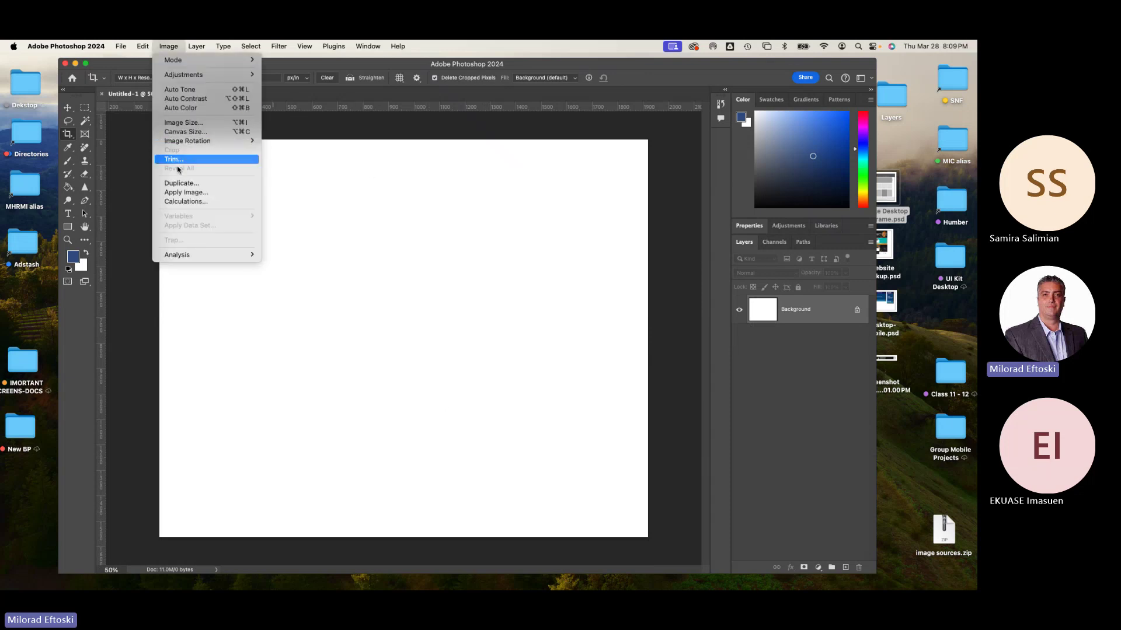
click(182, 132)
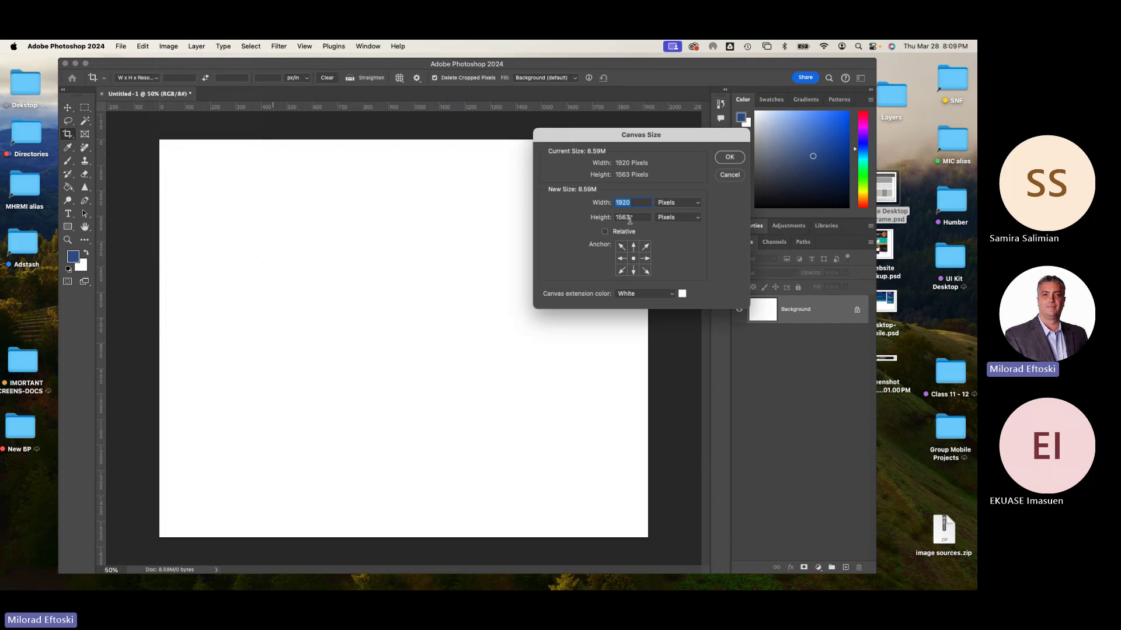
key(Tab)
text(1600)
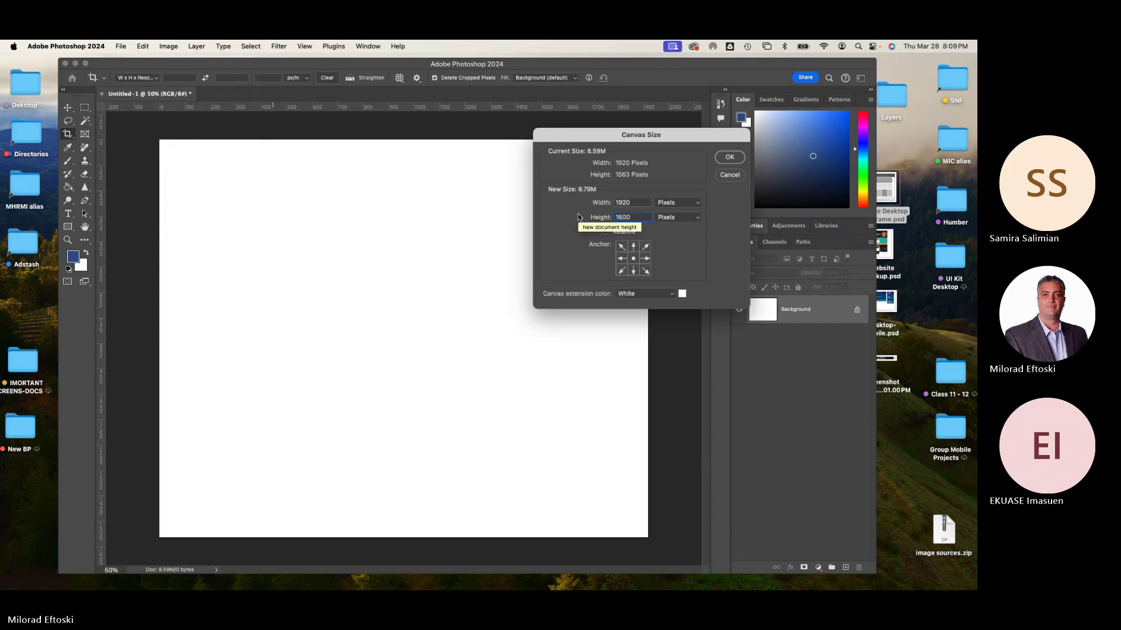
key(Return)
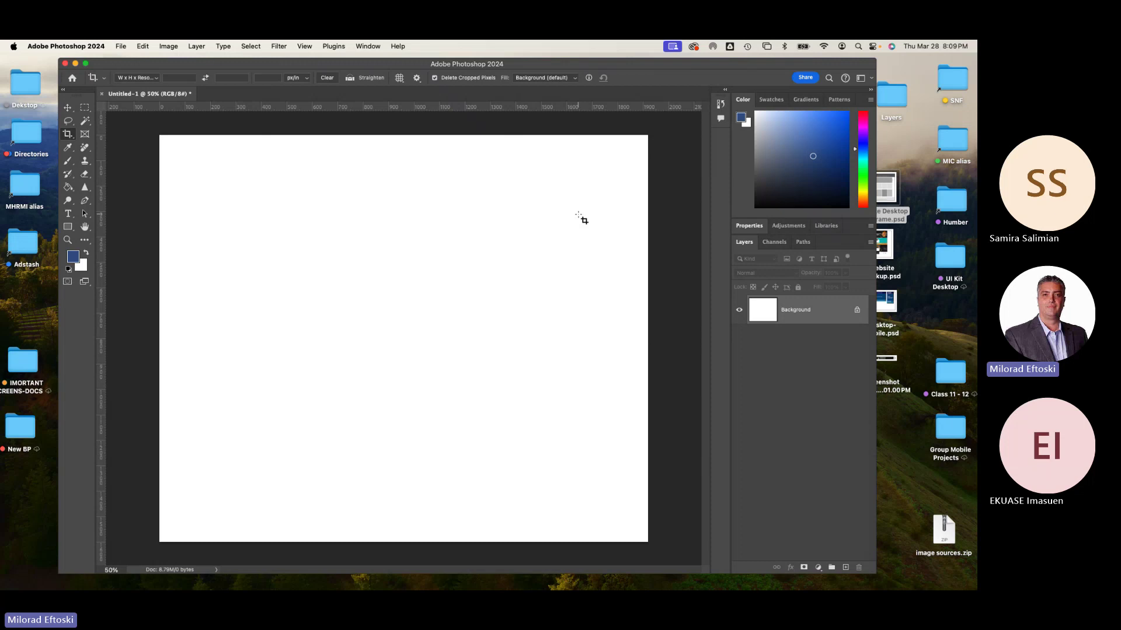
key(super+r)
key(super+r)
key(super+r)
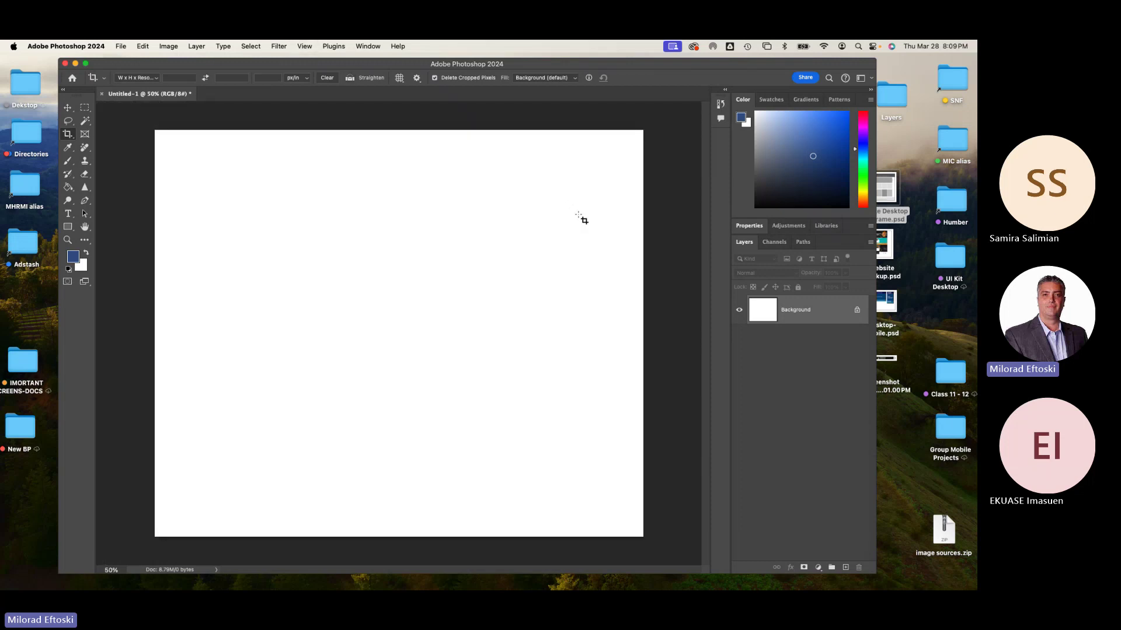
key(super+r)
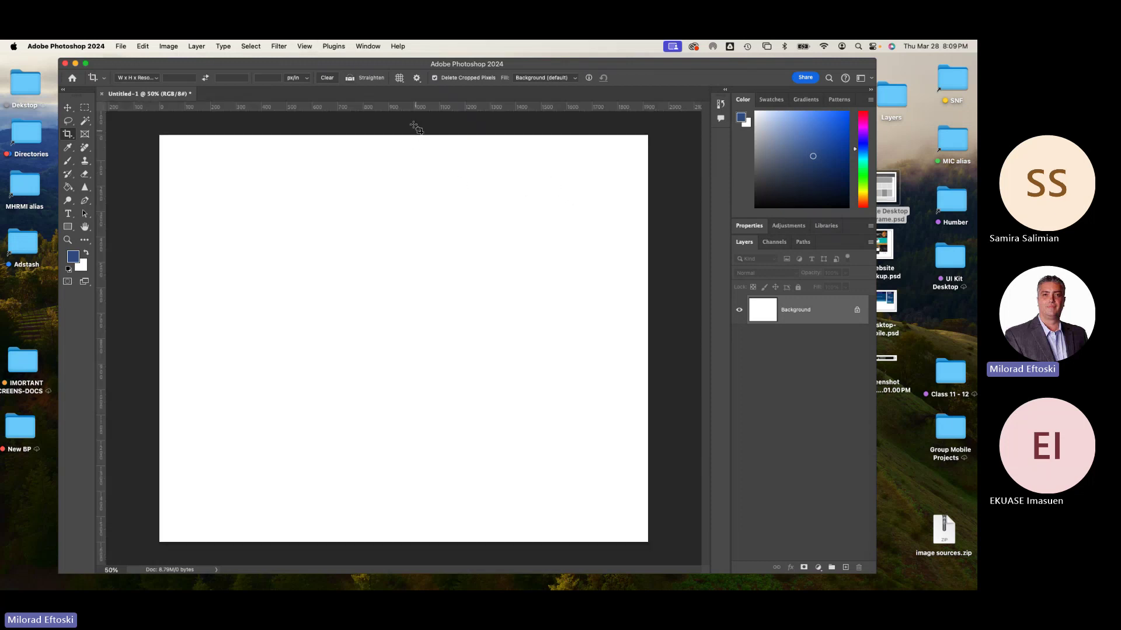
click(68, 107)
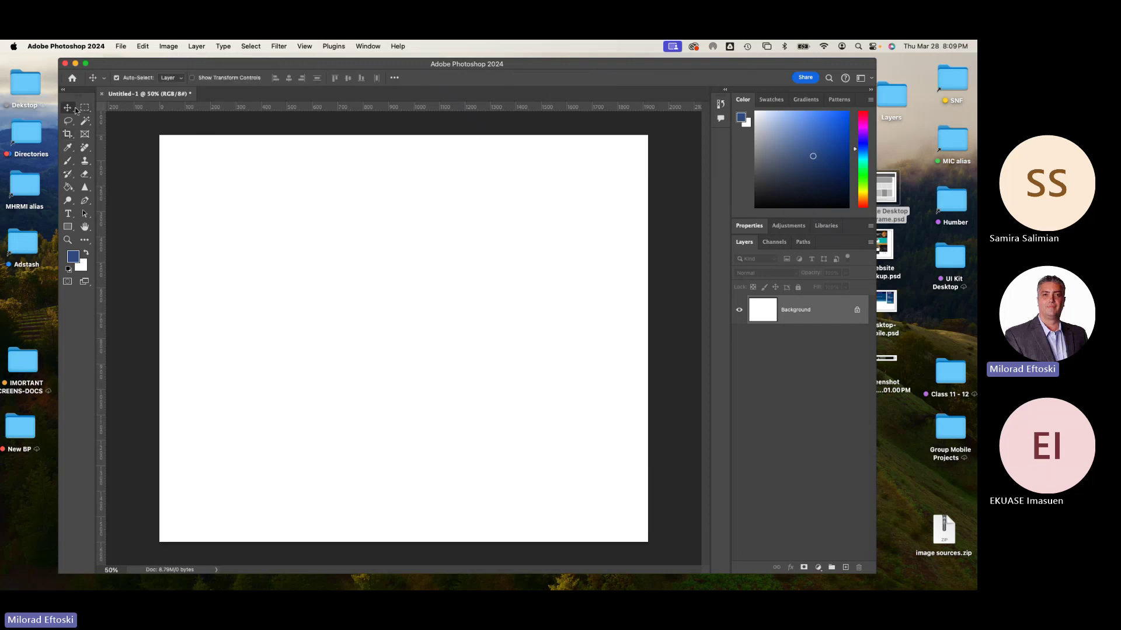
right_click(395, 112)
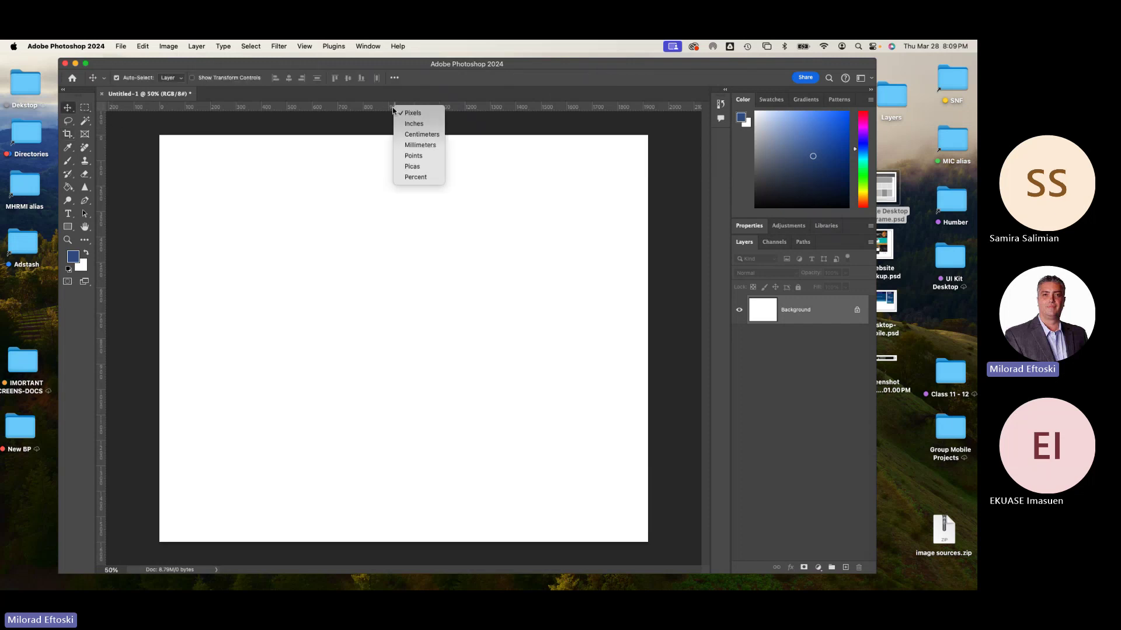
click(429, 125)
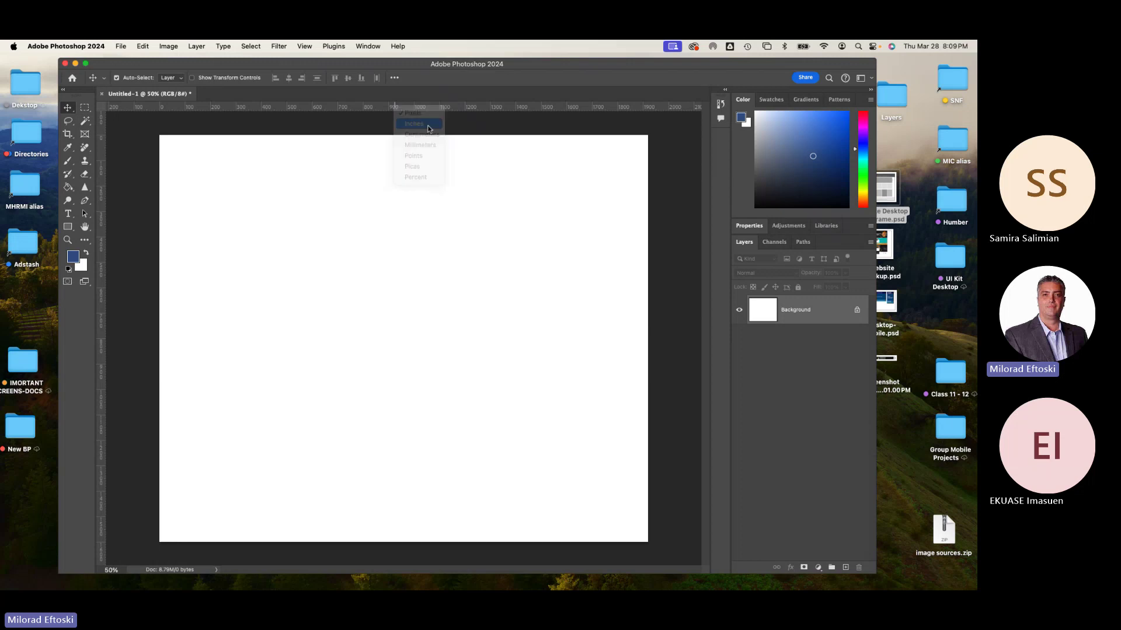
right_click(435, 111)
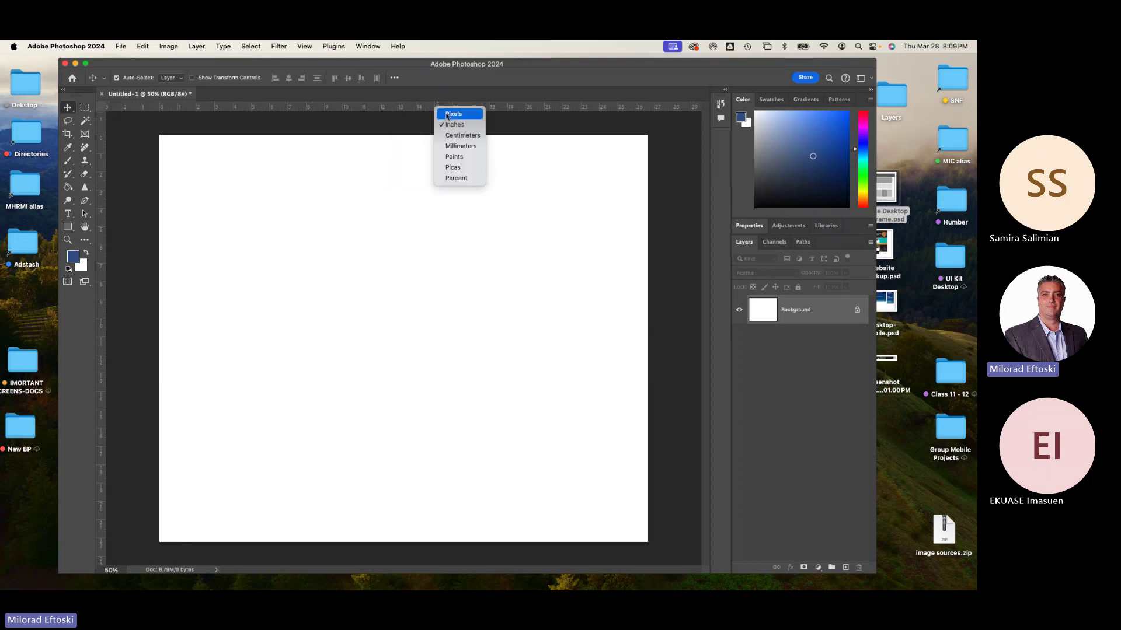
click(448, 118)
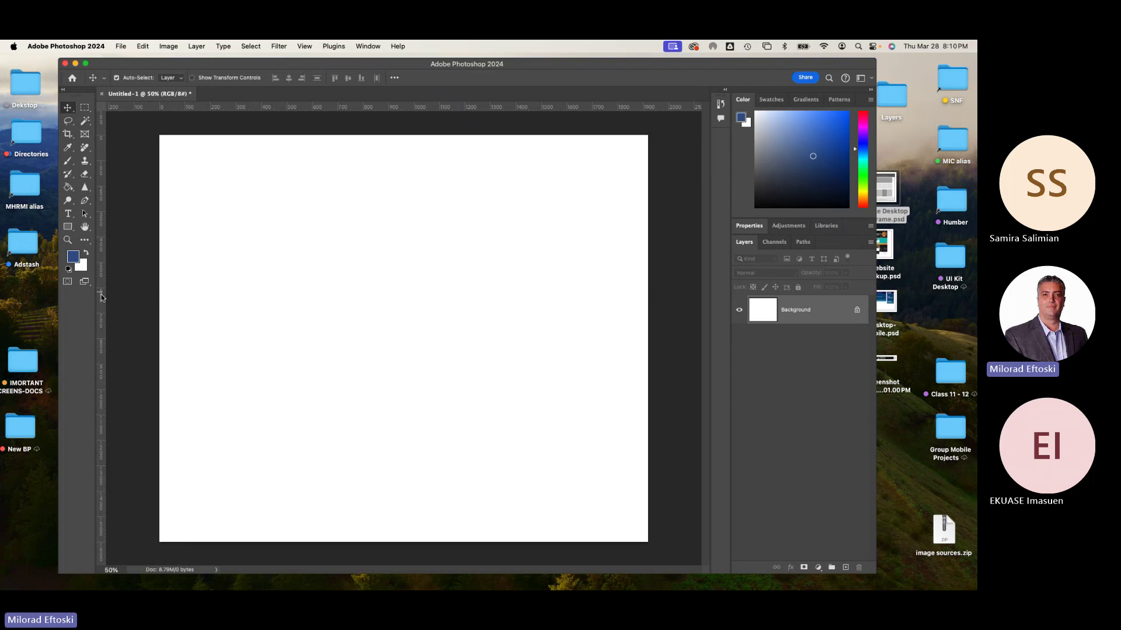
drag(101, 298, 196, 294)
drag(102, 322, 614, 328)
drag(98, 345, 248, 331)
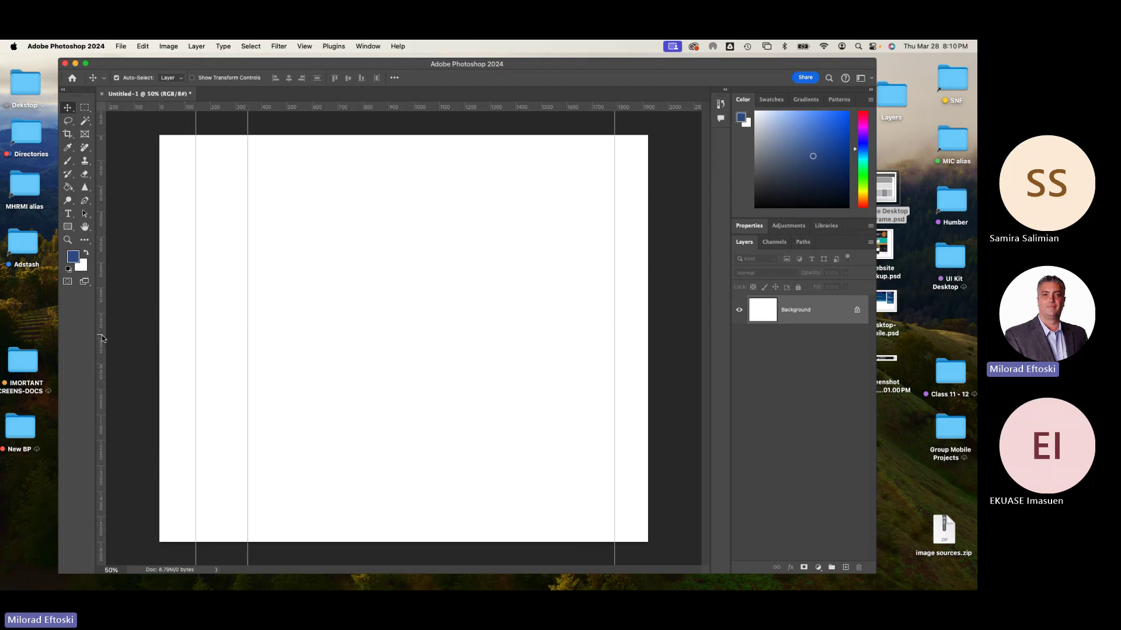
drag(103, 339, 304, 340)
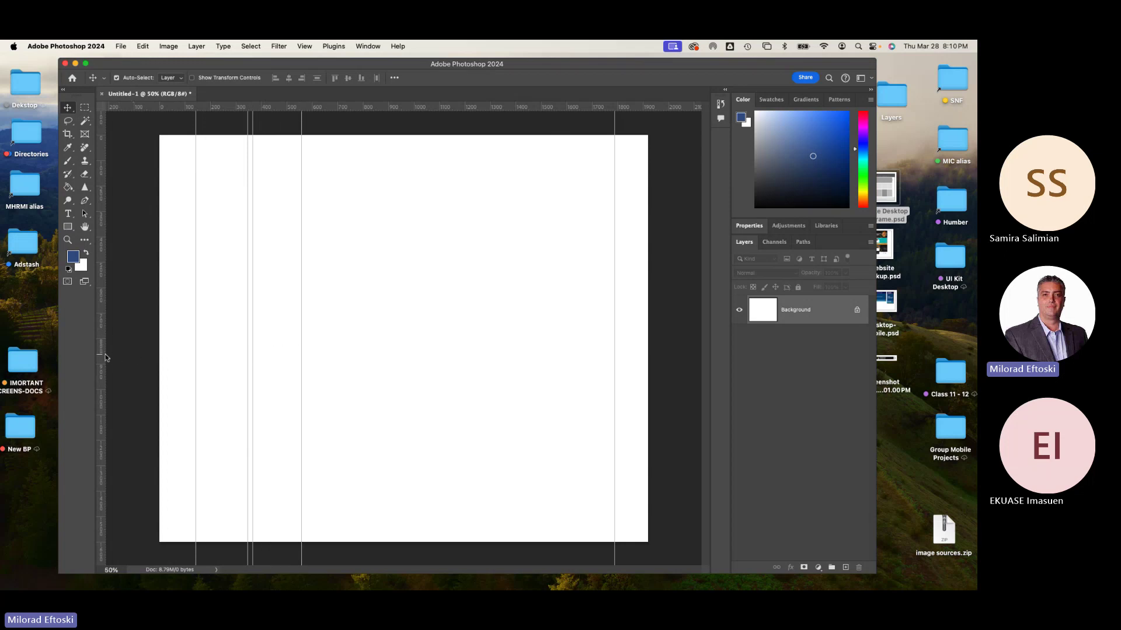
drag(103, 358, 358, 383)
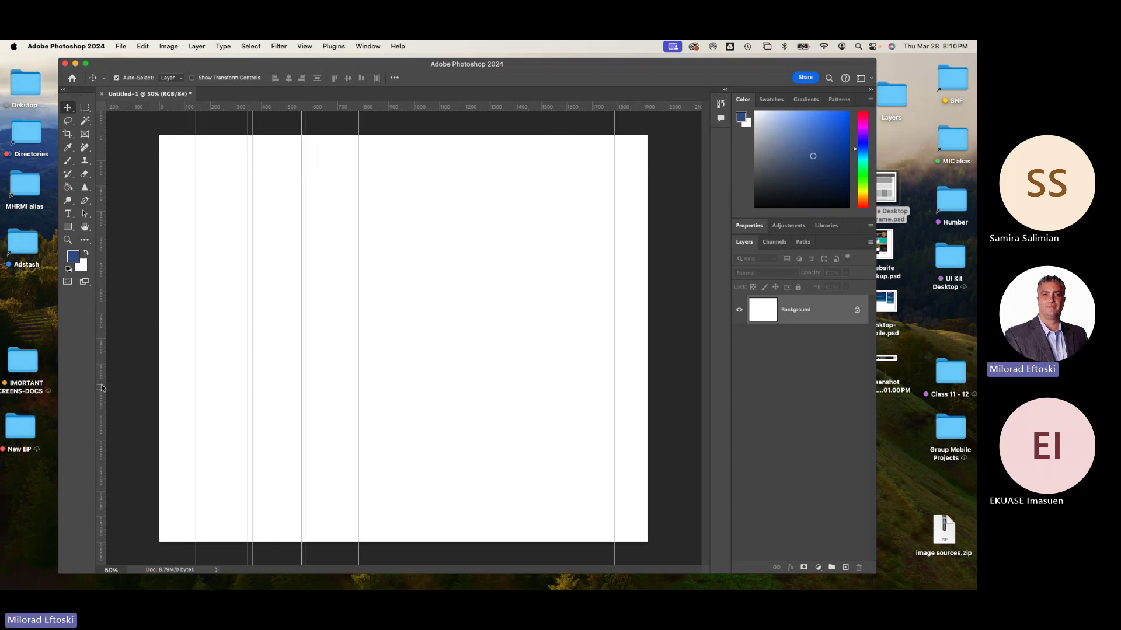
drag(102, 388, 364, 389)
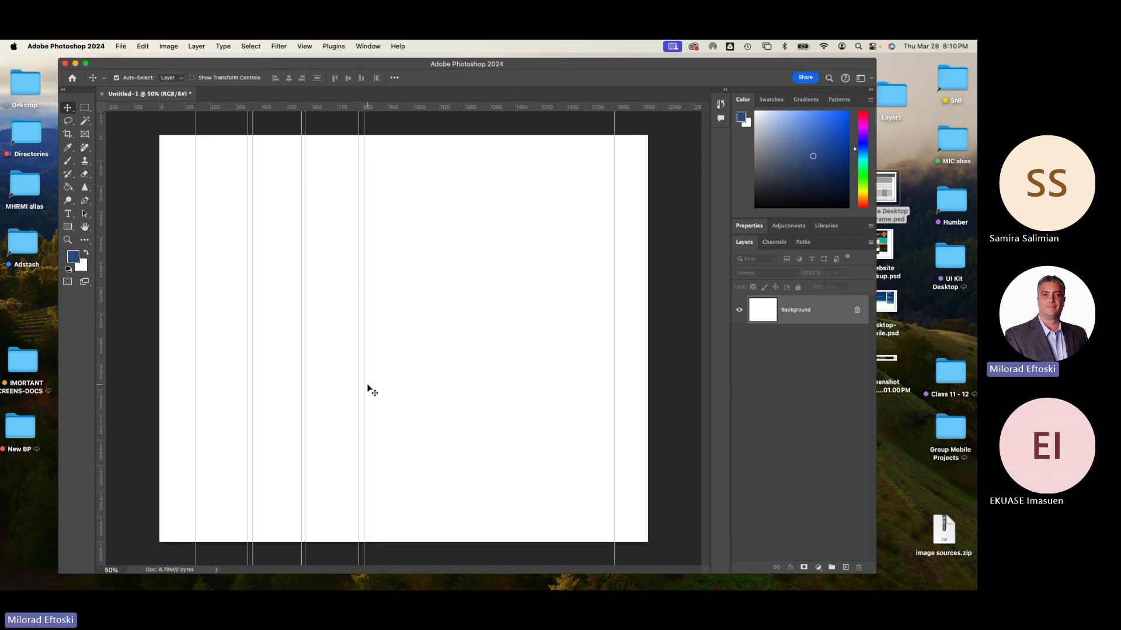
key(super+z)
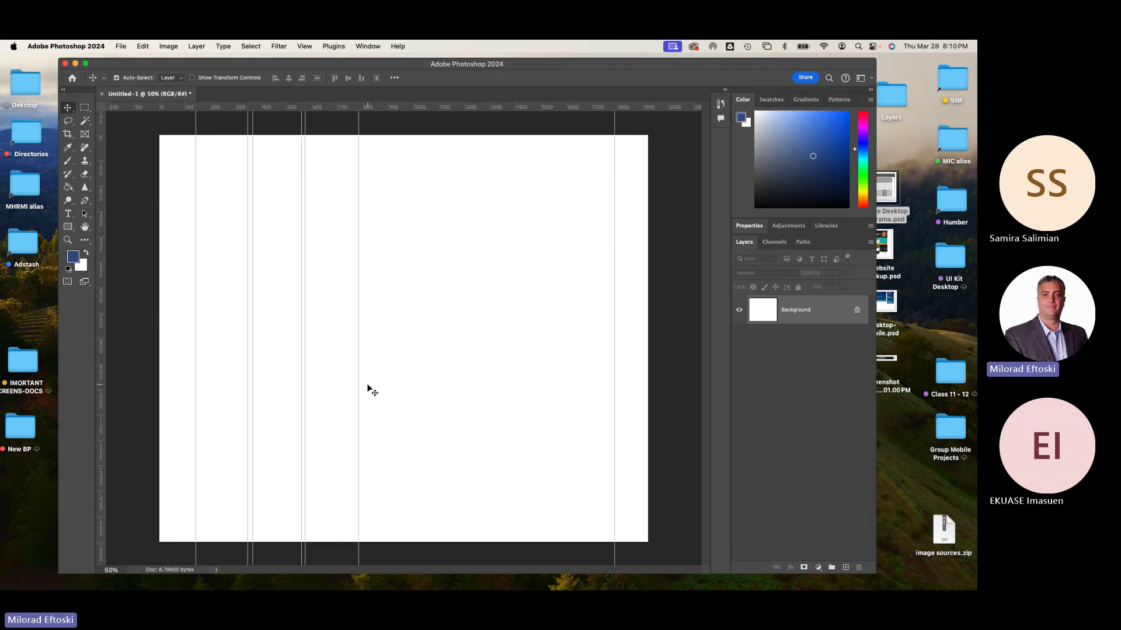
key(super+z)
key(super+z)
key(super+z)
key(super+z)
key(super+z)
key(super+z)
key(super+z)
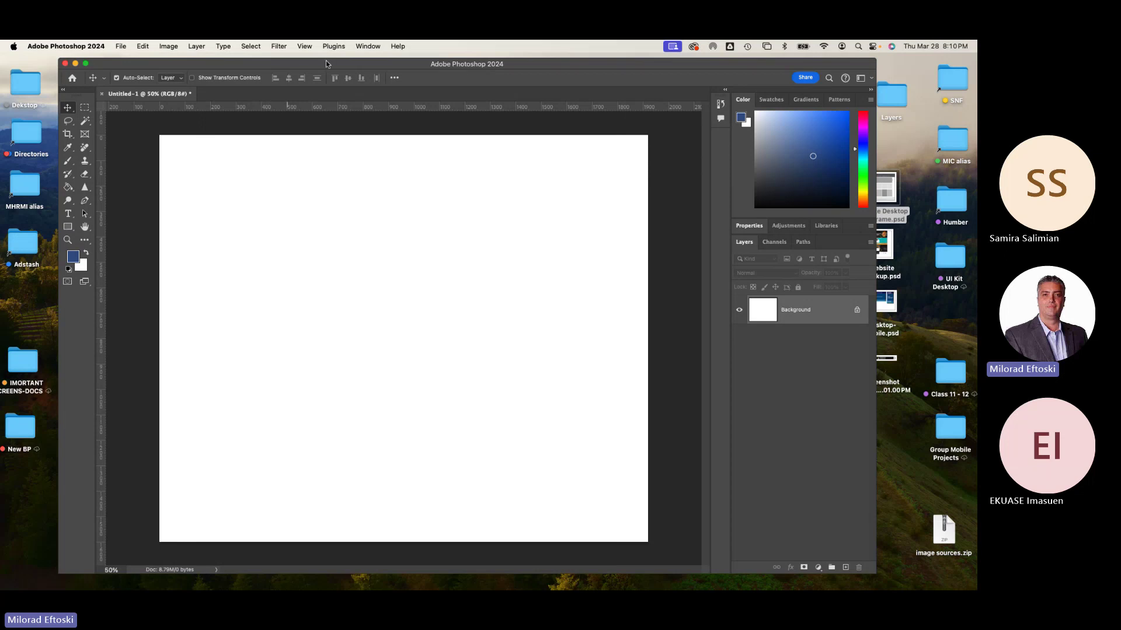
Open View > Guides > New Guide Layout and set the column count to 12
click(304, 46)
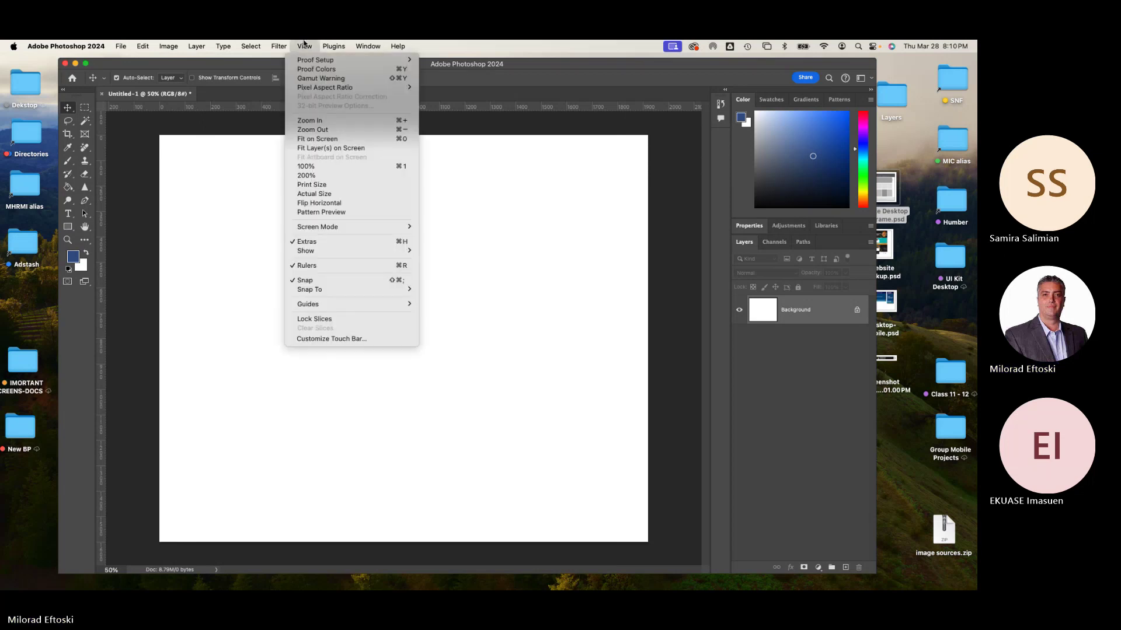
mouse_move(343, 305)
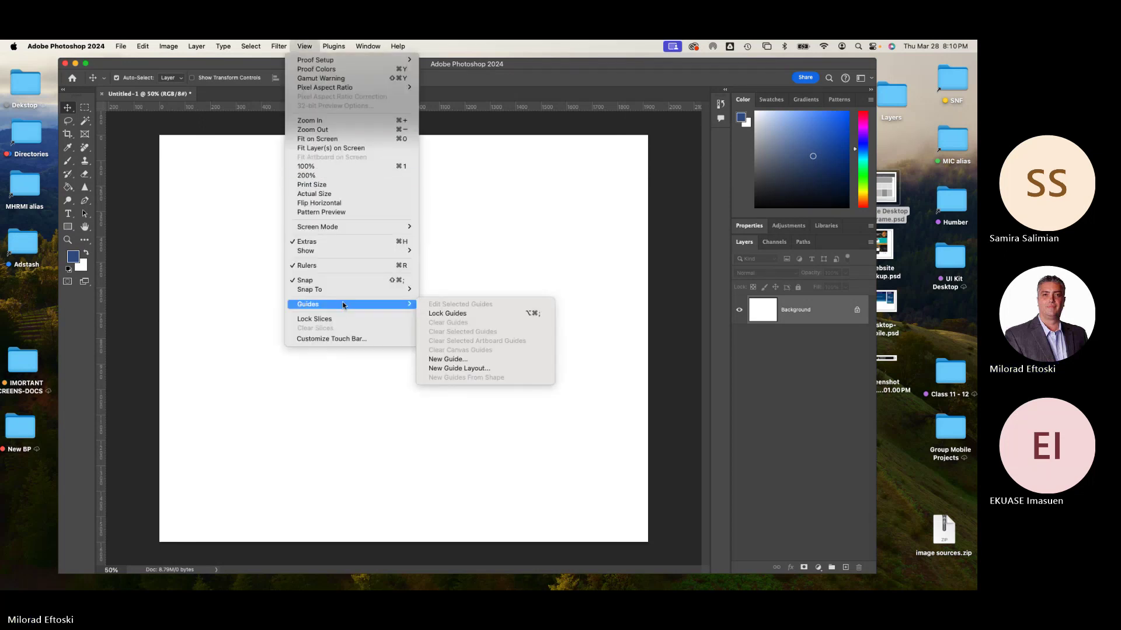
click(484, 369)
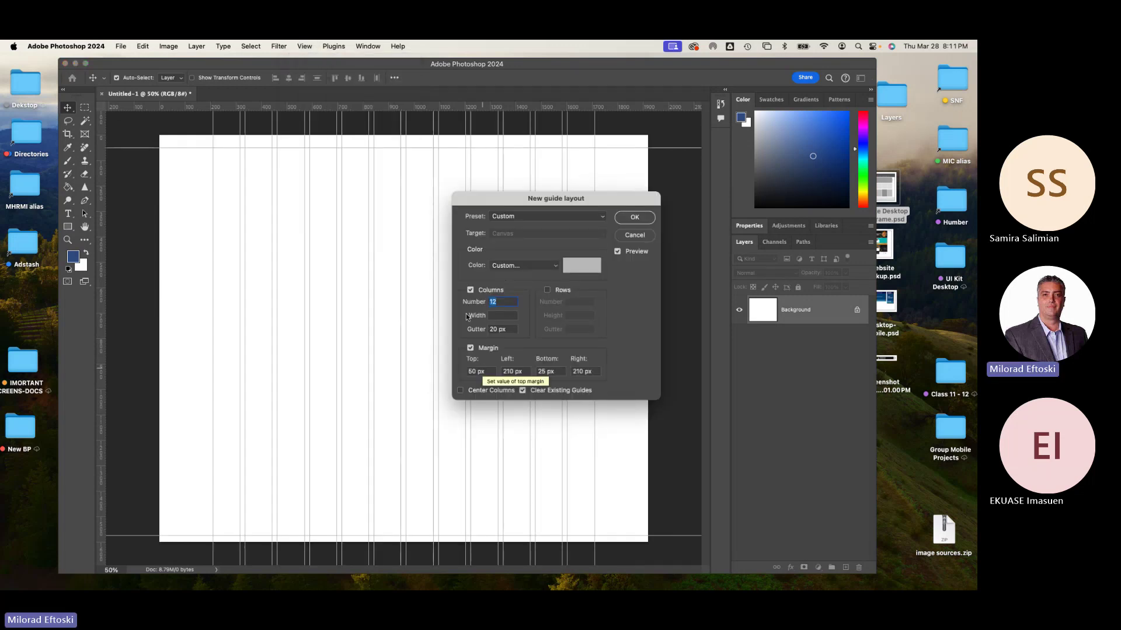
drag(486, 203, 552, 157)
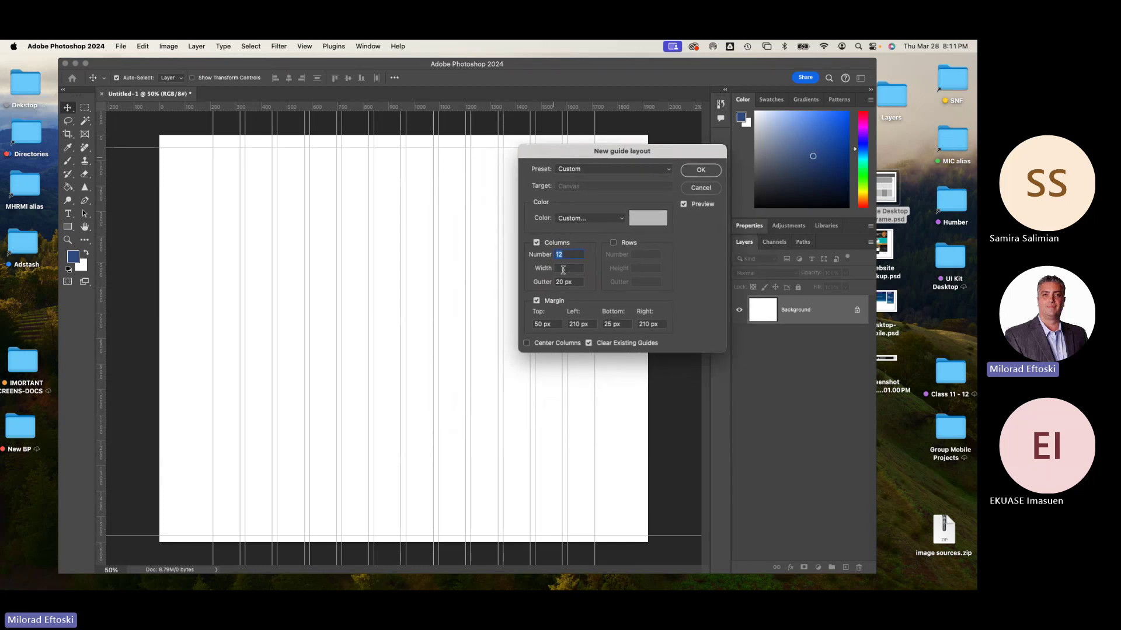
text(6)
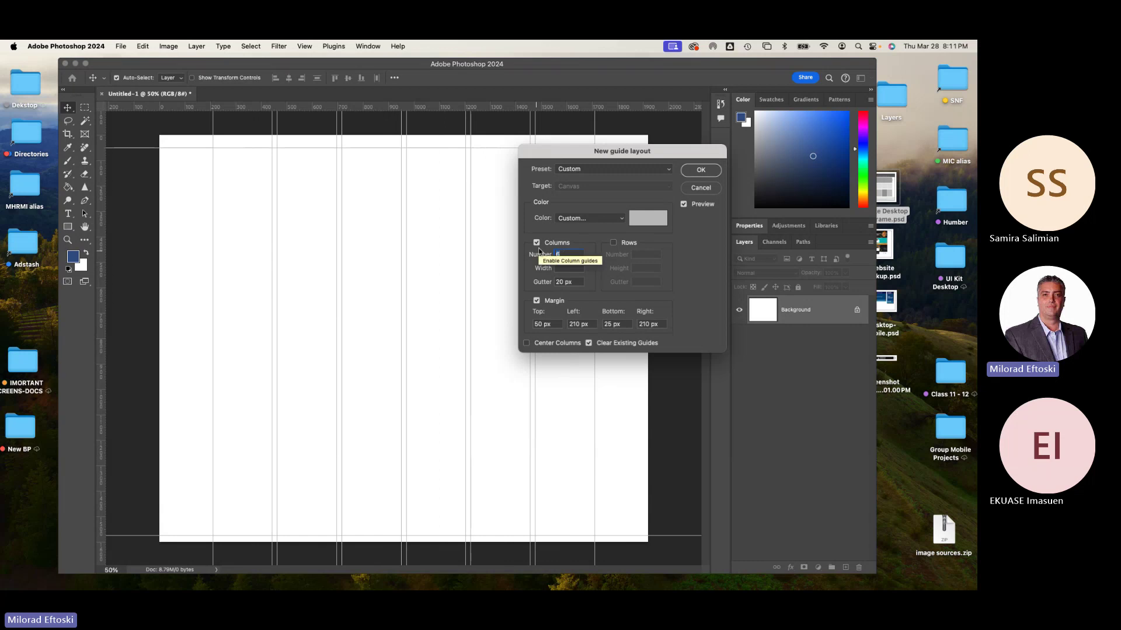
key(BackSpace)
text(8)
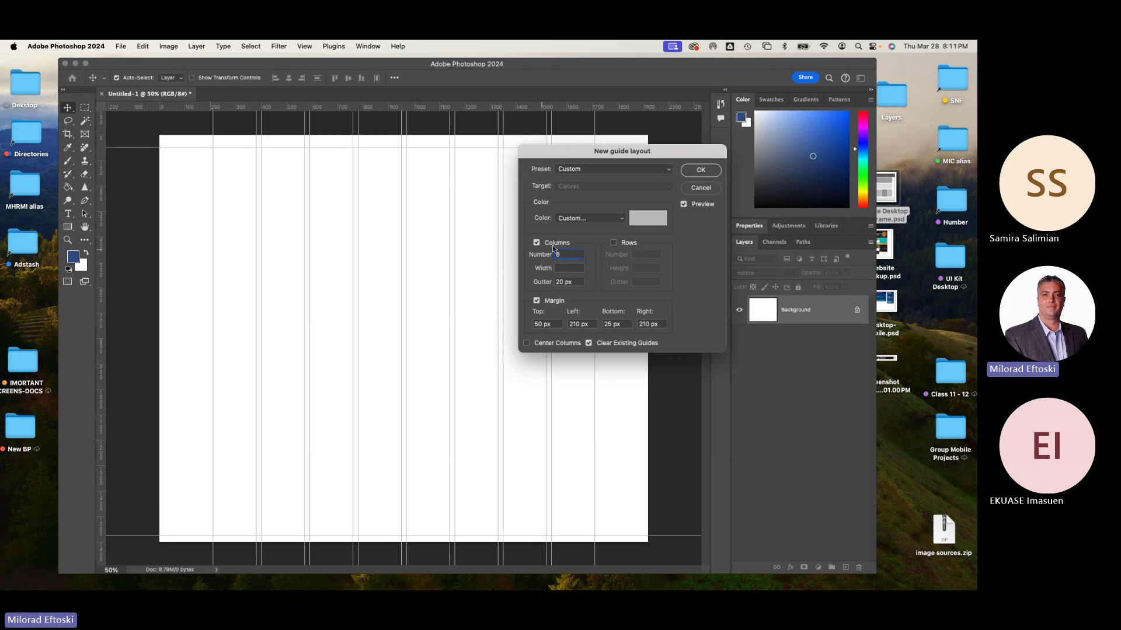
text(12)
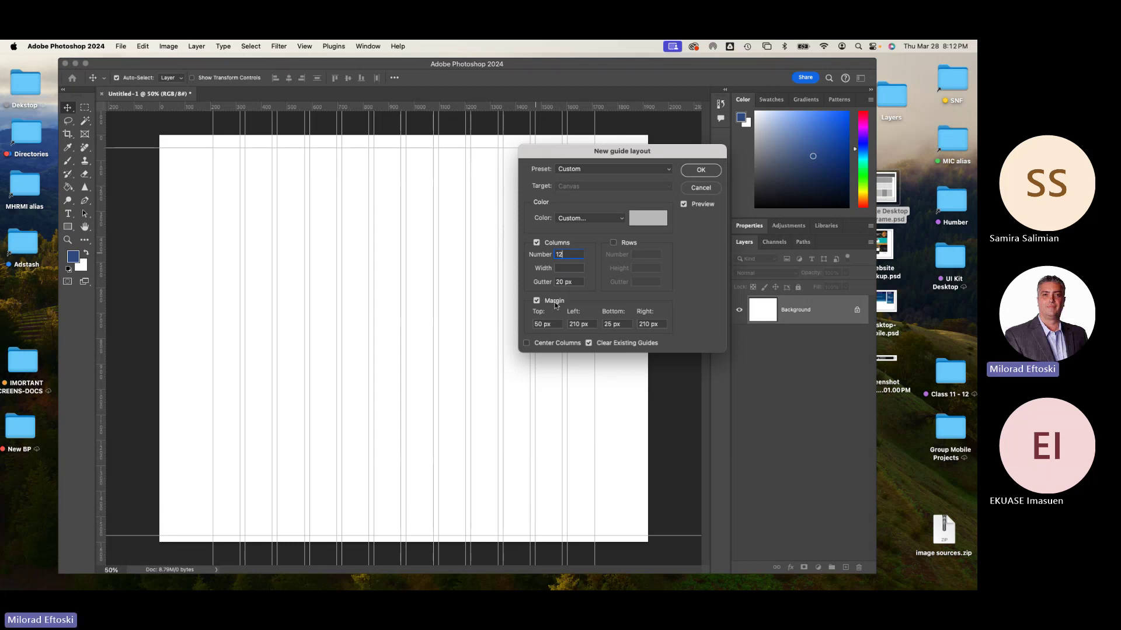
Set the guide layout's column gutter to 15 px
click(554, 324)
click(614, 324)
click(576, 324)
click(647, 324)
text(15)
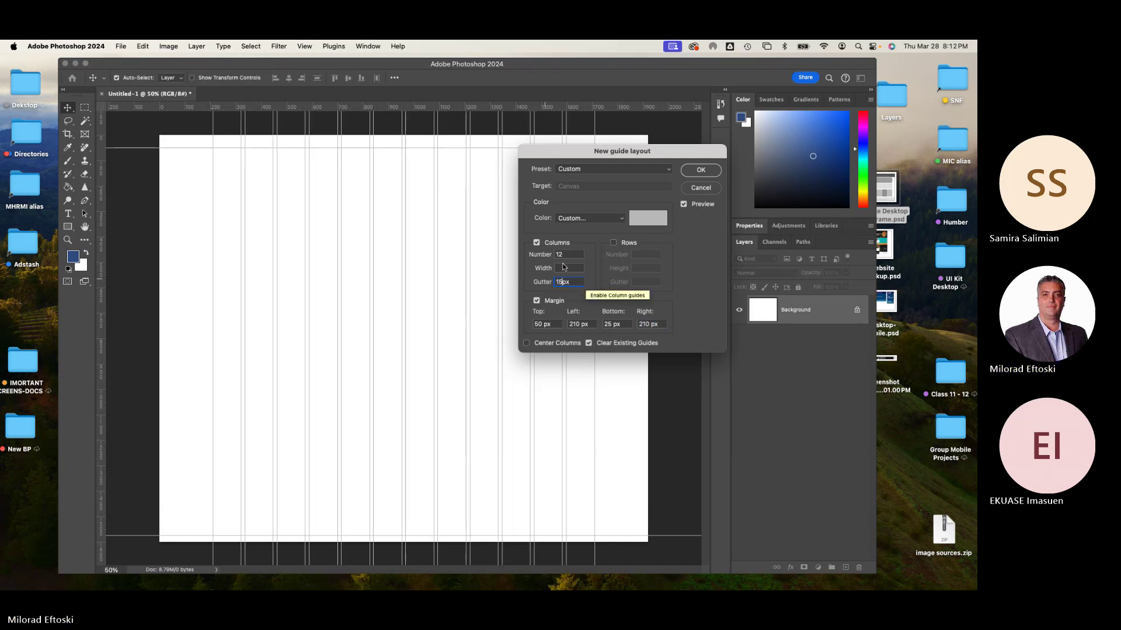
click(566, 254)
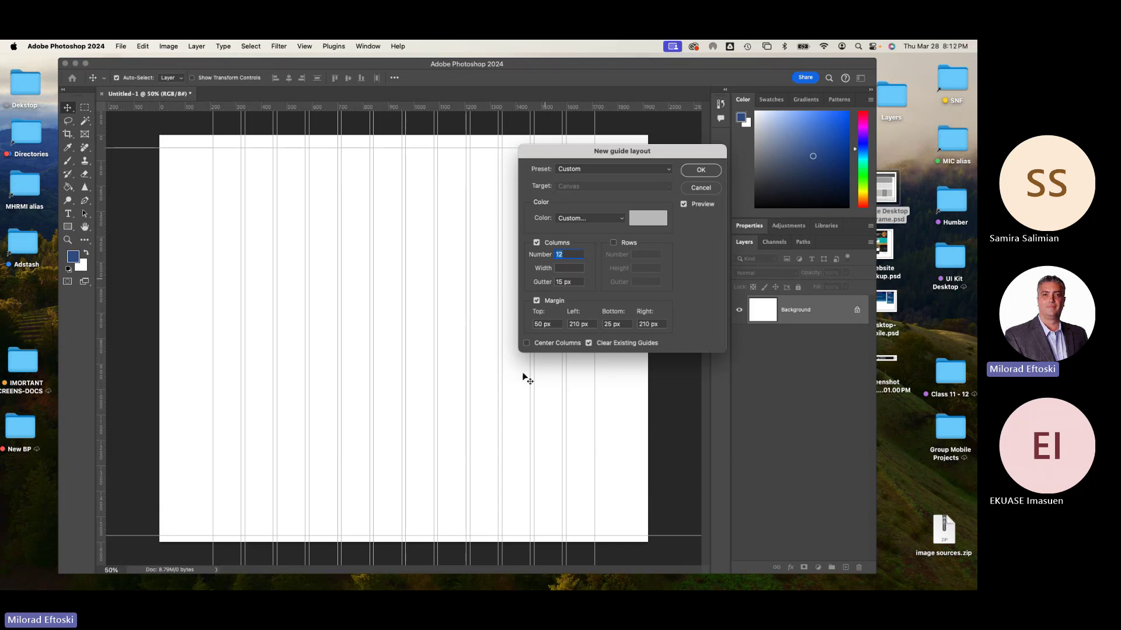
Set the top margin to 200 px and the bottom margin to 30 px
click(545, 324)
text(300)
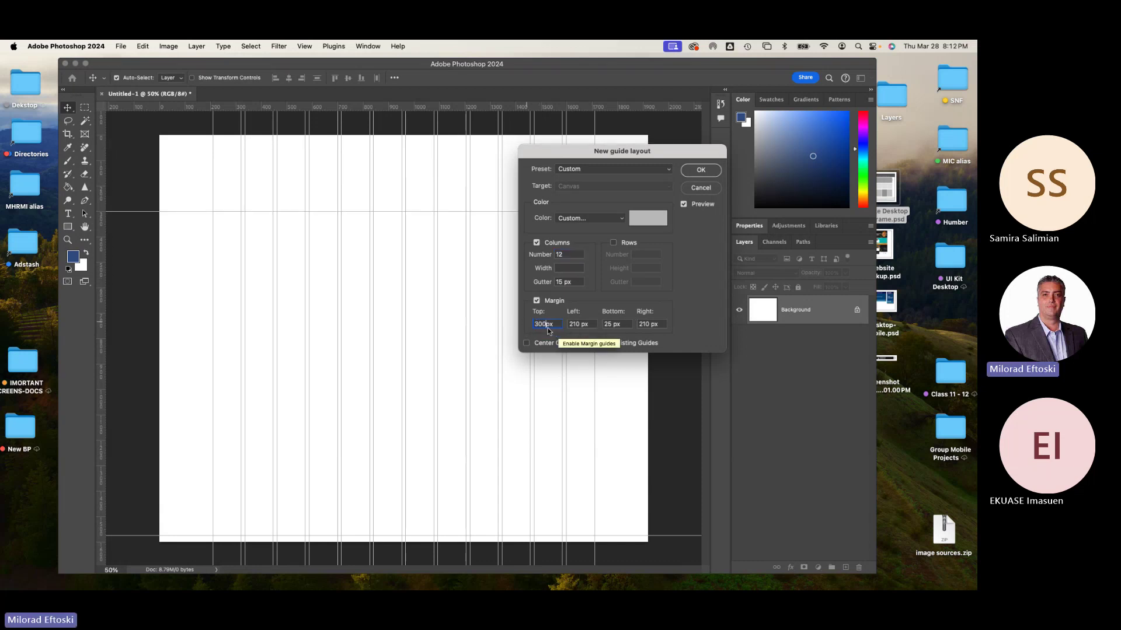
drag(548, 327, 527, 327)
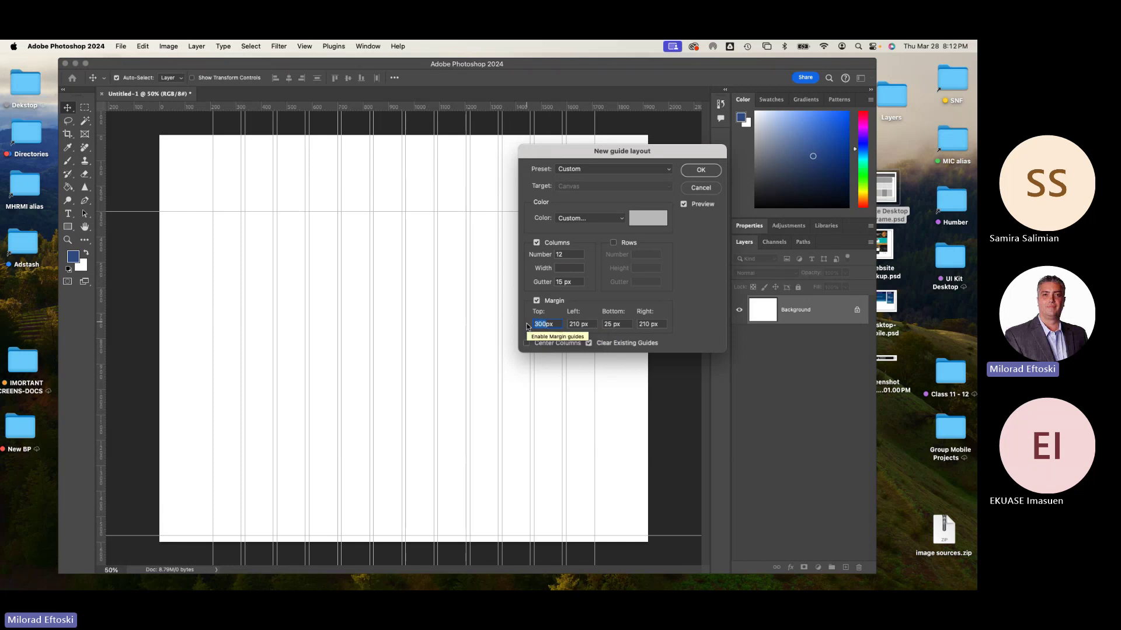
text(150)
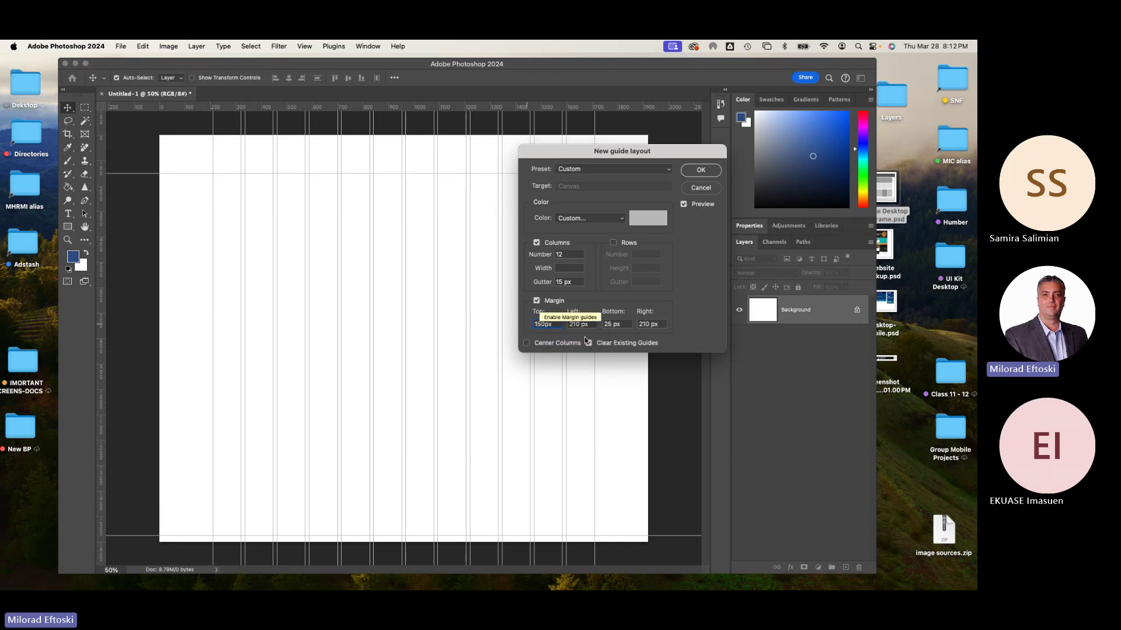
drag(556, 153, 619, 193)
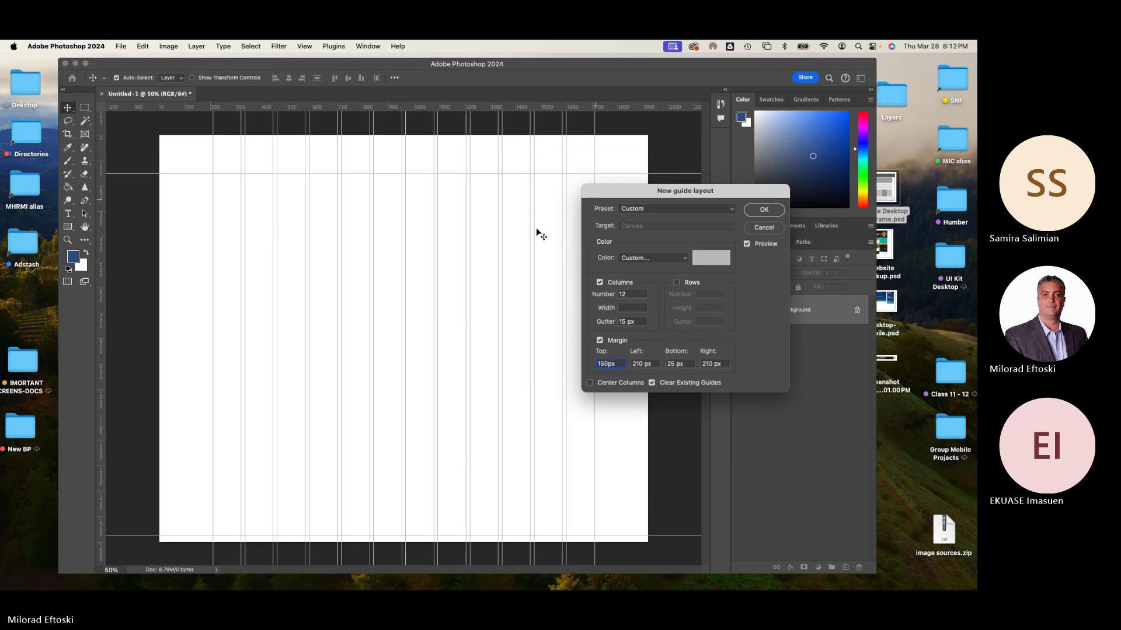
drag(607, 364, 591, 363)
text(200)
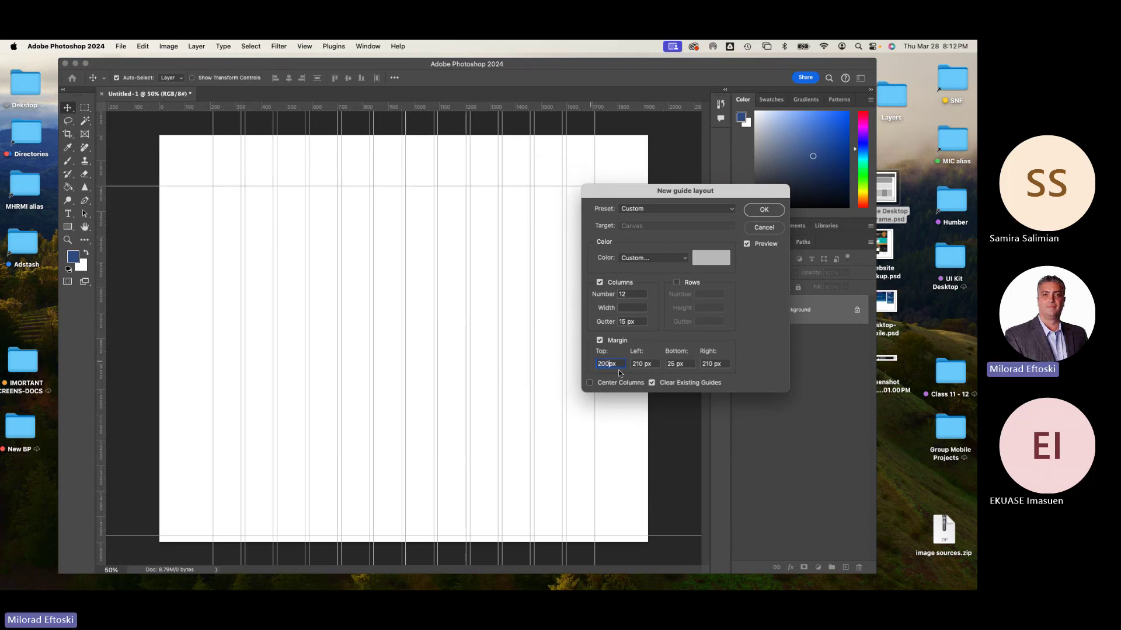
key(Tab)
drag(678, 365, 669, 365)
text(30)
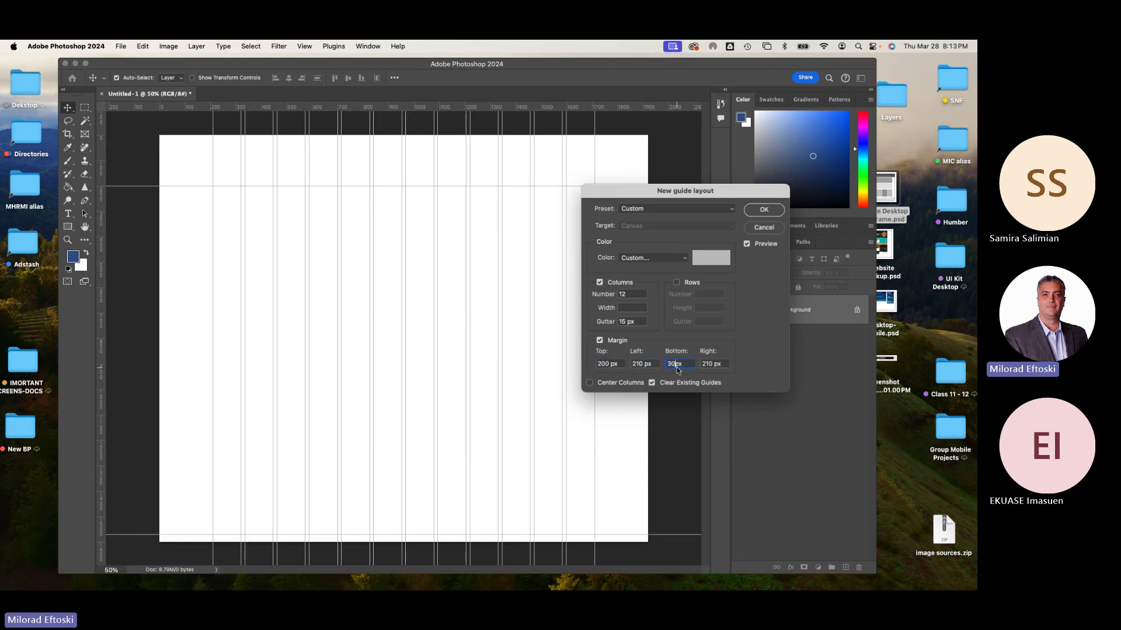
click(712, 363)
Apply the 12-column layout with 210 px side margins and centering left off
click(589, 383)
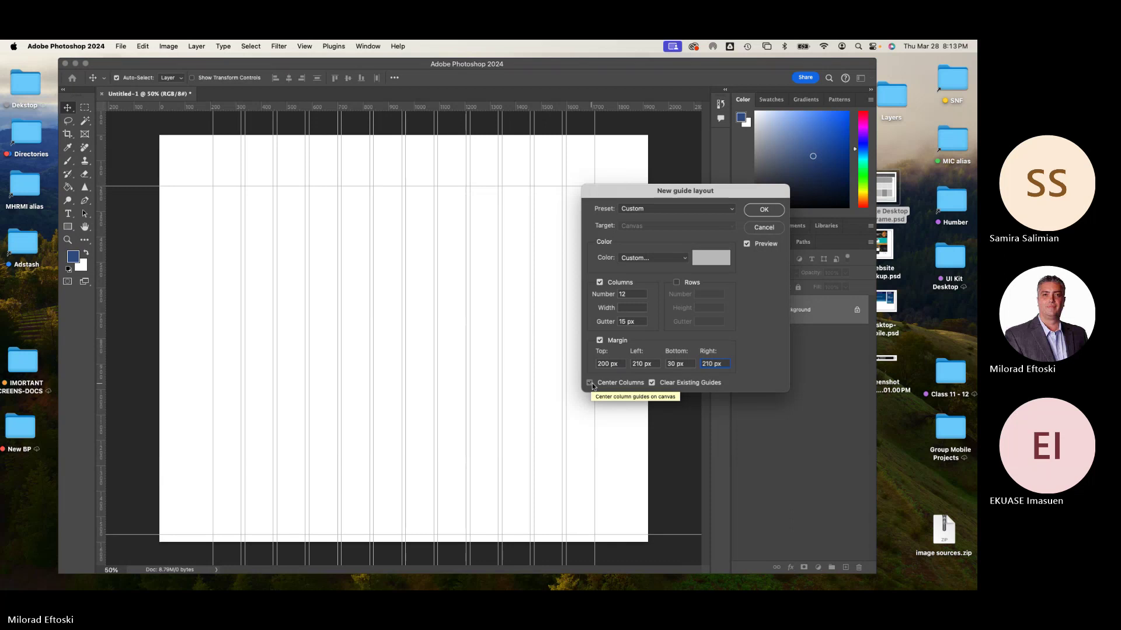
click(590, 383)
drag(630, 194, 659, 195)
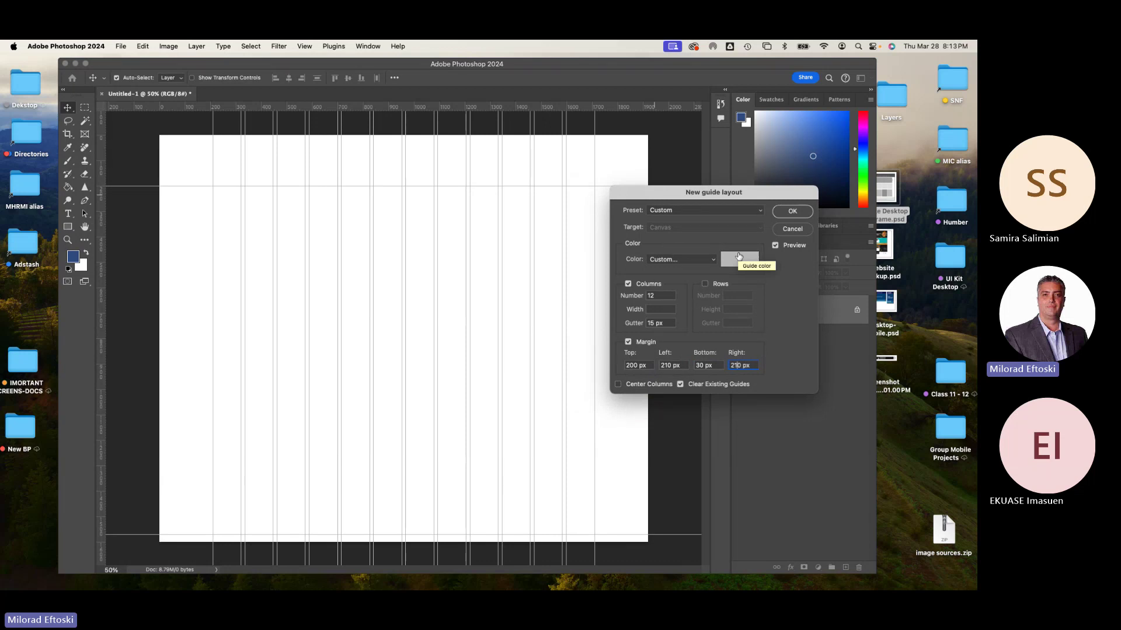
click(789, 211)
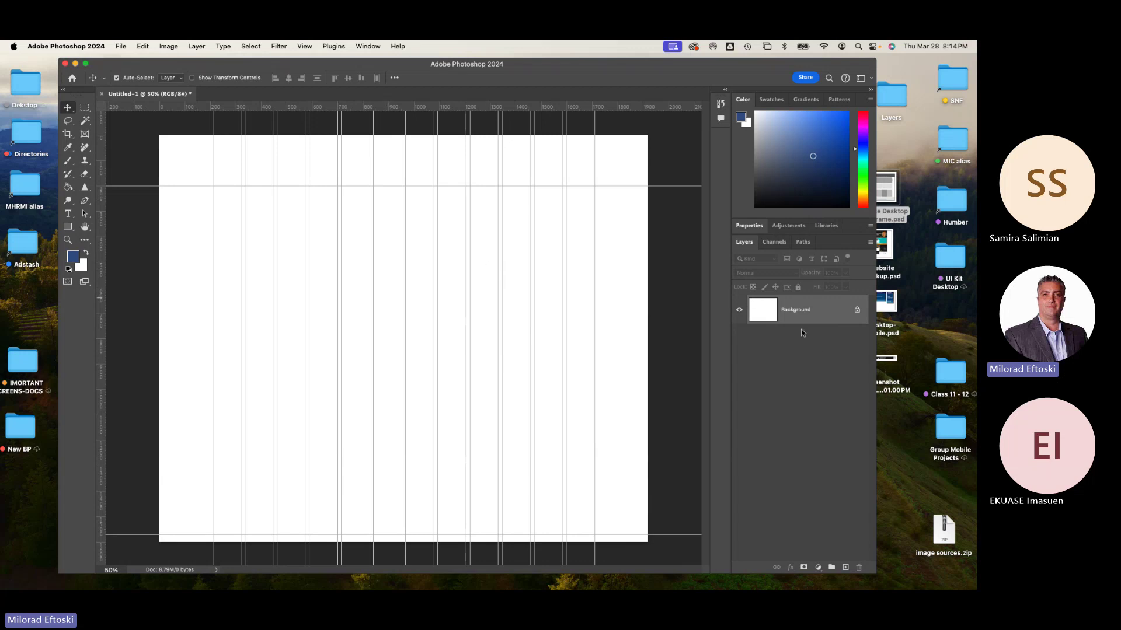
Undo the accidental move of the 1700 px guide and lock the guides
drag(594, 220, 619, 220)
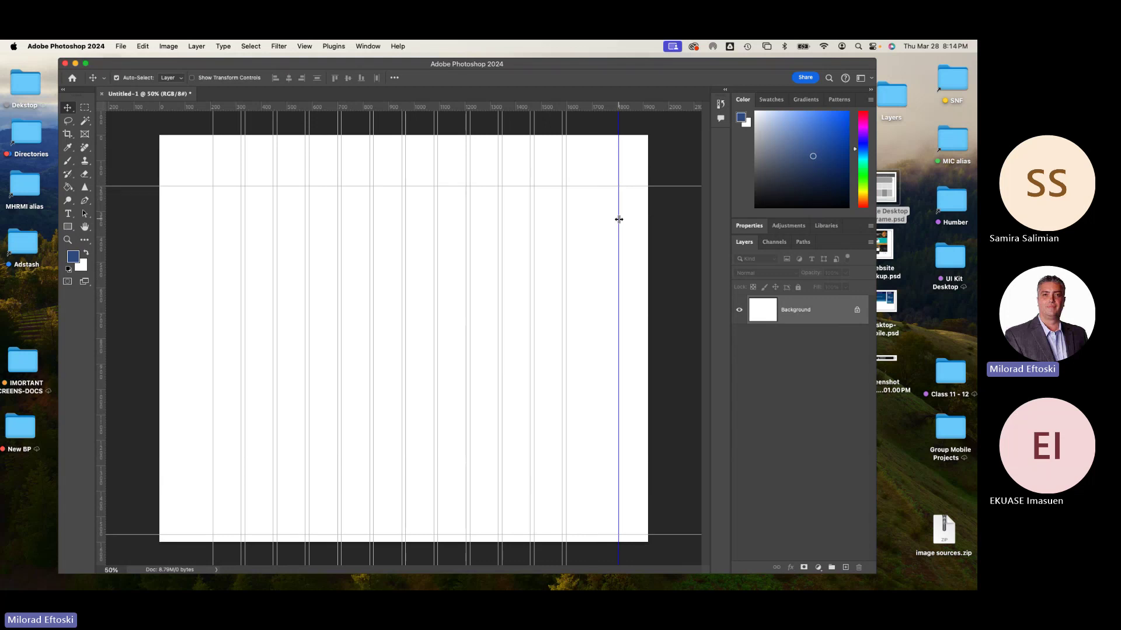
key(super+z)
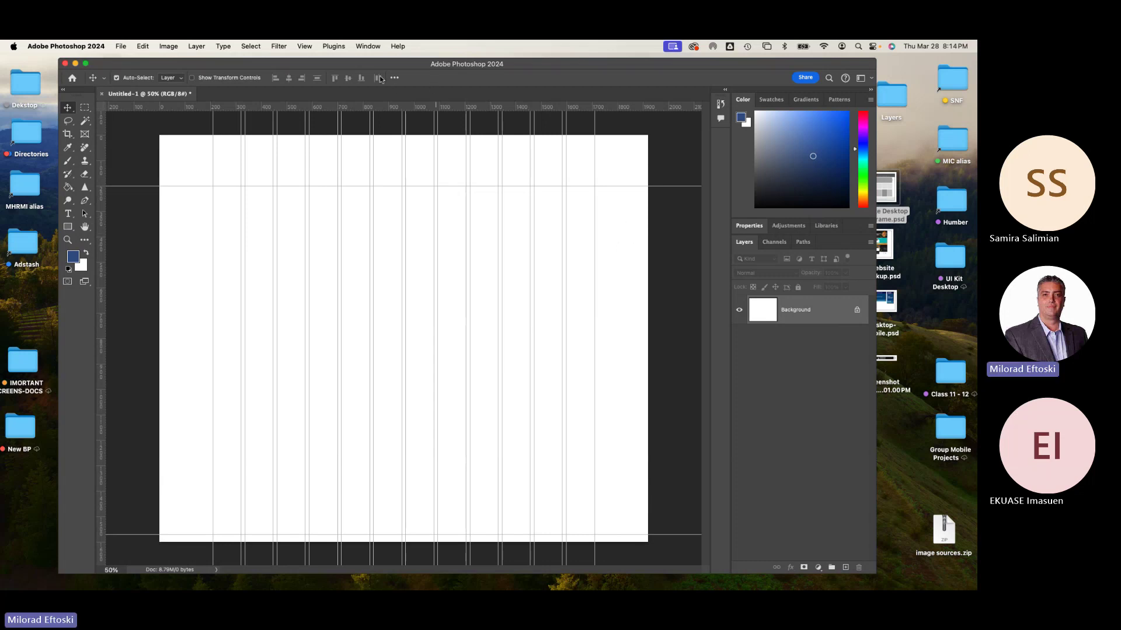
click(305, 47)
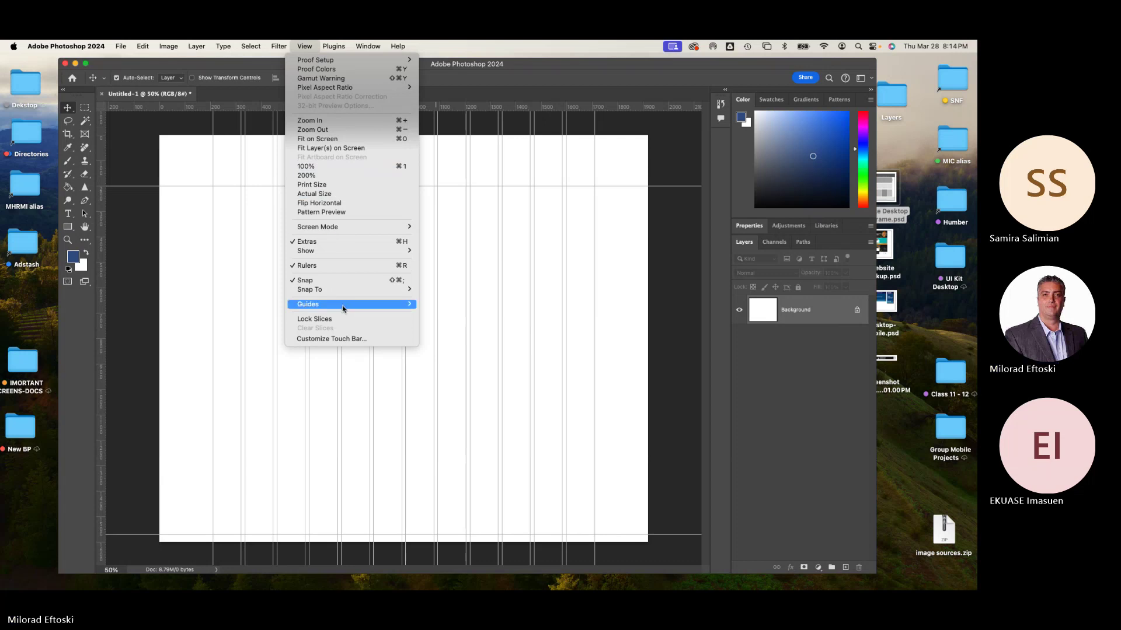
mouse_move(342, 306)
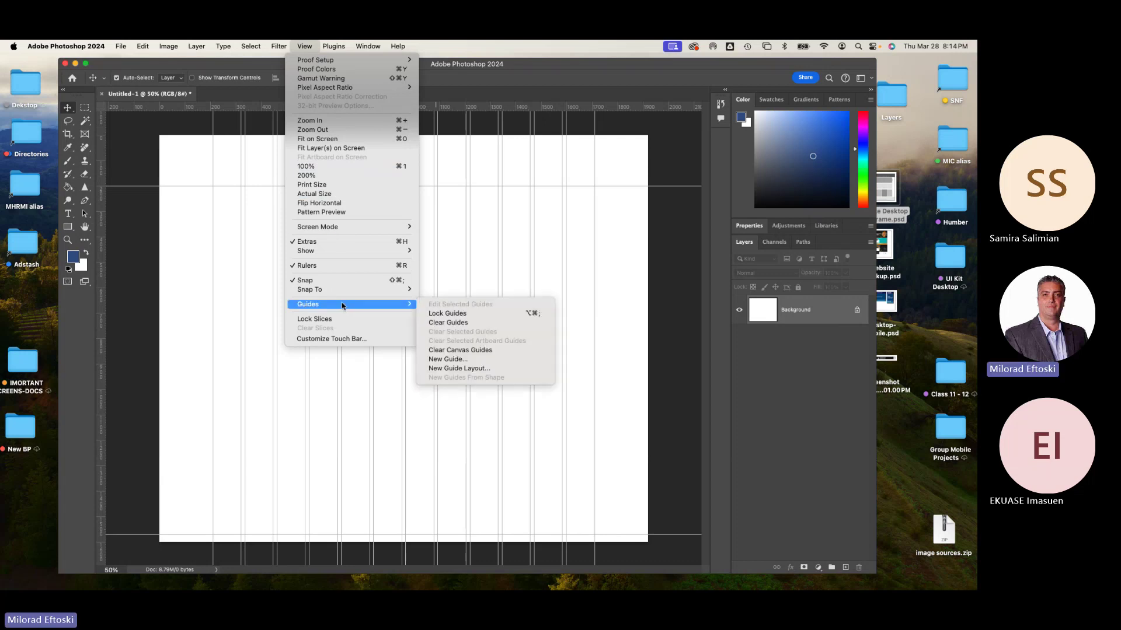
click(468, 313)
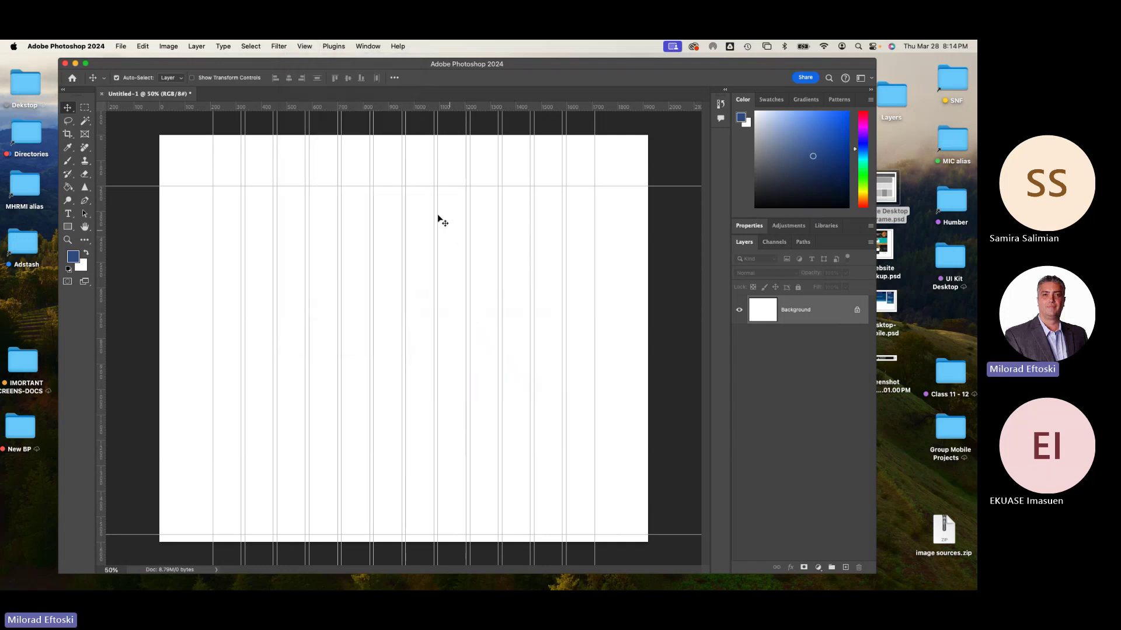
drag(438, 220, 475, 217)
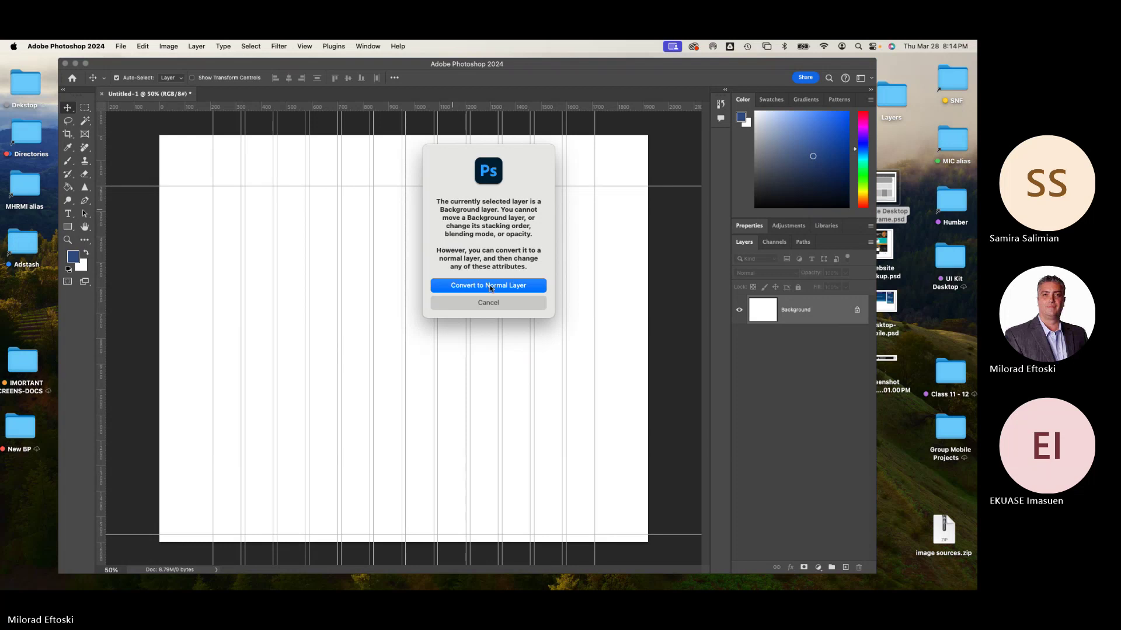
Dismiss the Background layer conversion prompt and close the menus
click(488, 303)
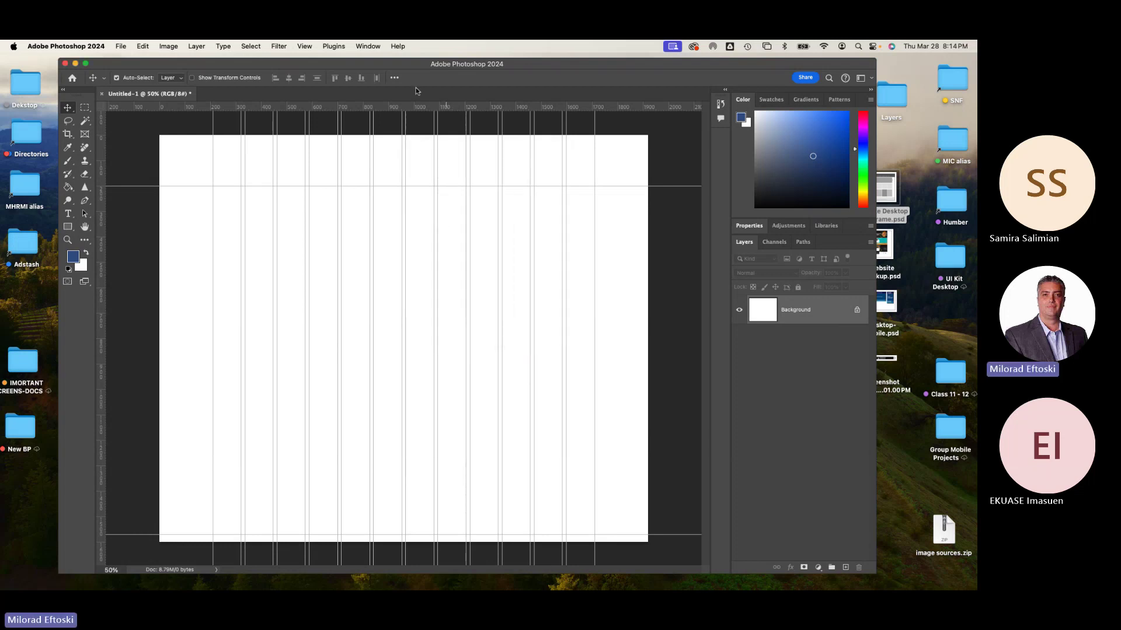
click(315, 46)
mouse_move(307, 46)
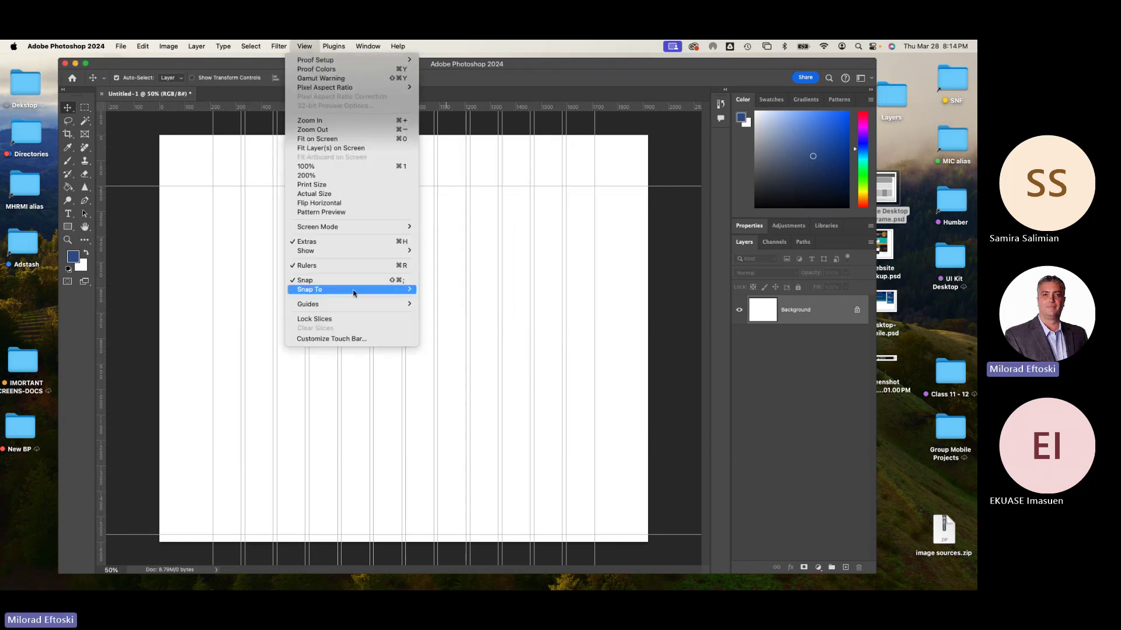
click(562, 236)
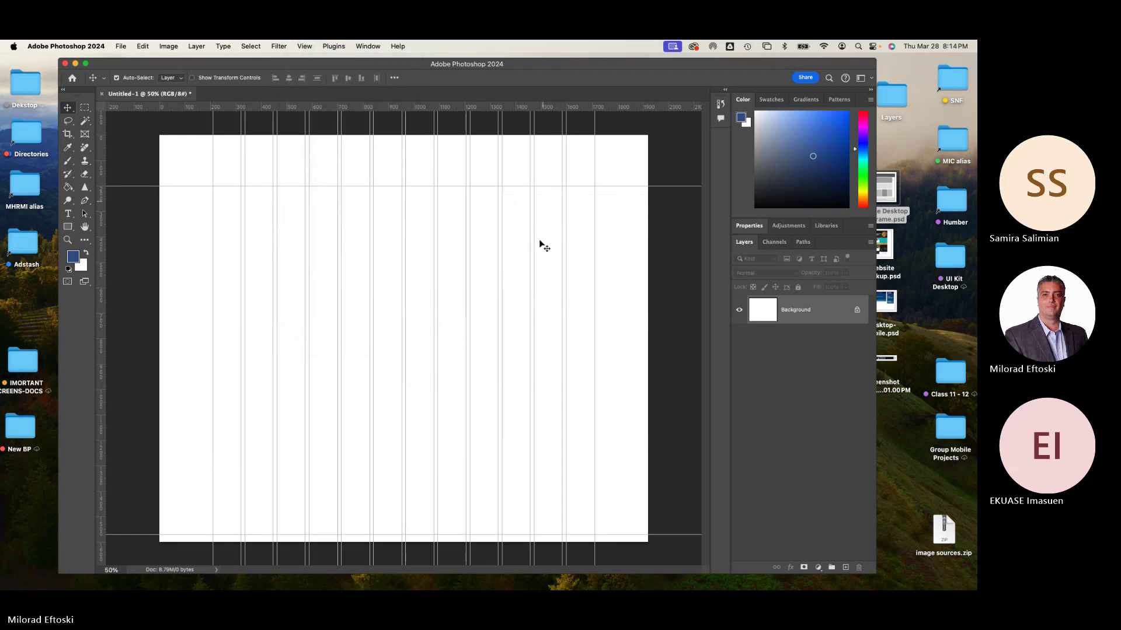
Save the document on the computer as 'Website Wireframe Amazon.psd'
click(123, 47)
click(135, 157)
text(Web)
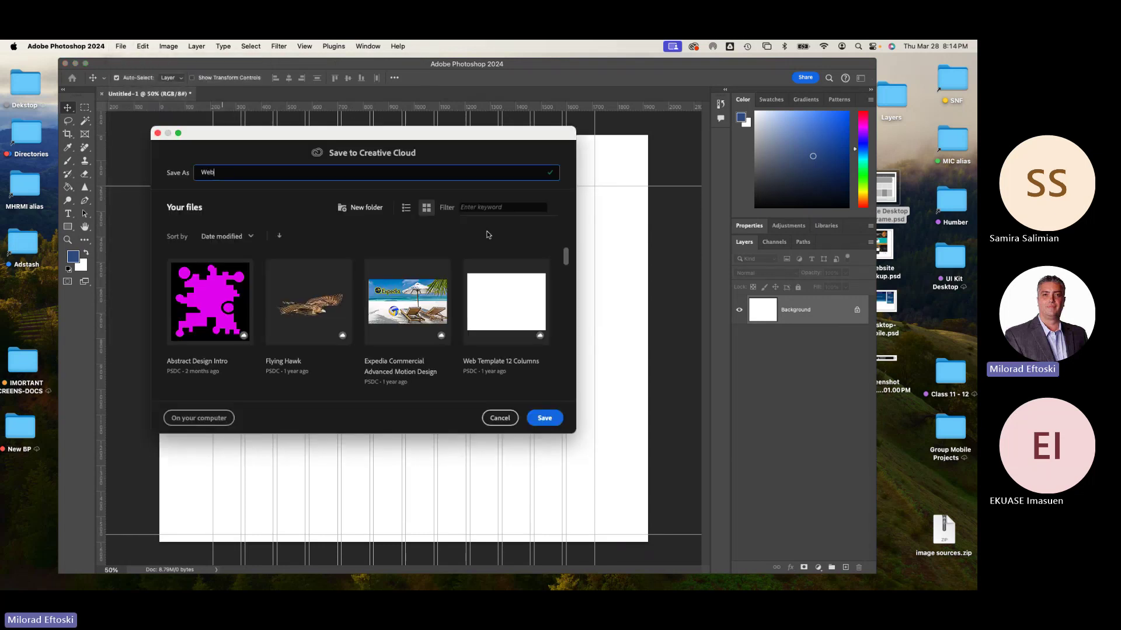
text(site Wire)
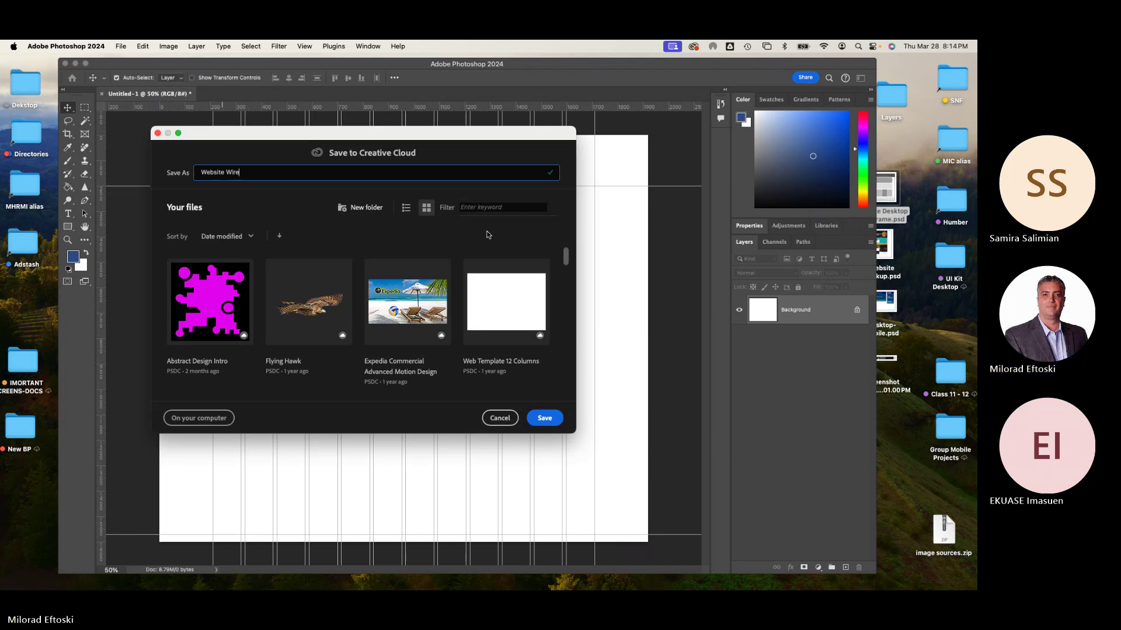
text(frame)
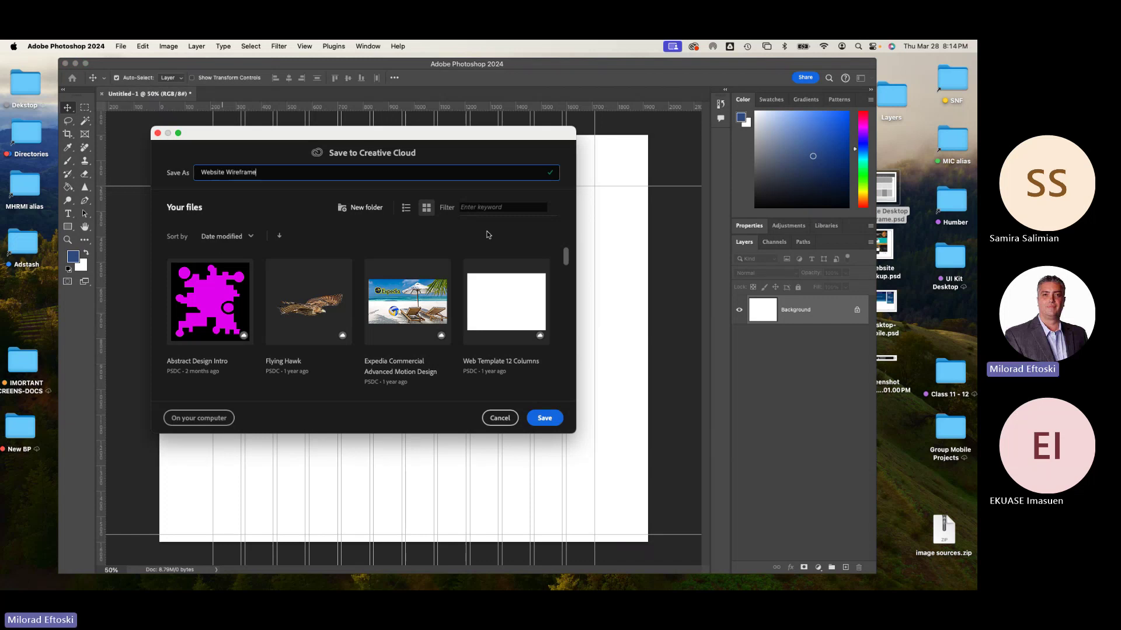
text( Amazone)
key(BackSpace)
click(210, 420)
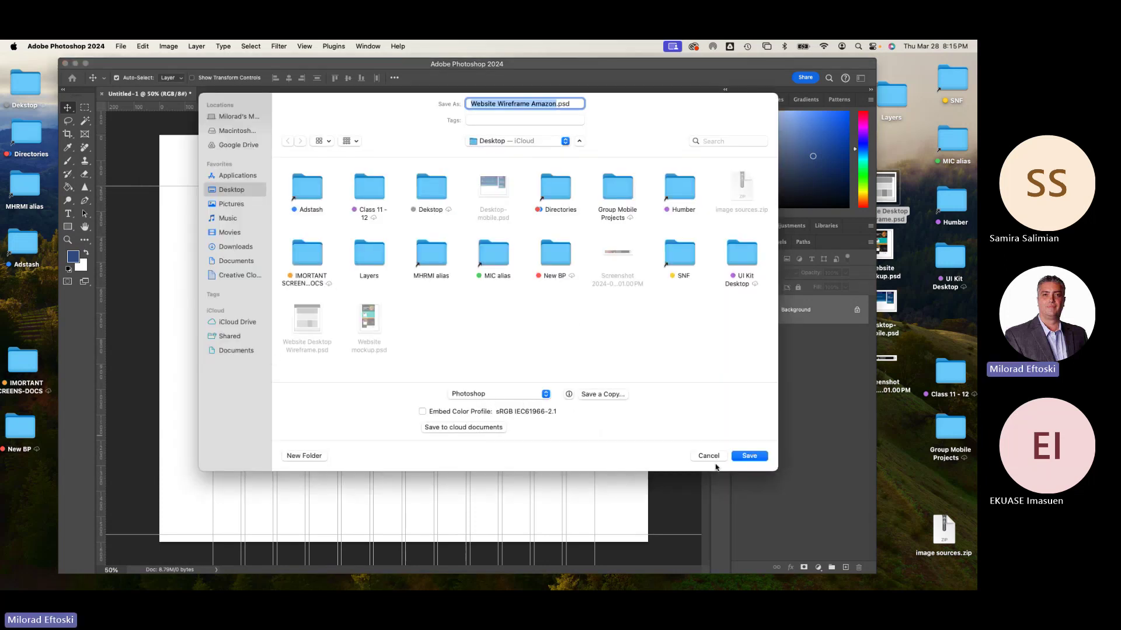
click(747, 457)
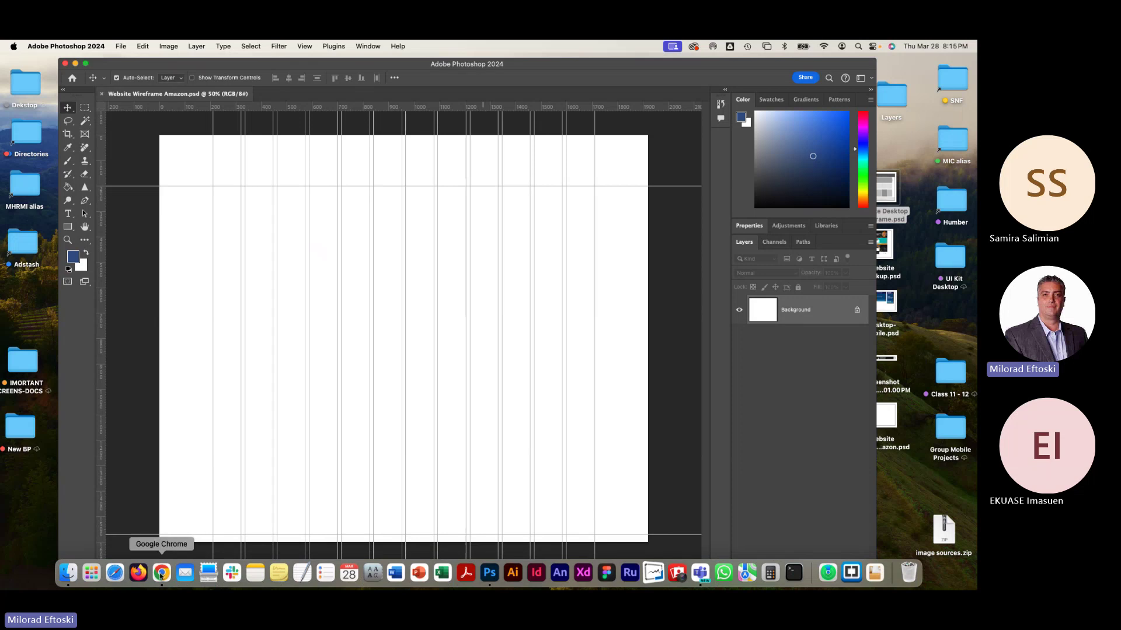
In Chrome, open Amazon.ca in a new tab from the address-bar suggestion
click(162, 574)
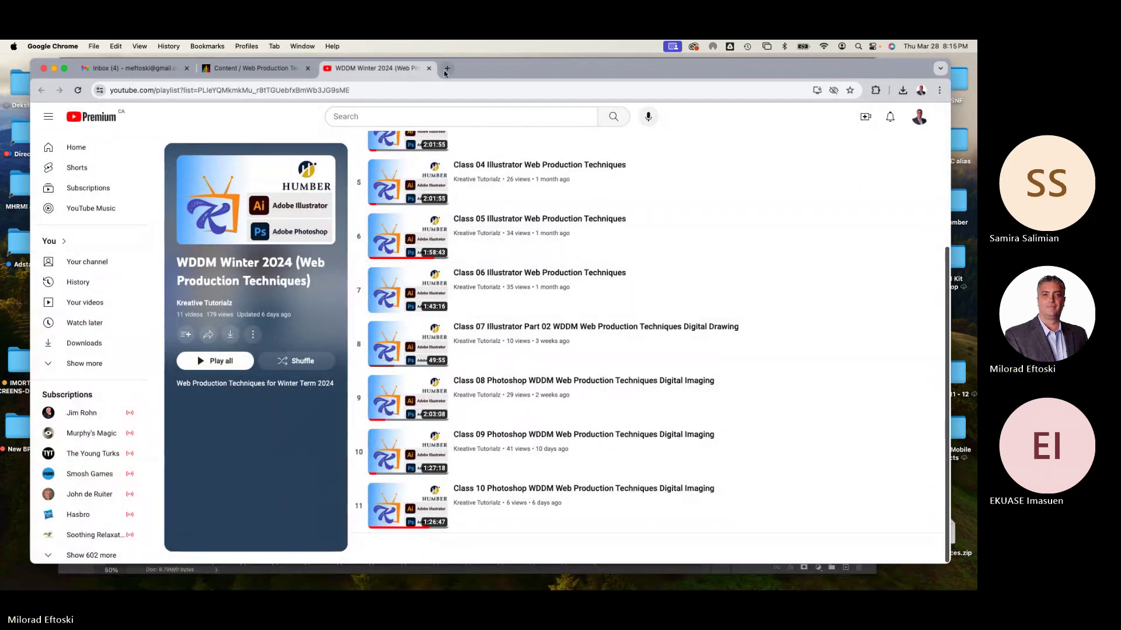
click(447, 67)
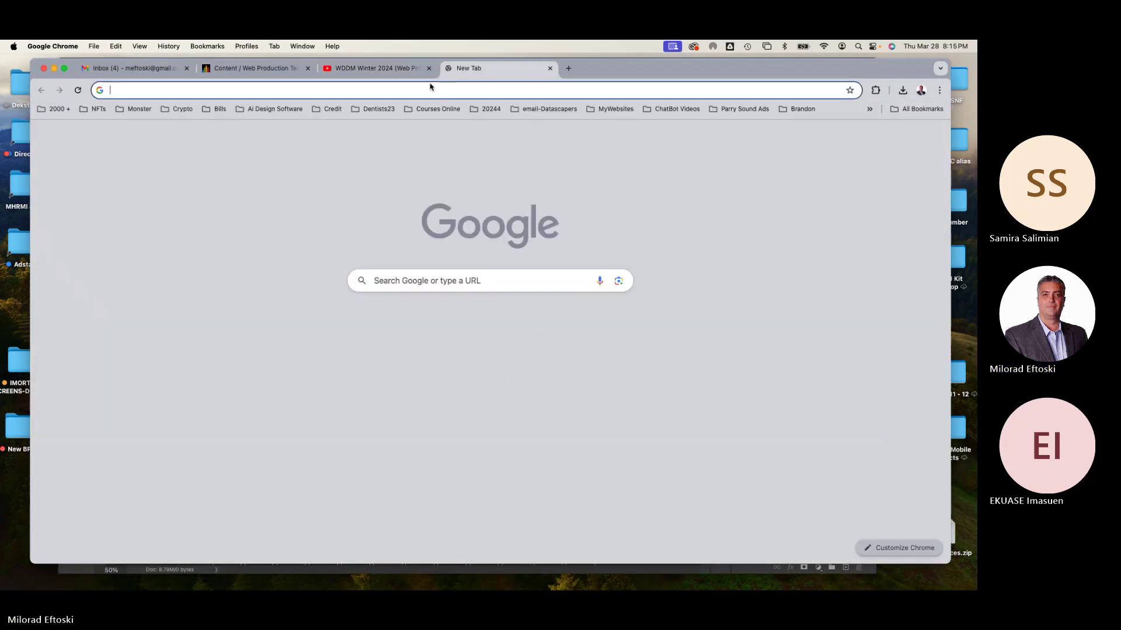
text(amazon)
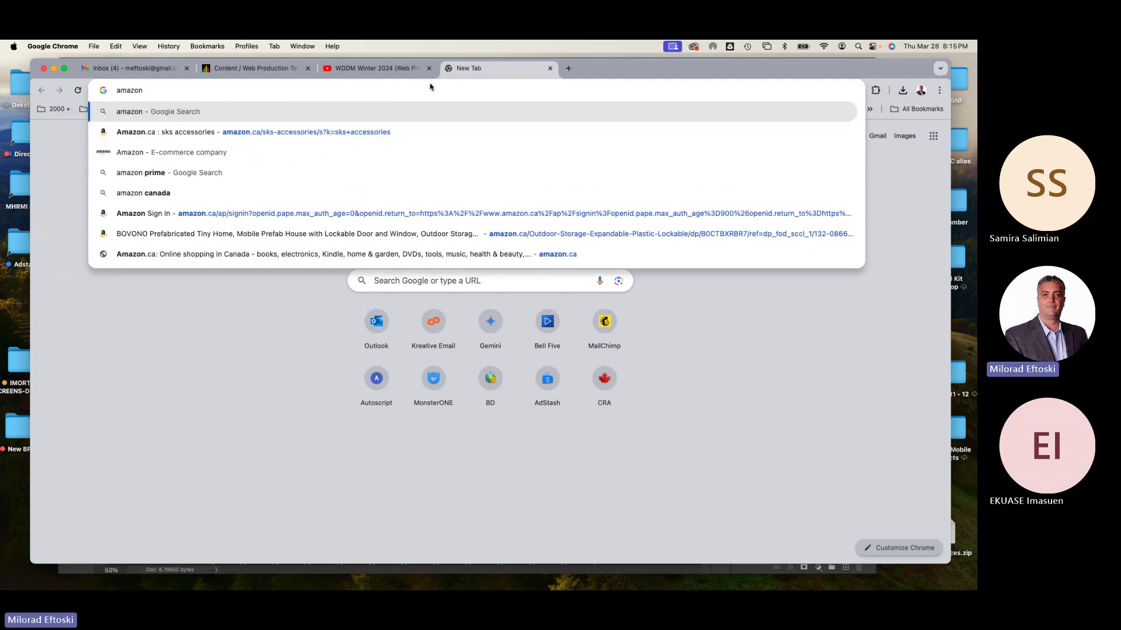
key(Down)
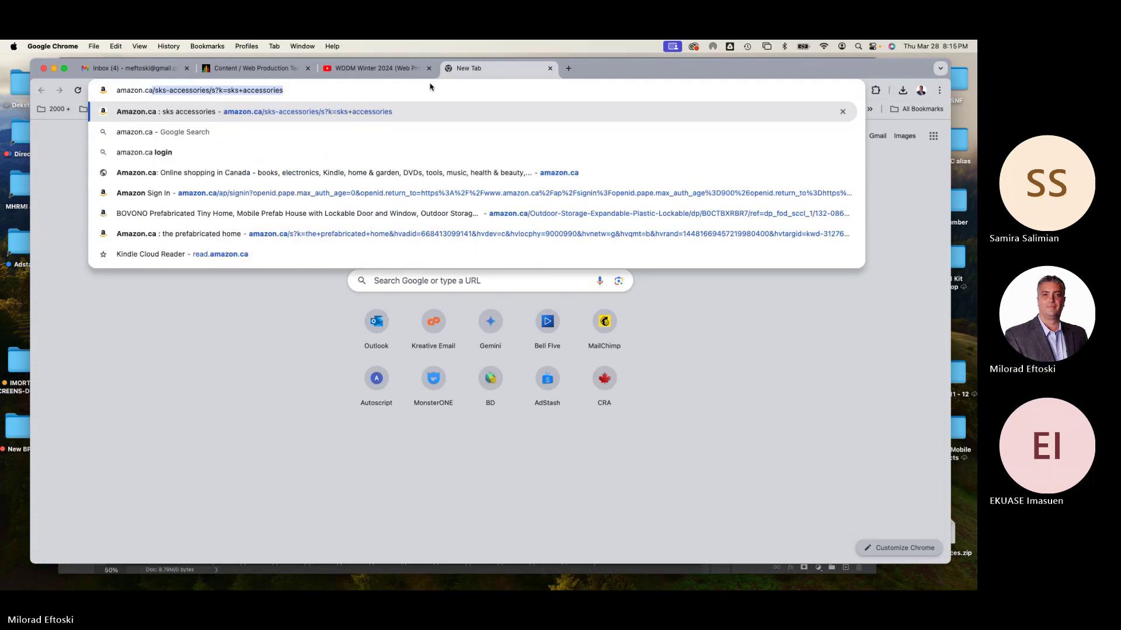
key(Return)
Trim the URL to amazon.ca to load the home page, then return to Photoshop
drag(285, 91, 147, 91)
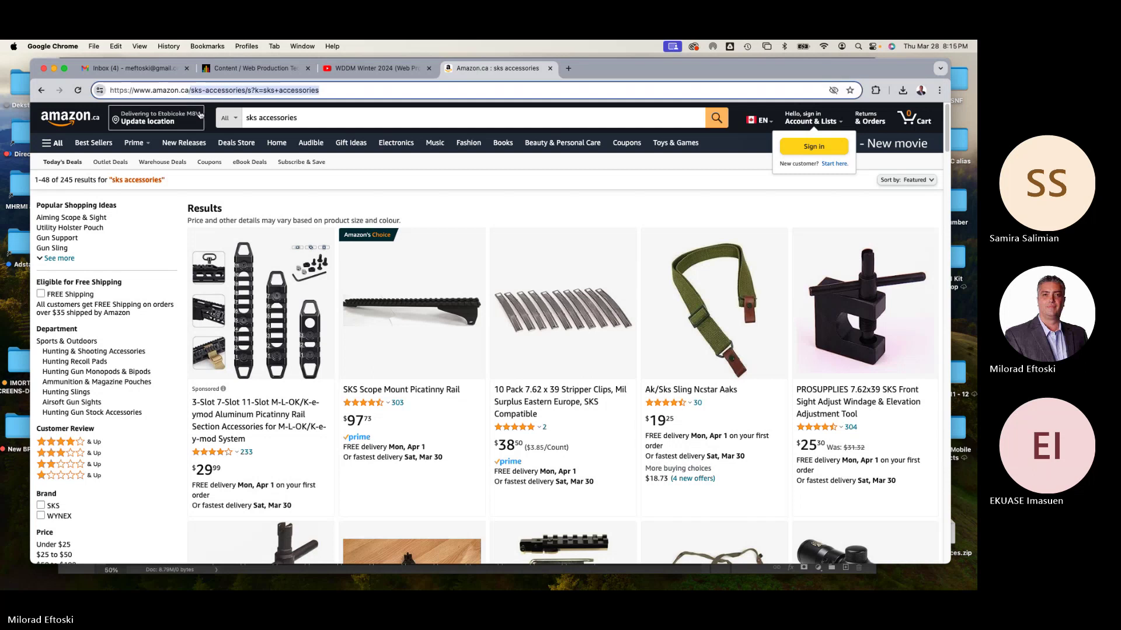
key(BackSpace)
key(Return)
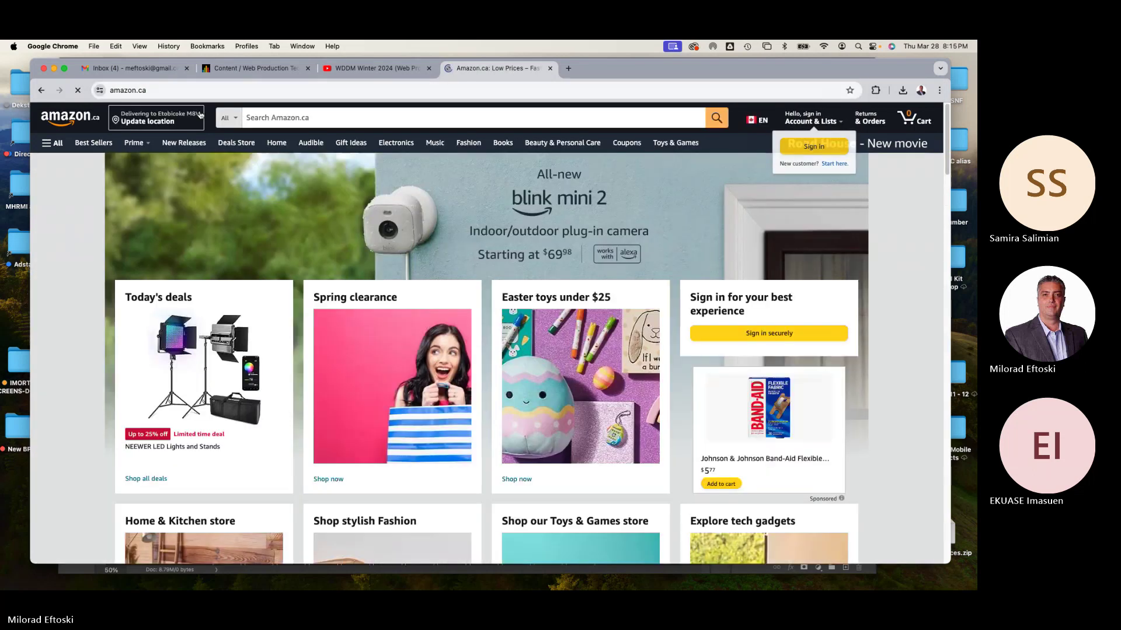
mouse_move(811, 120)
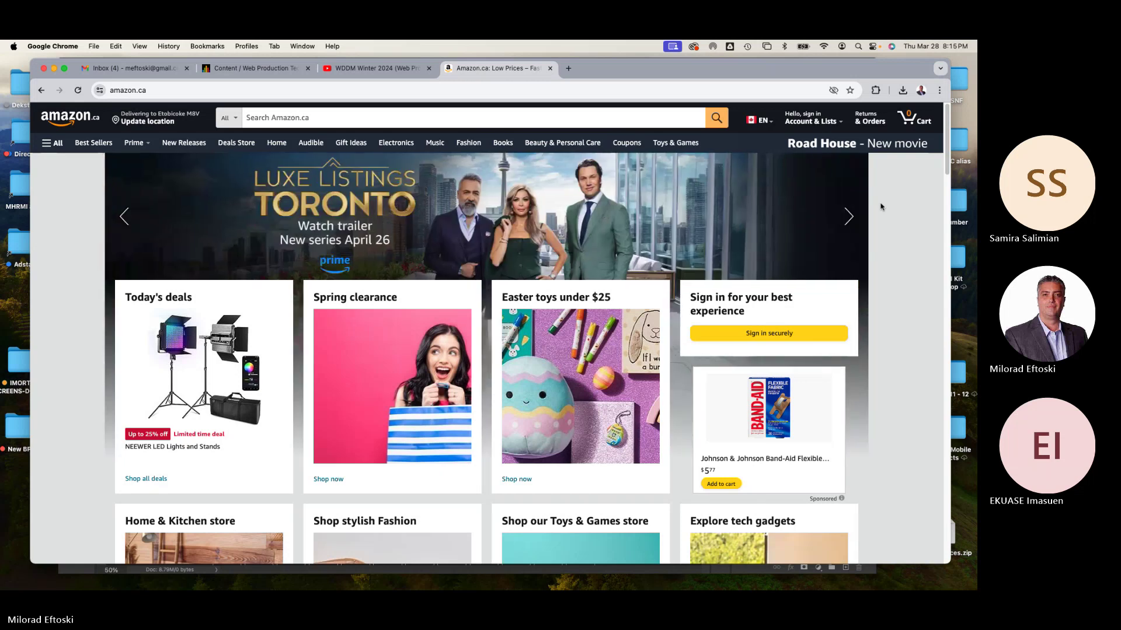
key(super+Tab)
key(super+Tab)
key(super+Tab)
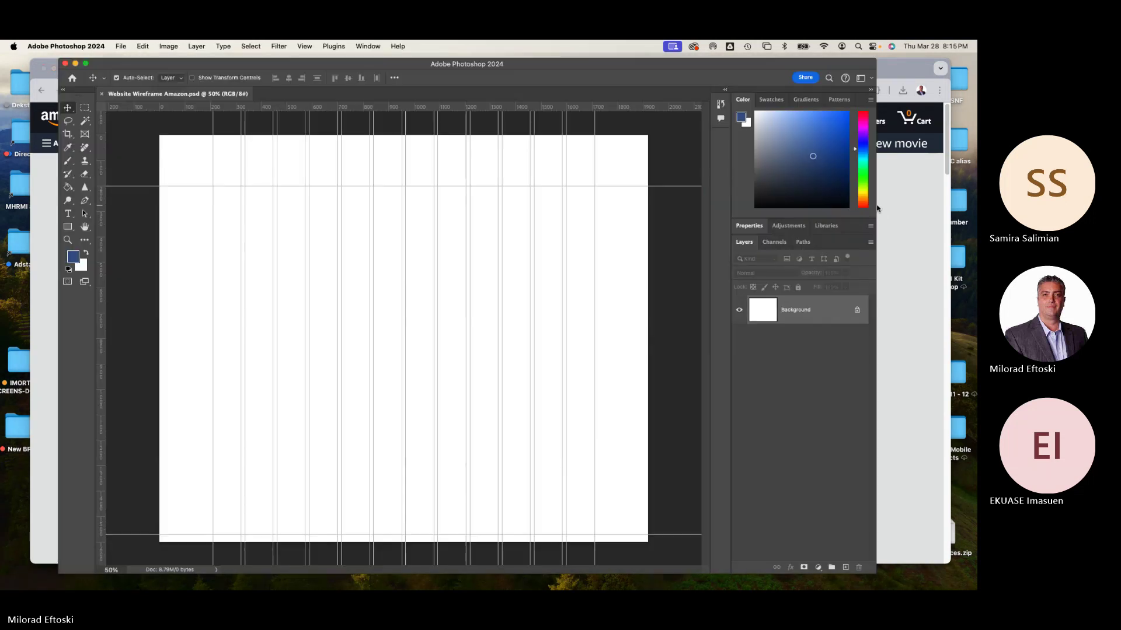
Draw a full-width header rectangle across the canvas top with the Rectangle Tool
key(super+Tab)
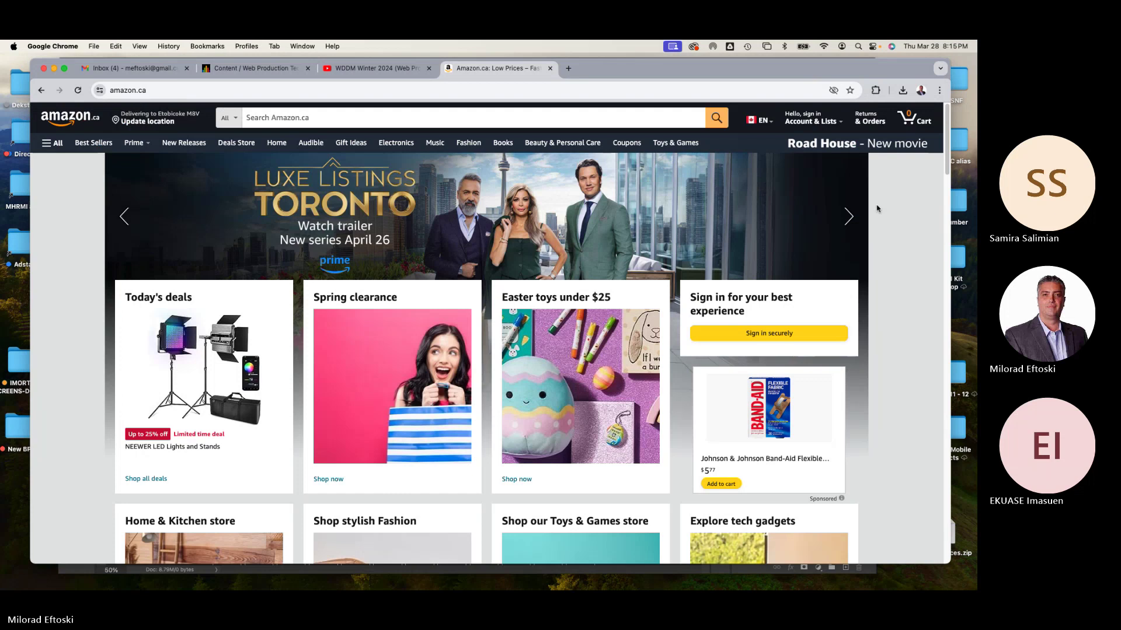
key(super+Tab)
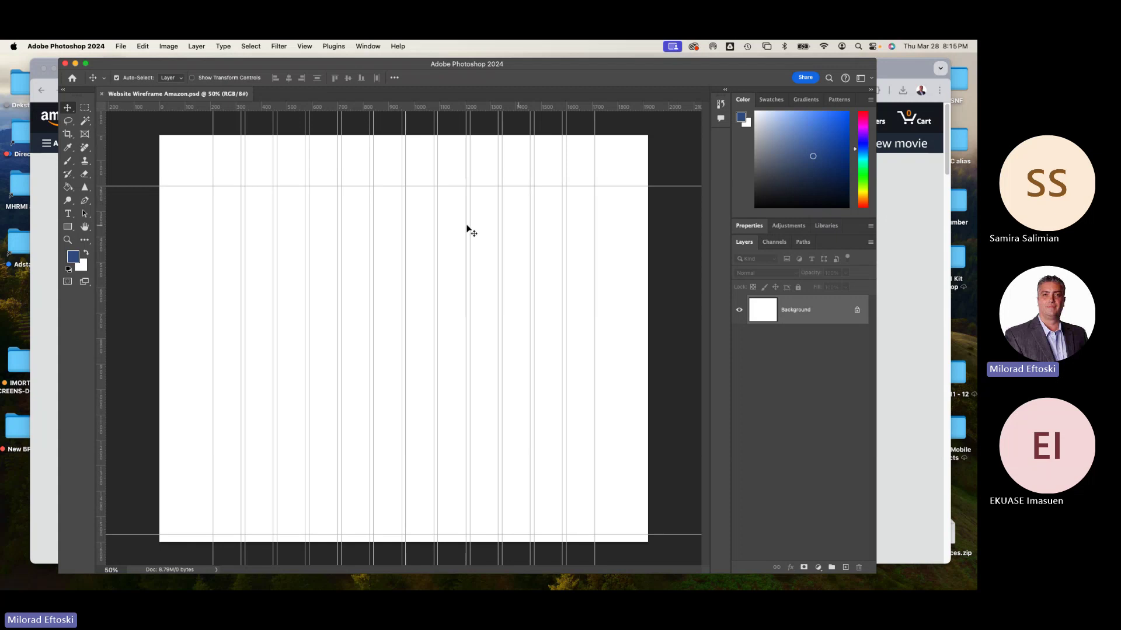
click(71, 228)
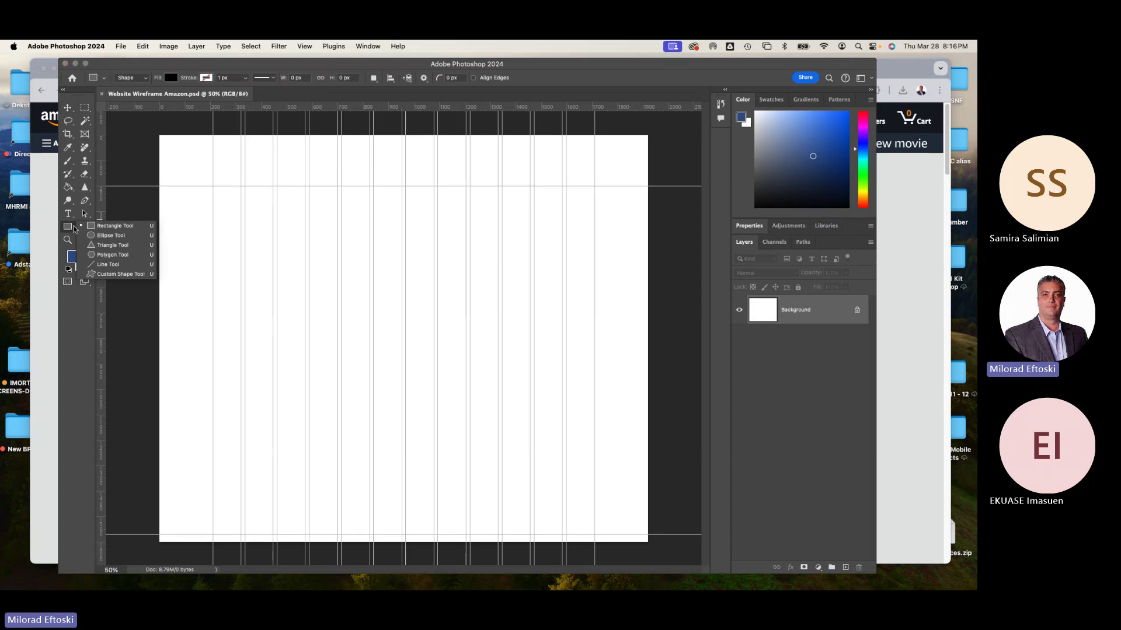
click(119, 229)
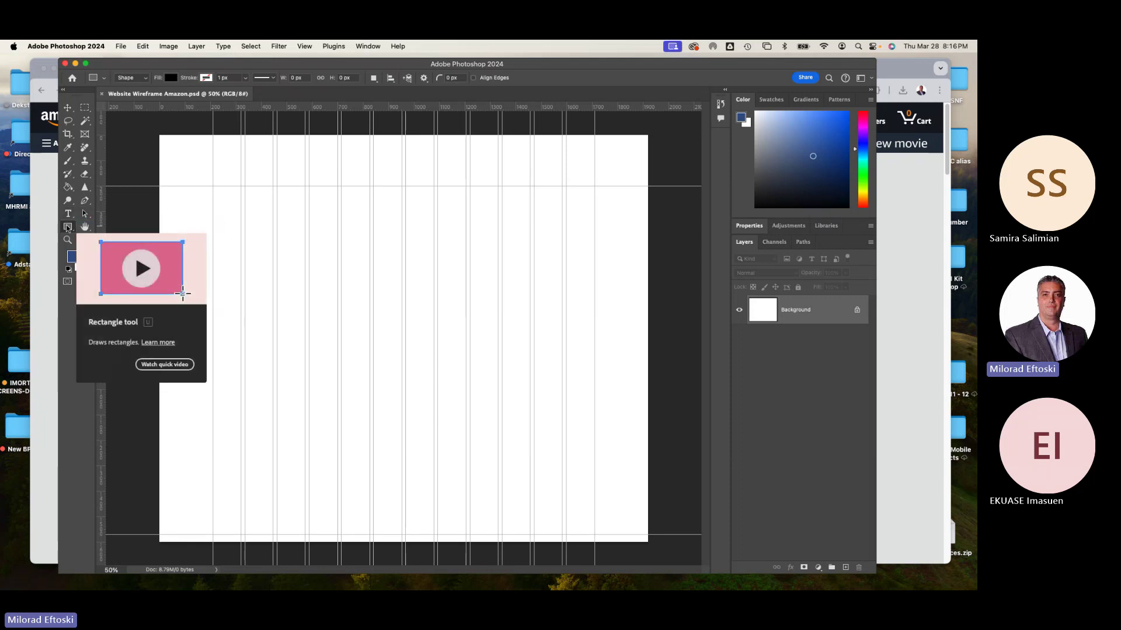
right_click(67, 227)
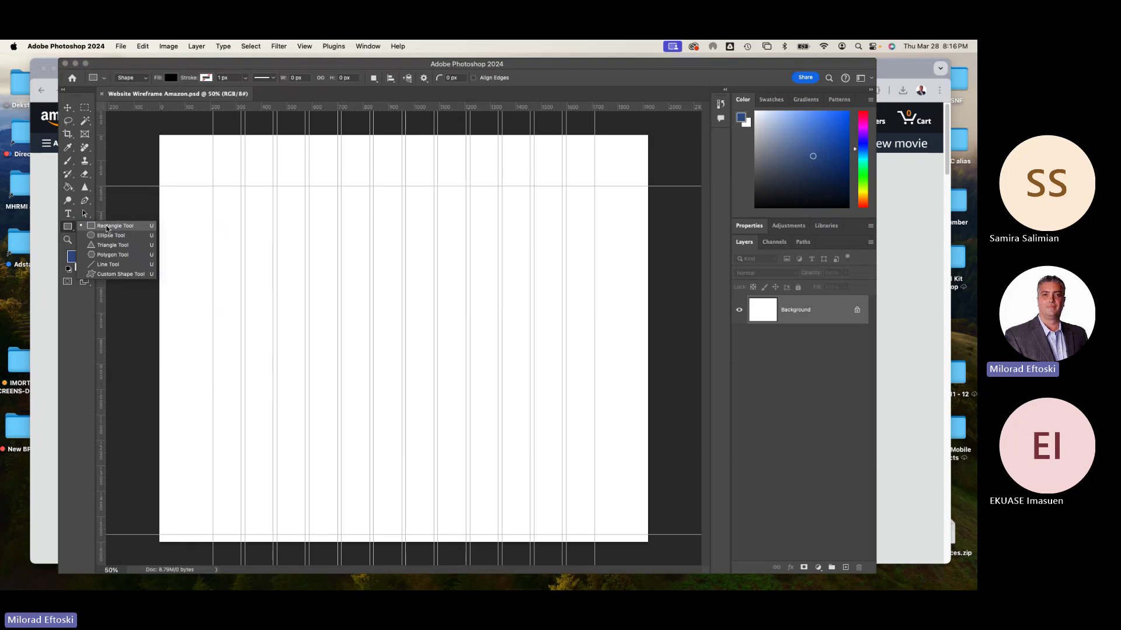
click(107, 230)
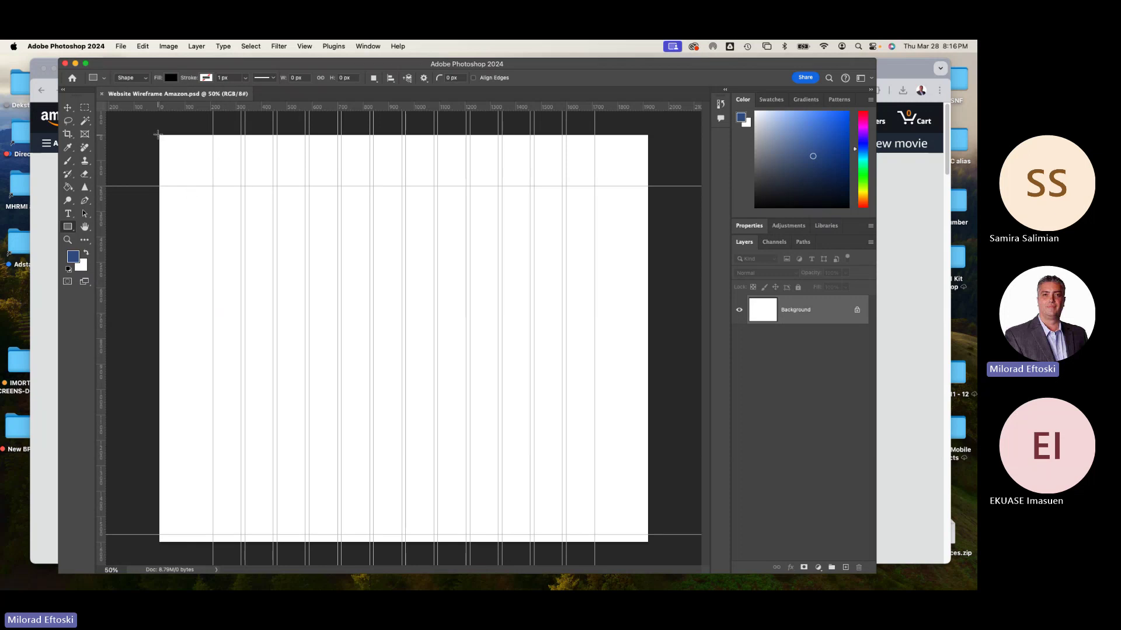
drag(159, 135, 648, 186)
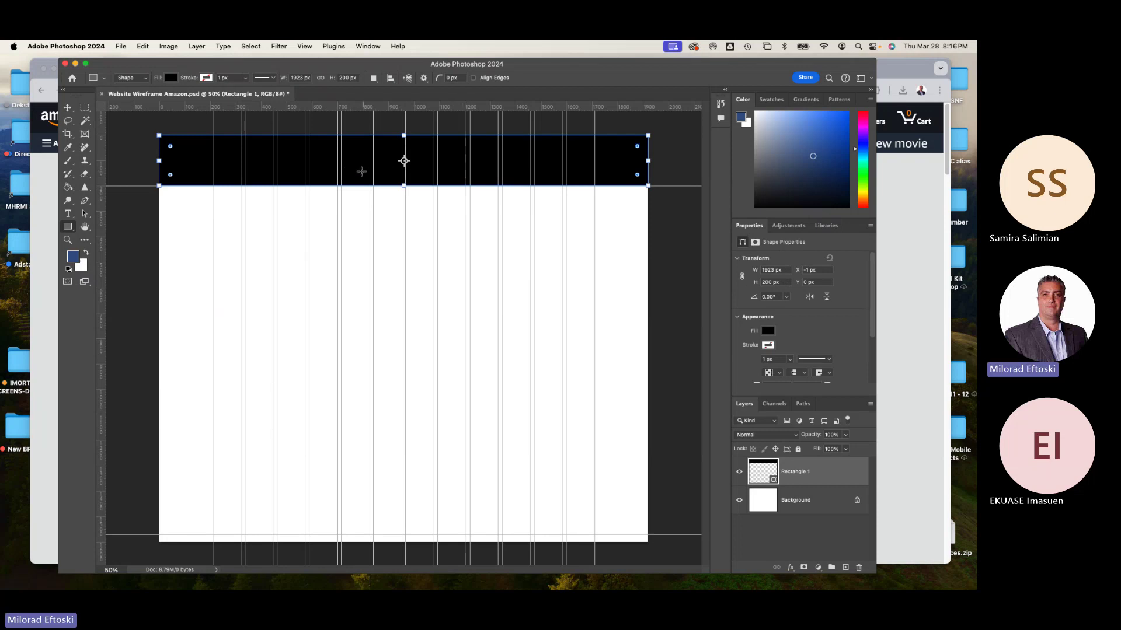
Fill the header rectangle with a medium grey from the Grayscale swatches
click(171, 78)
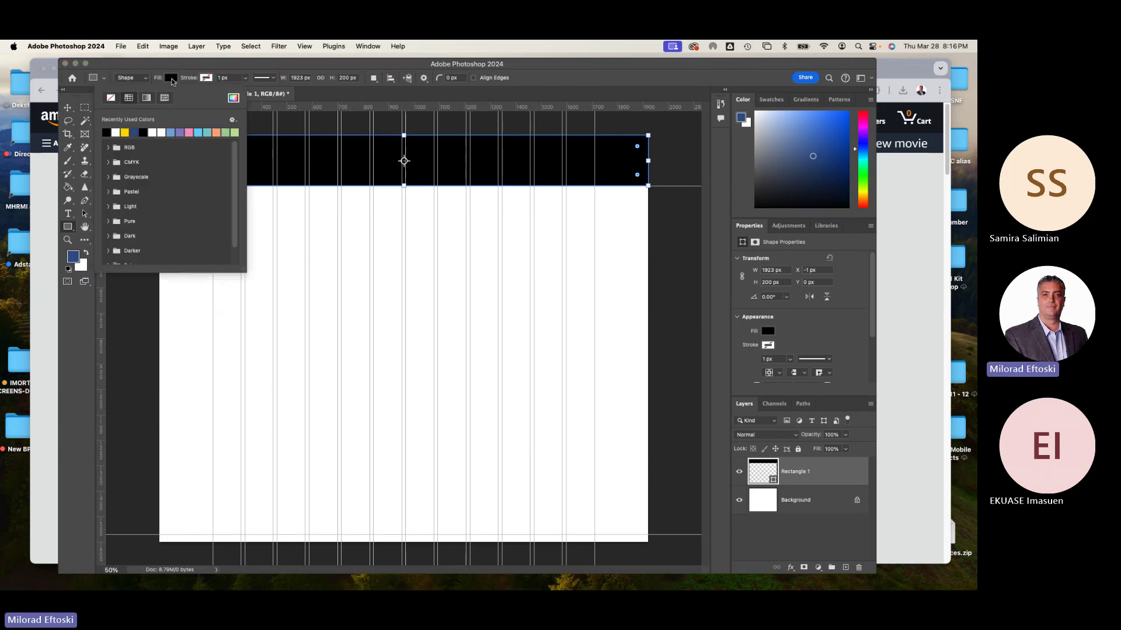
click(207, 132)
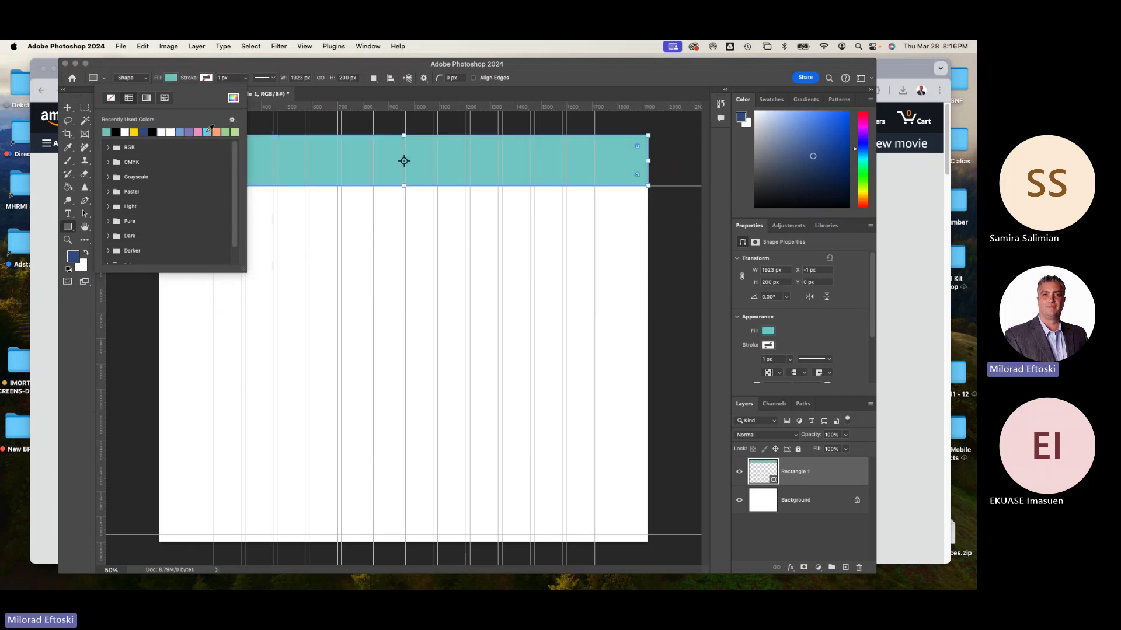
click(235, 132)
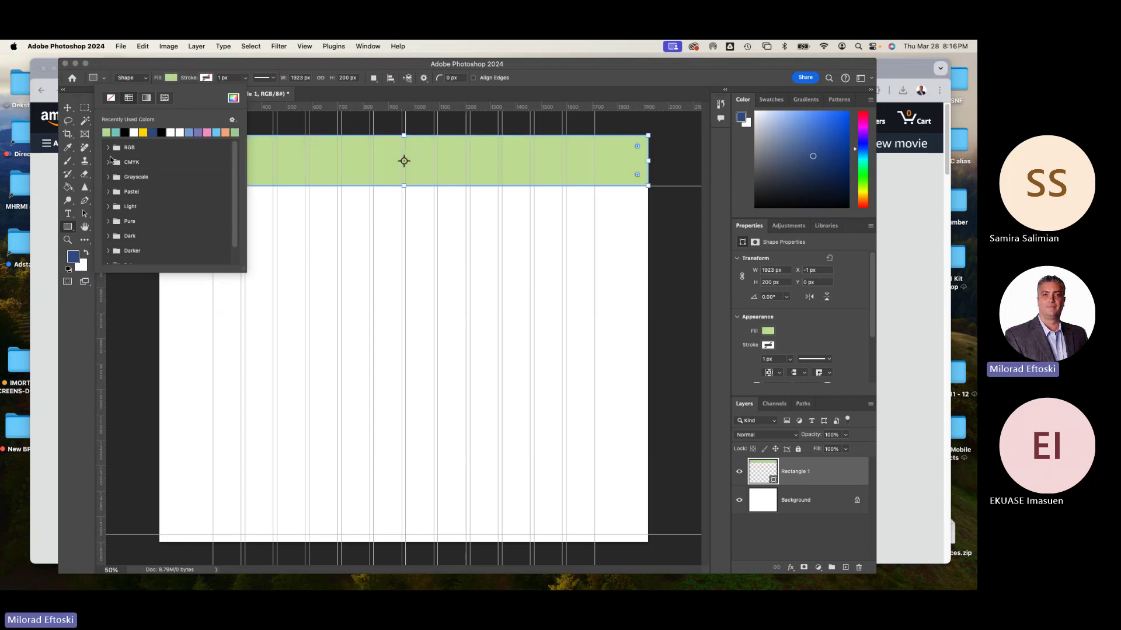
click(109, 177)
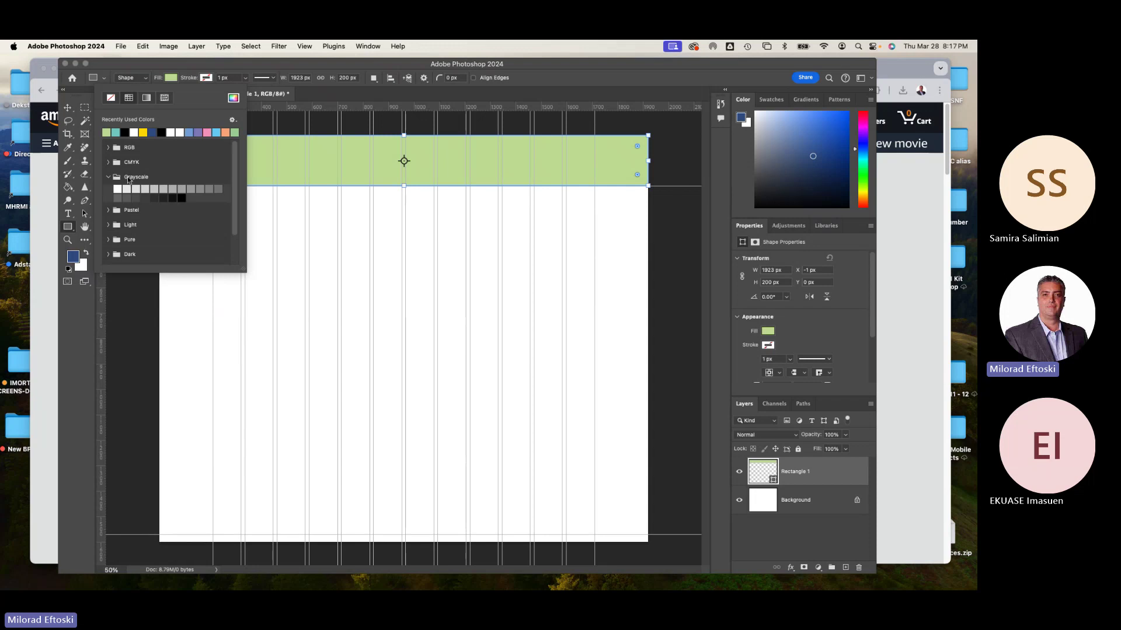
click(200, 189)
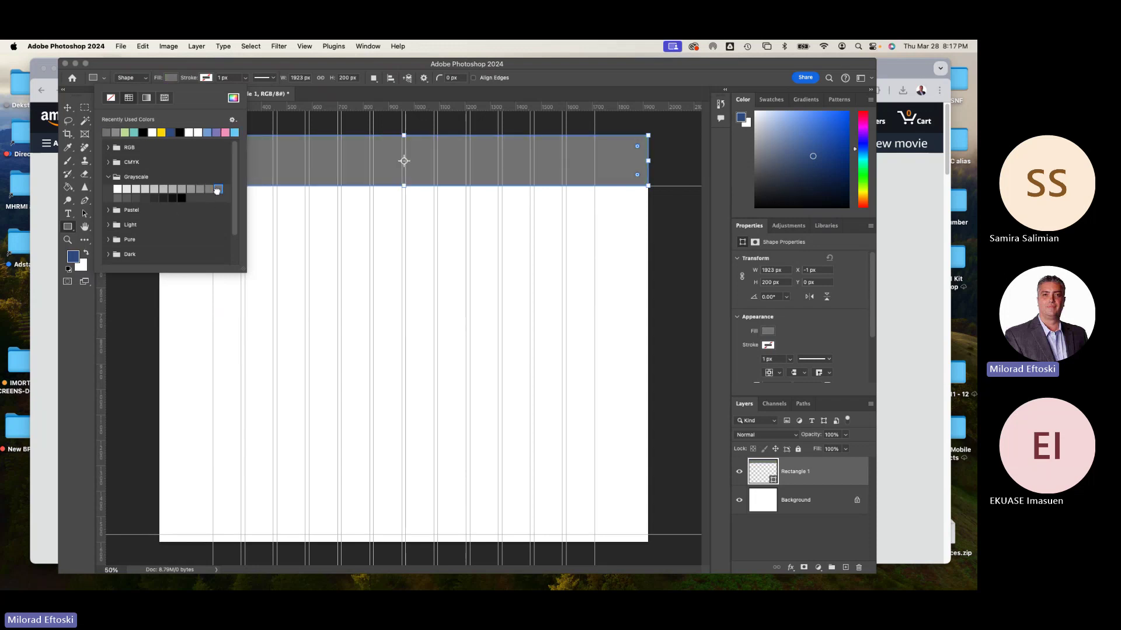
click(218, 188)
click(210, 189)
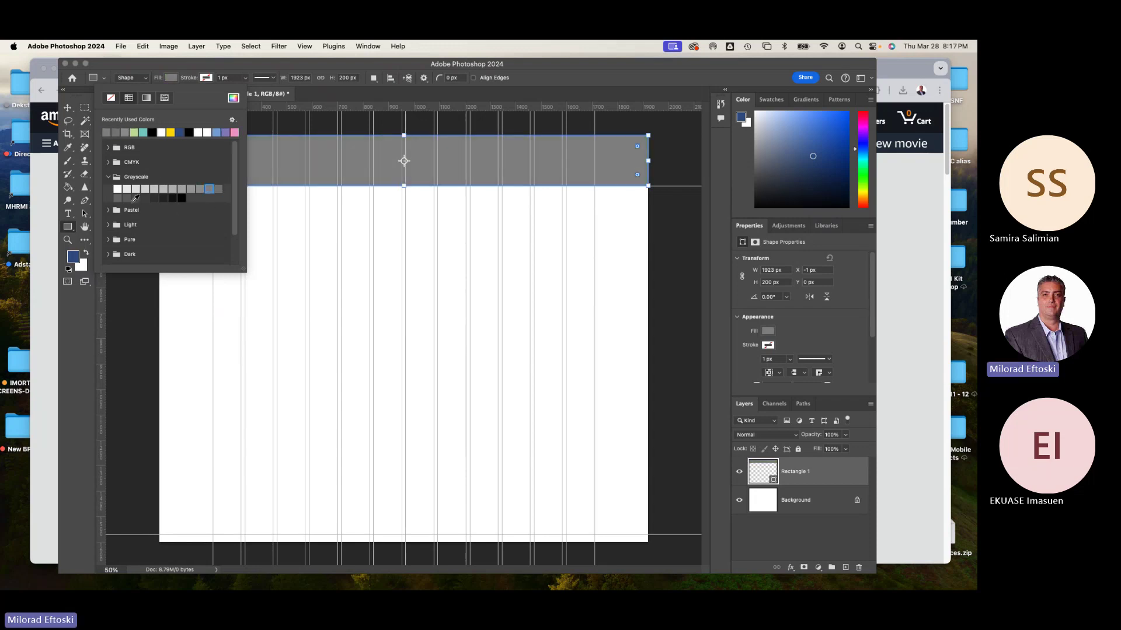
click(135, 198)
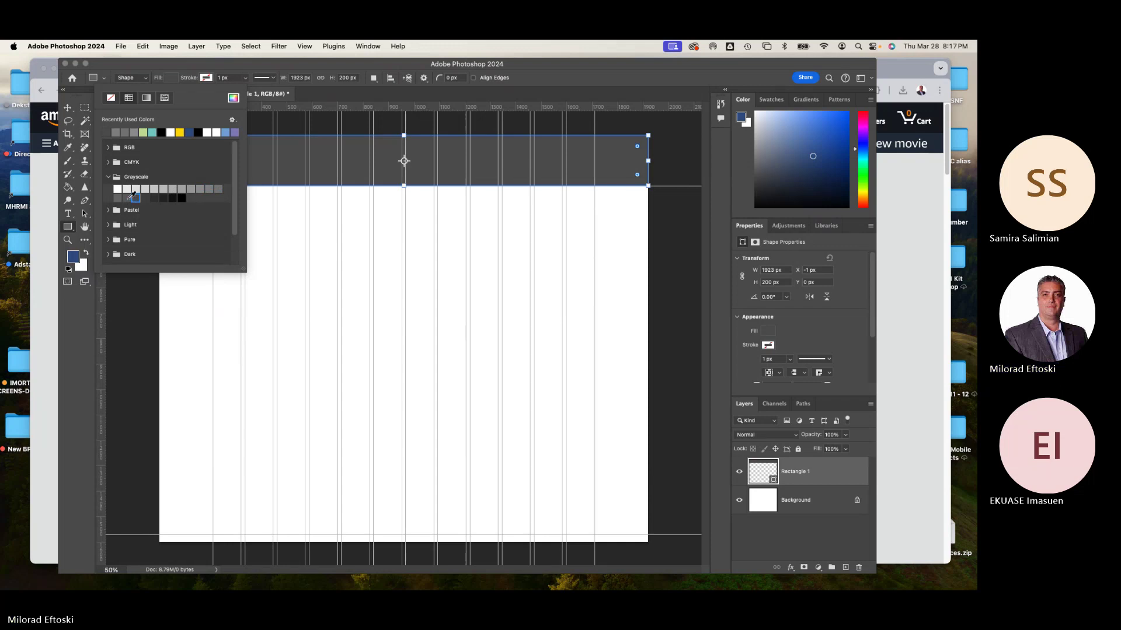
click(126, 198)
click(118, 198)
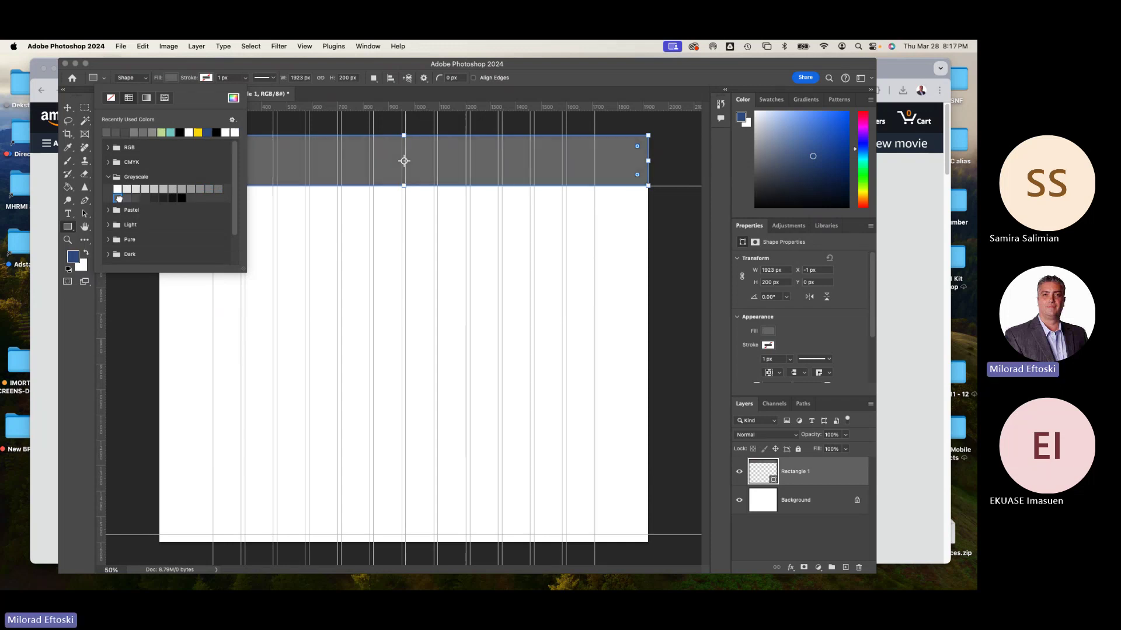
click(317, 95)
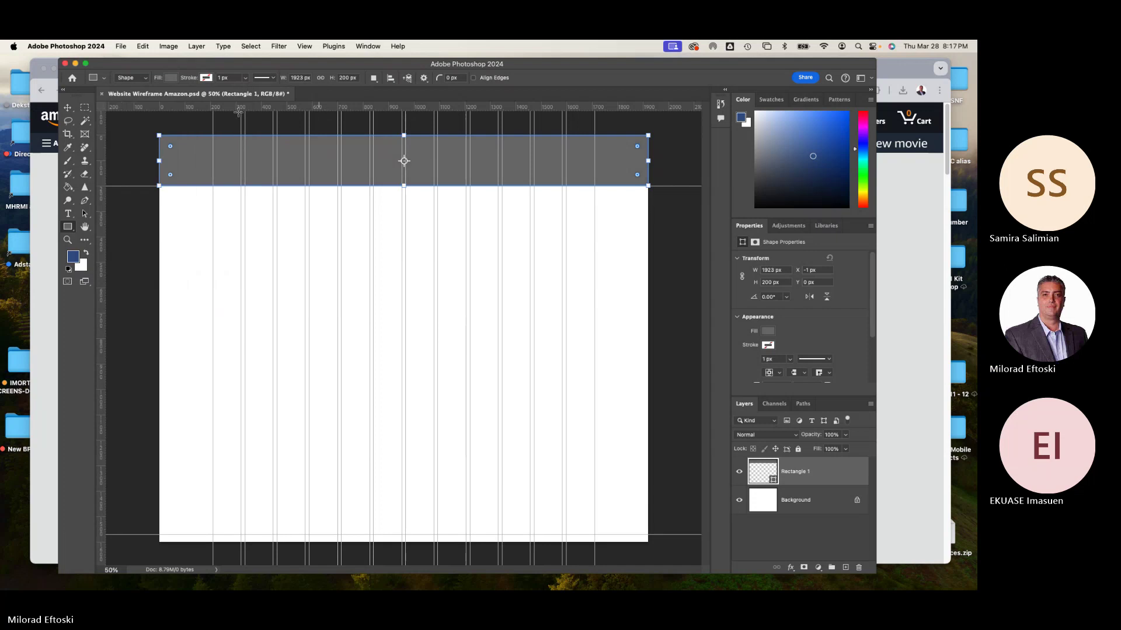
Compare the grey header with the Amazon page, then return to rectangle drawing
click(69, 109)
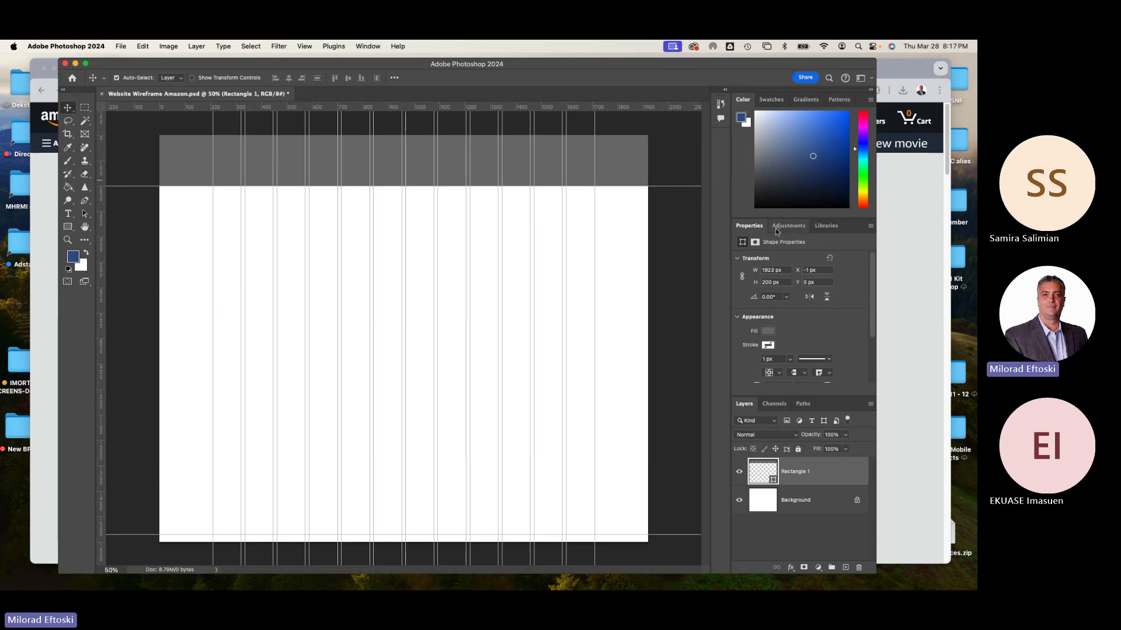
click(911, 265)
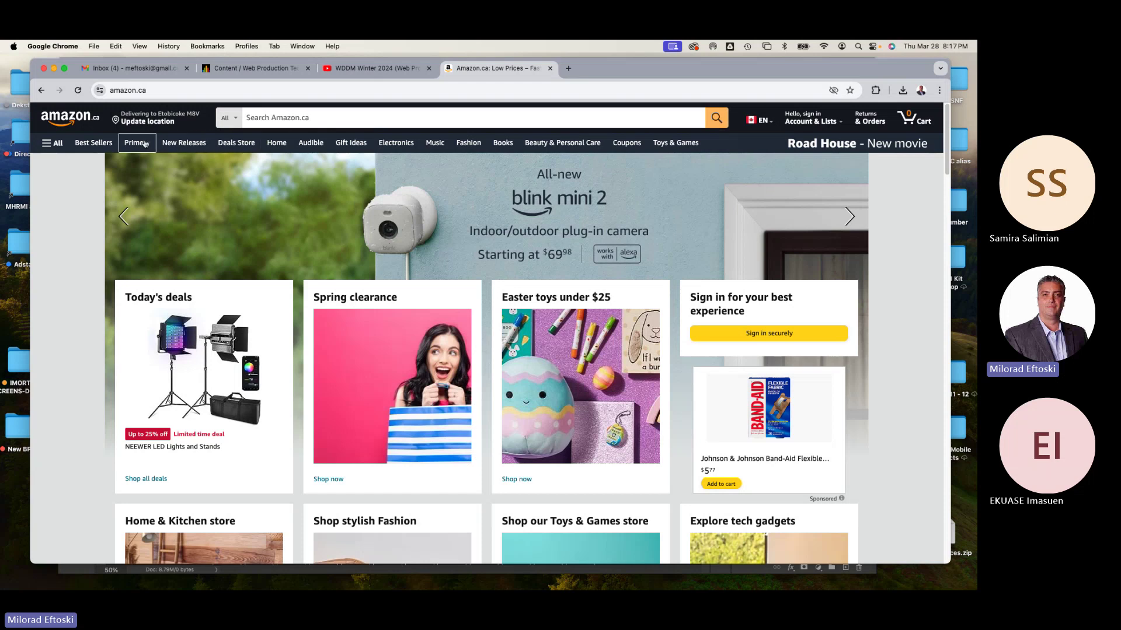
key(super+Tab)
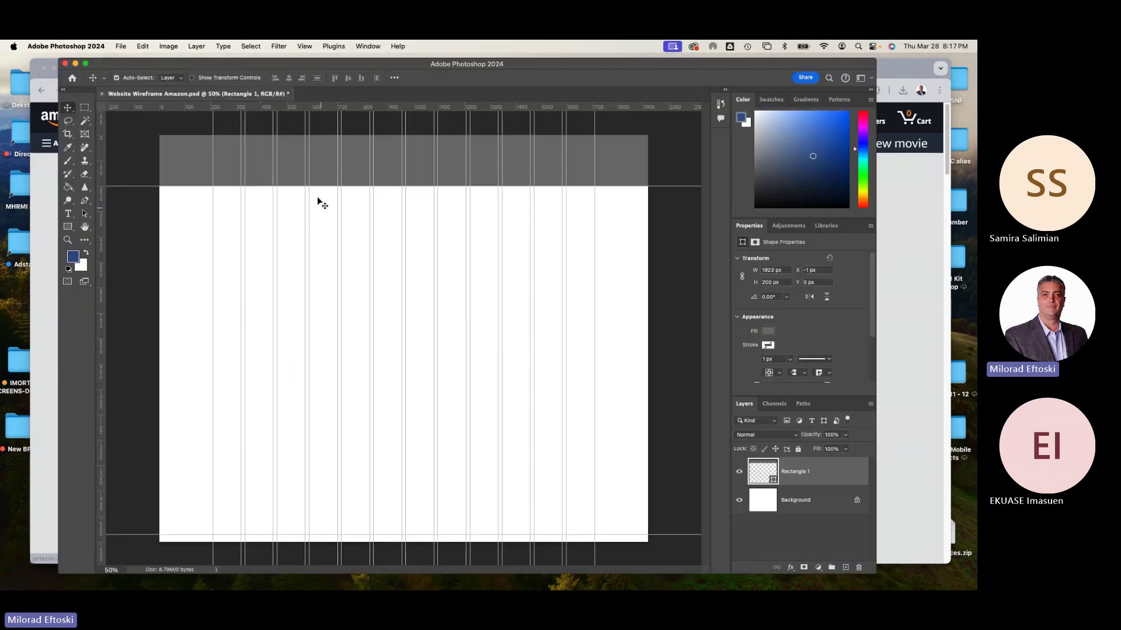
click(68, 227)
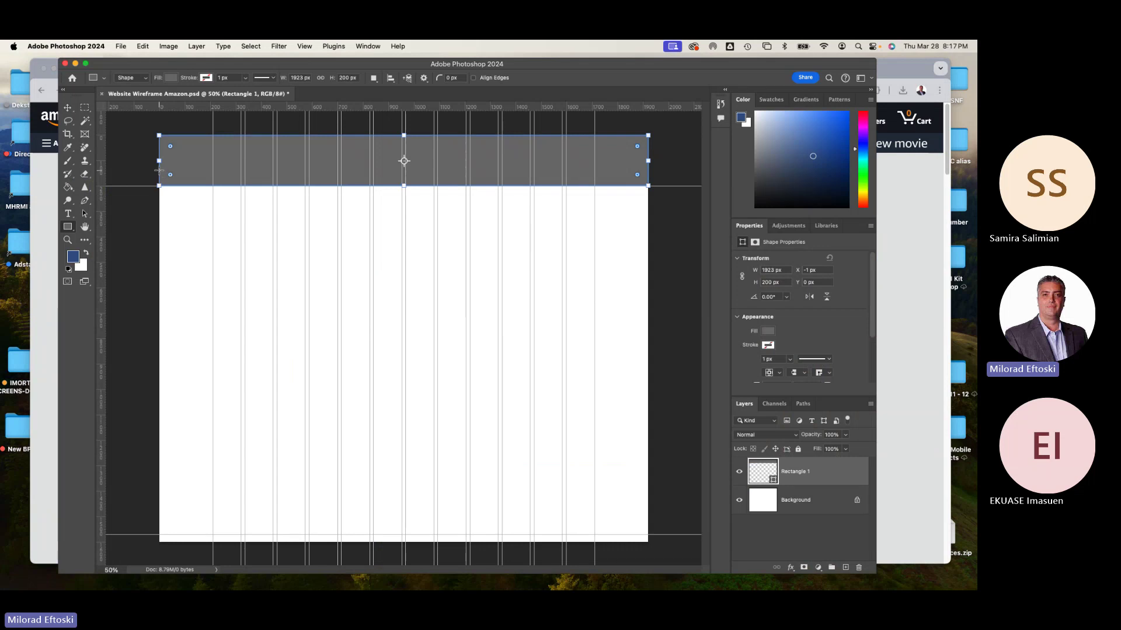
Draw a thin full-width bar under the header with a light grey fill
drag(159, 170, 648, 187)
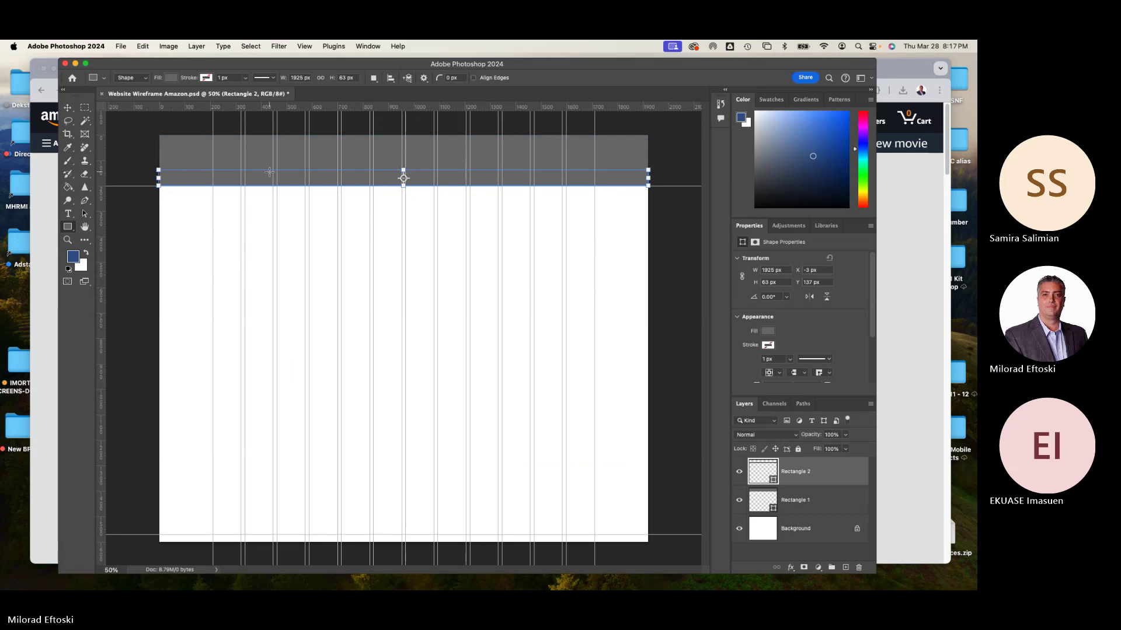
click(171, 78)
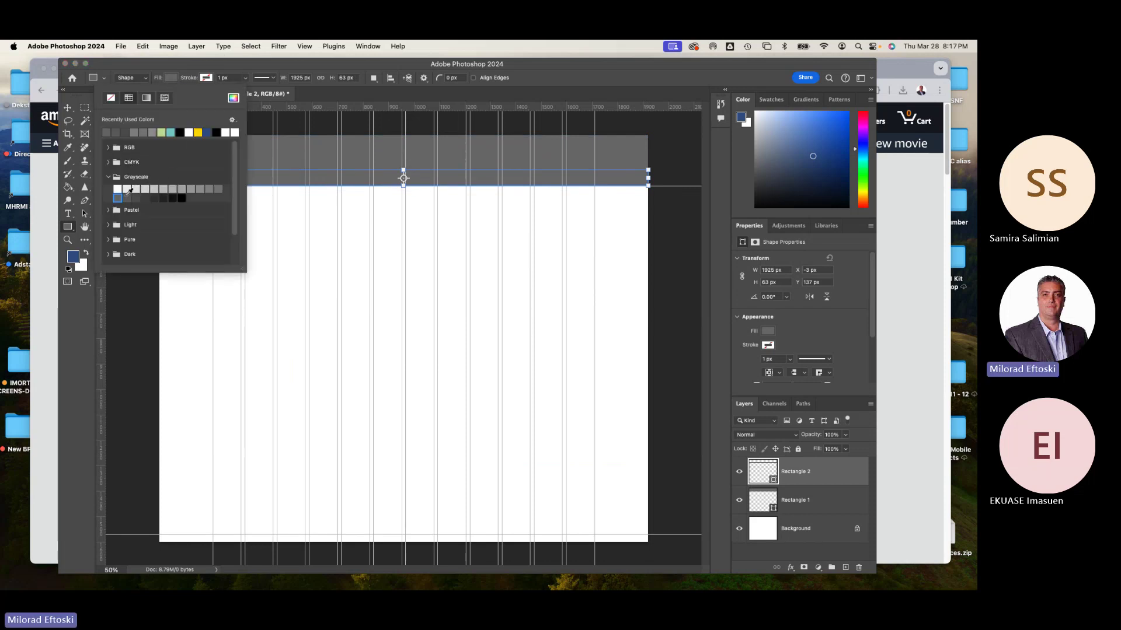
click(217, 189)
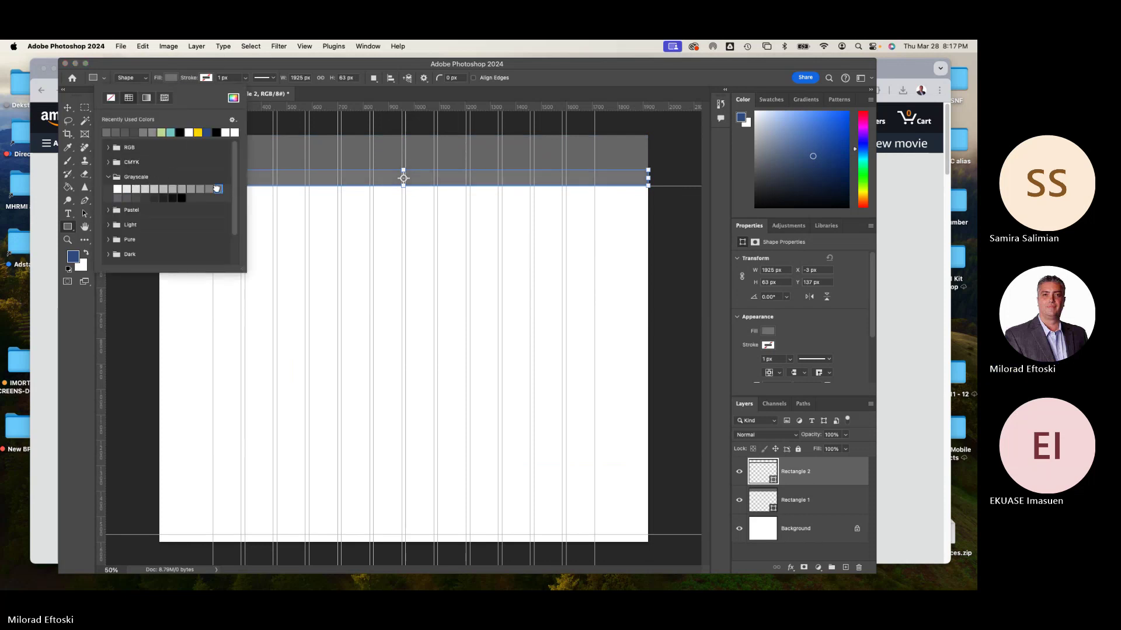
click(199, 189)
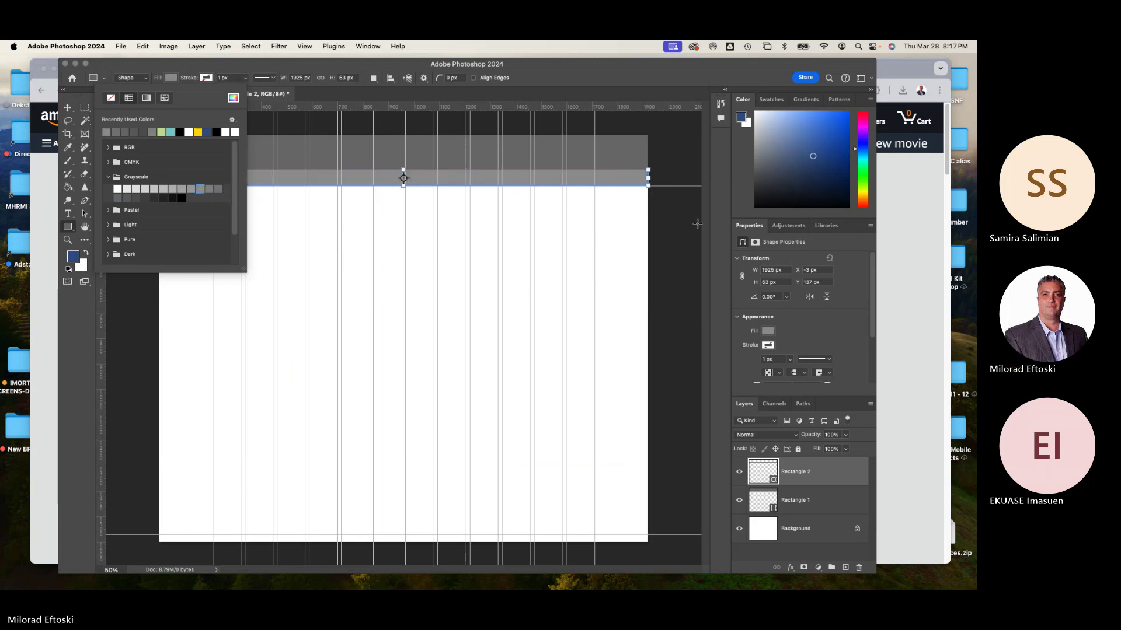
click(667, 222)
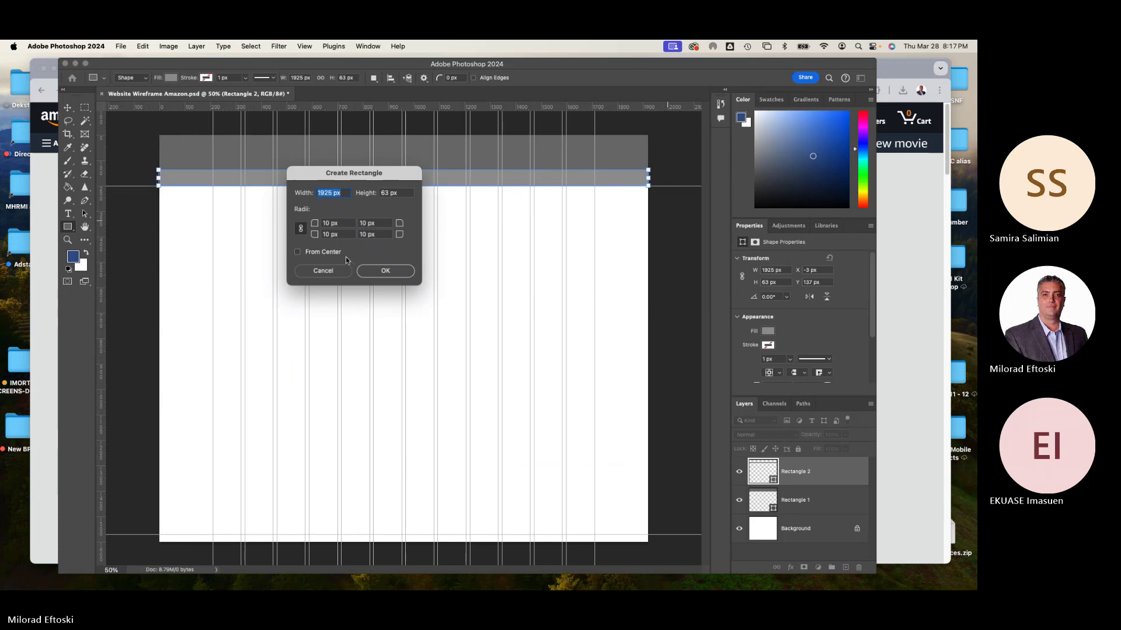
click(323, 270)
Set the bar's height to 60 px, nudge it to Y 141, and show Amazon
key(v)
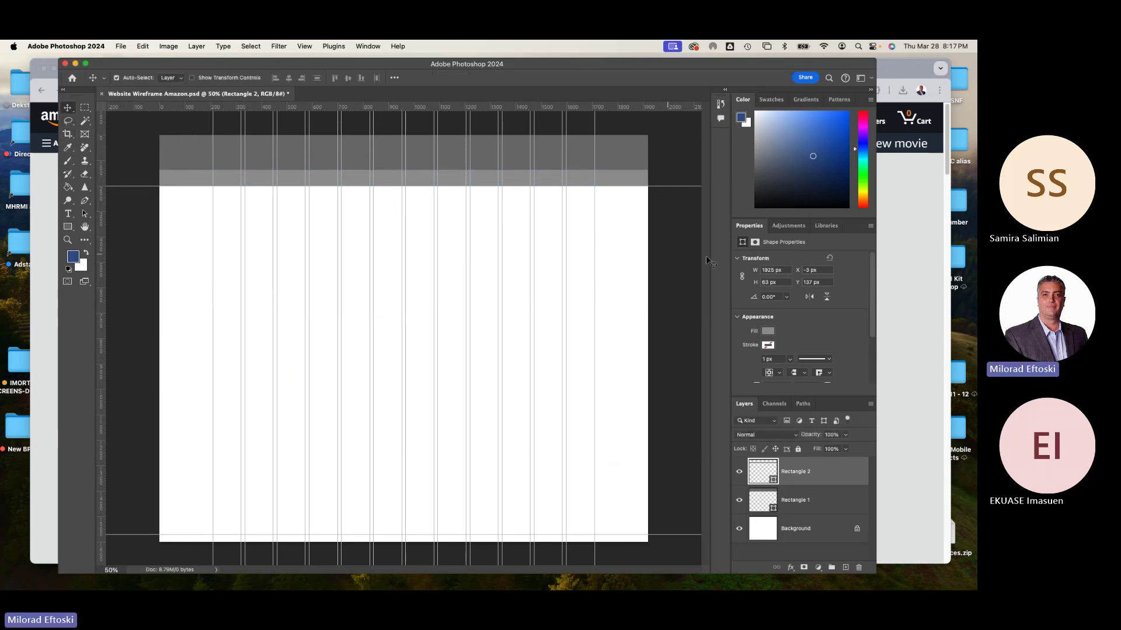
click(786, 271)
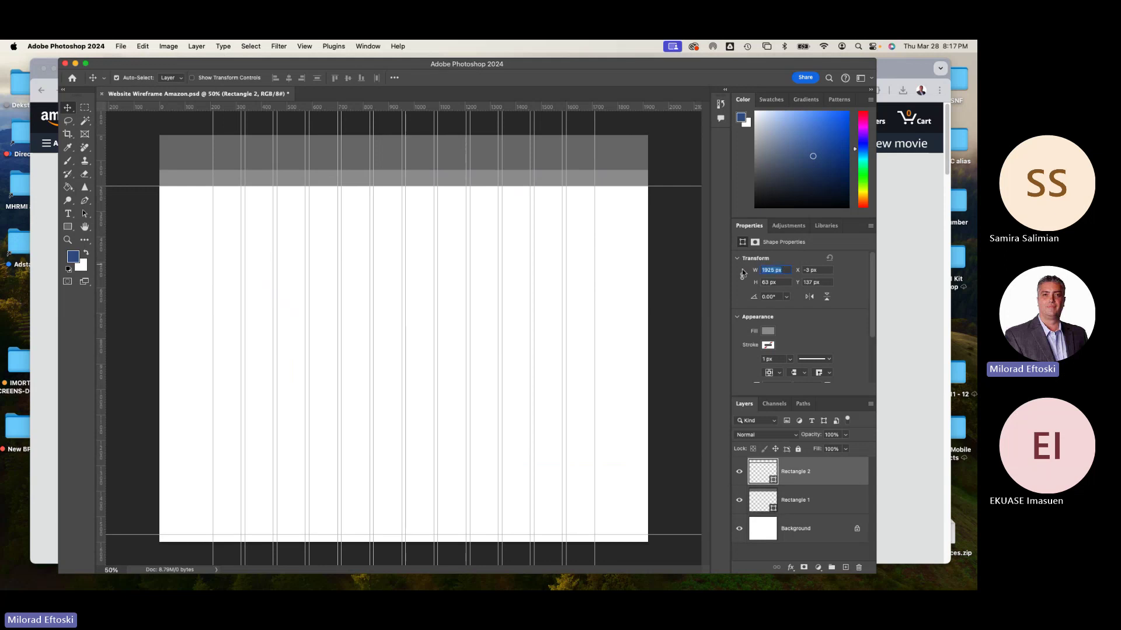
click(781, 283)
text(60)
key(Return)
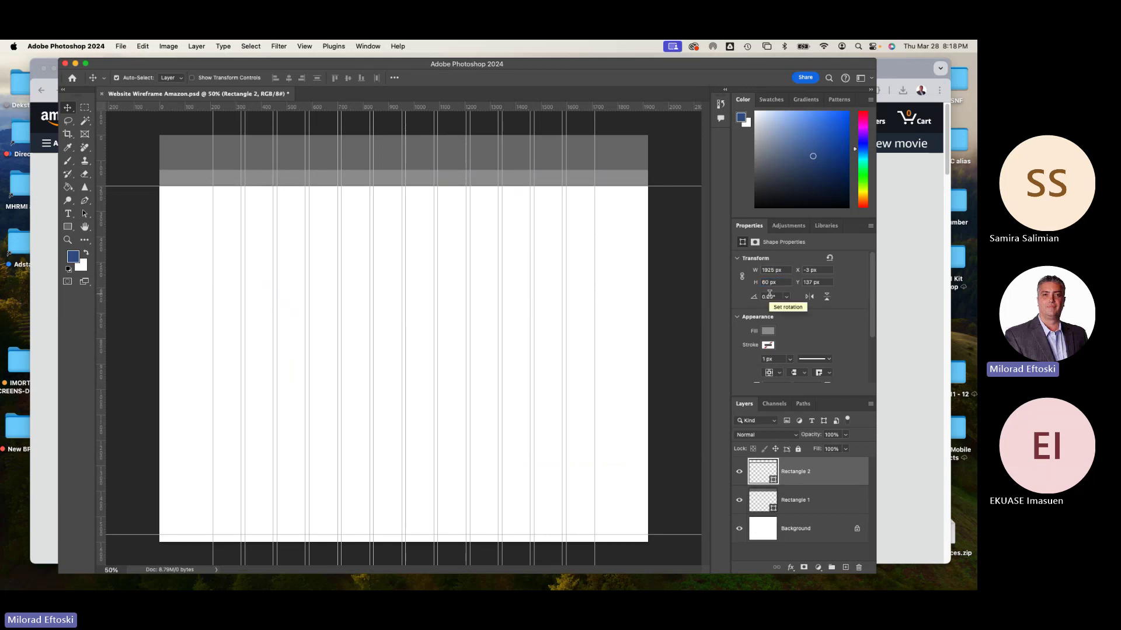
click(700, 318)
click(586, 183)
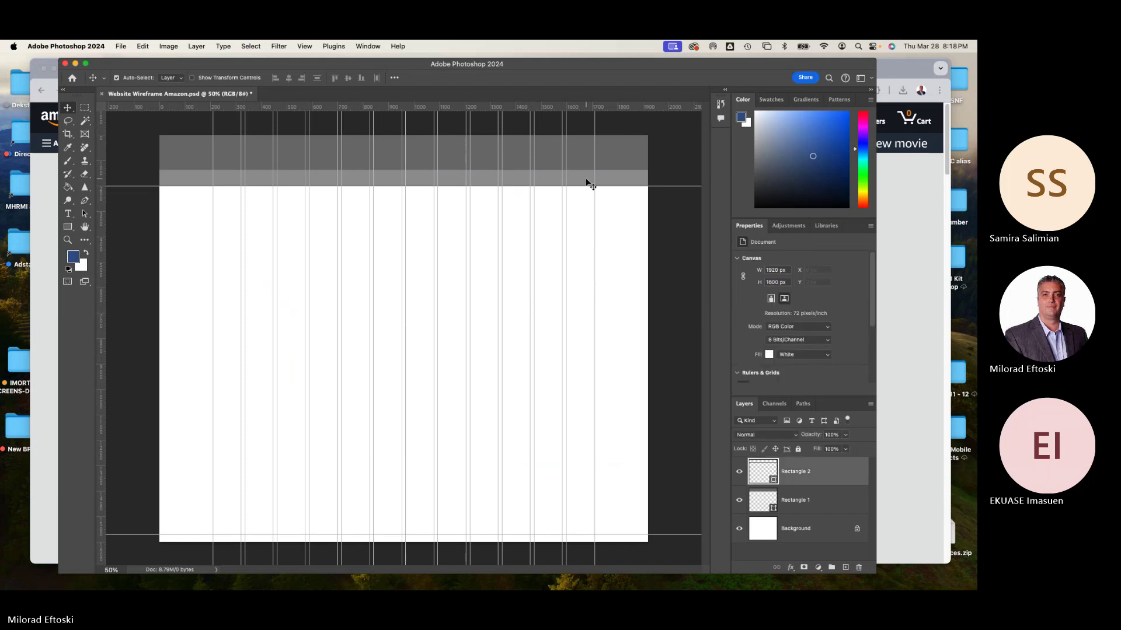
key(Up)
key(Up)
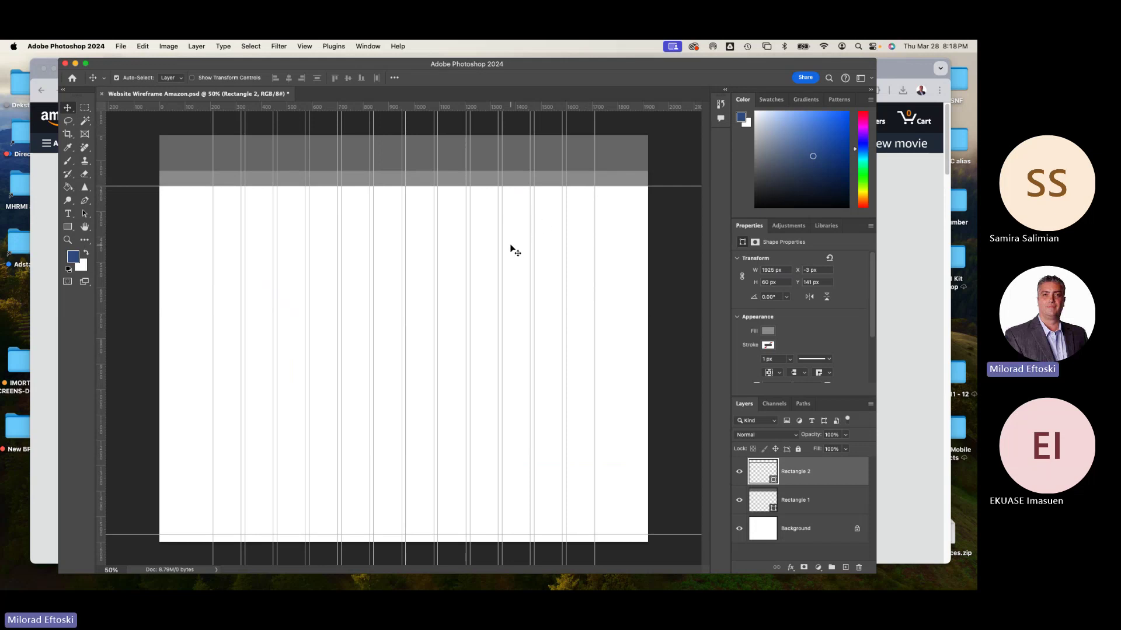
click(906, 342)
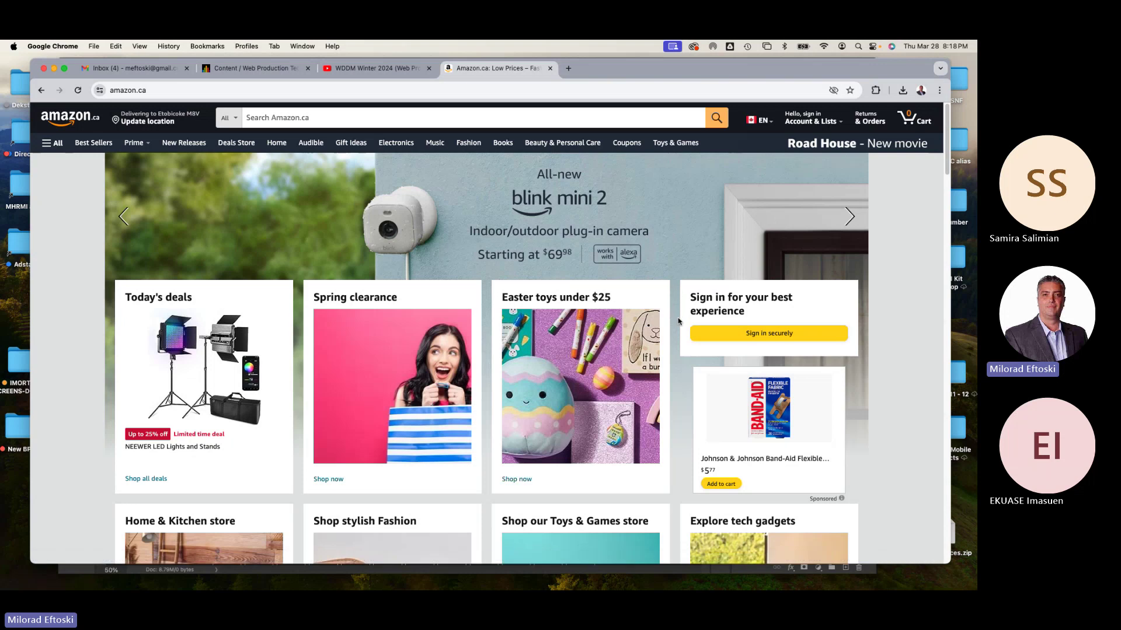
Draw a 1920 × 500 px rectangle spanning the canvas below the header bars
key(super+Tab)
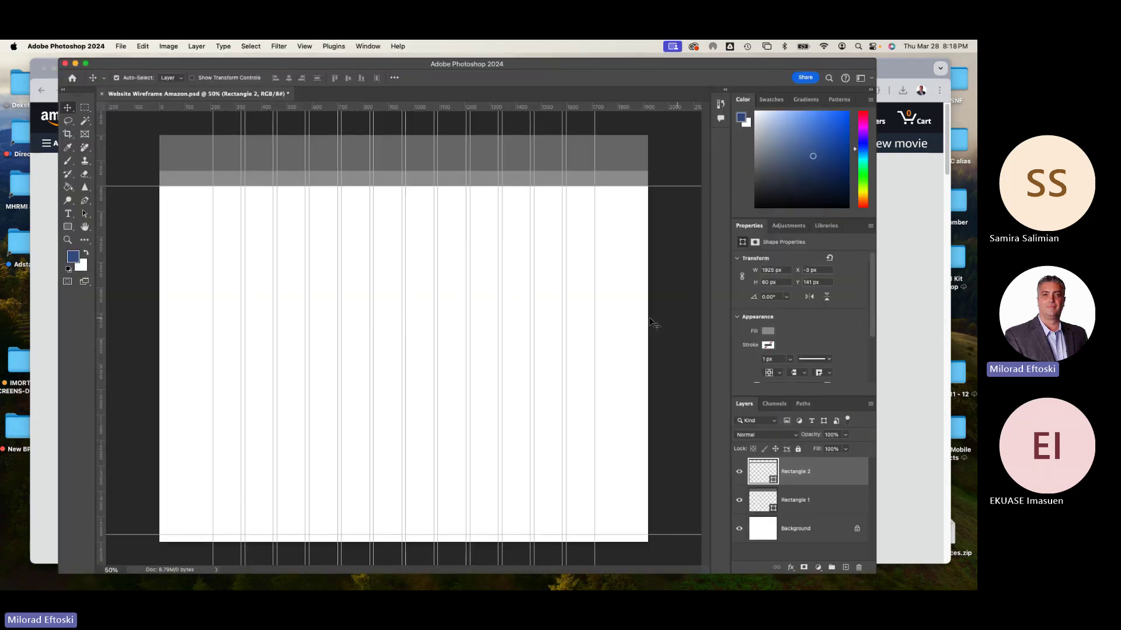
click(67, 227)
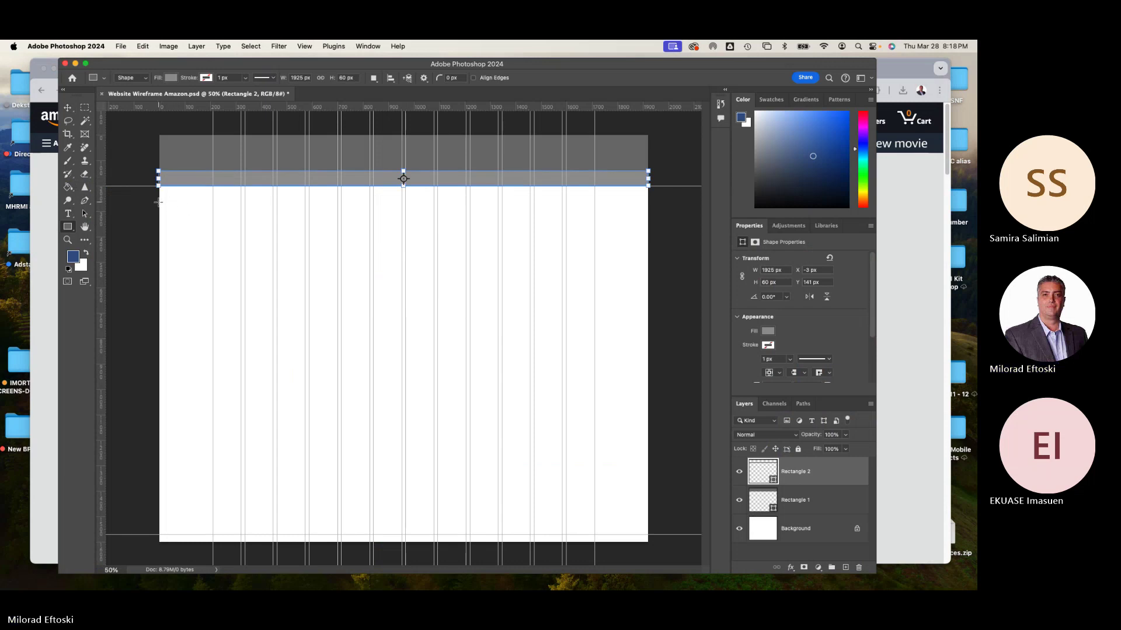
click(69, 108)
click(140, 227)
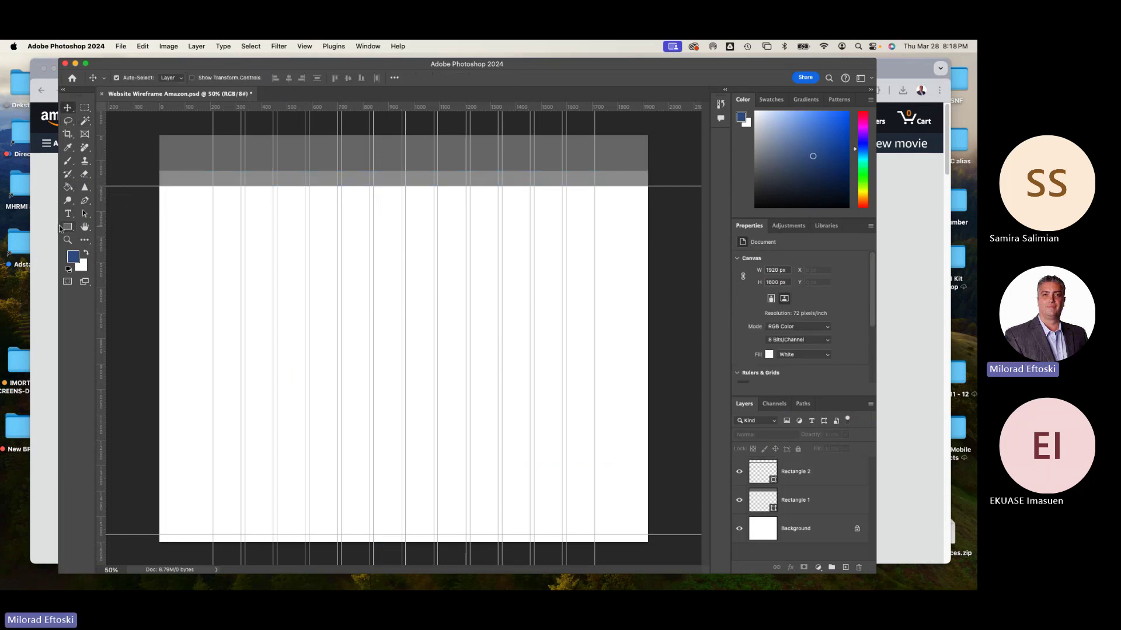
click(67, 226)
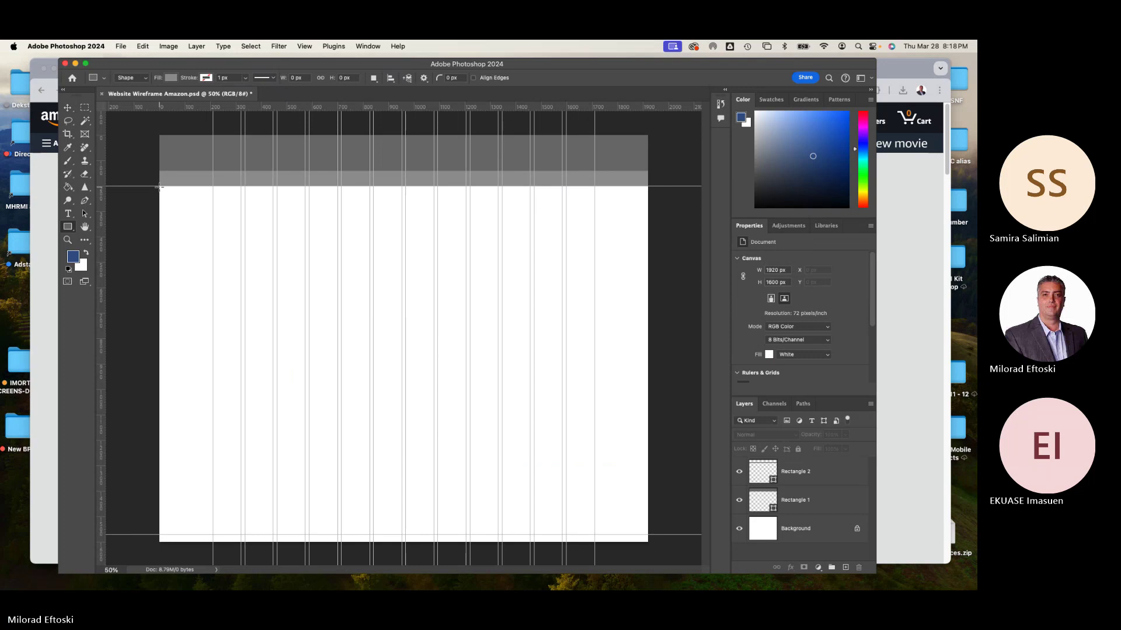
drag(160, 187, 647, 317)
drag(647, 315, 648, 313)
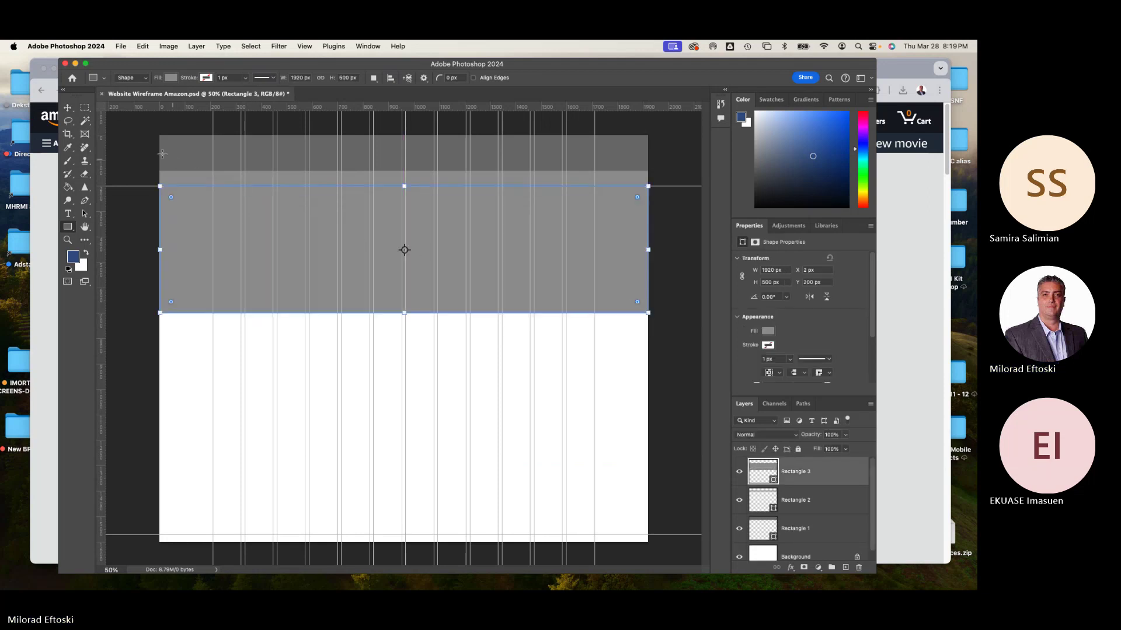
click(68, 108)
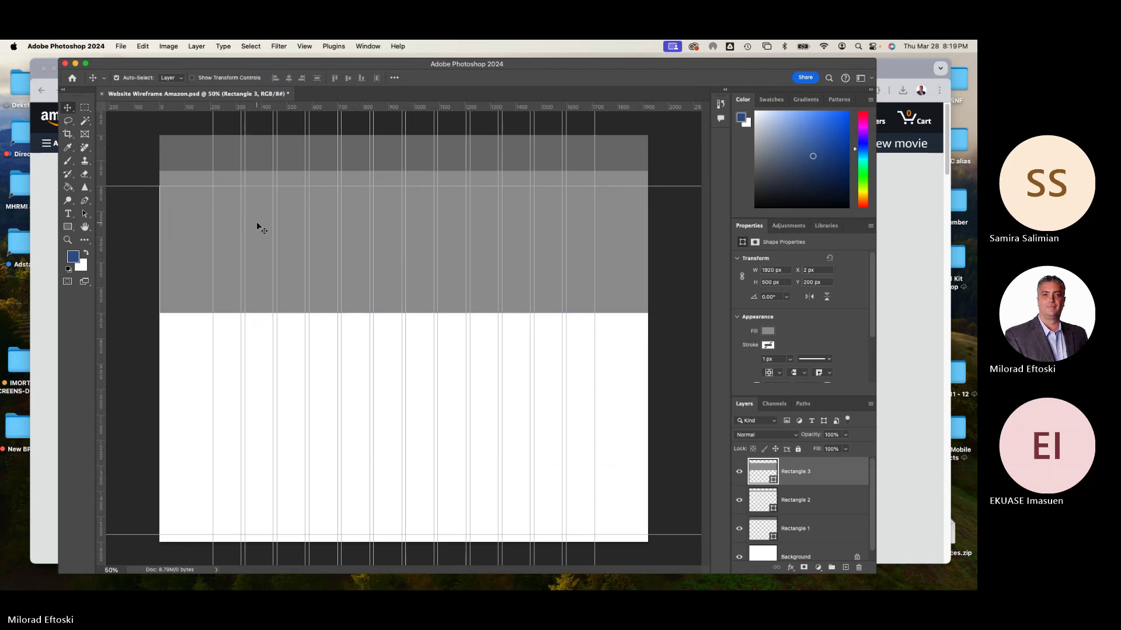
Nudge the 500 px block to X 0, flush with the canvas left edge
click(770, 331)
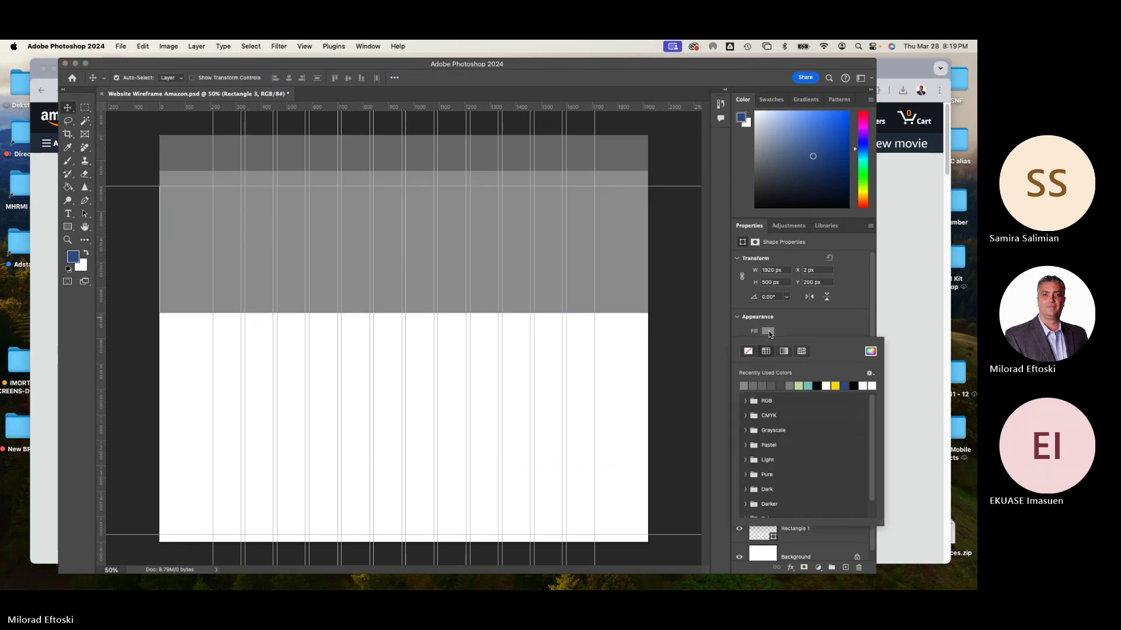
click(771, 331)
click(769, 332)
click(802, 326)
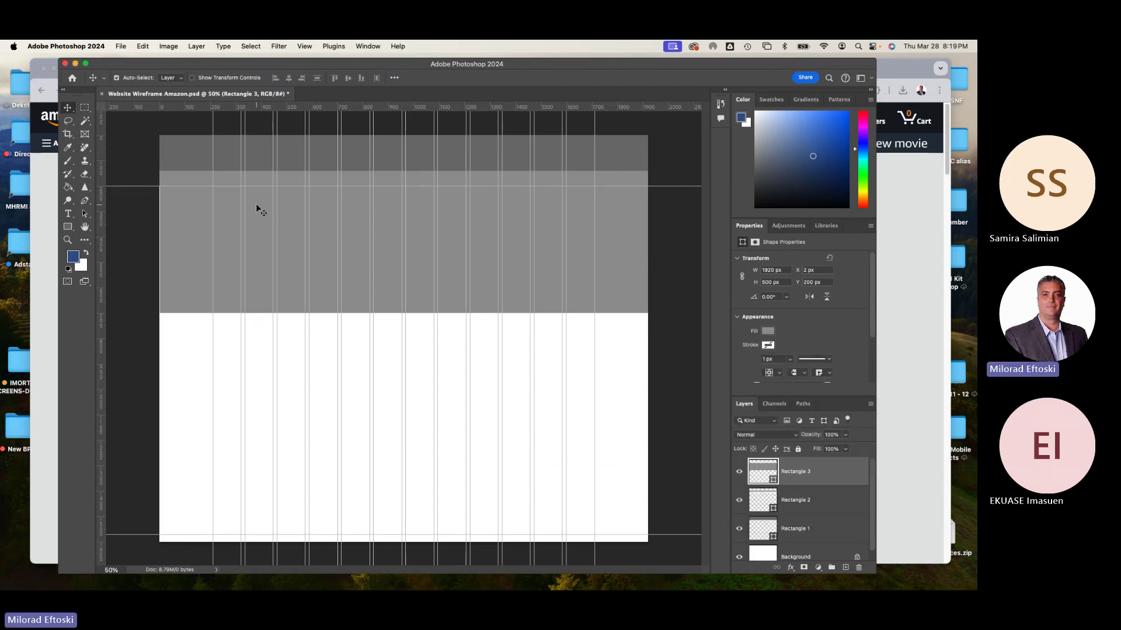
key(Left)
key(Left)
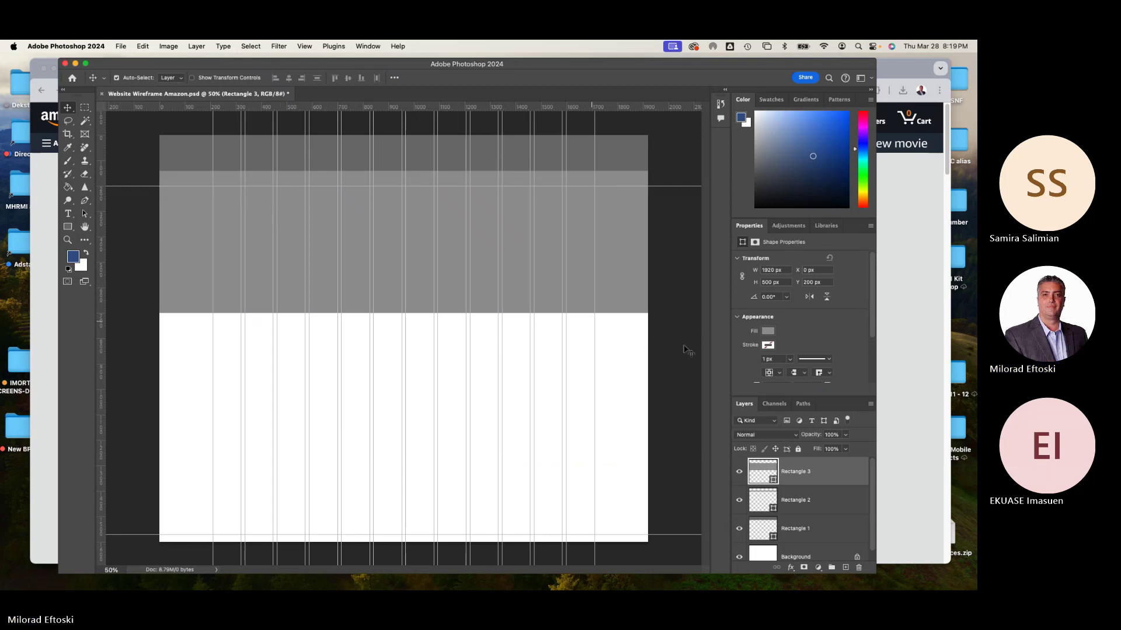
Give the block a lighter Grayscale fill, then bring up the Amazon page
click(768, 331)
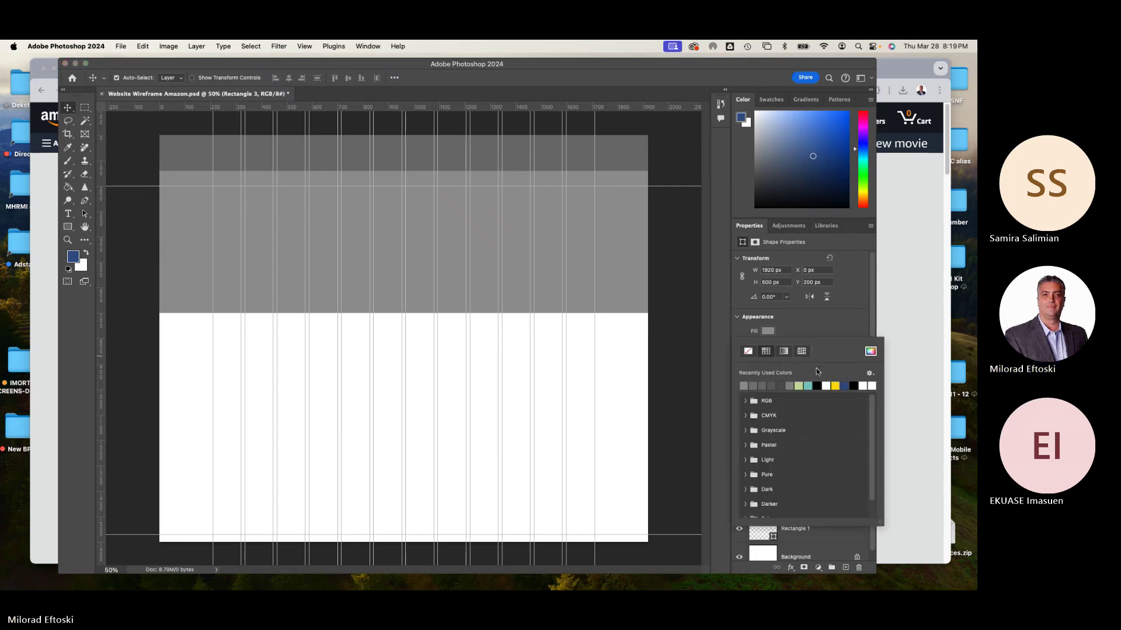
click(745, 430)
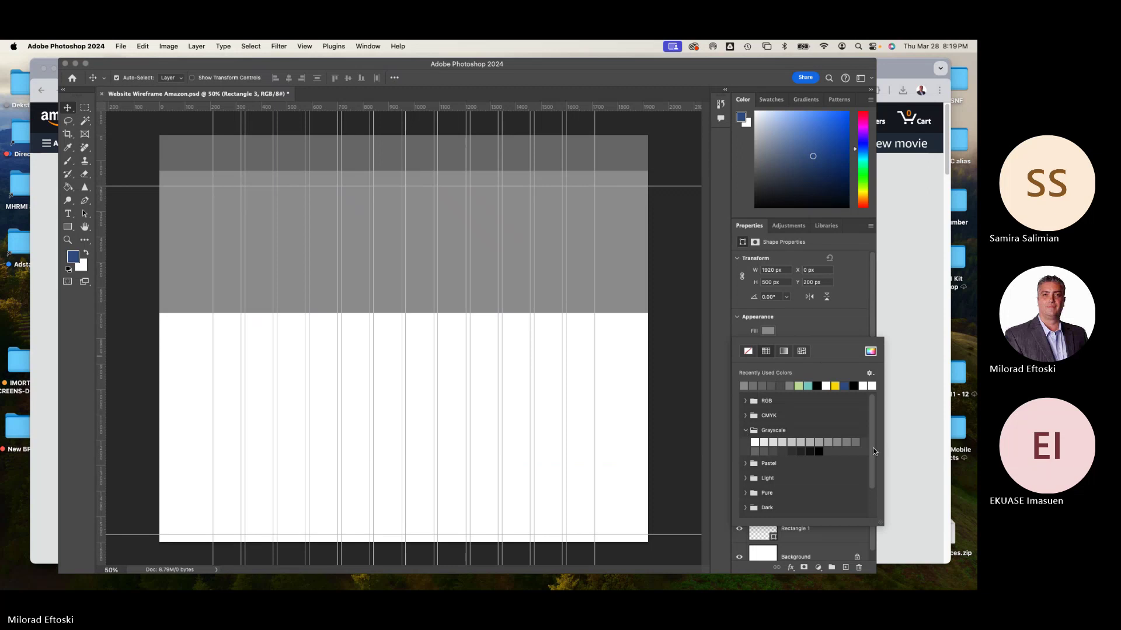
click(828, 442)
click(819, 442)
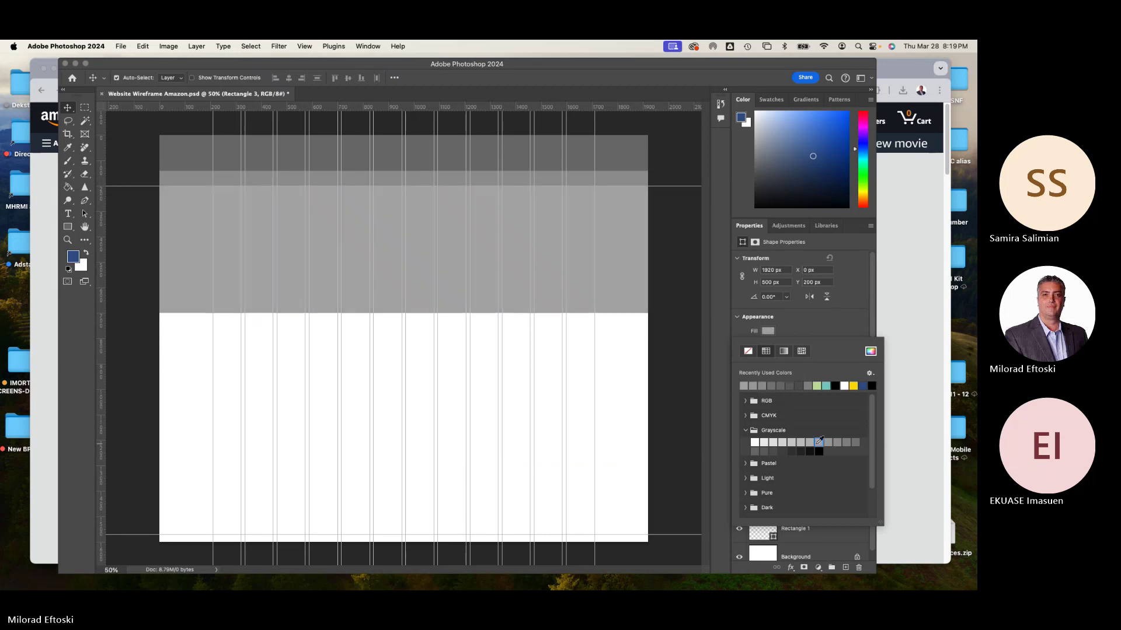
click(794, 442)
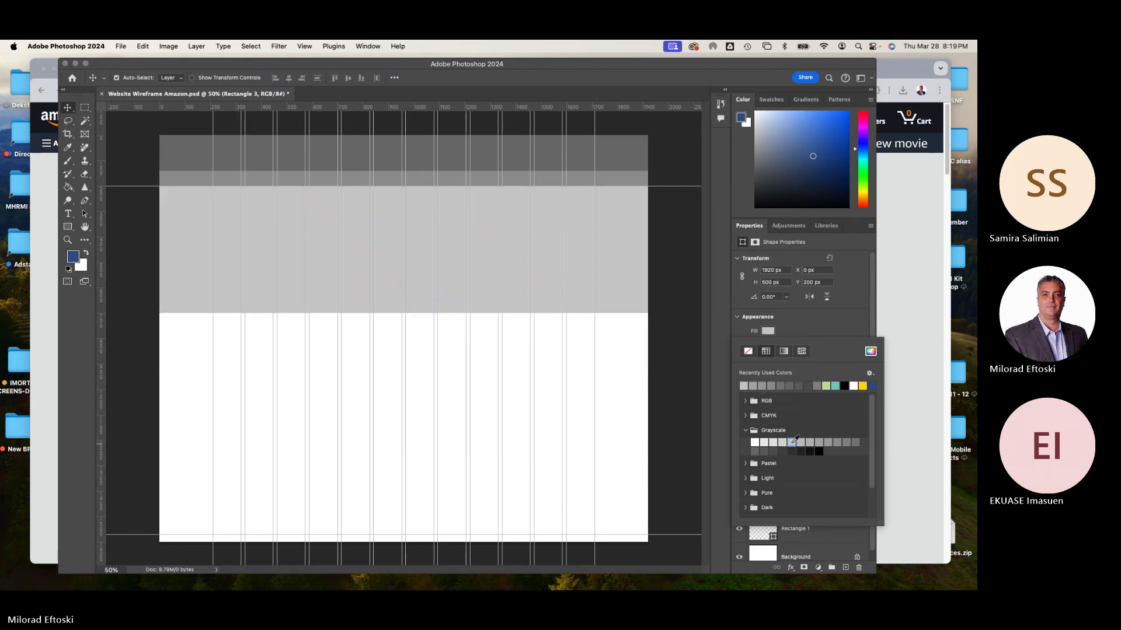
click(800, 442)
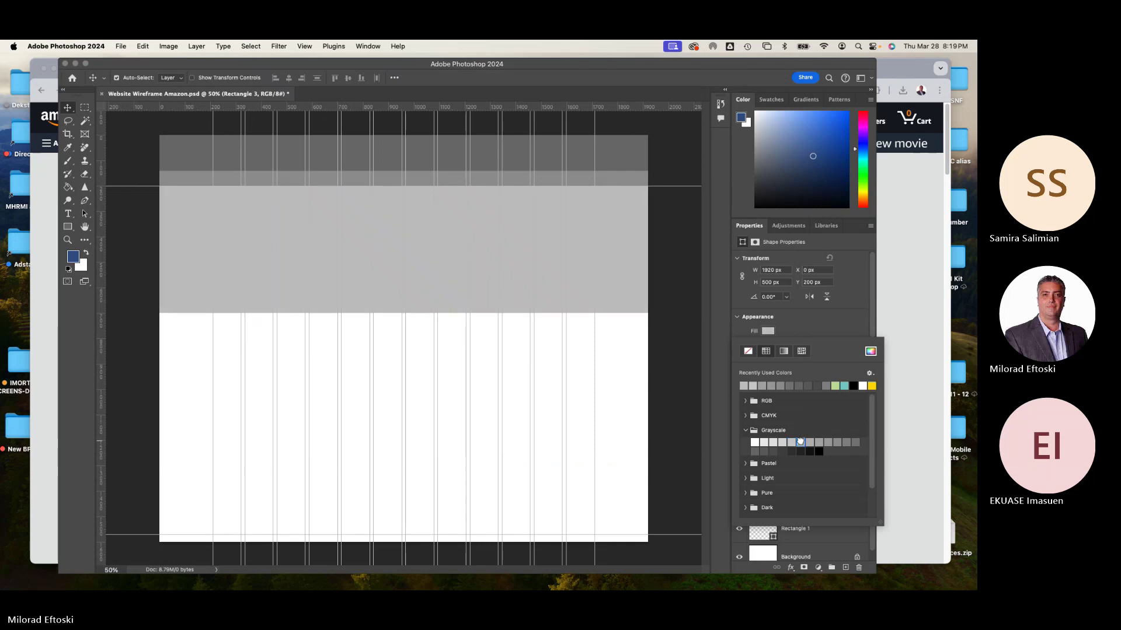
click(773, 442)
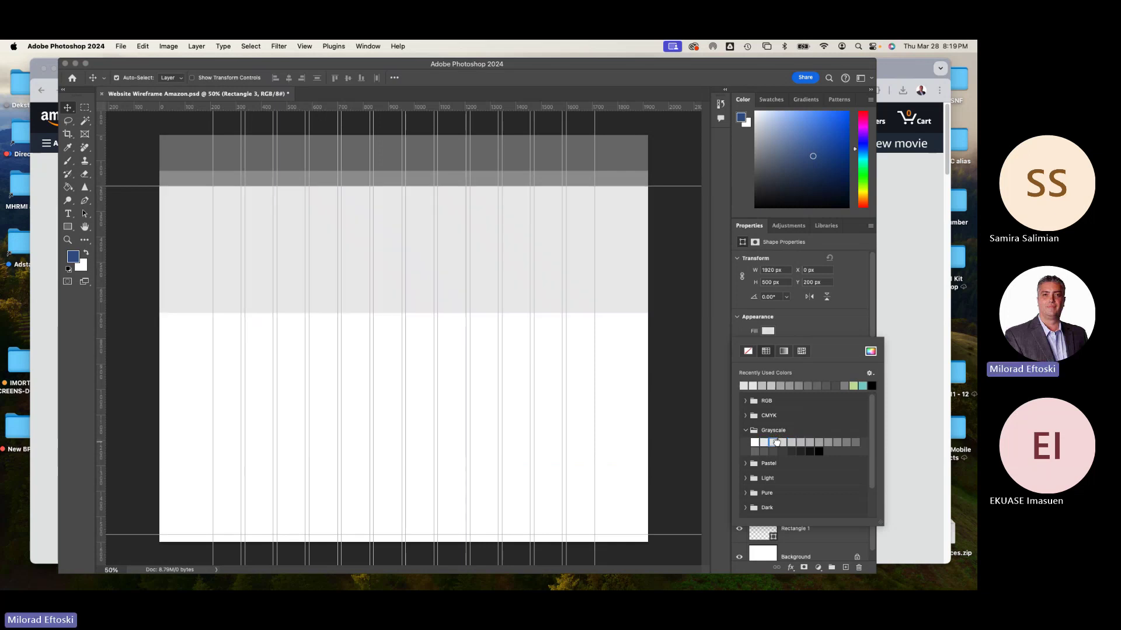
click(791, 442)
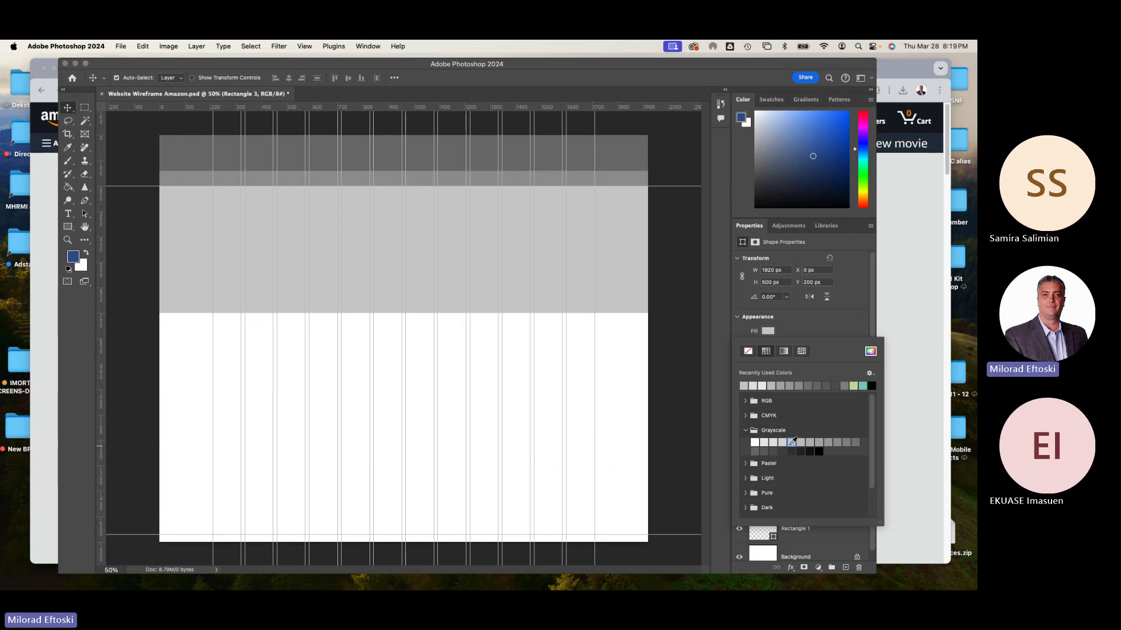
click(781, 443)
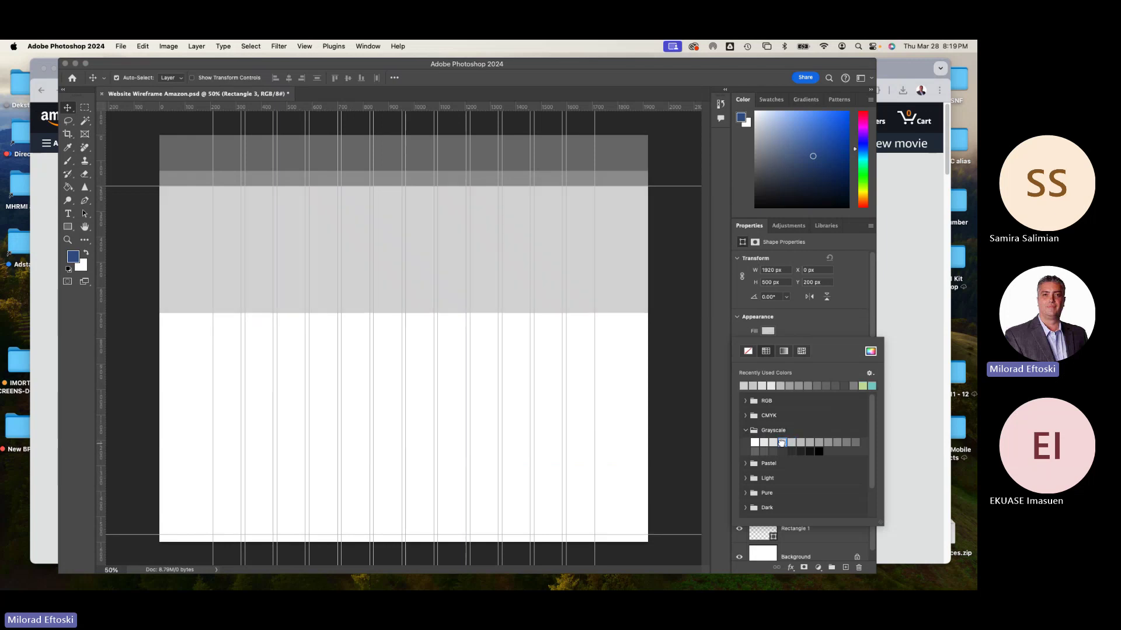
click(720, 364)
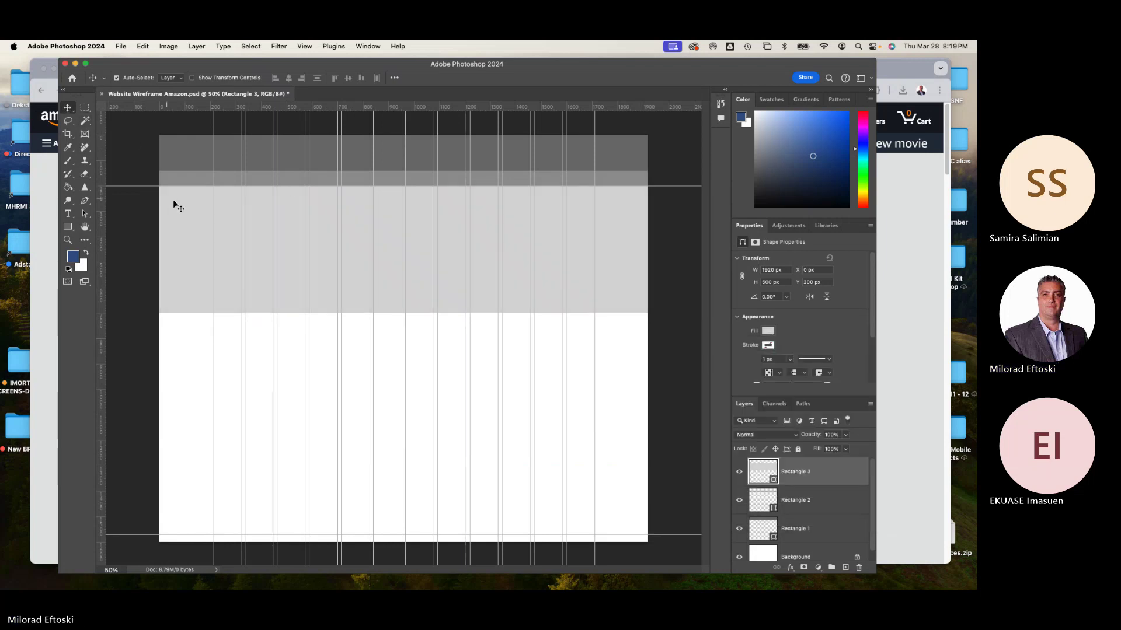
click(881, 267)
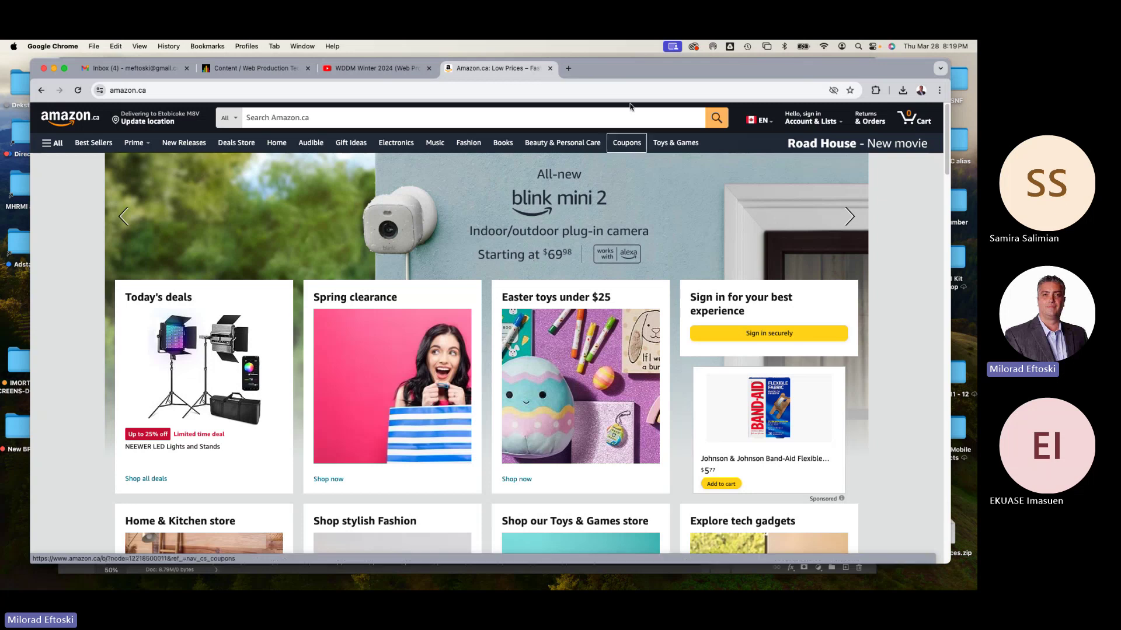
Search 'toronto maple' in a new tab and open the official Maple Leafs site
click(568, 68)
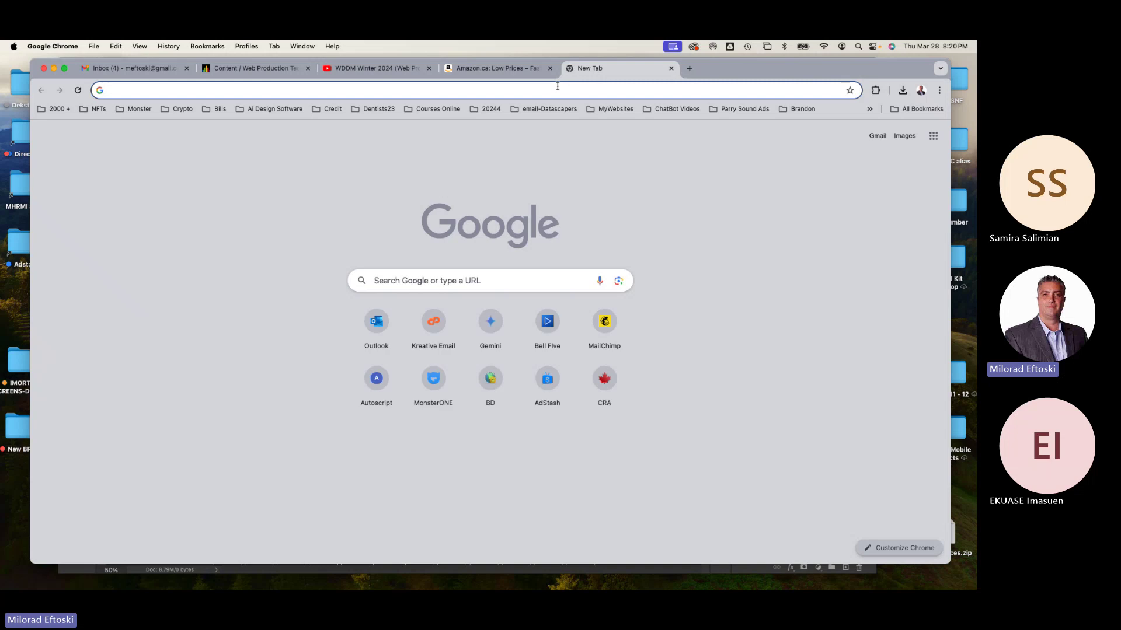
text(toronto maple)
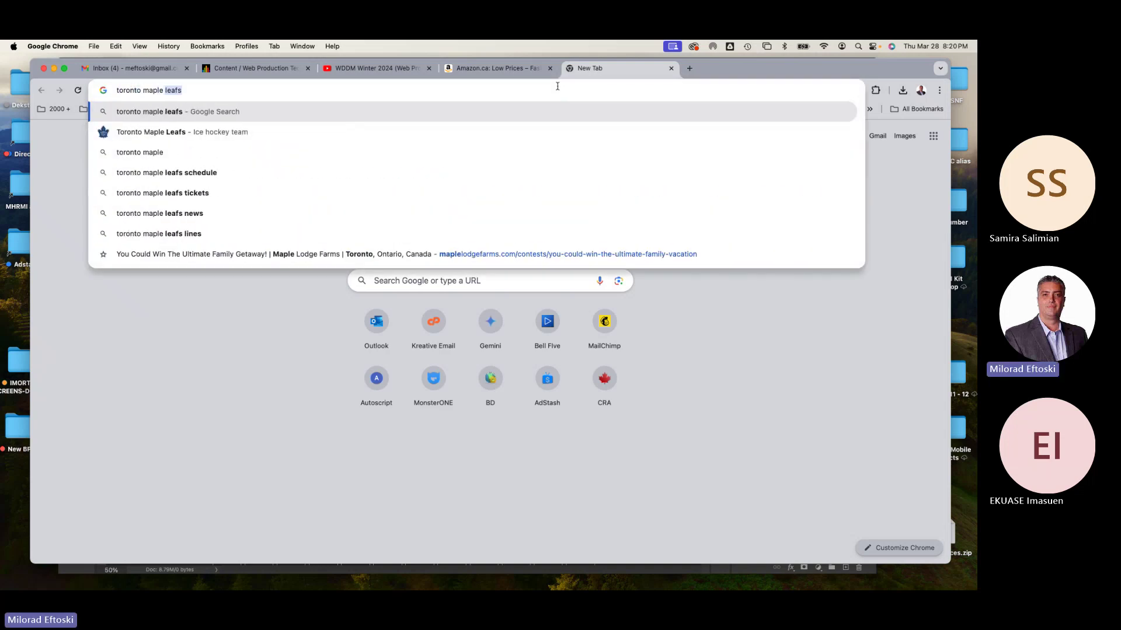
key(Return)
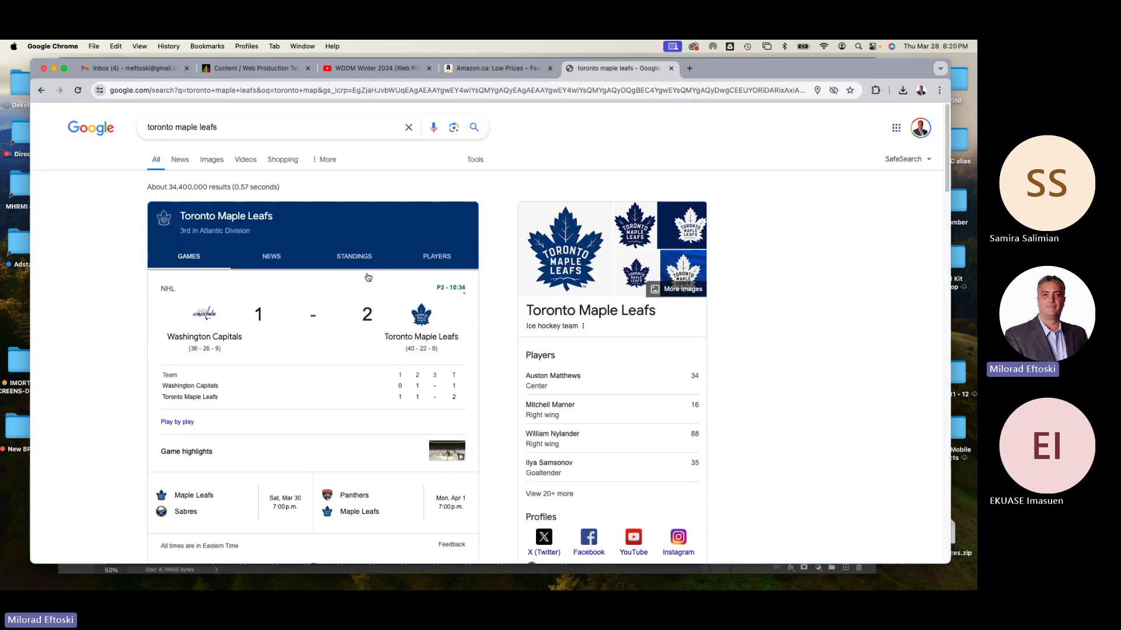
scroll(368, 292, down, 2)
scroll(368, 293, down, 3)
scroll(269, 376, down, 4)
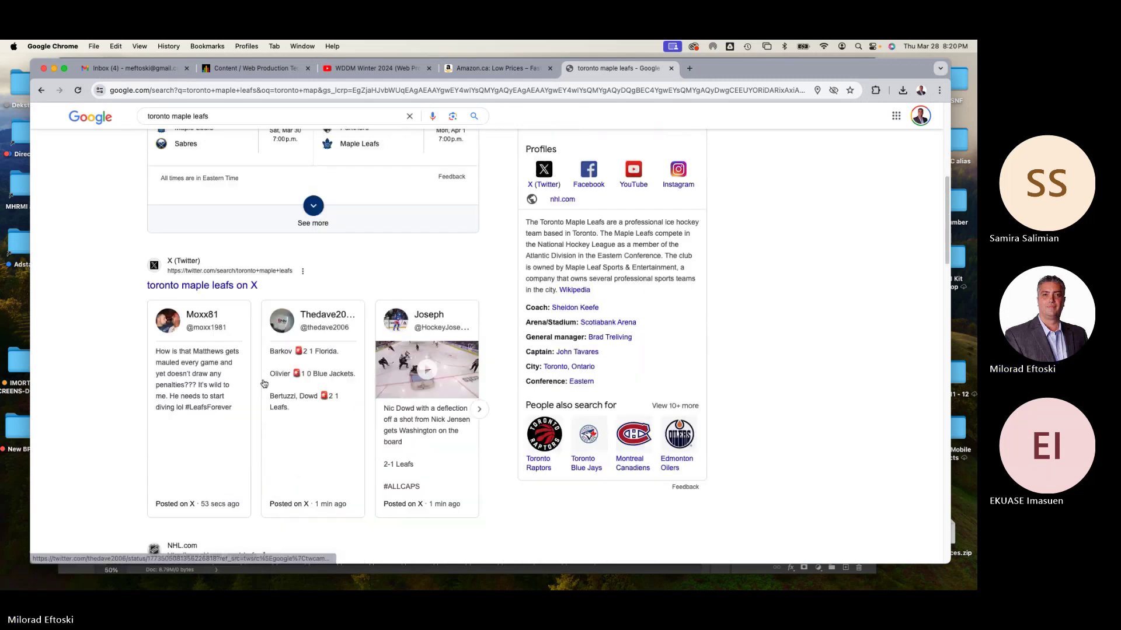
scroll(248, 447, down, 1)
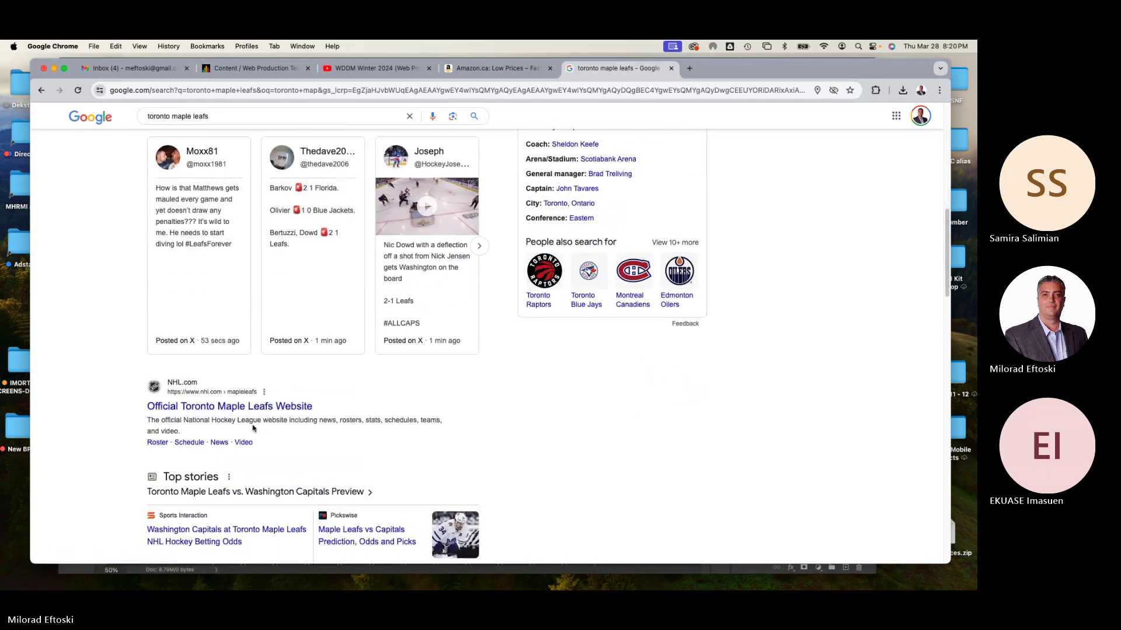
click(252, 407)
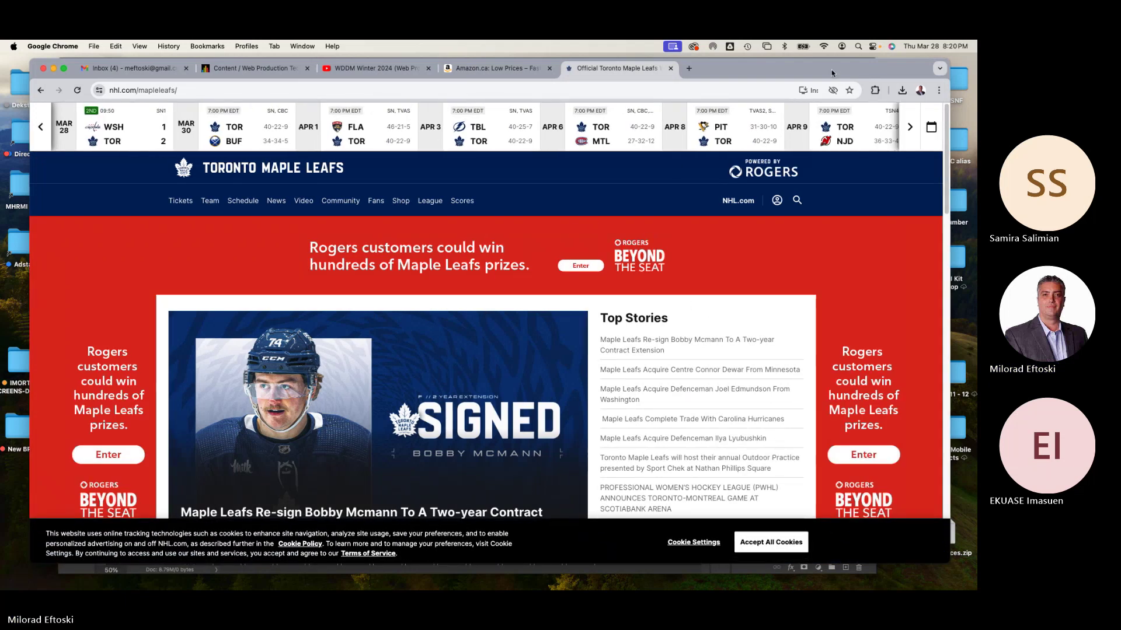
Reposition the browser window, then close the Maple Leafs tab and minimize Chrome
drag(846, 68, 755, 63)
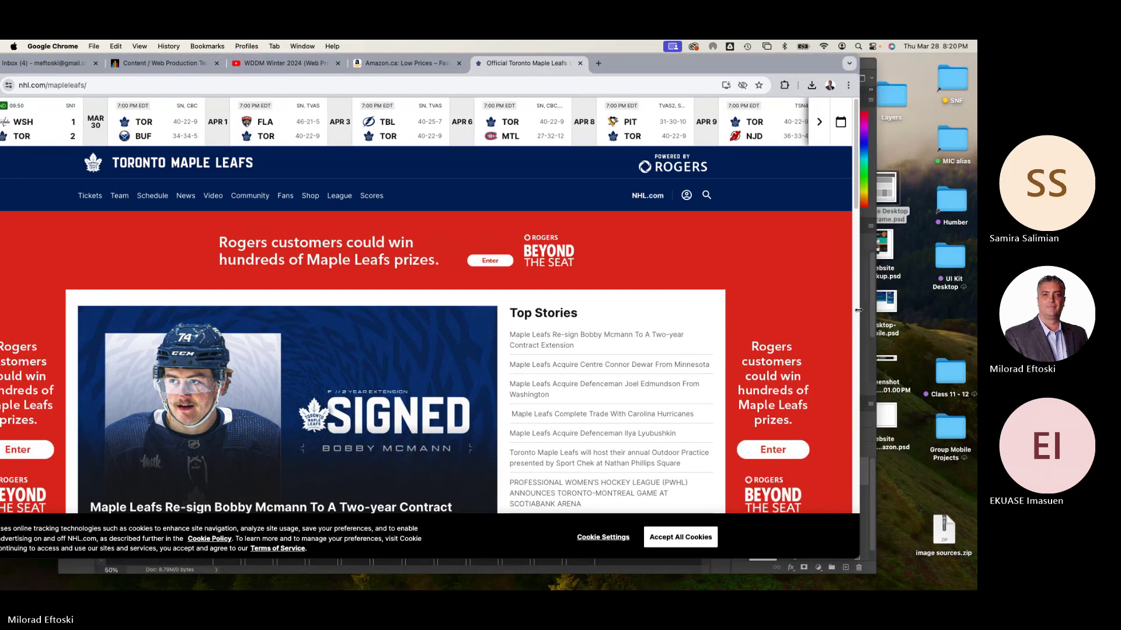
drag(872, 309, 976, 309)
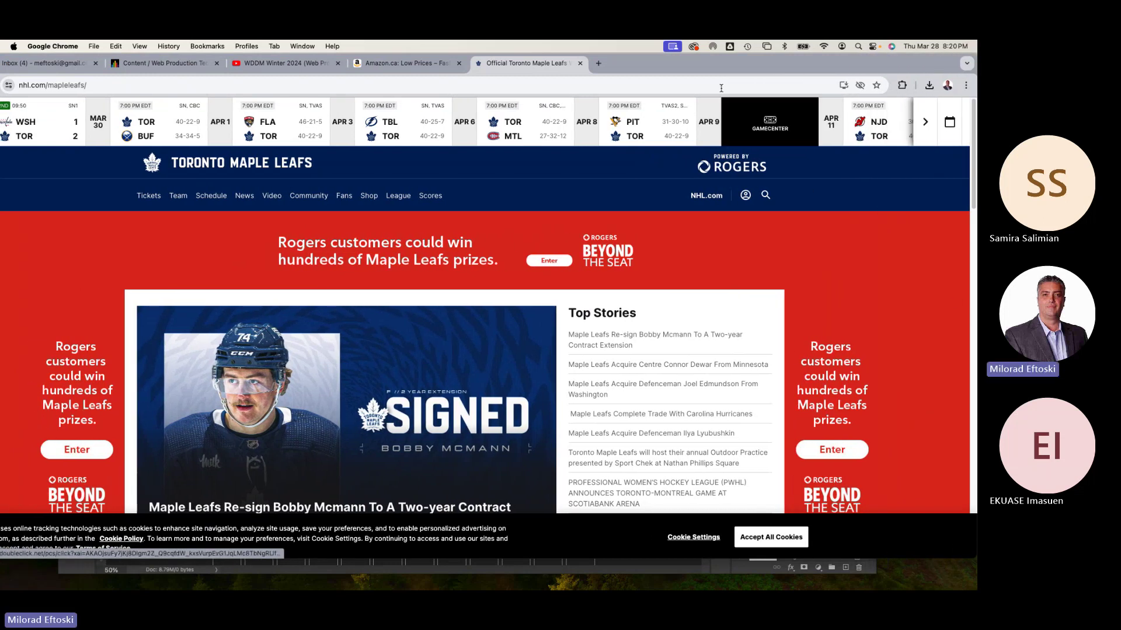
drag(719, 69, 492, 69)
drag(750, 256, 946, 257)
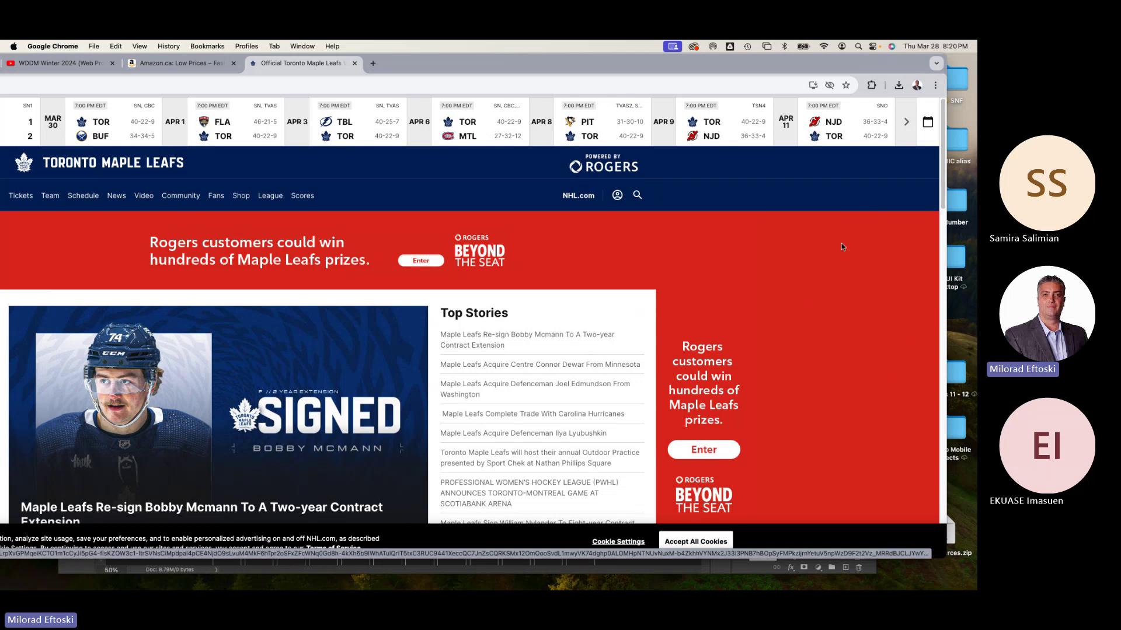
drag(885, 132, 810, 60)
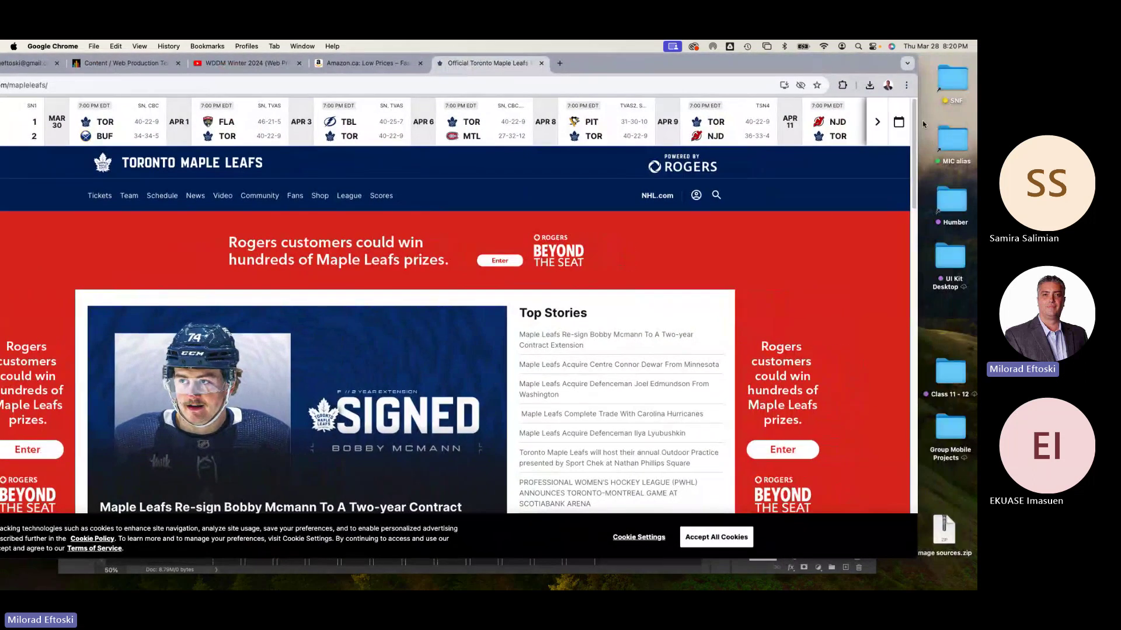
double_click(811, 60)
double_click(694, 72)
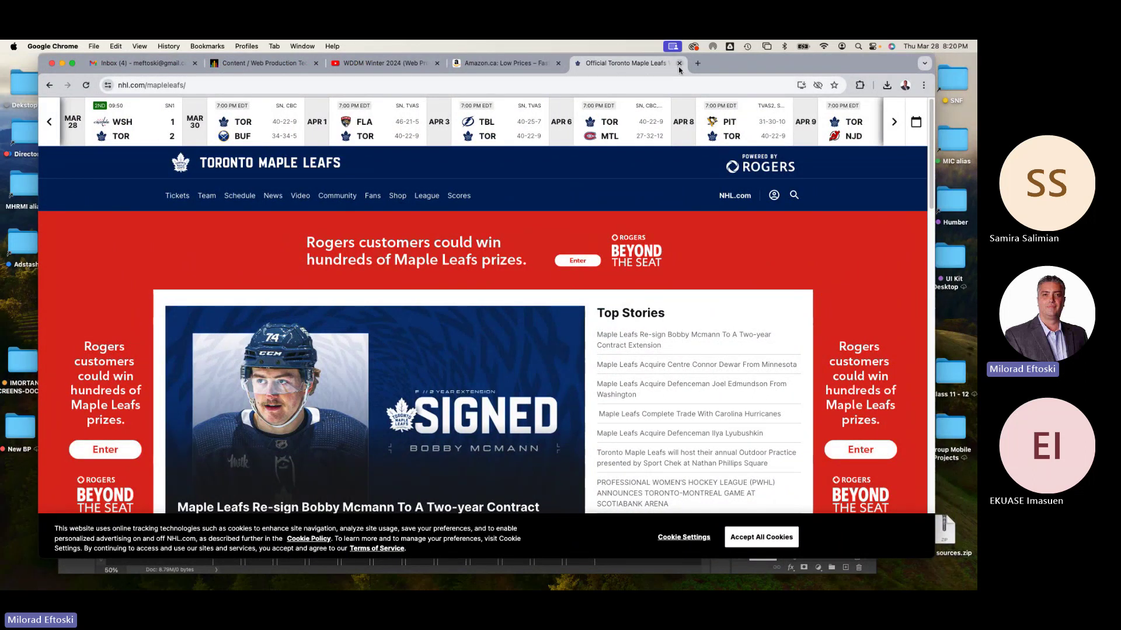
key(super+w)
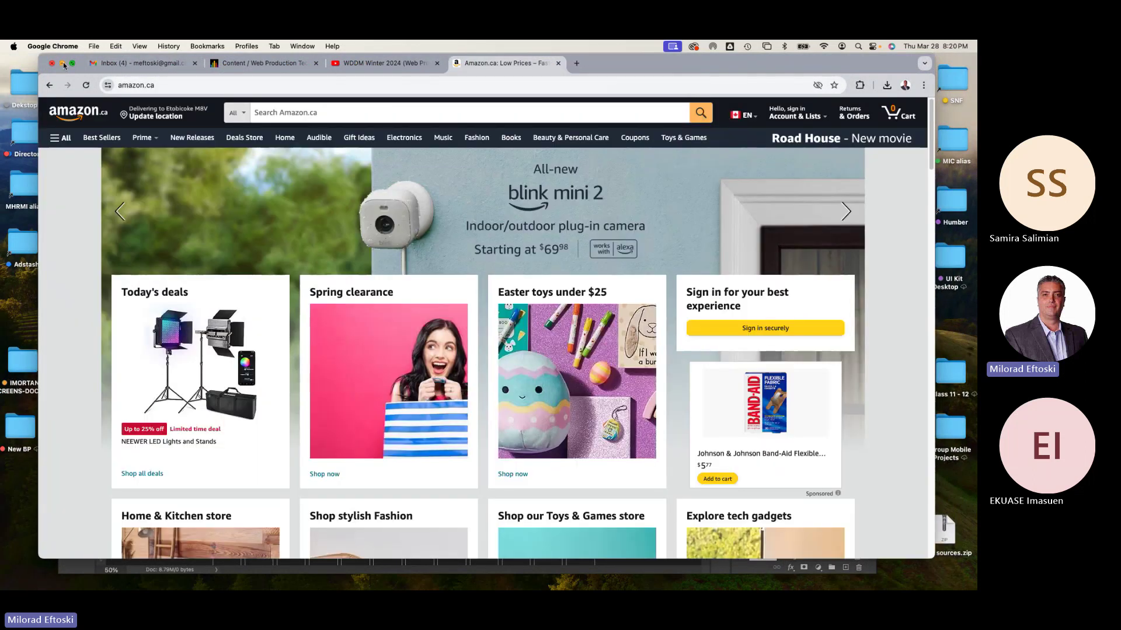
click(64, 66)
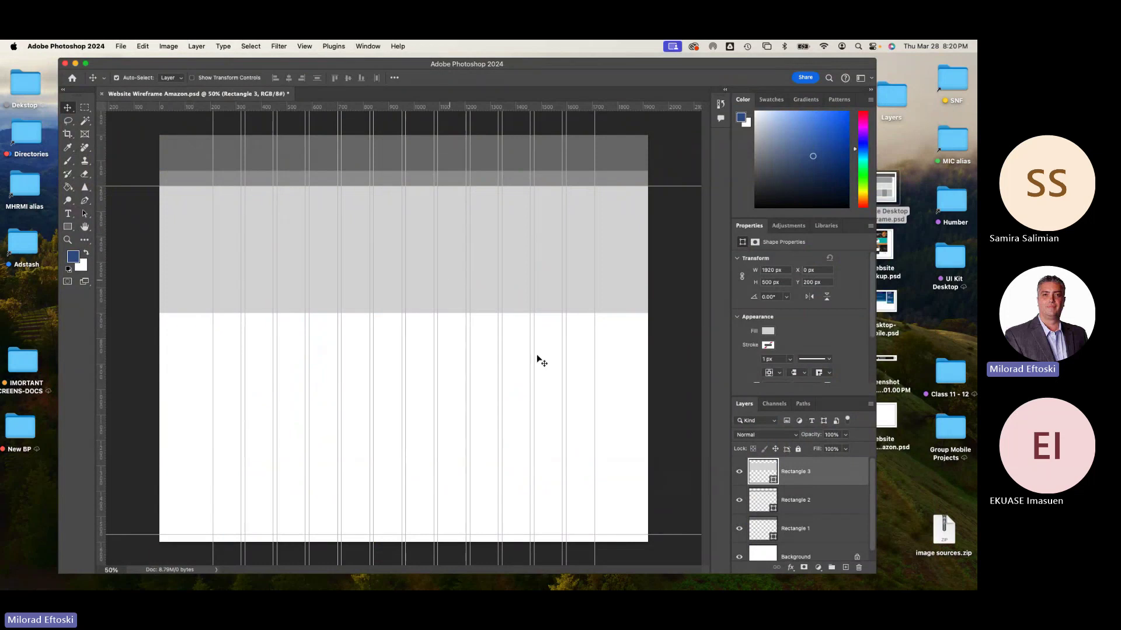
Collapse the Properties and Color panels so the Layers panel expands
double_click(750, 226)
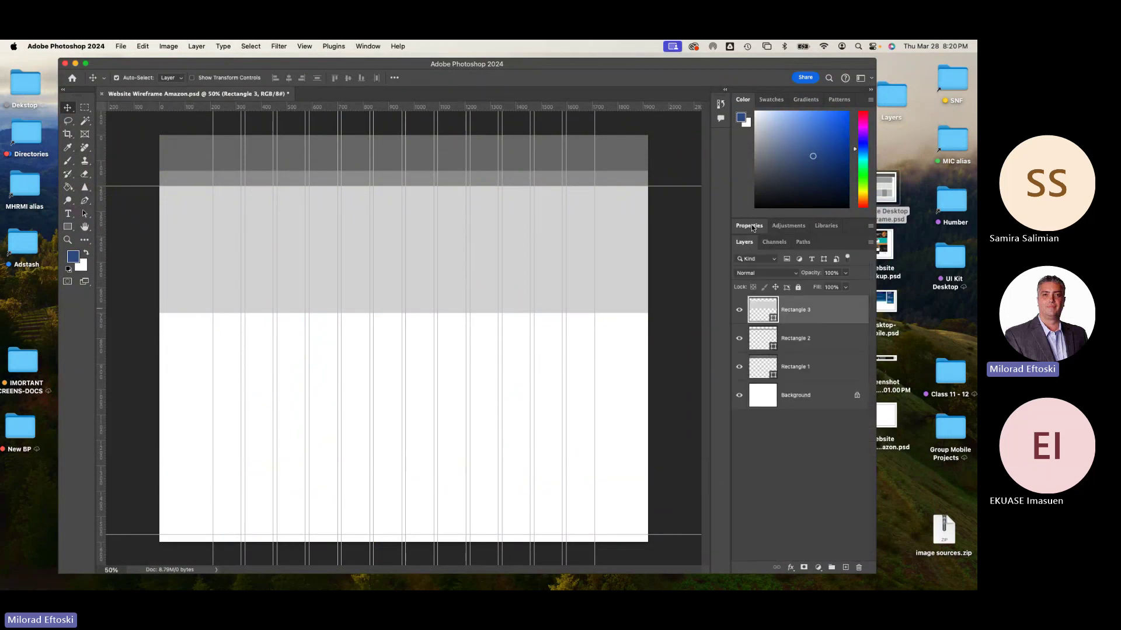
double_click(743, 100)
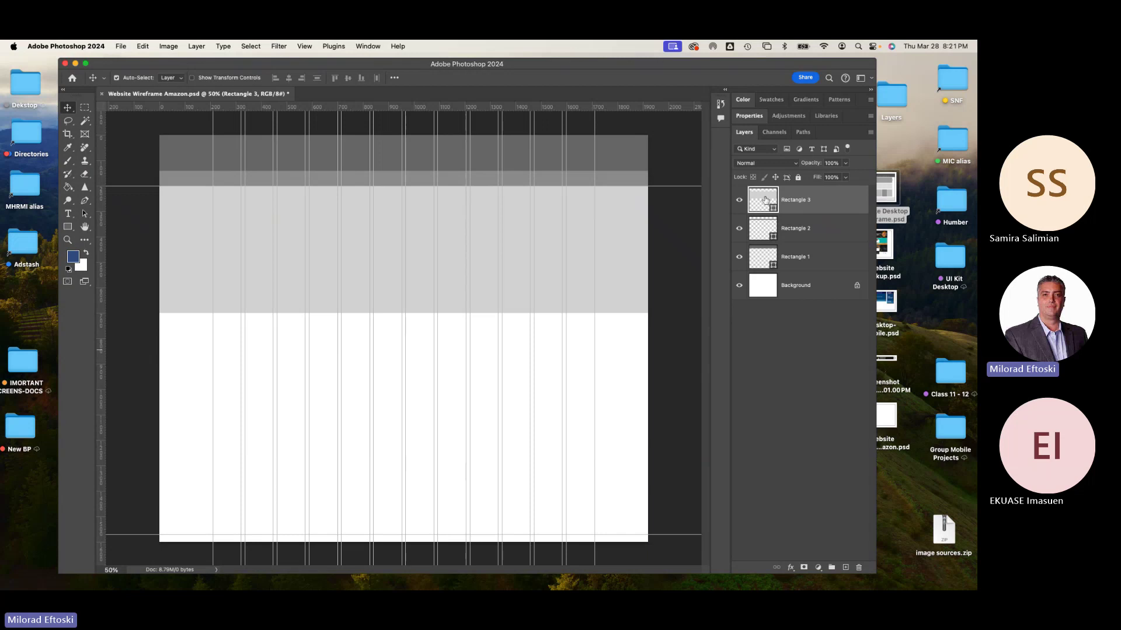
Add a Gradient Overlay to Rectangle 3 using the Basics Black, White preset
double_click(835, 203)
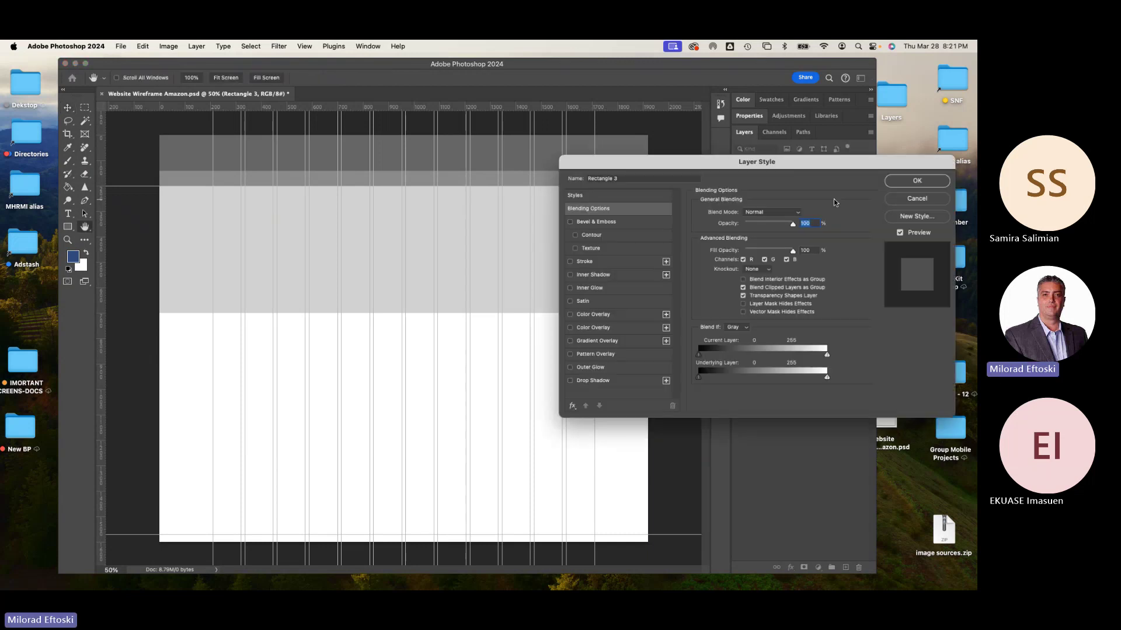
click(612, 342)
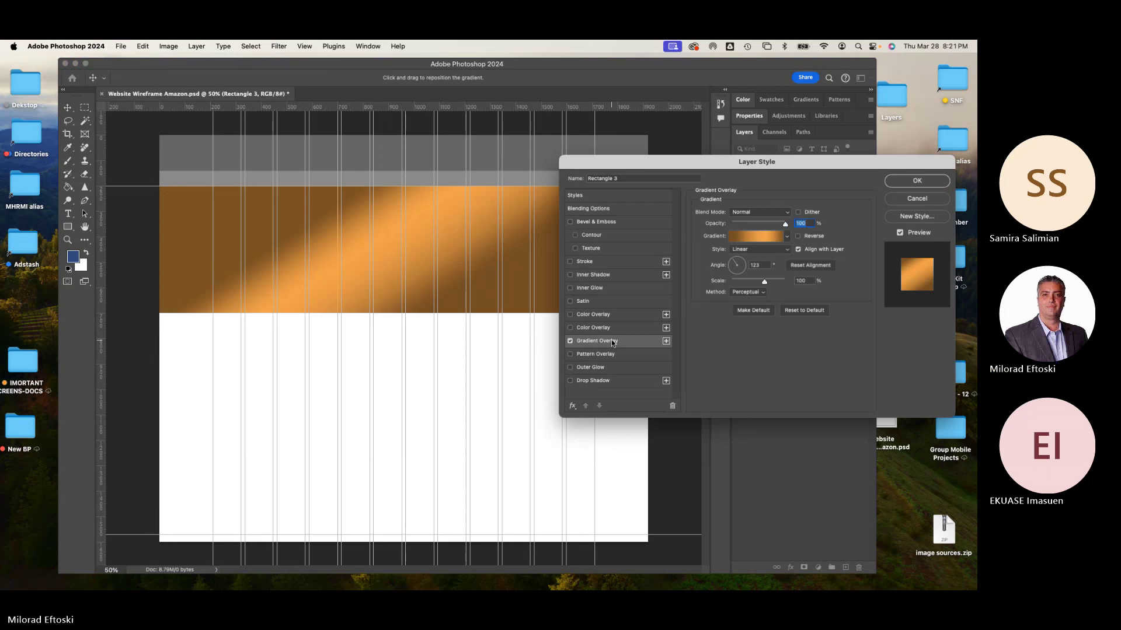
mouse_move(647, 160)
mouse_down()
mouse_move(658, 163)
mouse_move(646, 165)
mouse_up()
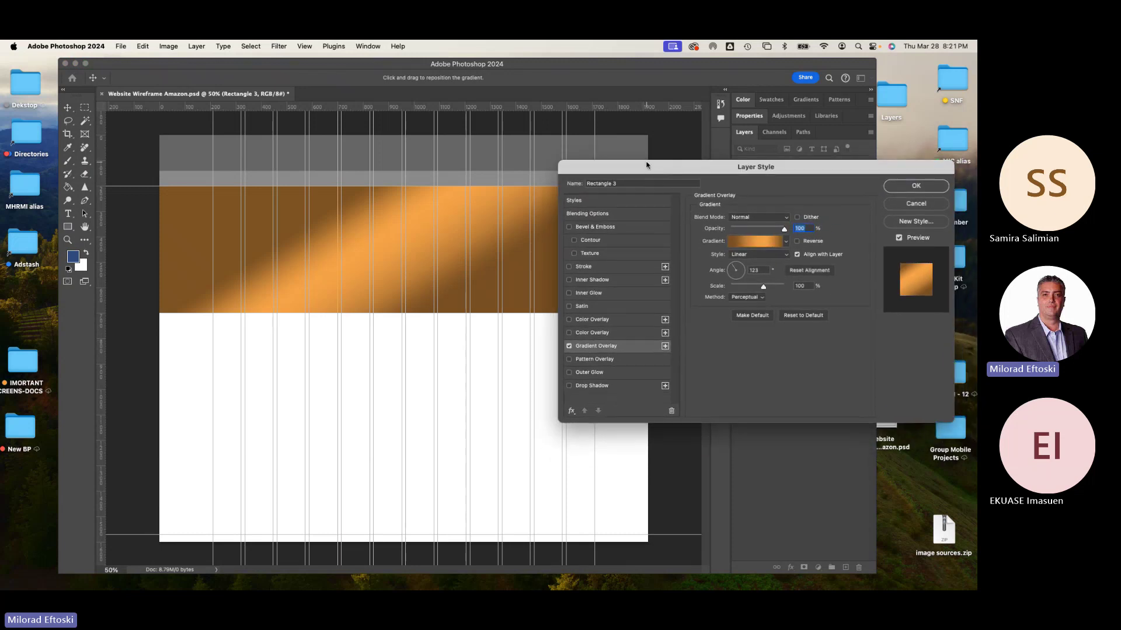
click(786, 243)
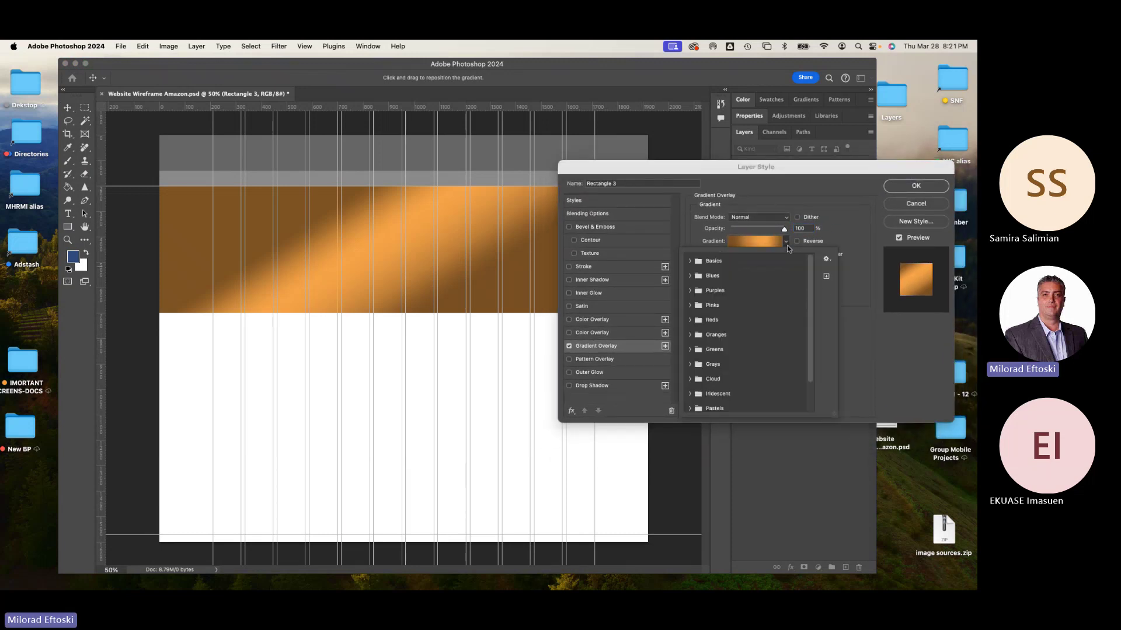
click(690, 262)
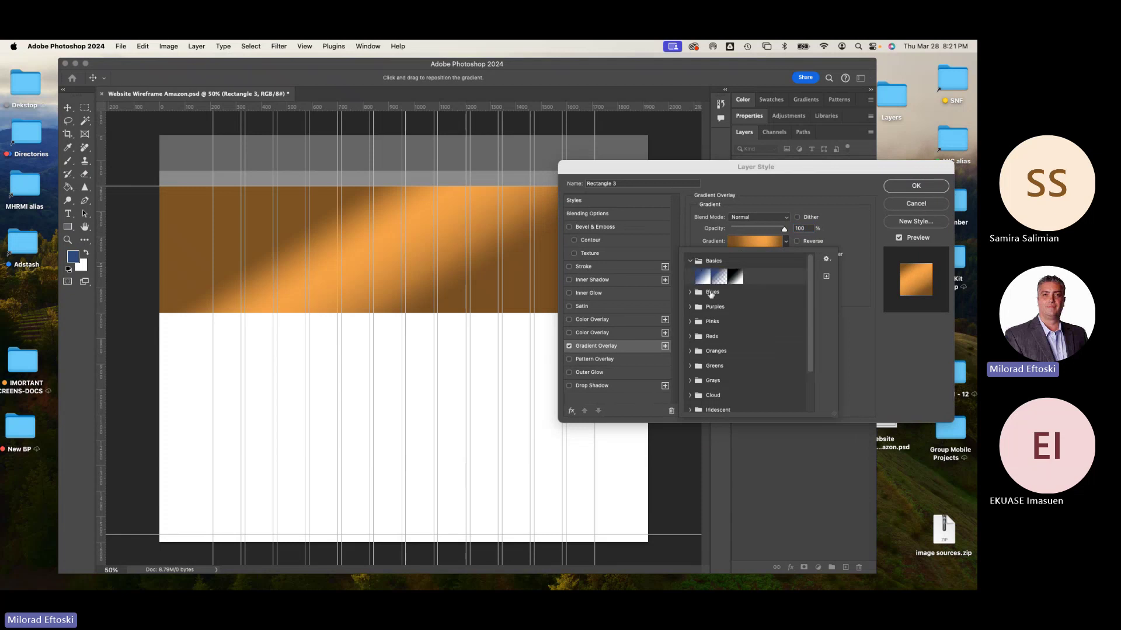
click(704, 281)
click(737, 278)
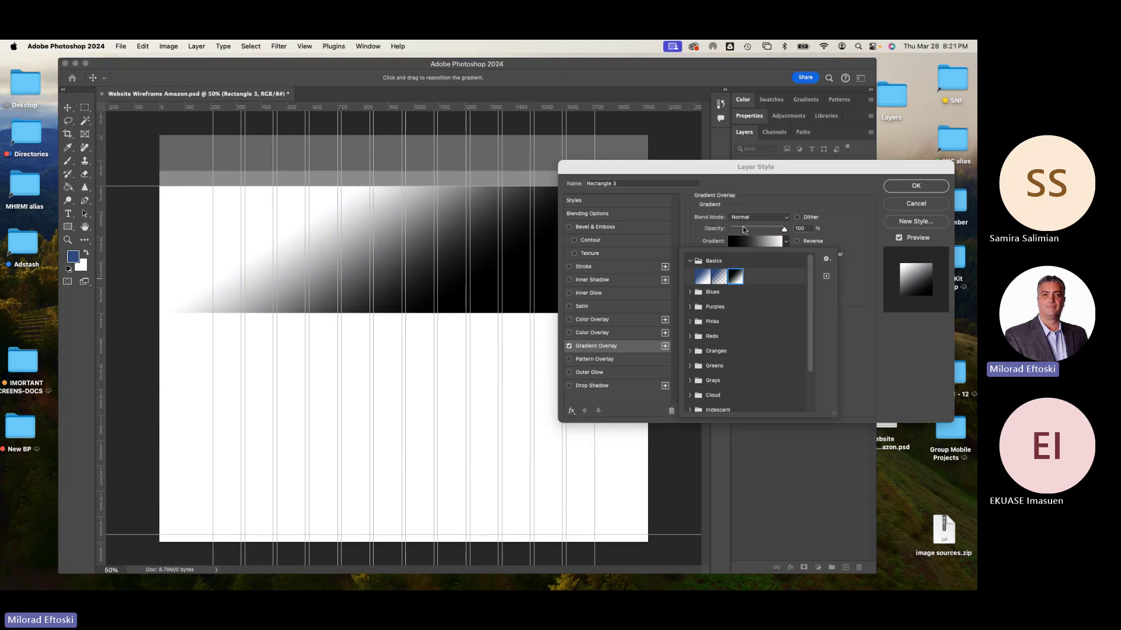
click(748, 235)
Set the gradient angle to 90° and reverse it so black is at the top
drag(737, 269, 737, 267)
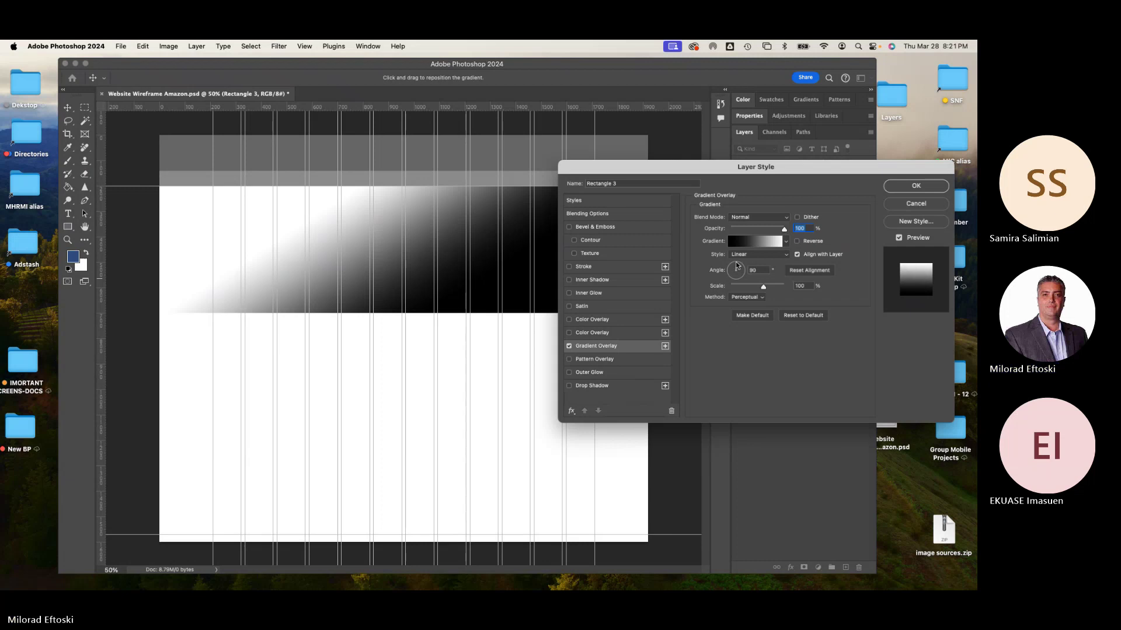
click(737, 266)
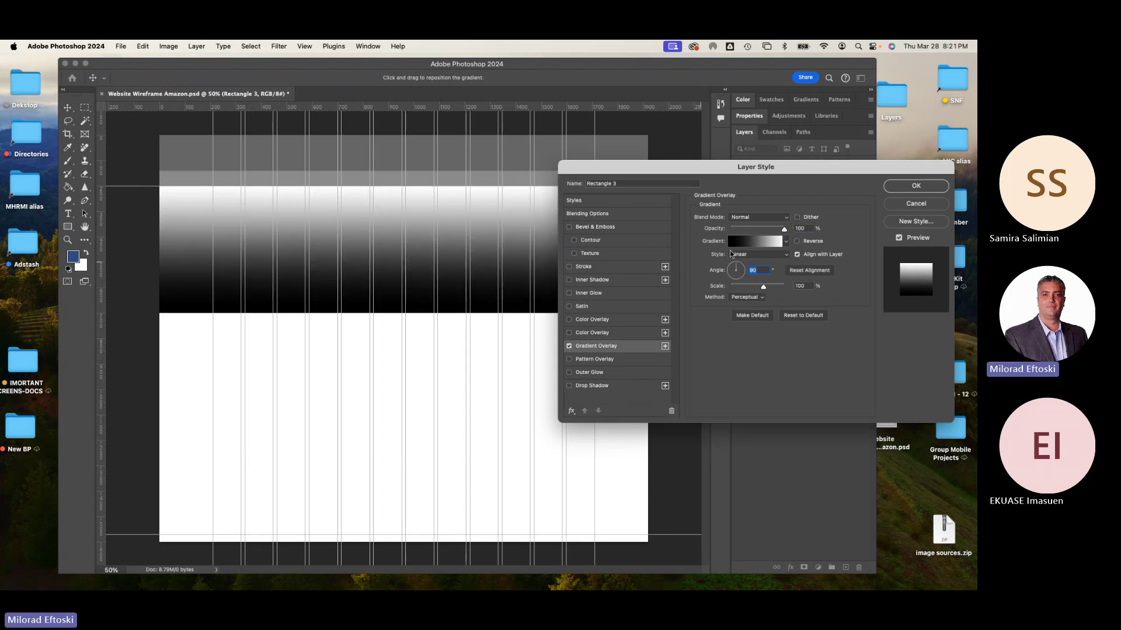
click(798, 242)
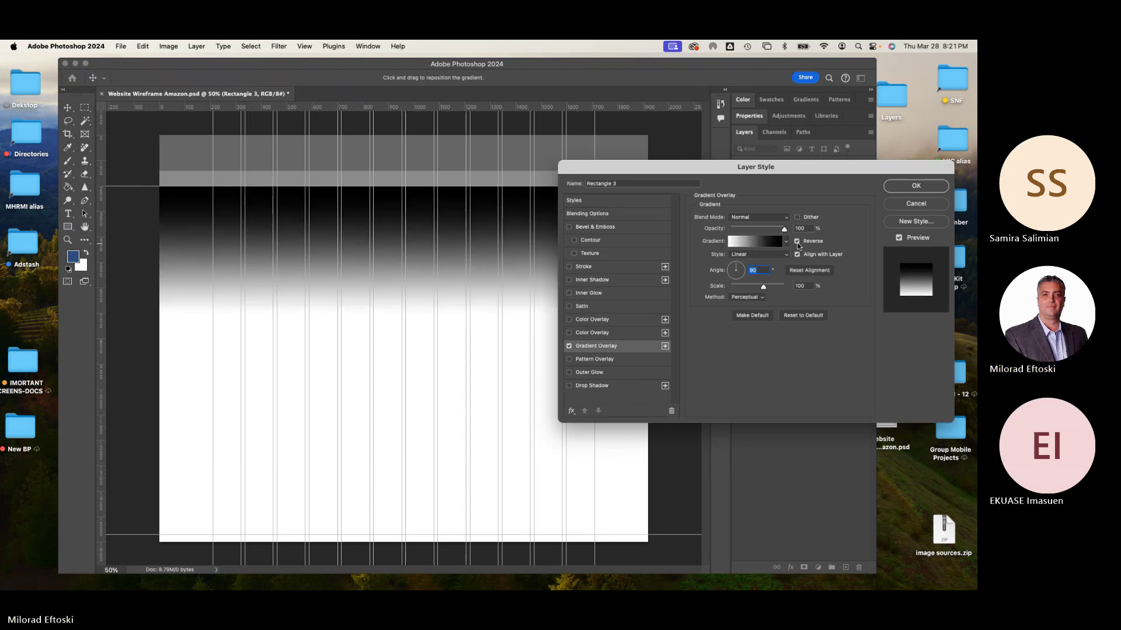
click(797, 242)
click(797, 243)
click(798, 242)
click(797, 242)
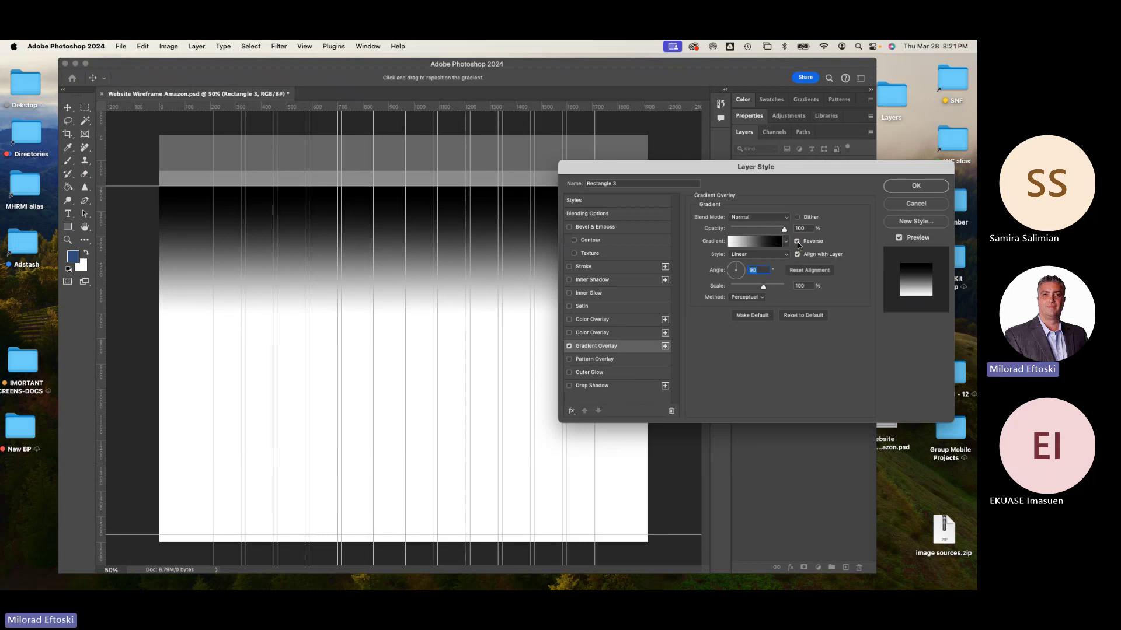
click(754, 240)
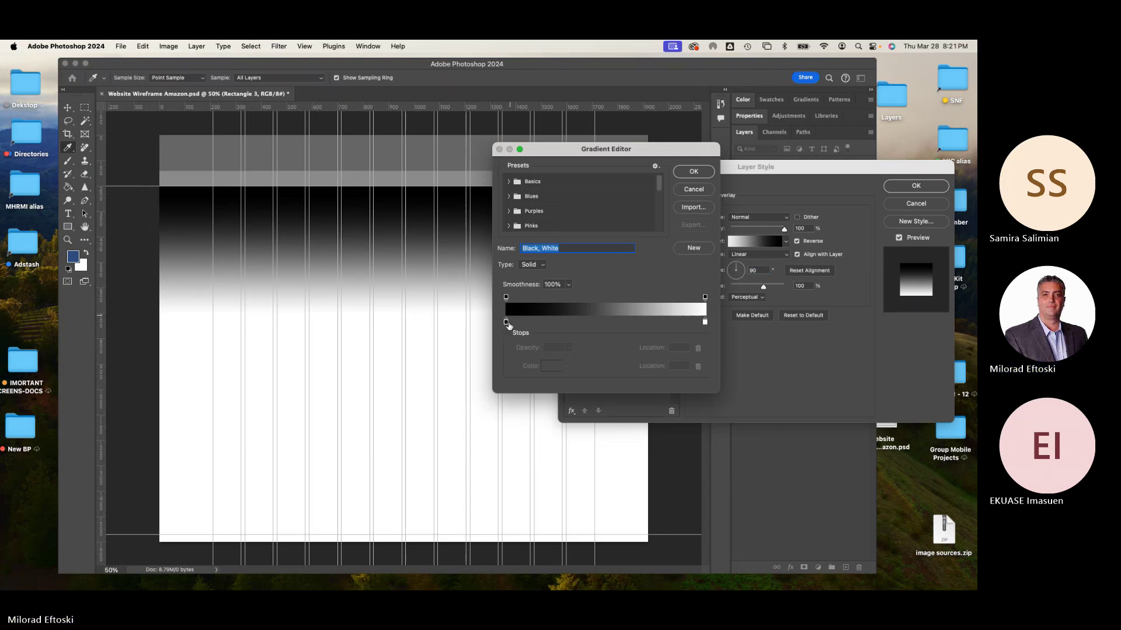
Change the gradient's left colour stop from black to mid grey
click(507, 323)
click(551, 366)
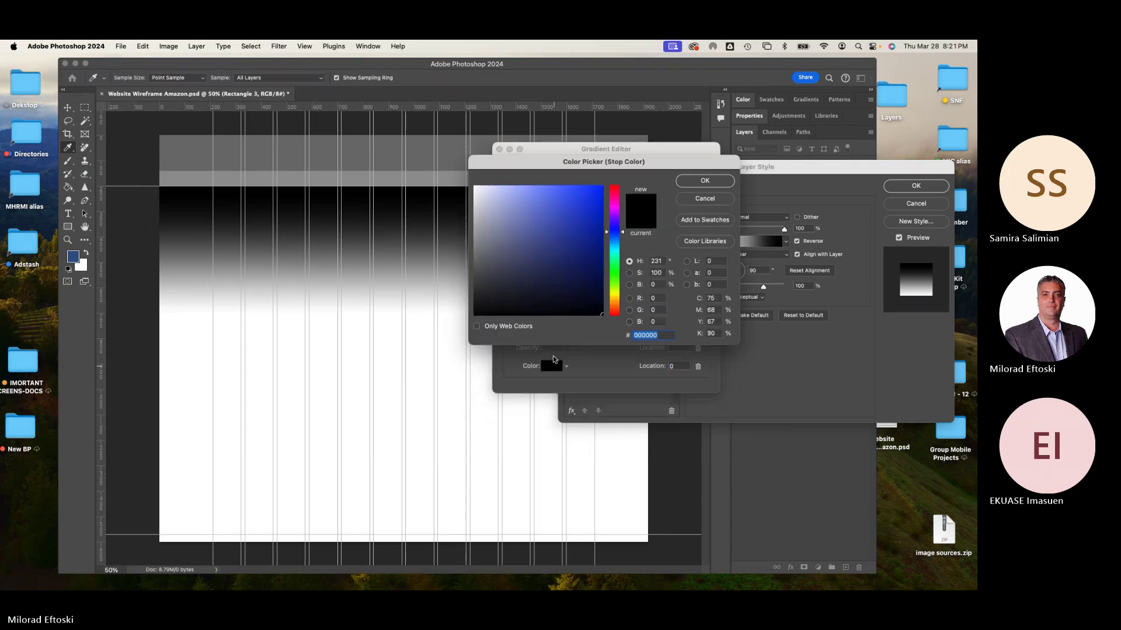
mouse_move(494, 237)
mouse_down()
mouse_move(481, 261)
mouse_move(474, 248)
mouse_up()
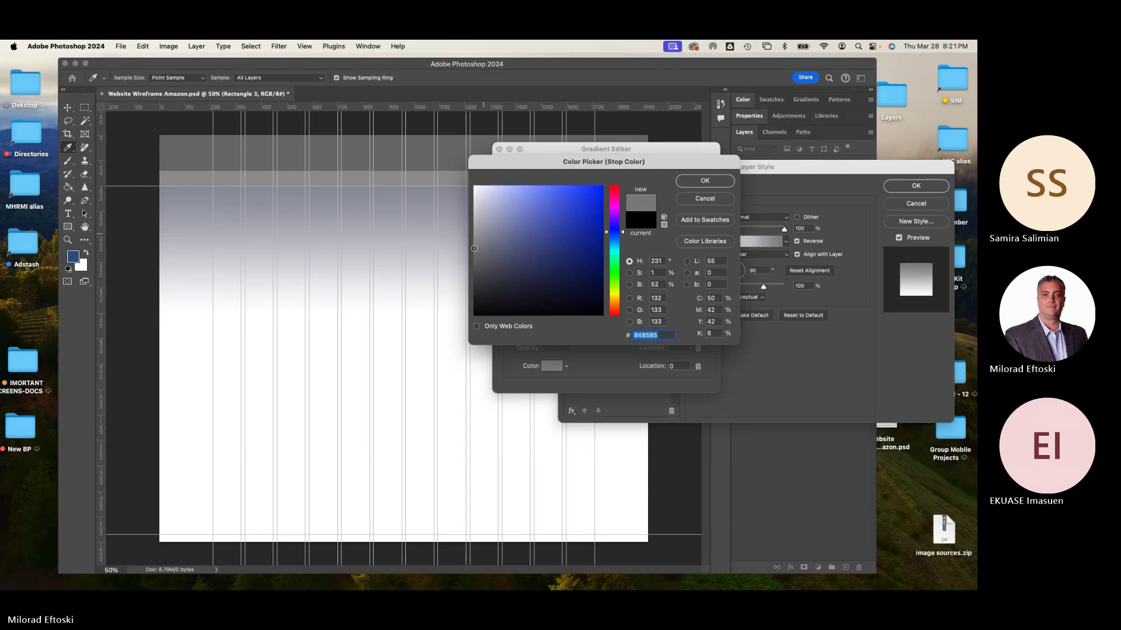
click(705, 180)
click(683, 176)
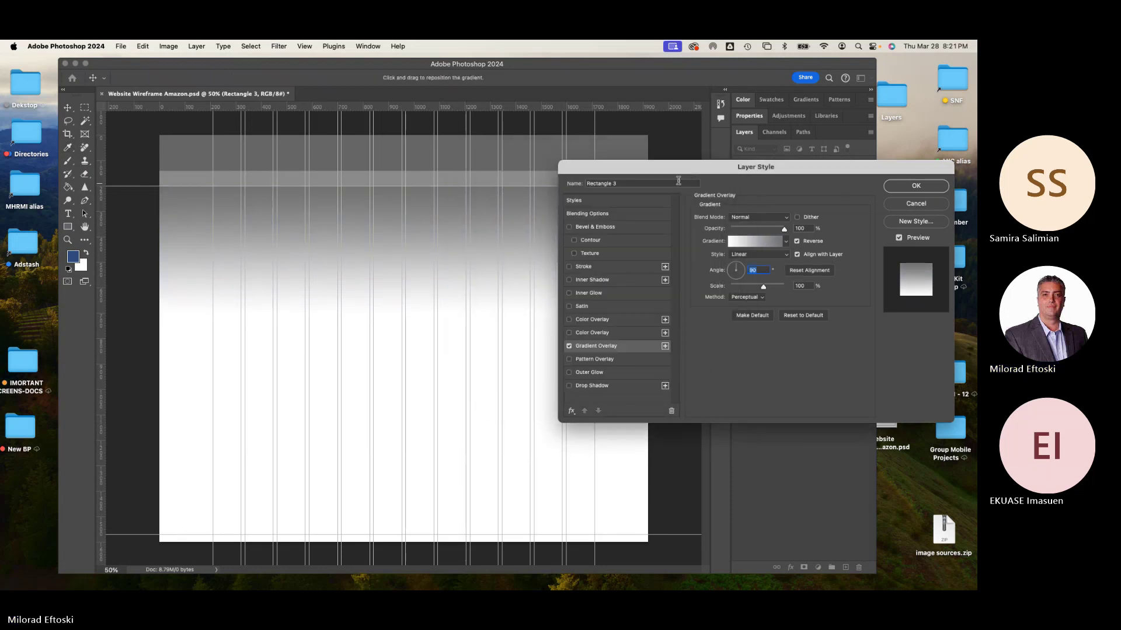
Keep the grey-on-top gradient direction and apply the overlay to Rectangle 3
drag(627, 171, 457, 202)
drag(564, 207, 658, 192)
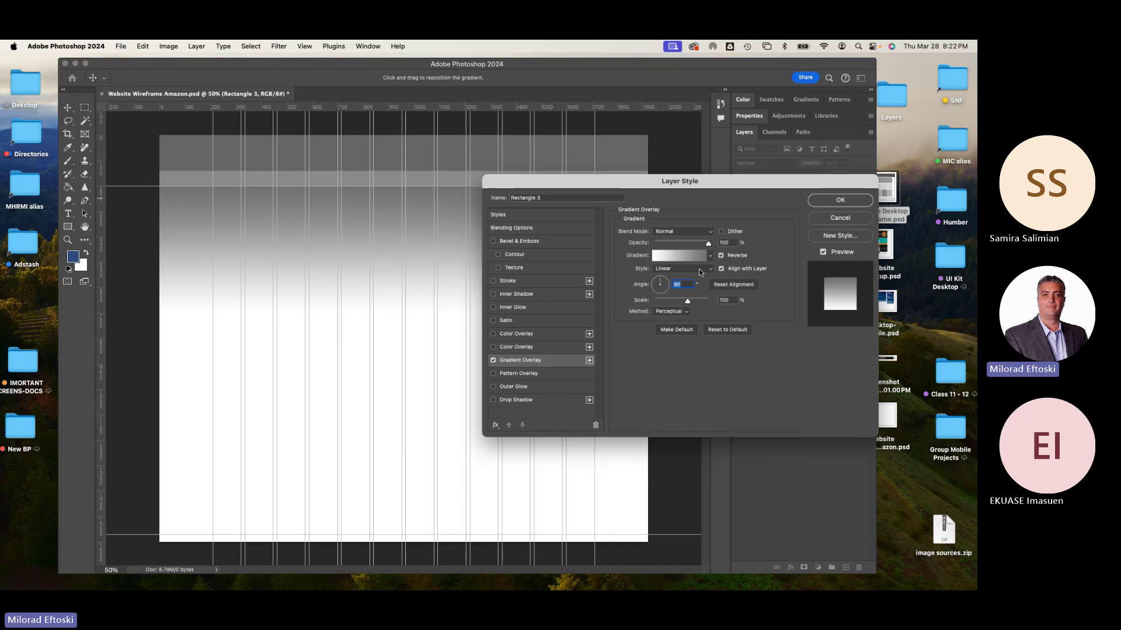
click(710, 256)
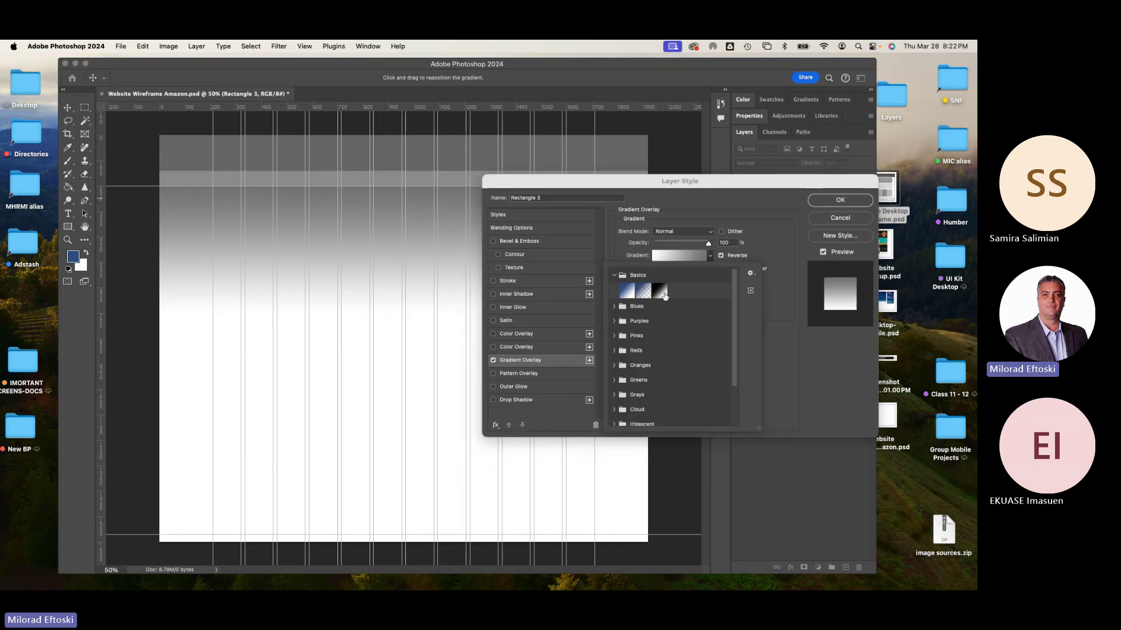
click(655, 190)
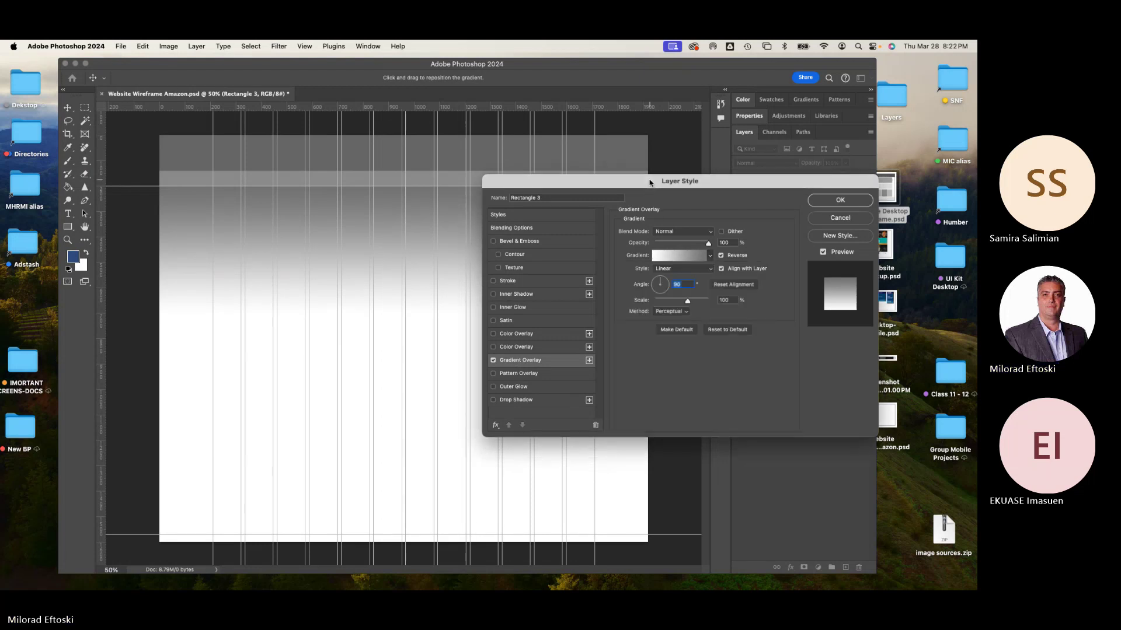
click(721, 256)
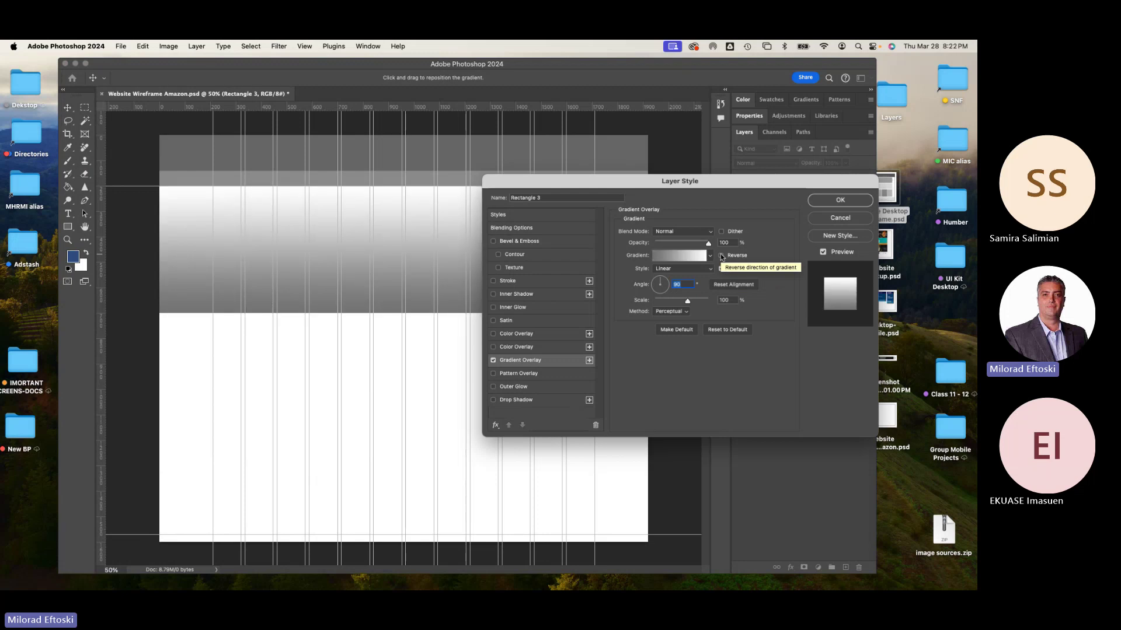
click(722, 256)
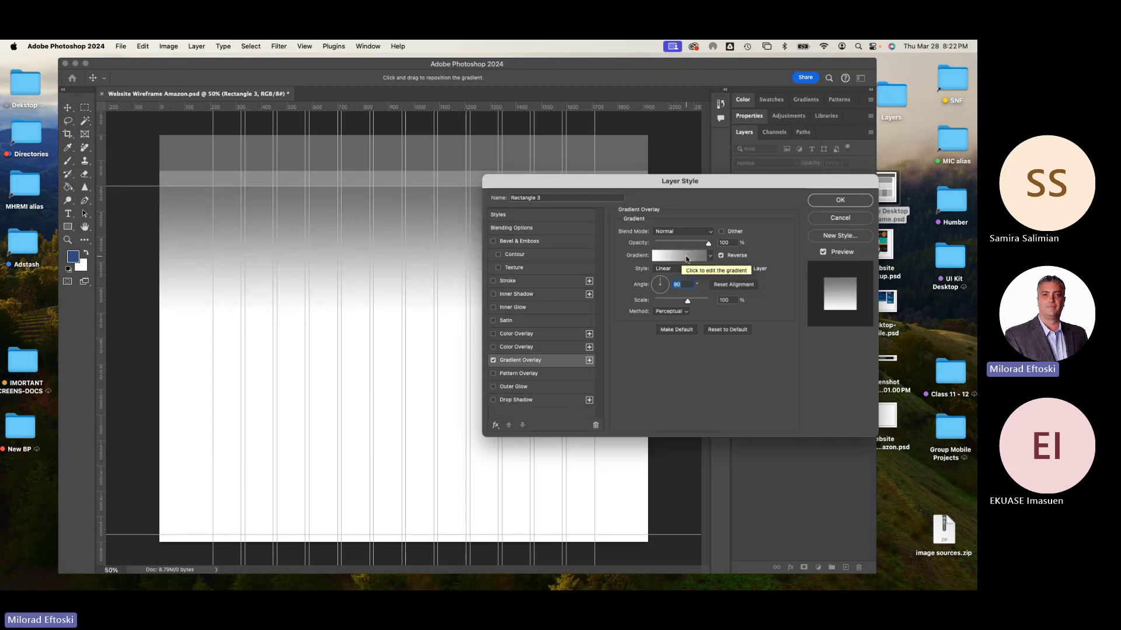
click(687, 258)
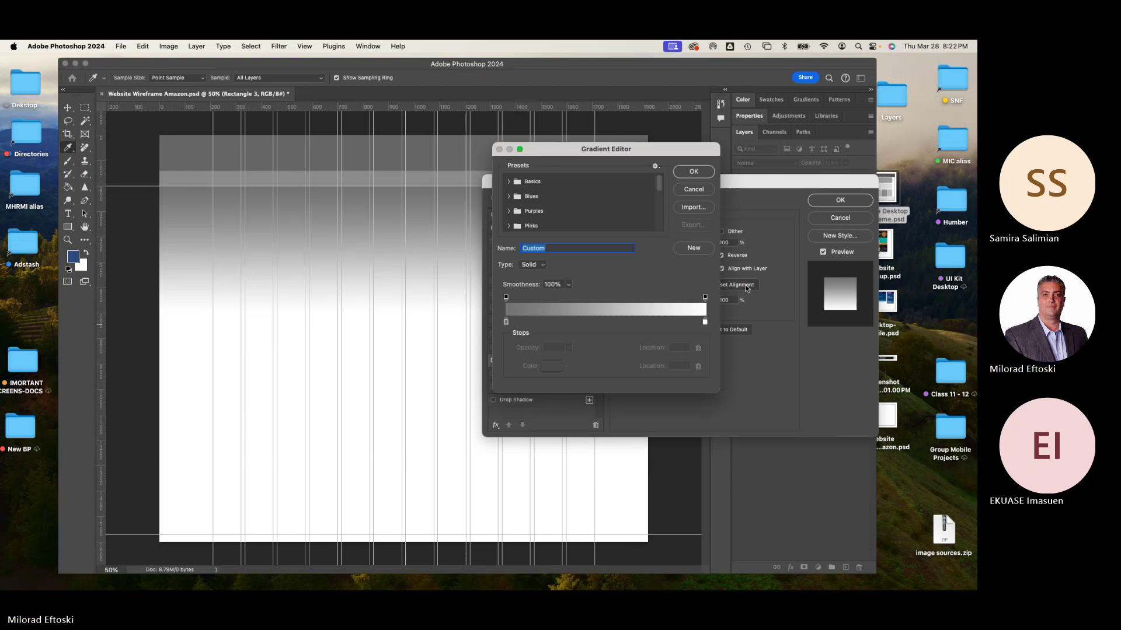
click(694, 171)
click(844, 203)
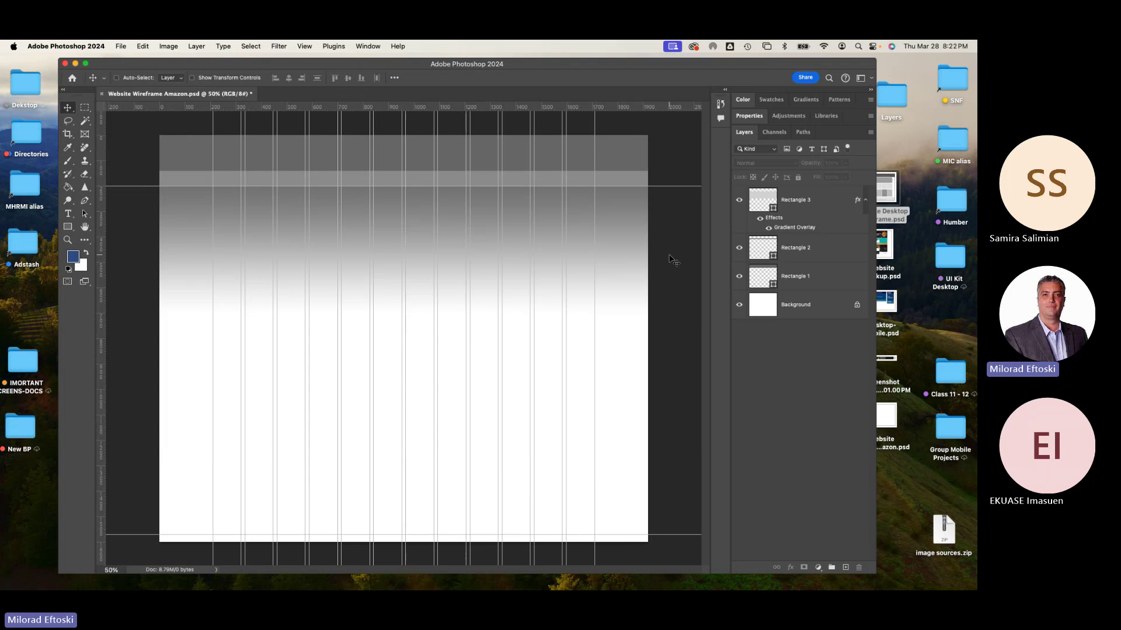
Toggle the grid and guides to preview the clean layout, leaving guides visible
key(super+apostrophe)
key(super+h)
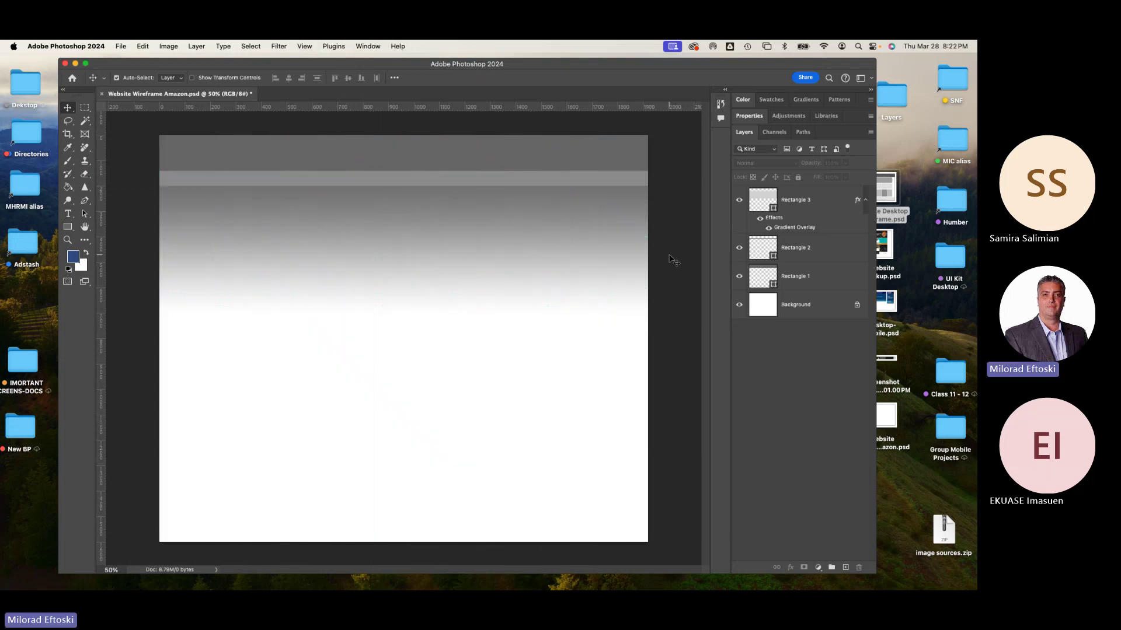
key(super+semicolon)
key(super+semicolon)
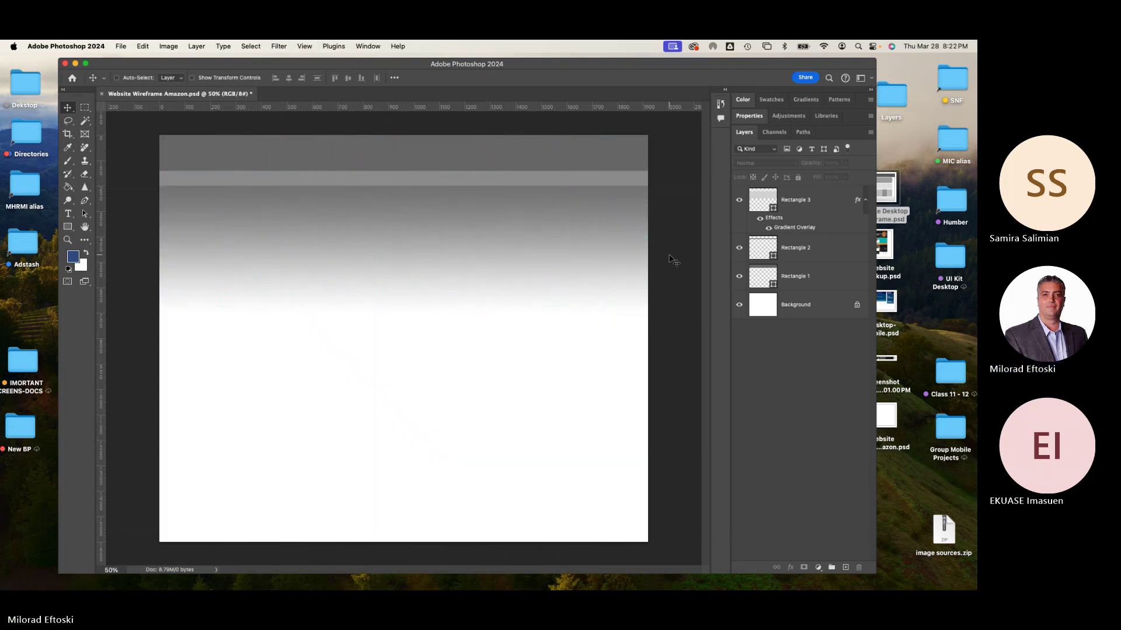
key(super+semicolon)
key(super+semicolon)
key(super+semicolon)
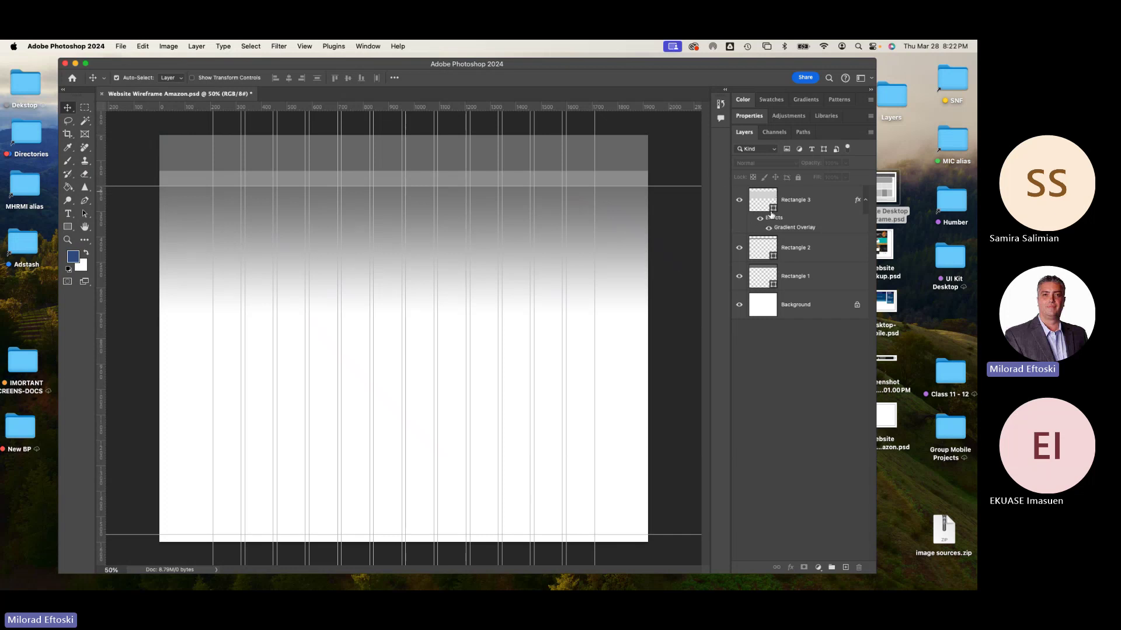
Move Rectangle 1 above Rectangle 3, checking each header band's visibility
click(806, 252)
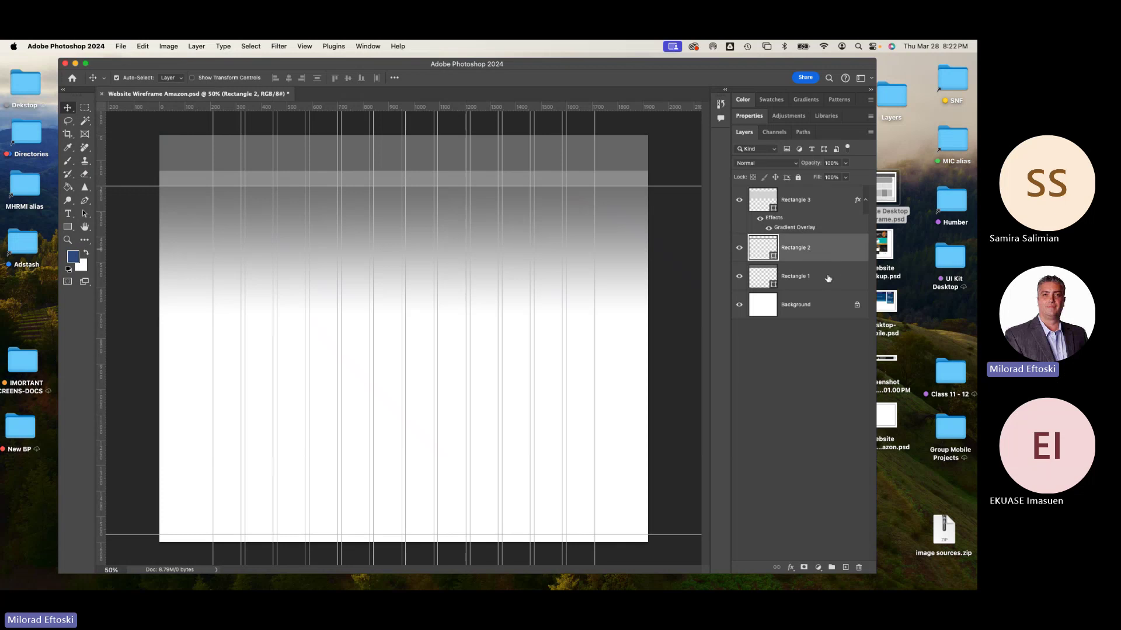
click(823, 278)
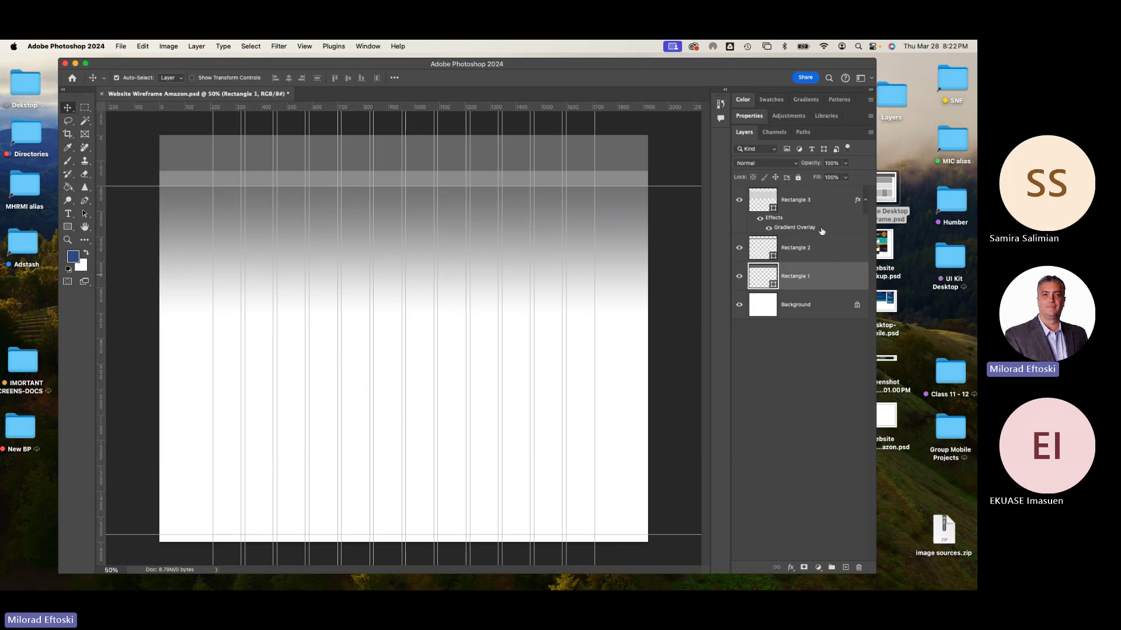
drag(827, 277, 820, 199)
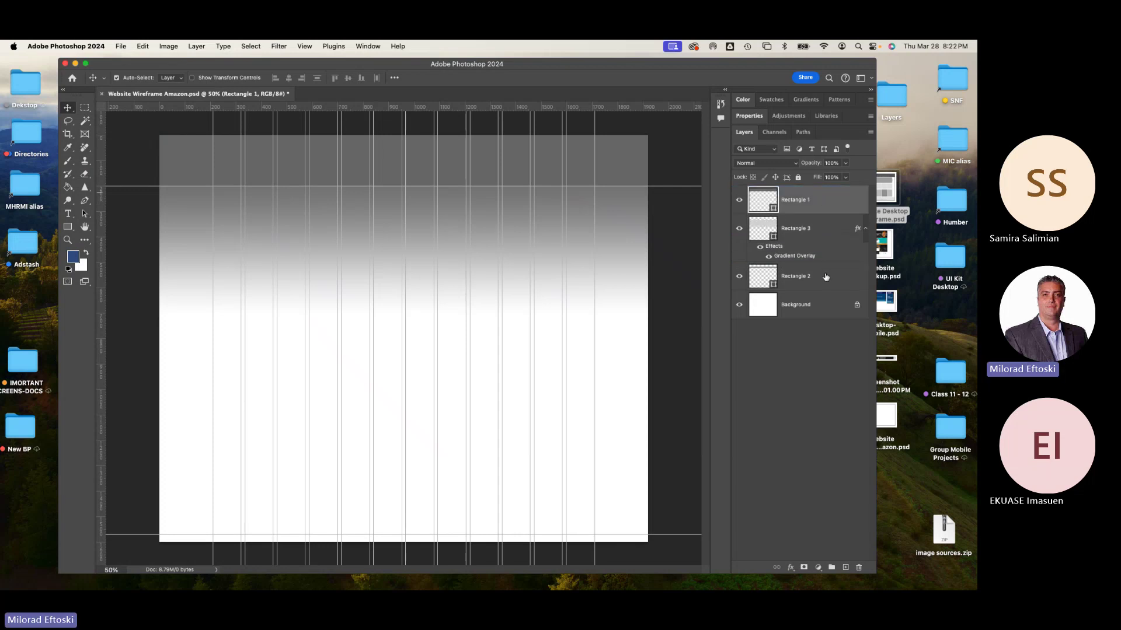
drag(825, 276, 822, 226)
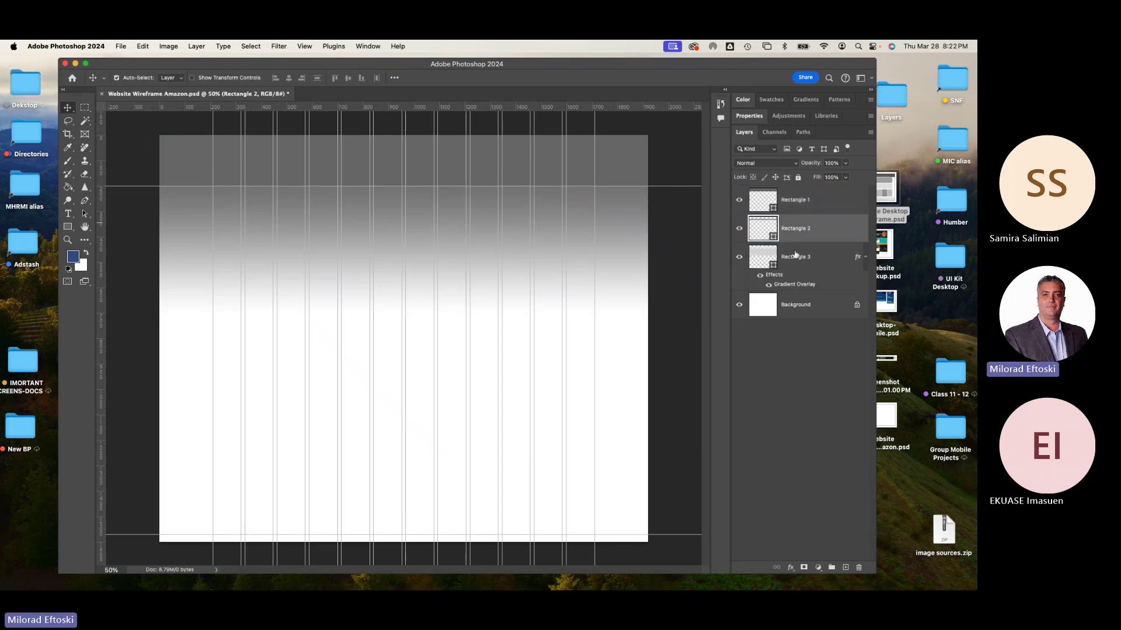
click(739, 201)
click(740, 201)
click(740, 200)
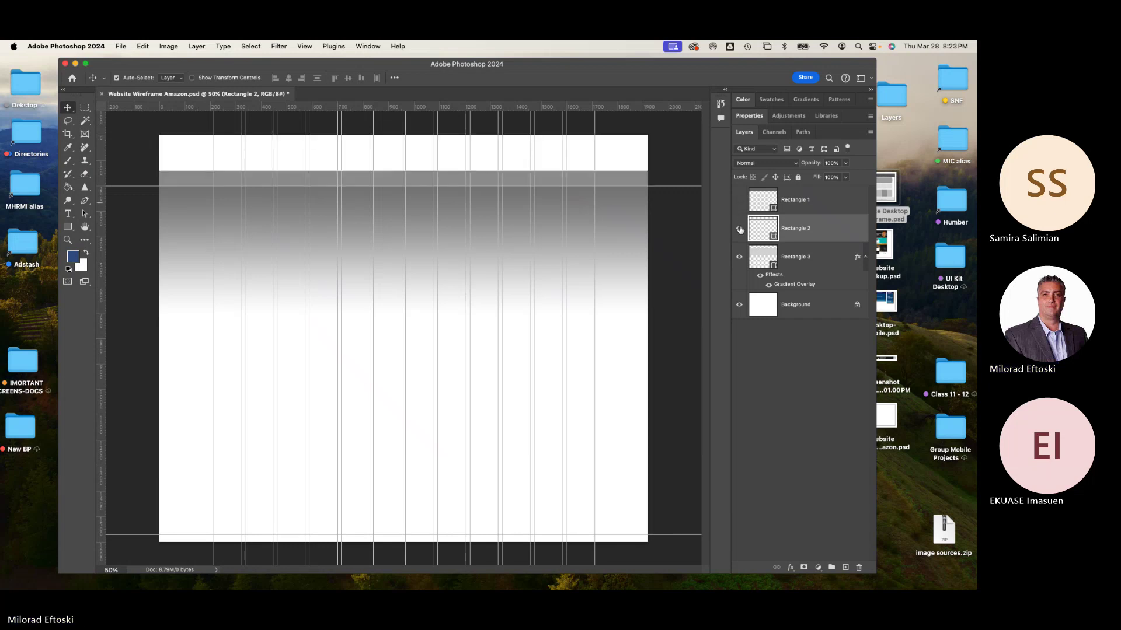
click(740, 228)
click(739, 229)
click(740, 202)
click(740, 201)
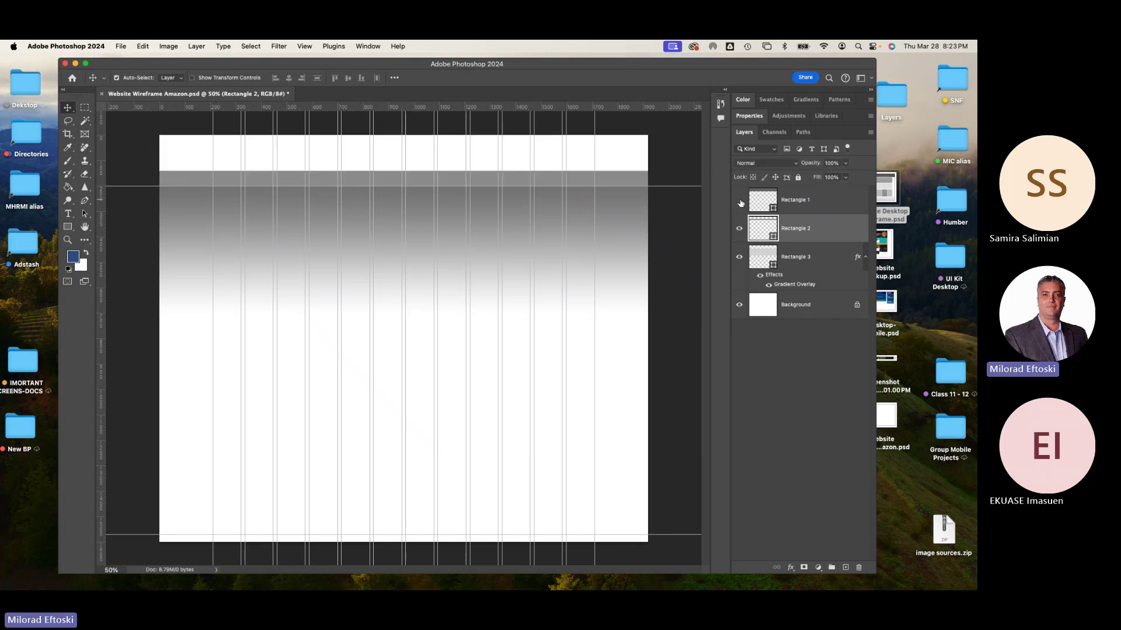
click(739, 229)
click(739, 229)
click(740, 201)
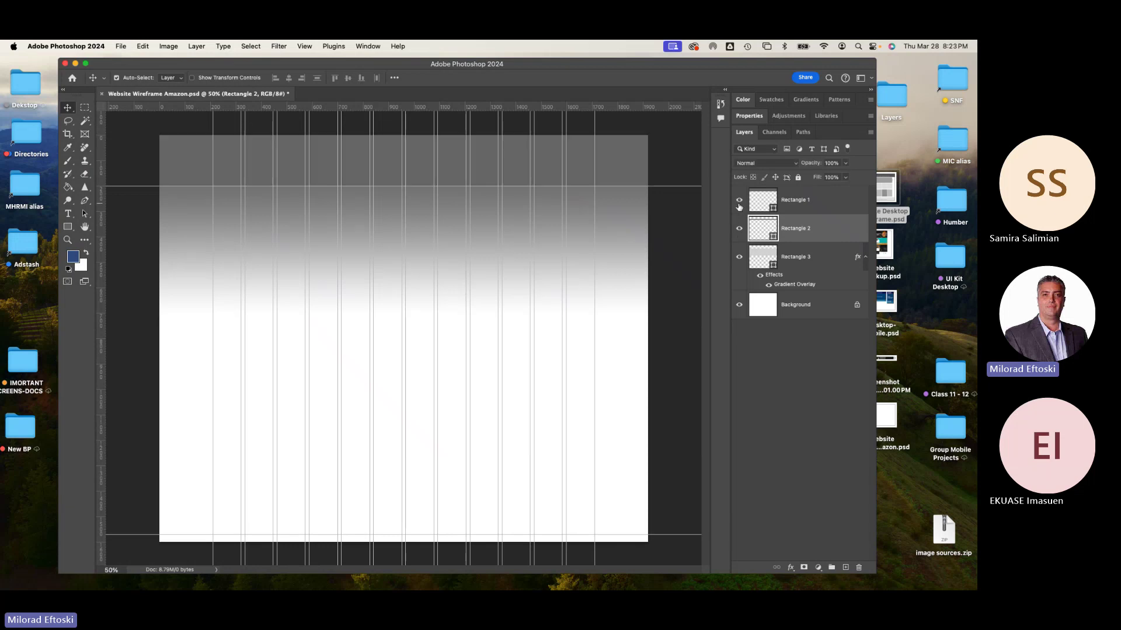
Move Rectangle 2 above Rectangle 1, verify the bands, and select all three rectangles
drag(833, 233, 826, 198)
click(739, 201)
click(739, 200)
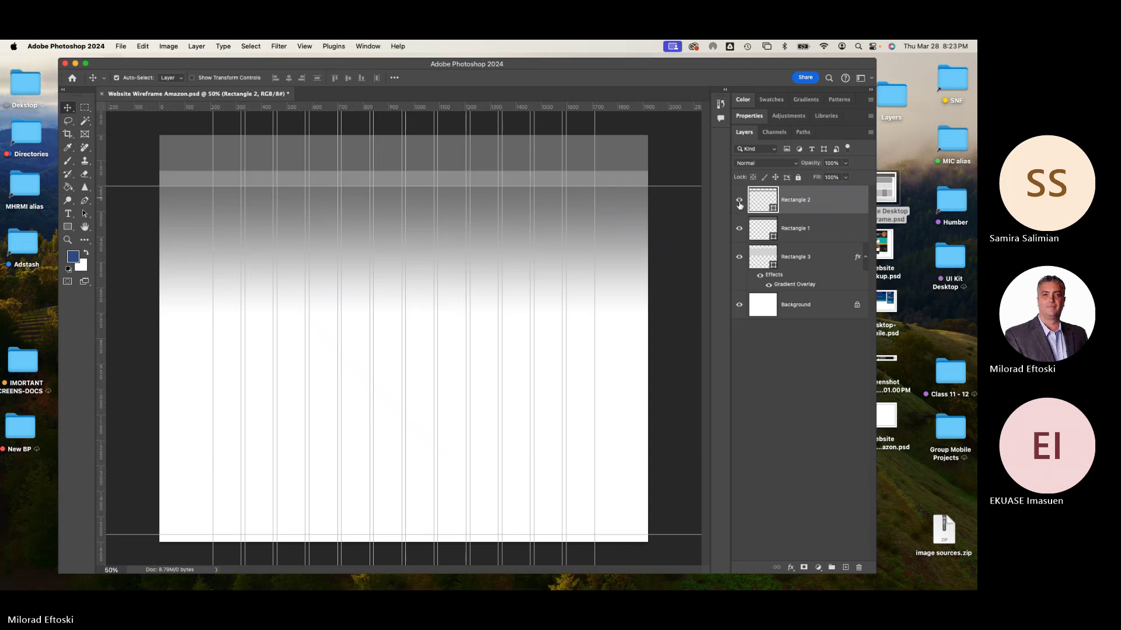
click(740, 229)
click(739, 228)
click(739, 257)
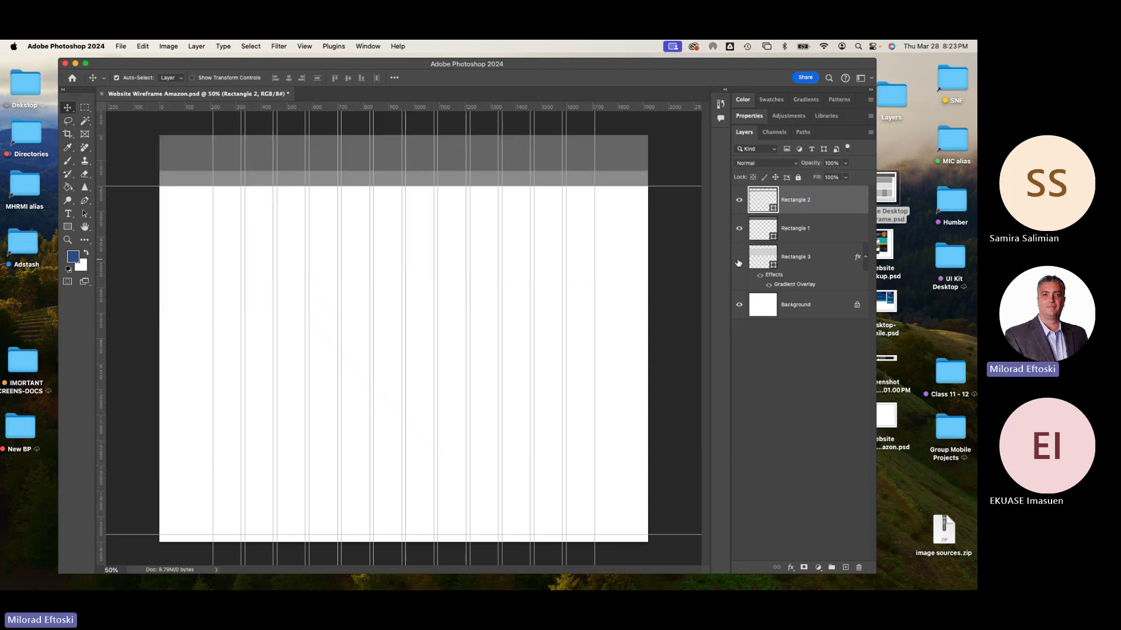
click(738, 260)
click(738, 259)
click(739, 260)
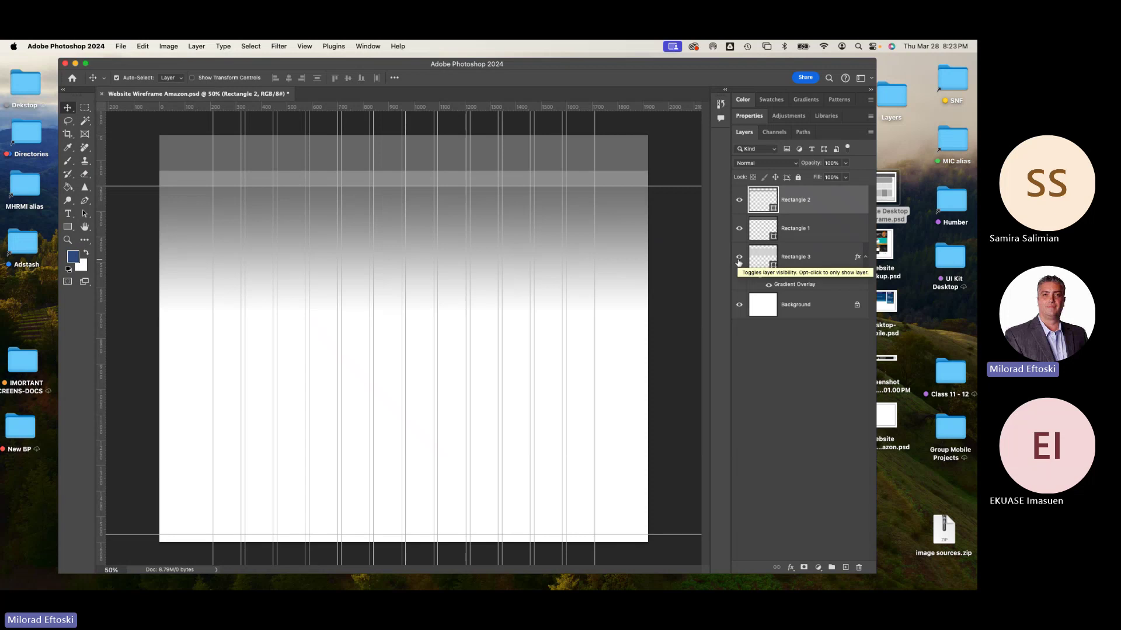
click(826, 258)
shift+click(837, 208)
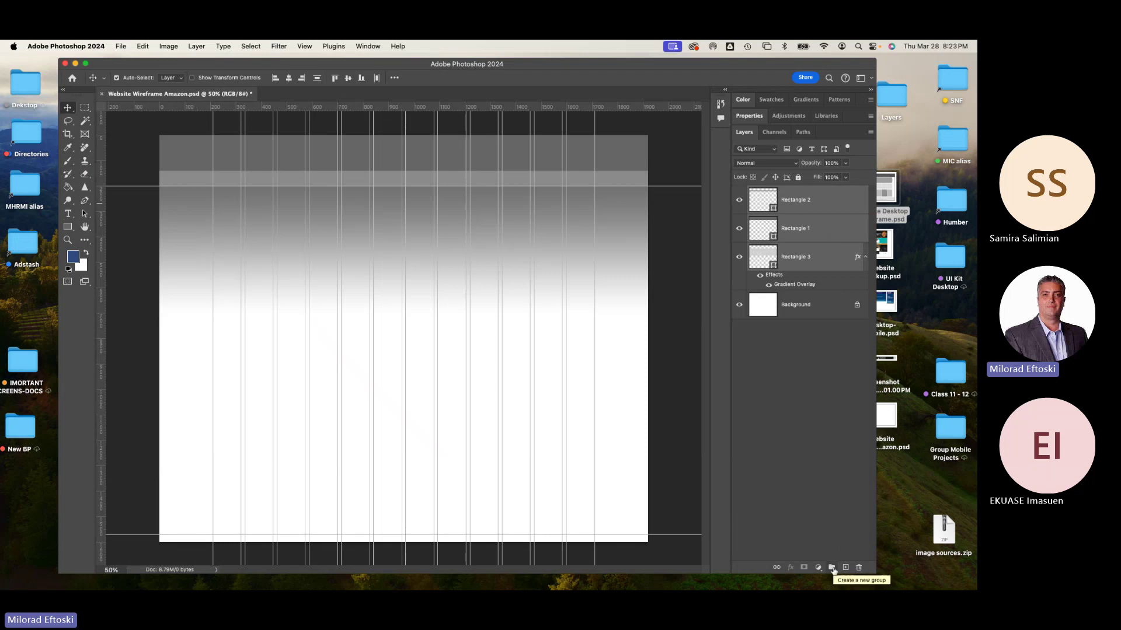
Group Rectangles 1–3 with Cmd+G, name the group Header, then select Background
click(871, 132)
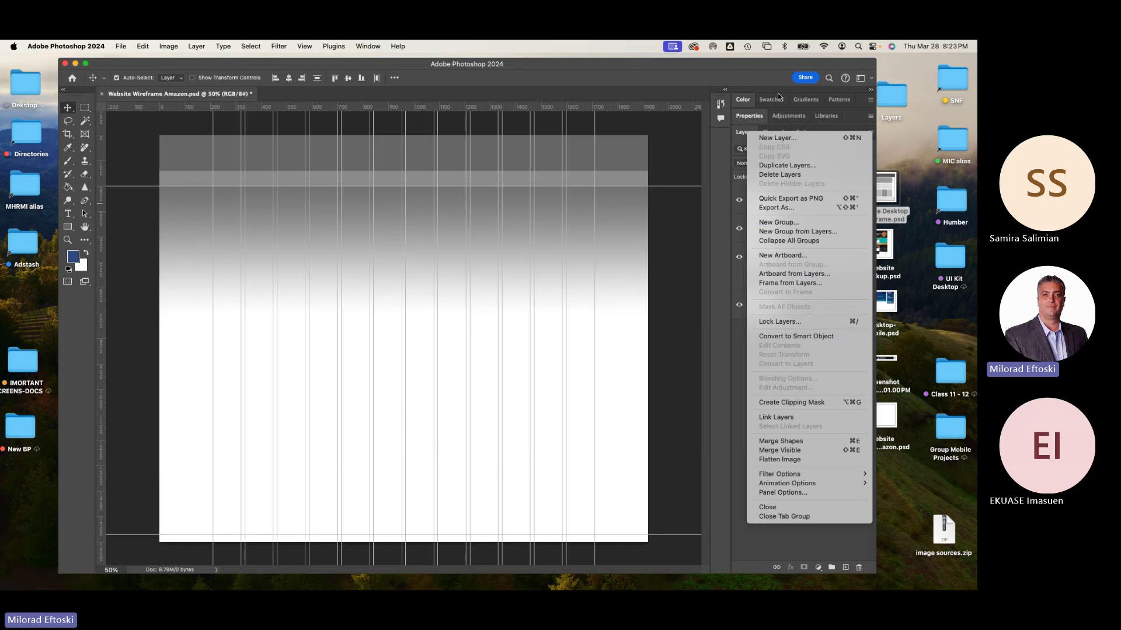
click(751, 76)
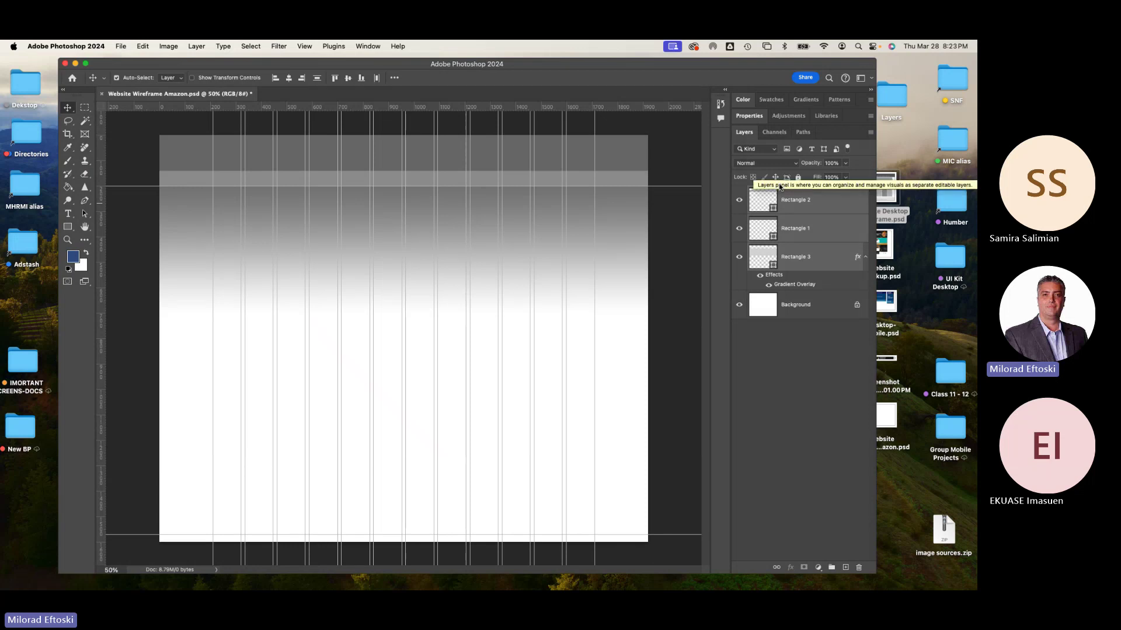
key(super+g)
click(739, 194)
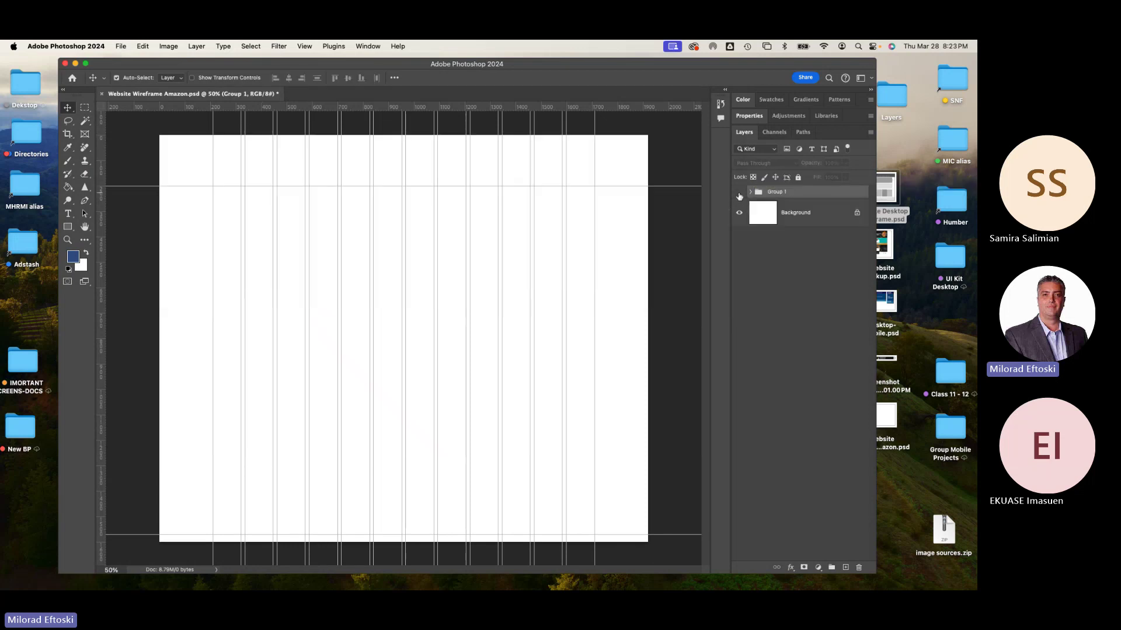
click(739, 194)
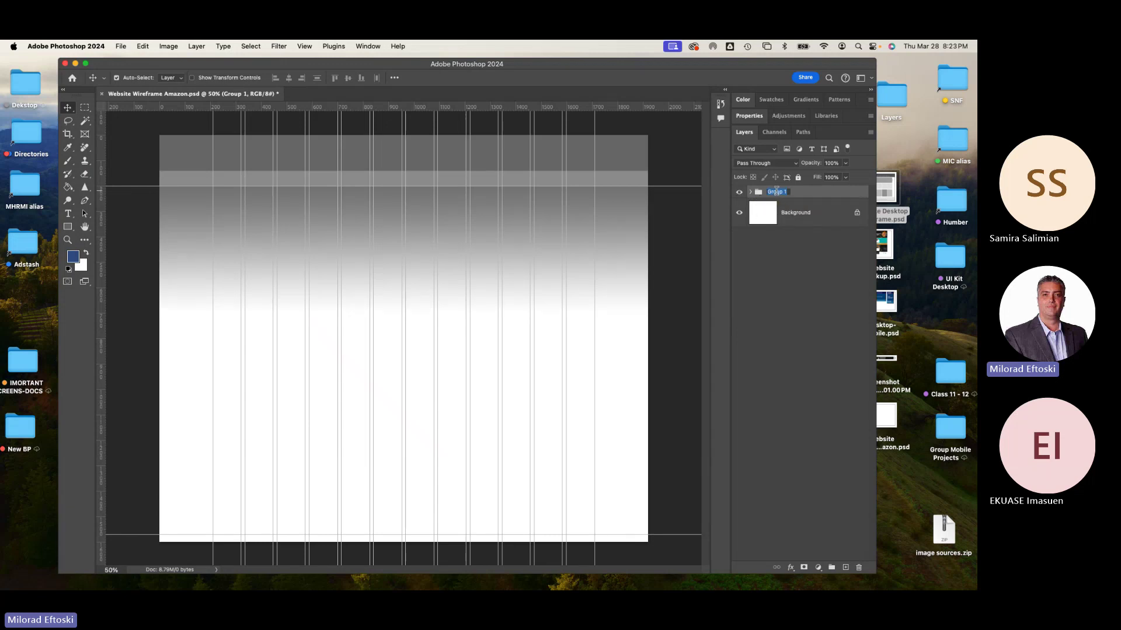
text(Header)
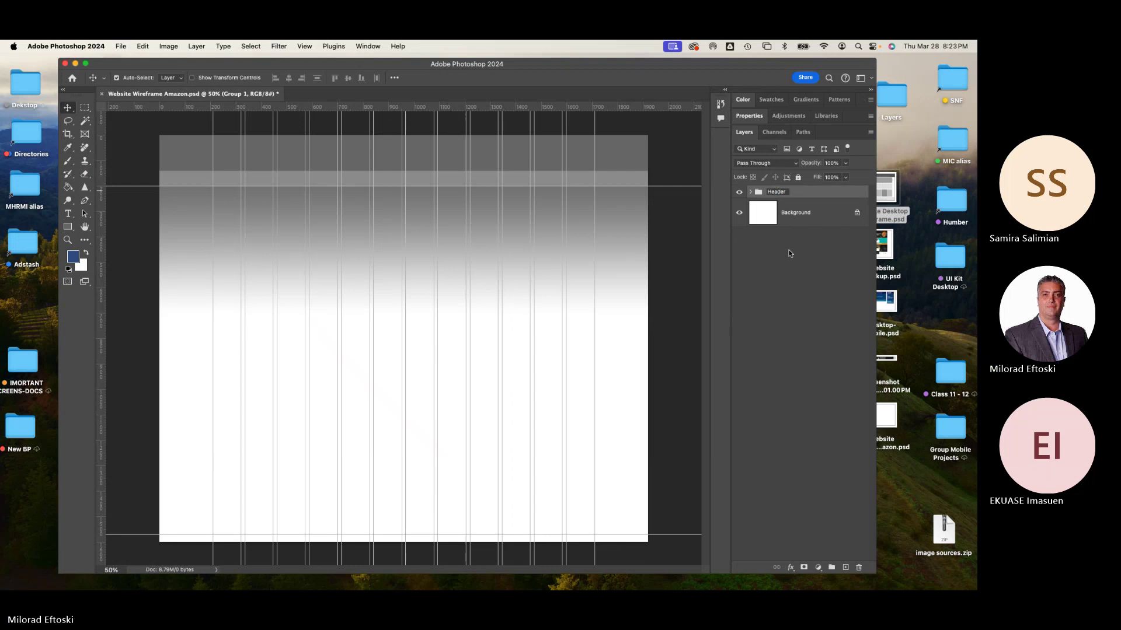
key(Return)
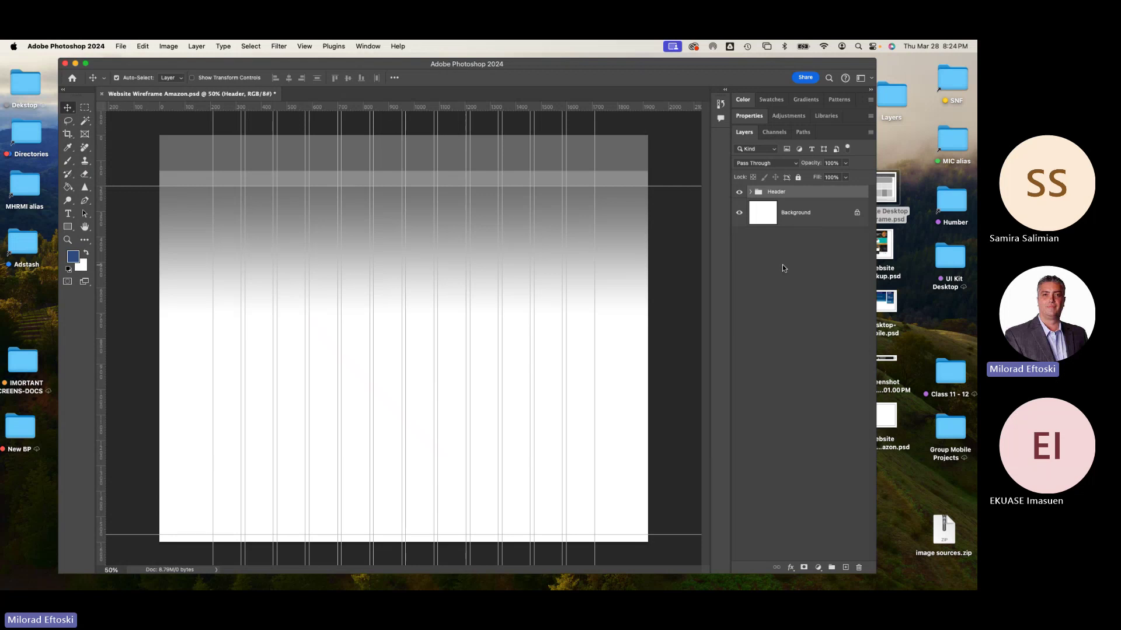
click(803, 291)
click(797, 228)
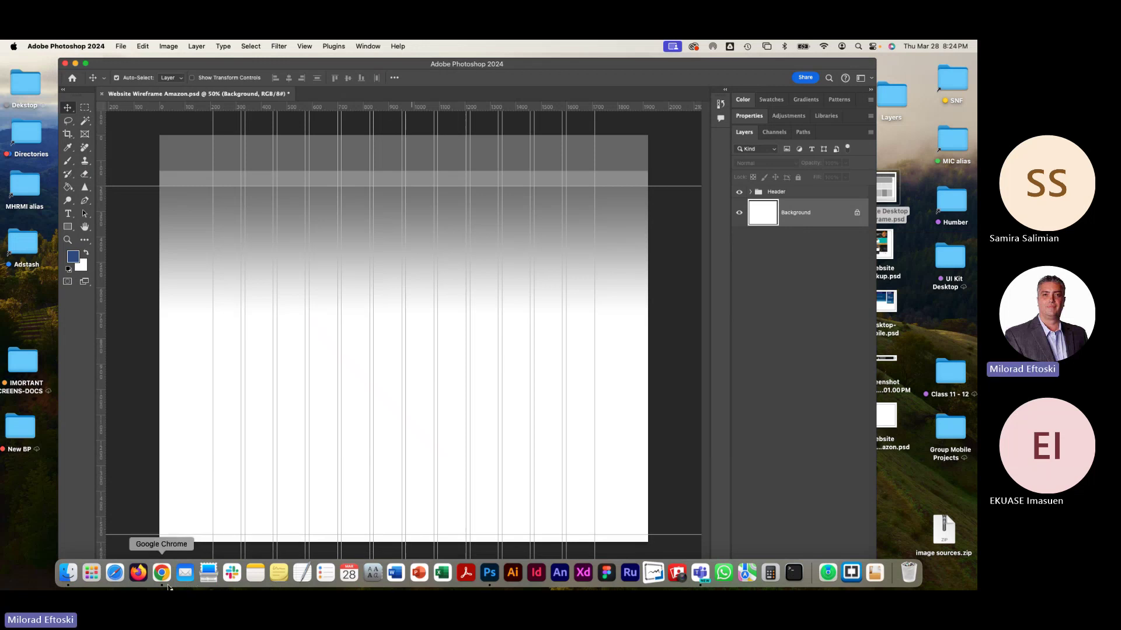
click(166, 570)
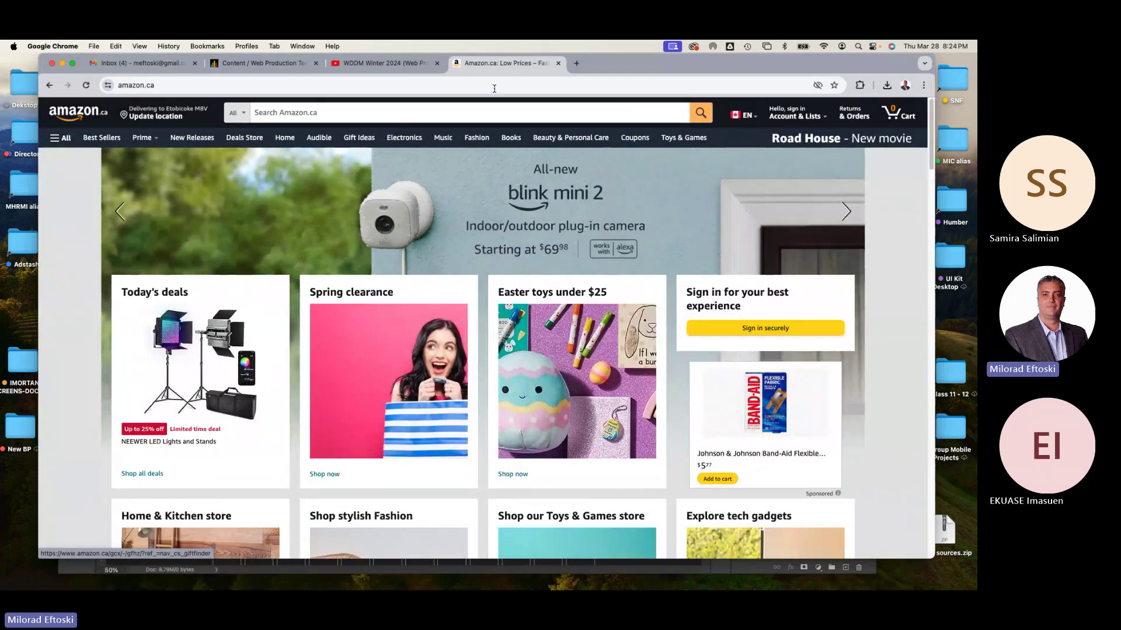
mouse_move(606, 64)
mouse_down()
mouse_move(770, 314)
mouse_move(619, 127)
mouse_move(593, 68)
mouse_move(641, 128)
mouse_move(636, 50)
mouse_move(642, 140)
mouse_move(632, 46)
mouse_move(617, 47)
mouse_up()
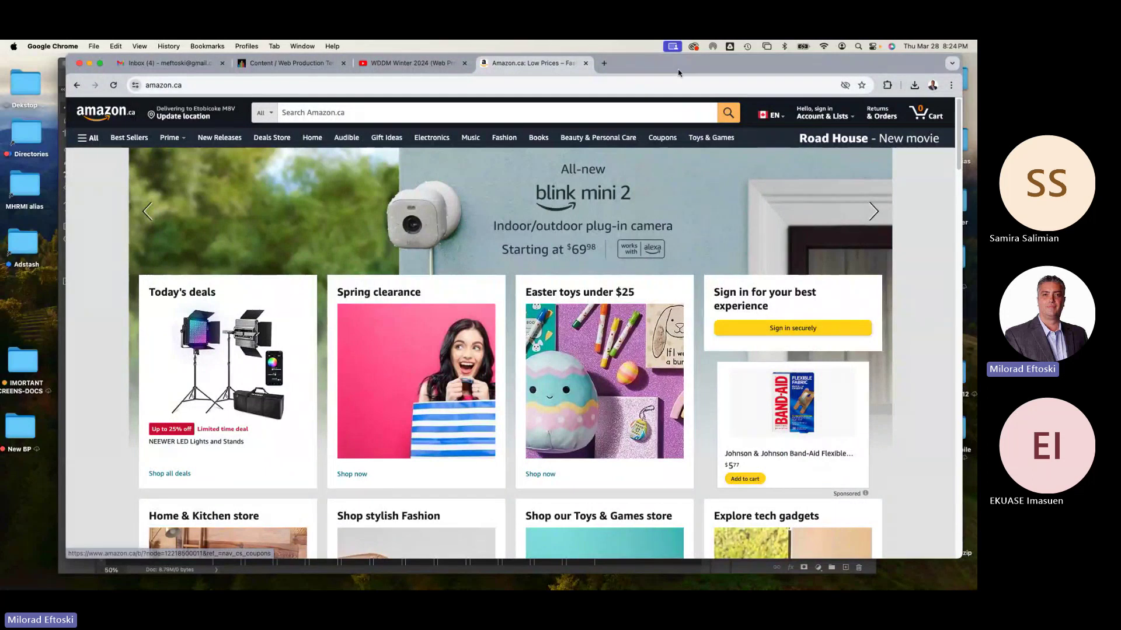
drag(681, 64, 666, 64)
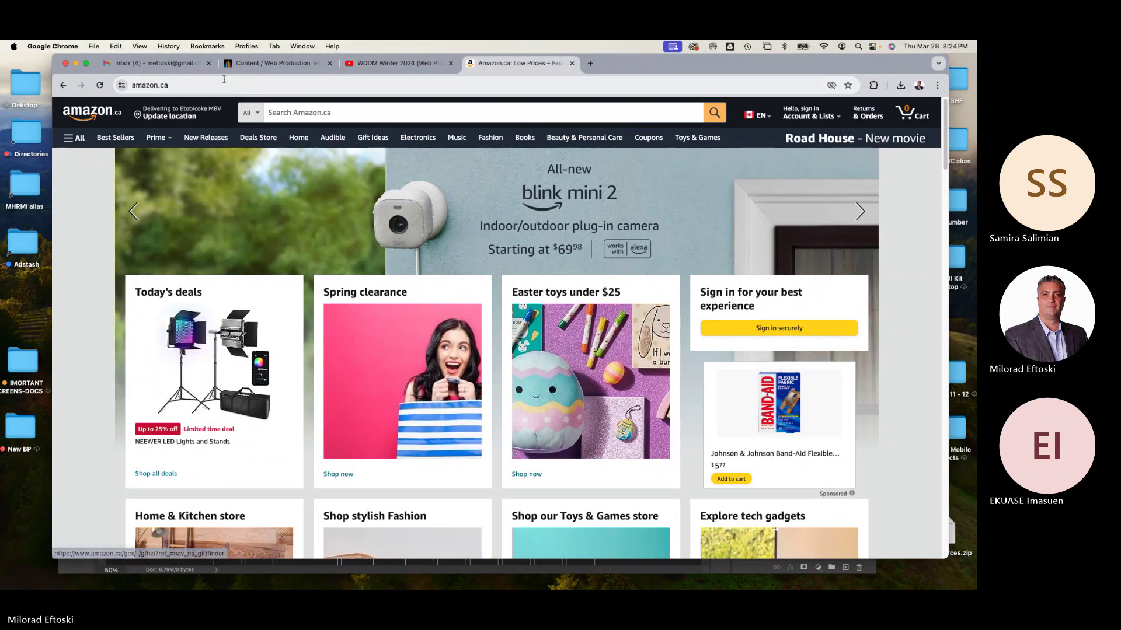
click(75, 64)
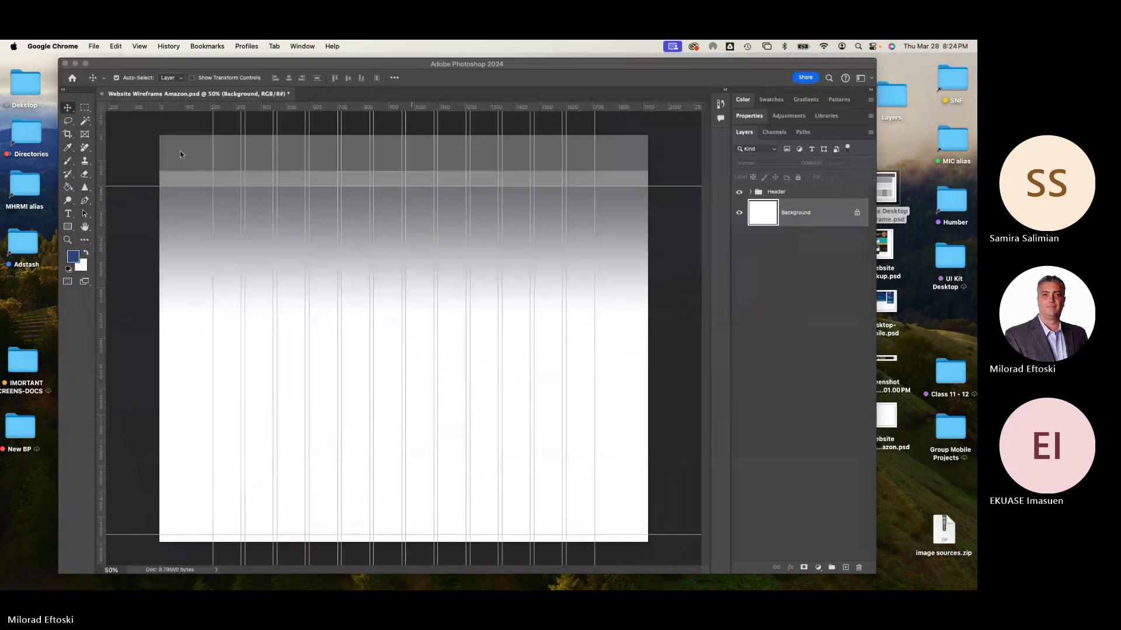
click(263, 227)
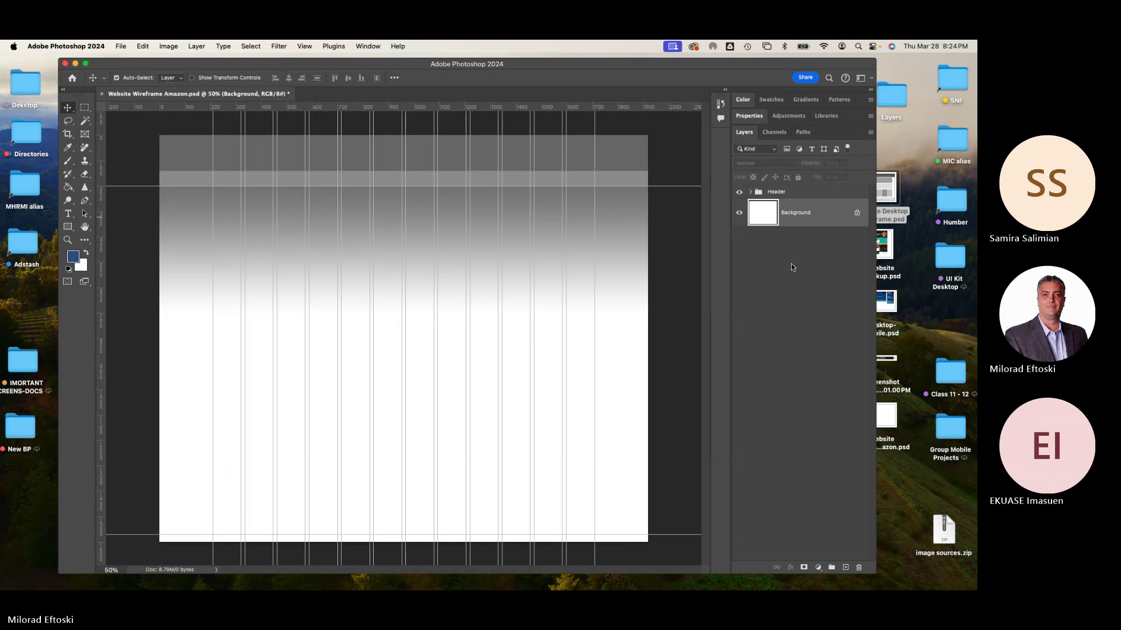
click(68, 226)
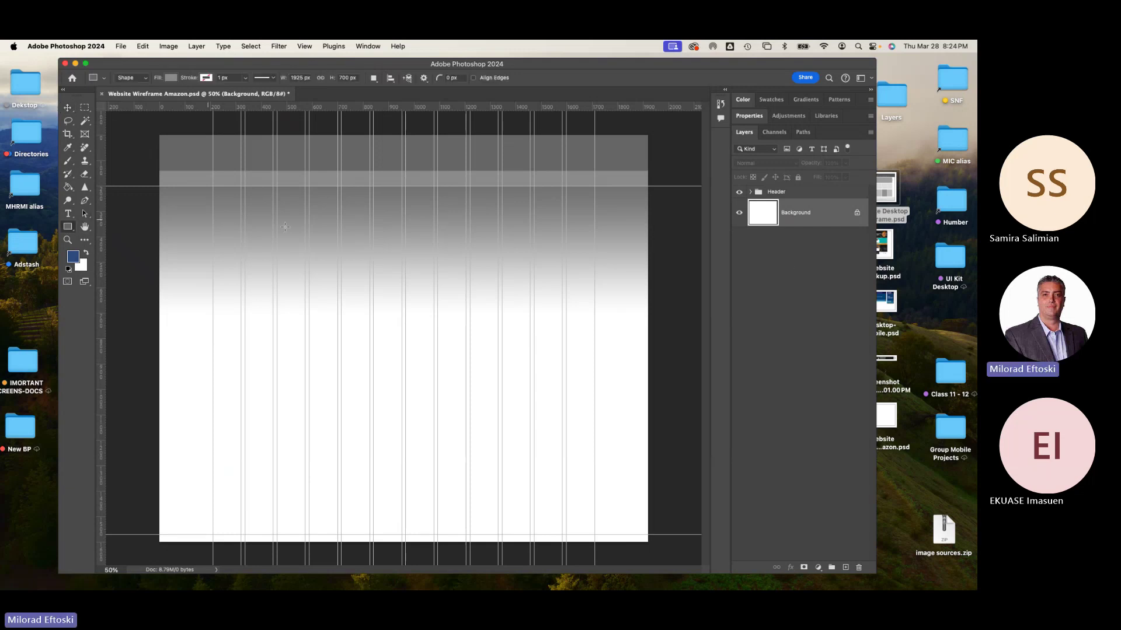
key(super+Tab)
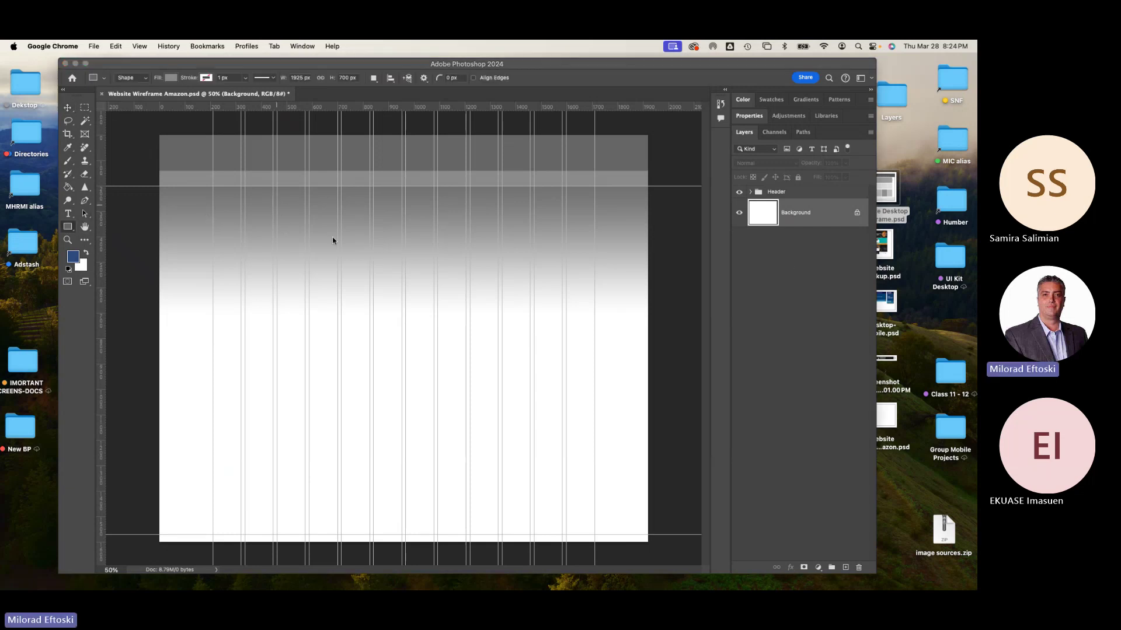
key(super+Tab)
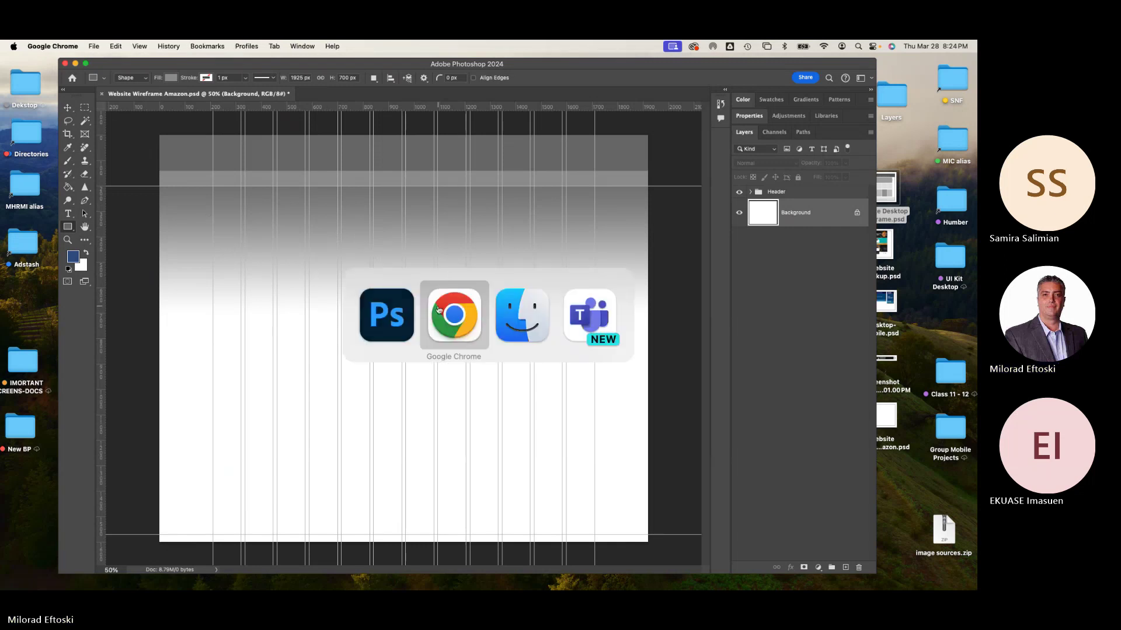
mouse_move(242, 583)
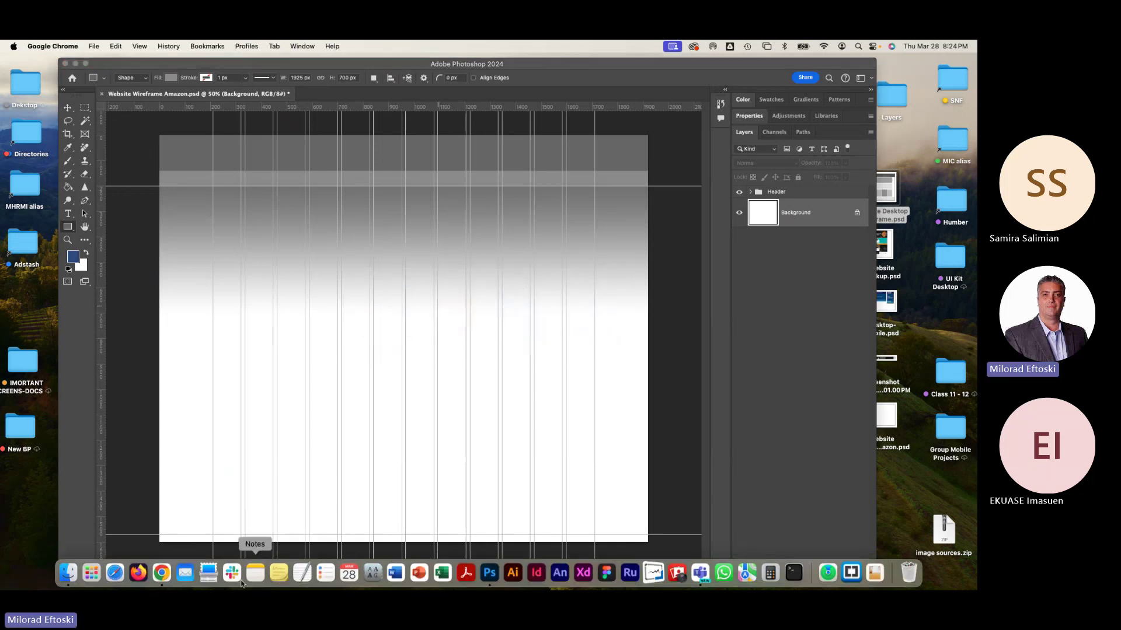
click(162, 573)
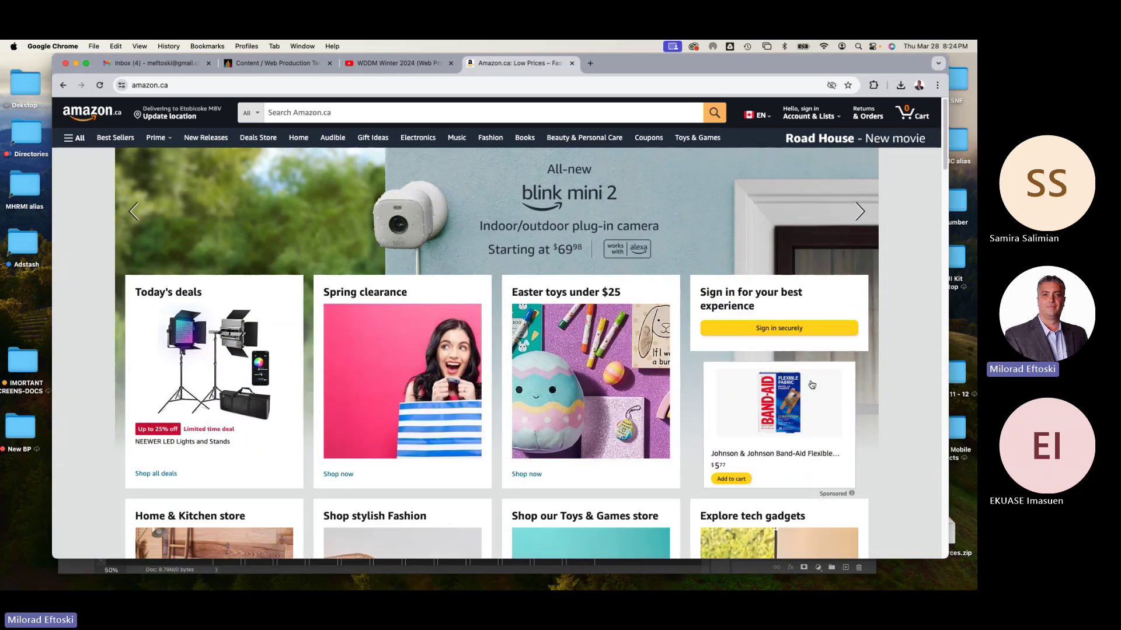
scroll(730, 374, down, 5)
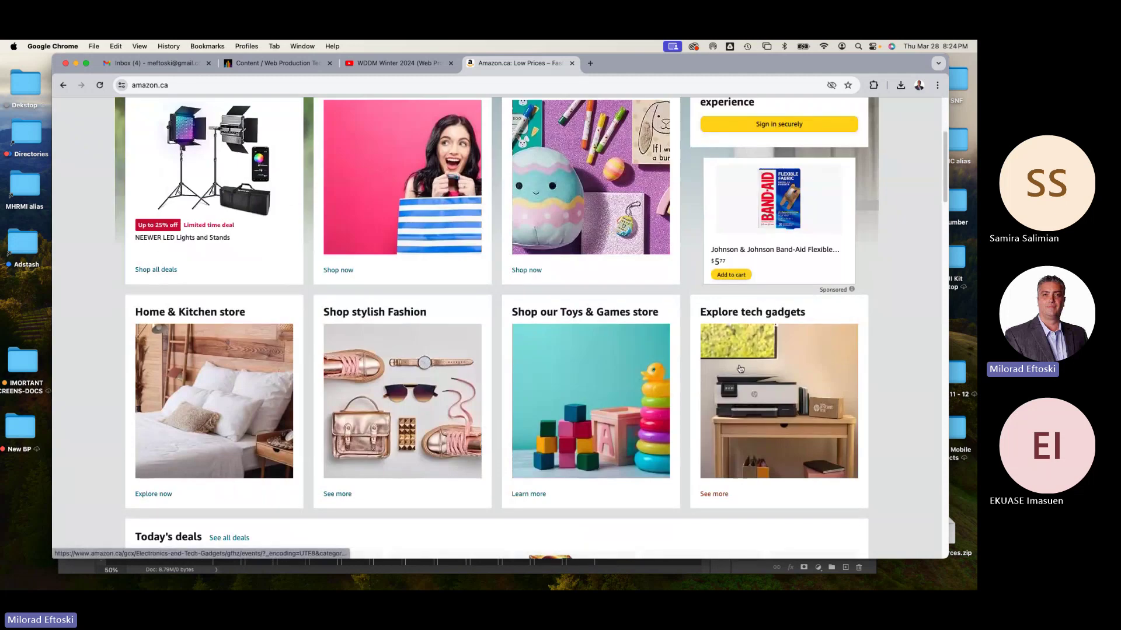
scroll(632, 370, up, 5)
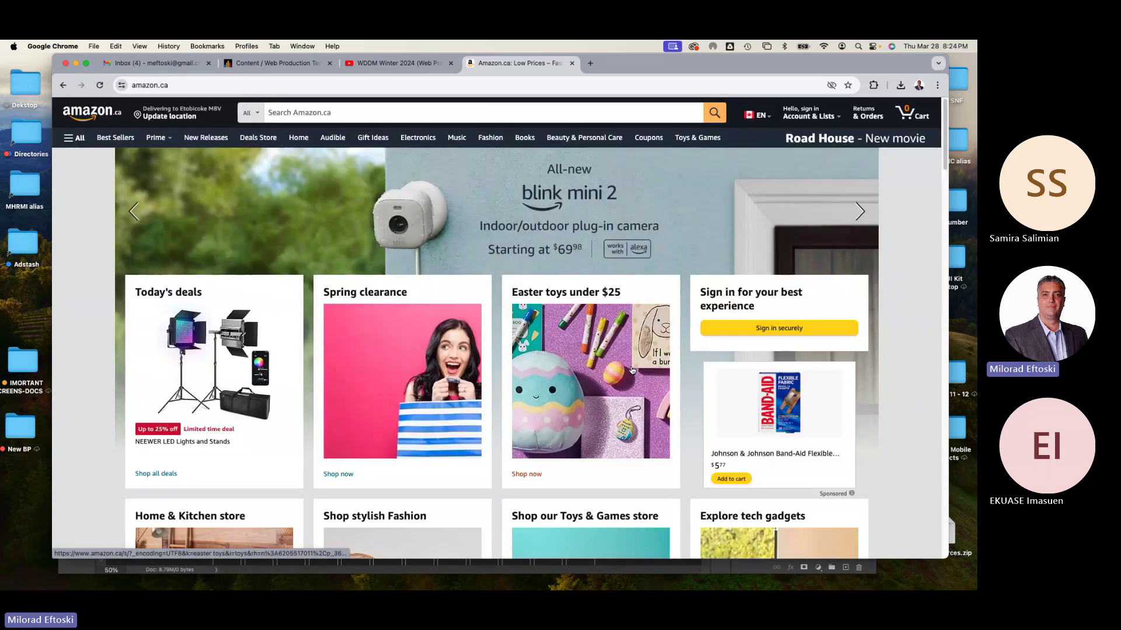
key(super+Tab)
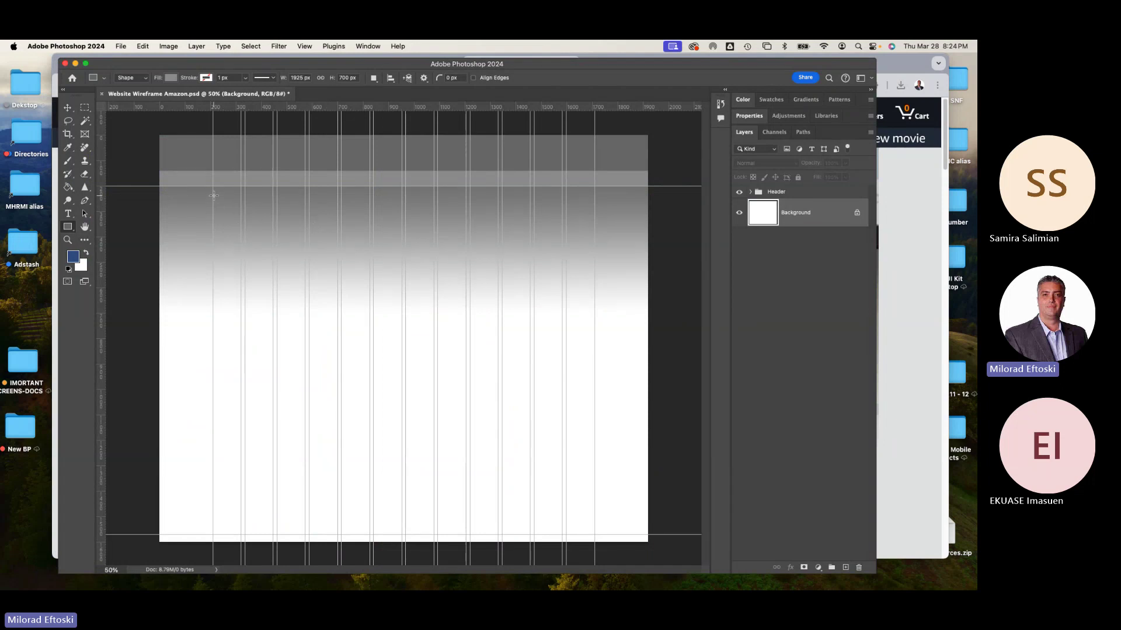
Draw gray Rectangle 4, move it down to Y 520 px, and stack it above Header
drag(214, 195, 305, 309)
click(68, 108)
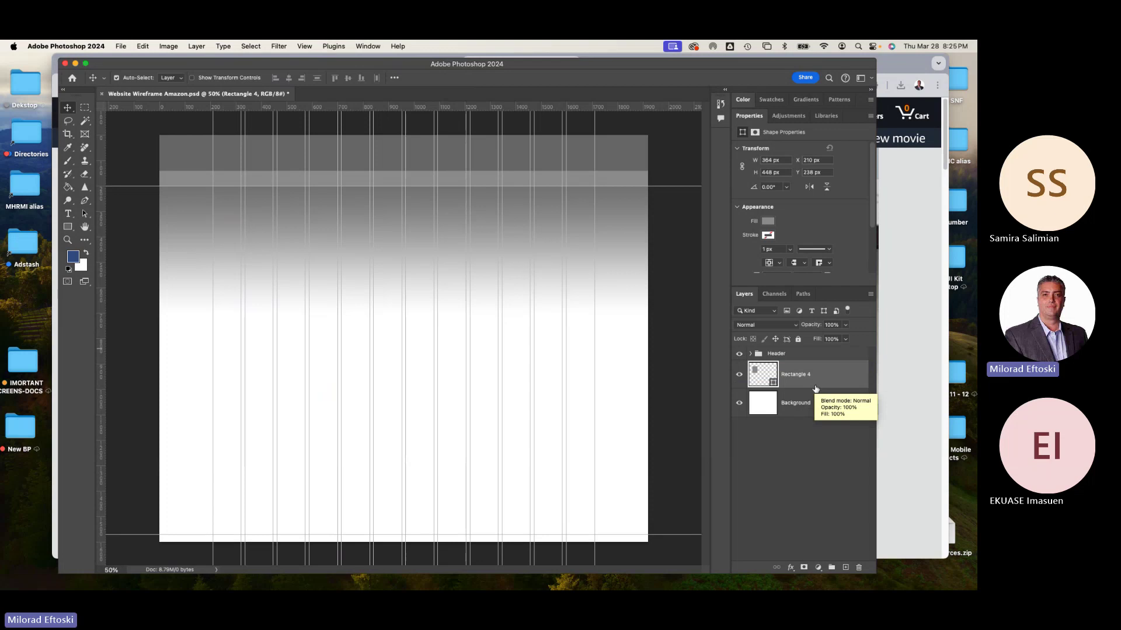
key(shift+Down)
key(shift+Down)
key(shift+Down)
key(shift+Down)
key(shift+Down)
key(shift+Down)
key(shift+Down)
key(shift+Down)
key(shift+Down)
key(shift+Down)
key(shift+Down)
key(shift+Down)
key(shift+Down)
key(shift+Down)
key(shift+Down)
key(shift+Down)
key(shift+Down)
key(shift+Down)
key(shift+Down)
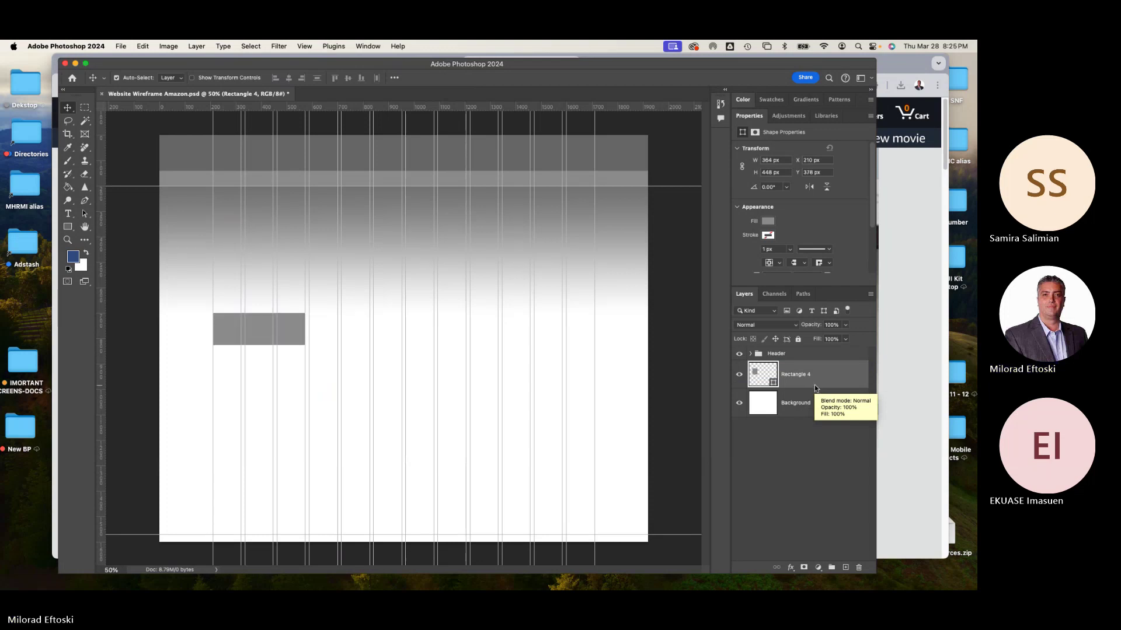
key(shift+Down)
key(shift+Down)
key(shift+Down)
key(shift+Down)
key(shift+Down)
key(shift+Down)
key(shift+Down)
key(shift+Down)
key(shift+Down)
key(shift+Down)
key(shift+Down)
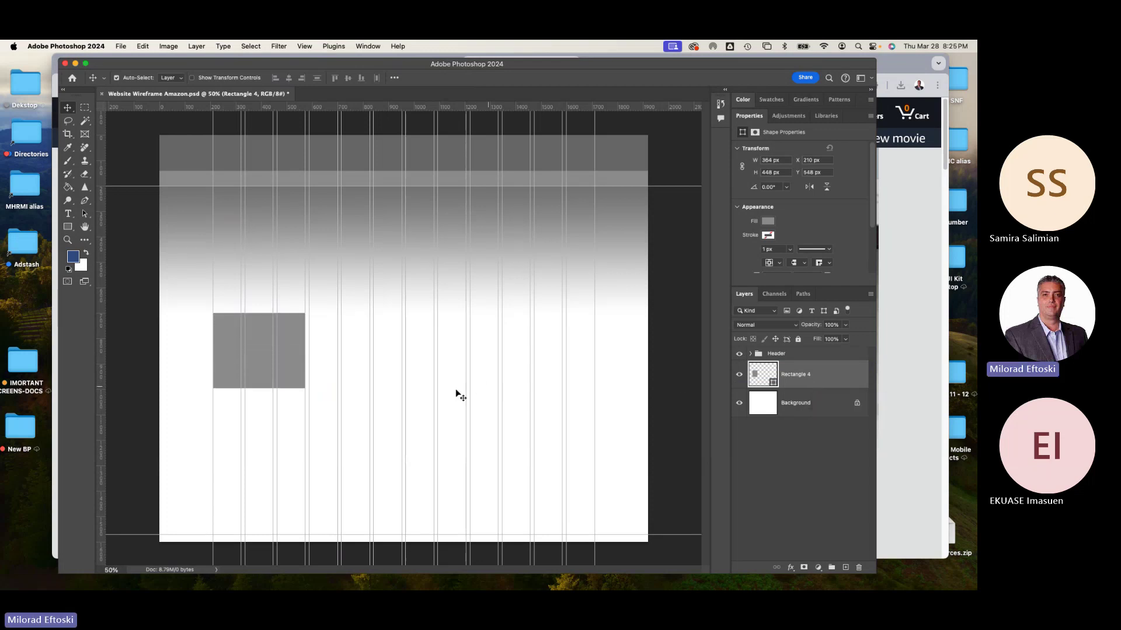
mouse_move(304, 377)
mouse_down()
mouse_move(304, 340)
mouse_move(304, 370)
mouse_up()
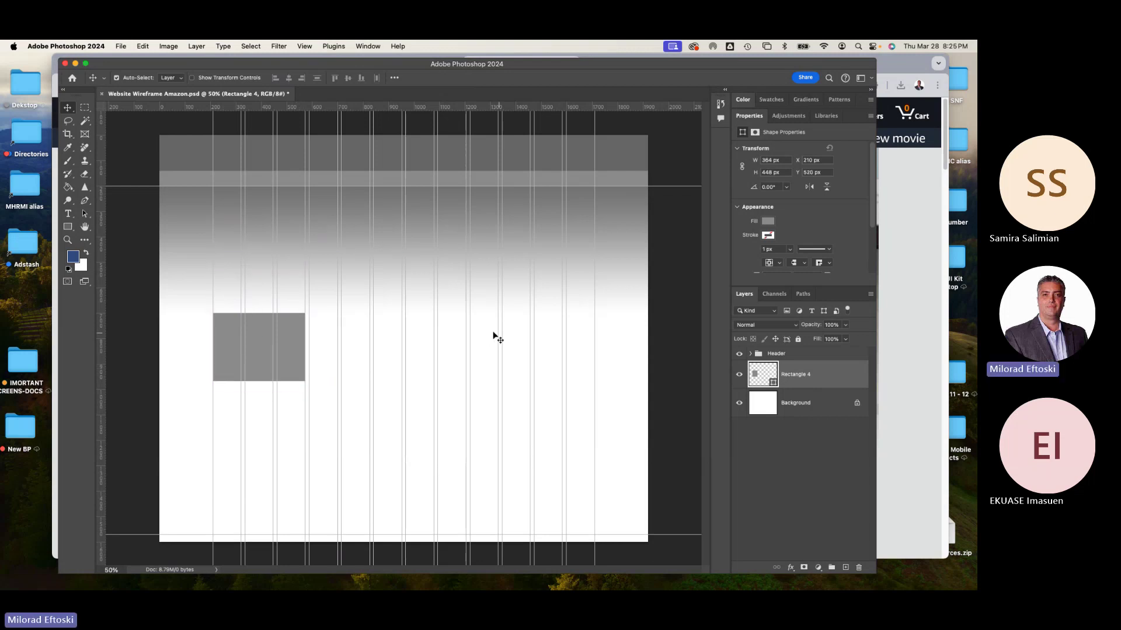
drag(835, 384, 832, 348)
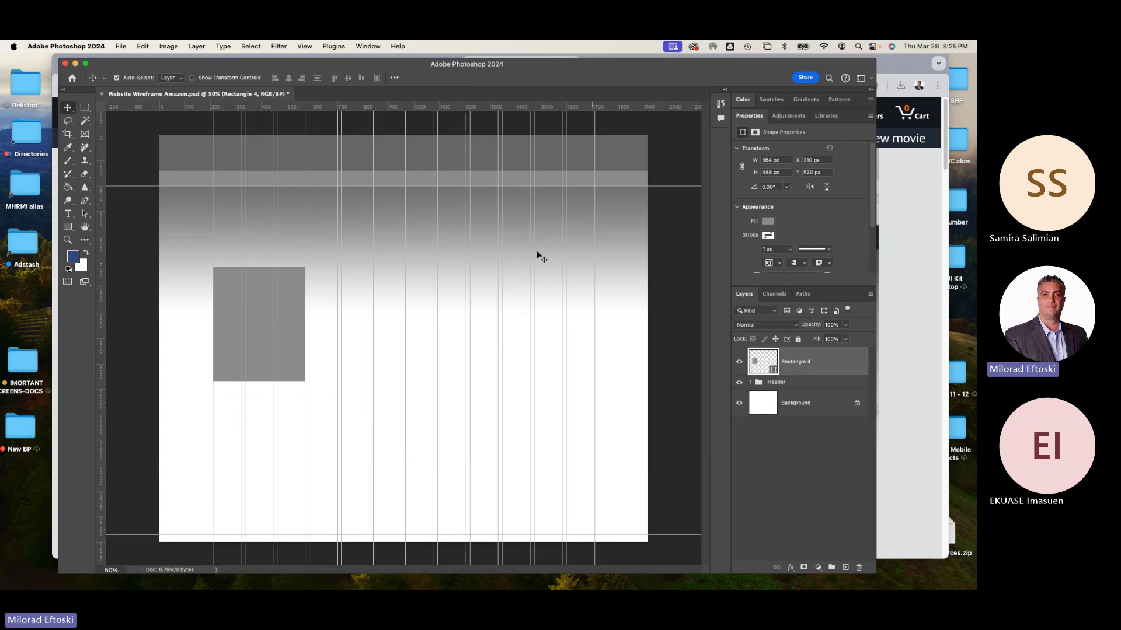
Pull Rectangle 3 out of Header and place it with Rectangle 4 below the Header group
click(750, 382)
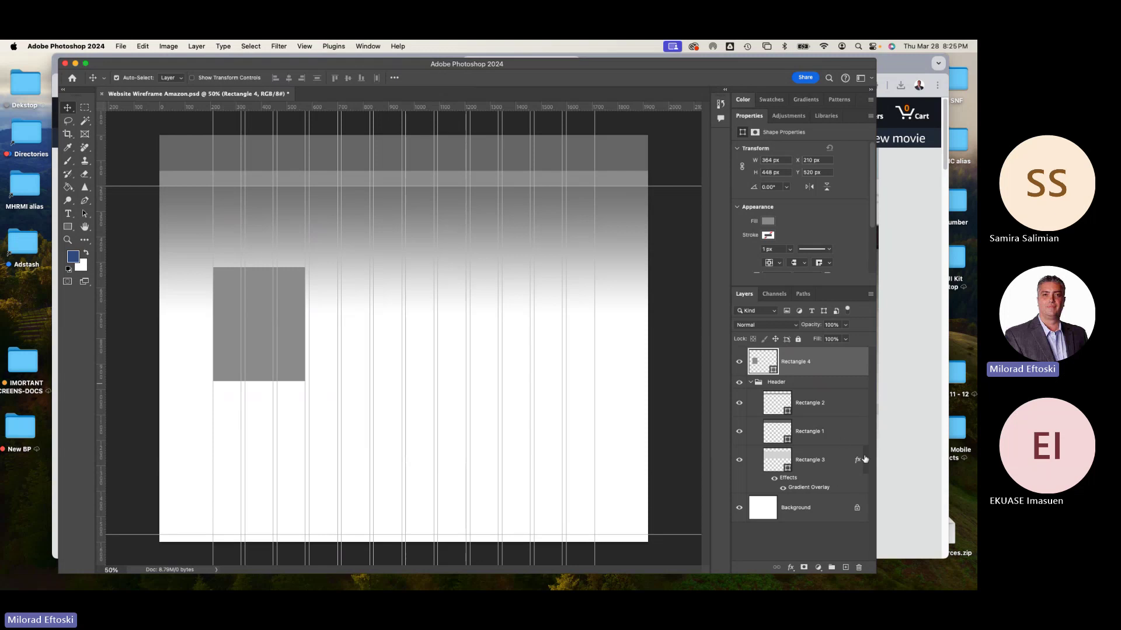
click(844, 462)
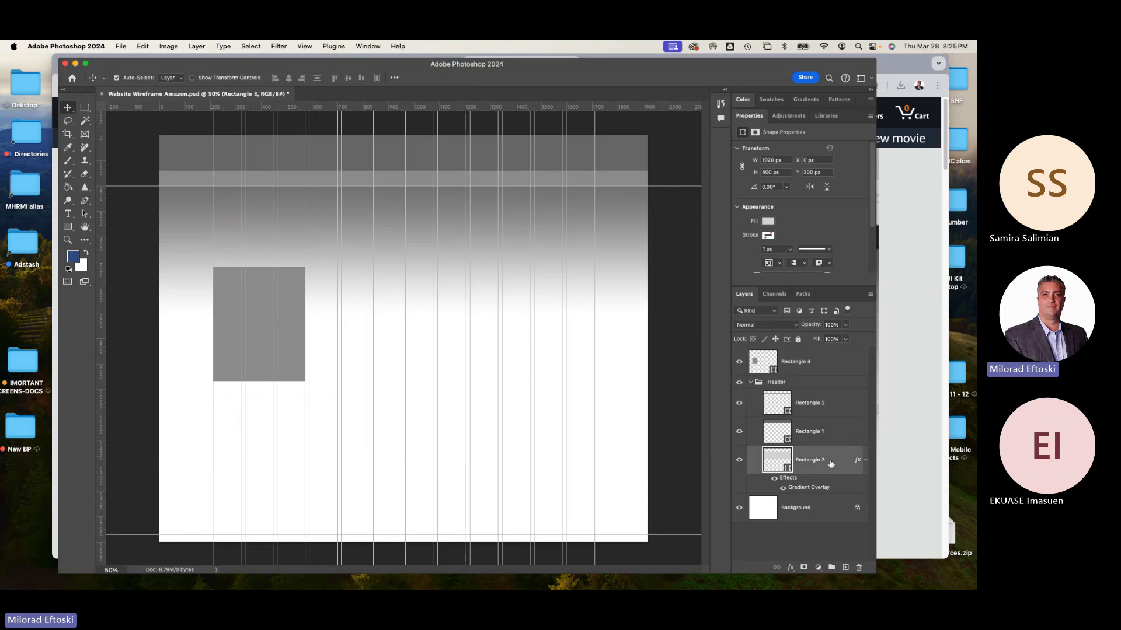
drag(840, 466, 832, 375)
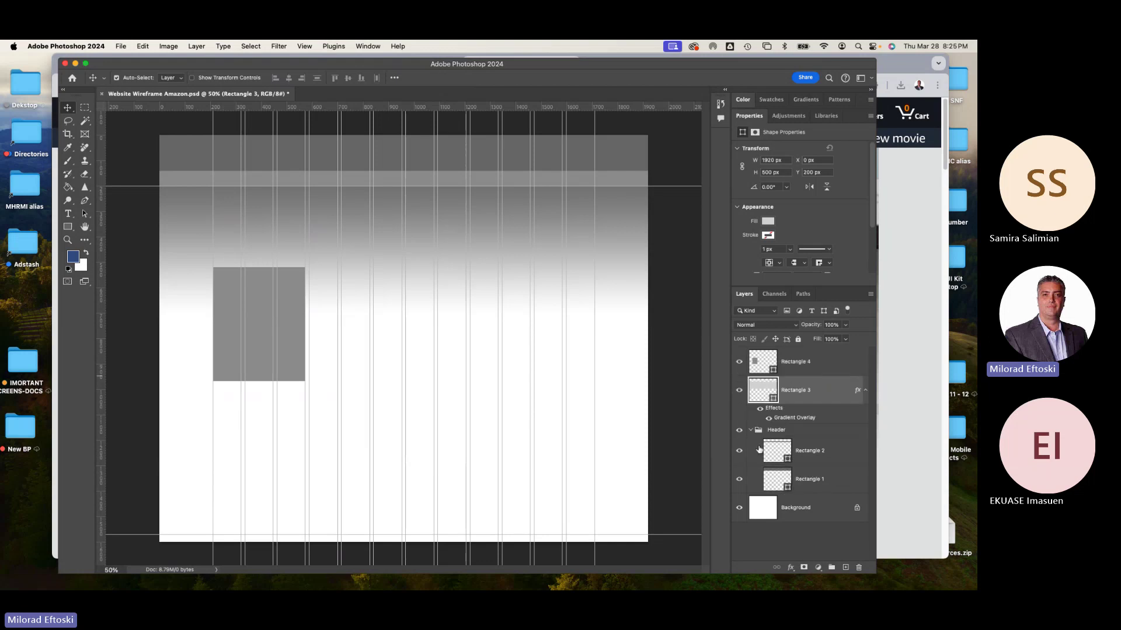
click(750, 431)
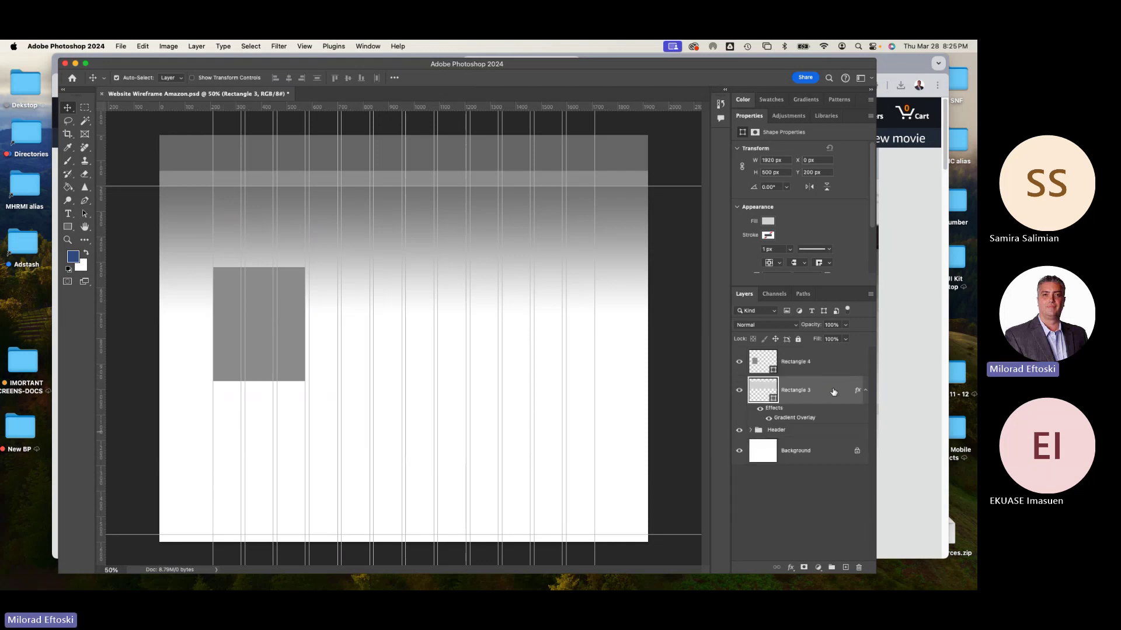
double_click(830, 367)
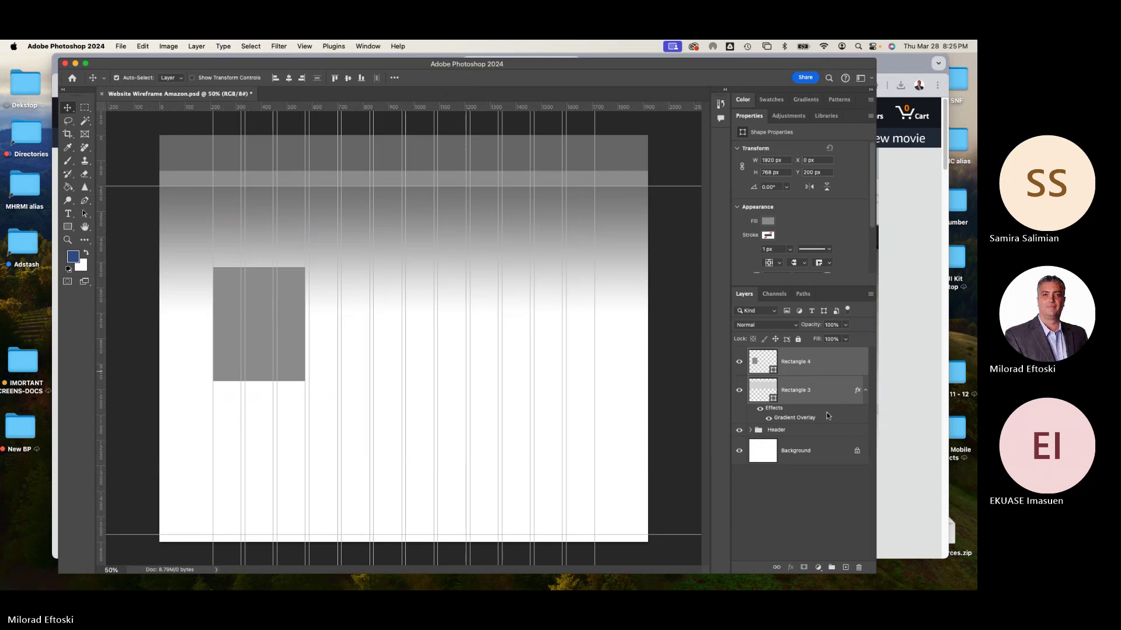
click(833, 221)
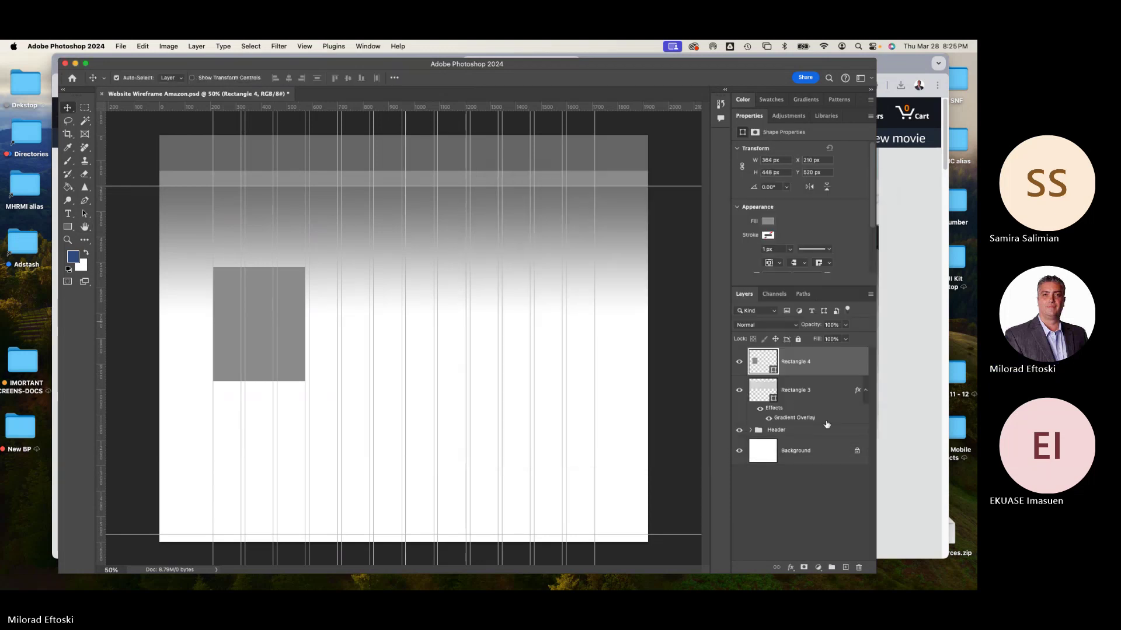
shift+click(823, 391)
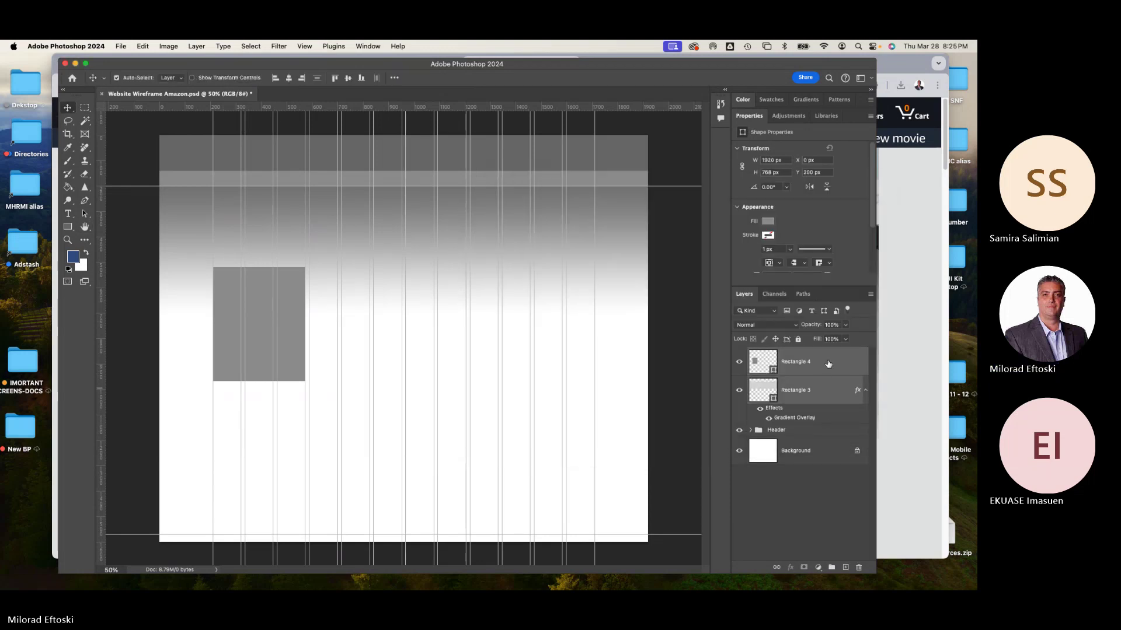
drag(823, 390, 795, 432)
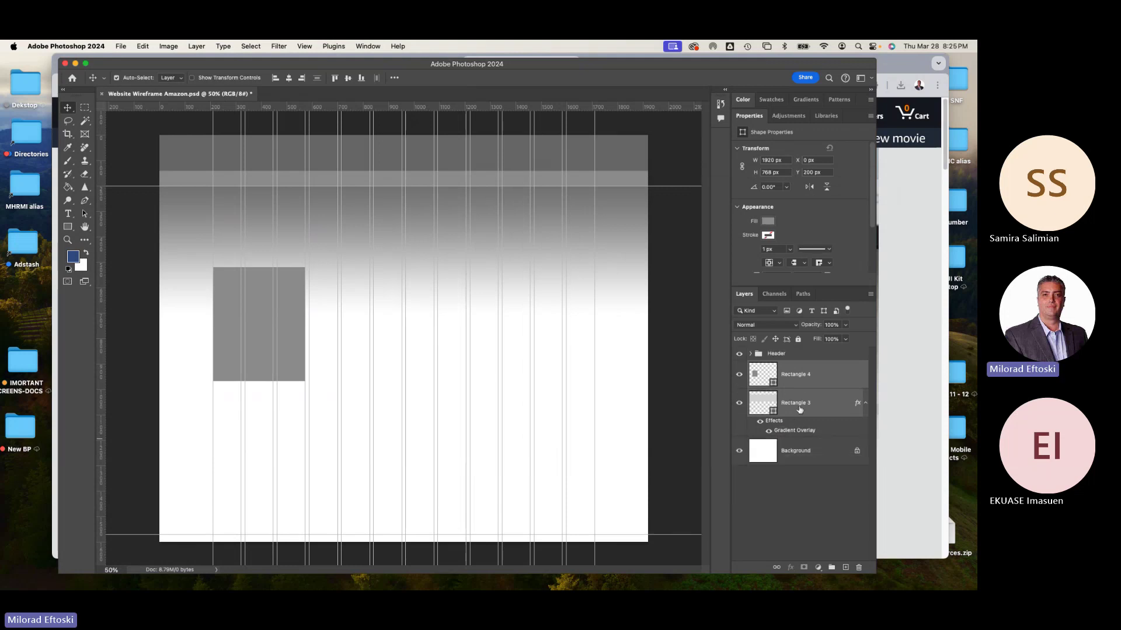
click(739, 354)
click(739, 355)
click(739, 354)
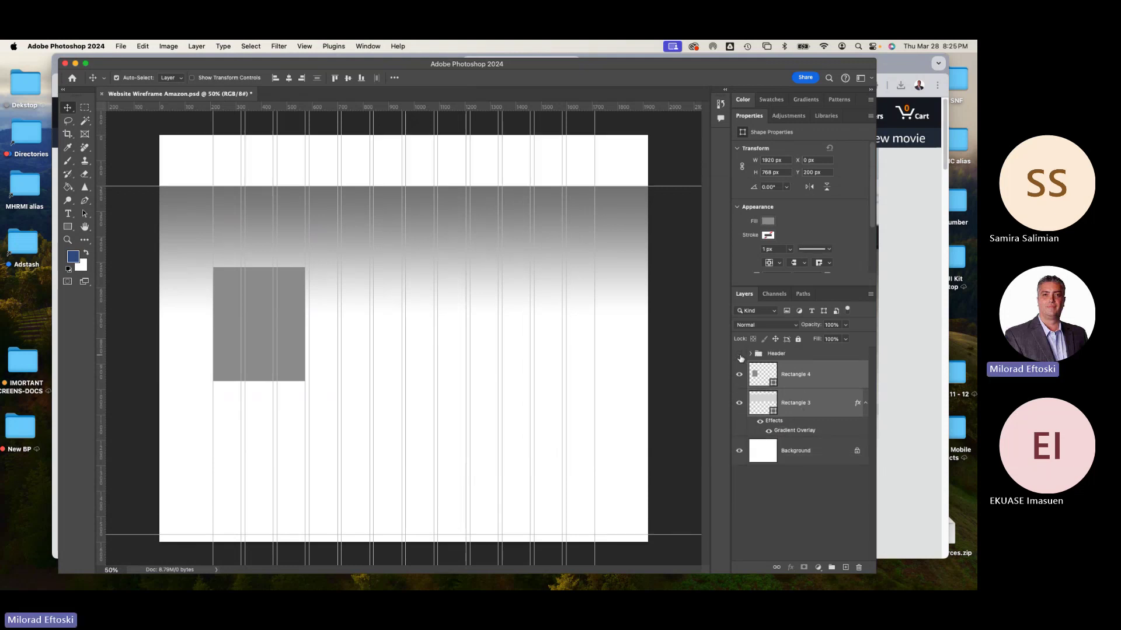
click(739, 355)
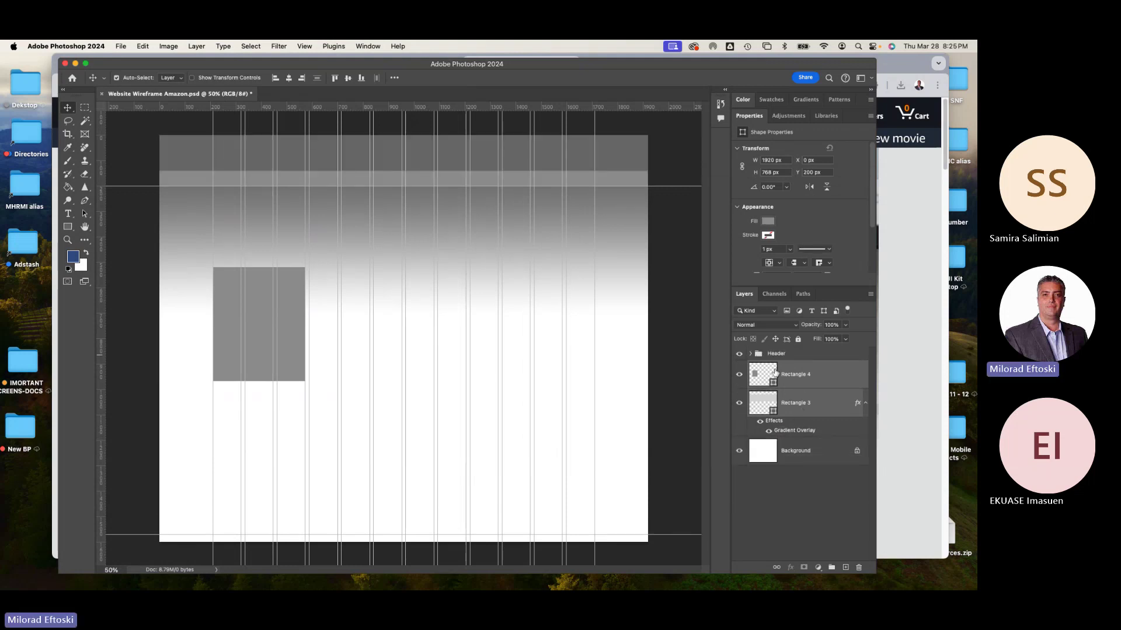
Group Rectangle 4 and Rectangle 3 and name the new group Body
click(826, 385)
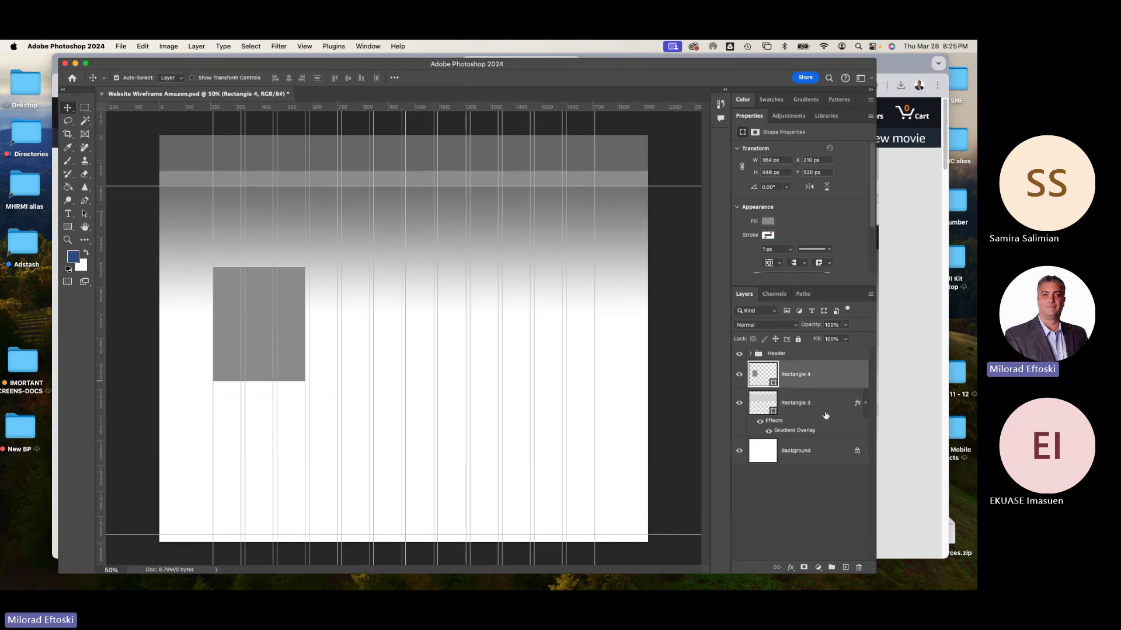
shift+click(827, 409)
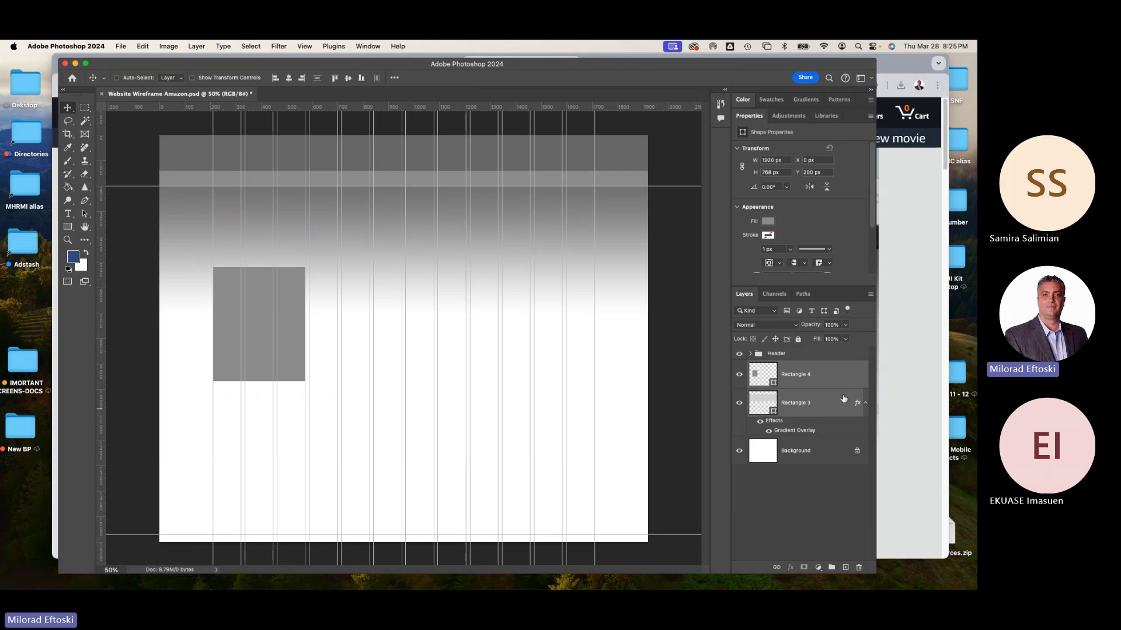
key(super+g)
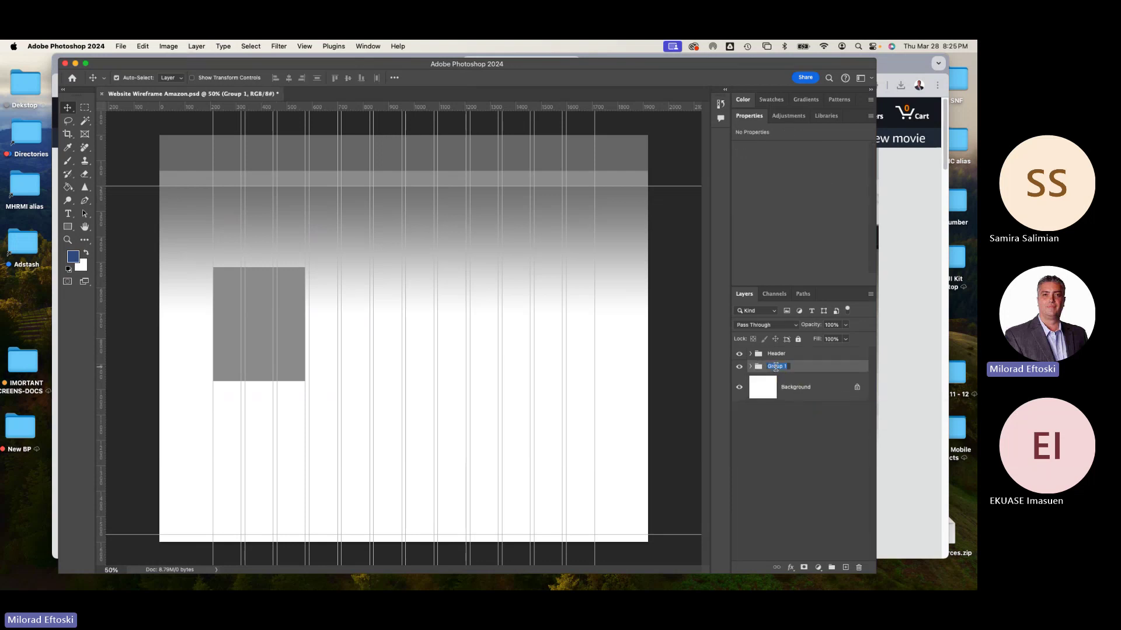
text(Body)
key(Return)
click(290, 340)
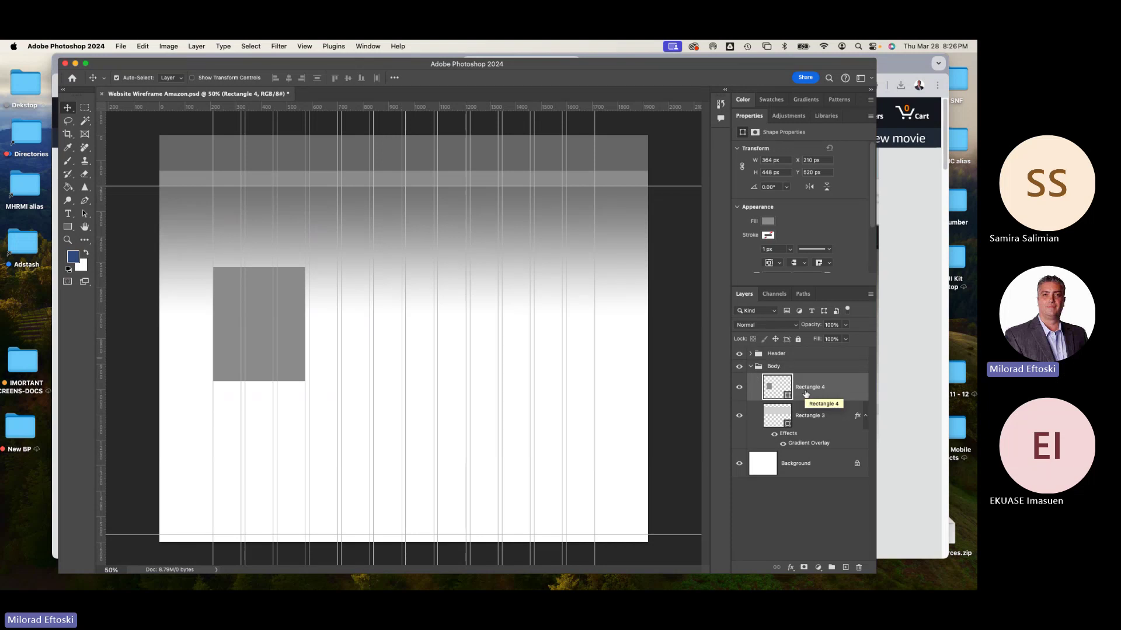
Raise the gray block to Y 476 px and consult the Amazon page for reference
drag(260, 319, 549, 331)
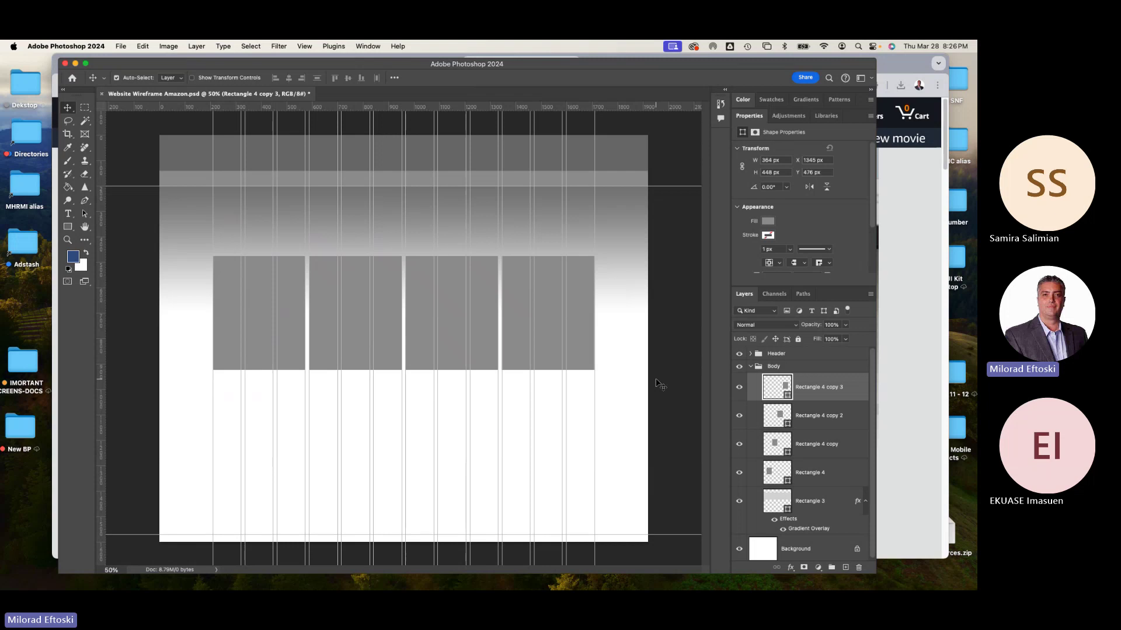
click(897, 356)
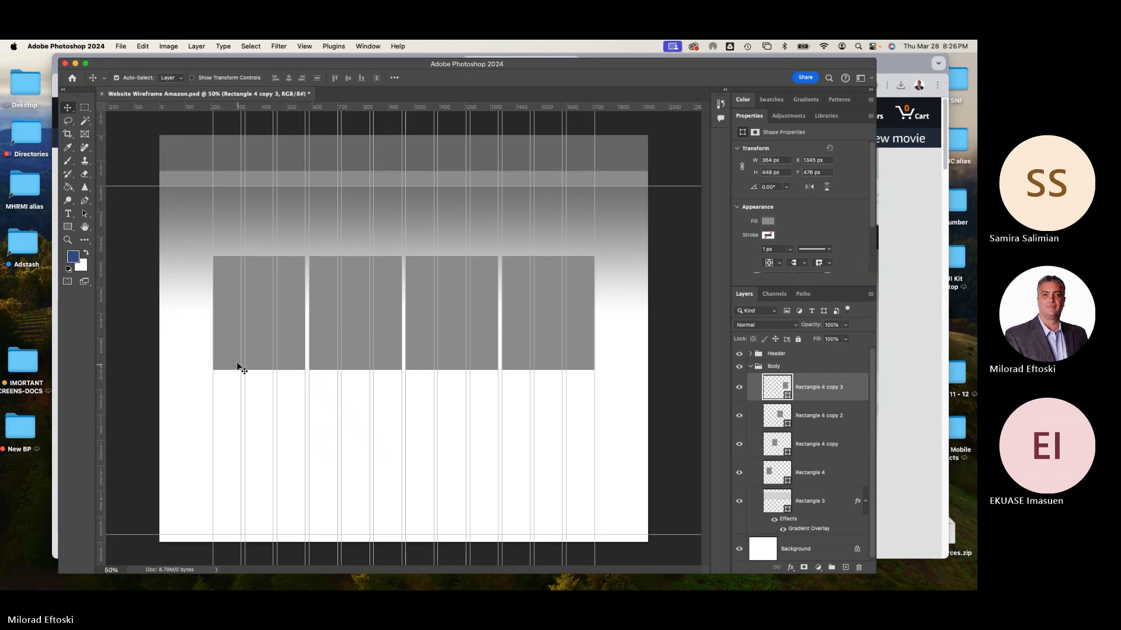
scroll(399, 436, down, 8)
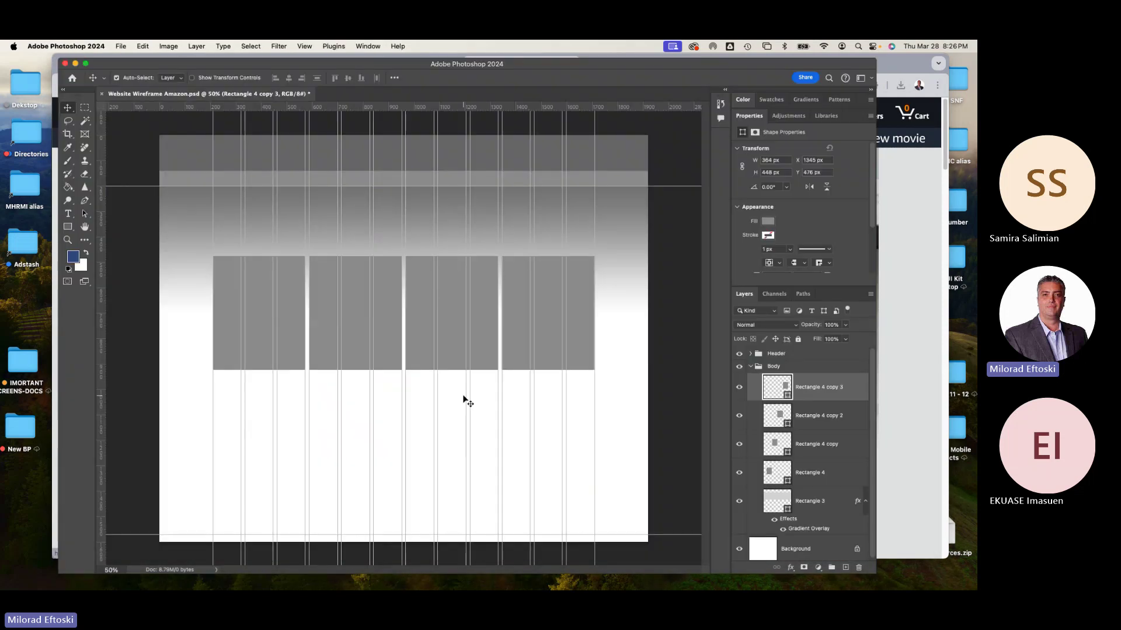
Draw a 743 × 400 px gray block below the cards and duplicate it to the right
click(67, 228)
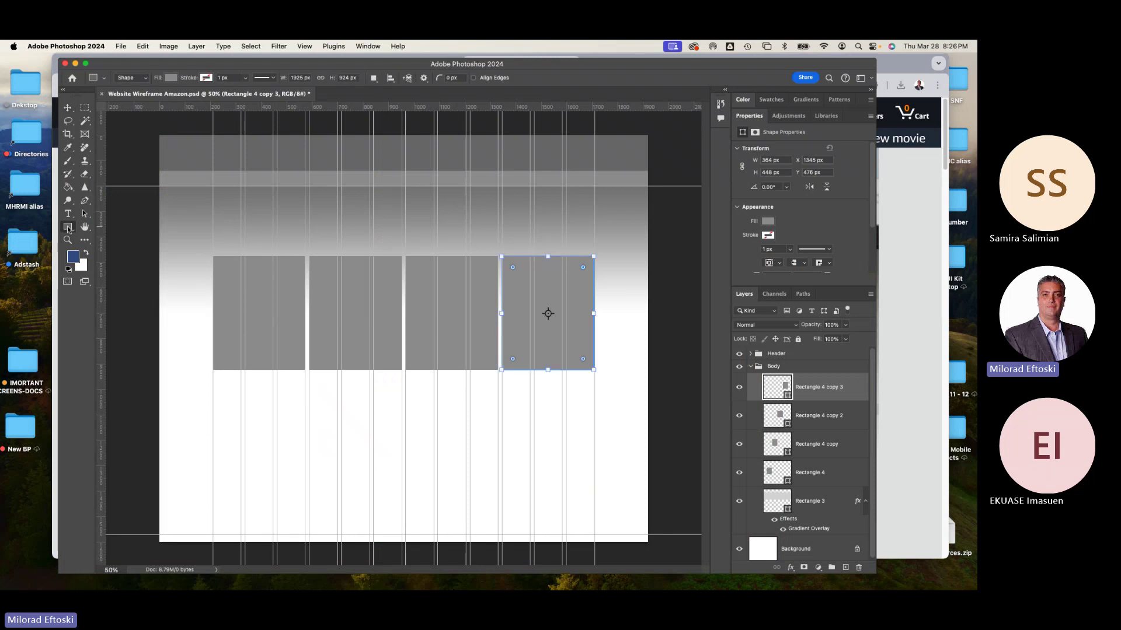
drag(213, 380, 403, 482)
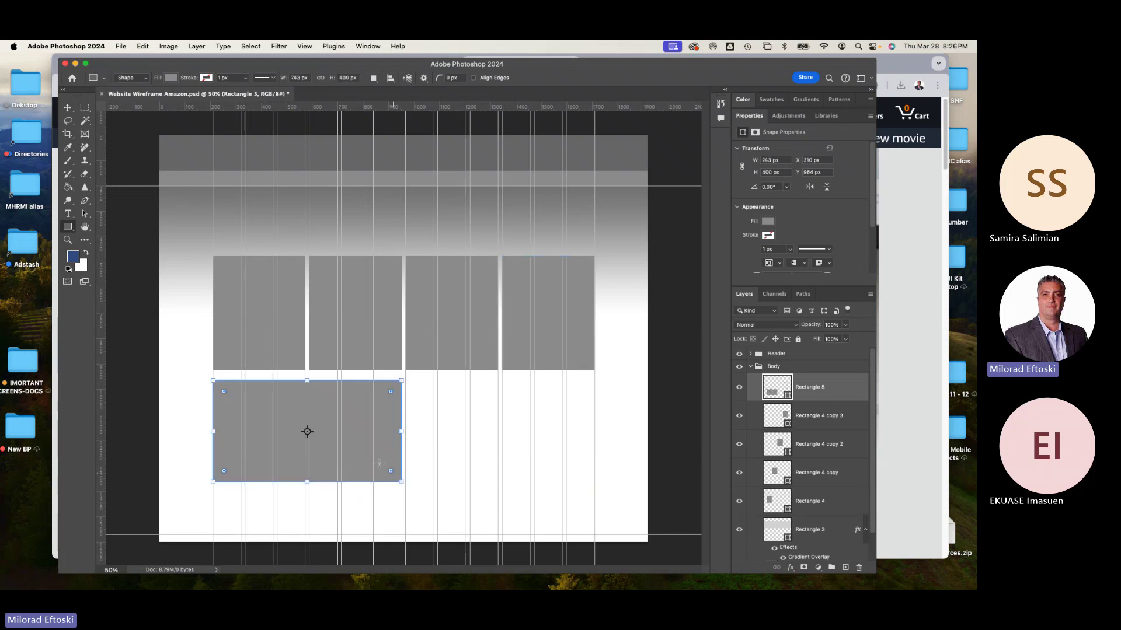
key(v)
drag(281, 426, 453, 431)
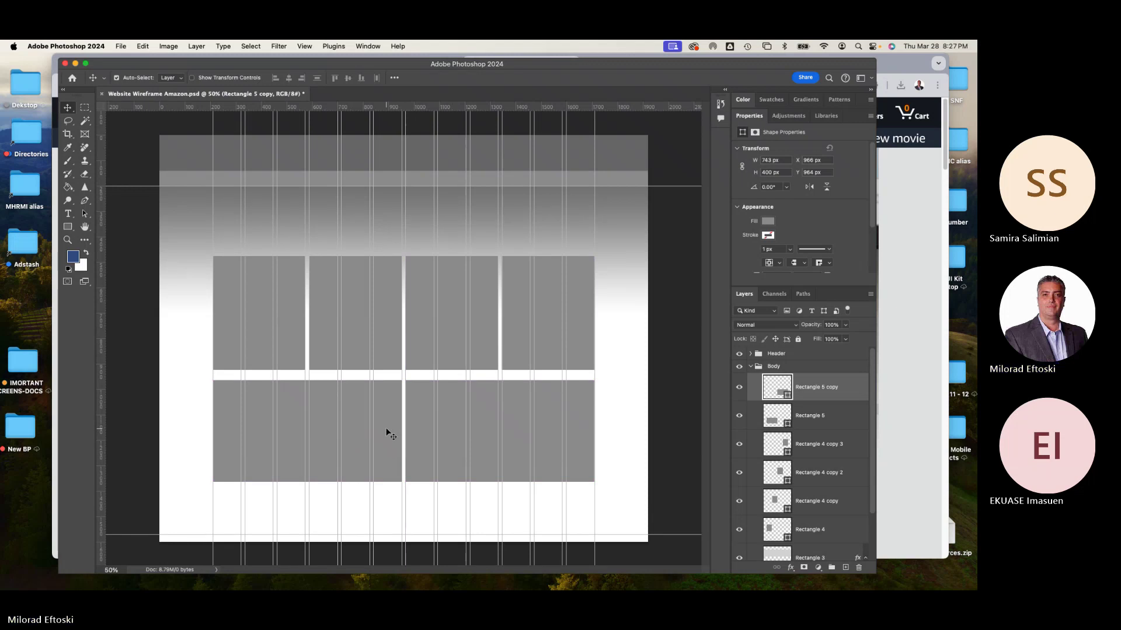
click(353, 427)
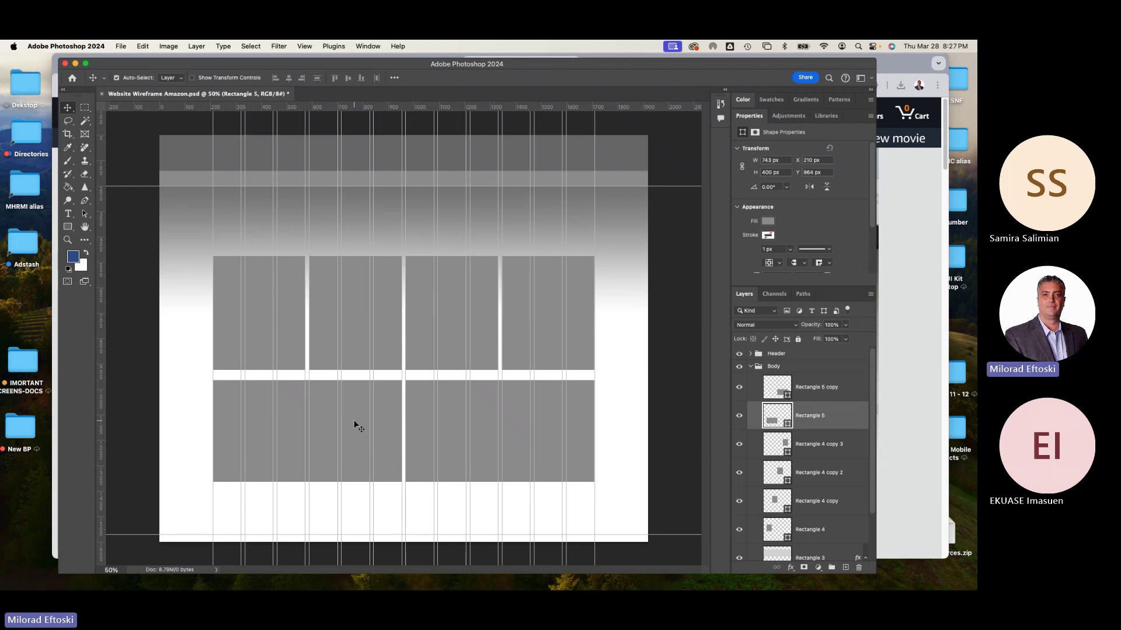
Give the left wide block, Rectangle 5, a lighter gray Grayscale swatch fill
click(768, 221)
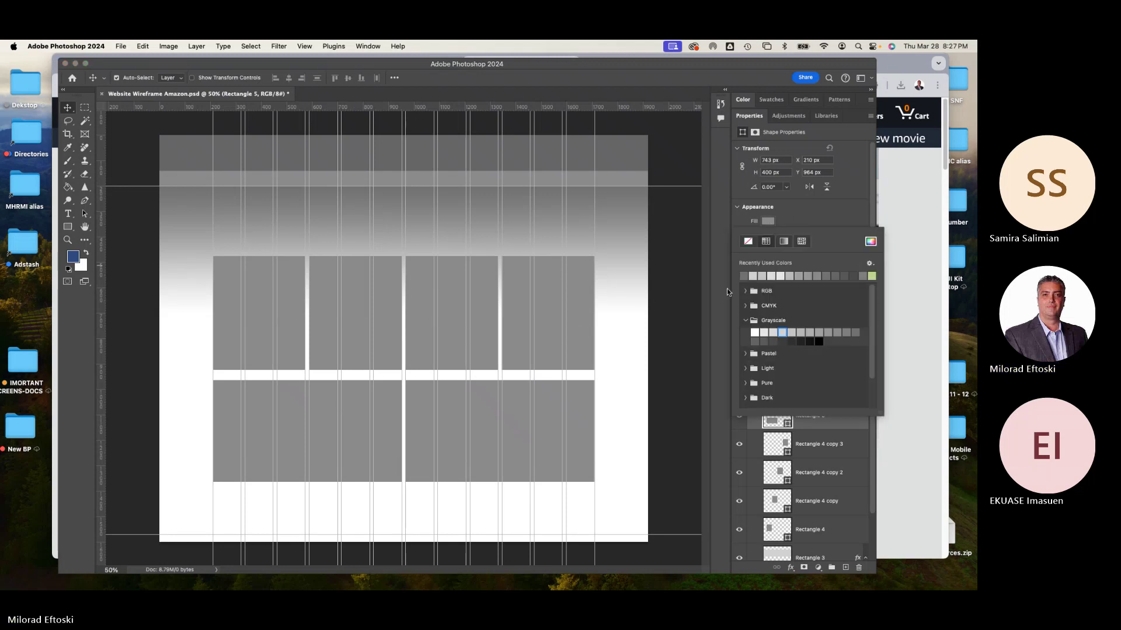
click(810, 332)
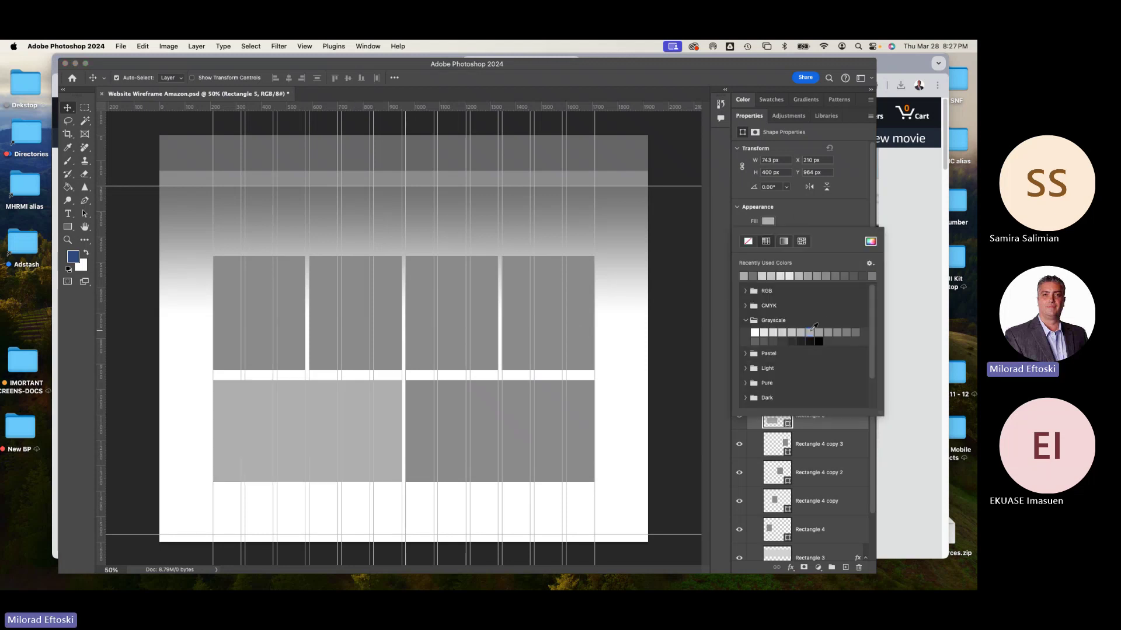
click(795, 332)
click(805, 333)
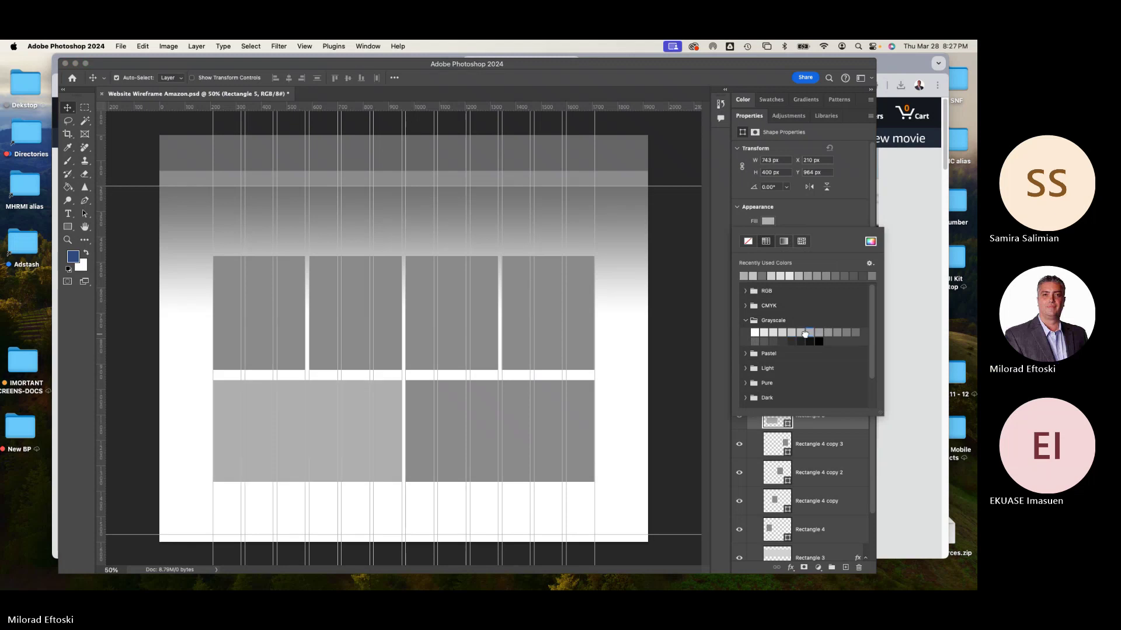
click(799, 333)
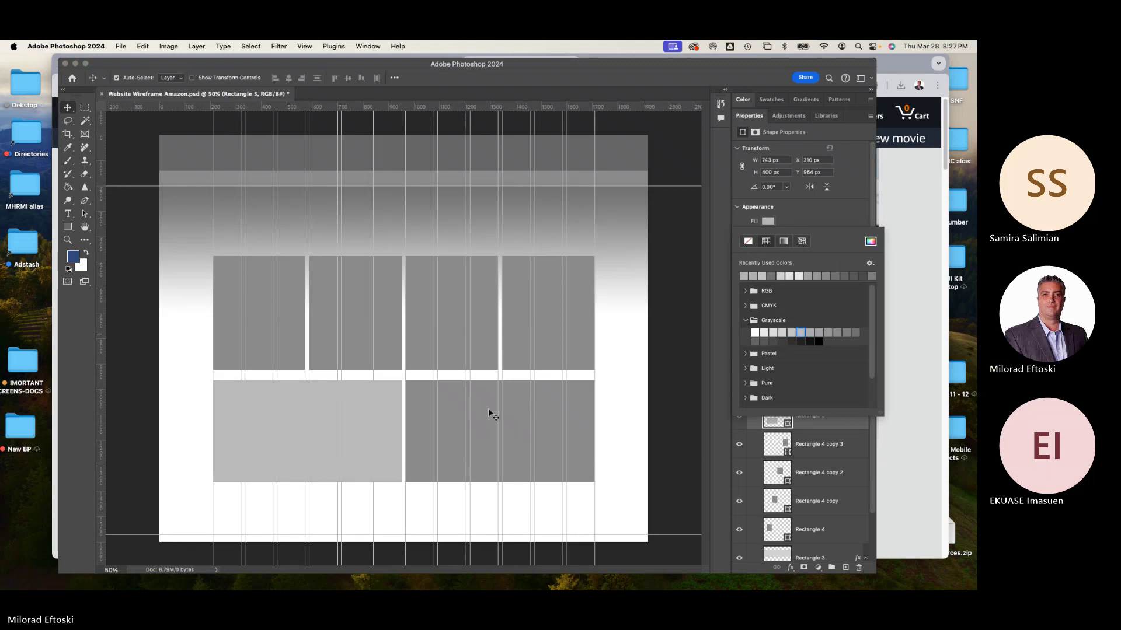
Fill Rectangle 5 copy with a slightly darker gray swatch, then deselect all layers
click(488, 410)
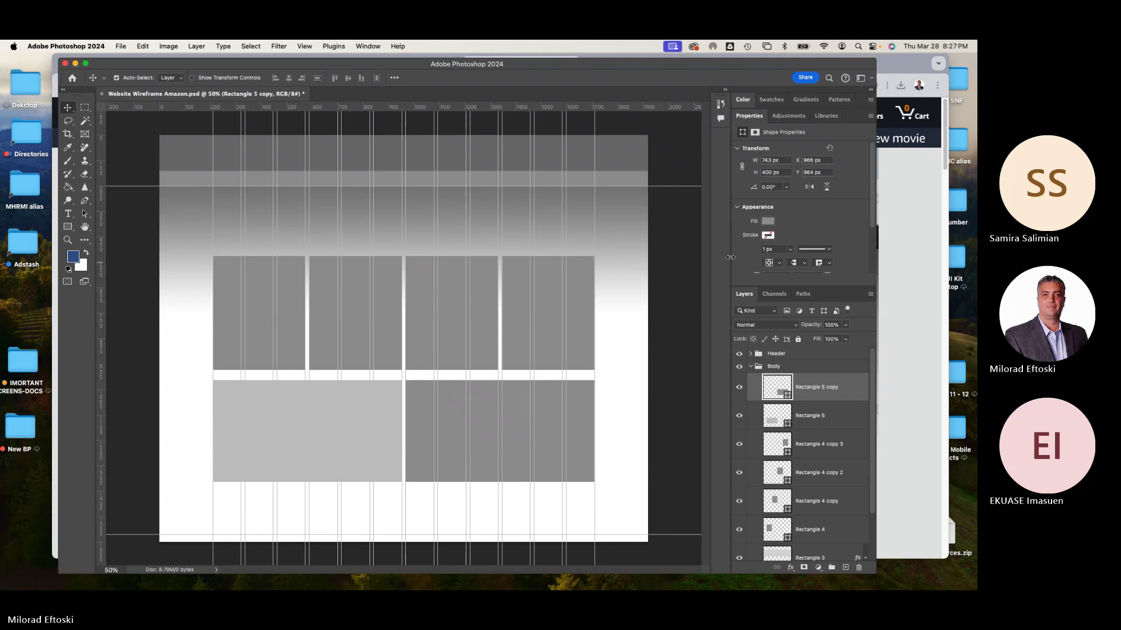
click(768, 222)
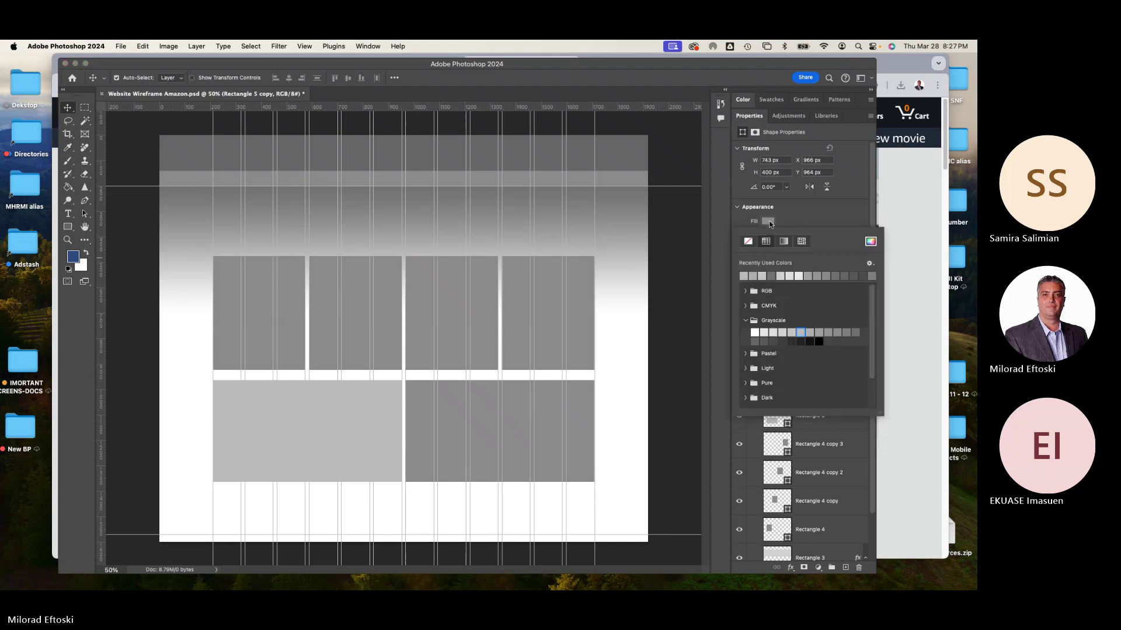
click(782, 332)
click(791, 332)
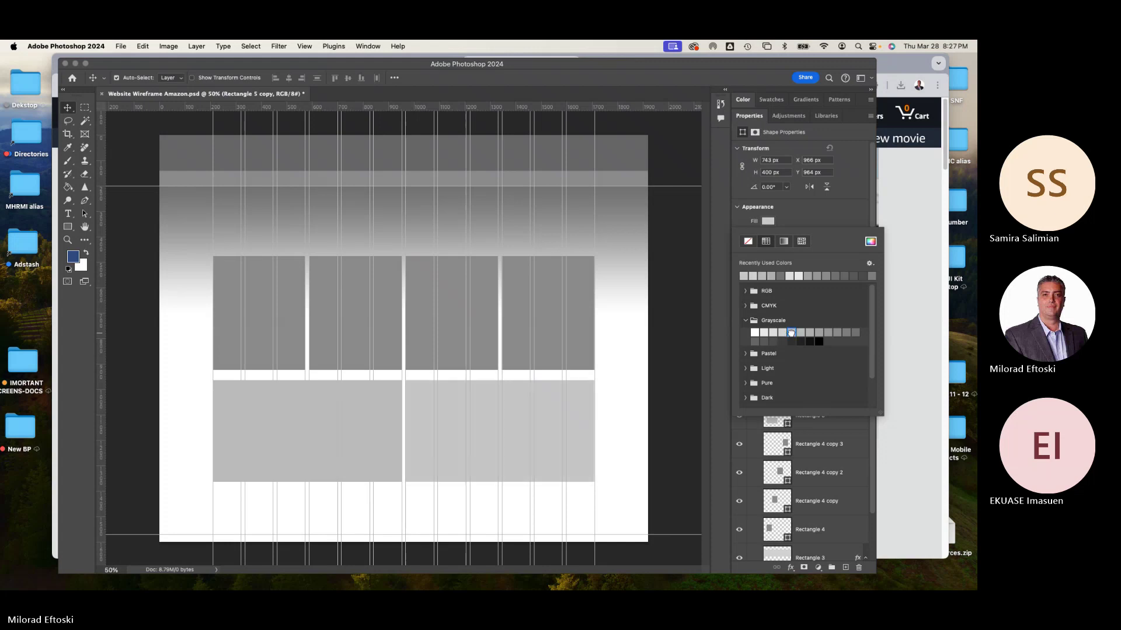
click(439, 334)
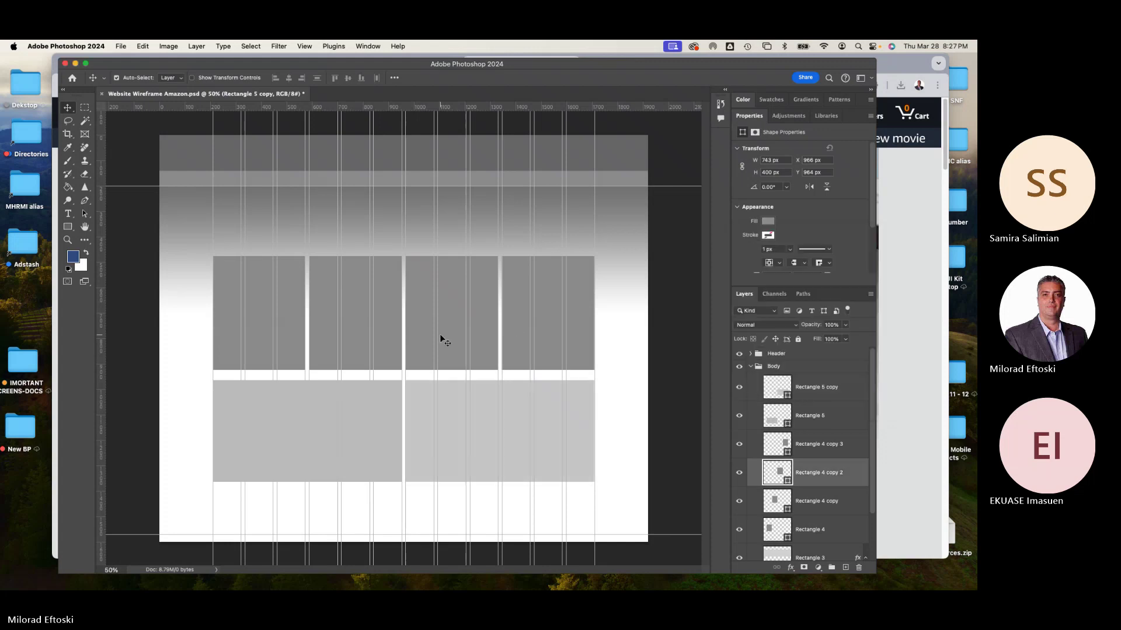
click(660, 344)
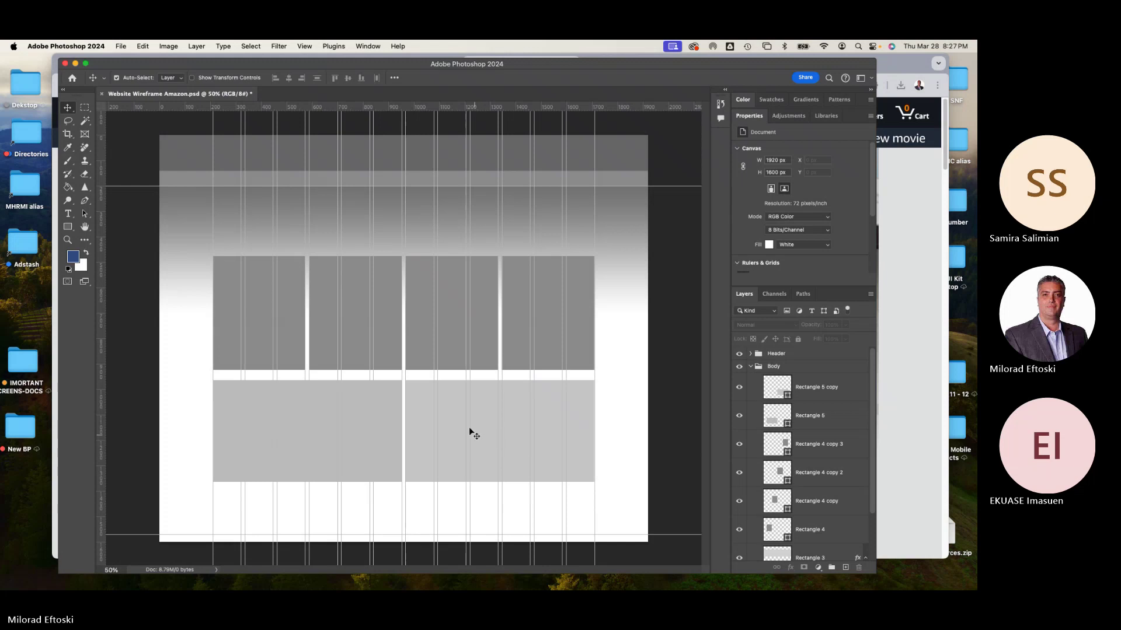
Collapse the Body group, then toggle Body and Header visibility off and back on
click(751, 367)
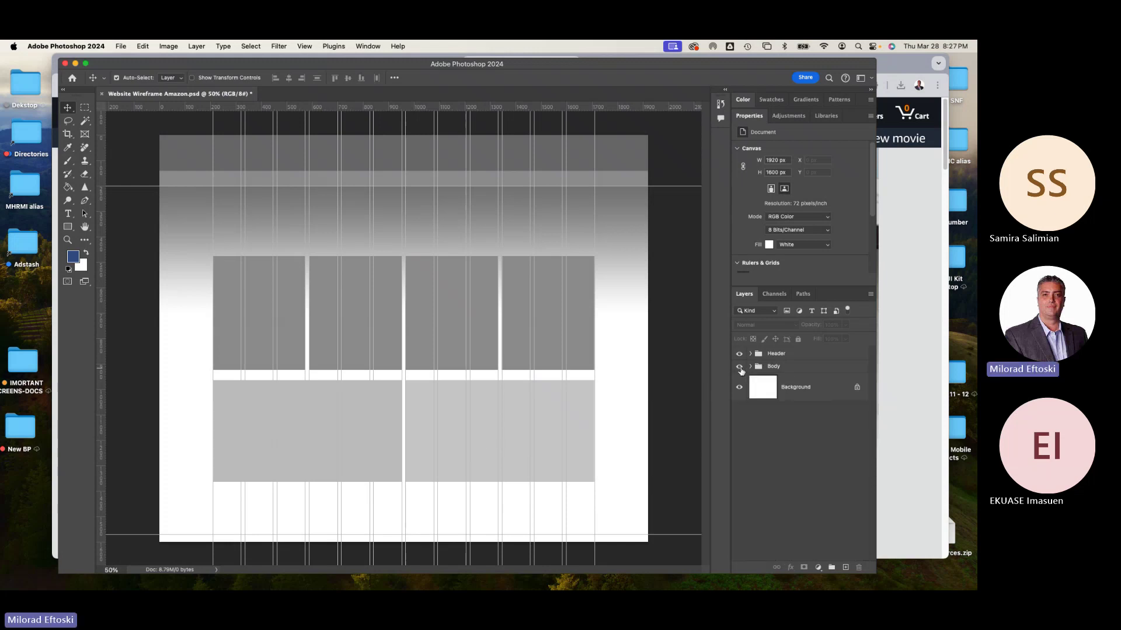
click(740, 368)
click(739, 368)
click(739, 367)
click(739, 368)
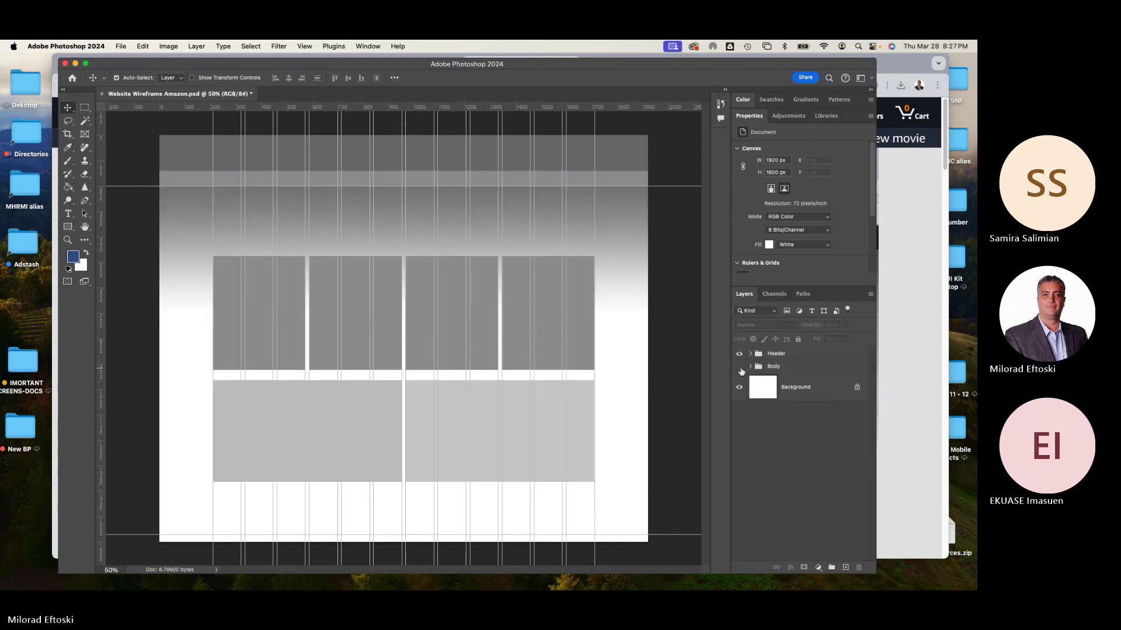
click(740, 368)
click(740, 354)
click(739, 354)
click(740, 368)
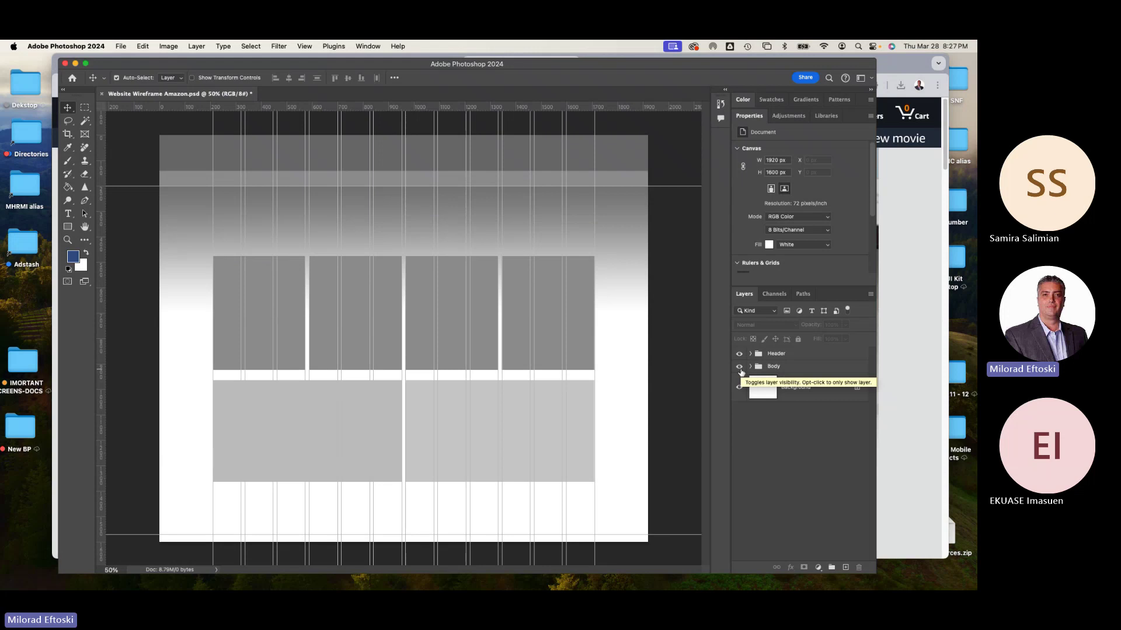
click(917, 368)
scroll(841, 376, down, 20)
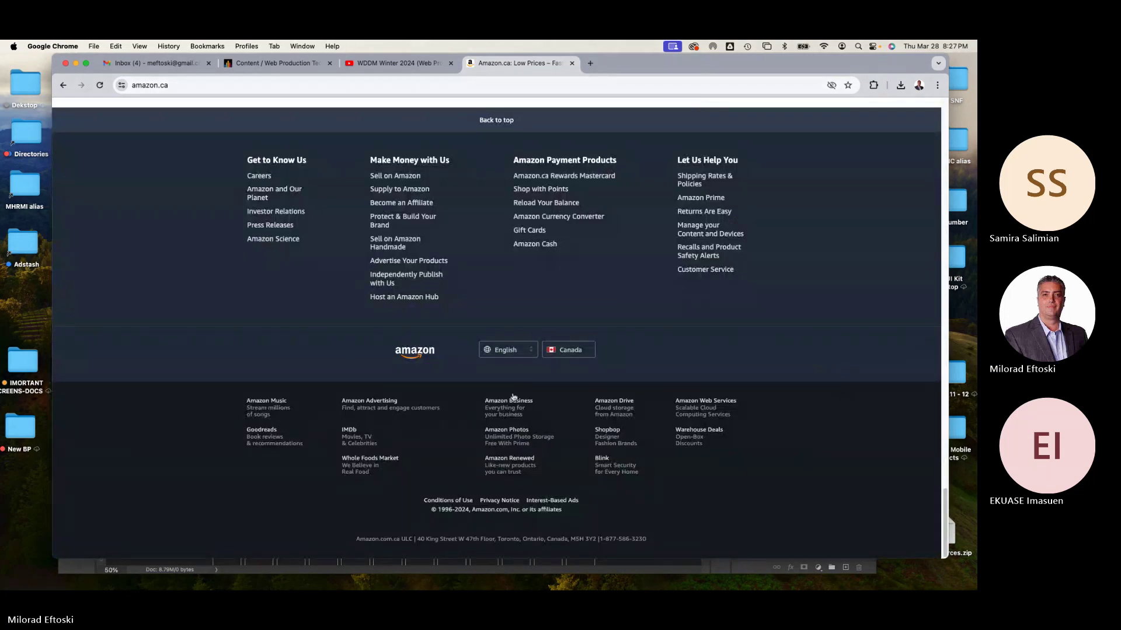
scroll(602, 408, up, 3)
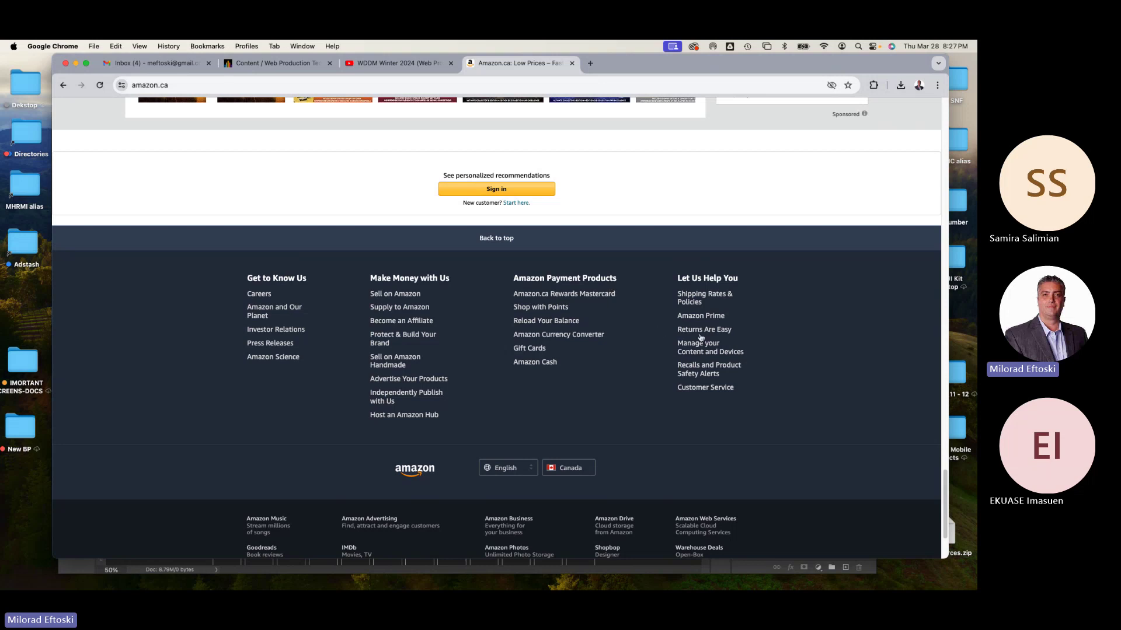
scroll(671, 345, up, 10)
scroll(661, 346, up, 10)
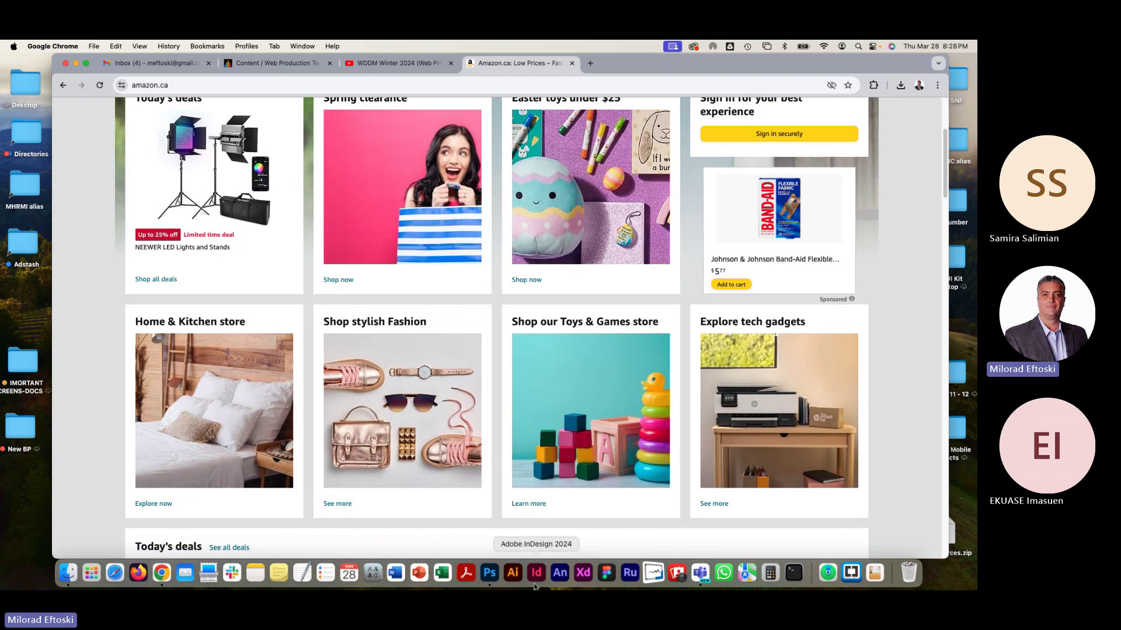
click(745, 570)
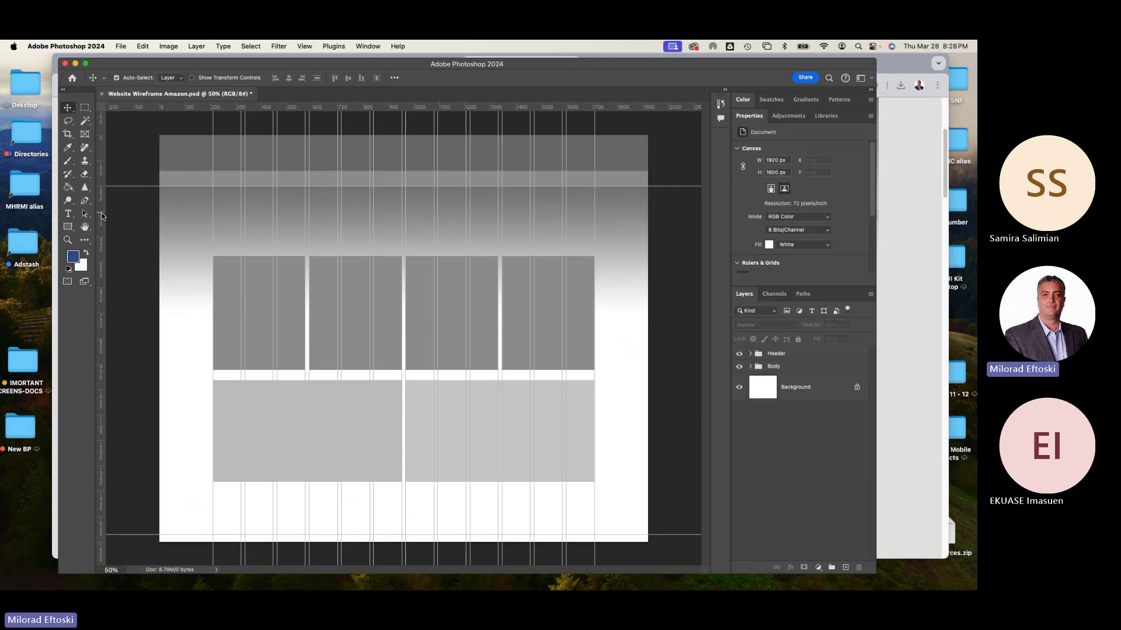
Draw a full-width gray rectangle bar along the bottom of the page
click(66, 229)
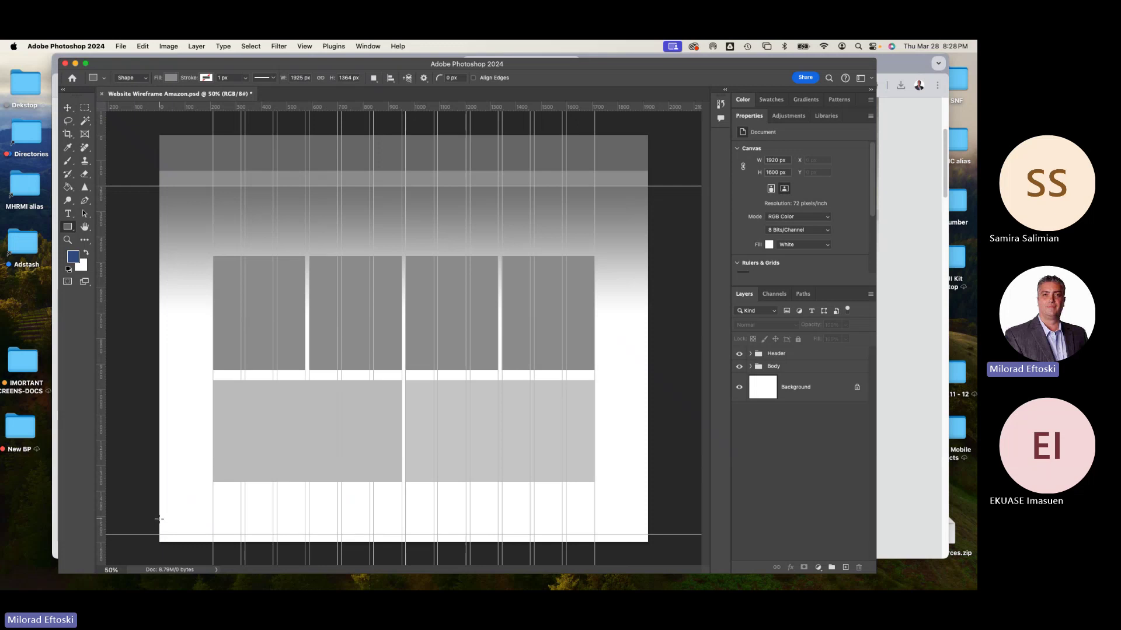
drag(159, 514, 648, 543)
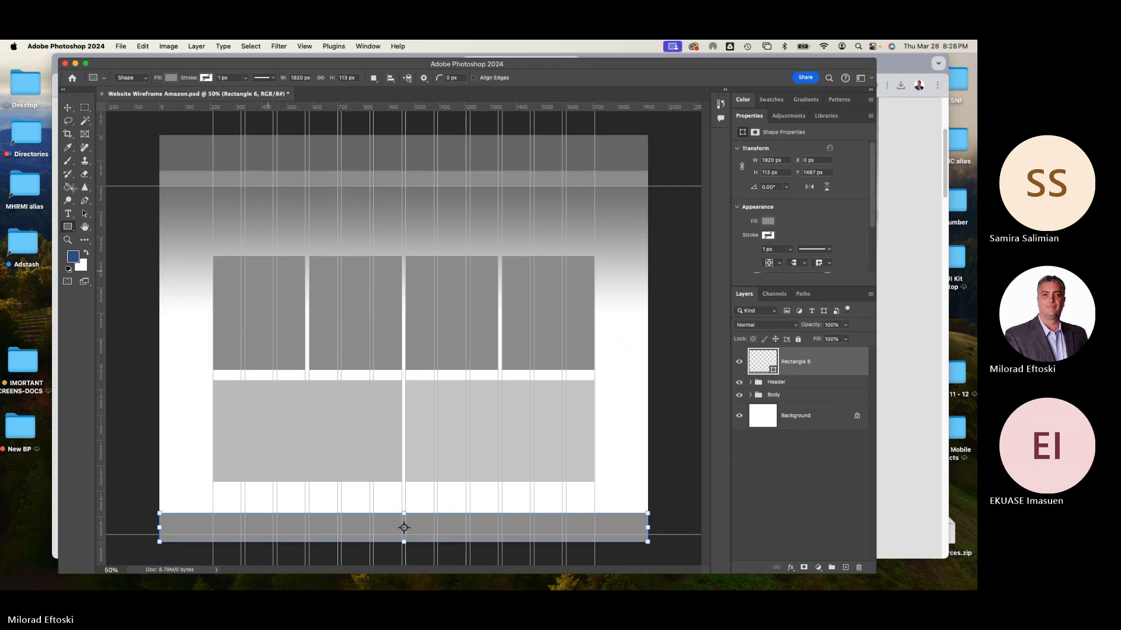
click(68, 107)
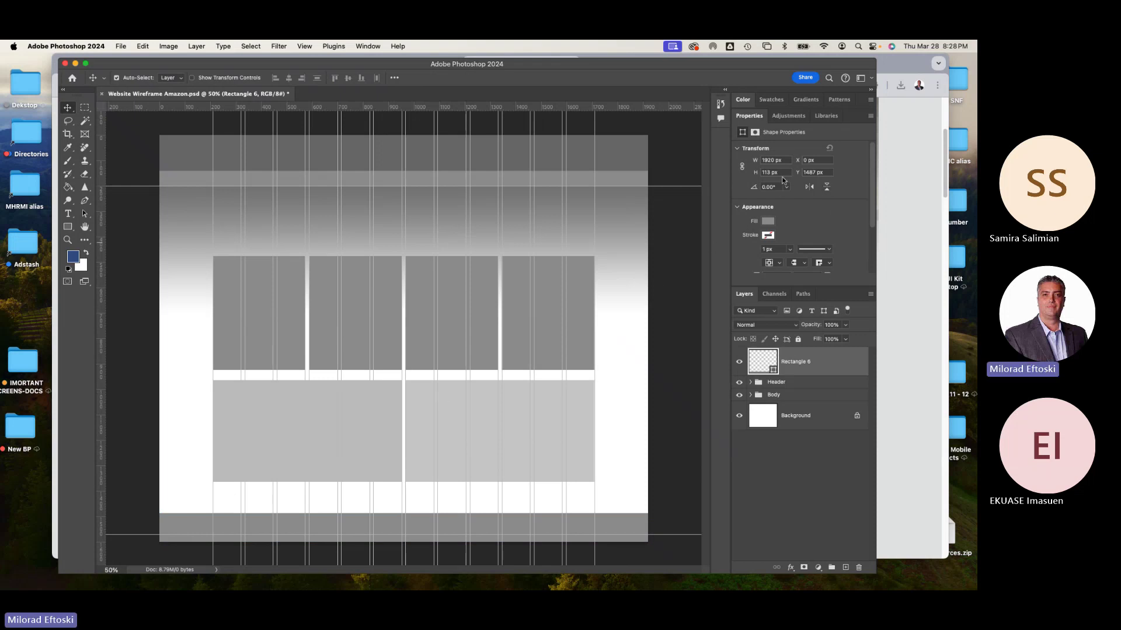
Set the footer bar height to 150 px, align it to the page bottom, and save
click(750, 173)
text(1)
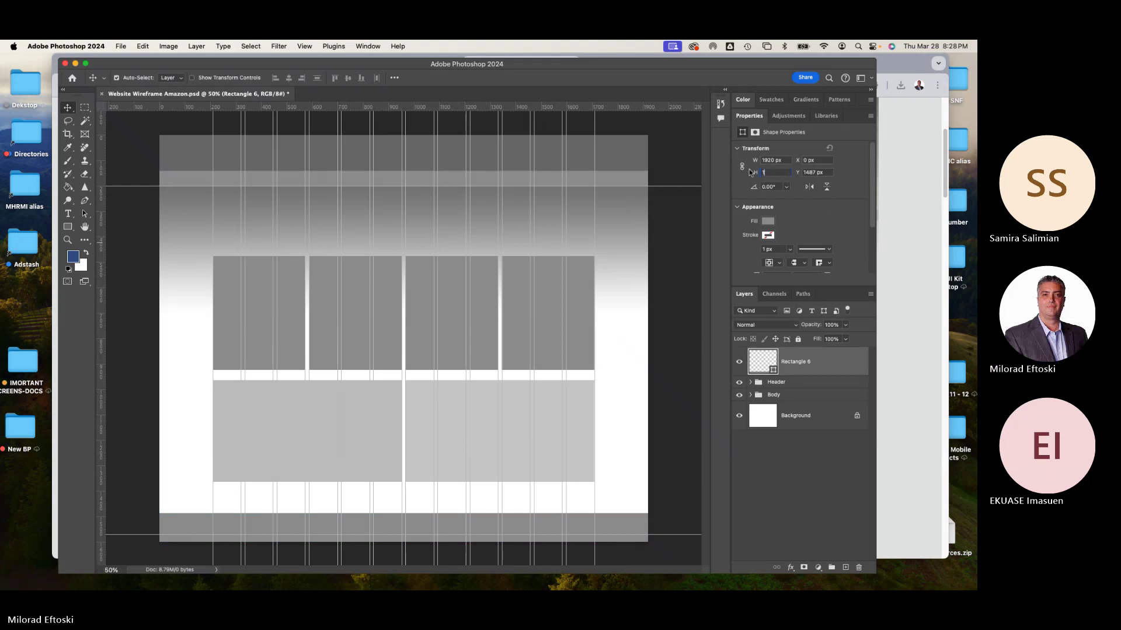
text(50)
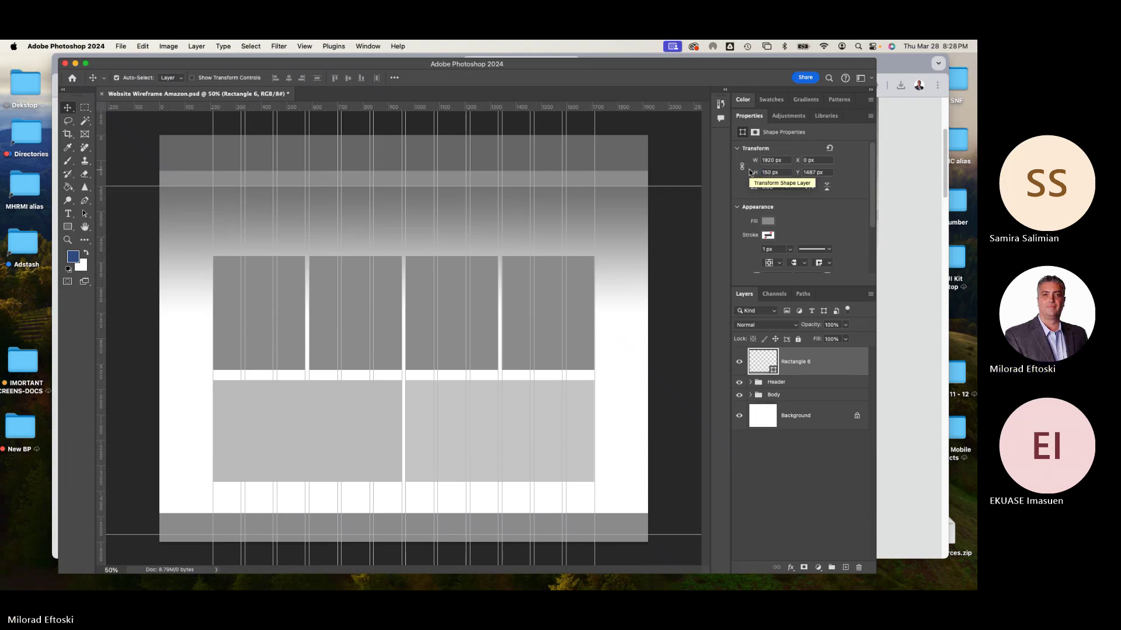
key(Return)
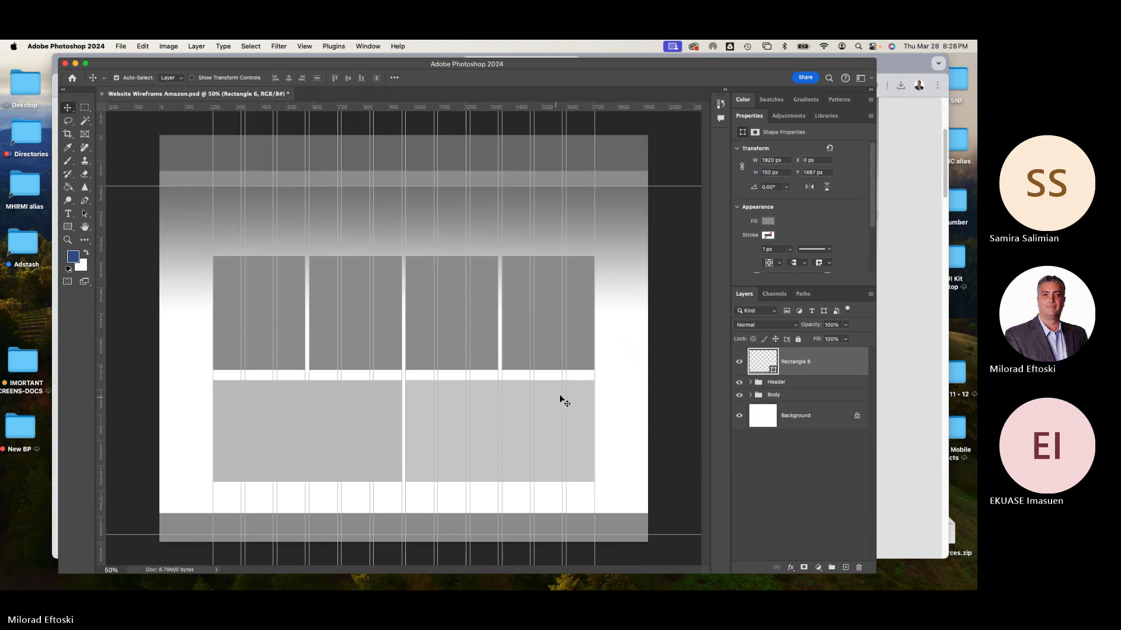
drag(286, 519, 290, 514)
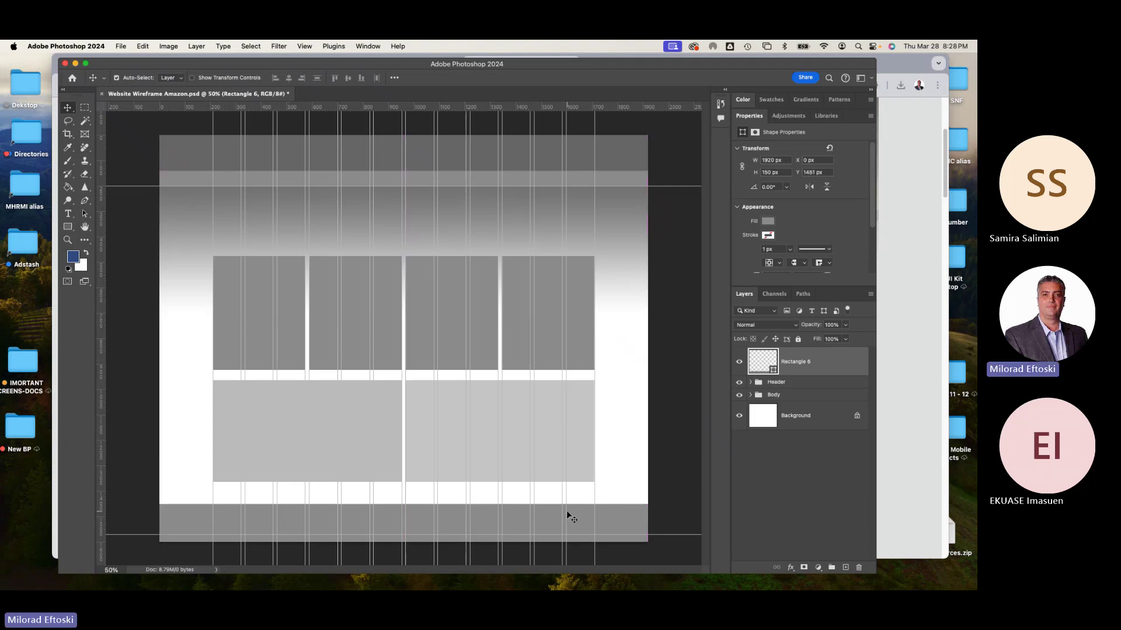
key(super+s)
Create a new layer group named Footer
click(802, 452)
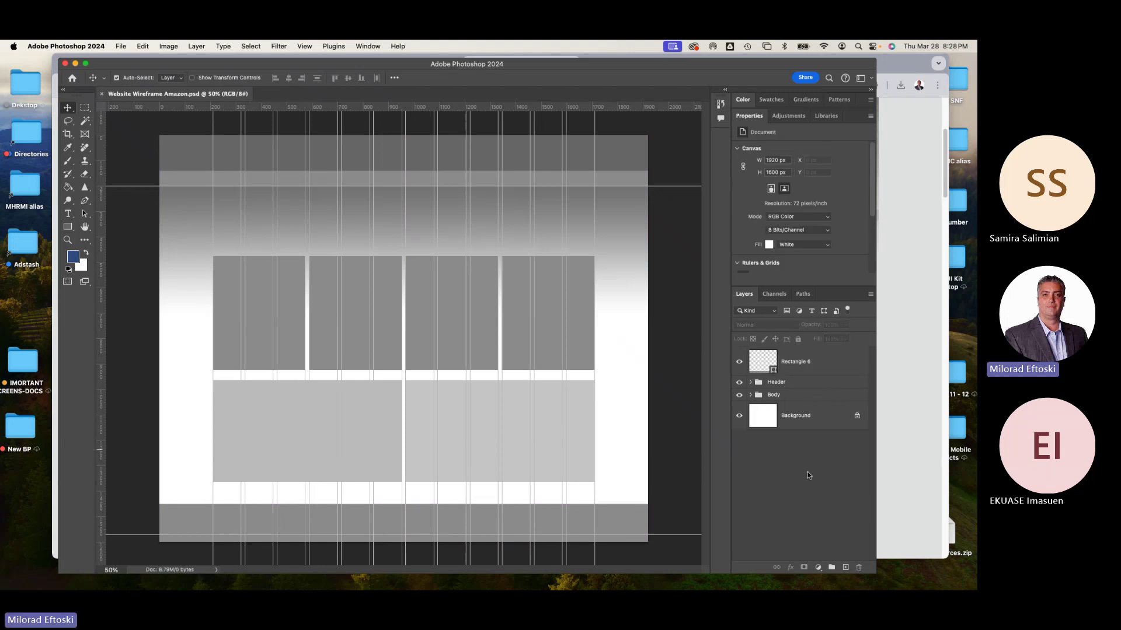
click(831, 567)
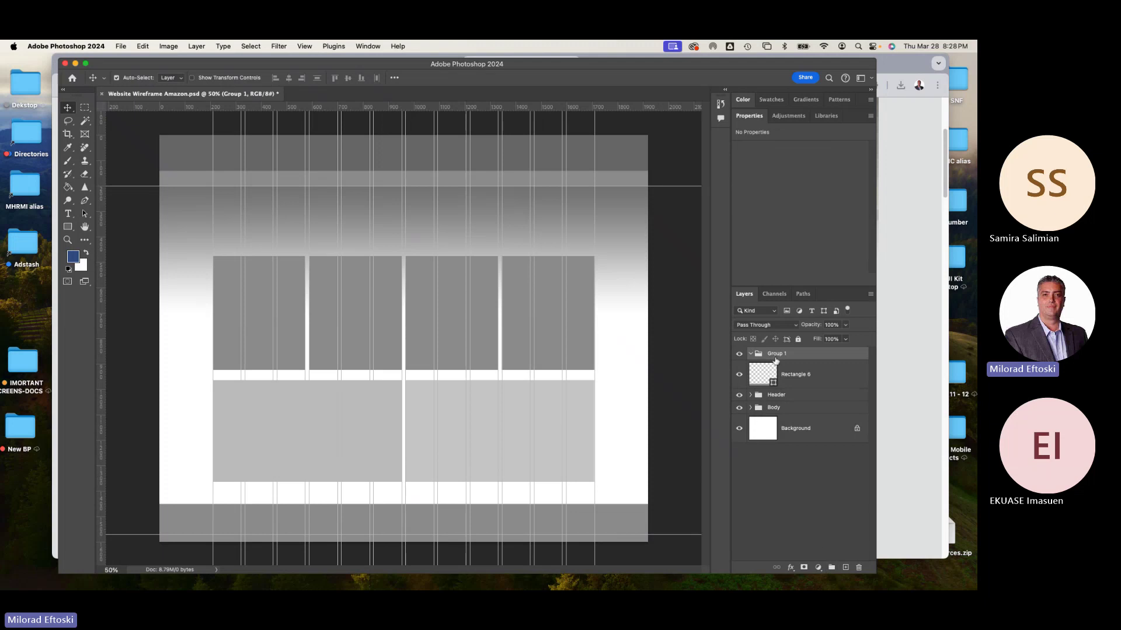
double_click(776, 355)
text(Footer)
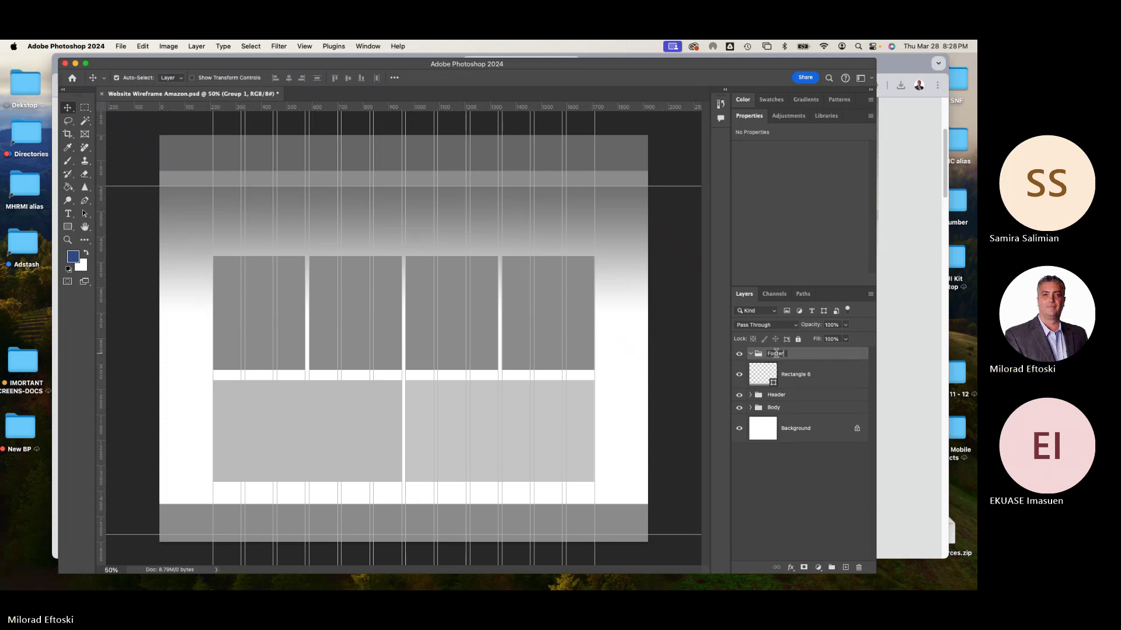
key(Return)
Collapse the Footer group and move it below the Body group
click(799, 374)
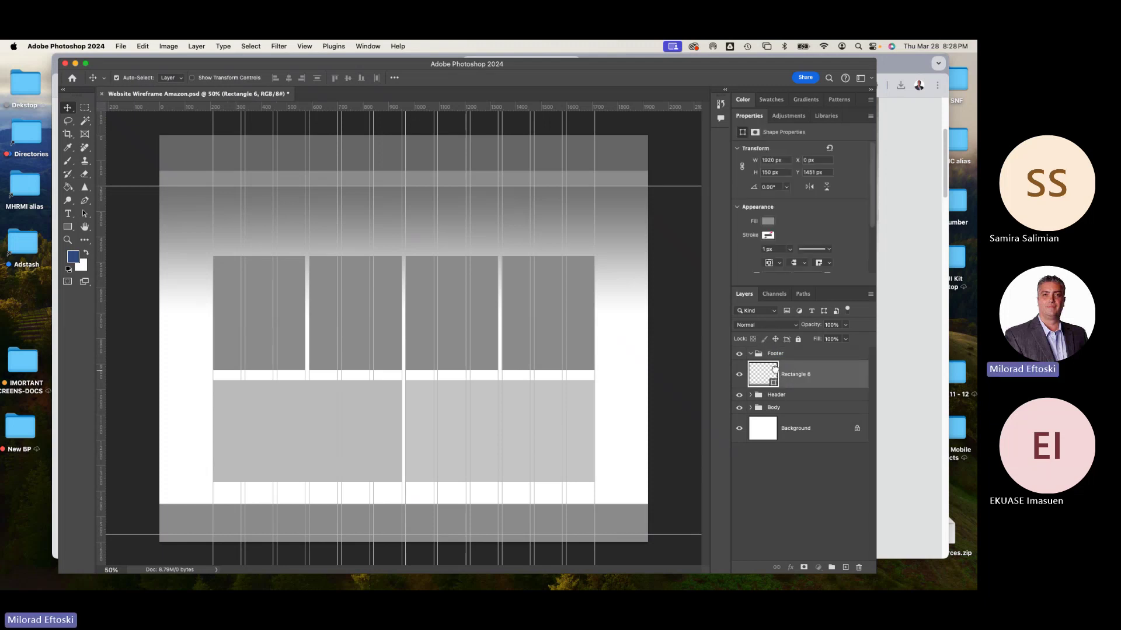
click(779, 354)
click(751, 354)
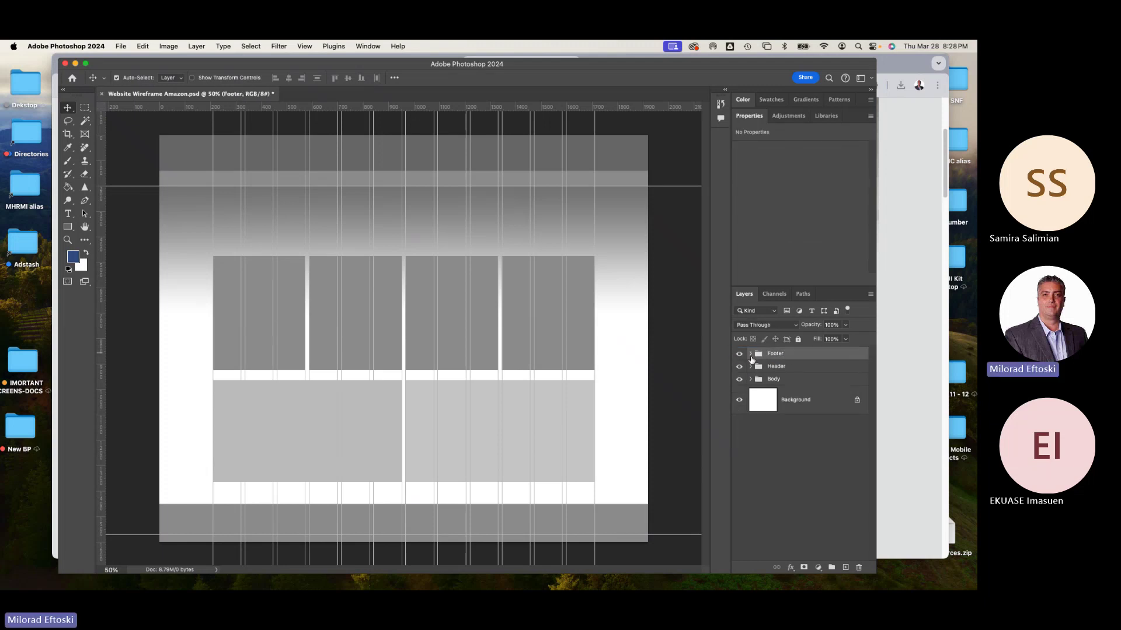
drag(801, 358, 800, 387)
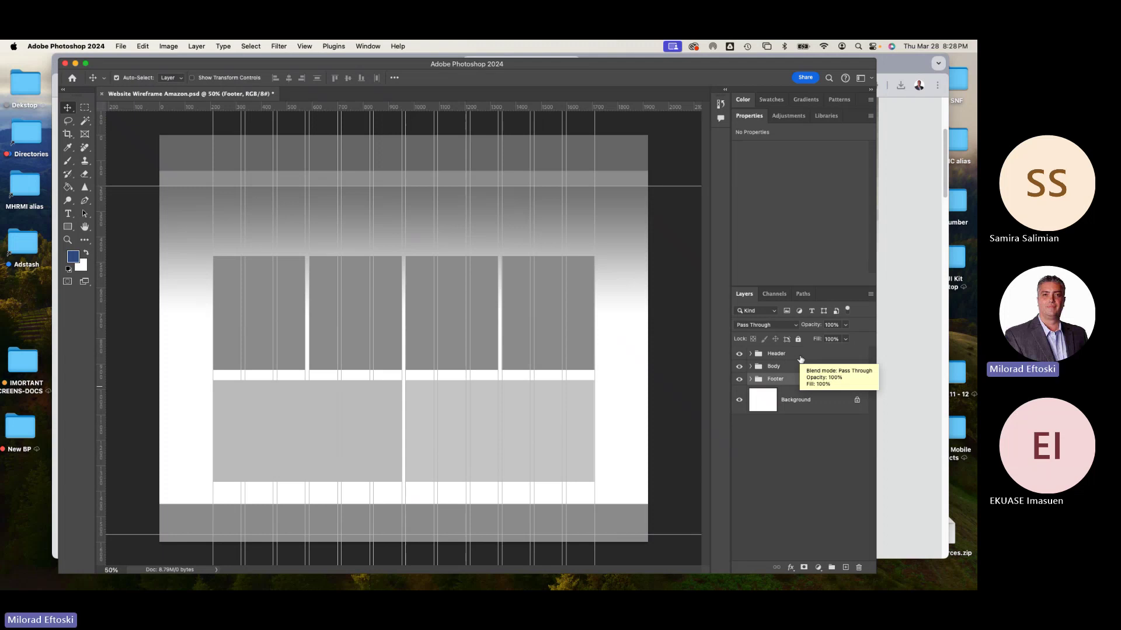
Toggle Background, Header, Body and Footer visibility off and back on to check each
click(801, 406)
click(740, 401)
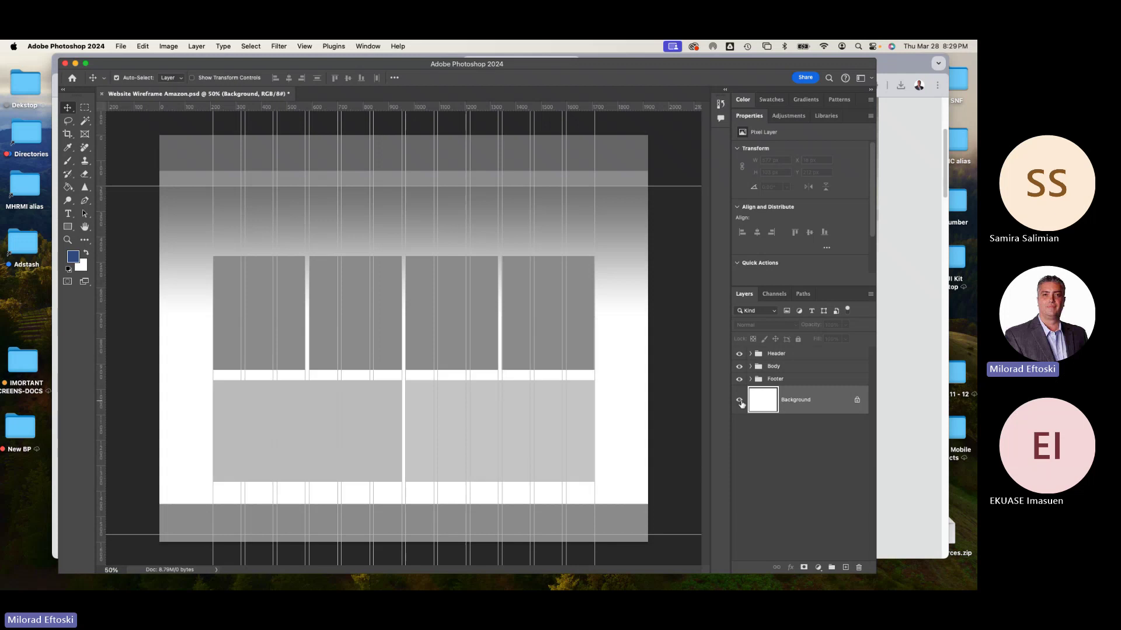
click(740, 402)
click(741, 402)
click(739, 354)
click(739, 354)
click(739, 366)
click(739, 366)
click(739, 379)
click(739, 379)
key(f)
key(f)
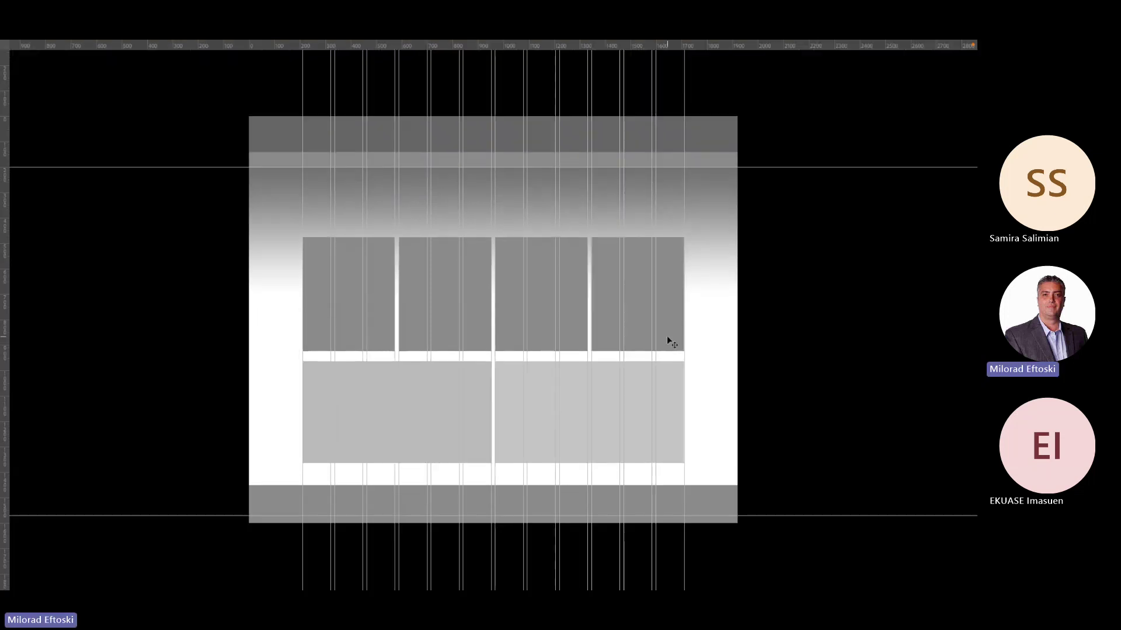
key(ctrl+plus)
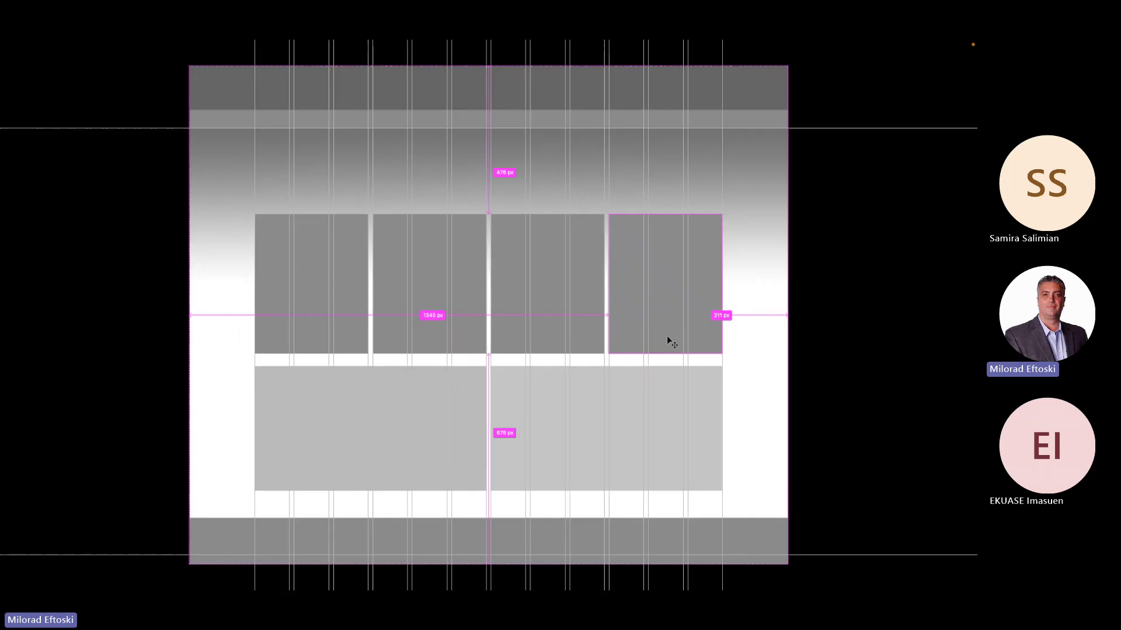
key(ctrl+minus)
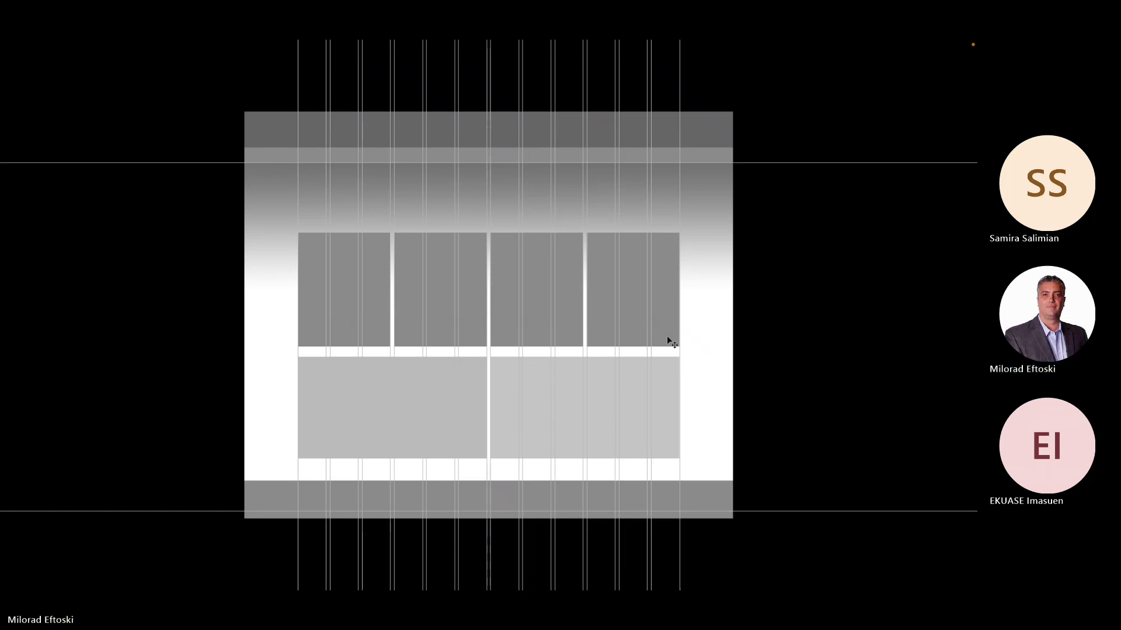
key(f)
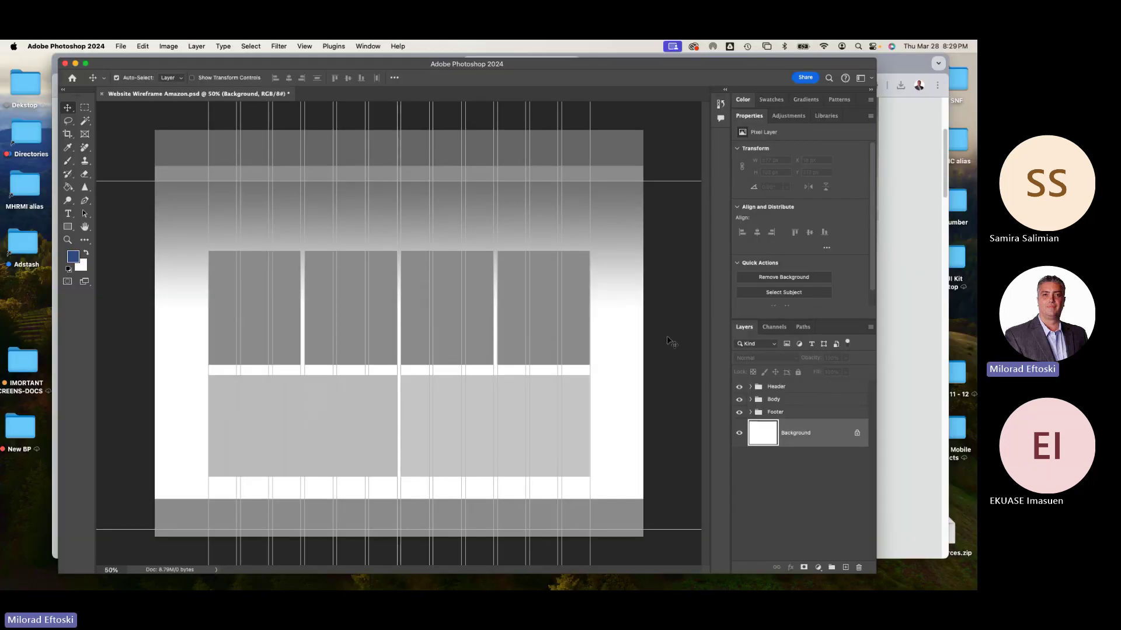
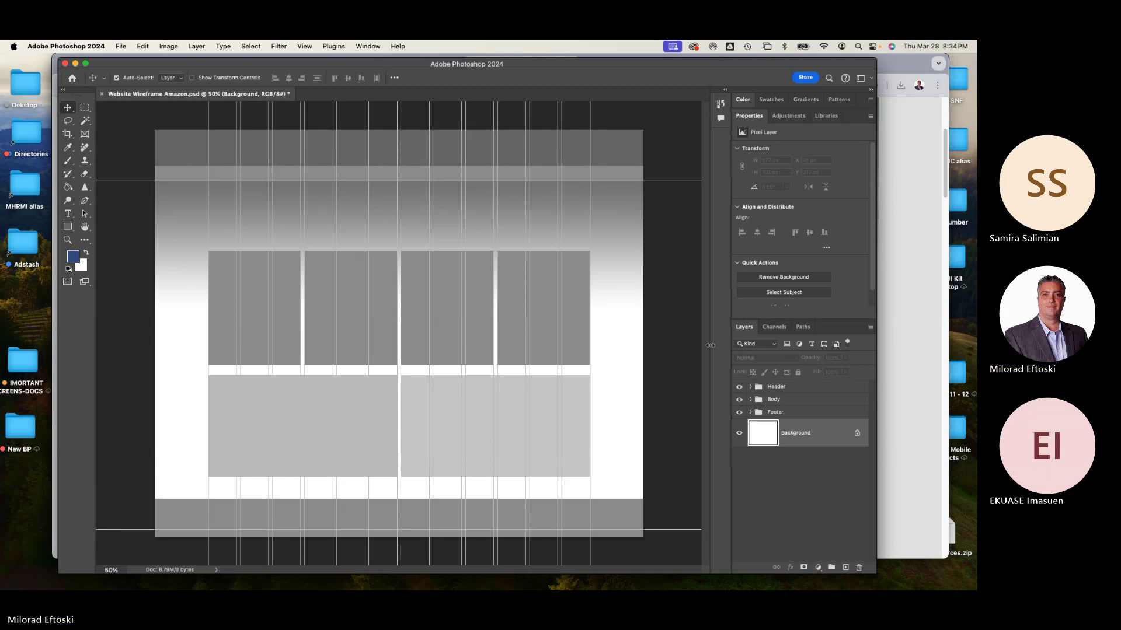
Minimize the Amazon browser window so the wireframe document is visible
click(903, 315)
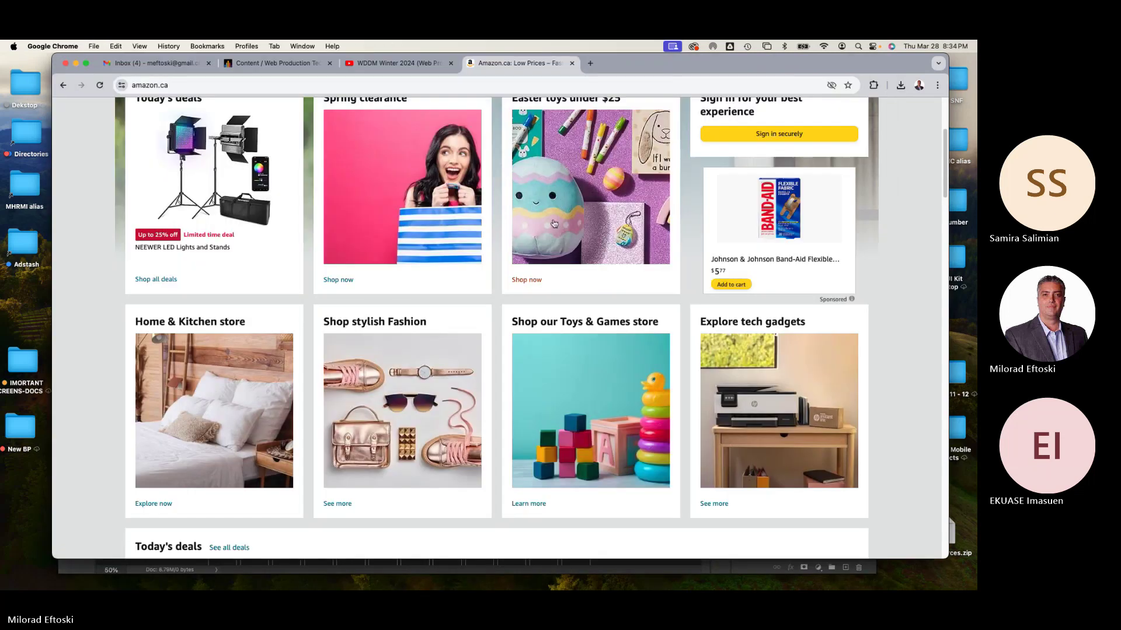
click(76, 63)
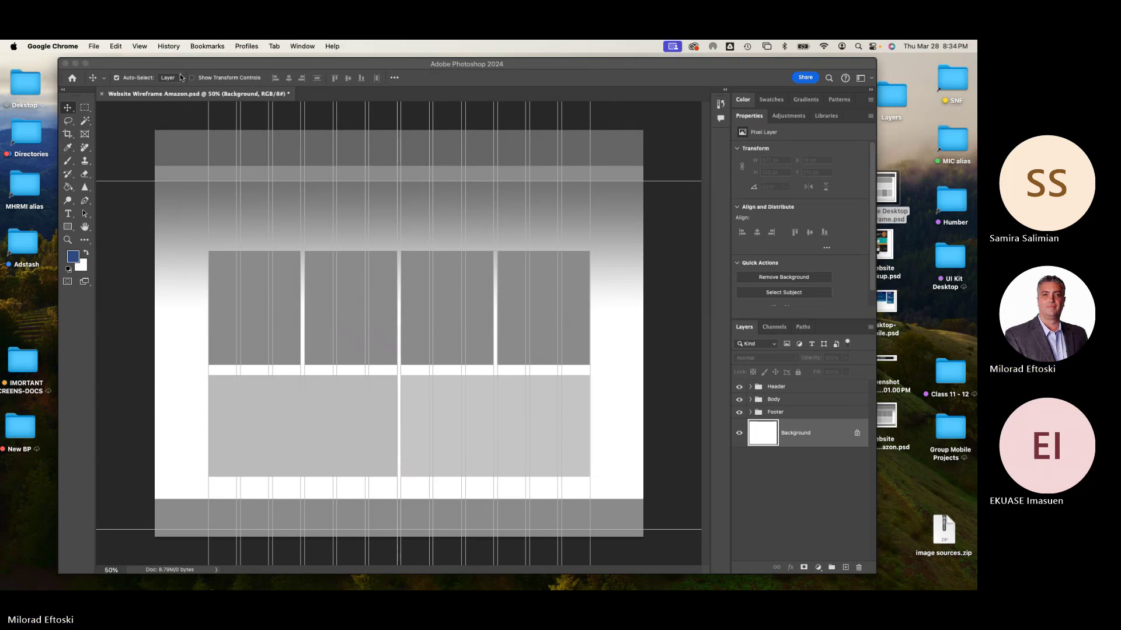
Return to Photoshop and cancel an accidental Save a Copy of the wireframe
click(93, 46)
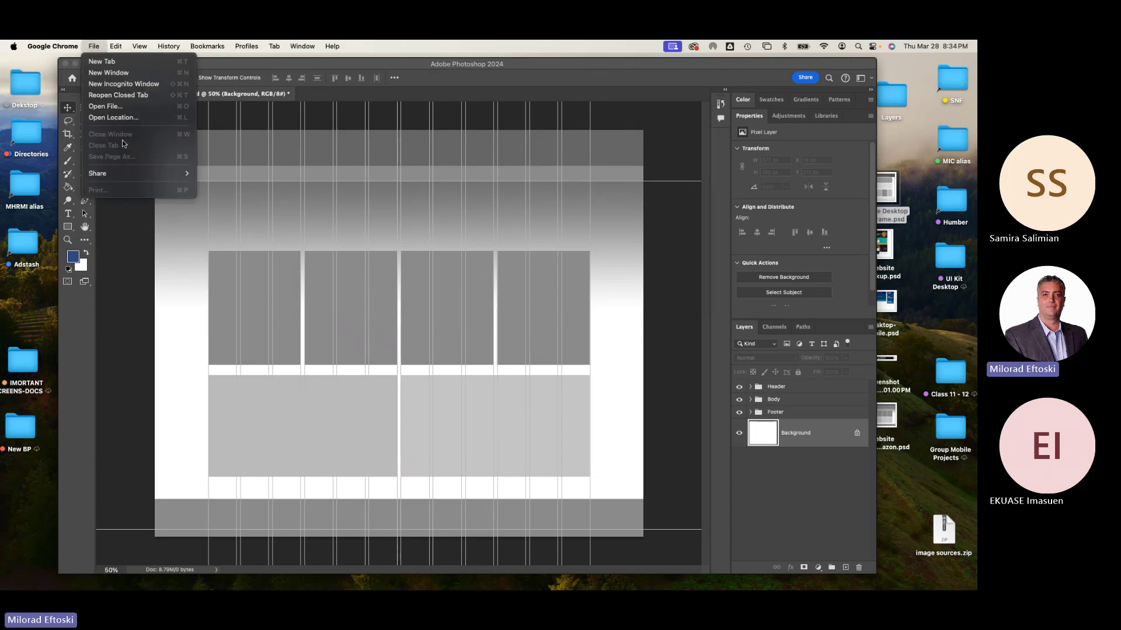
click(232, 62)
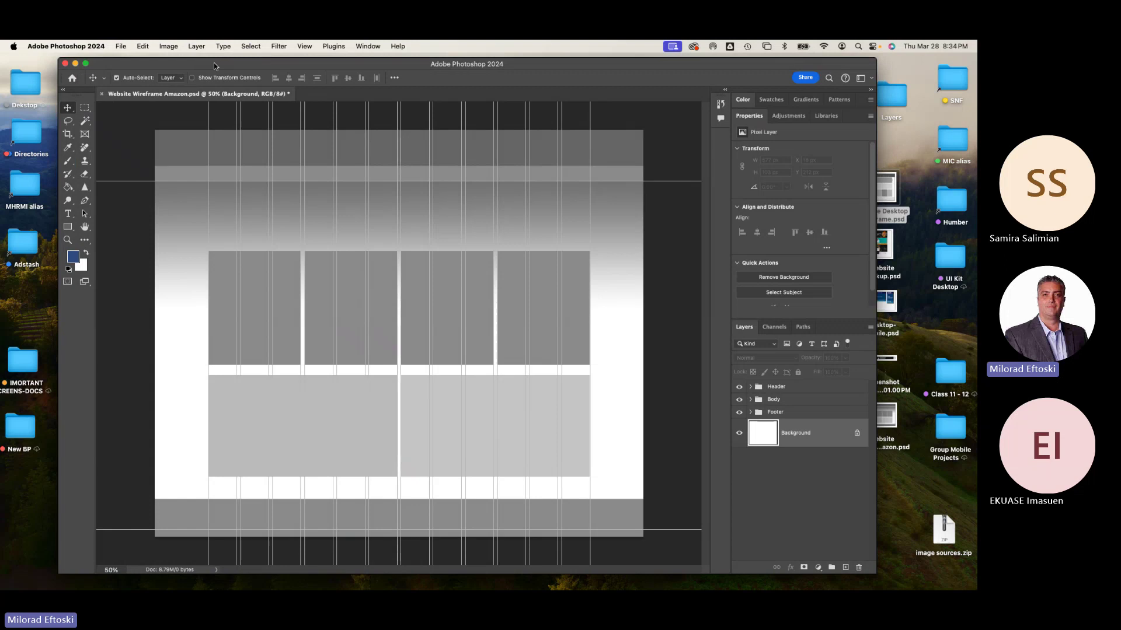
click(121, 46)
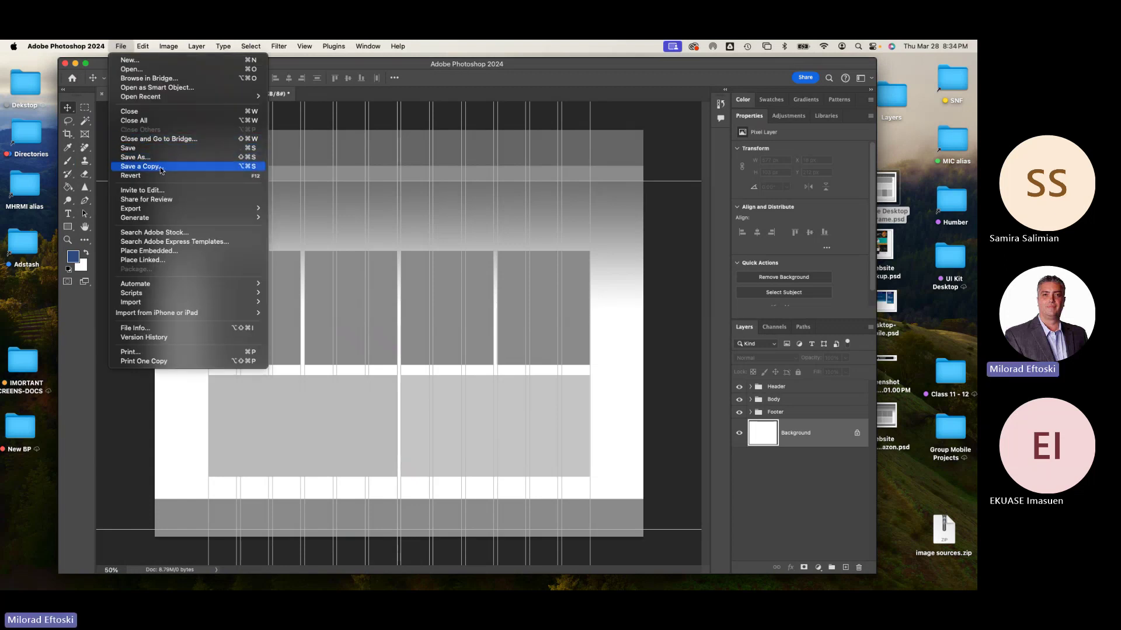
click(153, 167)
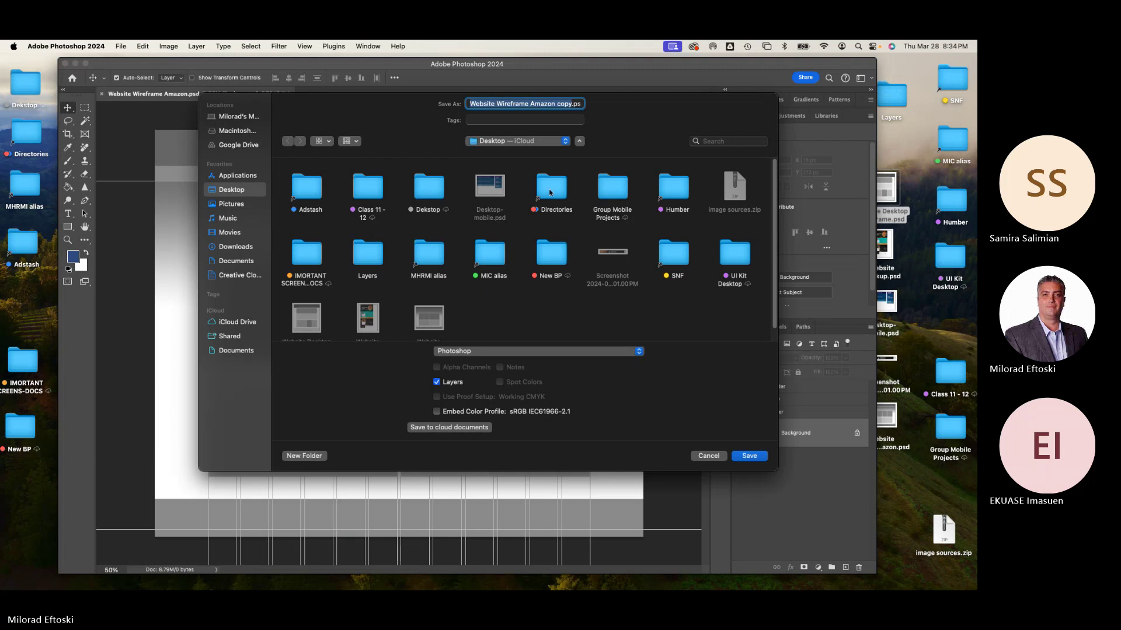
click(711, 457)
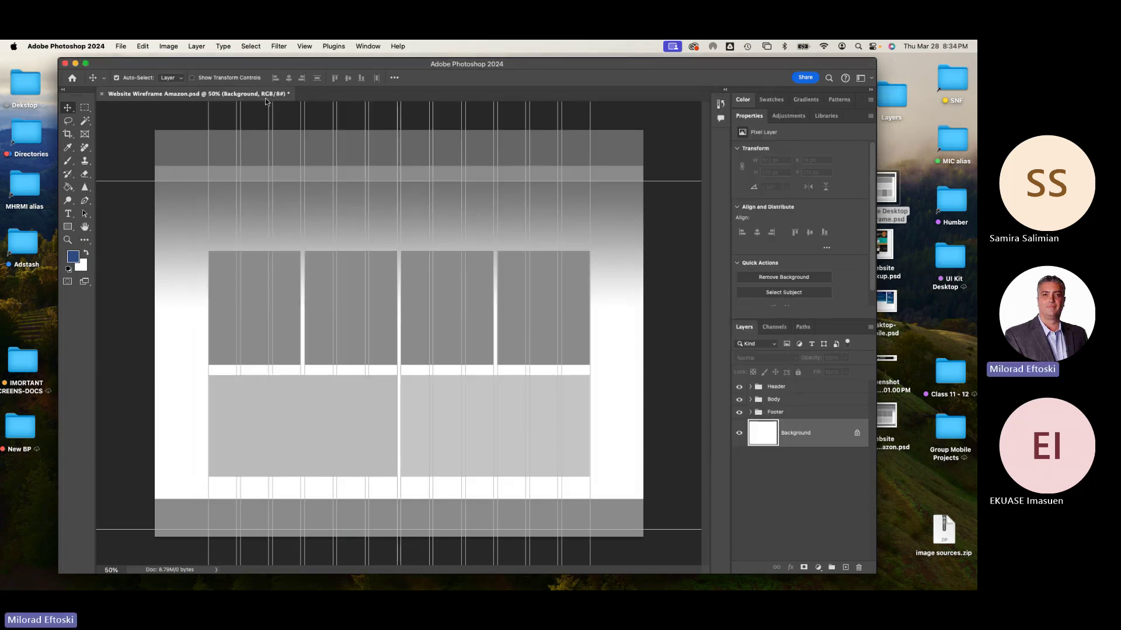
Save As with the name changed to 'Website Wireframe Amazon Full Render.psd'
click(121, 46)
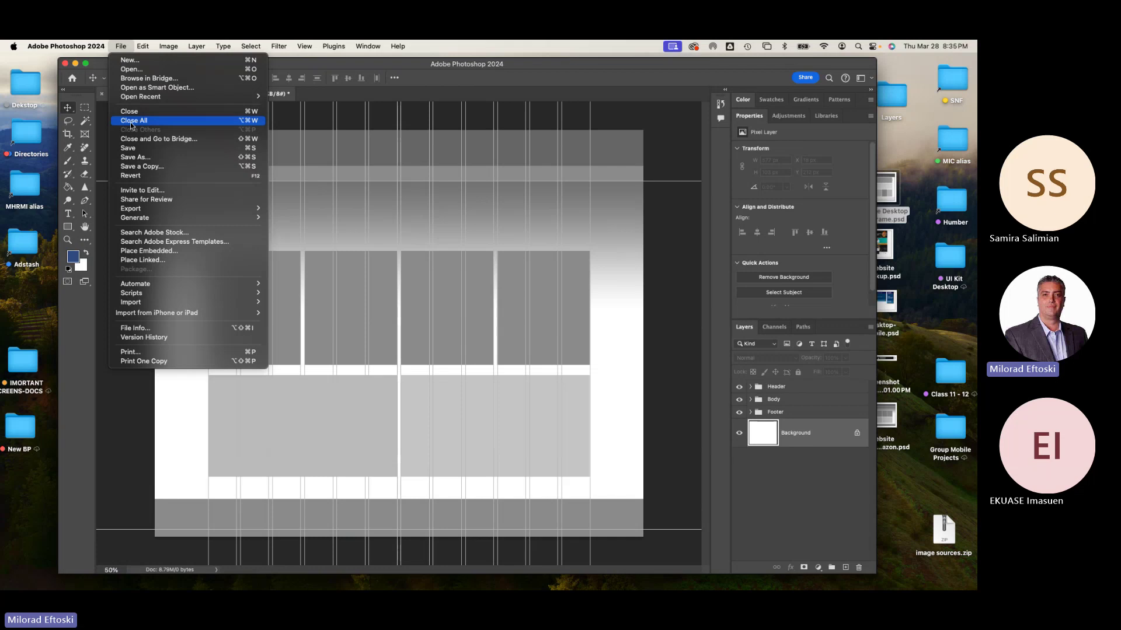
click(146, 159)
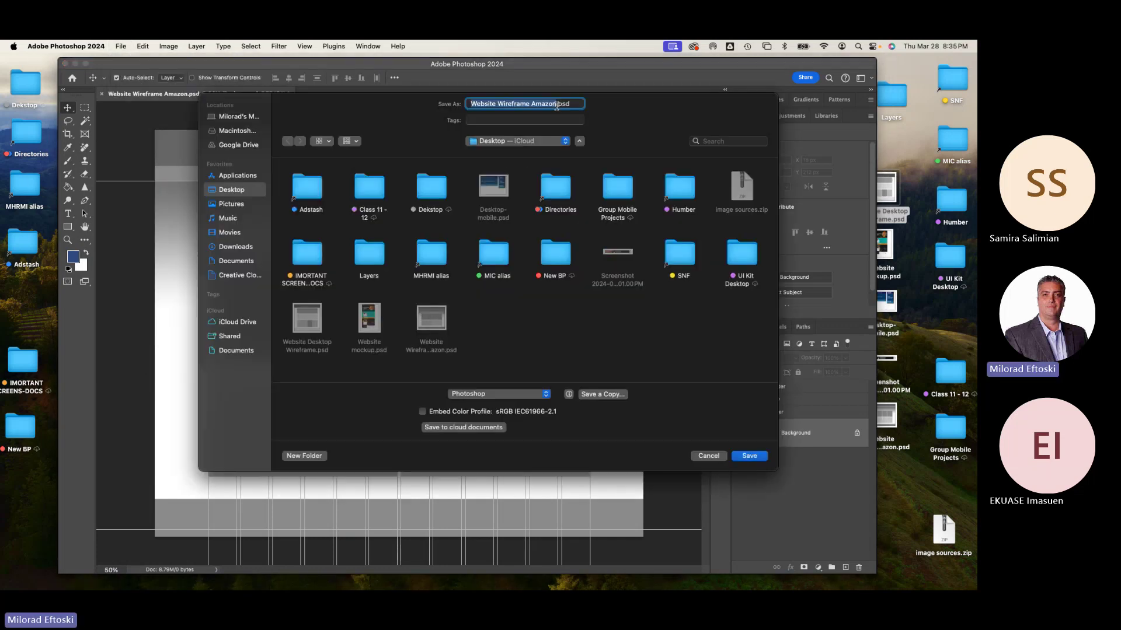
click(555, 107)
text(2)
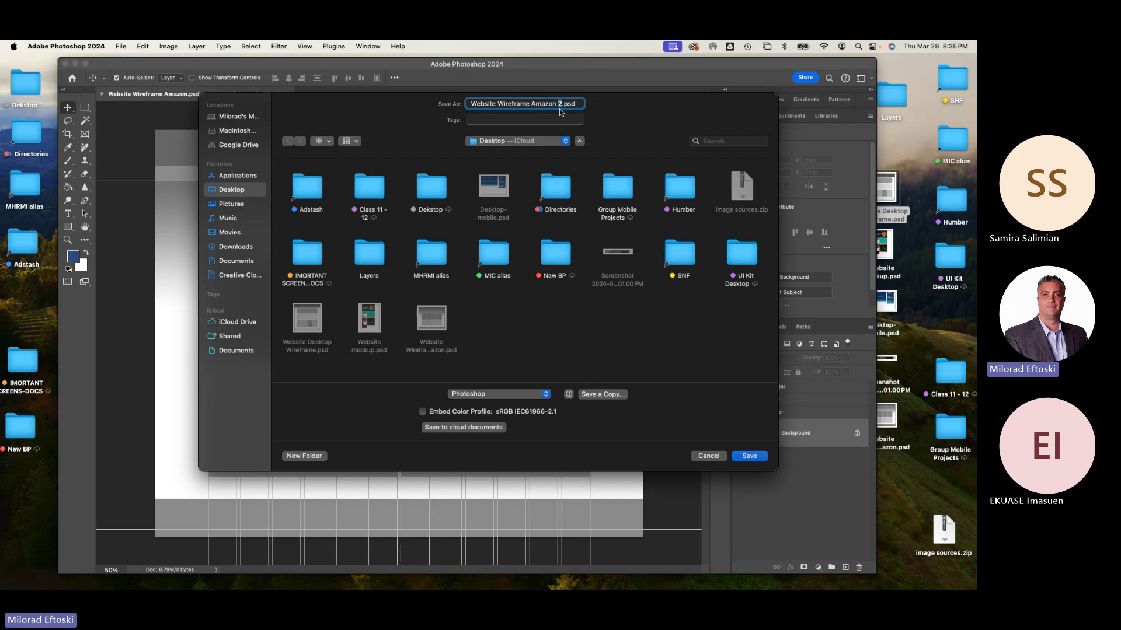
text(with)
key(BackSpace)
key(BackSpace)
key(BackSpace)
key(BackSpace)
key(BackSpace)
key(BackSpace)
text(Full Ren)
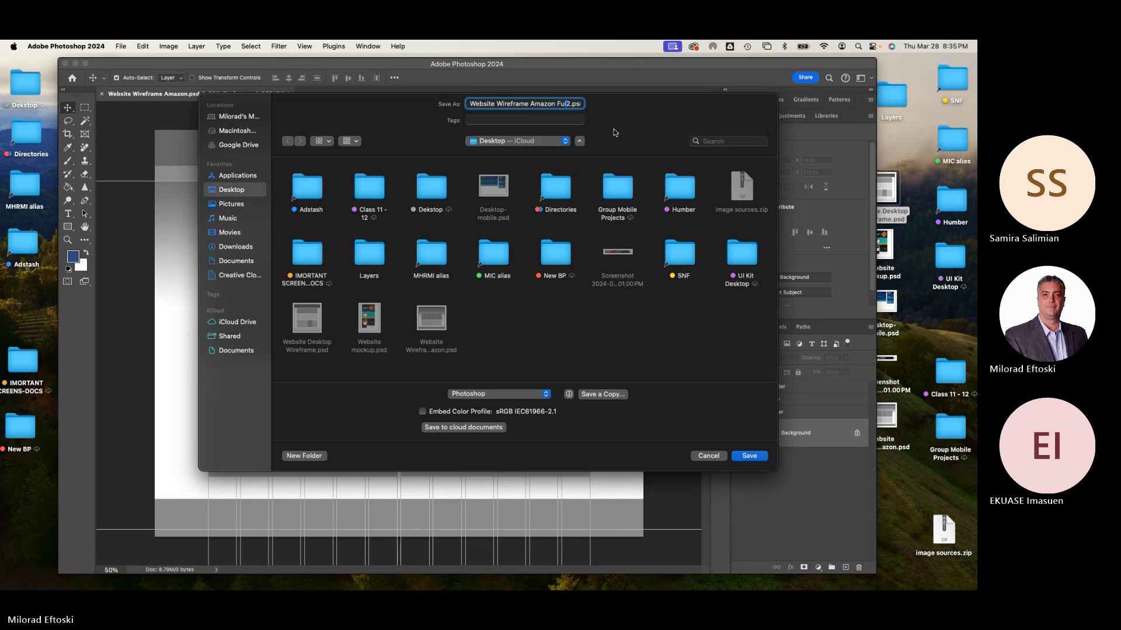
text(der)
click(747, 457)
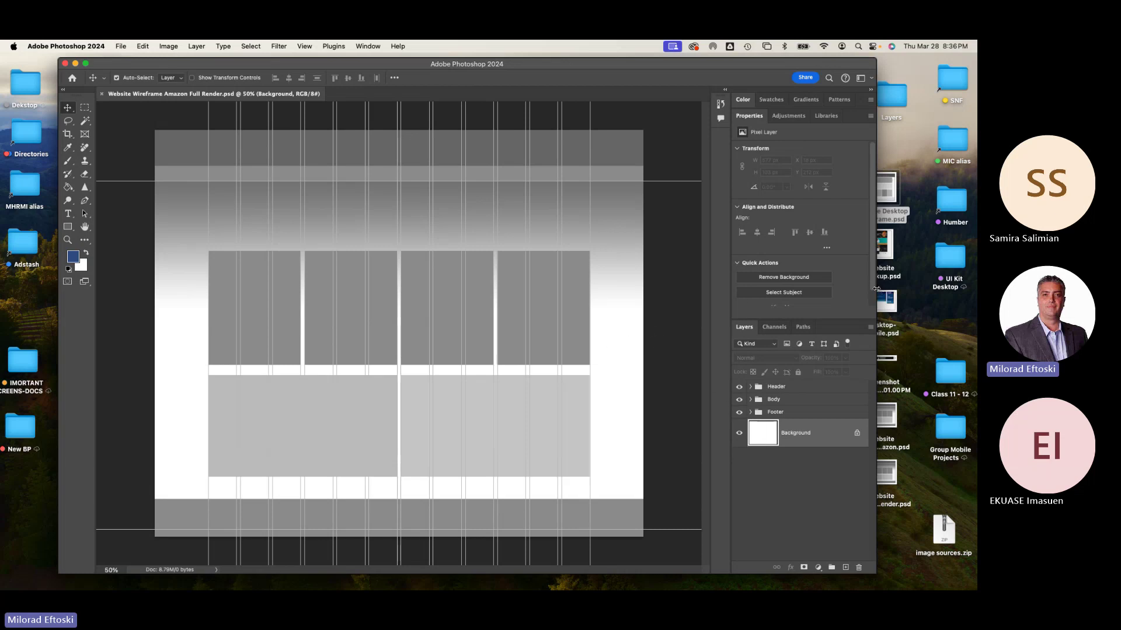
Check Chrome's course content tab, then minimize Chrome and select image sources.zip on the desktop
drag(876, 288, 840, 286)
click(880, 156)
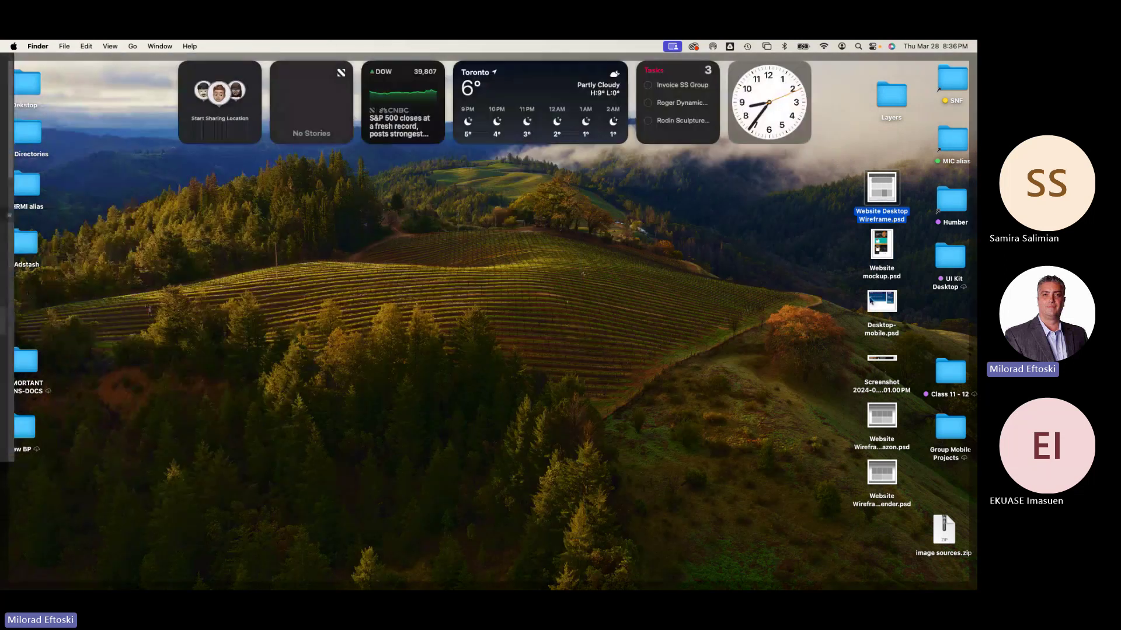
click(550, 524)
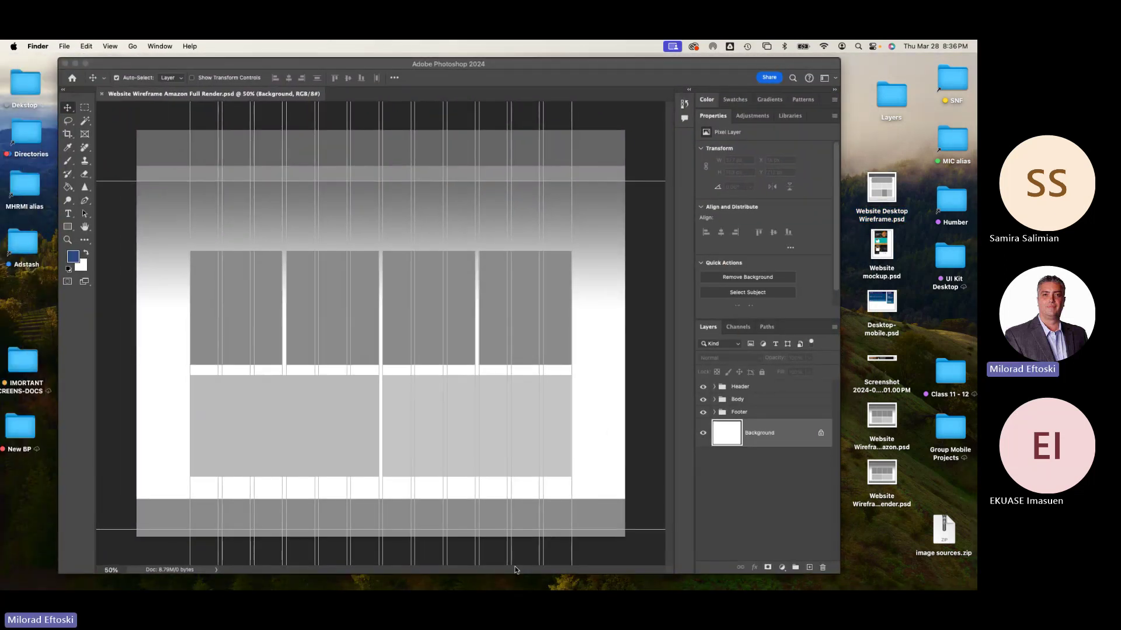
mouse_move(288, 591)
click(173, 580)
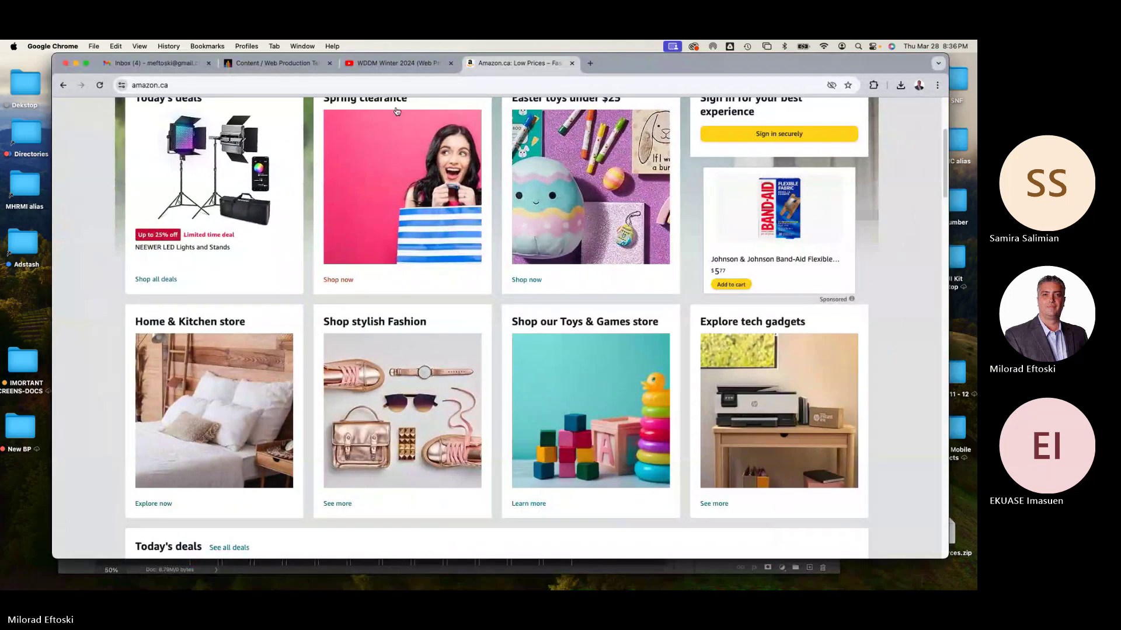
click(300, 65)
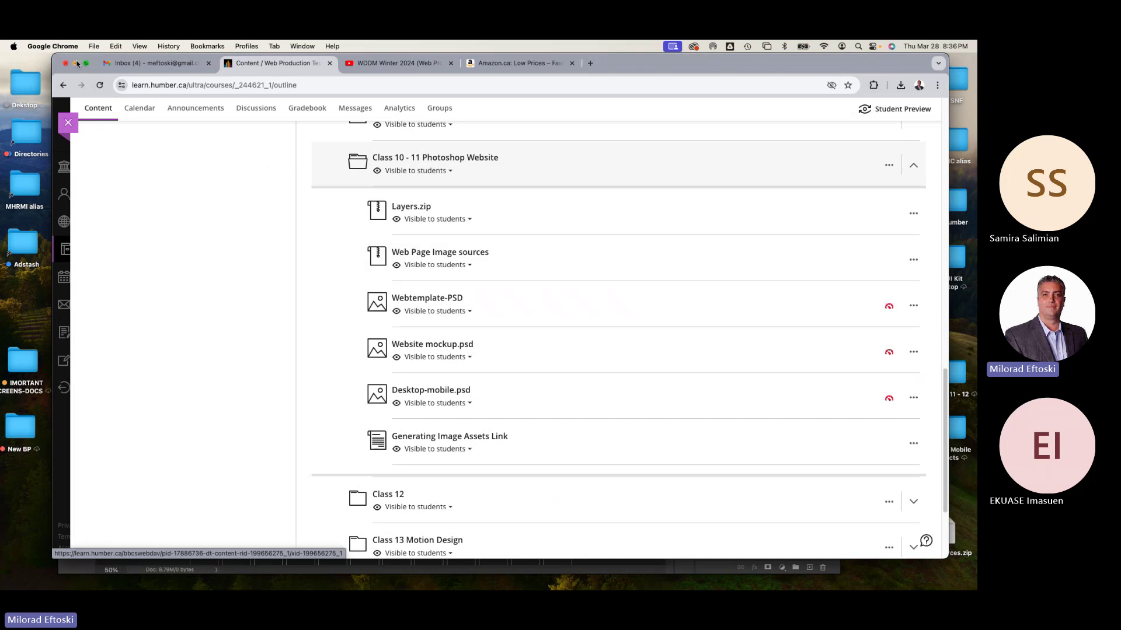
click(76, 63)
click(941, 529)
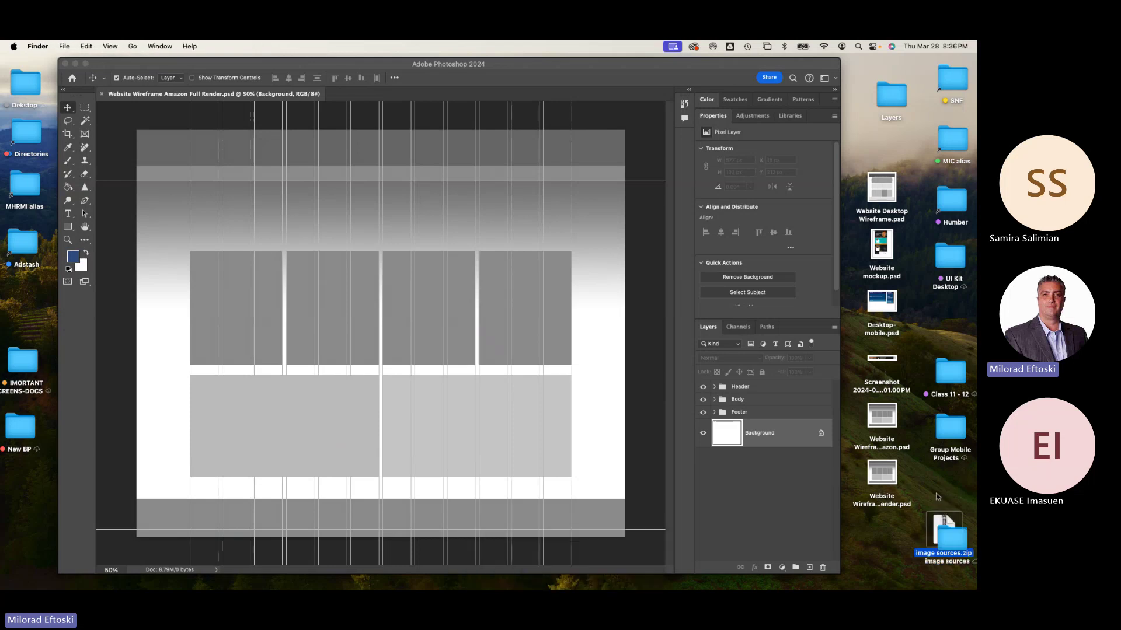
Unzip image sources.zip, delete the zip, and open the enlarged image sources folder
double_click(945, 532)
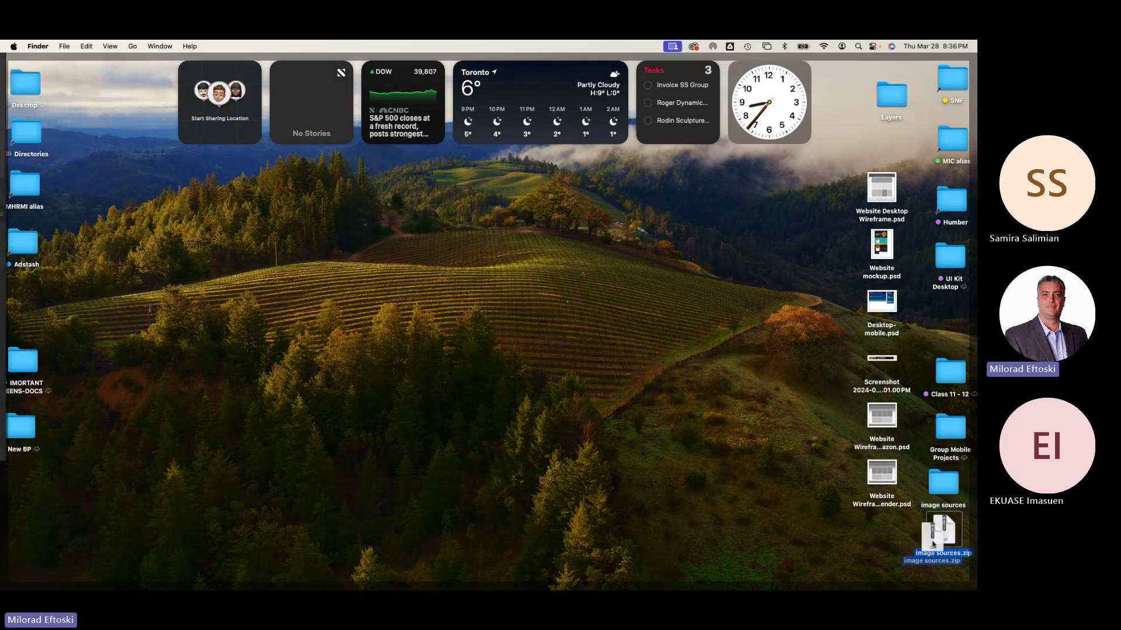
key(super+BackSpace)
click(941, 508)
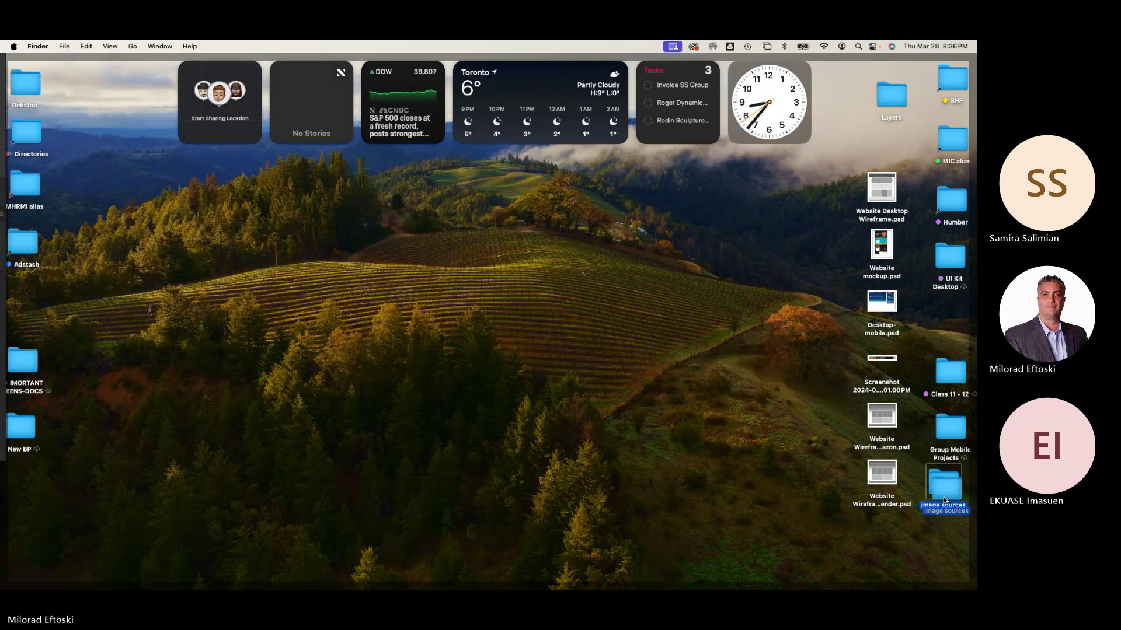
double_click(946, 496)
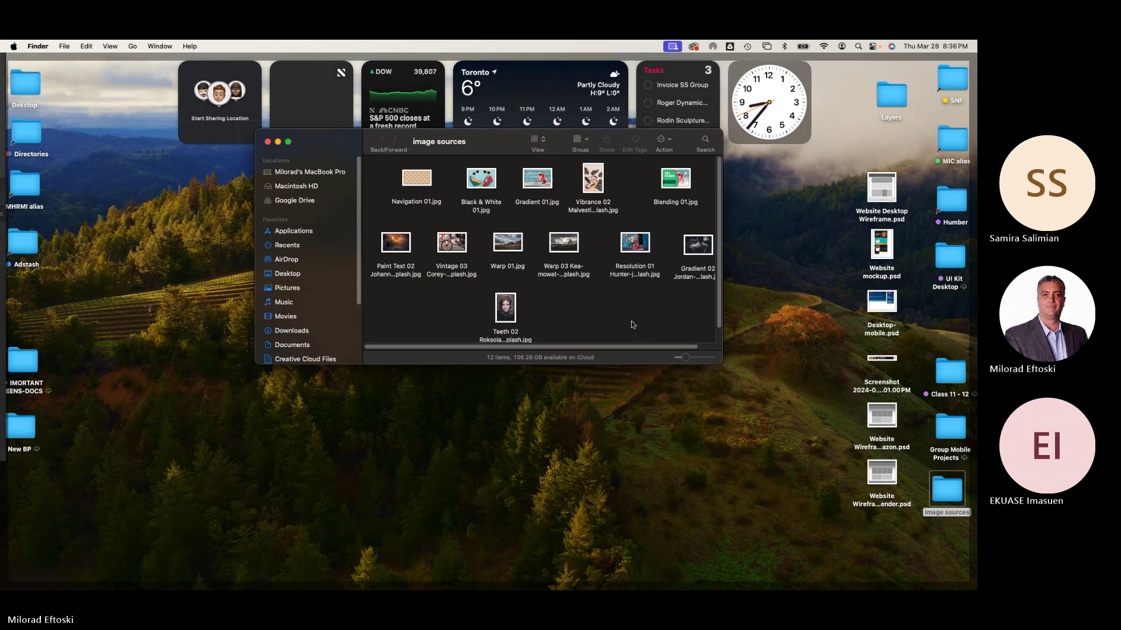
drag(721, 367, 783, 458)
Quick Look through the photos from Navigation 01.jpg, then close the folder window
click(422, 180)
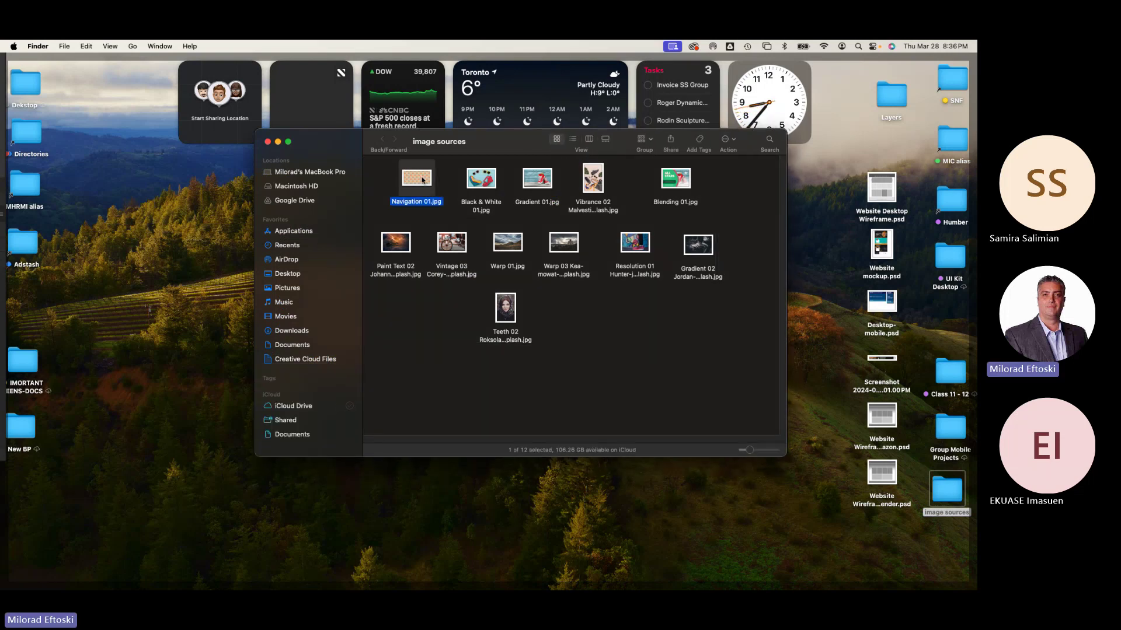
key(space)
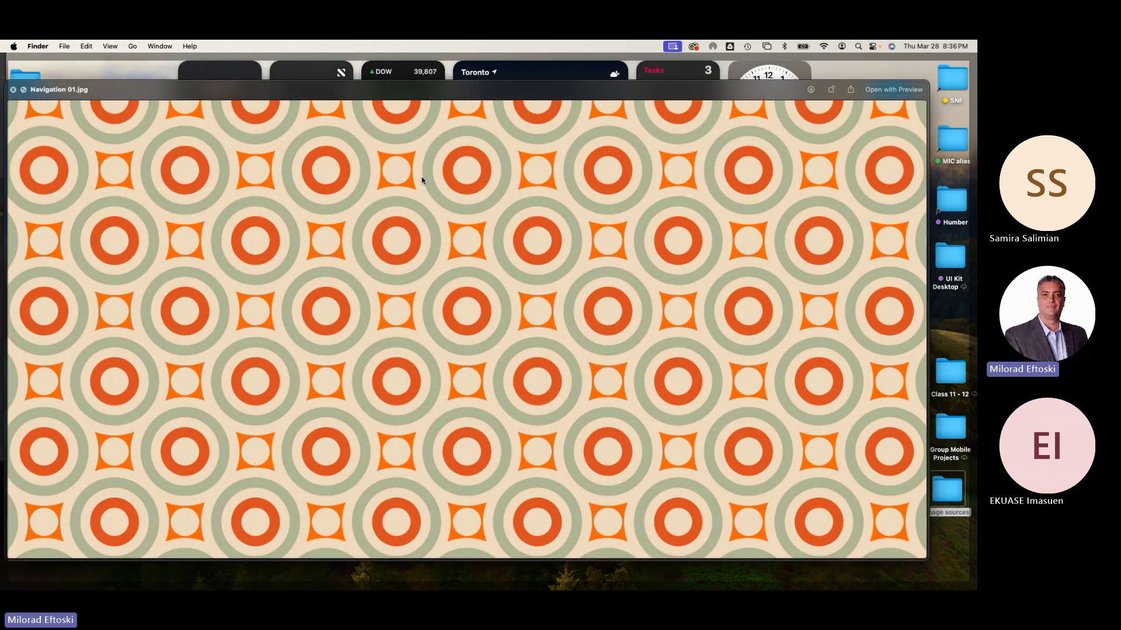
key(Left)
key(Right)
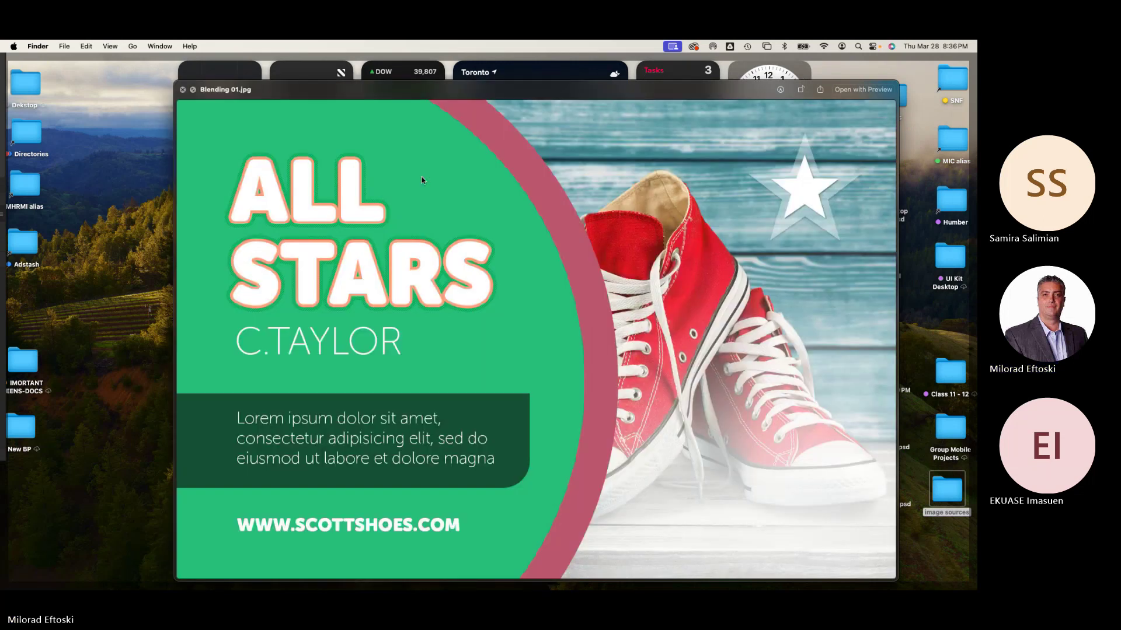
key(Right)
key(Right)
key(Right)
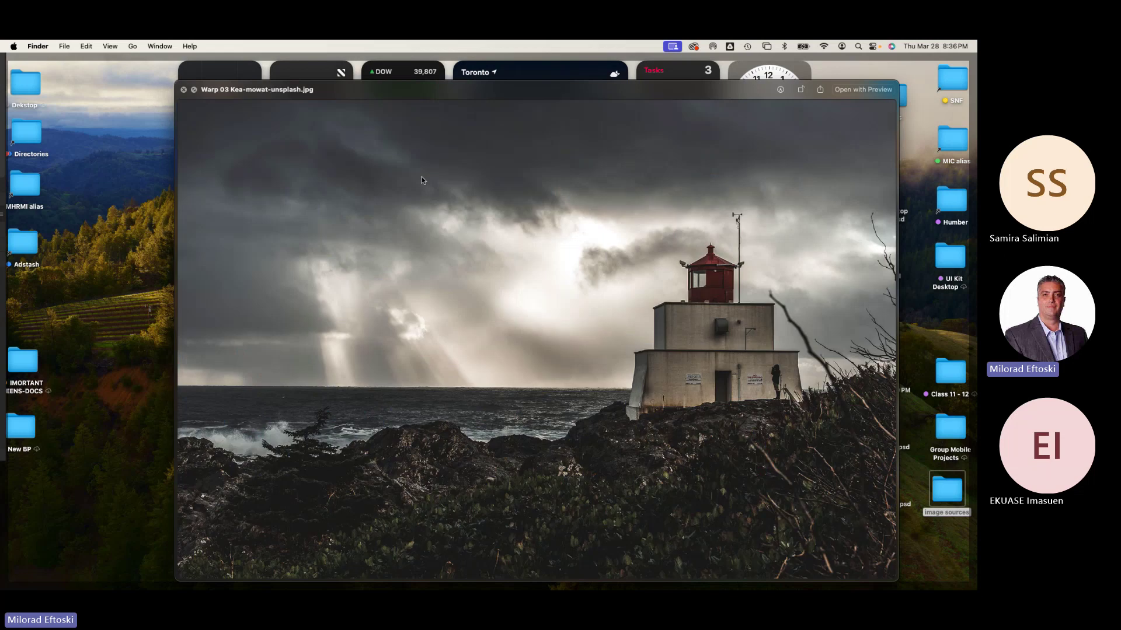
key(Right)
key(Right)
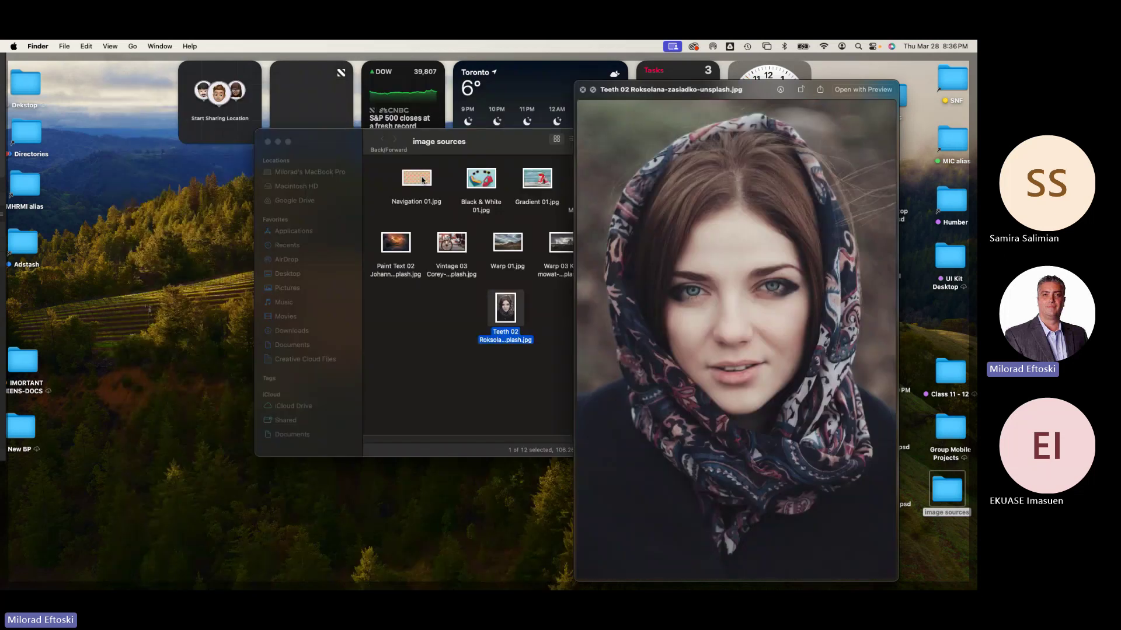
key(Right)
key(Right)
key(Right)
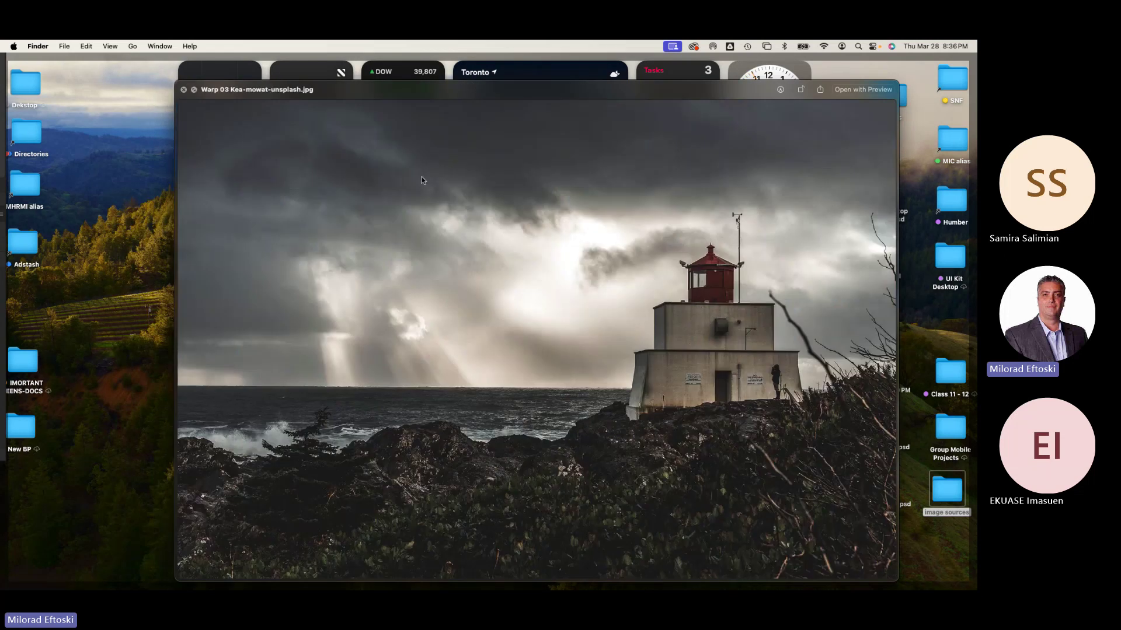
key(space)
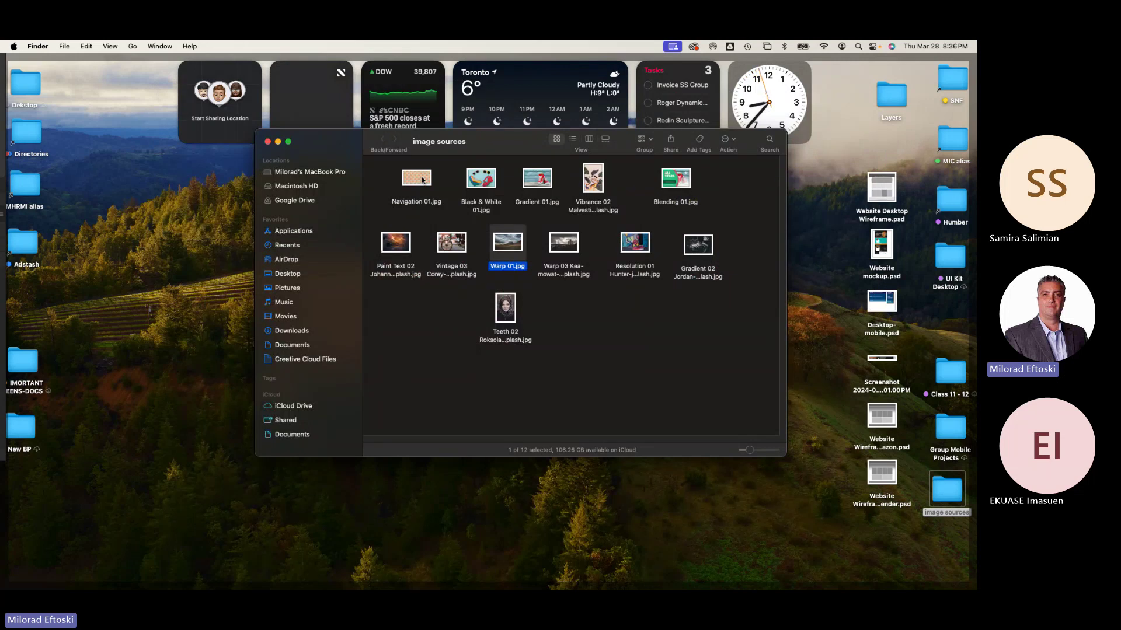
click(268, 141)
click(416, 237)
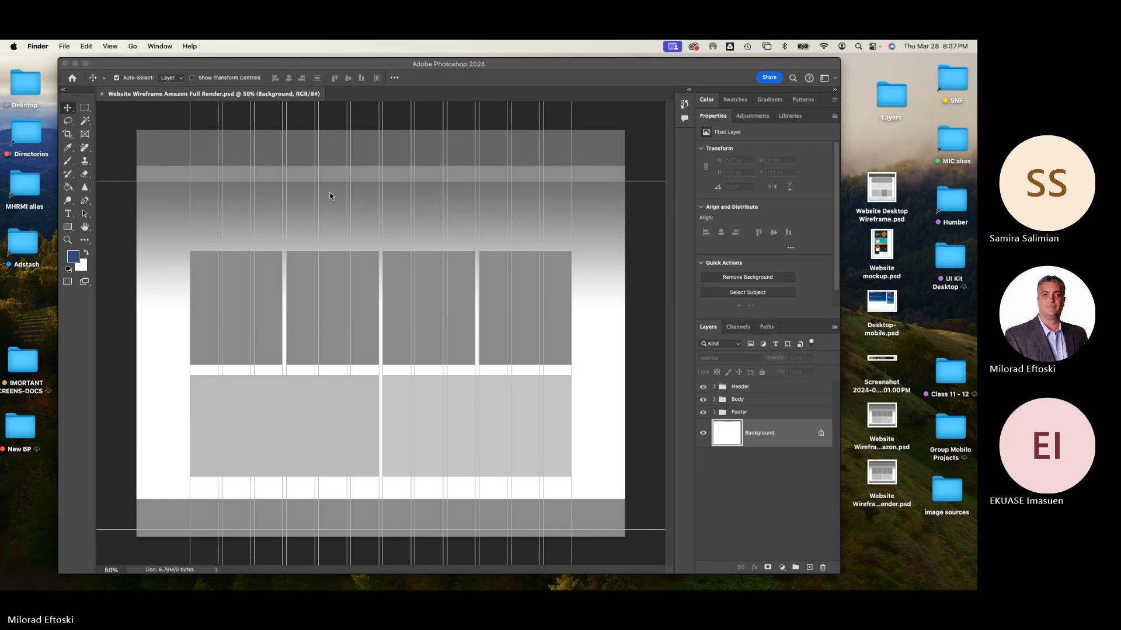
Select the header rectangle, toggle its visibility, and close its fill swatch unchanged
click(173, 154)
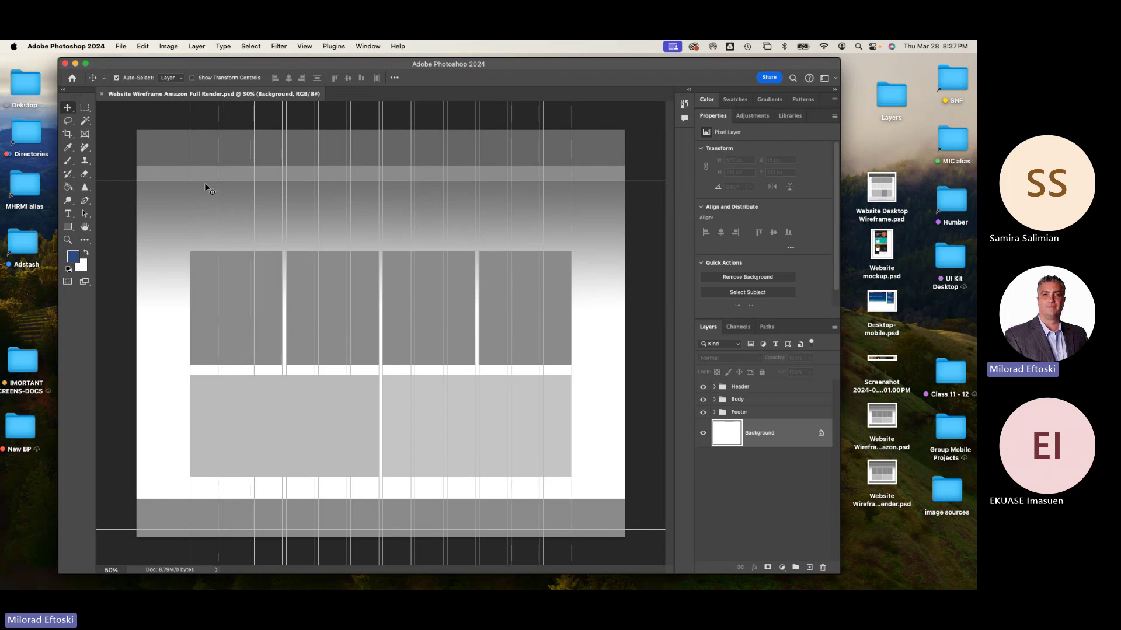
click(169, 158)
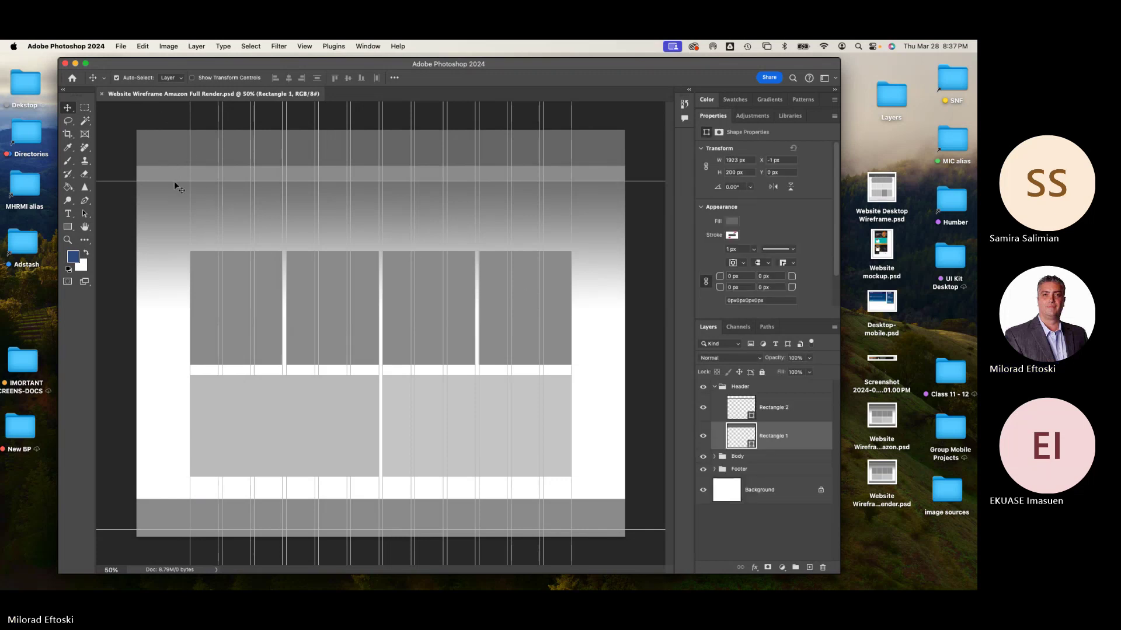
click(703, 436)
click(702, 436)
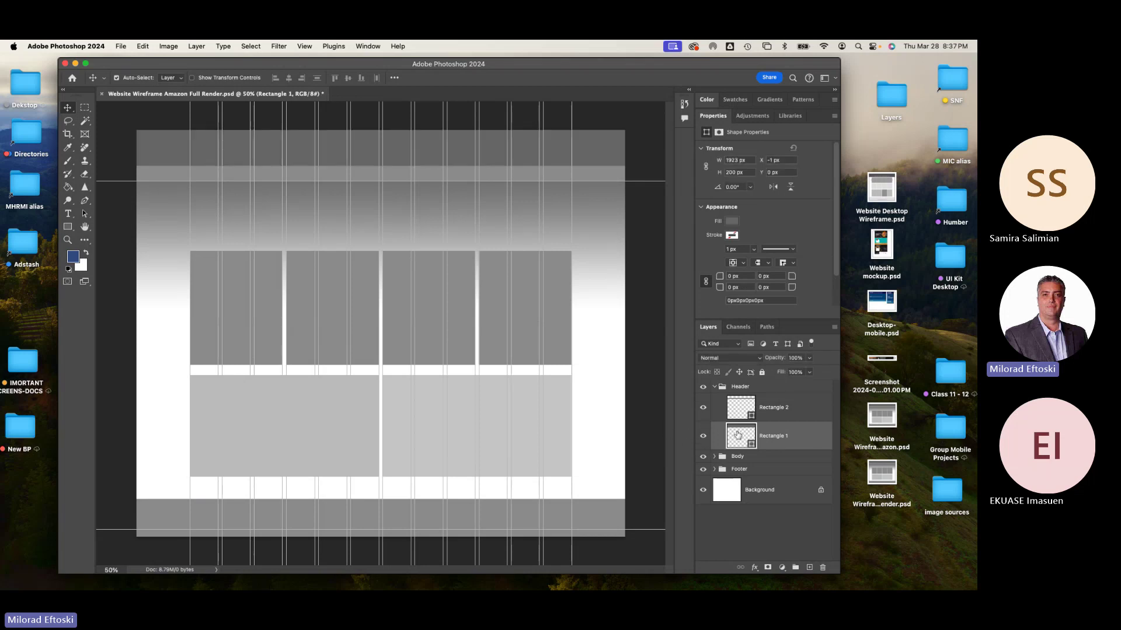
click(731, 224)
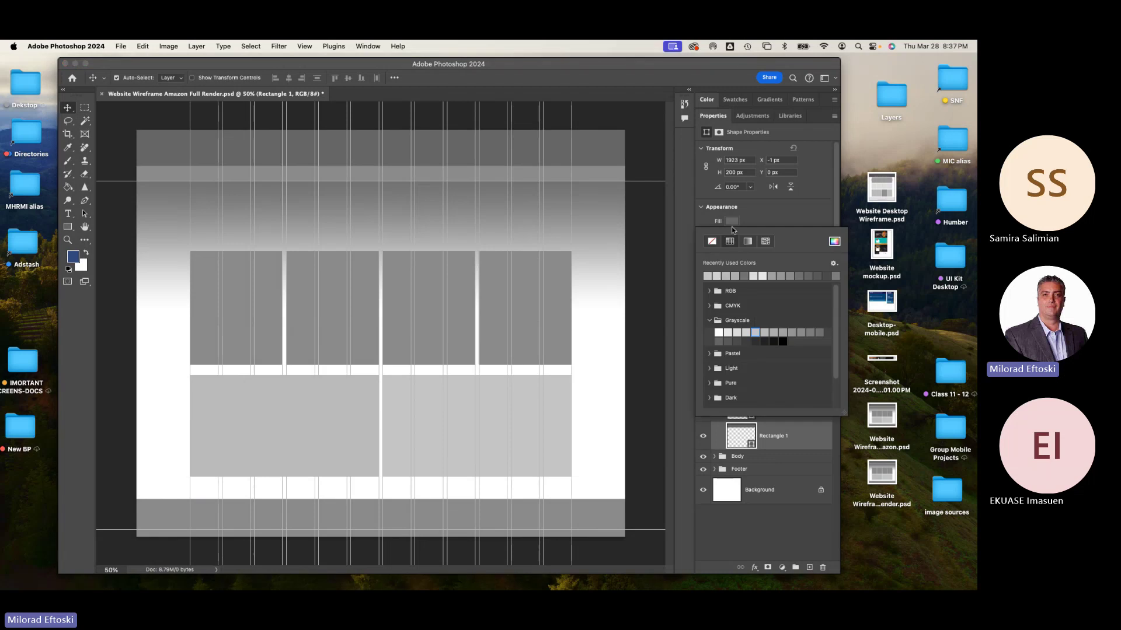
click(732, 223)
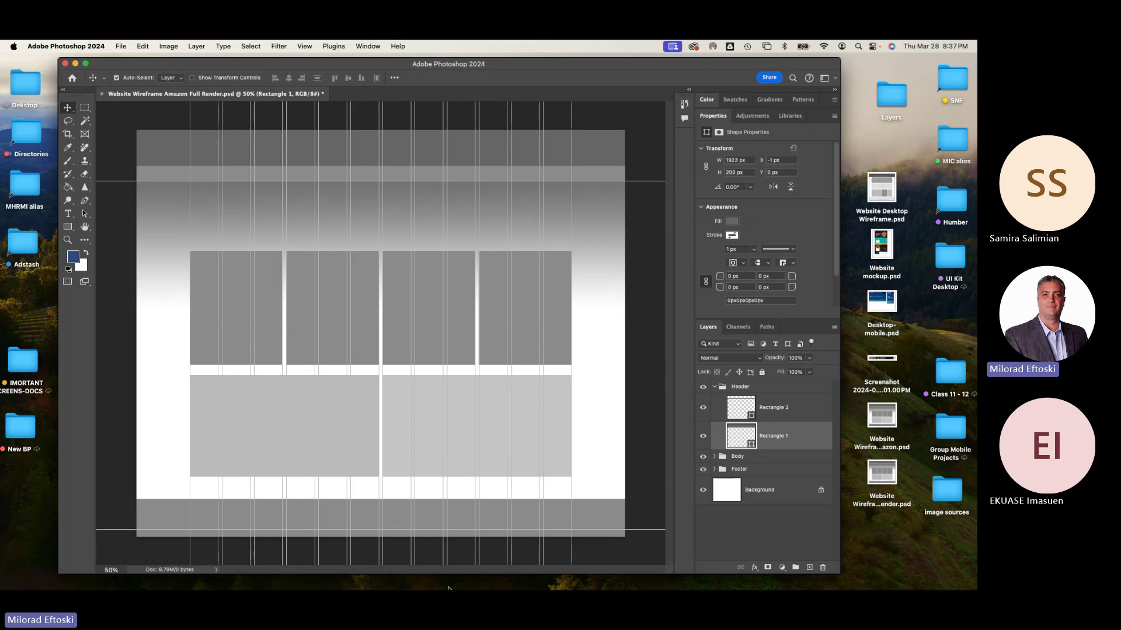
Screenshot the Amazon.ca header bar in Chrome, then switch back to Photoshop
click(166, 583)
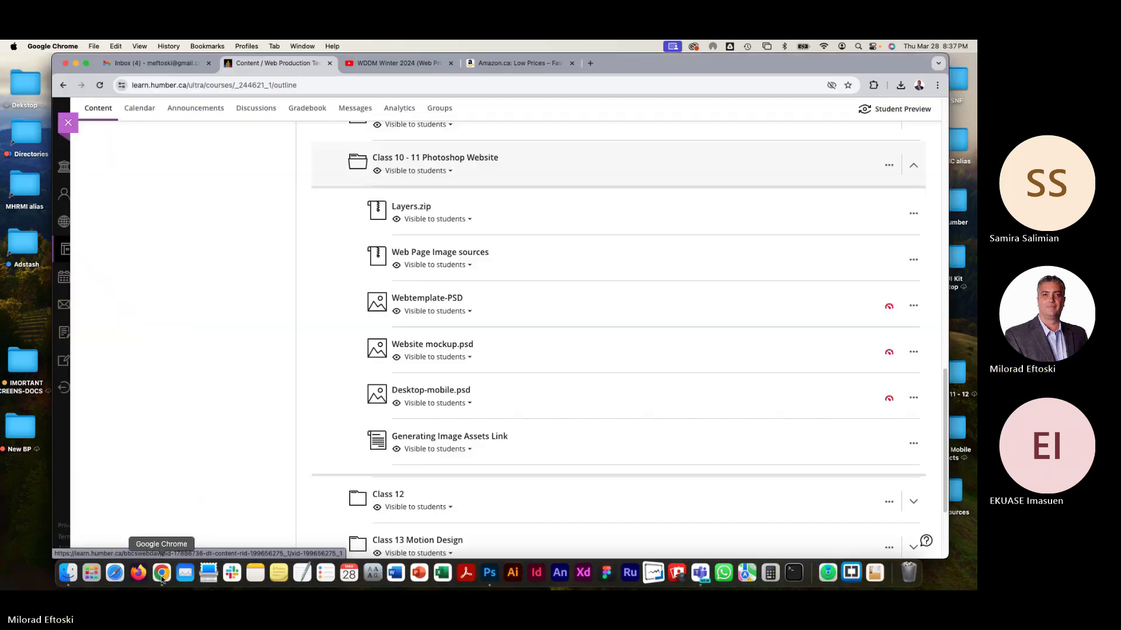
click(561, 65)
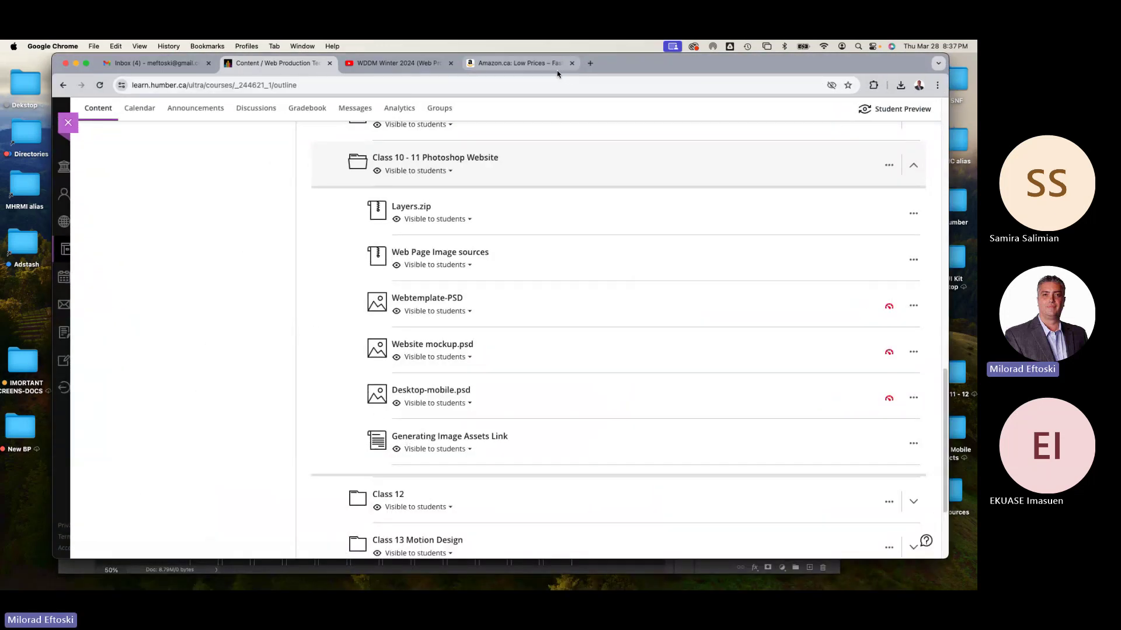
scroll(402, 134, up, 3)
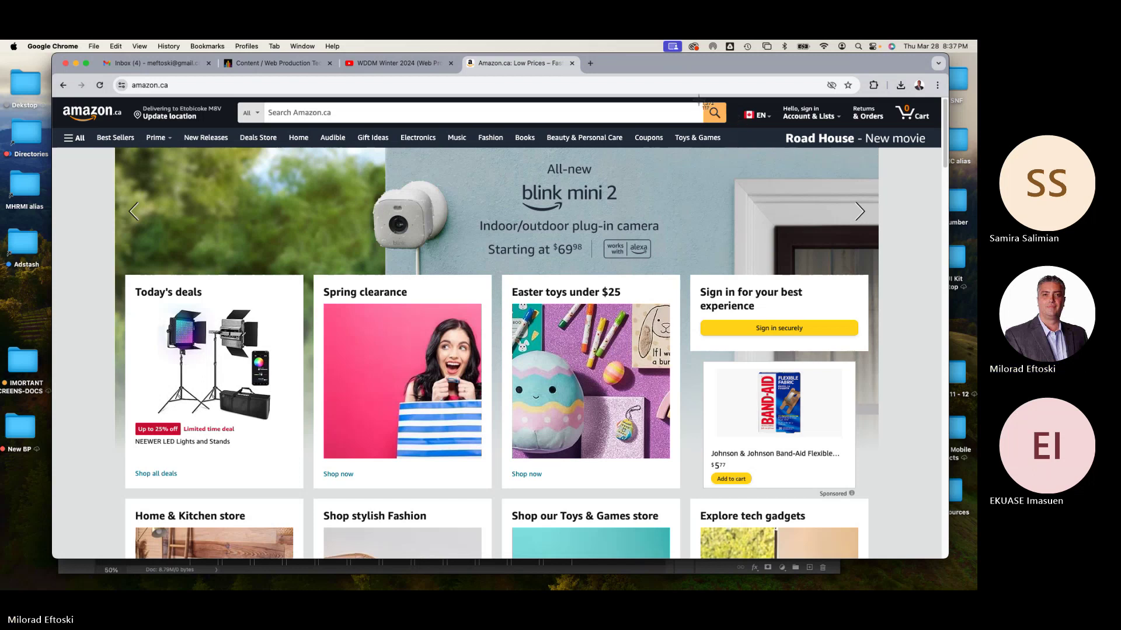
drag(695, 99, 926, 214)
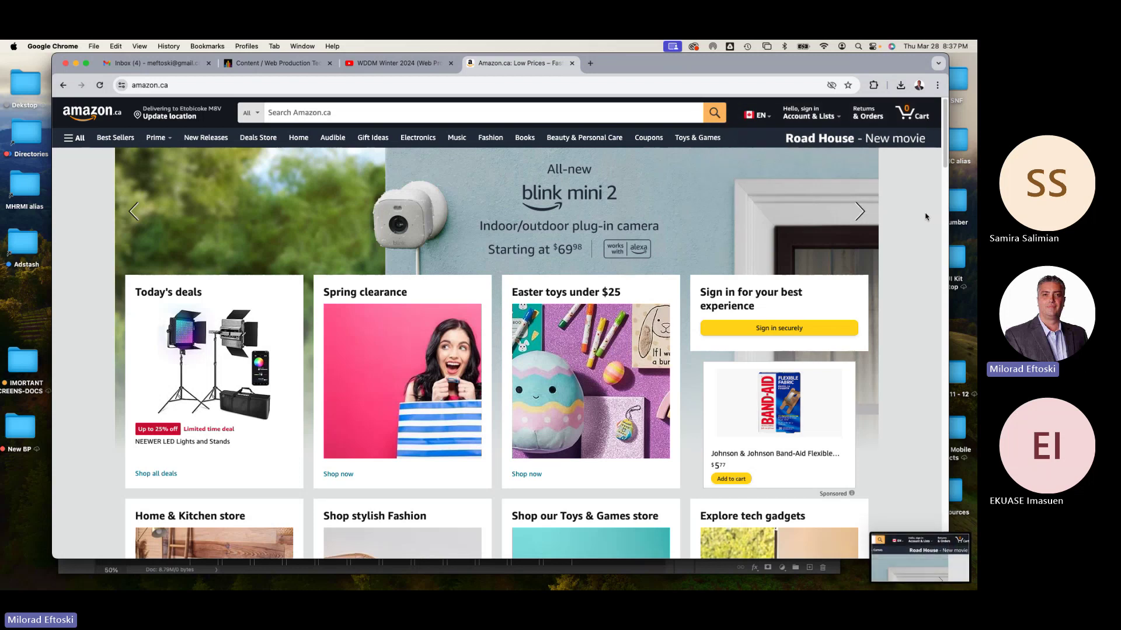
key(super+Tab)
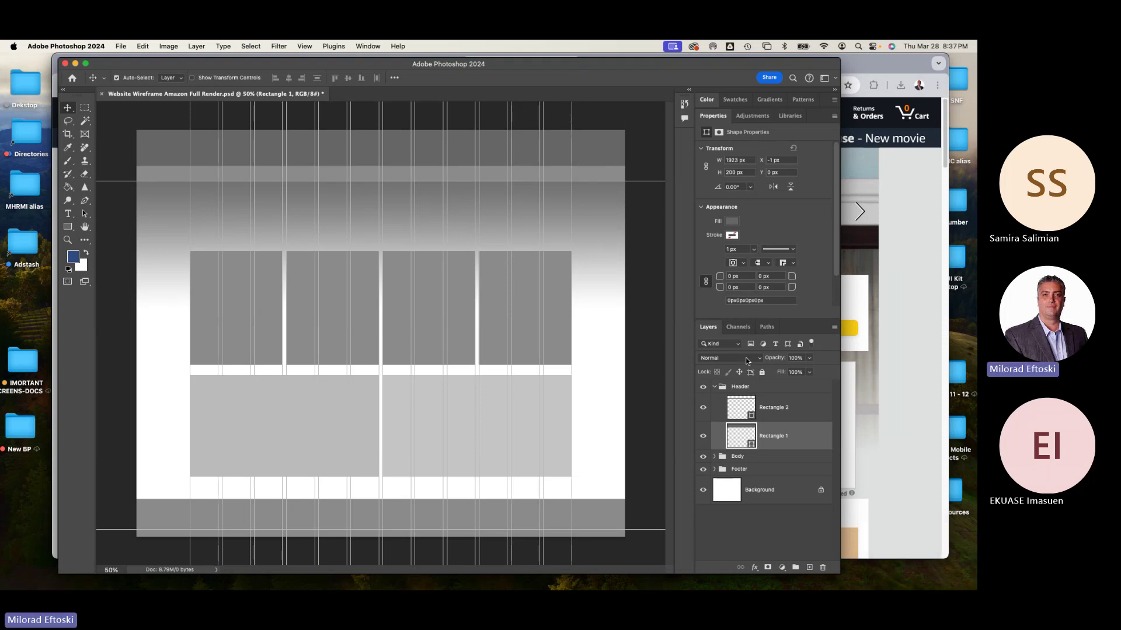
Place Embedded the Screenshot 2024-03-28 at 8.37.46PM file into the wireframe
click(769, 492)
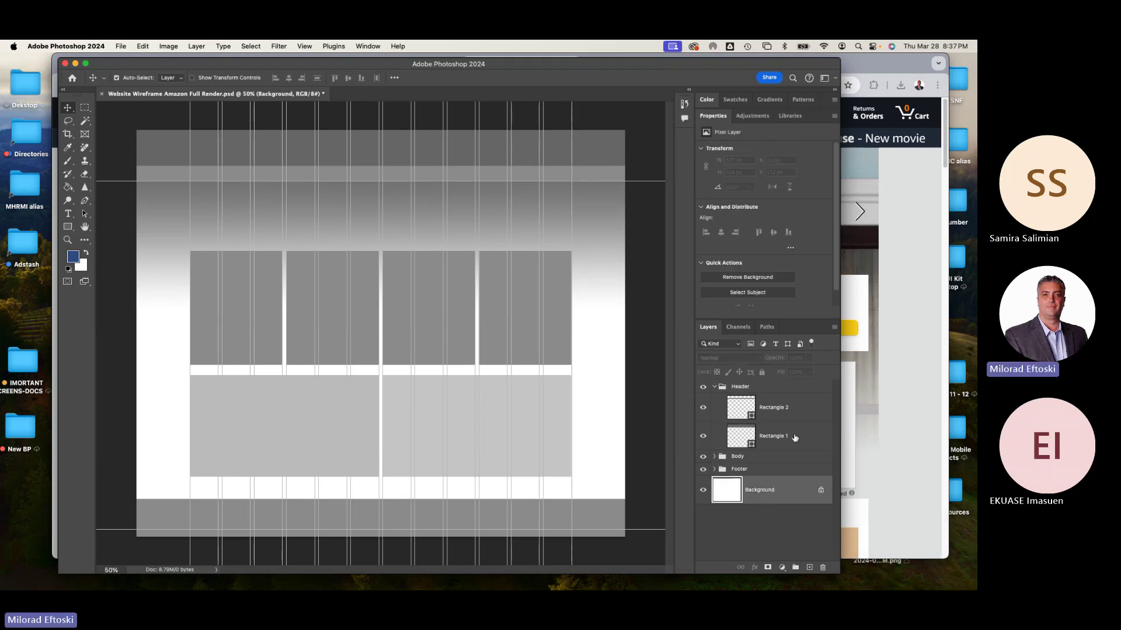
click(793, 409)
click(806, 439)
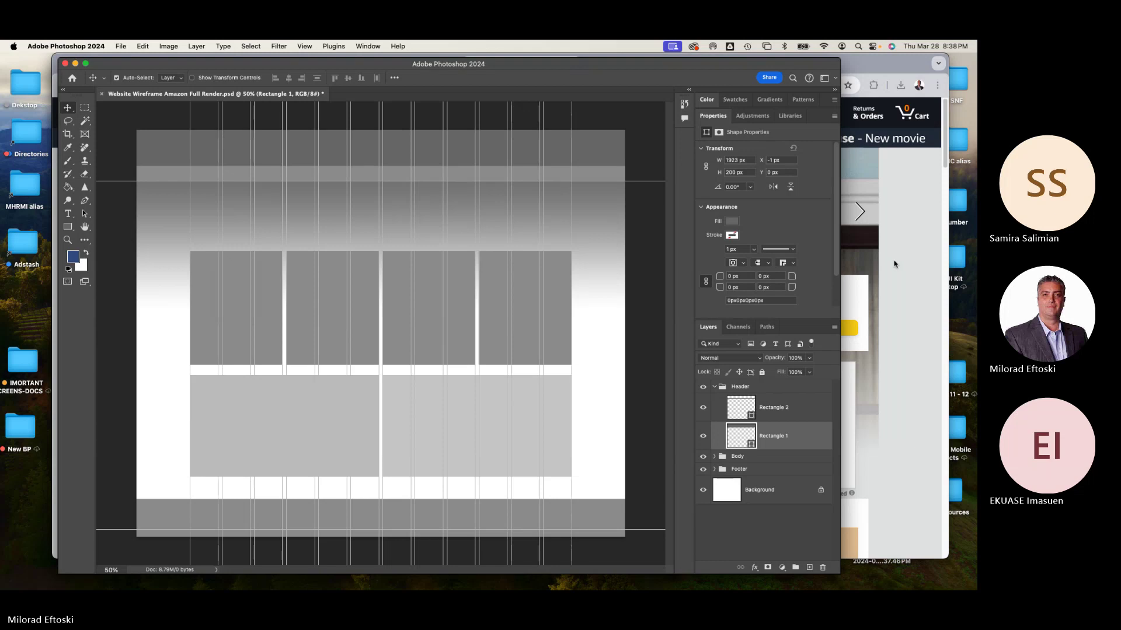
click(121, 46)
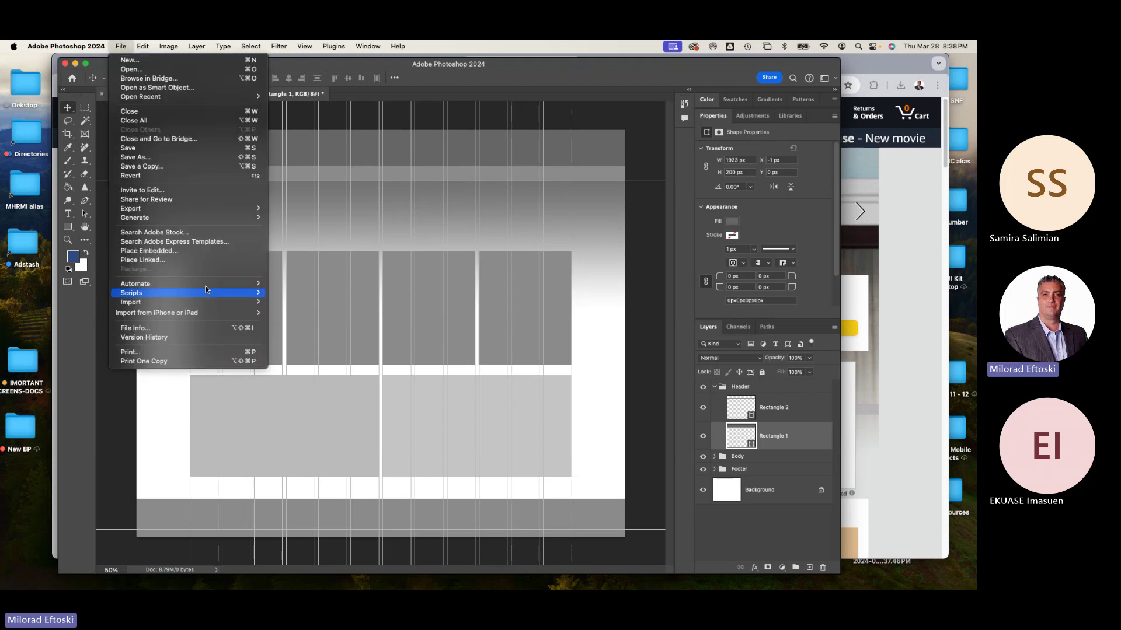
click(184, 254)
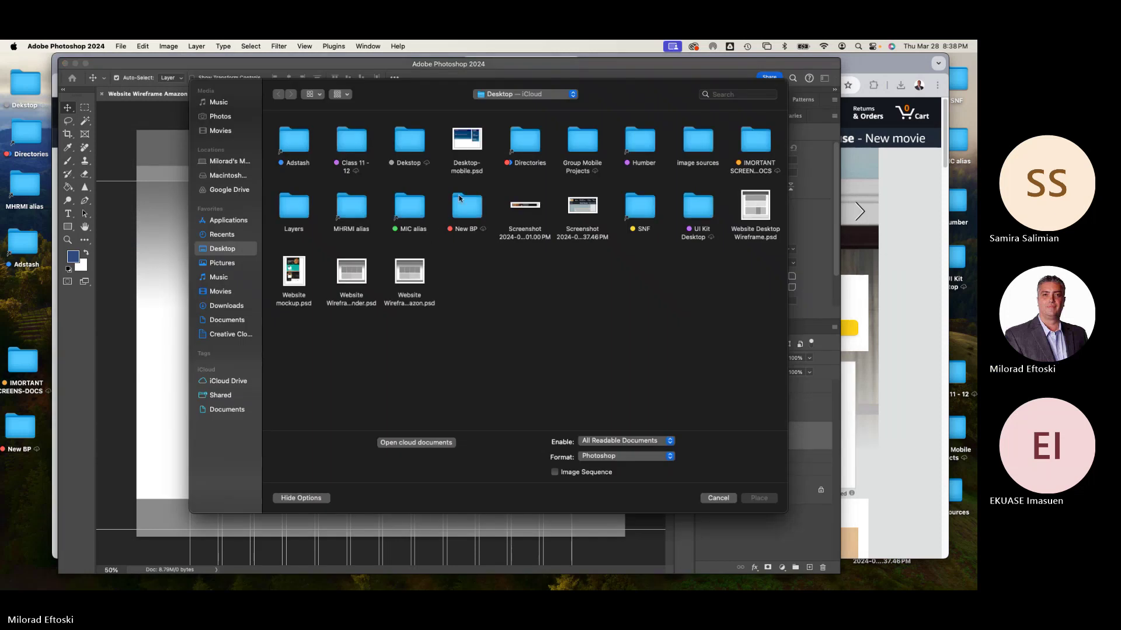
click(530, 209)
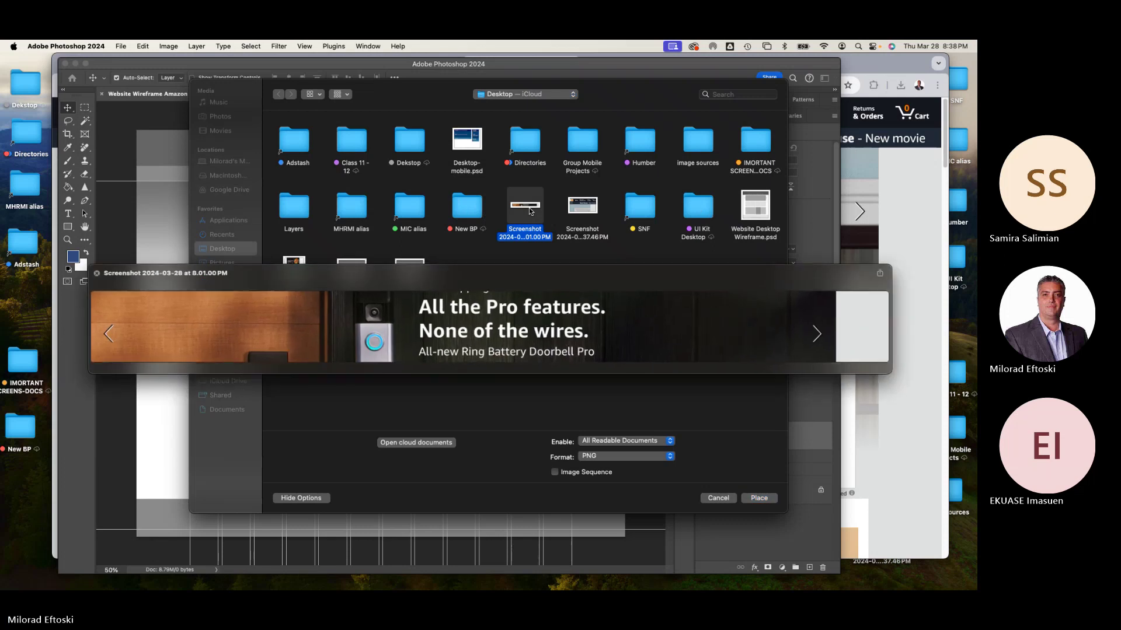
click(581, 209)
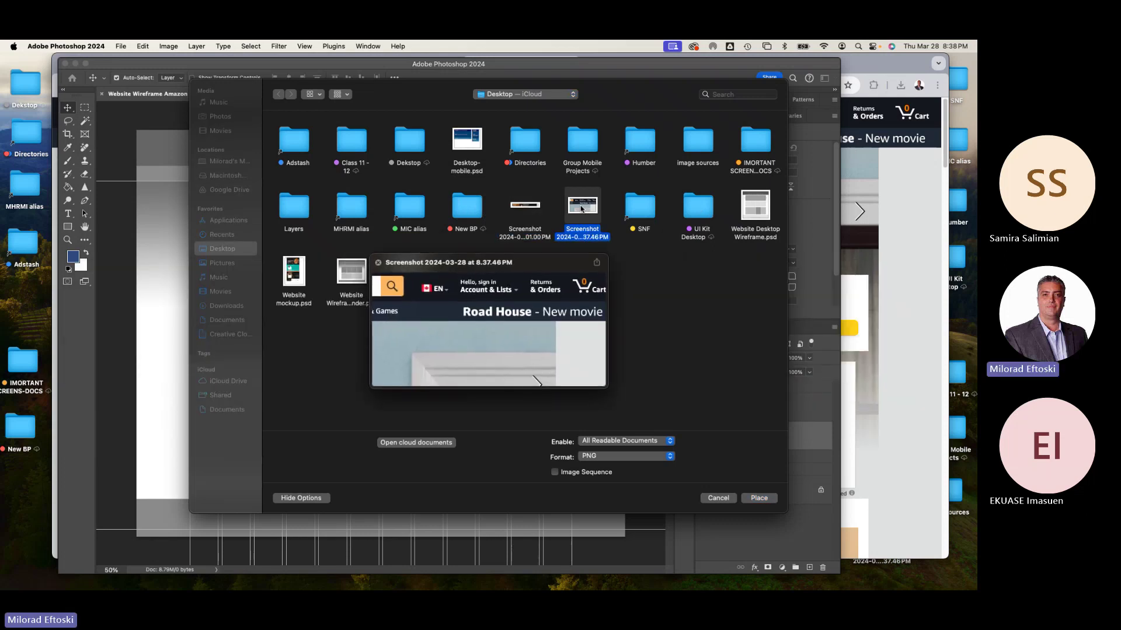
double_click(581, 209)
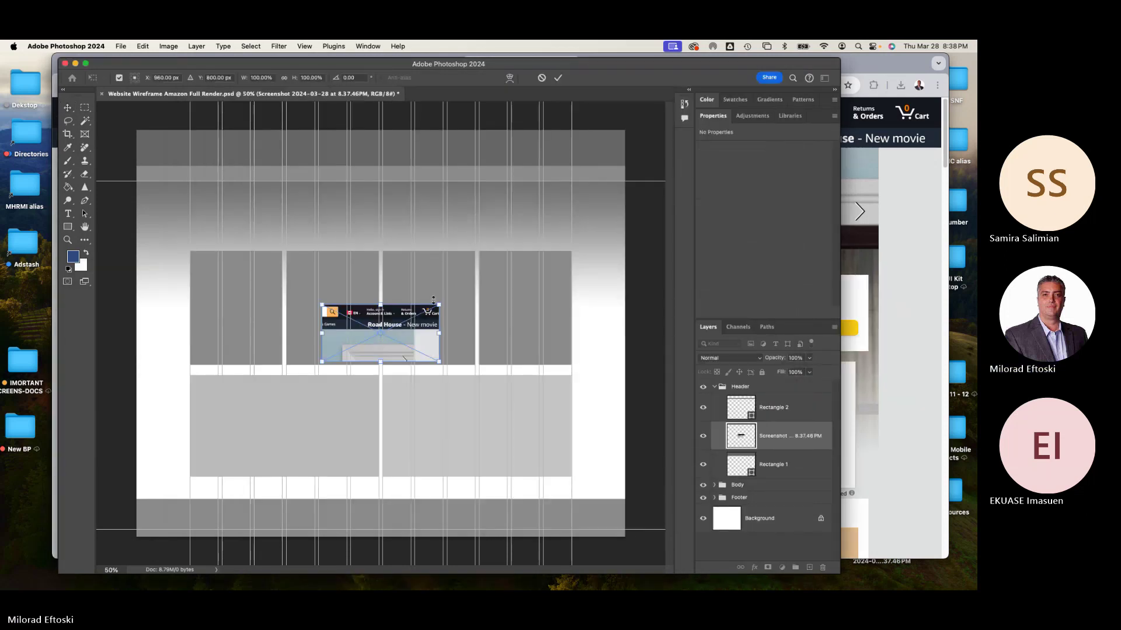
key(Return)
Move the placed screenshot up to the top right of the header
drag(411, 303, 572, 151)
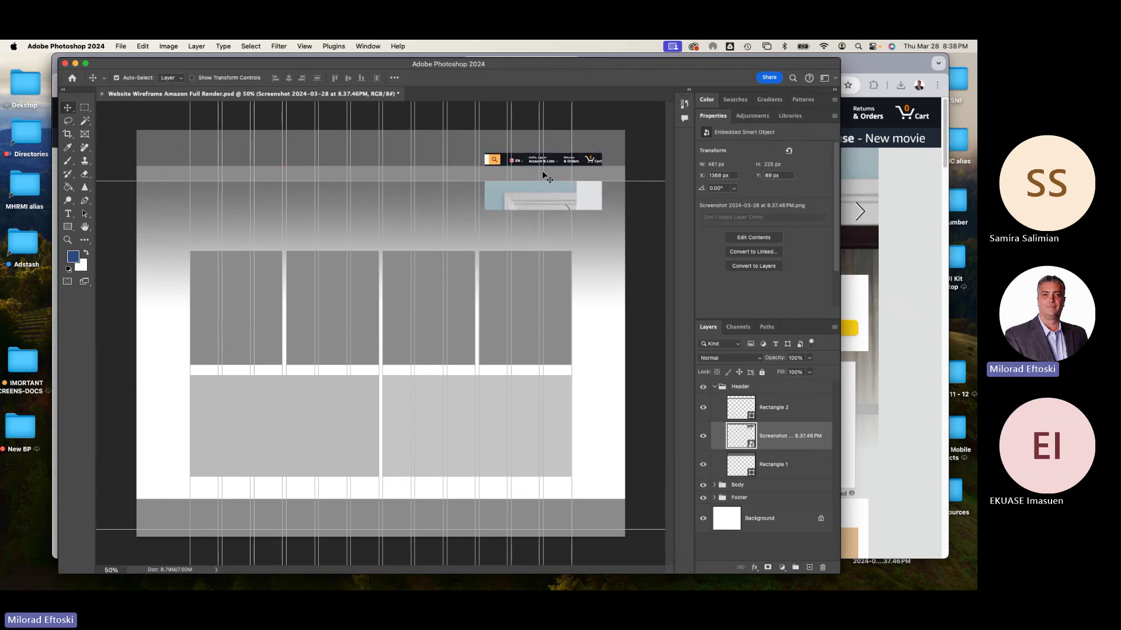
scroll(542, 173, up, 10)
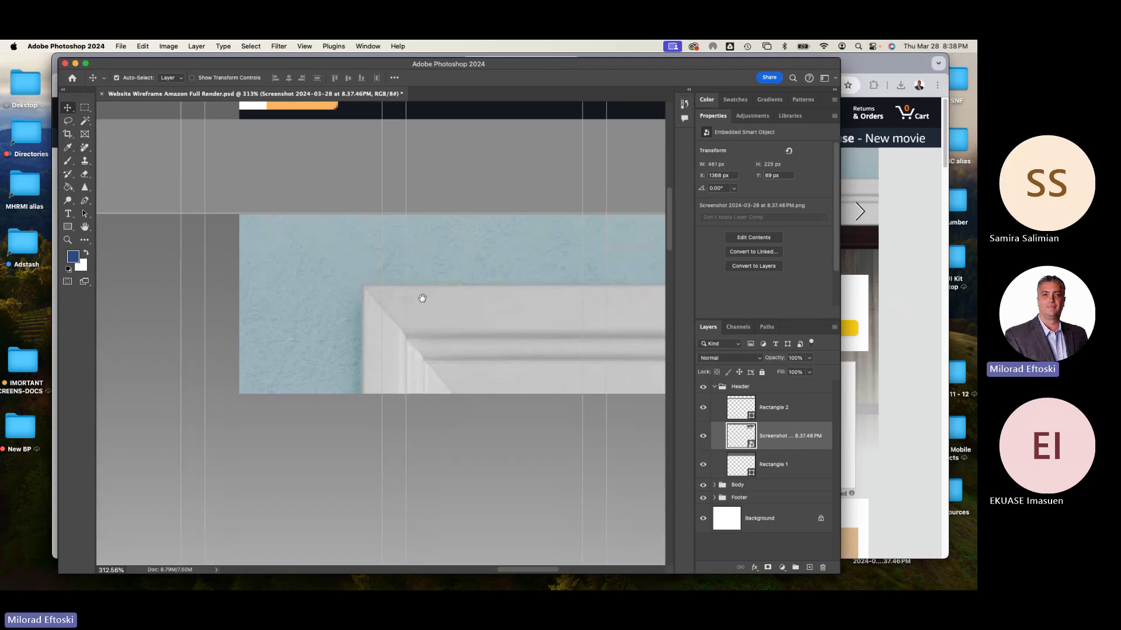
scroll(422, 298, up, 5)
drag(376, 268, 398, 214)
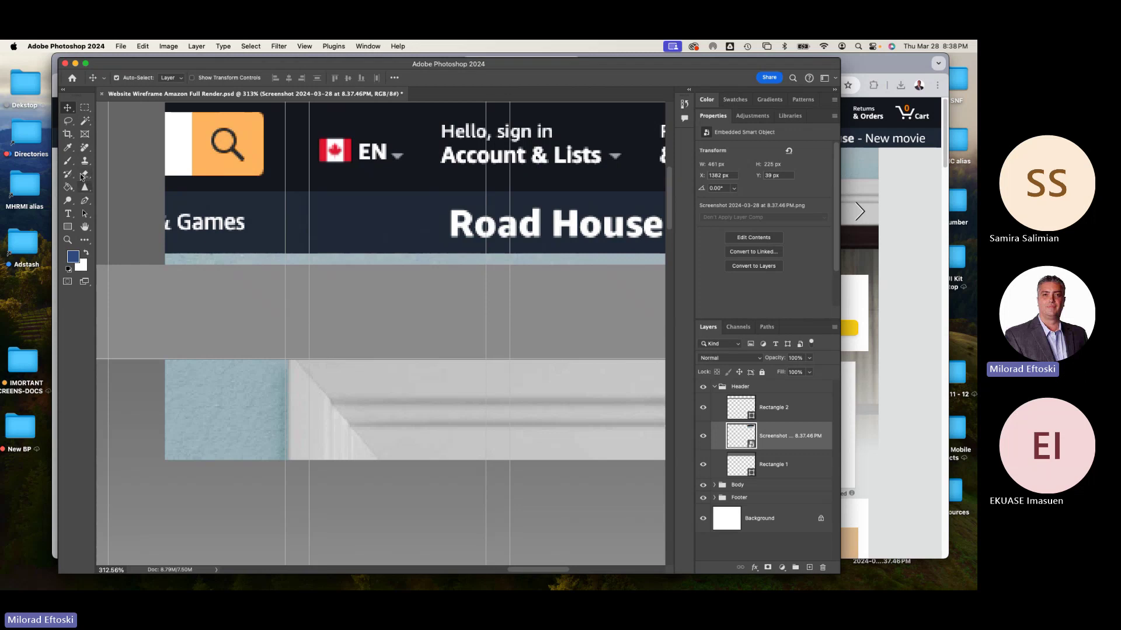
Eyedrop the dark navy from the Amazon header bar as the foreground colour
click(67, 147)
click(364, 218)
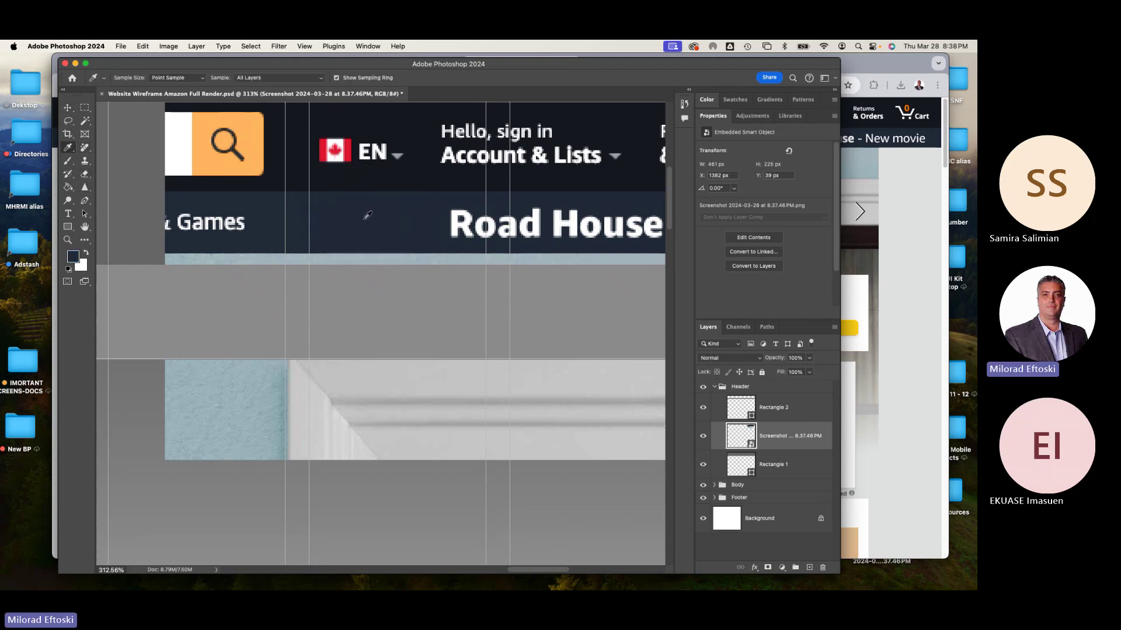
scroll(367, 217, right, 1)
click(368, 215)
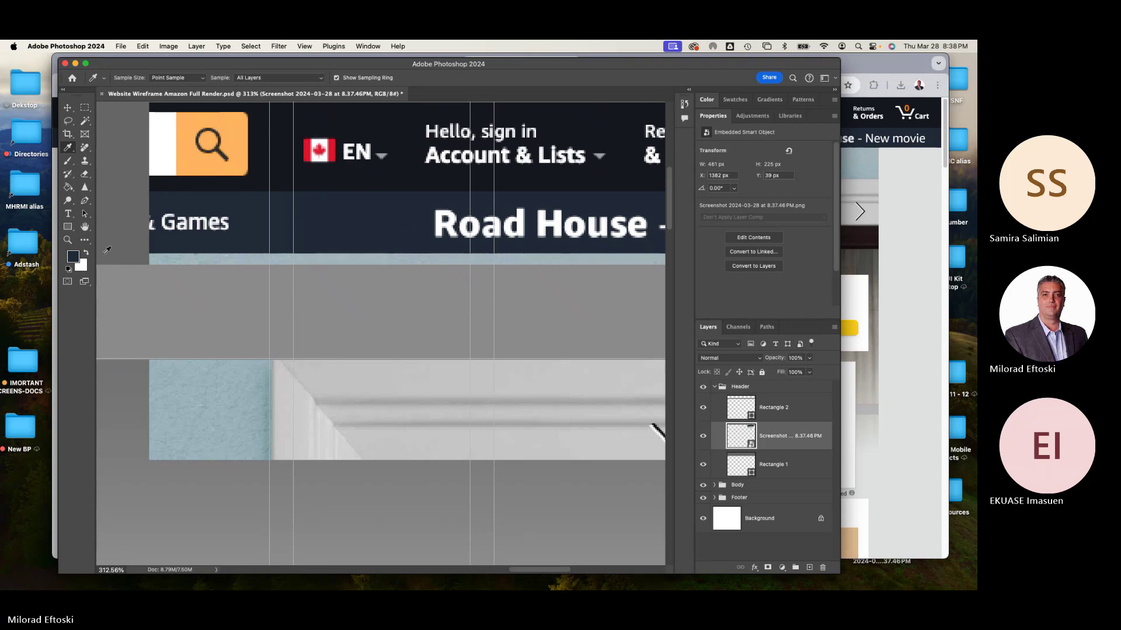
click(73, 257)
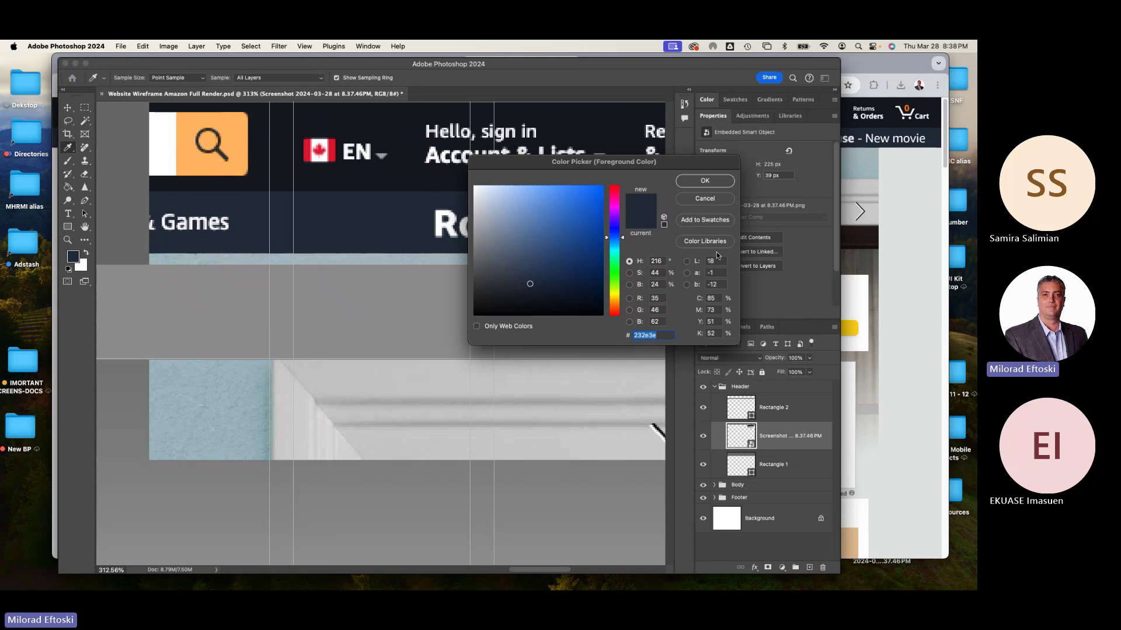
click(705, 199)
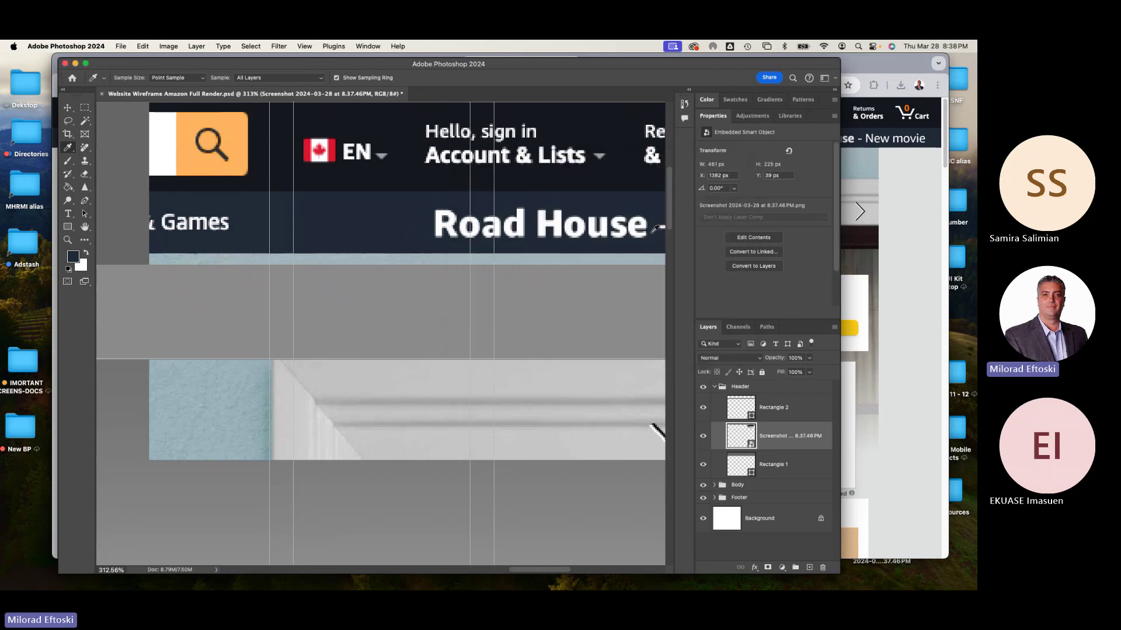
Zoom to 100% and nudge the screenshot 60 px to the right
key(super+1)
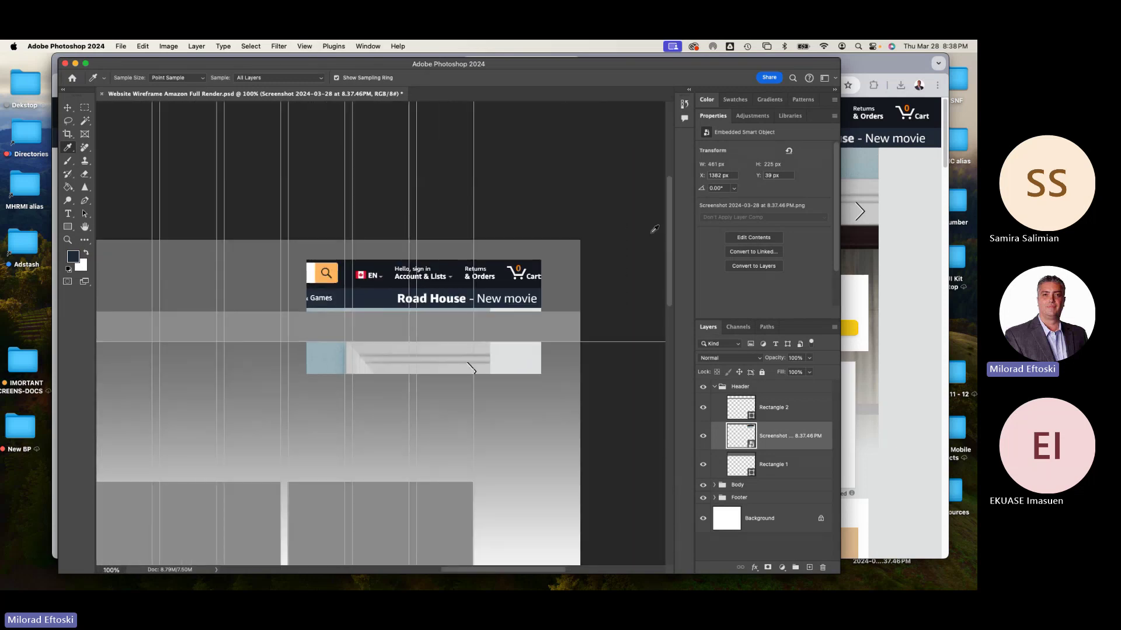
click(68, 108)
key(shift+Right)
key(shift+Right)
key(shift+Right)
key(shift+Right)
key(shift+Right)
key(shift+Right)
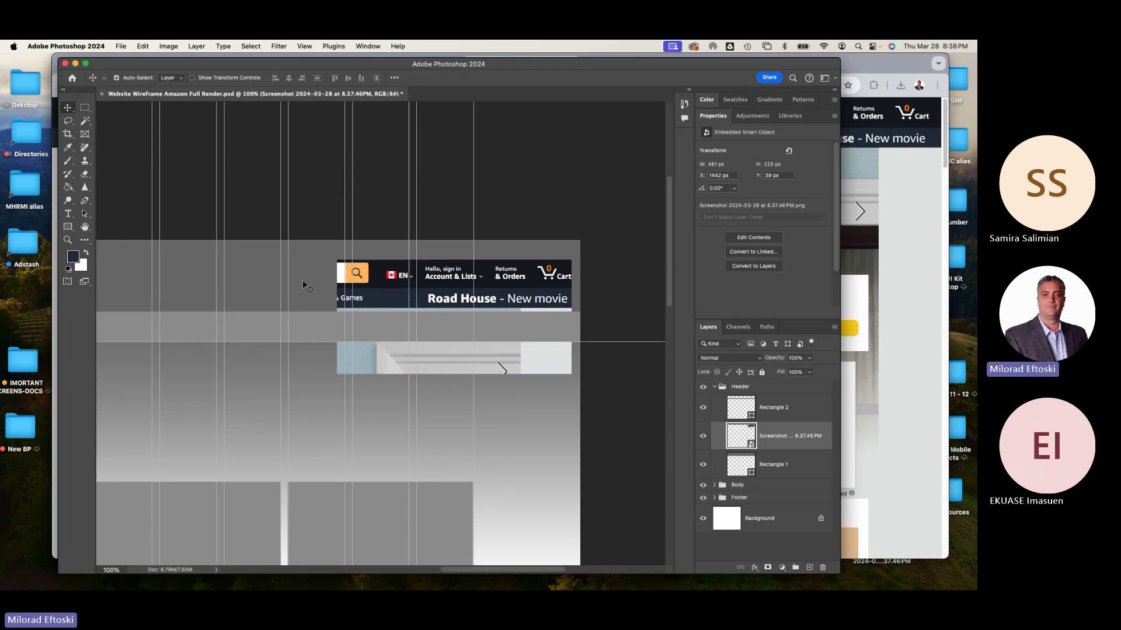
Fill Rectangle 1 with navy 232e3f eyedropped from the Amazon screenshot
click(257, 277)
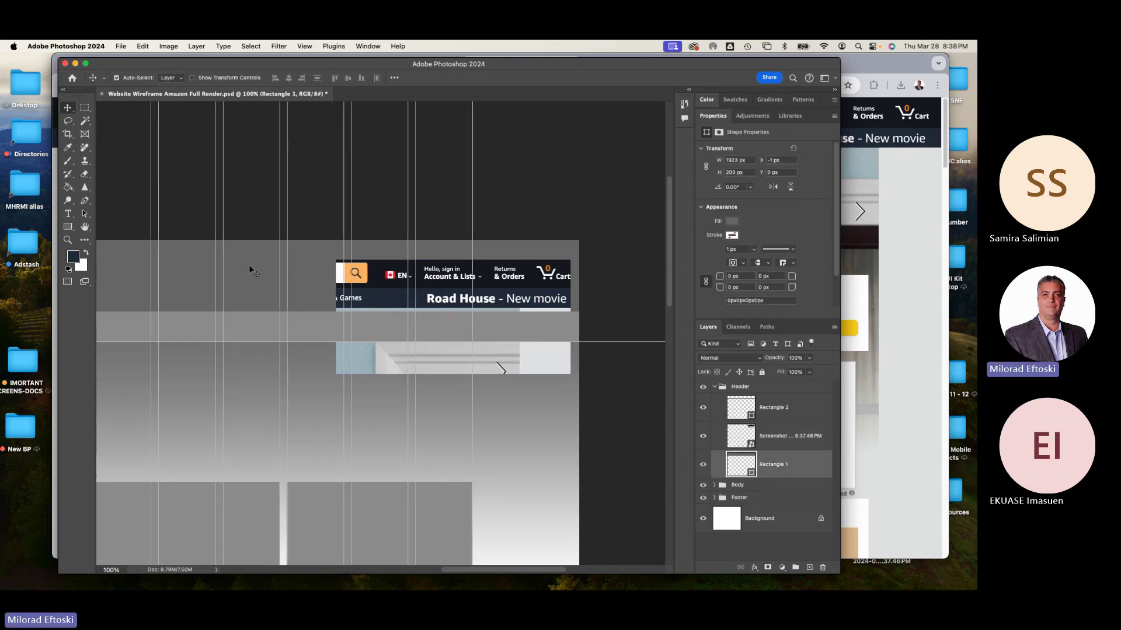
click(732, 222)
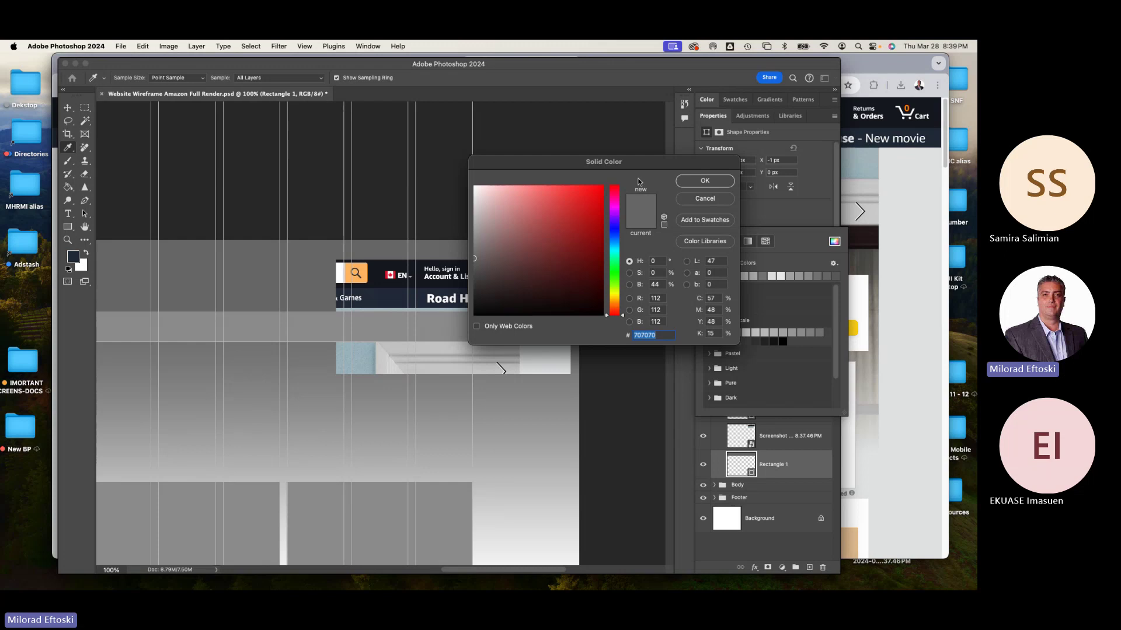
drag(579, 166, 644, 139)
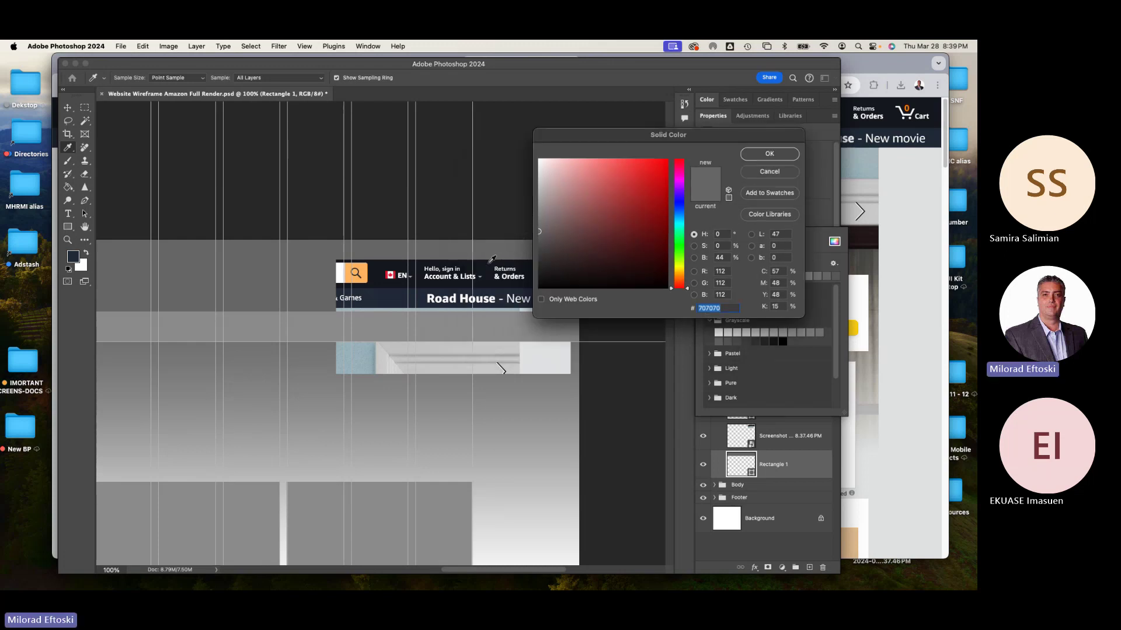
click(396, 298)
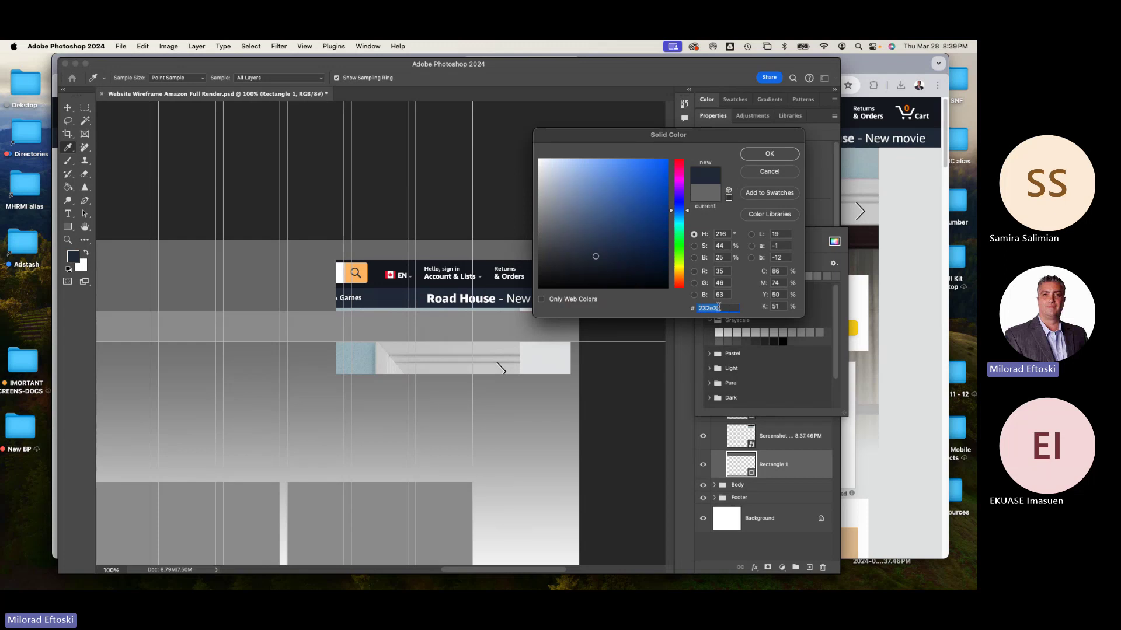
click(775, 155)
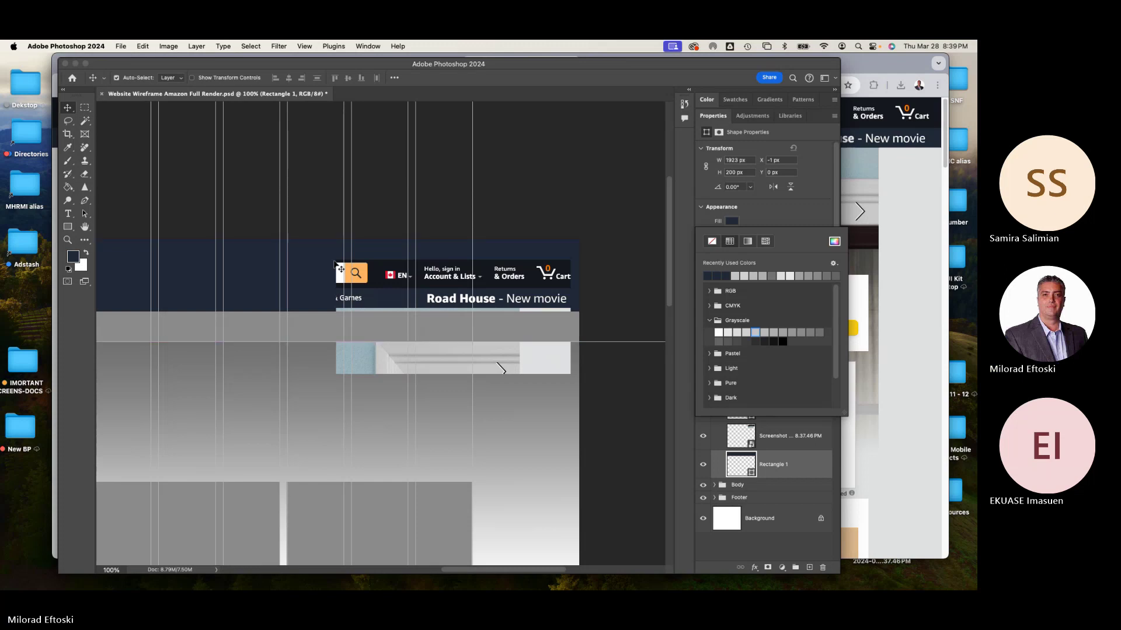
Zoom out to see the whole page and select Rectangle 2
click(410, 273)
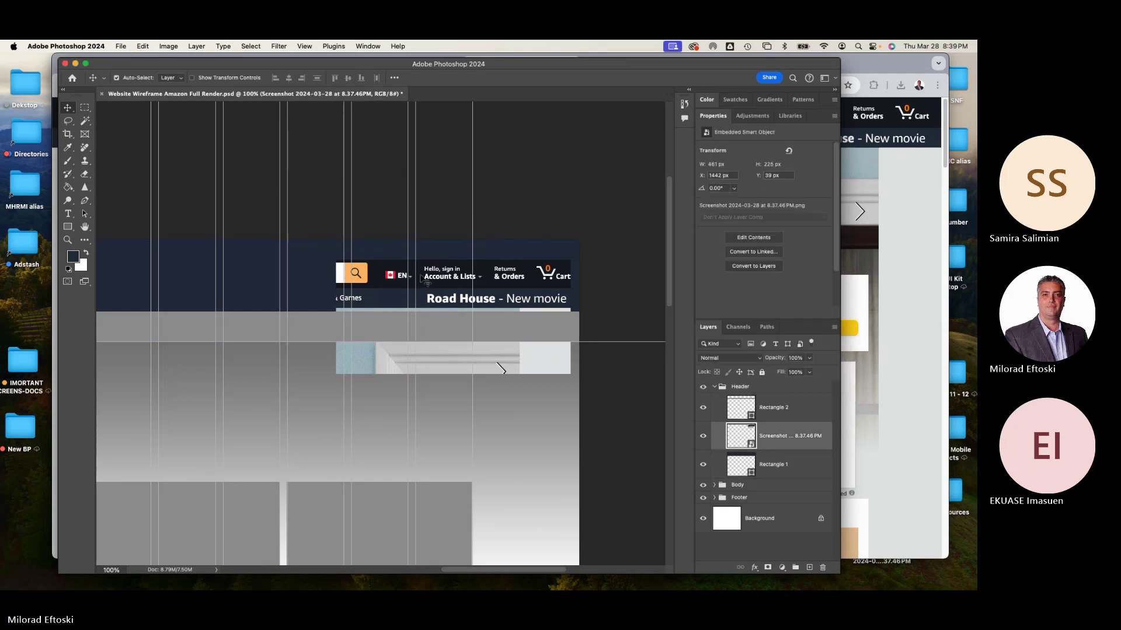
key(super+minus)
key(super+minus)
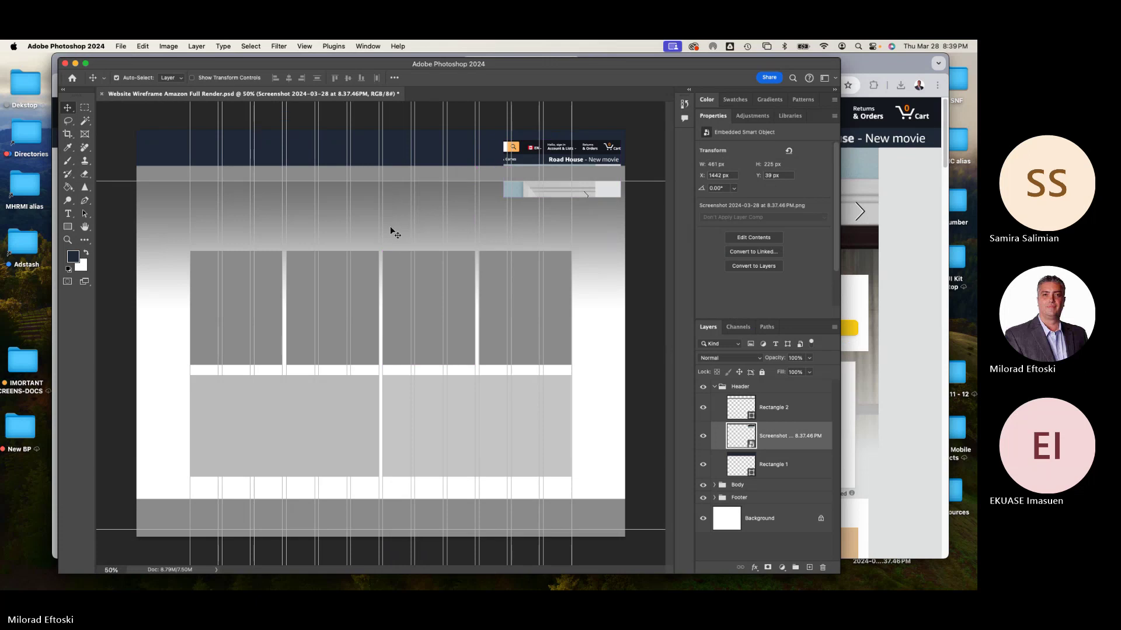
click(337, 179)
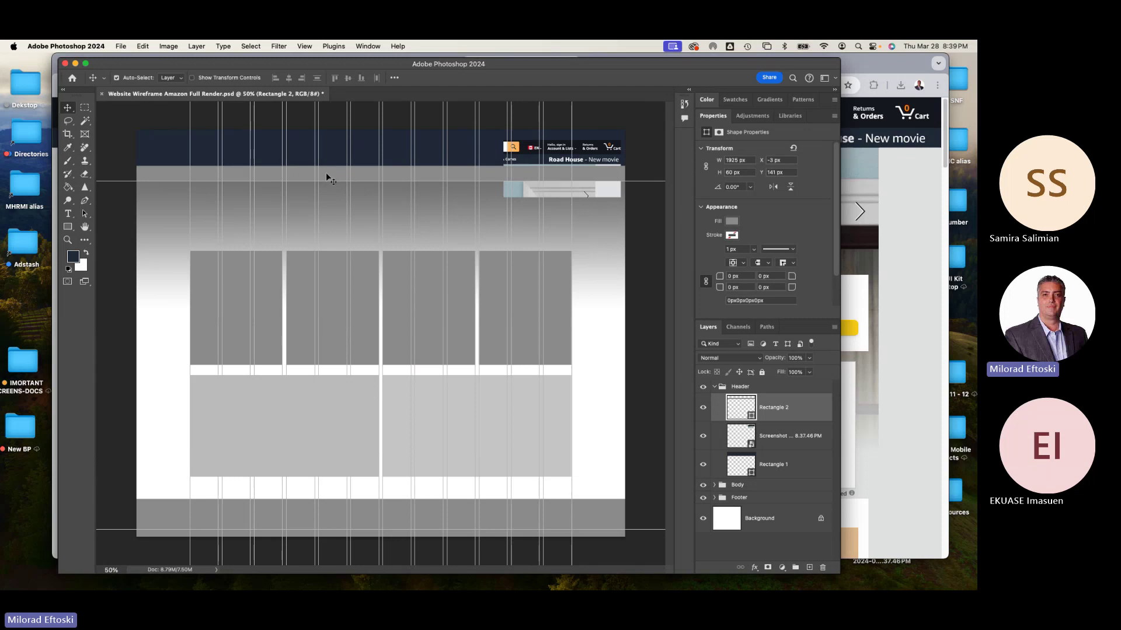
Give Rectangle 2 the orange febd69 fill eyedropped from the Cart button
click(731, 221)
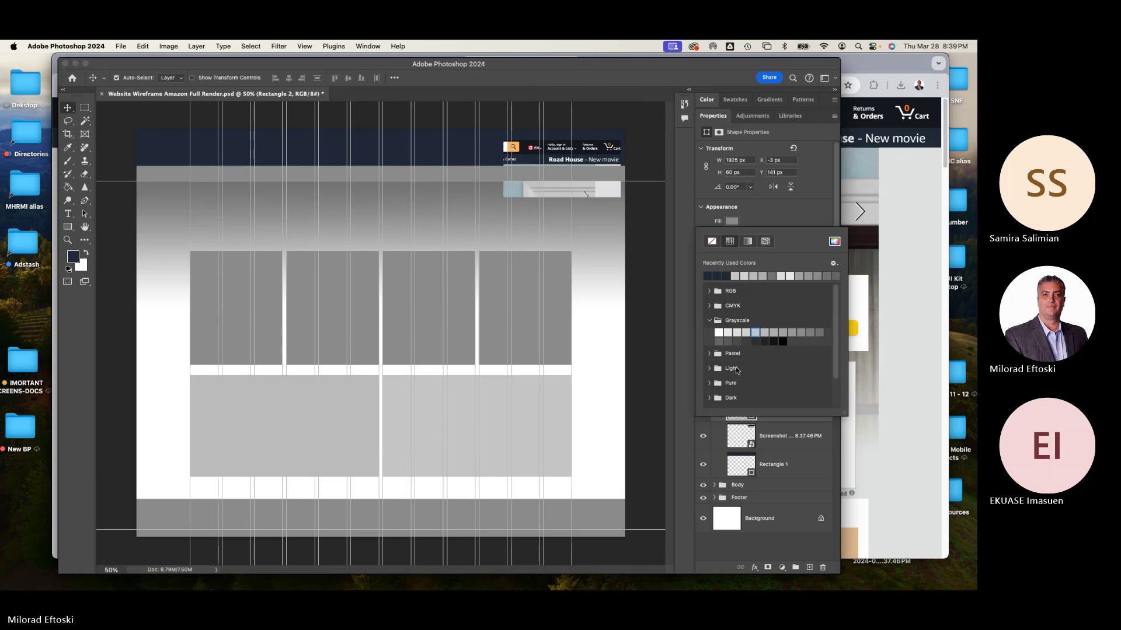
click(834, 241)
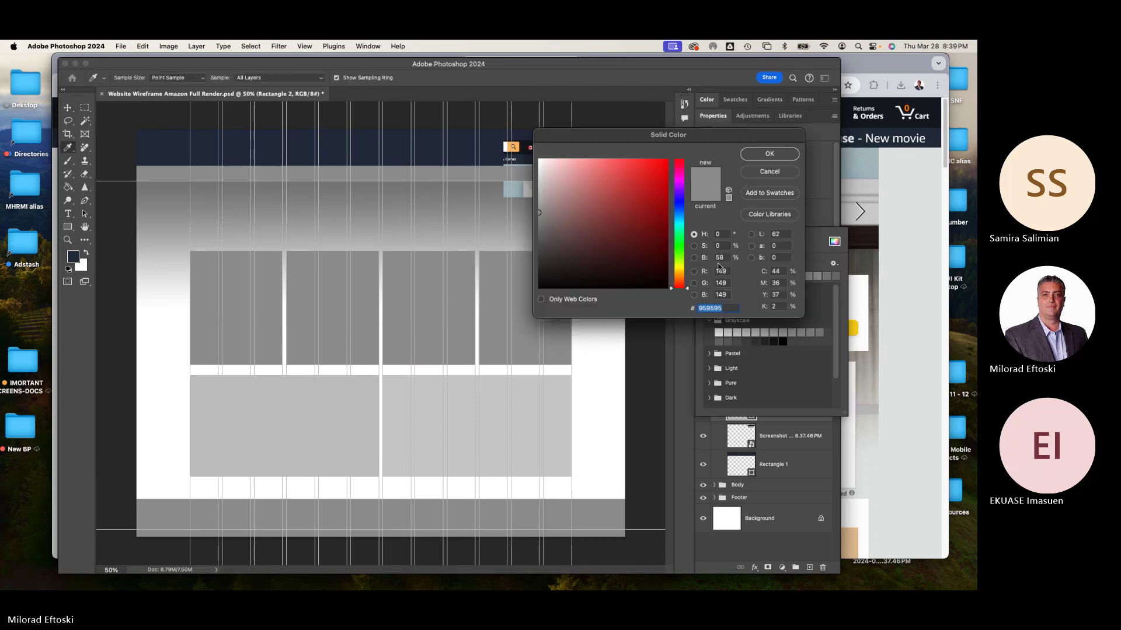
click(519, 143)
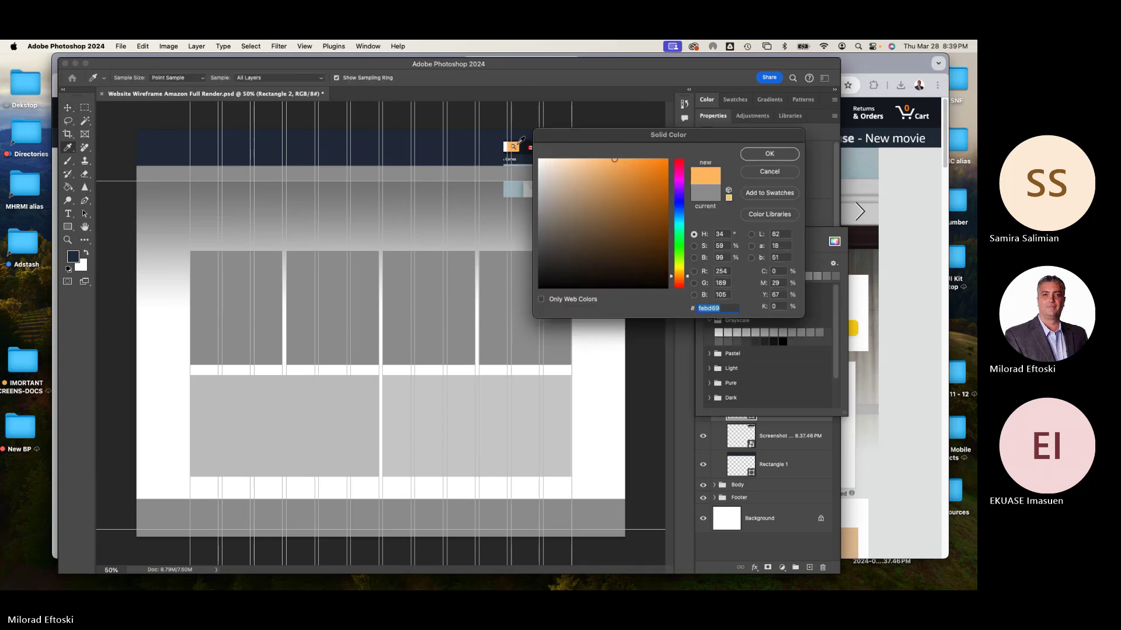
click(757, 155)
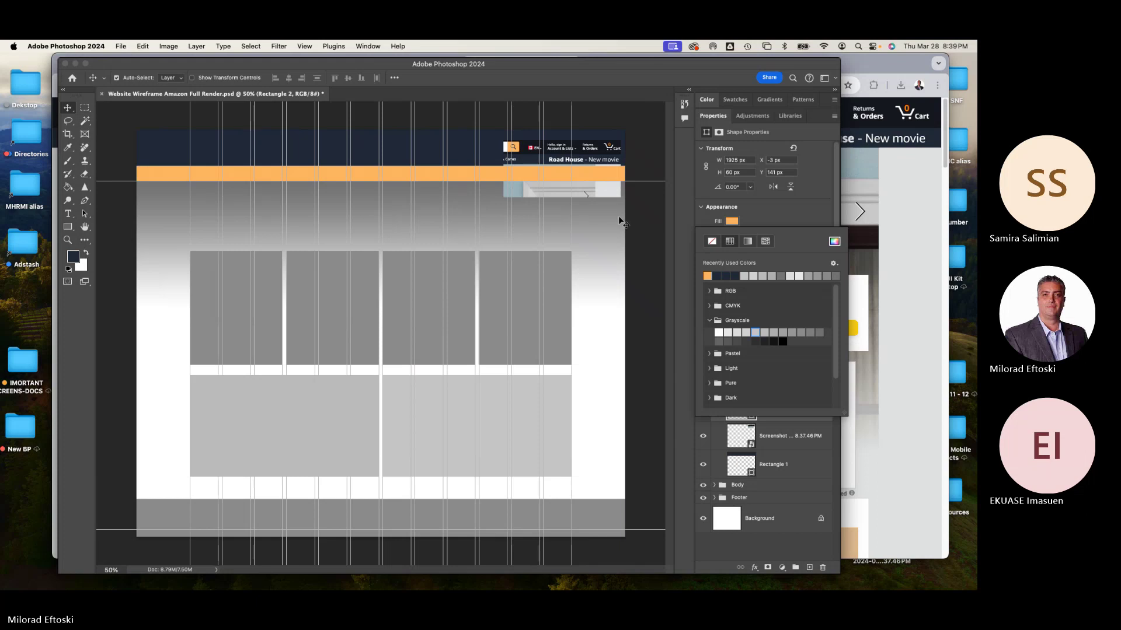
click(389, 147)
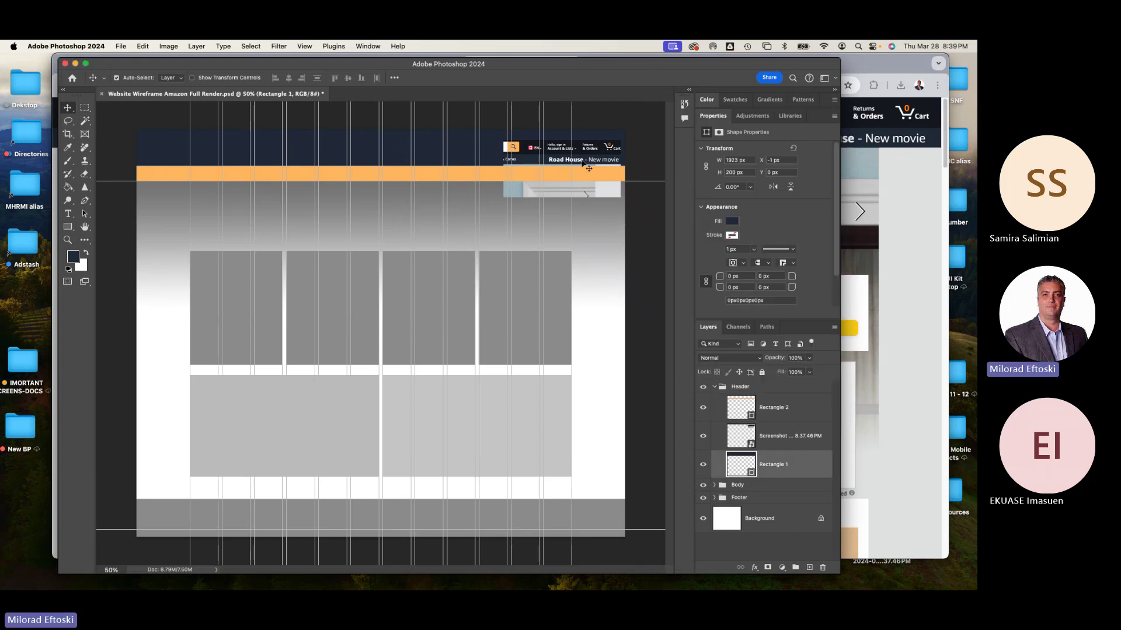
Change Rectangle 1's fill to a brighter blue in the colour picker
click(732, 222)
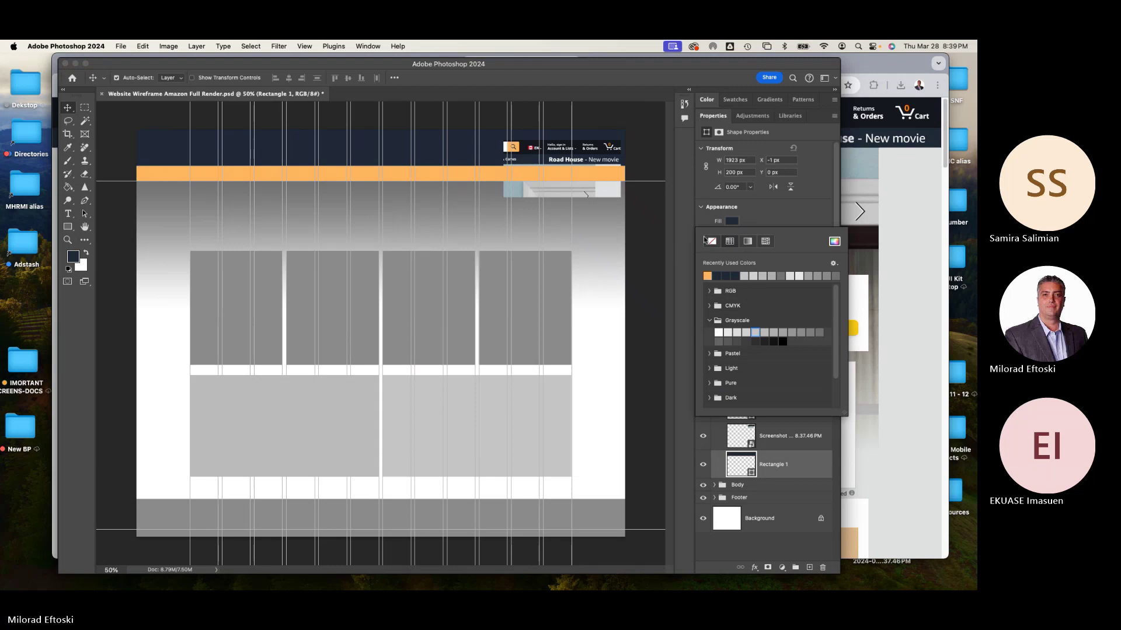
click(834, 241)
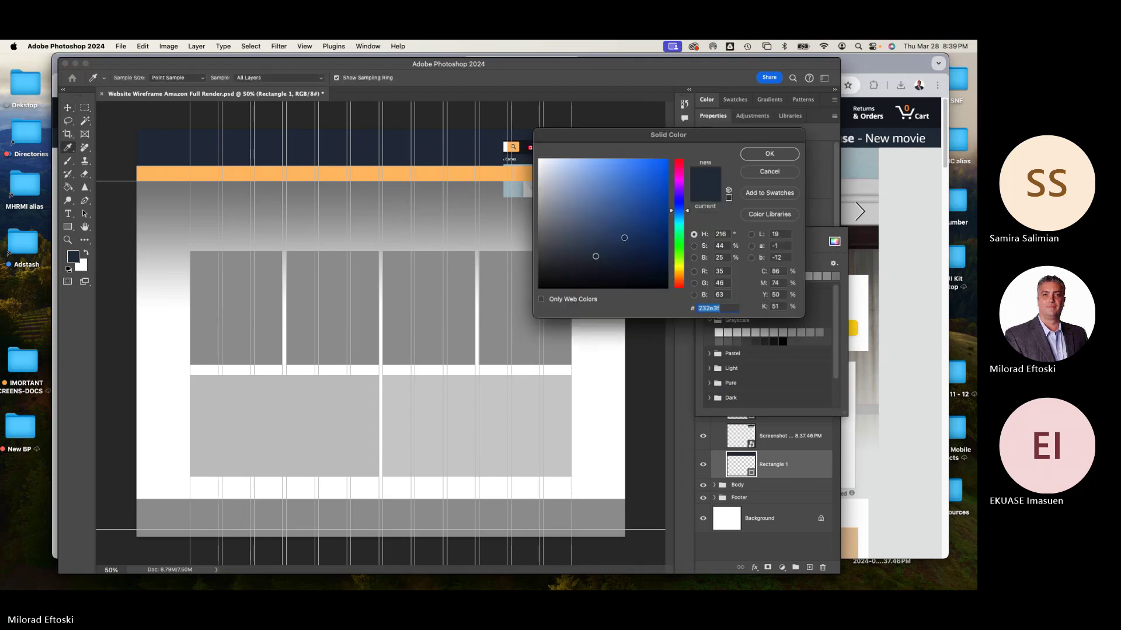
mouse_move(624, 238)
mouse_down()
mouse_move(628, 220)
mouse_move(656, 225)
mouse_move(648, 236)
mouse_move(662, 216)
mouse_up()
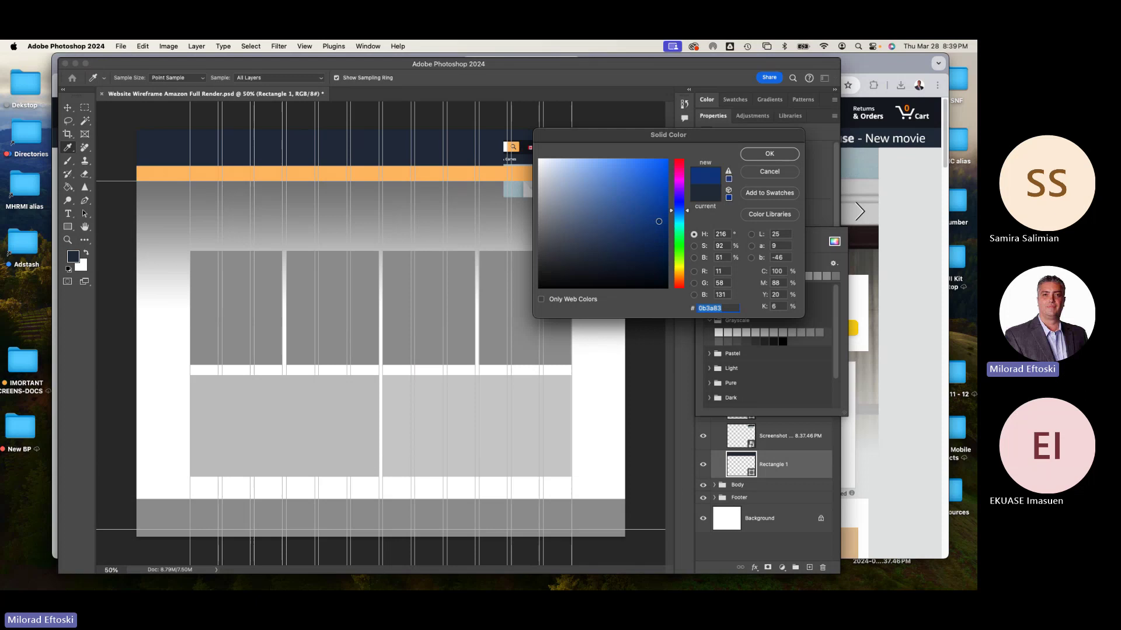
click(759, 156)
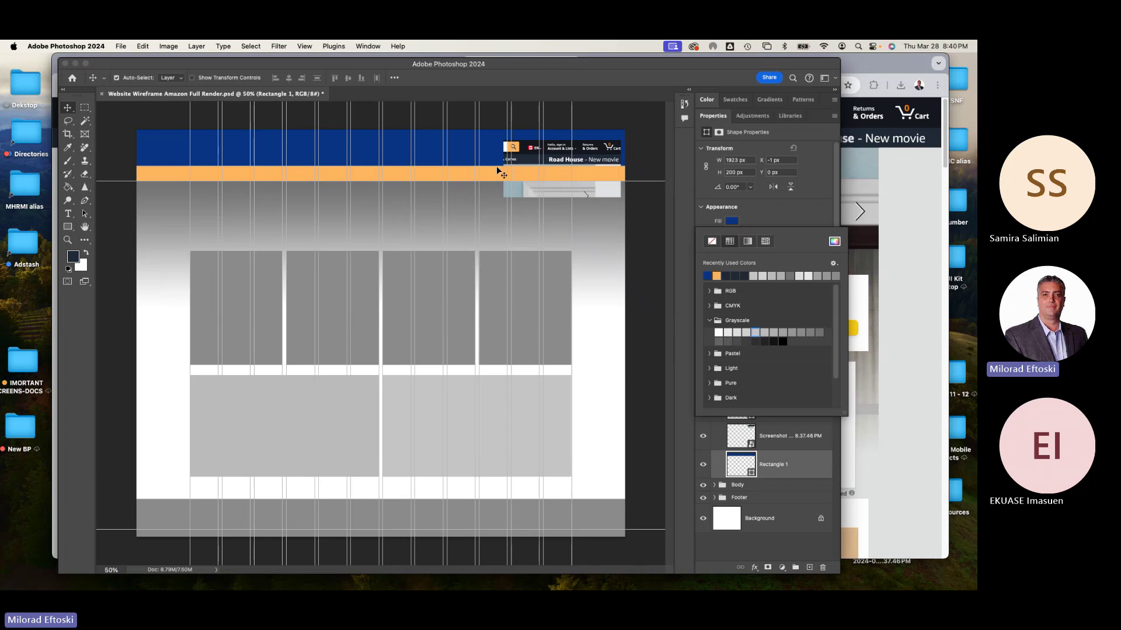
Darken Rectangle 2's orange fill to brown 96703e
click(464, 175)
click(731, 221)
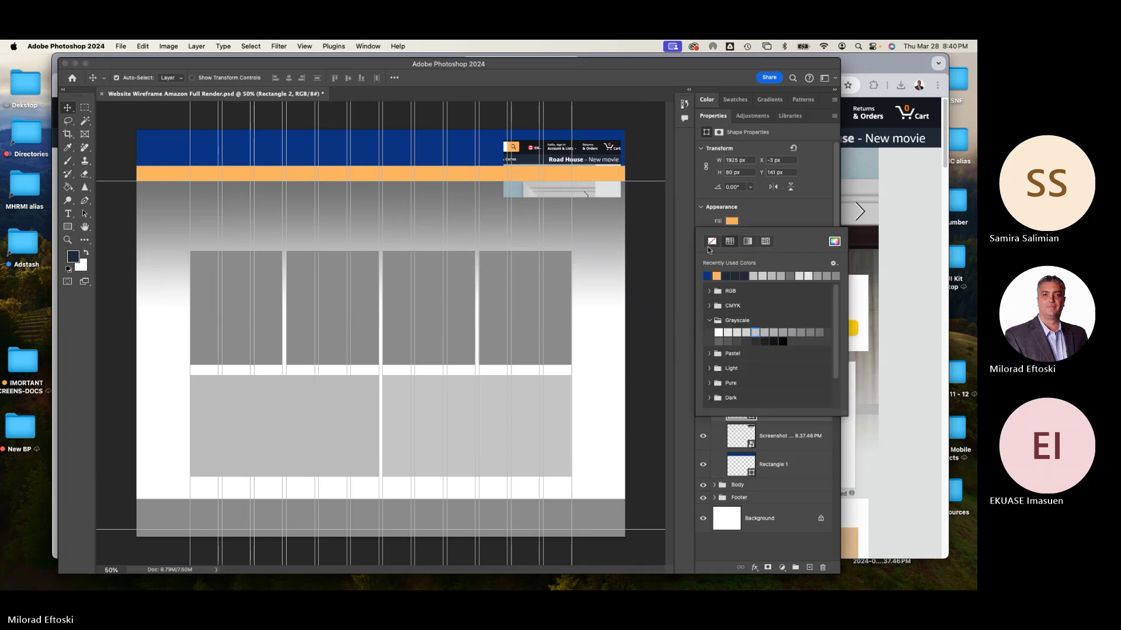
click(745, 222)
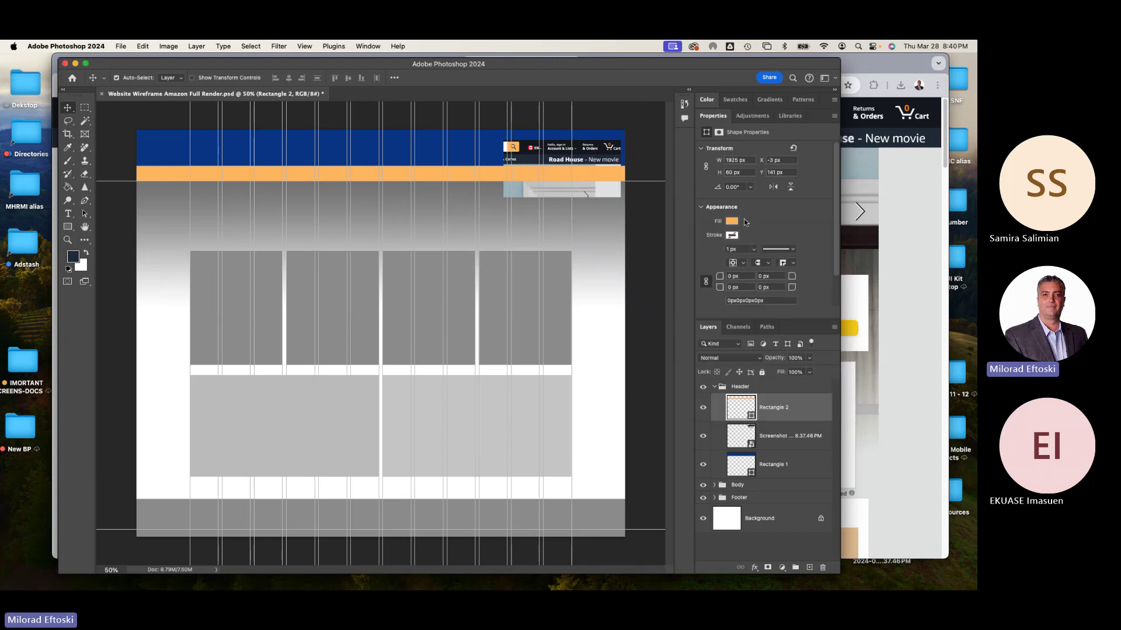
click(731, 222)
click(834, 242)
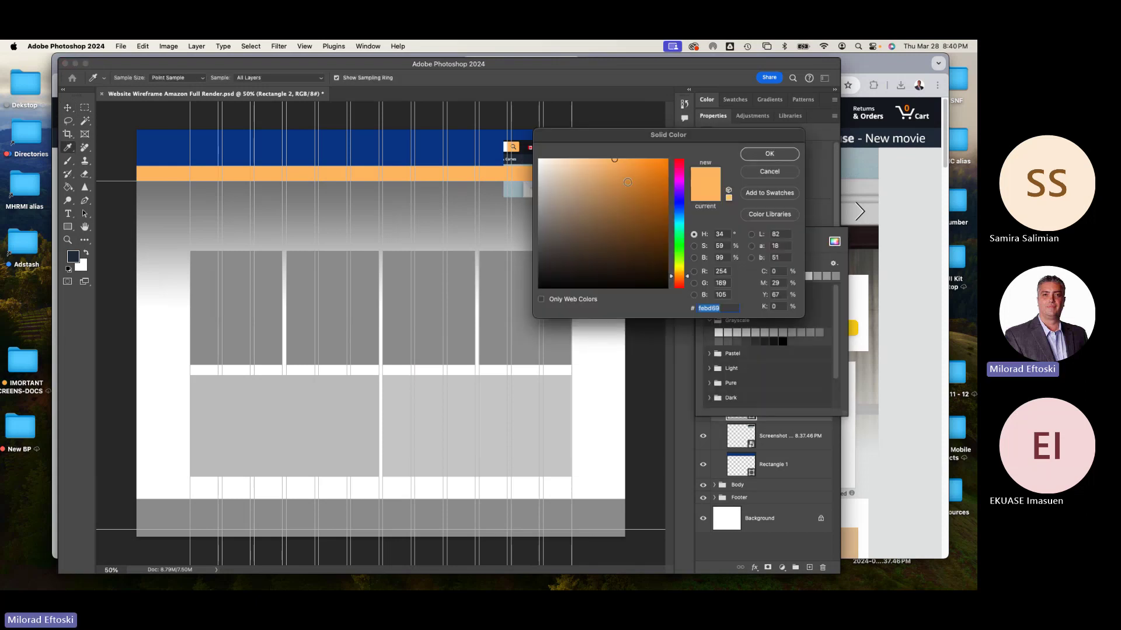
mouse_move(614, 159)
mouse_down()
mouse_move(636, 206)
mouse_move(651, 201)
mouse_move(614, 211)
mouse_up()
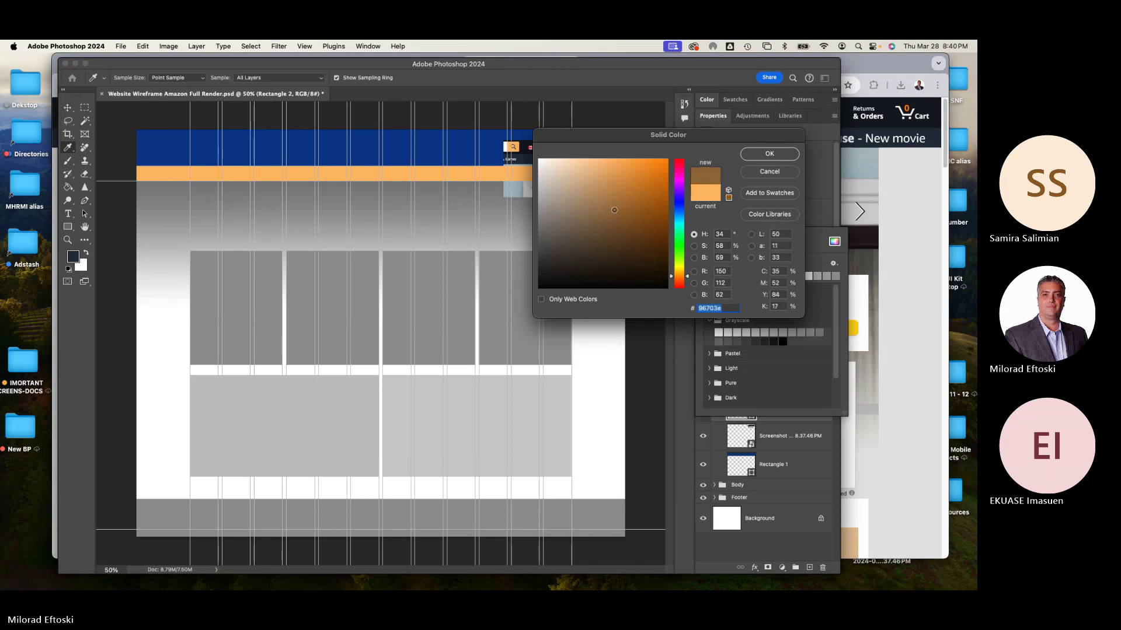
click(766, 154)
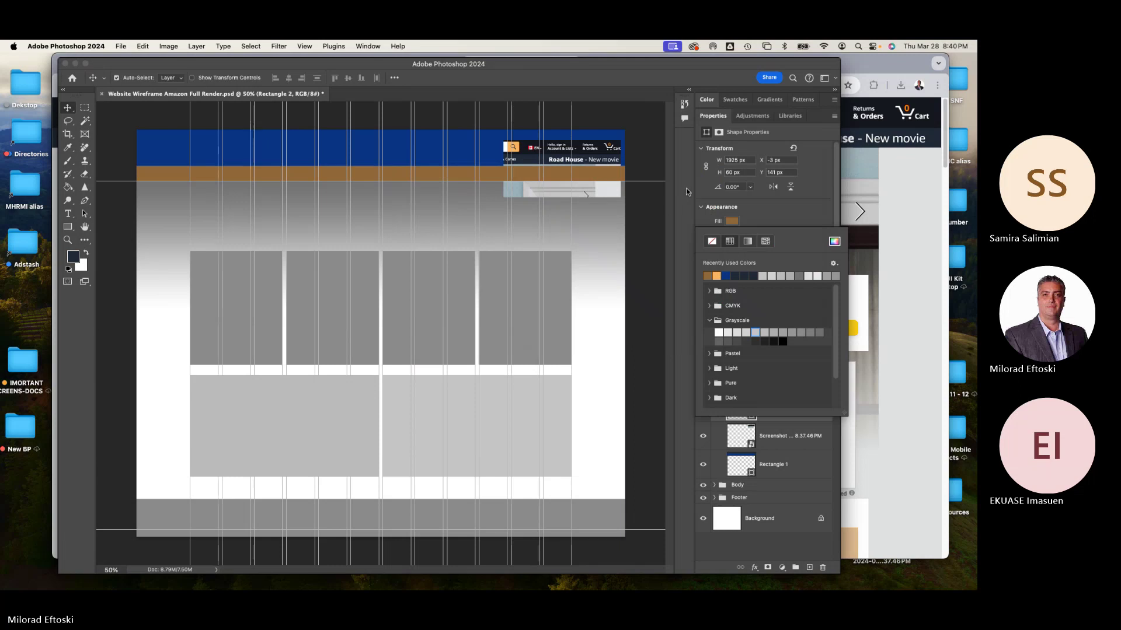
click(646, 212)
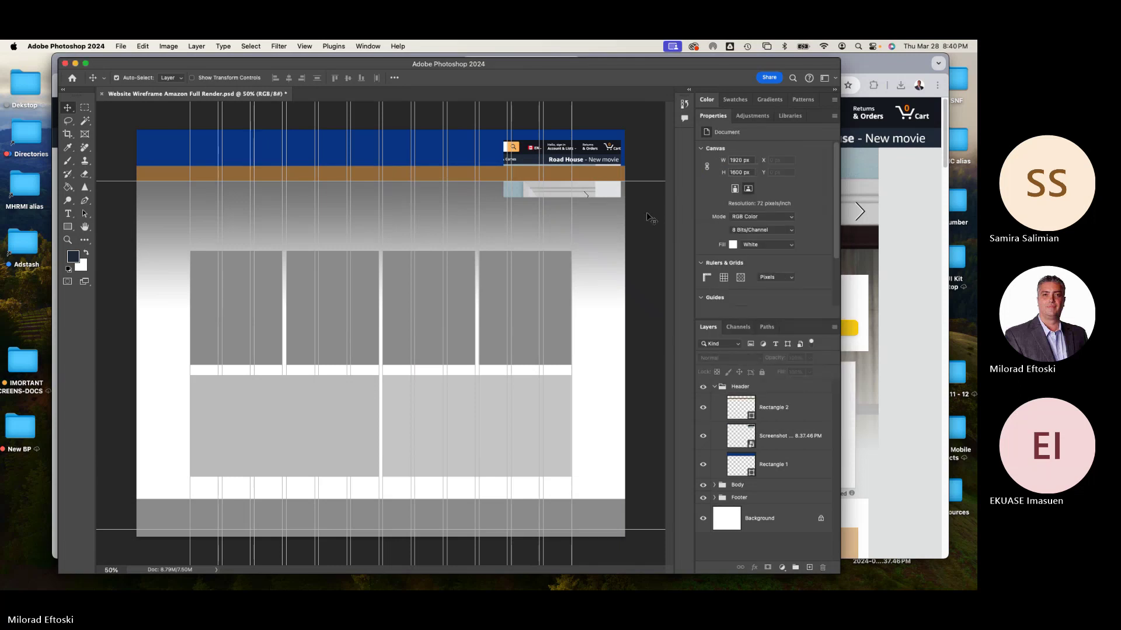
Make the thin Rectangle 2 bar dark navy using a Recently Used colour swatch
click(394, 181)
click(728, 223)
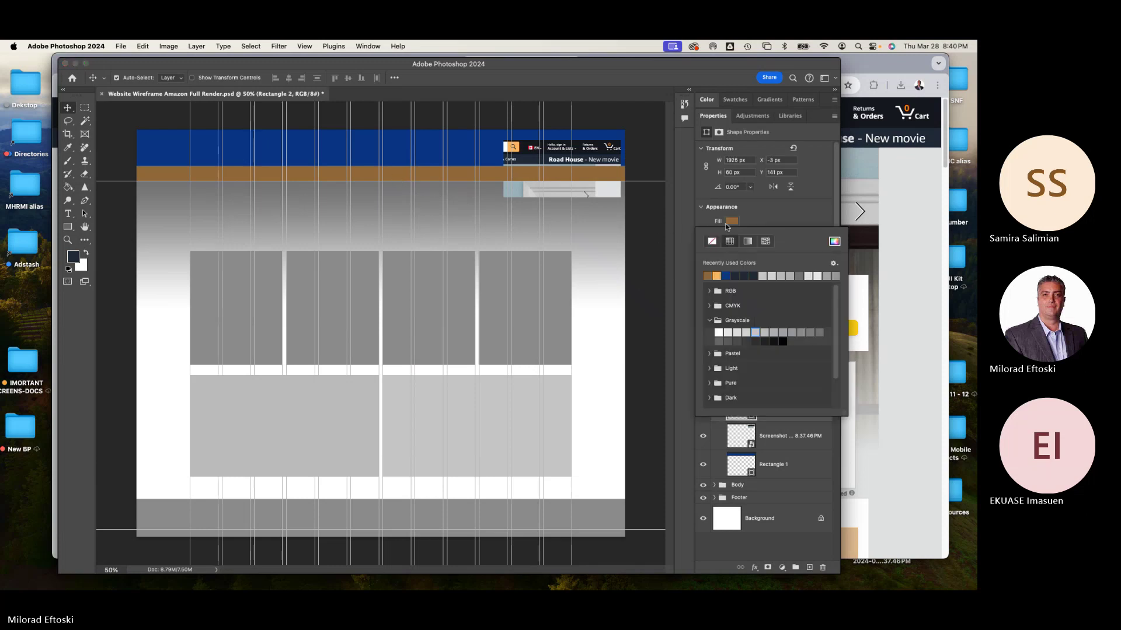
click(747, 276)
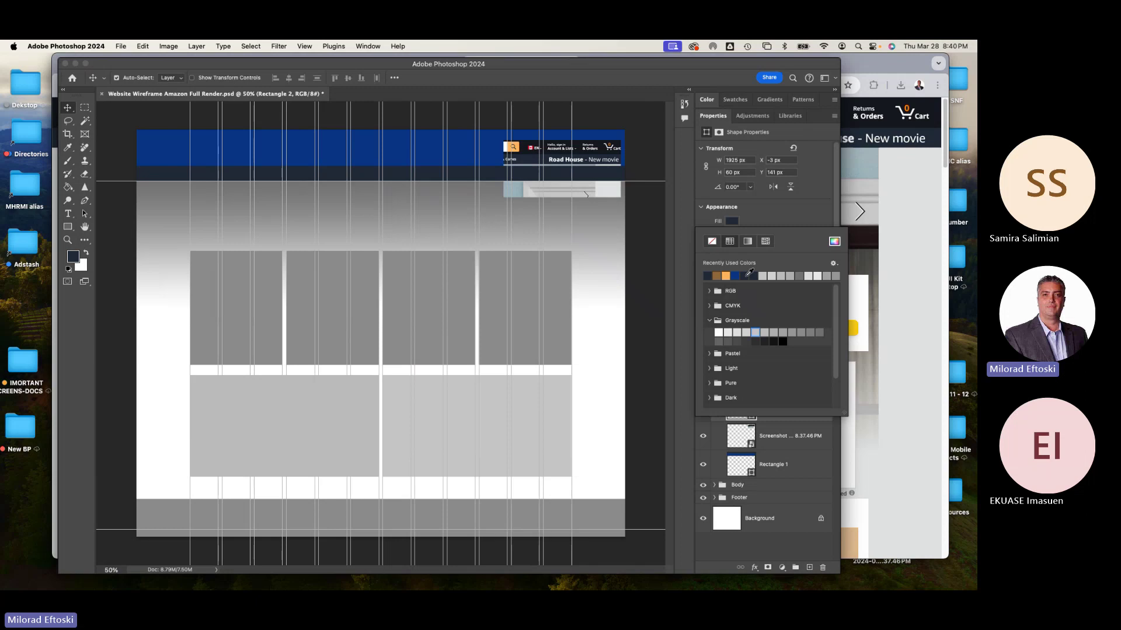
click(656, 231)
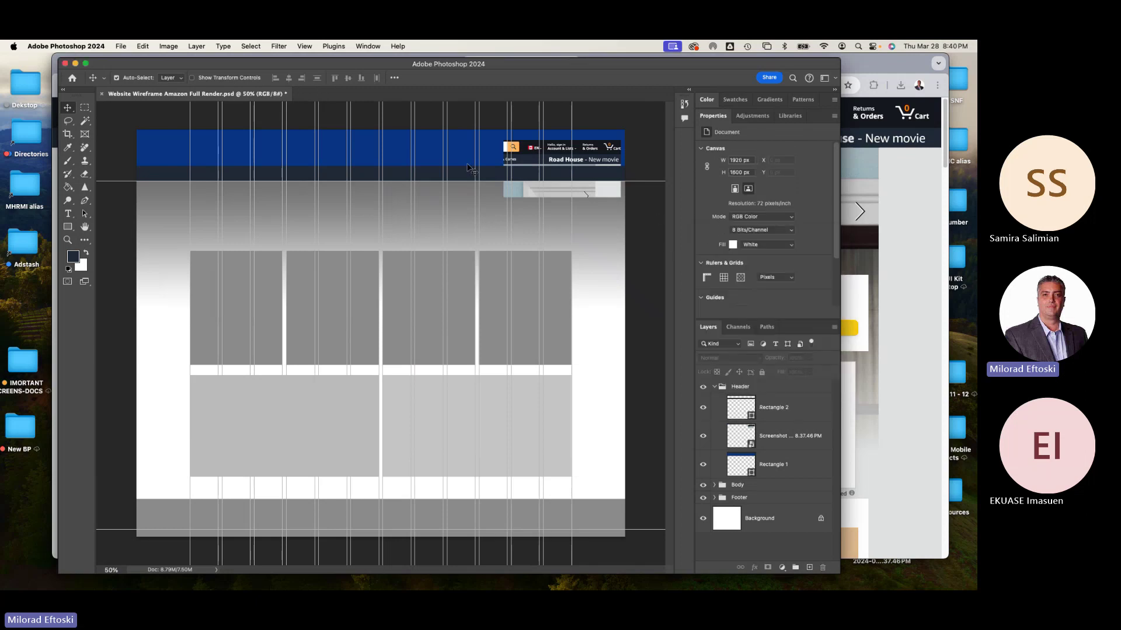
Try orange, navy, blue and brown swatches on Rectangle 1, finishing on royal blue
click(436, 150)
click(732, 222)
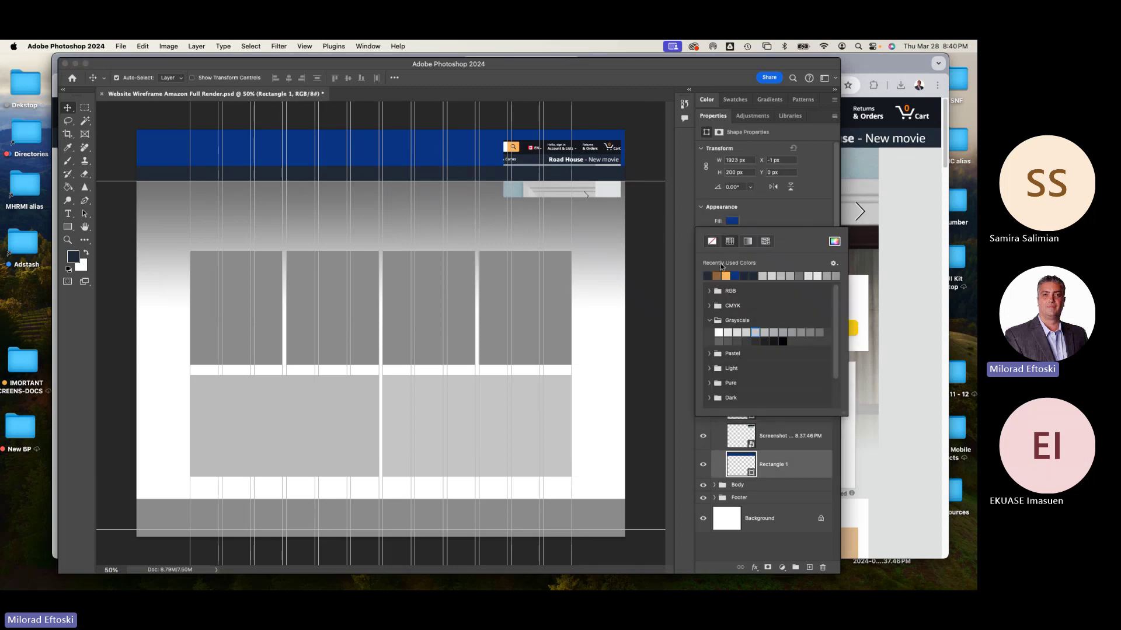
click(726, 275)
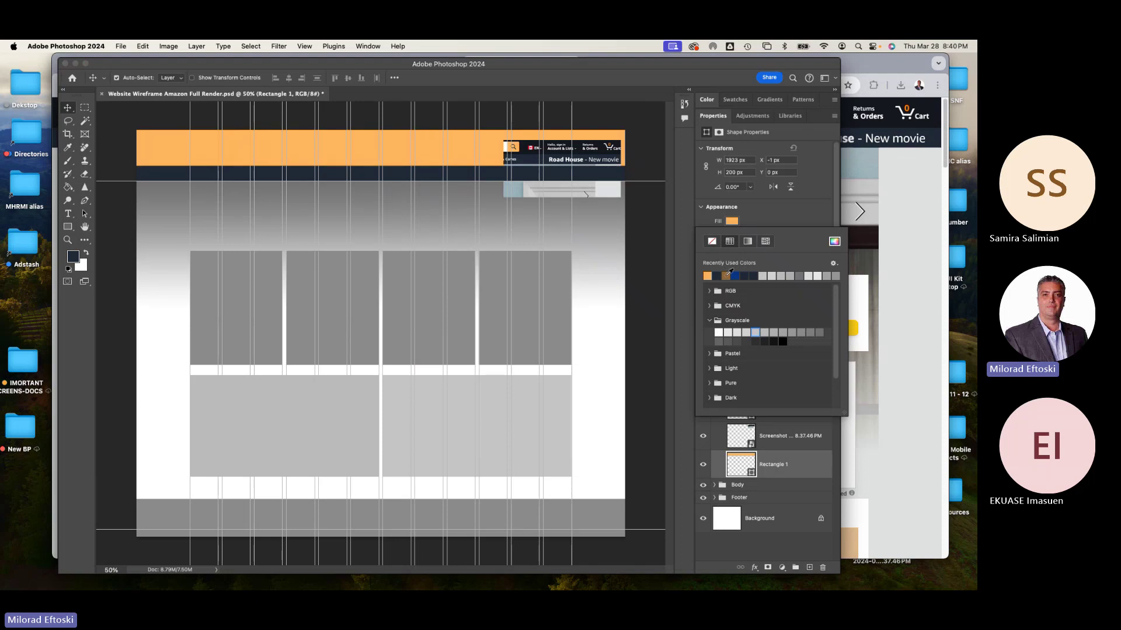
click(744, 274)
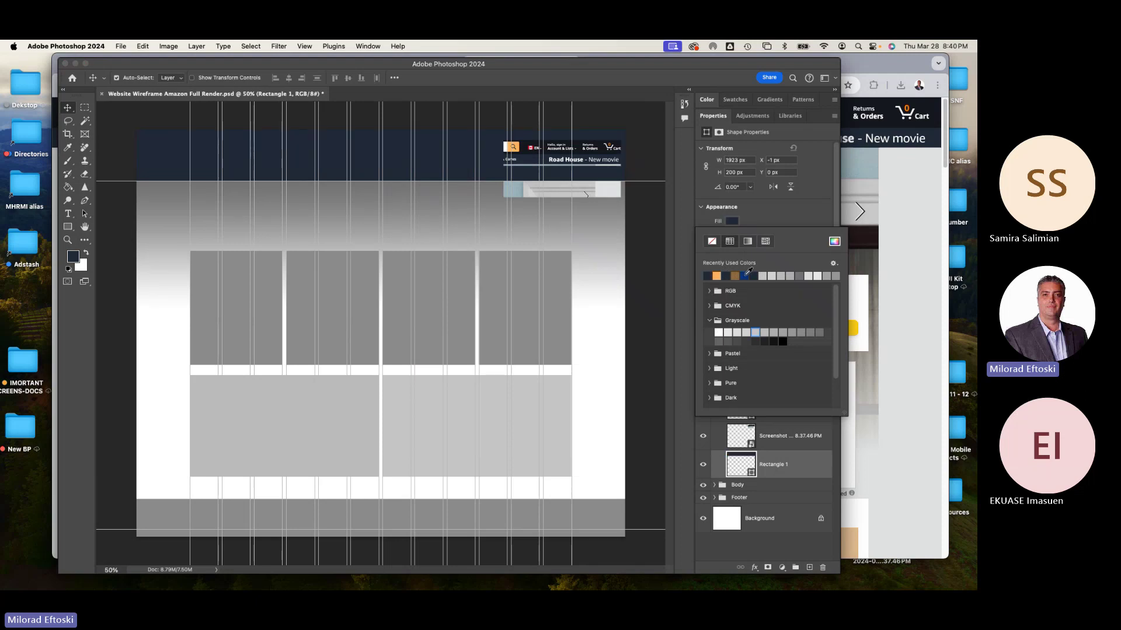
click(745, 273)
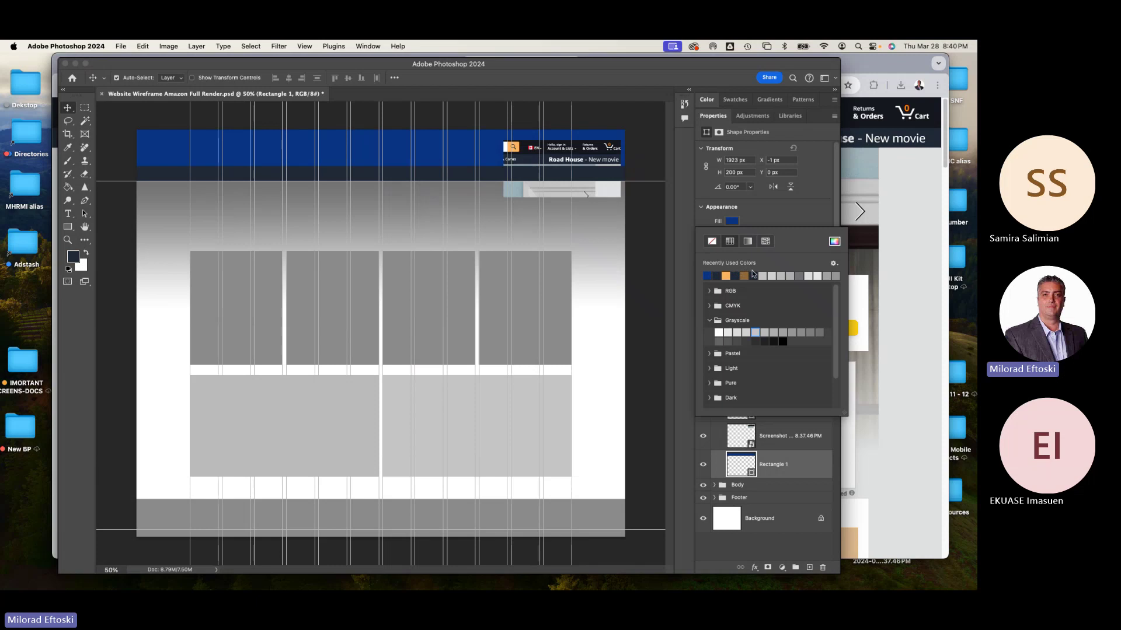
click(716, 275)
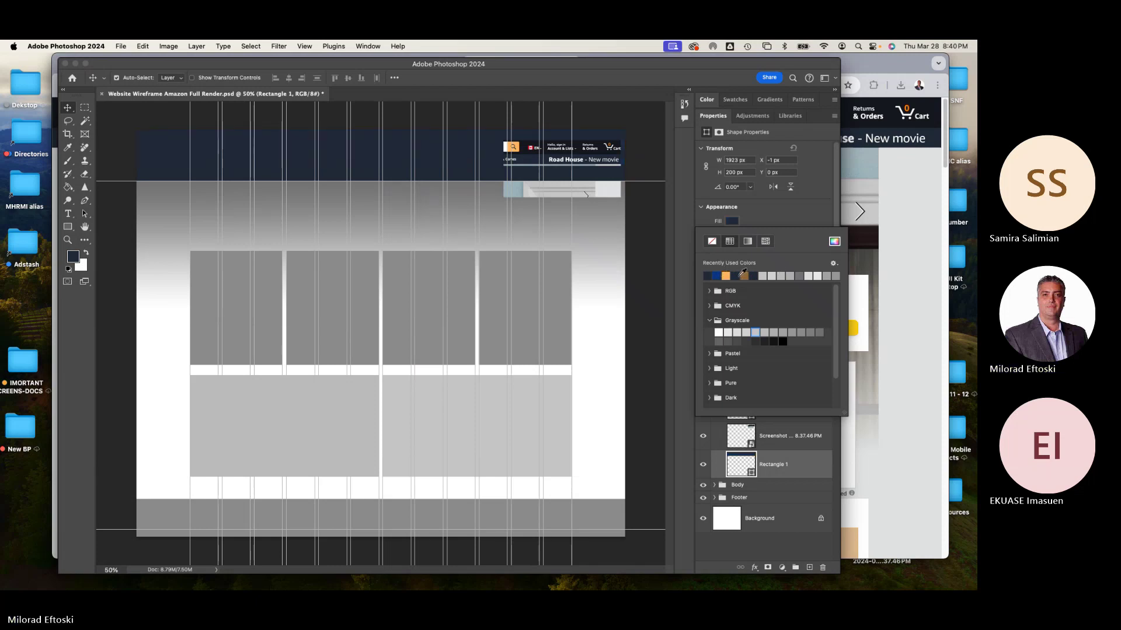
click(744, 274)
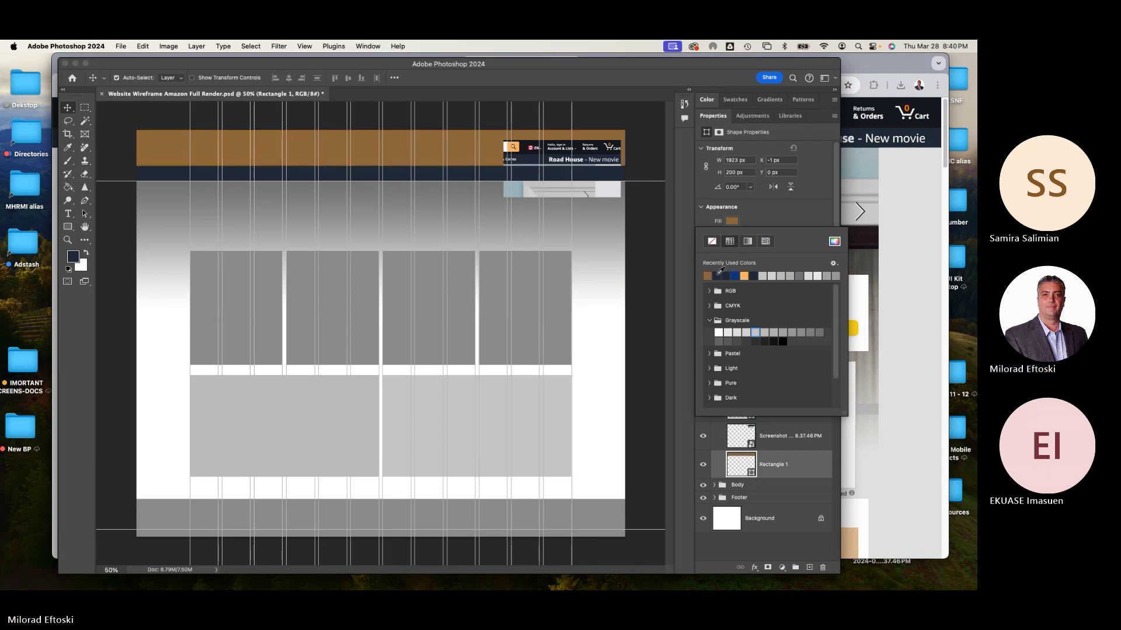
click(744, 275)
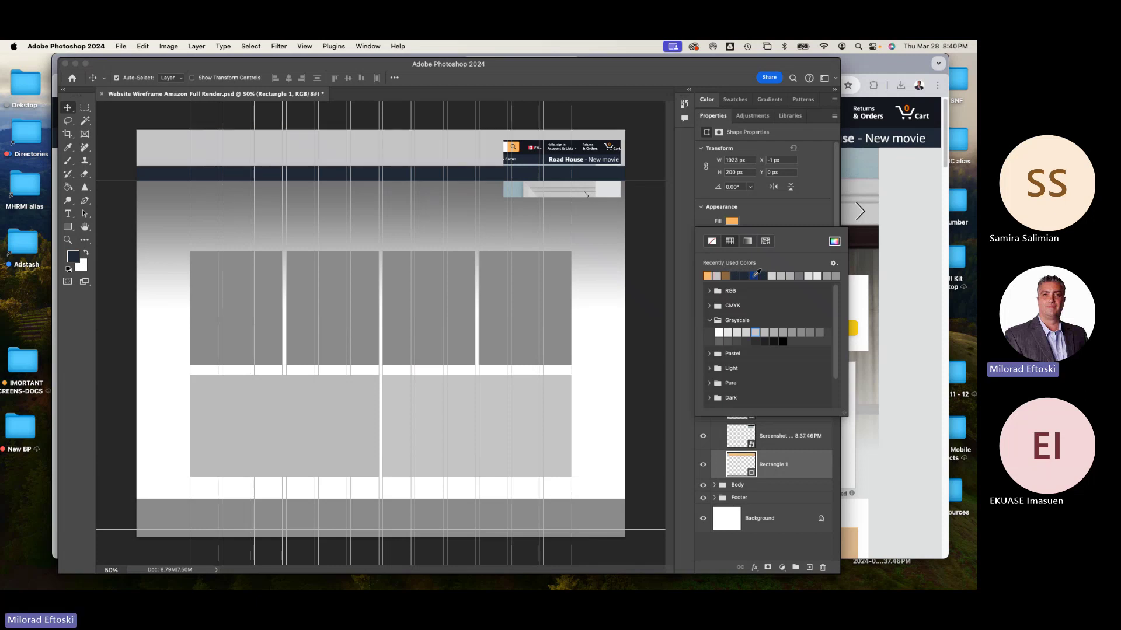
click(754, 275)
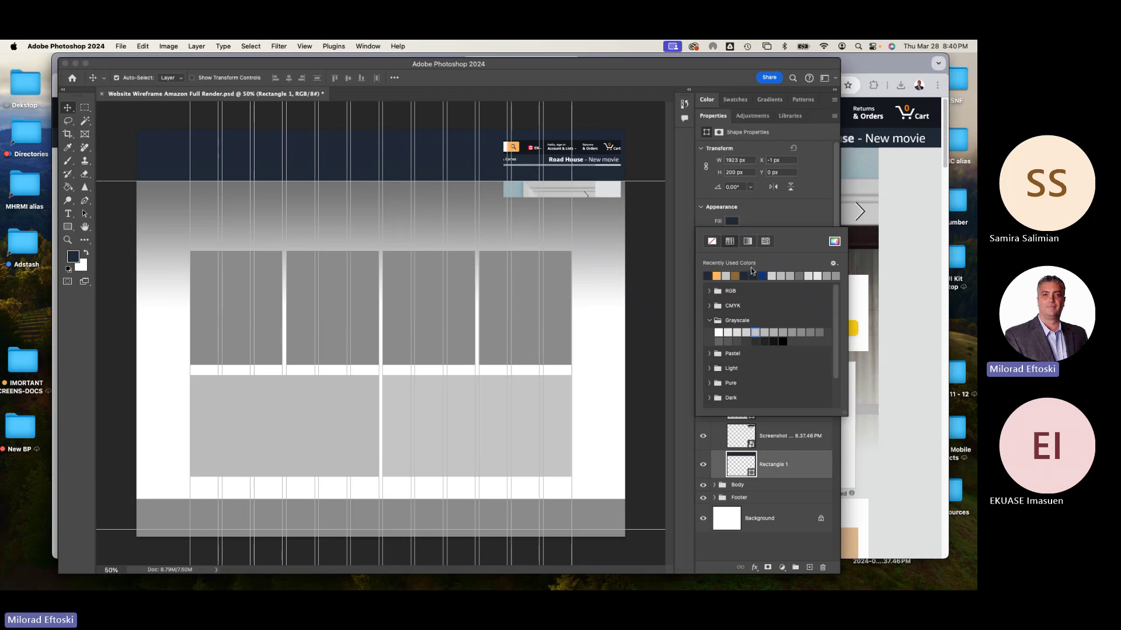
click(762, 274)
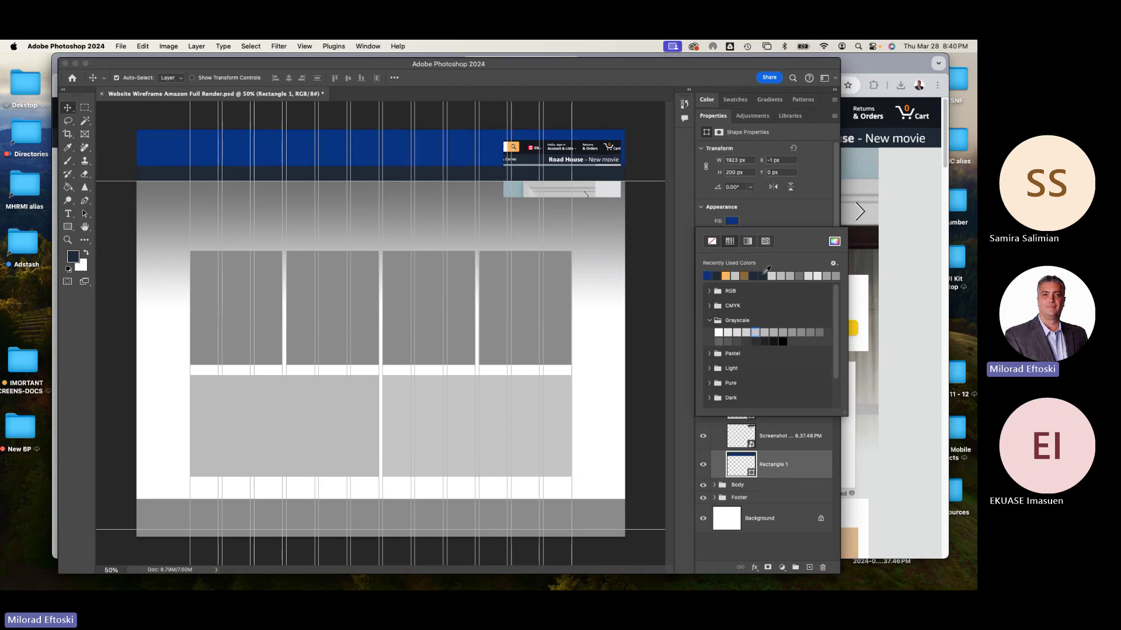
Drag the Amazon reference screenshot out of the header and delete it
click(659, 248)
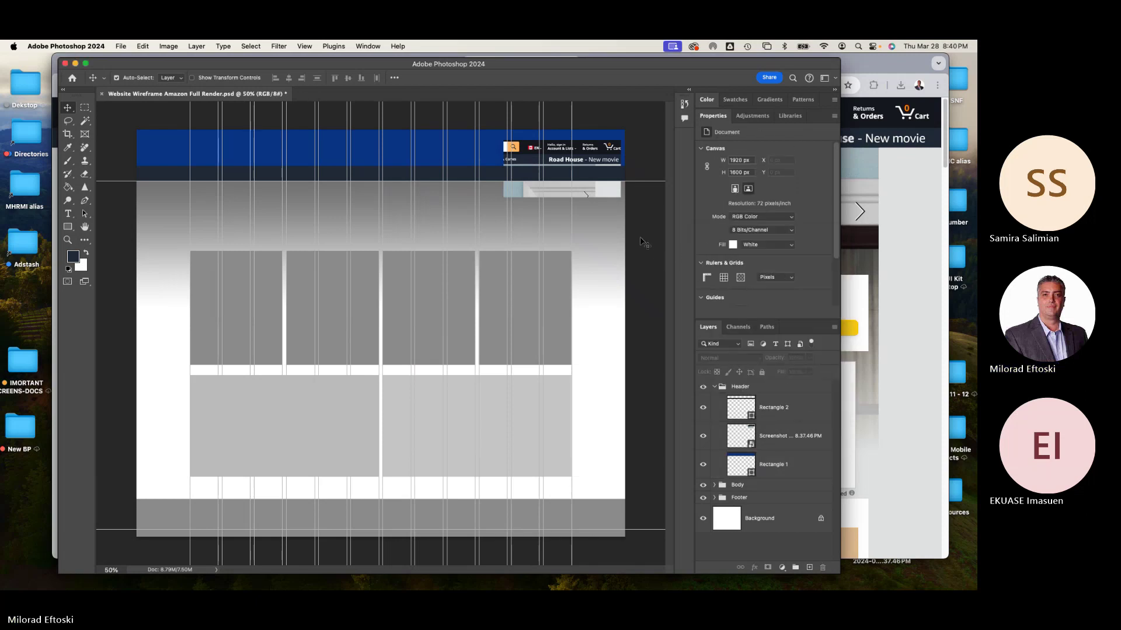
drag(530, 153, 494, 194)
key(BackSpace)
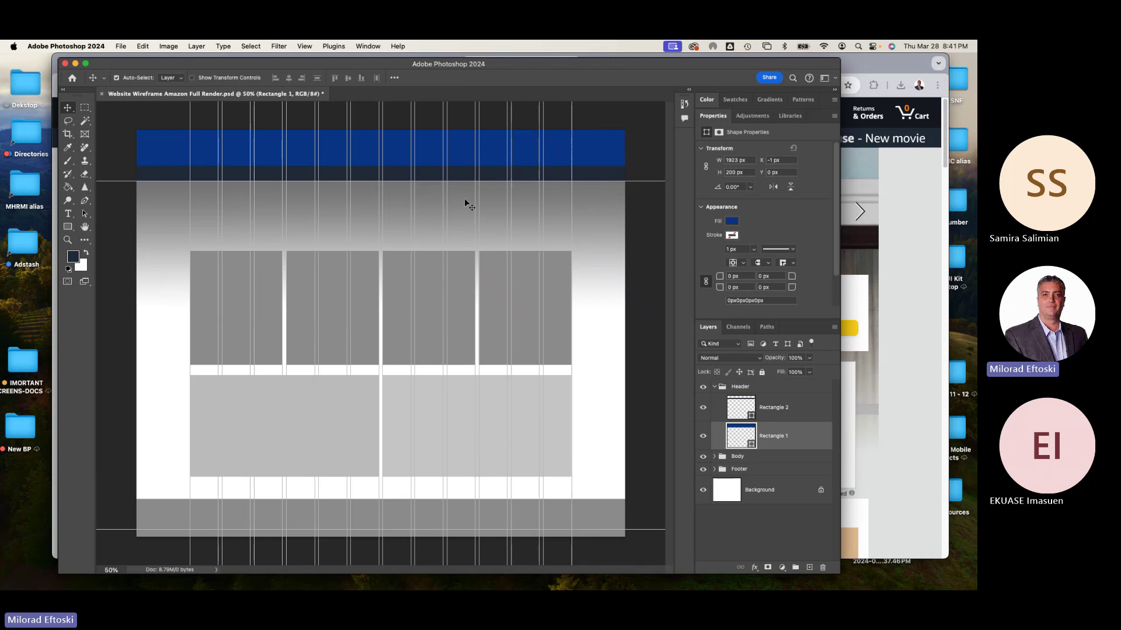
Select gradient Rectangle 3 and toggle its visibility on and off to compare
click(272, 214)
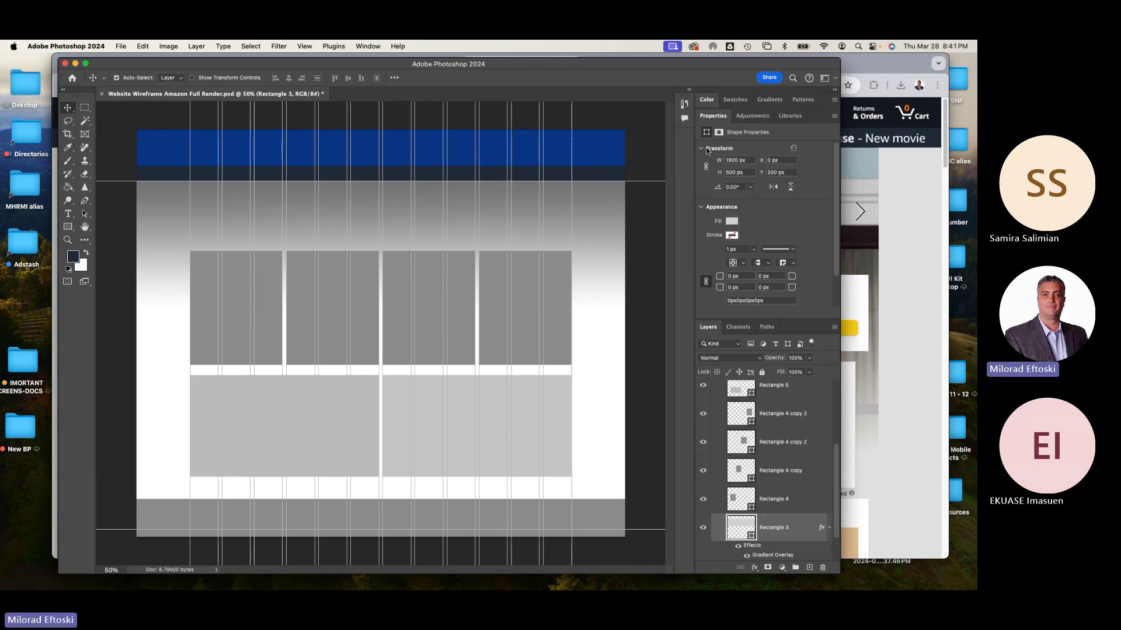
double_click(708, 117)
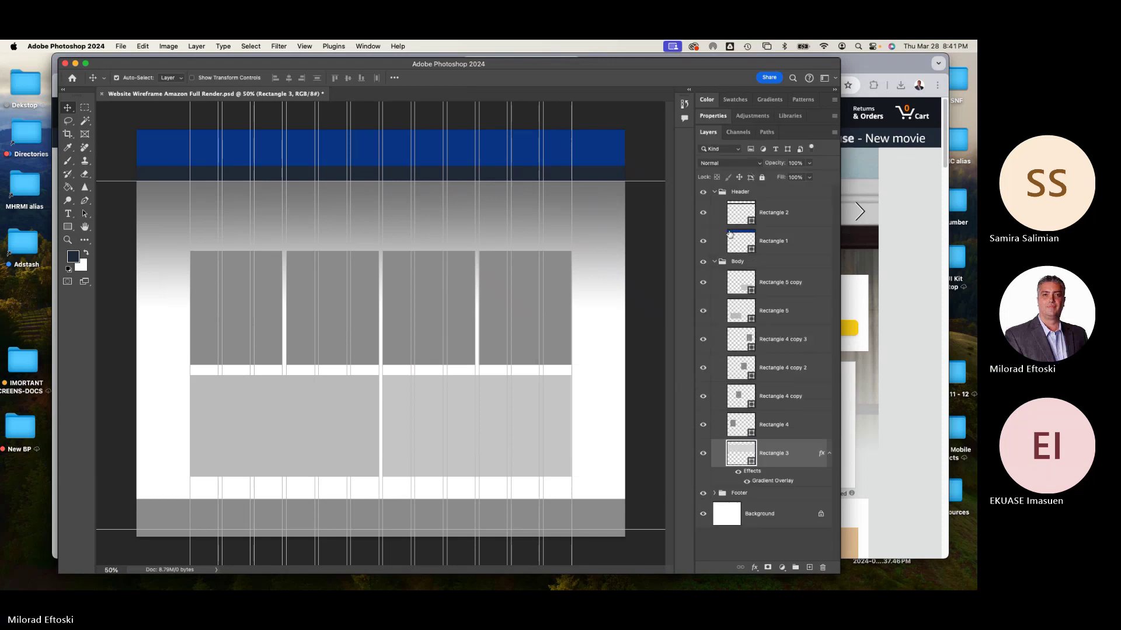
click(703, 454)
click(704, 454)
click(703, 454)
click(704, 454)
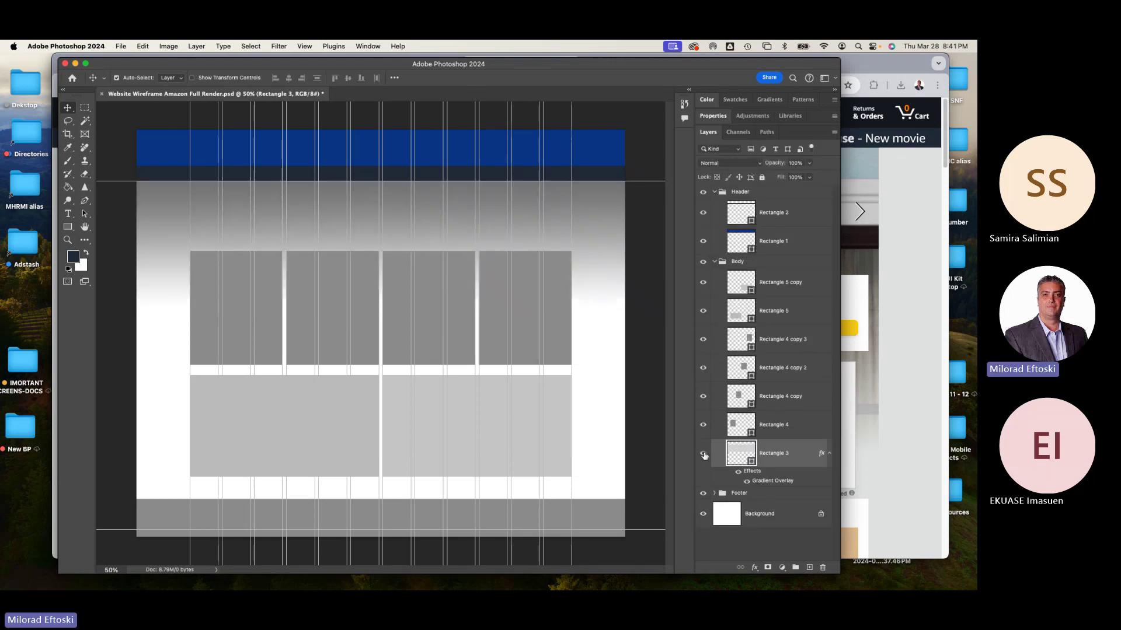
click(703, 454)
click(704, 455)
Embed Navigation 01.jpg from the image sources folder, aligning its top edge with the navy header
click(121, 47)
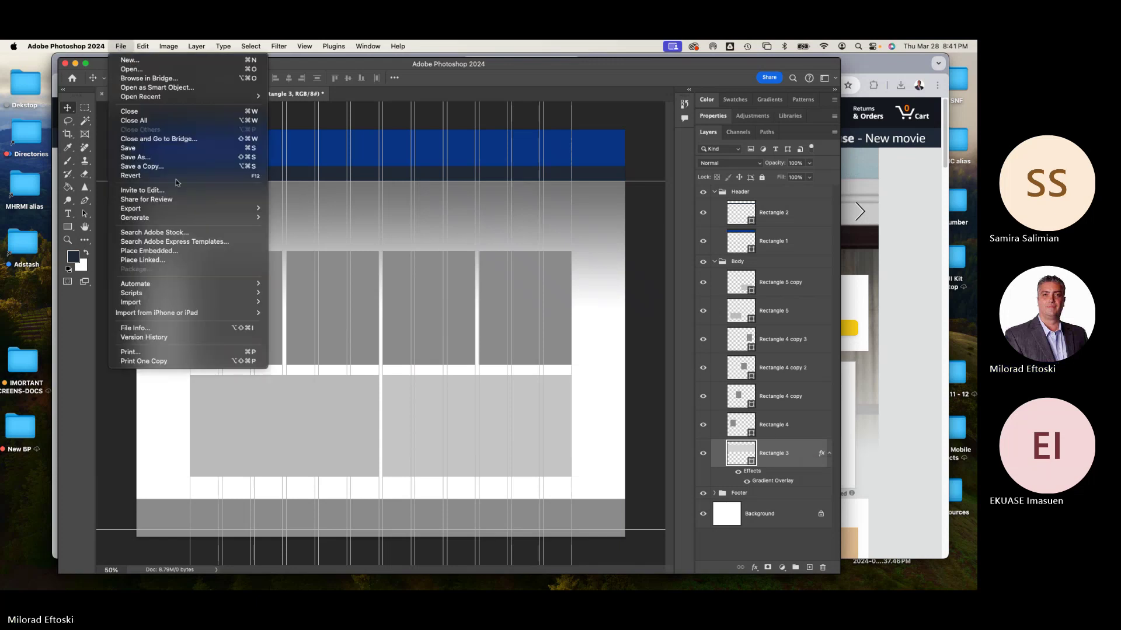
key(Escape)
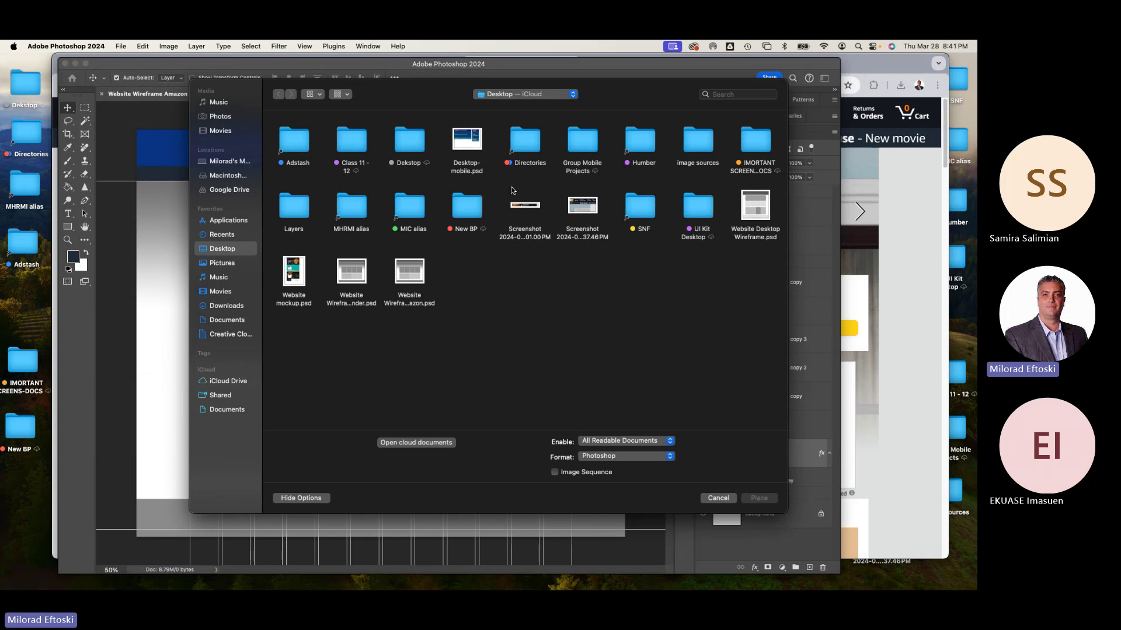
click(699, 140)
double_click(699, 140)
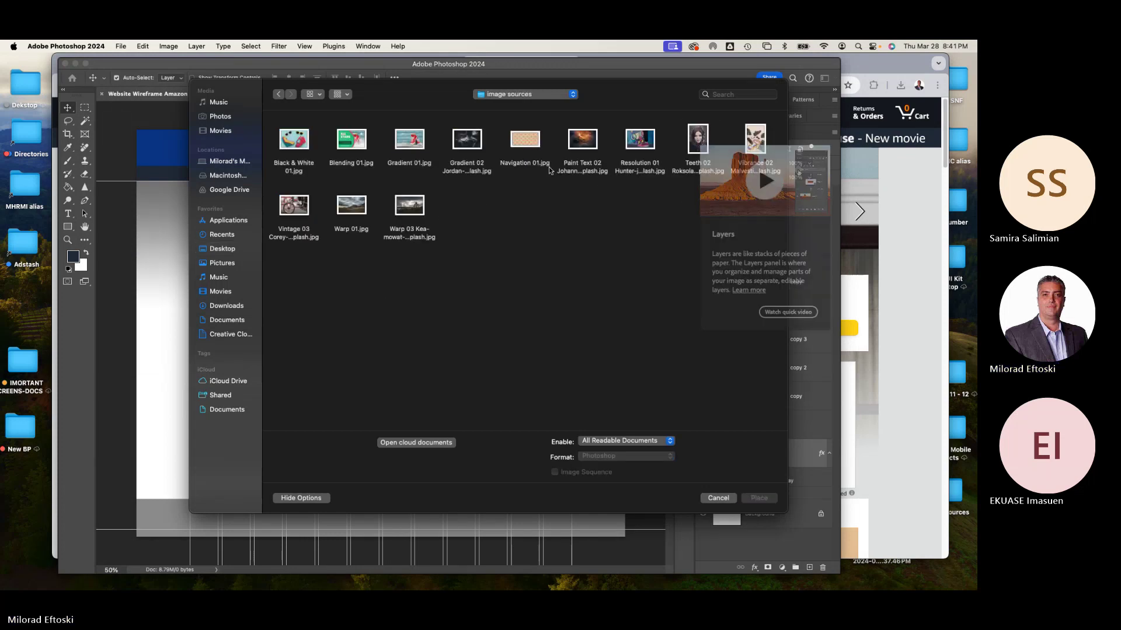
click(518, 140)
key(space)
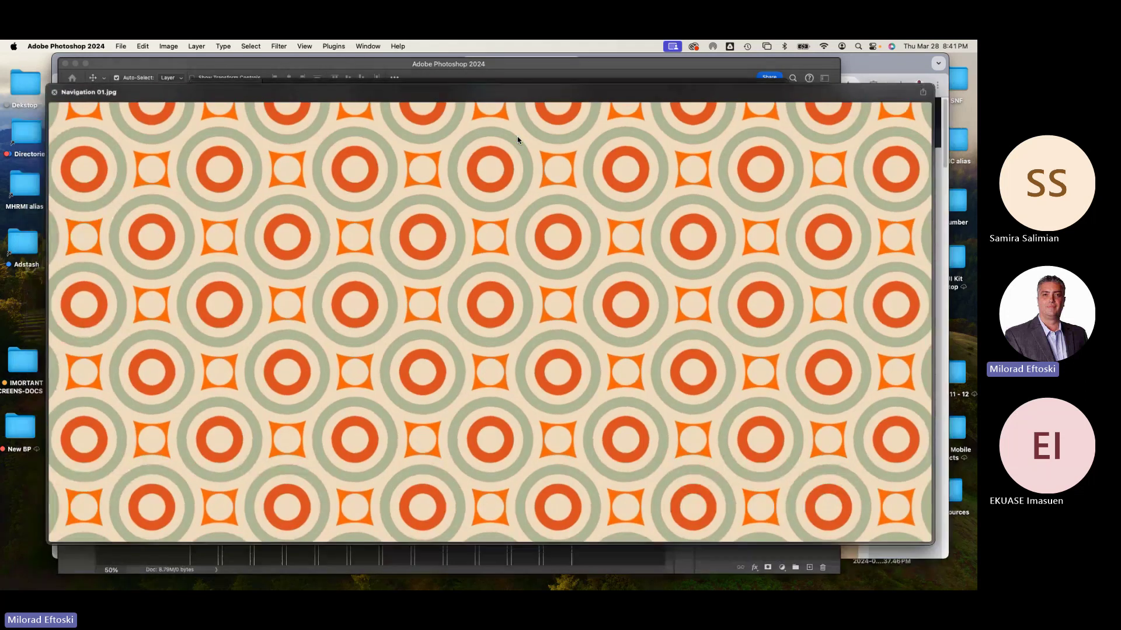
key(space)
double_click(518, 140)
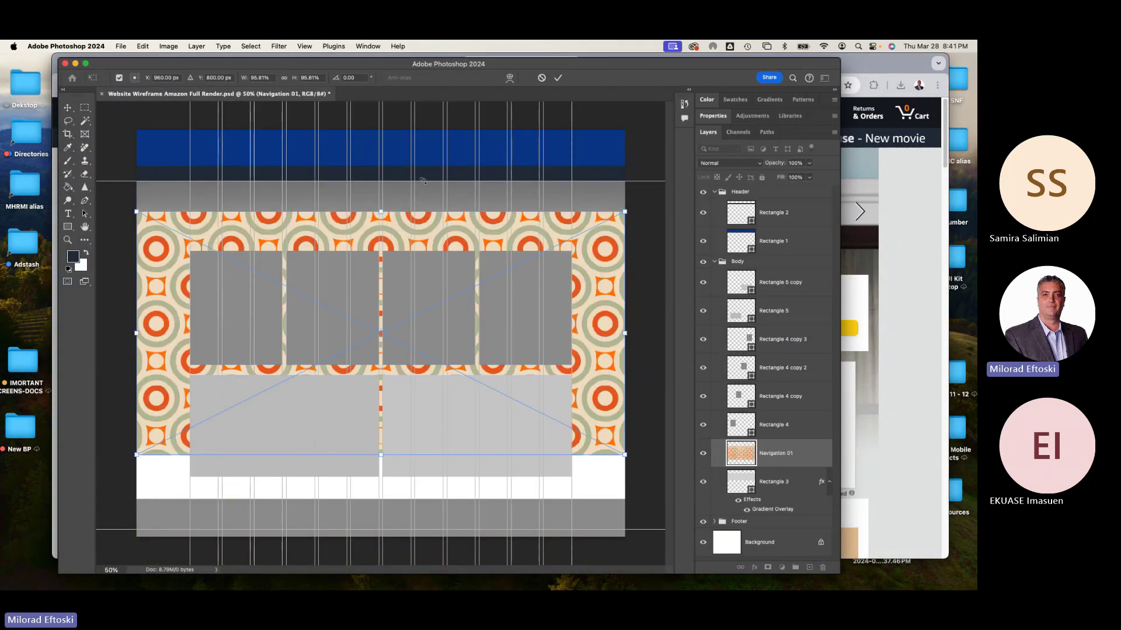
drag(337, 231, 335, 202)
key(Return)
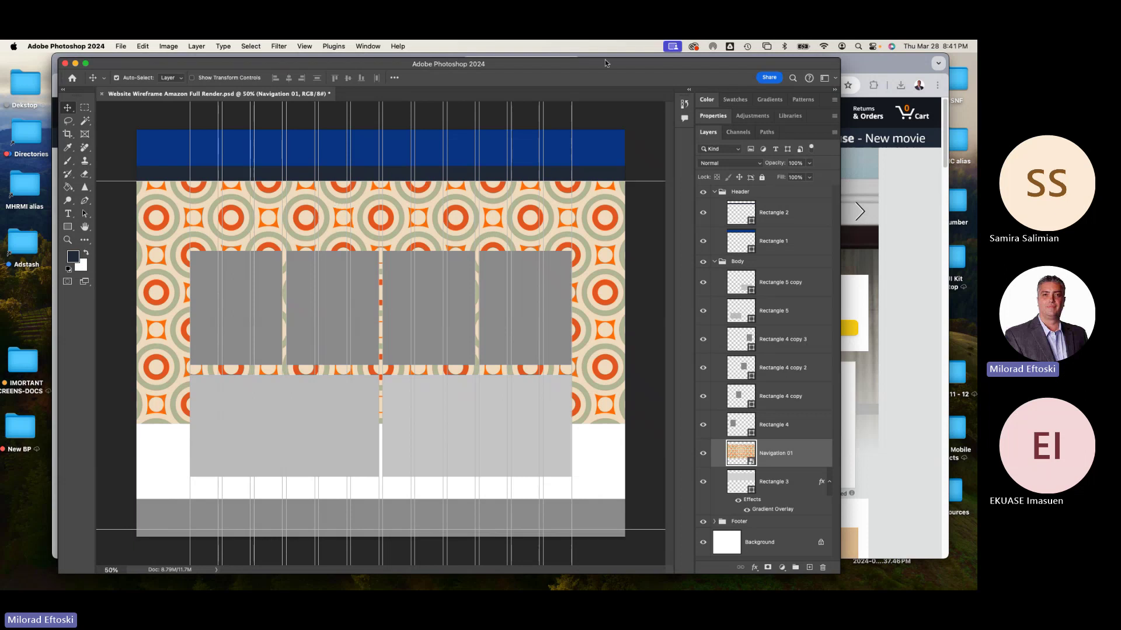
Set Navigation 01 to Lighten blend mode and try a lower opacity
click(731, 165)
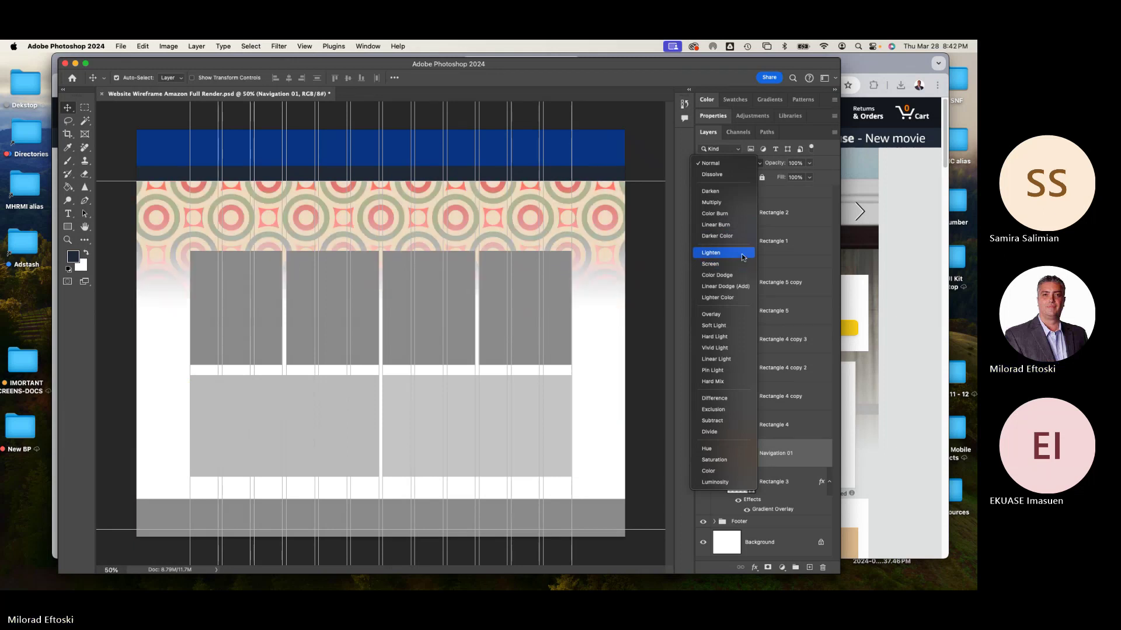
click(742, 254)
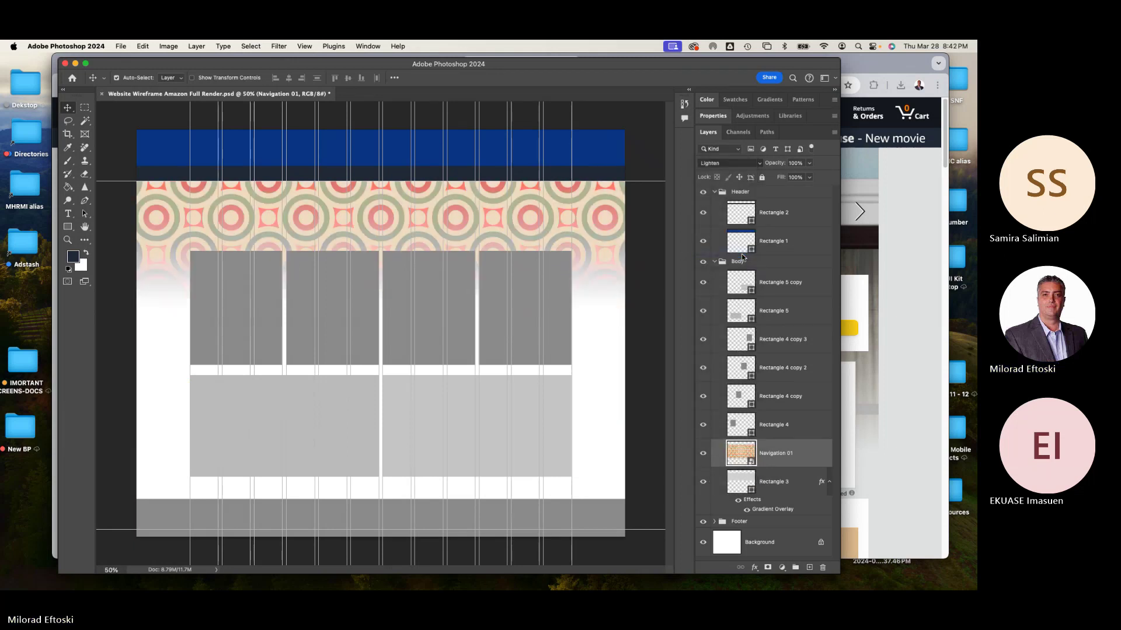
click(810, 163)
drag(811, 177, 779, 179)
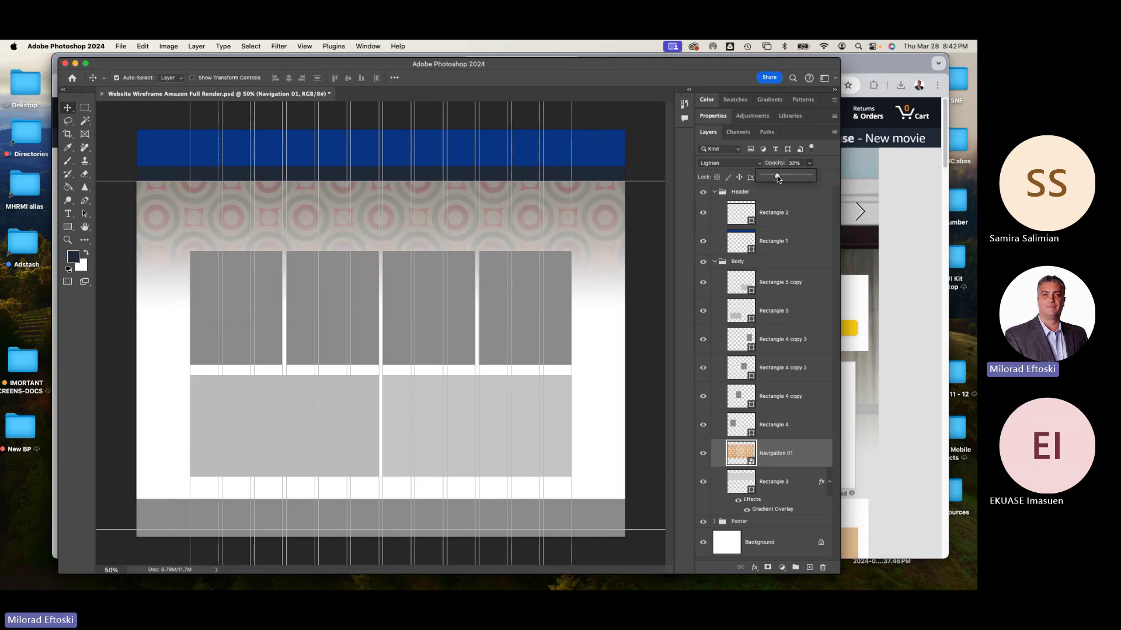
click(742, 163)
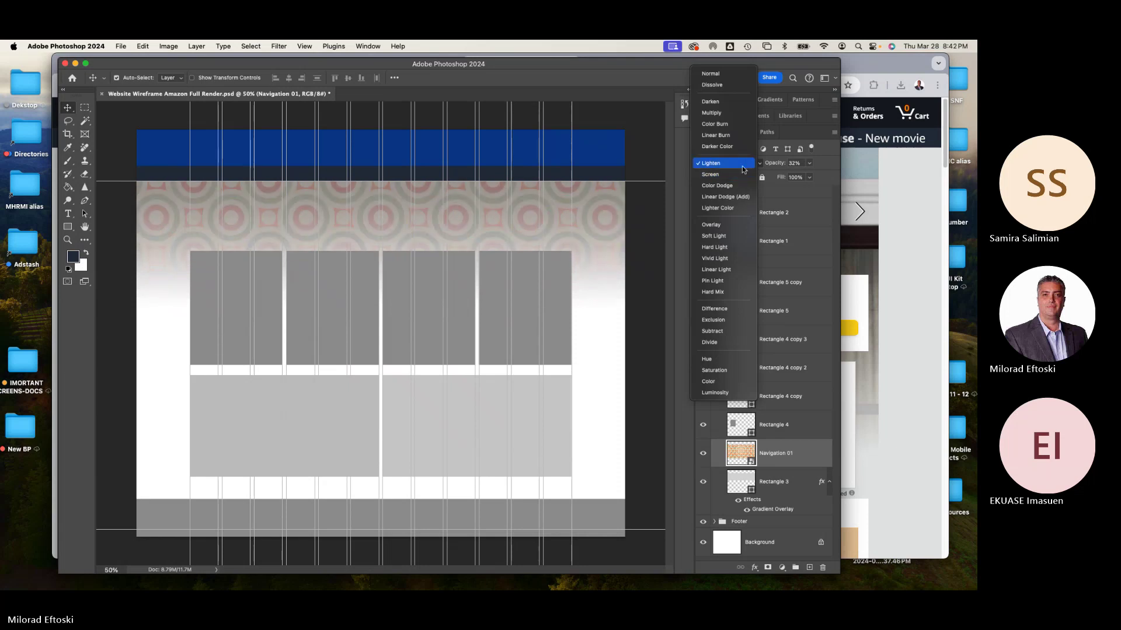
key(Escape)
Return Navigation 01's Opacity and Fill to 100%
click(809, 164)
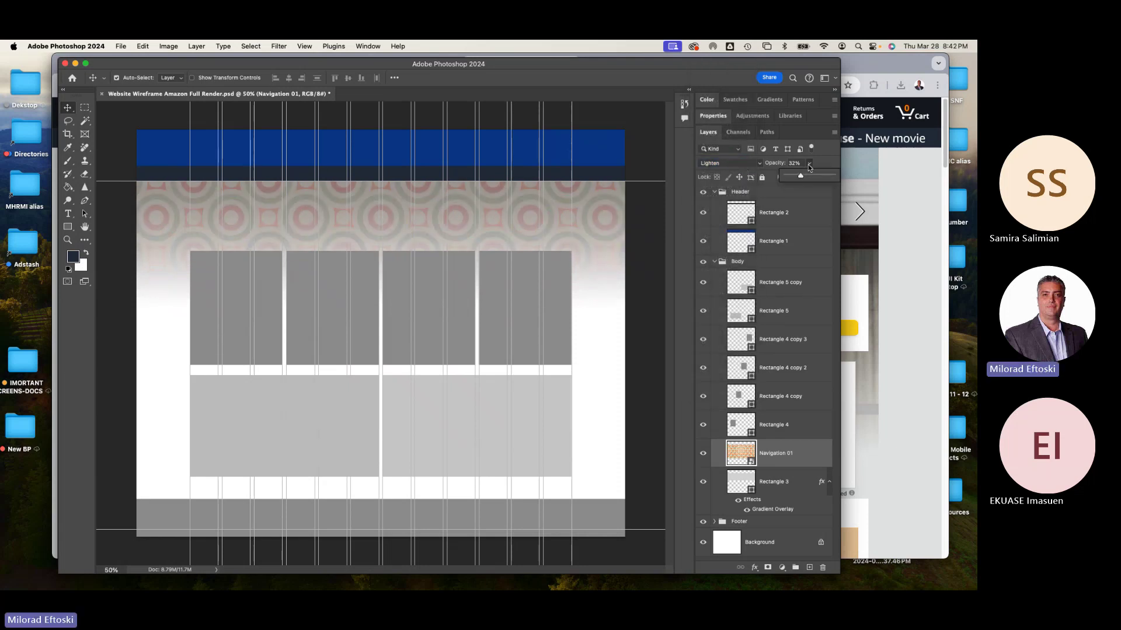
mouse_move(801, 179)
mouse_down()
mouse_move(861, 170)
mouse_move(778, 192)
mouse_move(832, 189)
mouse_move(811, 190)
mouse_up()
click(809, 177)
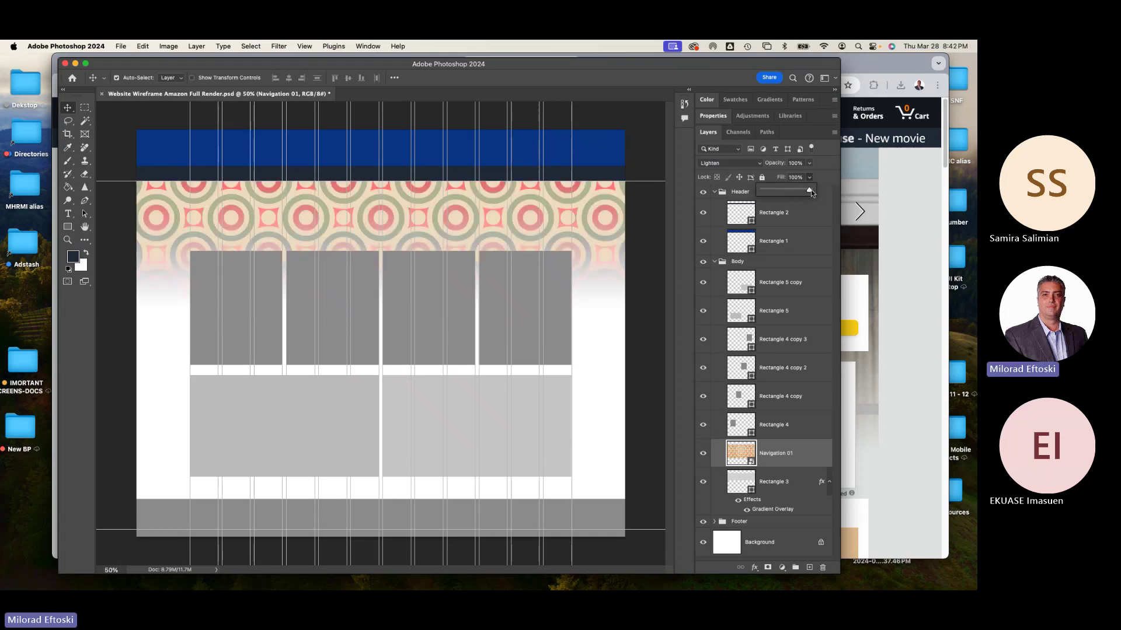
click(821, 163)
click(276, 282)
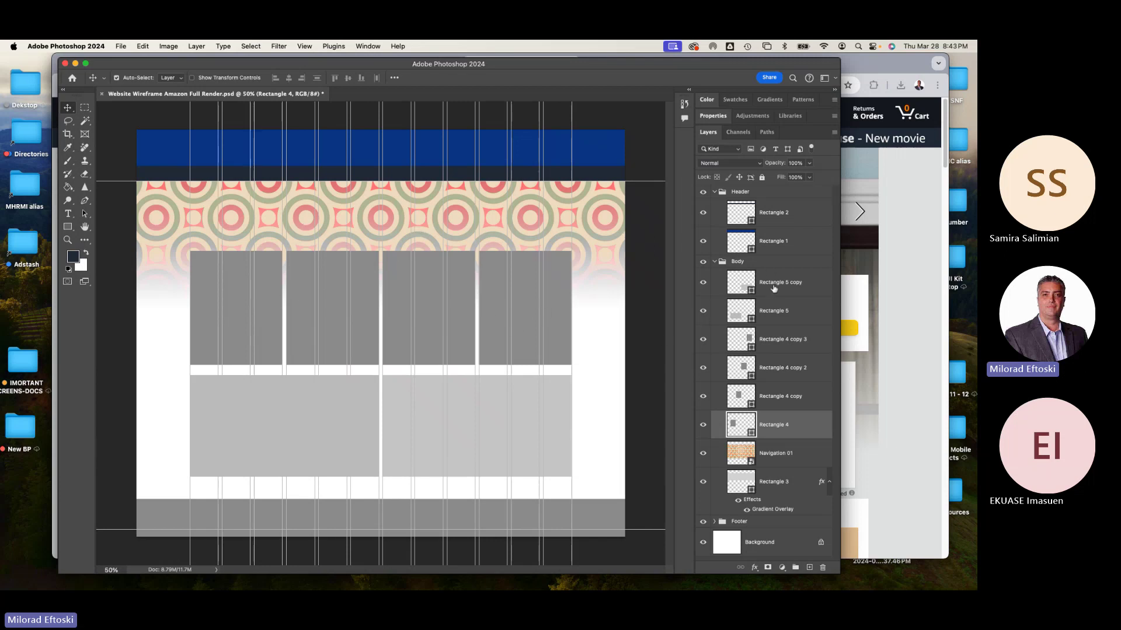
Collapse the Header group, check the navy header's visibility, and review the four product cards
click(714, 192)
click(703, 193)
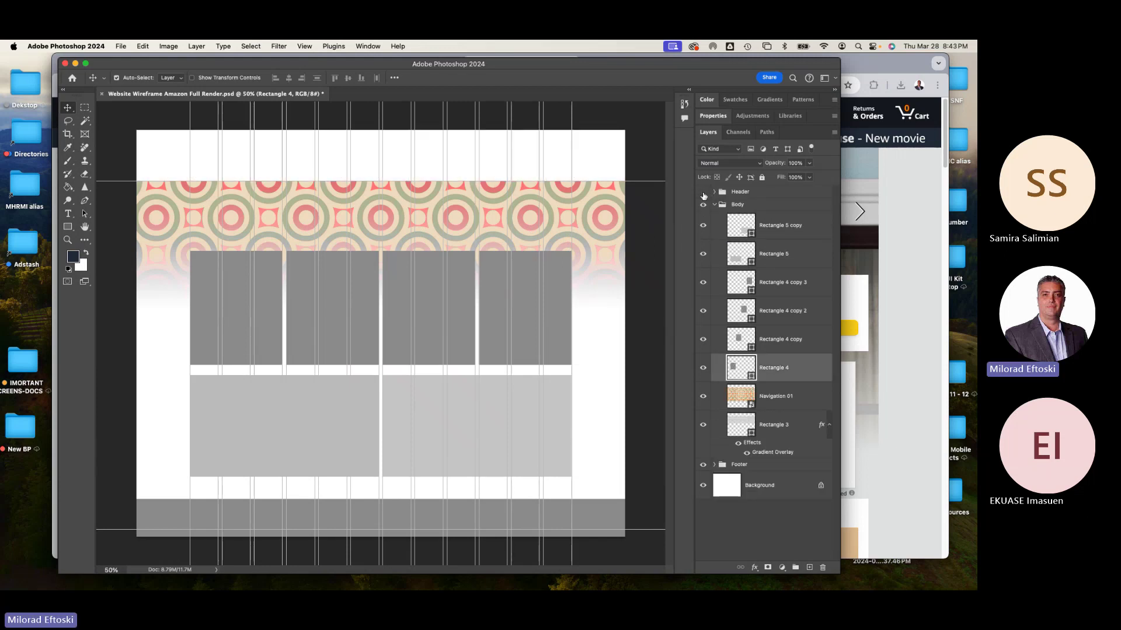
click(704, 193)
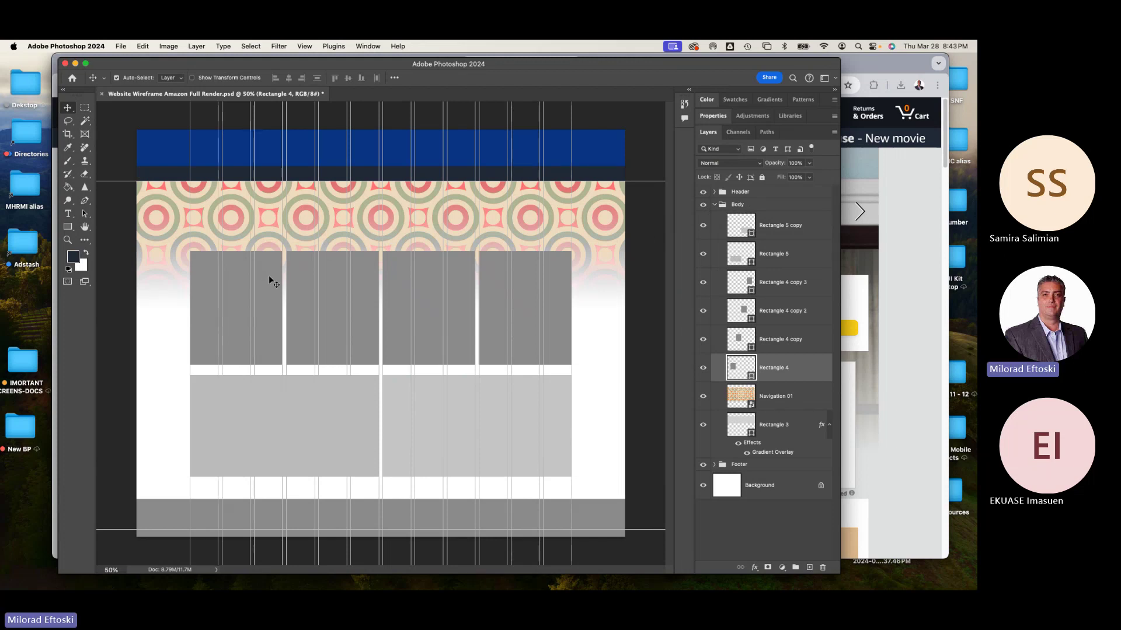
click(309, 296)
click(397, 302)
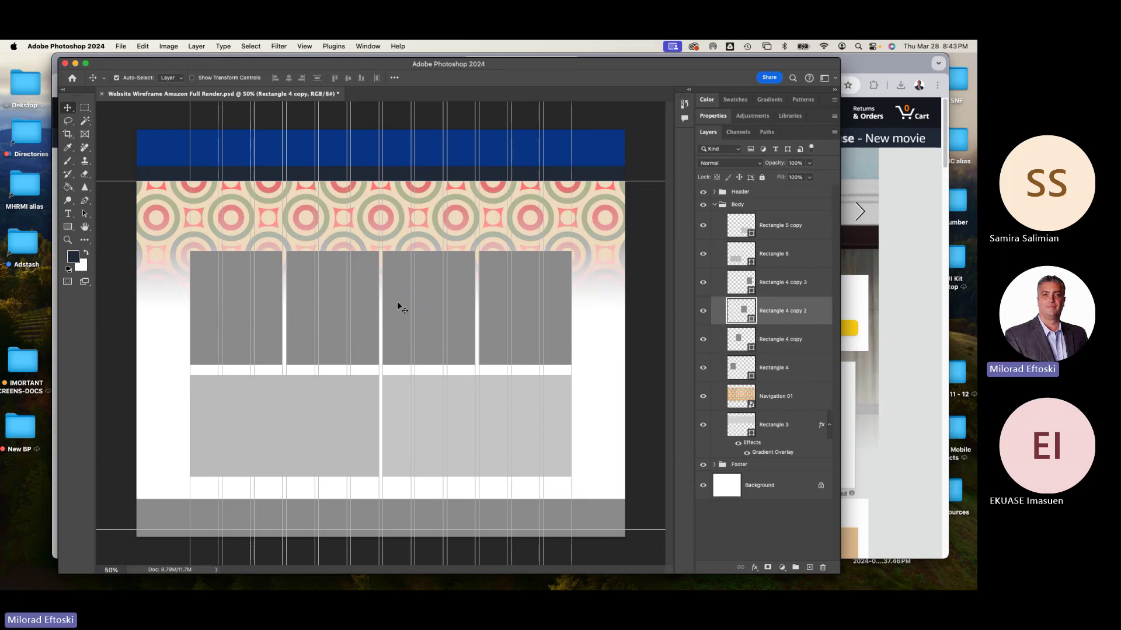
click(489, 307)
click(275, 309)
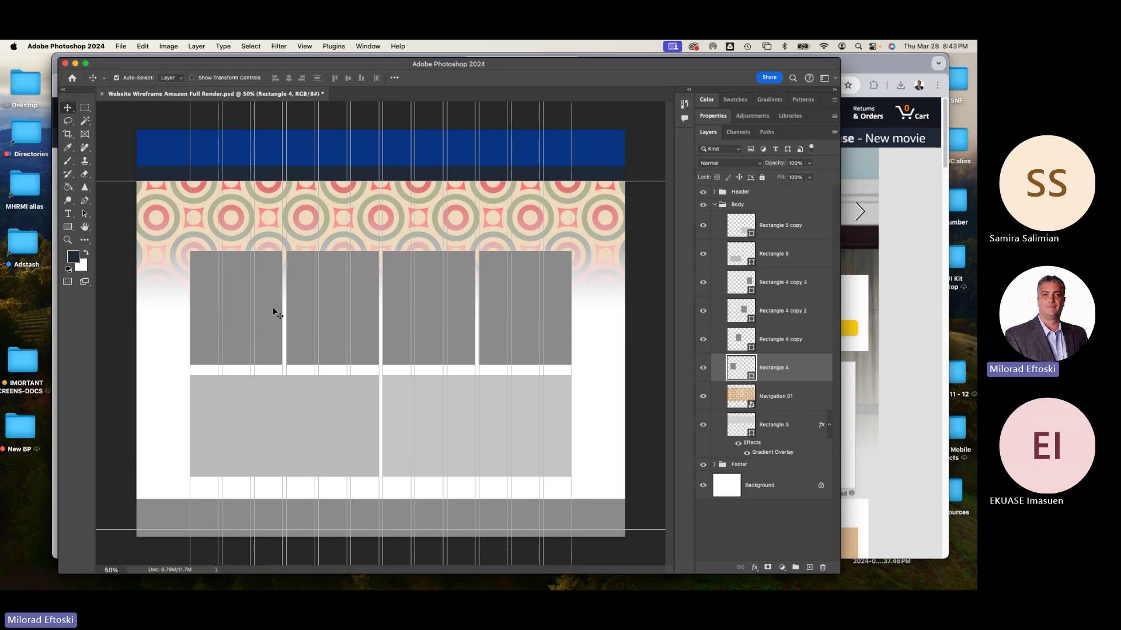
Nudge the Body group upward with Shift+arrow keys
click(713, 204)
key(shift+Up)
key(shift+Up)
key(shift+Down)
key(shift+Down)
key(shift+Down)
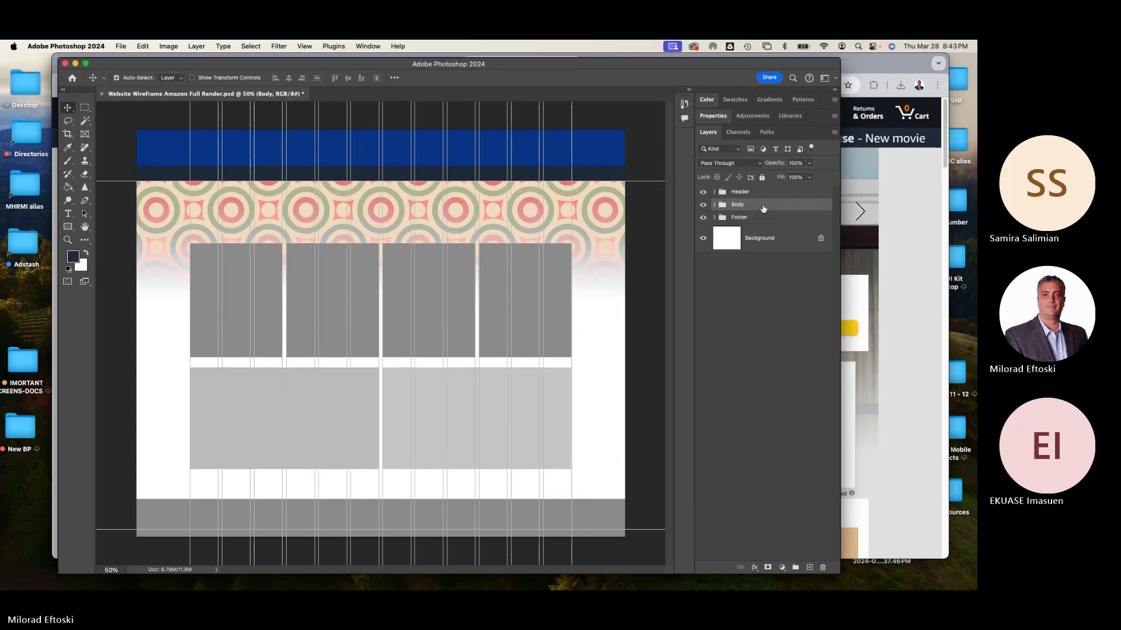
key(shift+Up)
key(shift+Up)
key(shift+Up)
key(shift+Up)
key(shift+Up)
key(shift+Up)
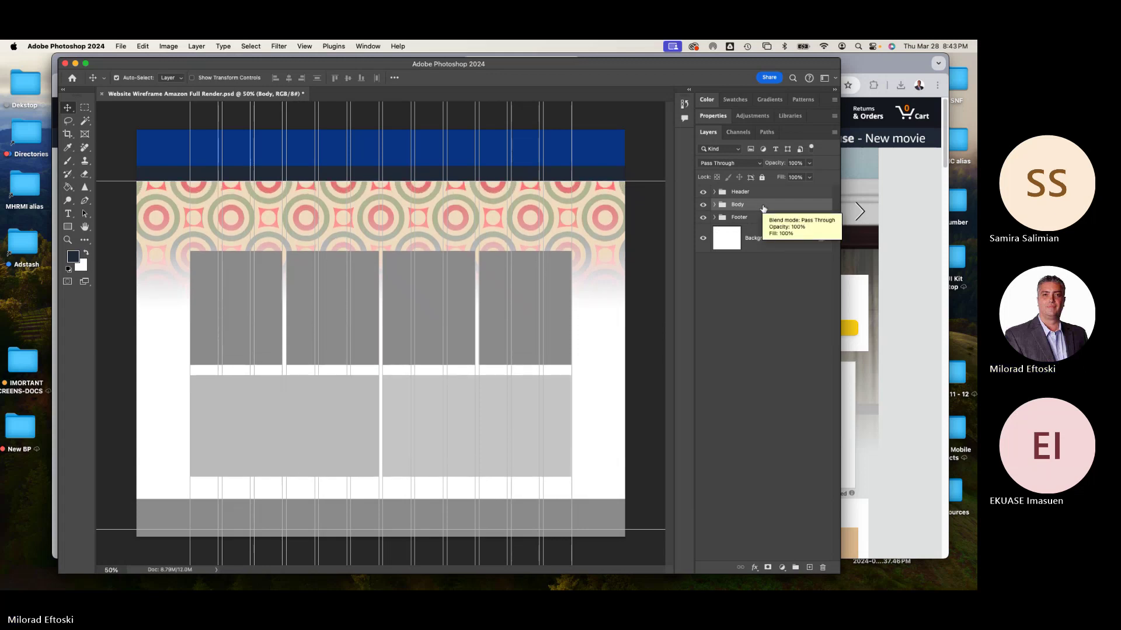
key(shift+Up)
key(shift+Up)
key(shift+Up)
key(shift+Up)
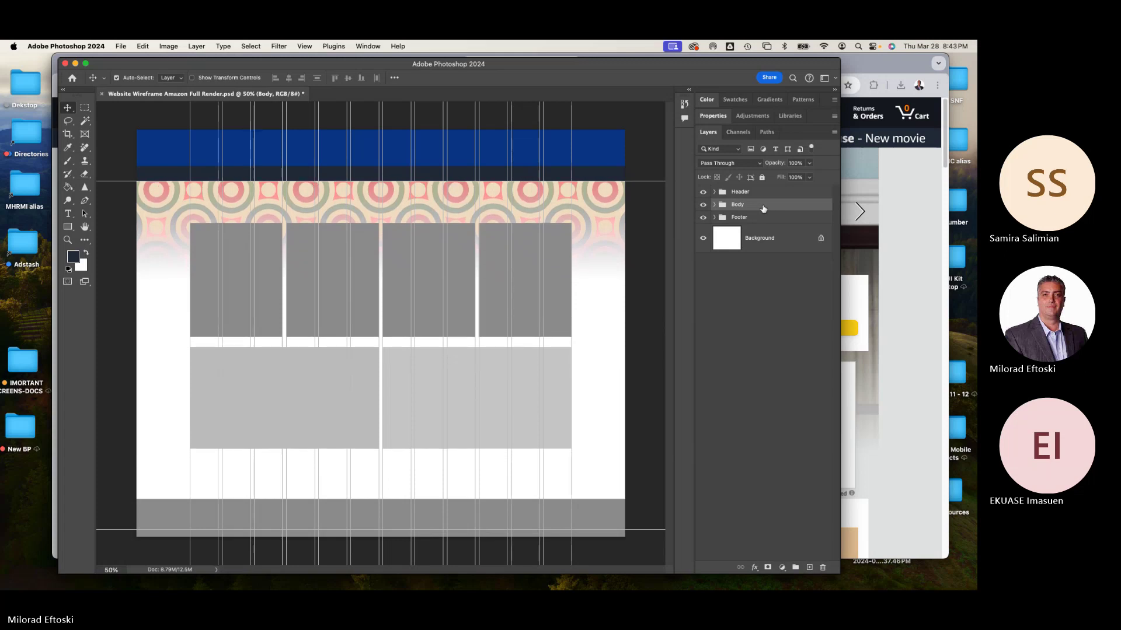
key(shift+Down)
key(shift+Down)
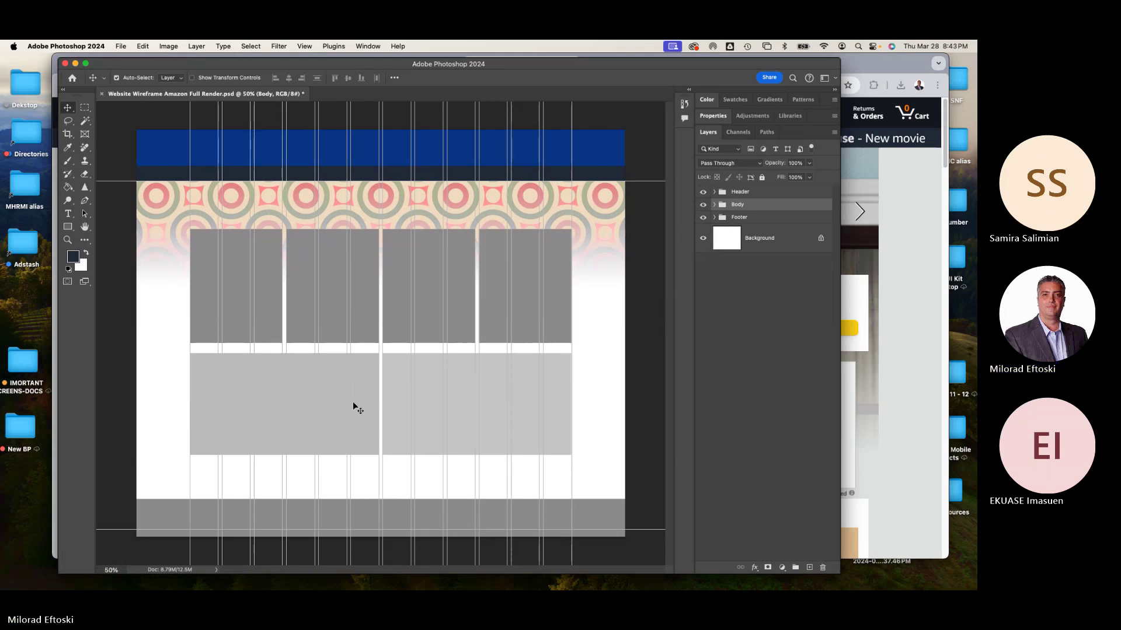
Stretch Rectangle 5 and its copy taller with Free Transform
click(334, 410)
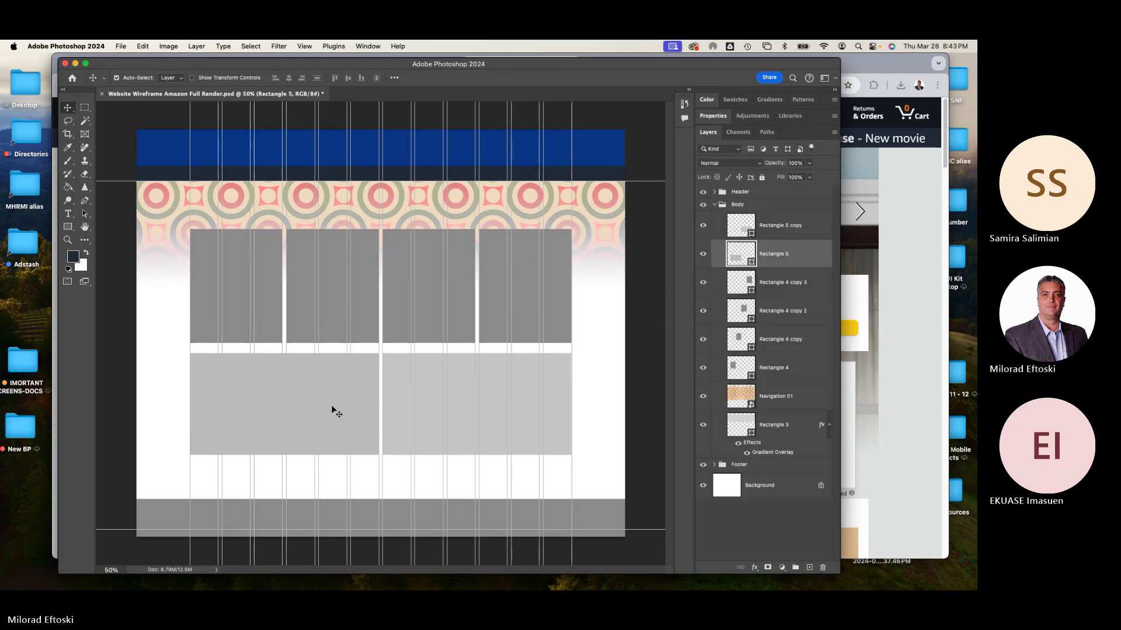
shift+click(401, 400)
key(super+t)
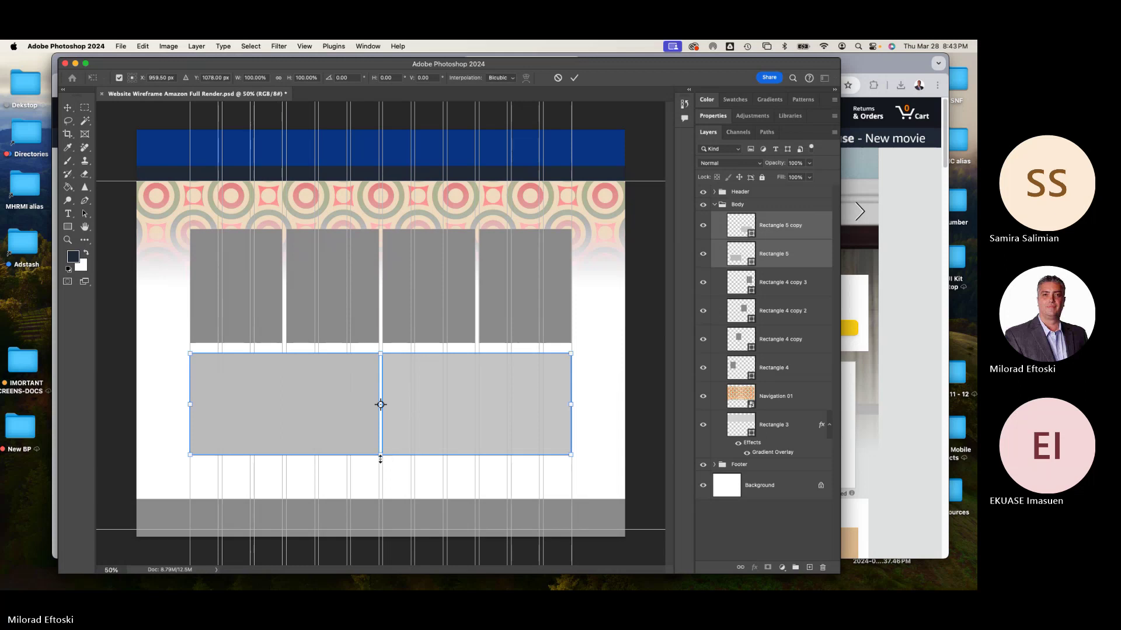
drag(380, 460, 380, 493)
key(Return)
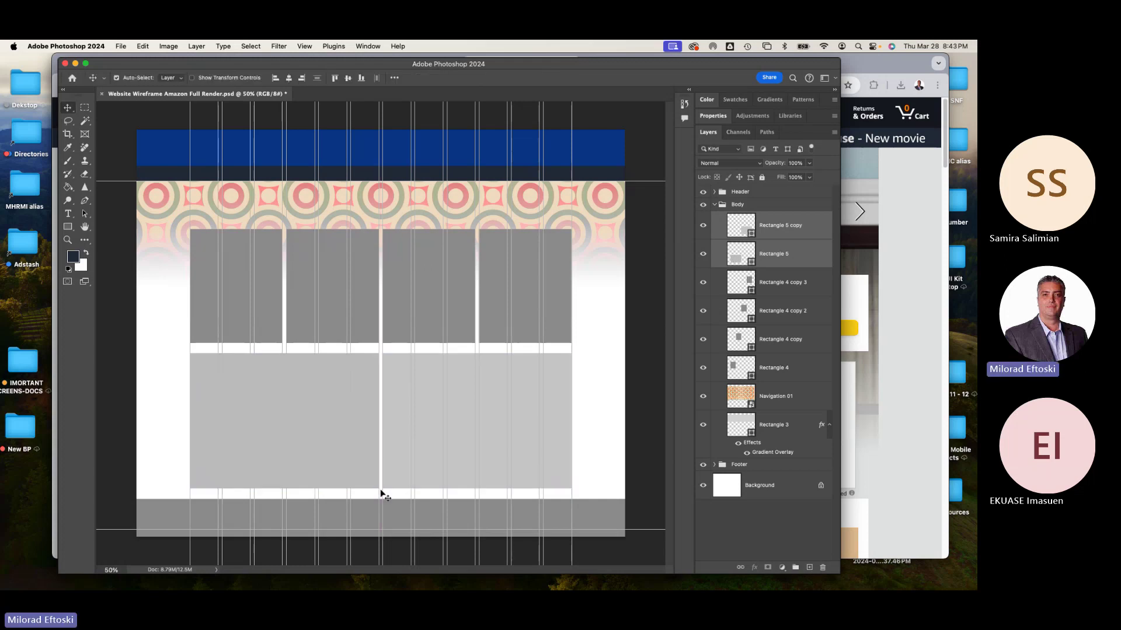
Try moving the first product card, undo it, and show the rulers
click(231, 292)
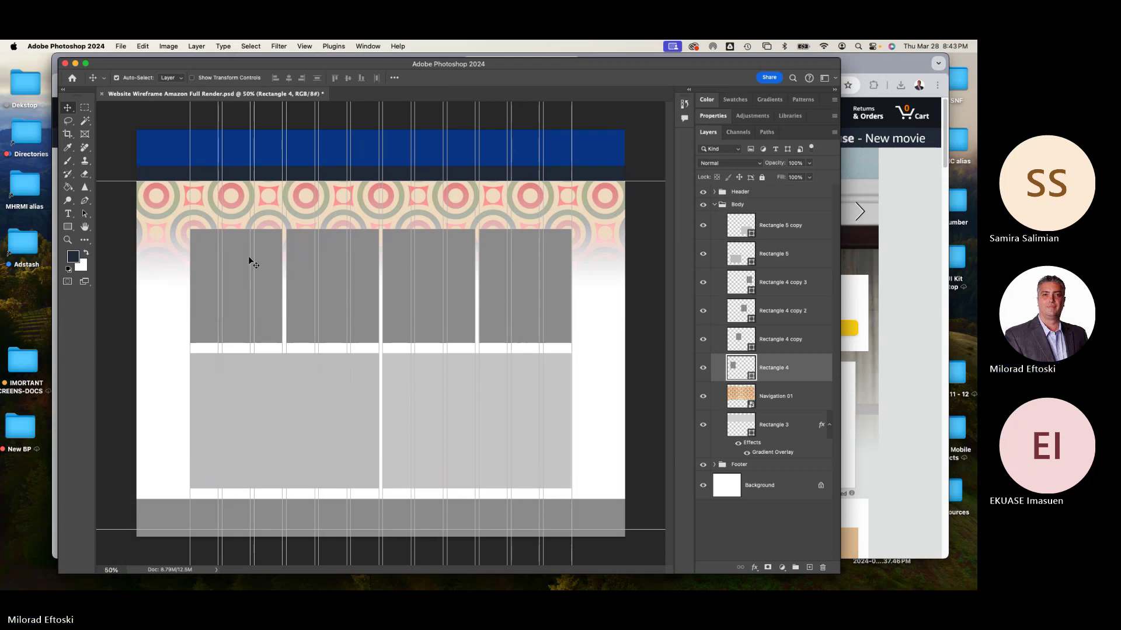
mouse_move(240, 267)
mouse_down()
mouse_move(226, 251)
mouse_move(243, 250)
mouse_move(230, 248)
mouse_up()
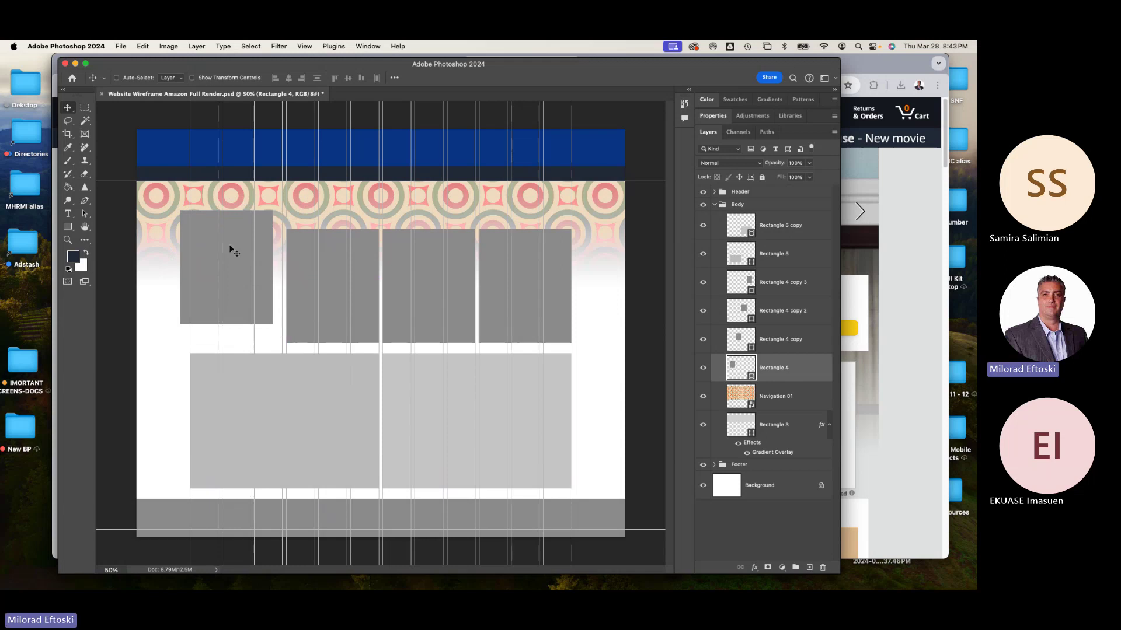
key(super+z)
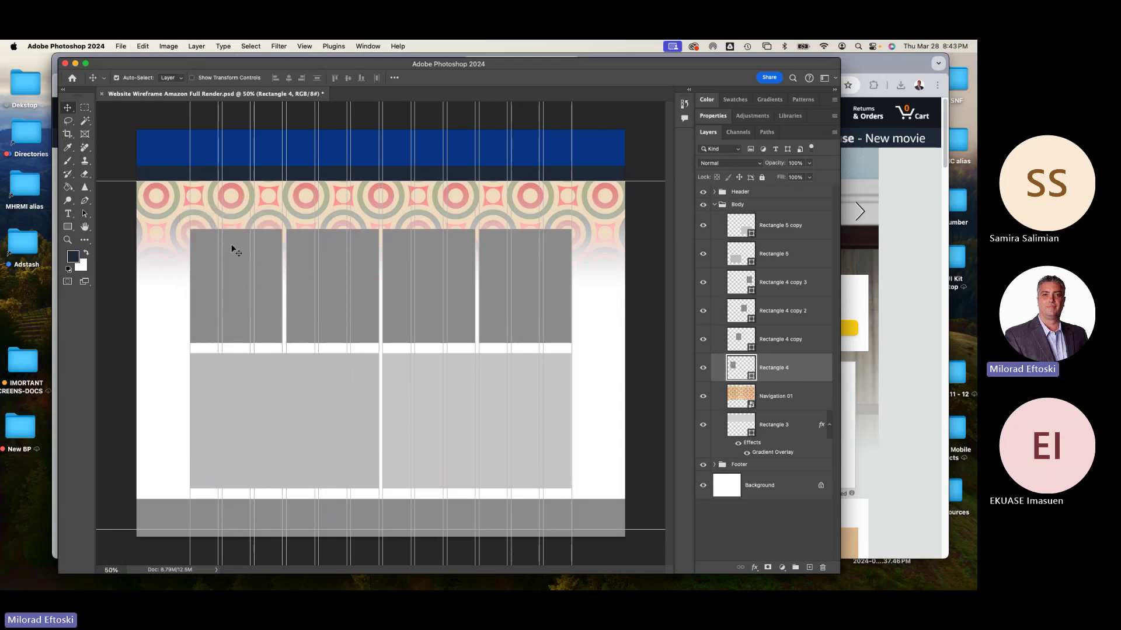
key(super+r)
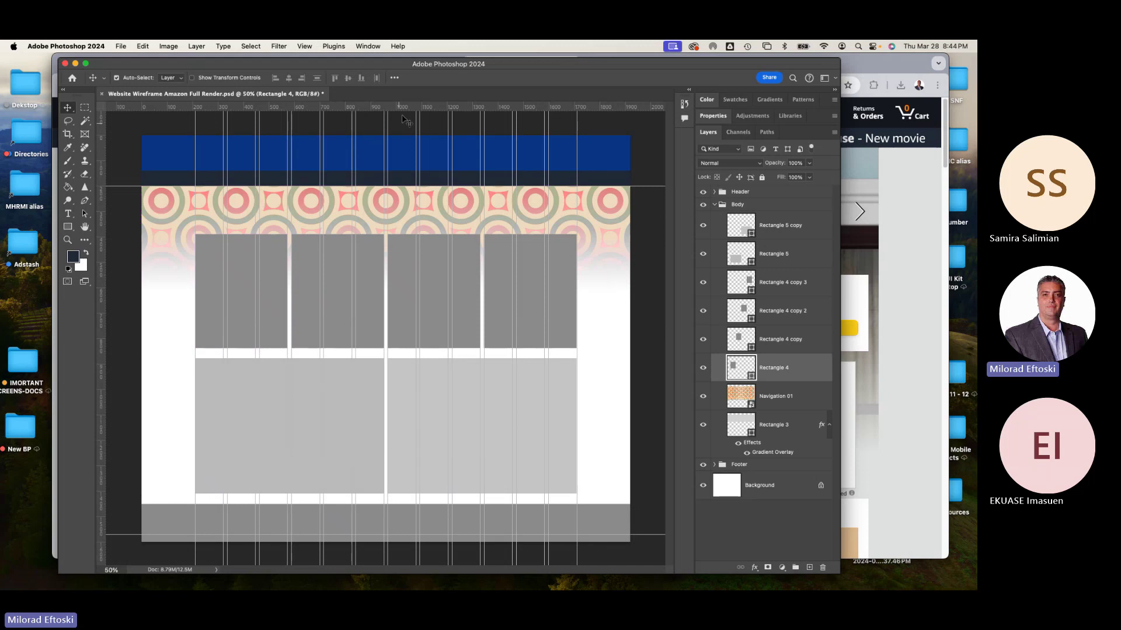
Add five horizontal guides near 220, 838, 1364 and 1418 px, then open the File menu
drag(376, 107, 381, 234)
drag(373, 107, 383, 350)
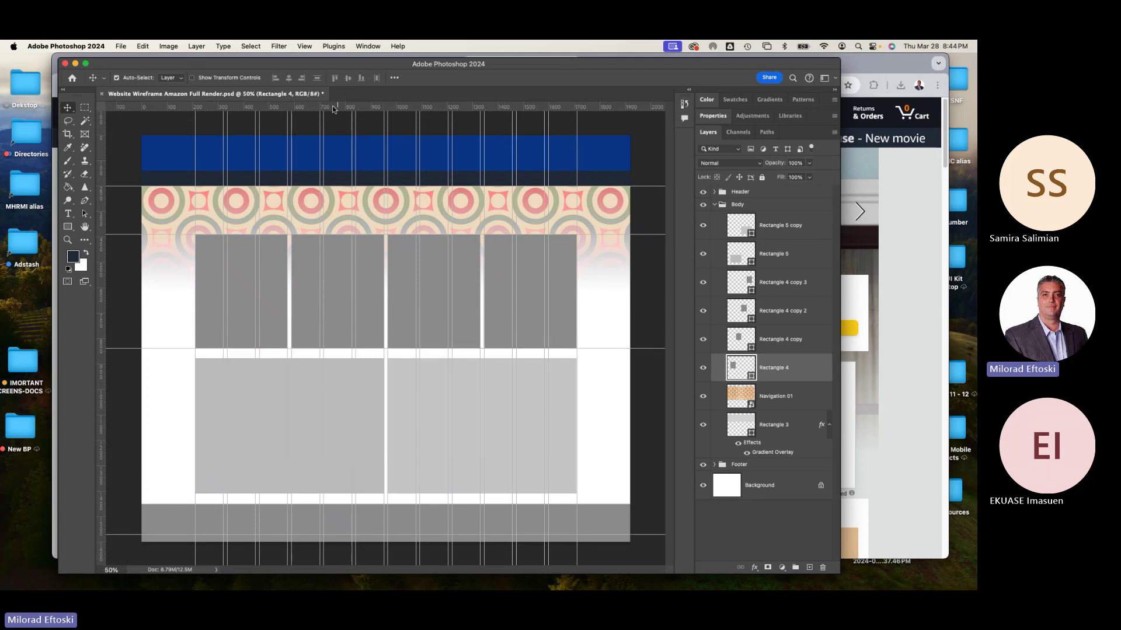
drag(333, 108, 345, 357)
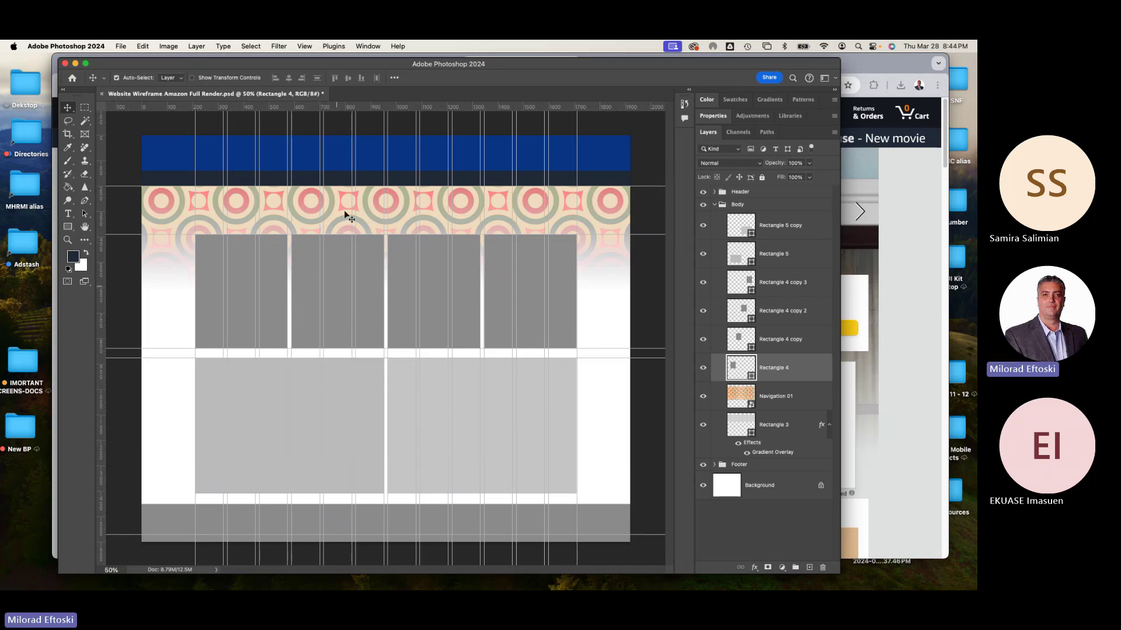
drag(341, 110, 348, 493)
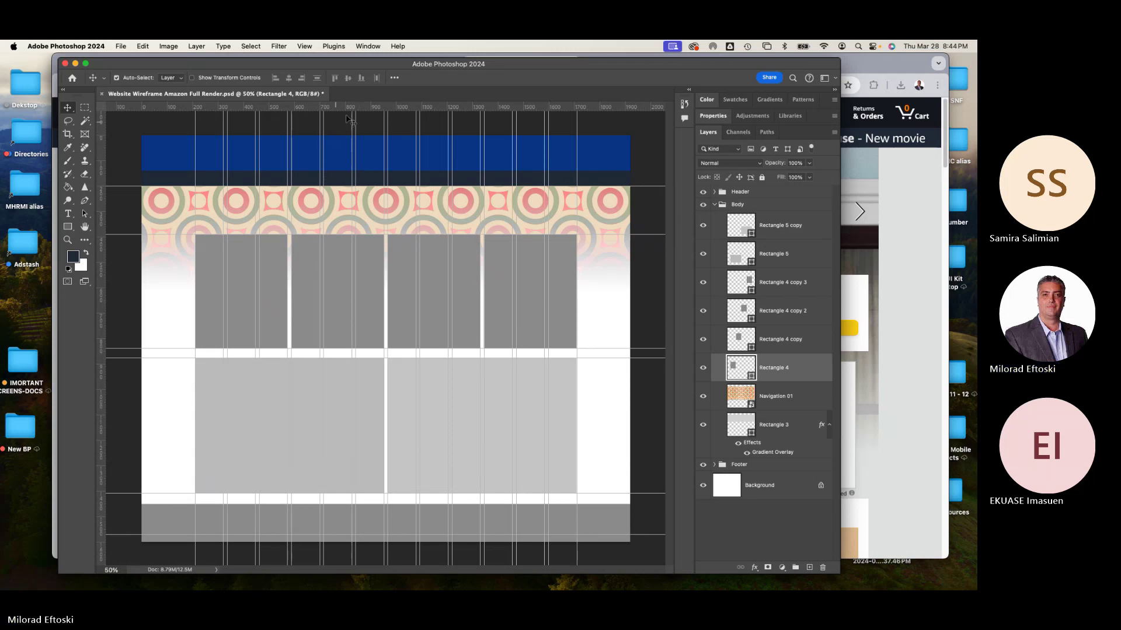
drag(344, 108, 332, 504)
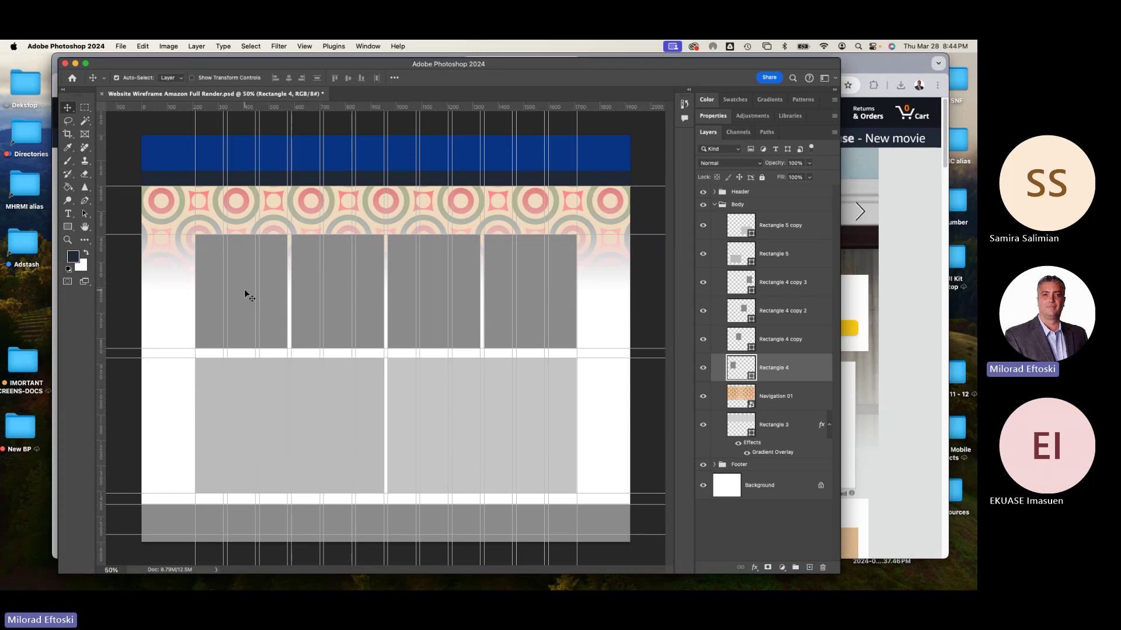
click(123, 46)
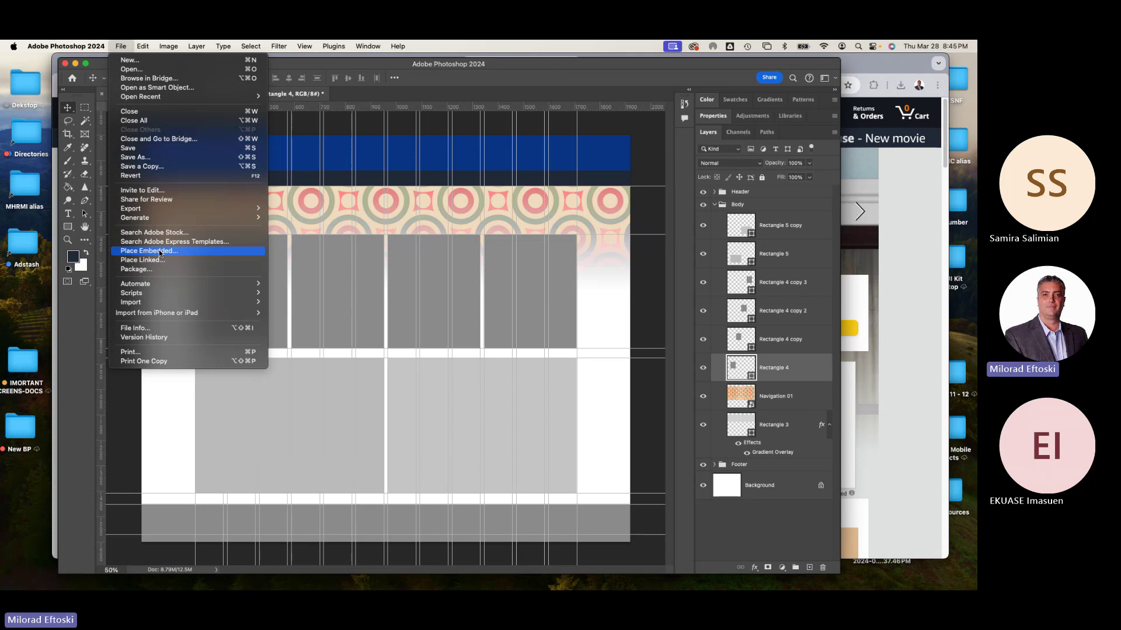
Embed Black & White 01.jpg, rotate it -90° and scale it to about 117% over the first card
click(160, 251)
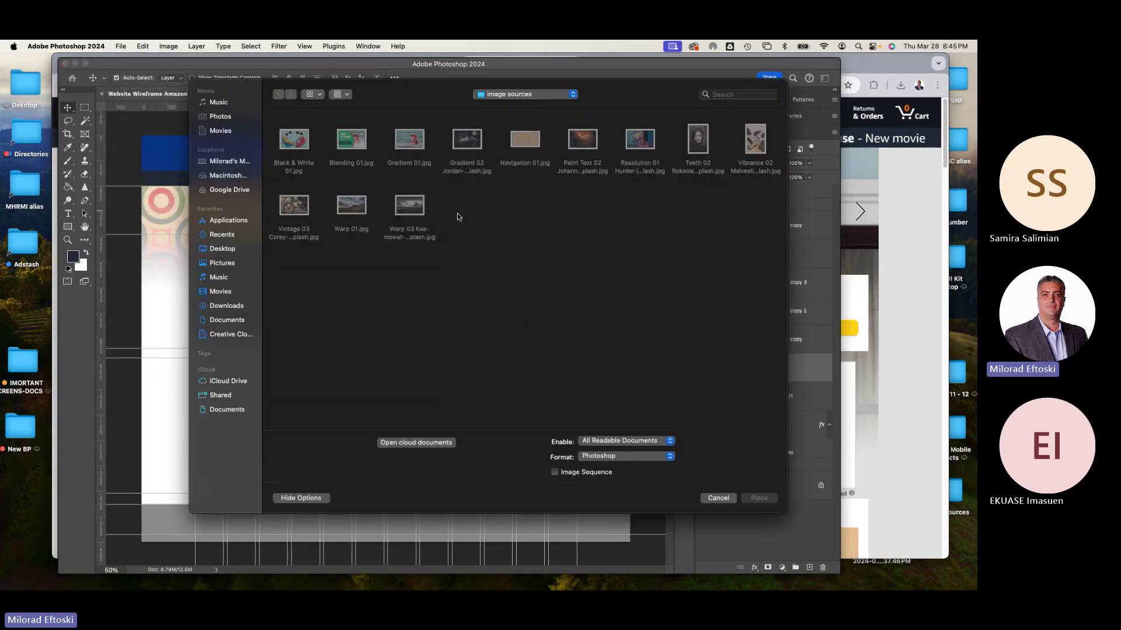
click(298, 143)
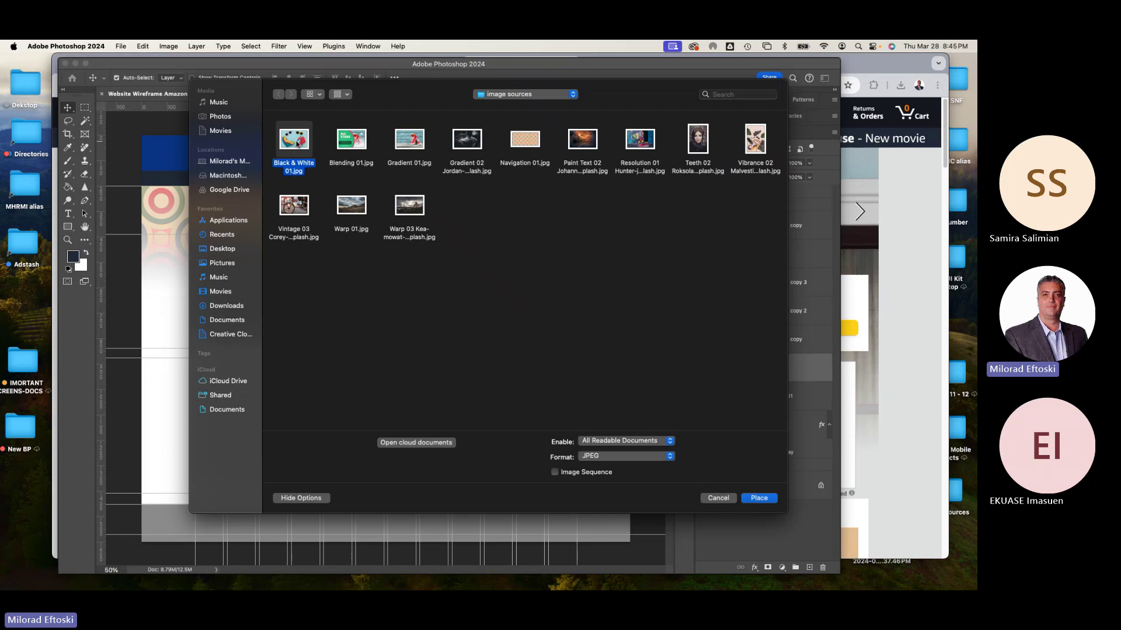
double_click(298, 143)
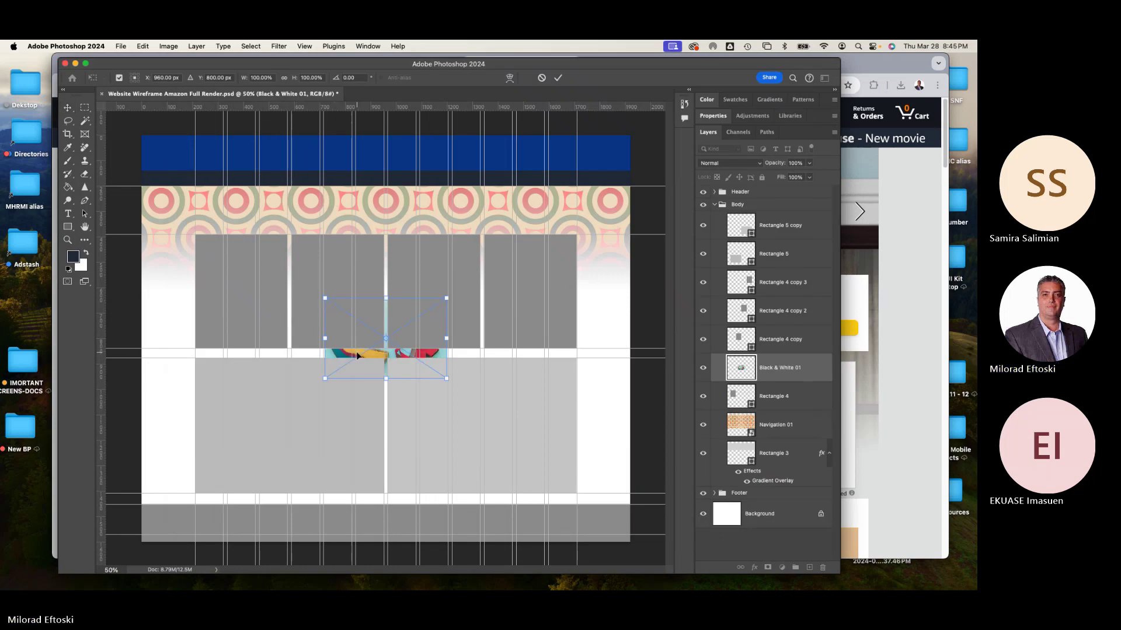
drag(356, 351, 204, 285)
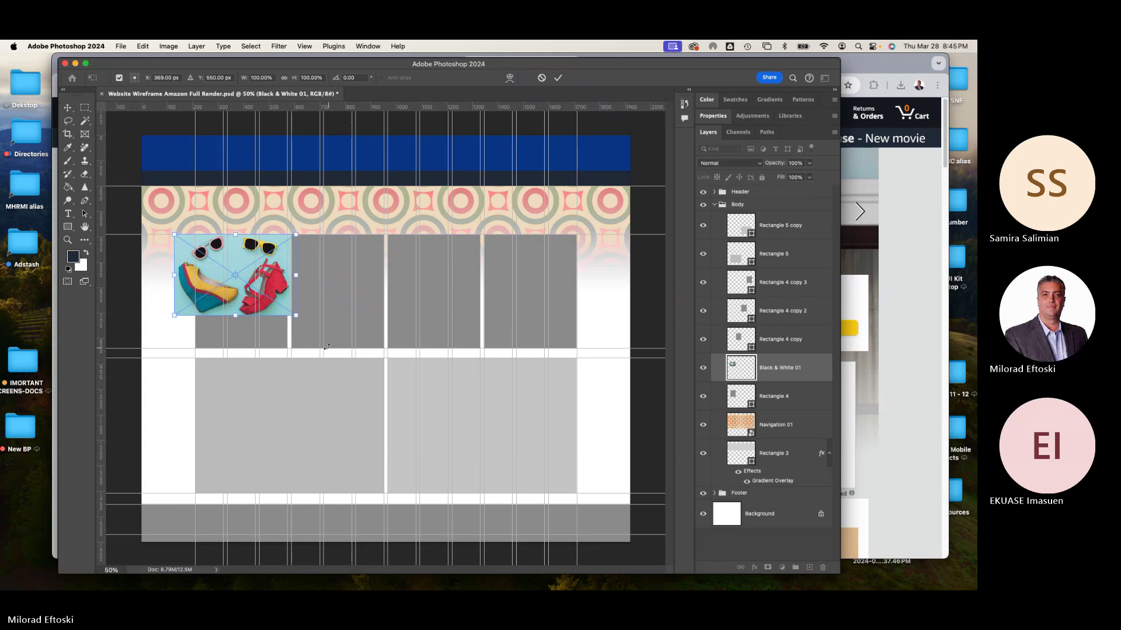
drag(305, 325, 289, 201)
drag(224, 272, 219, 288)
drag(276, 351, 290, 370)
key(Return)
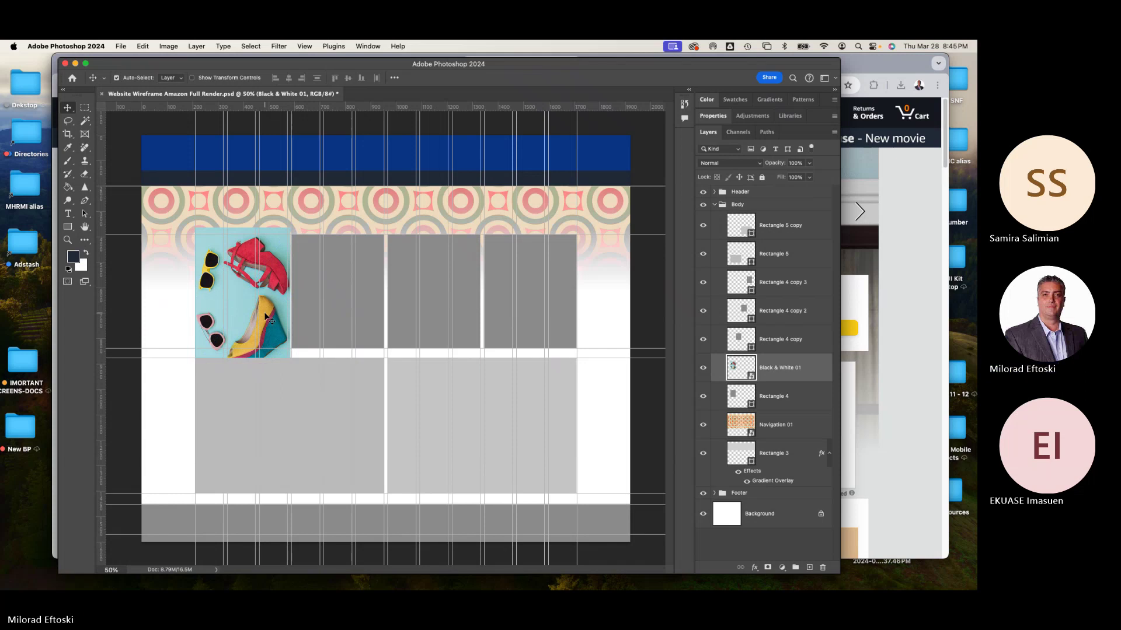
Resize the shoes photo's edges to fit the first grey card
key(super+t)
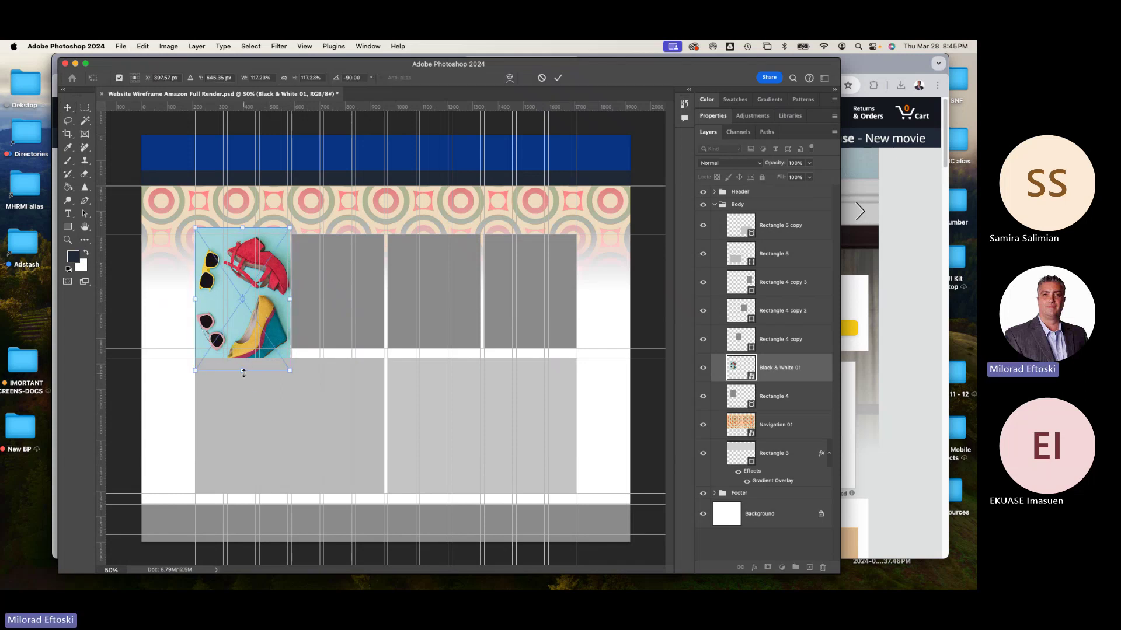
drag(244, 371, 243, 348)
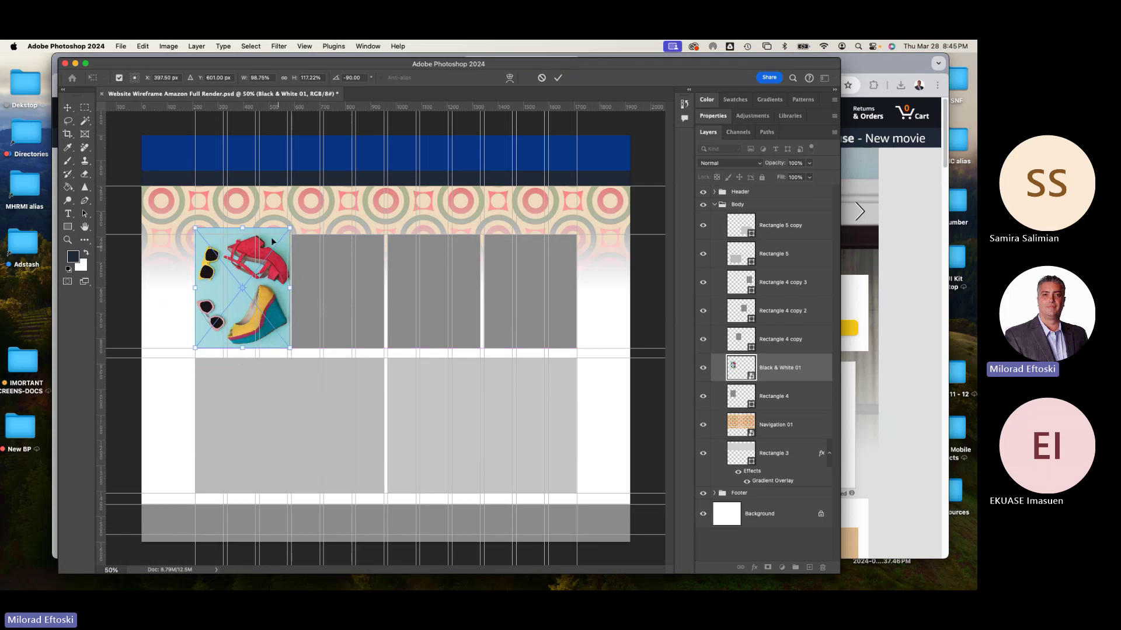
drag(242, 229, 242, 234)
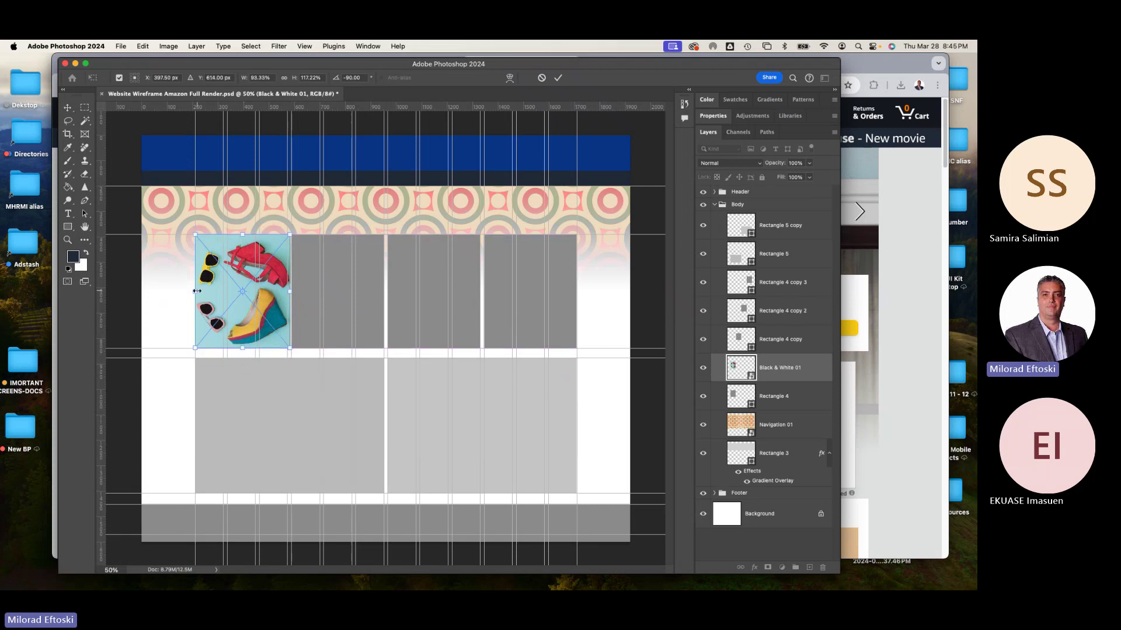
mouse_move(195, 290)
mouse_down()
mouse_move(214, 295)
mouse_move(195, 292)
mouse_up()
drag(290, 290, 287, 292)
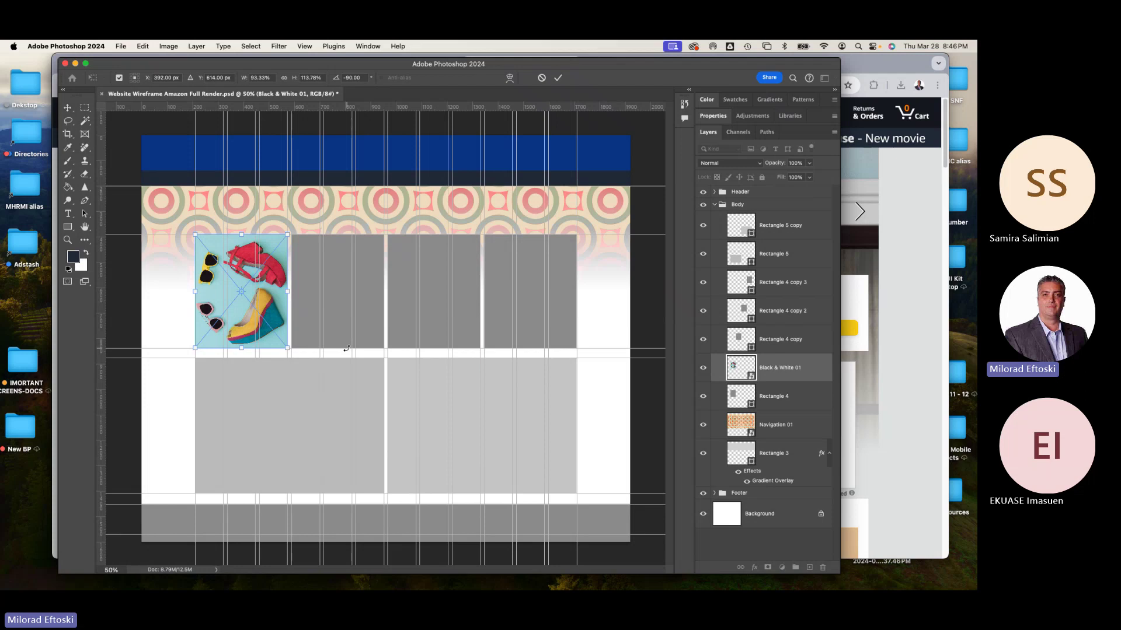
key(Return)
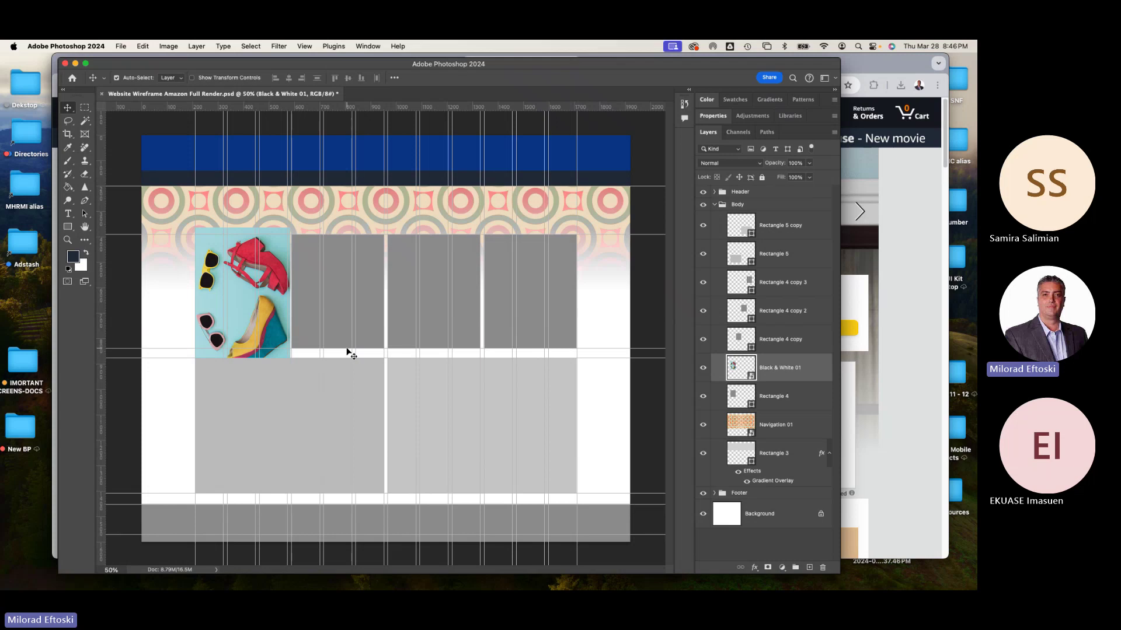
click(702, 368)
click(703, 367)
click(703, 371)
click(704, 398)
click(703, 397)
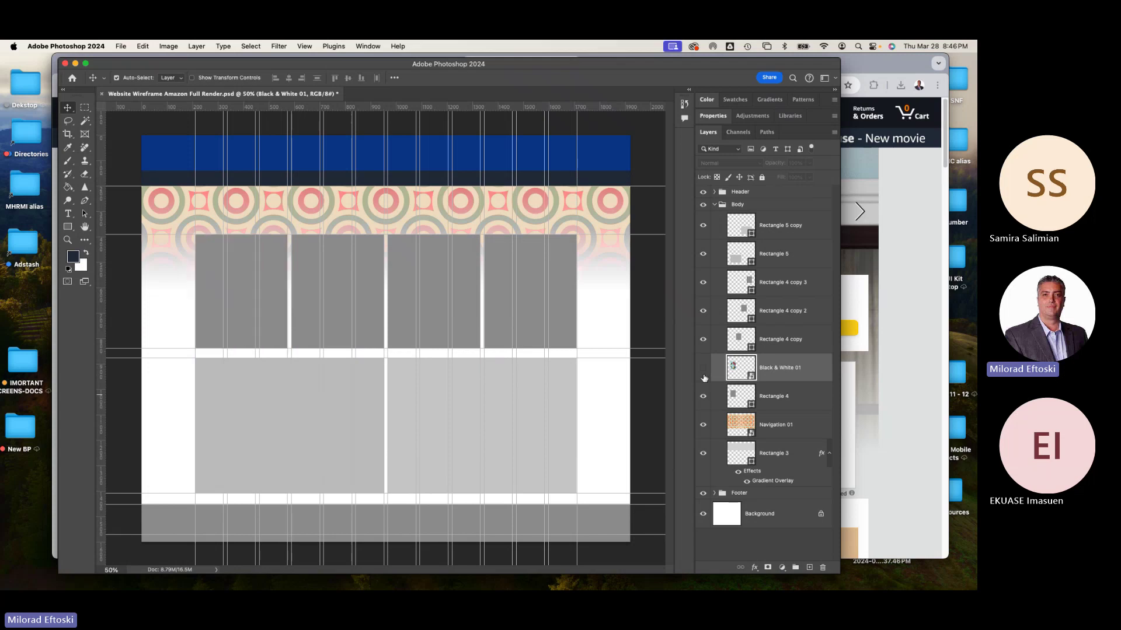
click(702, 369)
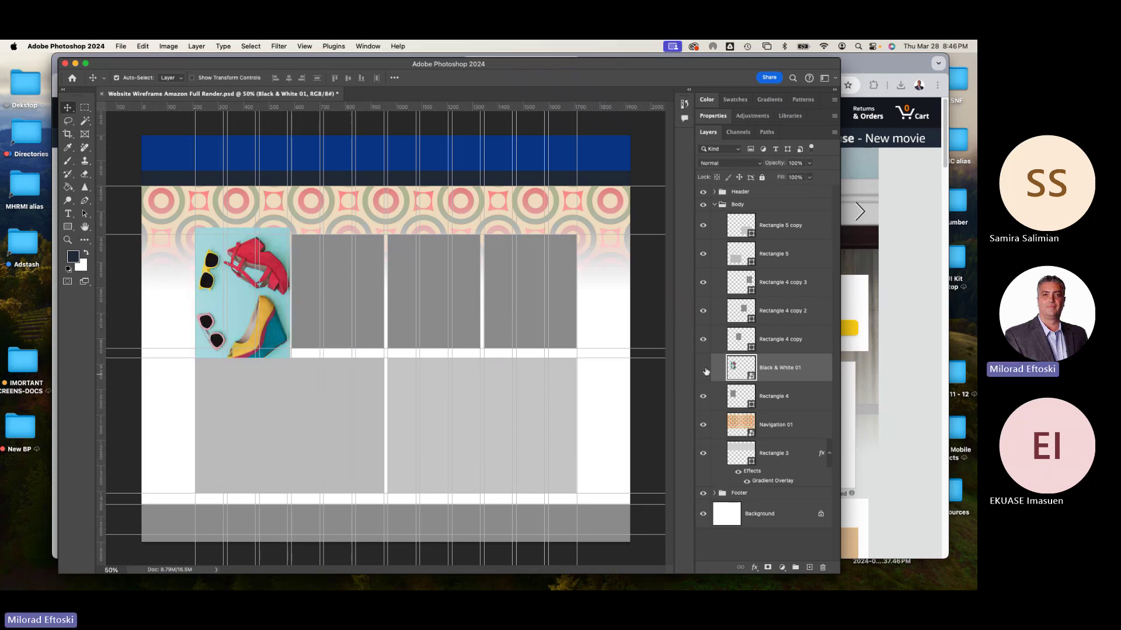
click(704, 370)
click(705, 397)
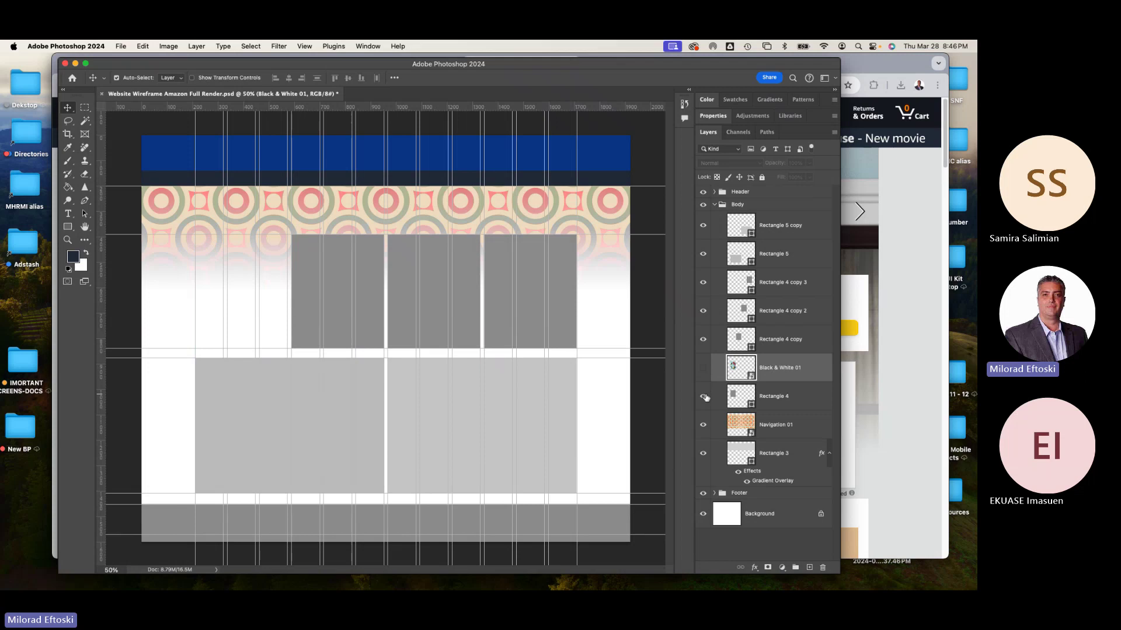
click(705, 398)
click(703, 369)
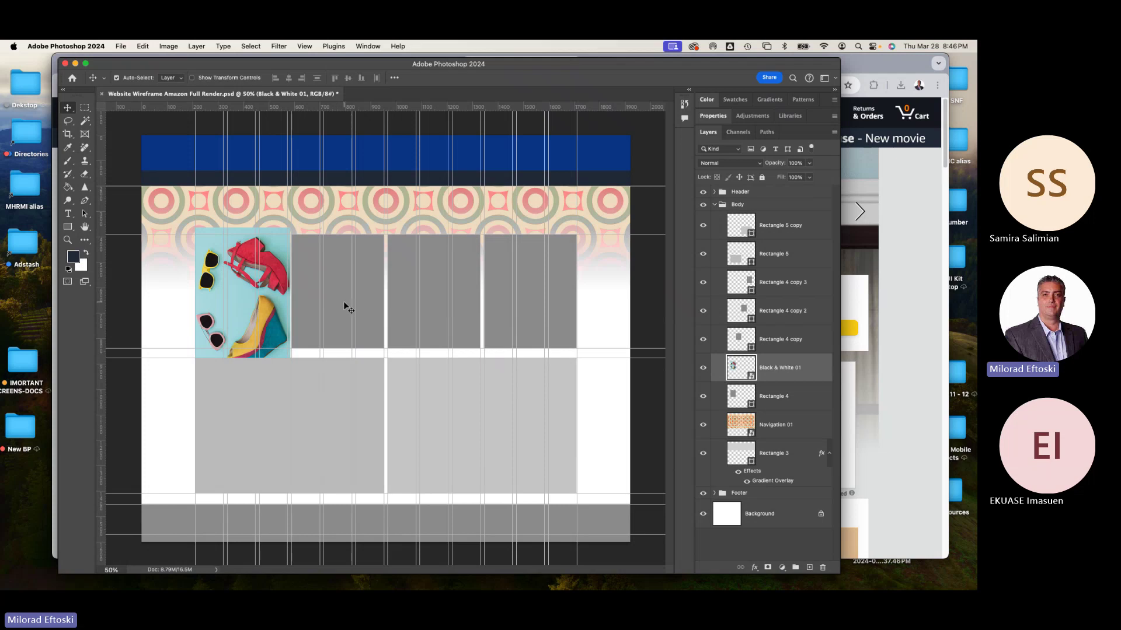
Clip Black & White 01 to Rectangle 4, toggling the clip off and on to compare
right_click(811, 371)
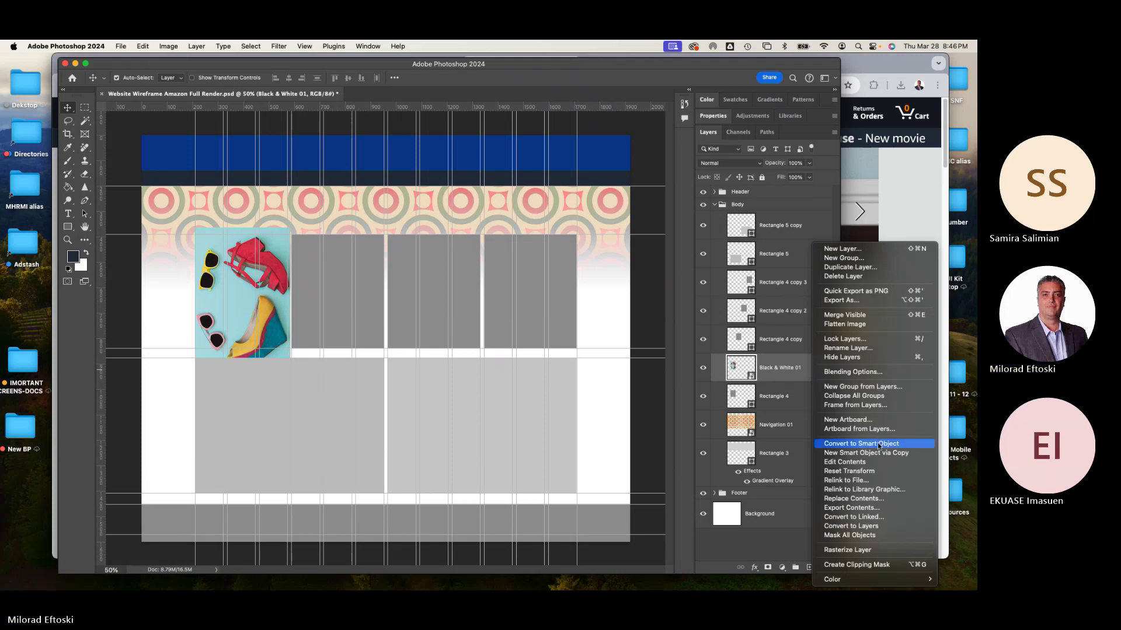
click(885, 565)
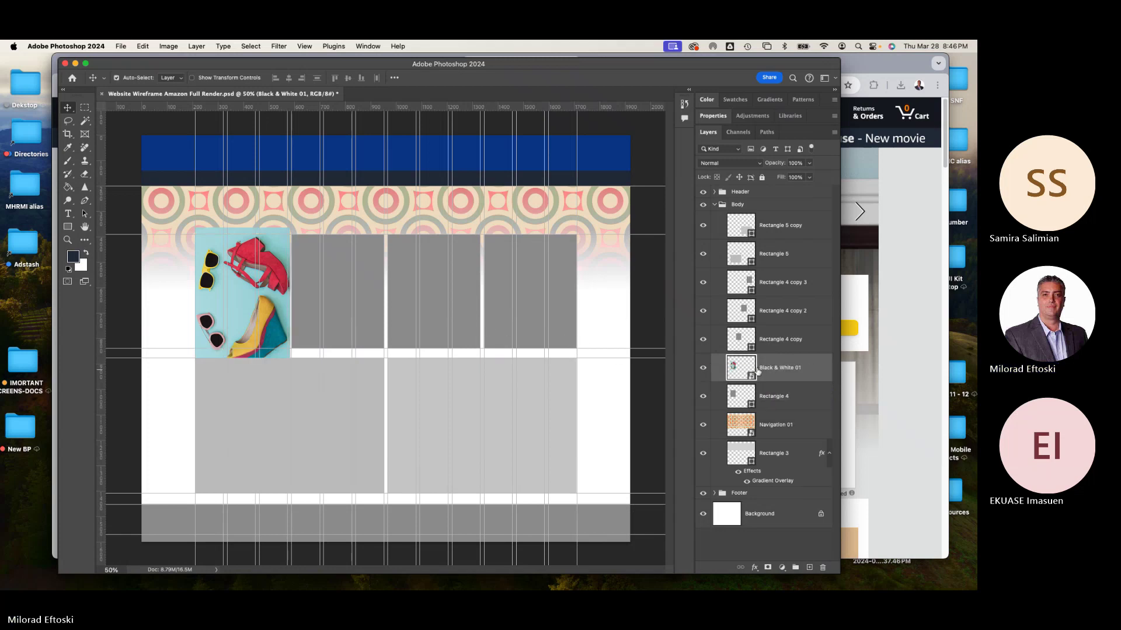
right_click(816, 375)
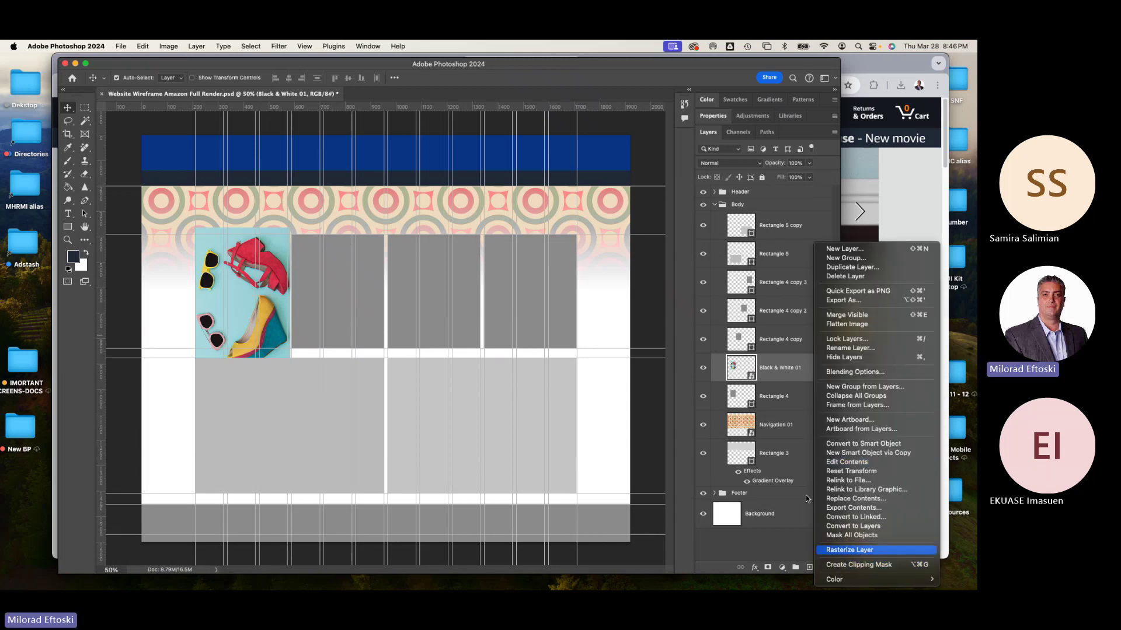
click(198, 44)
click(197, 46)
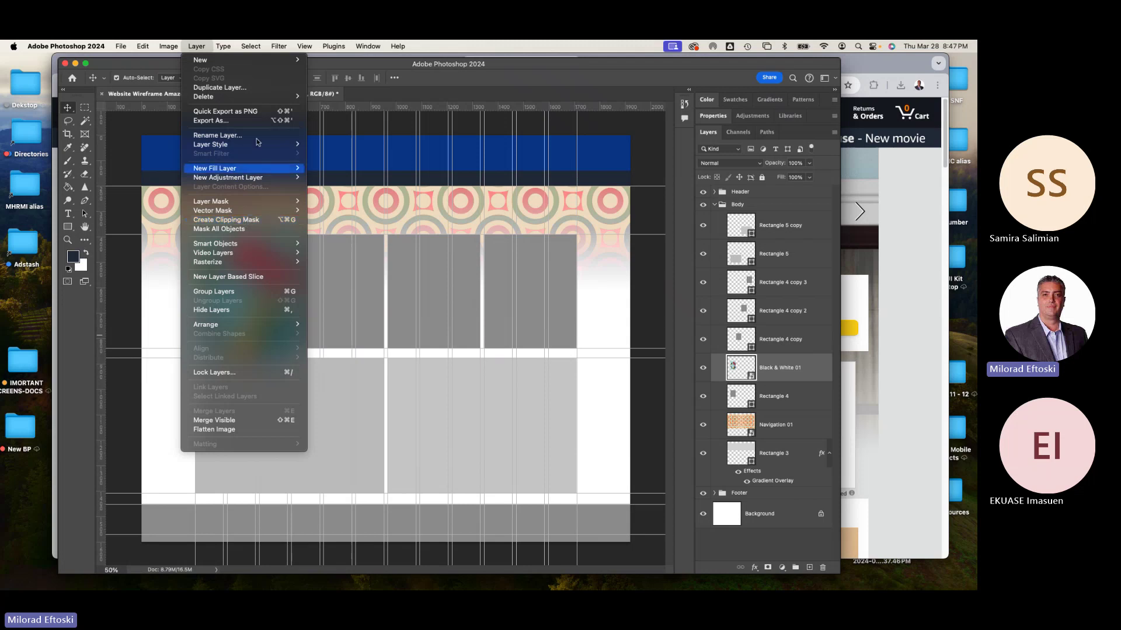
key(alt+super+g)
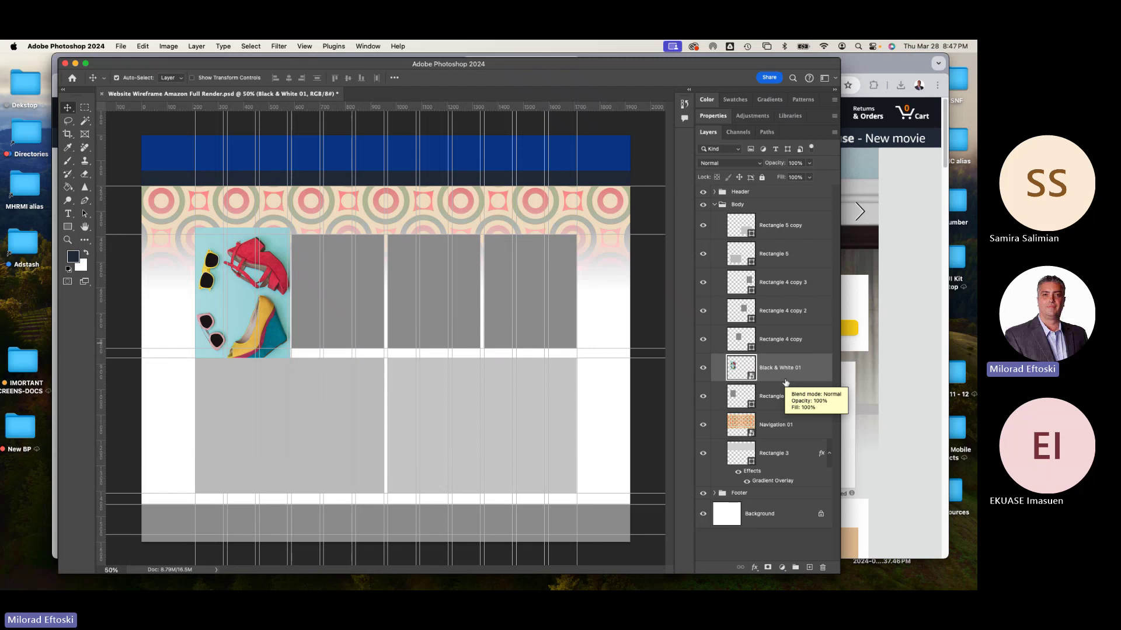
drag(786, 383, 785, 380)
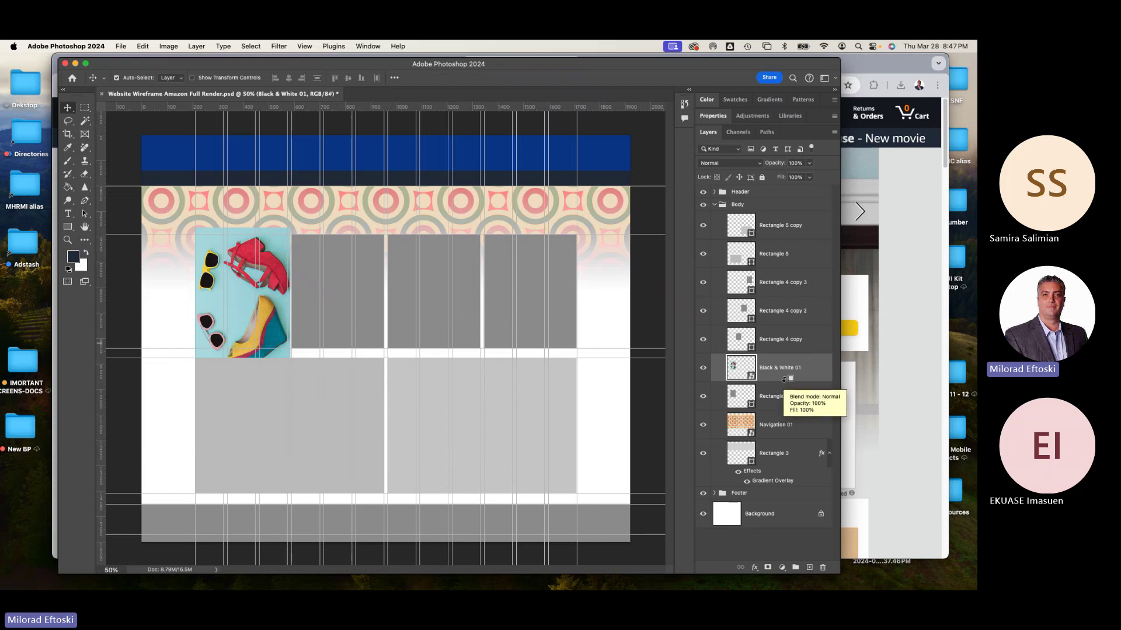
alt+click(785, 380)
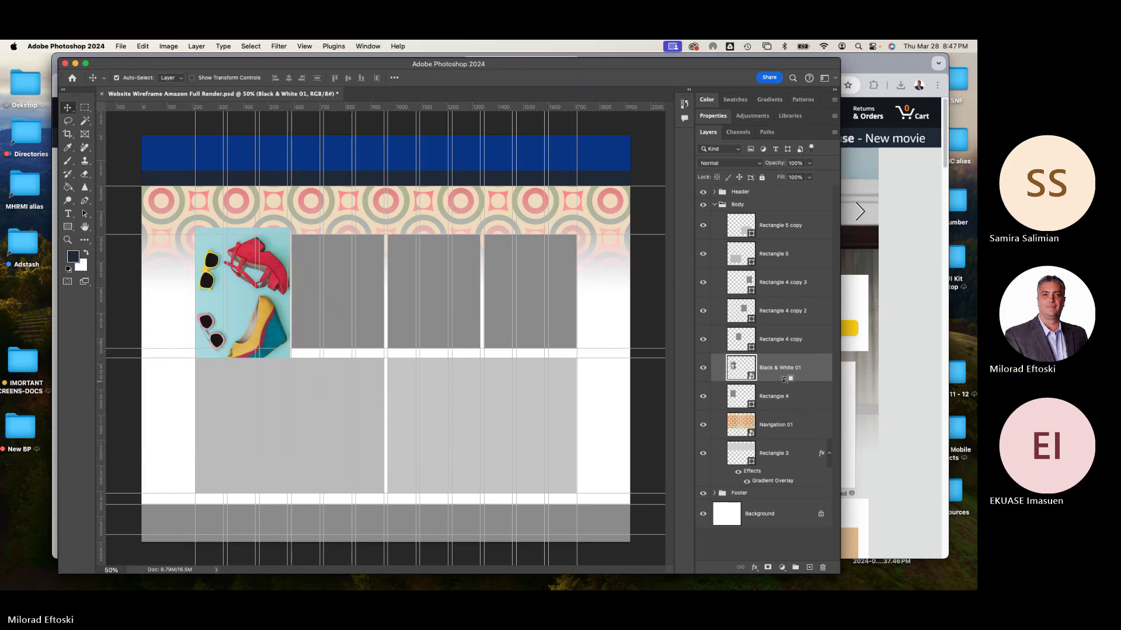
alt+click(785, 380)
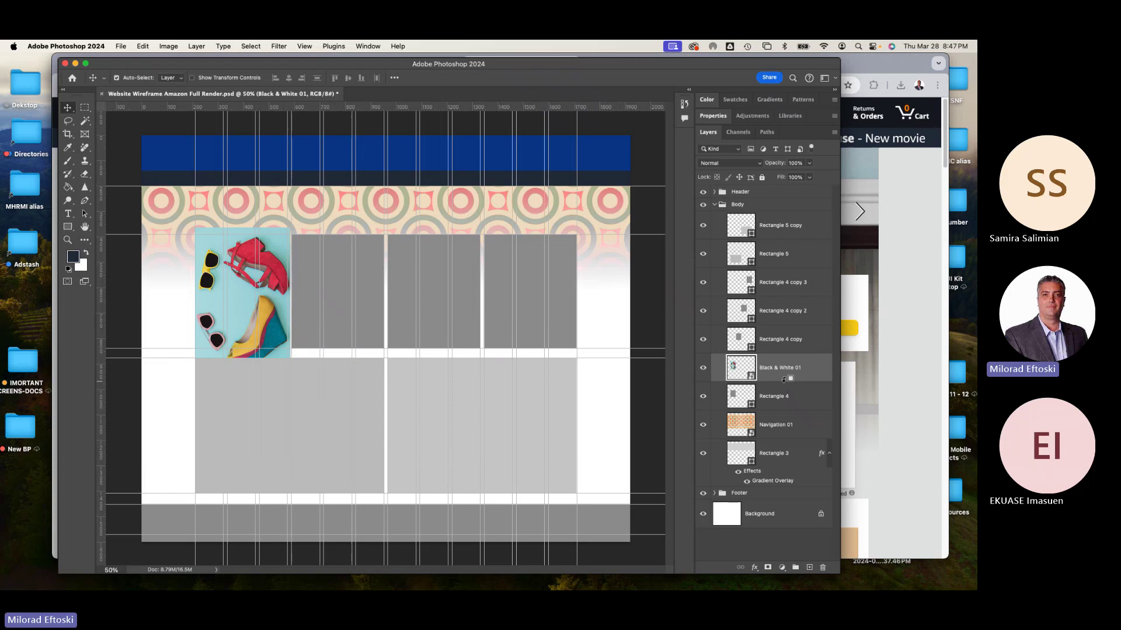
alt+click(784, 380)
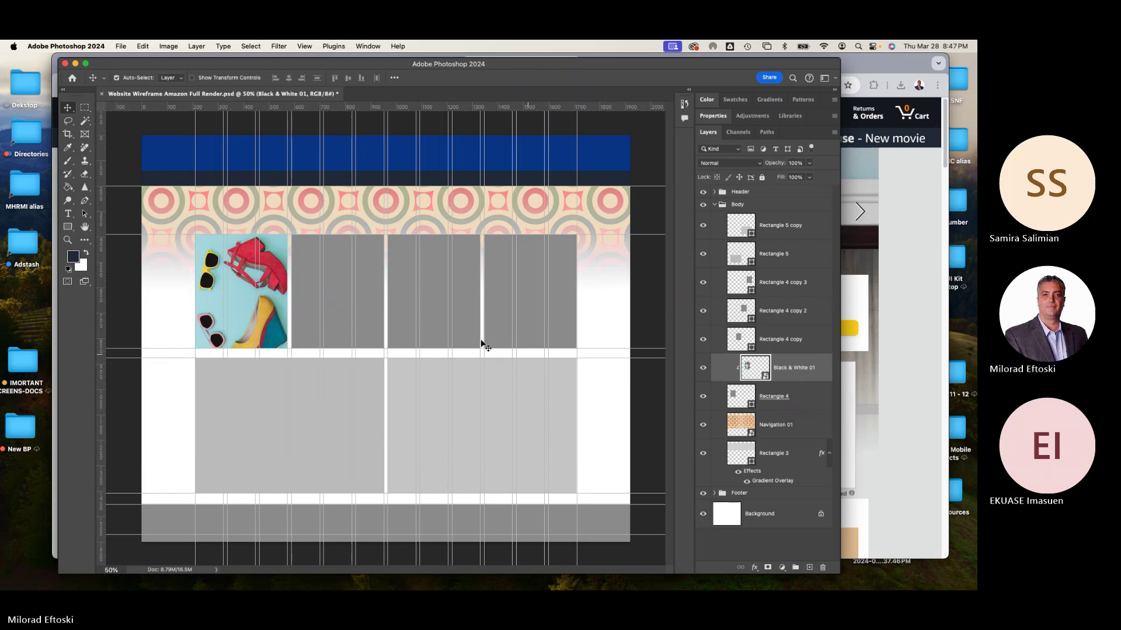
Embed the Resolution 01 sneaker photo and scale it over the second card, Rectangle 4 copy
click(335, 313)
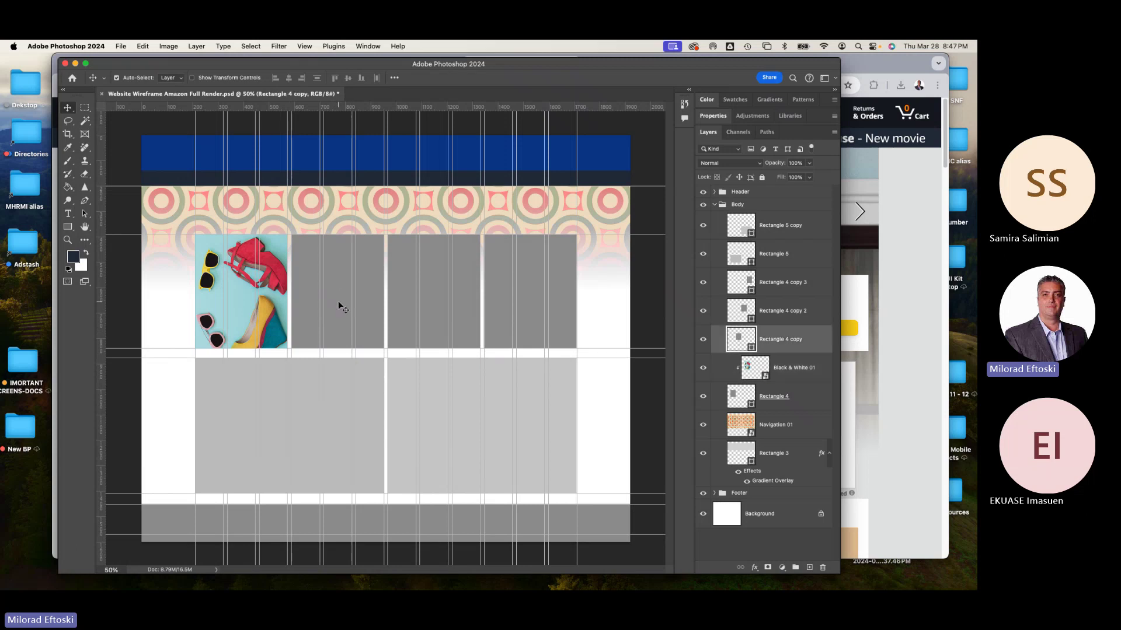
click(121, 46)
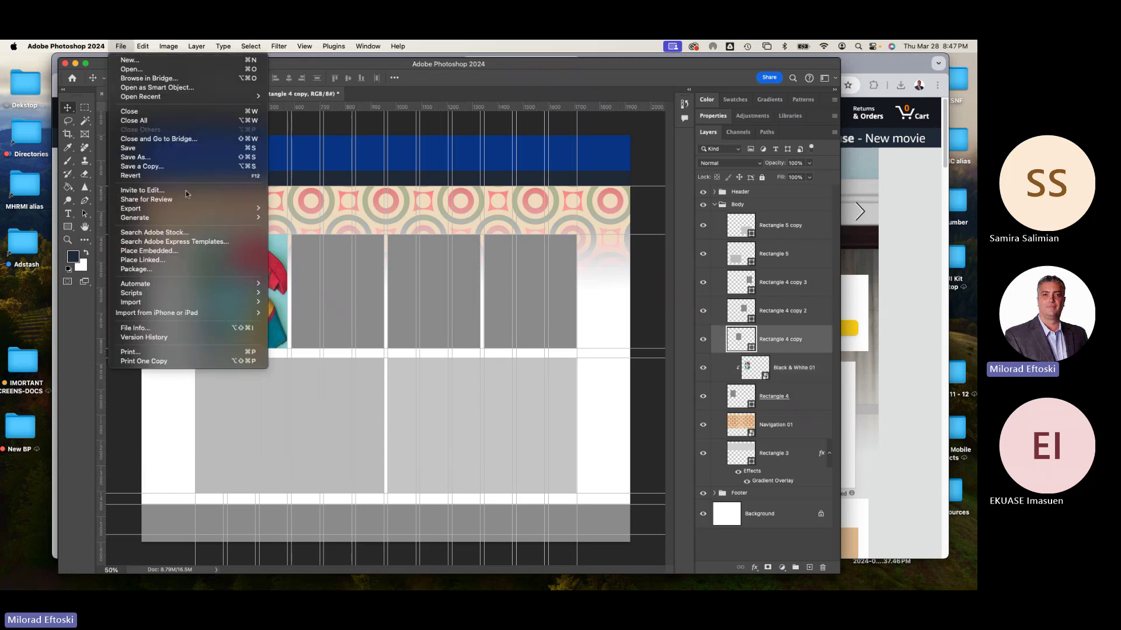
click(175, 251)
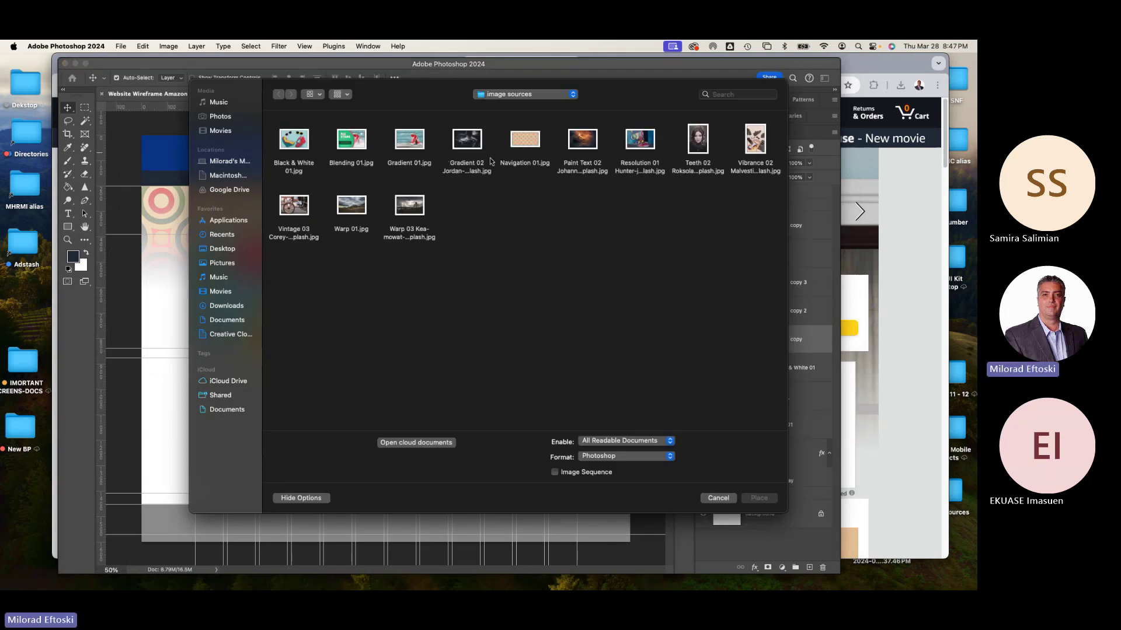
double_click(633, 144)
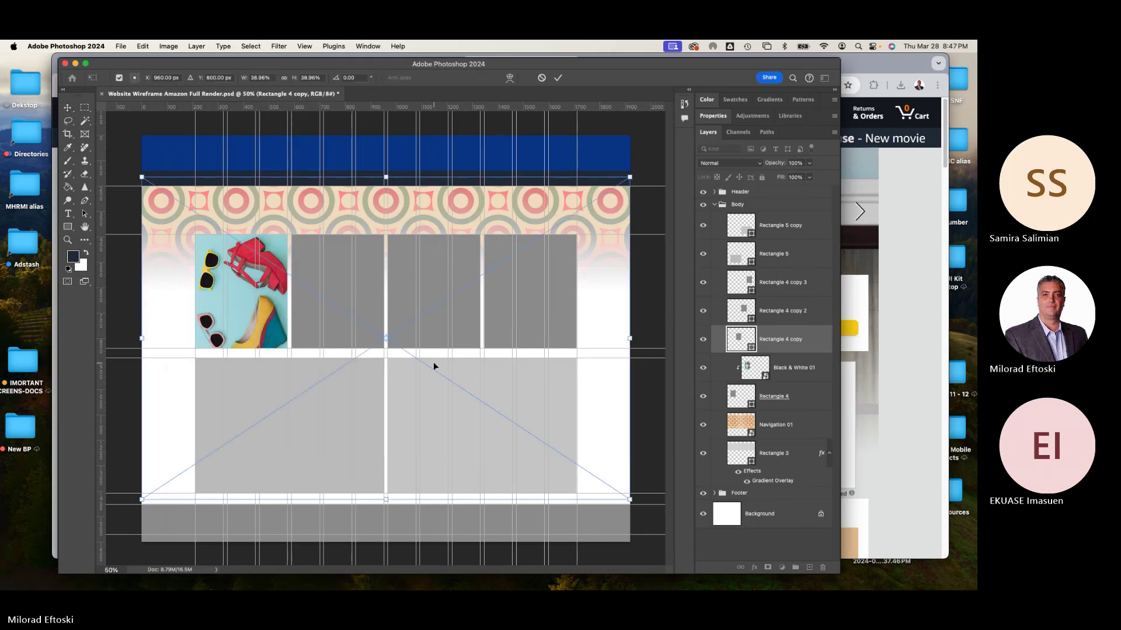
drag(629, 338, 320, 338)
drag(266, 311, 353, 260)
key(Return)
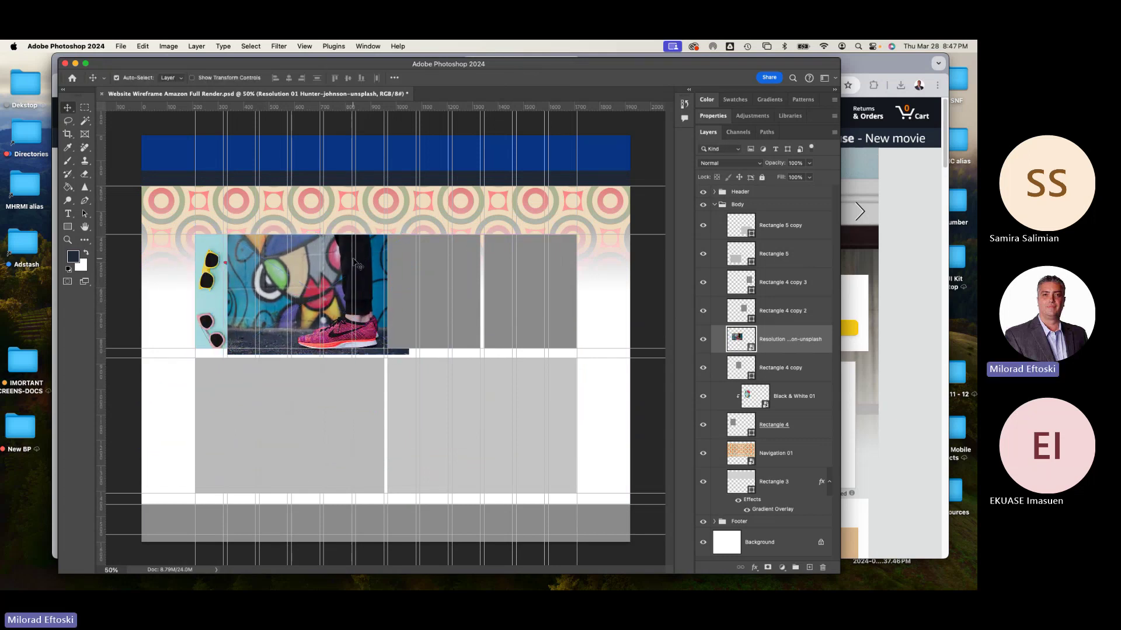
Clip the sneaker photo to Rectangle 4 copy and select Rectangle 4 copy 2
alt+click(785, 353)
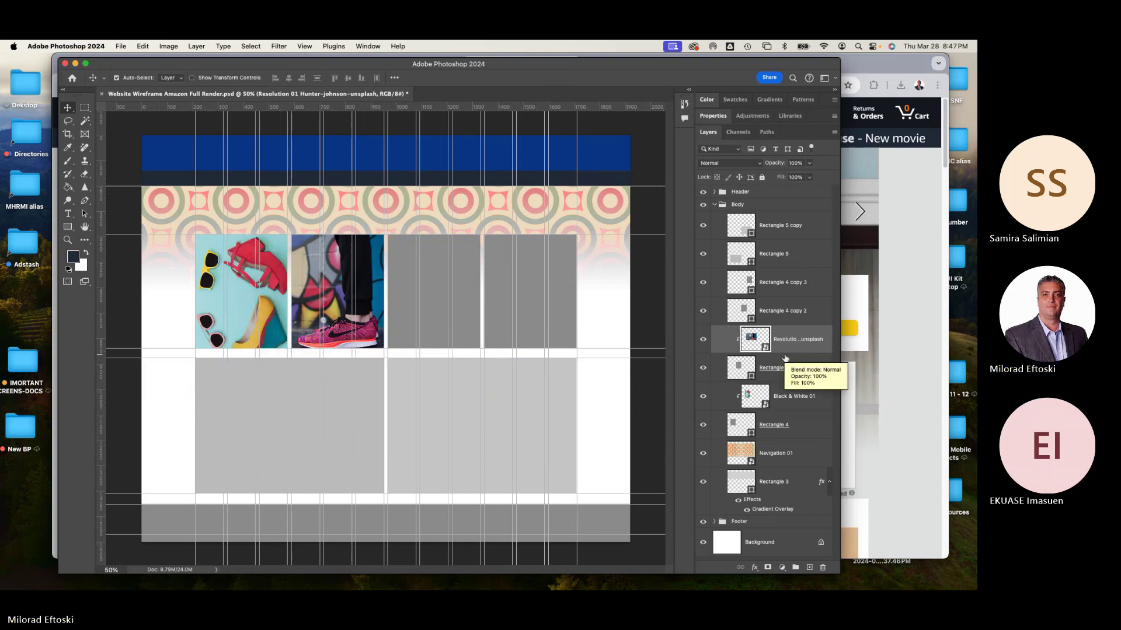
click(404, 300)
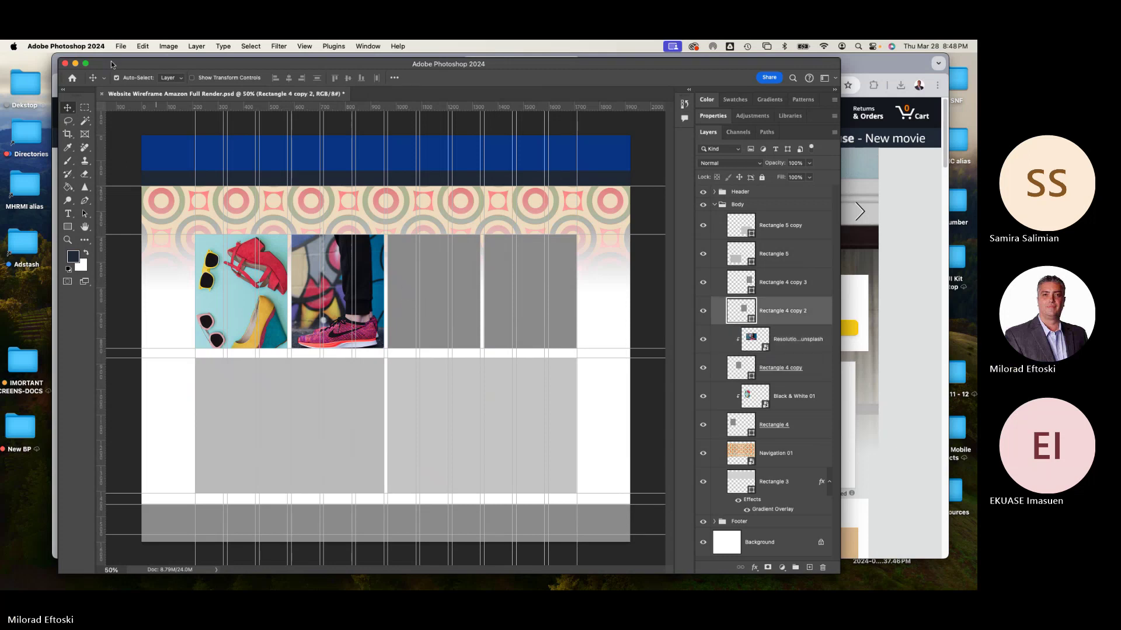
click(121, 46)
Embed Teeth 02, scale it over the third card, and clip it to Rectangle 4 copy 2
click(168, 251)
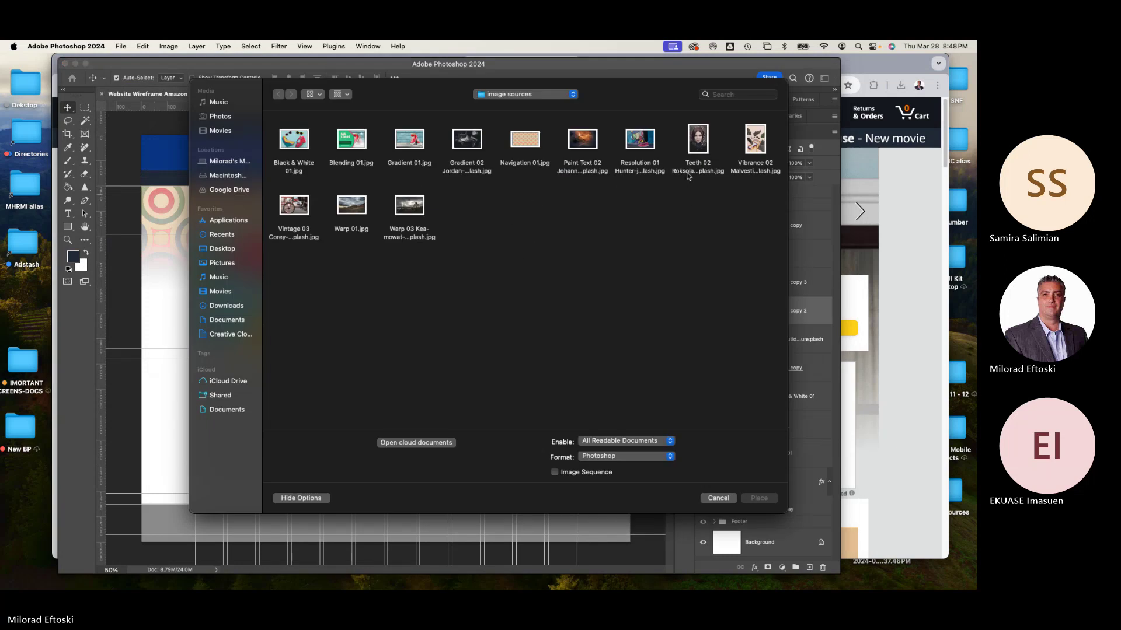
click(697, 146)
double_click(697, 147)
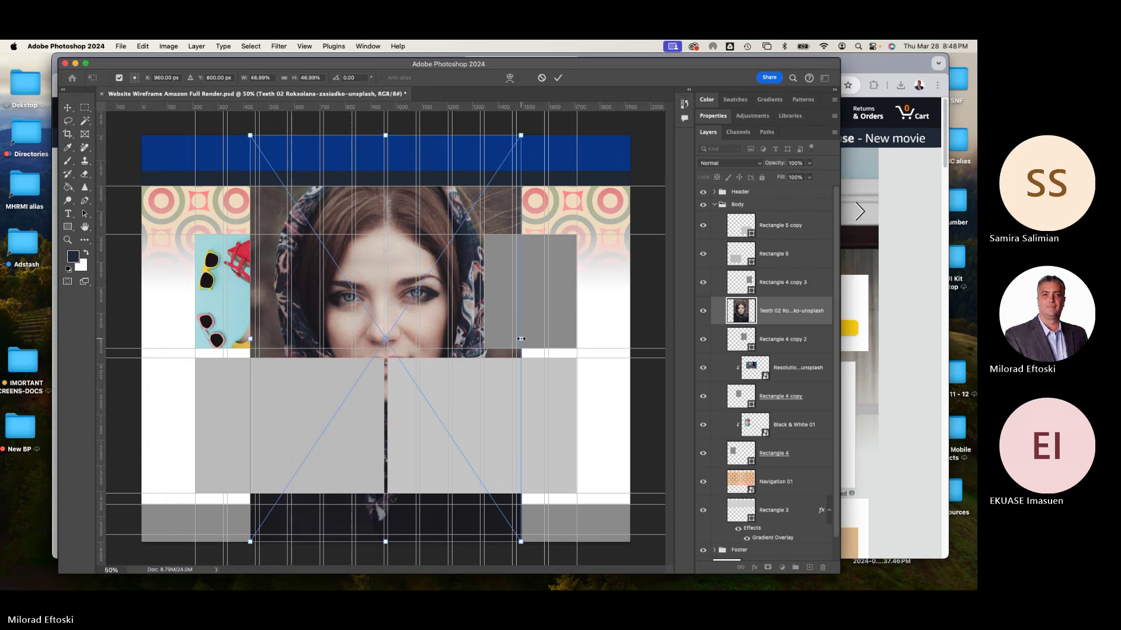
drag(520, 337, 434, 270)
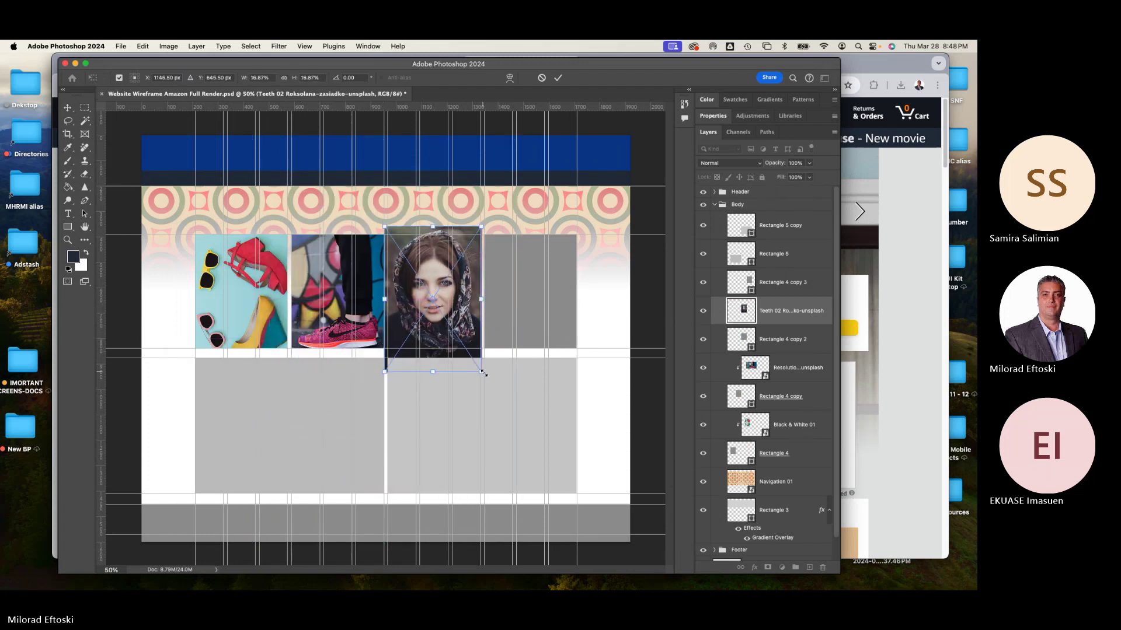
drag(482, 372, 487, 378)
key(Return)
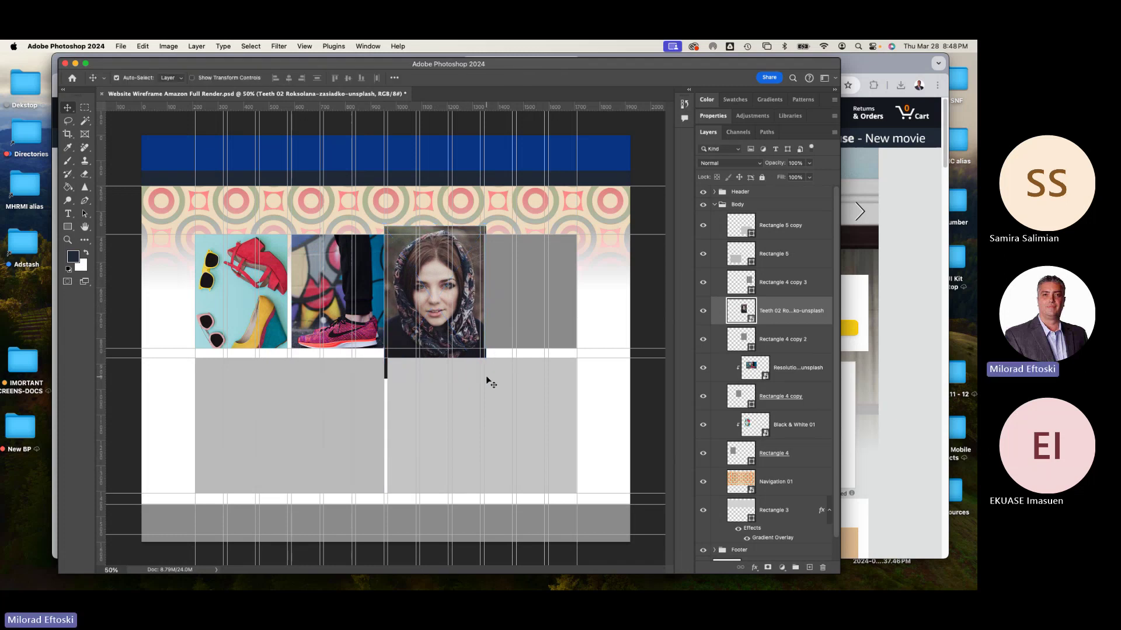
alt+click(785, 323)
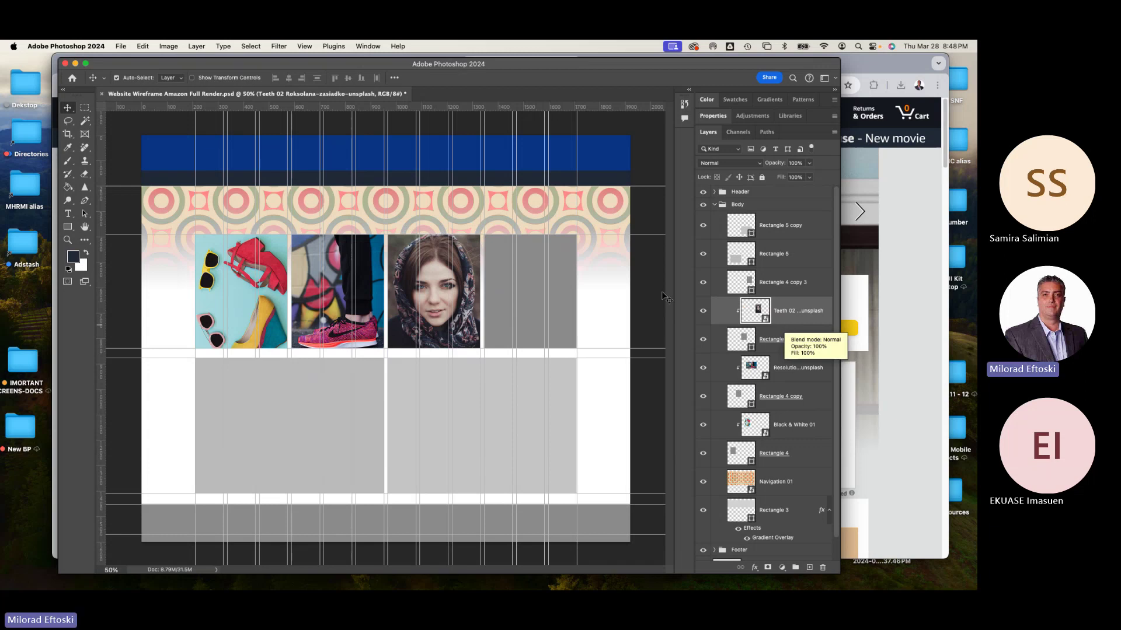
click(530, 284)
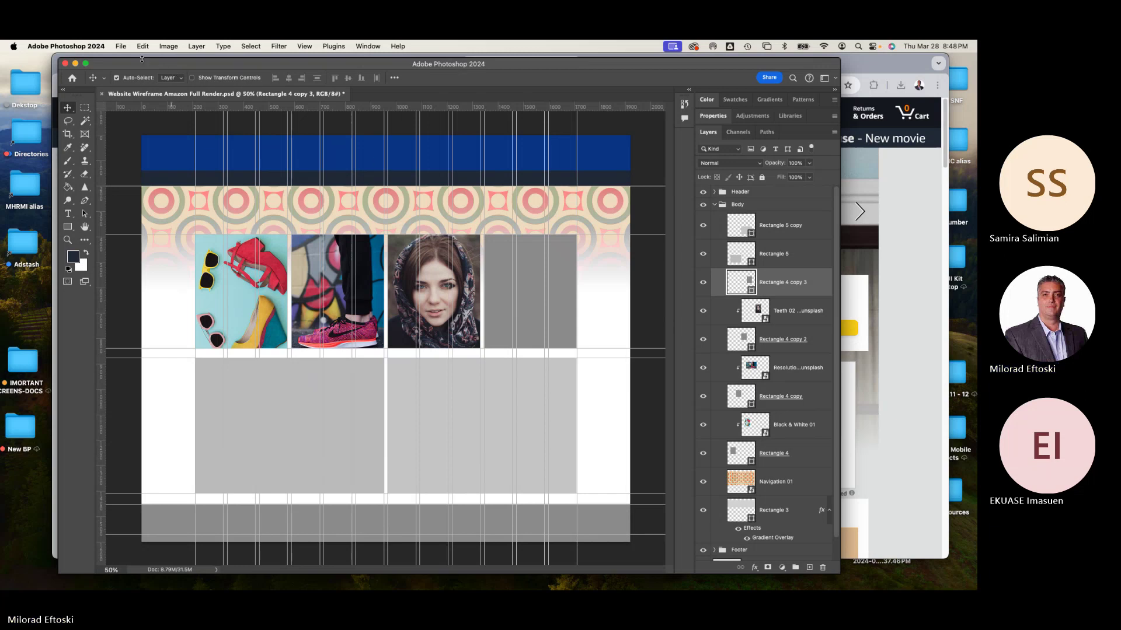
Place the Vibrance 02 fashion photo as an embedded image, scaled and set over the fourth card
click(122, 47)
click(195, 249)
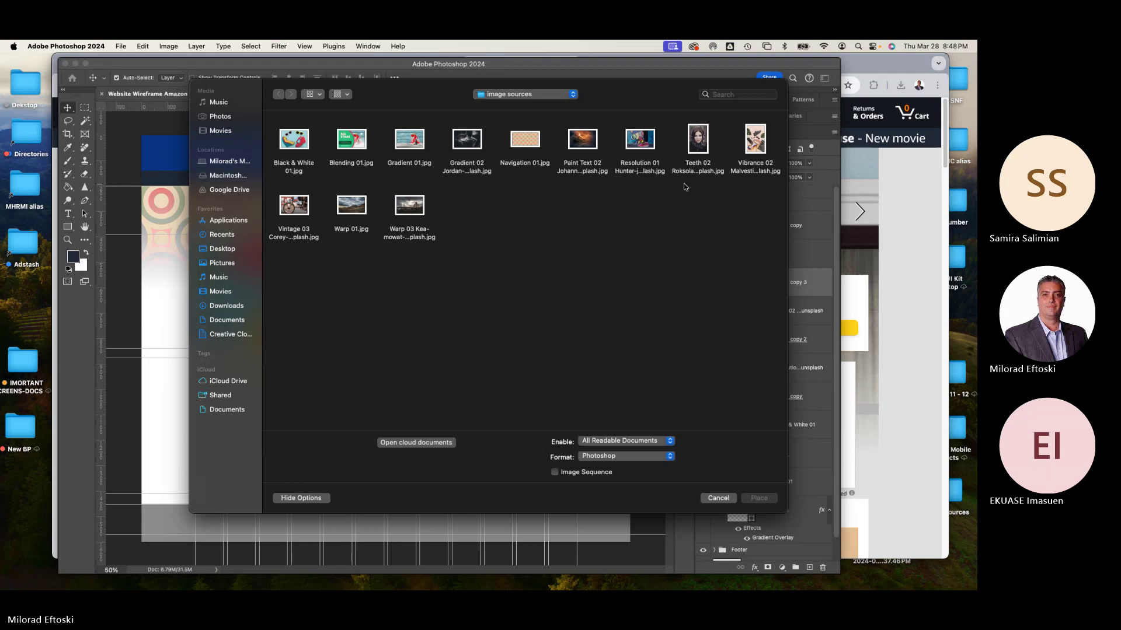
double_click(755, 141)
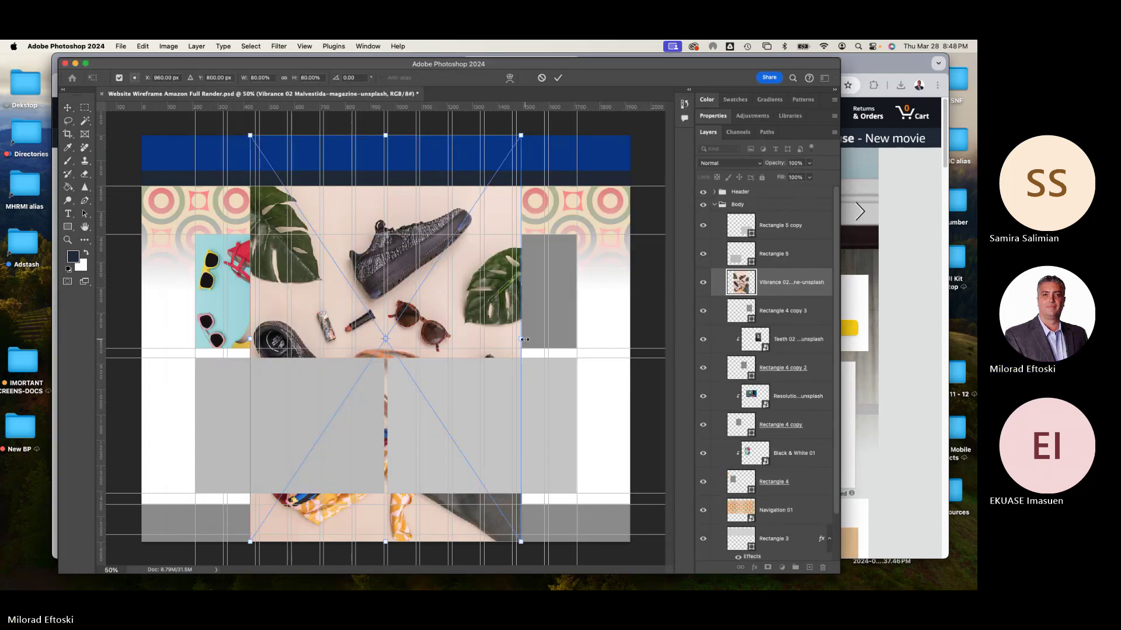
drag(524, 340, 420, 339)
drag(341, 304, 539, 310)
drag(615, 471, 587, 409)
drag(557, 335, 584, 337)
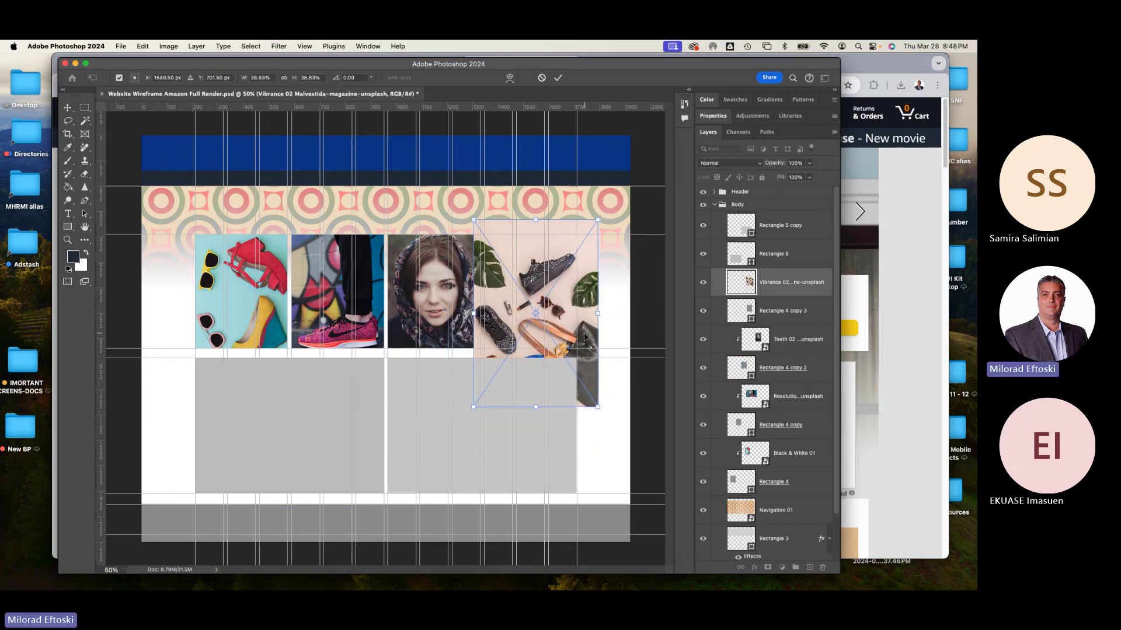
key(Return)
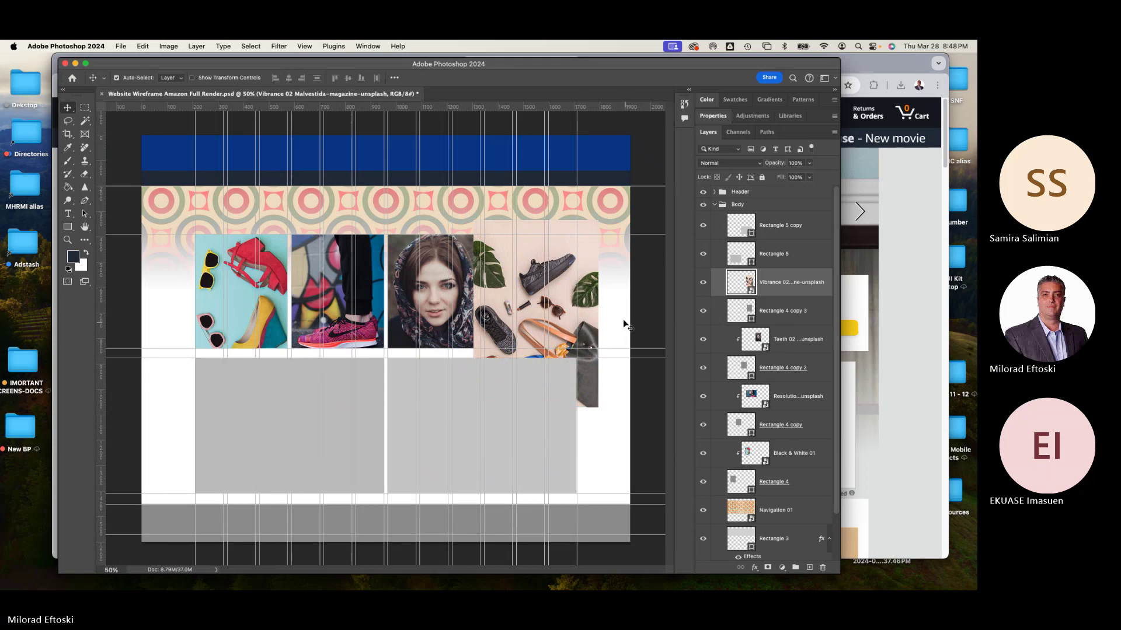
Clip the photo to Rectangle 4 copy 3 and line the fourth card up with the others
alt+click(795, 298)
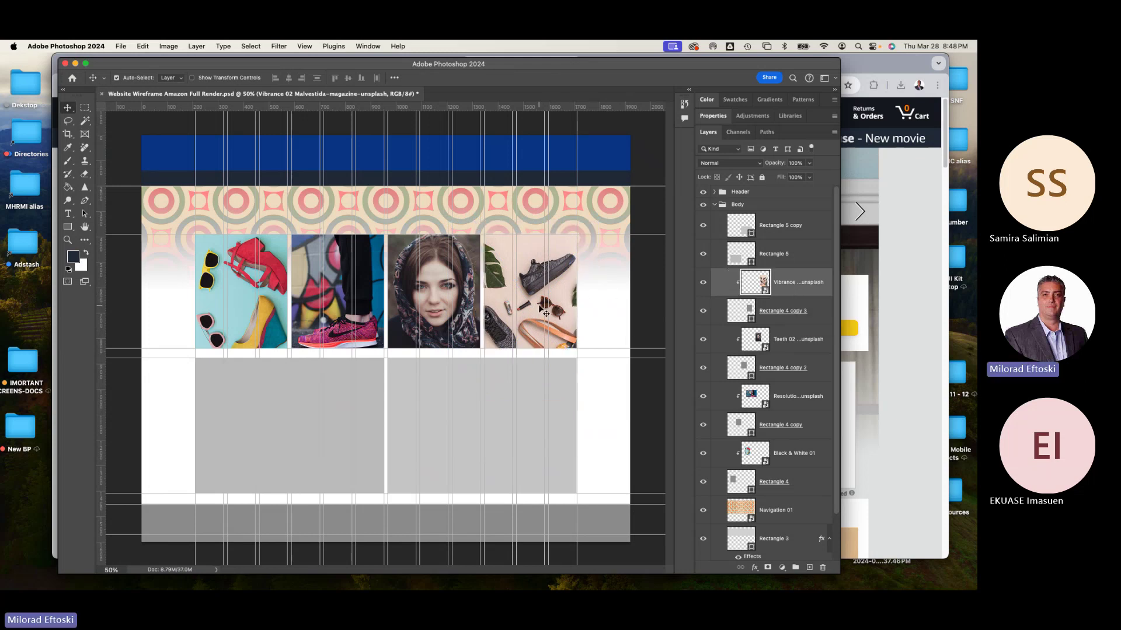
drag(542, 317, 569, 359)
click(762, 310)
click(809, 312)
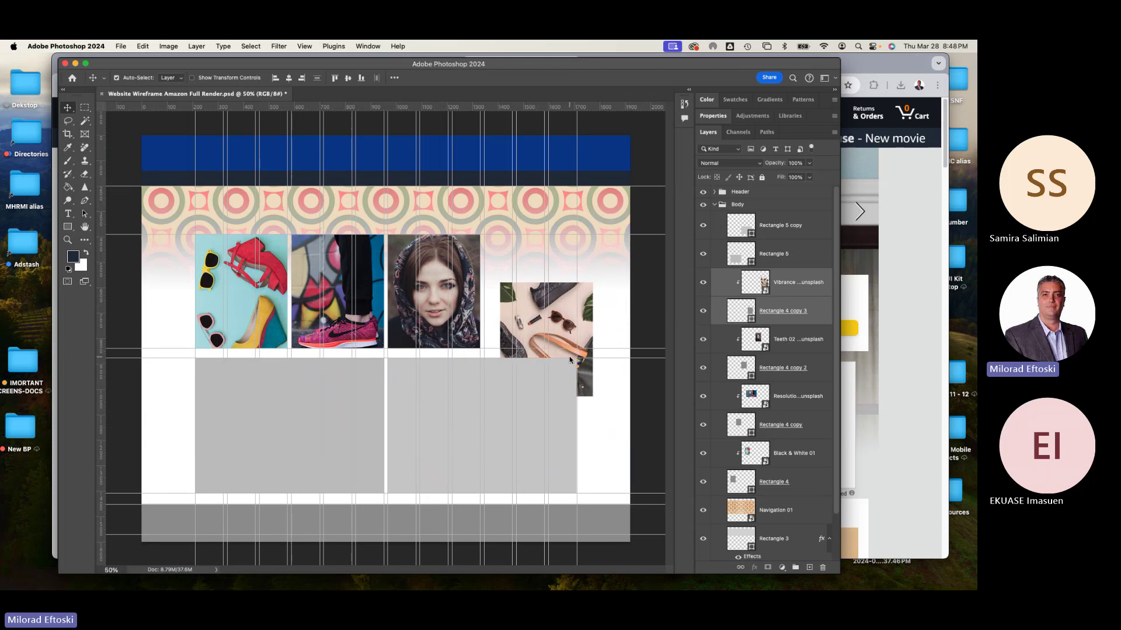
drag(569, 358, 553, 311)
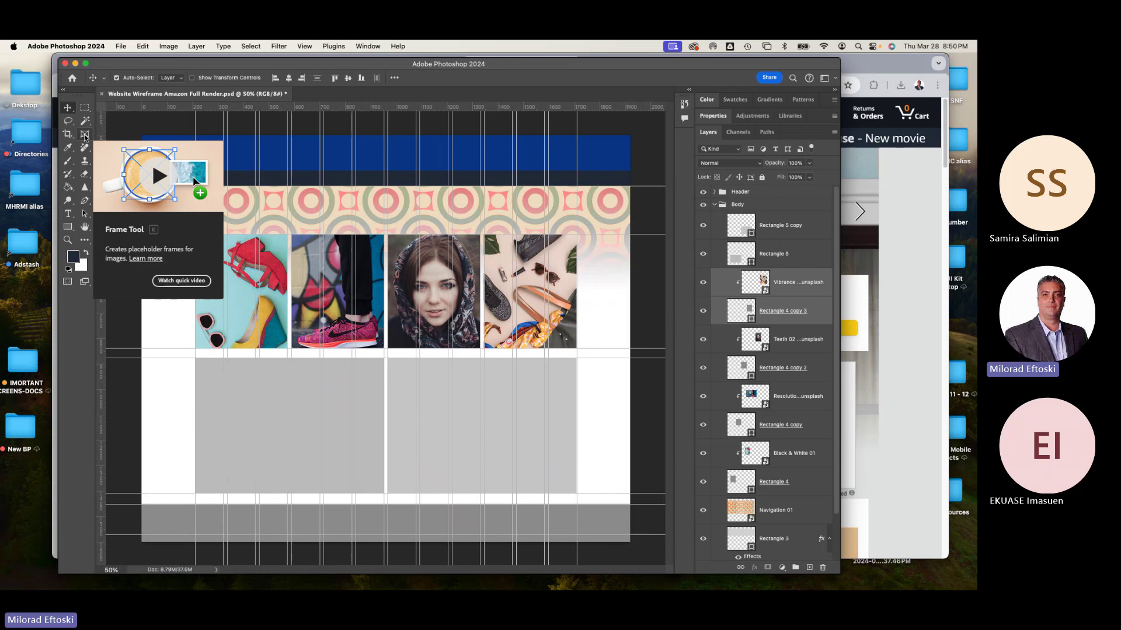
click(177, 282)
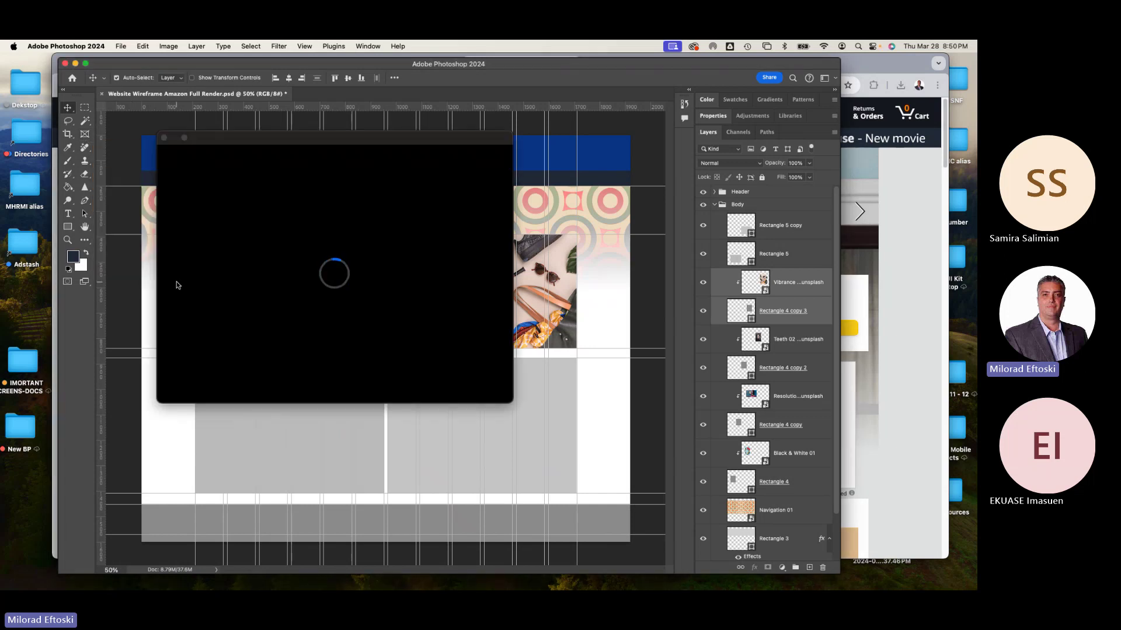
drag(286, 141, 507, 134)
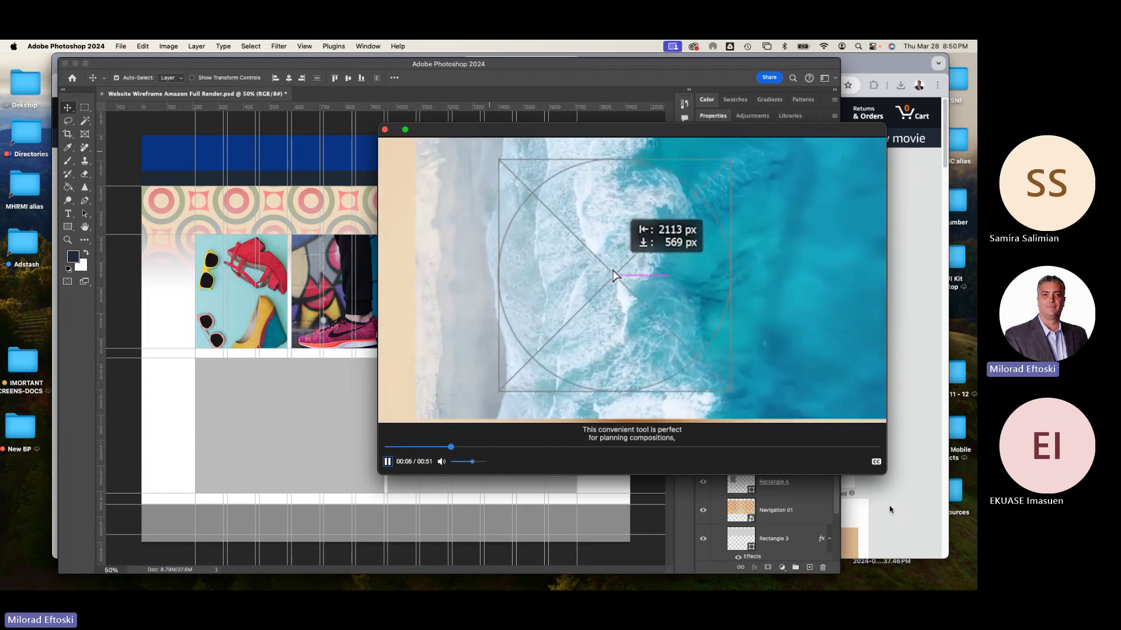
drag(595, 128, 569, 112)
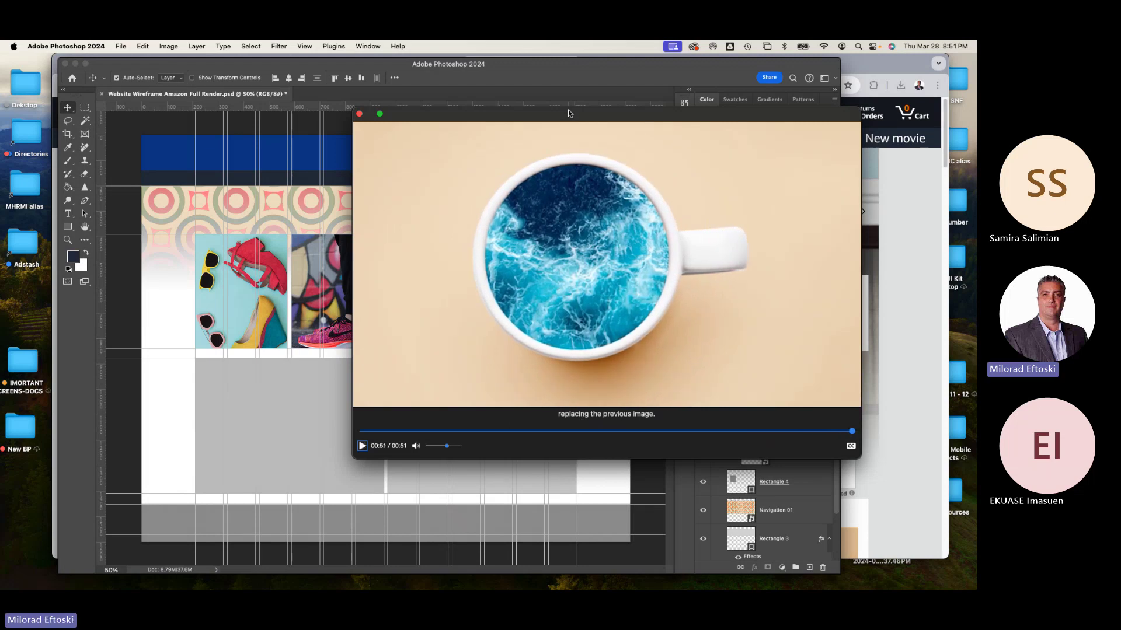
click(359, 114)
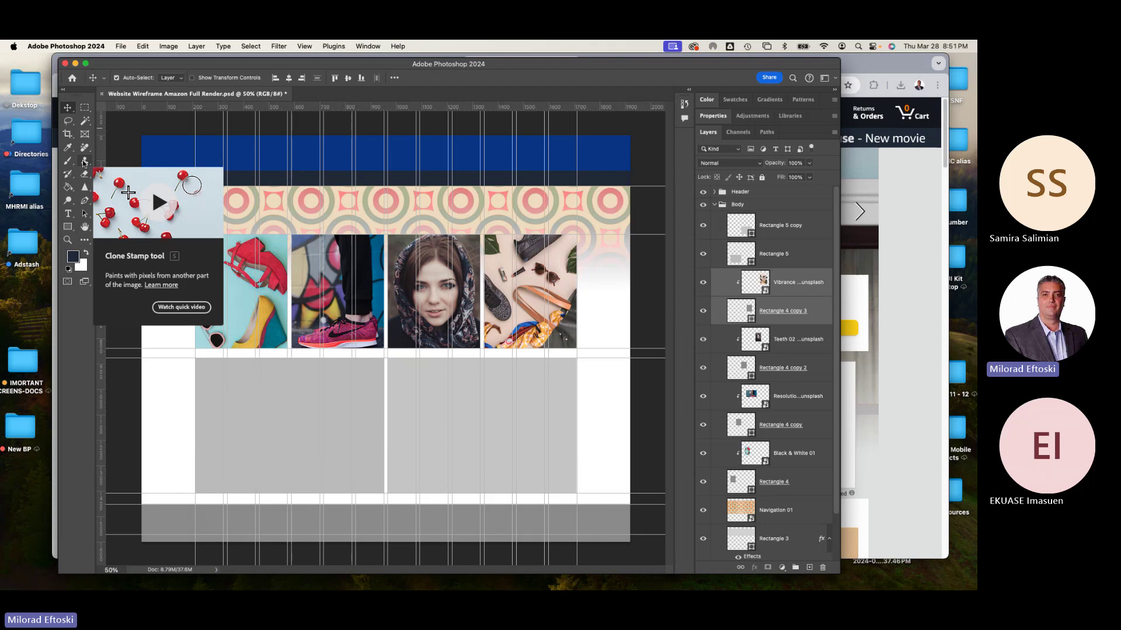
Select Rectangle 5, toggle its visibility to check it, and delete the left grey block
click(306, 384)
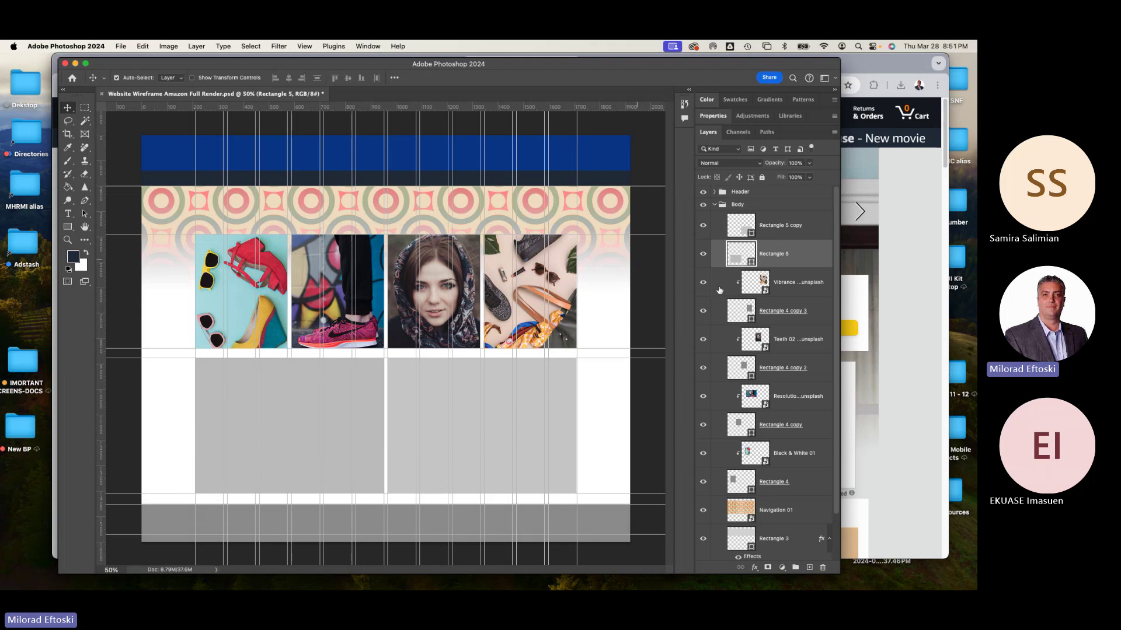
click(702, 258)
click(702, 257)
click(702, 257)
click(702, 257)
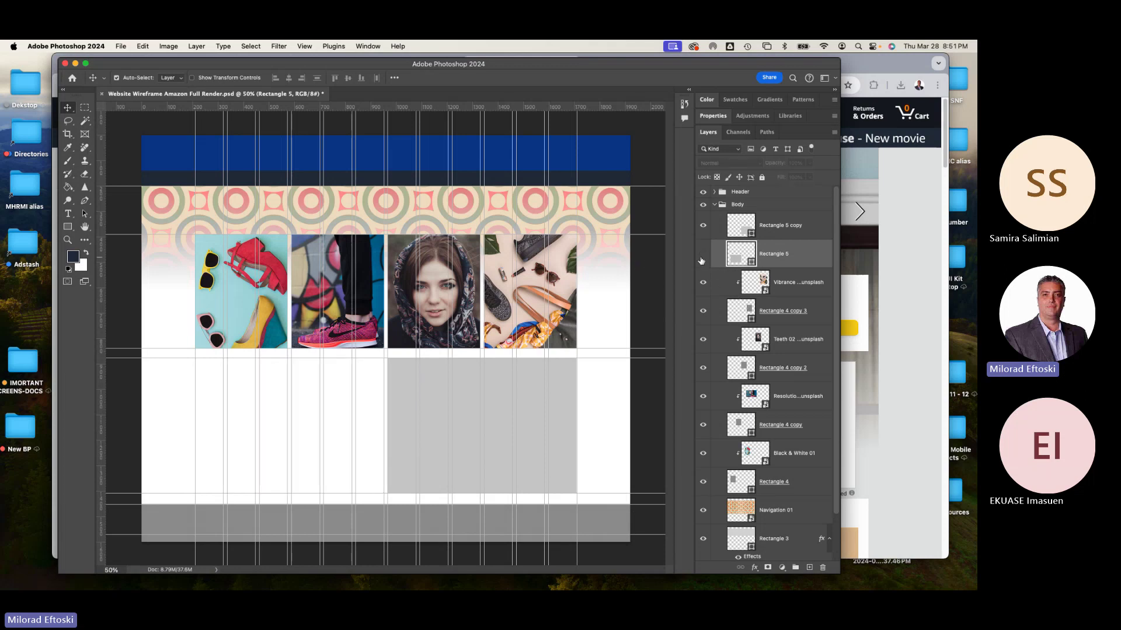
click(702, 257)
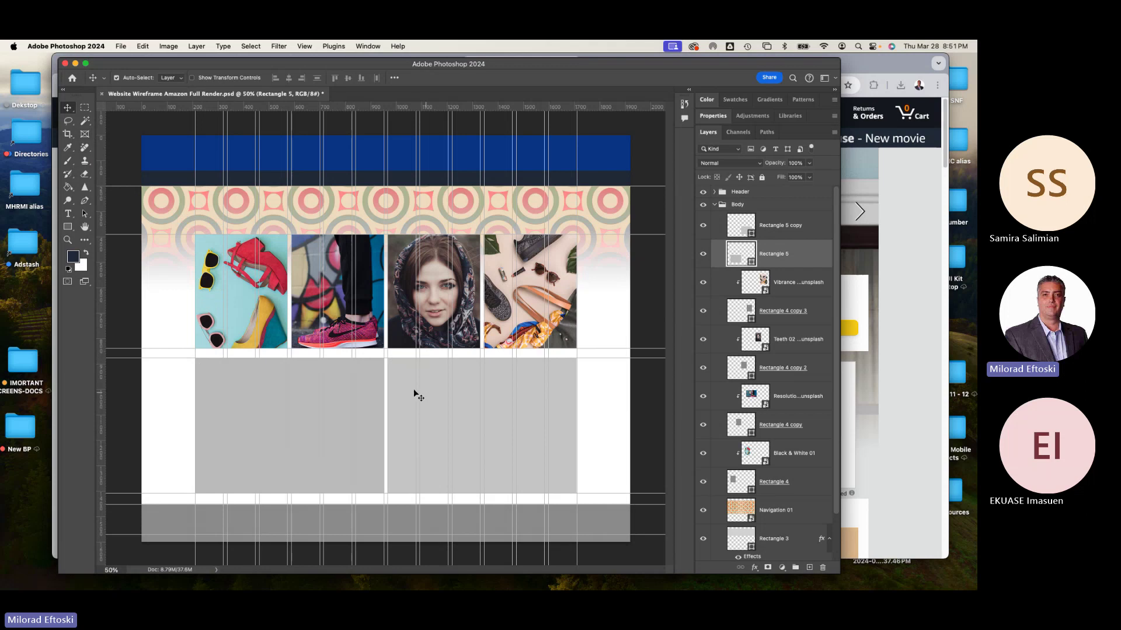
key(Delete)
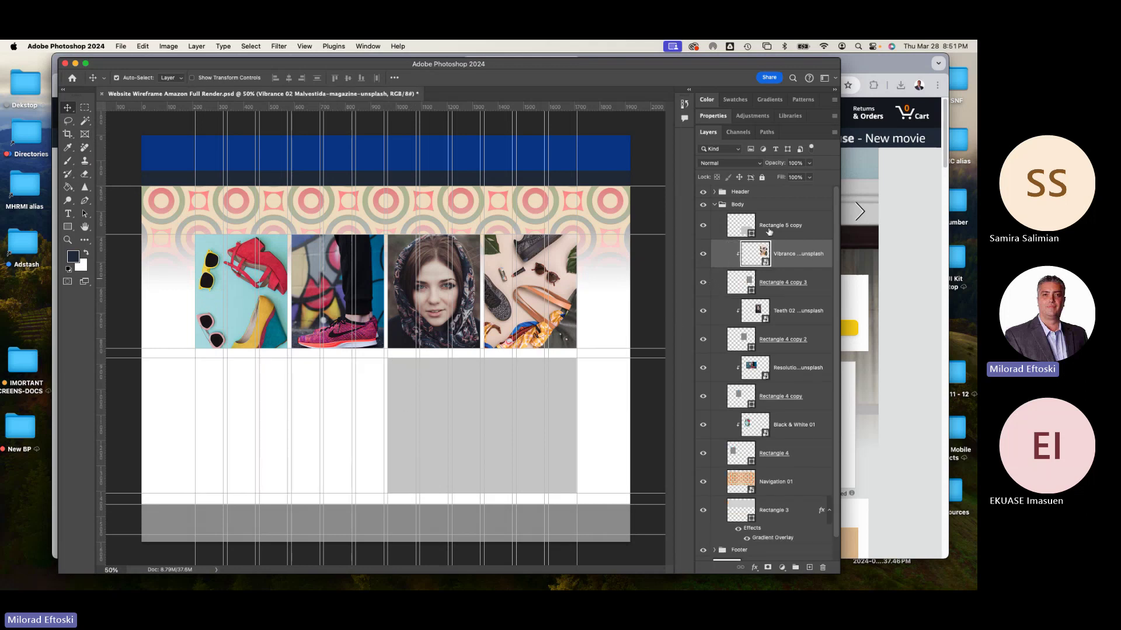
Delete the Rectangle 5 copy block, then draw a trial Frame Tool frame and undo it
click(804, 232)
key(Delete)
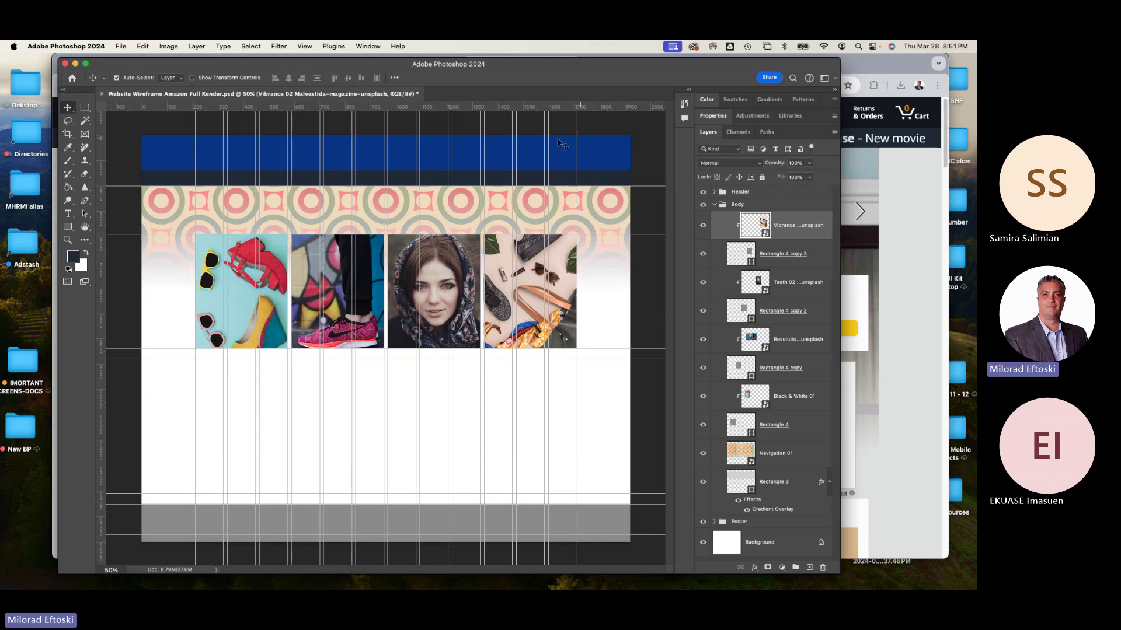
click(85, 134)
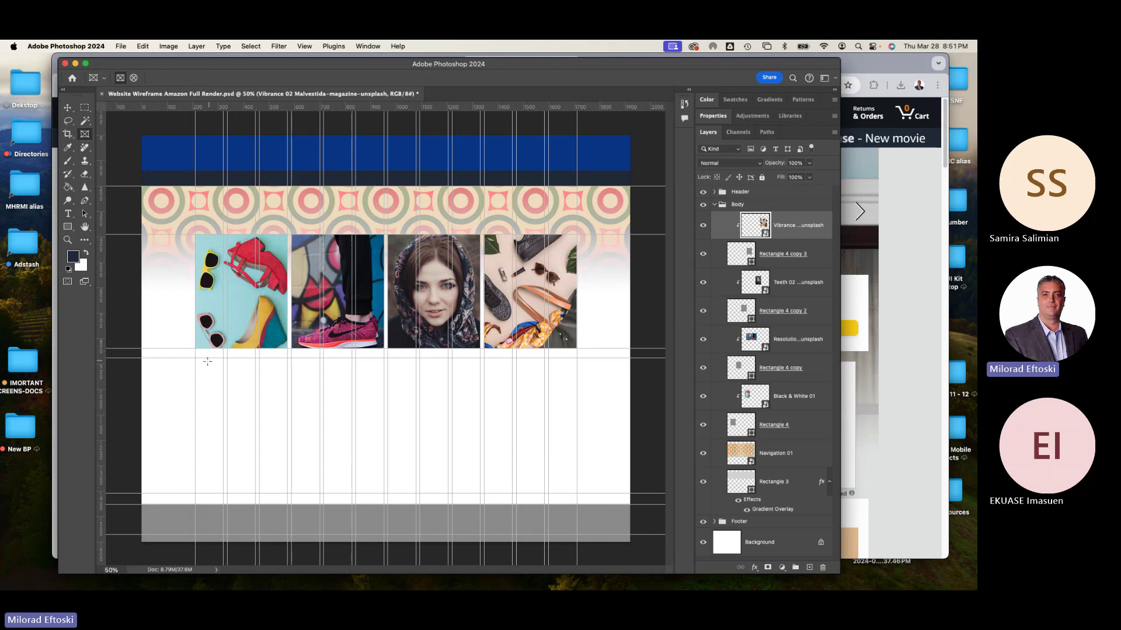
drag(195, 357, 446, 494)
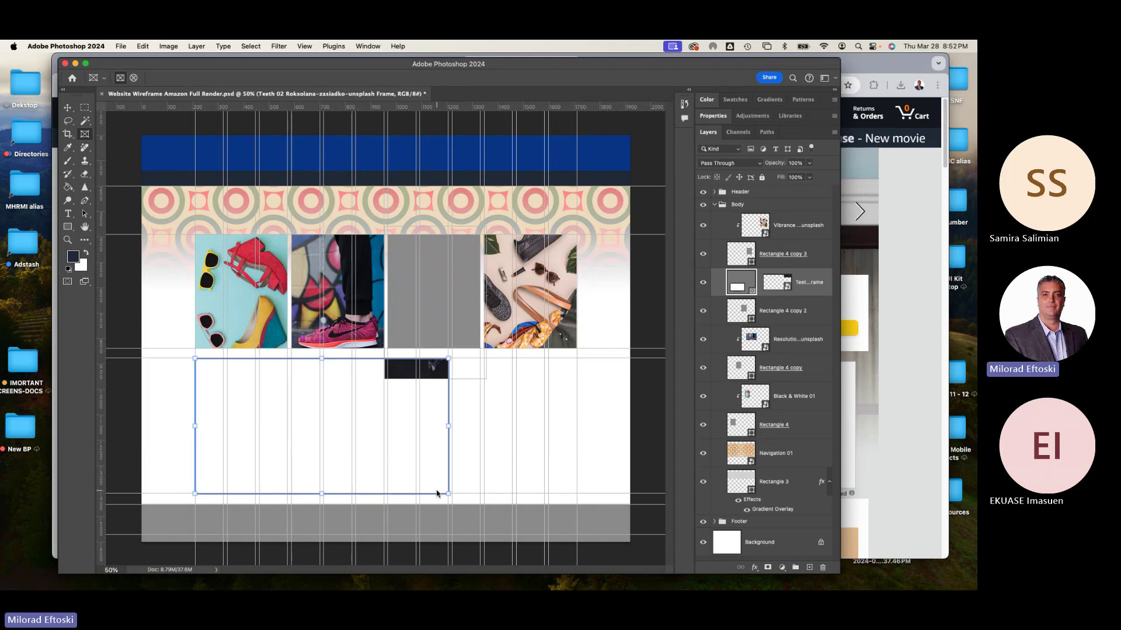
key(super+z)
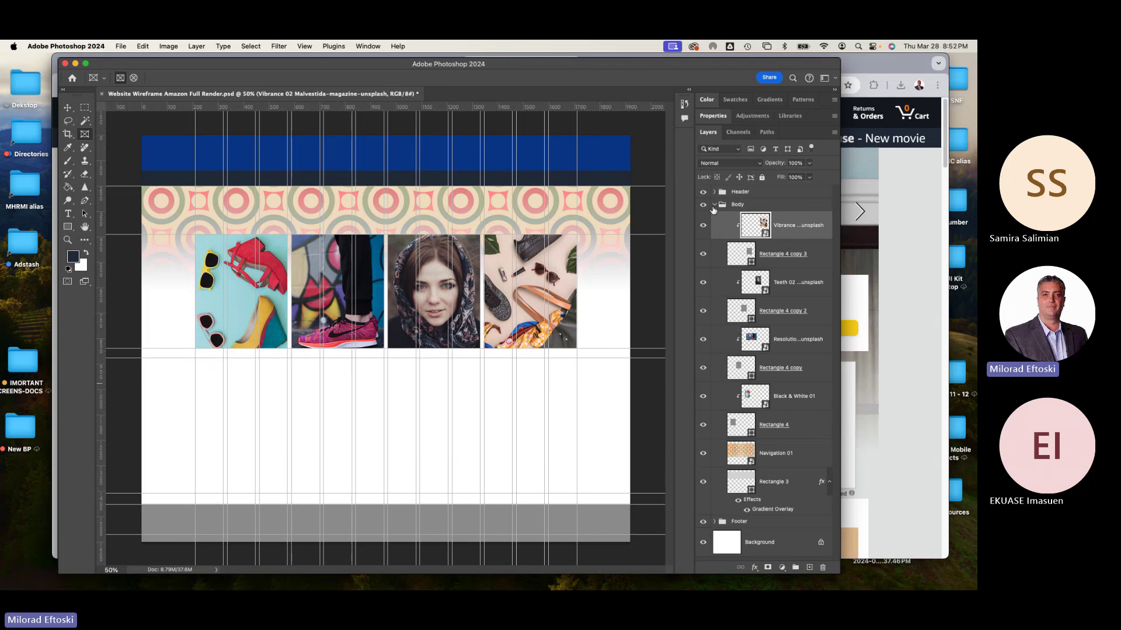
Collapse and lock the Body group, toggling its visibility to check it
click(714, 205)
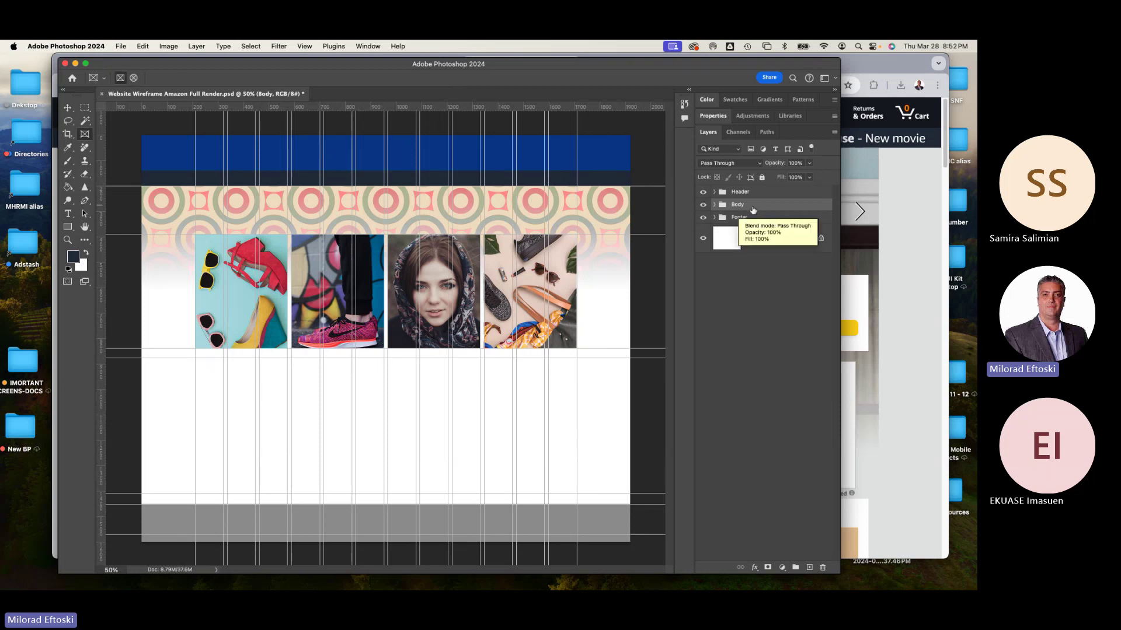
click(762, 177)
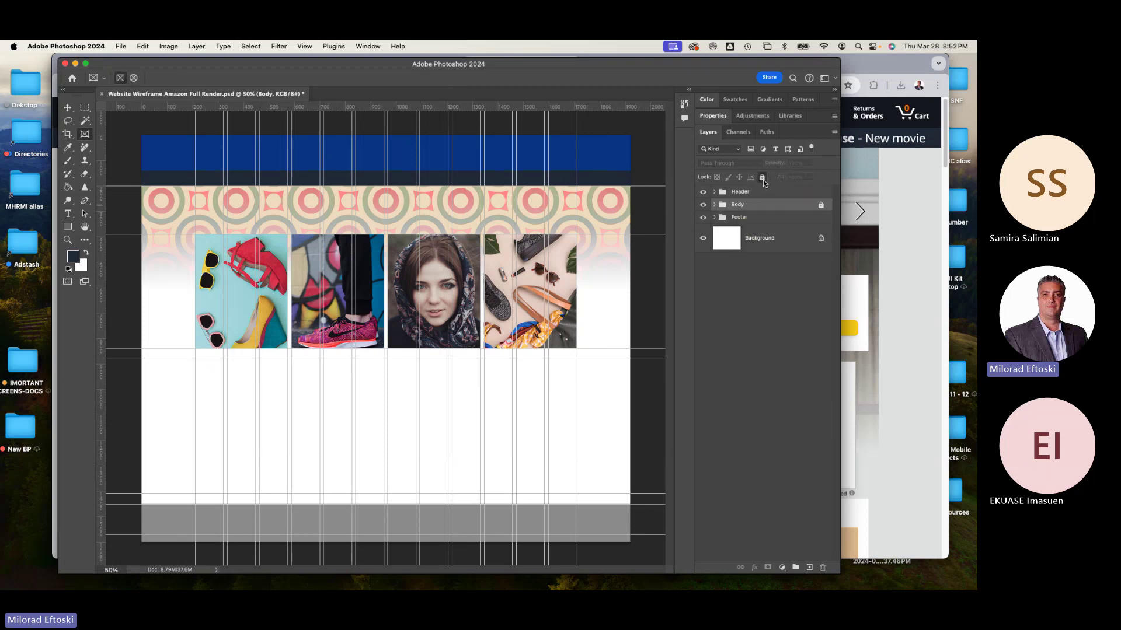
click(702, 205)
click(702, 206)
click(702, 206)
click(702, 206)
Check the Header, Footer and Body groups' visibility, then create a new empty Group 1
click(703, 192)
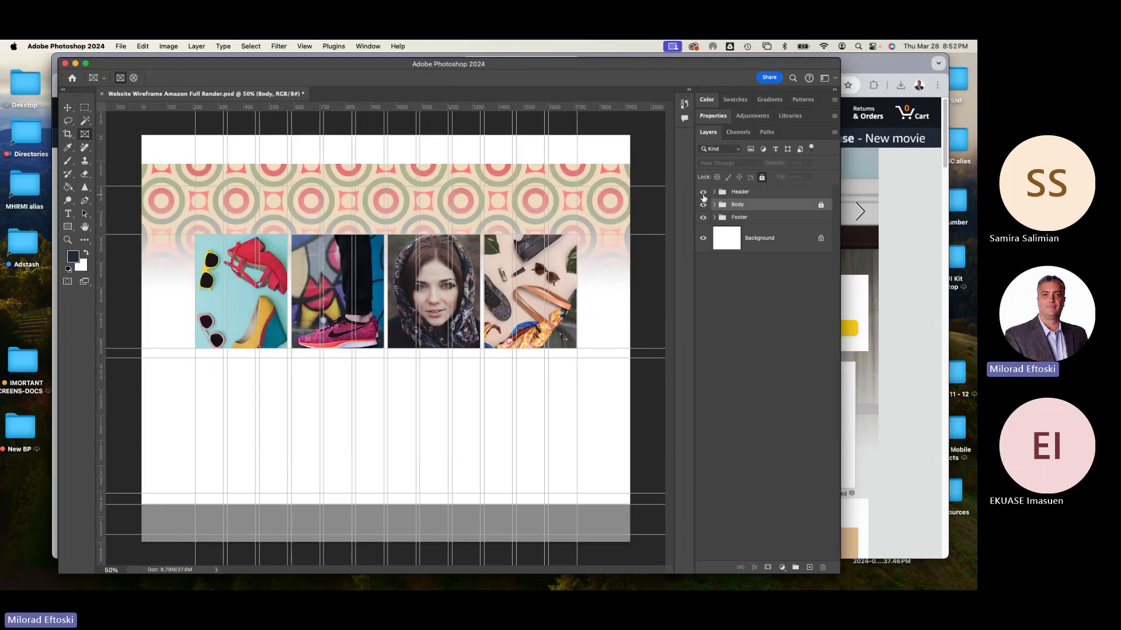
click(703, 192)
click(703, 218)
click(703, 218)
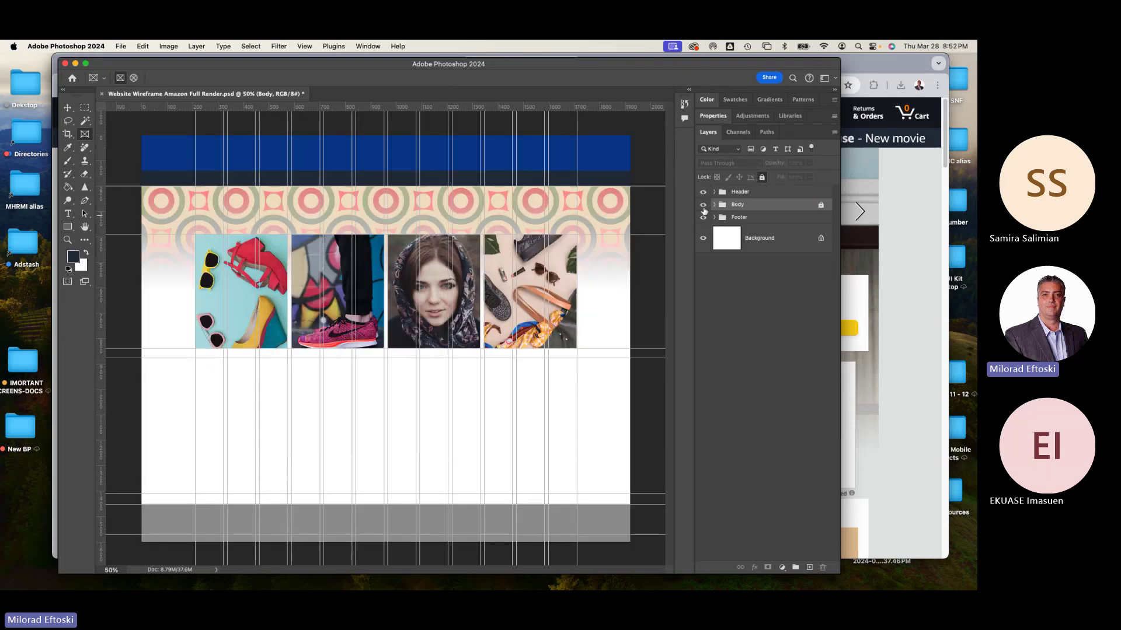
click(703, 205)
click(703, 205)
click(777, 488)
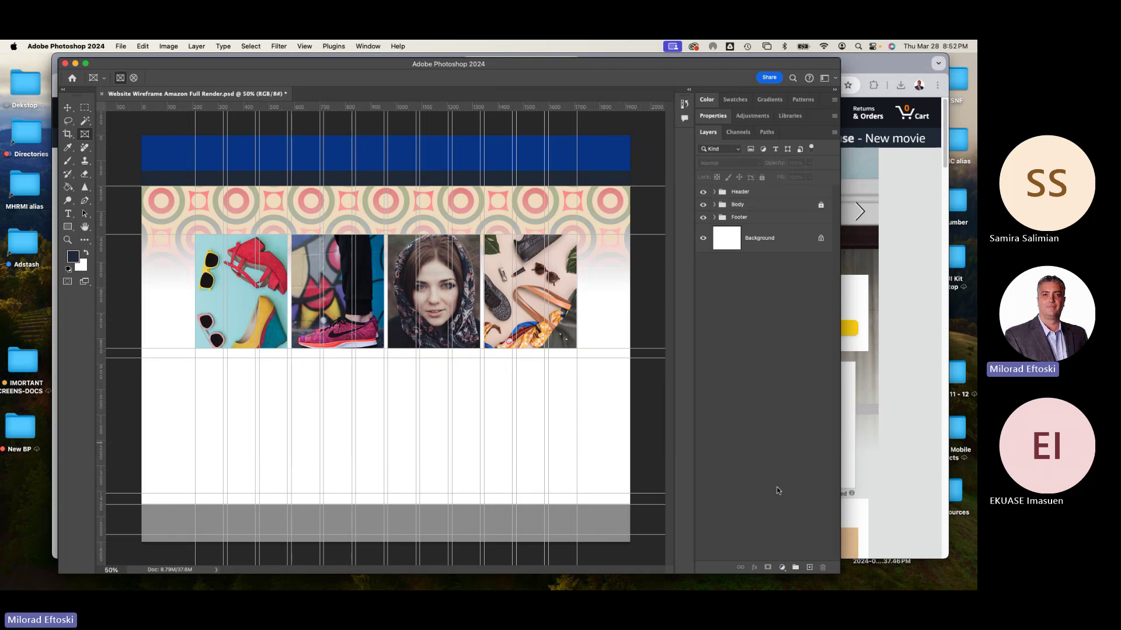
click(795, 568)
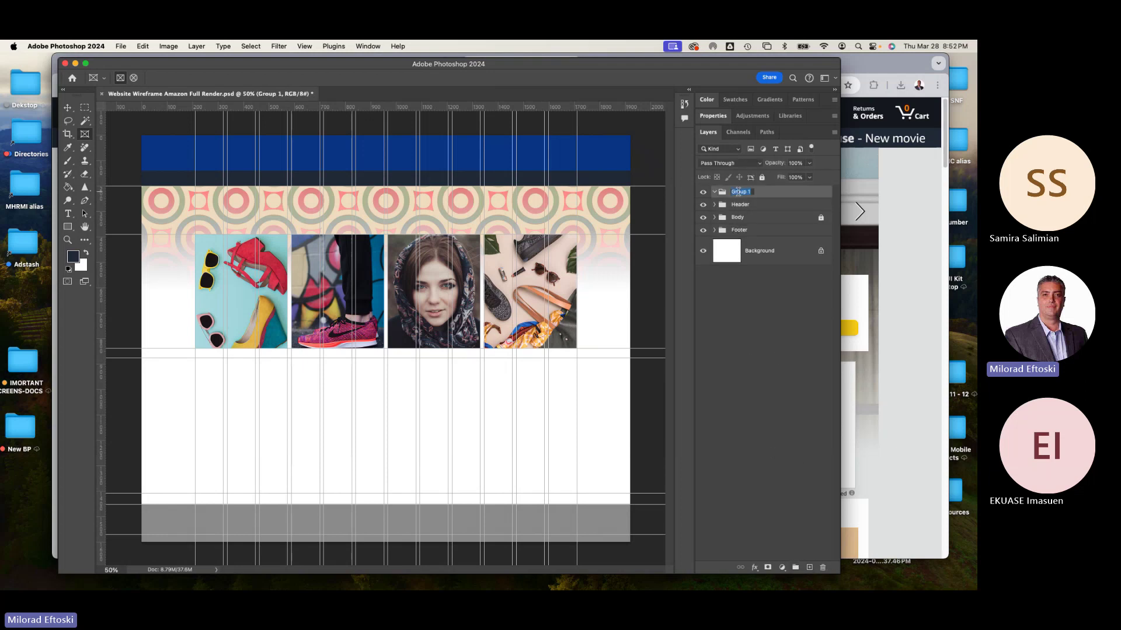
Rename Group 1 to 'Frame Tool', drag it above Footer, and draw Frame 1 below the product photos
text(Frame)
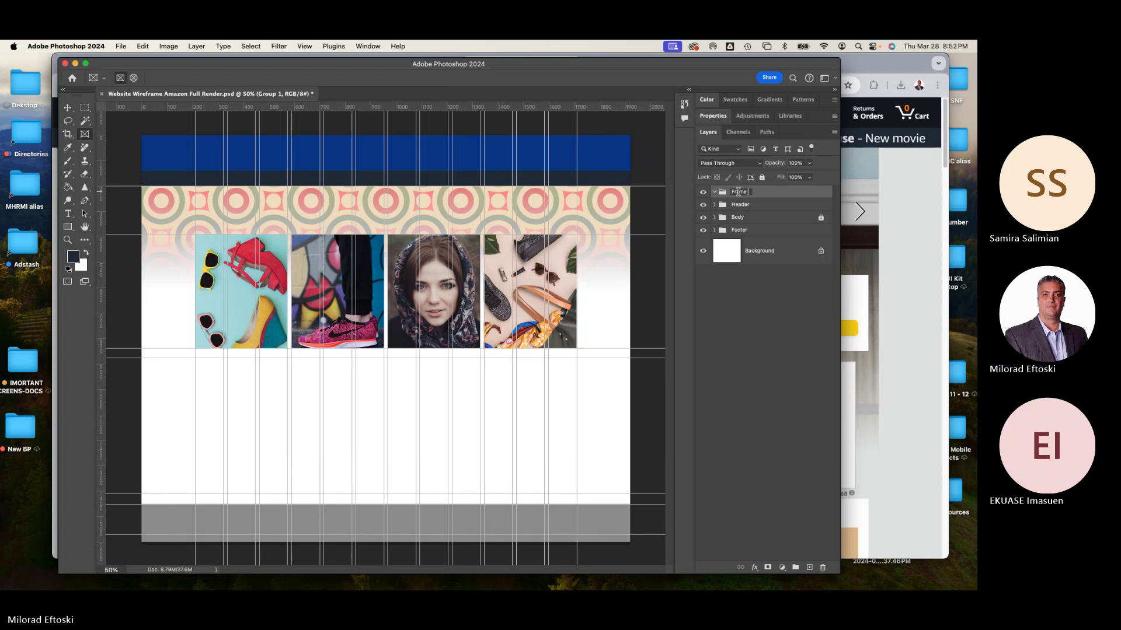
text( Tool)
key(Return)
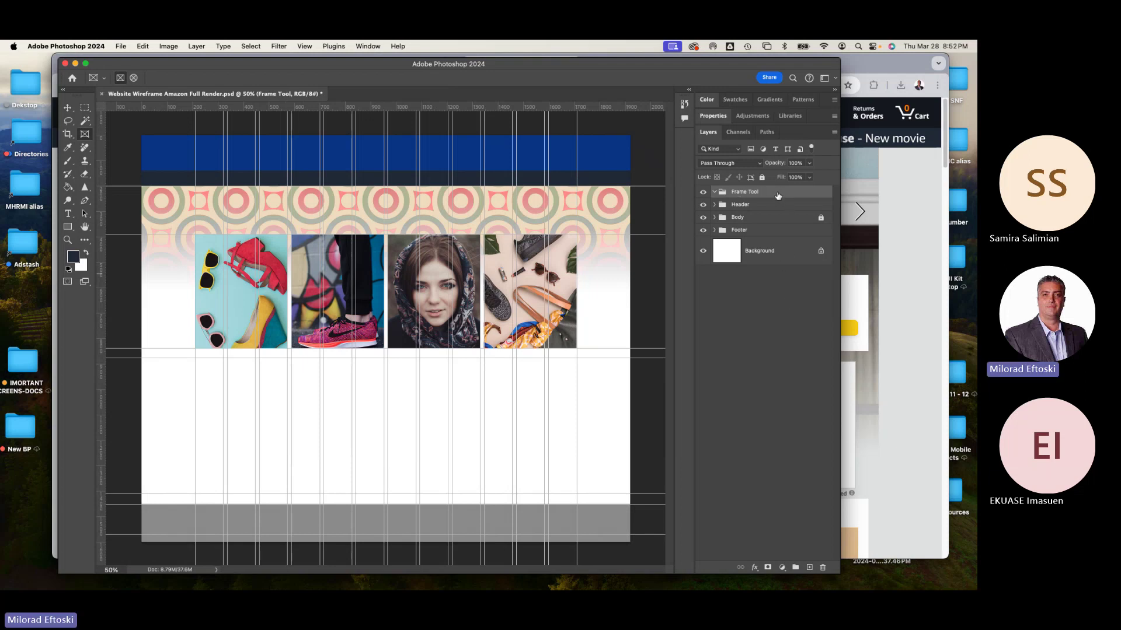
drag(777, 196, 758, 222)
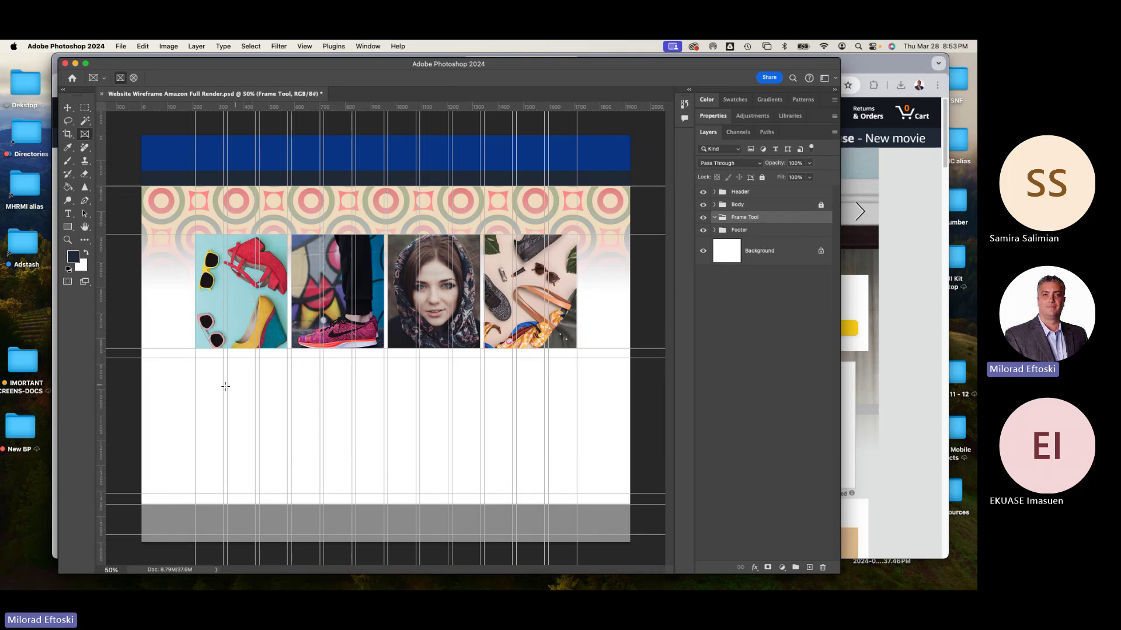
drag(195, 358, 447, 495)
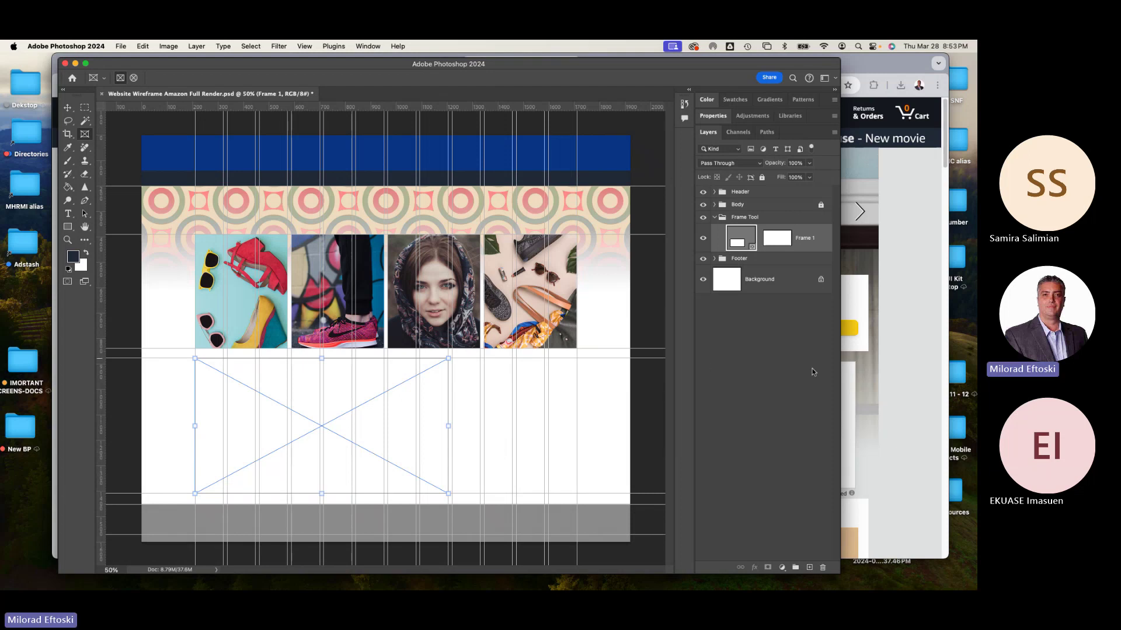
Minimize Chrome and open the image sources folder from the desktop
click(927, 370)
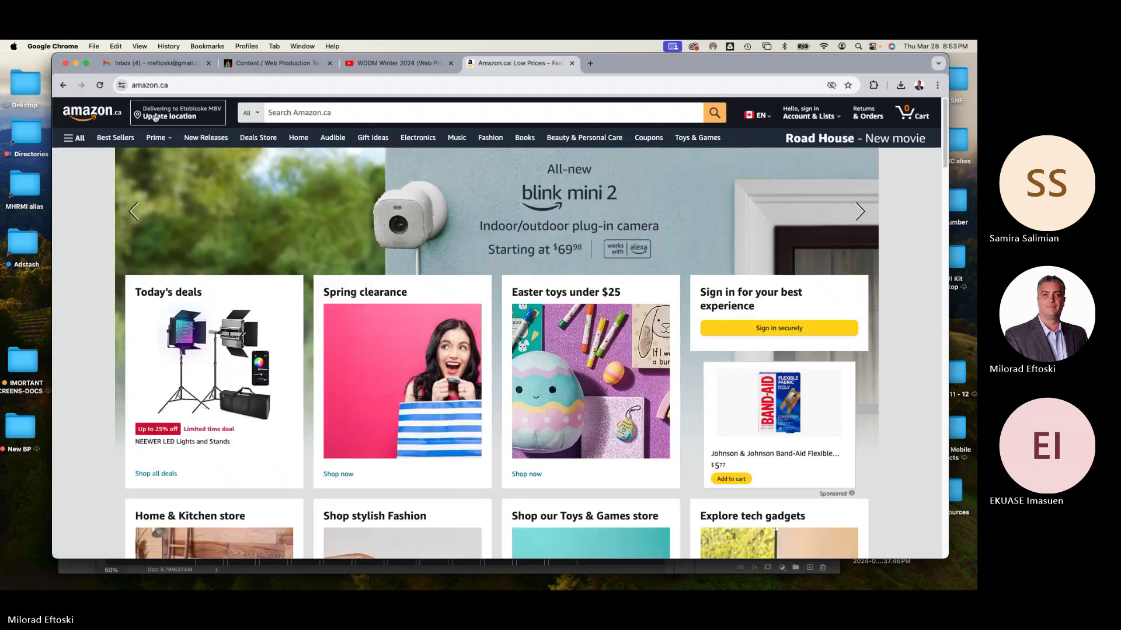
click(76, 63)
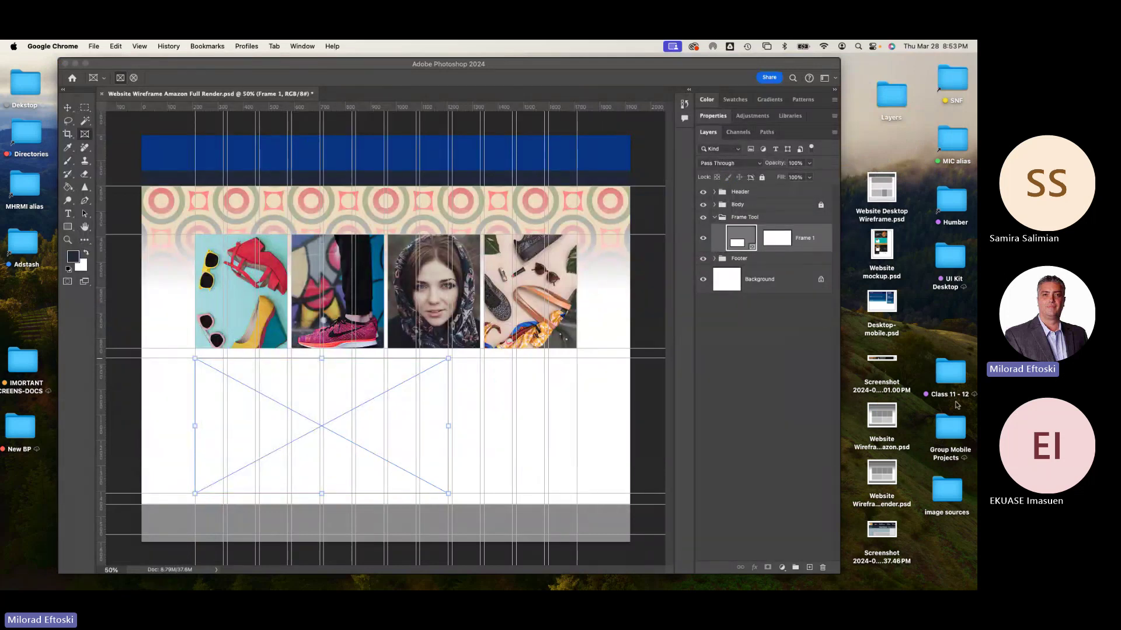
click(950, 496)
double_click(950, 497)
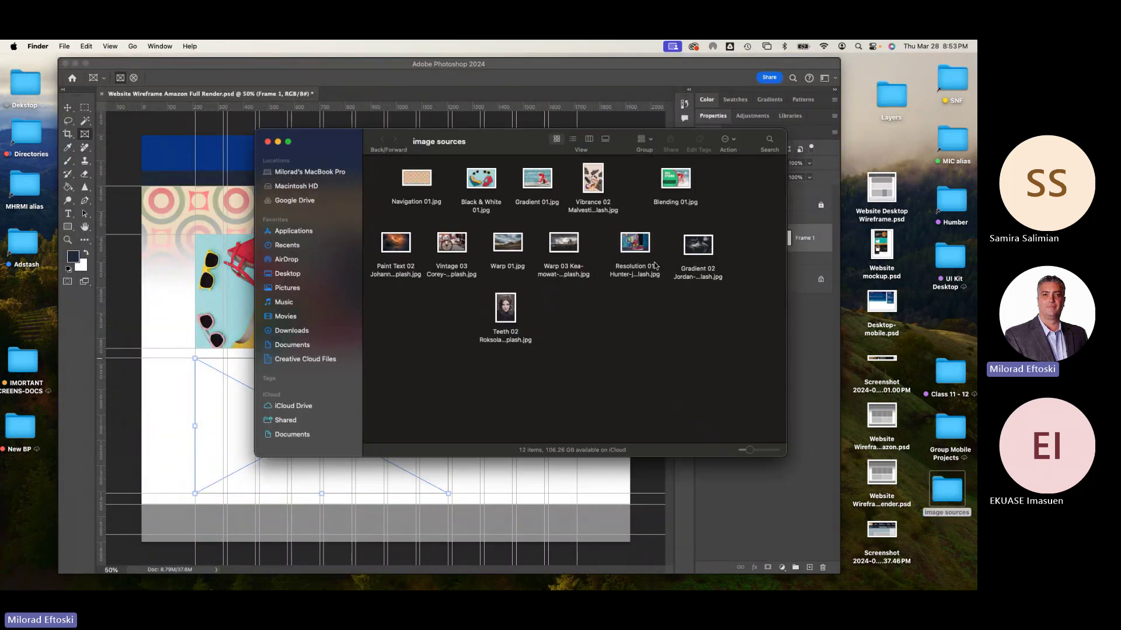
drag(602, 156, 701, 165)
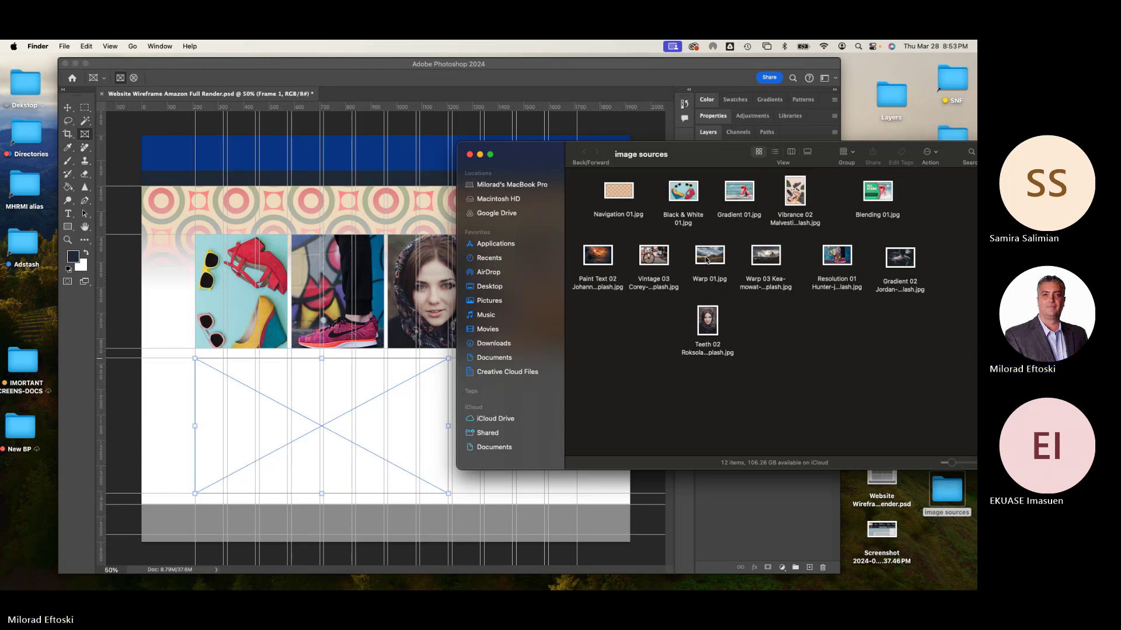
Drag the Vintage 03 bicycle JPG from Finder into the empty frame in Photoshop
click(707, 261)
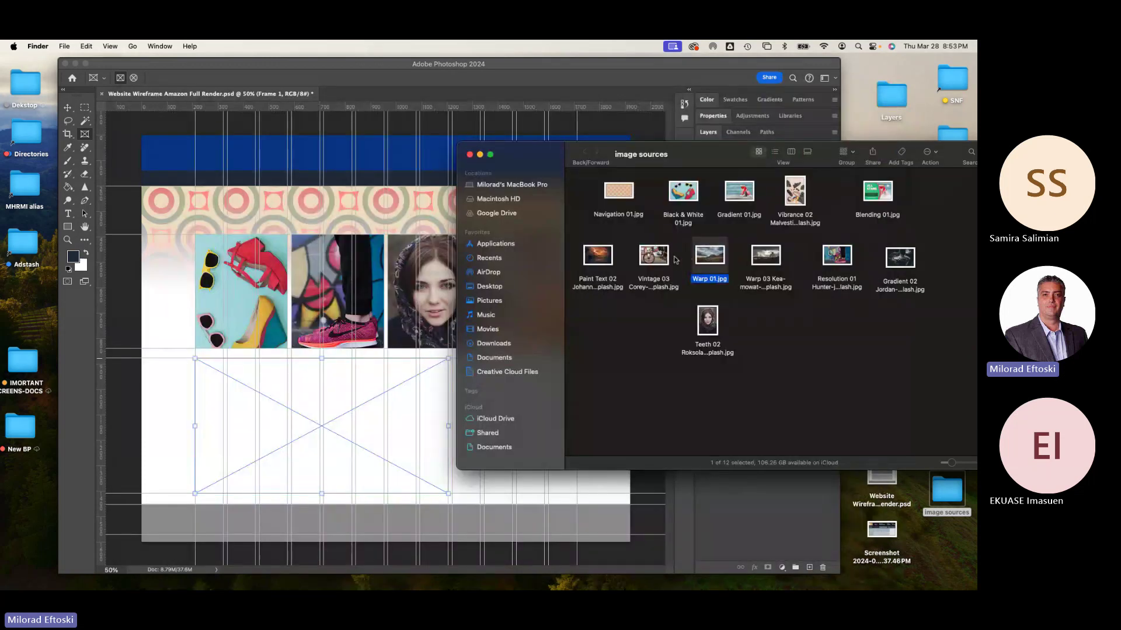
click(657, 260)
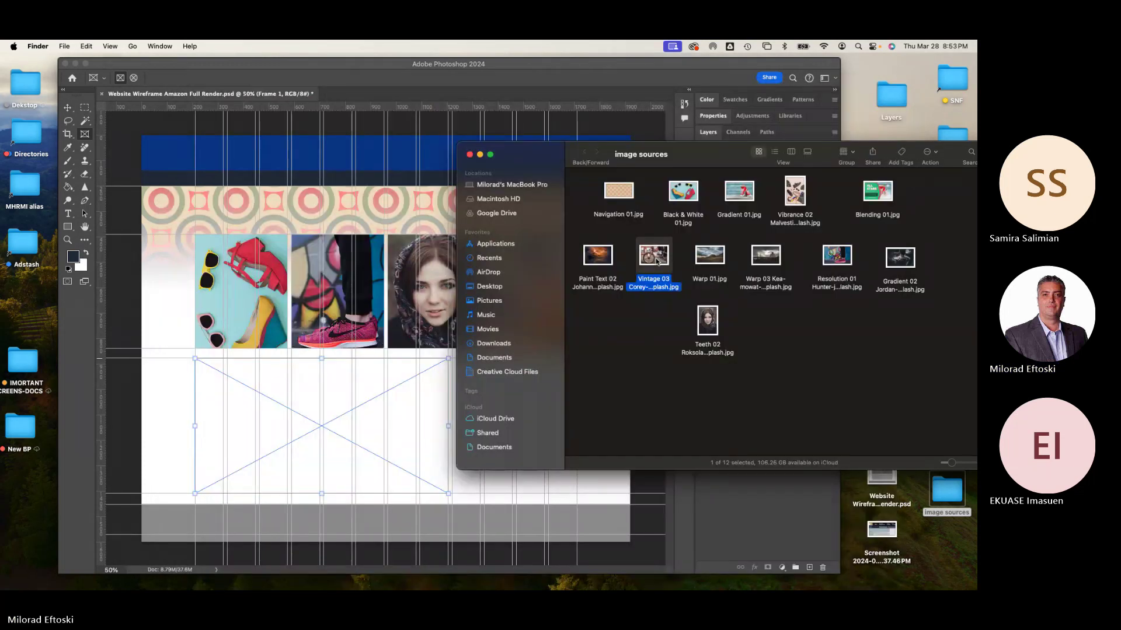
drag(557, 151, 706, 143)
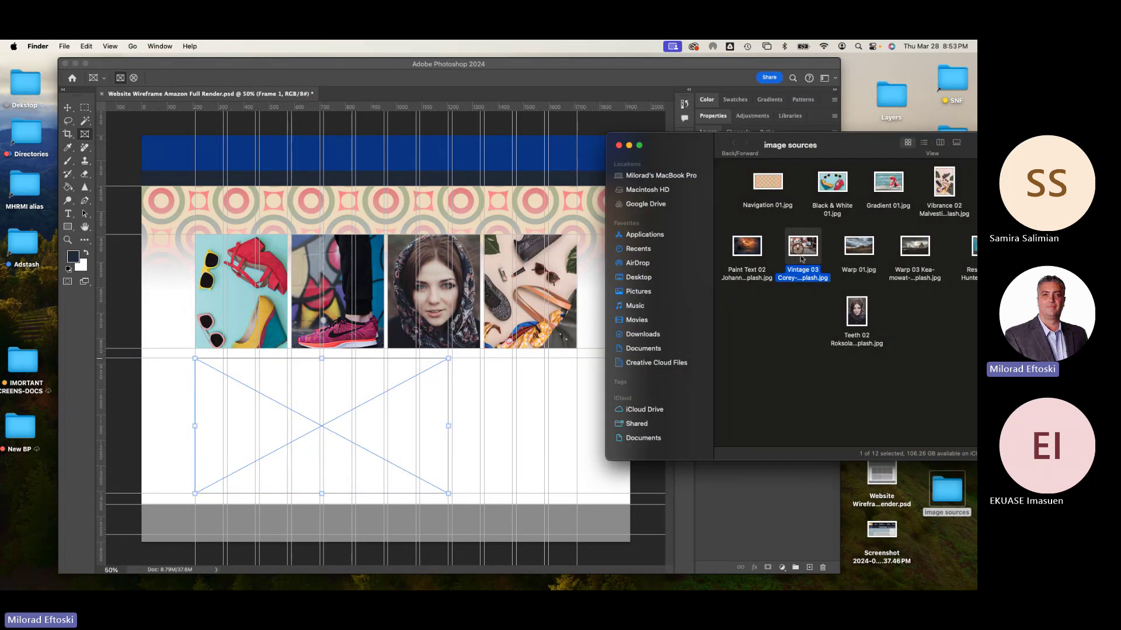
drag(803, 246, 344, 414)
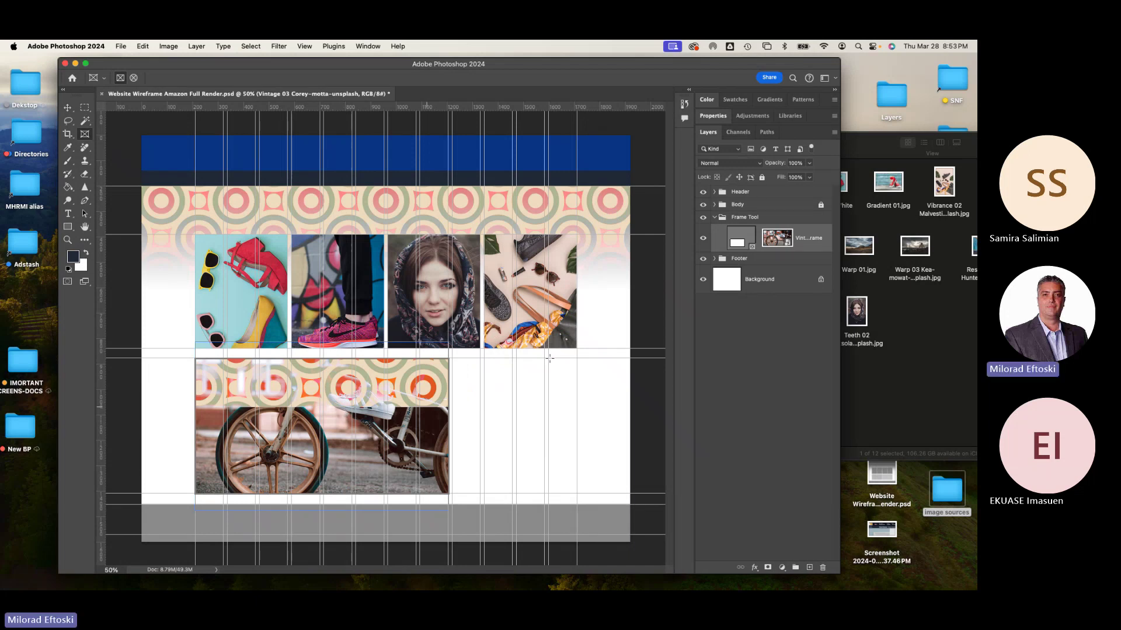
Select the bicycle photo inside its frame and hide the Body group
click(742, 241)
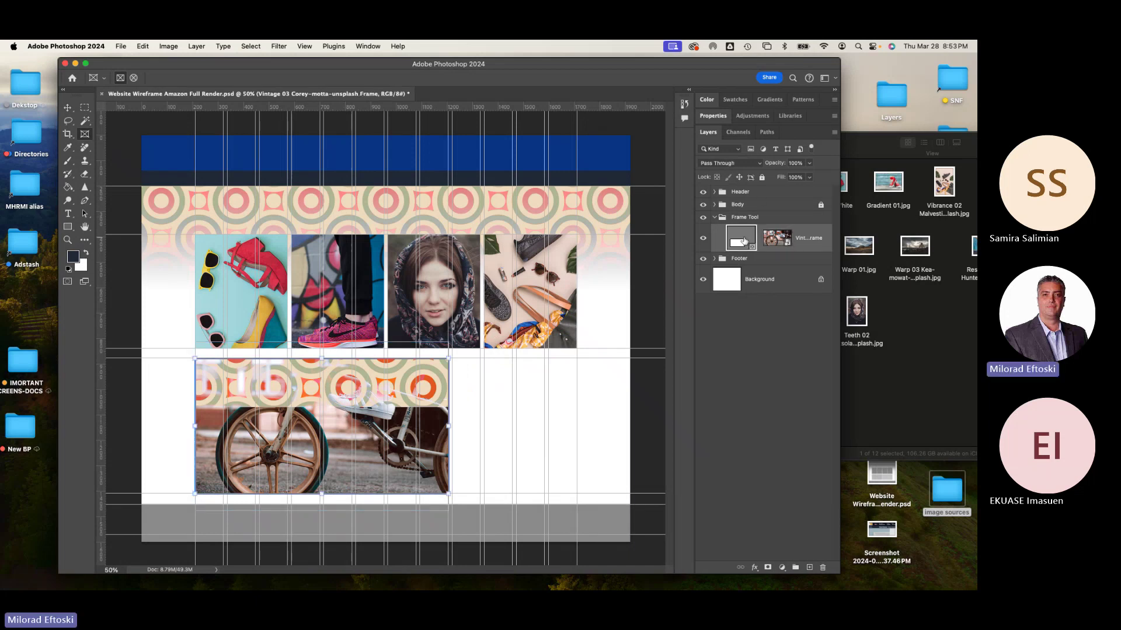
click(782, 239)
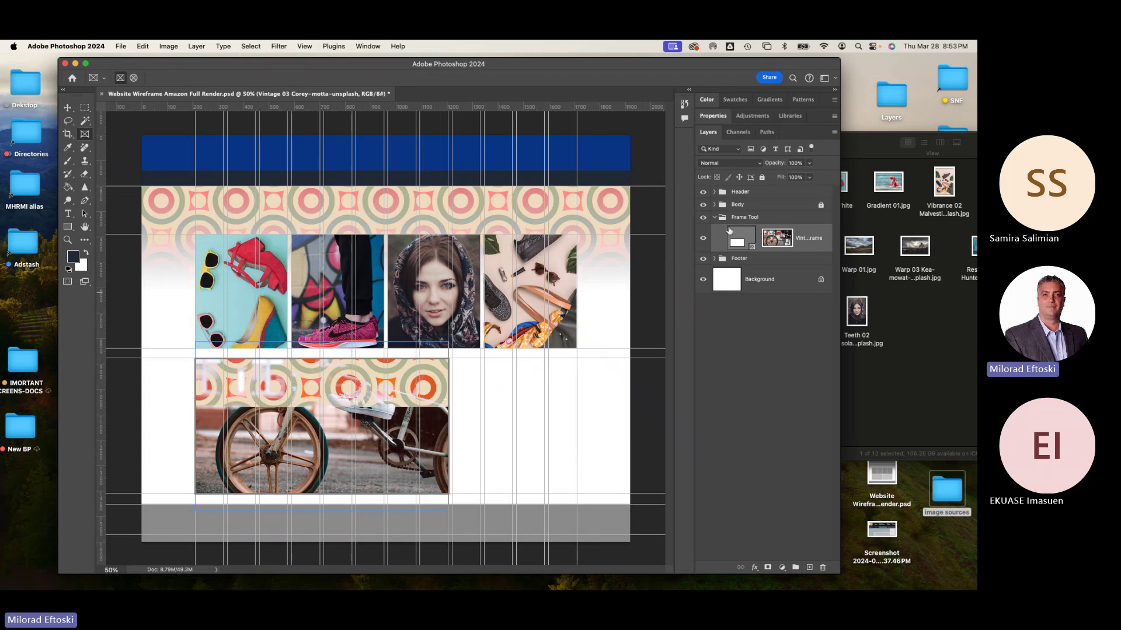
click(703, 204)
click(703, 205)
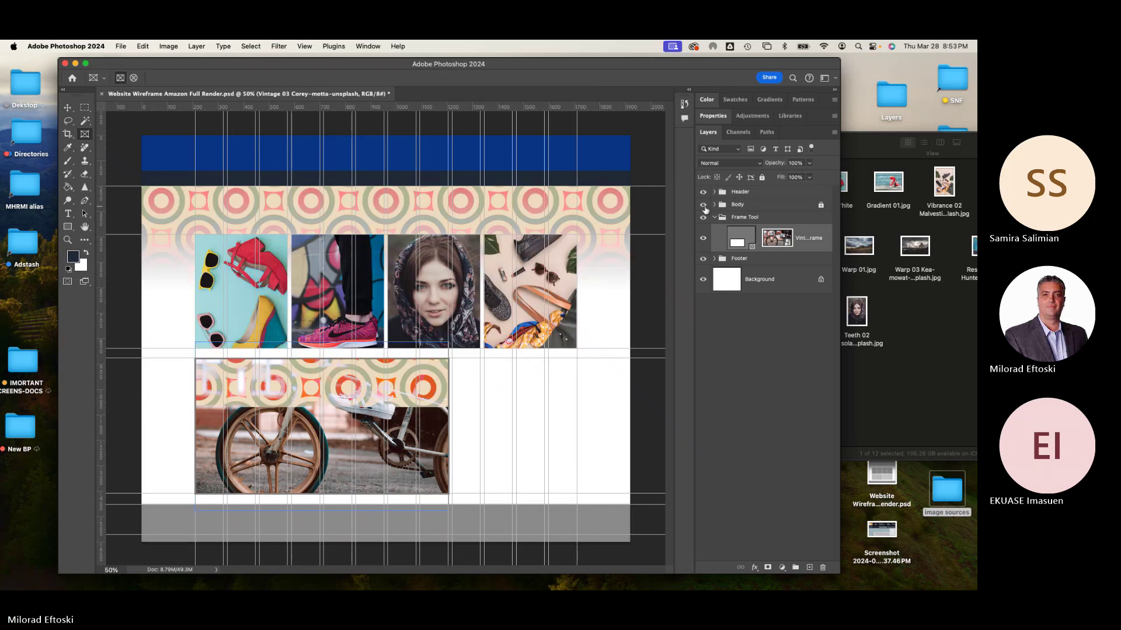
click(703, 205)
click(704, 205)
click(703, 205)
click(703, 205)
click(703, 205)
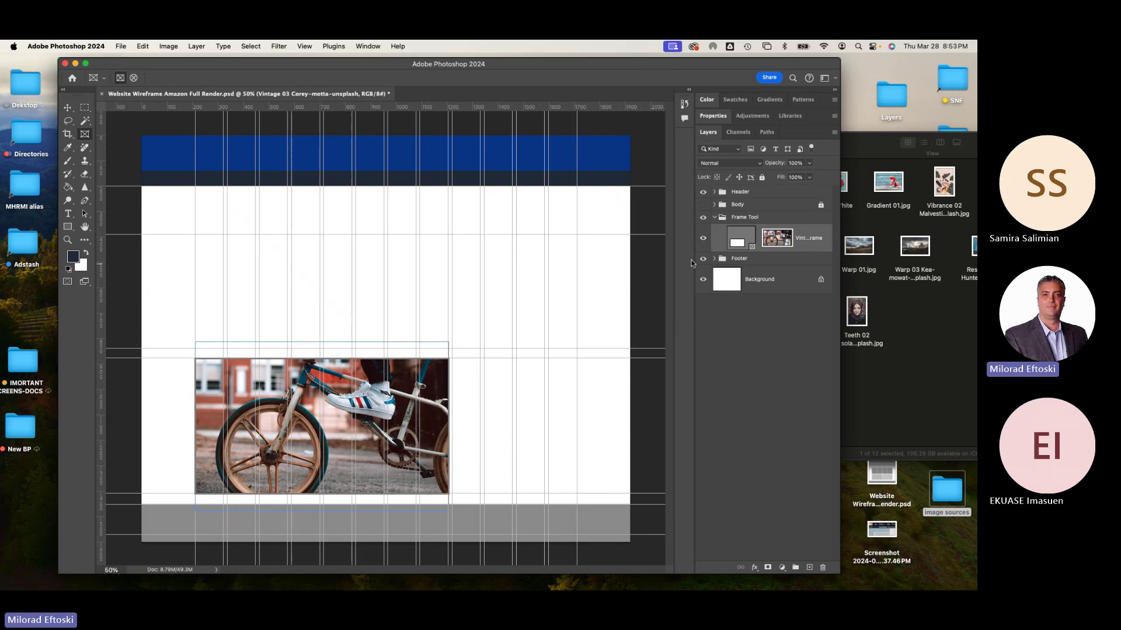
Scale the bicycle photo up with Free Transform until it fills Frame 1, then deselect
click(740, 241)
click(777, 238)
key(super+t)
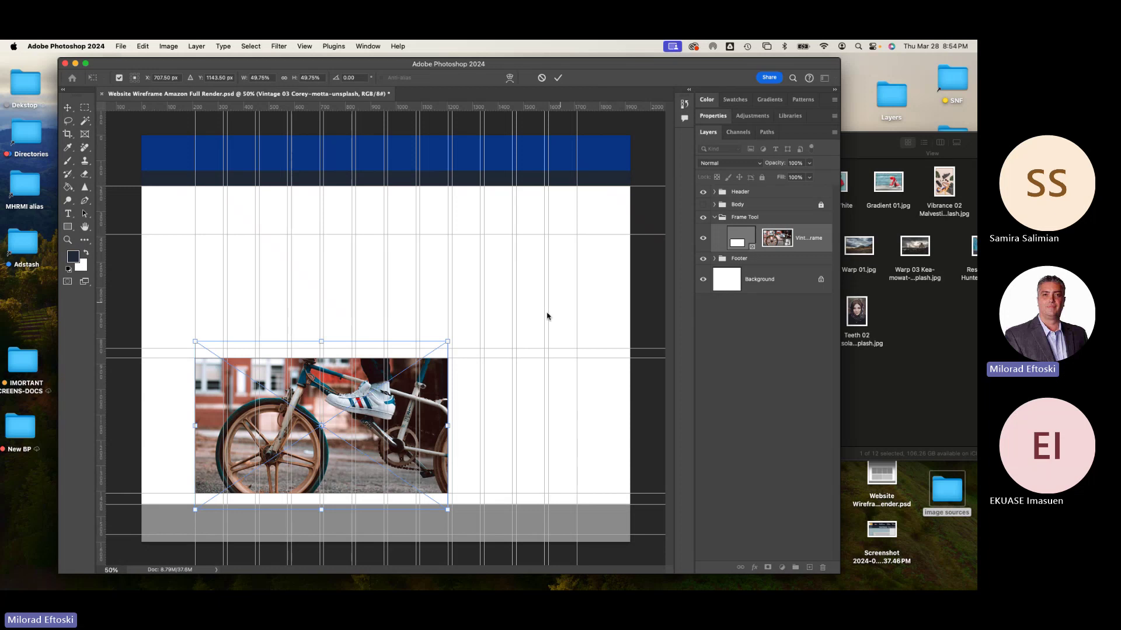
drag(445, 349, 467, 312)
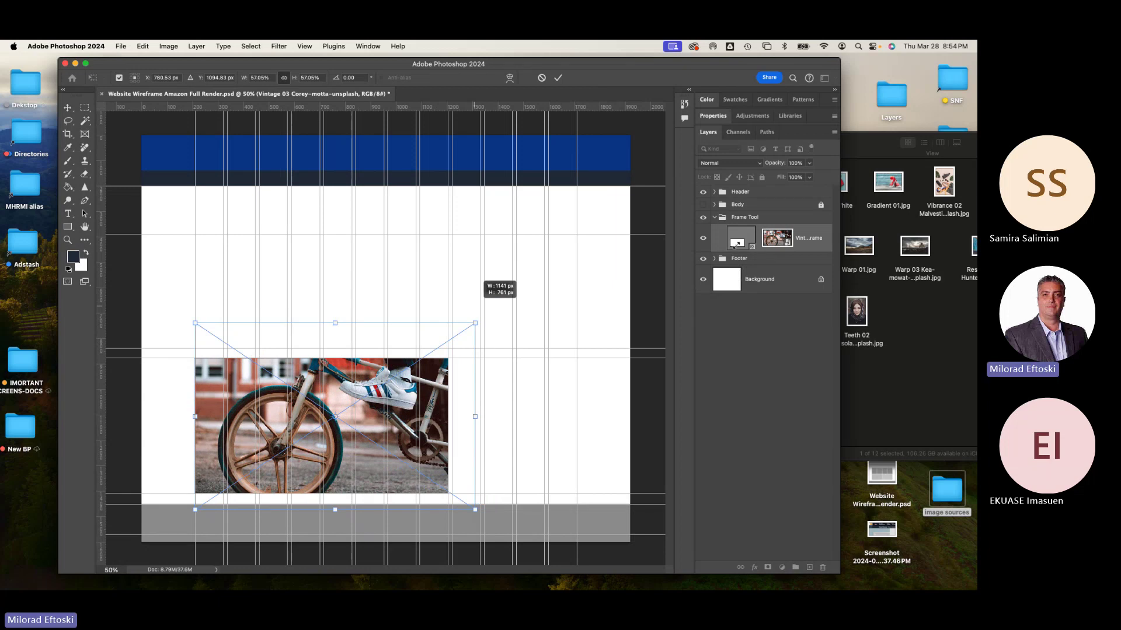
key(Return)
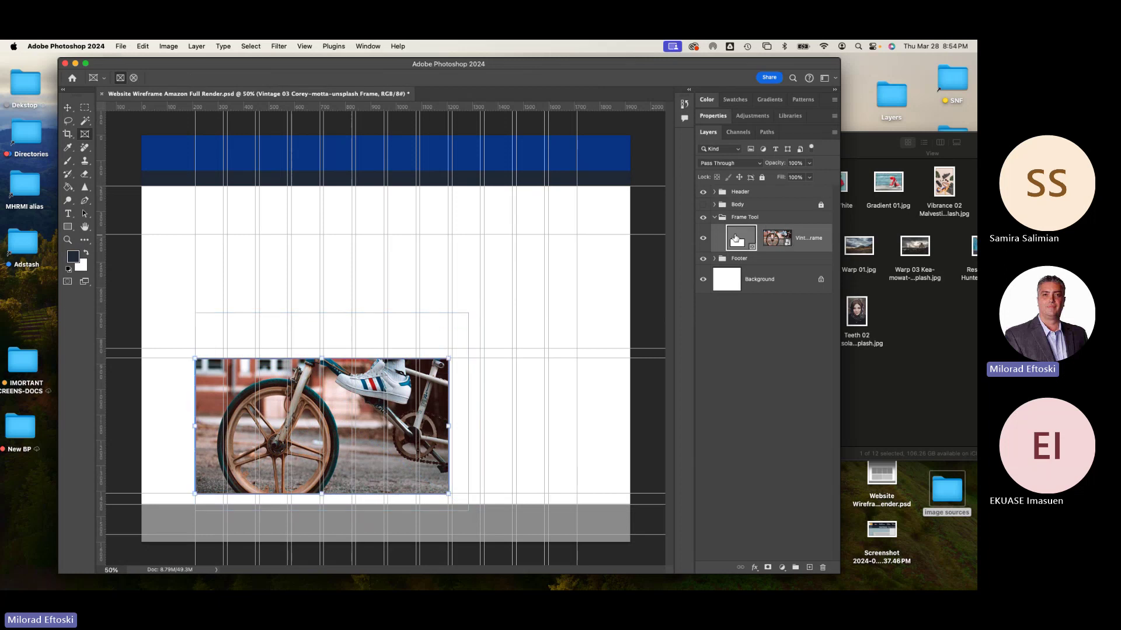
super+click(815, 238)
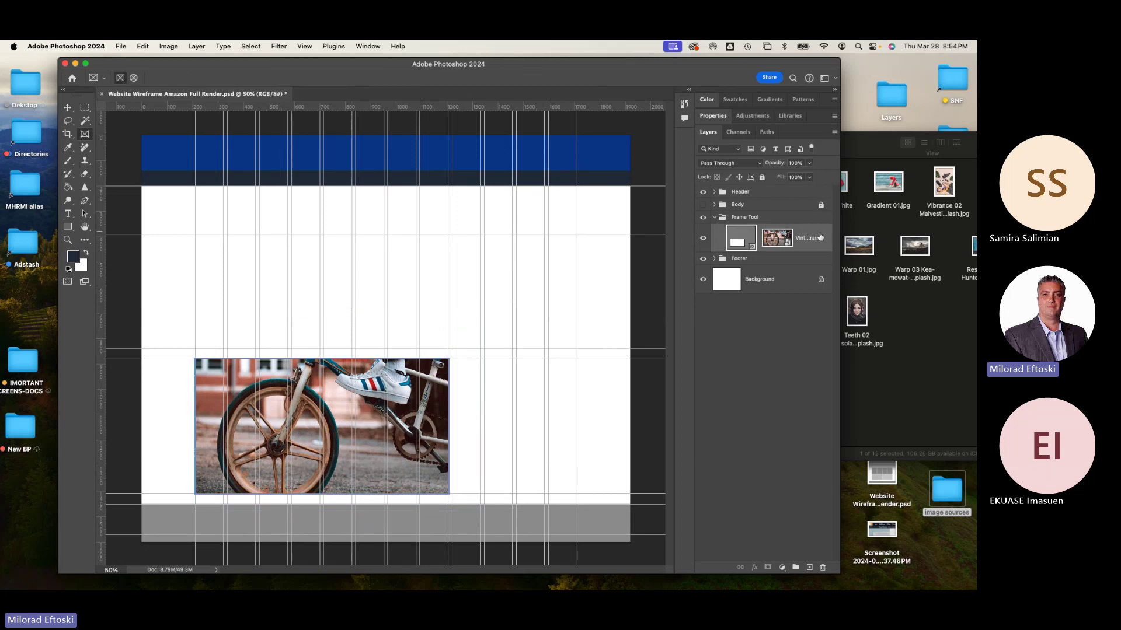
click(739, 239)
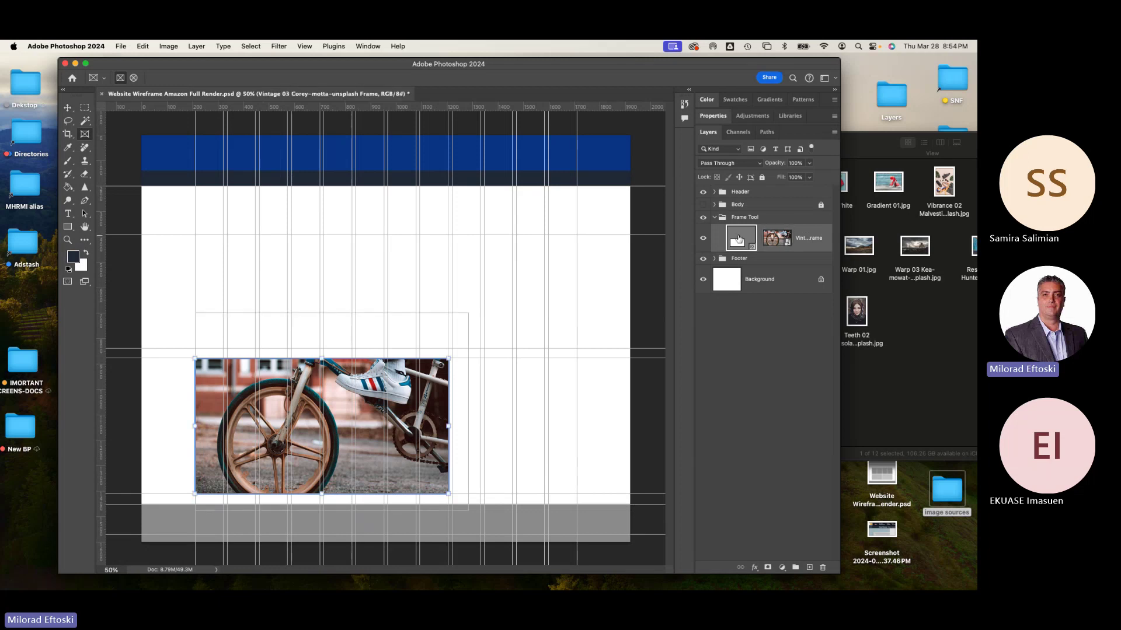
click(777, 238)
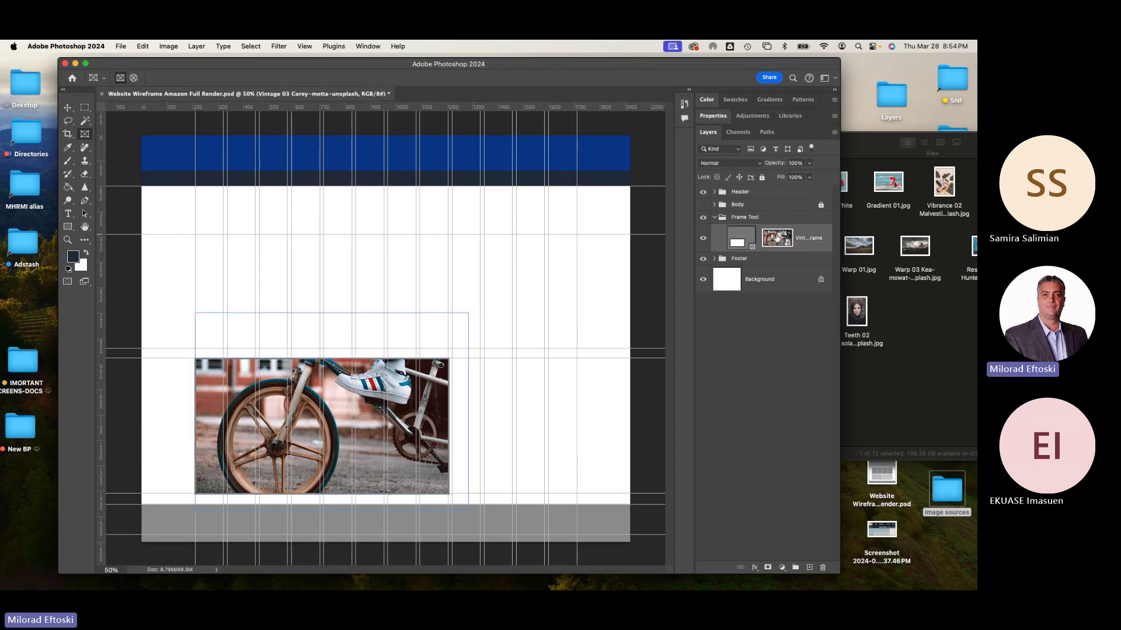
click(769, 309)
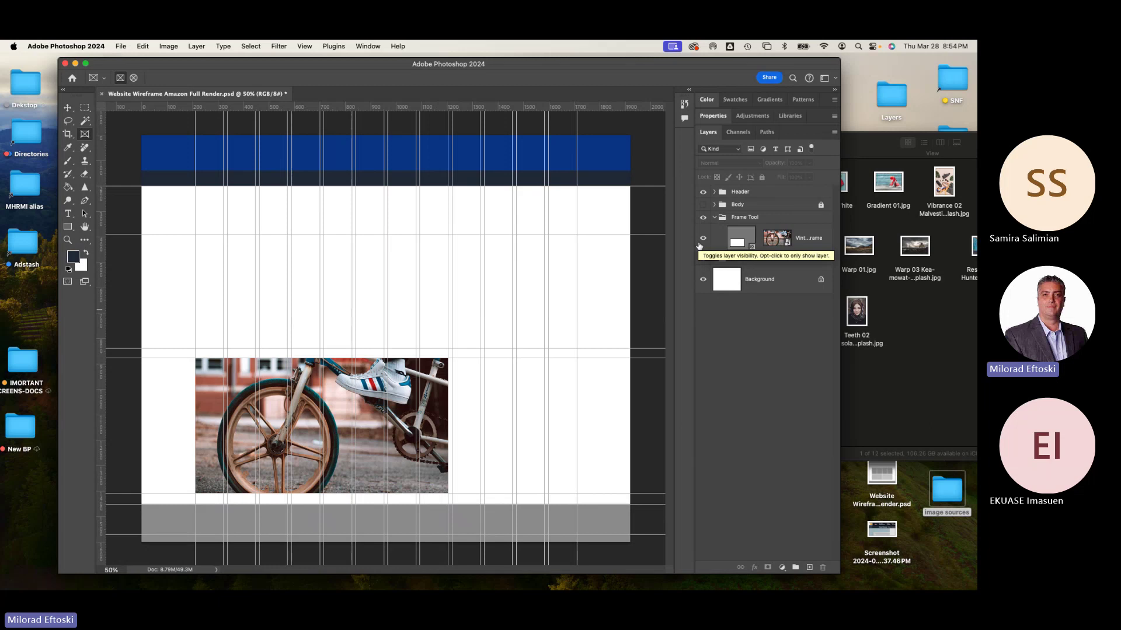
Show the Body group again and delete its Navigation 01 pattern layer
click(714, 218)
click(703, 205)
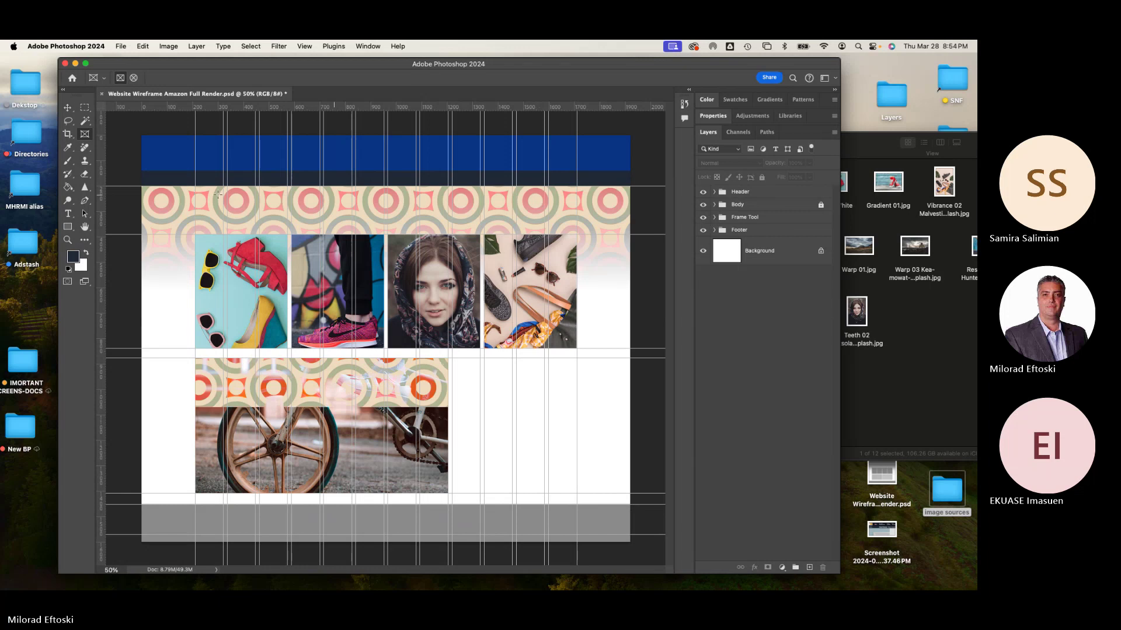
key(v)
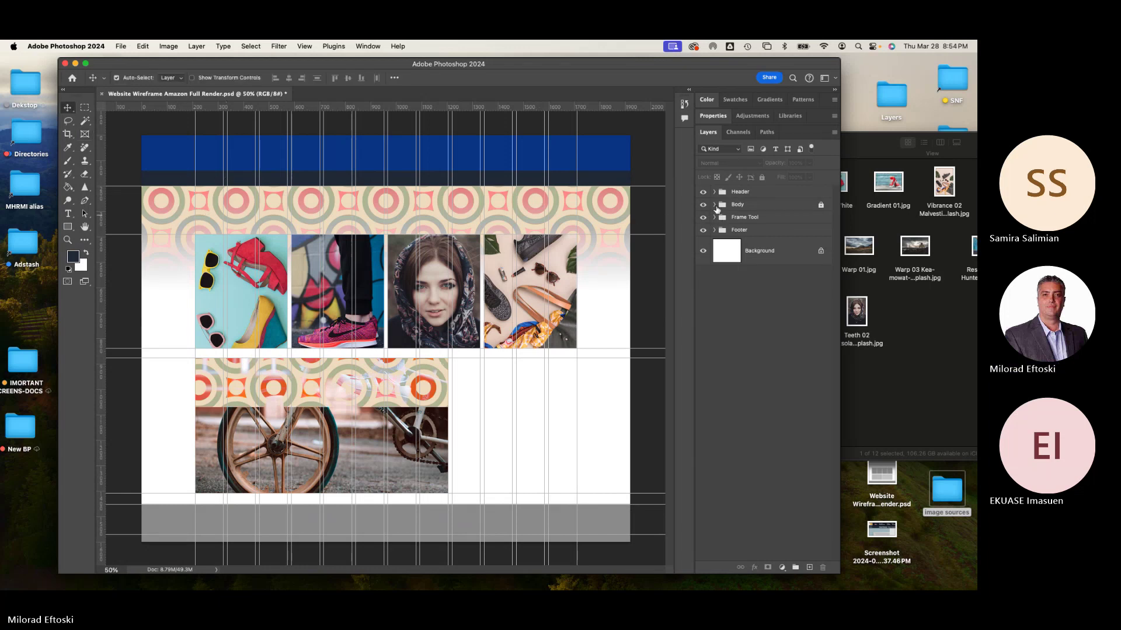
click(715, 205)
click(778, 445)
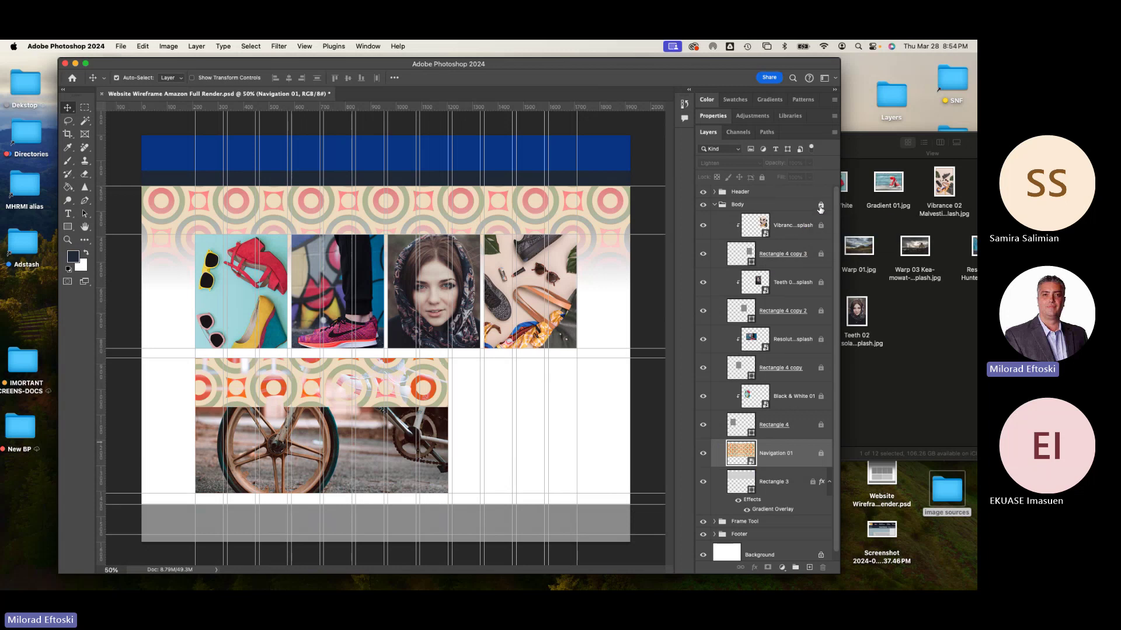
key(Delete)
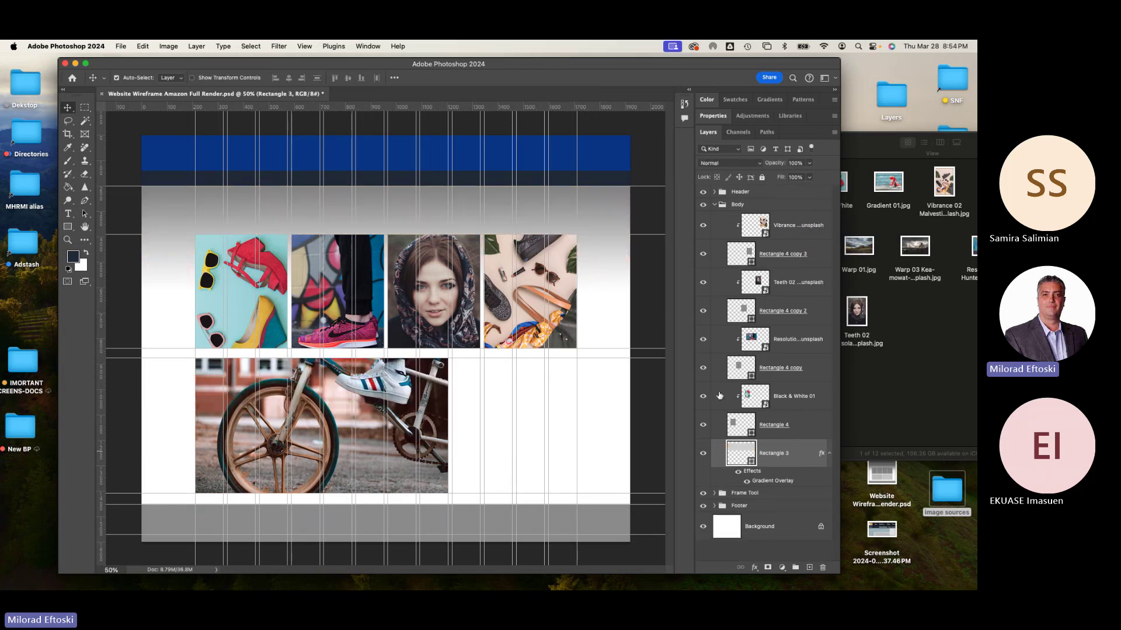
Delete the Rectangle 3 gradient background layer
click(705, 456)
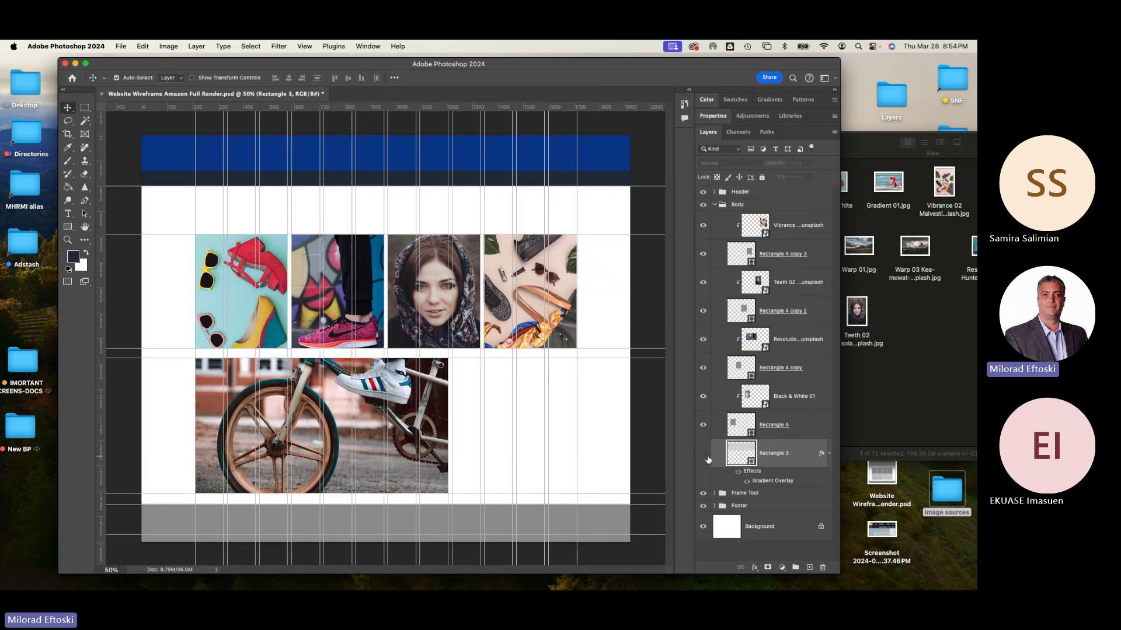
click(705, 456)
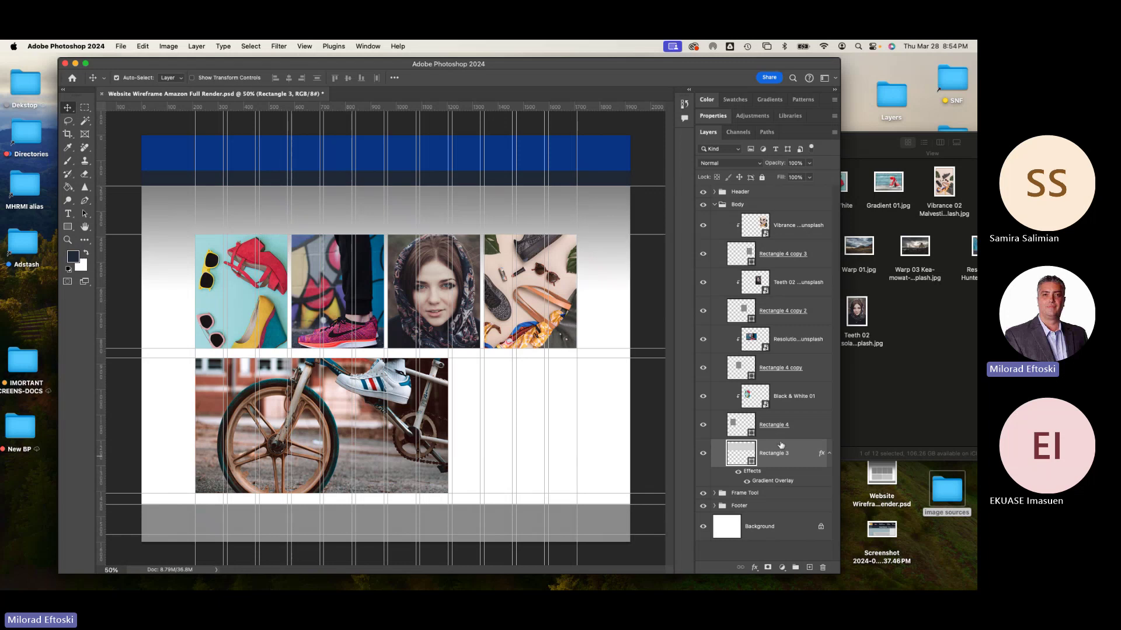
key(Delete)
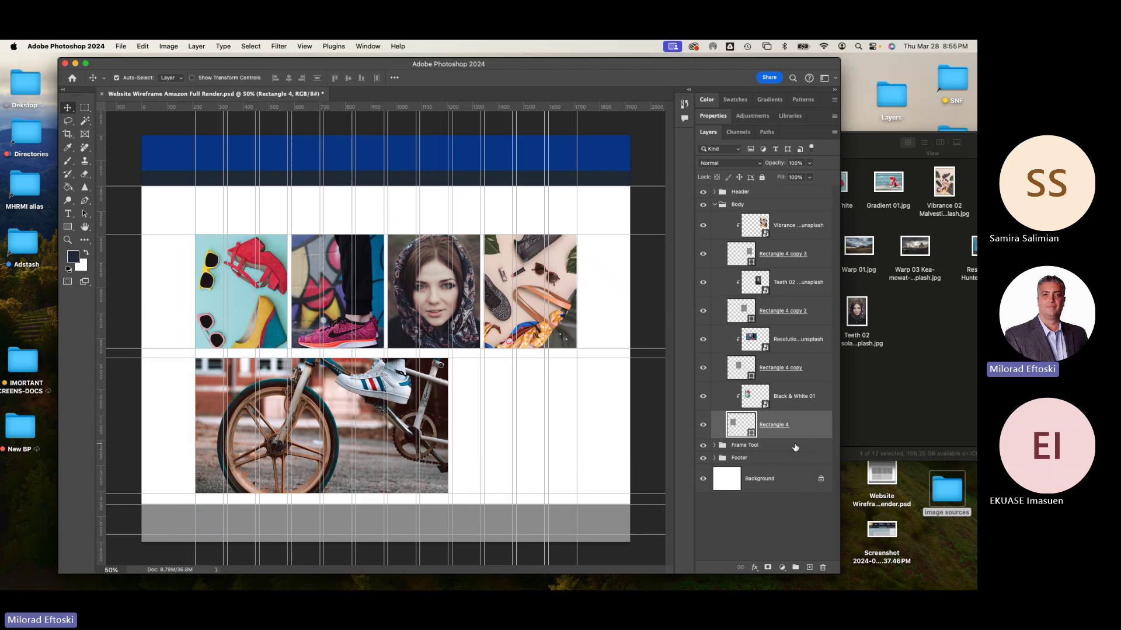
Select the Body group, then find Warp 01.jpg in the image sources folder and Quick Look it
click(766, 205)
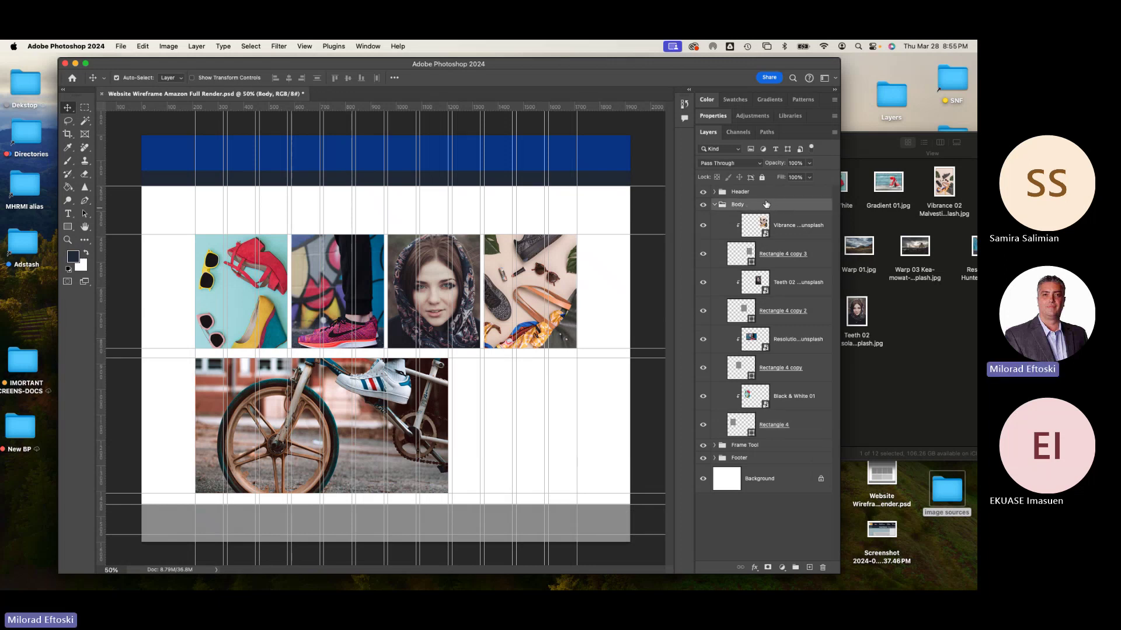
click(906, 334)
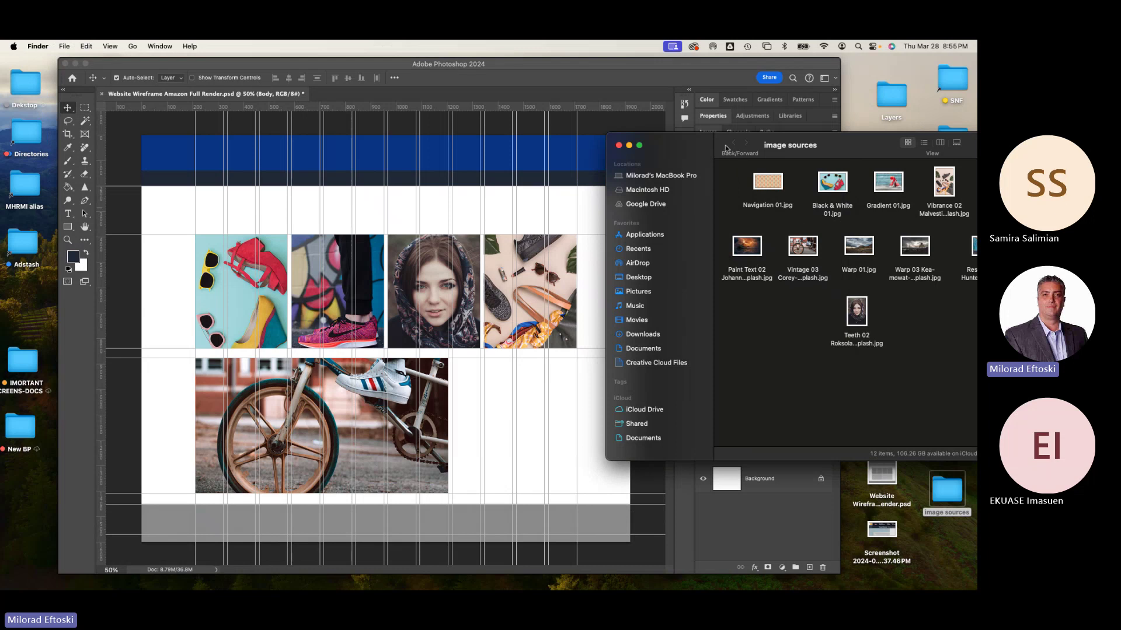
drag(804, 151, 713, 166)
click(771, 263)
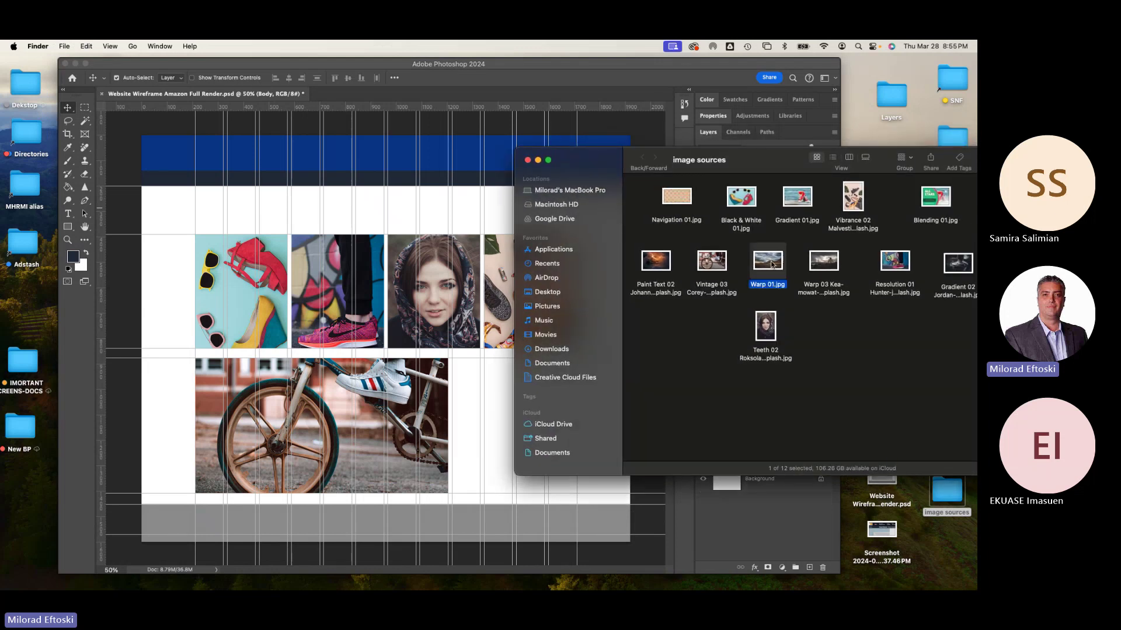
key(space)
key(space)
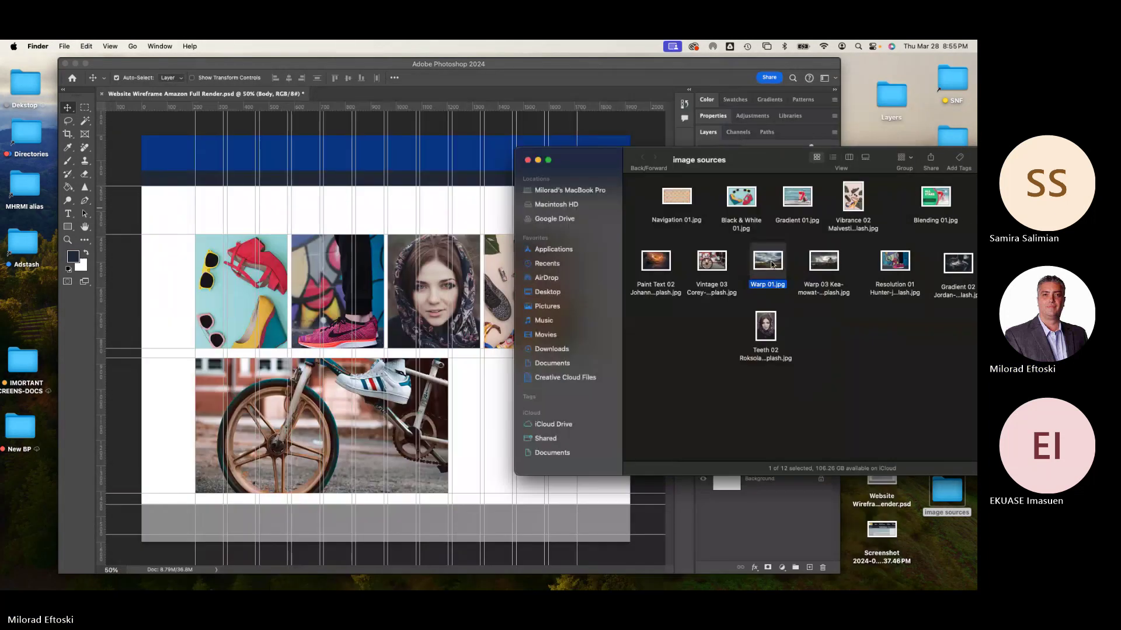
key(space)
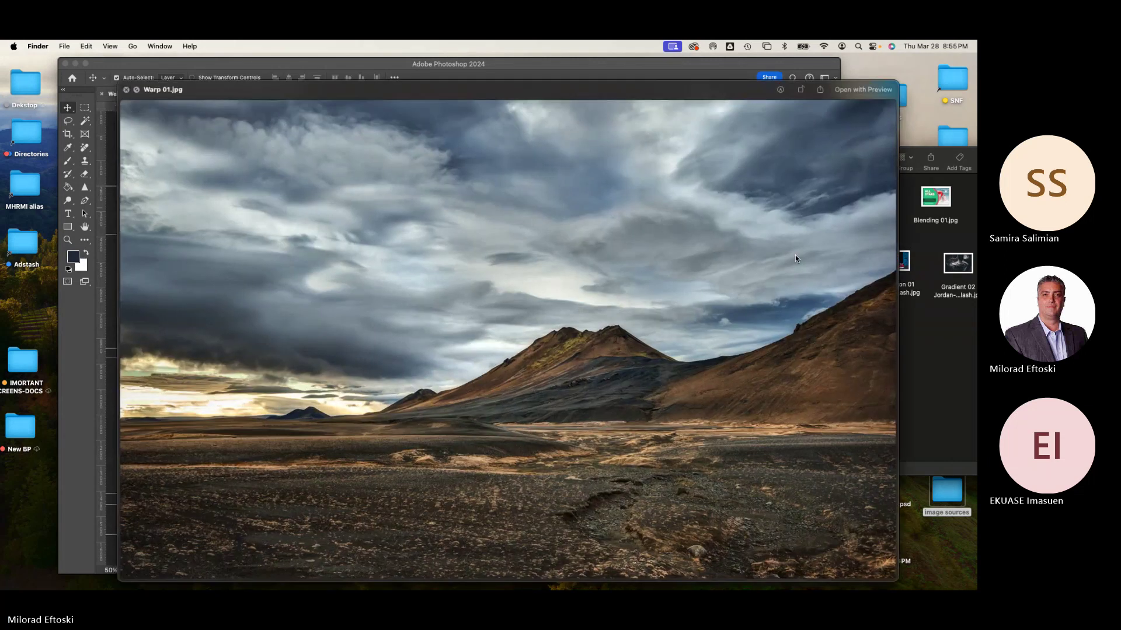
key(space)
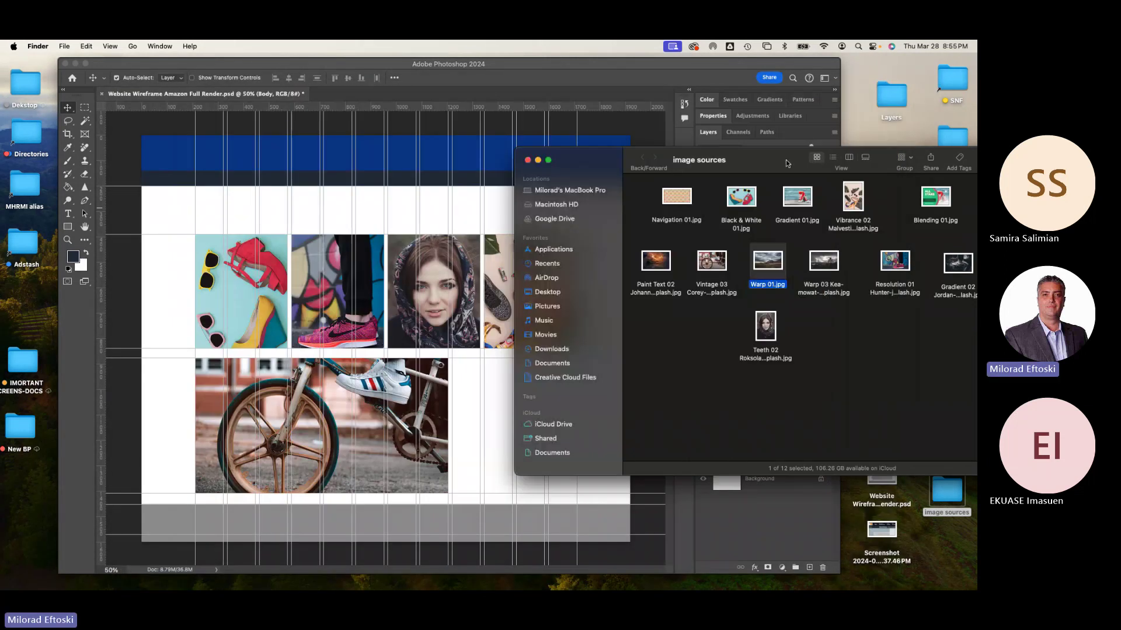
Place Warp 01.jpg at the canvas's top-left and enlarge it to fill the body area
drag(829, 260, 363, 219)
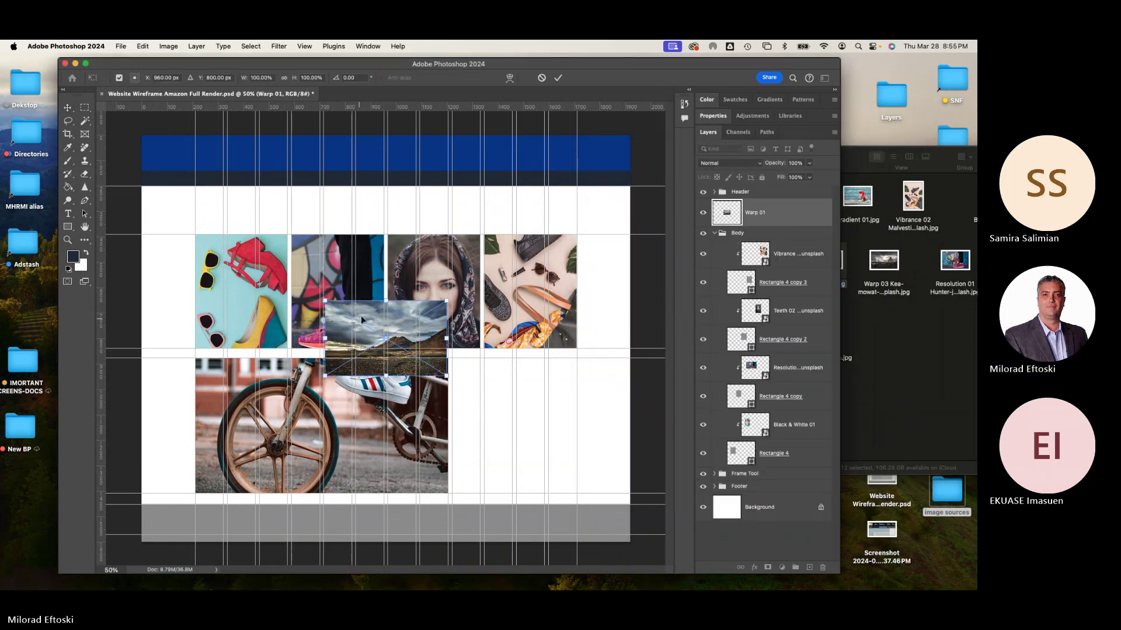
drag(364, 319, 179, 204)
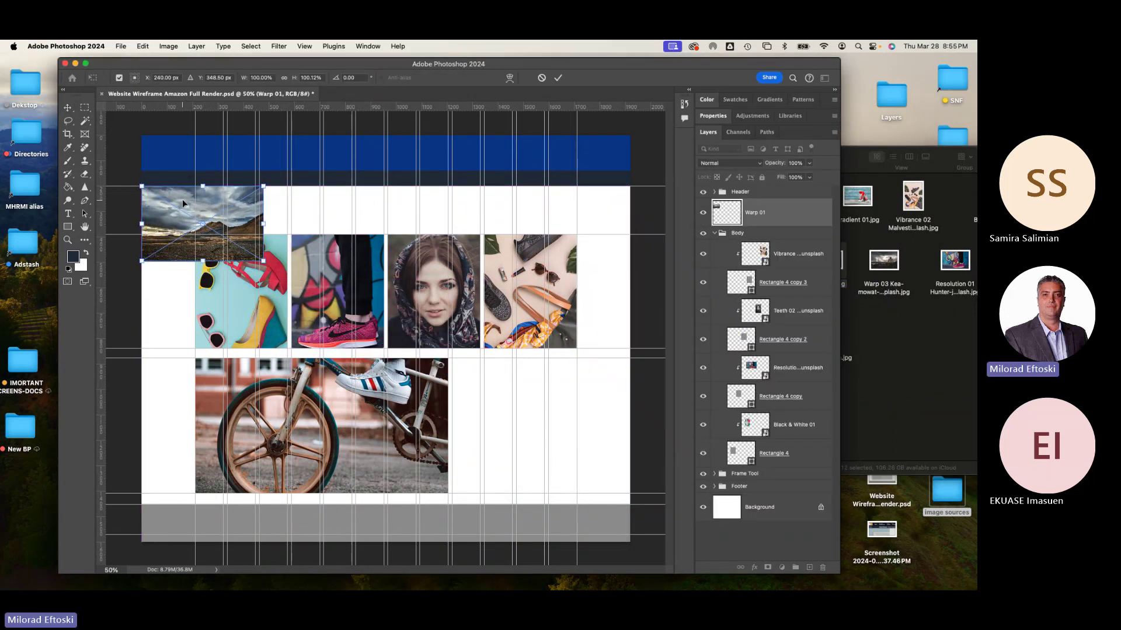
key(Return)
key(super+t)
drag(266, 261, 645, 475)
key(Return)
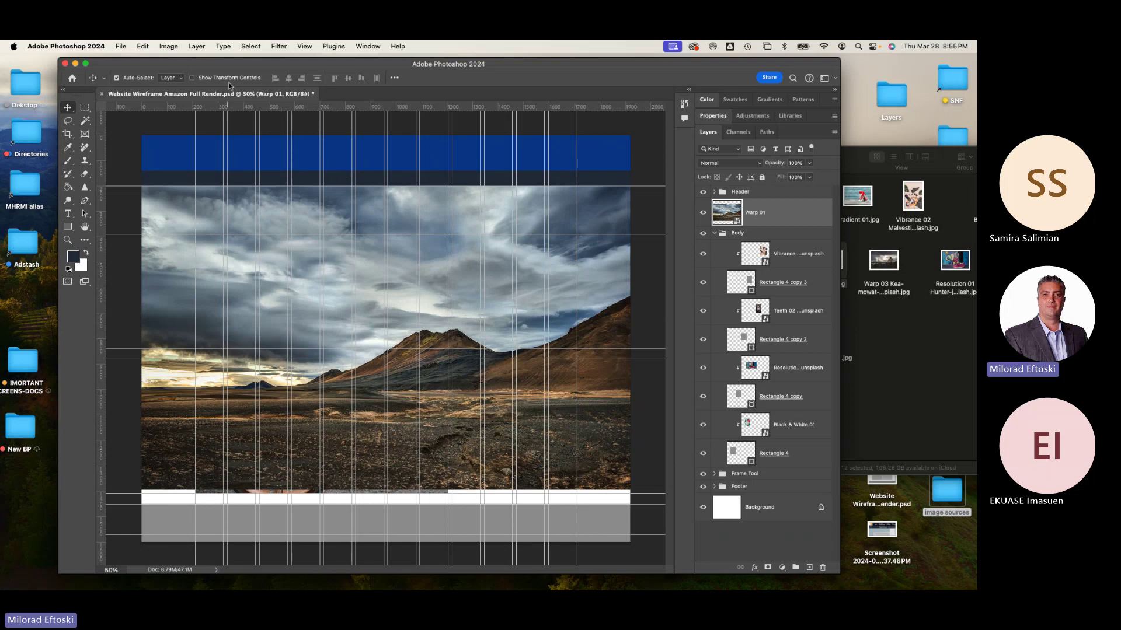
Flip the landscape vertically and move its layer to the bottom of the Body group
click(143, 47)
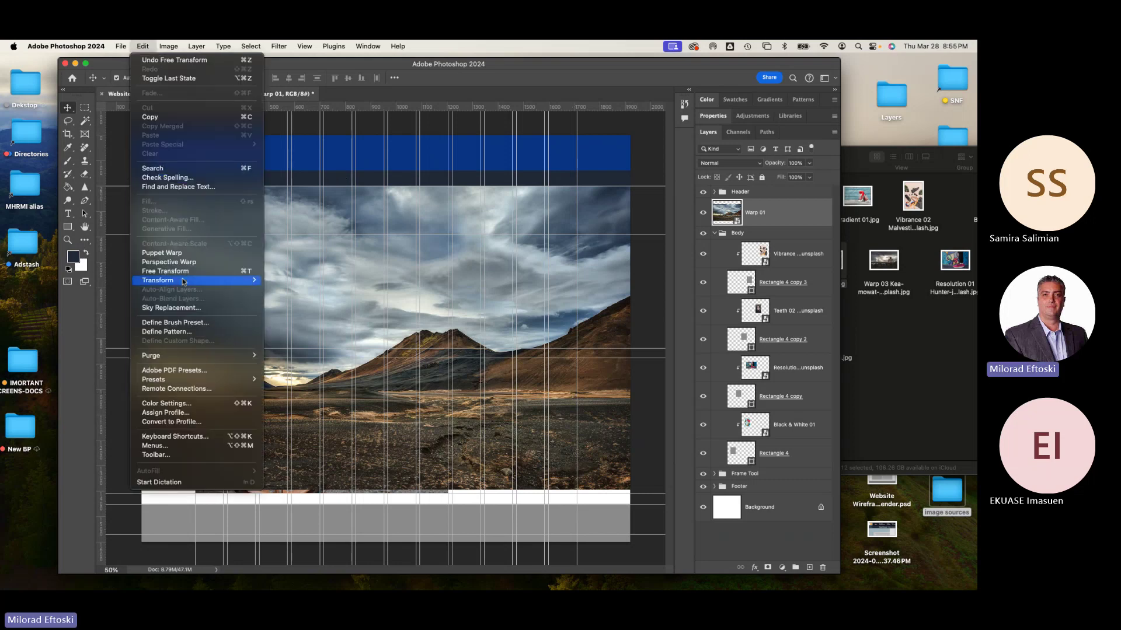
mouse_move(181, 284)
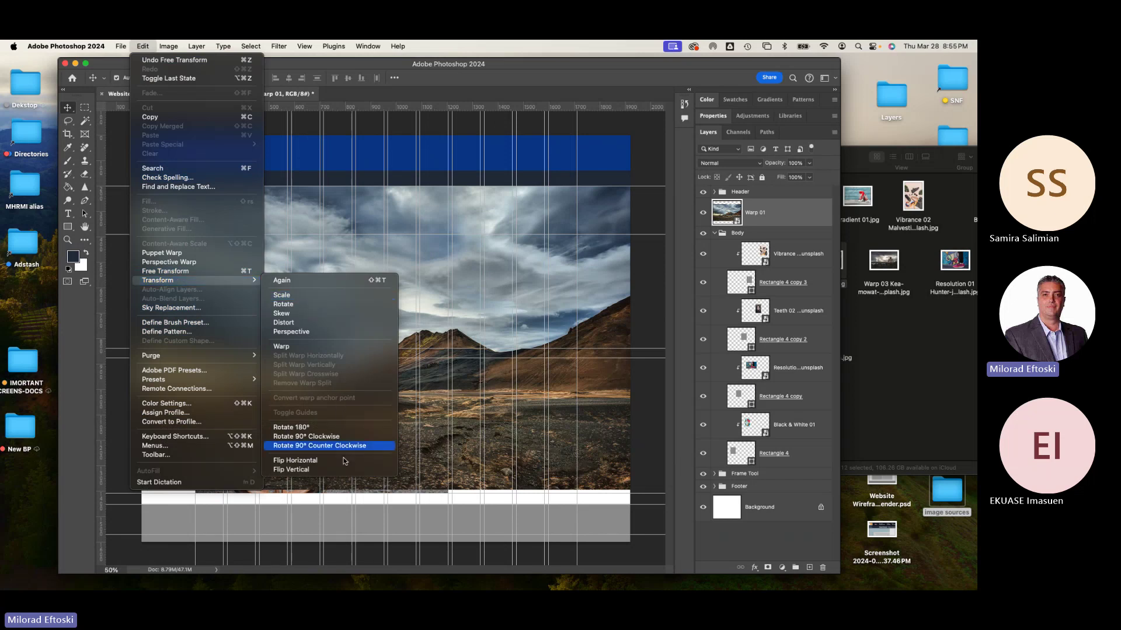
click(318, 468)
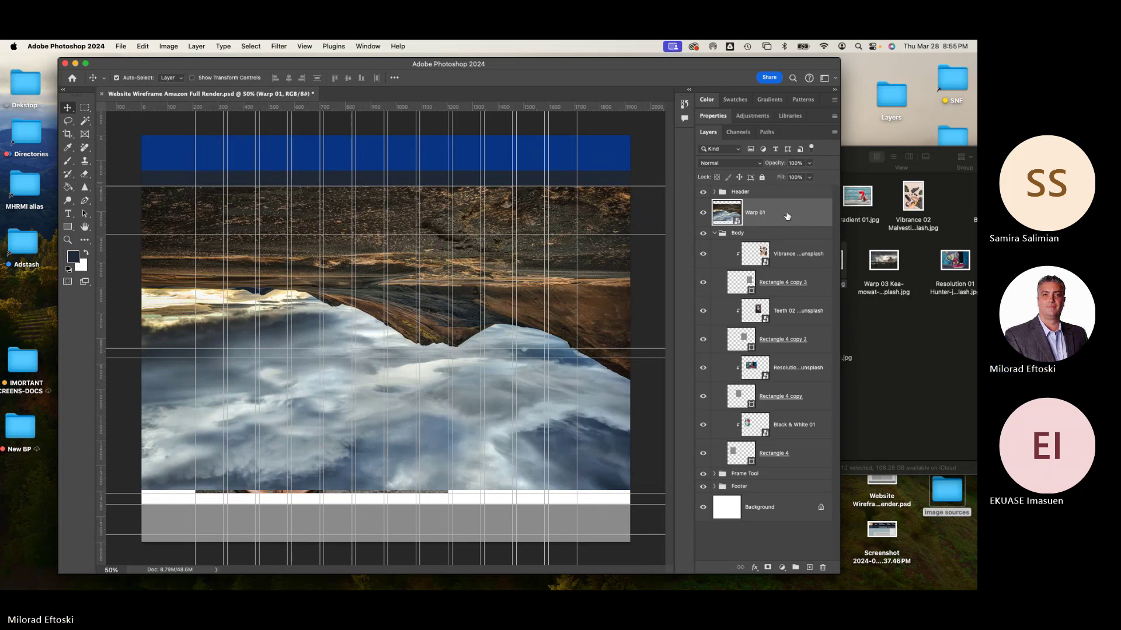
drag(778, 217, 800, 467)
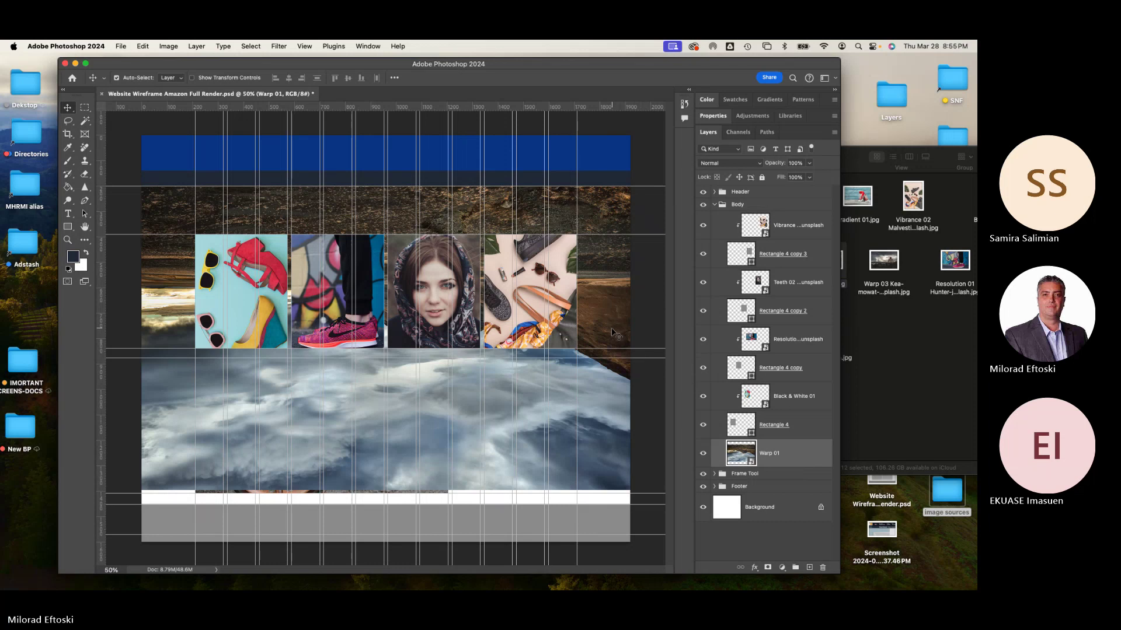
Raise the Warp 01 layer about 251 px and add a Reveal All layer mask
drag(612, 332, 610, 246)
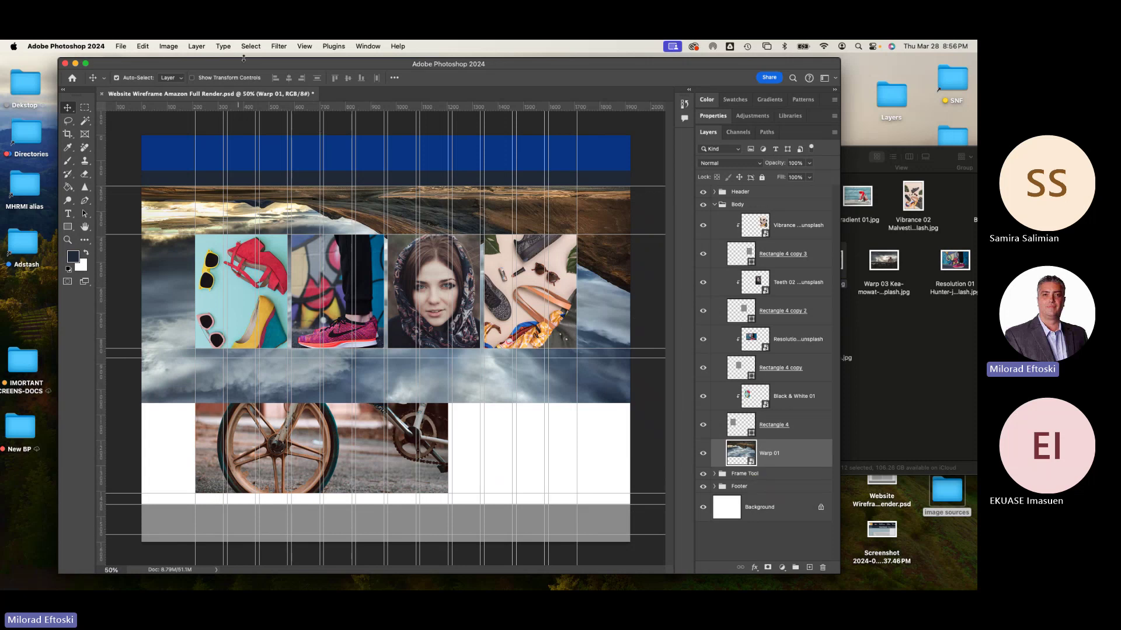
click(223, 46)
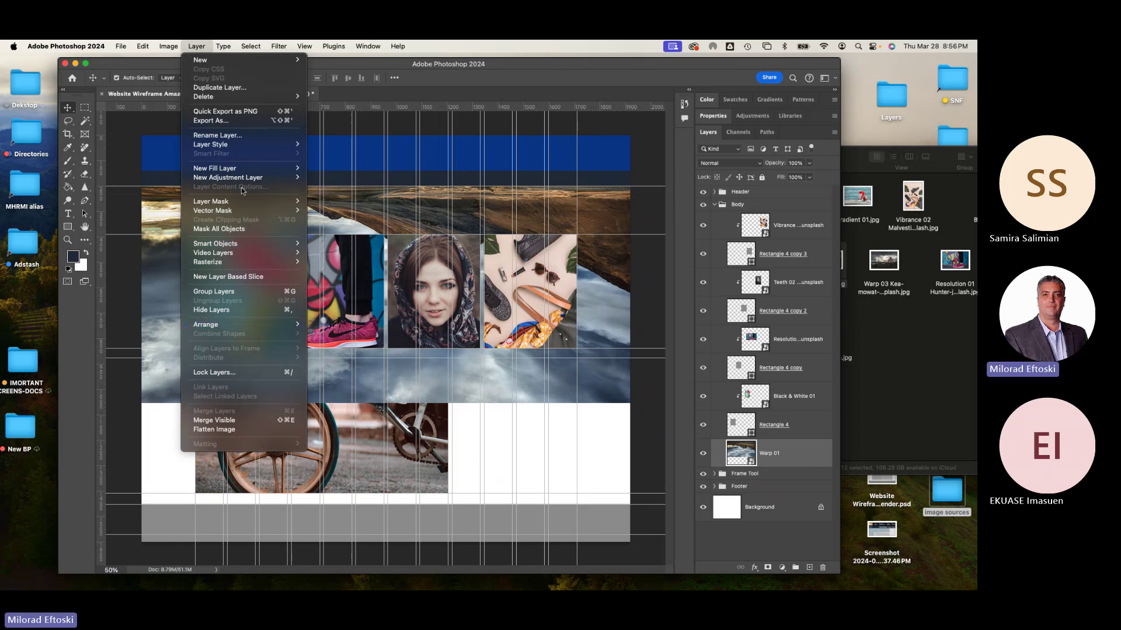
mouse_move(232, 203)
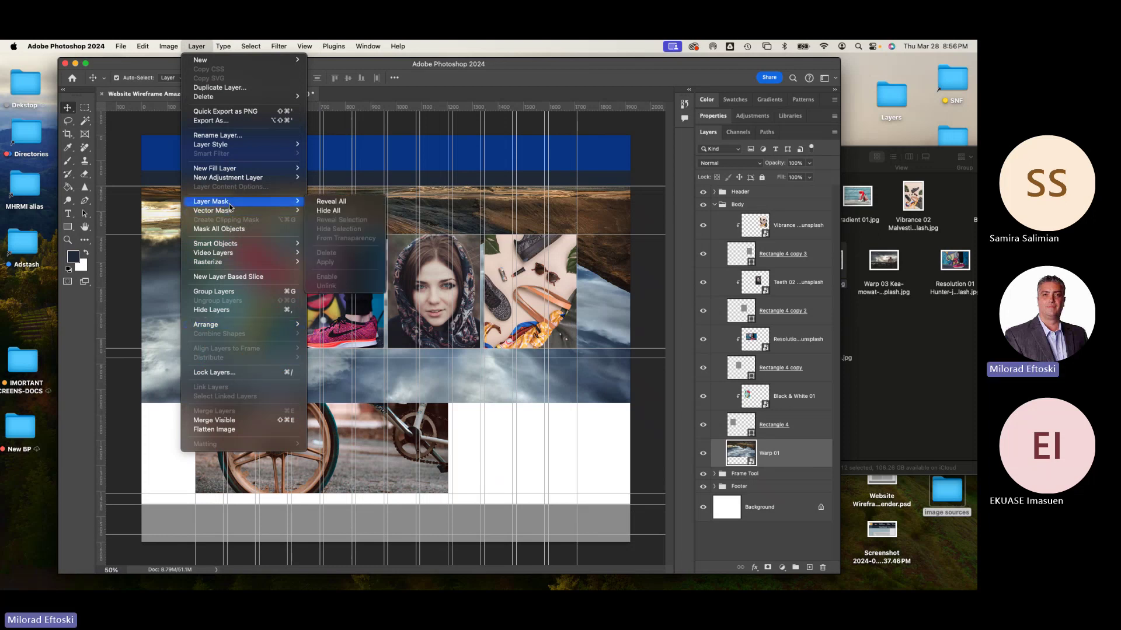
click(337, 201)
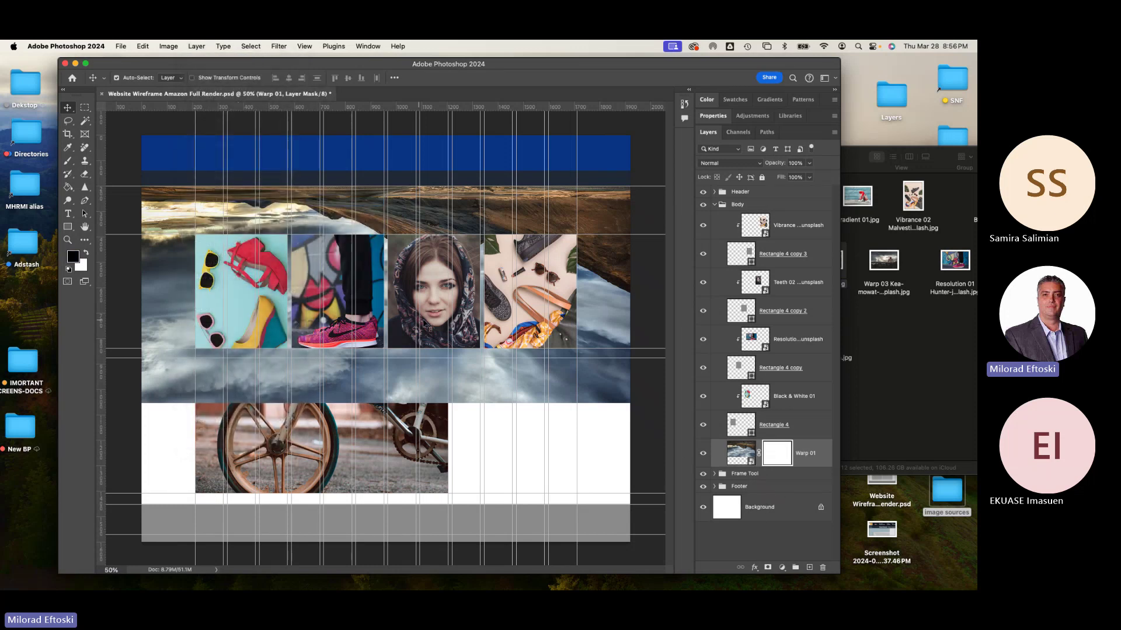
click(68, 187)
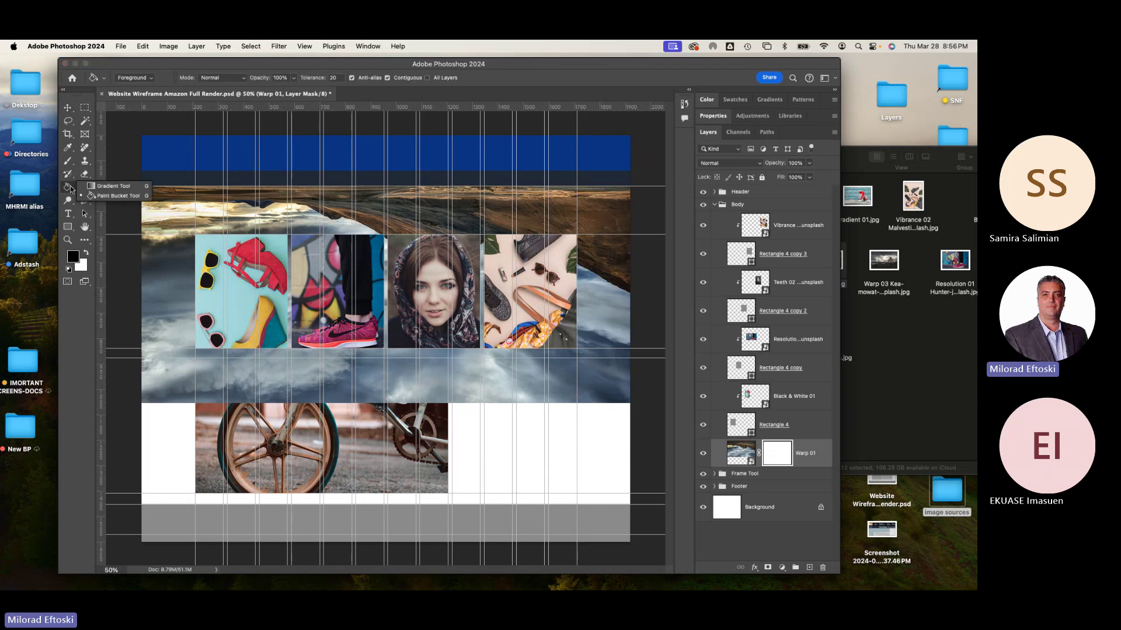
Draw a vertical black-to-white gradient on the Warp 01 layer mask
click(105, 187)
drag(383, 245, 388, 408)
drag(386, 327, 363, 301)
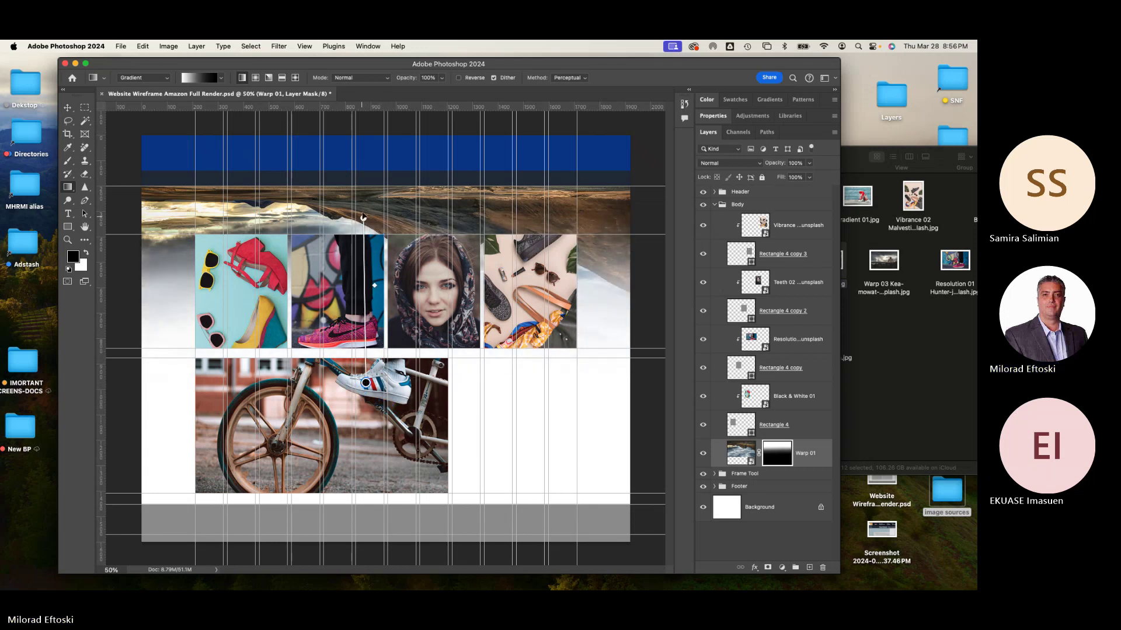
drag(363, 217, 362, 174)
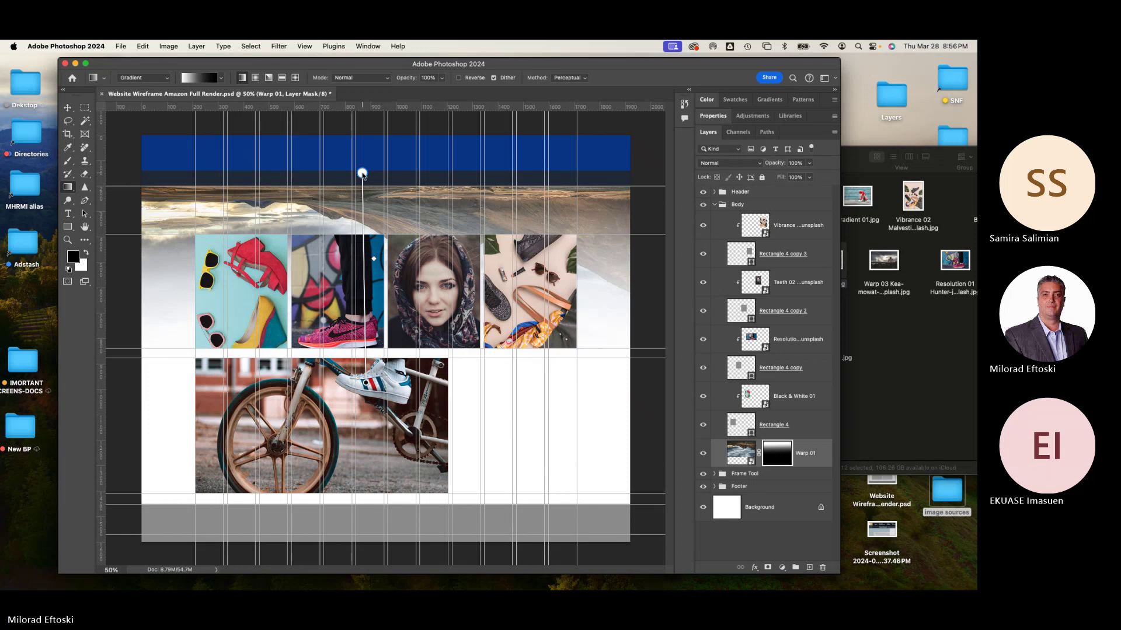
Rotate the Warp 01 image 180° so the landscape is right side up
key(super+2)
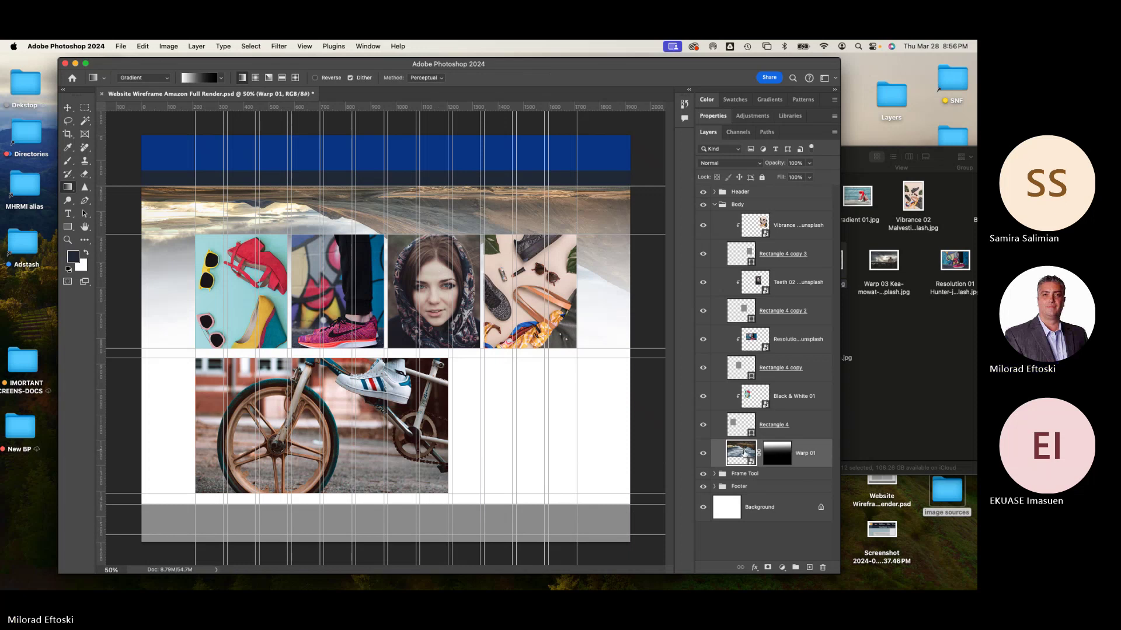
key(super+t)
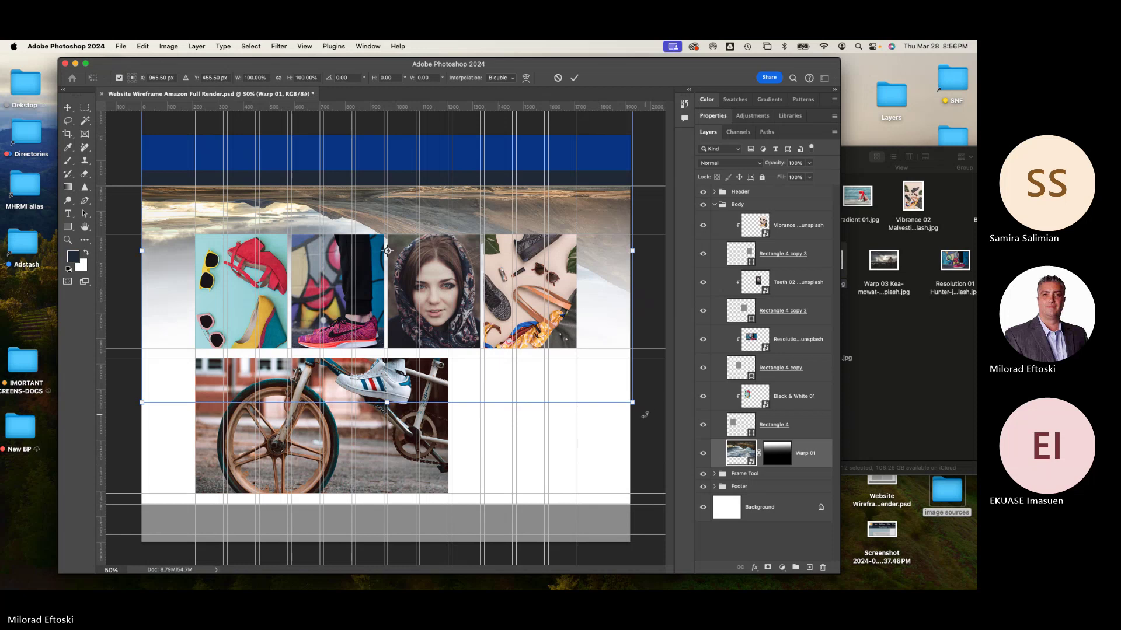
drag(645, 415, 318, 205)
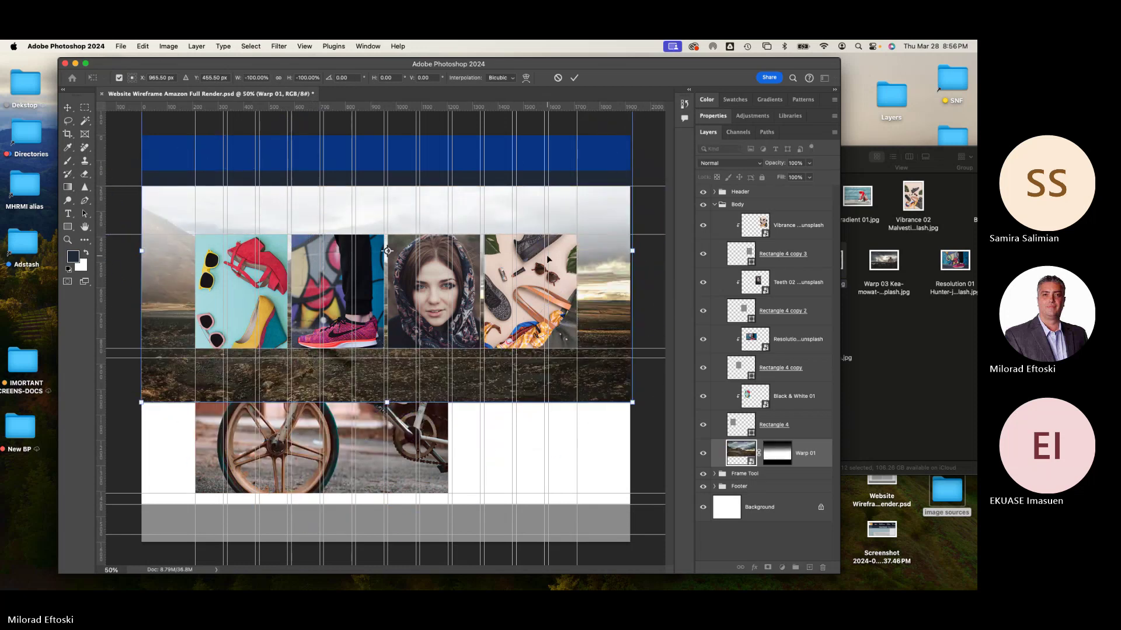
key(Return)
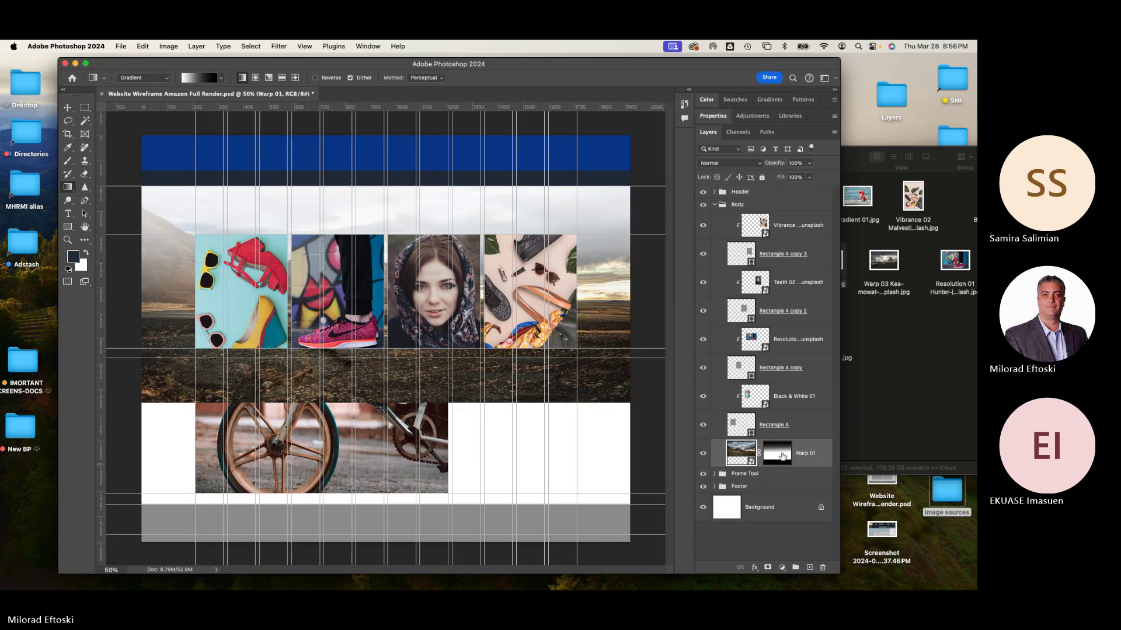
Redraw the mask gradient so the stormy sky fades into white above the photos
click(783, 456)
drag(362, 173, 366, 382)
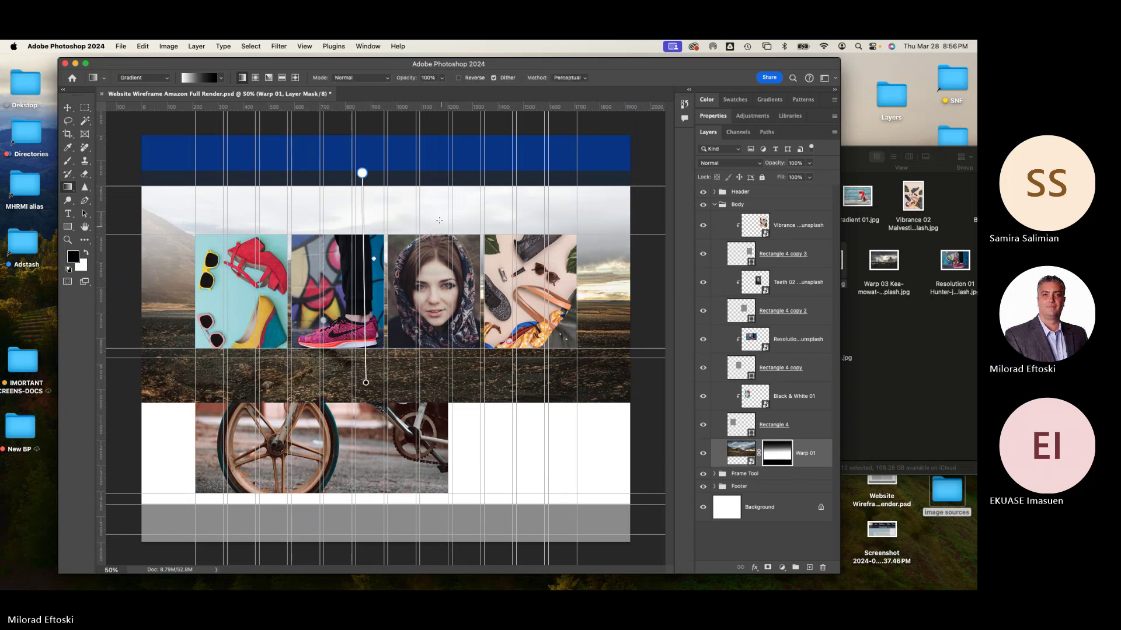
mouse_move(441, 206)
mouse_down()
mouse_move(436, 392)
mouse_move(438, 358)
mouse_up()
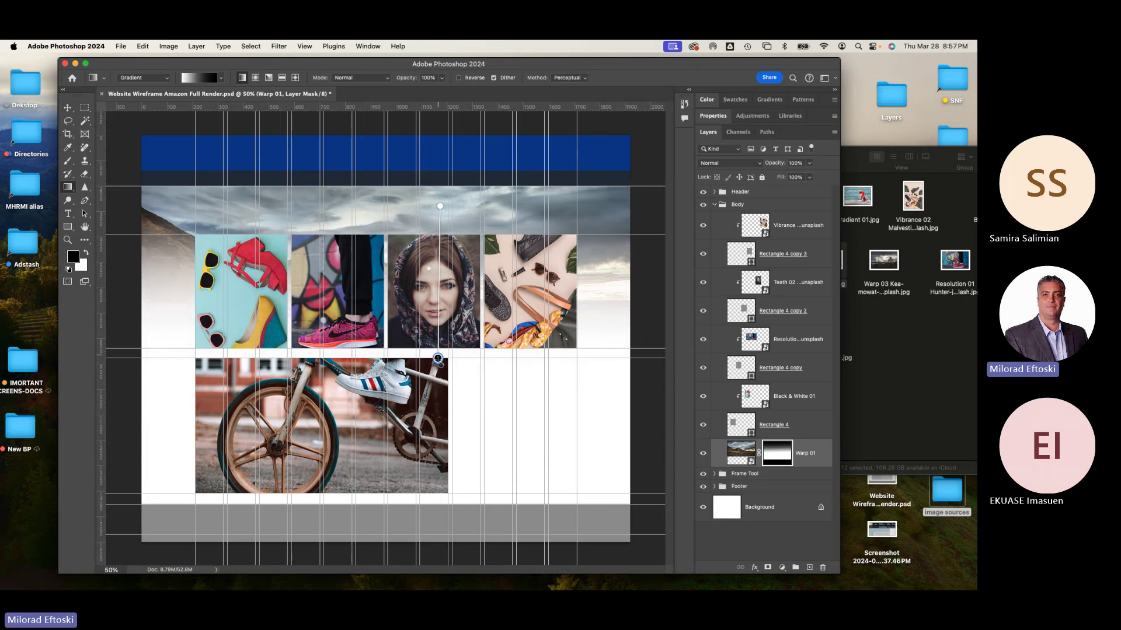
drag(464, 174, 464, 347)
click(67, 109)
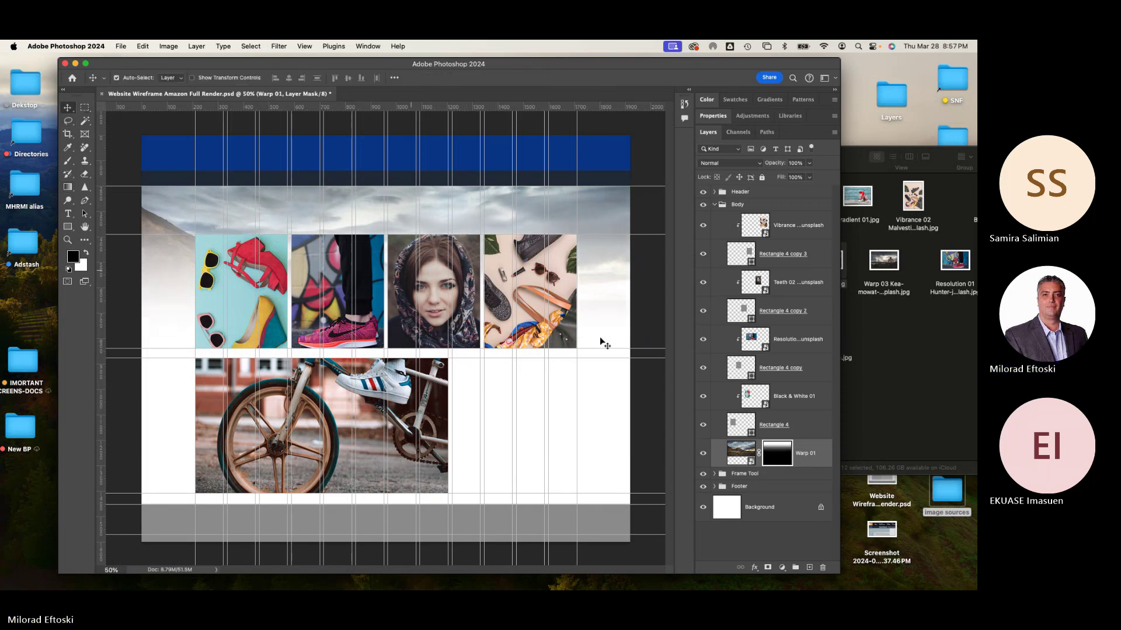
Draw a text box beside the bicycle photo inside the Frame Tool group
click(714, 206)
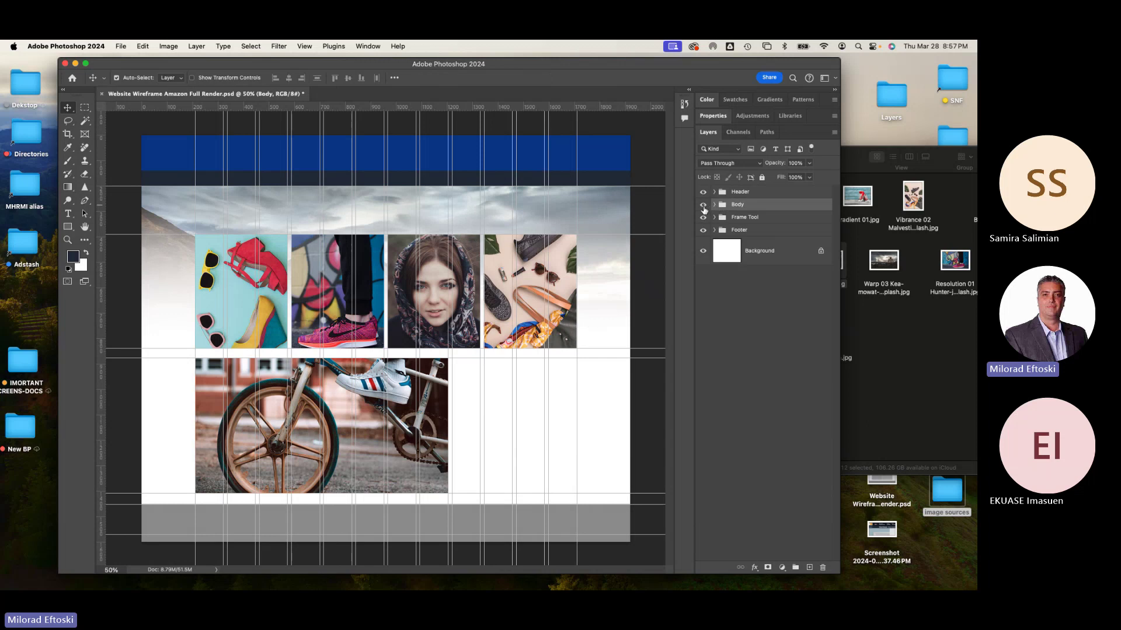
click(703, 205)
click(704, 205)
click(703, 205)
click(703, 205)
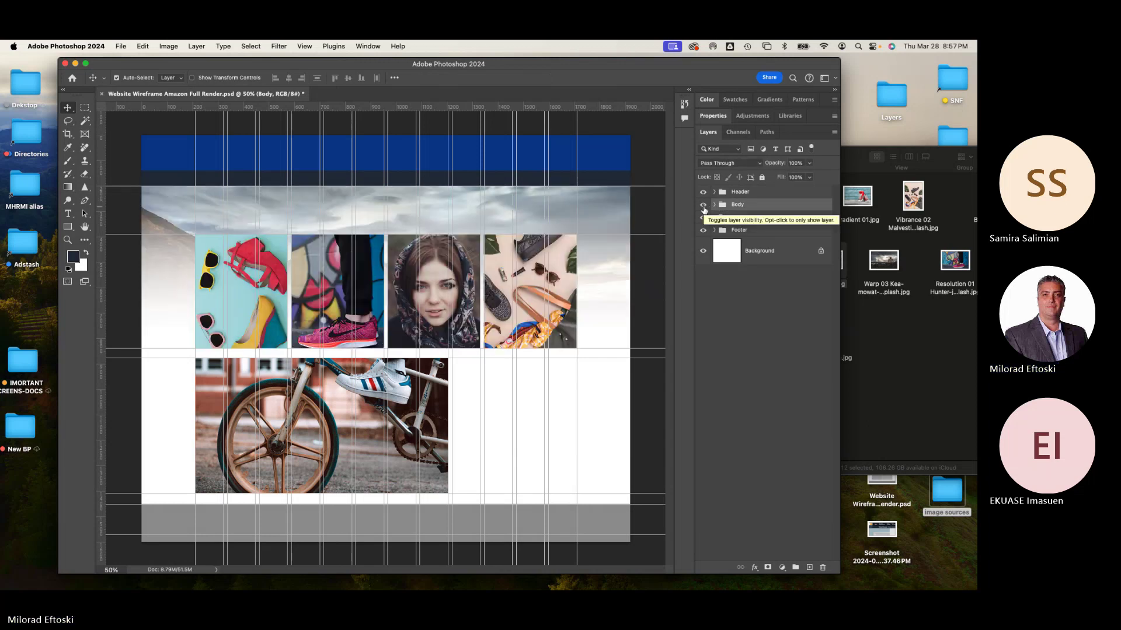
click(421, 381)
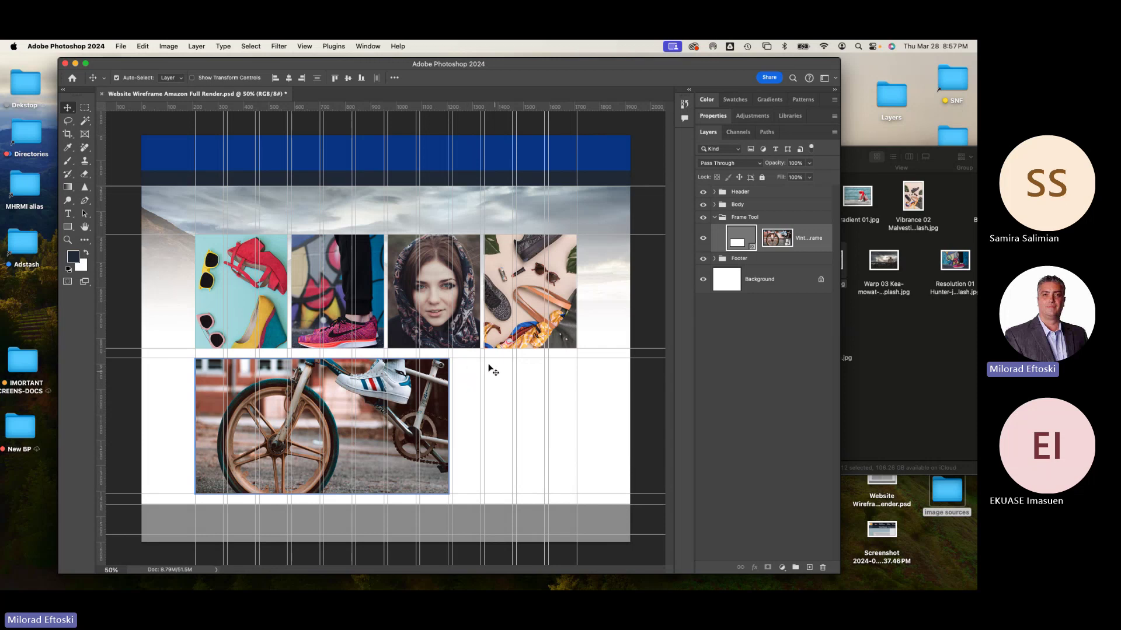
click(68, 215)
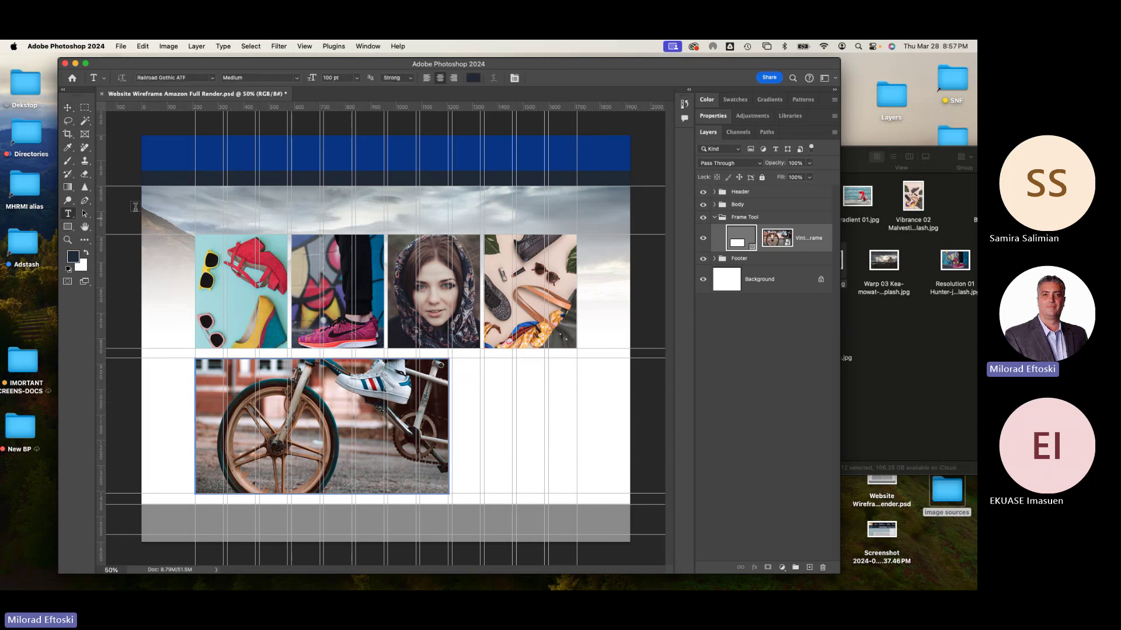
click(771, 220)
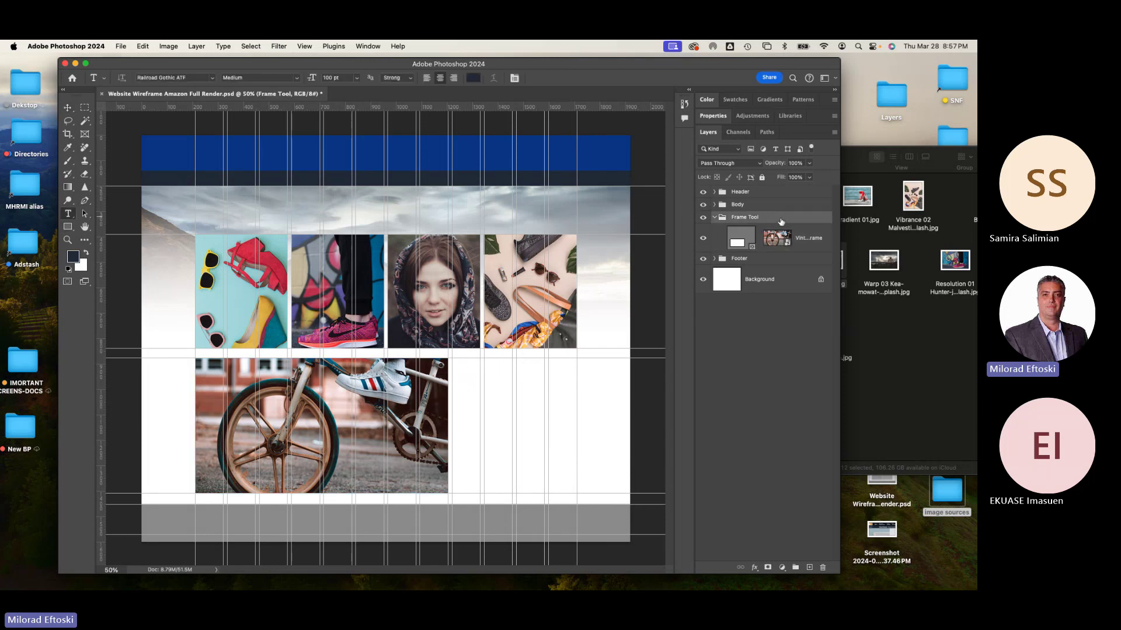
drag(452, 357, 577, 487)
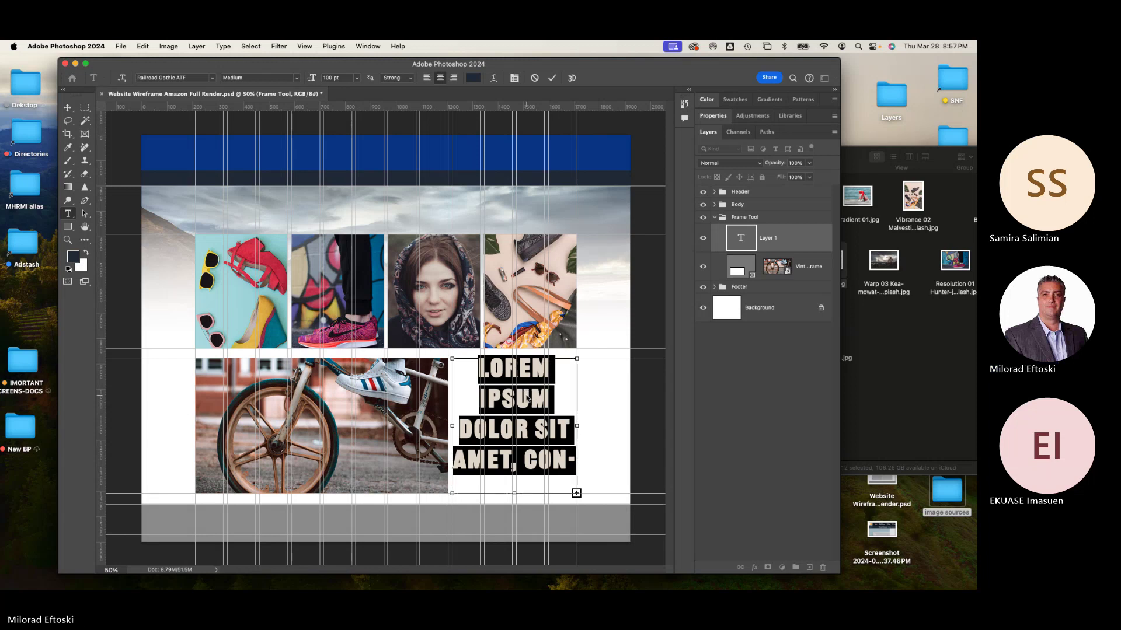
Set the body text to Arial Regular 24 pt with All Caps turned off
key(super+shift+comma)
key(super+shift+comma)
key(super+shift+comma)
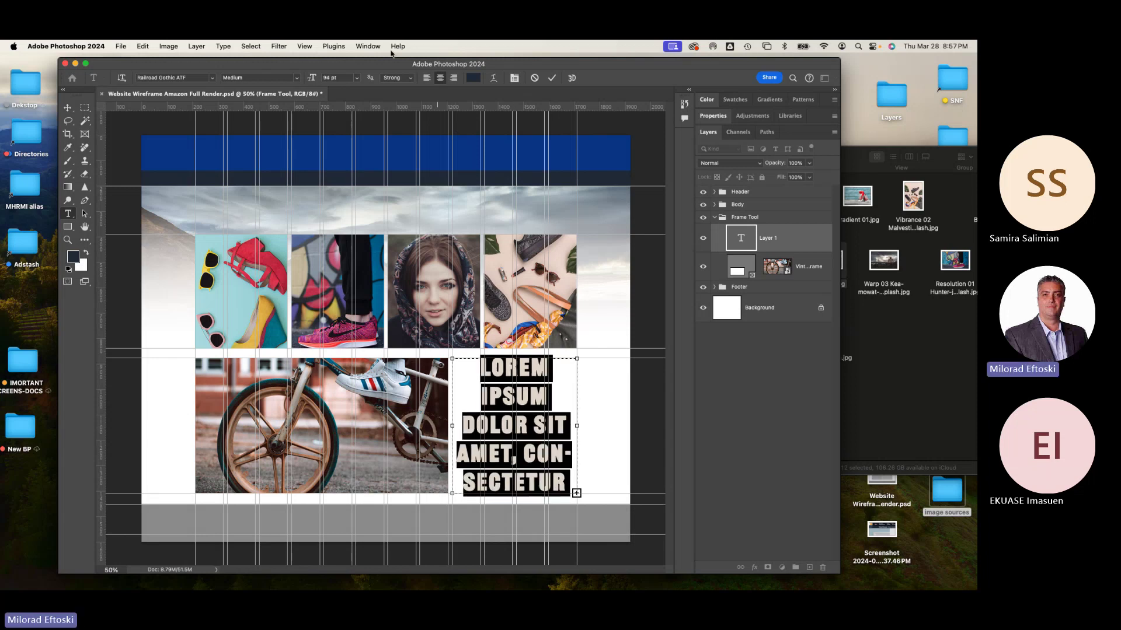
click(368, 47)
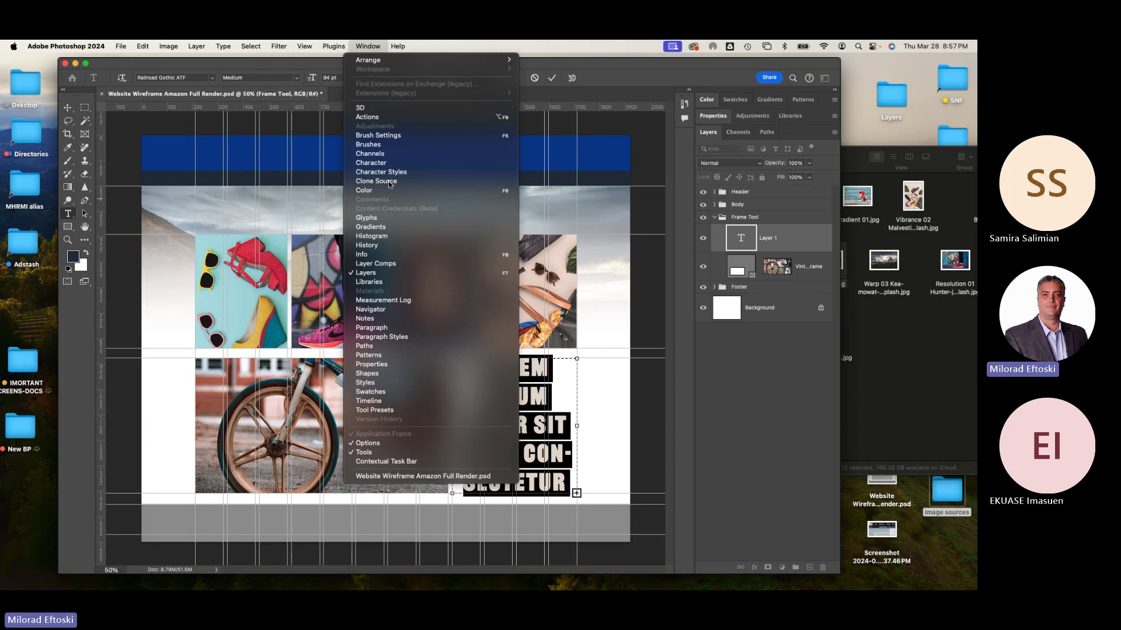
click(388, 163)
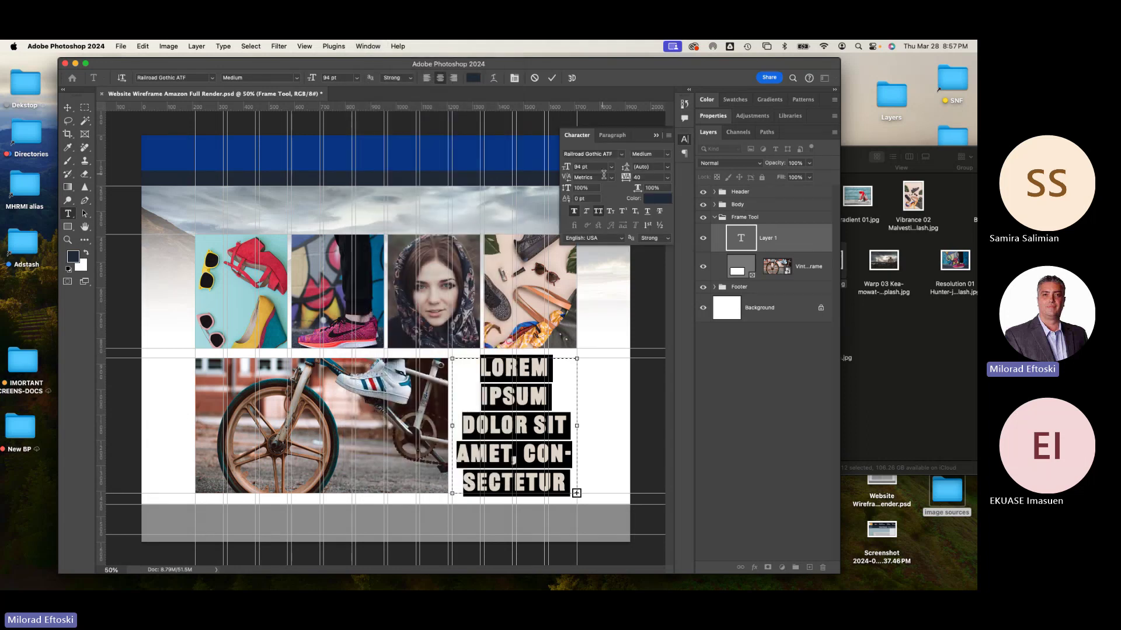
click(613, 168)
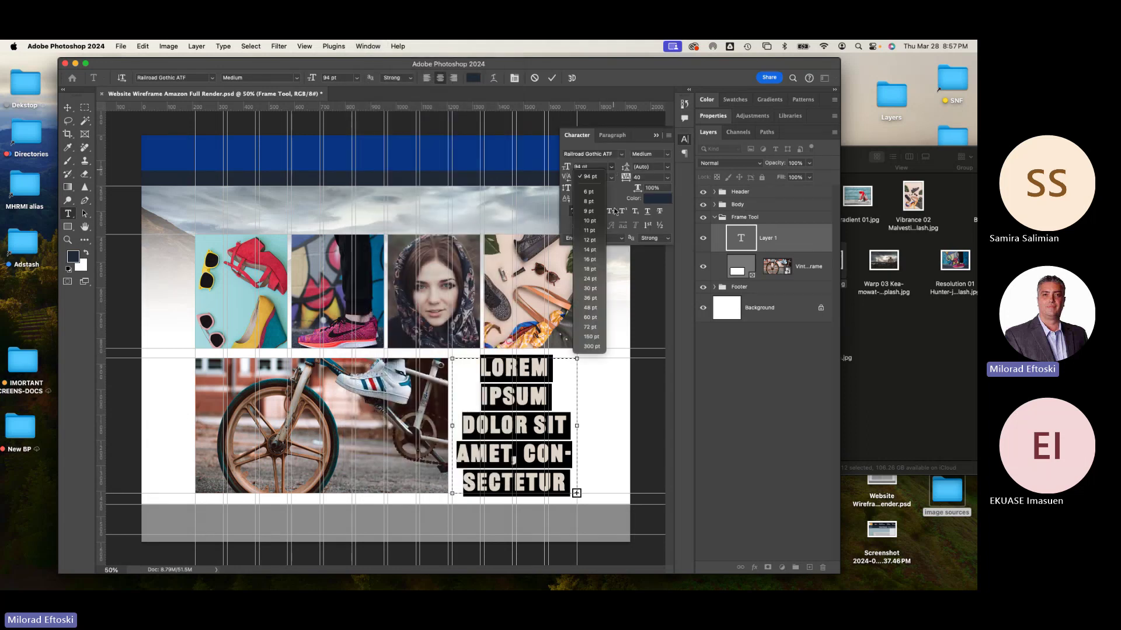
click(589, 277)
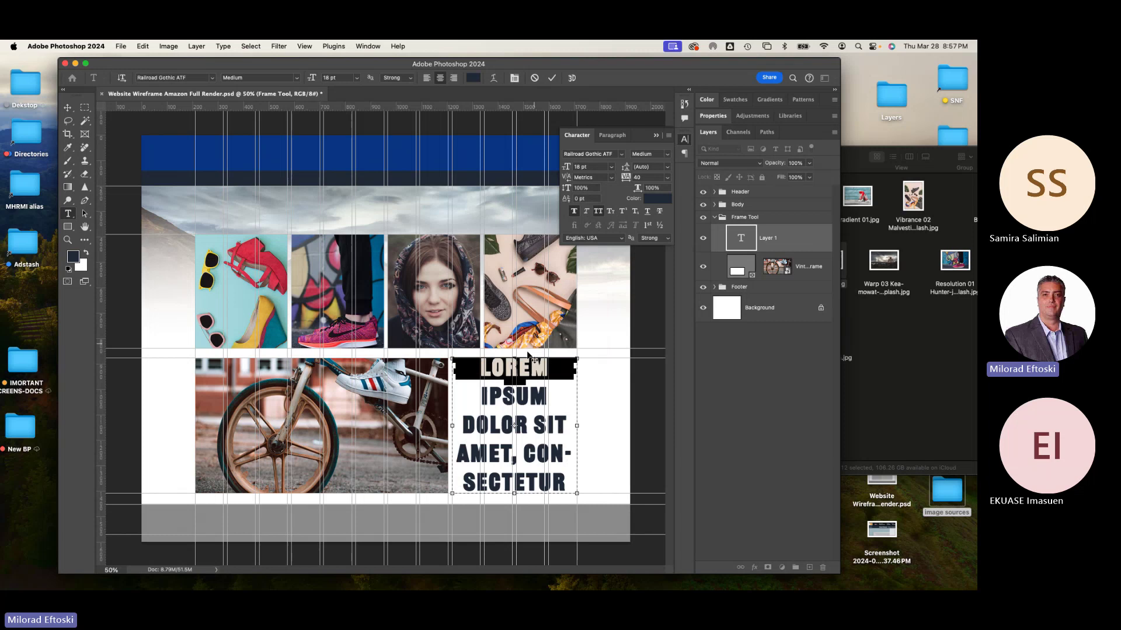
click(612, 169)
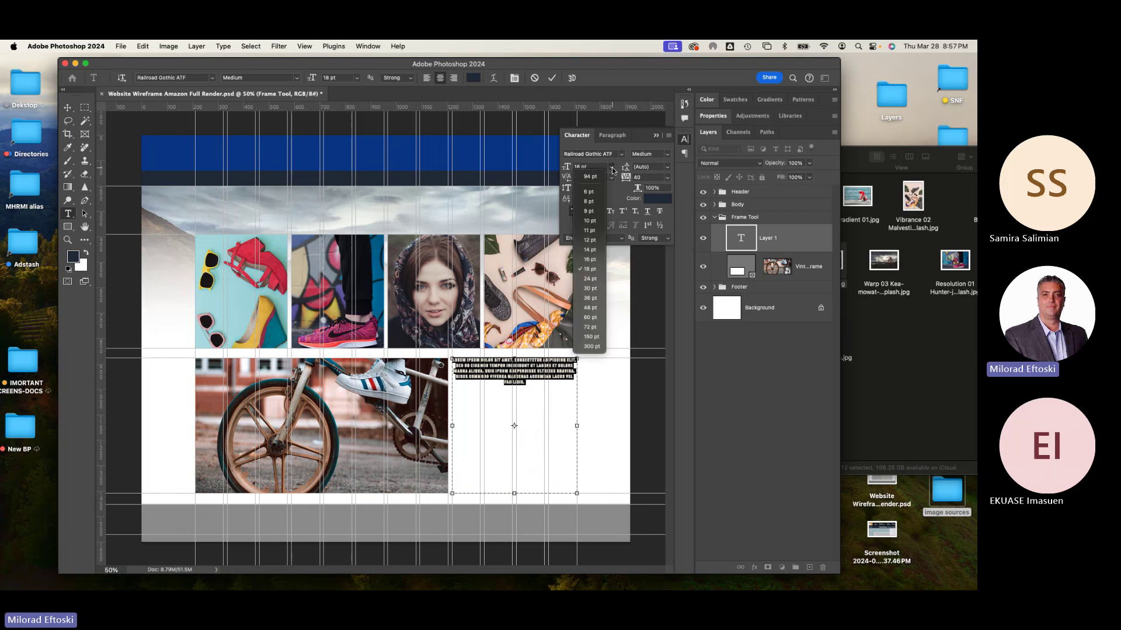
click(594, 288)
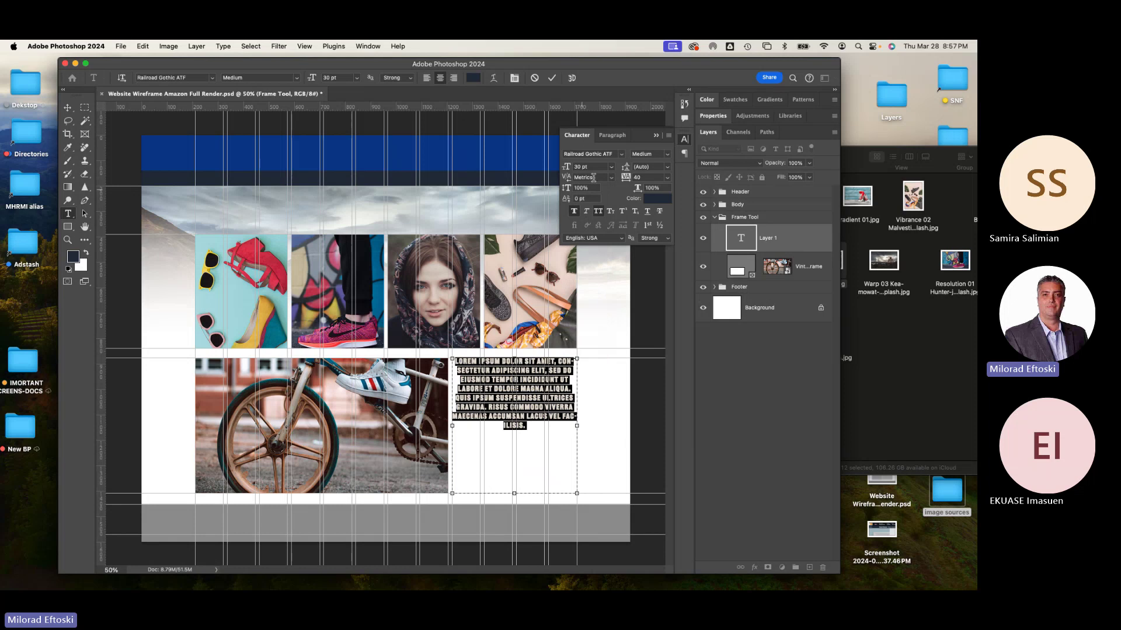
click(623, 157)
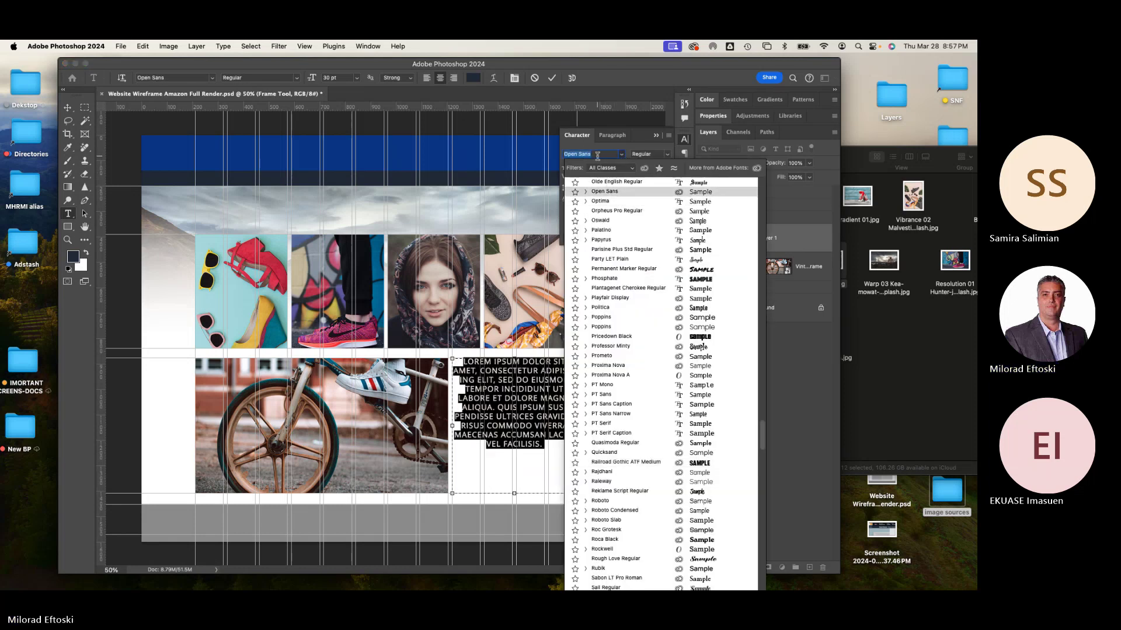
text(arial)
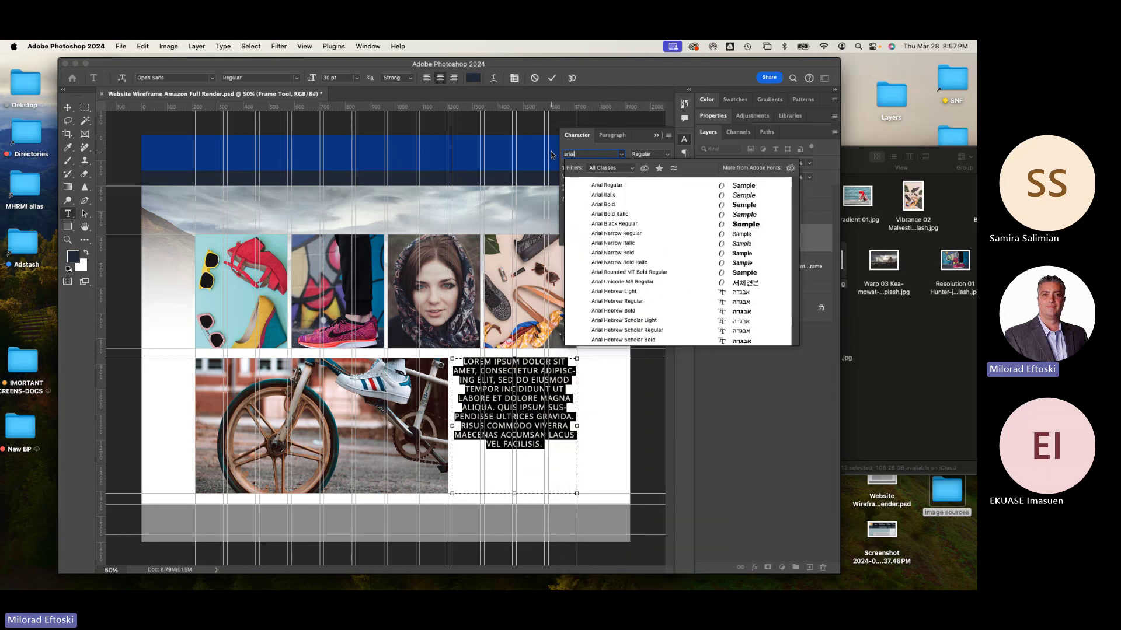
click(619, 186)
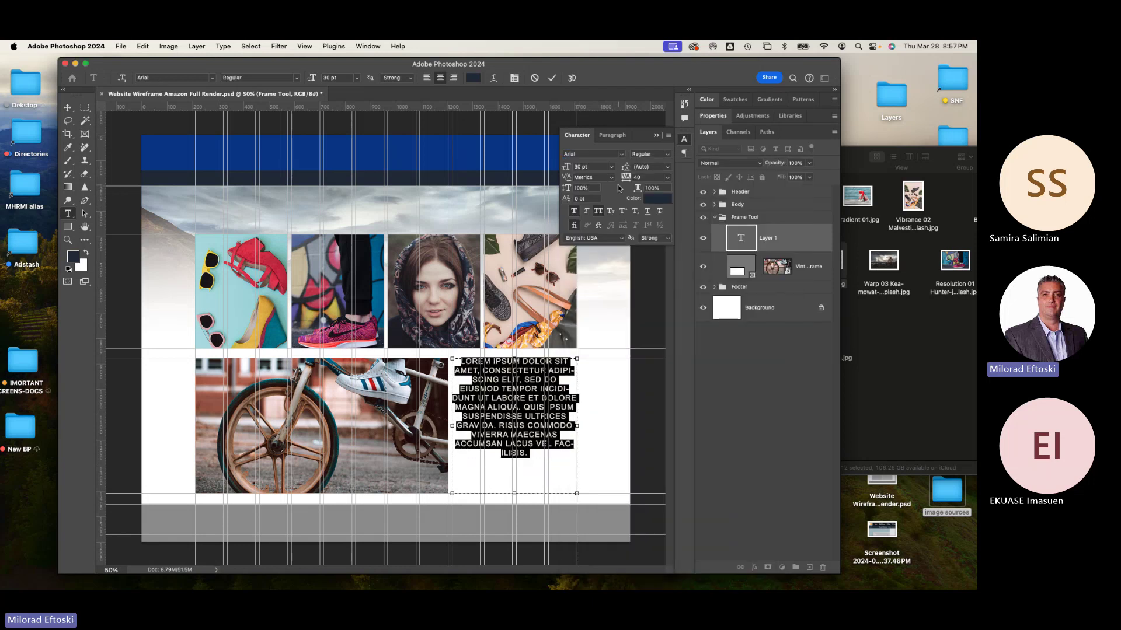
click(598, 213)
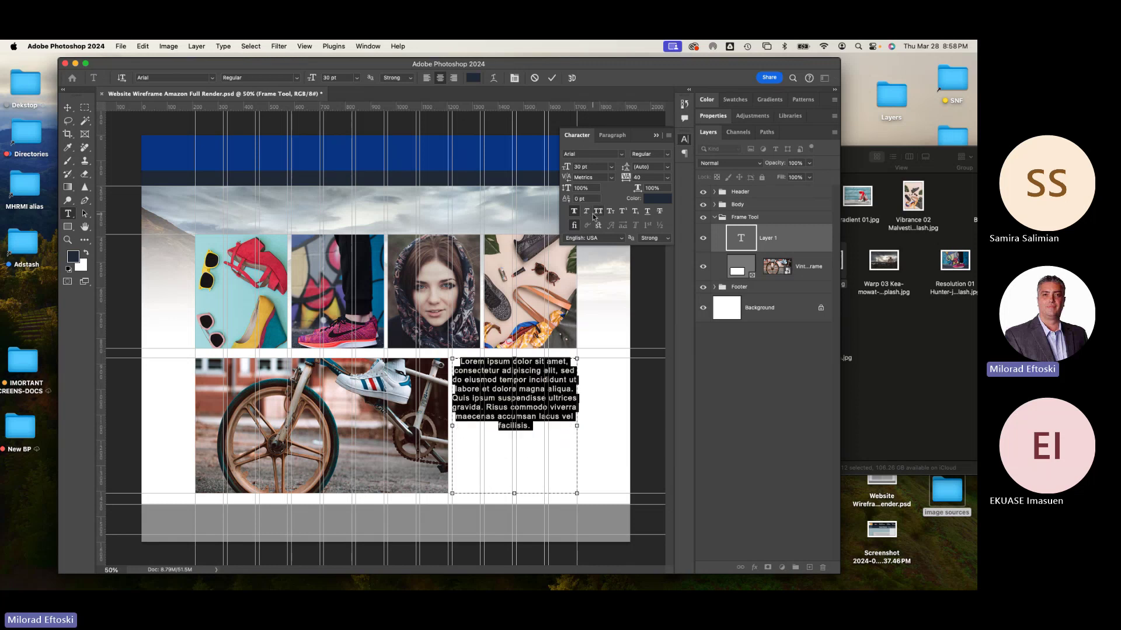
key(super+shift+comma)
key(super+shift+comma)
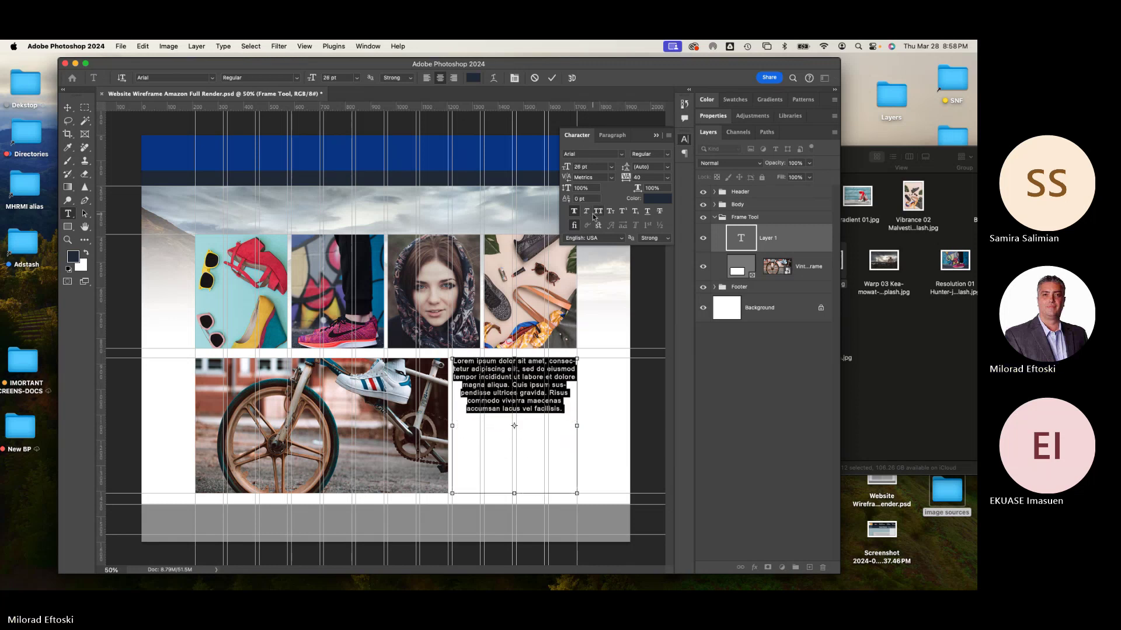
key(super+shift+comma)
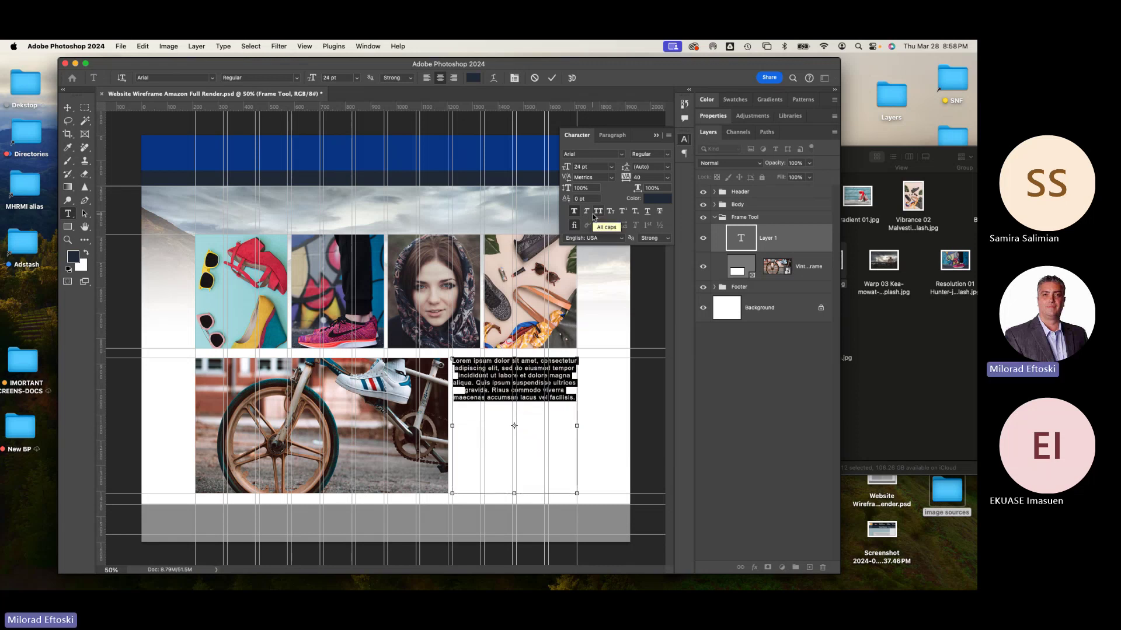
Paste the Lorem ipsum paragraph into the box and left-align it
key(super+v)
key(super+v)
key(super+v)
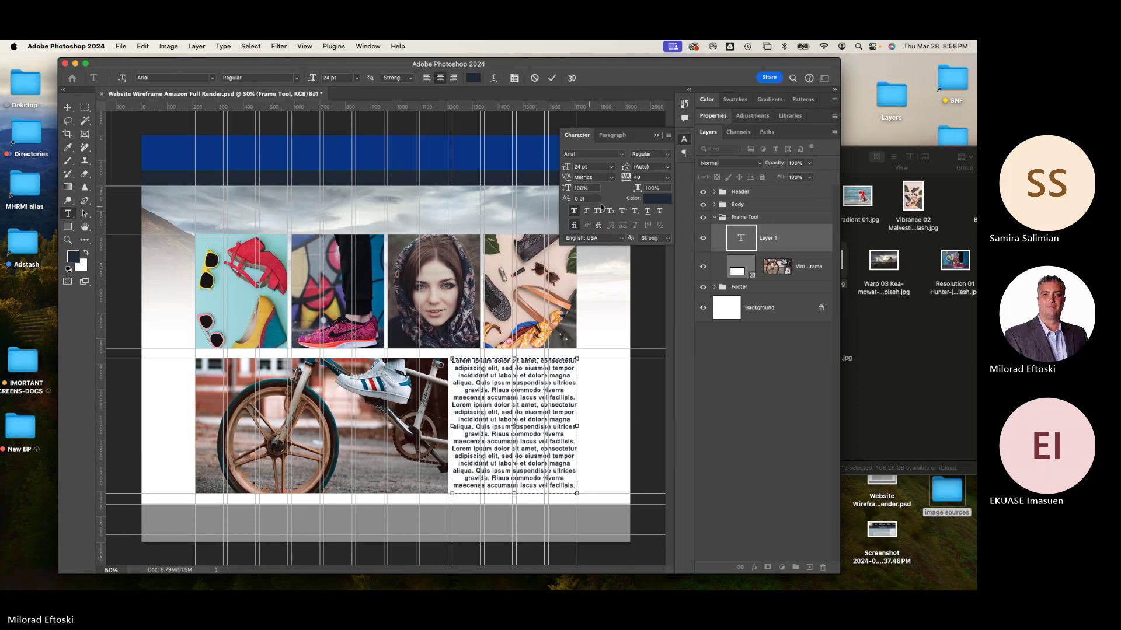
click(612, 135)
click(575, 154)
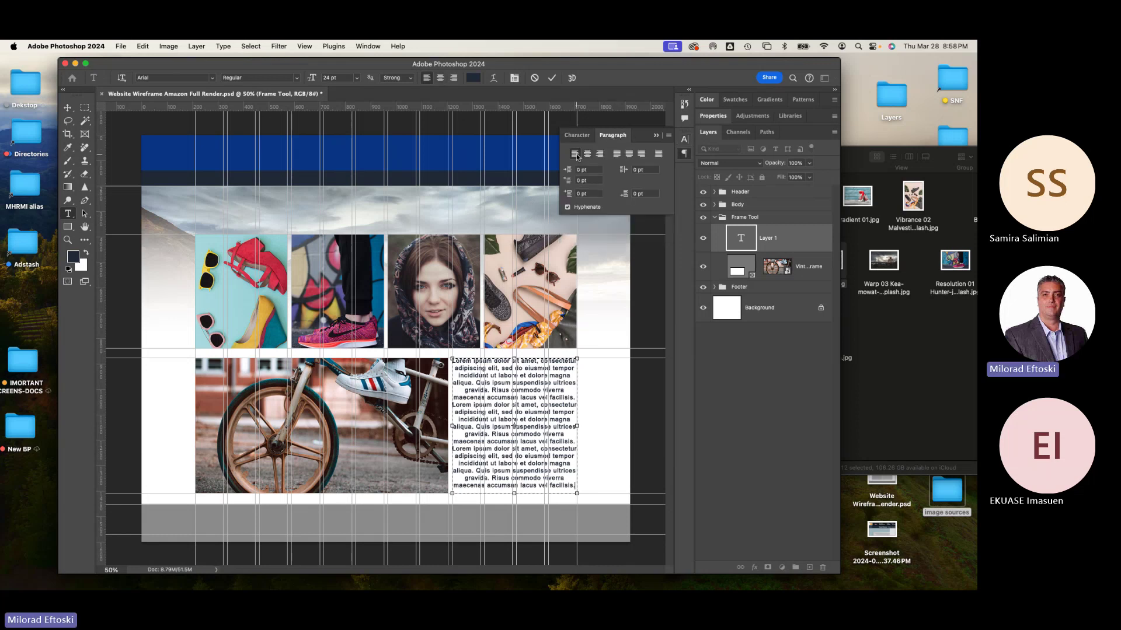
click(68, 107)
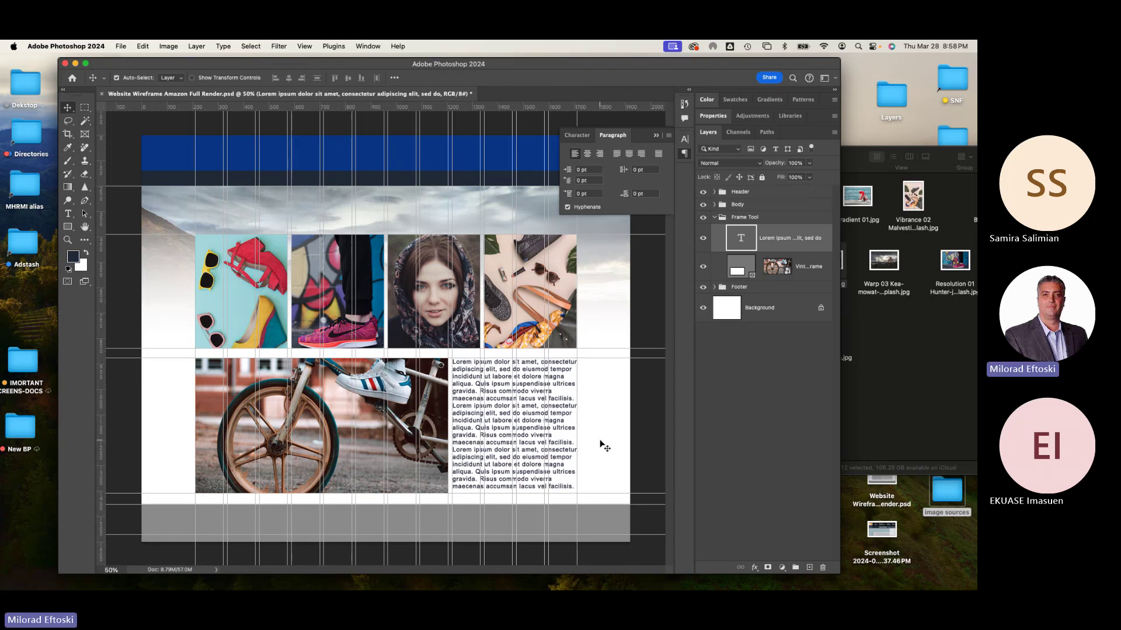
Delete the overflowing final lines, shorten the text box to fit, and nudge it down
double_click(537, 400)
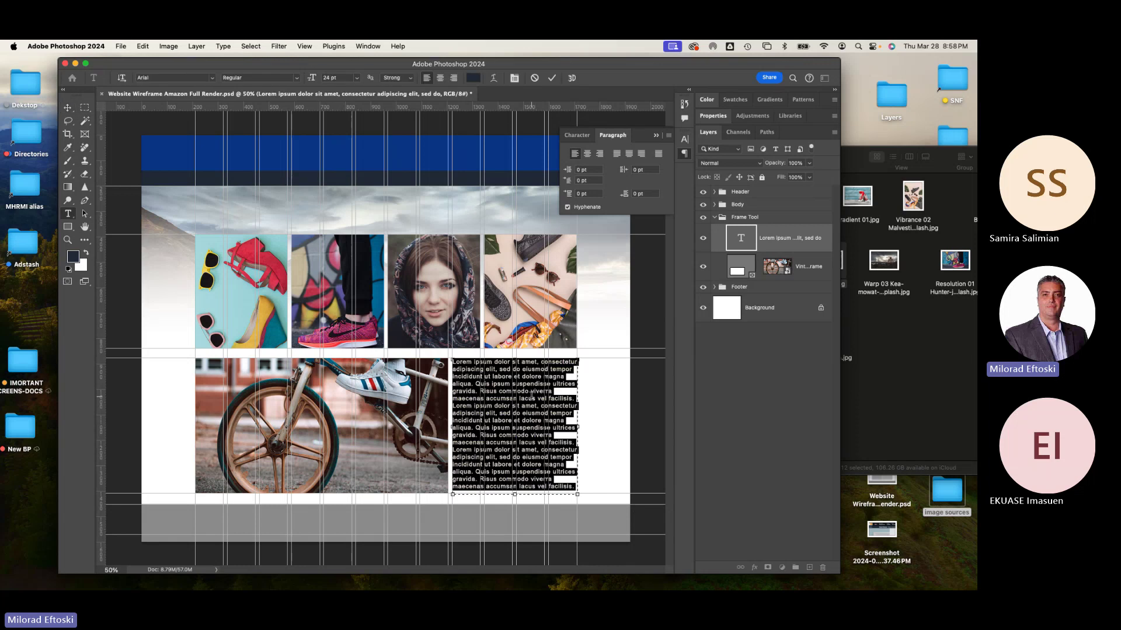
click(576, 488)
drag(576, 487, 451, 466)
key(BackSpace)
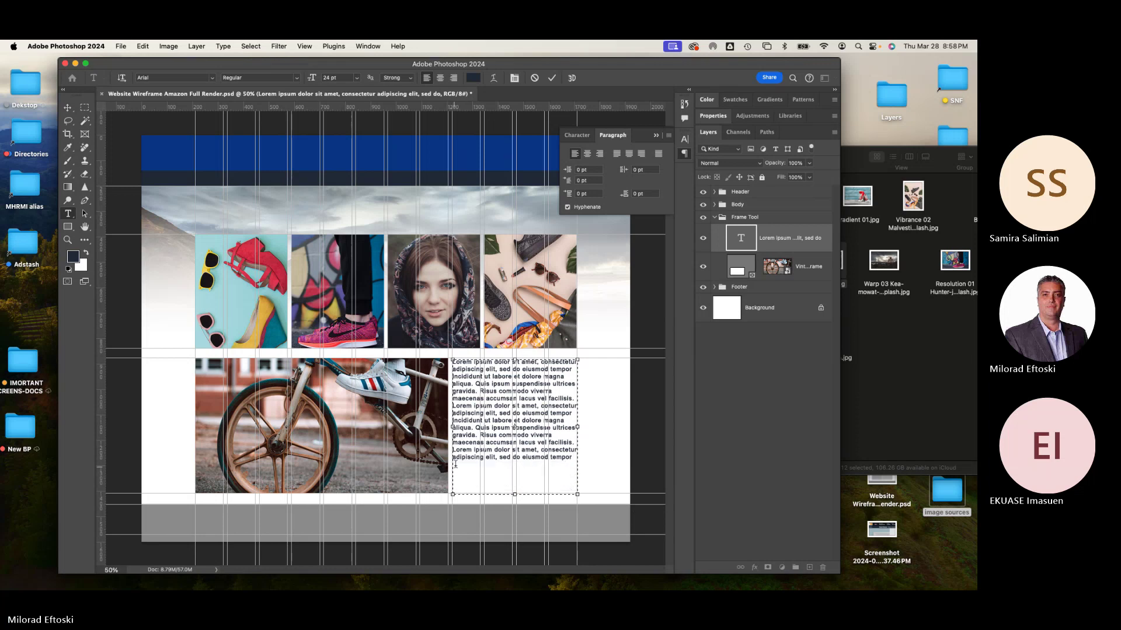
drag(518, 497, 516, 467)
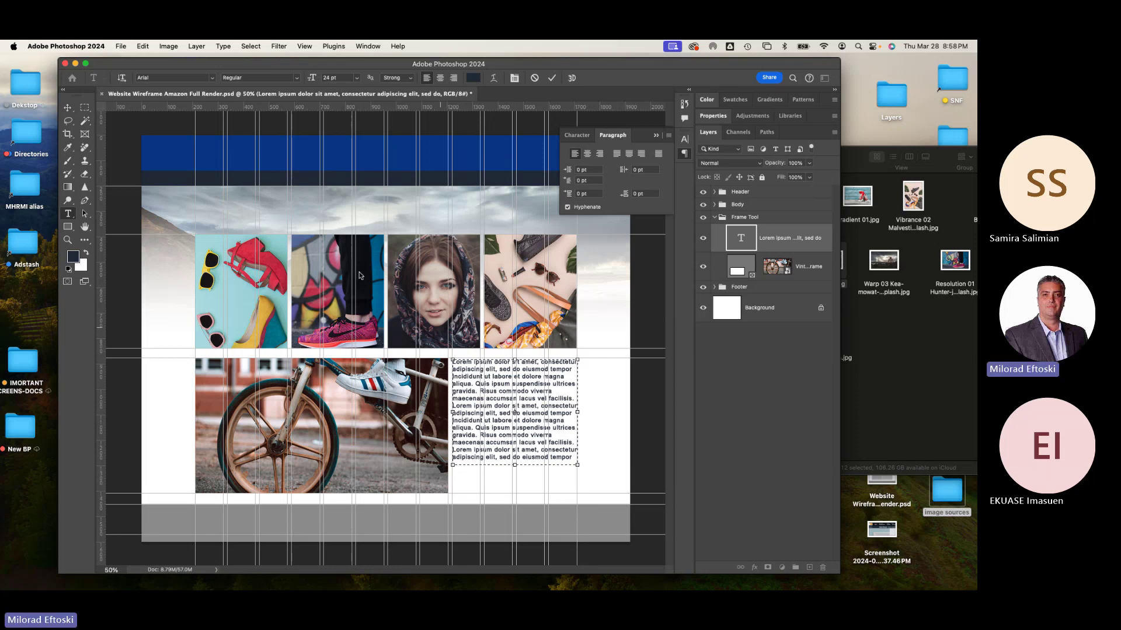
click(68, 108)
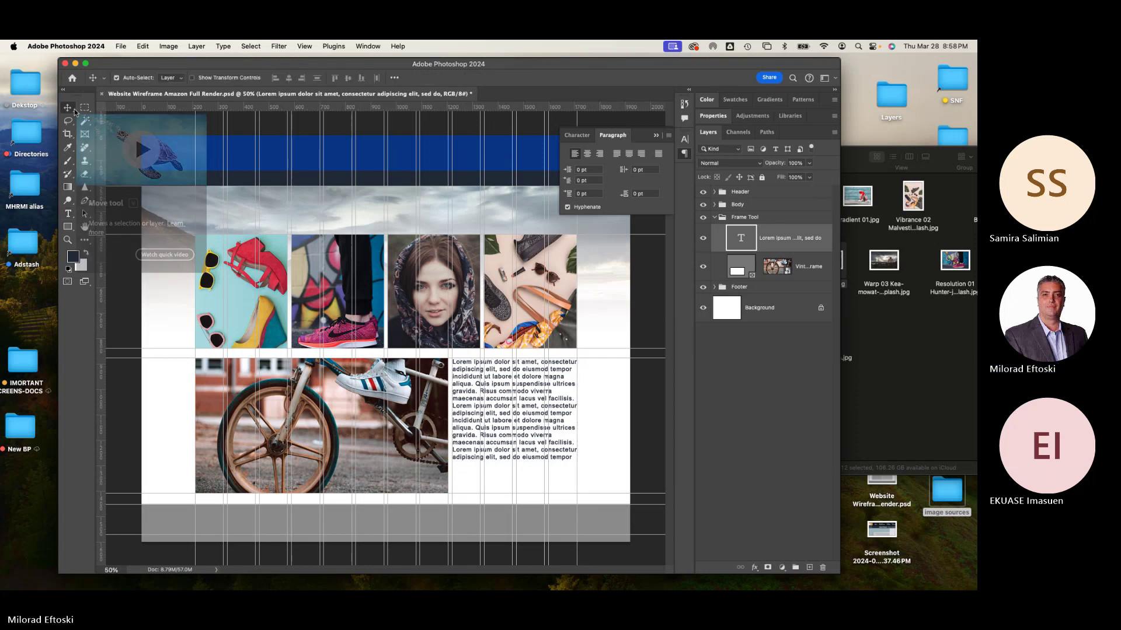
key(shift+Down)
key(shift+Down)
key(shift+Down)
key(shift+Down)
key(shift+Down)
key(shift+Down)
key(shift+Down)
key(shift+Down)
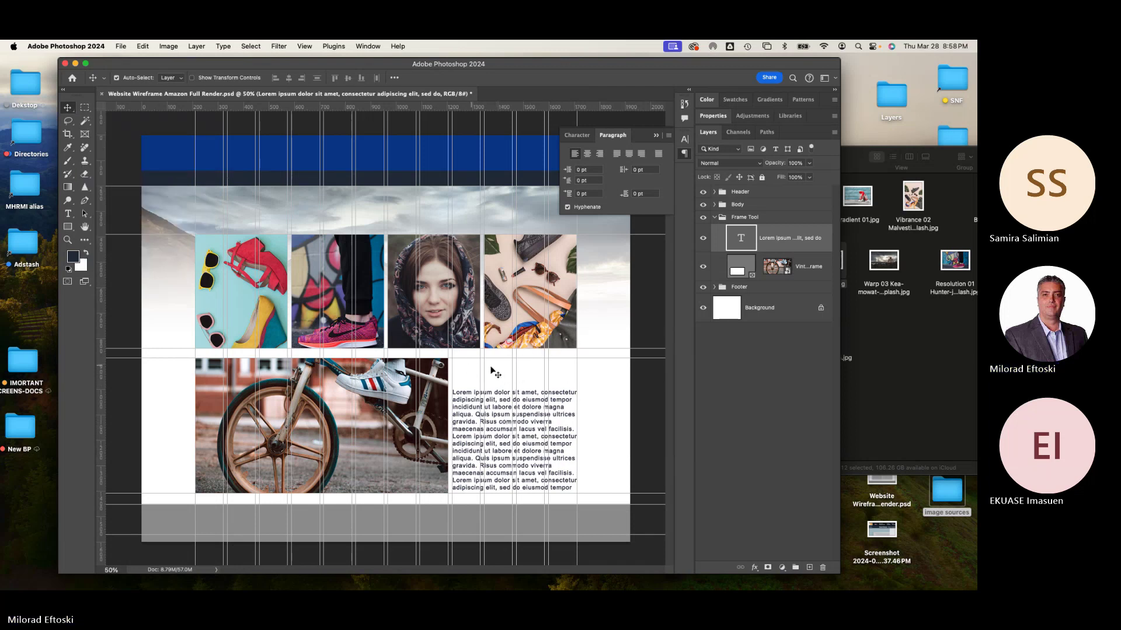
Add a 'Hiading for Column' heading above the body text and scale it up
click(67, 214)
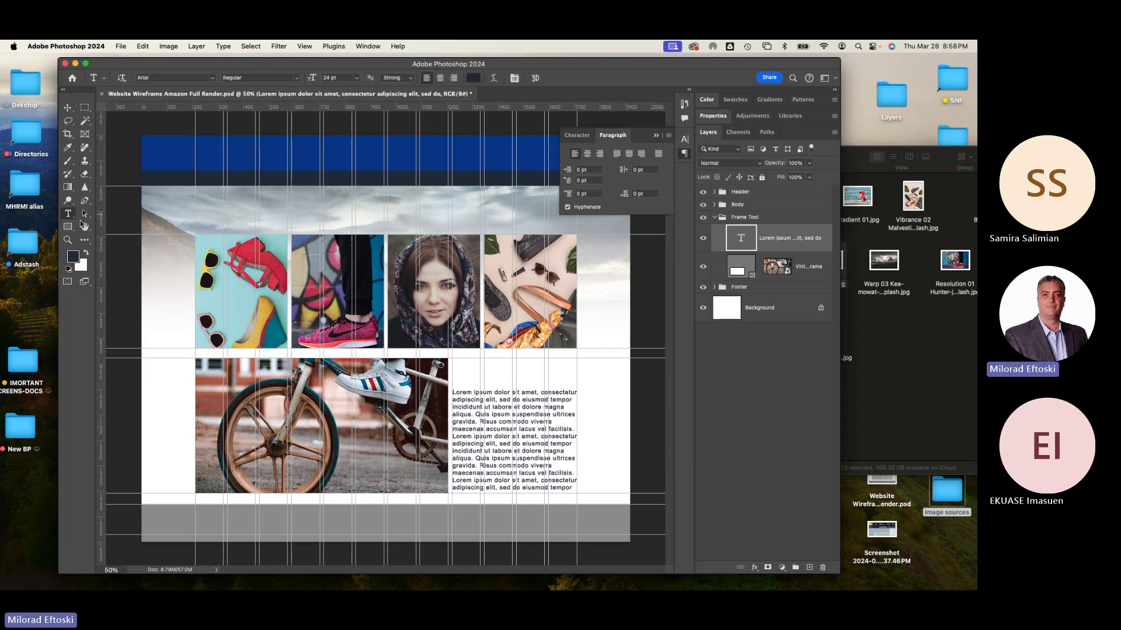
click(466, 374)
text(Hi)
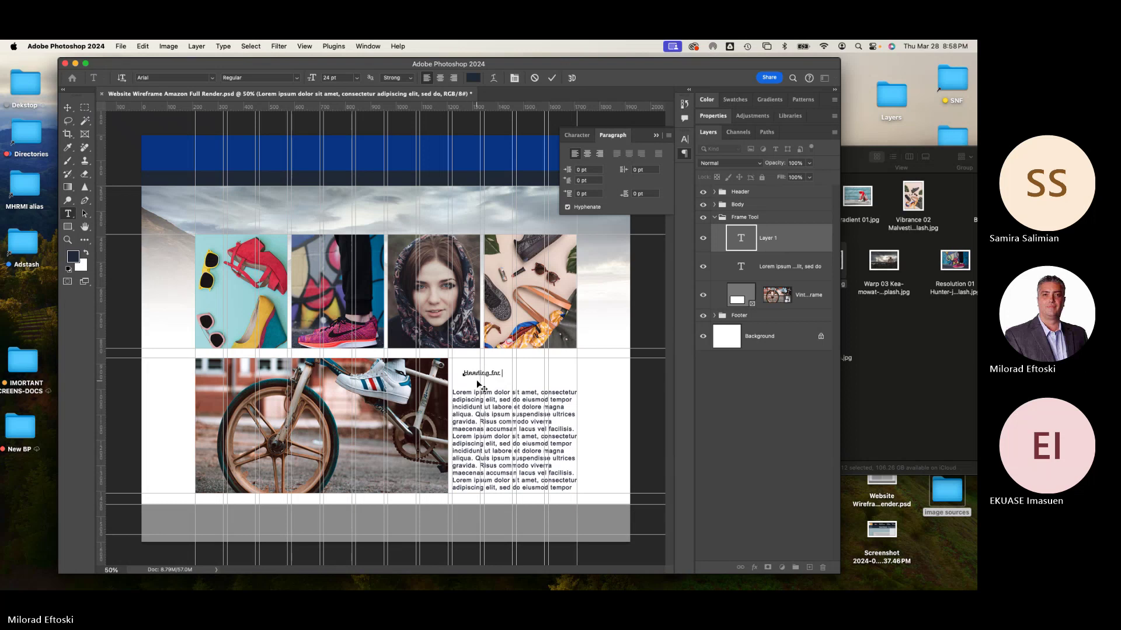
text(ading for Column)
key(ctrl+Return)
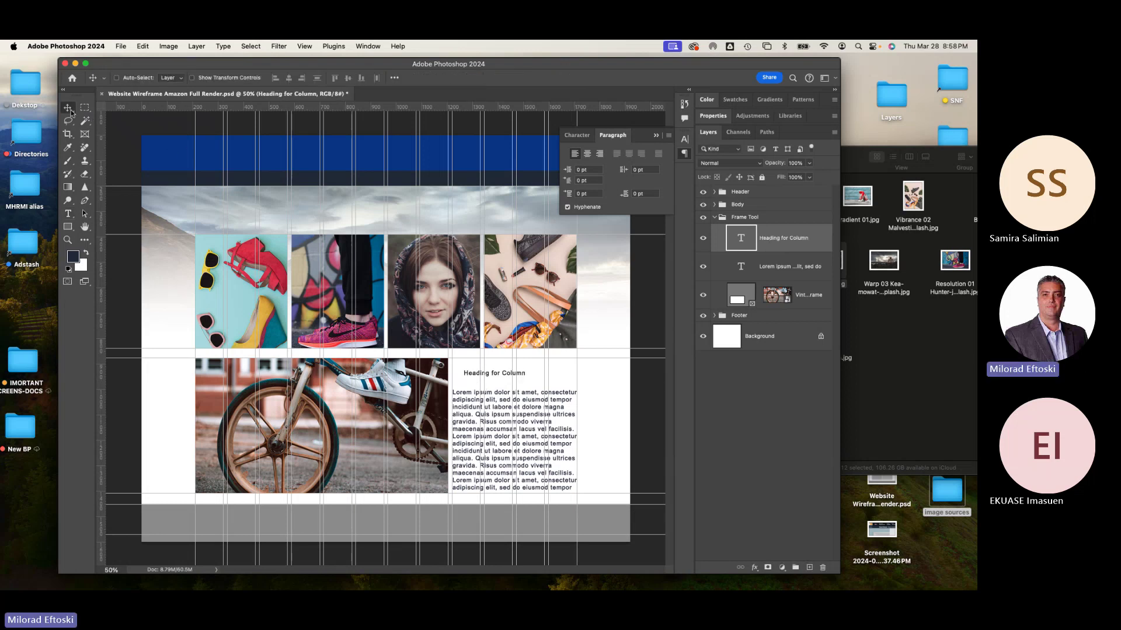
key(ctrl+t)
drag(524, 369, 568, 360)
key(Return)
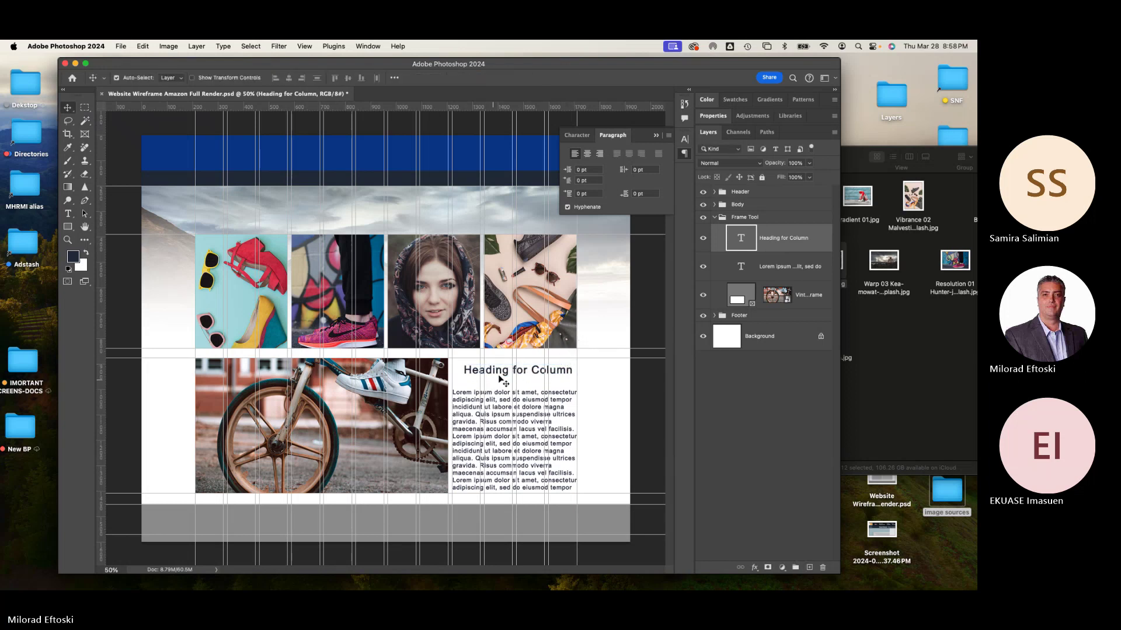
Align the heading with the body text's left edge and enlarge it to about 107.56%
drag(493, 380, 484, 382)
drag(481, 385, 481, 385)
key(super+t)
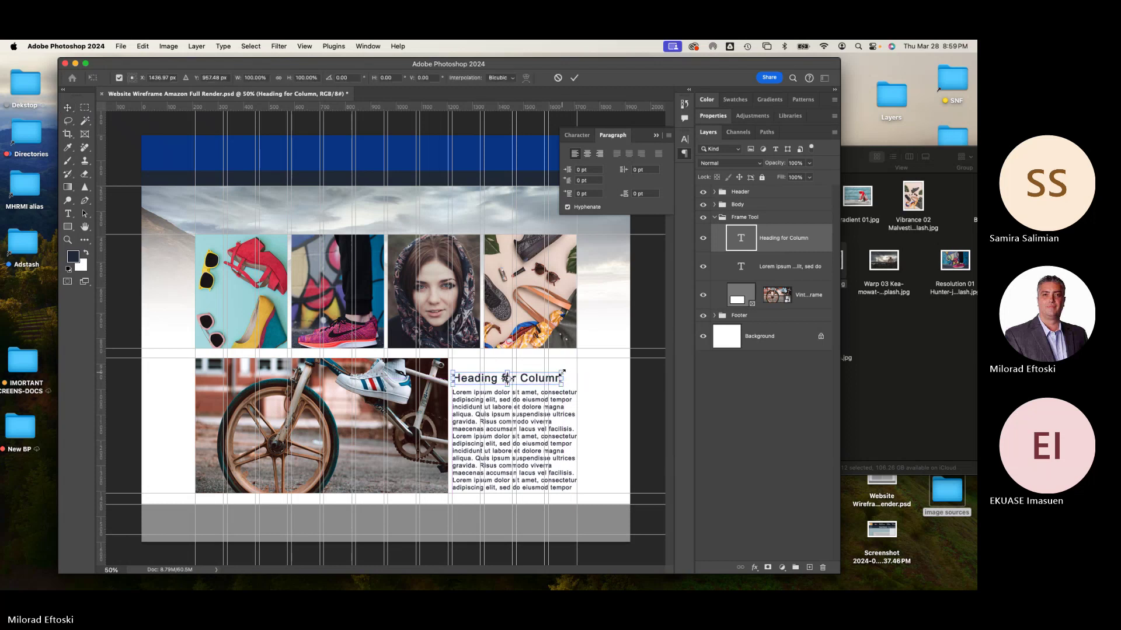
drag(563, 372, 576, 376)
key(Return)
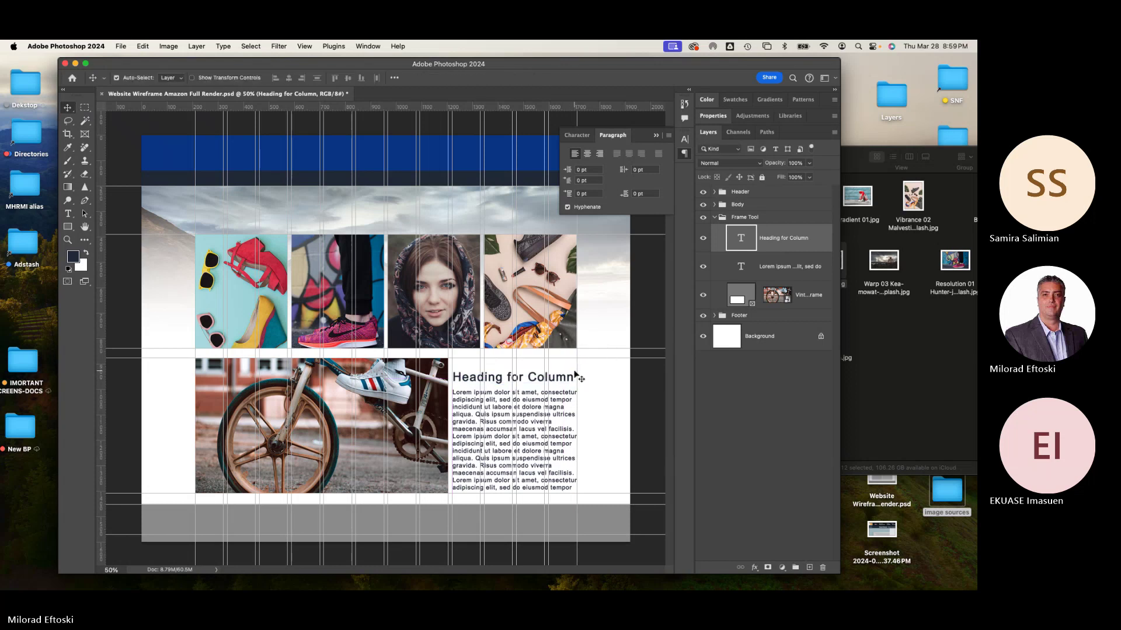
key(shift+Up)
key(shift+Up)
key(shift+Up)
key(shift+Down)
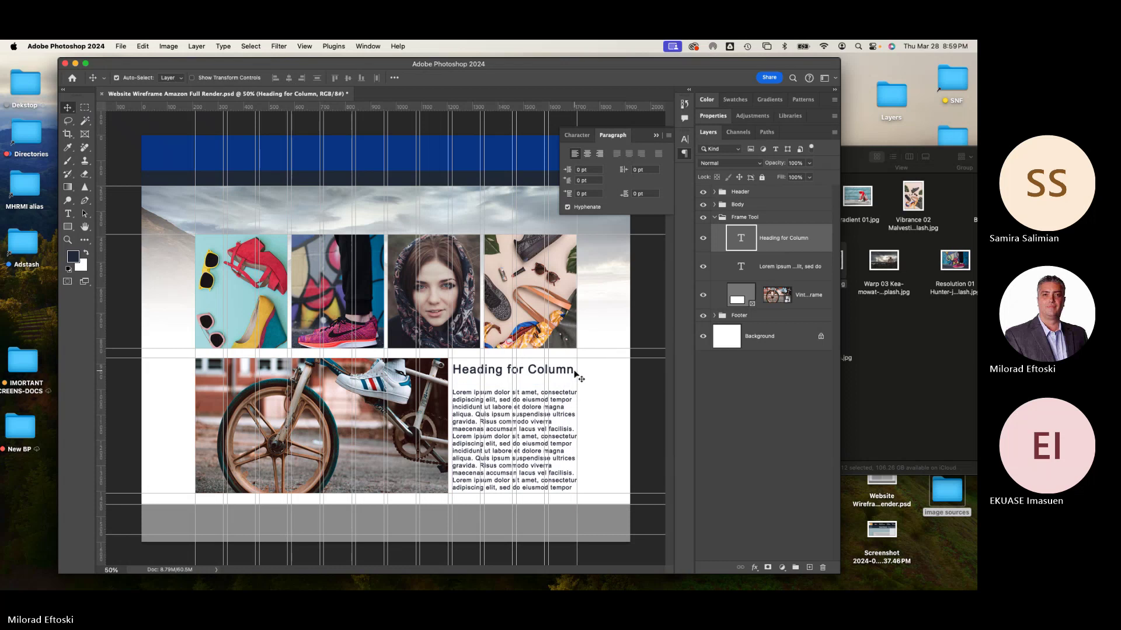
Nudge the body text up under the heading and both onto the column guides
click(533, 398)
key(shift+Up)
key(shift+Up)
key(shift+Up)
key(shift+Up)
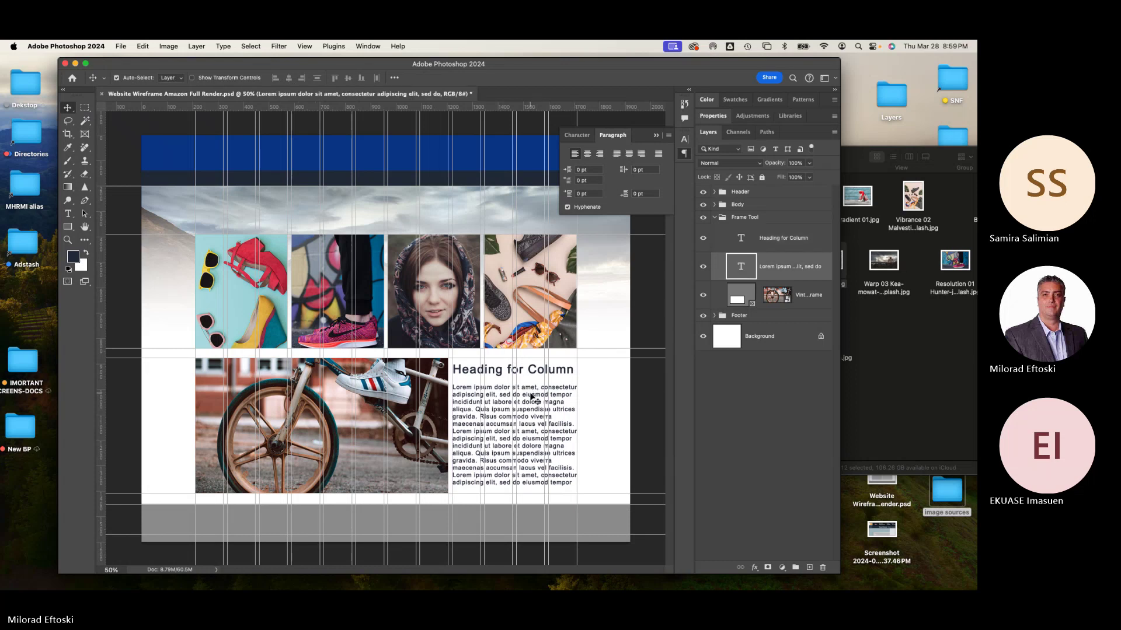
key(Left)
key(Left)
key(Left)
key(Left)
key(Left)
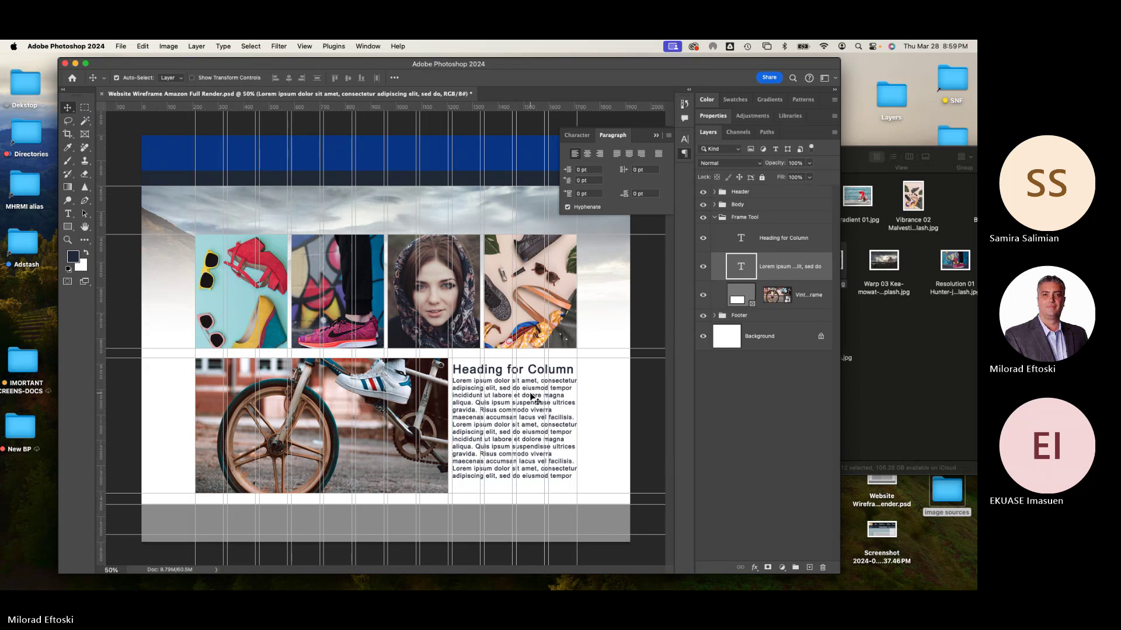
click(502, 376)
key(Up)
key(Up)
key(Left)
key(Left)
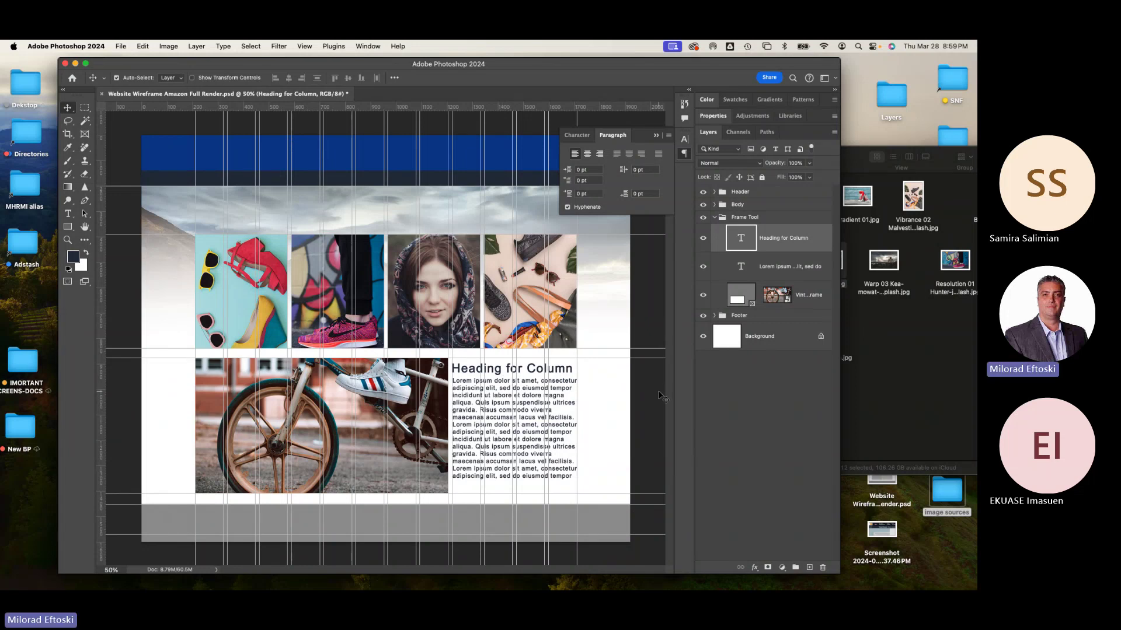
Toggle visibility of the Frame Tool group, heading and body text to check the layout
click(713, 217)
click(703, 218)
click(704, 218)
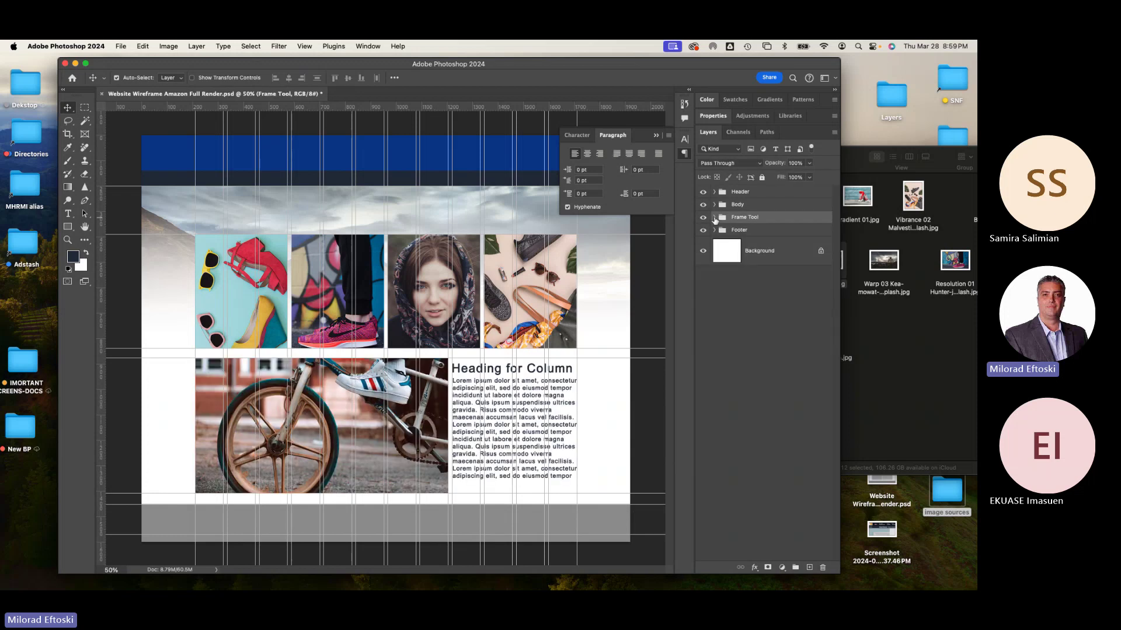
click(713, 217)
click(732, 244)
click(705, 245)
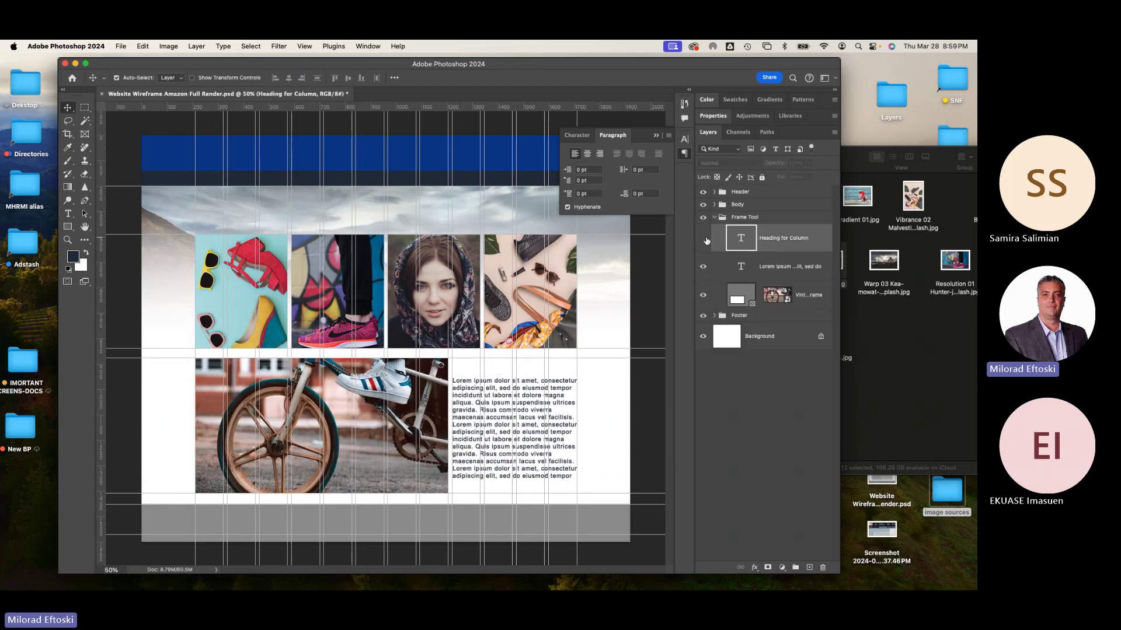
click(705, 245)
click(703, 269)
click(703, 268)
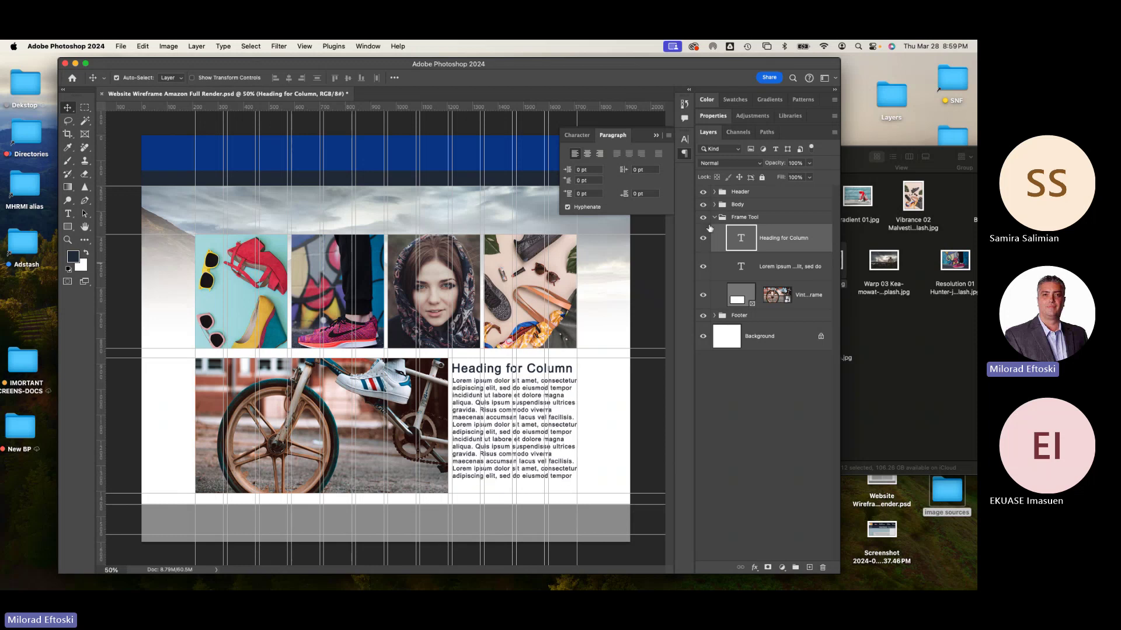
click(714, 218)
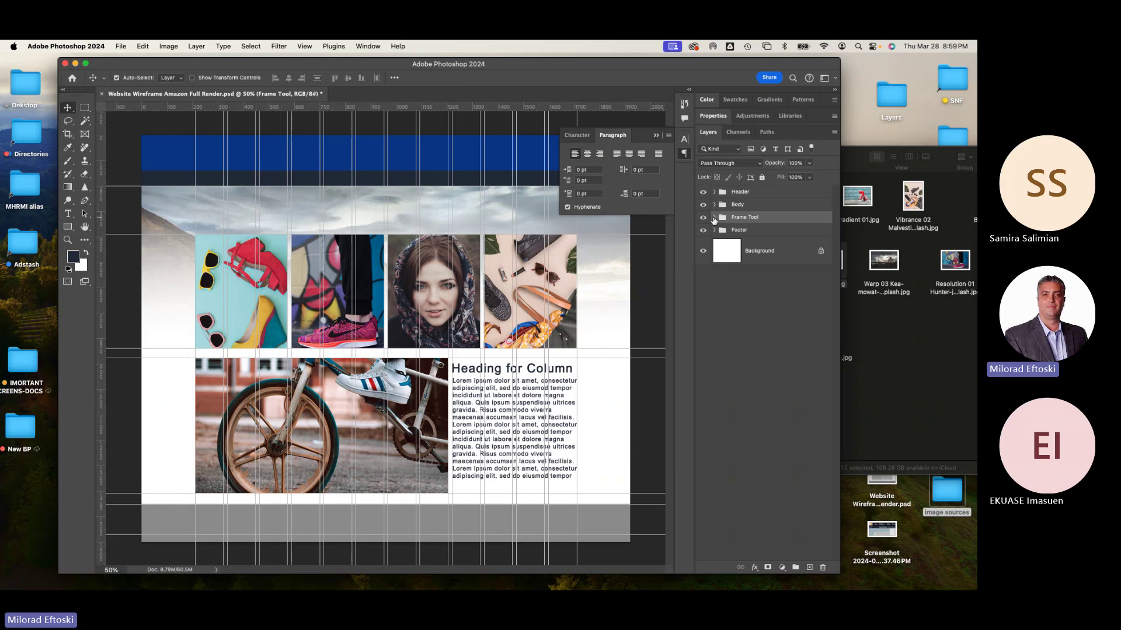
Close the type panels, select the grey footer, and discard an unwanted placeholder text layer
click(686, 154)
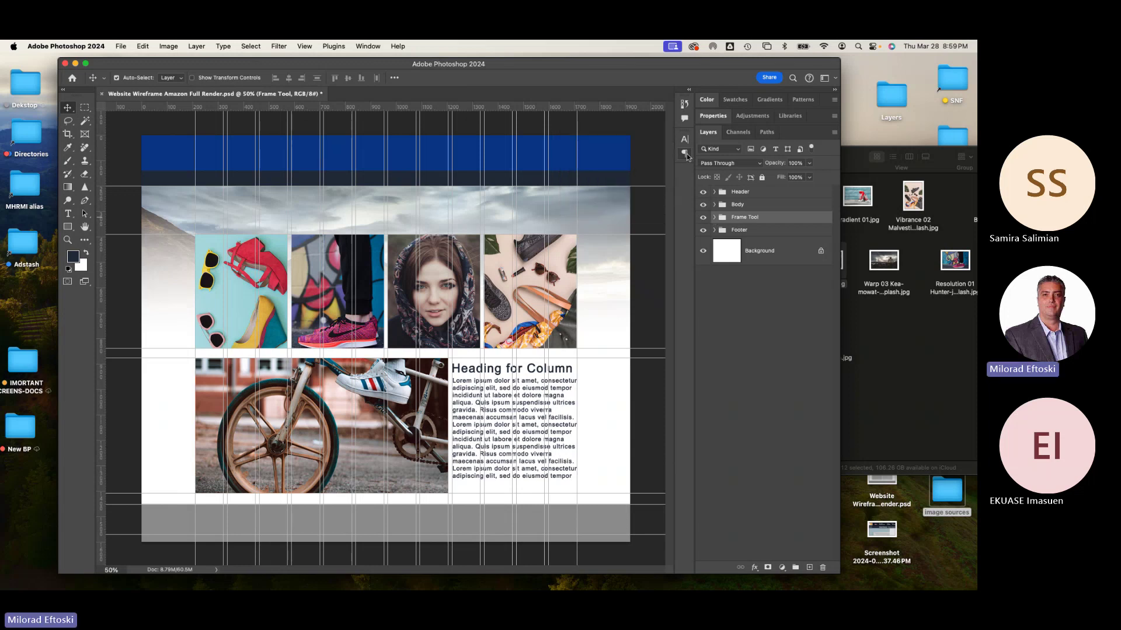
click(394, 525)
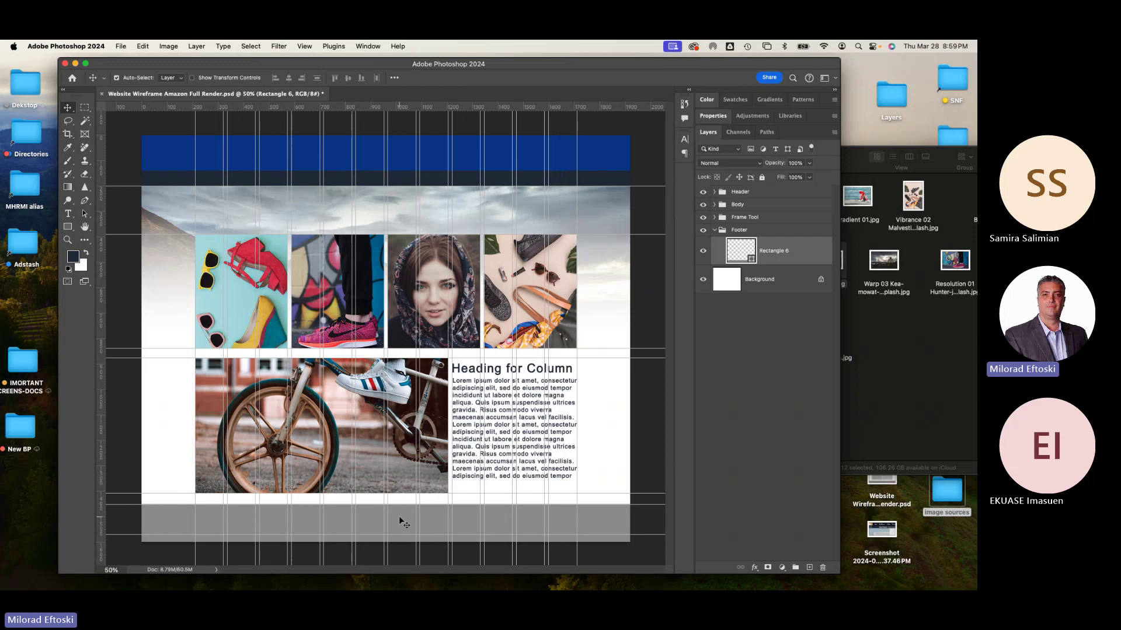
click(68, 213)
click(314, 509)
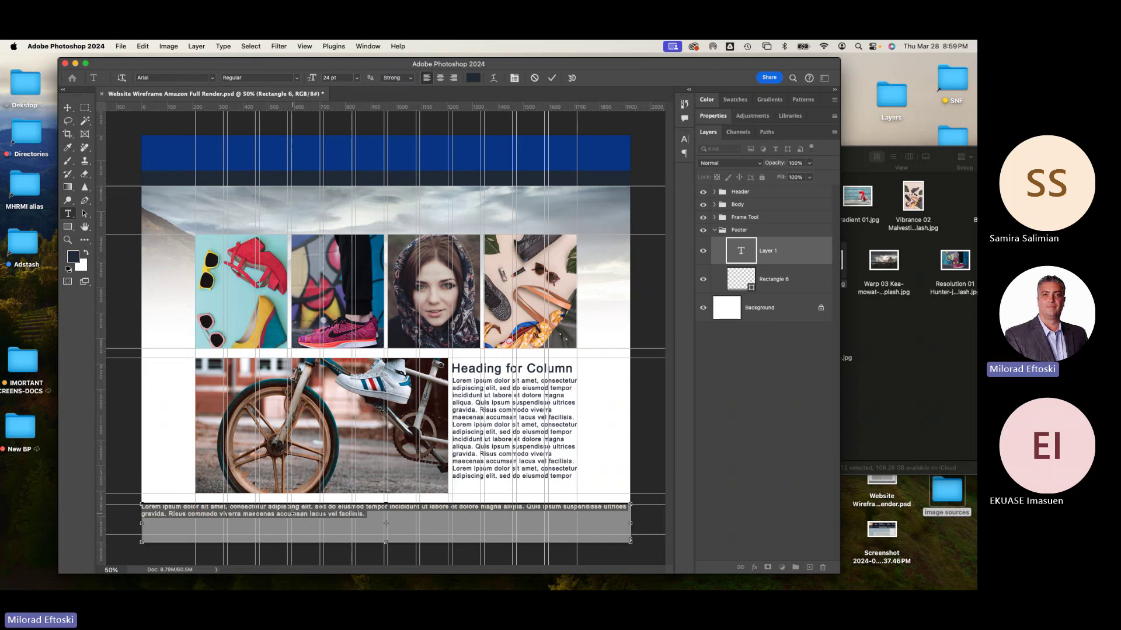
key(Escape)
key(BackSpace)
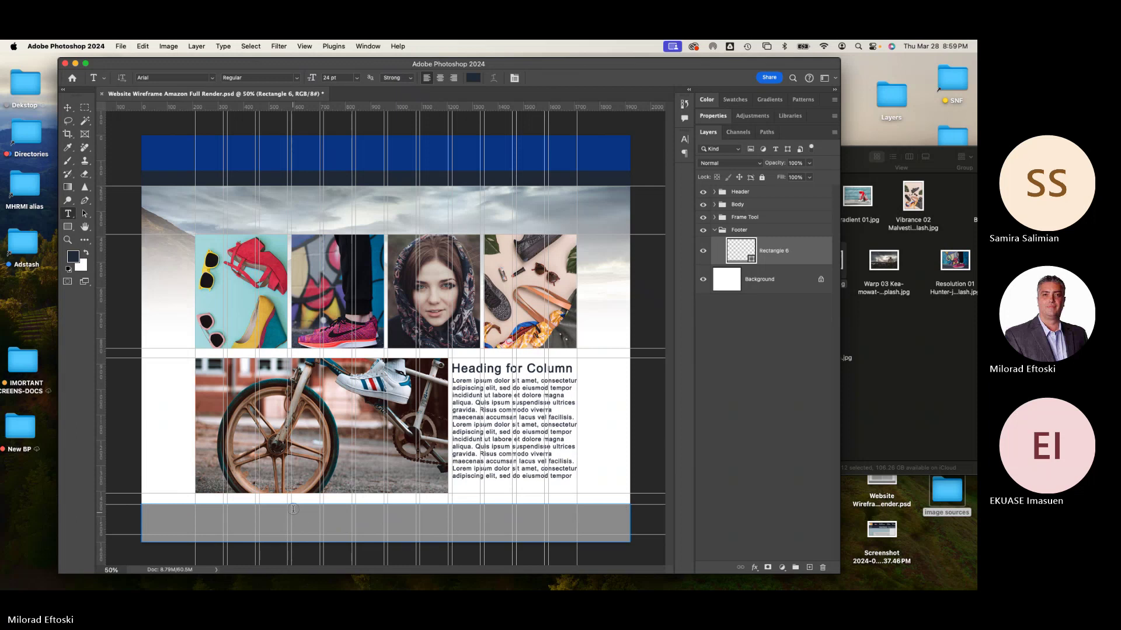
Type the copyright line and move it into the grey footer
click(168, 463)
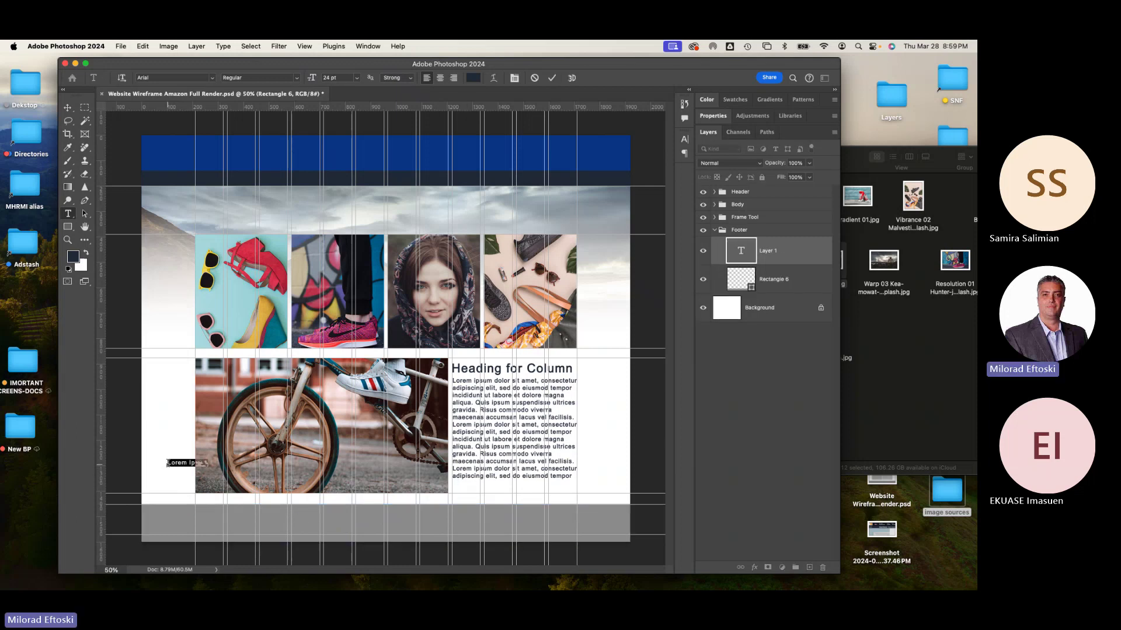
text(Copyrig)
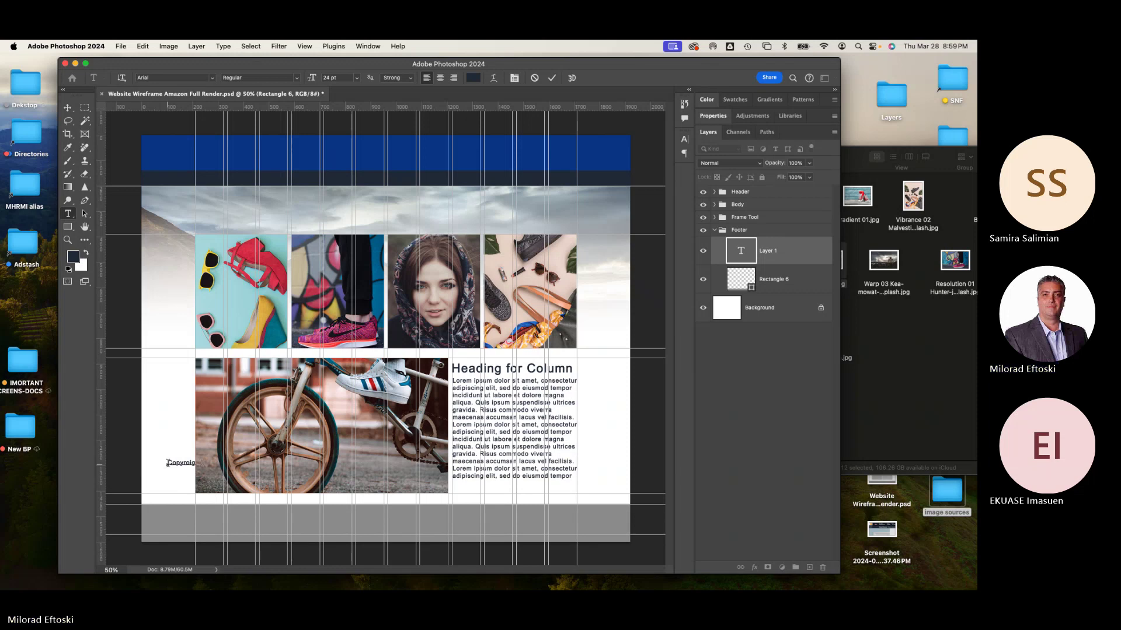
key(BackSpace)
key(BackSpace)
text(igh)
click(68, 108)
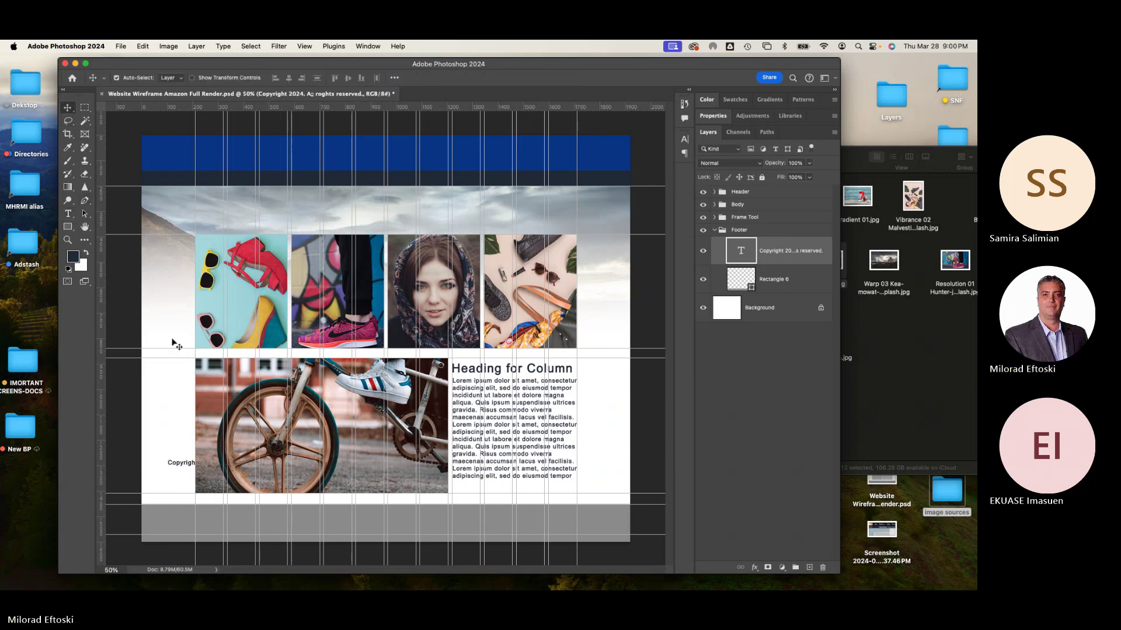
drag(176, 465, 332, 526)
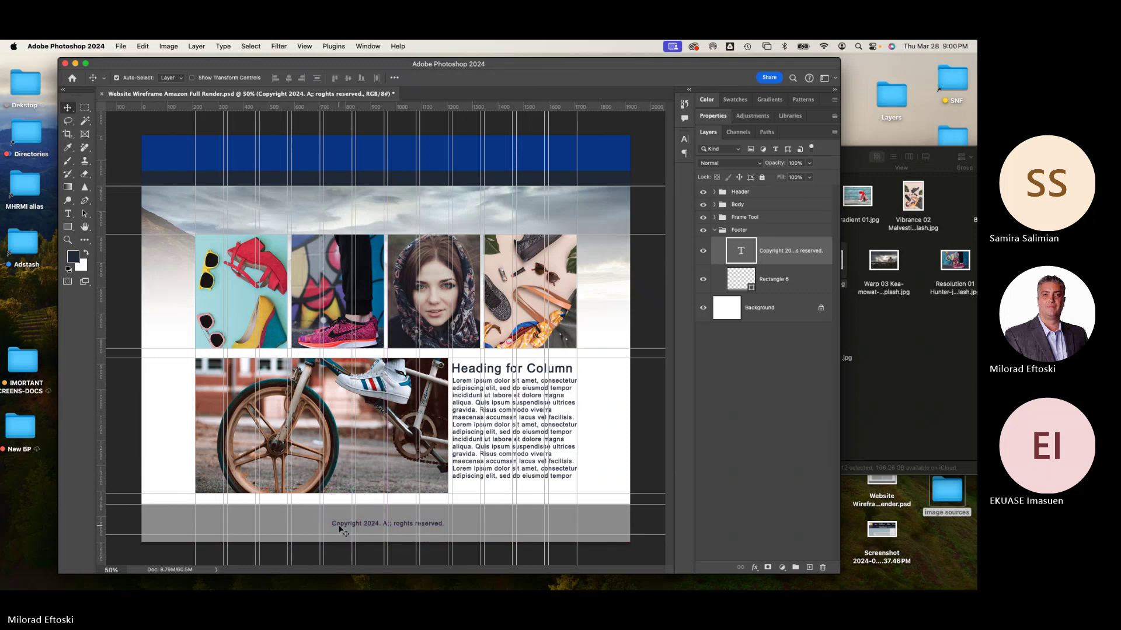
Hide guides, zoom in, and fix the typos to read 'All' and 'rights'
key(super+semicolon)
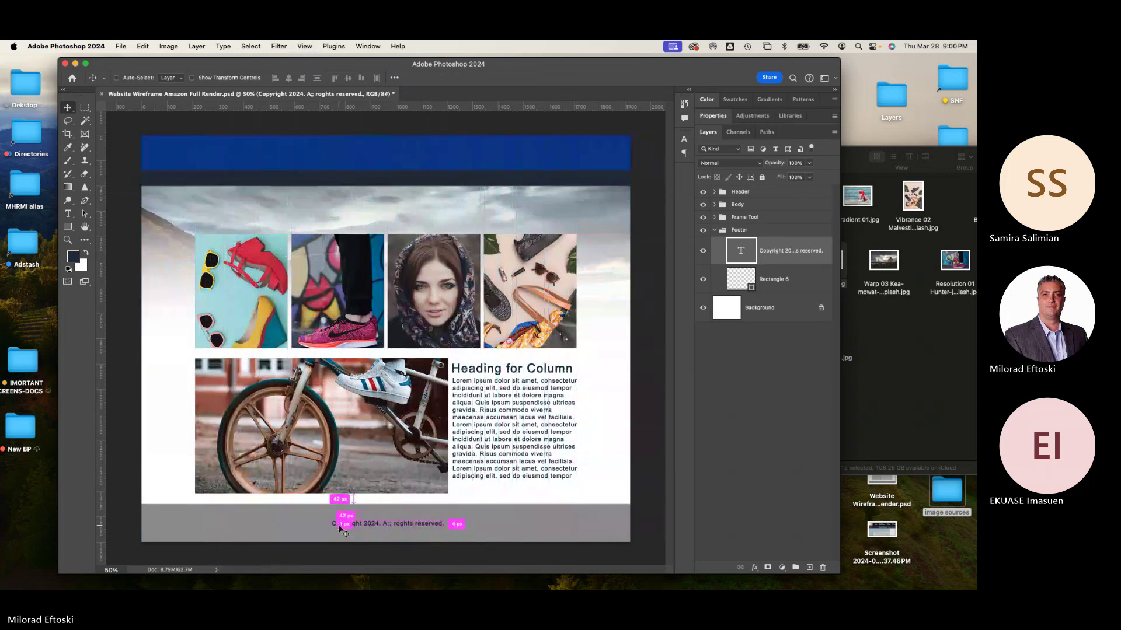
key(super+equal)
key(super+equal)
scroll(350, 514, down, 5)
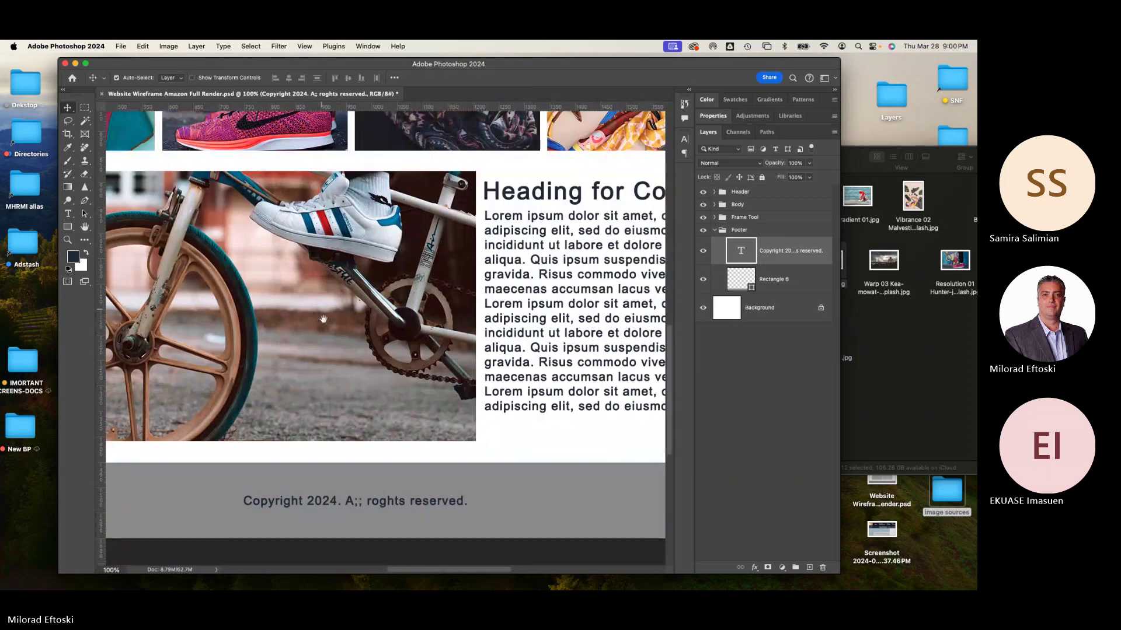
double_click(357, 503)
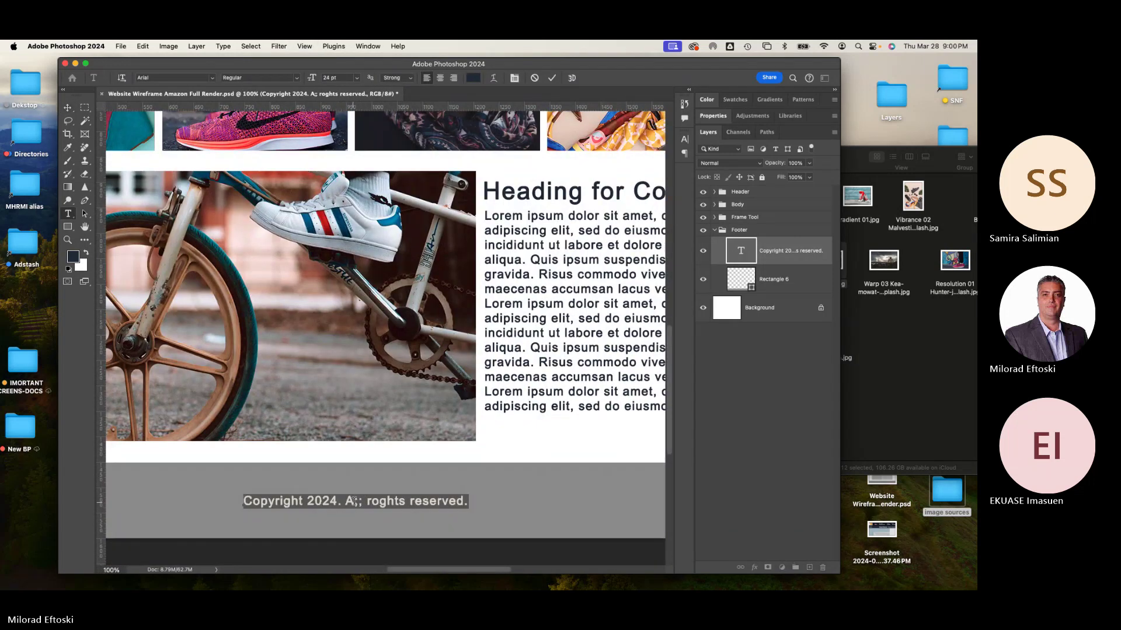
click(355, 502)
drag(367, 502, 345, 502)
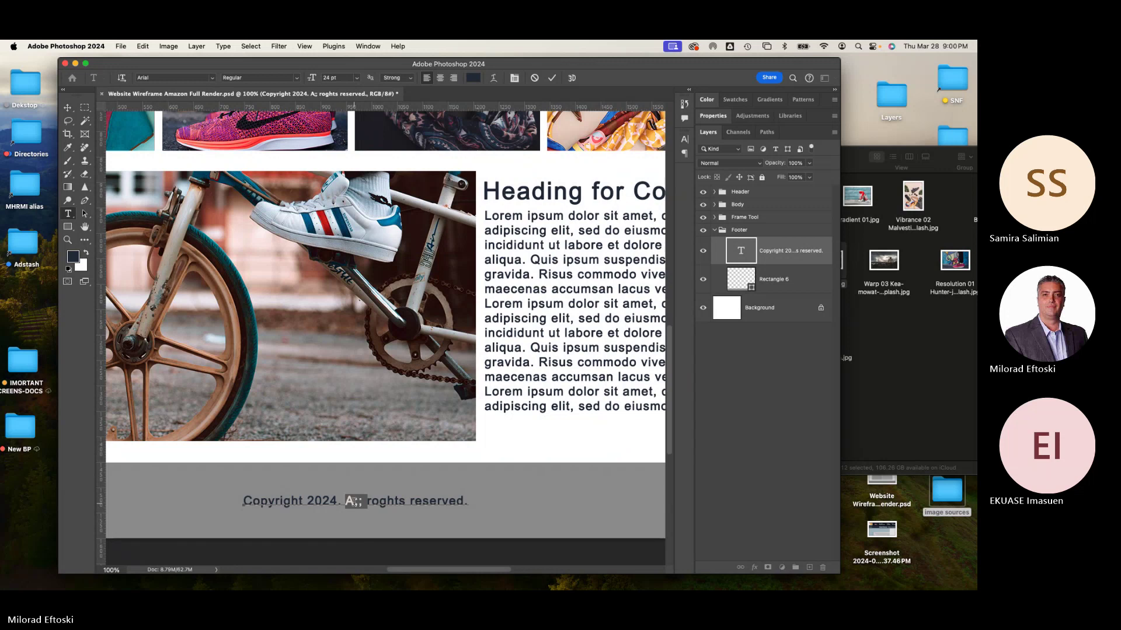
text(All)
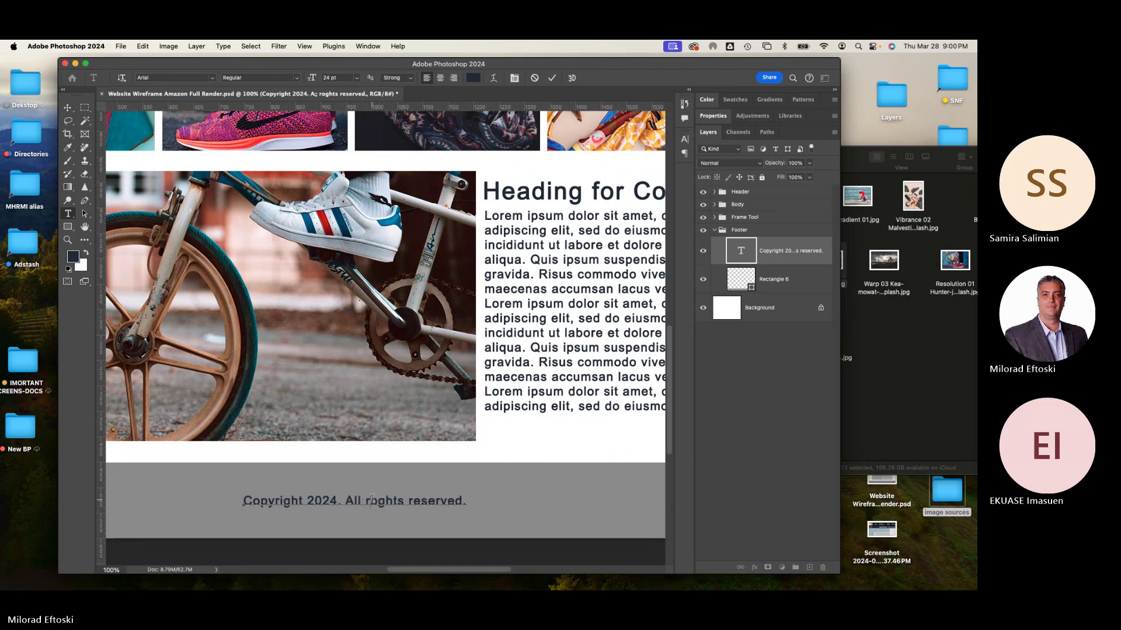
click(375, 500)
key(BackSpace)
text(i)
click(68, 108)
Centre the copyright line horizontally on the canvas and deselect
key(super+minus)
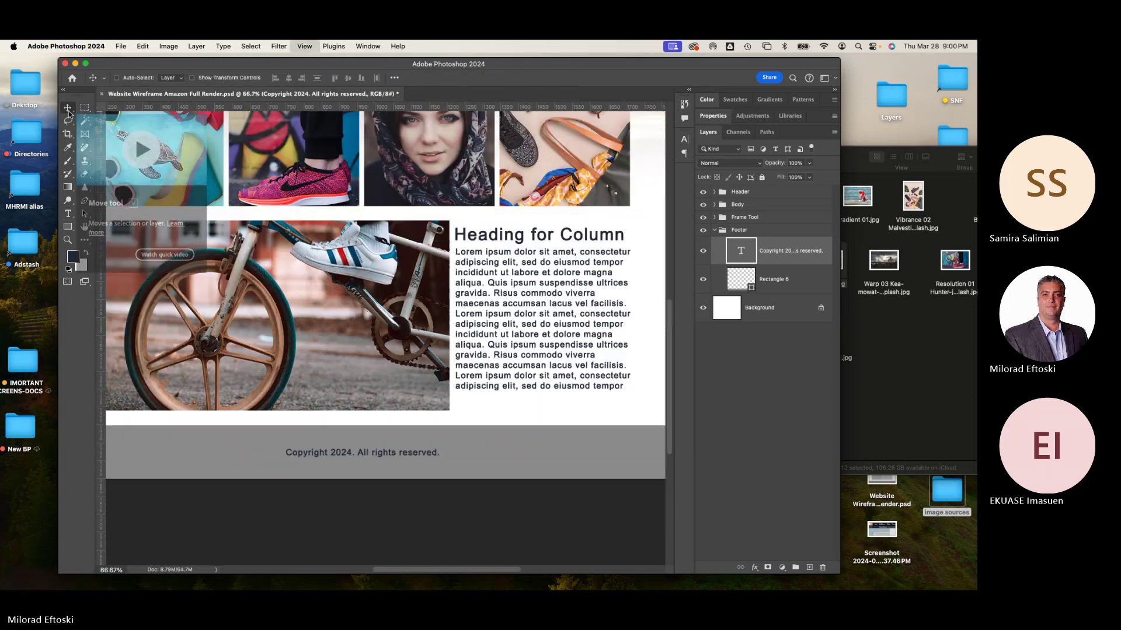
key(super+minus)
key(super+minus)
key(super+plus)
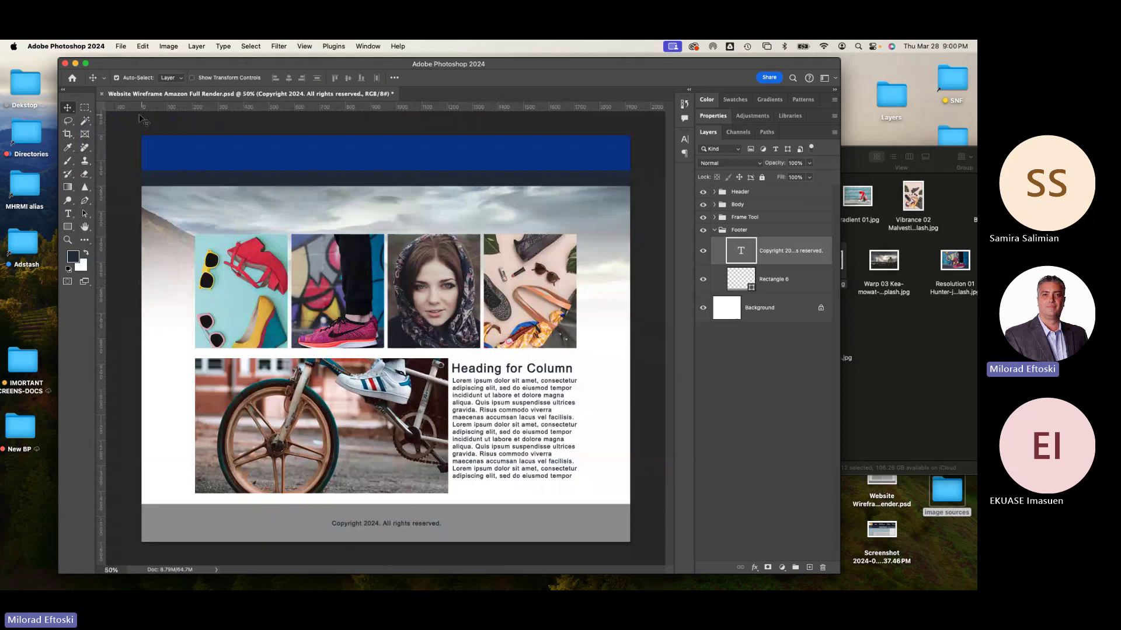
key(super+a)
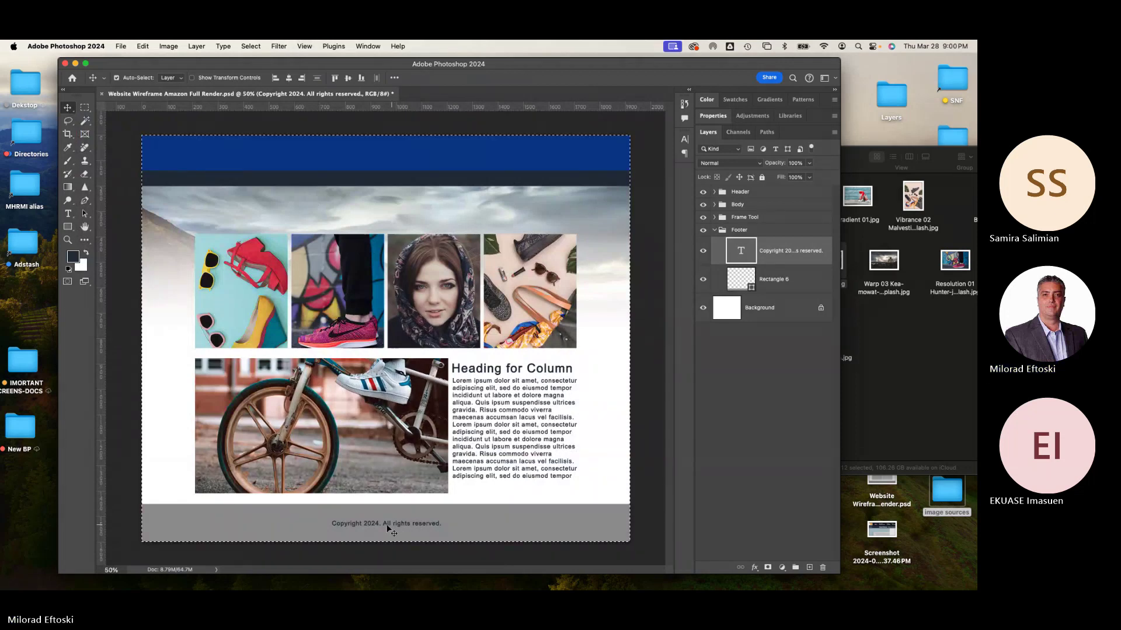
click(289, 78)
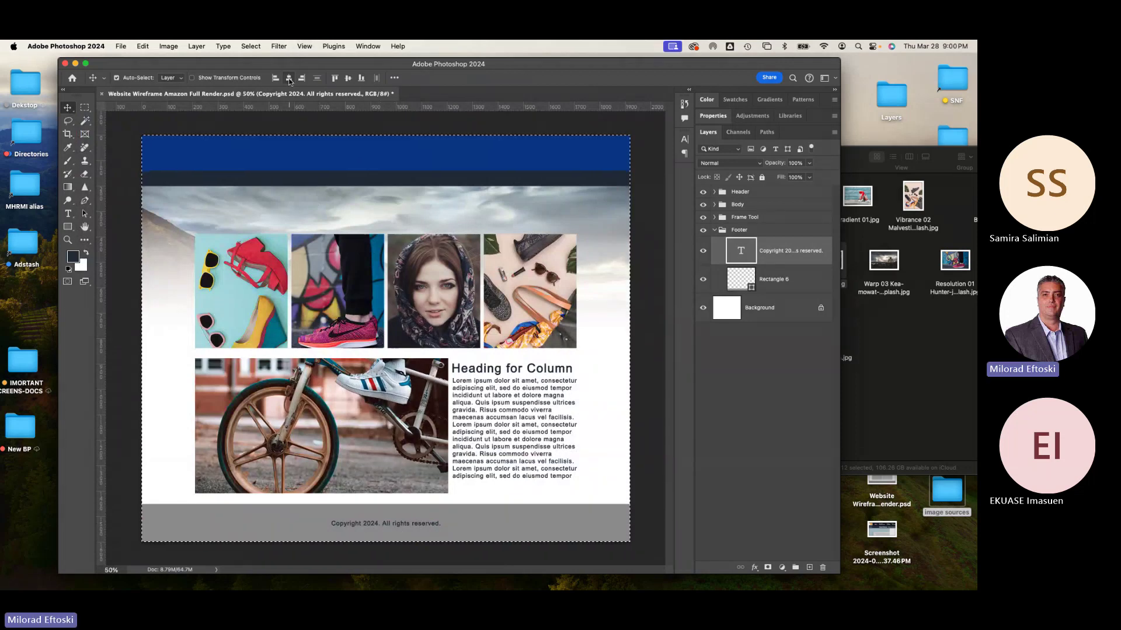
key(super+d)
Expand and select the Header group, with the Horizontal Type tool ready for a header label
click(406, 151)
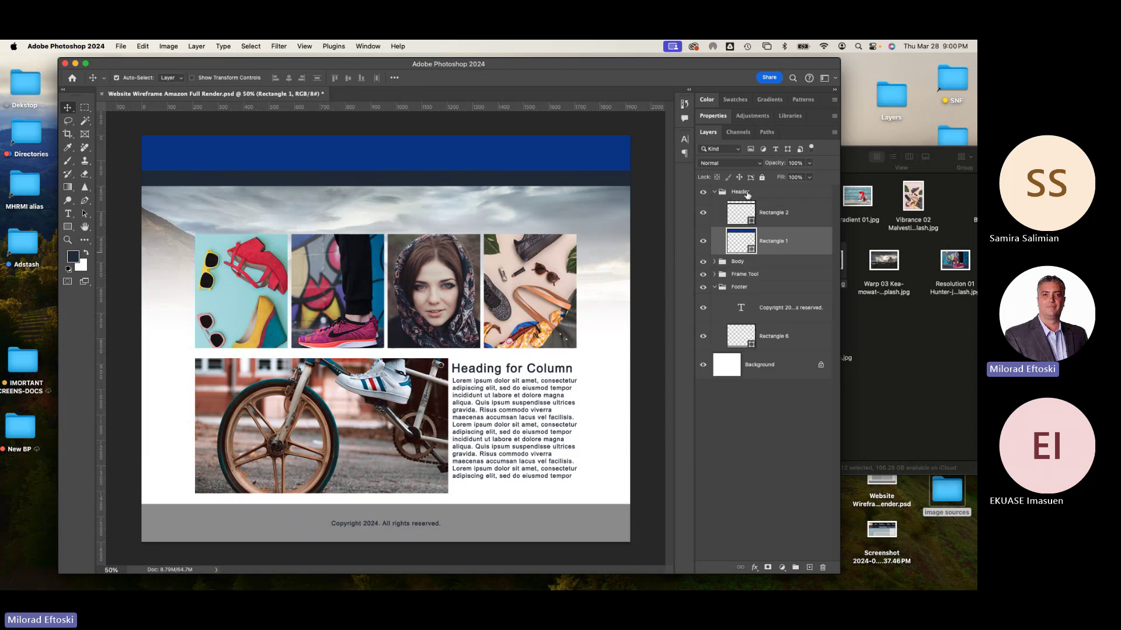
click(755, 432)
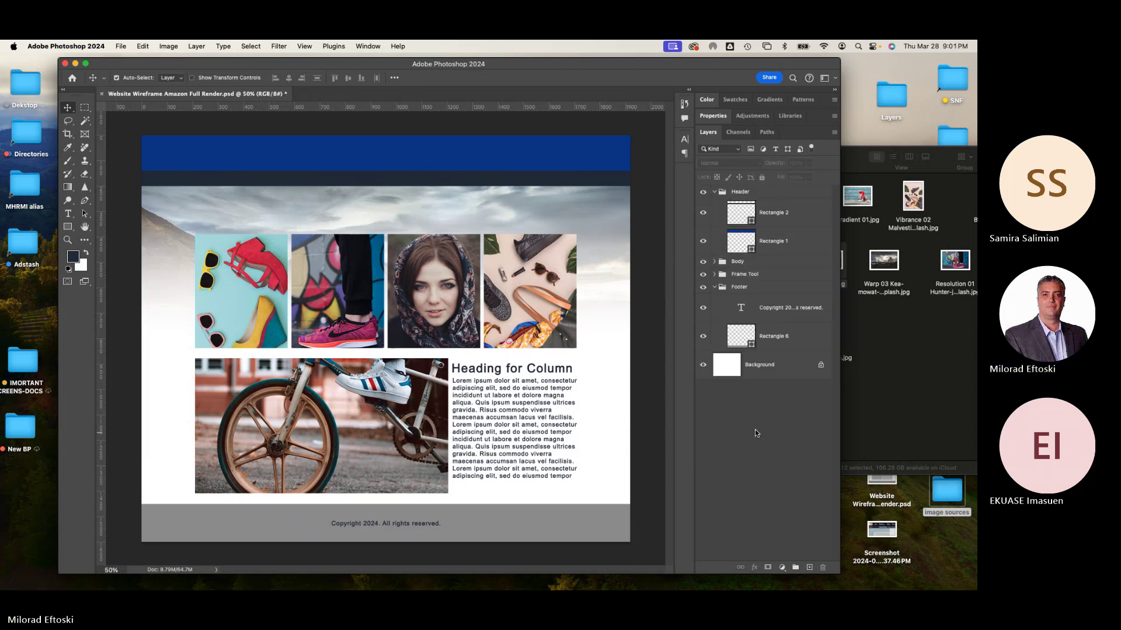
click(768, 192)
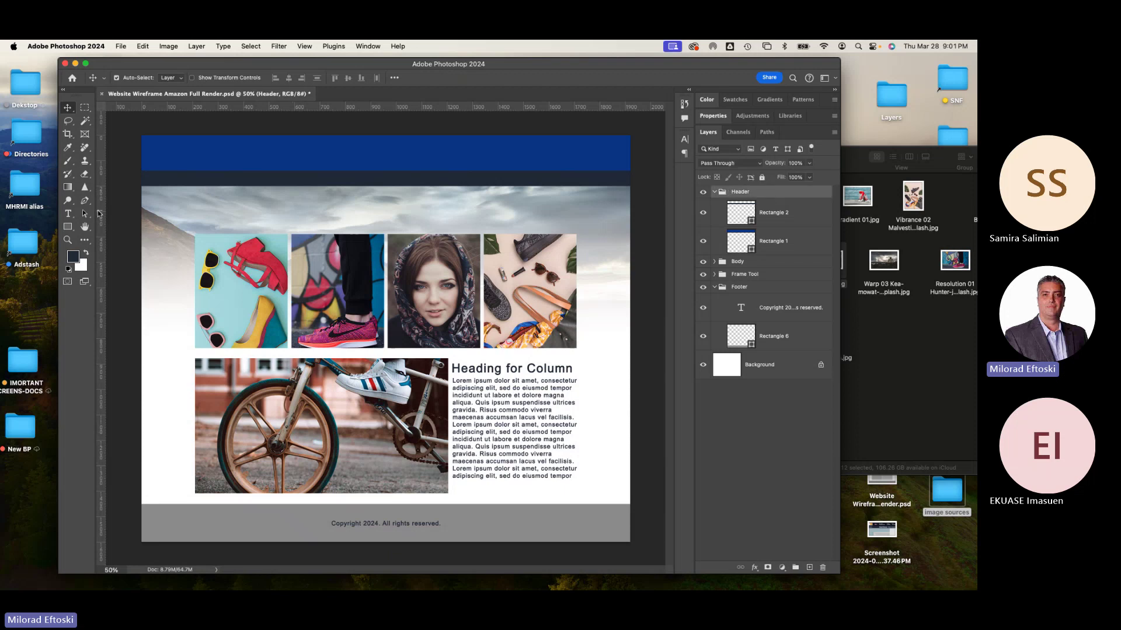
click(68, 214)
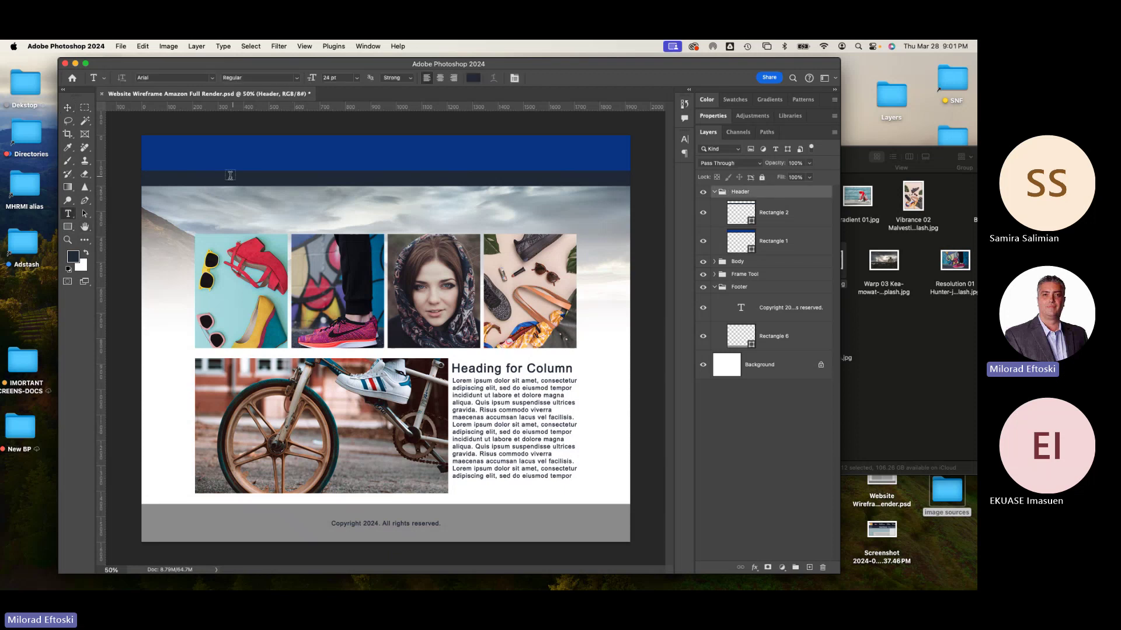
Add a HOME text label on the header strip
click(268, 180)
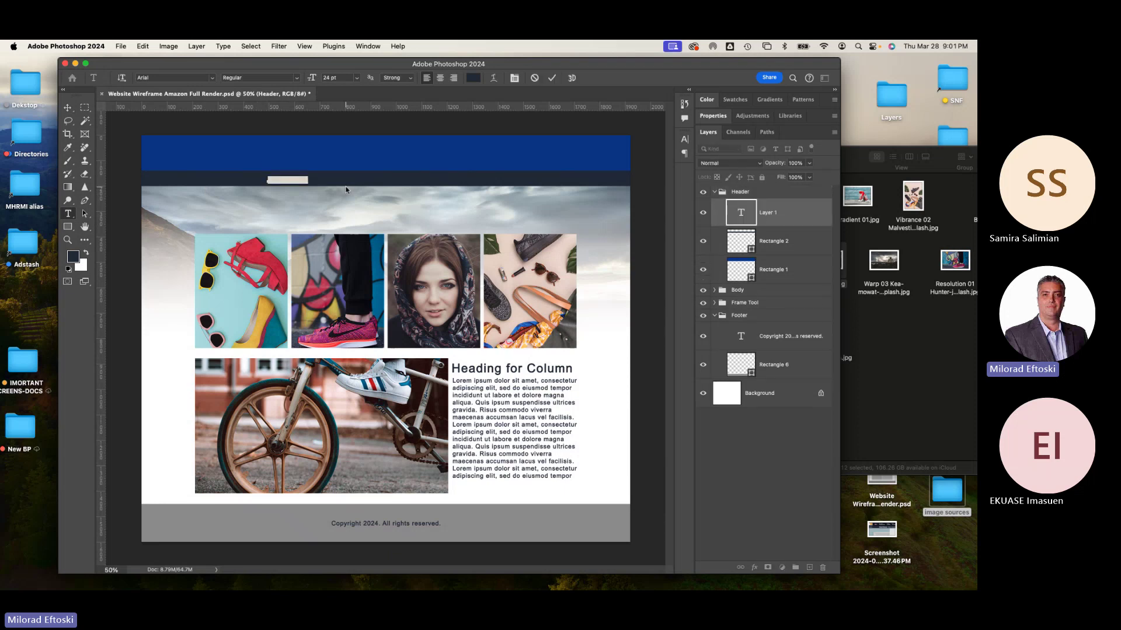
key(BackSpace)
text(HOME)
click(741, 217)
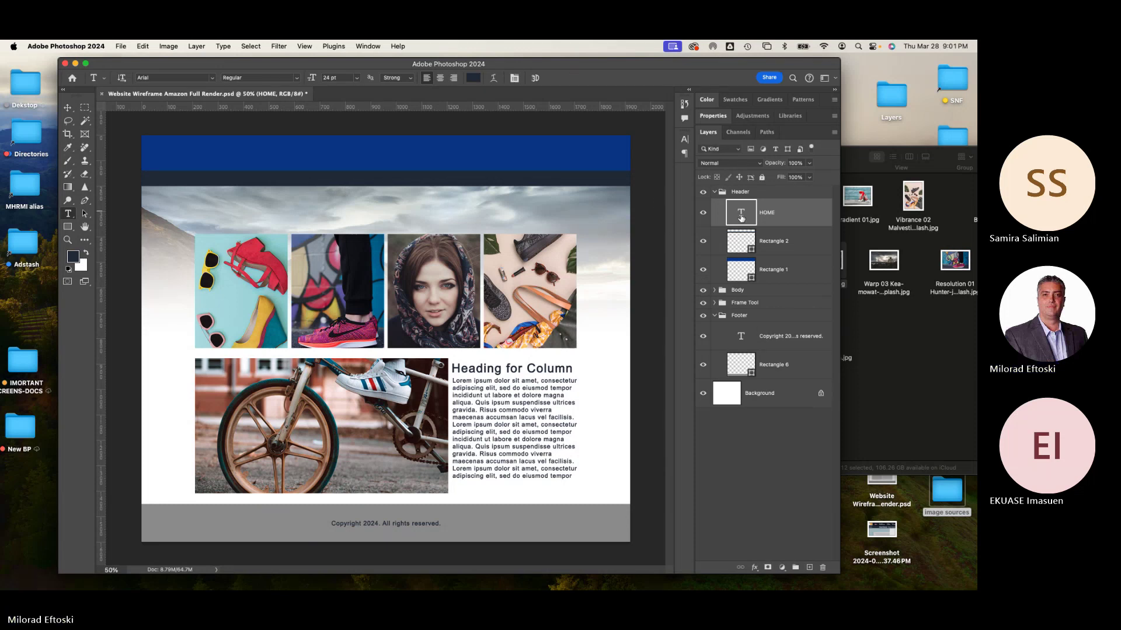
Make the nav text white, extend it to 'HOME PRODUCTS | SERVICES | MEMBERS | CONTACT | FAQ | BUY', and shift it left
double_click(741, 214)
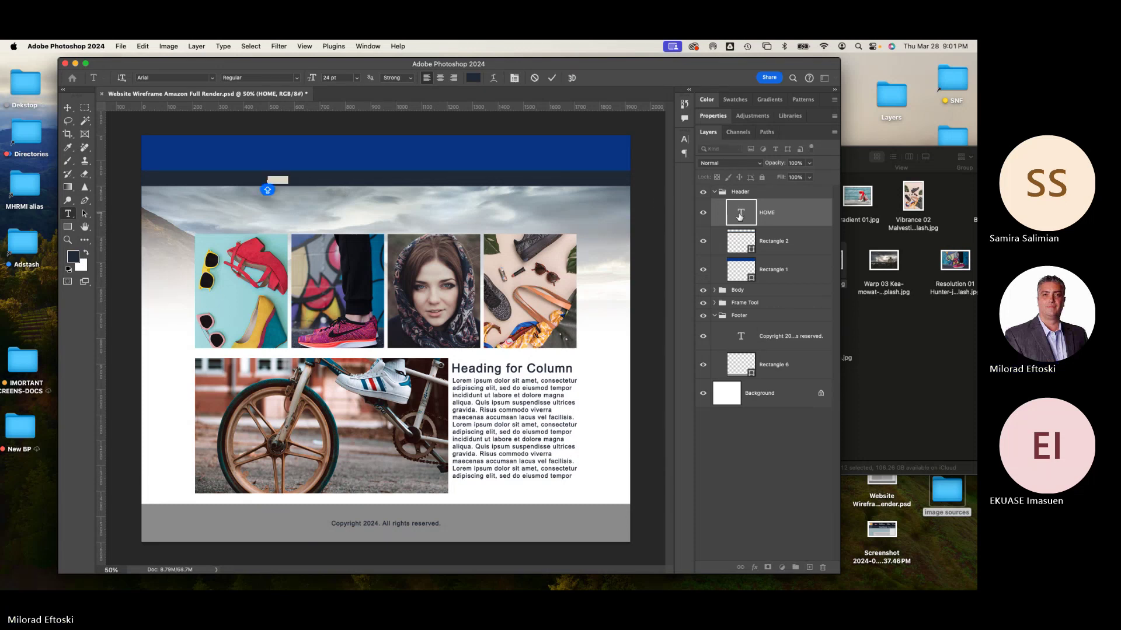
click(478, 81)
click(539, 159)
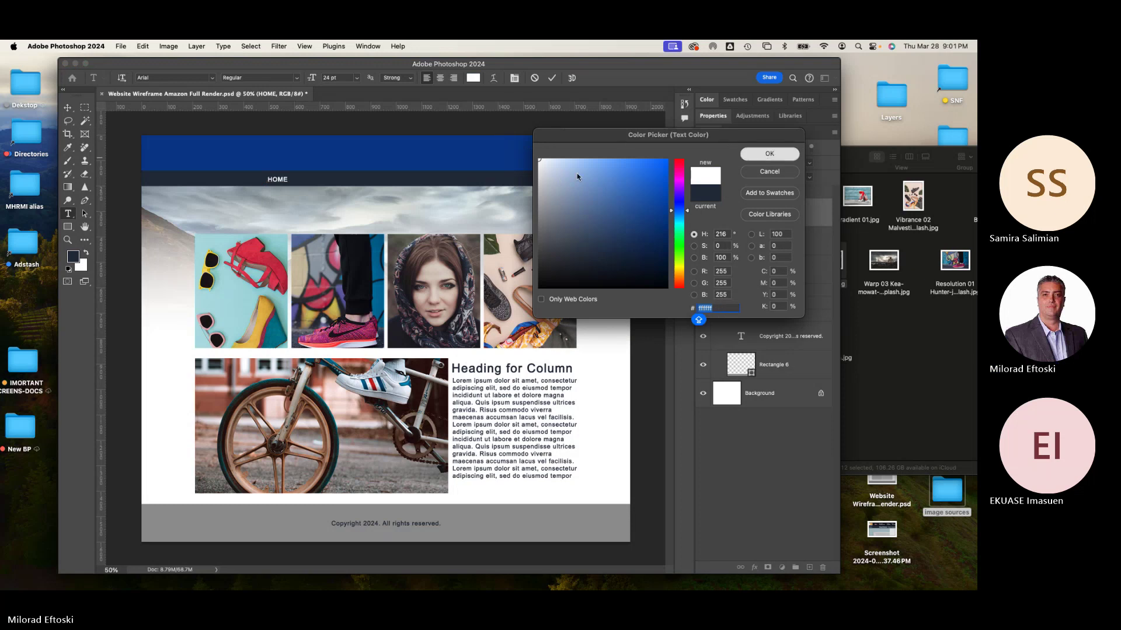
key(Return)
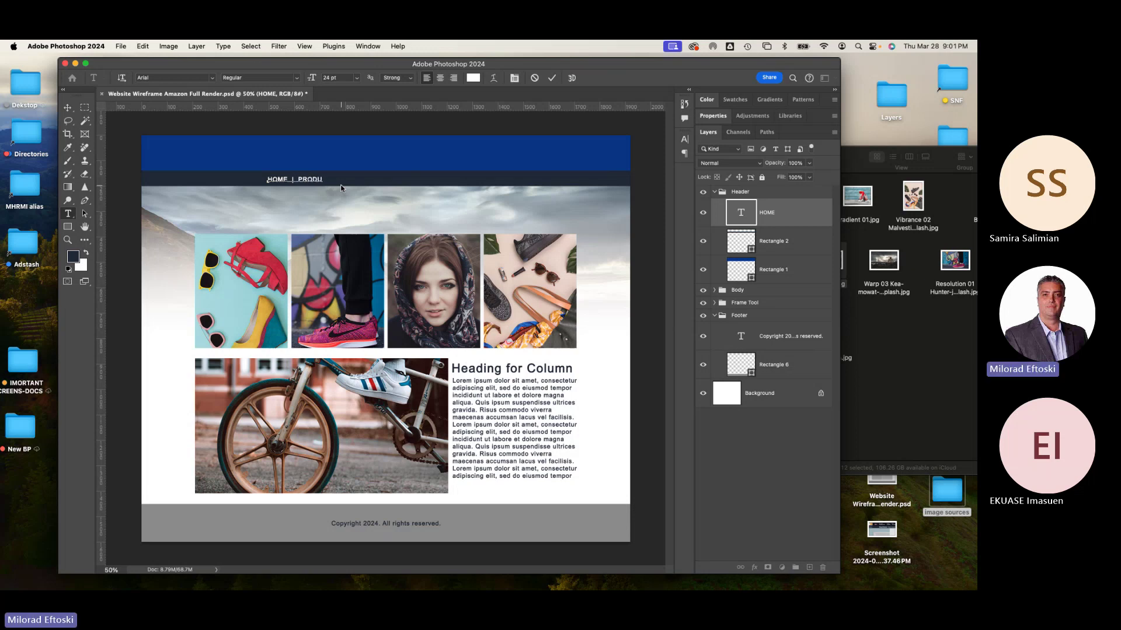
text(PRODUCTS)
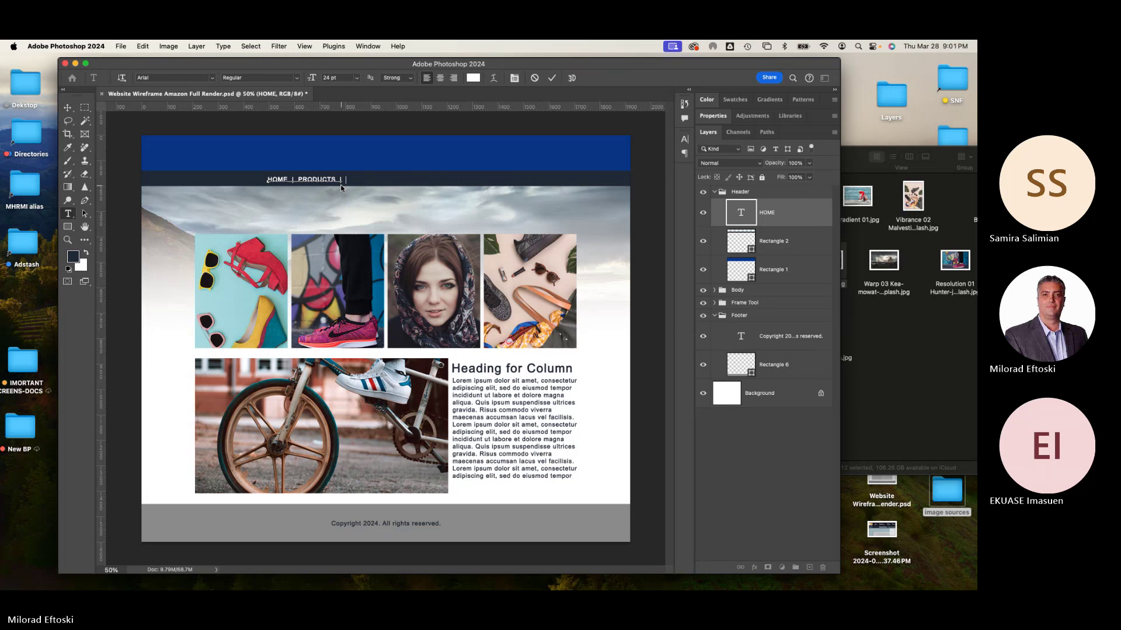
text(| SERVICES | MEMBERS | CONTACT )
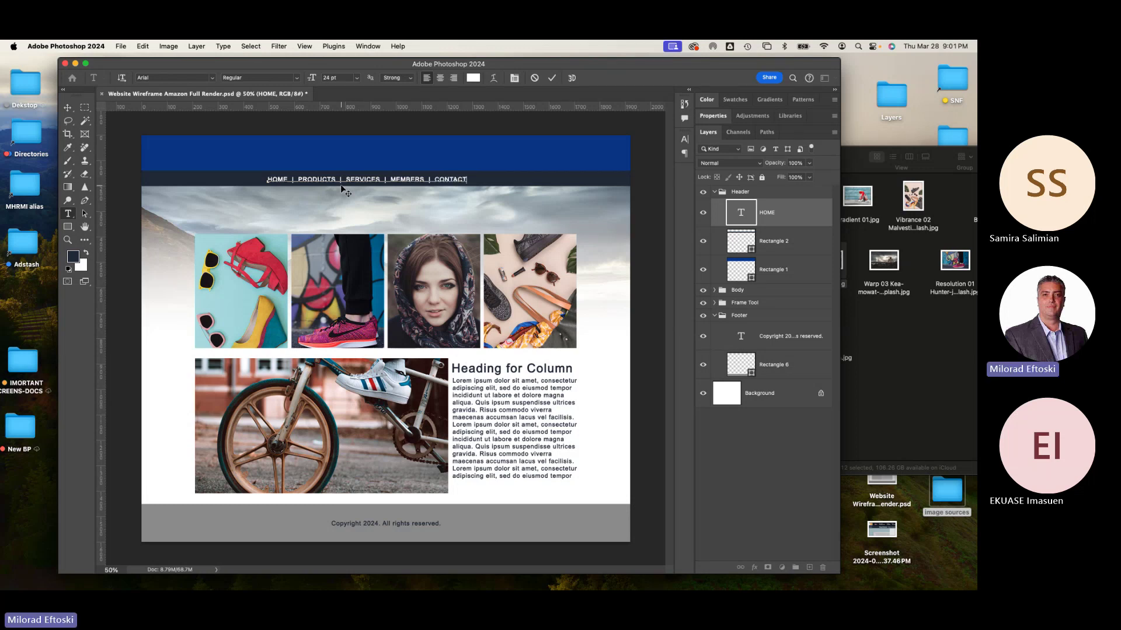
text(| )
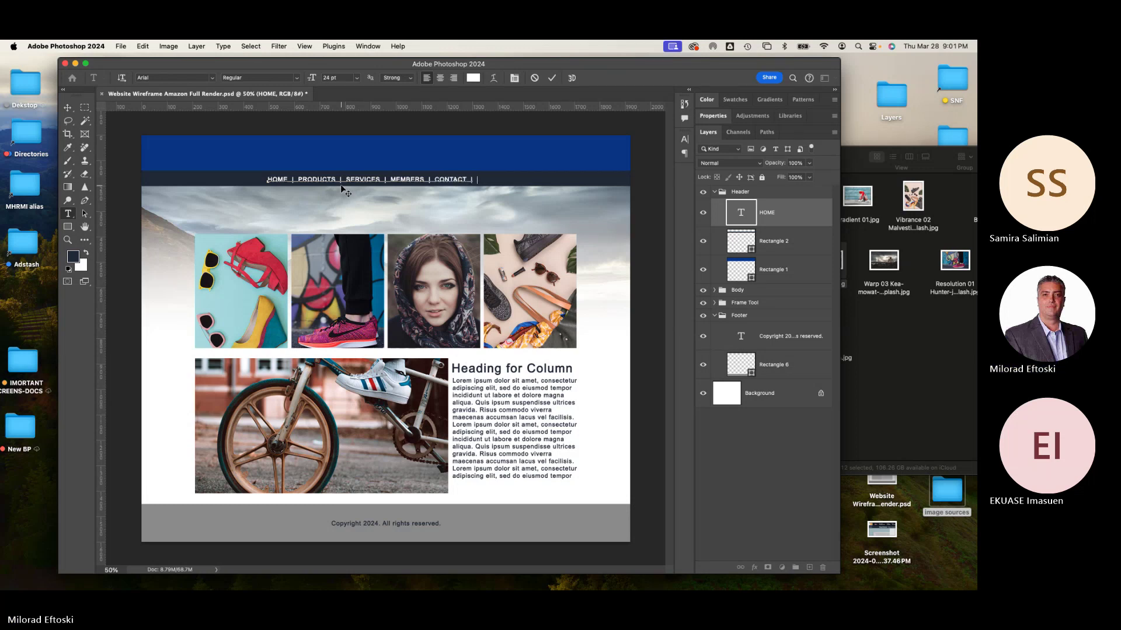
text(FAQ | BUY)
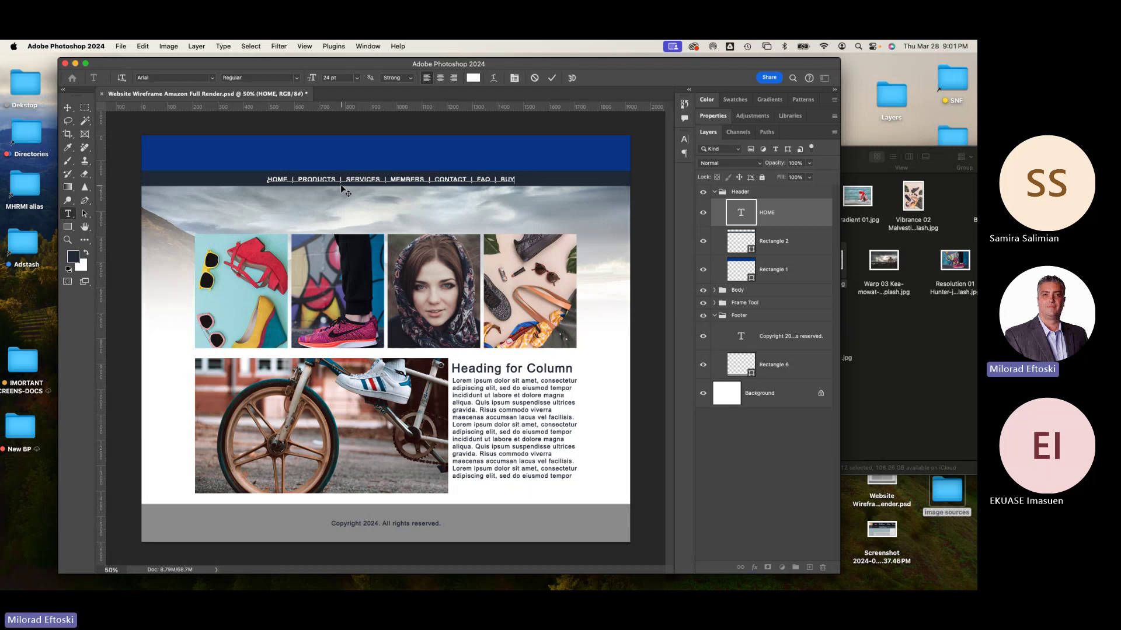
click(68, 108)
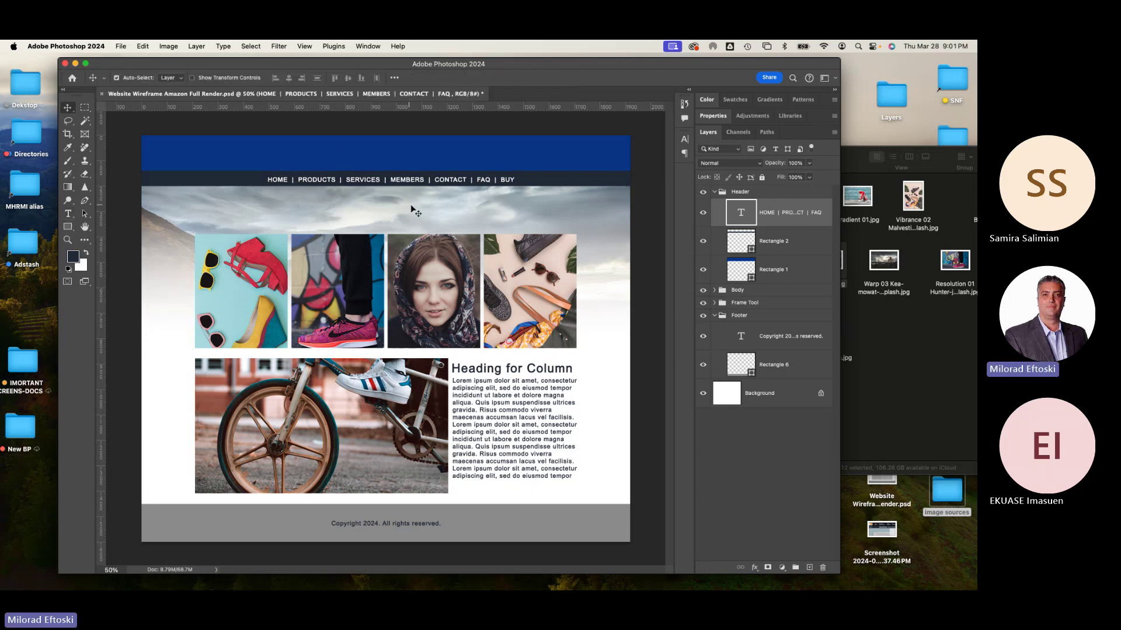
drag(407, 185, 396, 185)
Centre the nav text horizontally on the canvas, then deselect
key(super+a)
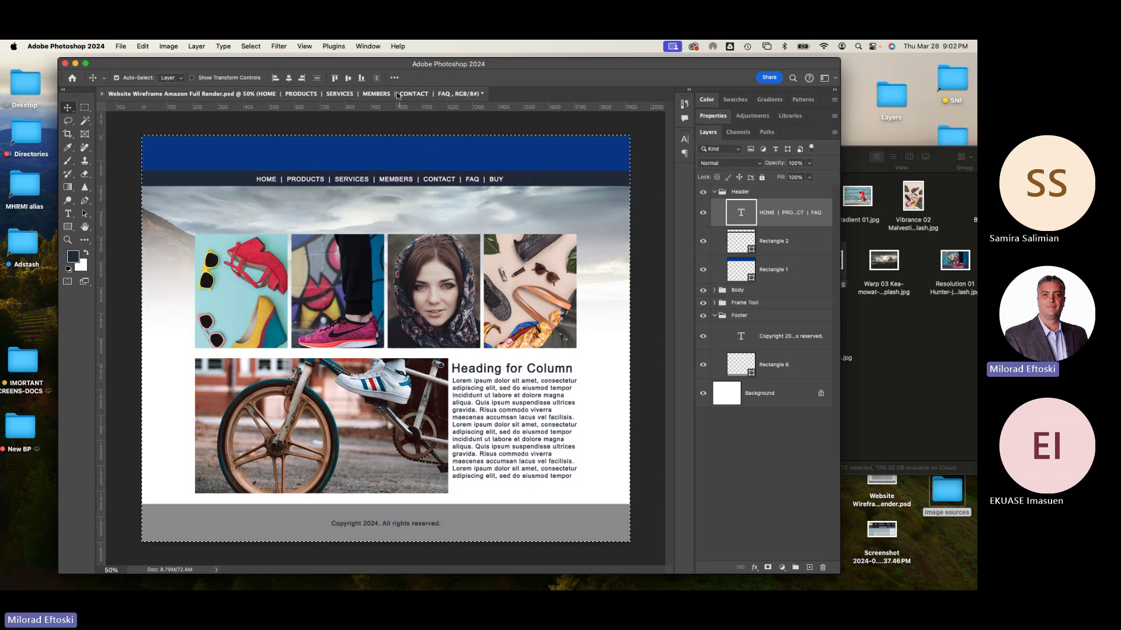
click(289, 78)
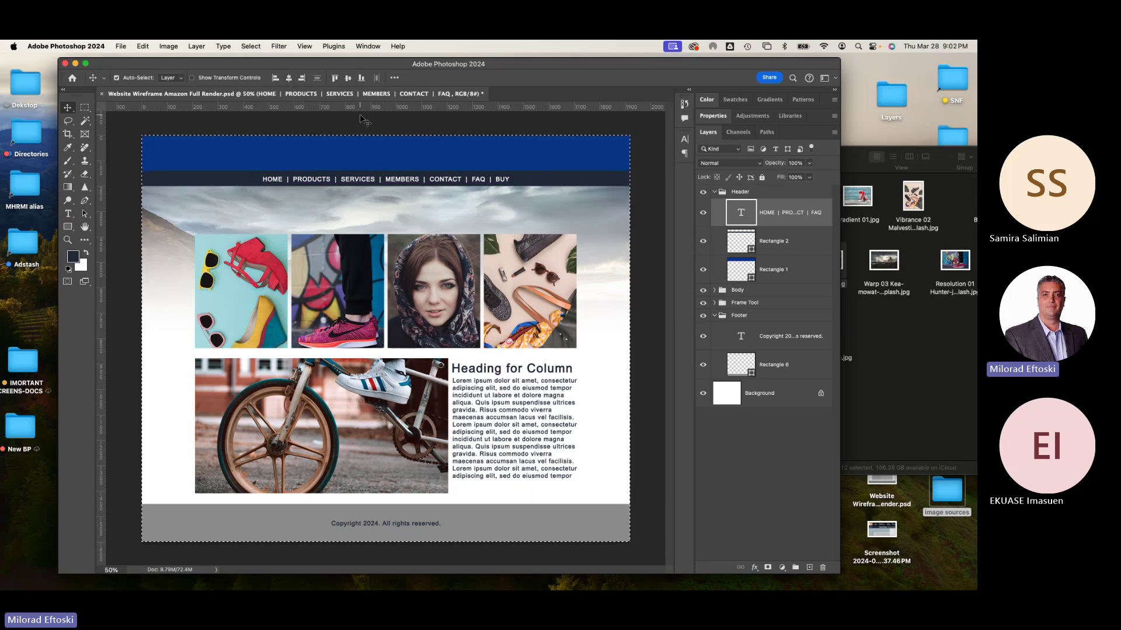
key(super+d)
Turn the grid on and off, then show the column guides over the layout
key(super+apostrophe)
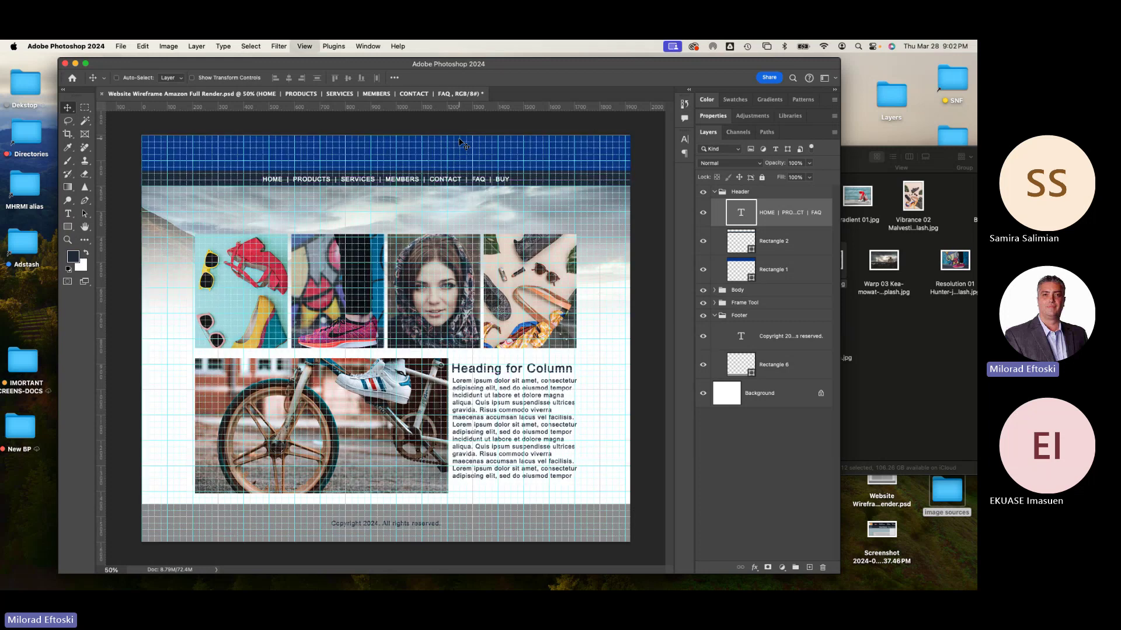
key(super+apostrophe)
key(super+semicolon)
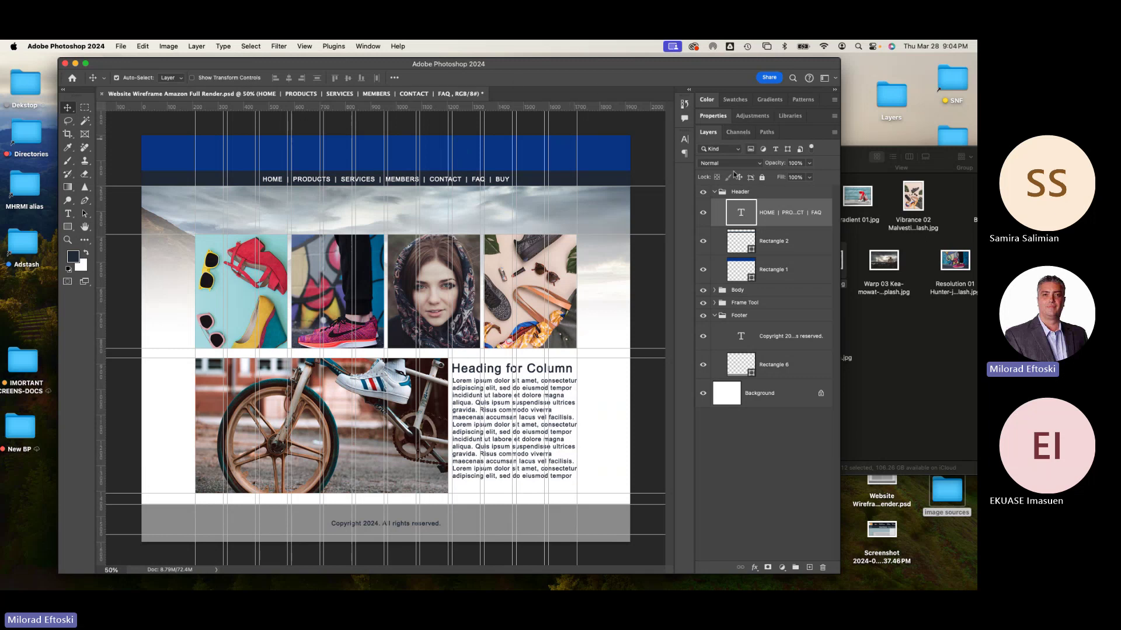
Collapse the Header and Footer groups and save the wireframe via File > Save
click(714, 192)
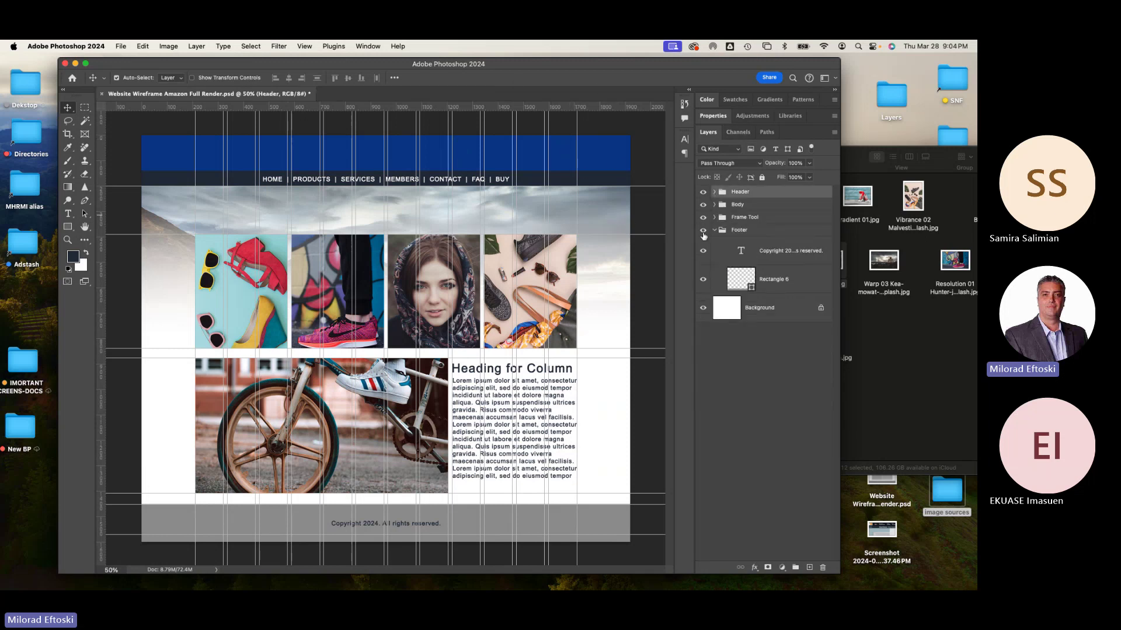
click(714, 231)
click(120, 46)
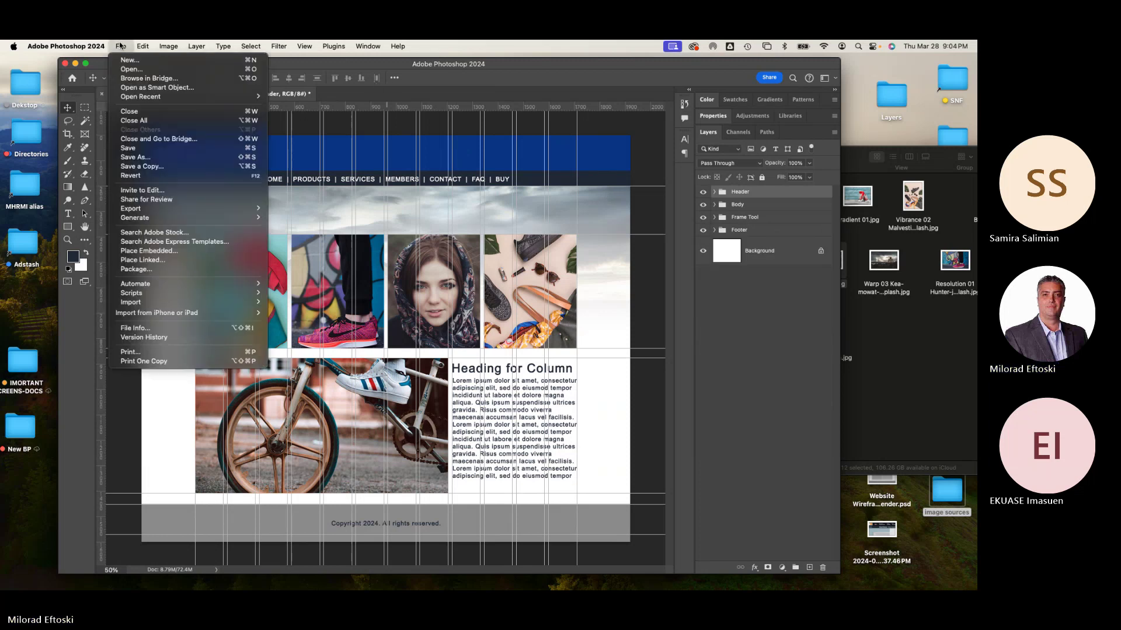
click(128, 148)
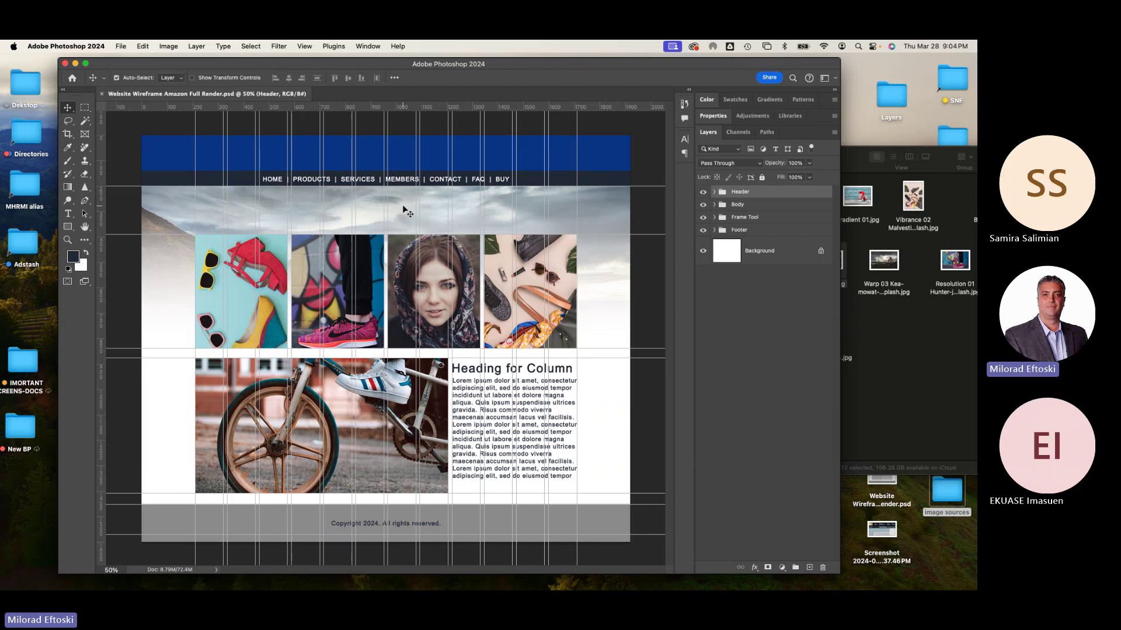
Toggle the Header, Body, Frame Tool, Footer and Background visibility to review each, then save again
click(703, 192)
click(703, 193)
click(704, 193)
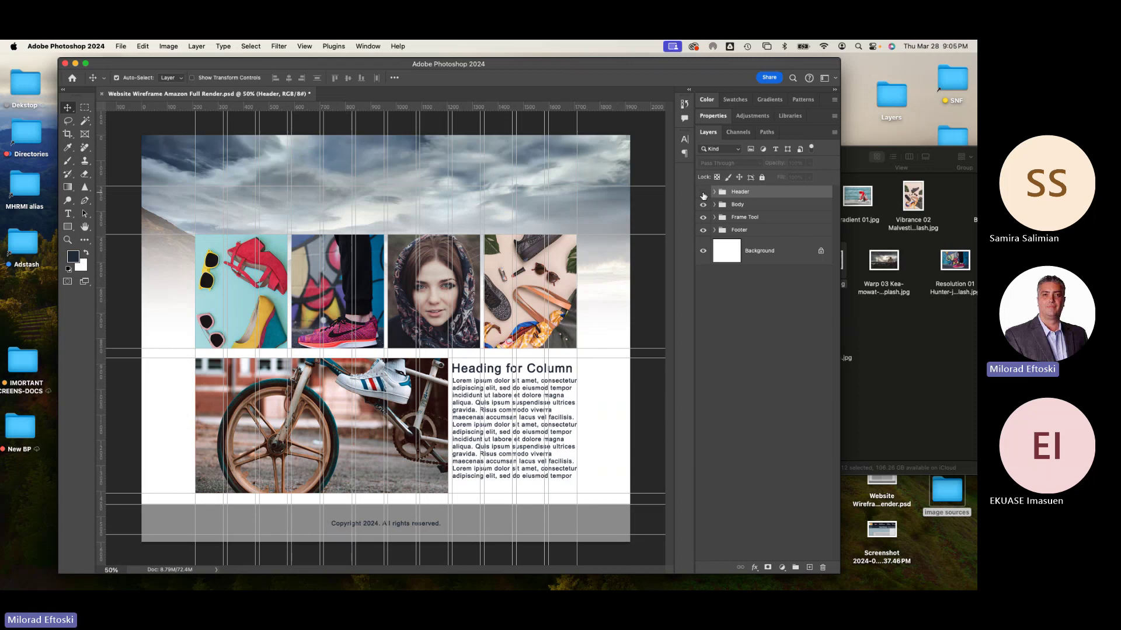
click(704, 193)
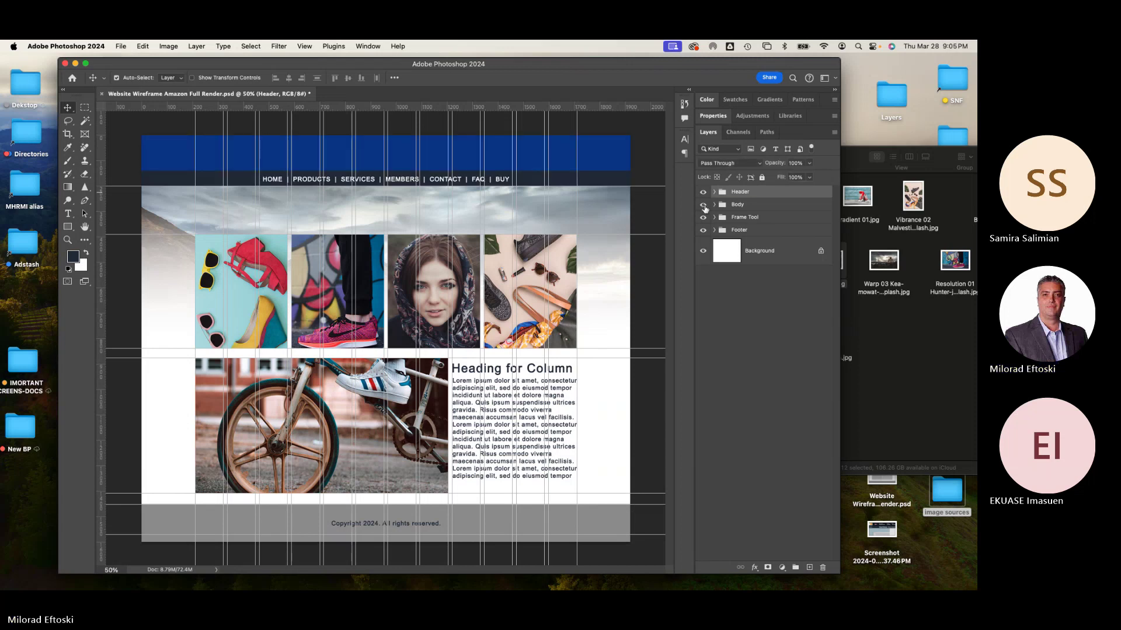
click(703, 206)
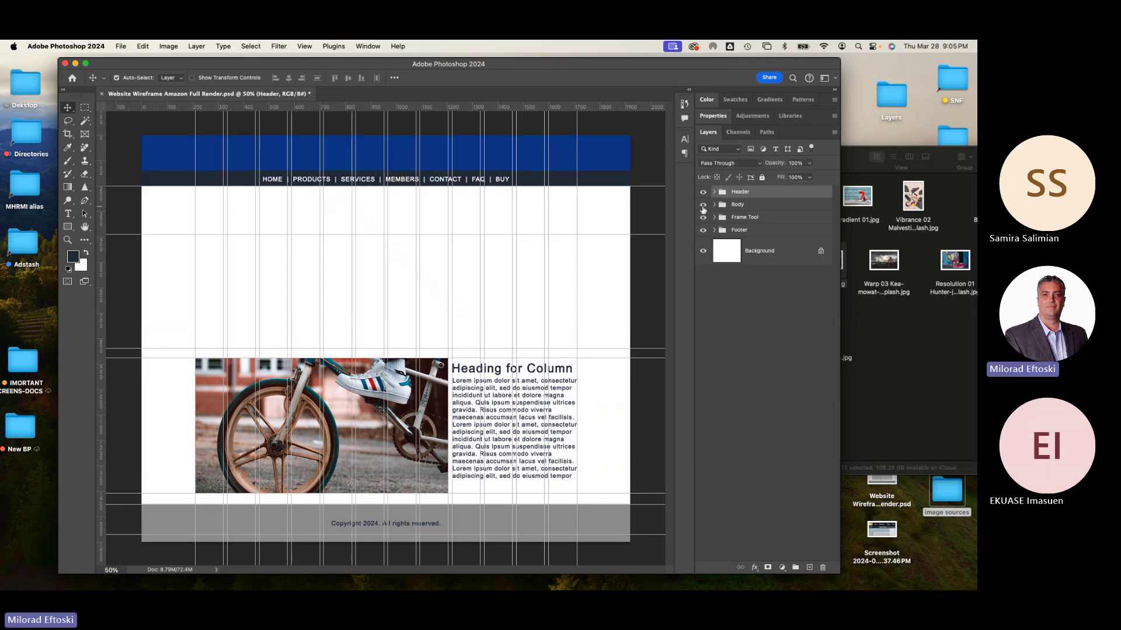
click(704, 206)
click(703, 205)
click(703, 205)
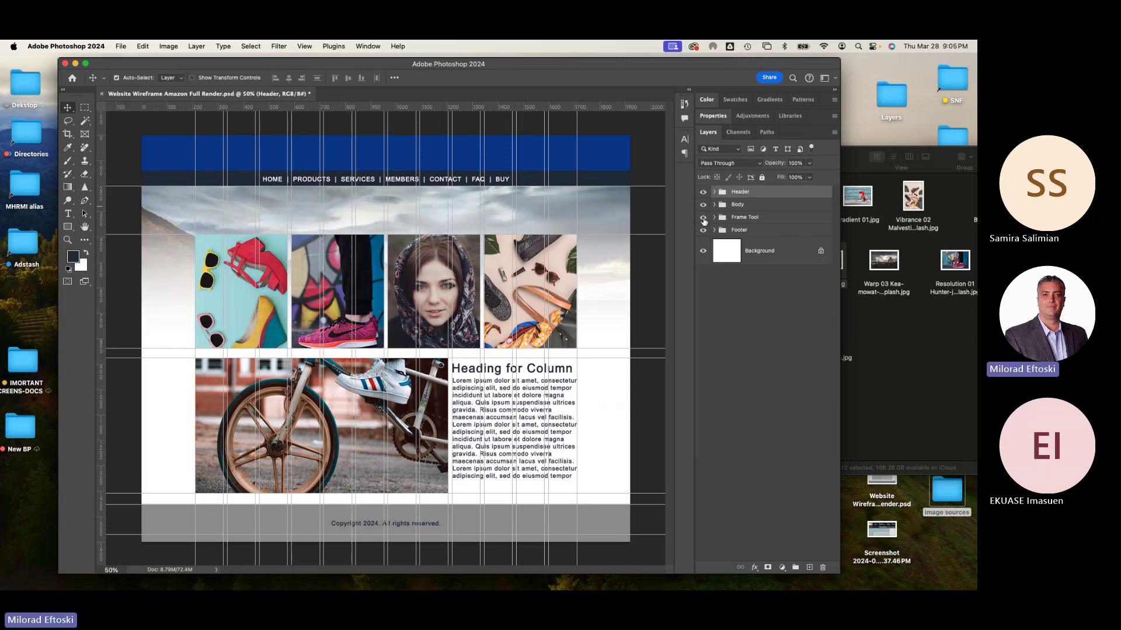
click(703, 218)
click(703, 218)
click(704, 219)
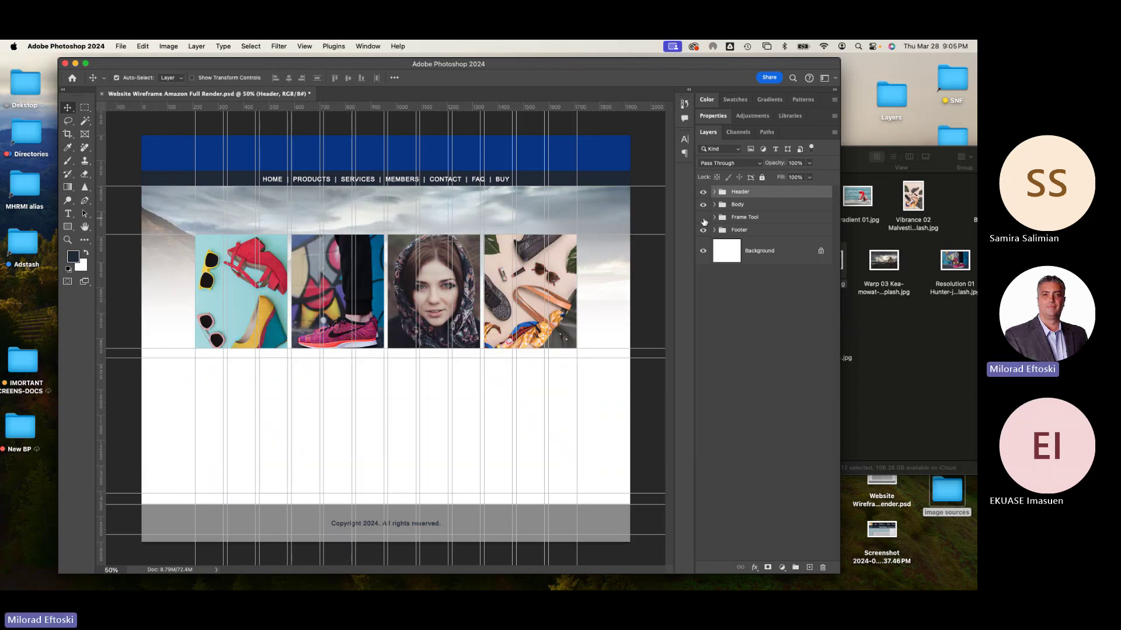
click(703, 218)
click(703, 219)
click(703, 218)
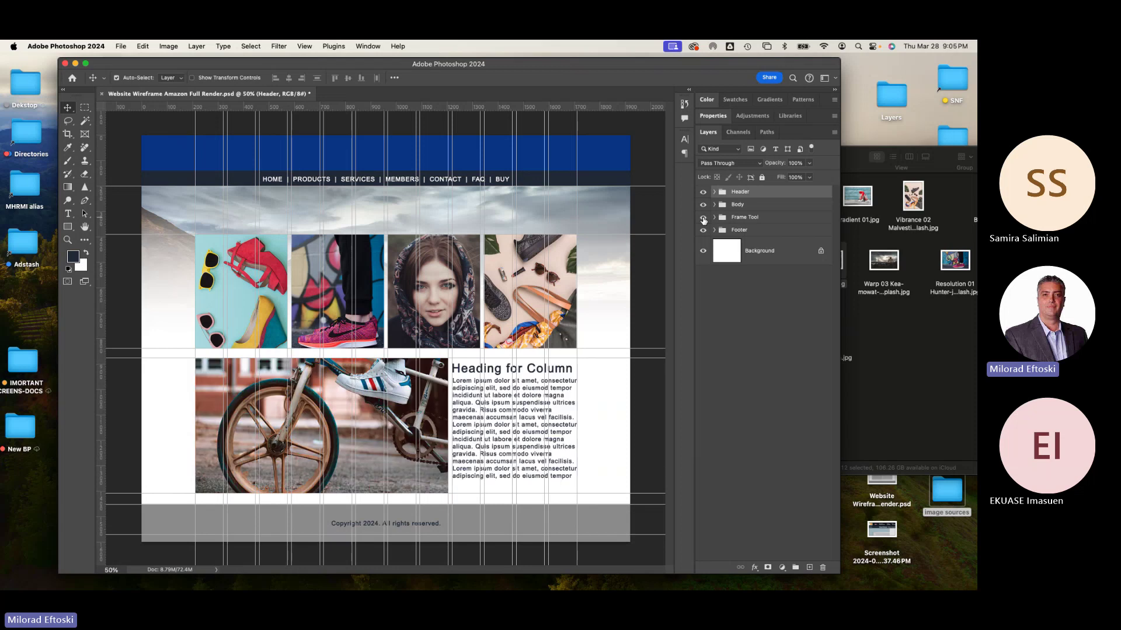
click(703, 231)
click(703, 231)
click(703, 231)
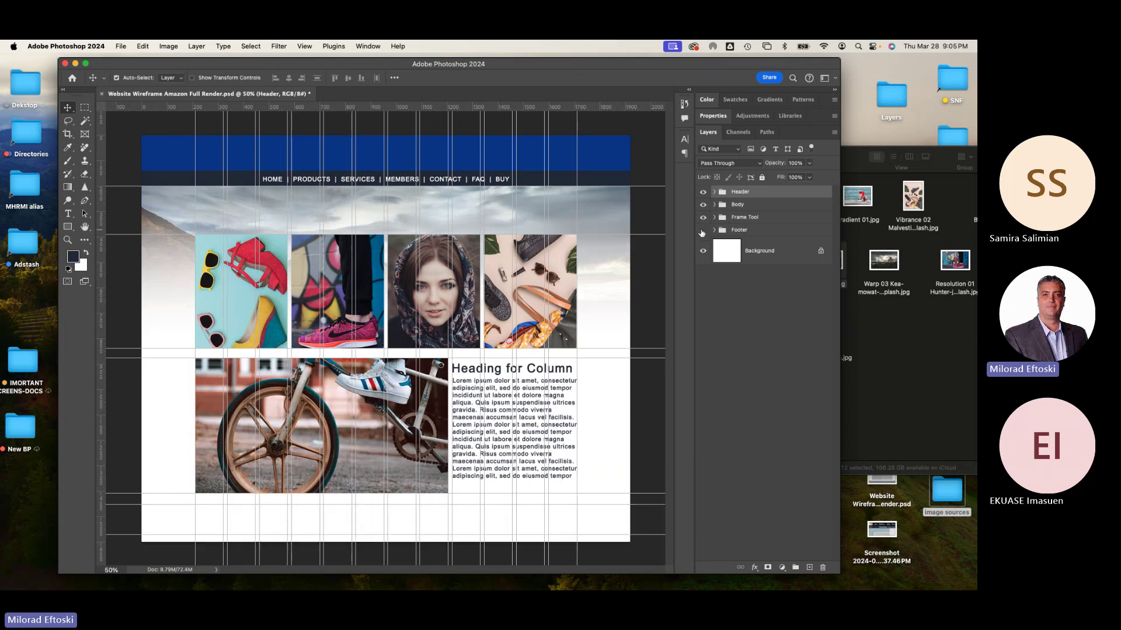
click(702, 231)
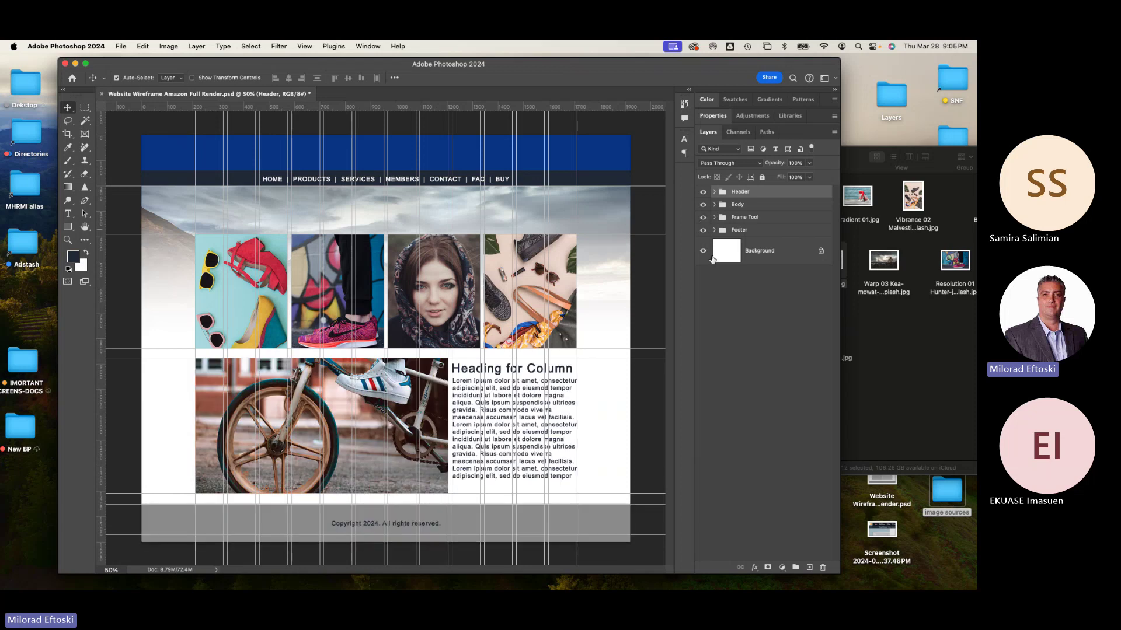
click(703, 251)
click(702, 251)
click(702, 251)
click(703, 251)
key(super+s)
Close the wireframe document and minimize Photoshop
mouse_move(339, 64)
mouse_down()
mouse_move(324, 61)
mouse_move(345, 63)
mouse_up()
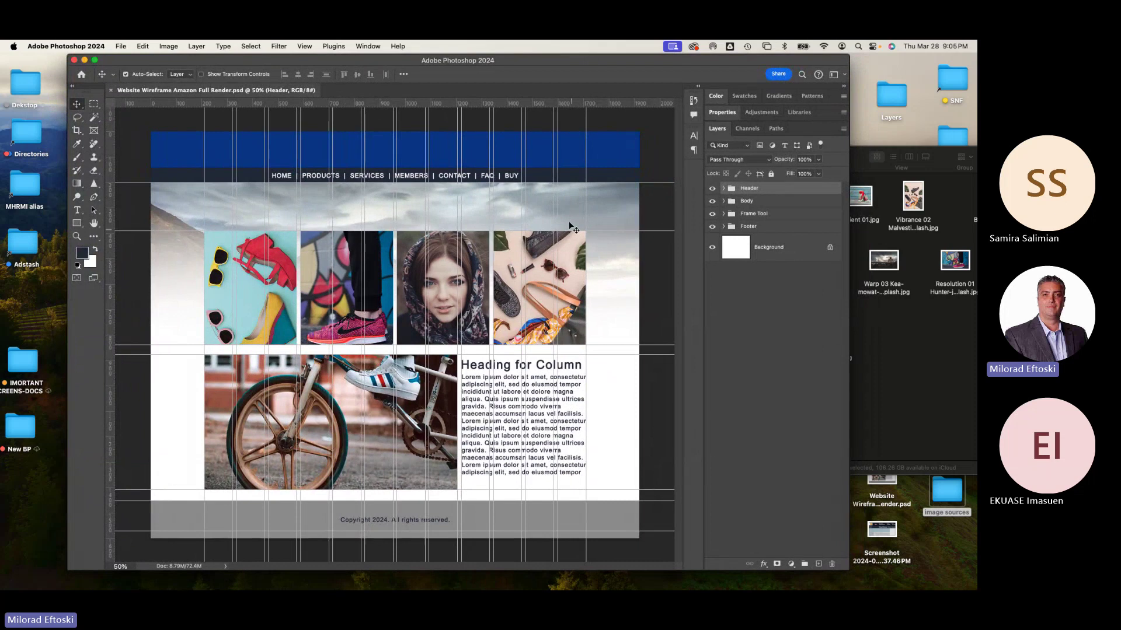
click(108, 91)
click(84, 60)
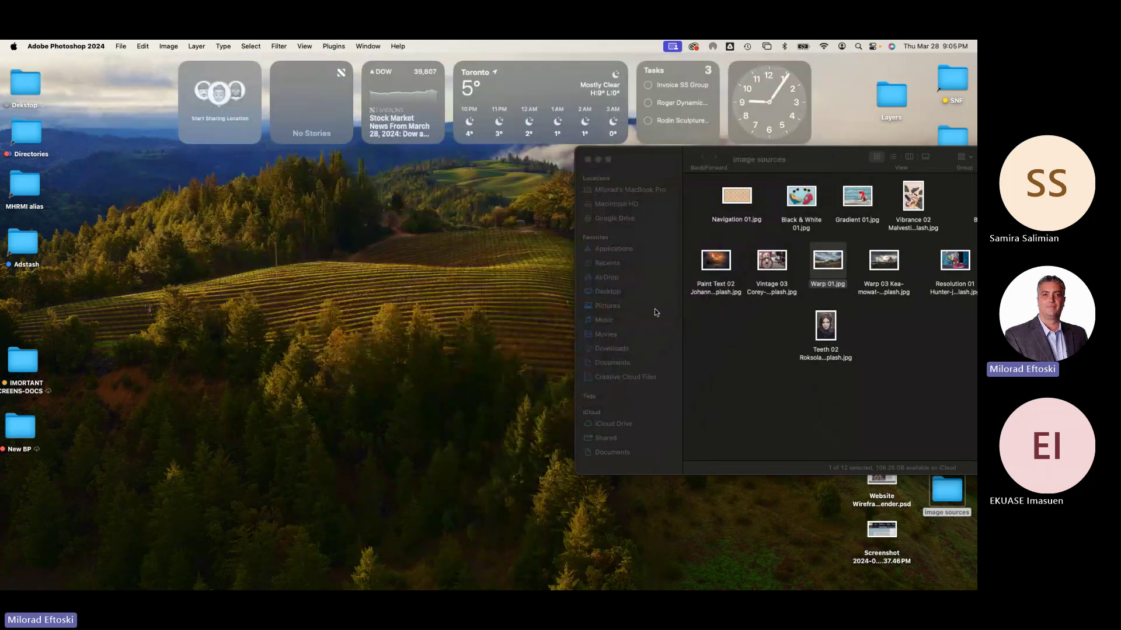
Move the image sources Finder window to the centre and close it
drag(804, 168, 447, 191)
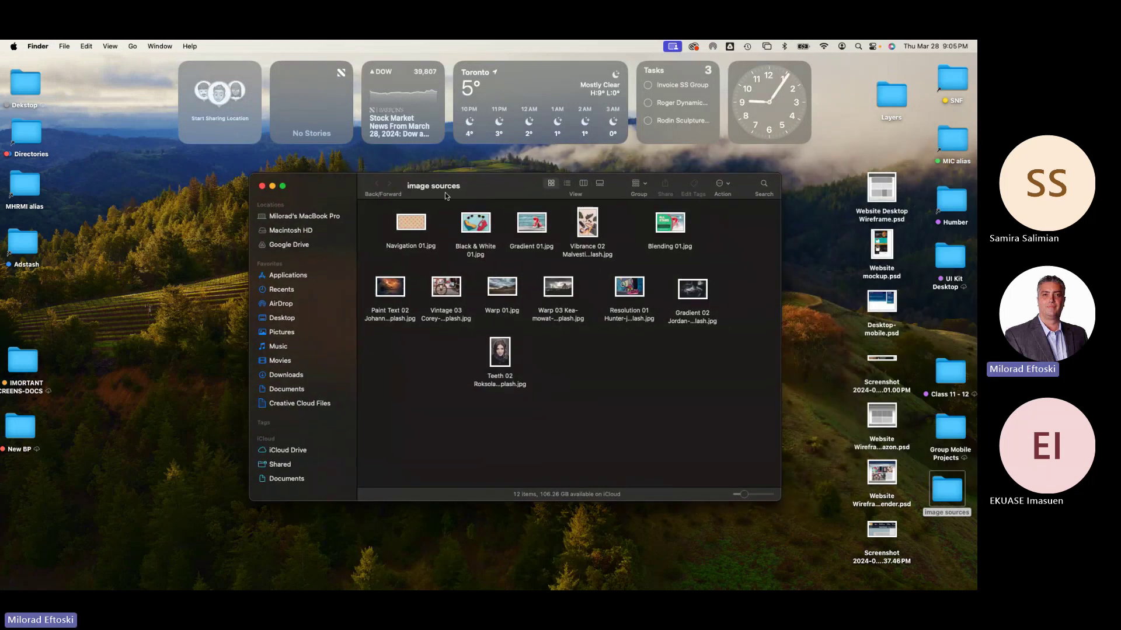
click(260, 183)
click(482, 253)
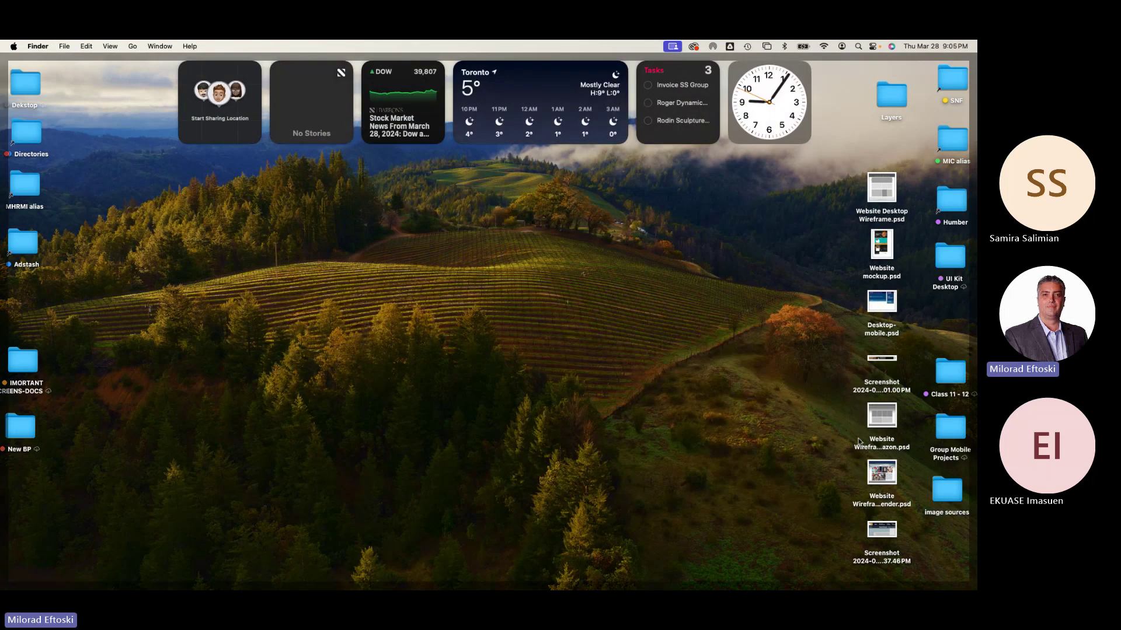
drag(856, 195, 843, 426)
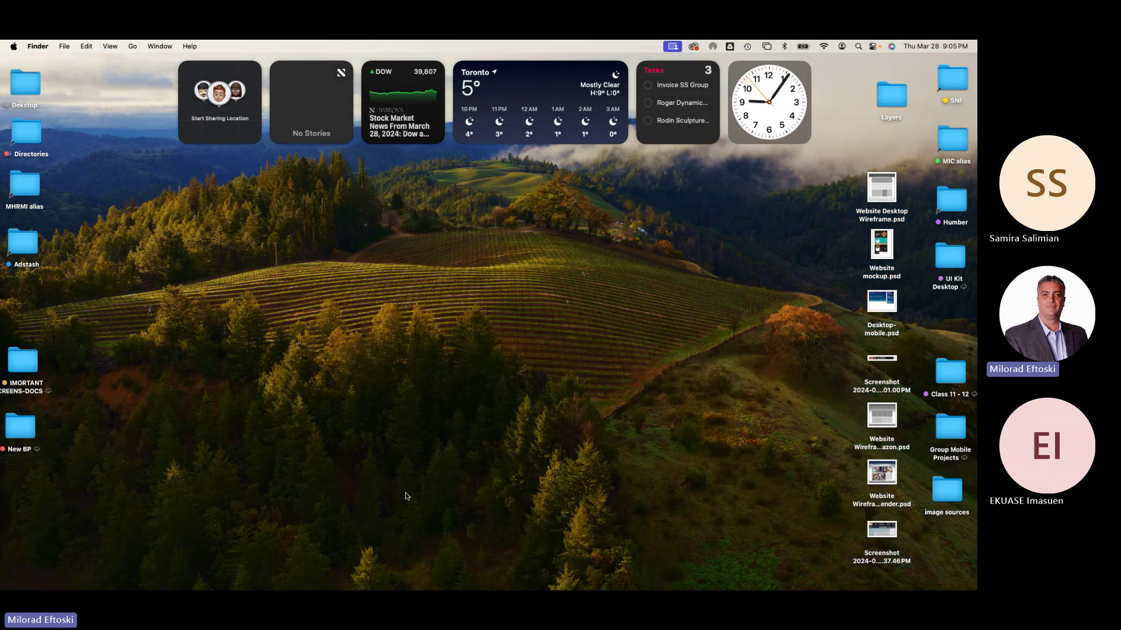
Bring up the course outline in Chrome and expand, then collapse, the Class 12 folder
click(162, 573)
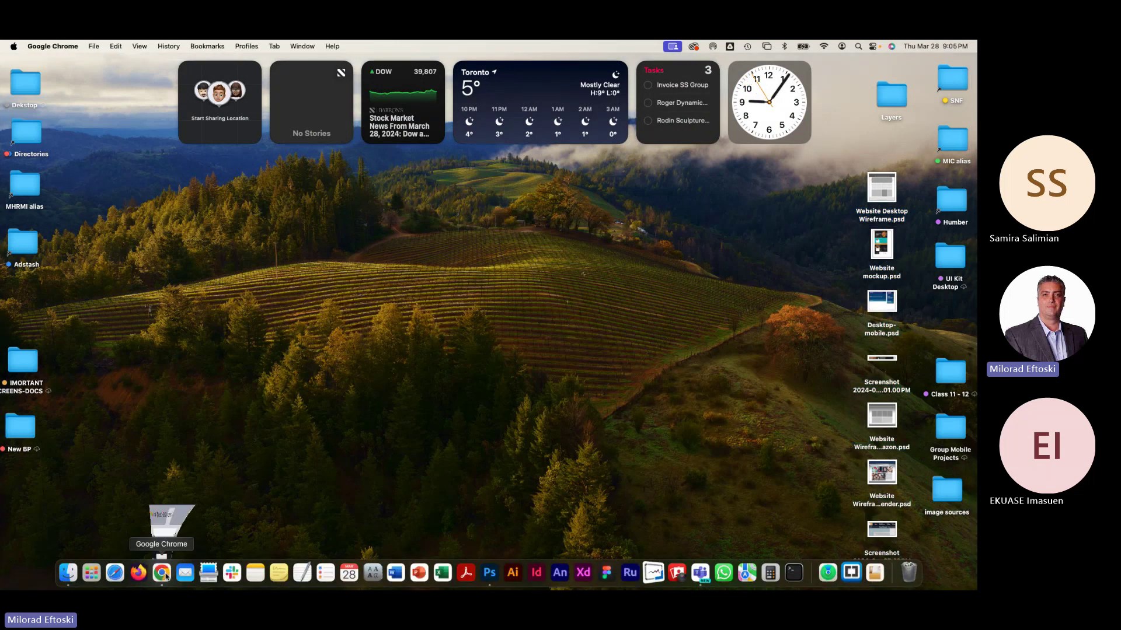
click(269, 63)
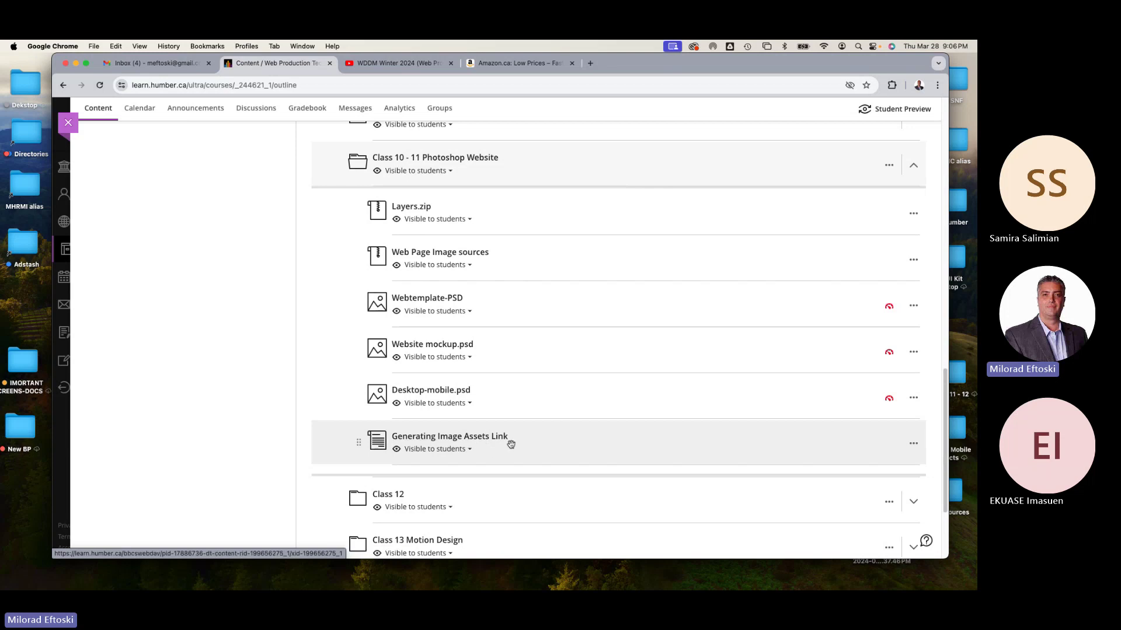
scroll(509, 443, down, 1)
click(504, 464)
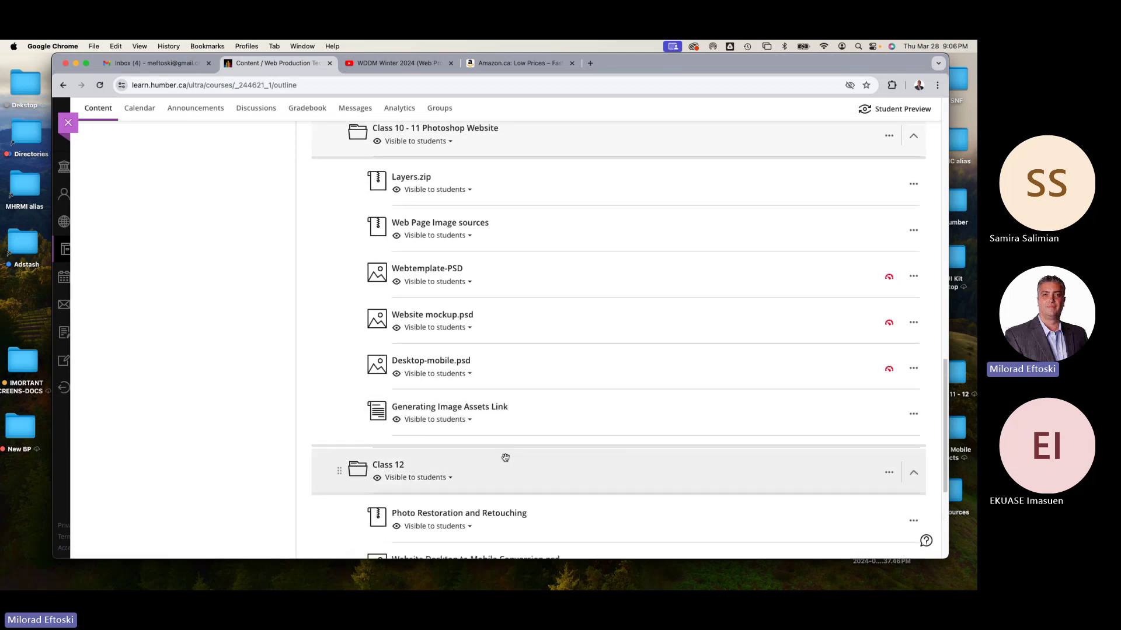
scroll(517, 457, down, 1)
scroll(518, 456, down, 1)
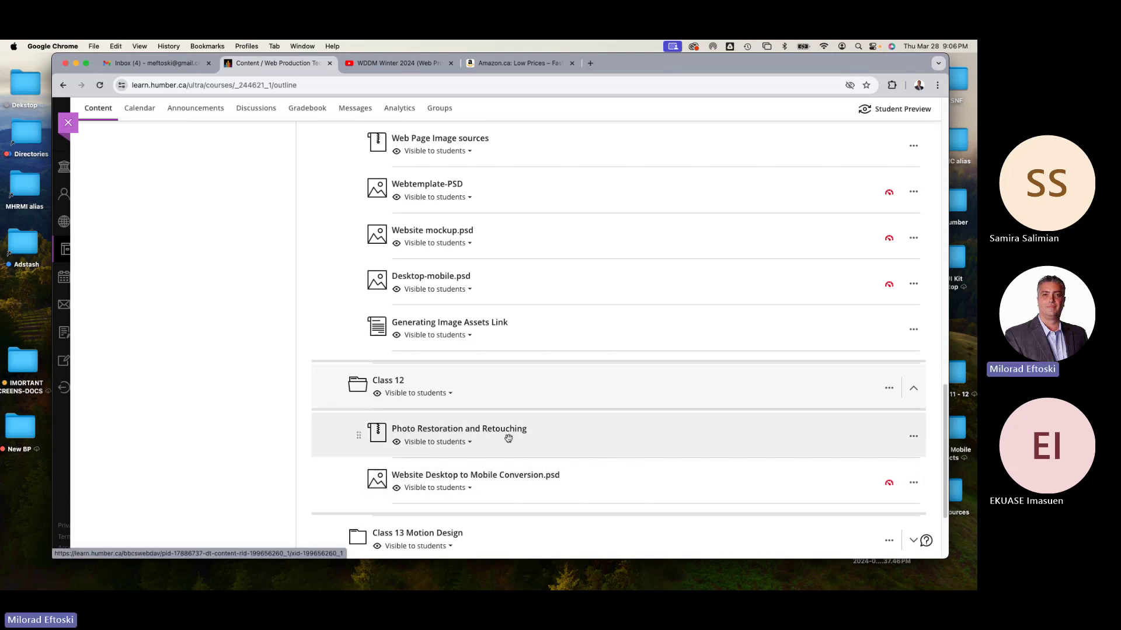
scroll(502, 439, down, 2)
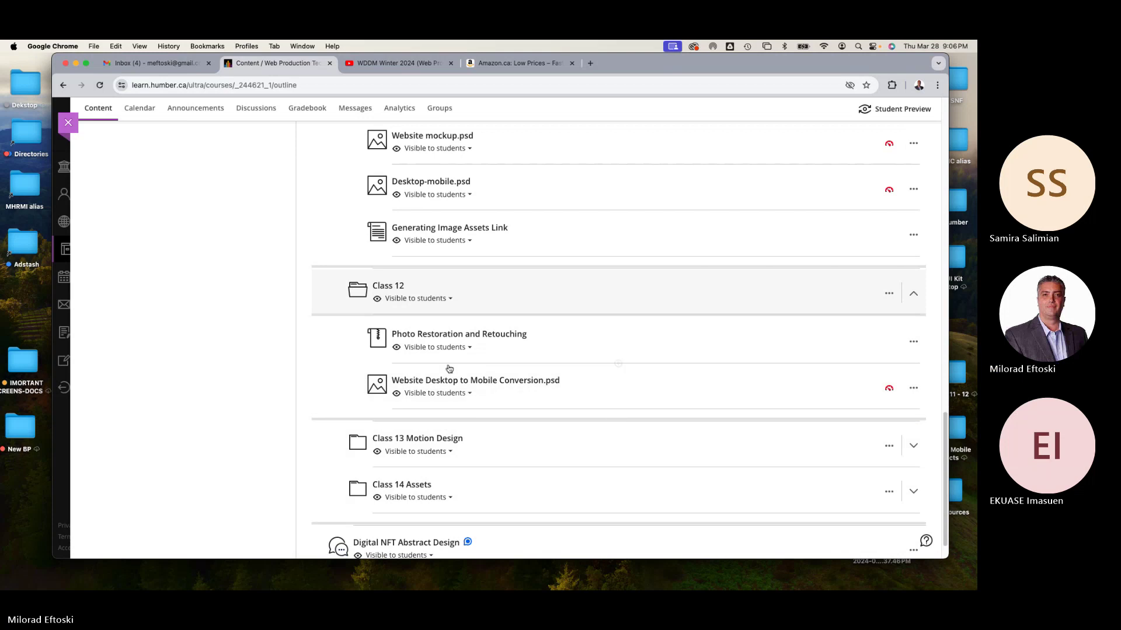
click(507, 292)
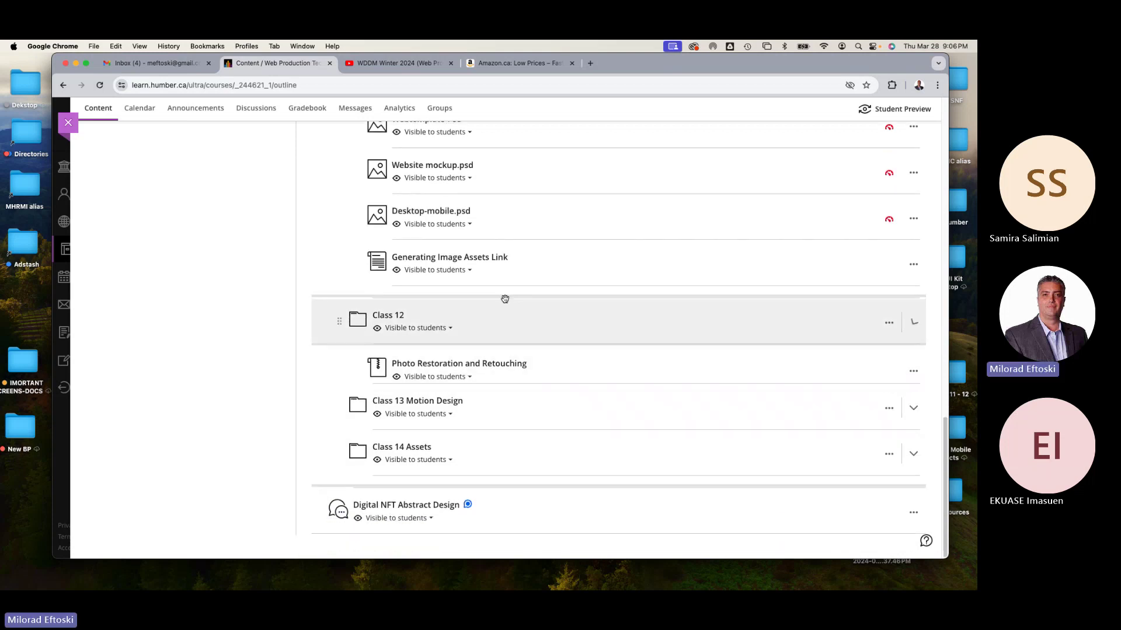
Collapse Class 10 - 11 and Photoshop Module, then expand Main Projects
scroll(502, 280, up, 3)
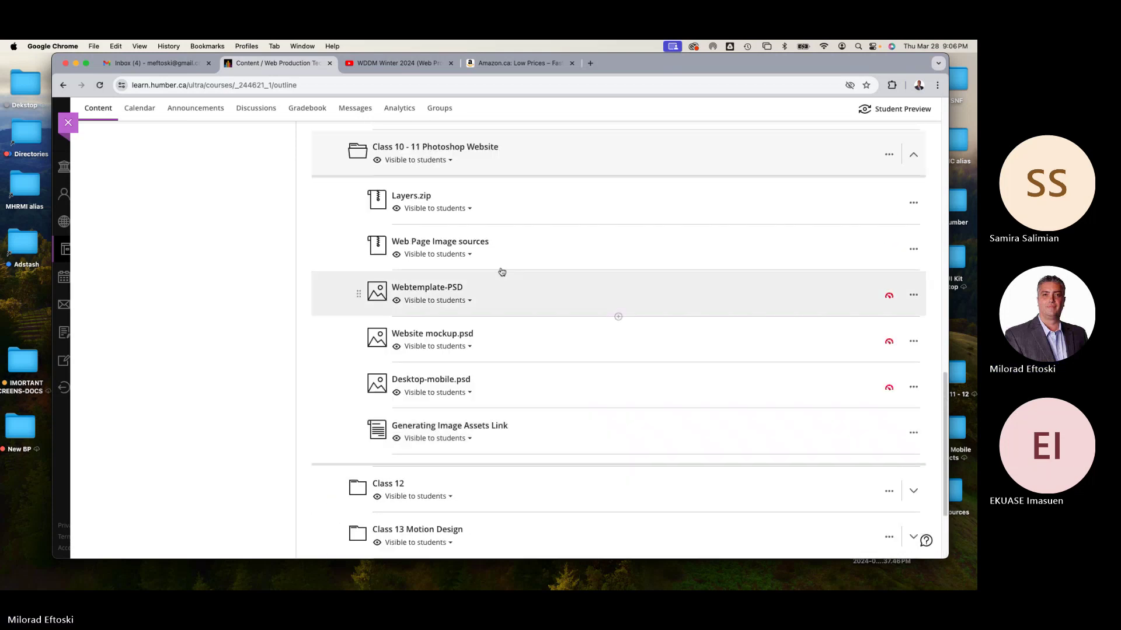
click(525, 166)
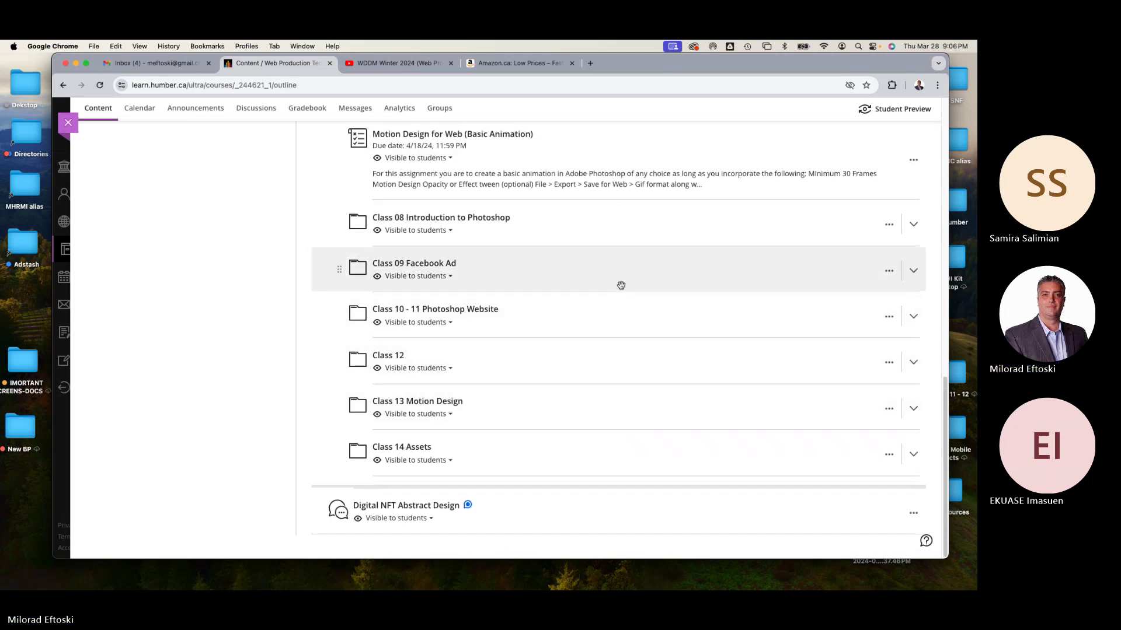
scroll(616, 286, up, 3)
scroll(583, 258, up, 3)
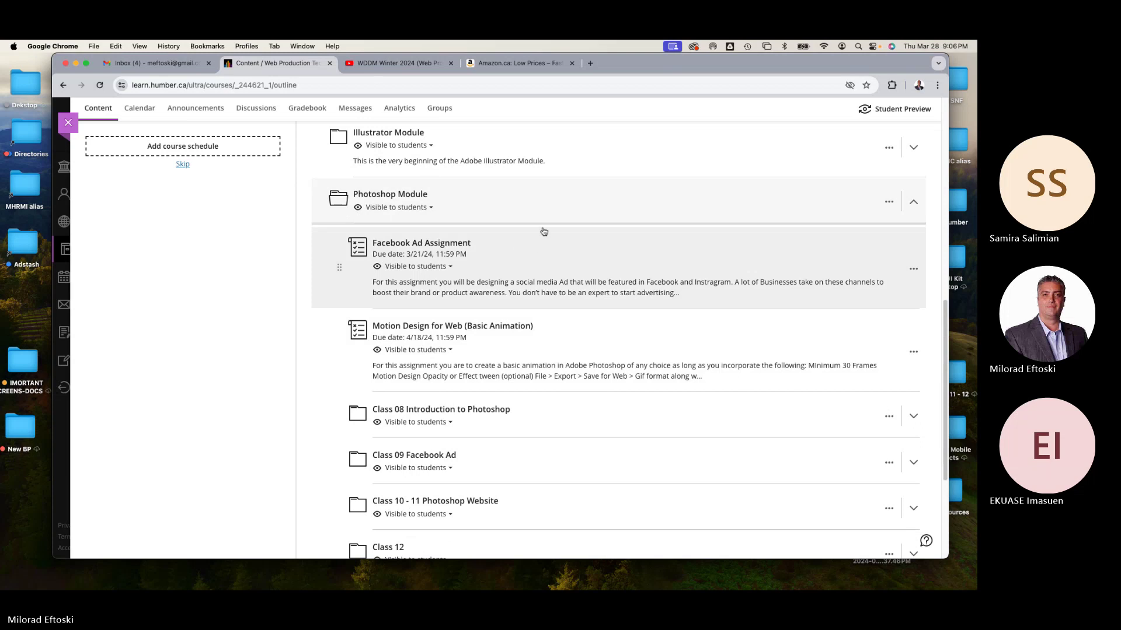
click(531, 209)
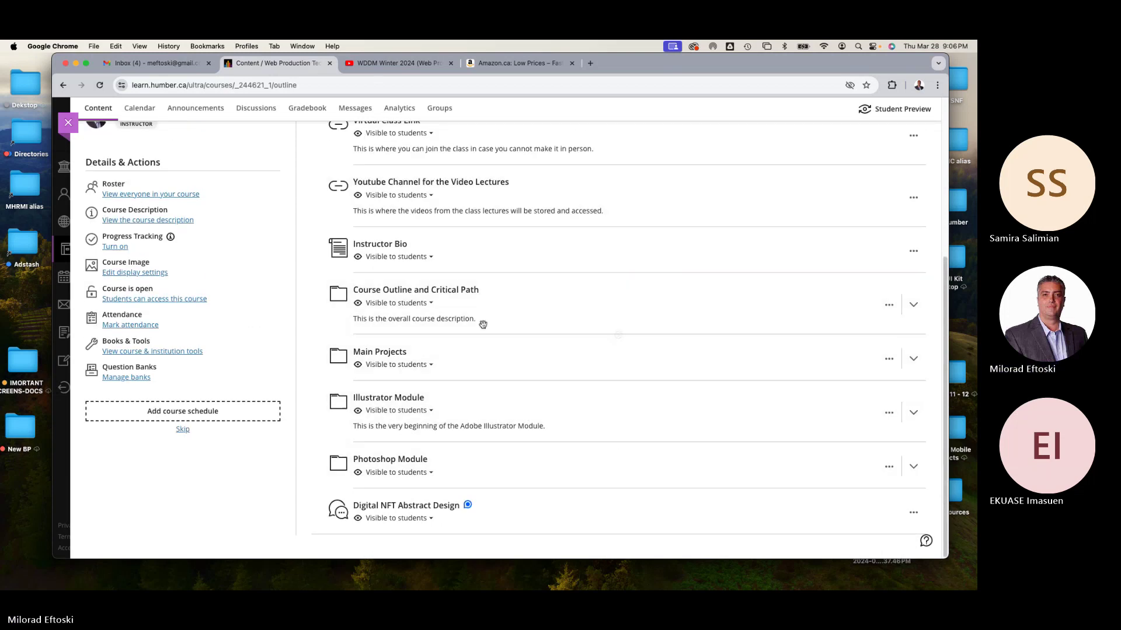
click(506, 359)
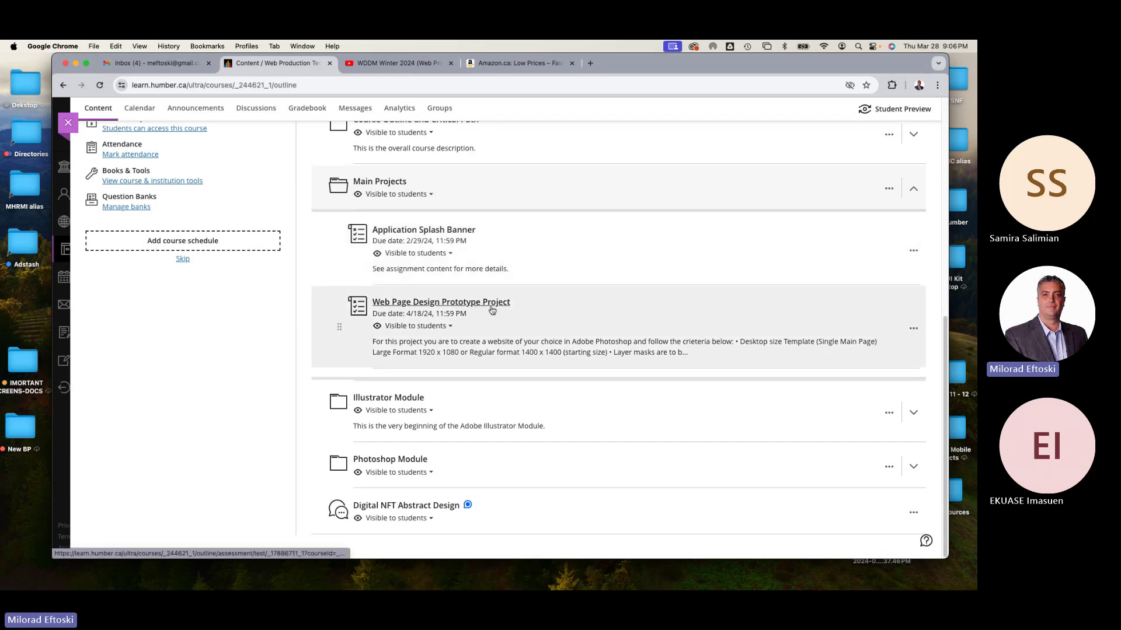
Open the Web Page Design Prototype Project and highlight the first Assignment Content sentence
click(492, 310)
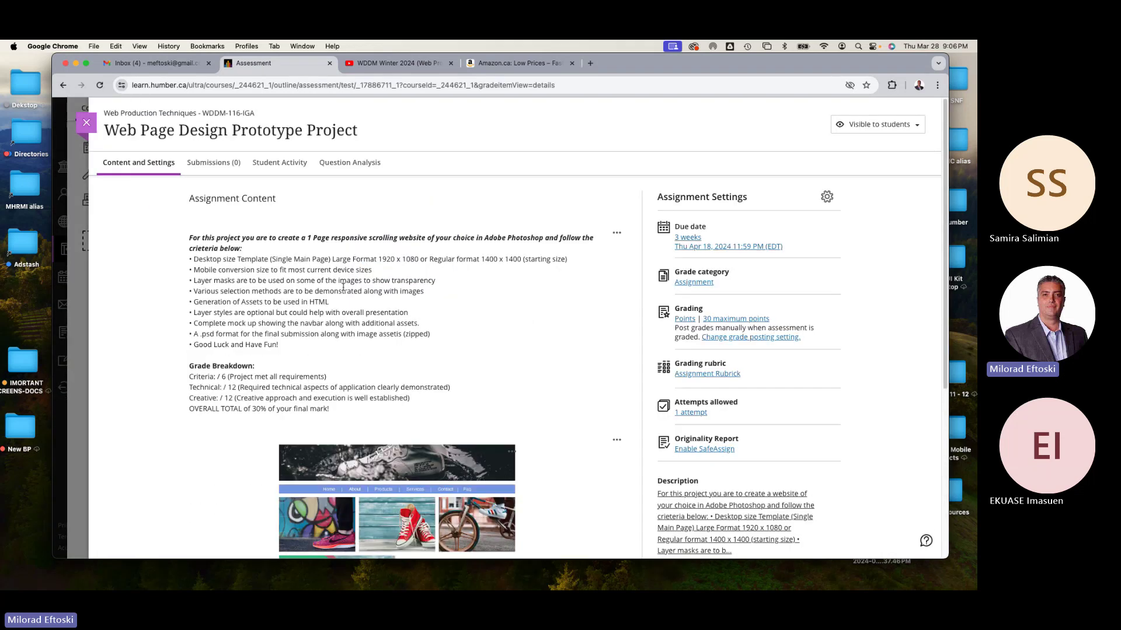
scroll(406, 341, down, 3)
scroll(224, 246, up, 3)
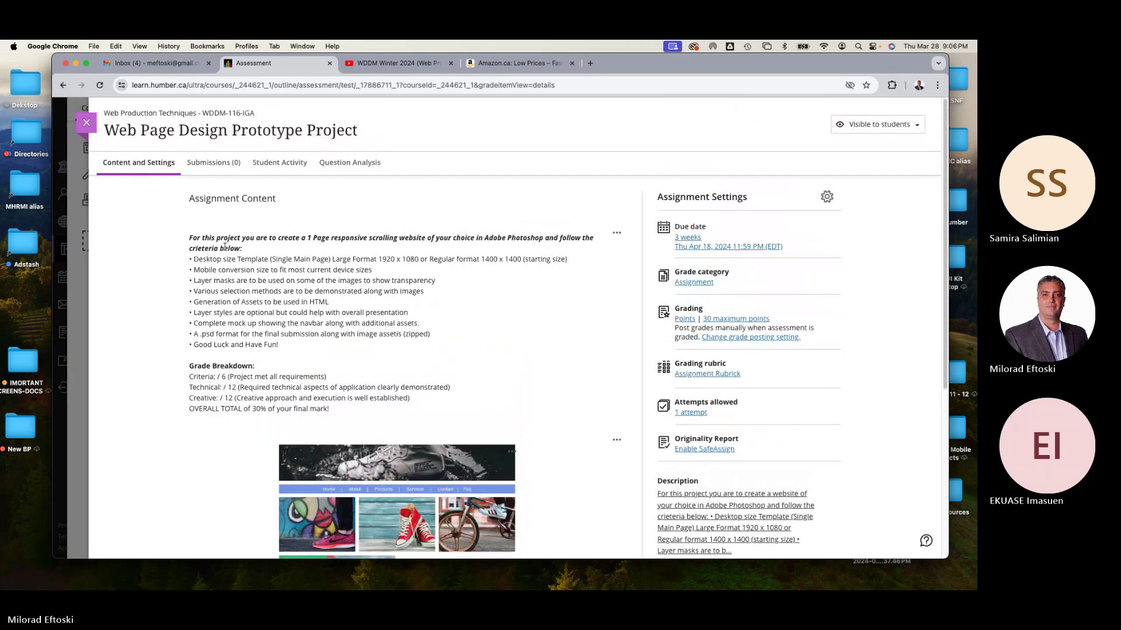
drag(310, 238, 265, 248)
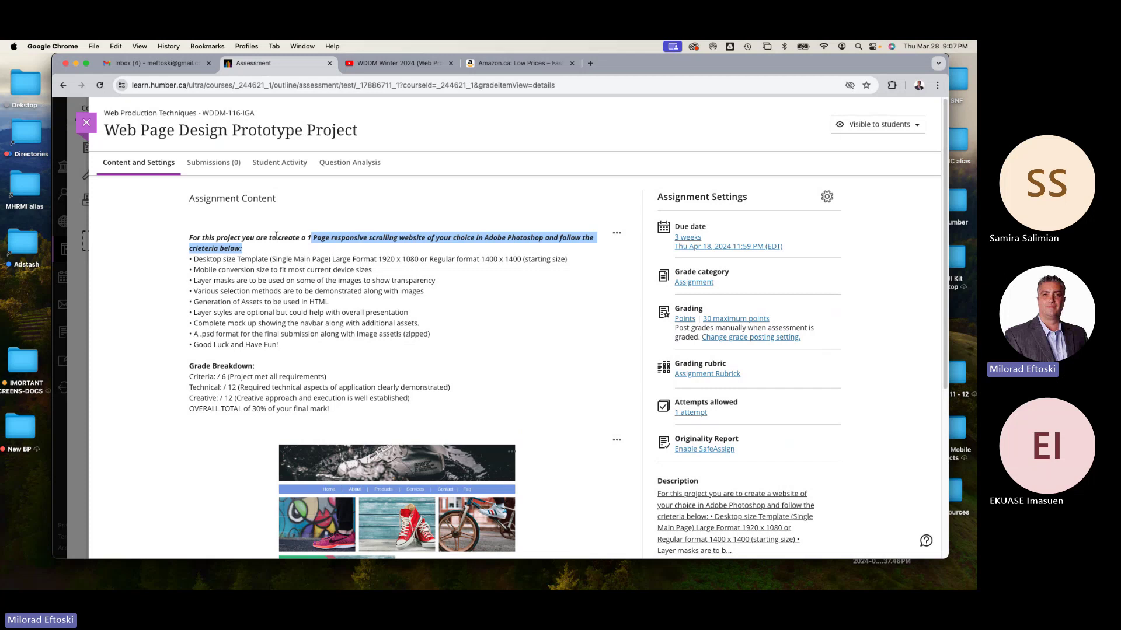
Search 'phtoshop web templates' in a new tab and follow the Envato 2024 Best Photoshop Templates result
key(super+t)
text(phtosho)
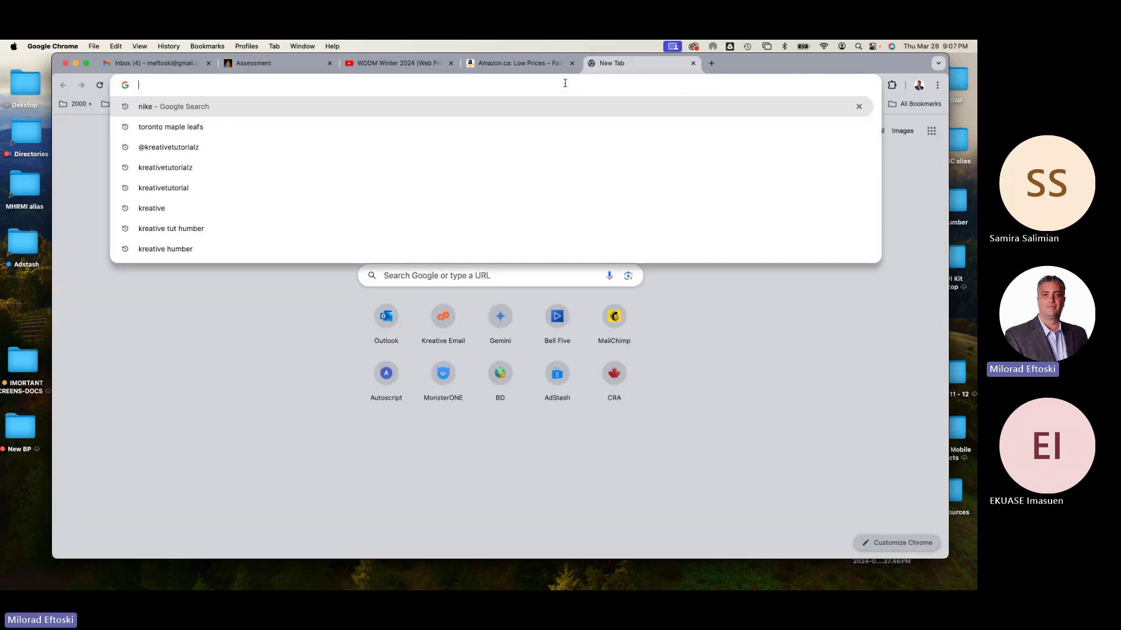
text(p)
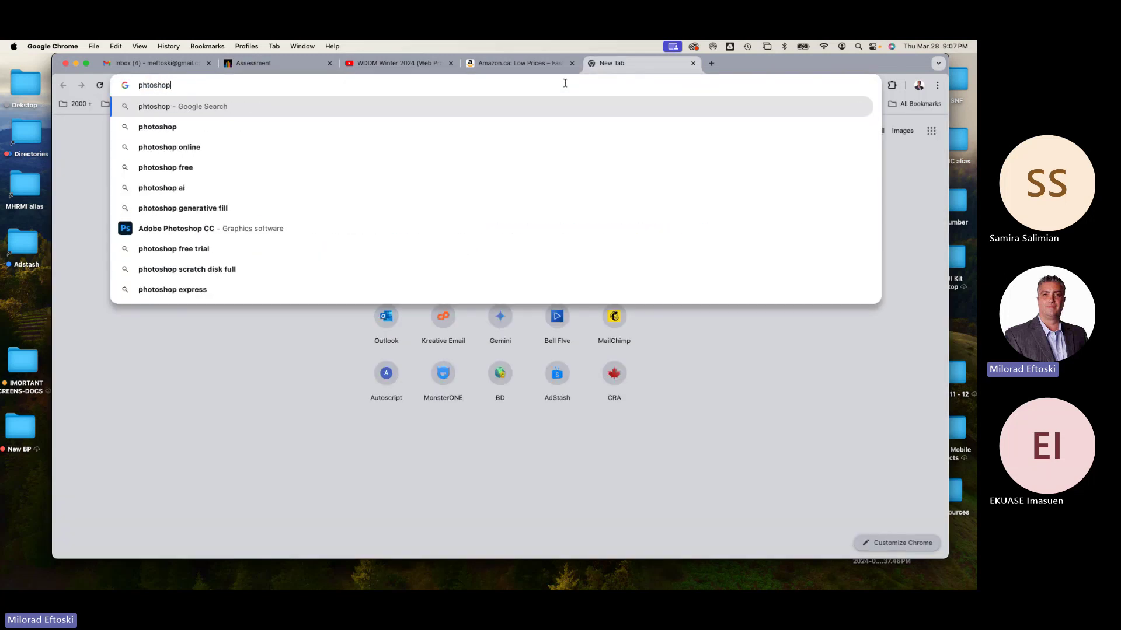
text( web templates)
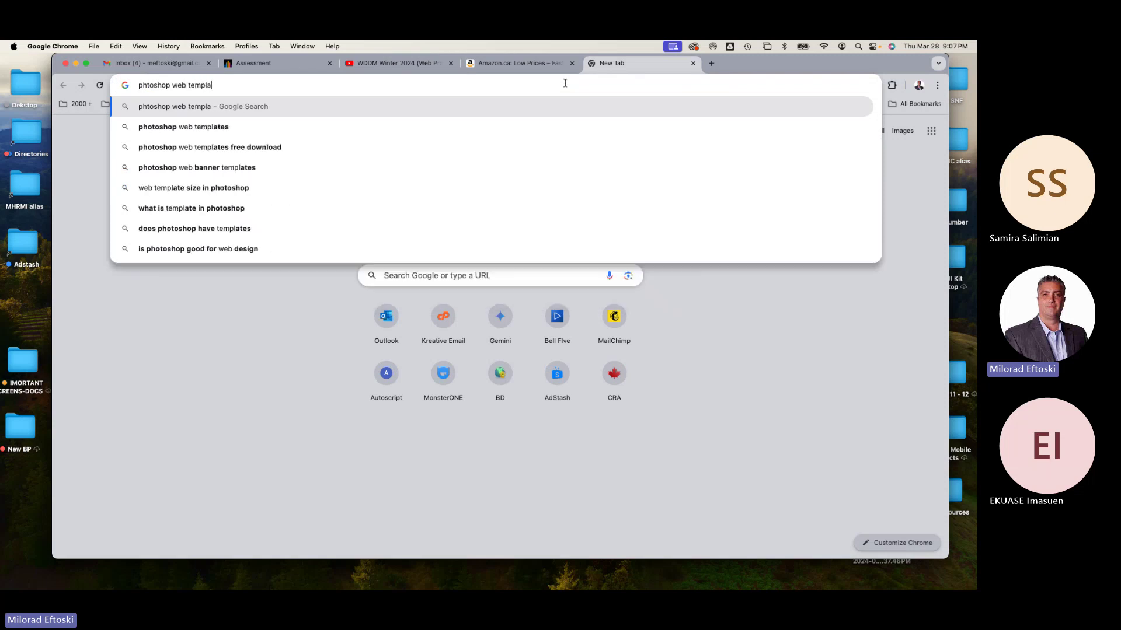
key(Return)
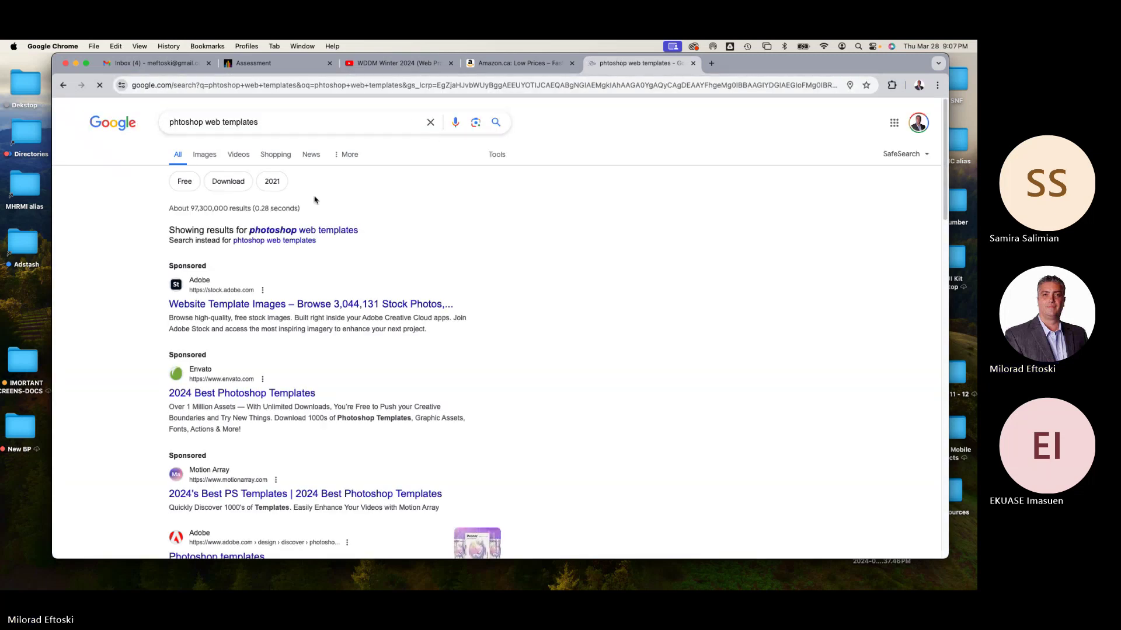
click(244, 396)
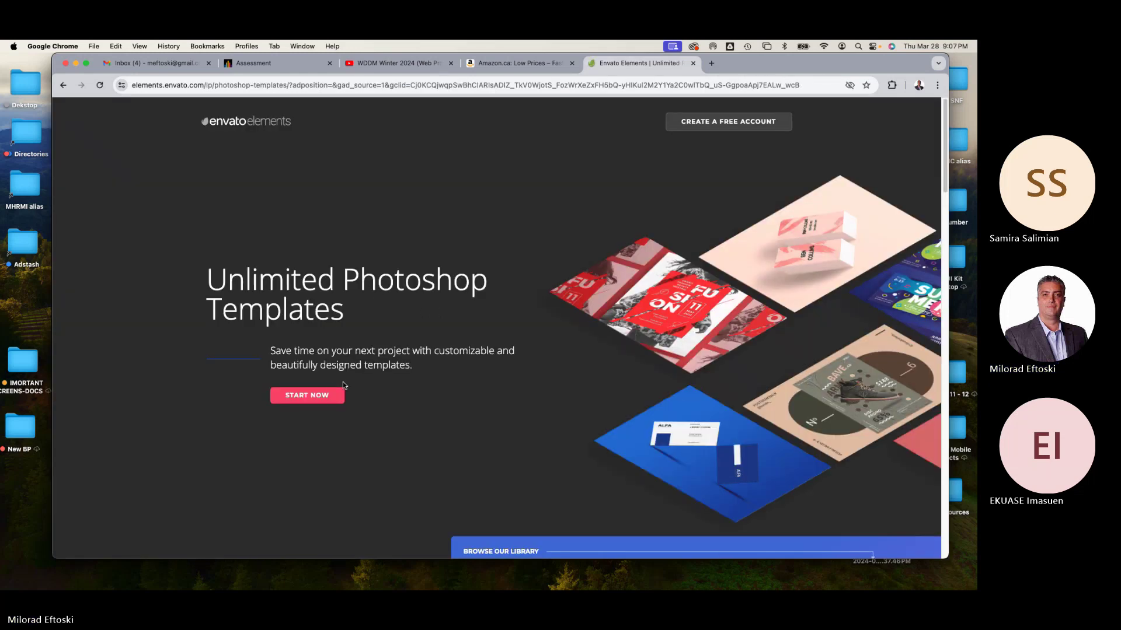
Browse the Envato Photoshop template listing and open the Creative PSD Template item
click(341, 393)
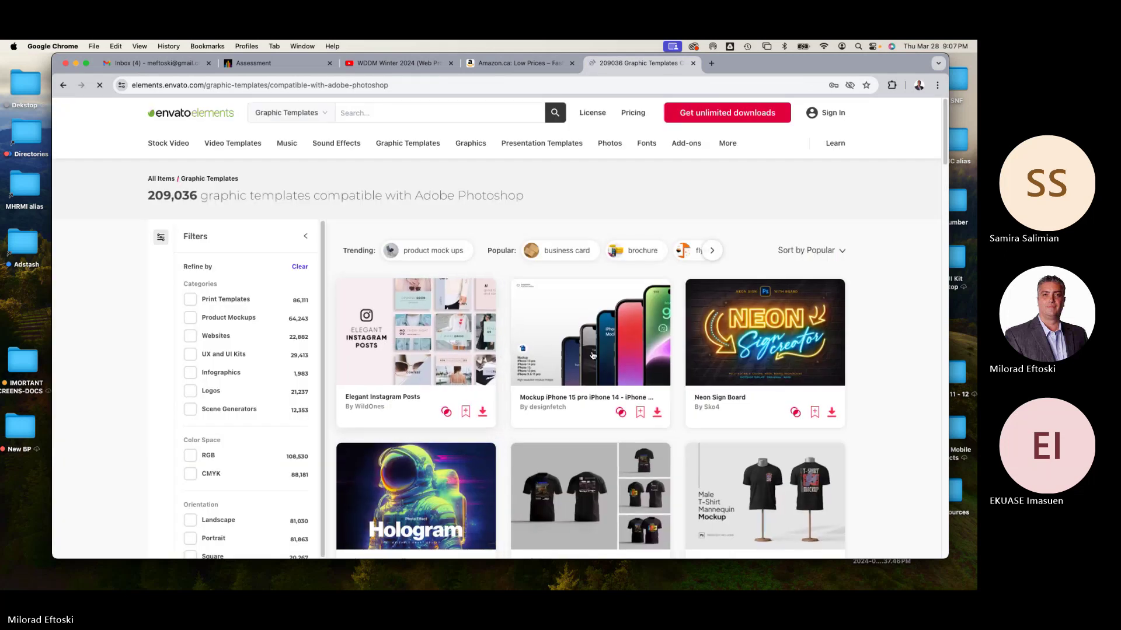
scroll(642, 350, down, 3)
scroll(661, 359, down, 3)
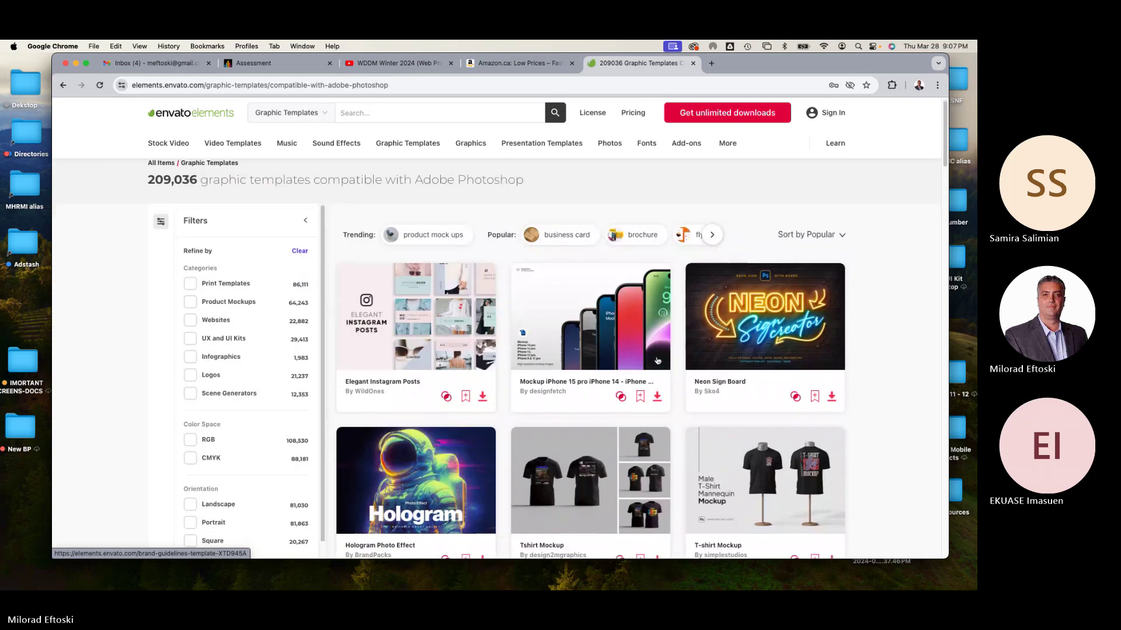
scroll(648, 359, down, 5)
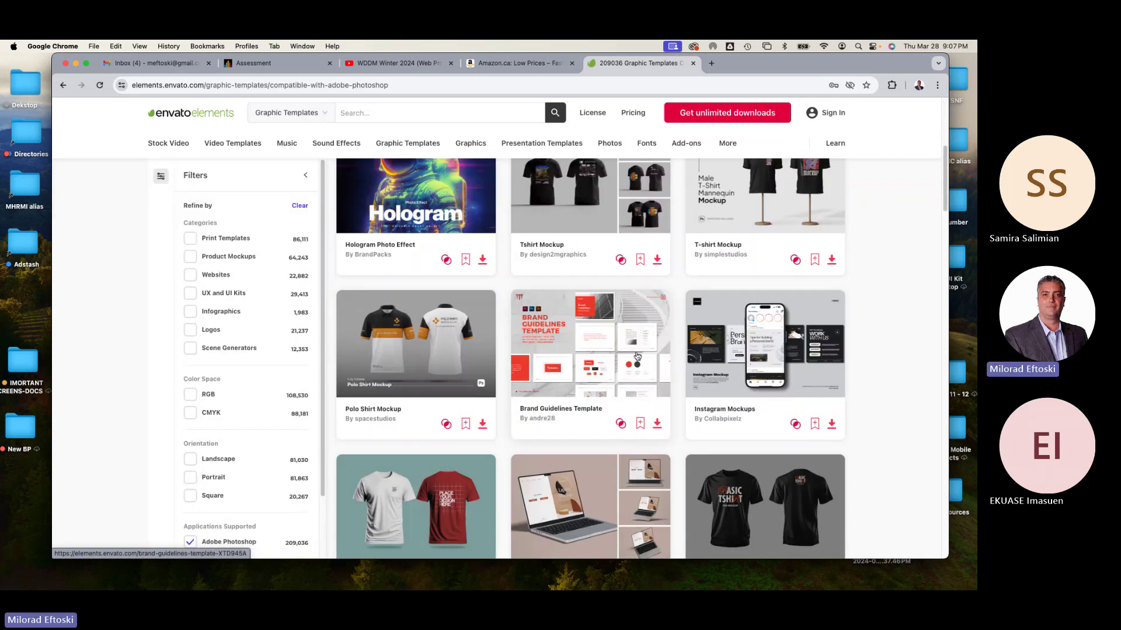
scroll(639, 357, down, 5)
scroll(638, 356, down, 5)
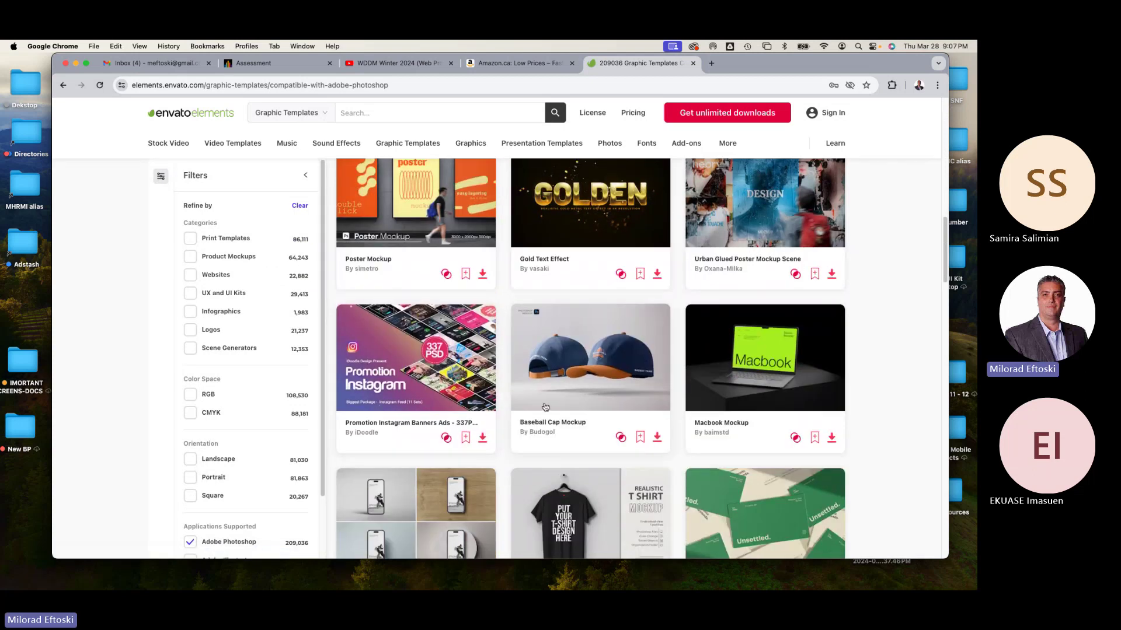
scroll(514, 397, down, 3)
scroll(537, 406, down, 6)
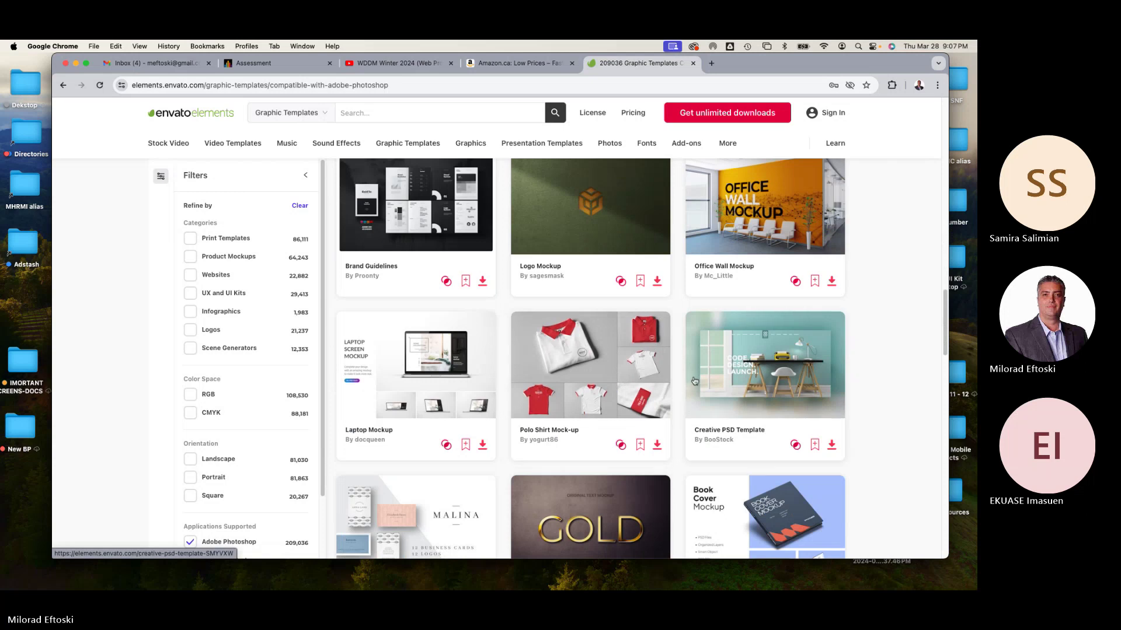
click(734, 372)
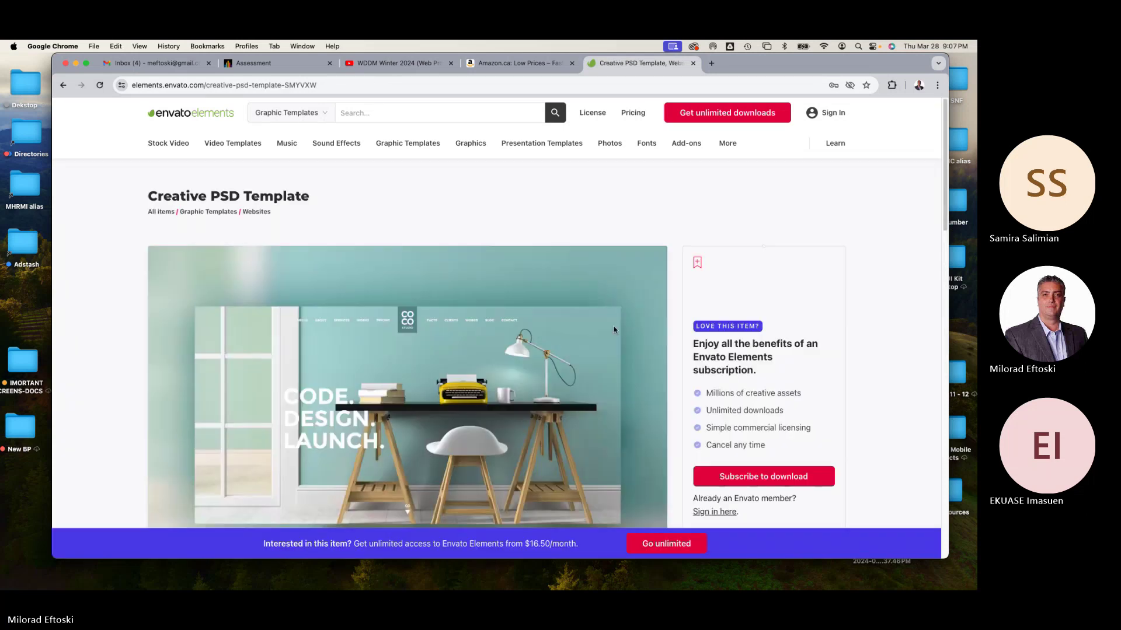
Review the template page and go to the subscription Pricing page
scroll(613, 377, down, 8)
scroll(610, 381, down, 3)
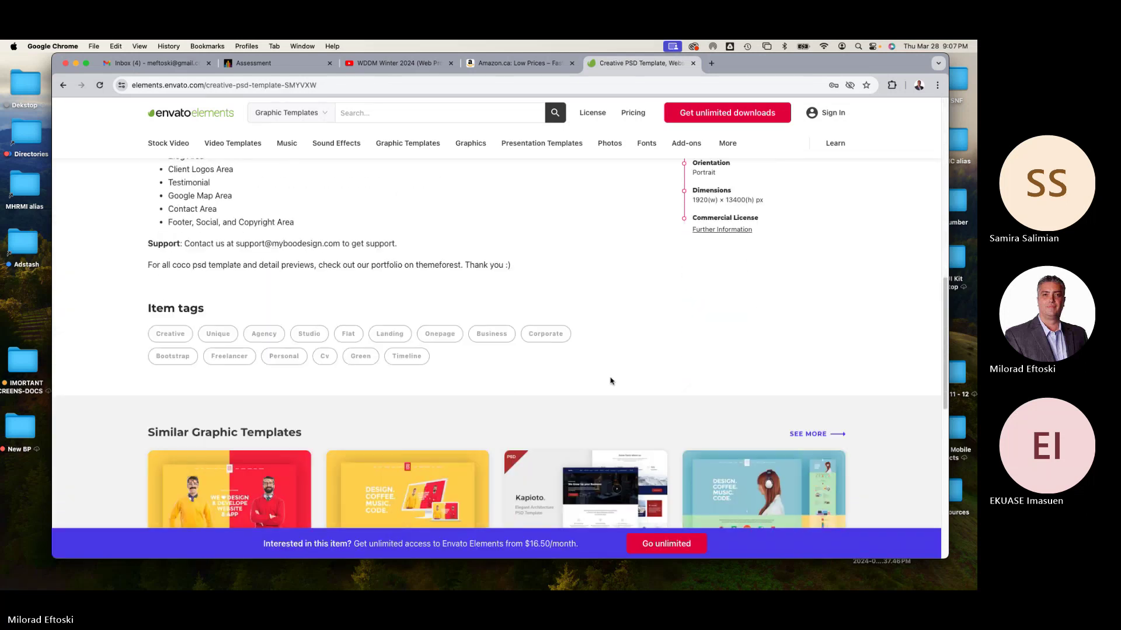
scroll(610, 381, up, 15)
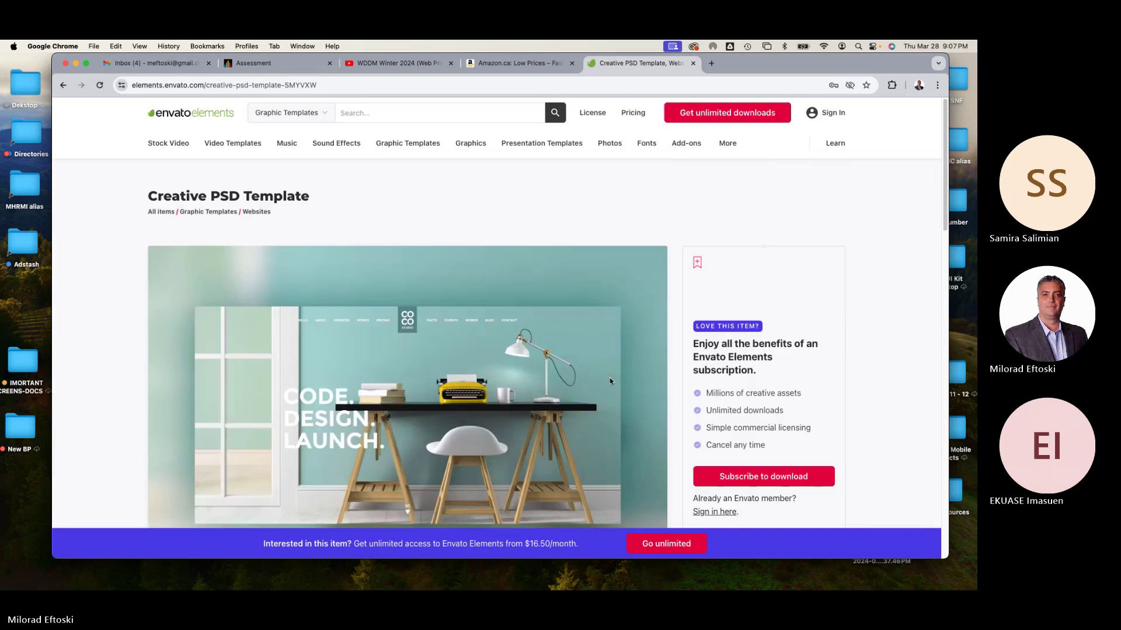
scroll(610, 381, down, 2)
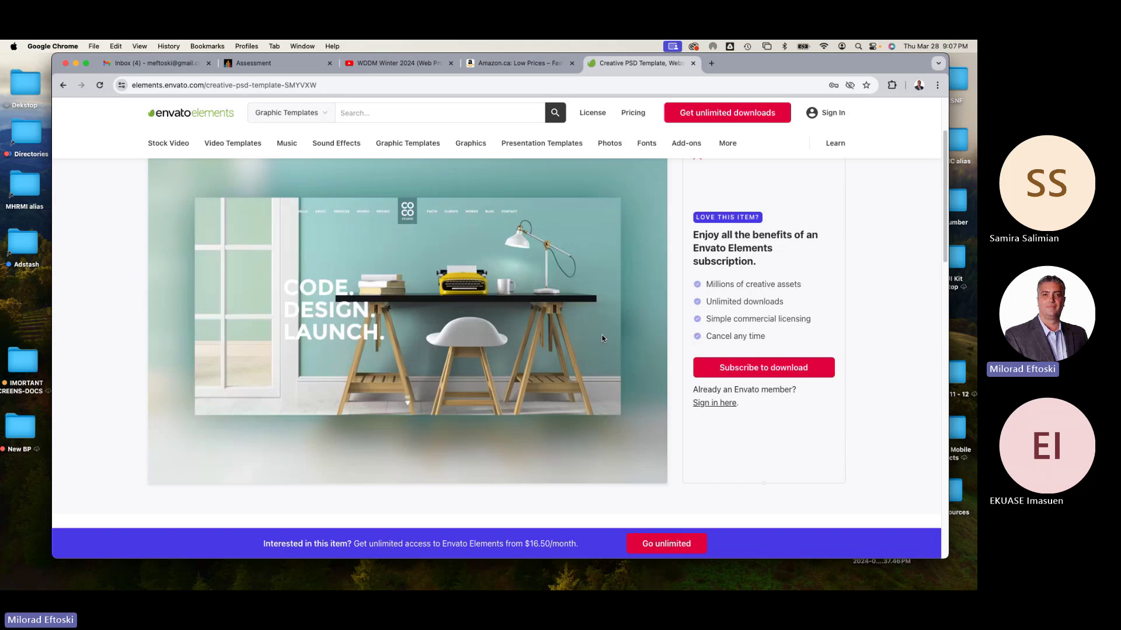
click(754, 368)
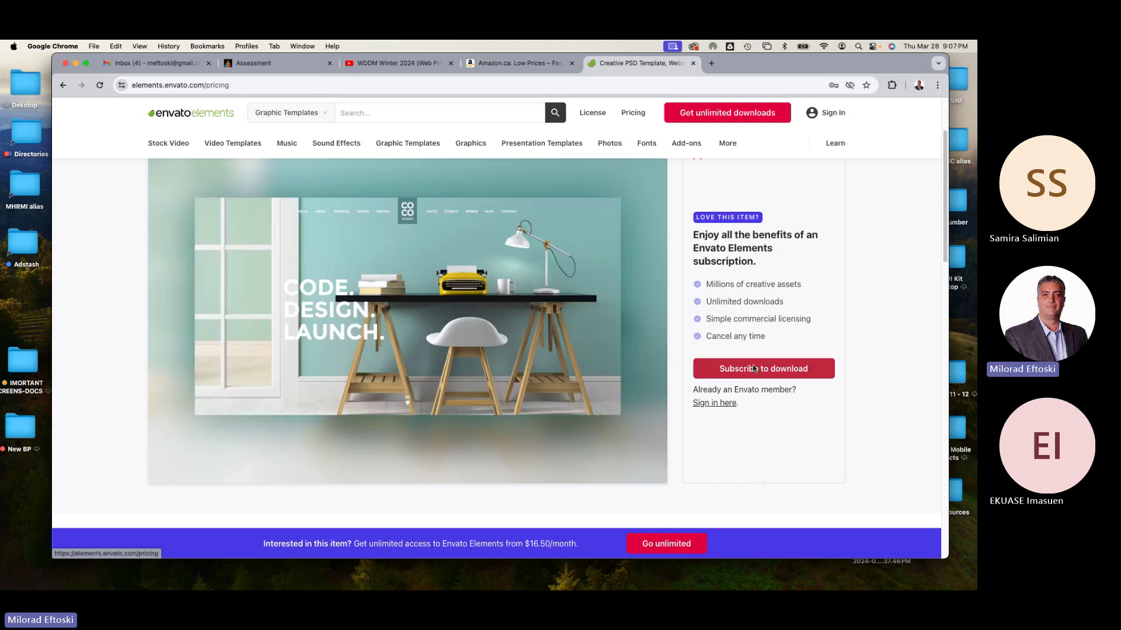
scroll(696, 353, down, 1)
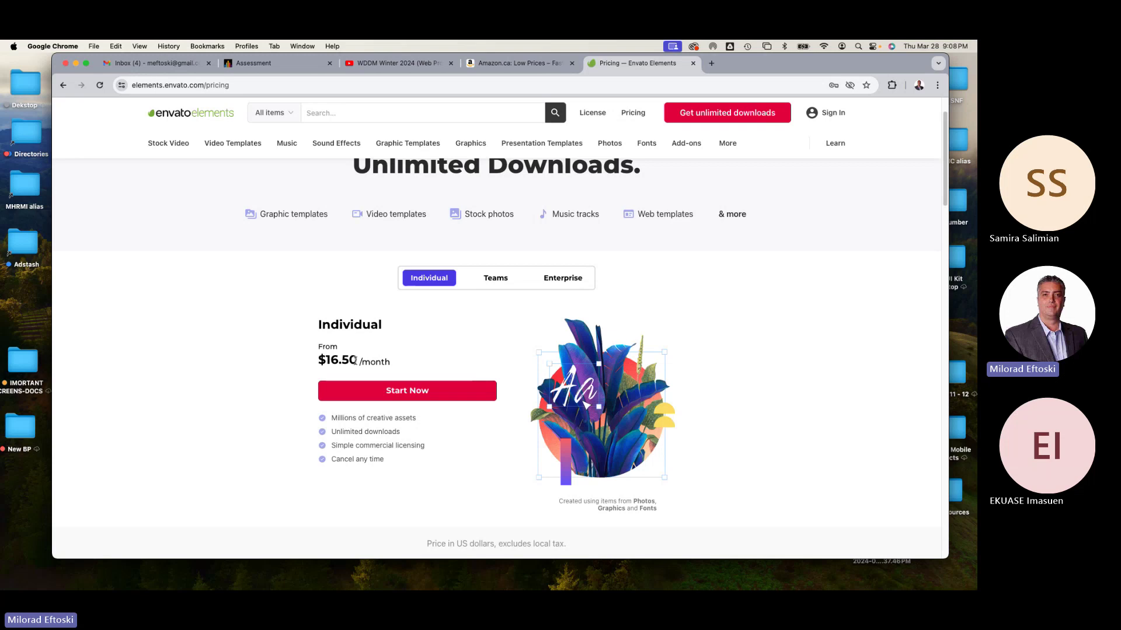
scroll(356, 360, up, 1)
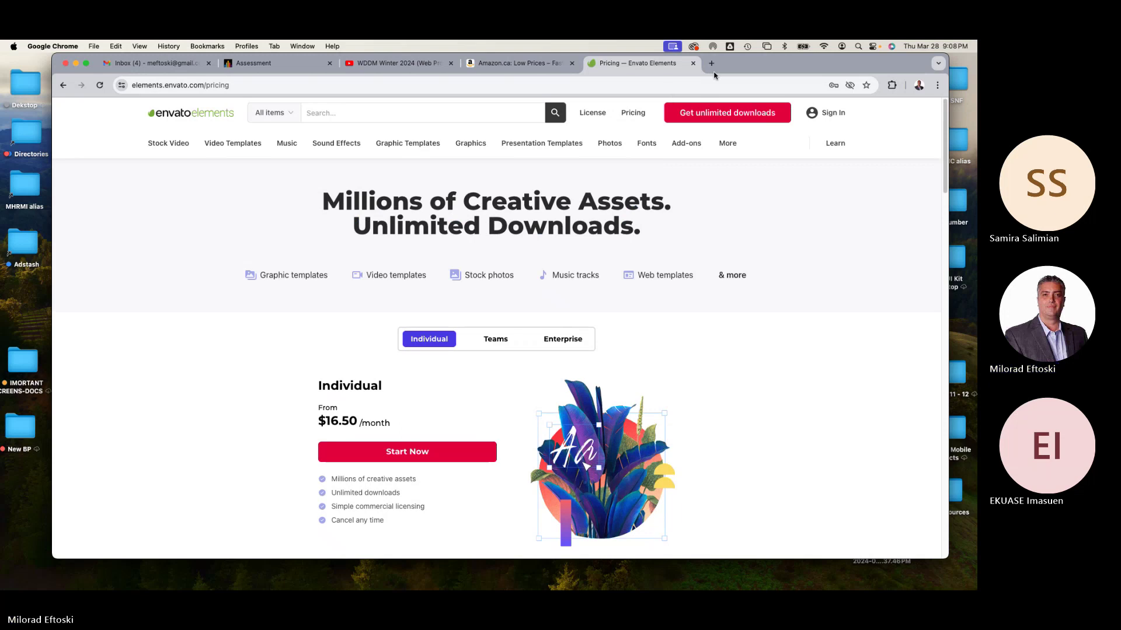
key(super+shift+3)
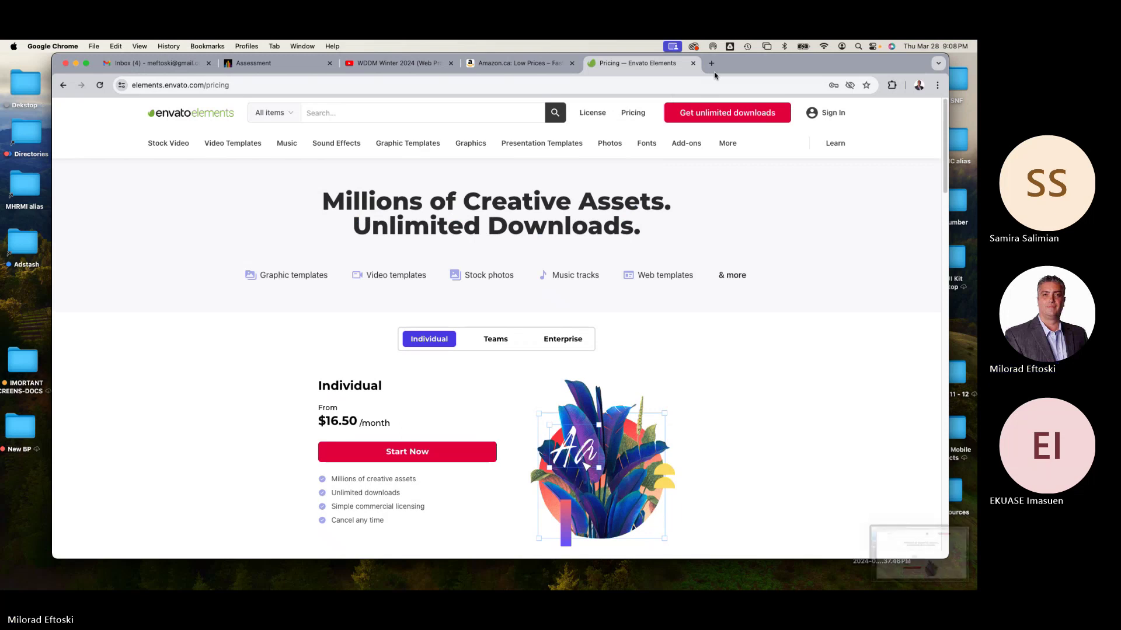
click(693, 63)
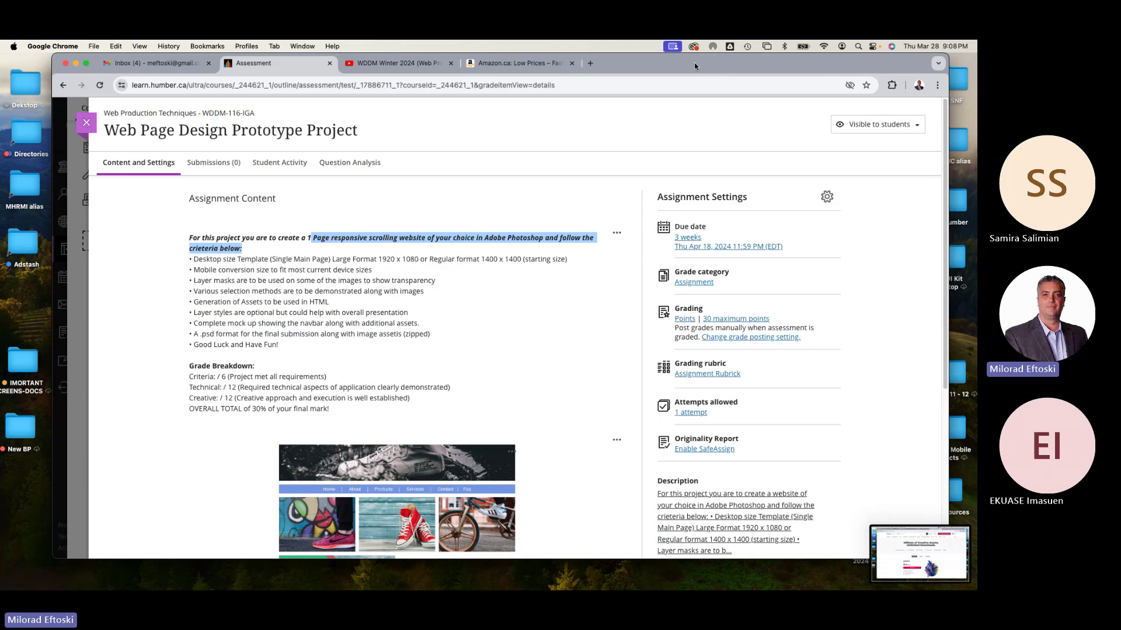
key(super+l)
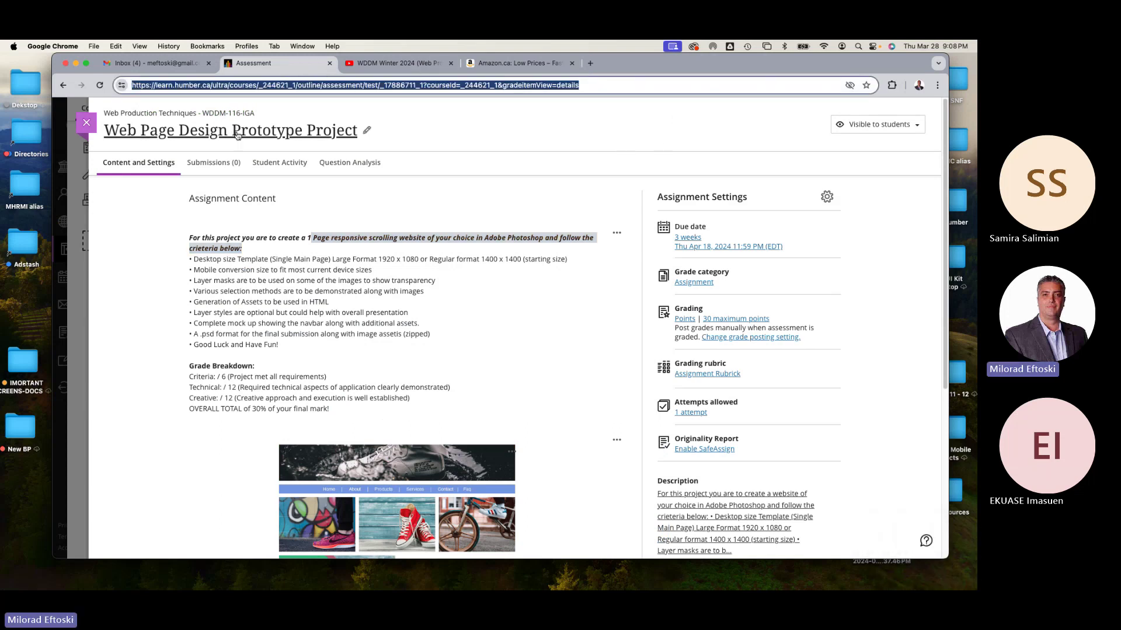
click(290, 265)
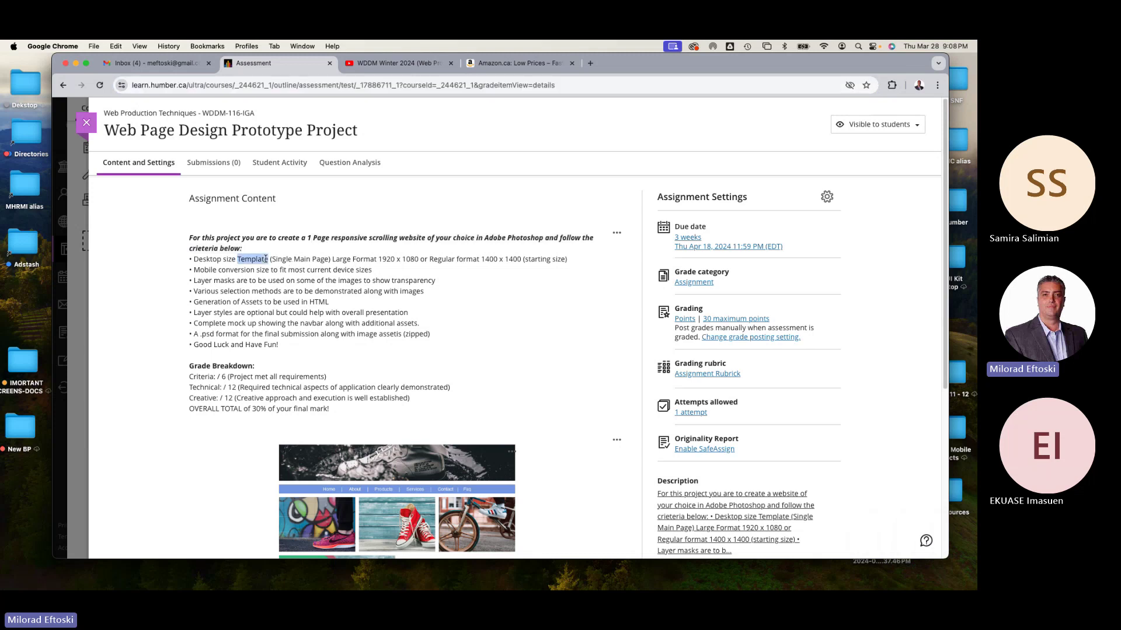
triple_click(266, 259)
click(373, 261)
drag(378, 259, 419, 259)
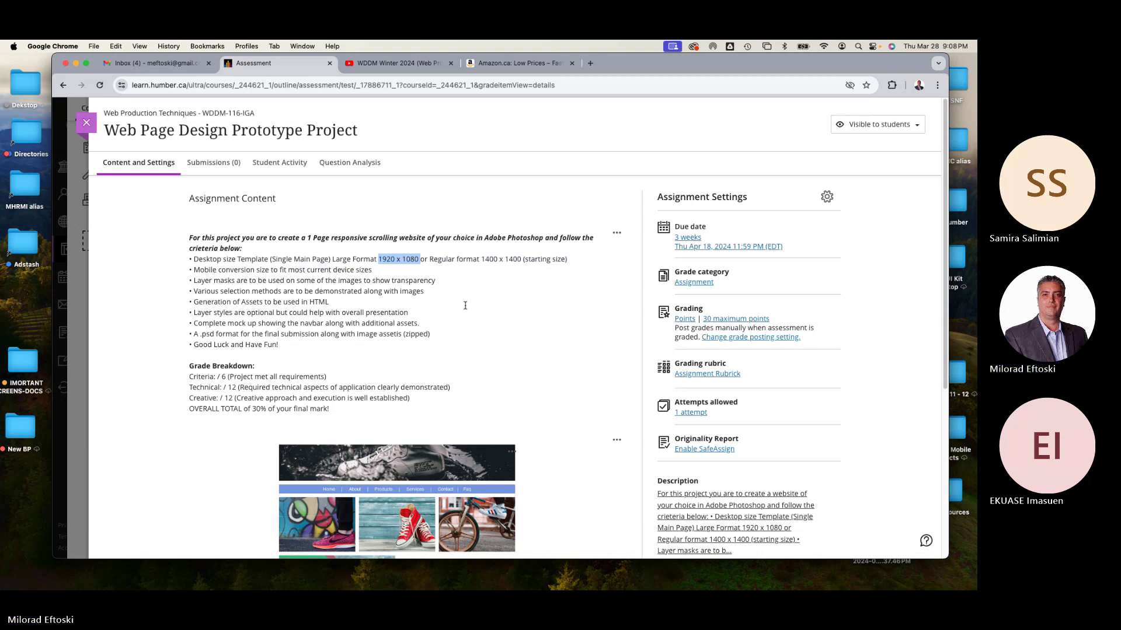
drag(480, 259, 517, 257)
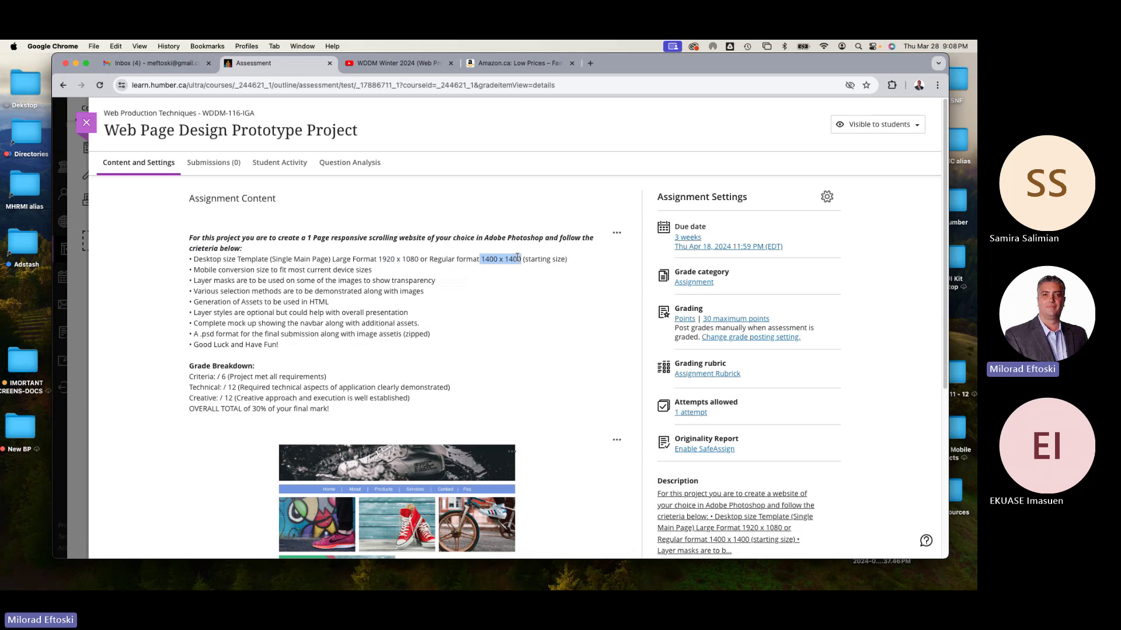
triple_click(207, 272)
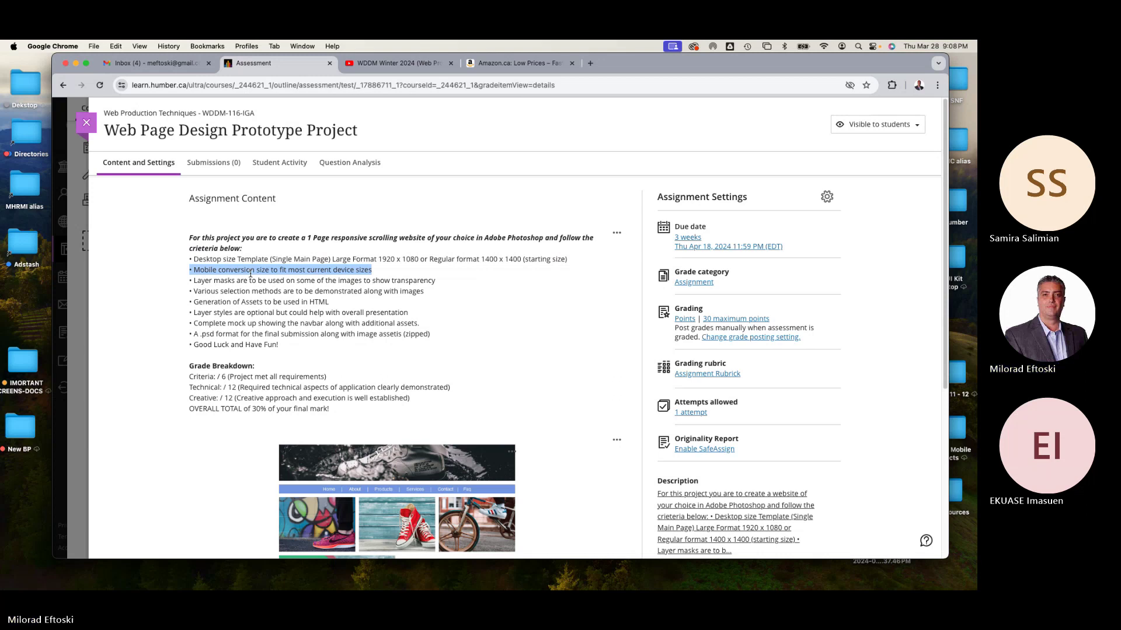
triple_click(220, 281)
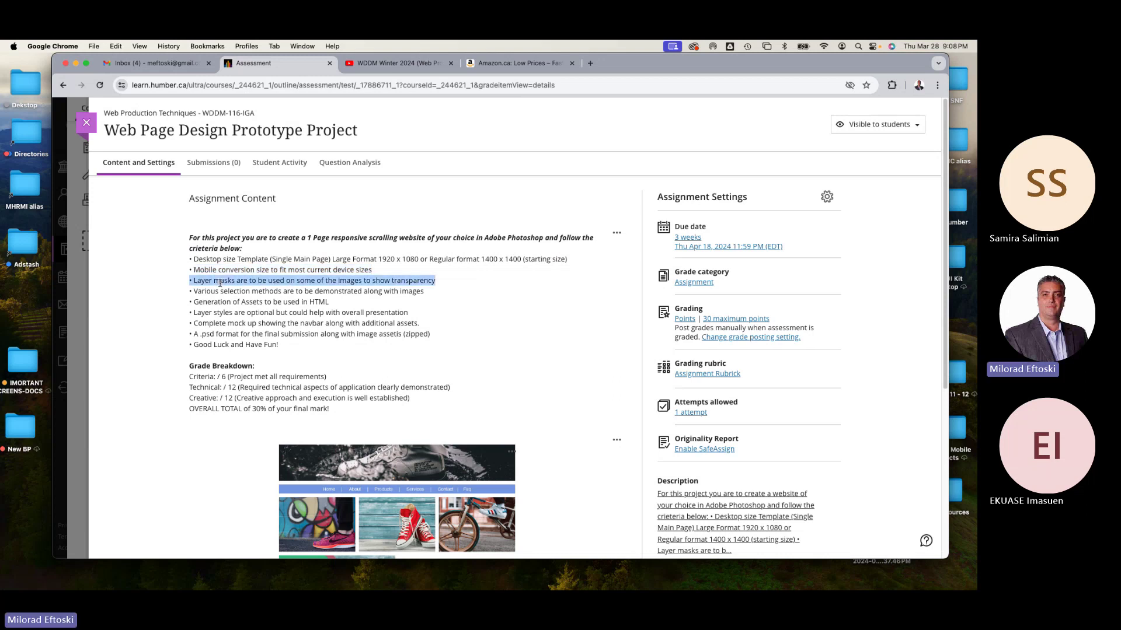
triple_click(298, 291)
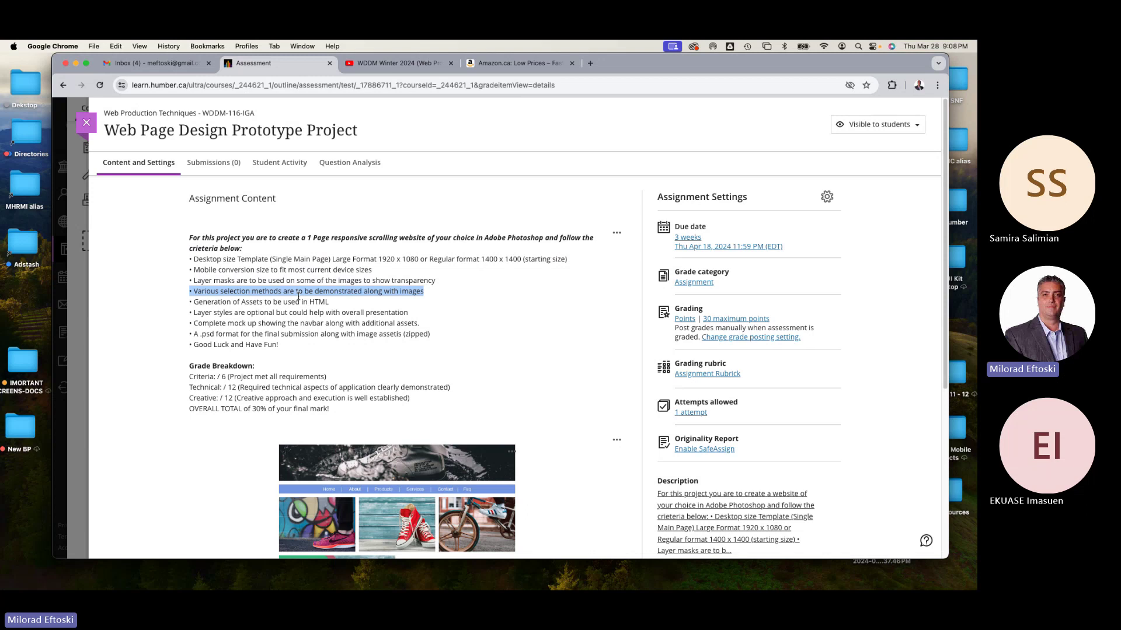
click(211, 308)
triple_click(211, 307)
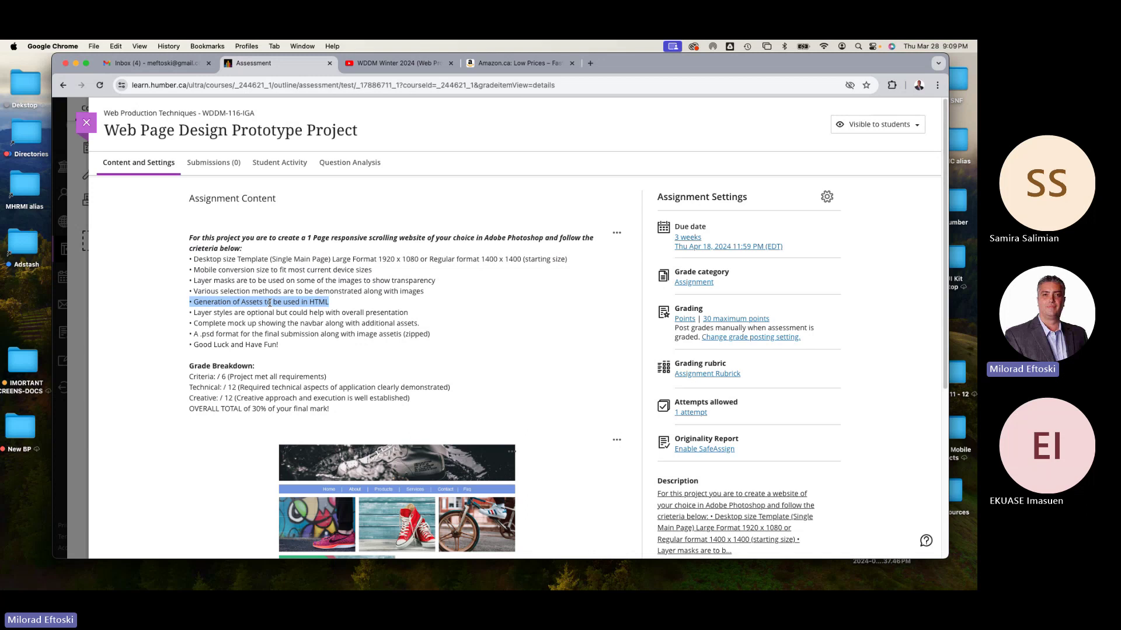
triple_click(224, 312)
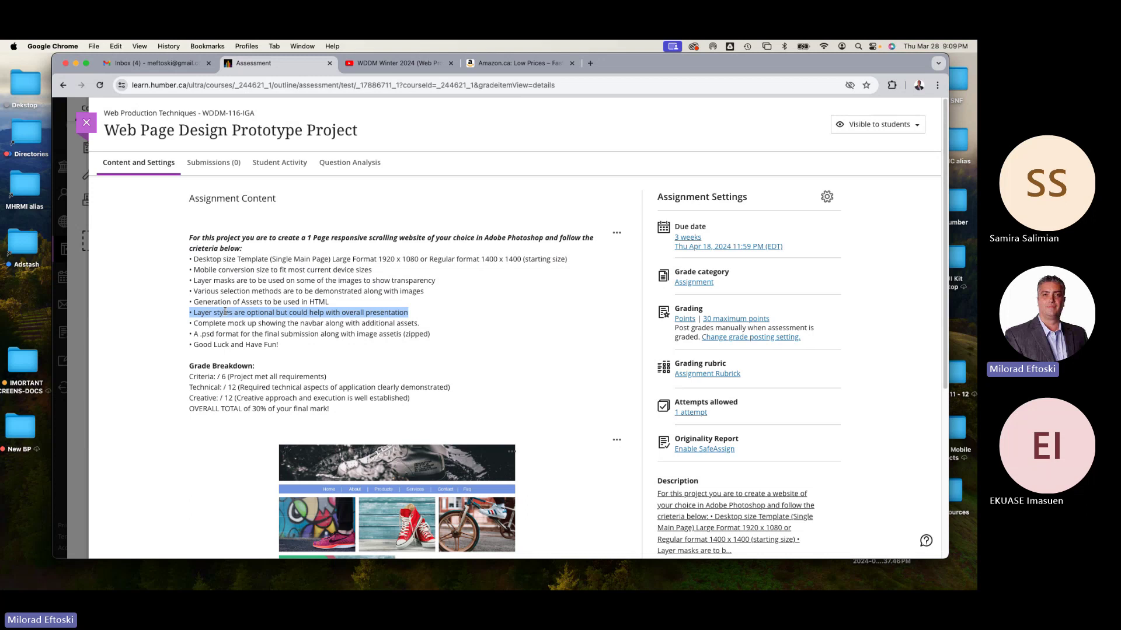
triple_click(300, 326)
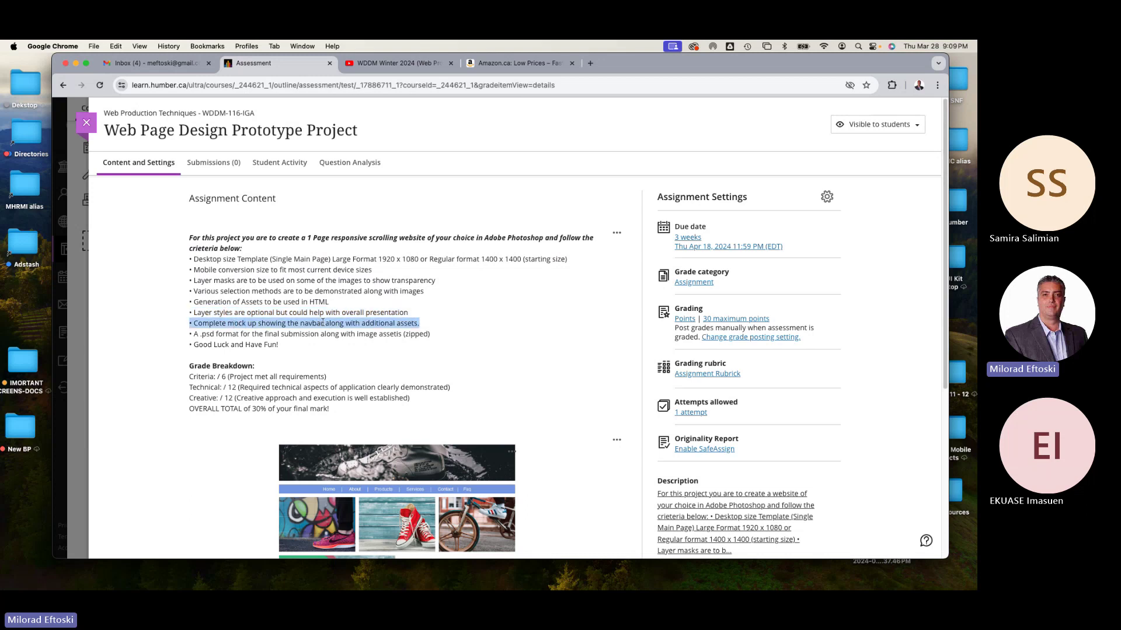
triple_click(380, 322)
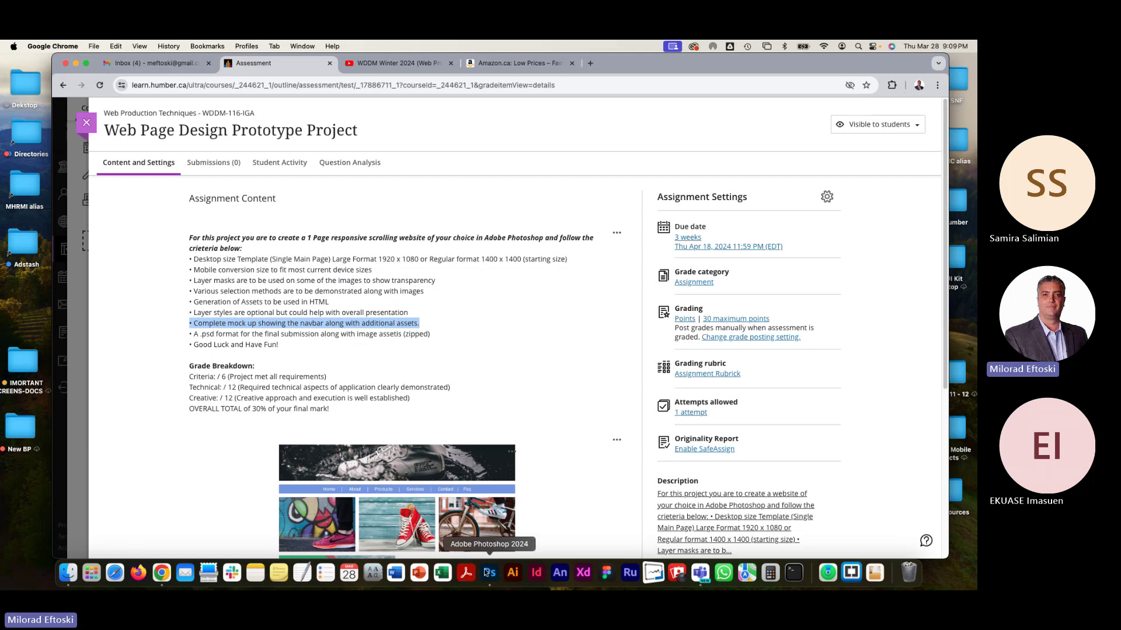
Open the recent file Website Wireframe Amazon Full Render.psd in Photoshop, then minimize Photoshop
click(489, 574)
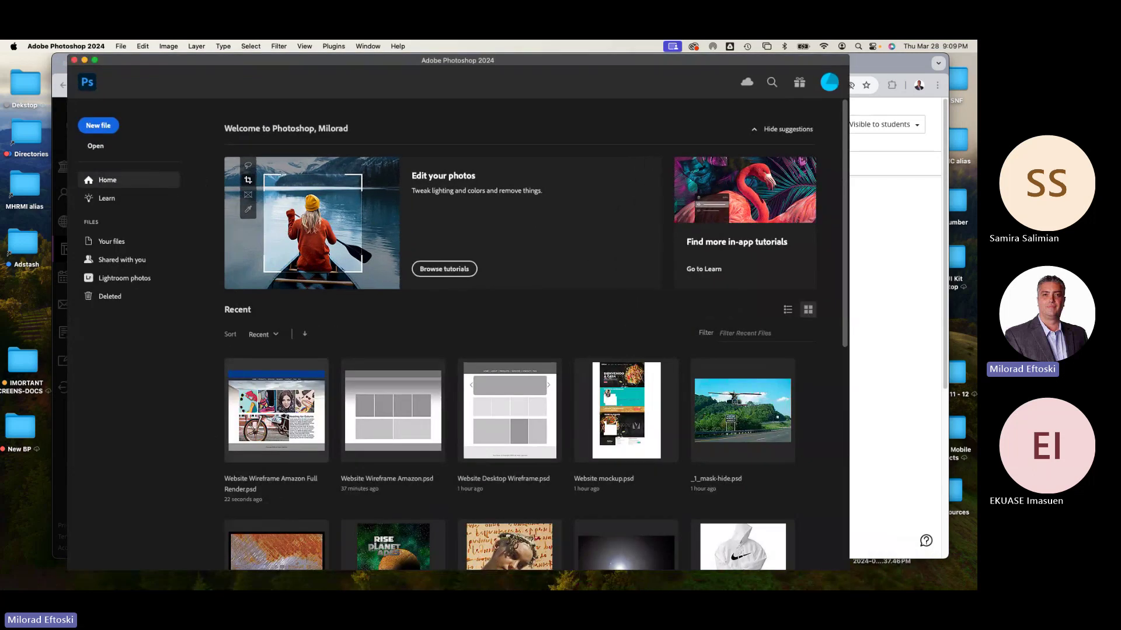
click(282, 411)
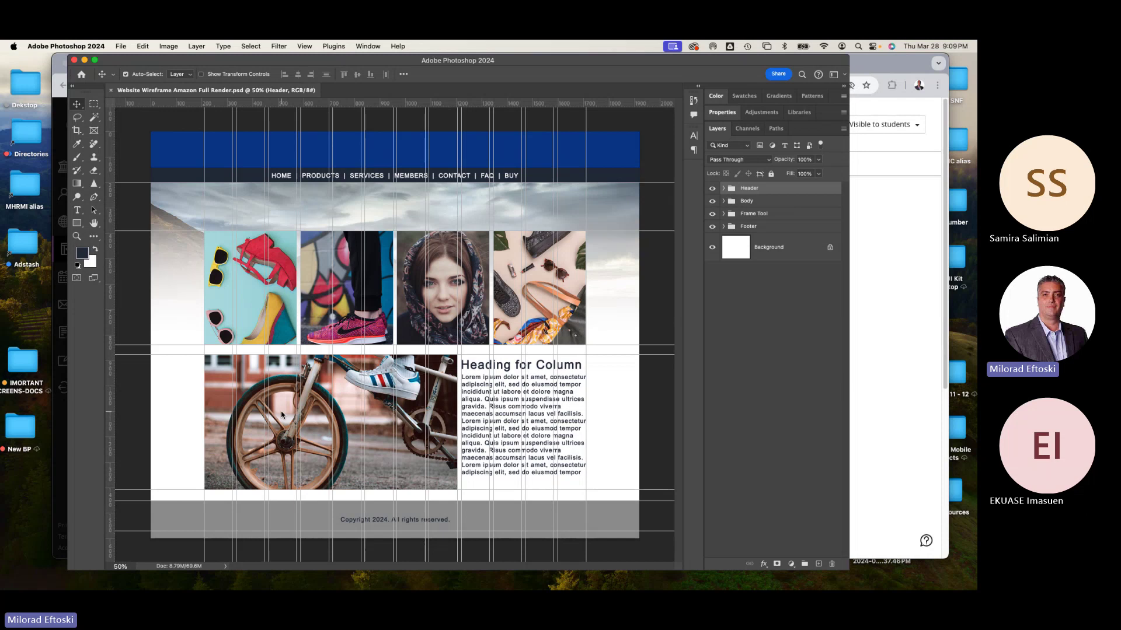
click(85, 61)
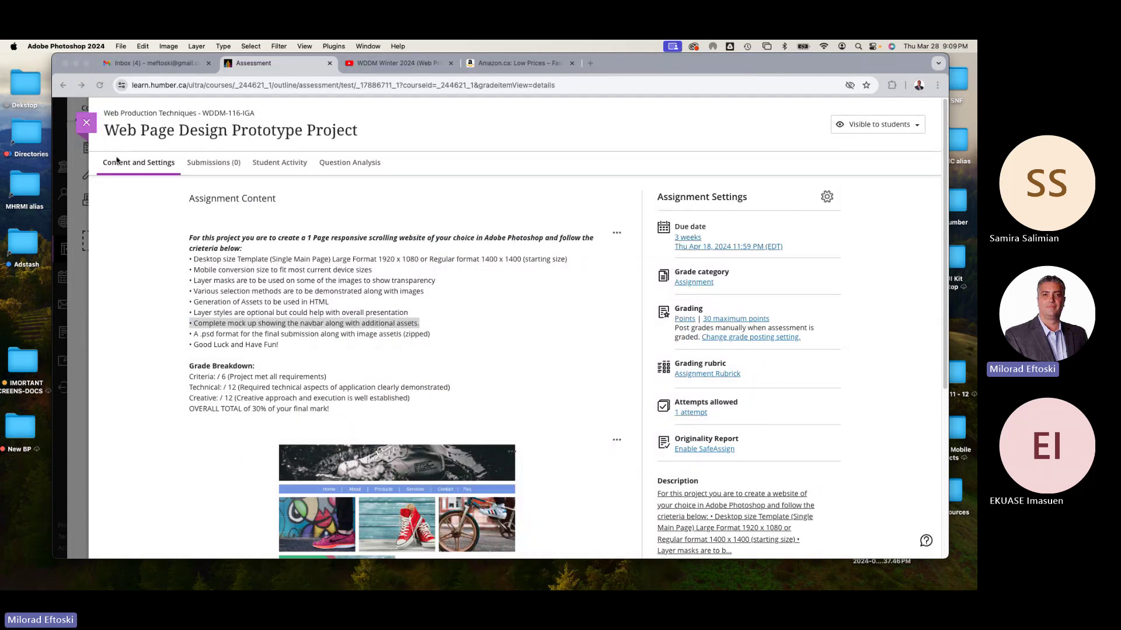
Highlight the .psd final submission requirement and the Good Luck and Have Fun line, then clear the highlight
triple_click(228, 332)
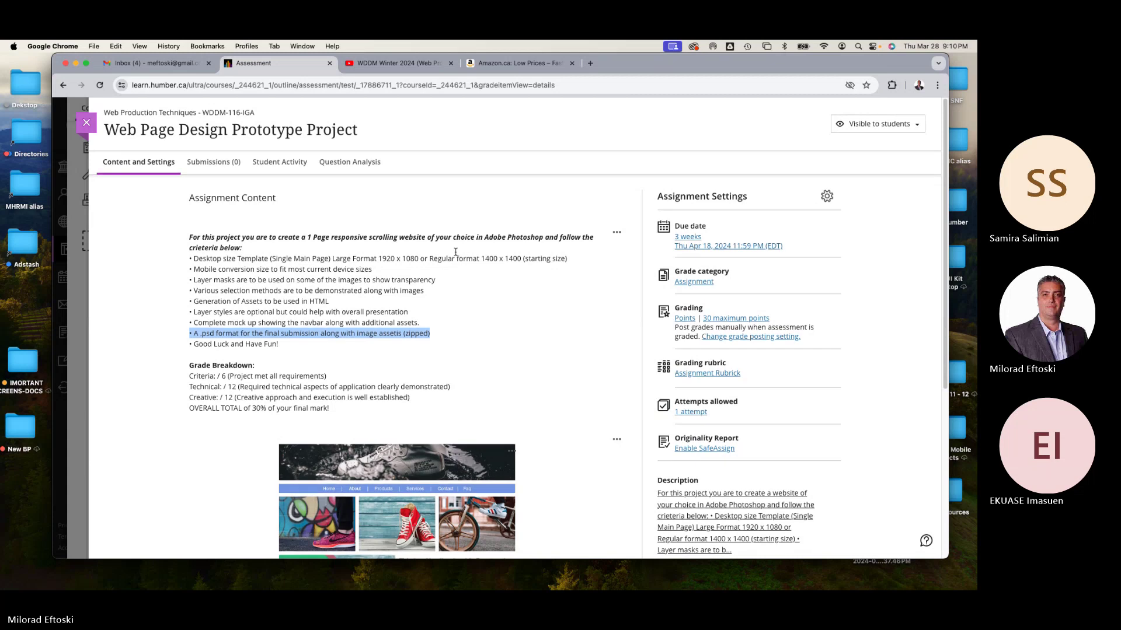
scroll(468, 251, down, 5)
scroll(315, 217, up, 5)
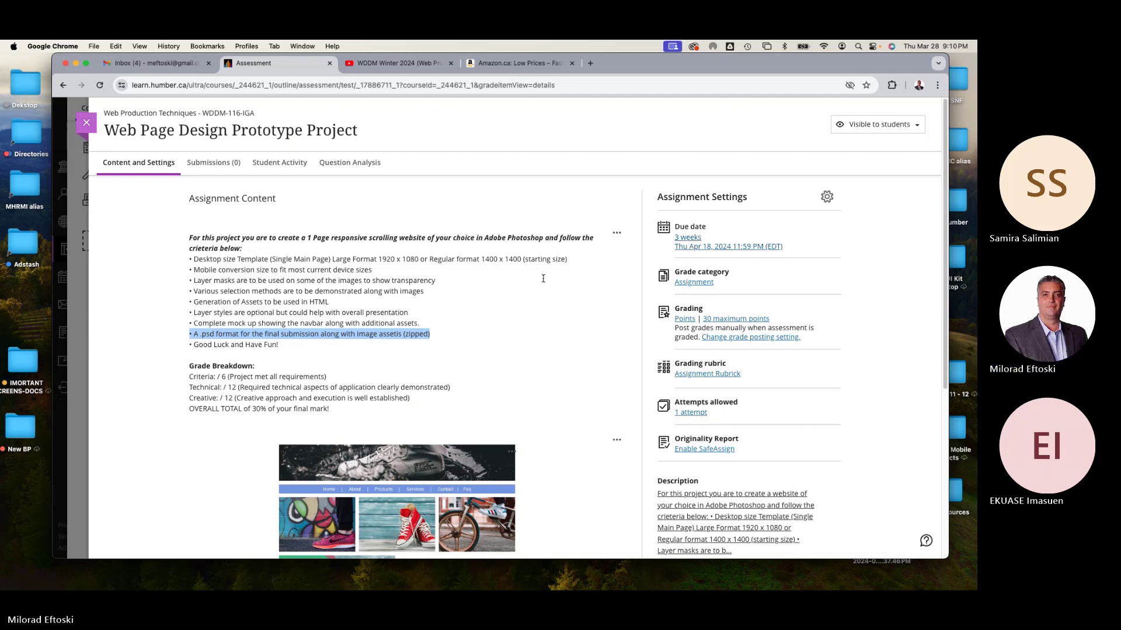
triple_click(262, 346)
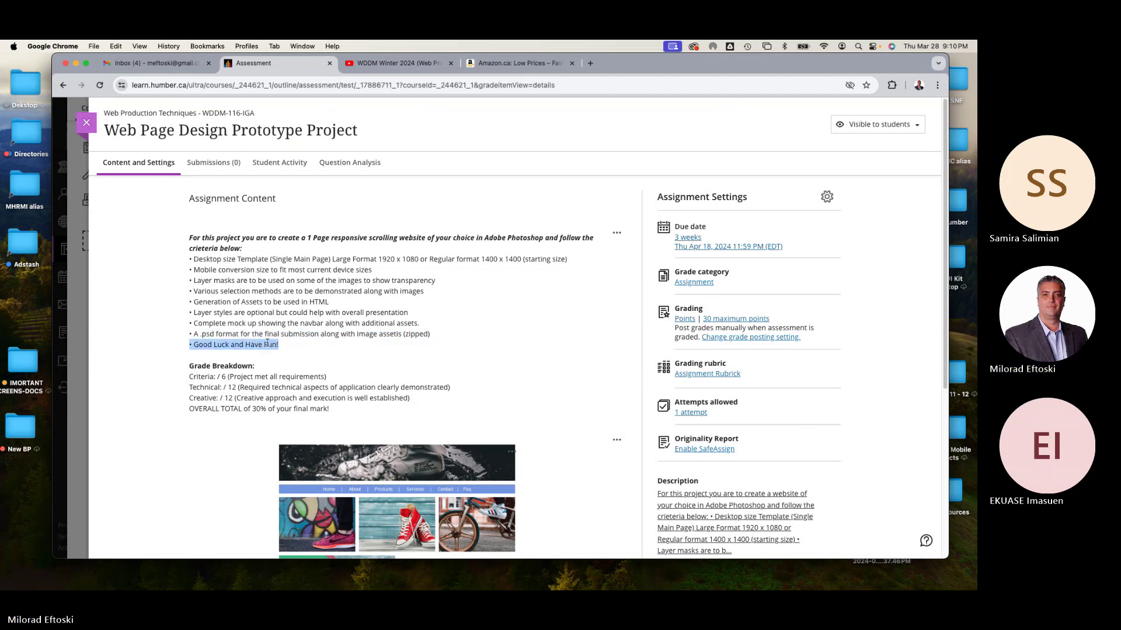
click(265, 346)
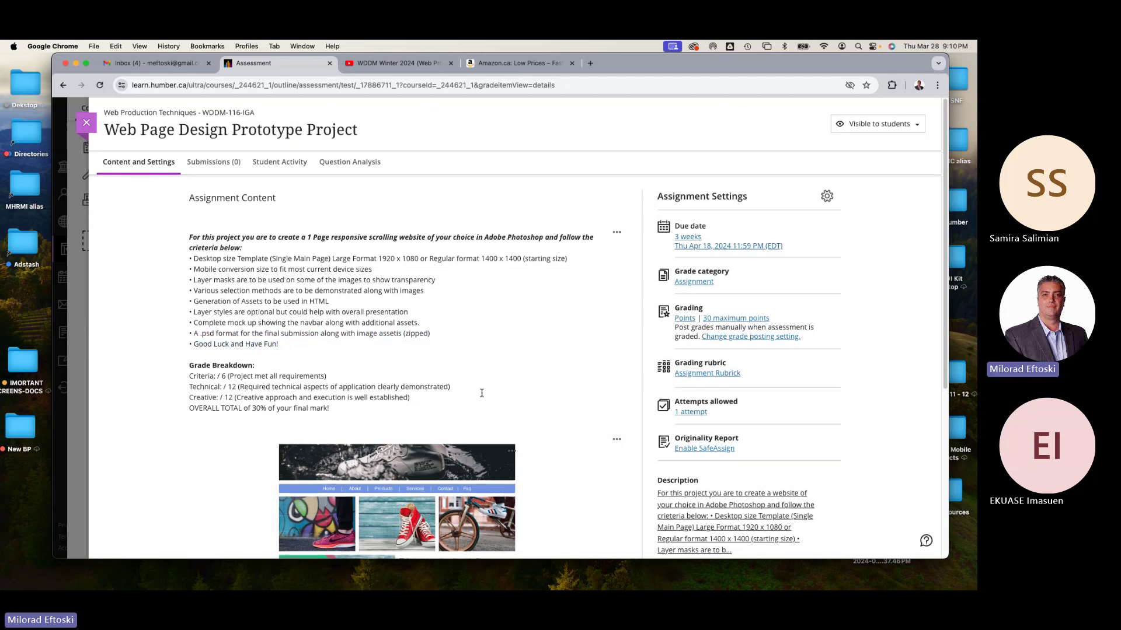
View the example website mockup enlarged, then go back to the course content outline
scroll(295, 380, down, 5)
click(392, 365)
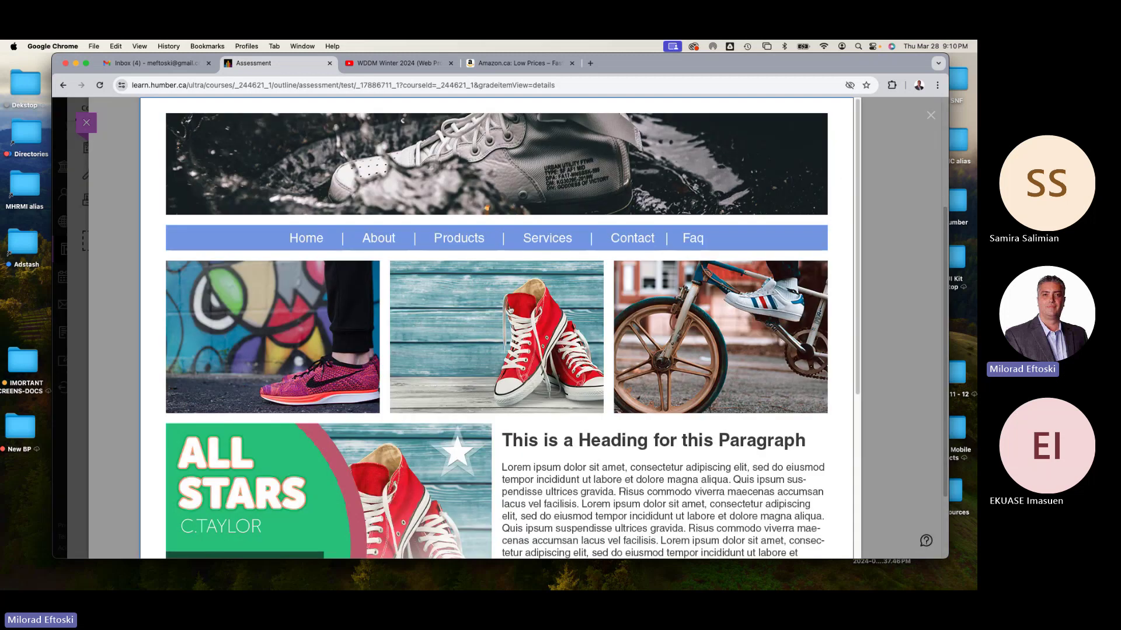
scroll(480, 355, down, 5)
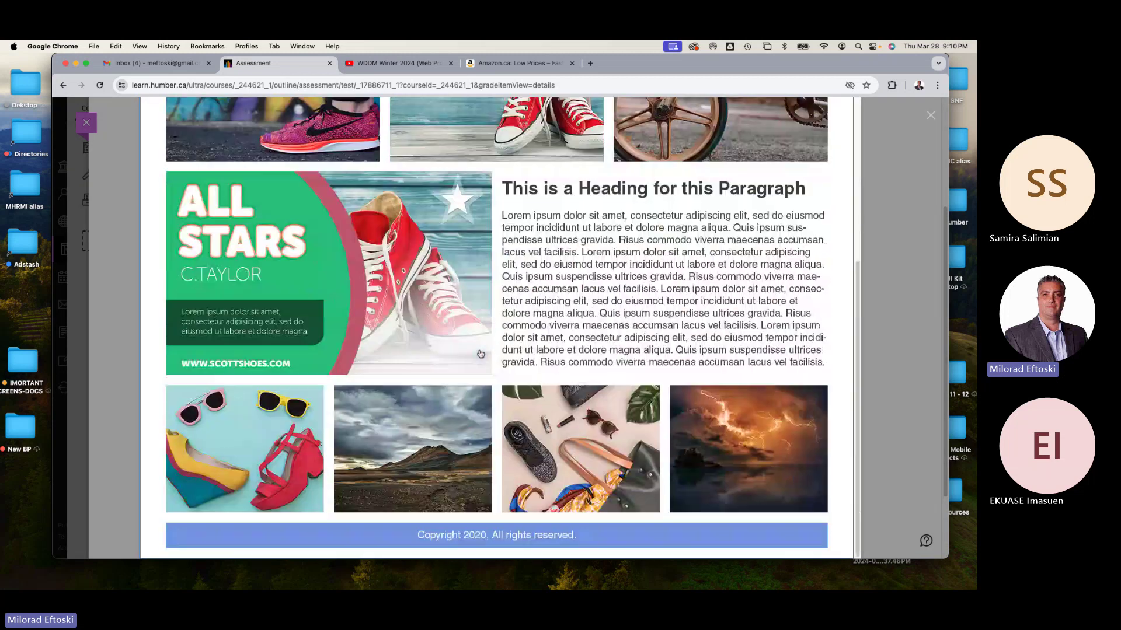
scroll(480, 354, up, 5)
scroll(509, 278, down, 10)
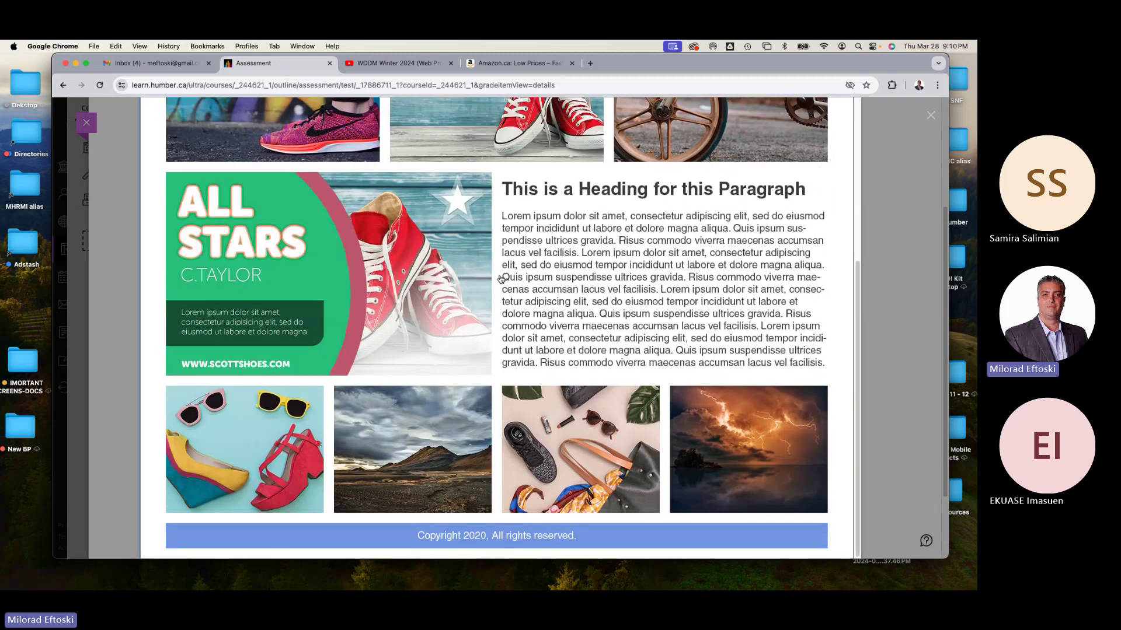
scroll(509, 278, up, 10)
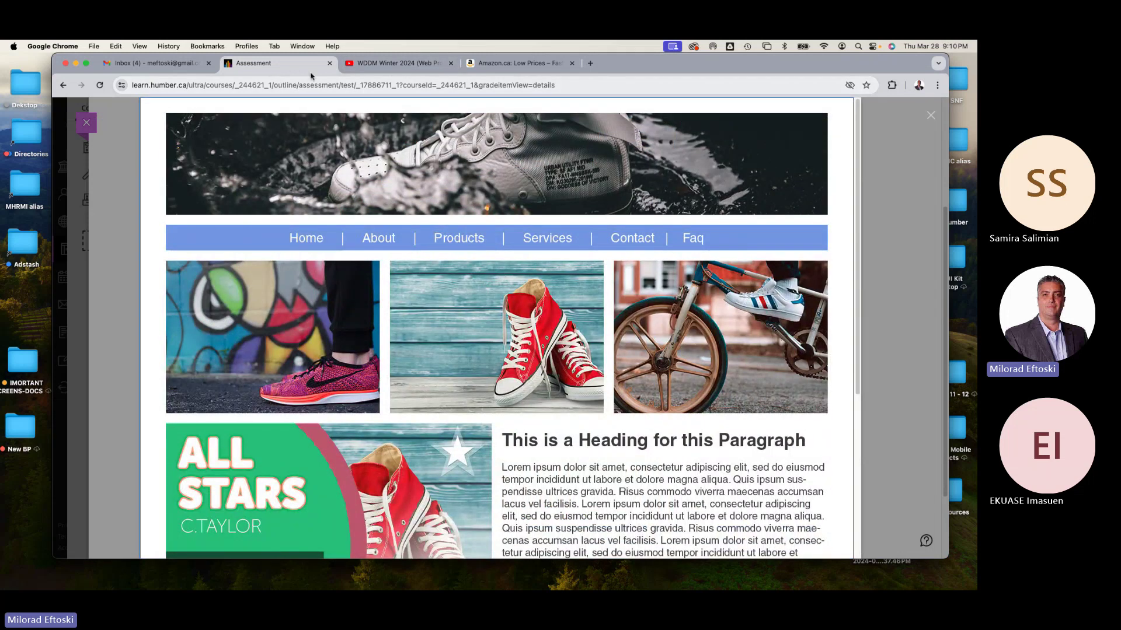
click(61, 87)
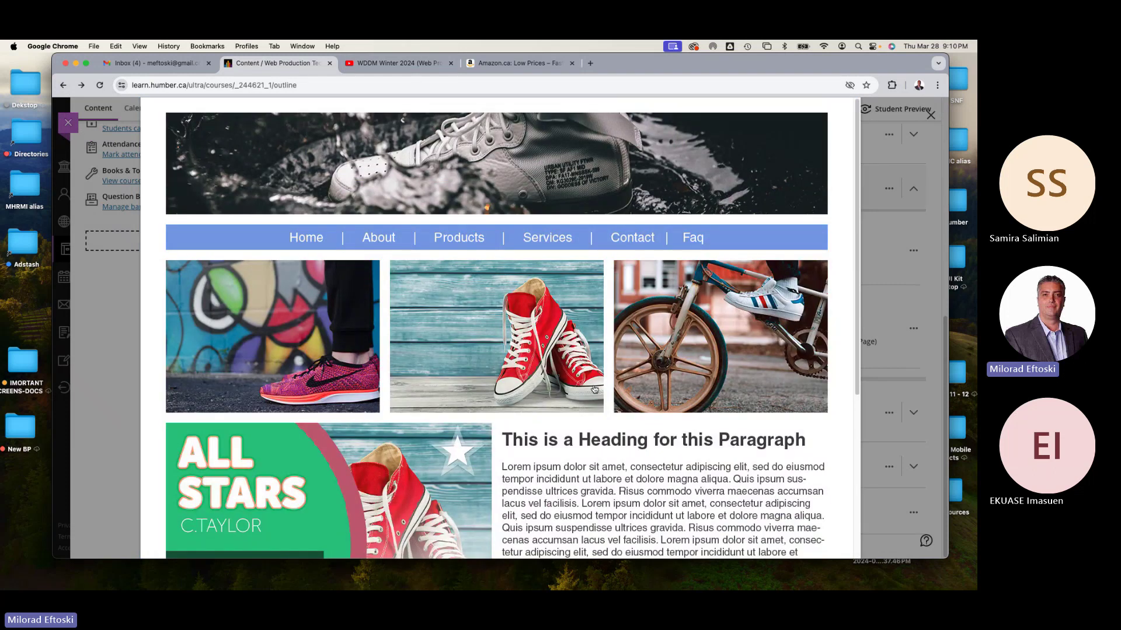
Close the mockup lightbox, collapse Main Projects, exit to the Courses list, and switch to Photoshop
click(930, 117)
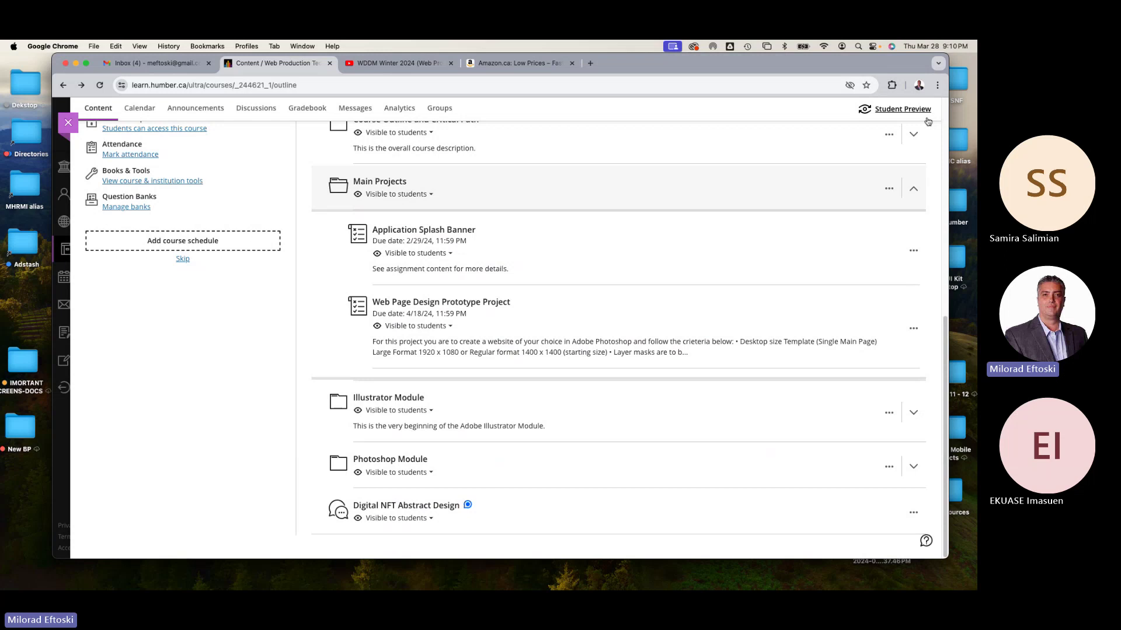
click(641, 184)
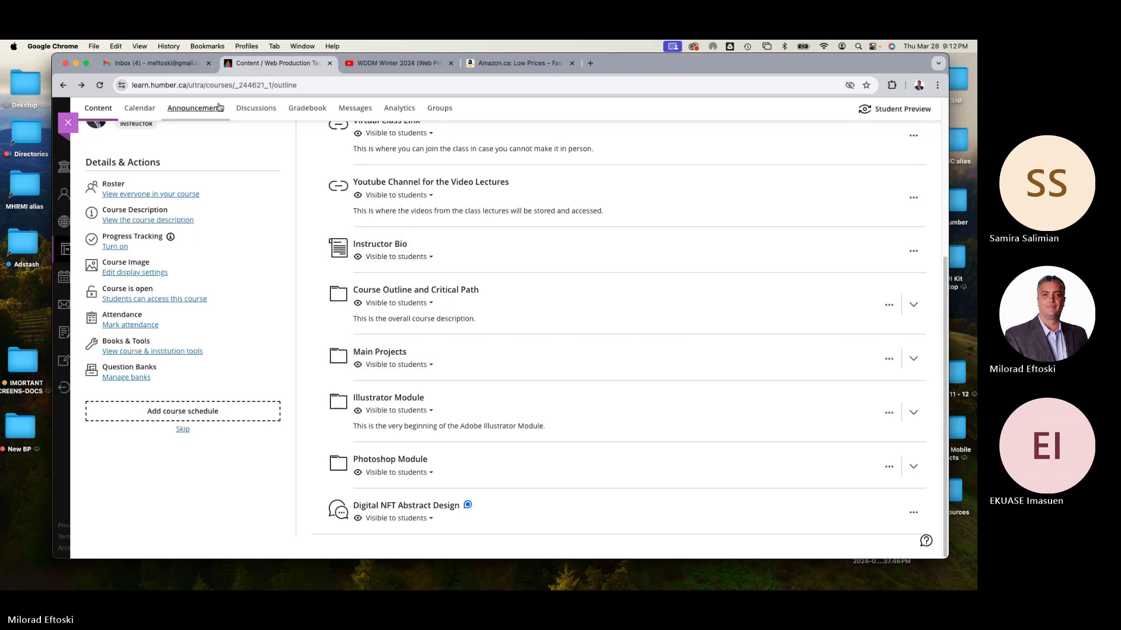
click(68, 123)
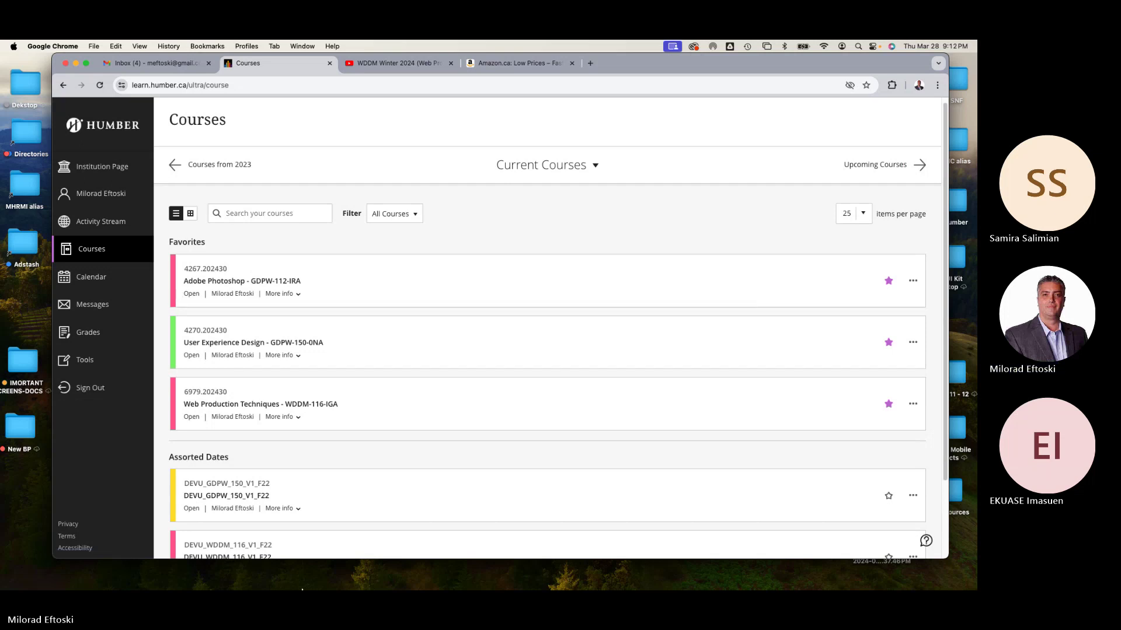
mouse_move(301, 591)
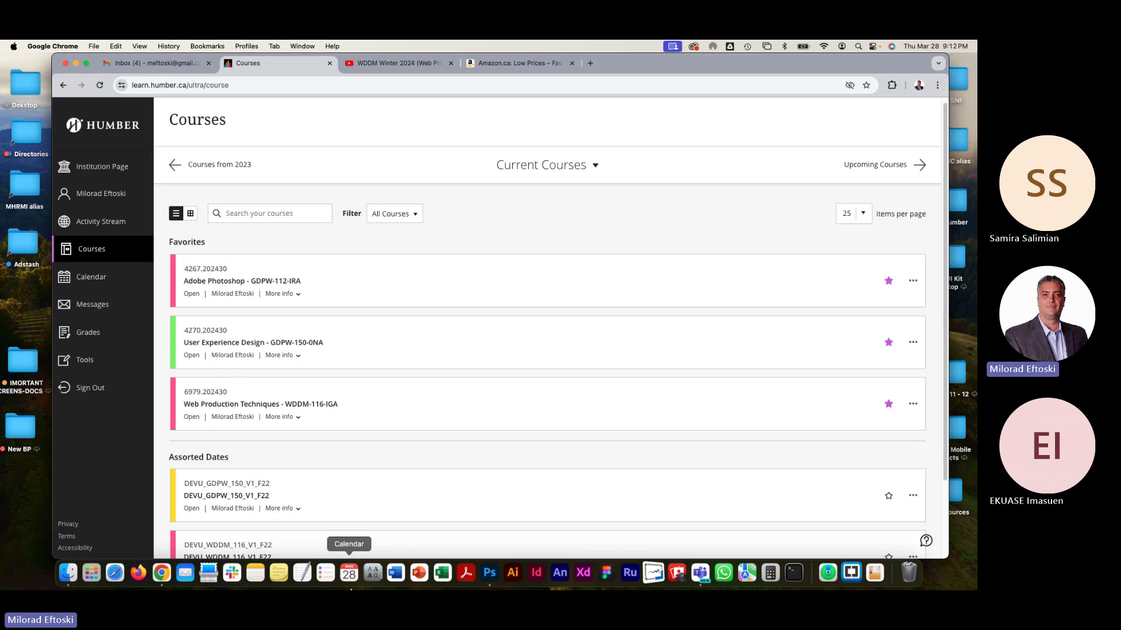
click(485, 576)
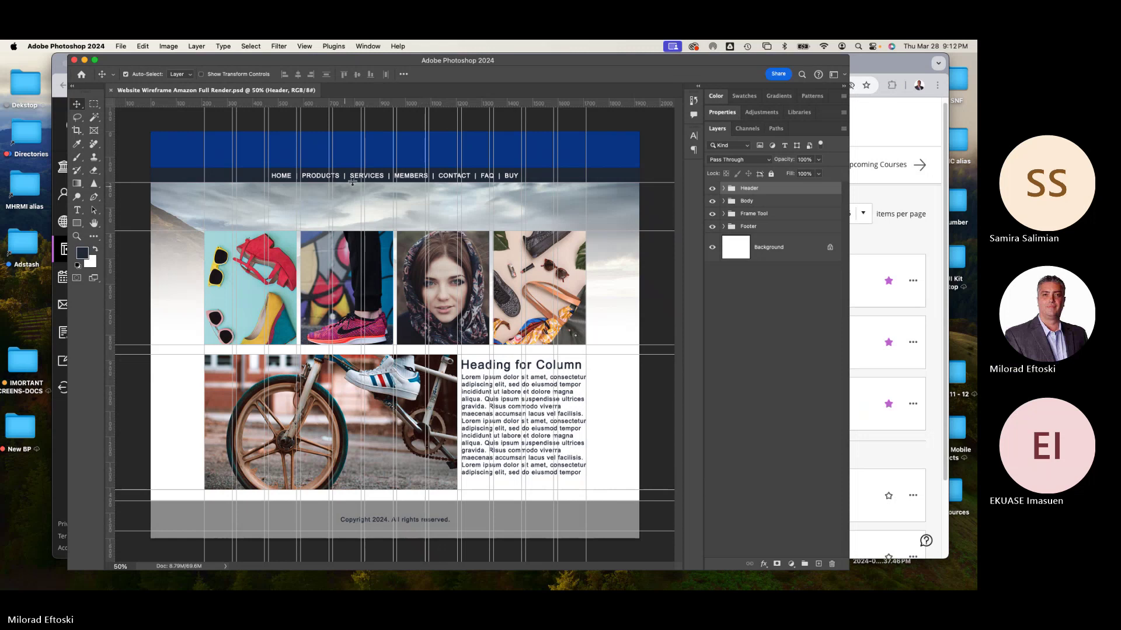
Choose File > Save a Copy… for the wireframe document
click(120, 46)
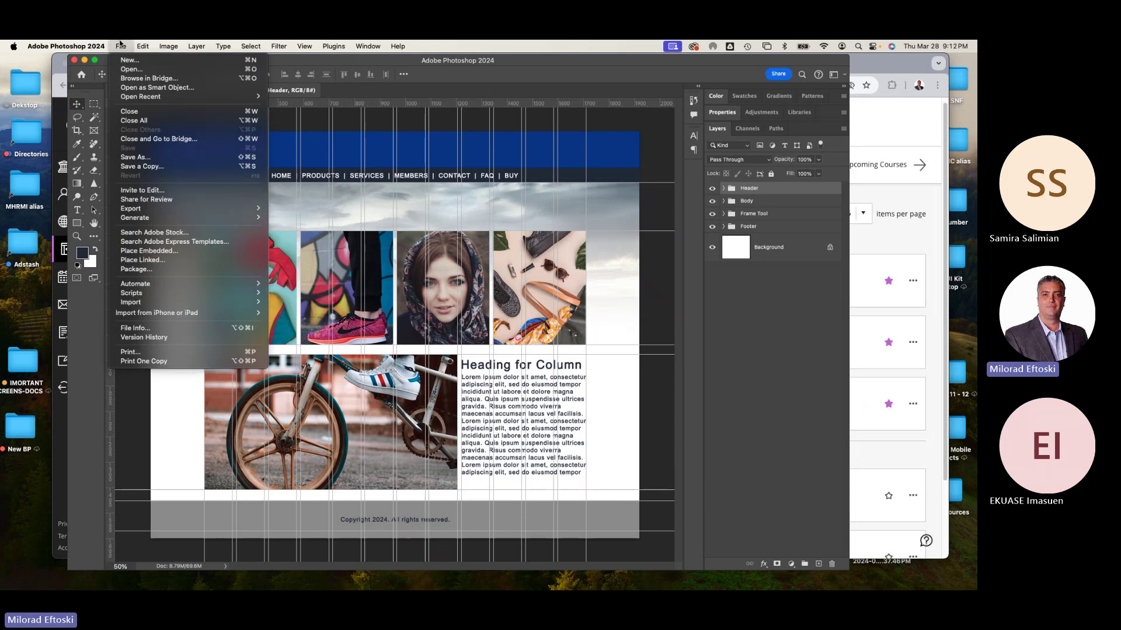
click(120, 45)
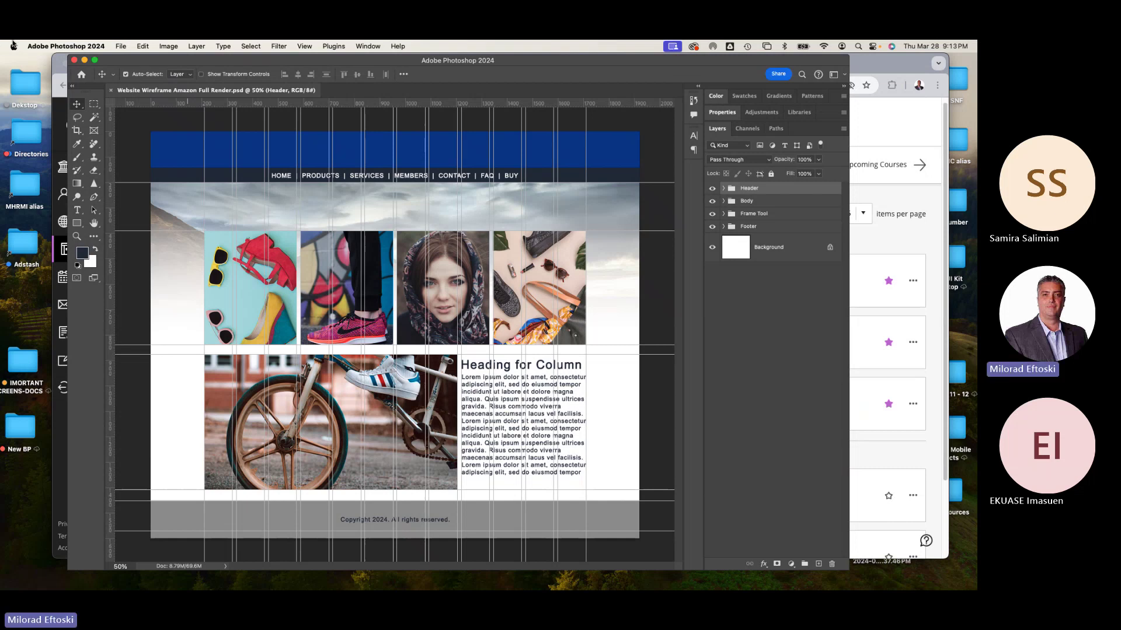
click(122, 46)
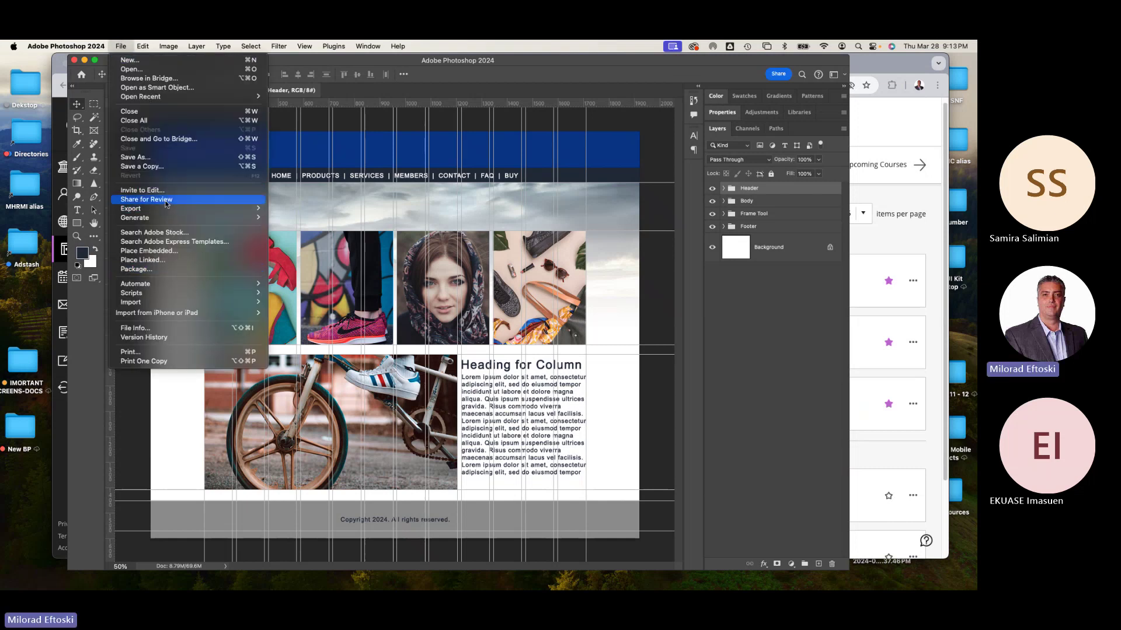
click(143, 166)
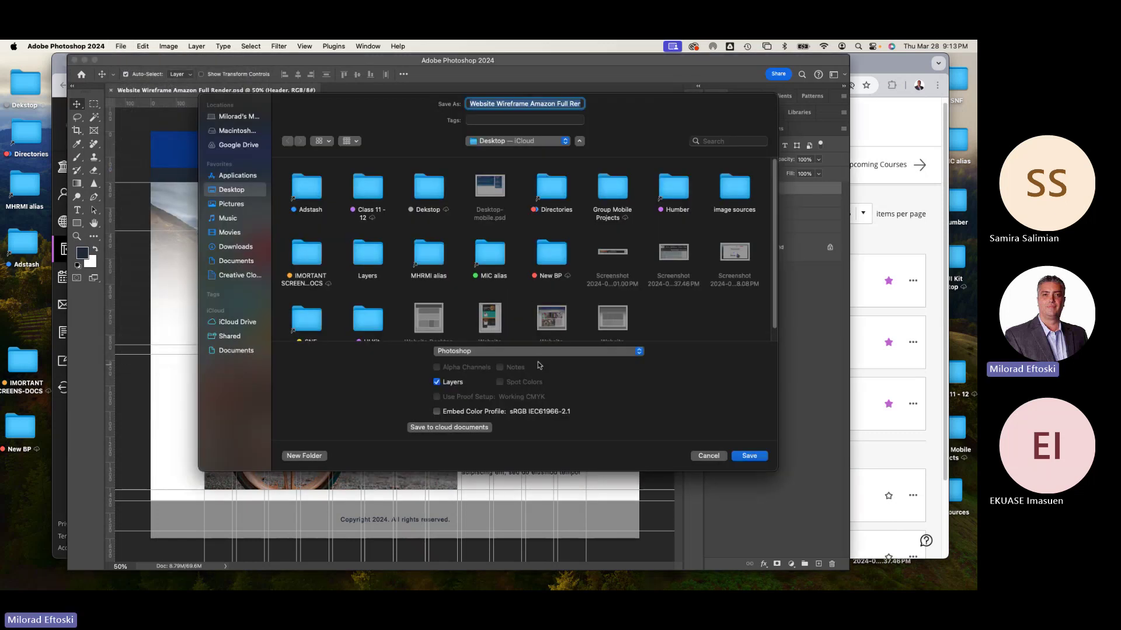
Set the copy's format to JPEG and edit its name, then cancel and close the wireframe document
click(536, 352)
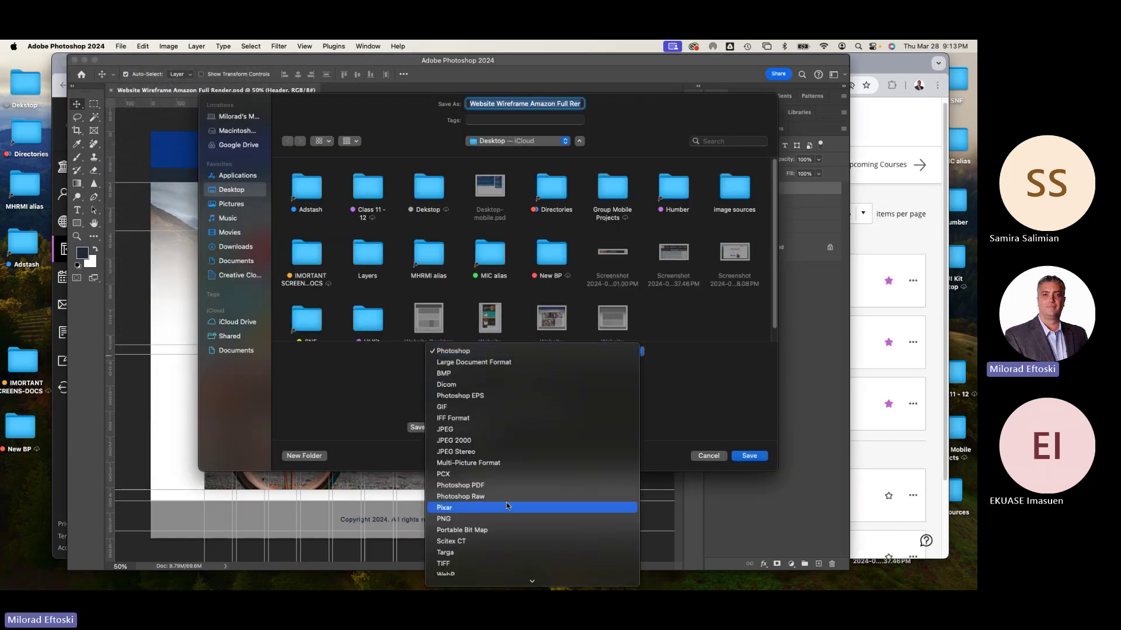
click(493, 432)
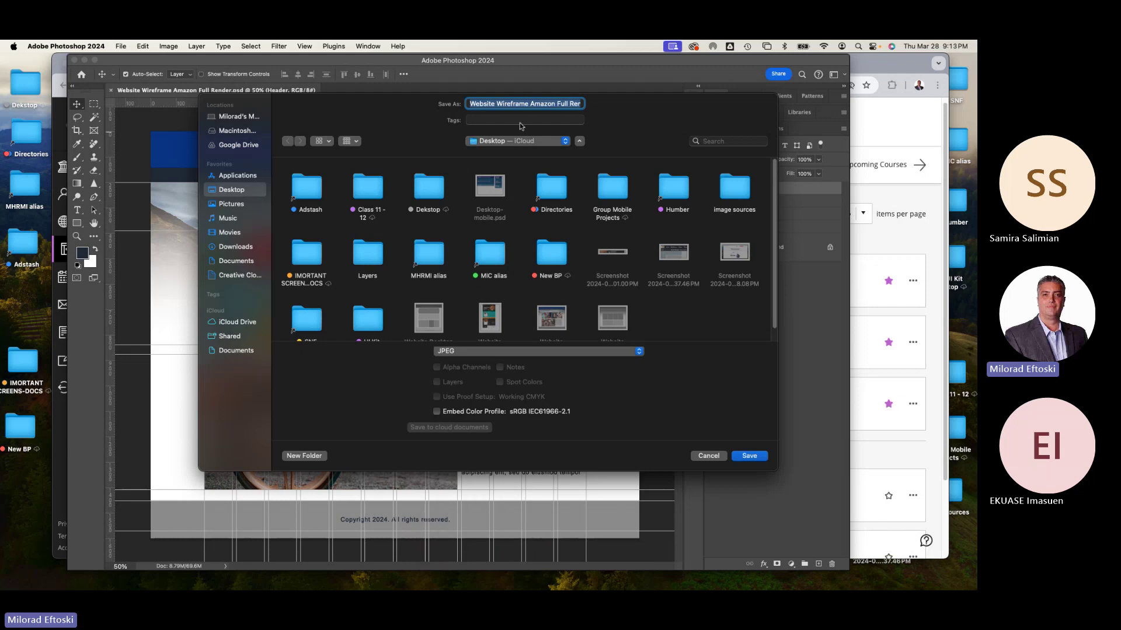
drag(540, 105, 595, 107)
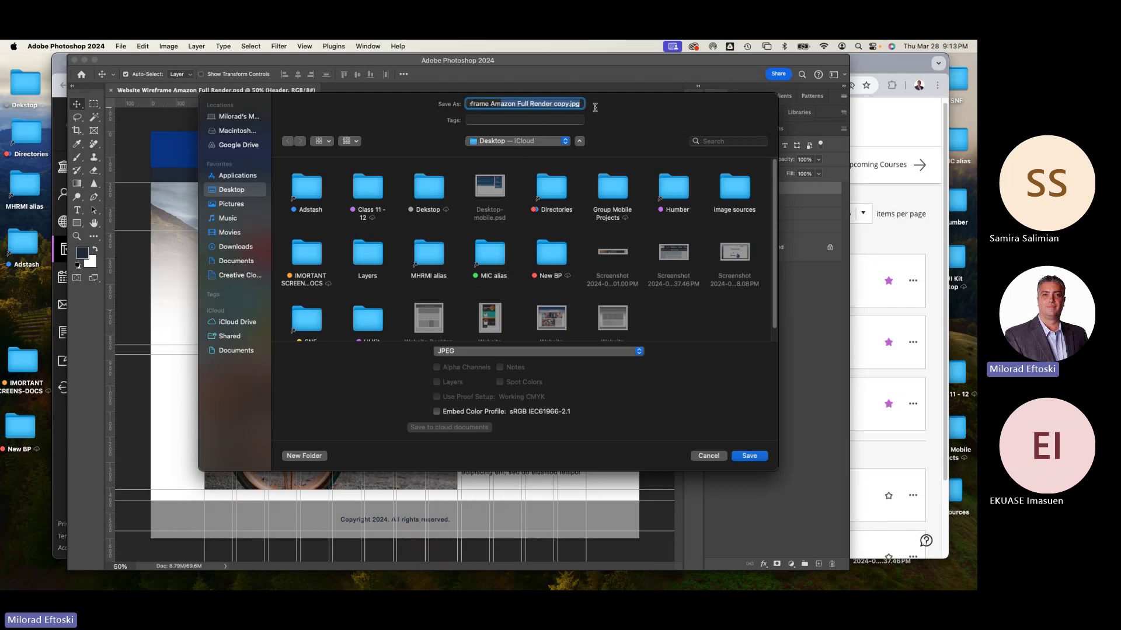
triple_click(582, 105)
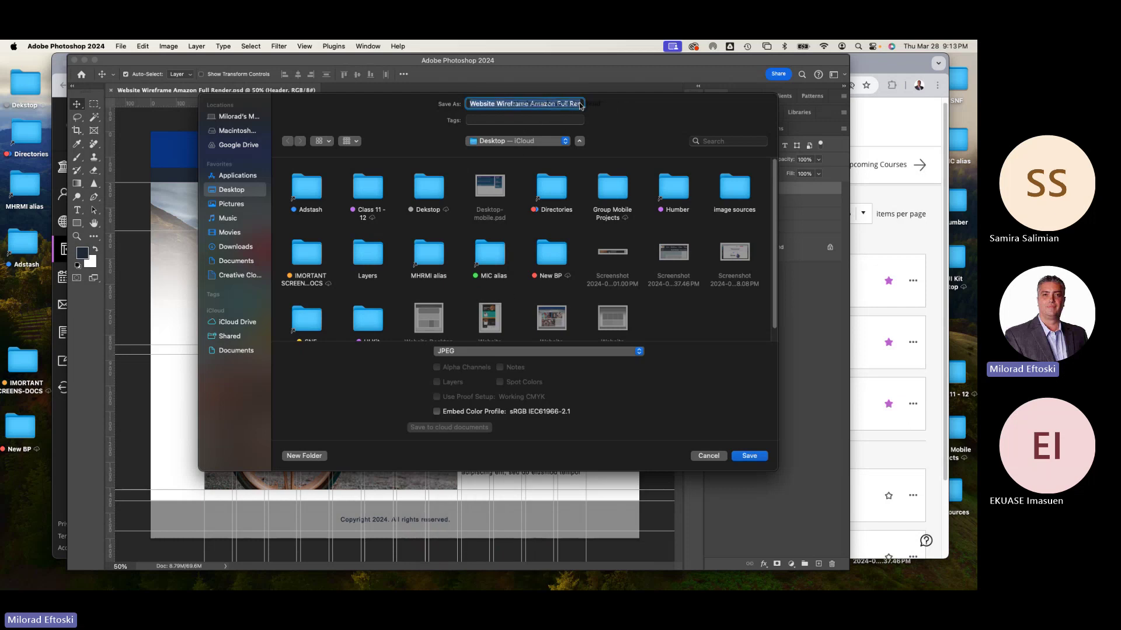
drag(542, 106, 603, 107)
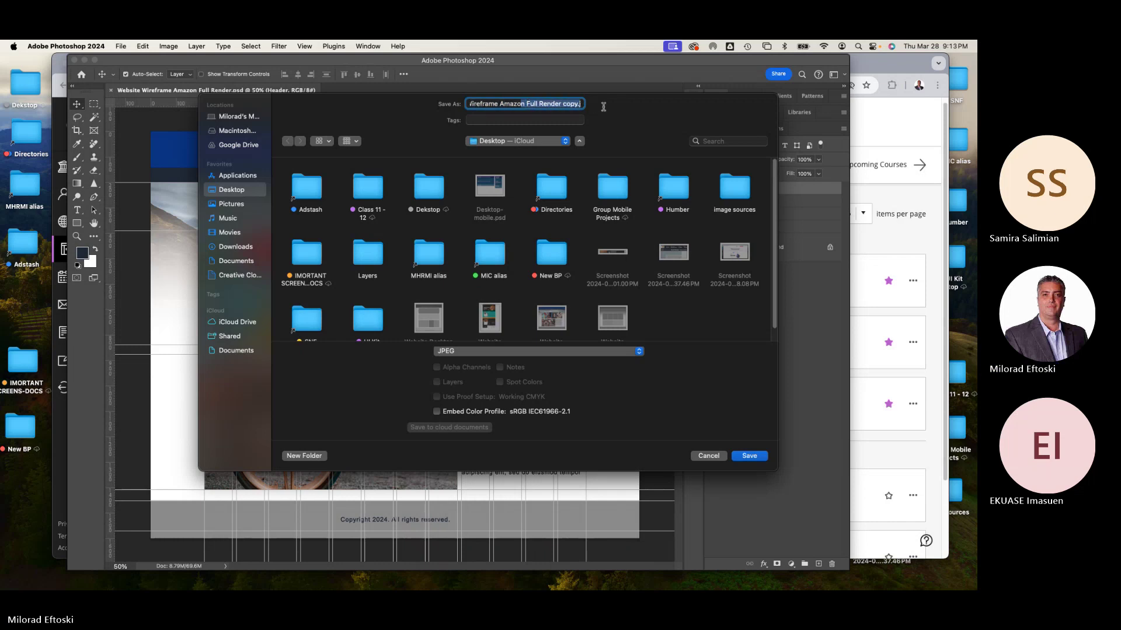
key(Right)
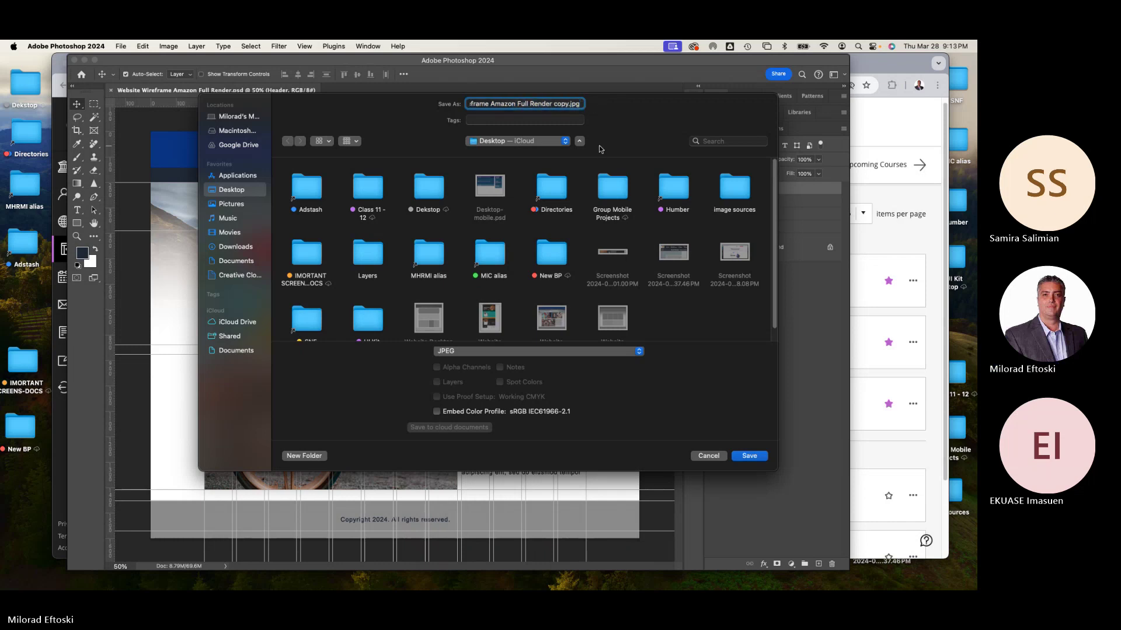
click(706, 455)
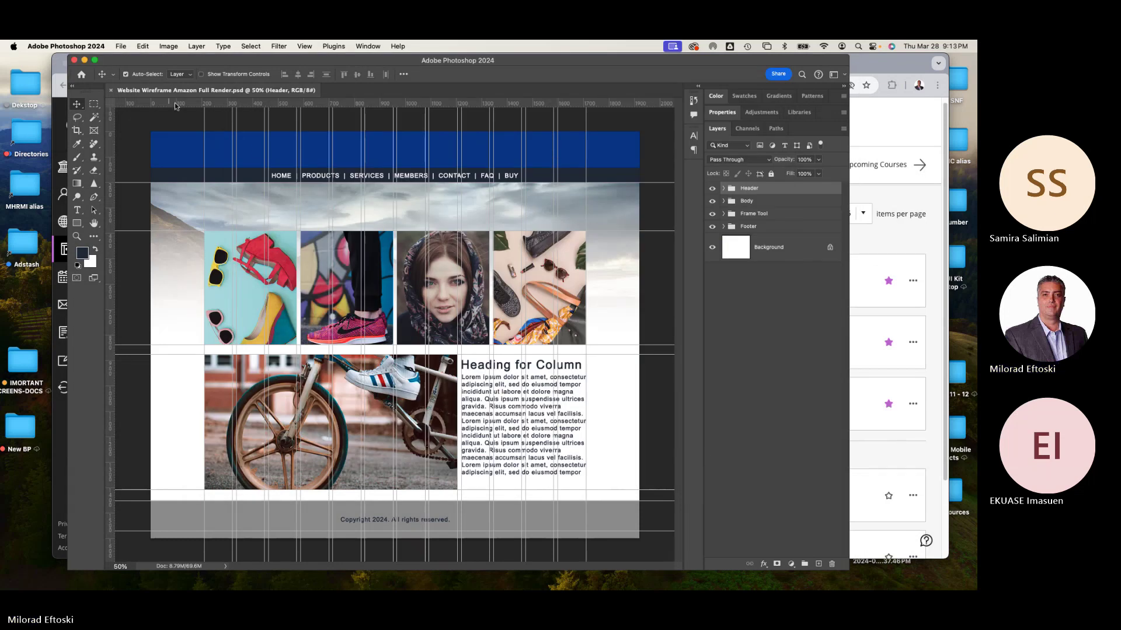
click(111, 90)
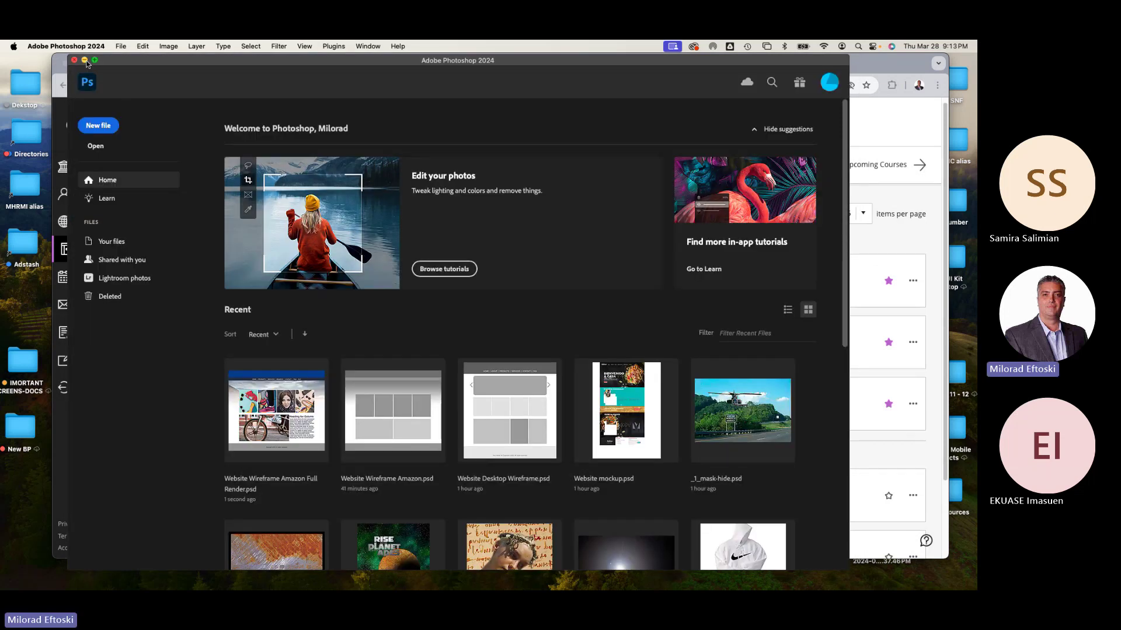
Minimise Photoshop, view the WDDM Winter 2024 playlist and Amazon.ca tabs, then minimise Chrome
click(84, 60)
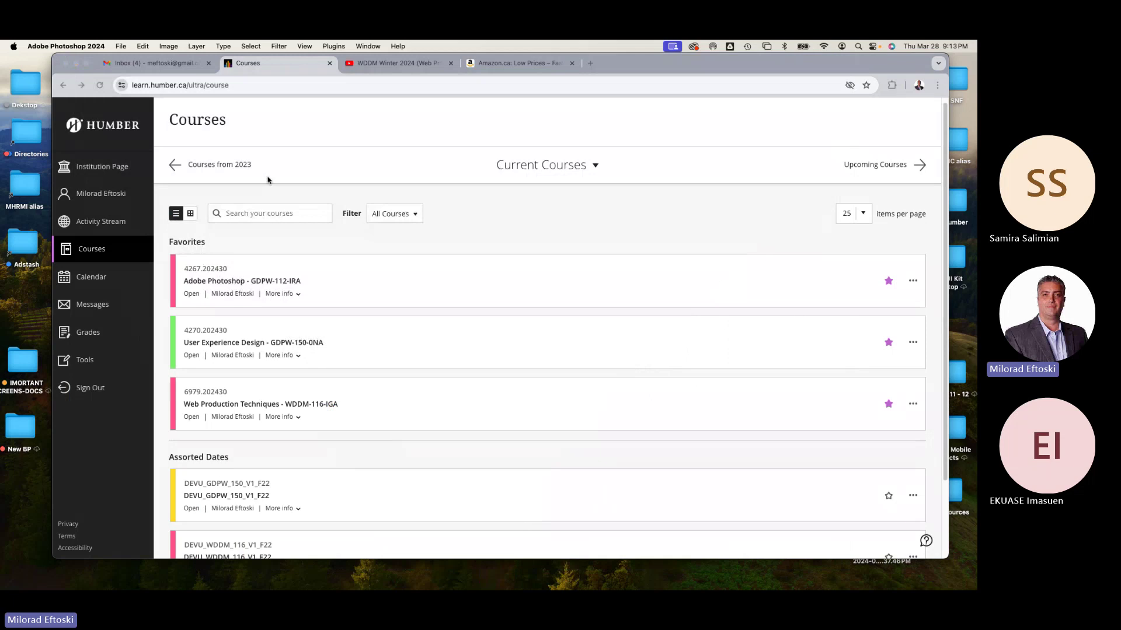
click(382, 63)
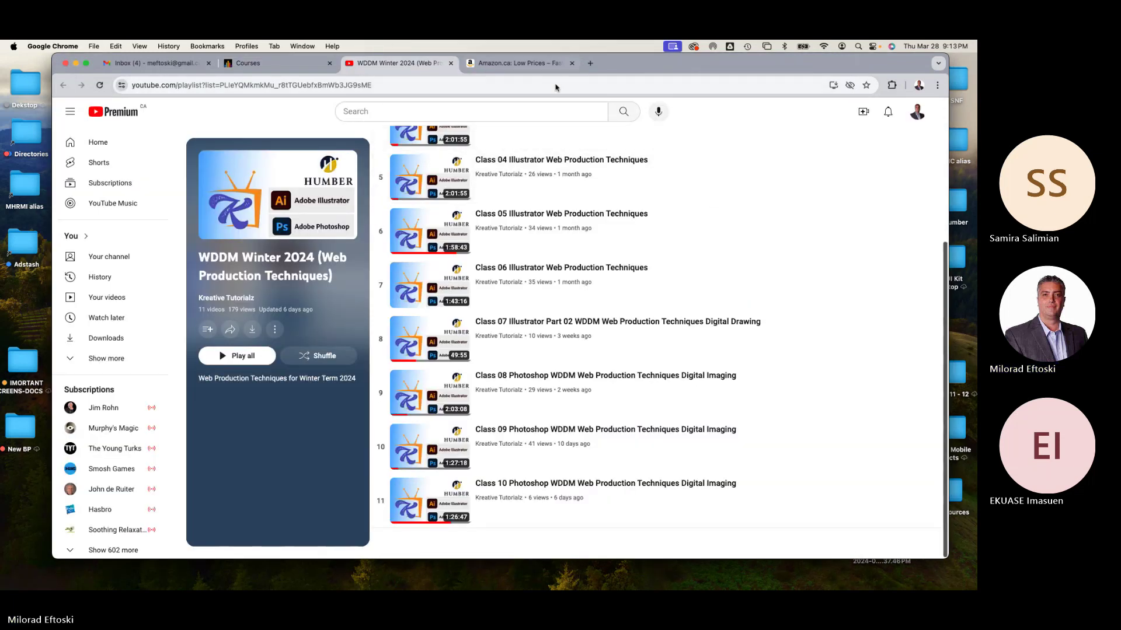
drag(625, 66, 529, 84)
click(516, 72)
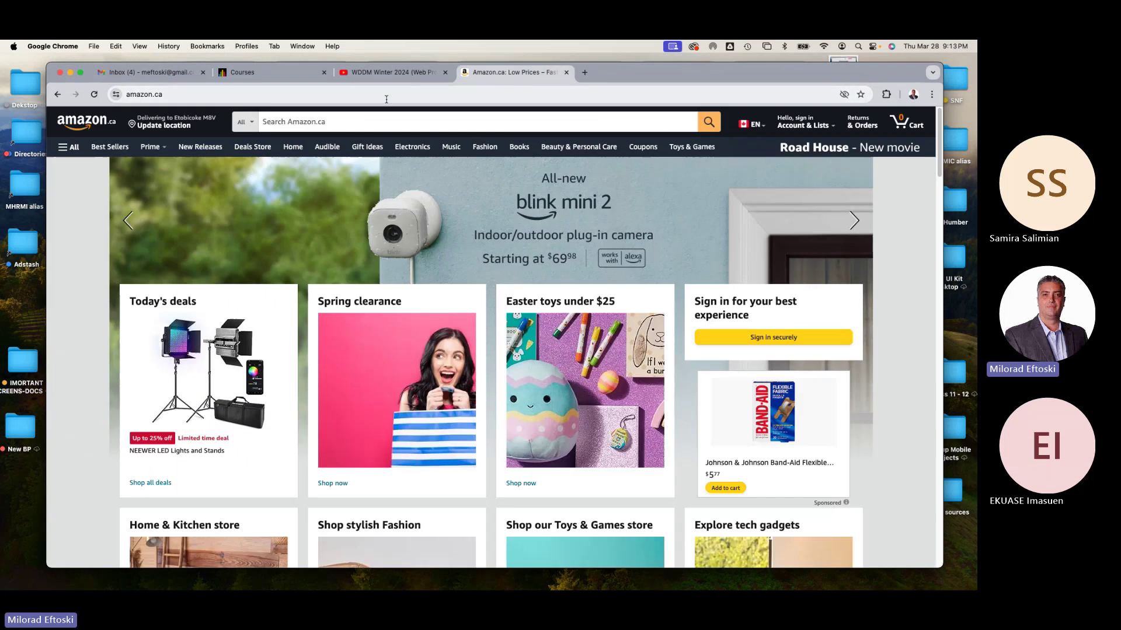
click(69, 73)
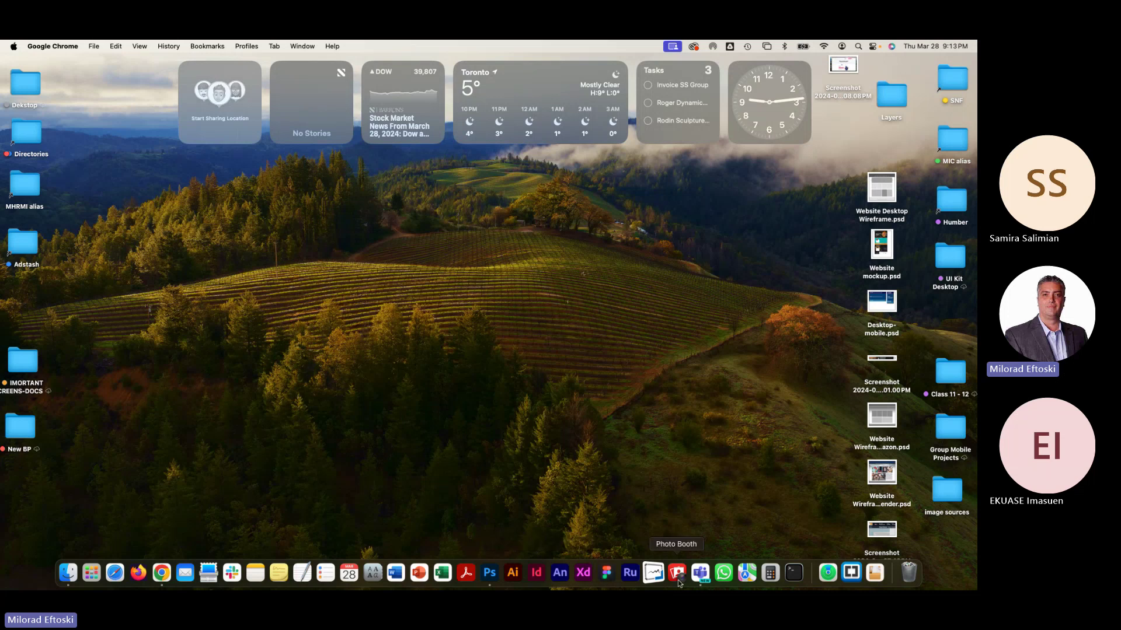
click(699, 573)
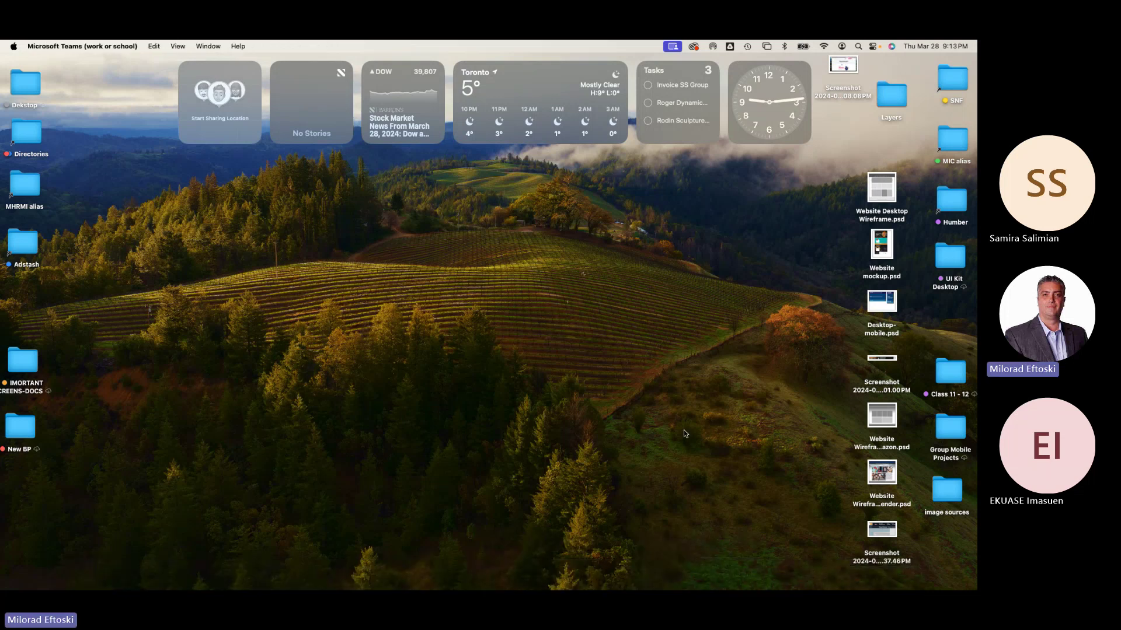
Reopen the General meeting window from Teams' Window menu and move it into place
click(344, 242)
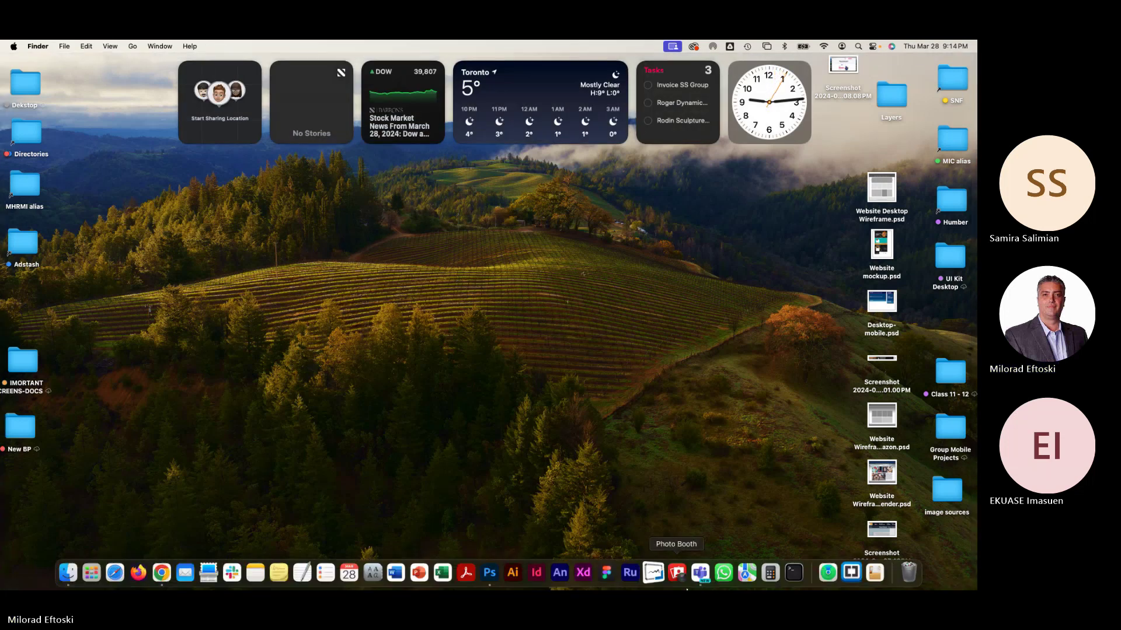
click(701, 574)
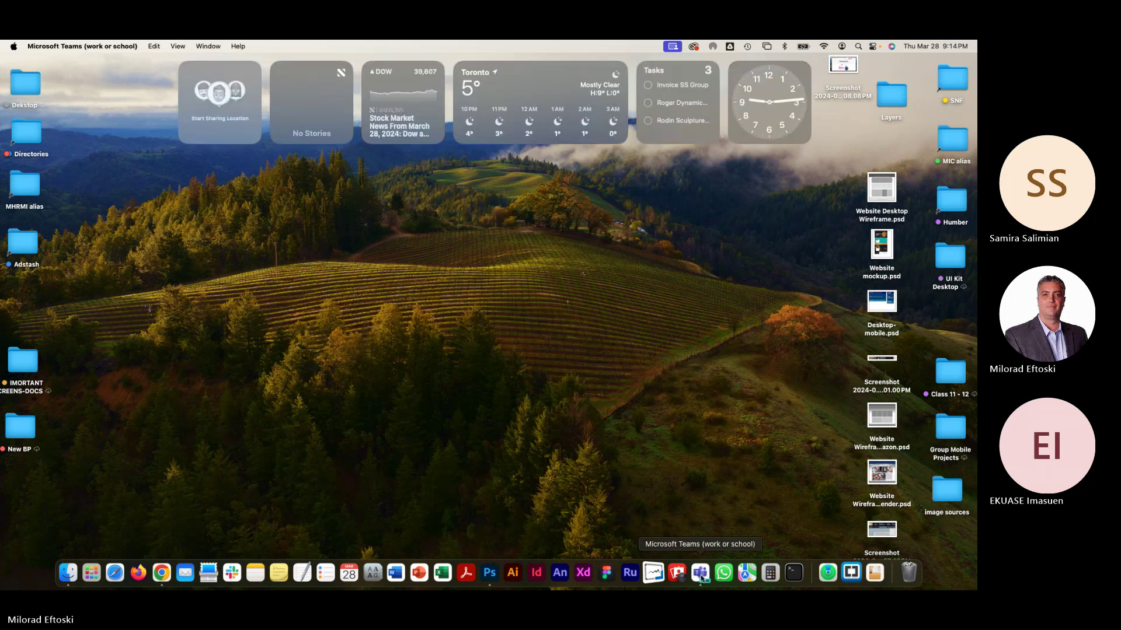
key(super+Tab)
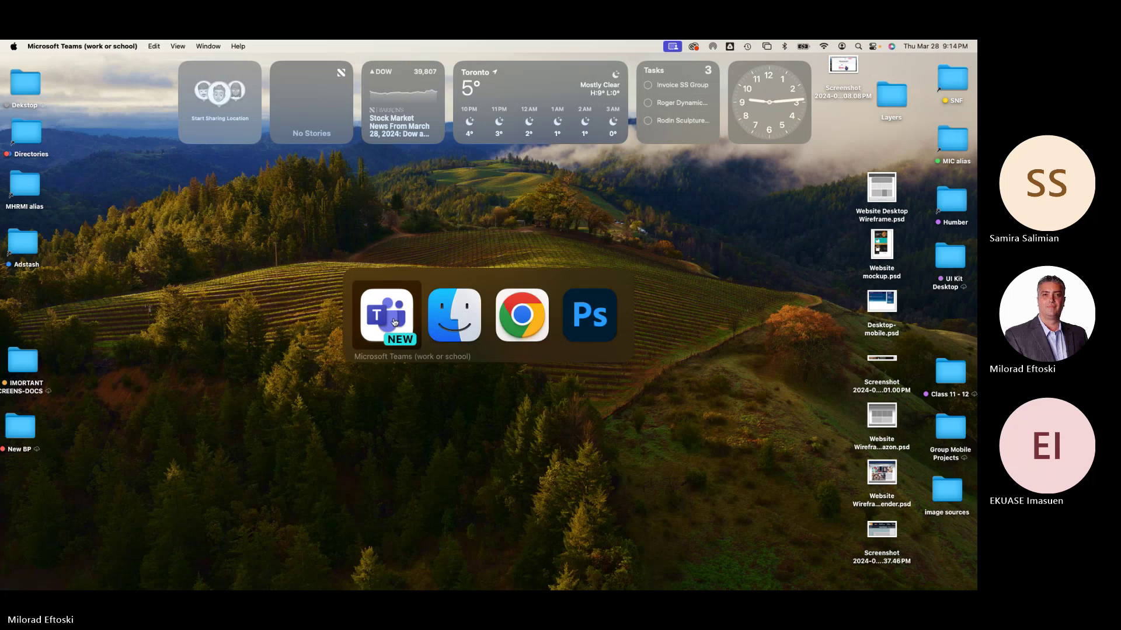
click(208, 46)
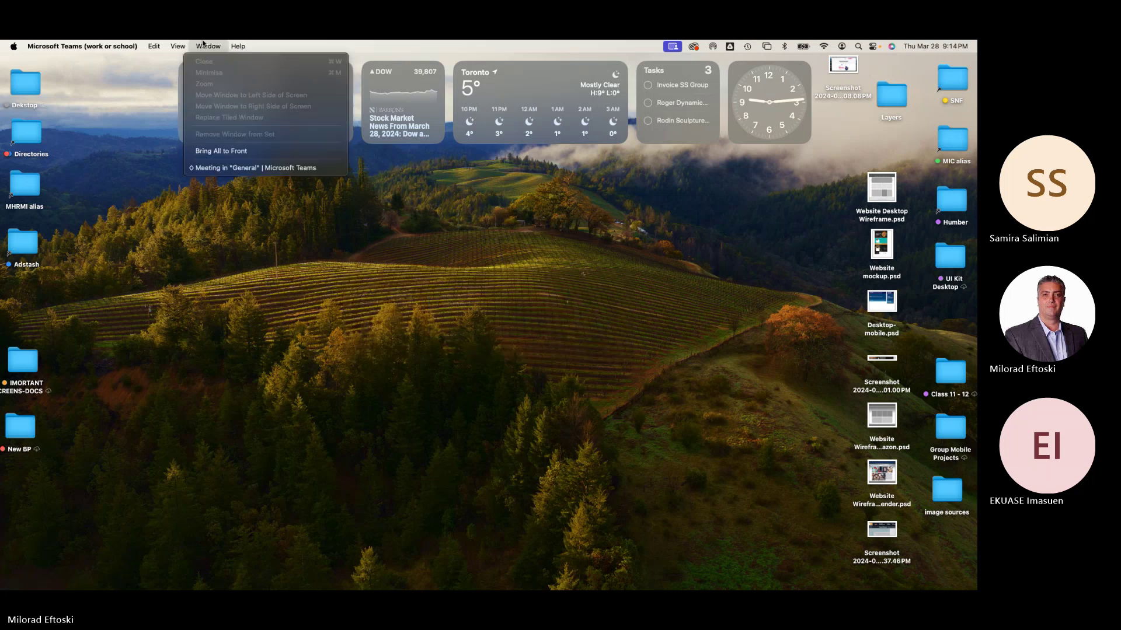
click(226, 168)
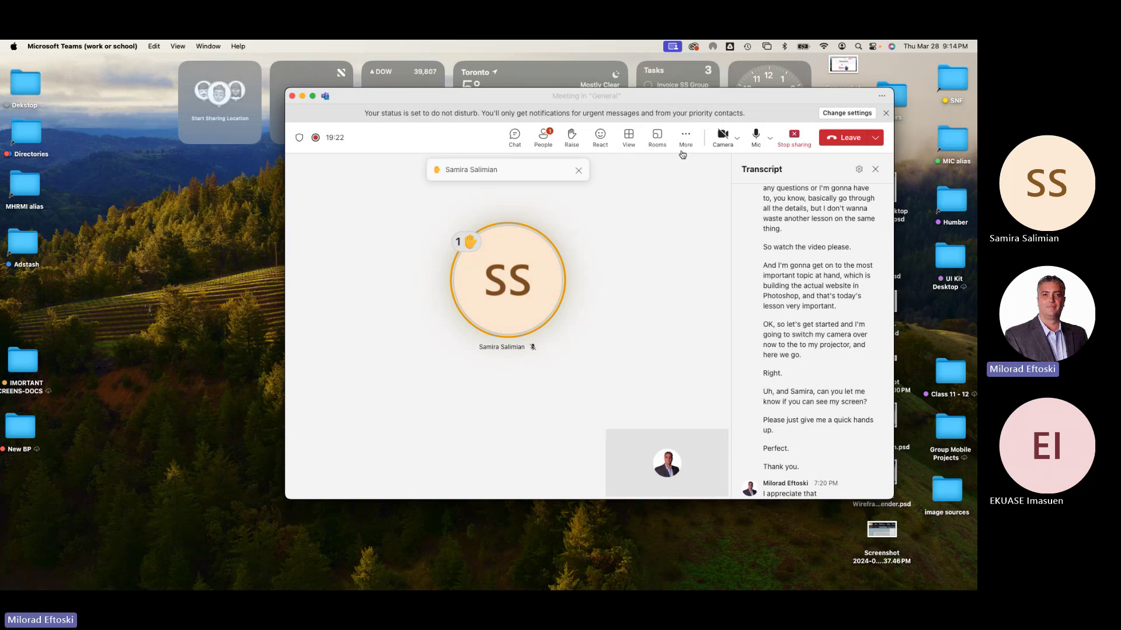
drag(660, 100, 588, 112)
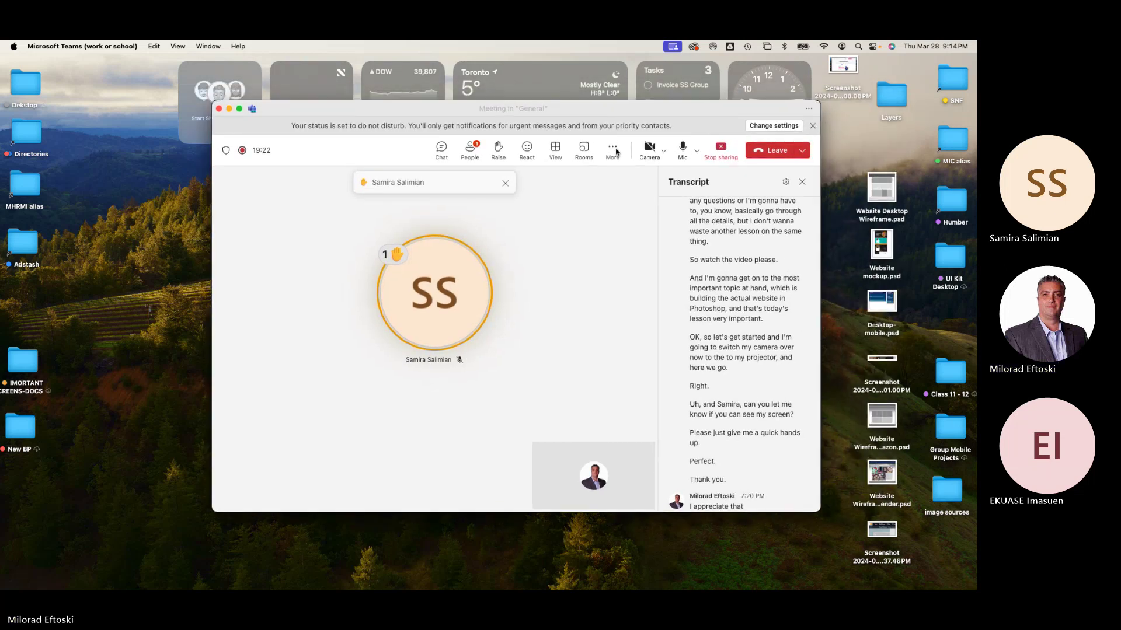
mouse_move(662, 110)
mouse_down()
mouse_move(637, 117)
mouse_move(674, 120)
mouse_up()
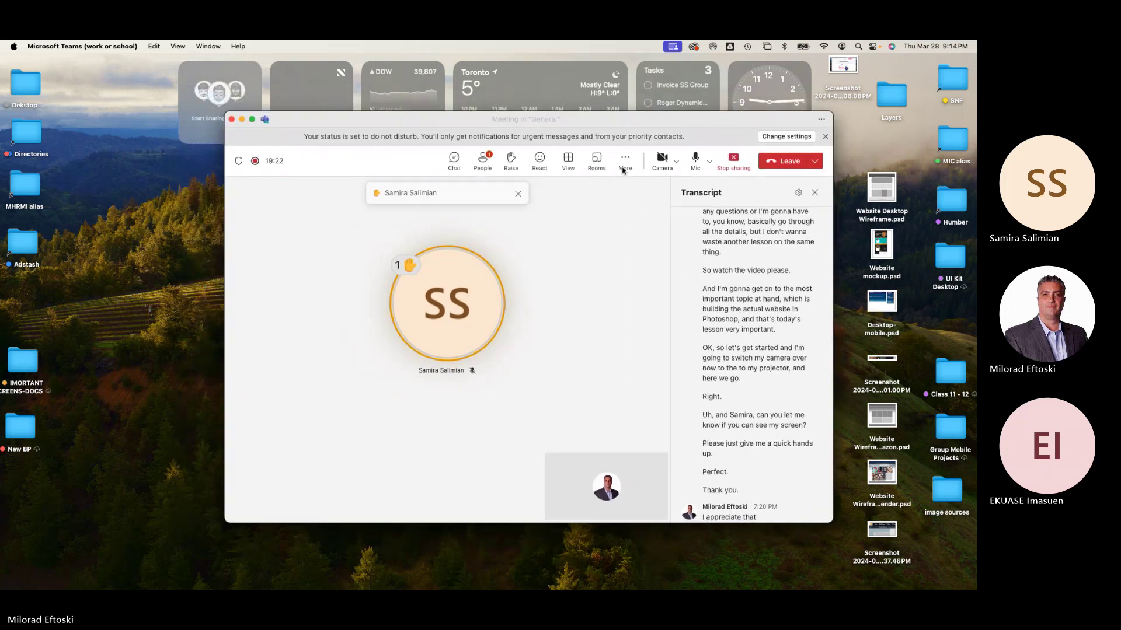
mouse_move(607, 124)
mouse_down()
mouse_move(628, 125)
mouse_move(613, 122)
mouse_up()
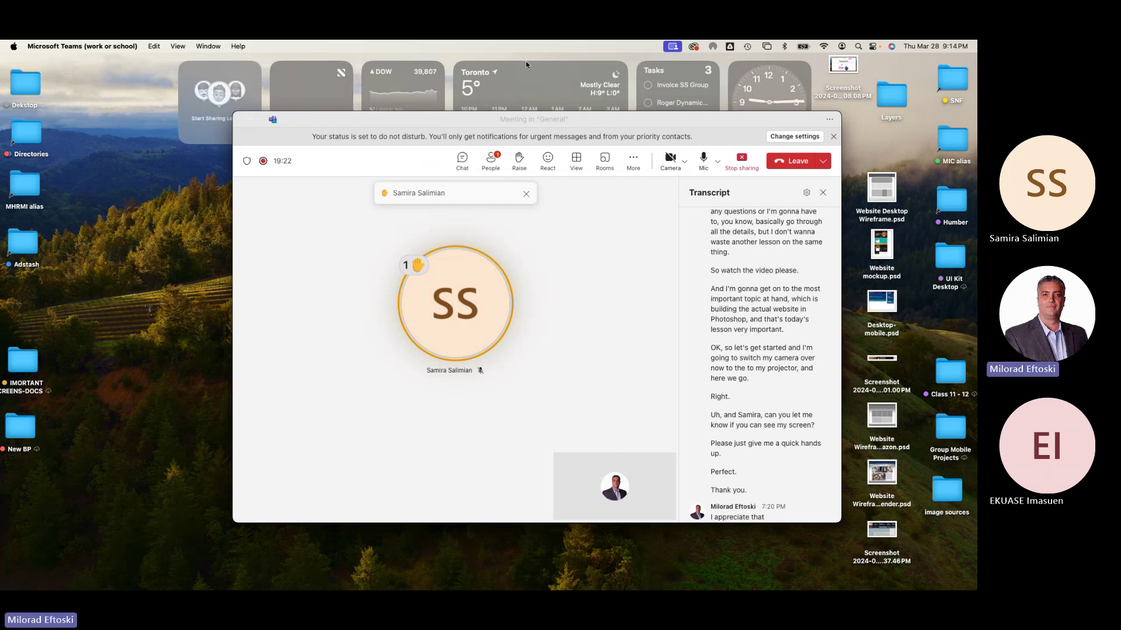
drag(457, 125, 428, 131)
Bring up the Force Quit list and dismiss it without quitting any application
key(super+alt+Escape)
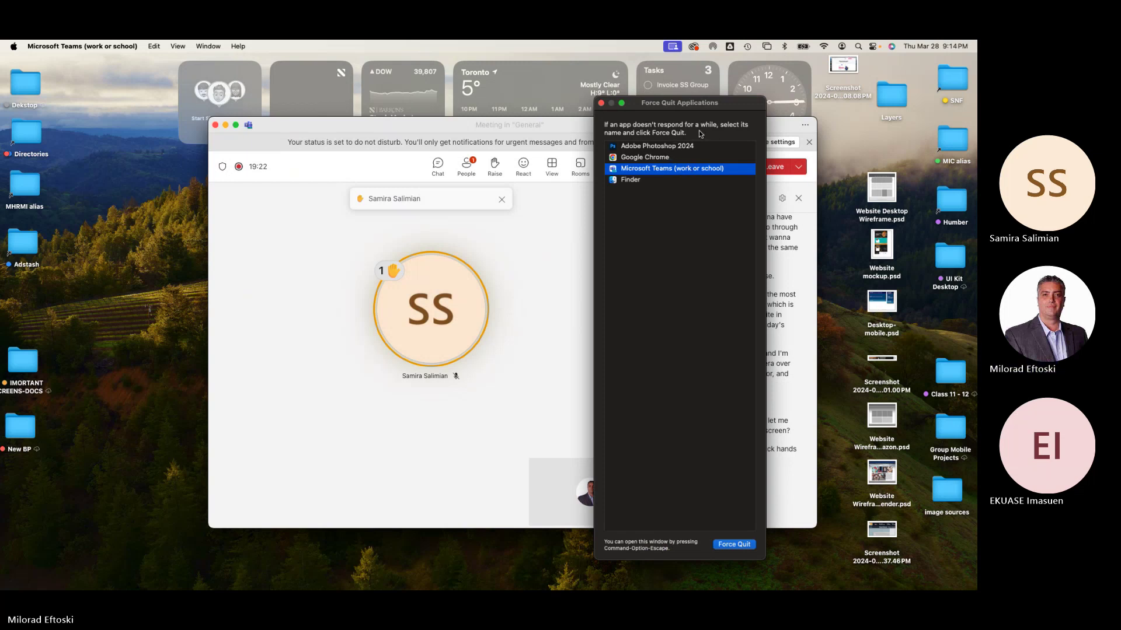
click(649, 159)
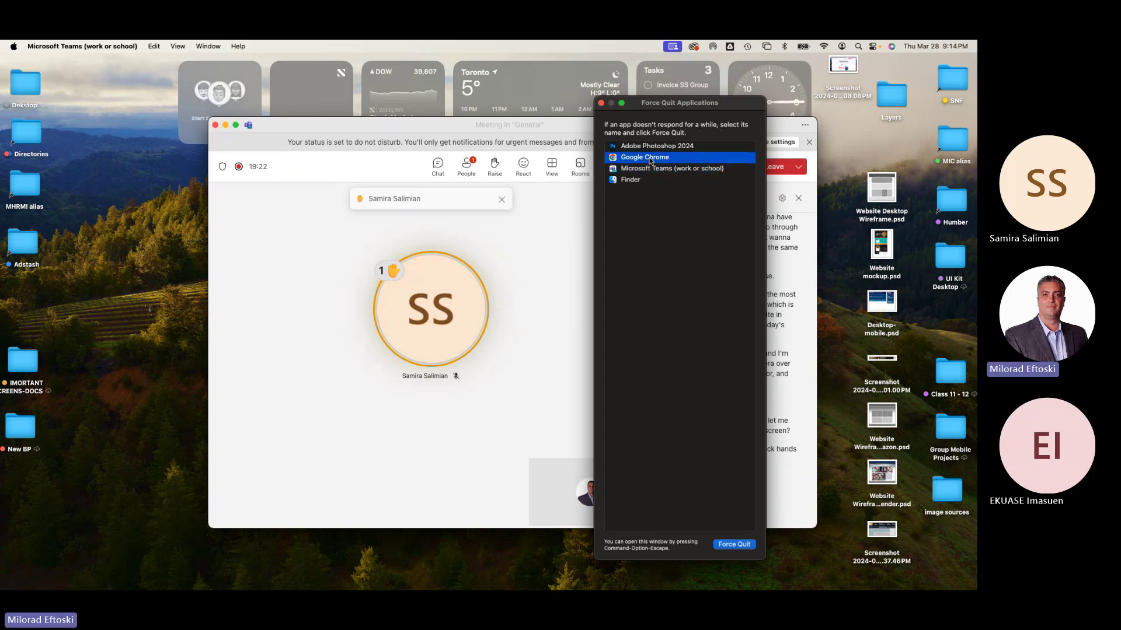
click(646, 173)
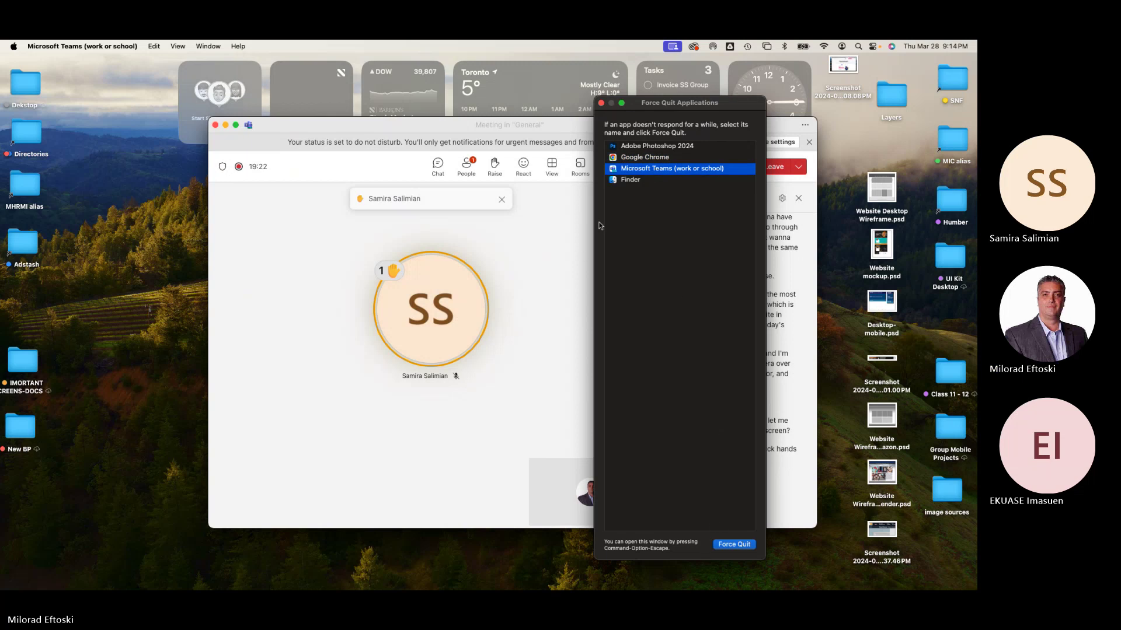
click(601, 103)
Nudge the meeting window right and stop sharing the screen
drag(437, 129, 428, 134)
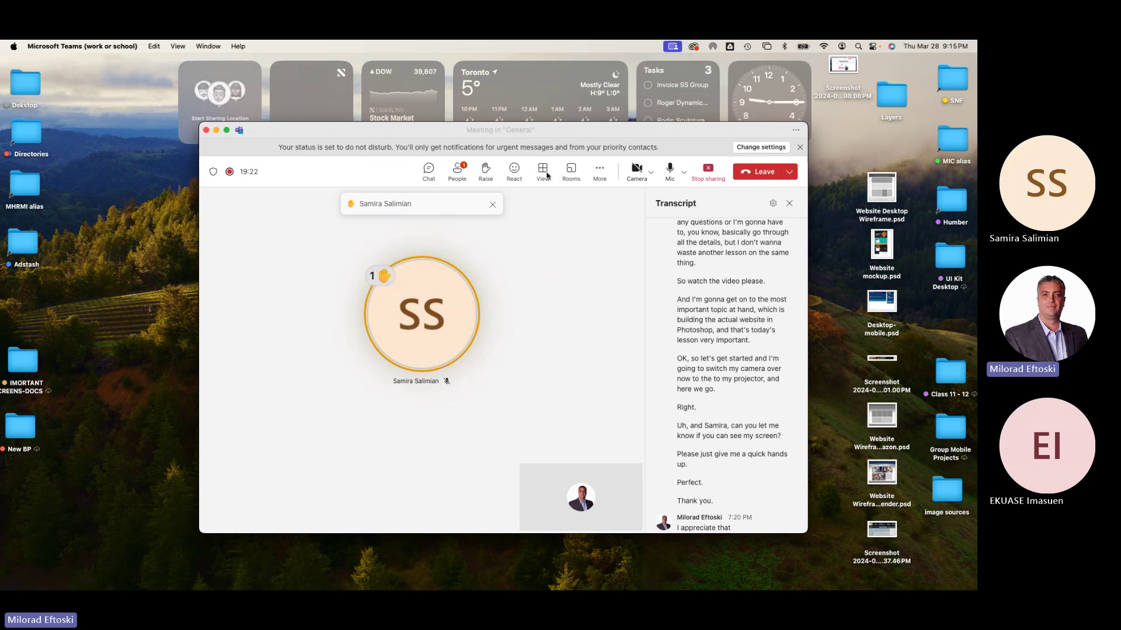
drag(625, 143, 683, 157)
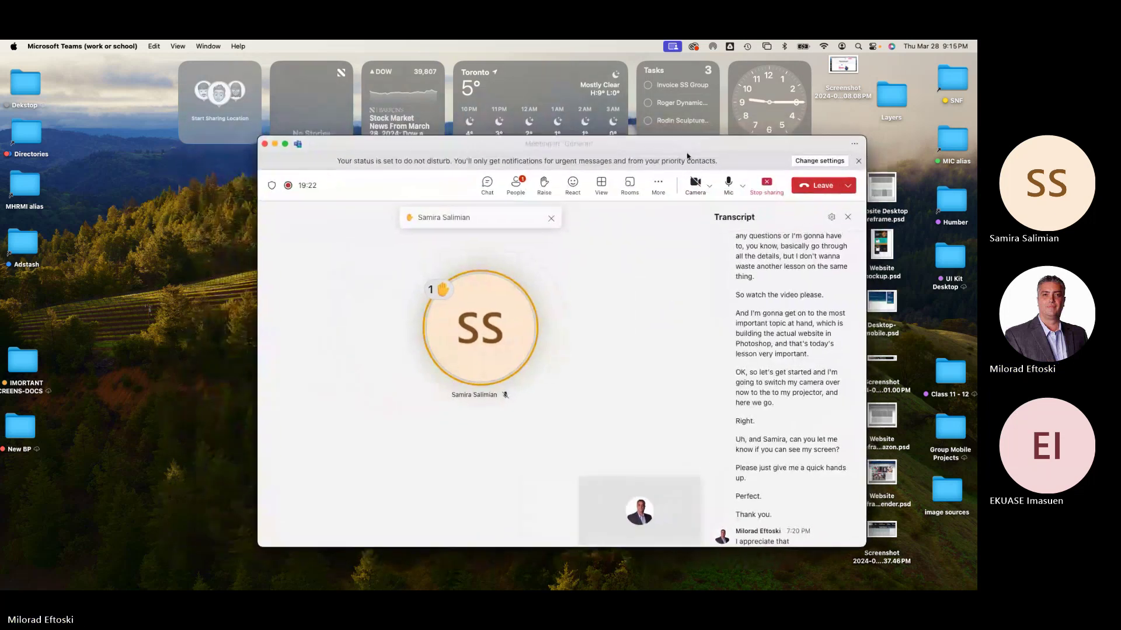
click(766, 184)
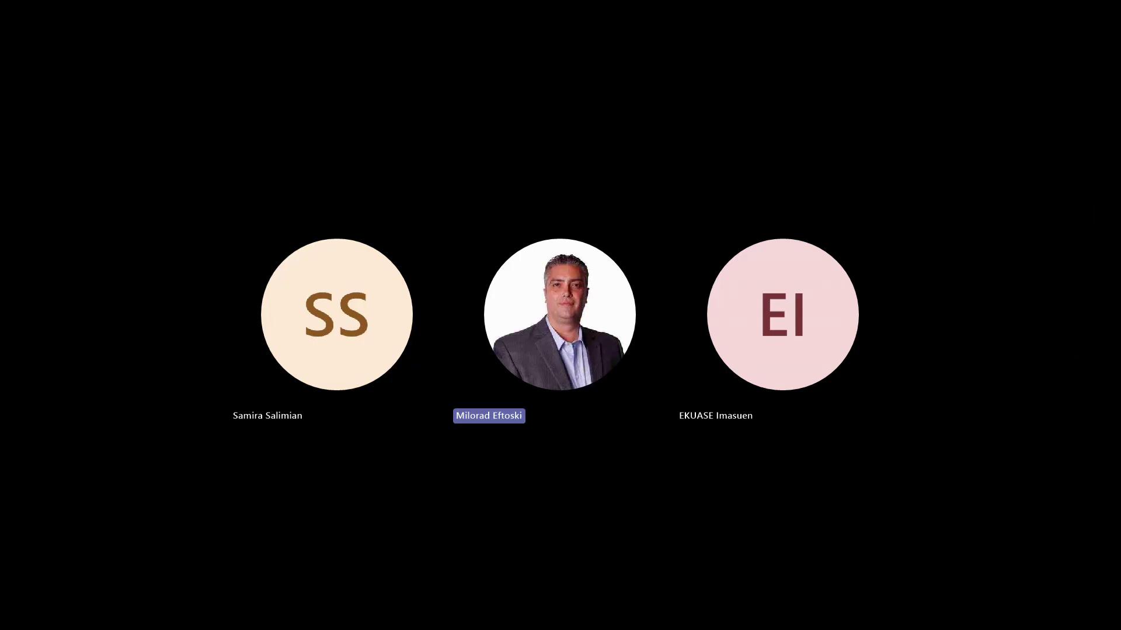